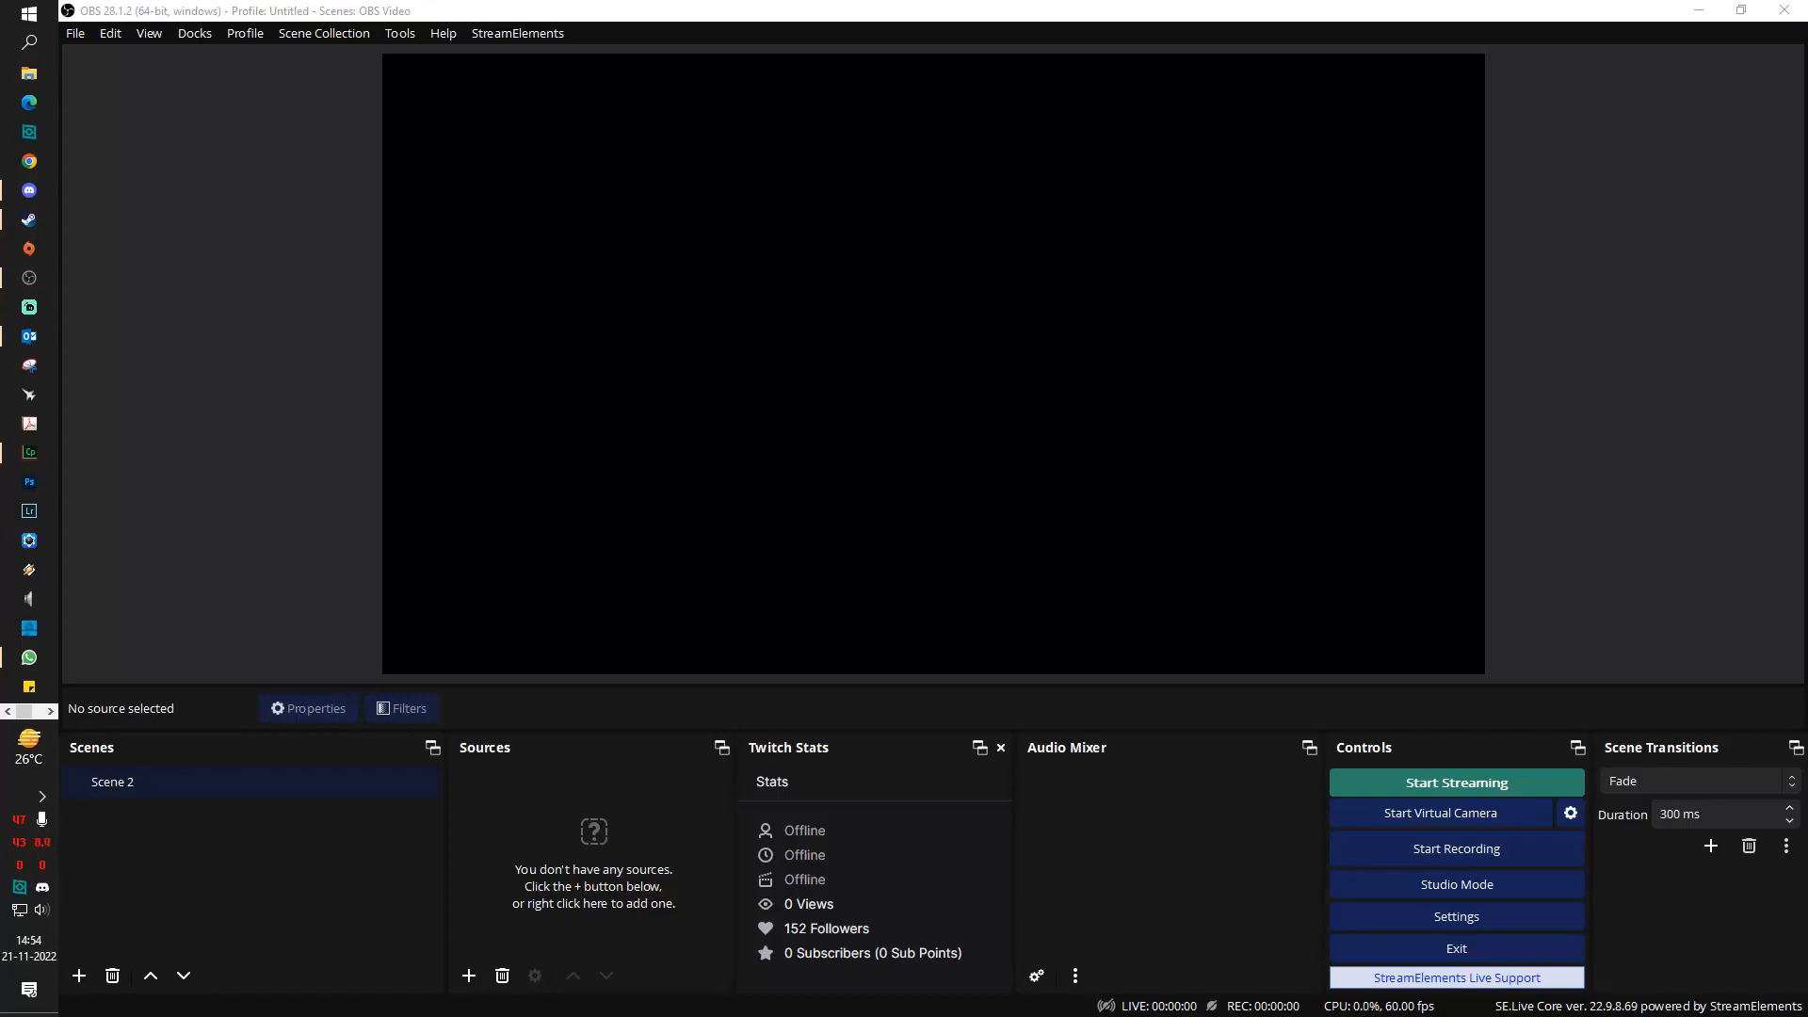
# Step: Search 'OBS studio' in Edge and start downloading the OBS Studio 28.1.2 Windows installer
pyautogui.click(29, 101)
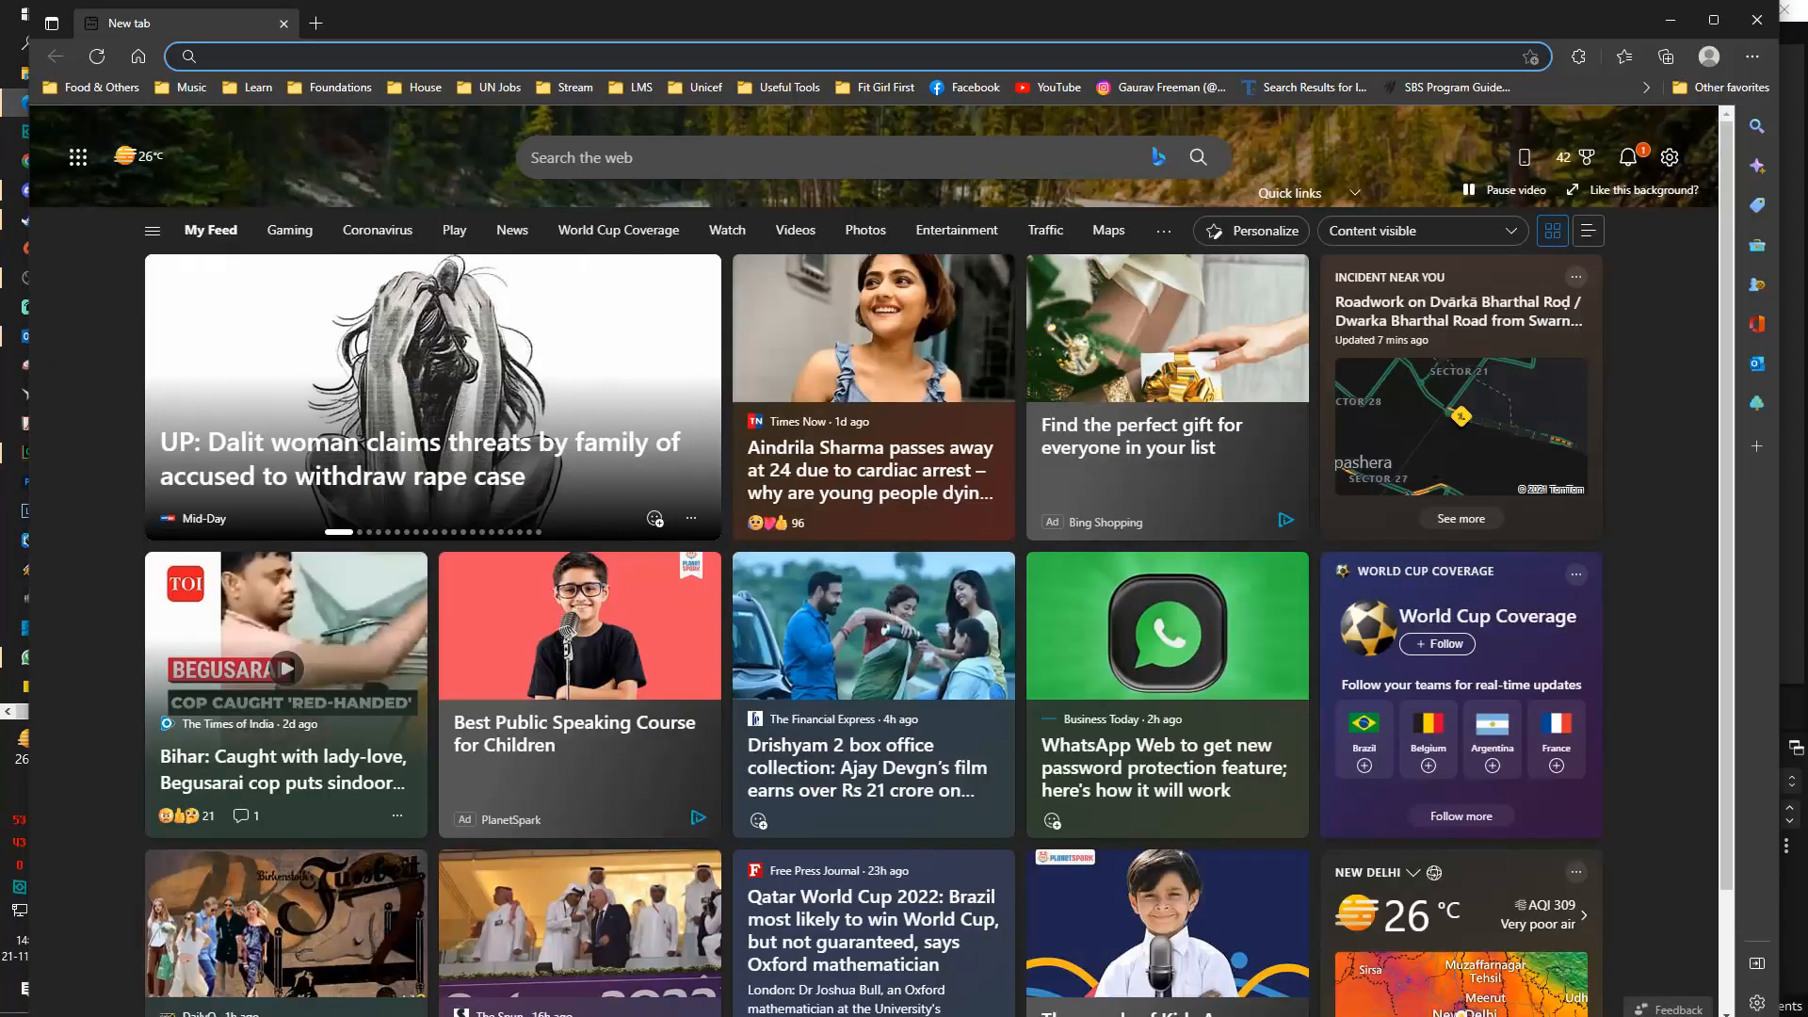
pyautogui.write('OBS stu')
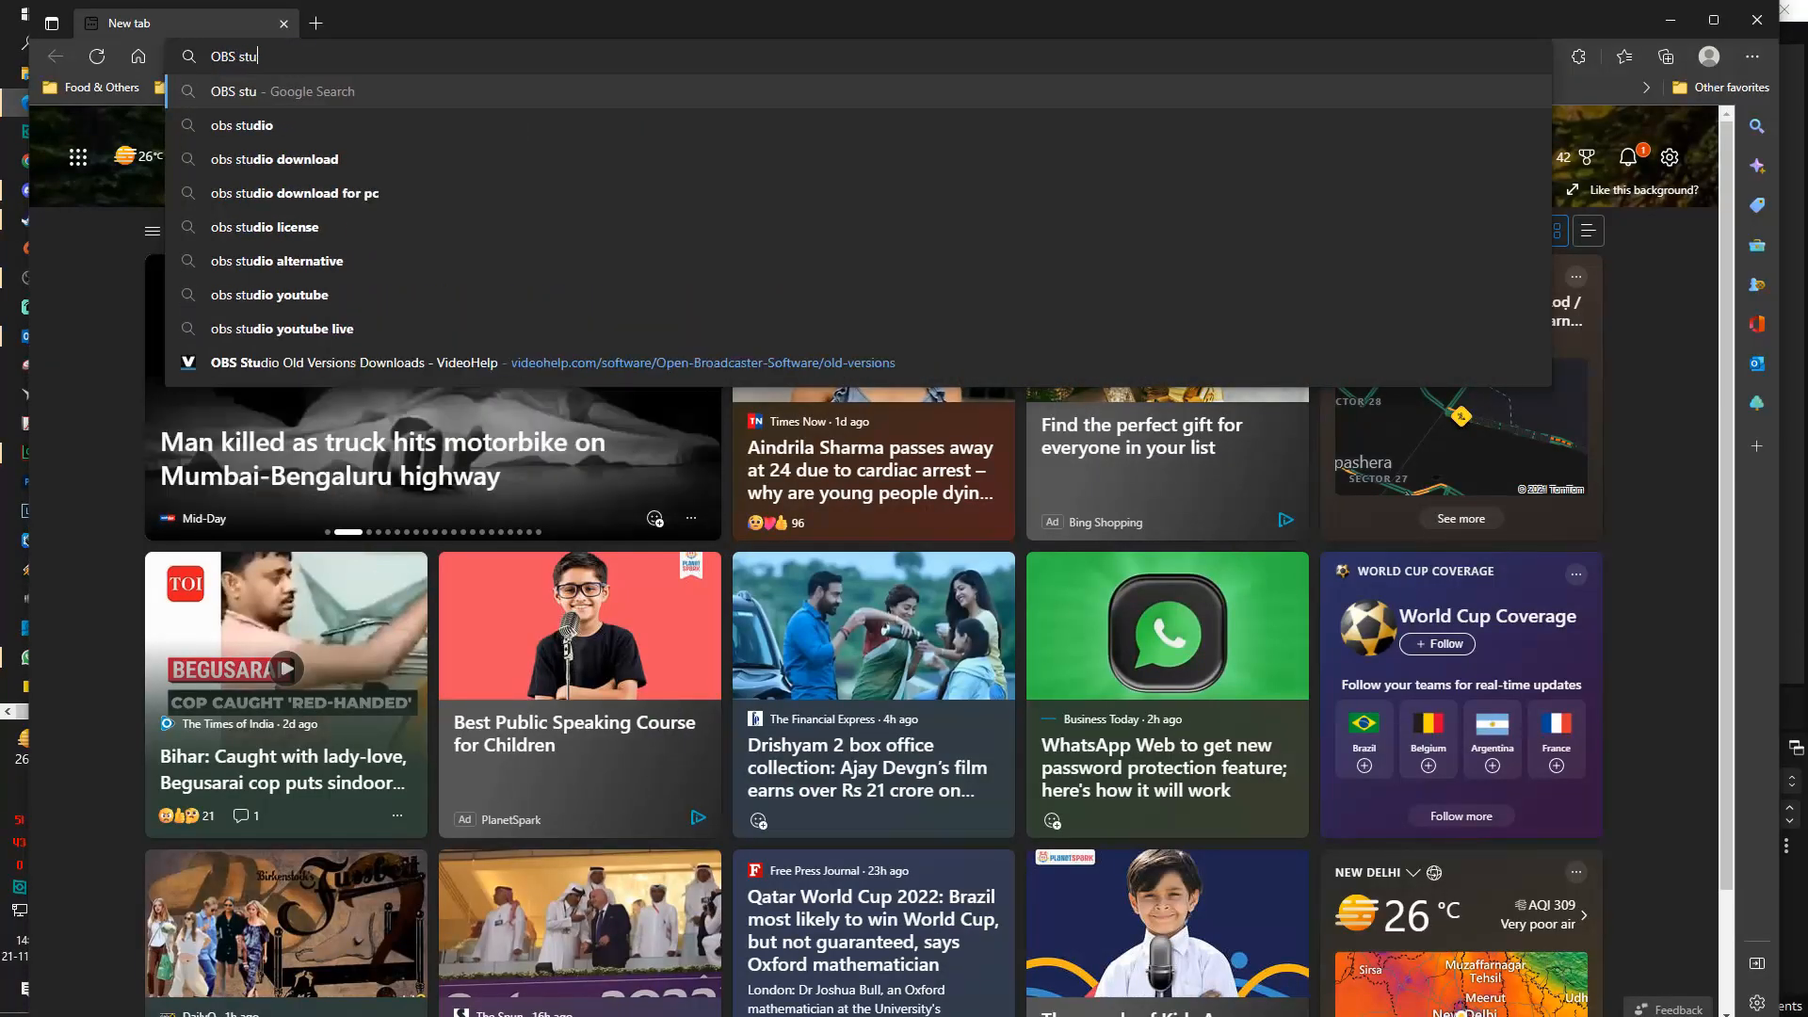
pyautogui.write('dio')
pyautogui.press('Return')
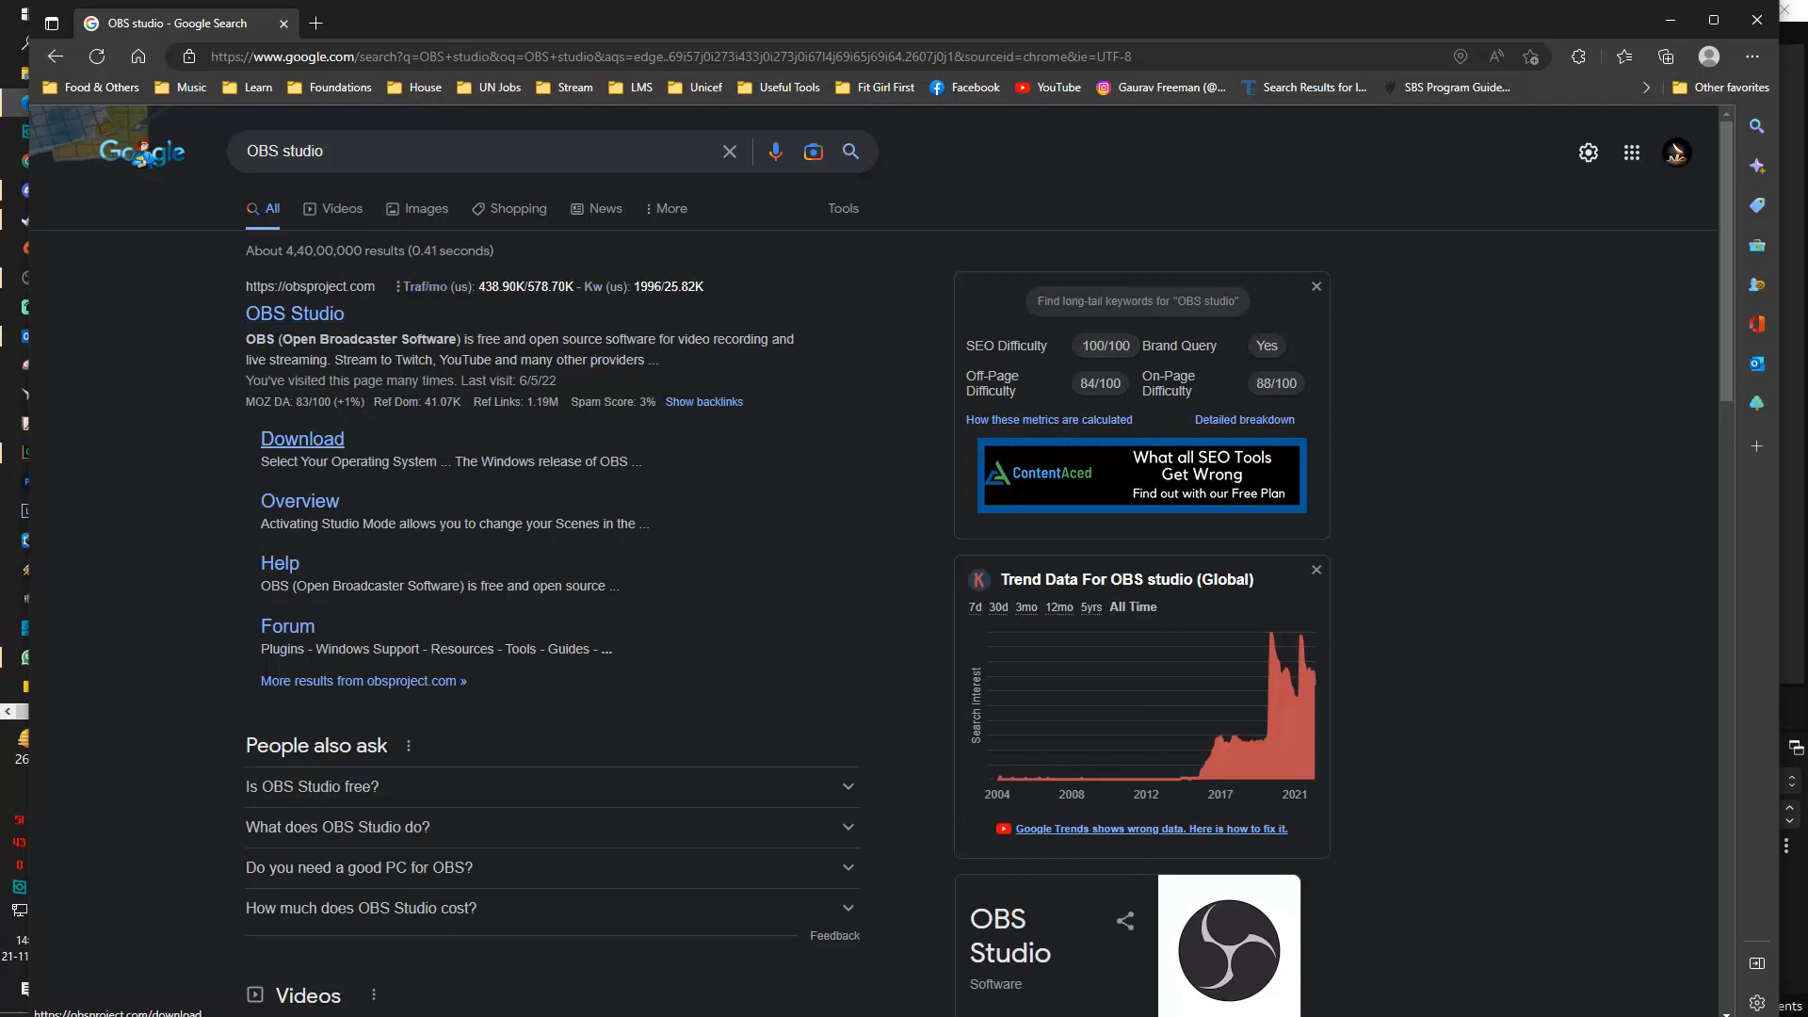
pyautogui.click(302, 439)
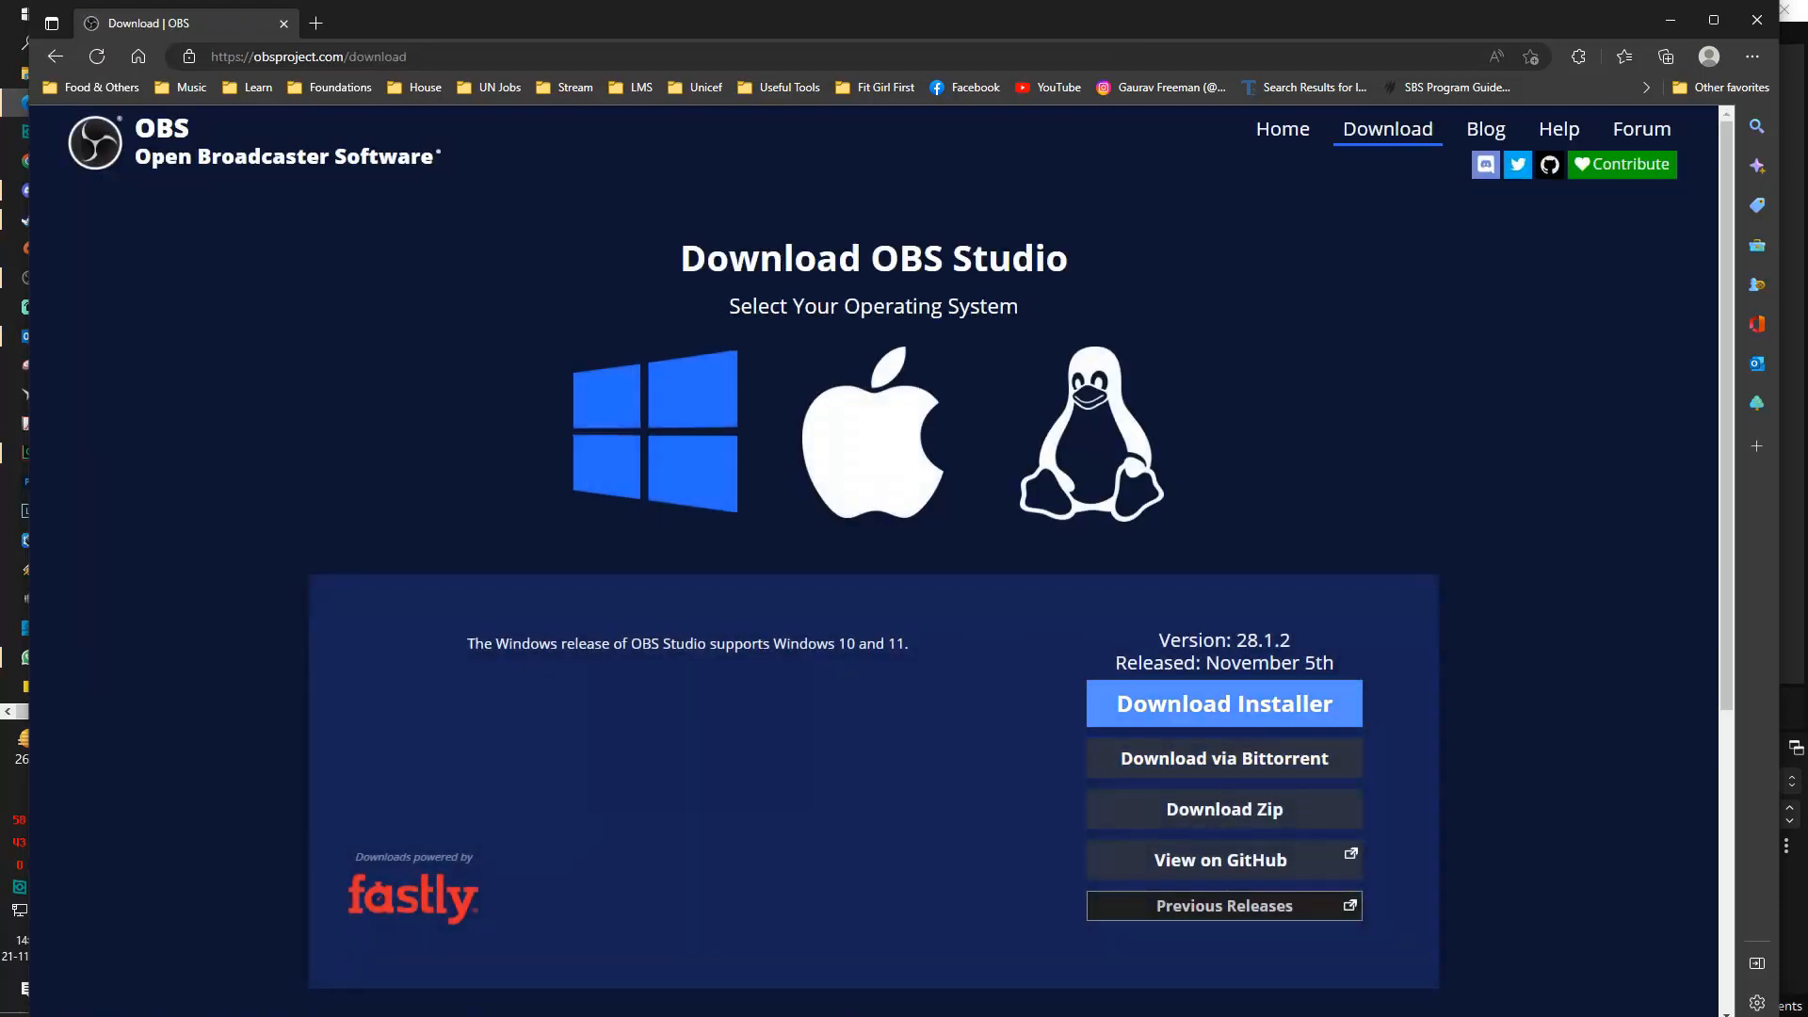
pyautogui.click(1224, 703)
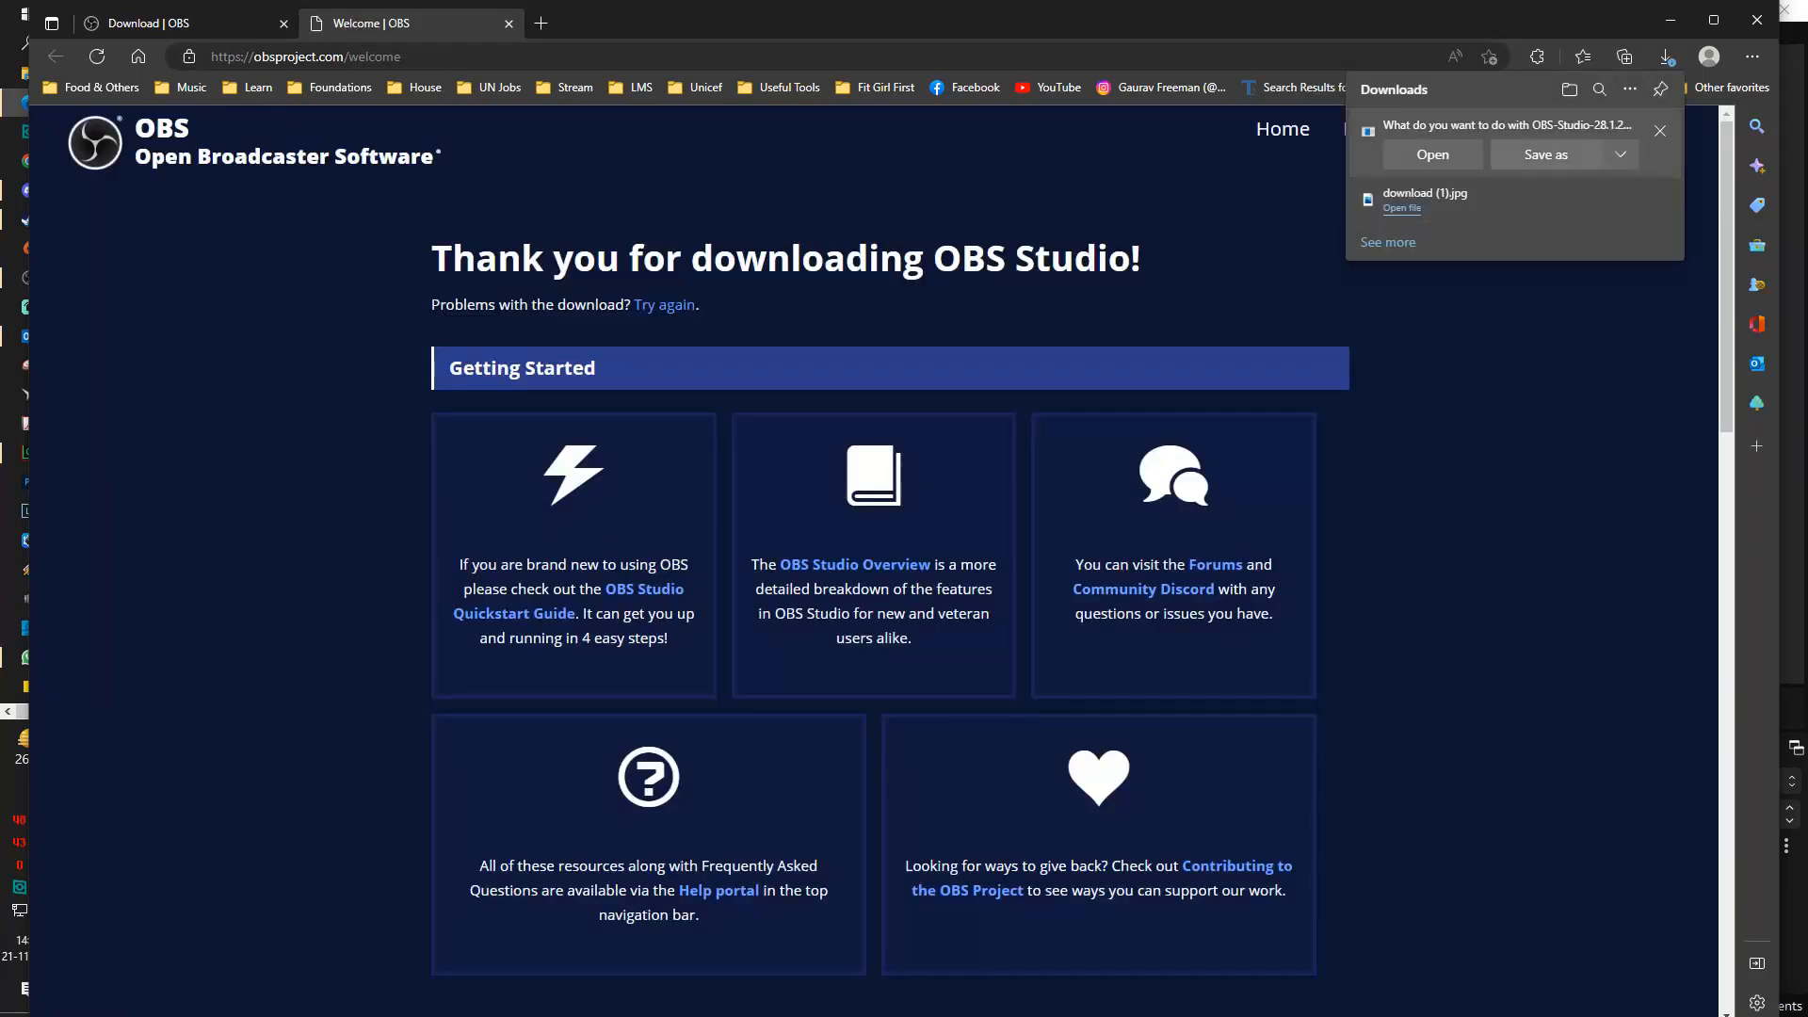
# Step: Dismiss the Save As dialog and close Edge despite the ongoing download
pyautogui.click(1545, 155)
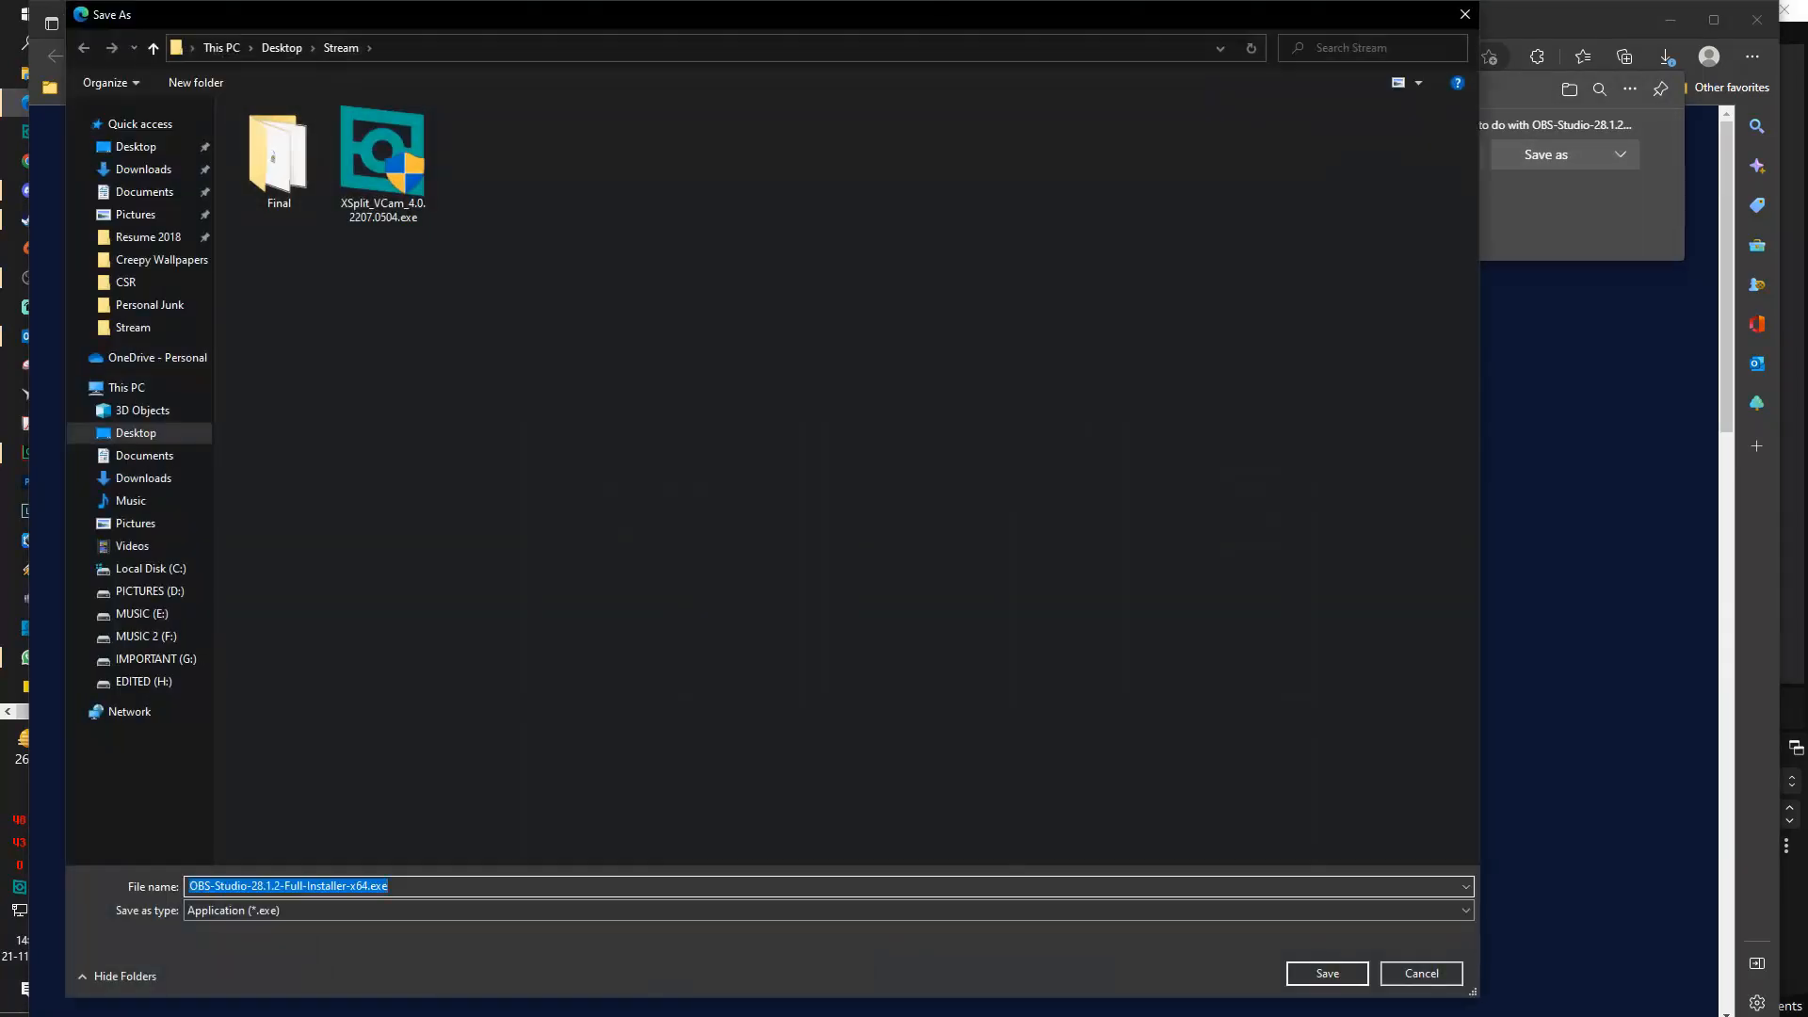
pyautogui.click(1435, 972)
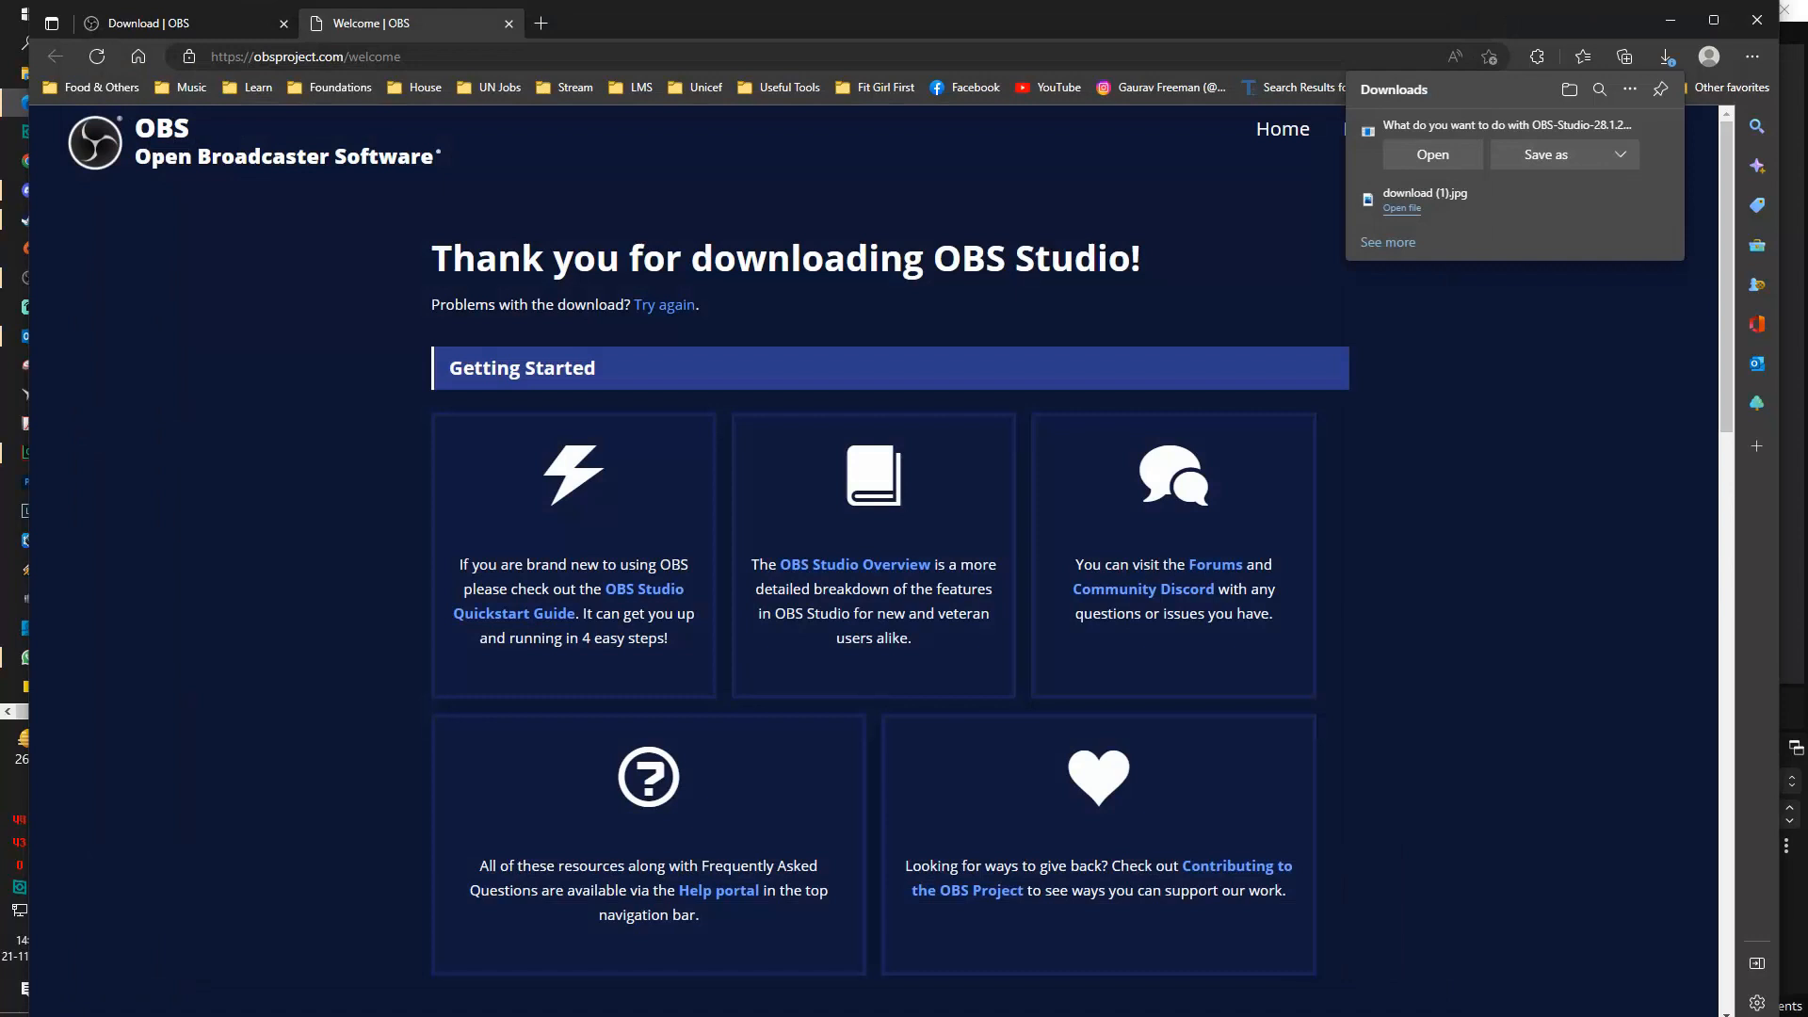
pyautogui.click(1756, 19)
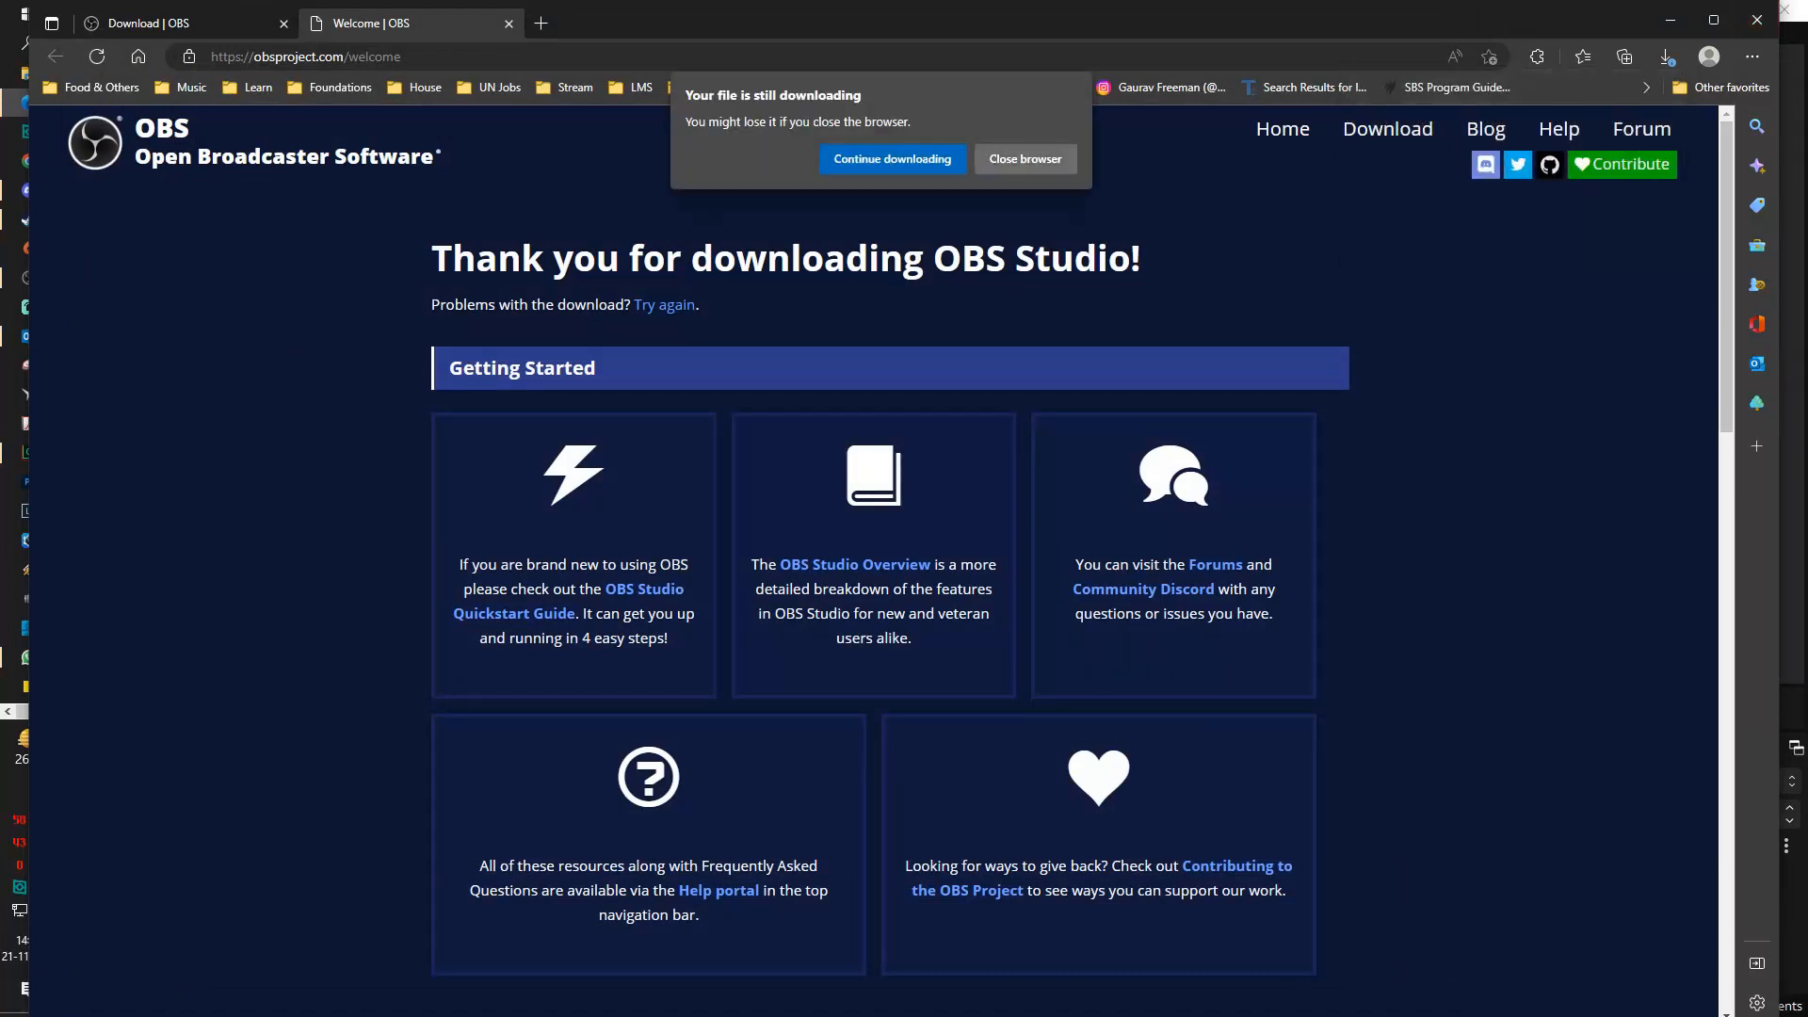
pyautogui.click(1025, 158)
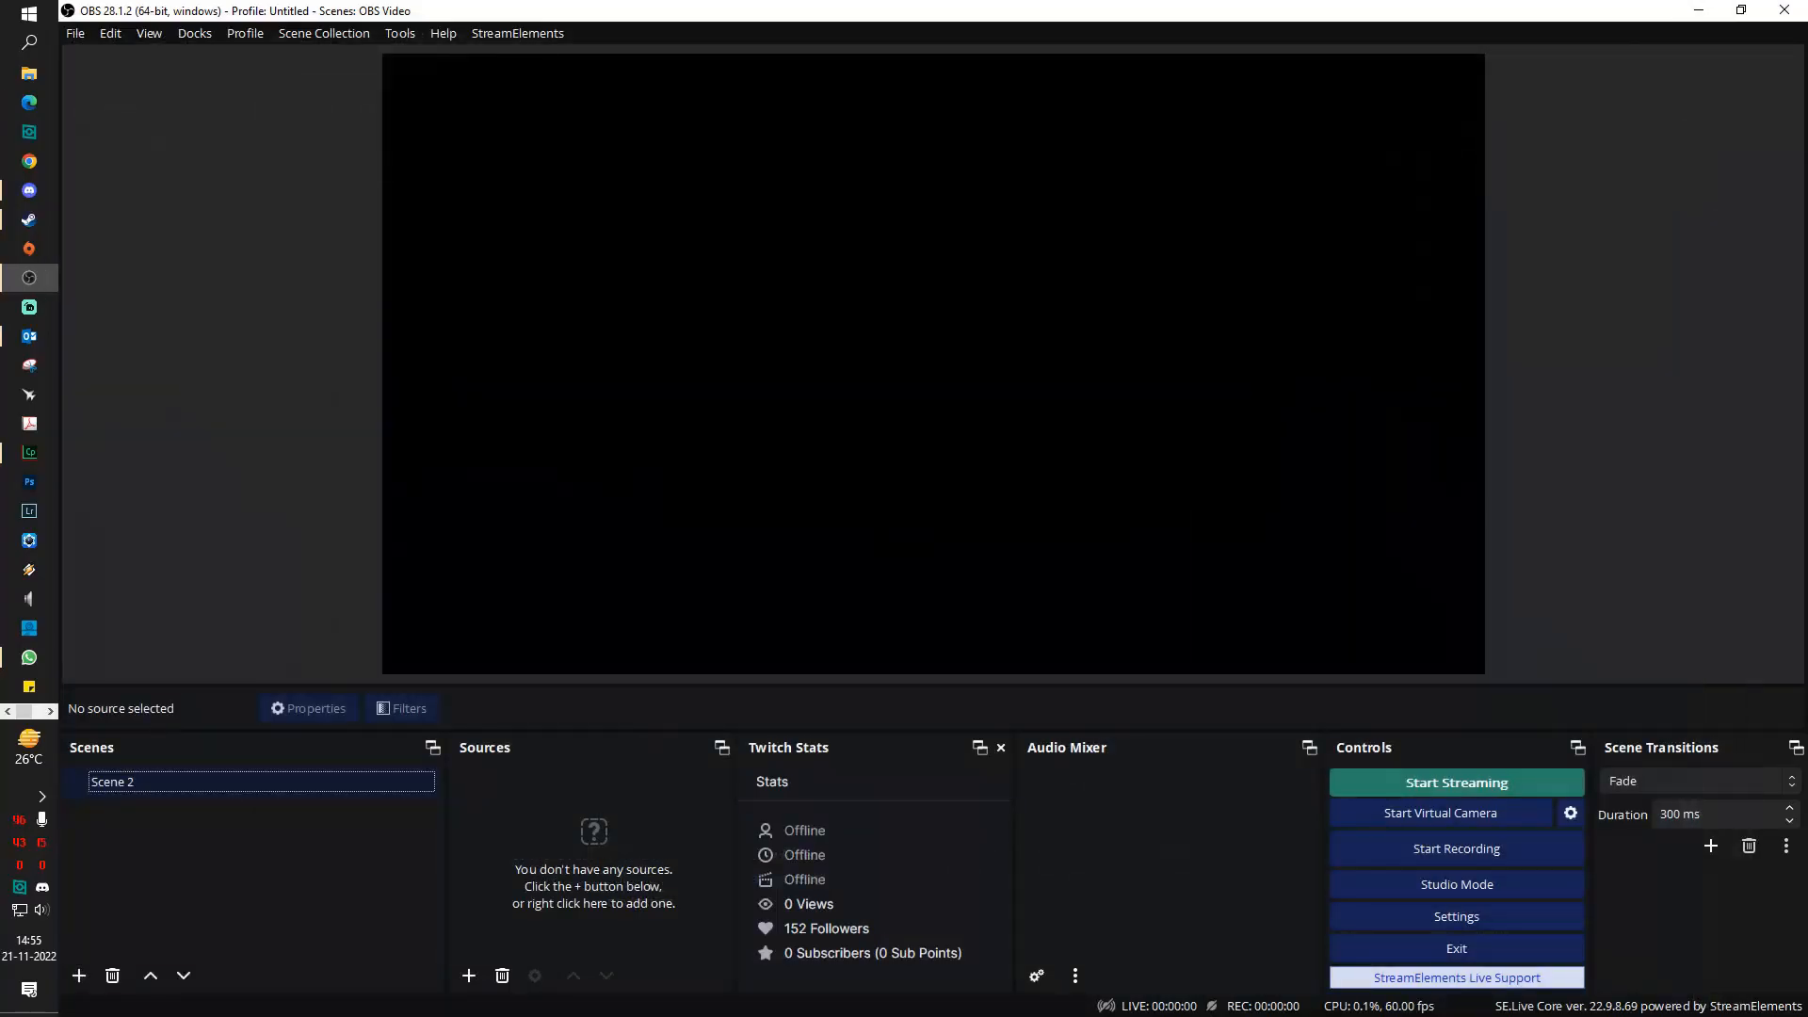
pyautogui.moveTo(933, 10)
pyautogui.mouseDown()
pyautogui.moveTo(944, 56)
pyautogui.moveTo(903, 46)
pyautogui.moveTo(945, 24)
pyautogui.mouseUp()
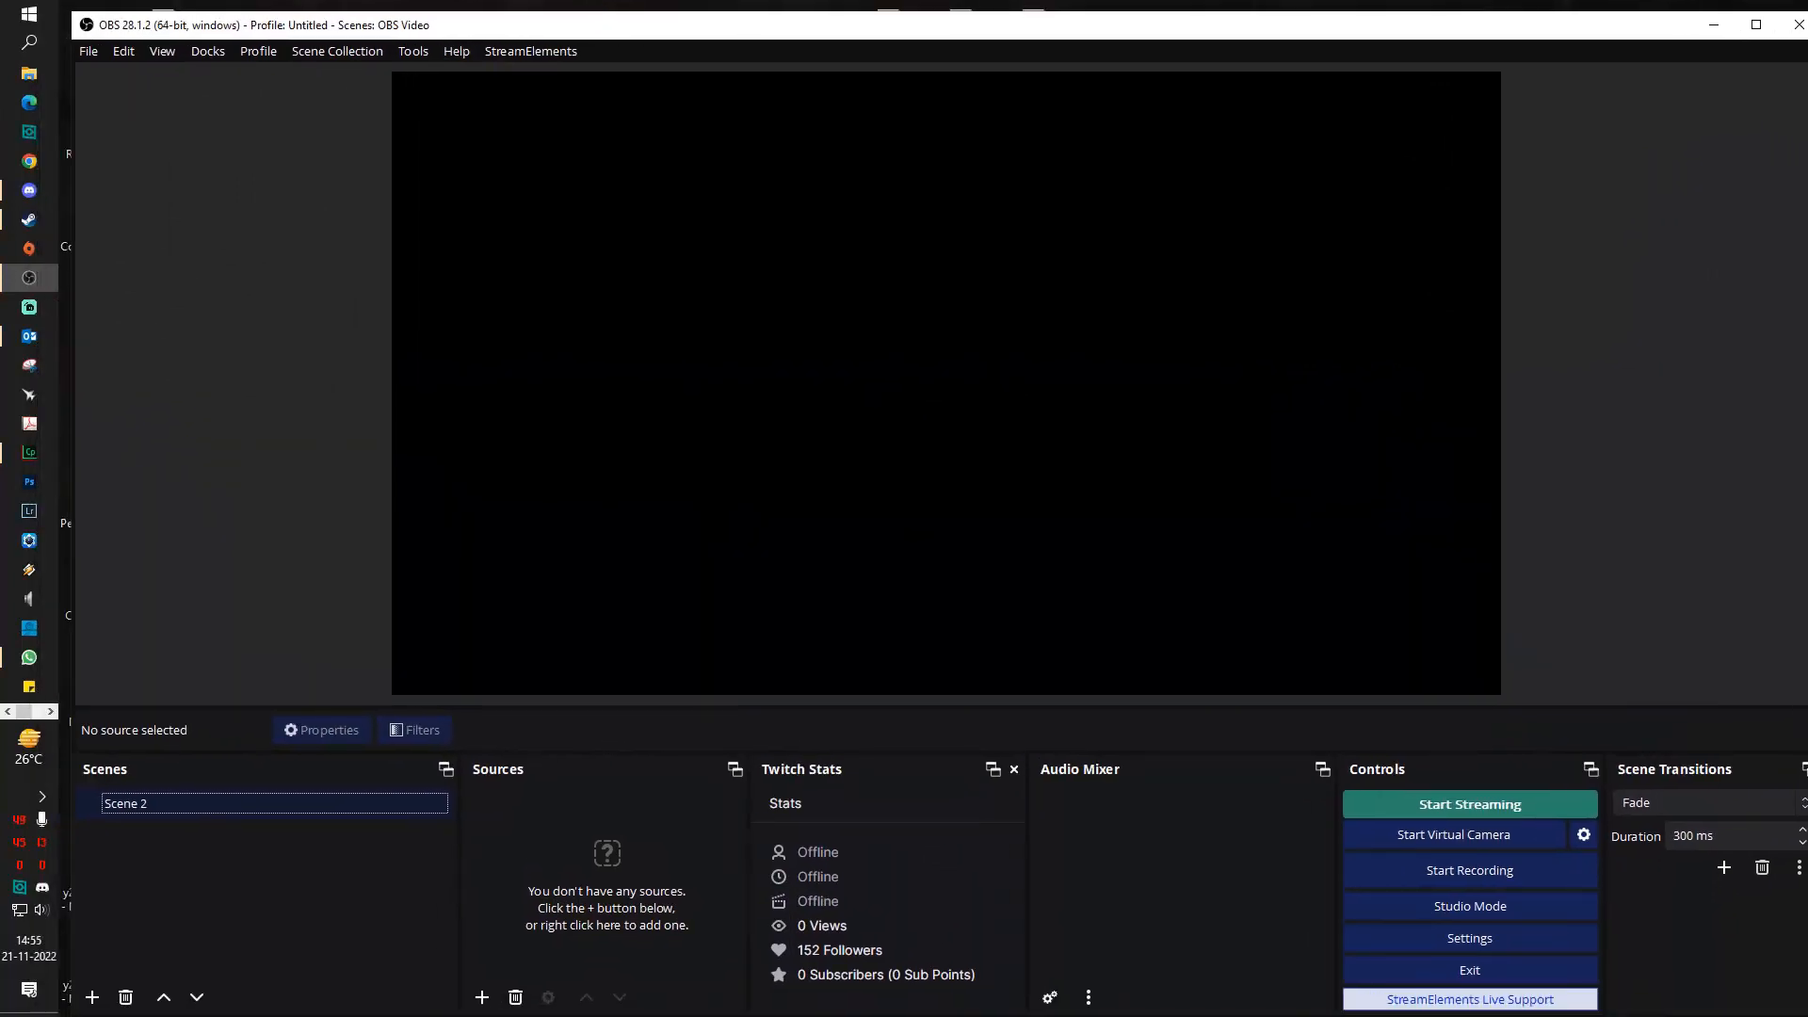
pyautogui.click(1756, 24)
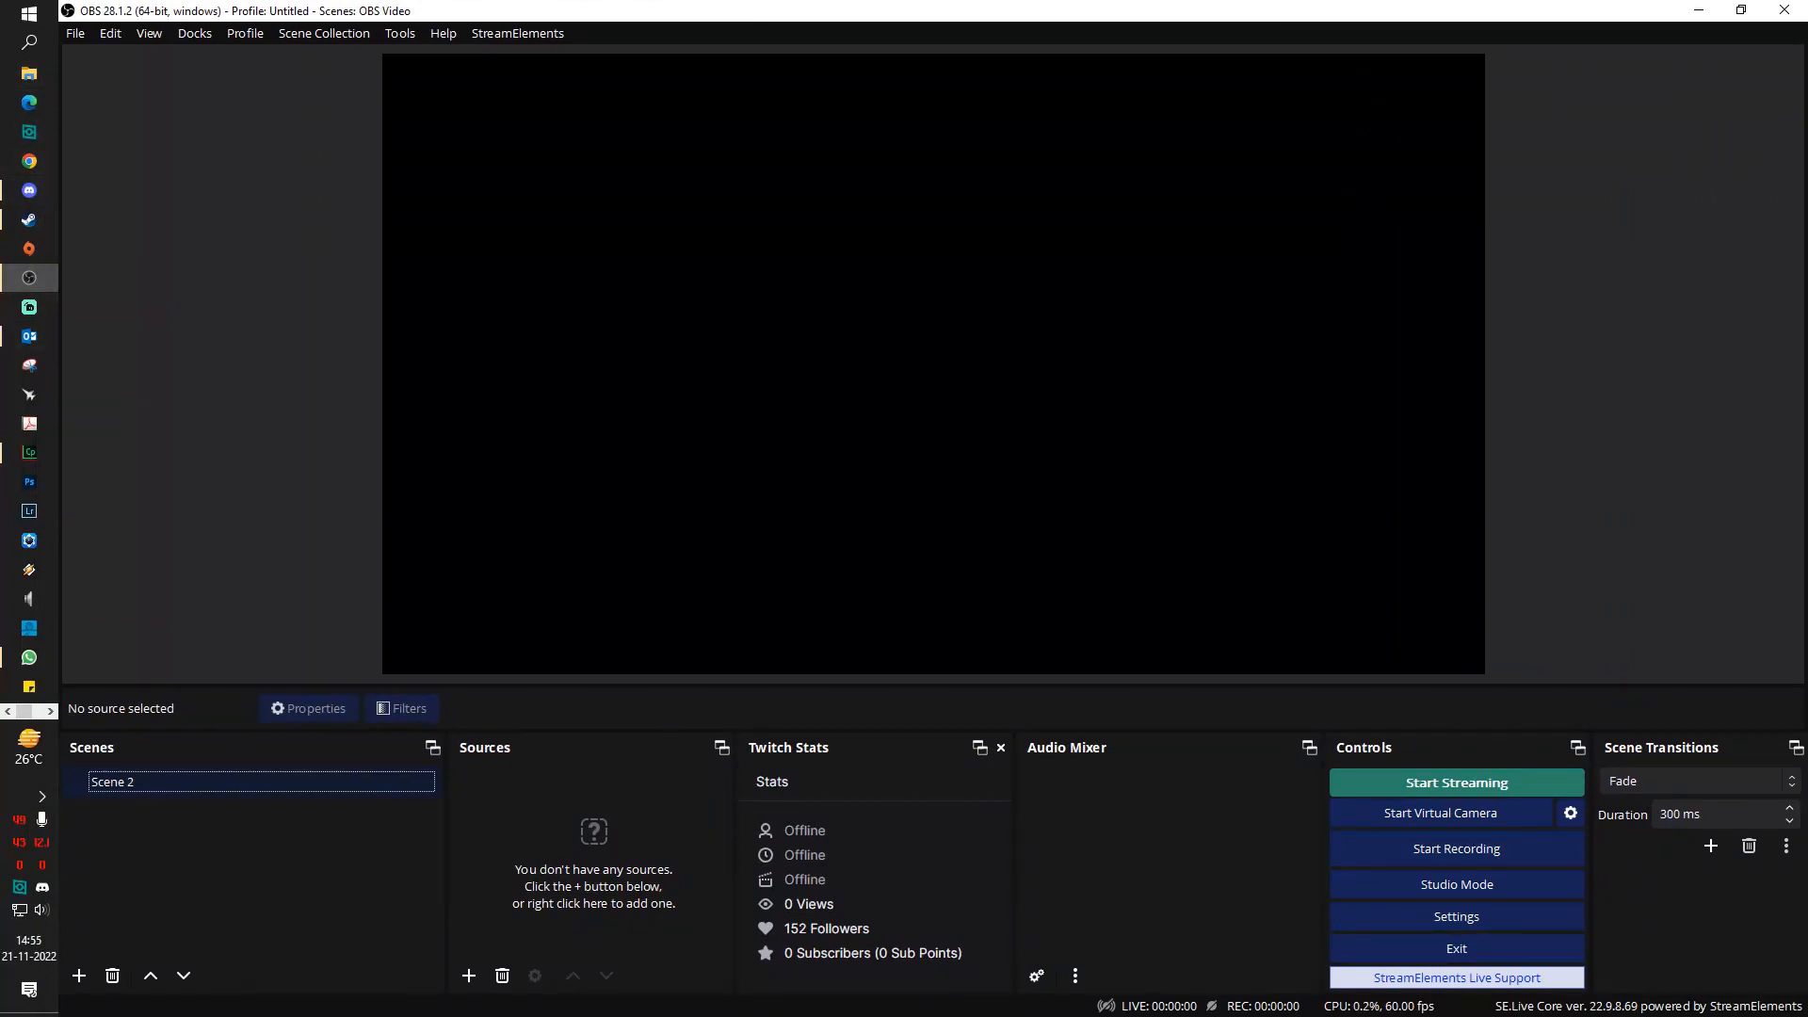
pyautogui.click(517, 33)
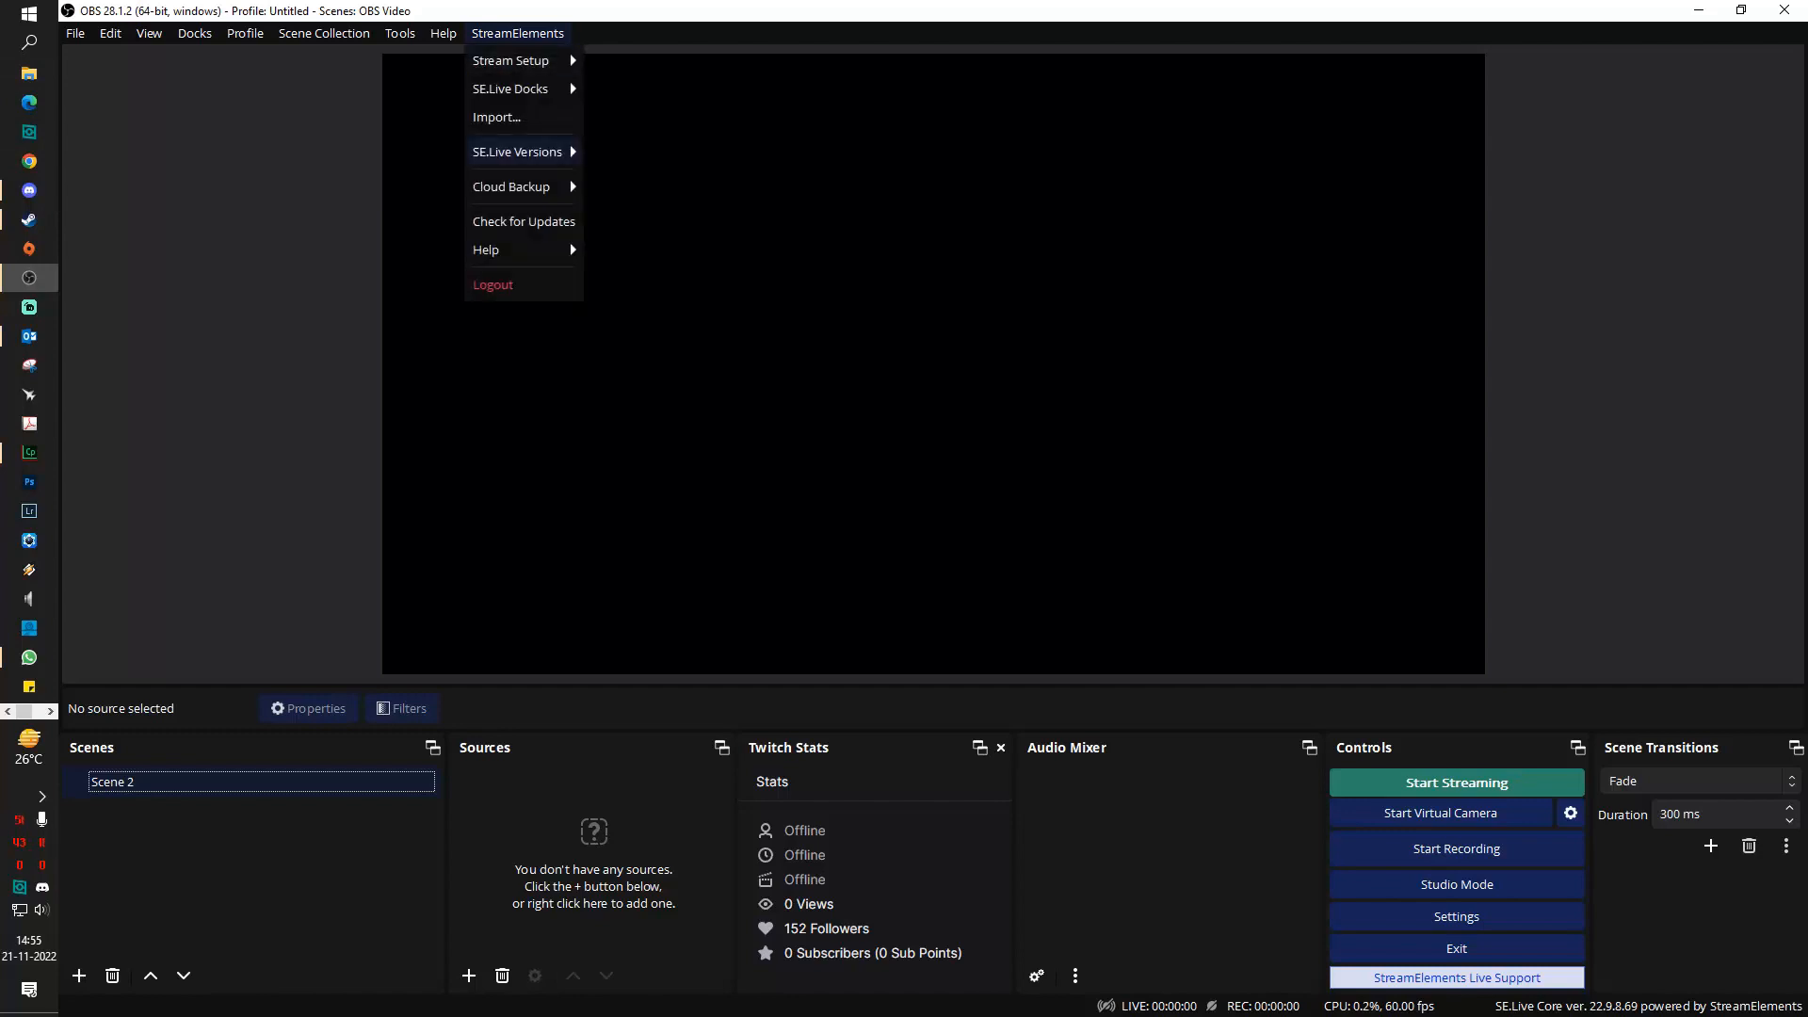
pyautogui.moveTo(442, 33)
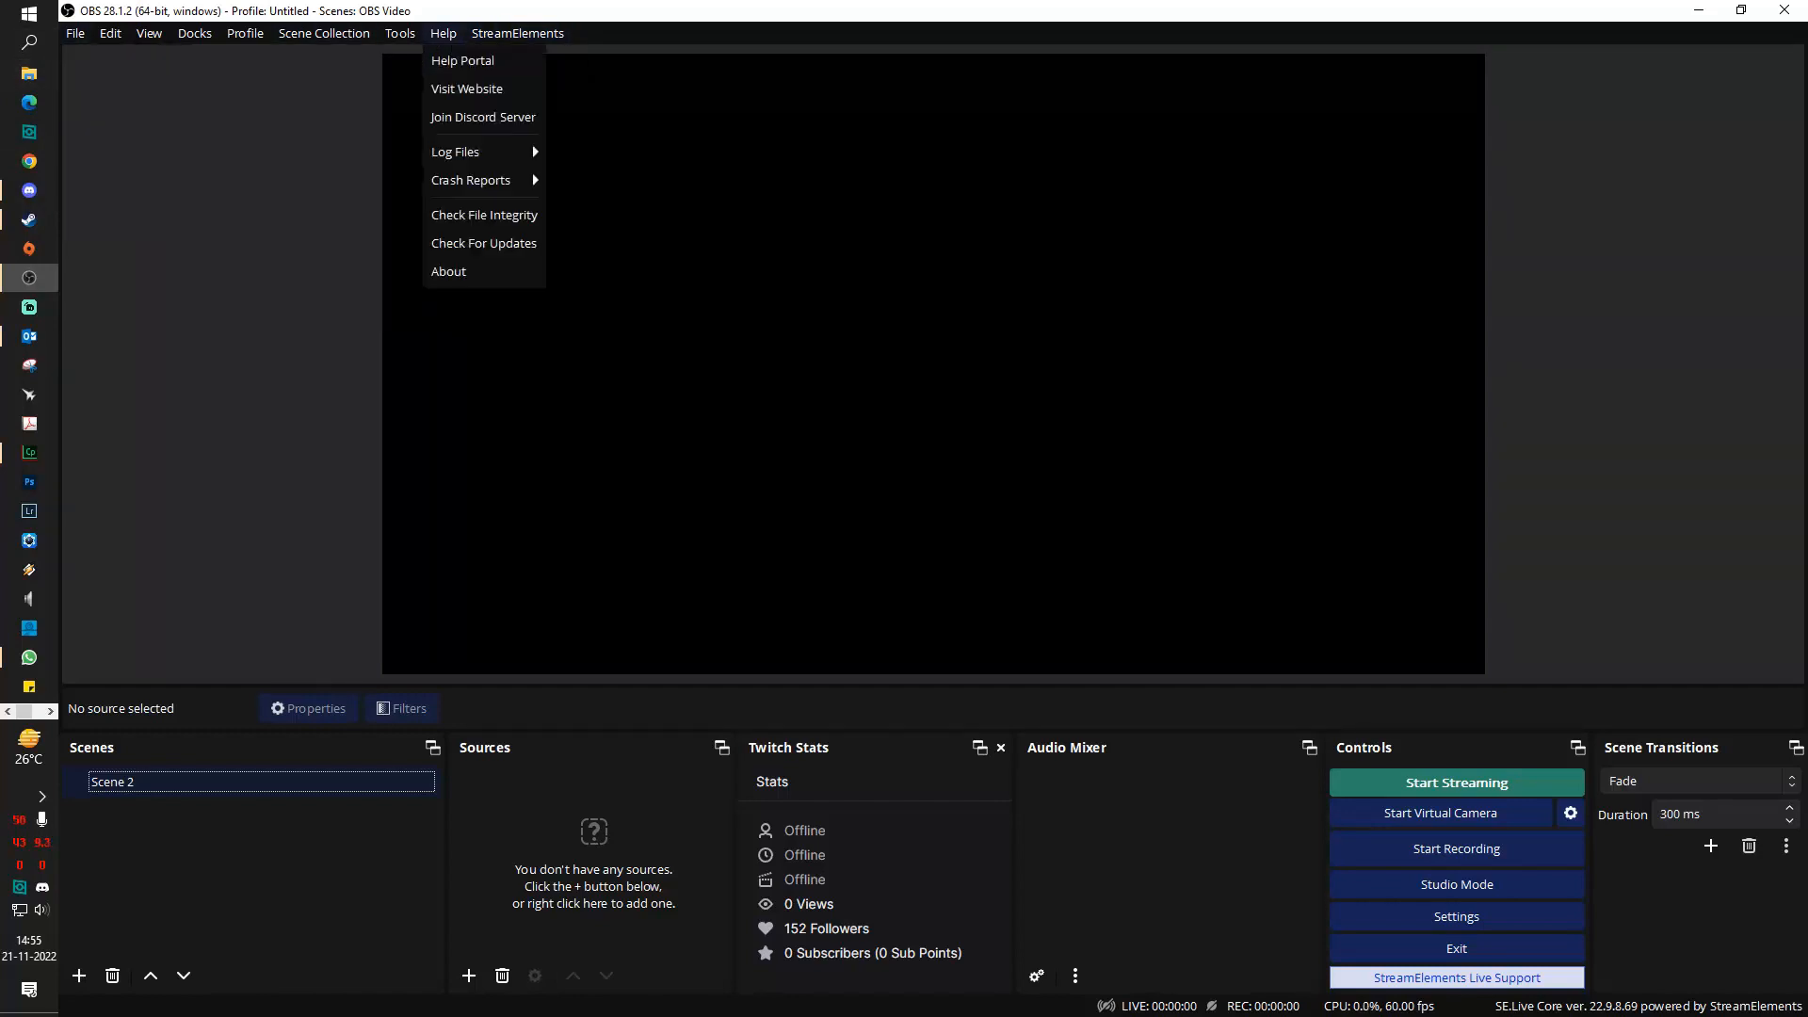
pyautogui.moveTo(517, 33)
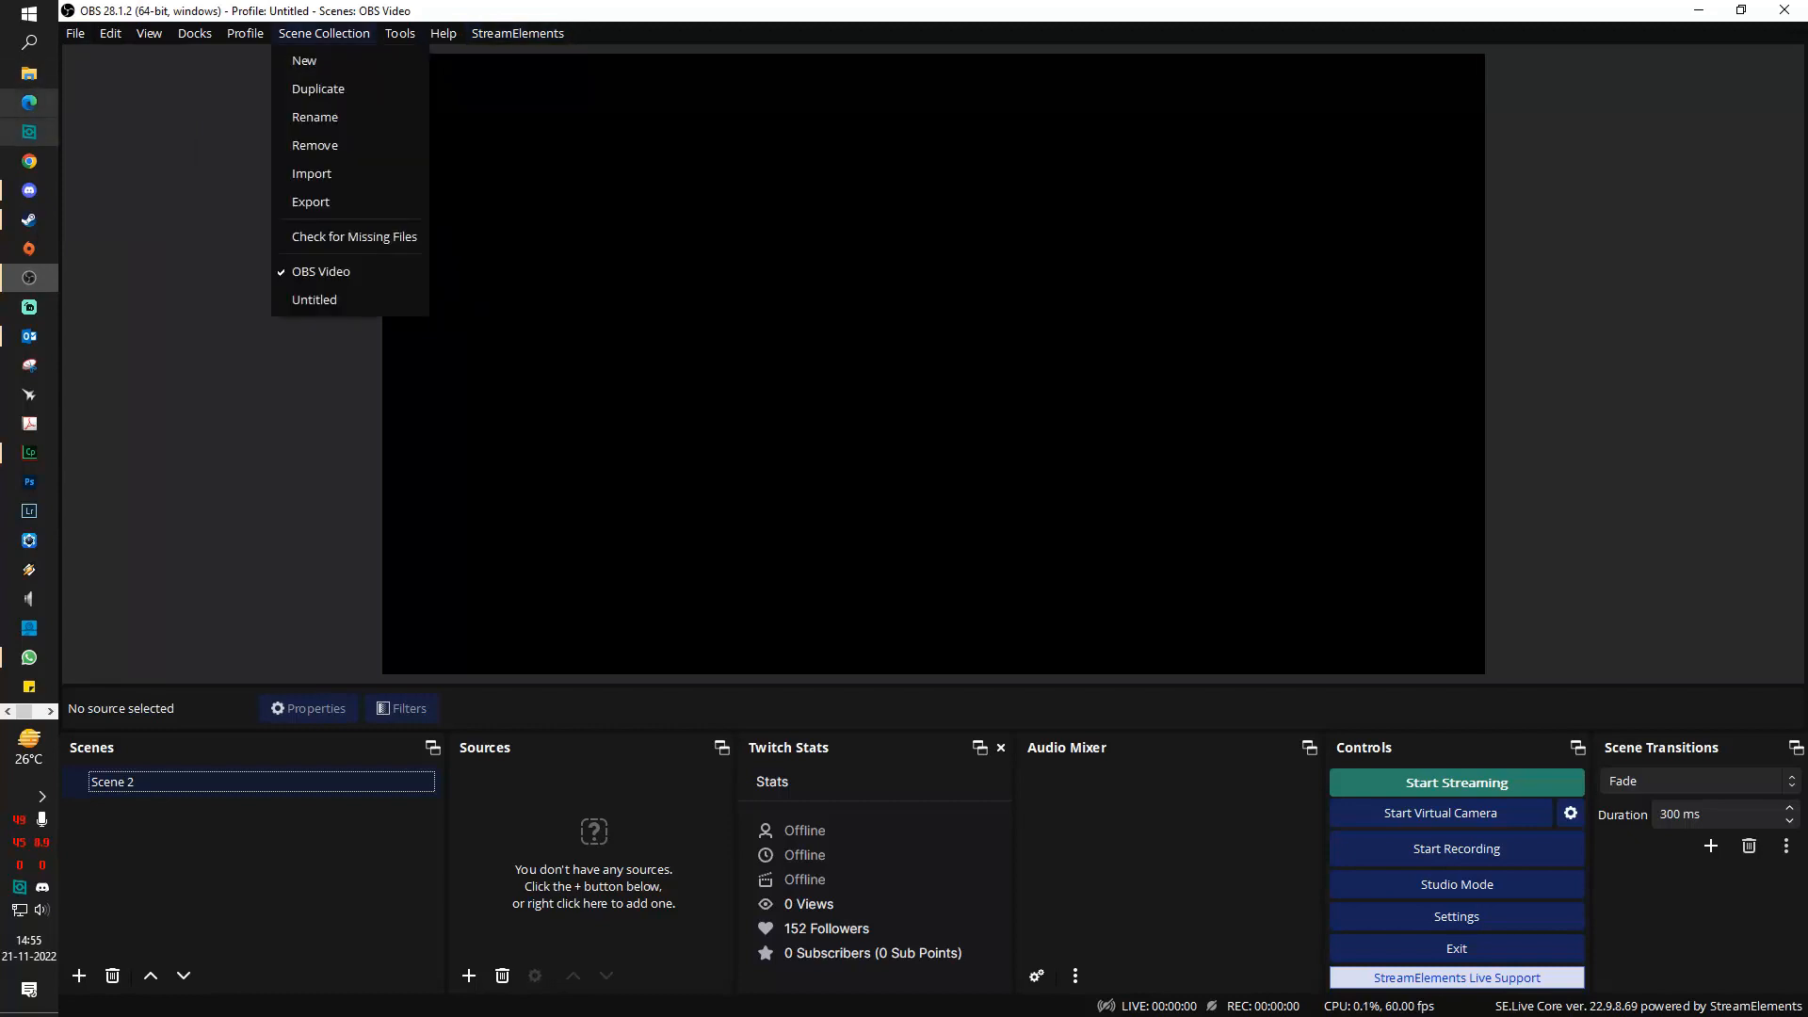
pyautogui.click(29, 101)
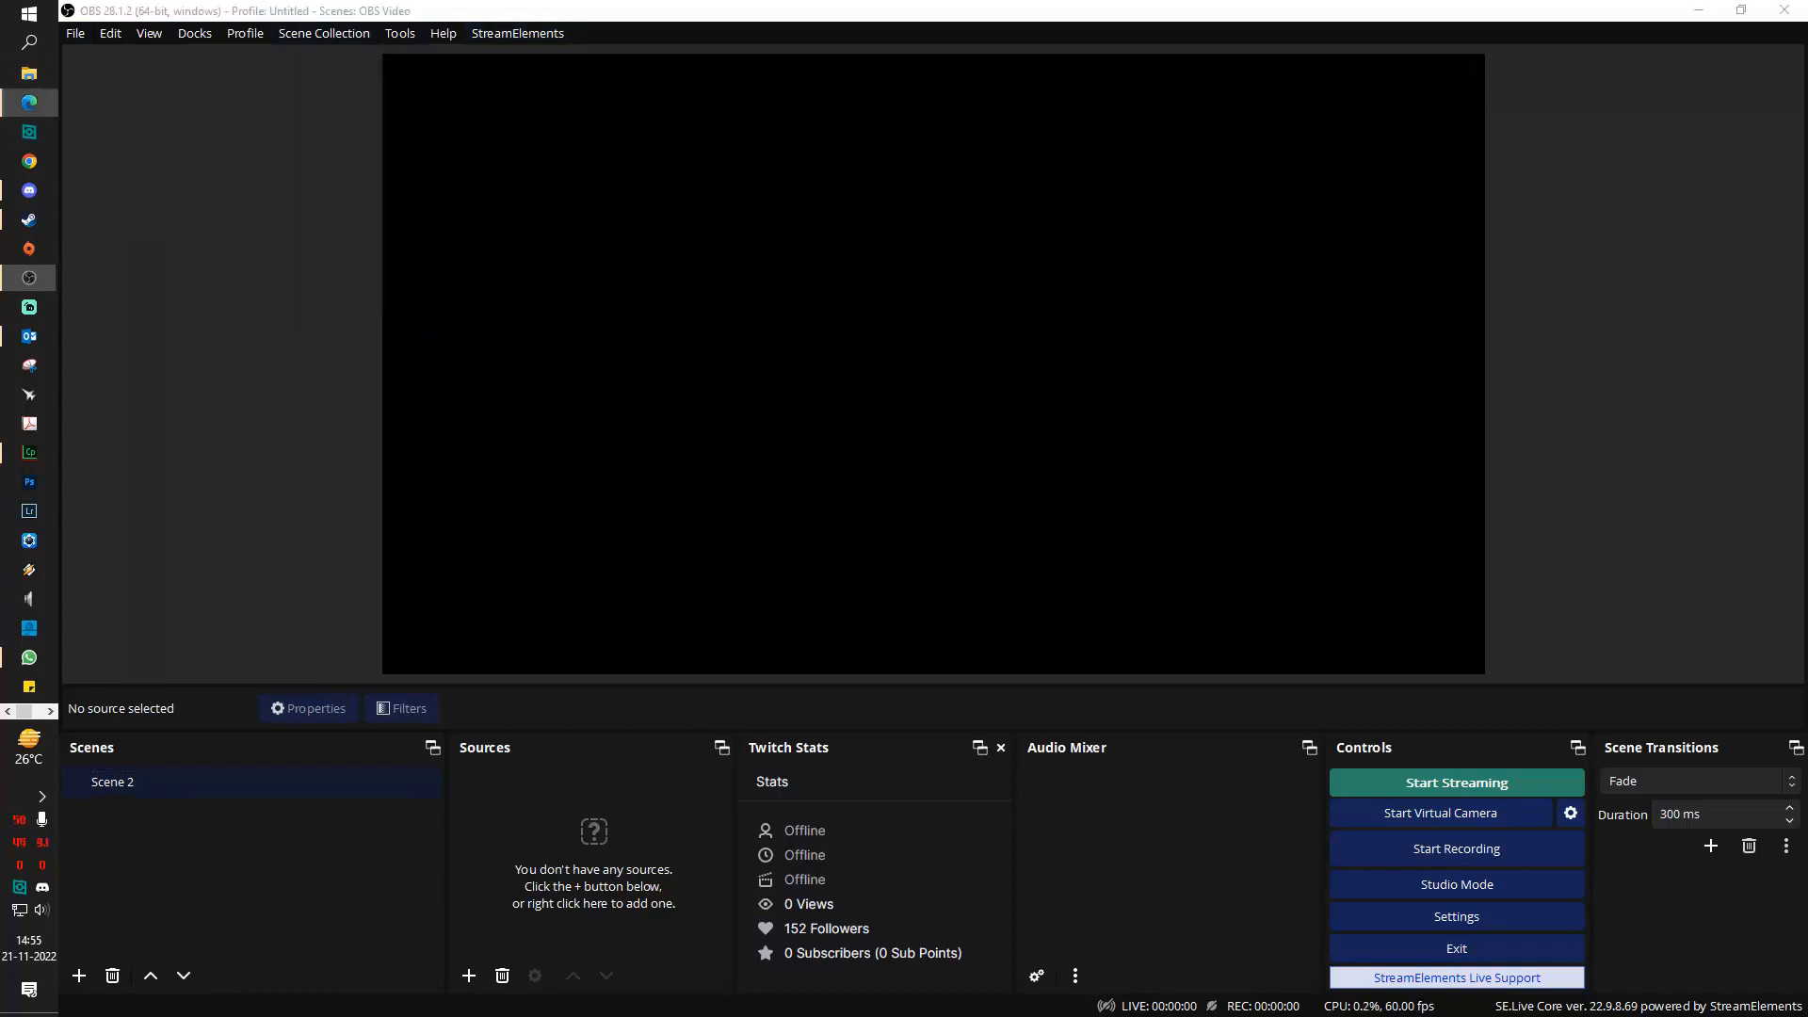
# Step: Search 'stream elements live' in Edge and open the StreamElements SE.Live OBS plugin page
pyautogui.write('s')
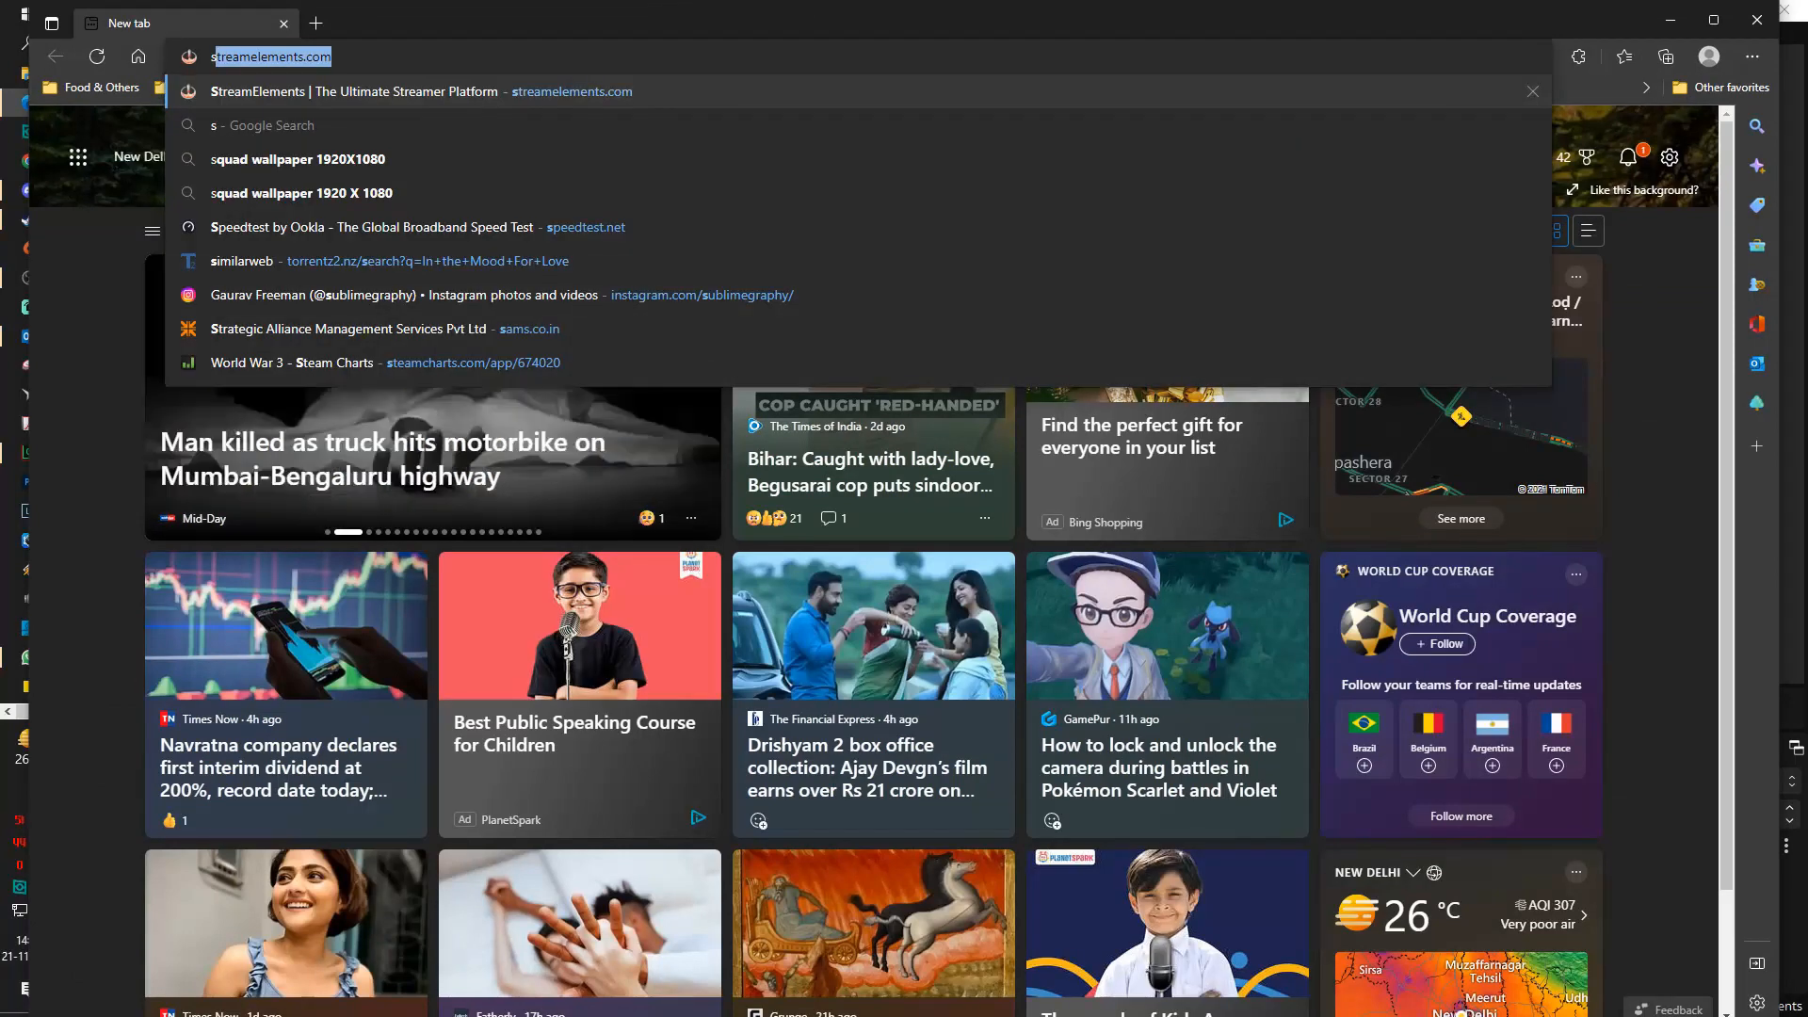
pyautogui.write('tream ele')
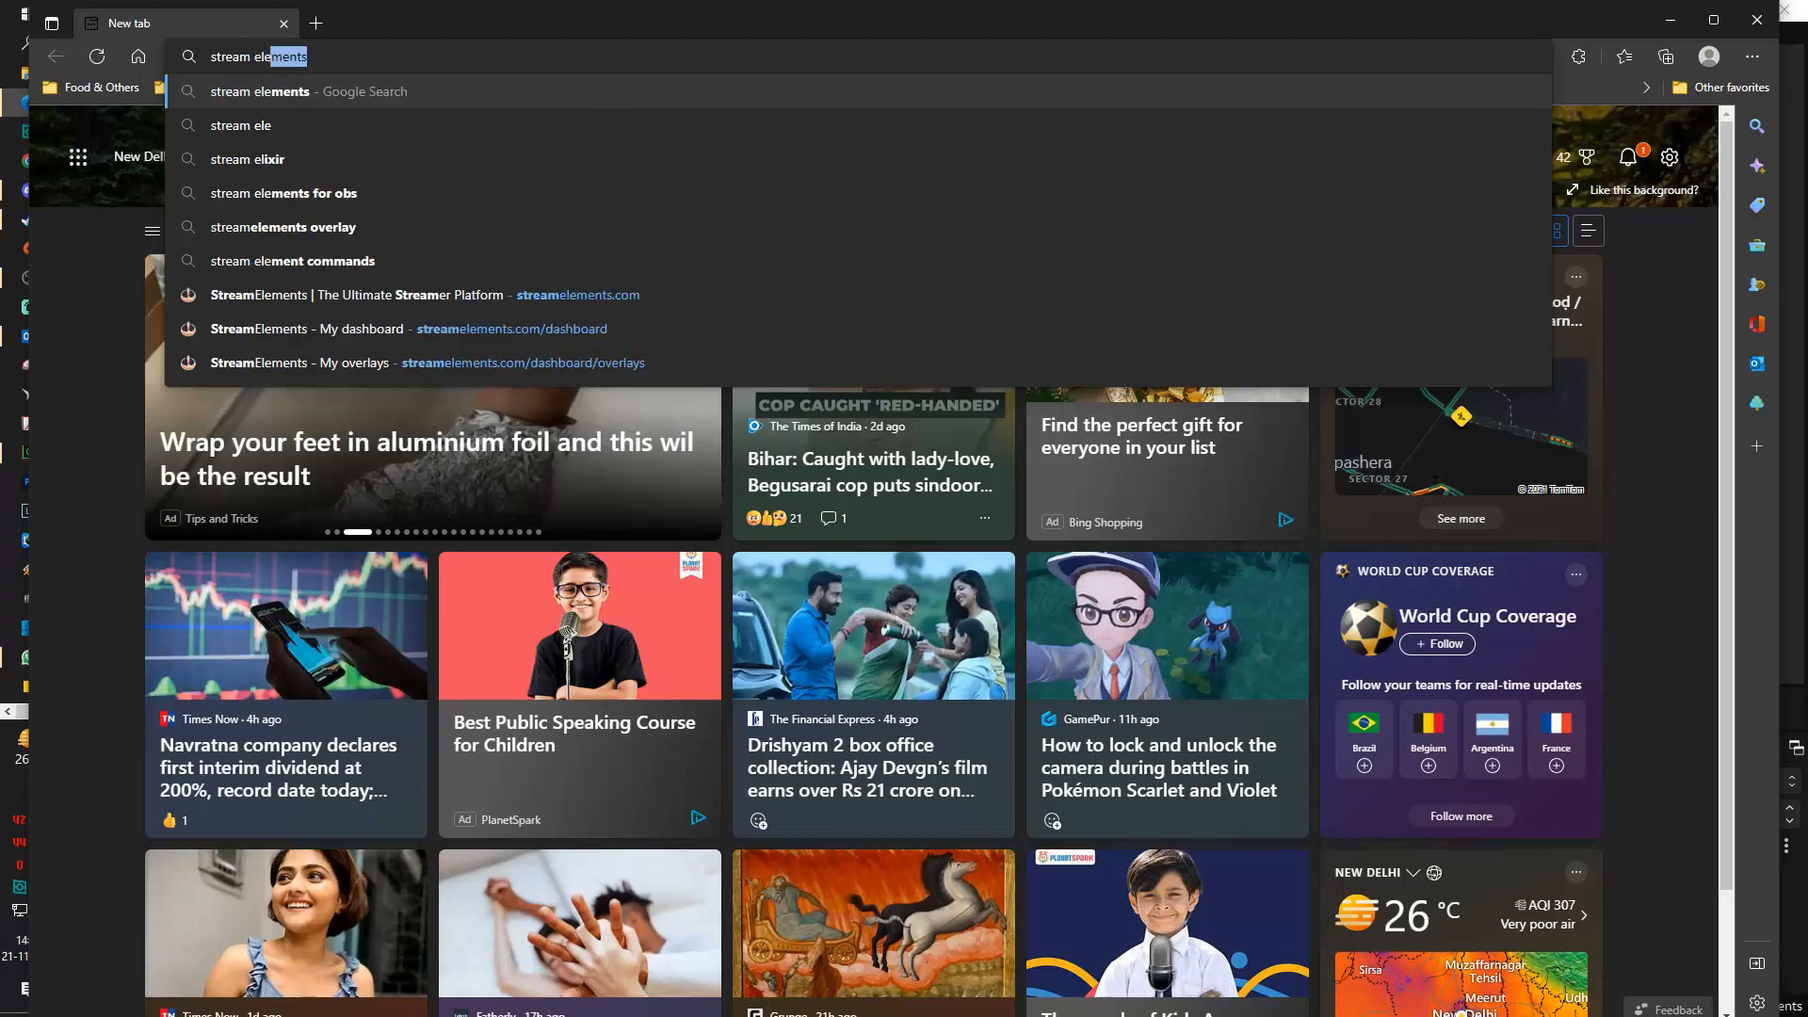
pyautogui.press('BackSpace')
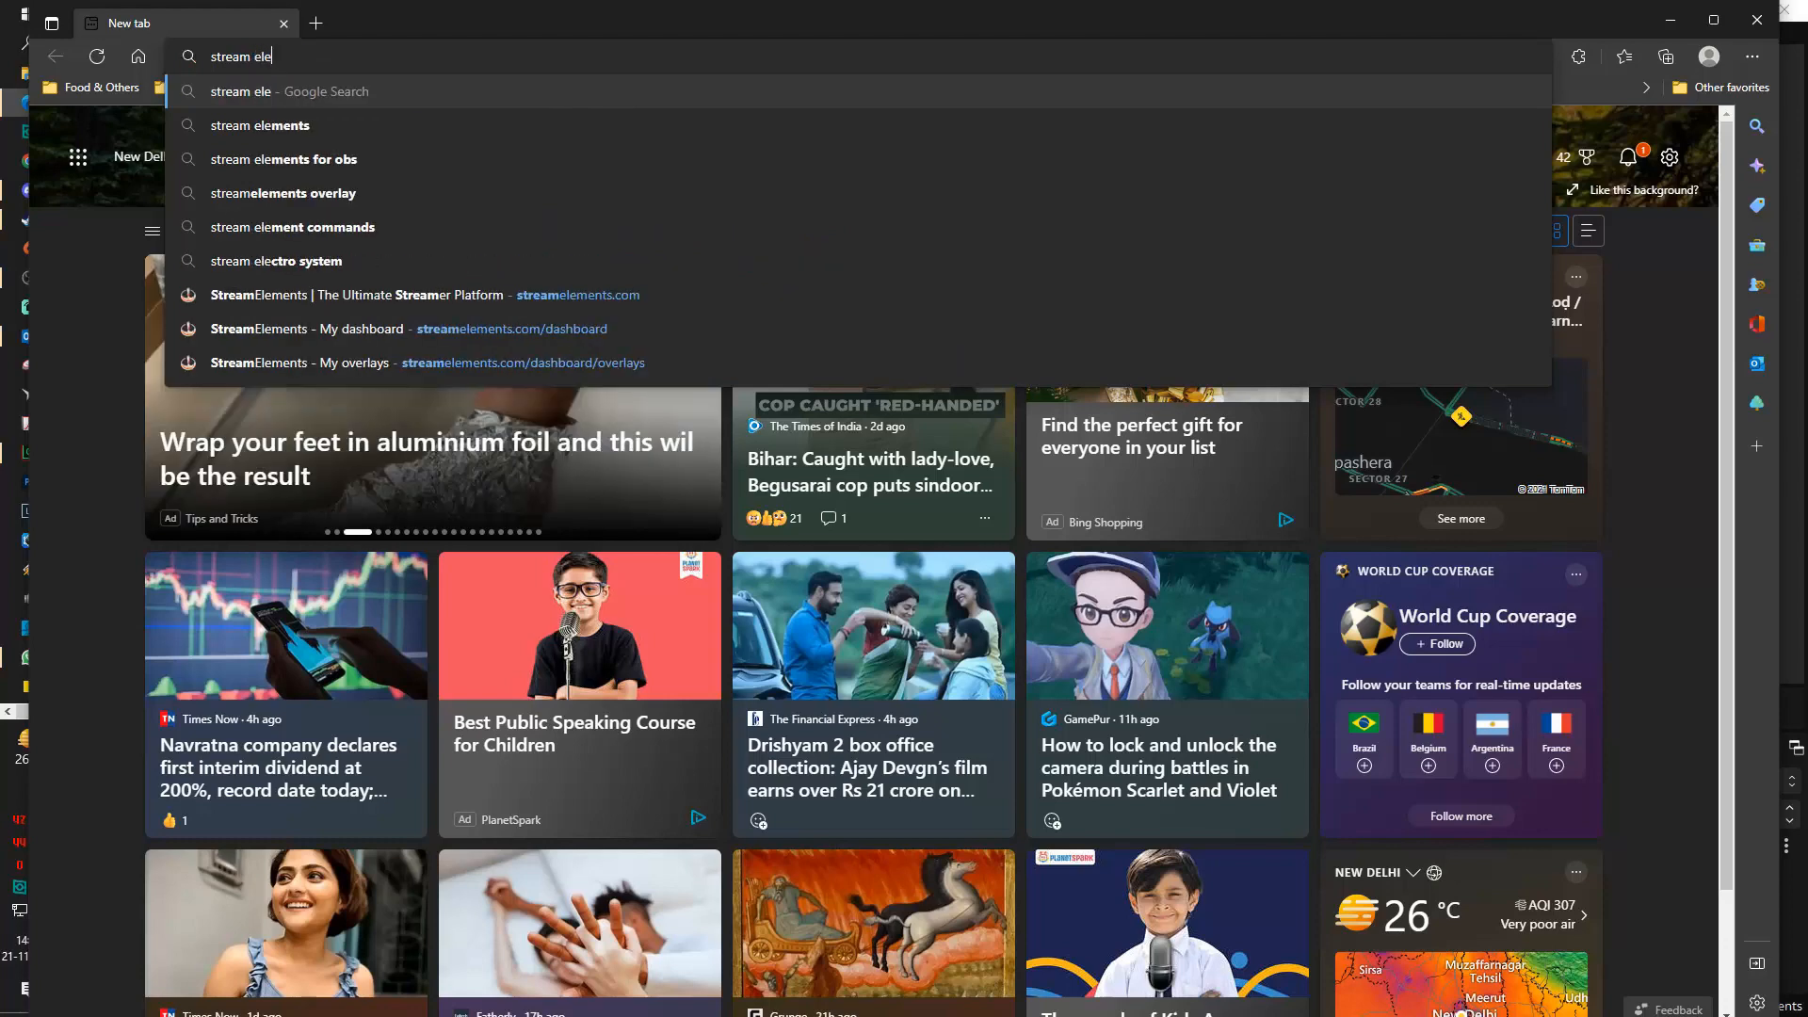
pyautogui.write('ments live')
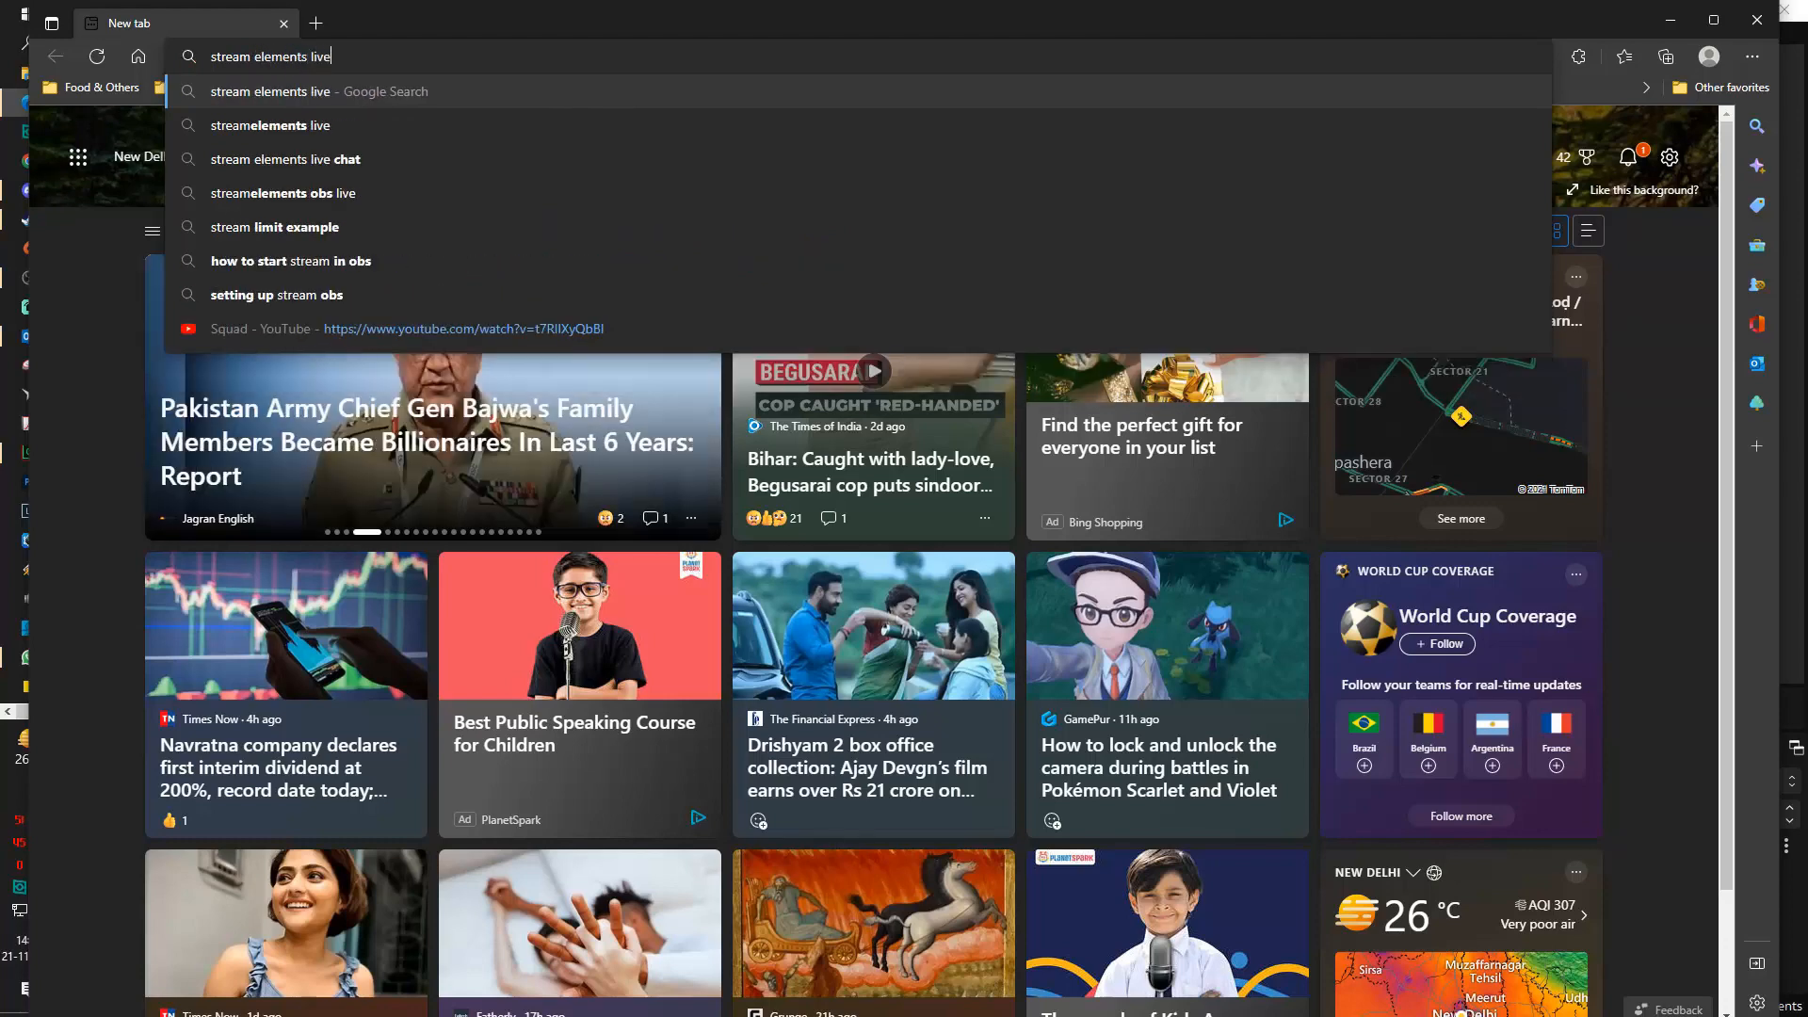
pyautogui.press('Return')
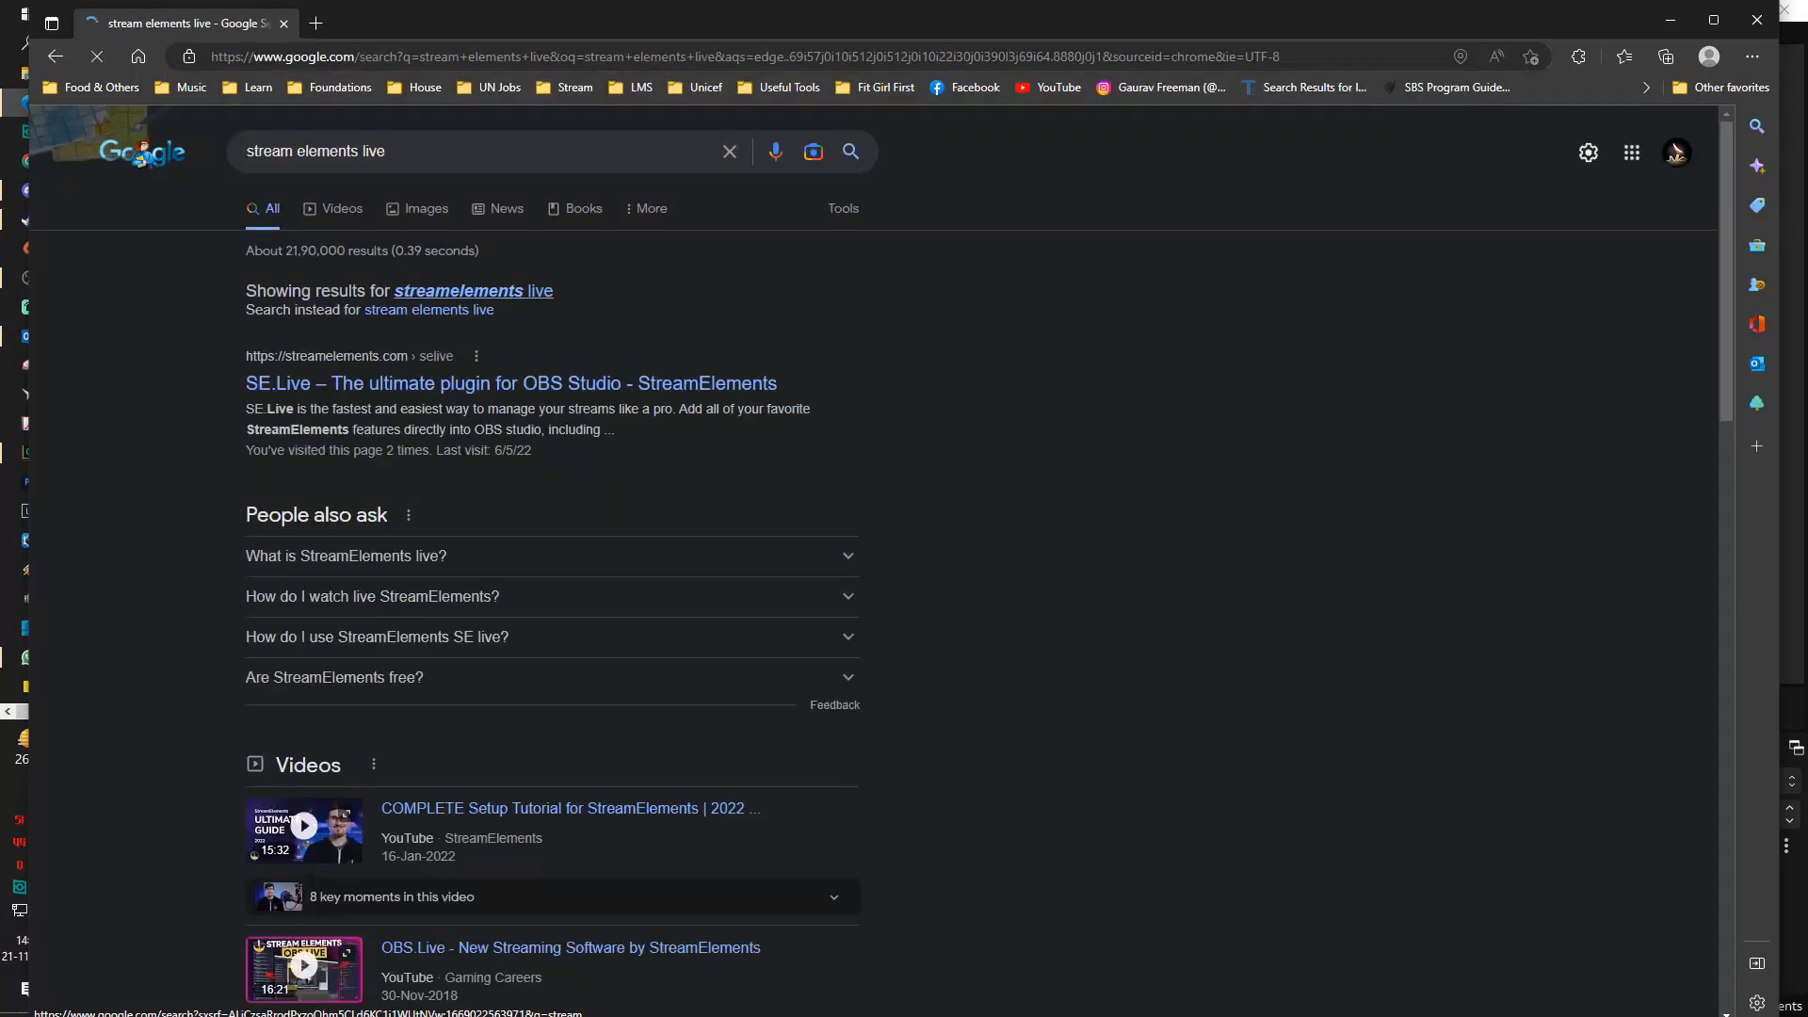
pyautogui.click(511, 382)
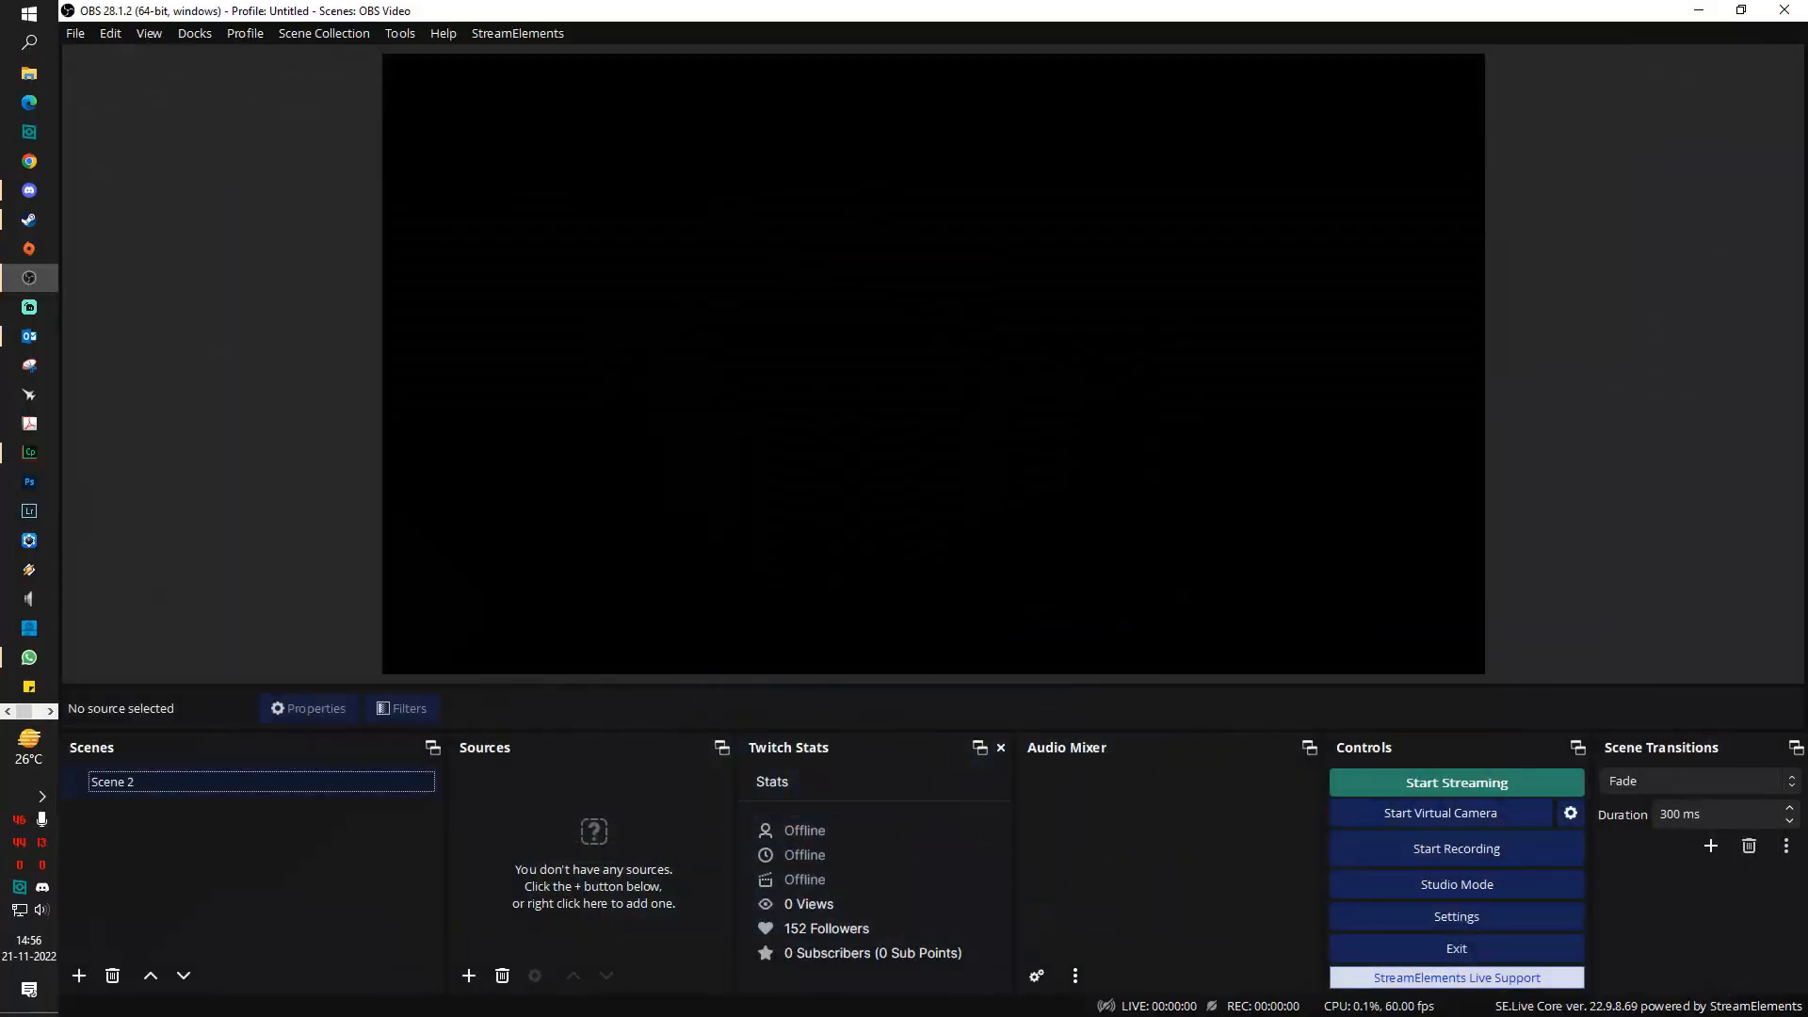
# Step: Log out of StreamElements, then start the Twitch connection and close its Login window
pyautogui.click(516, 33)
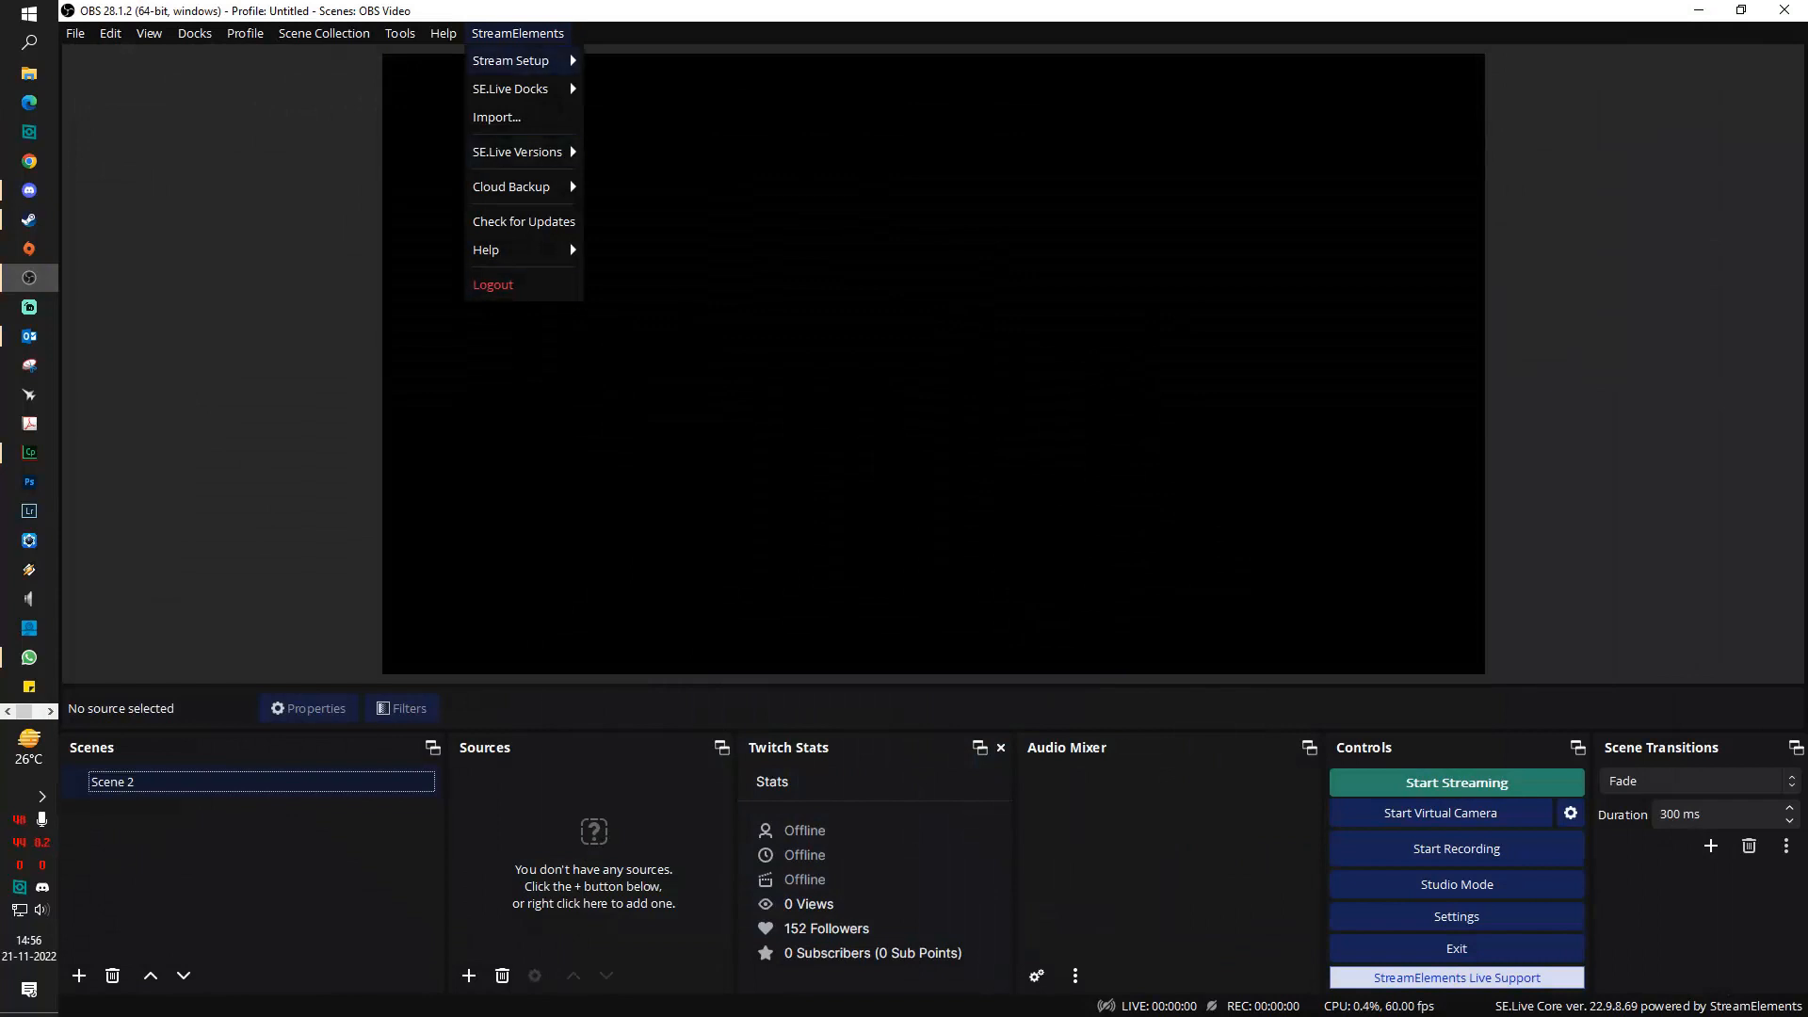
pyautogui.click(493, 284)
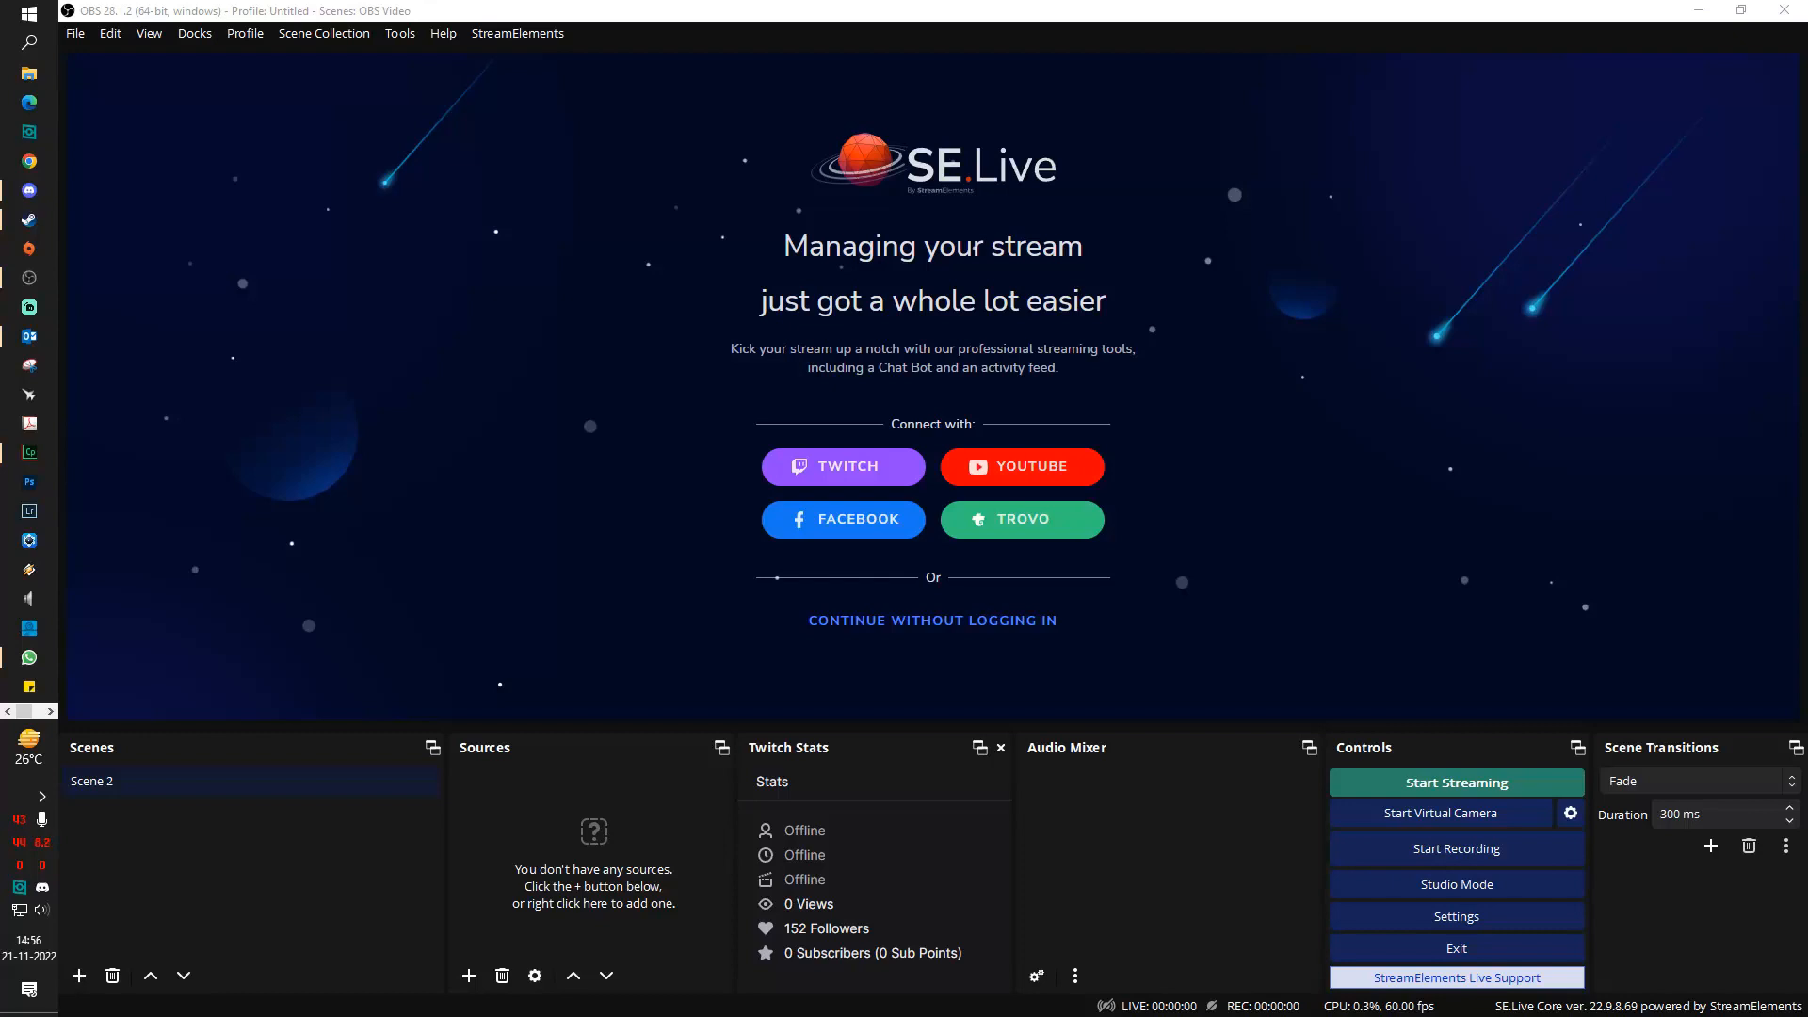
pyautogui.click(844, 466)
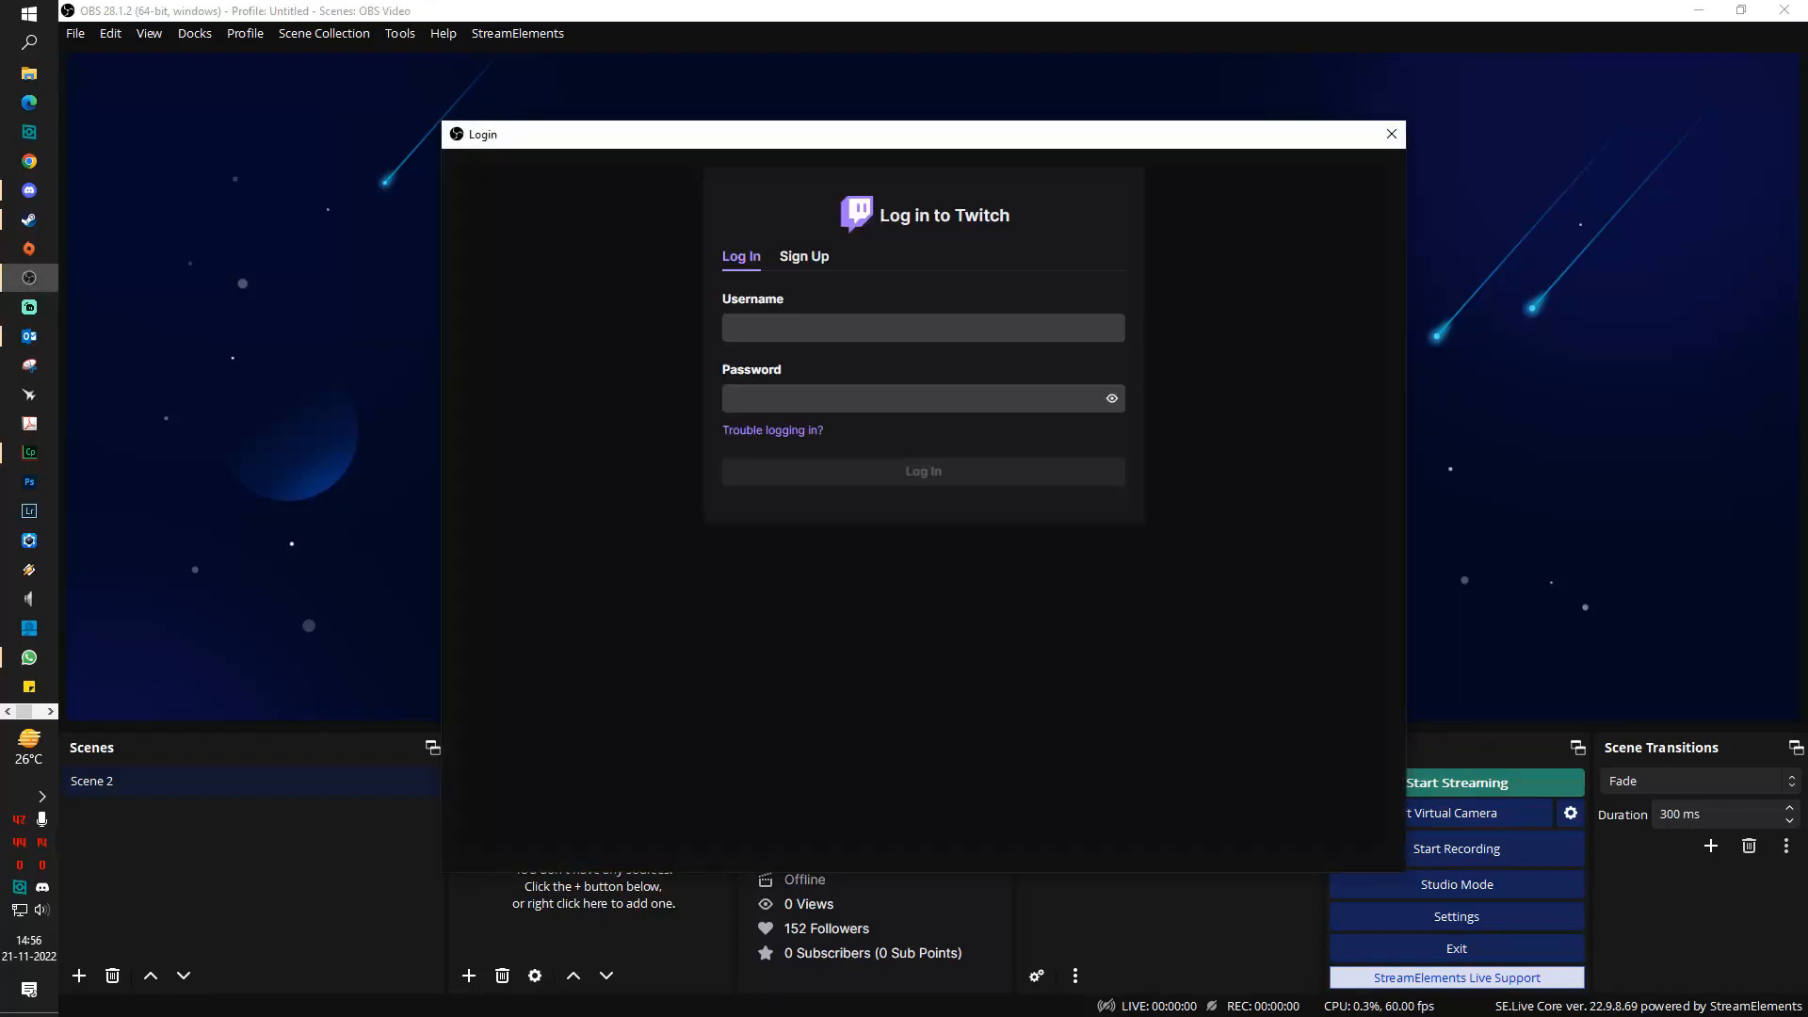
pyautogui.click(1390, 134)
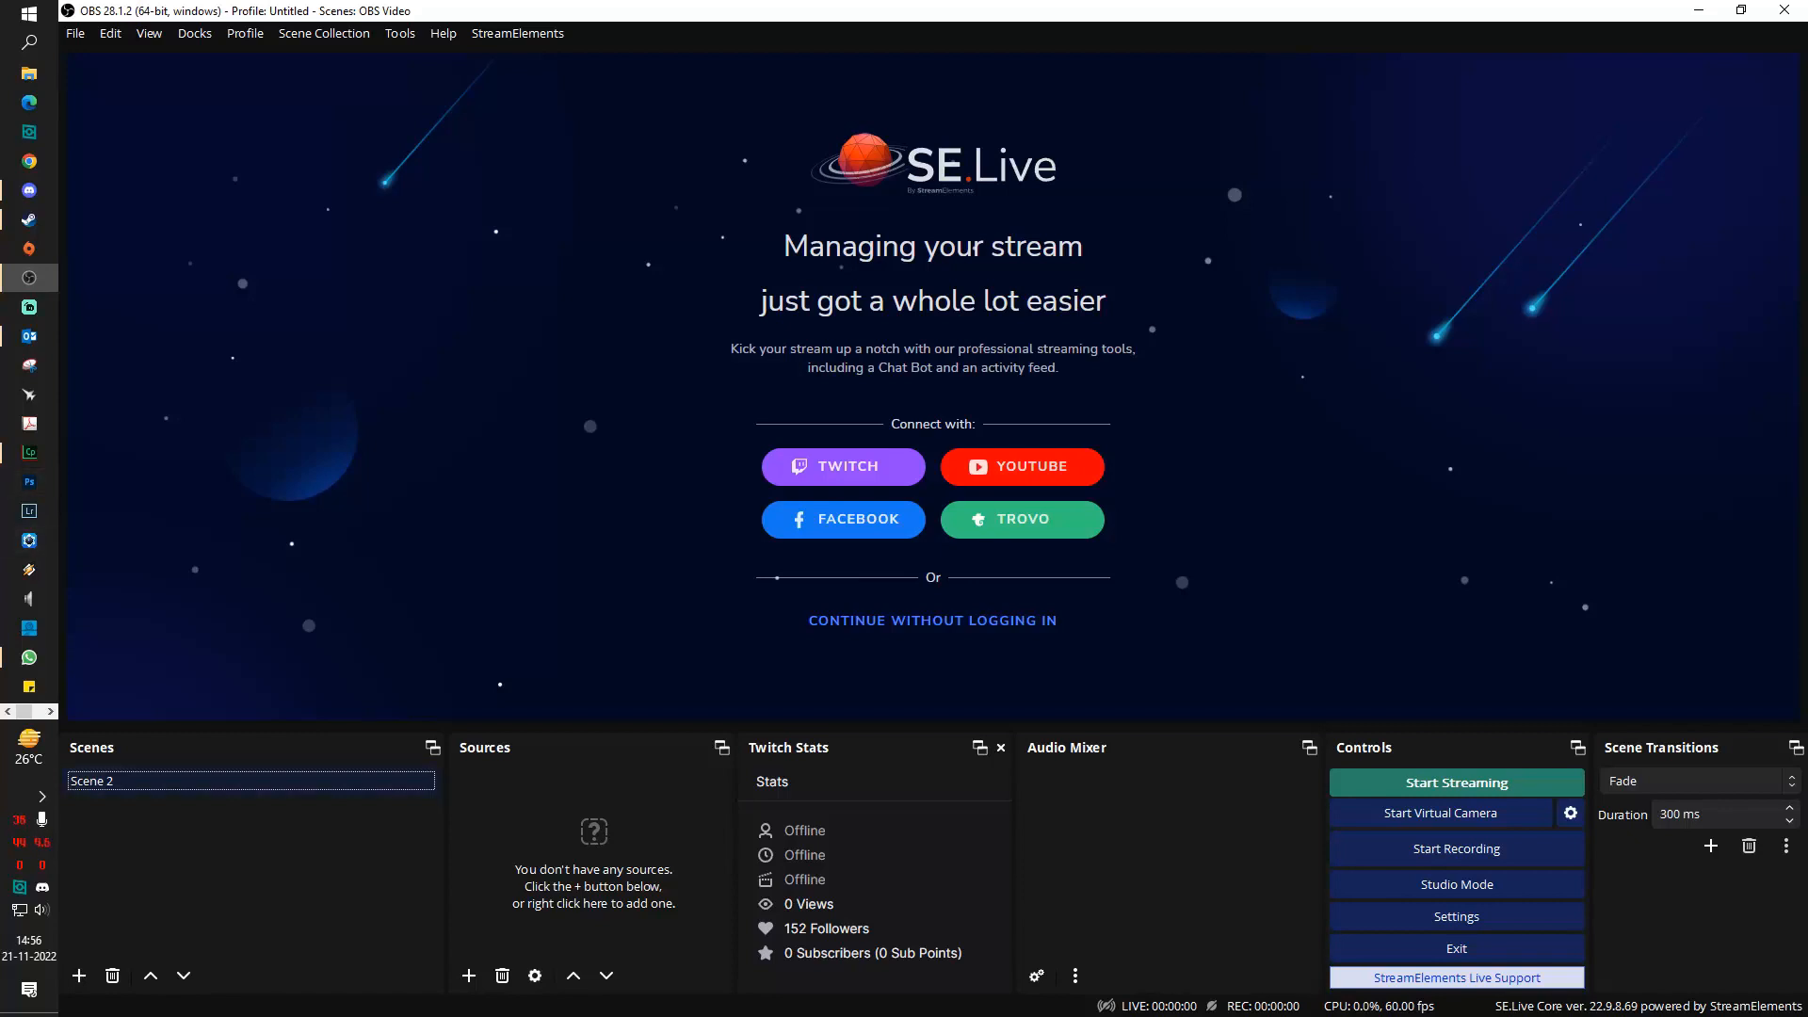
# Step: Sign in to Twitch for SE.Live with the account's username and password
pyautogui.click(843, 466)
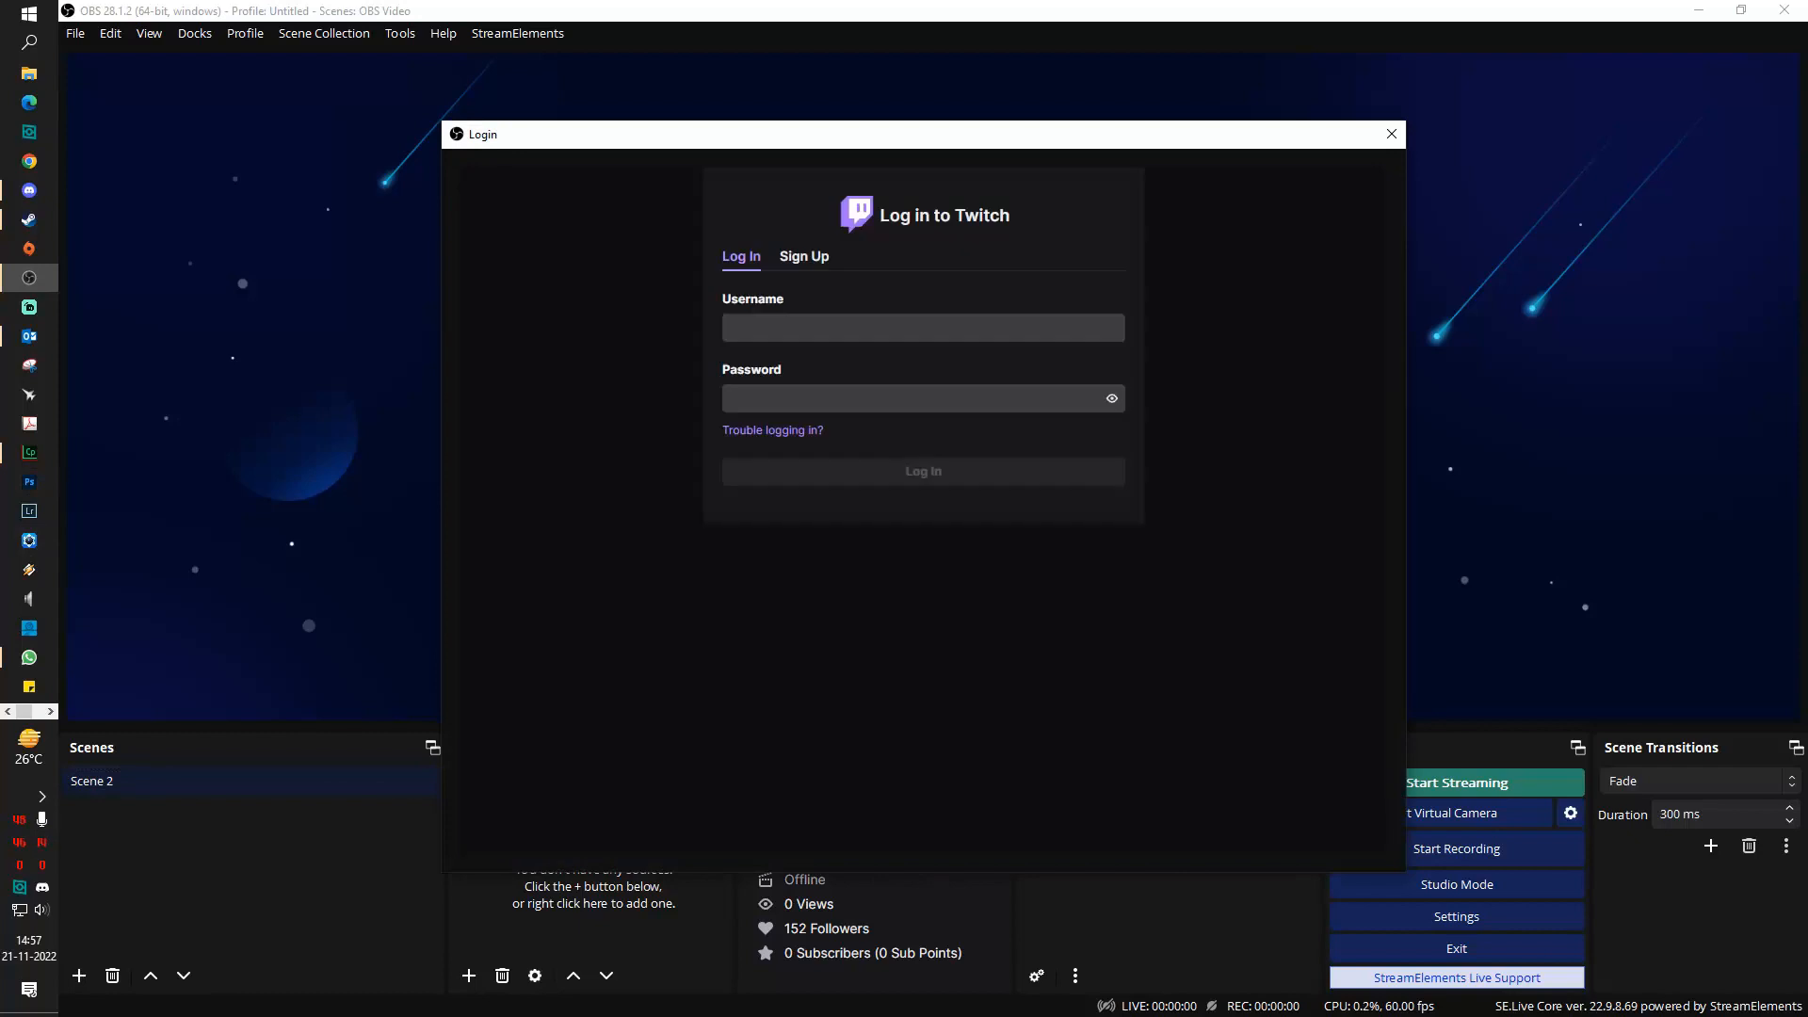
pyautogui.click(734, 328)
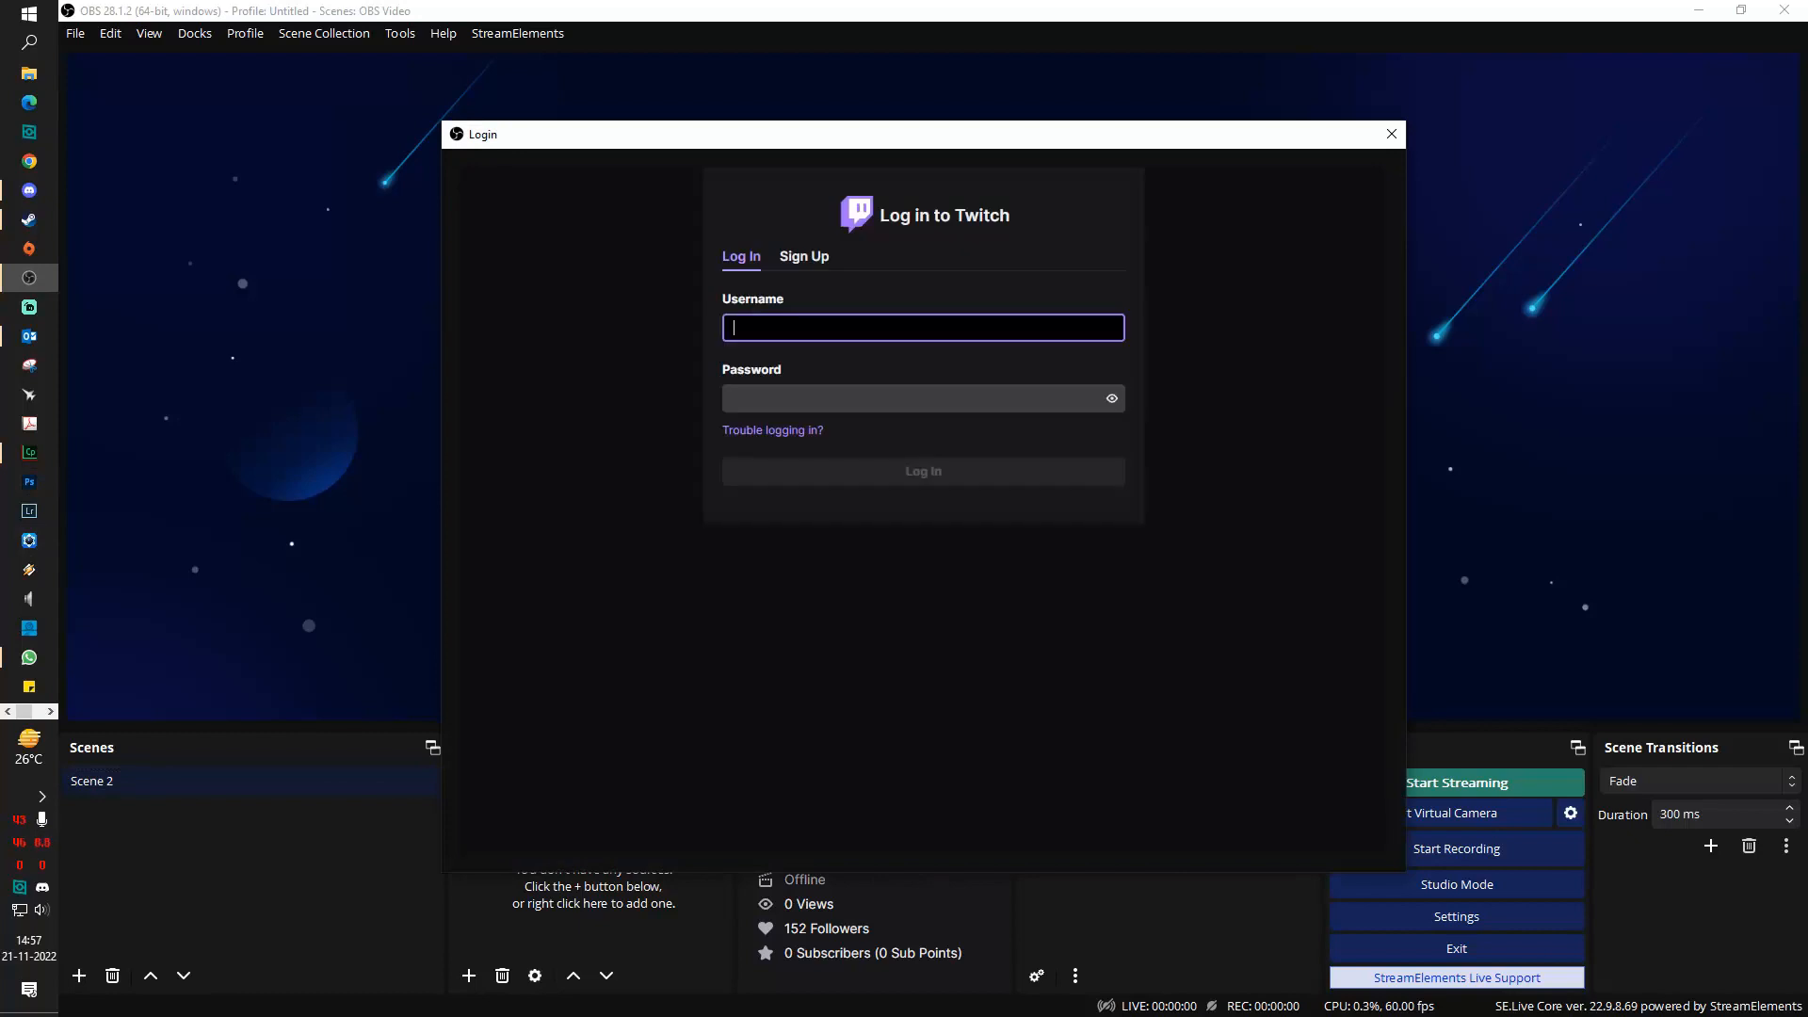
pyautogui.write('1_andy')
pyautogui.write('-')
pyautogui.write('_1_')
pyautogui.press('Tab')
pyautogui.write('****')
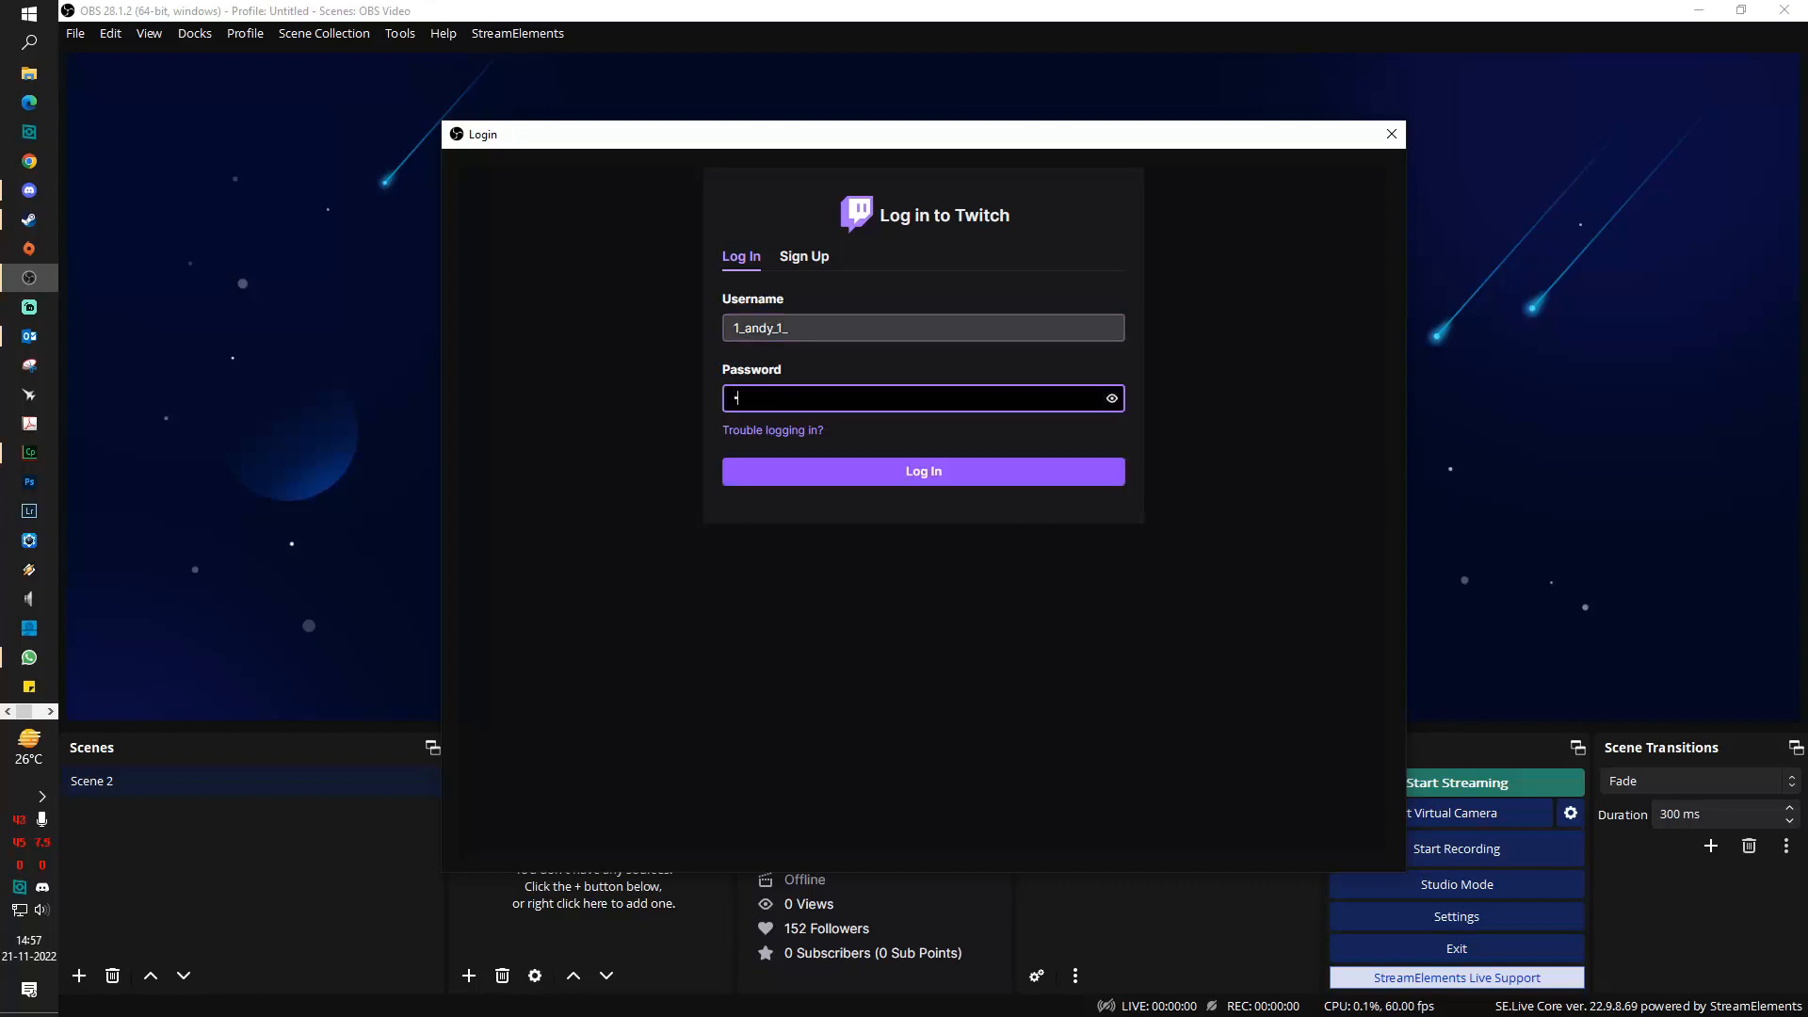
pyautogui.write('******')
pyautogui.press('Return')
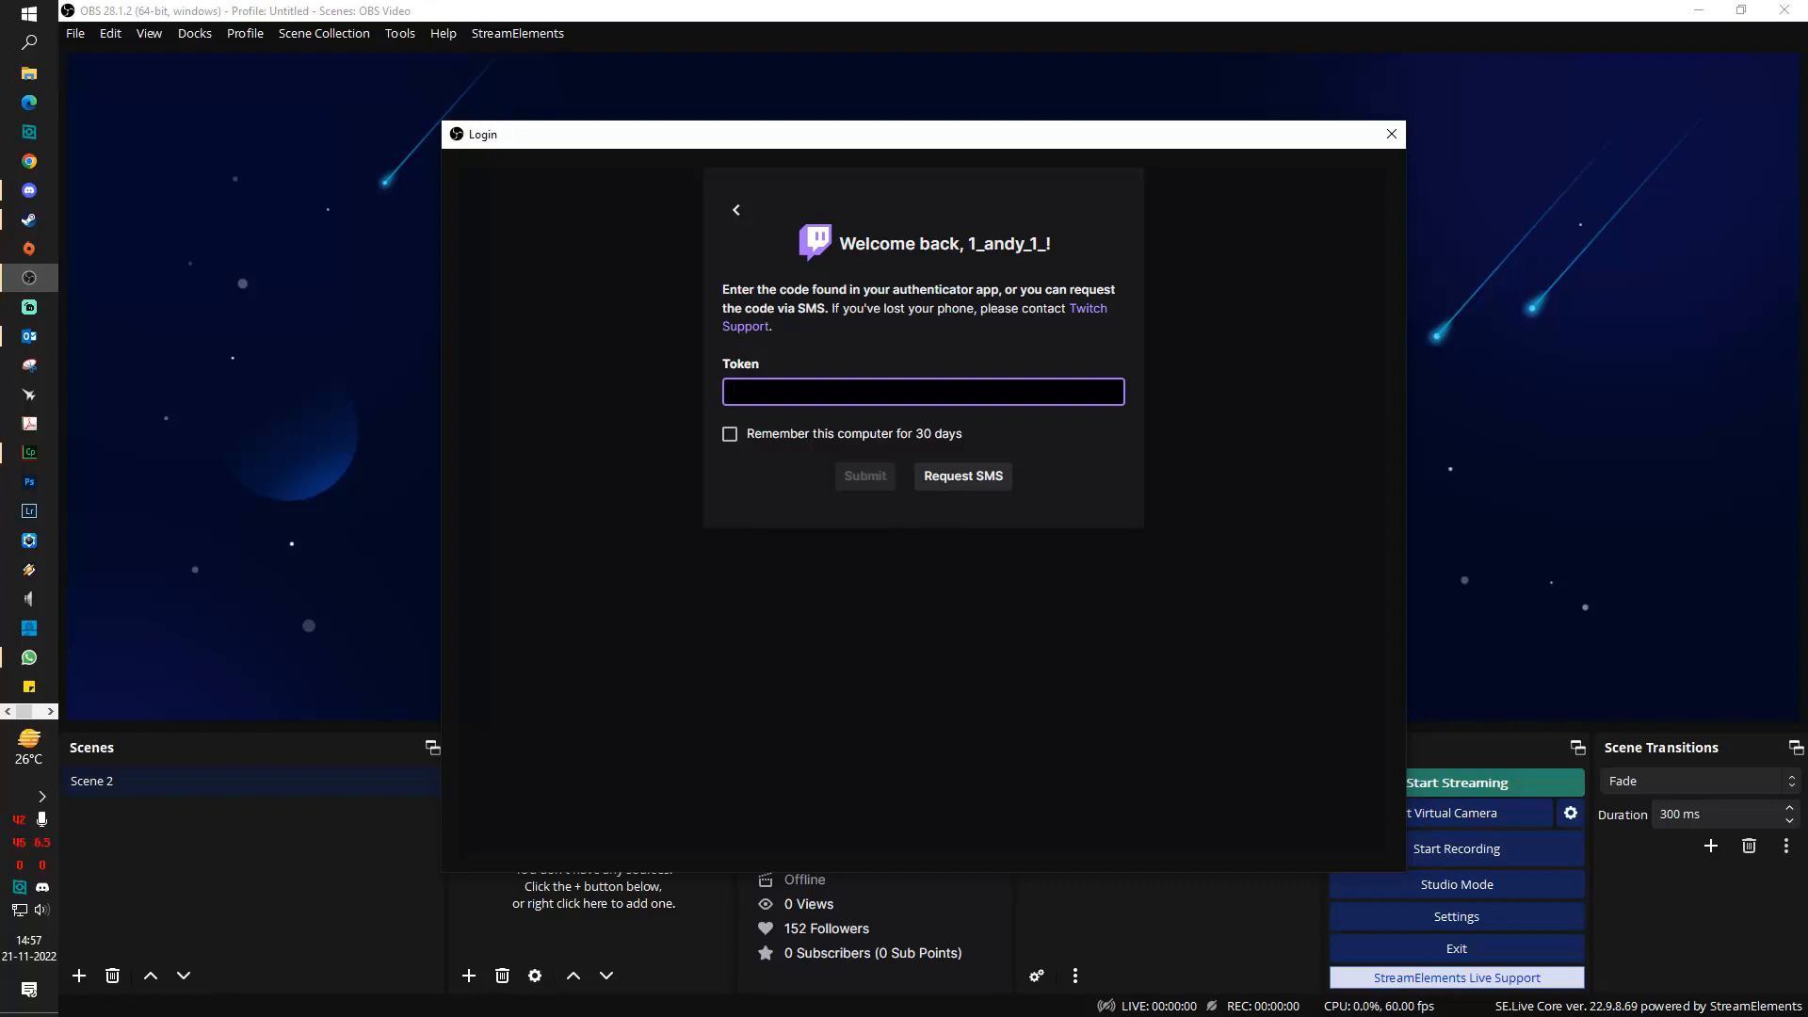
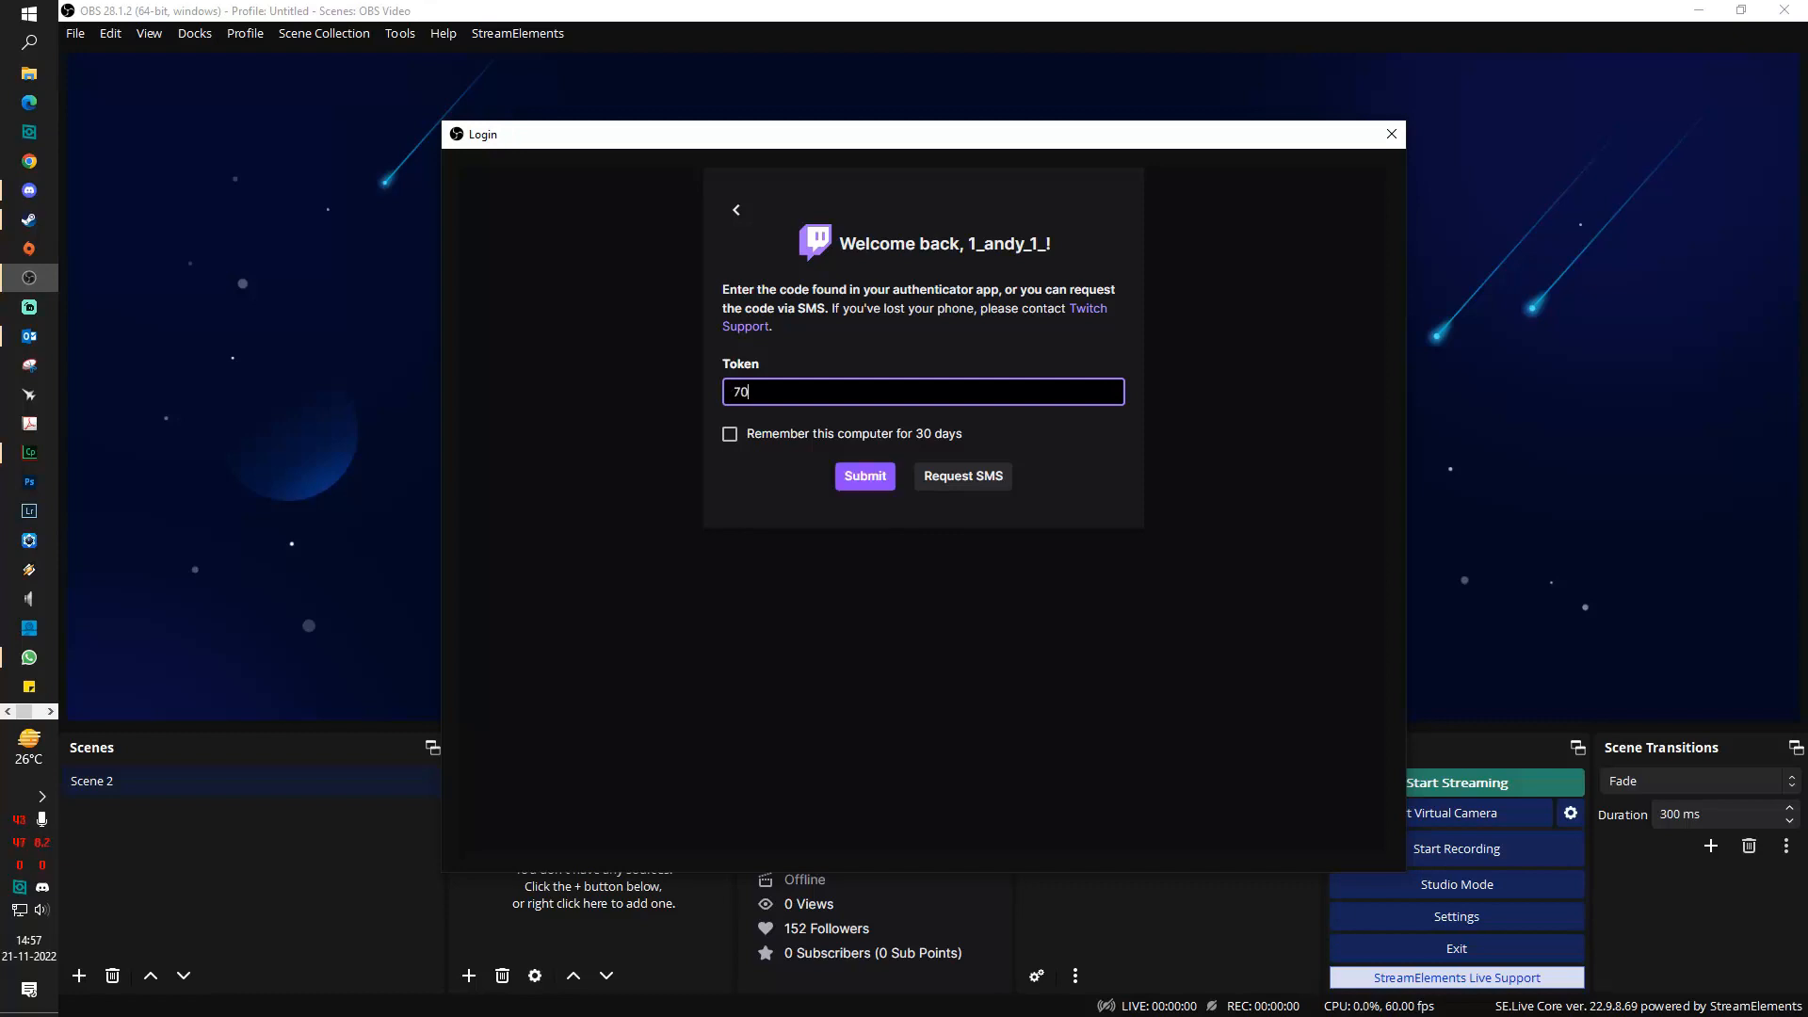
# Step: Enter the authenticator code, tick 'Remember this computer for 30 days', and submit
pyautogui.click(730, 434)
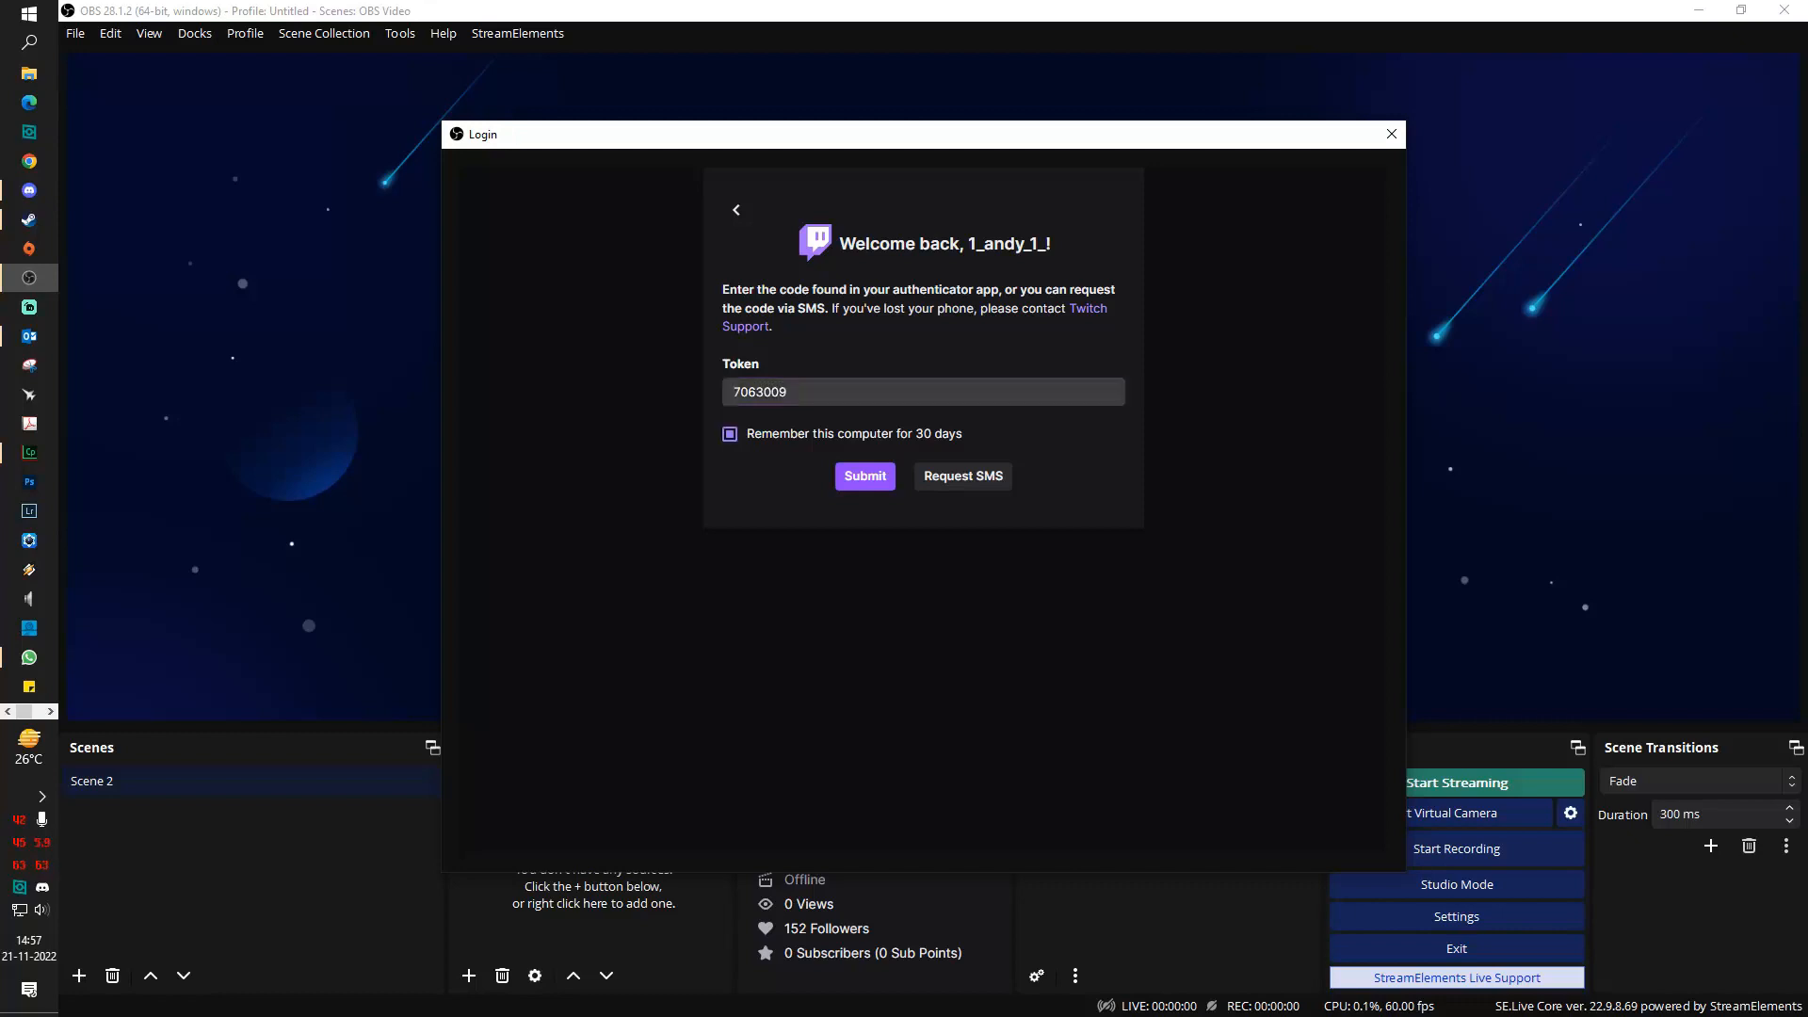
pyautogui.click(864, 476)
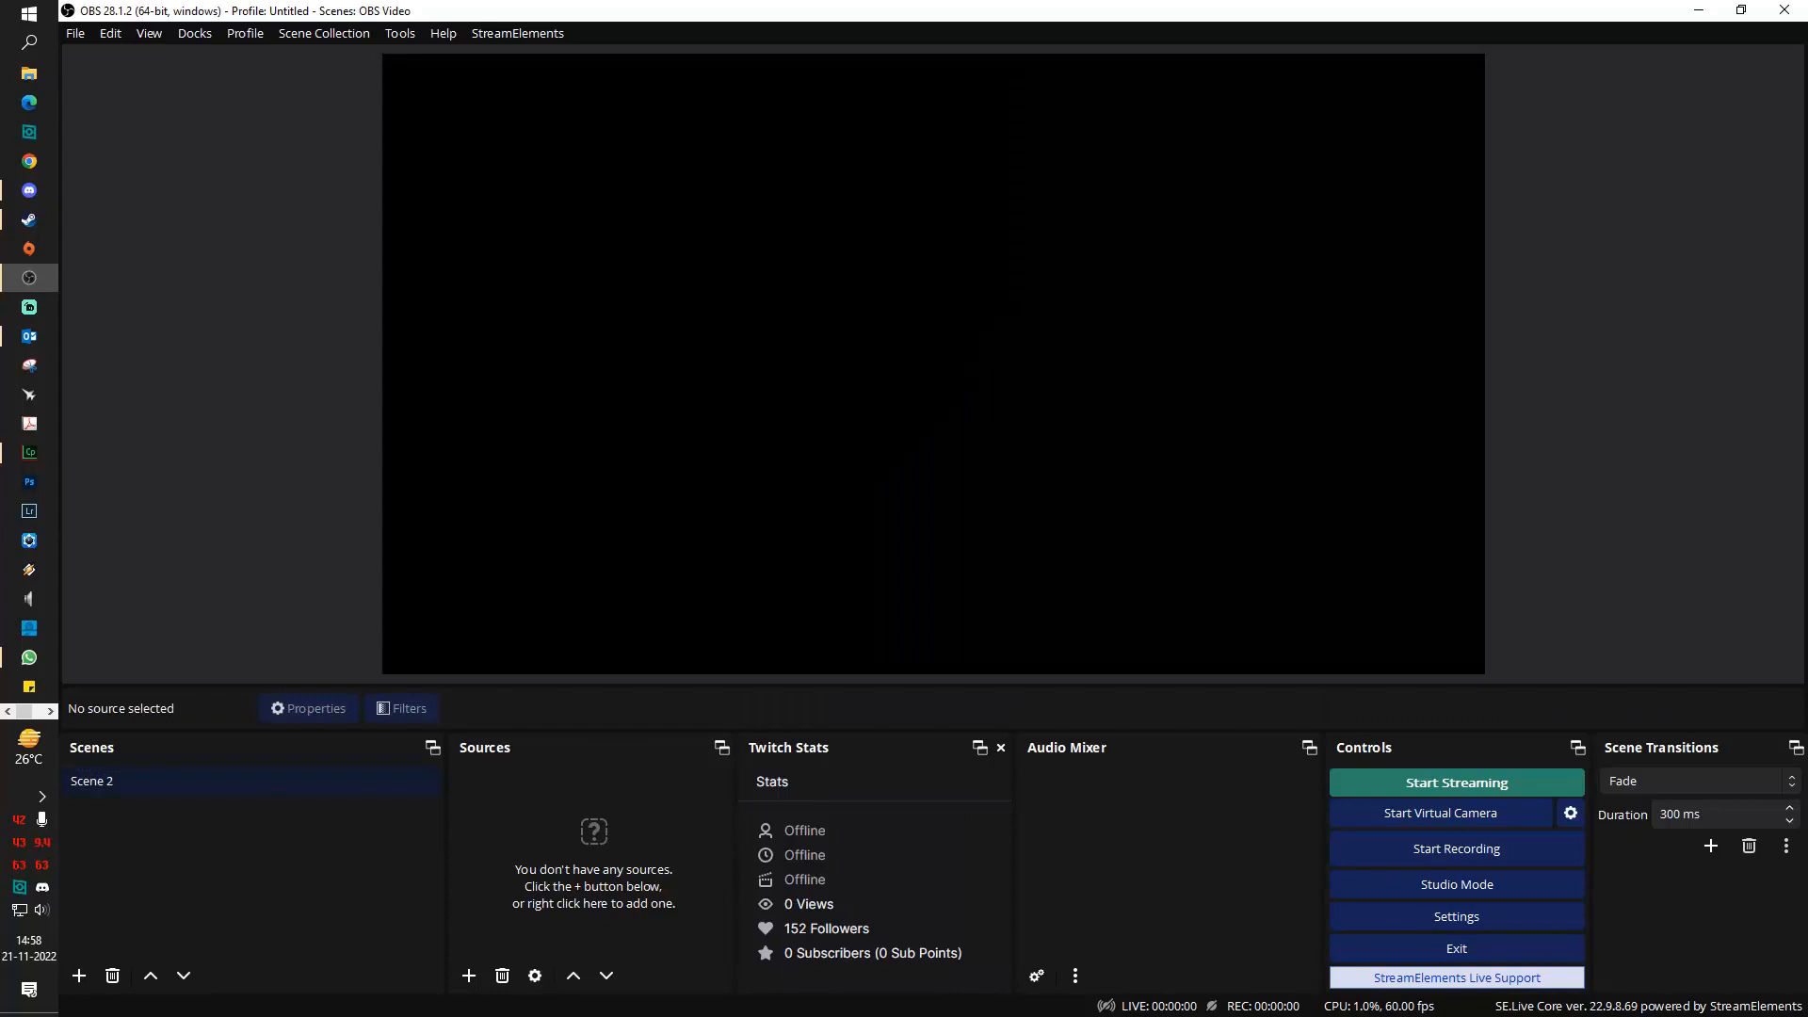
# Step: Rename Scene 2 to 'Start', then open and cancel the Add Scene dialog
pyautogui.rightClick(109, 781)
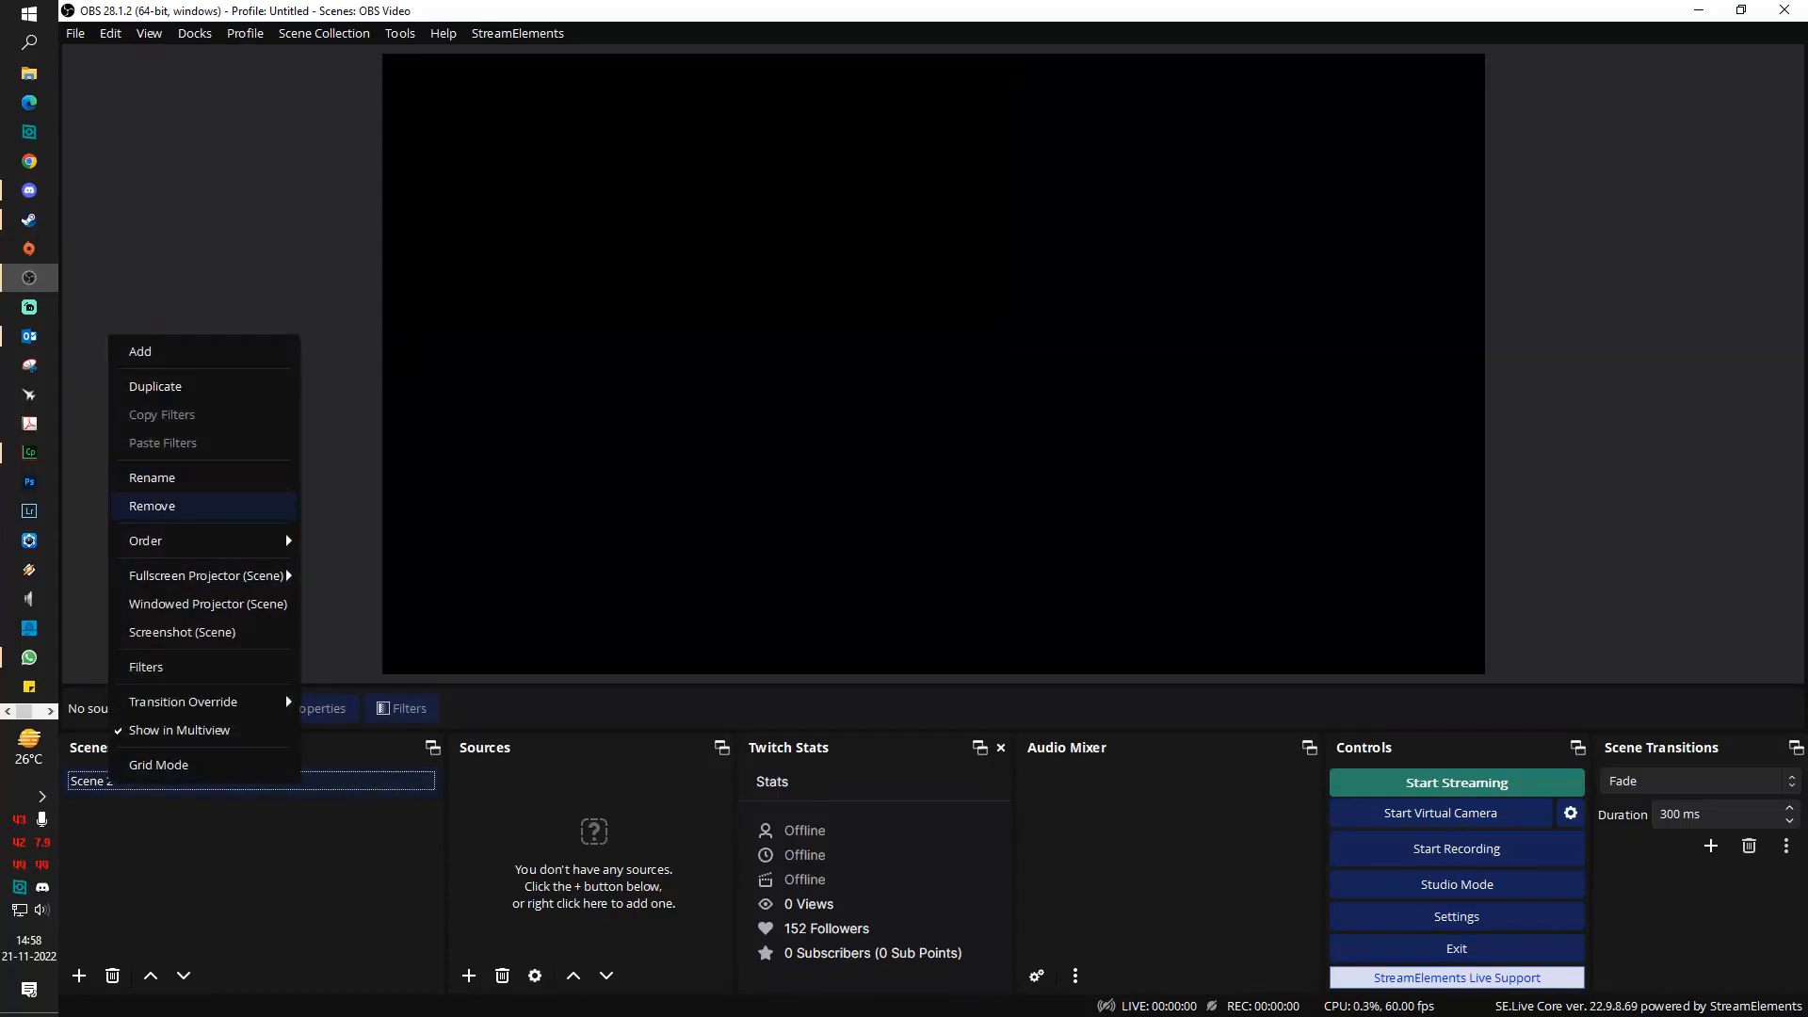
pyautogui.click(152, 478)
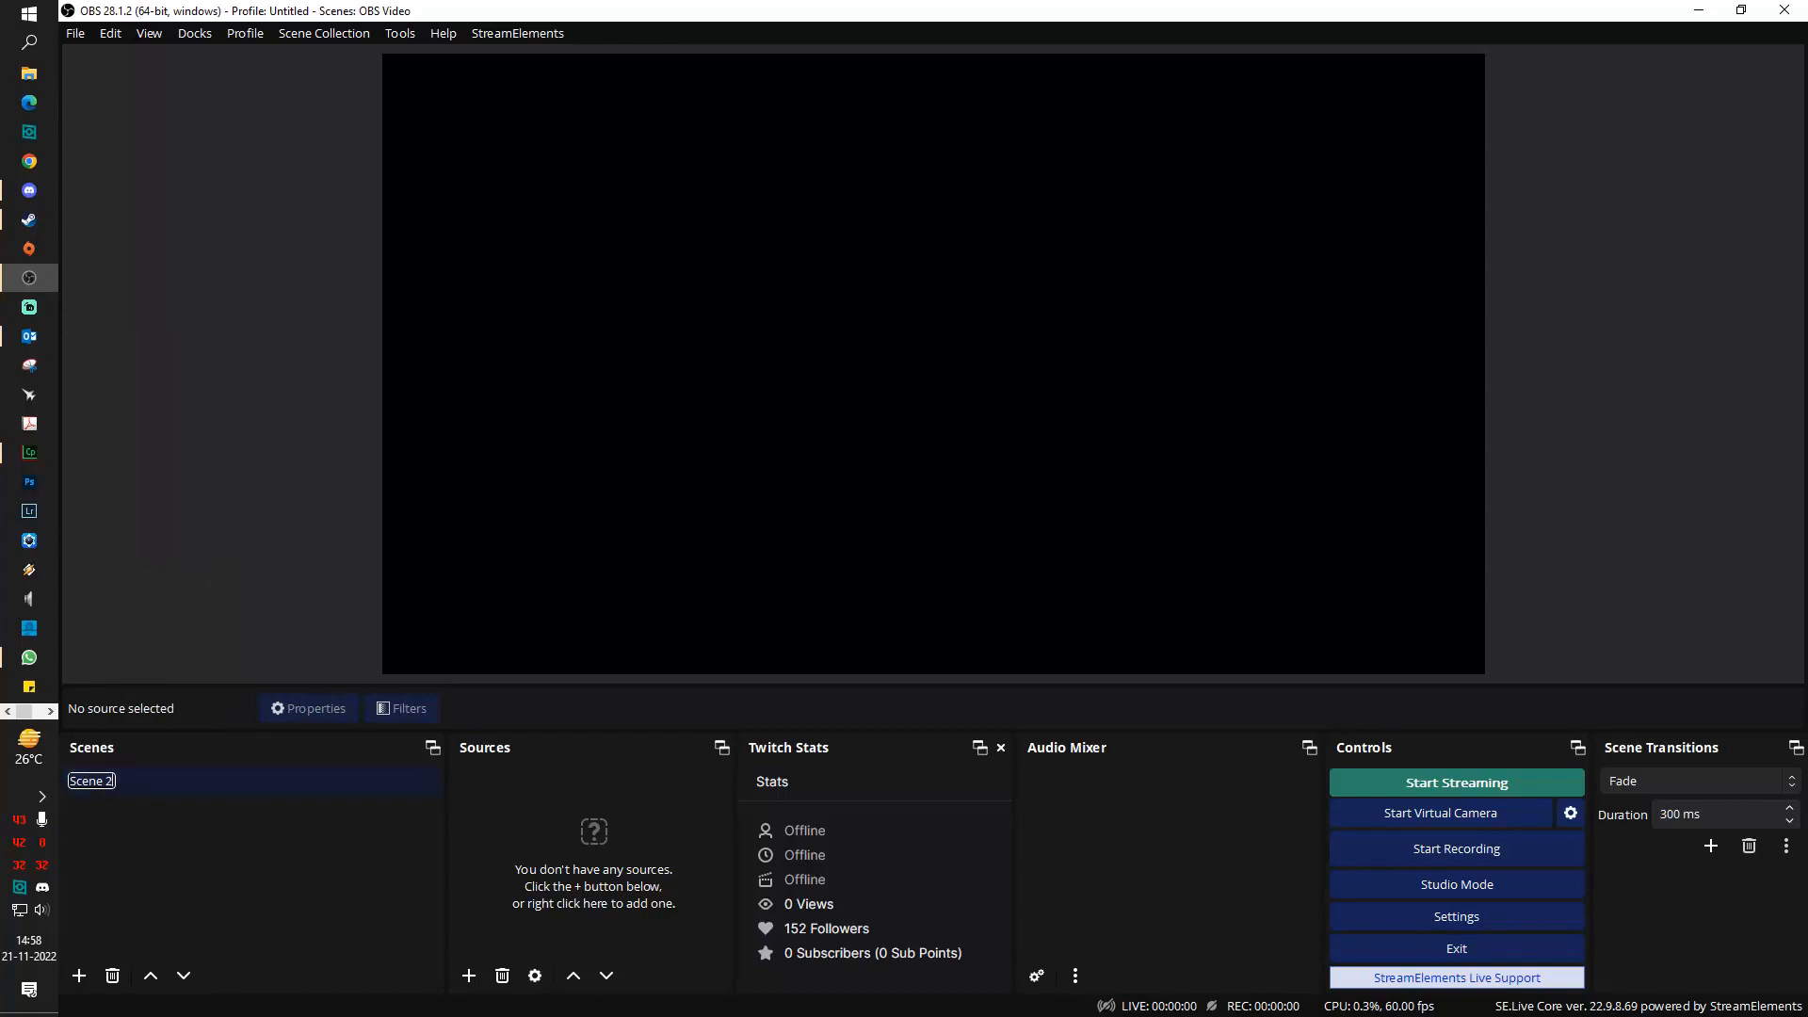
pyautogui.press('BackSpace')
pyautogui.press('BackSpace')
pyautogui.press('BackSpace')
pyautogui.press('BackSpace')
pyautogui.press('BackSpace')
pyautogui.press('BackSpace')
pyautogui.press('BackSpace')
pyautogui.write('Start')
pyautogui.press('Return')
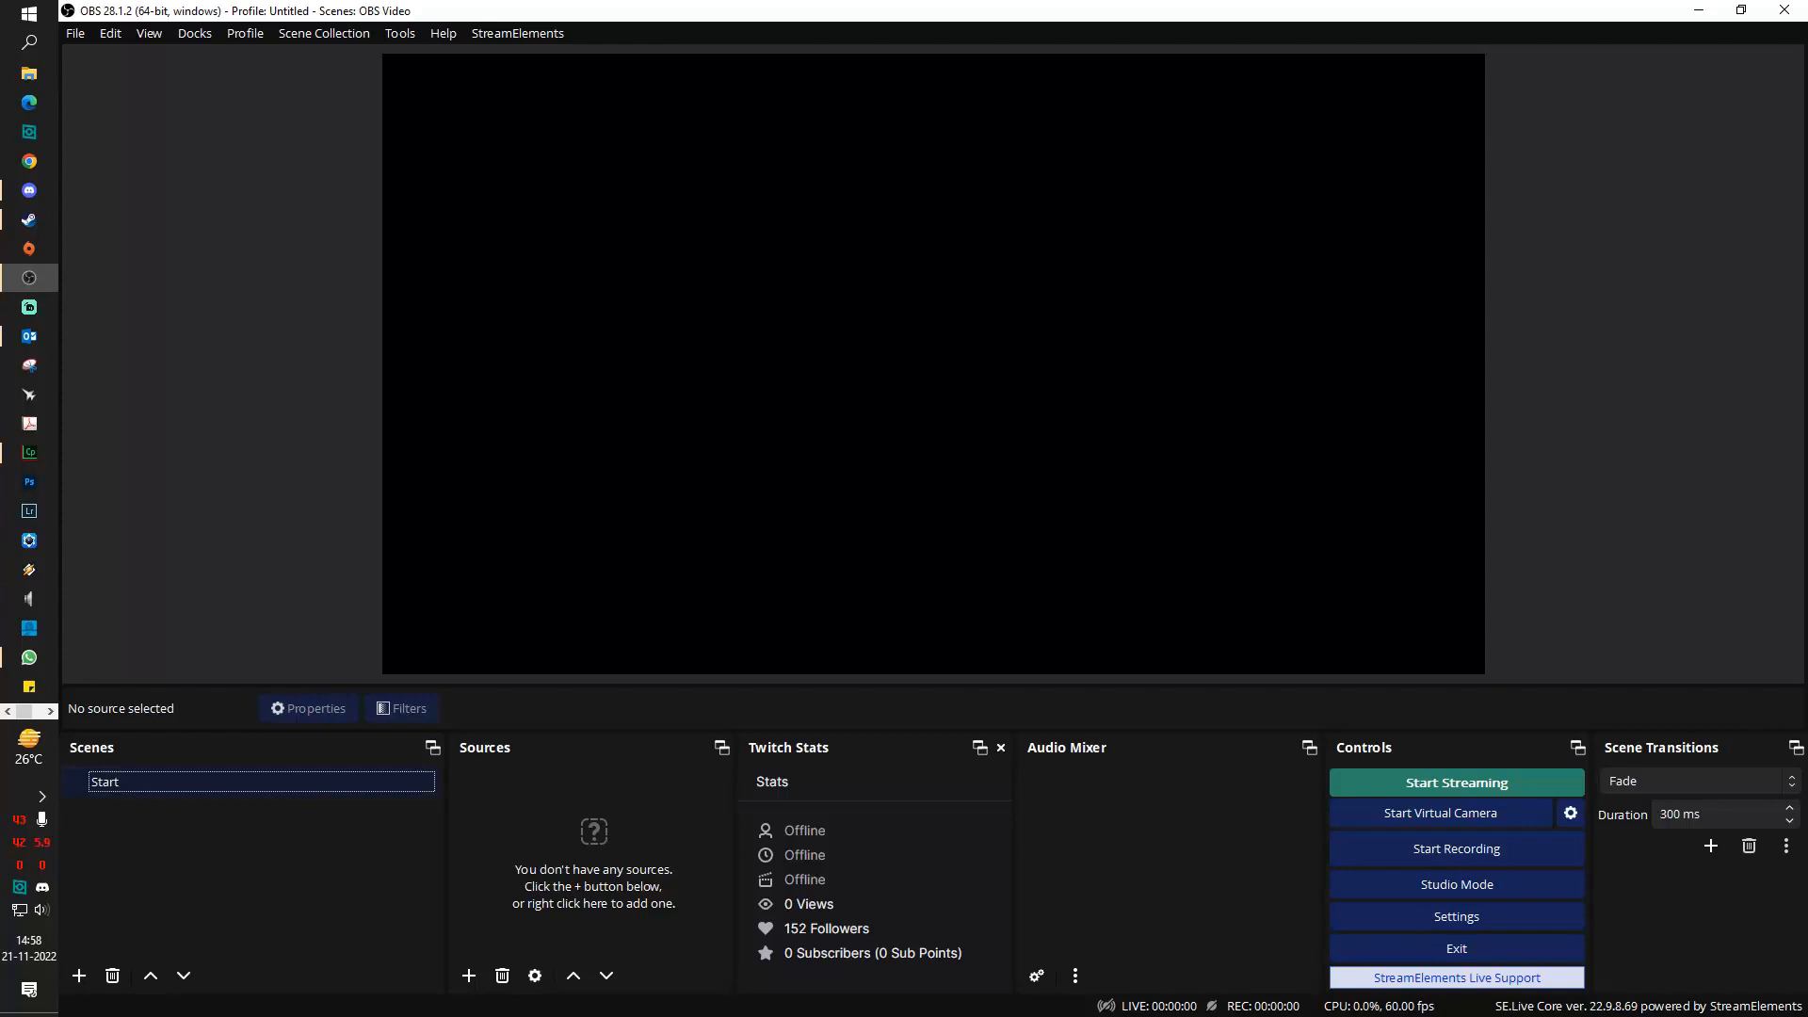
pyautogui.click(79, 976)
pyautogui.click(950, 541)
# Step: Add an Audio Input Capture source using Microphone (USB PnP Audio Device)
pyautogui.click(469, 975)
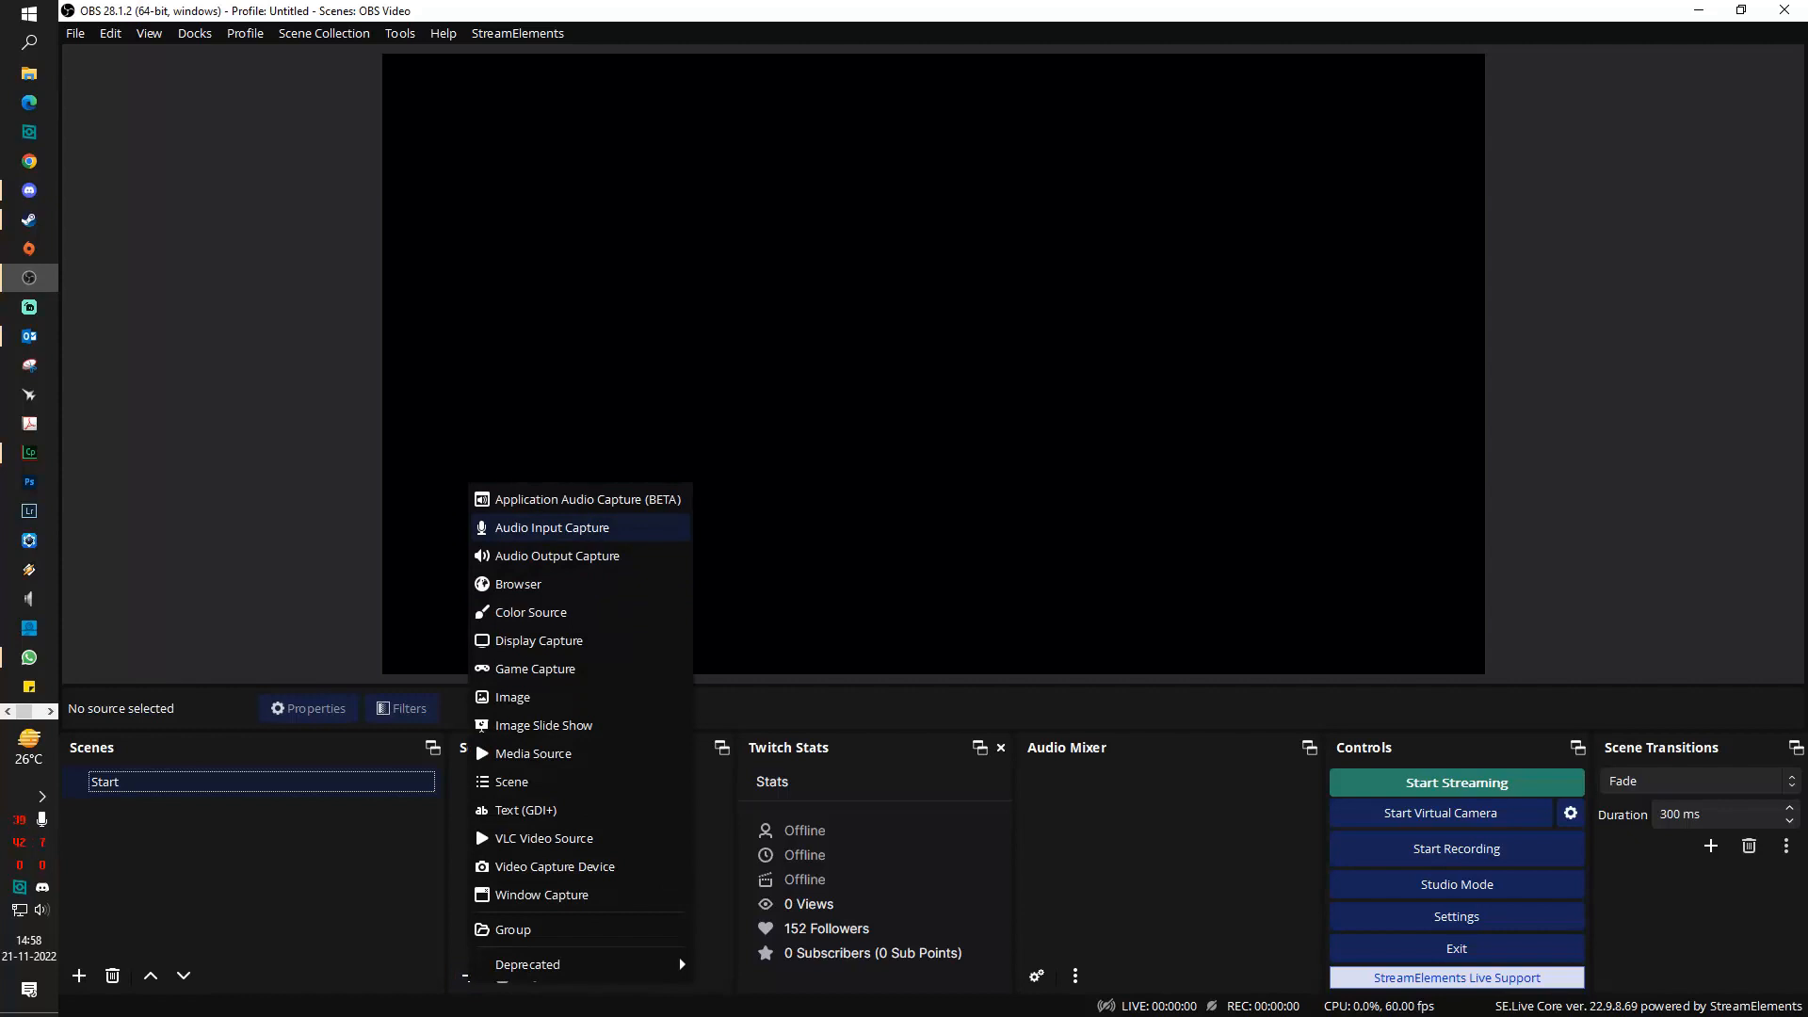
pyautogui.click(551, 527)
pyautogui.press('Return')
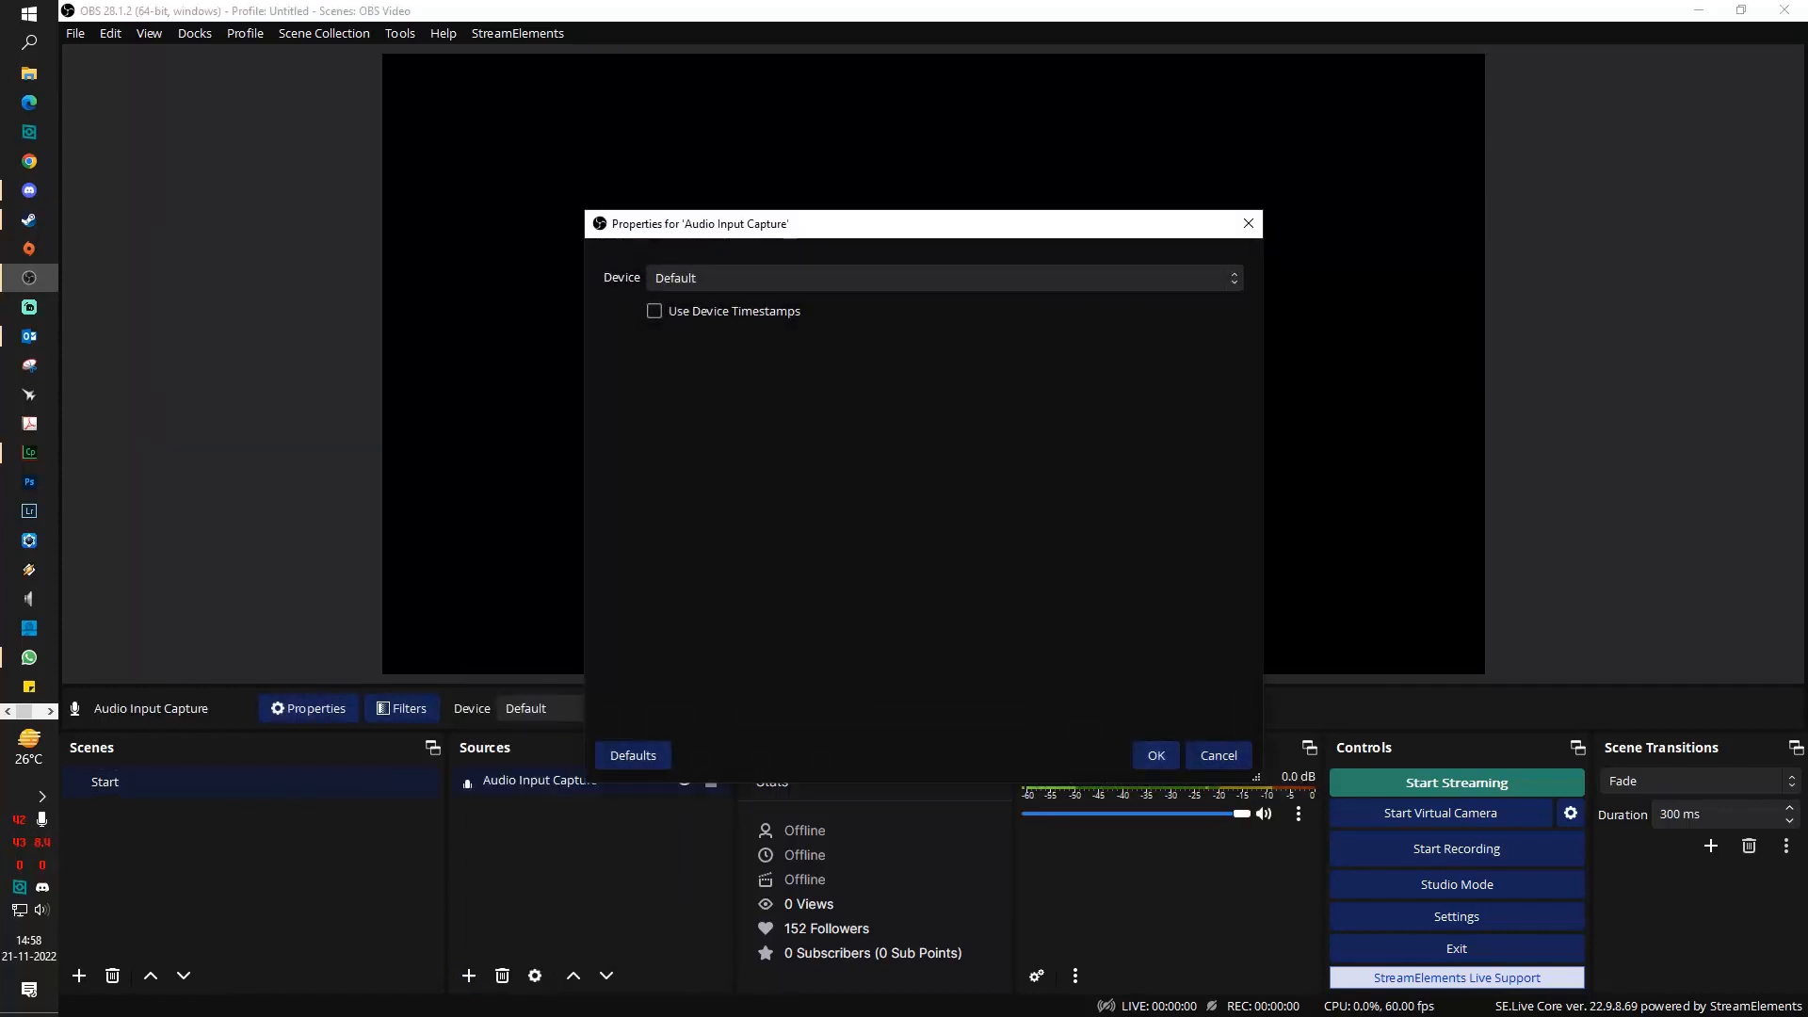
pyautogui.click(943, 278)
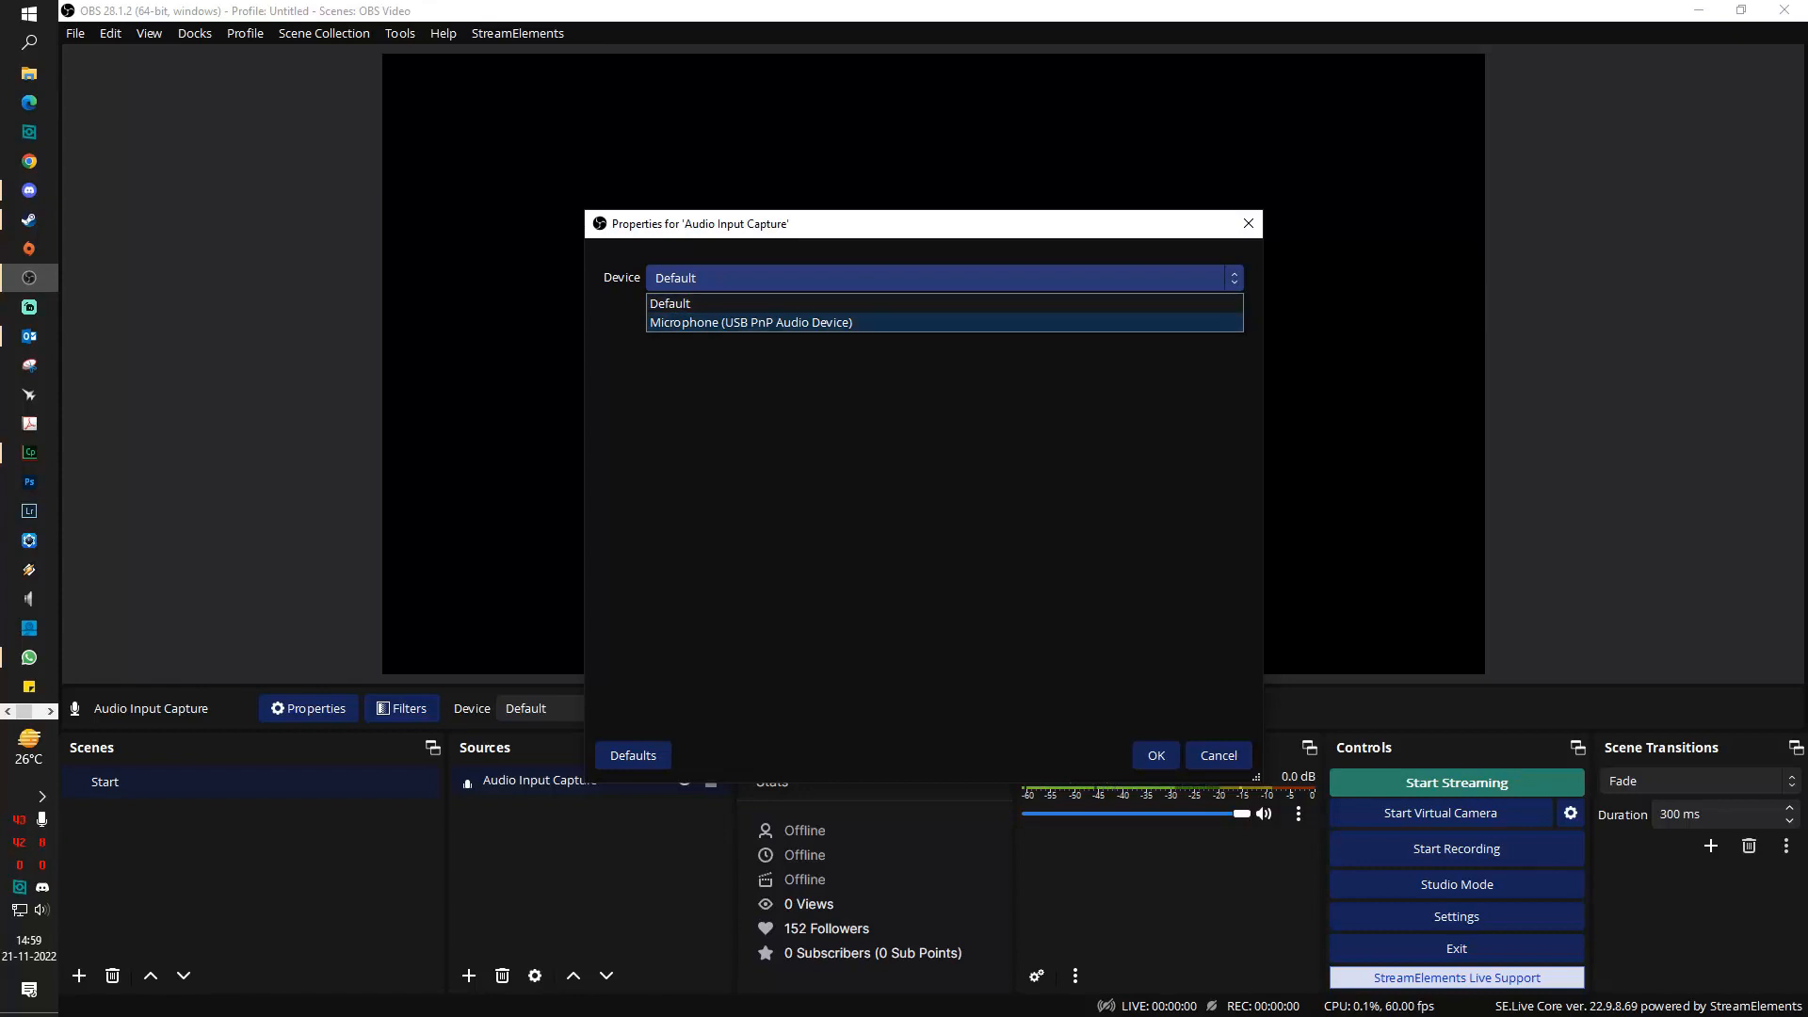
pyautogui.click(751, 322)
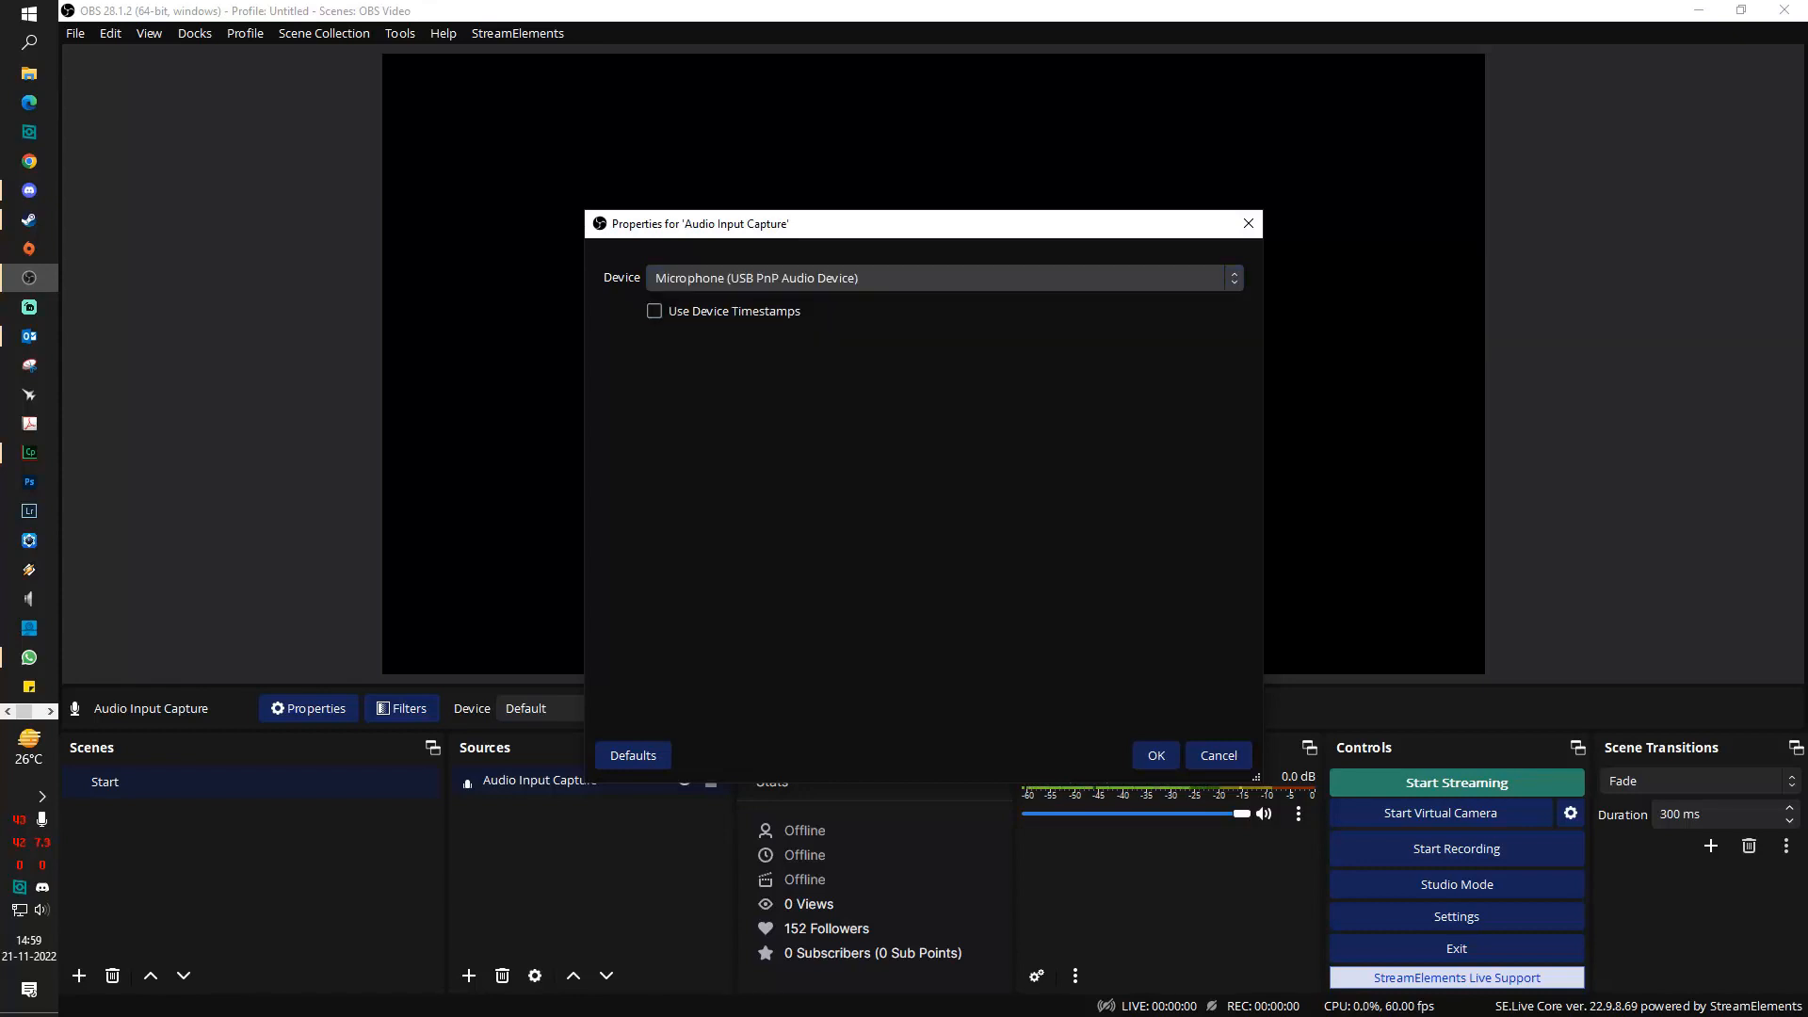
pyautogui.click(1155, 755)
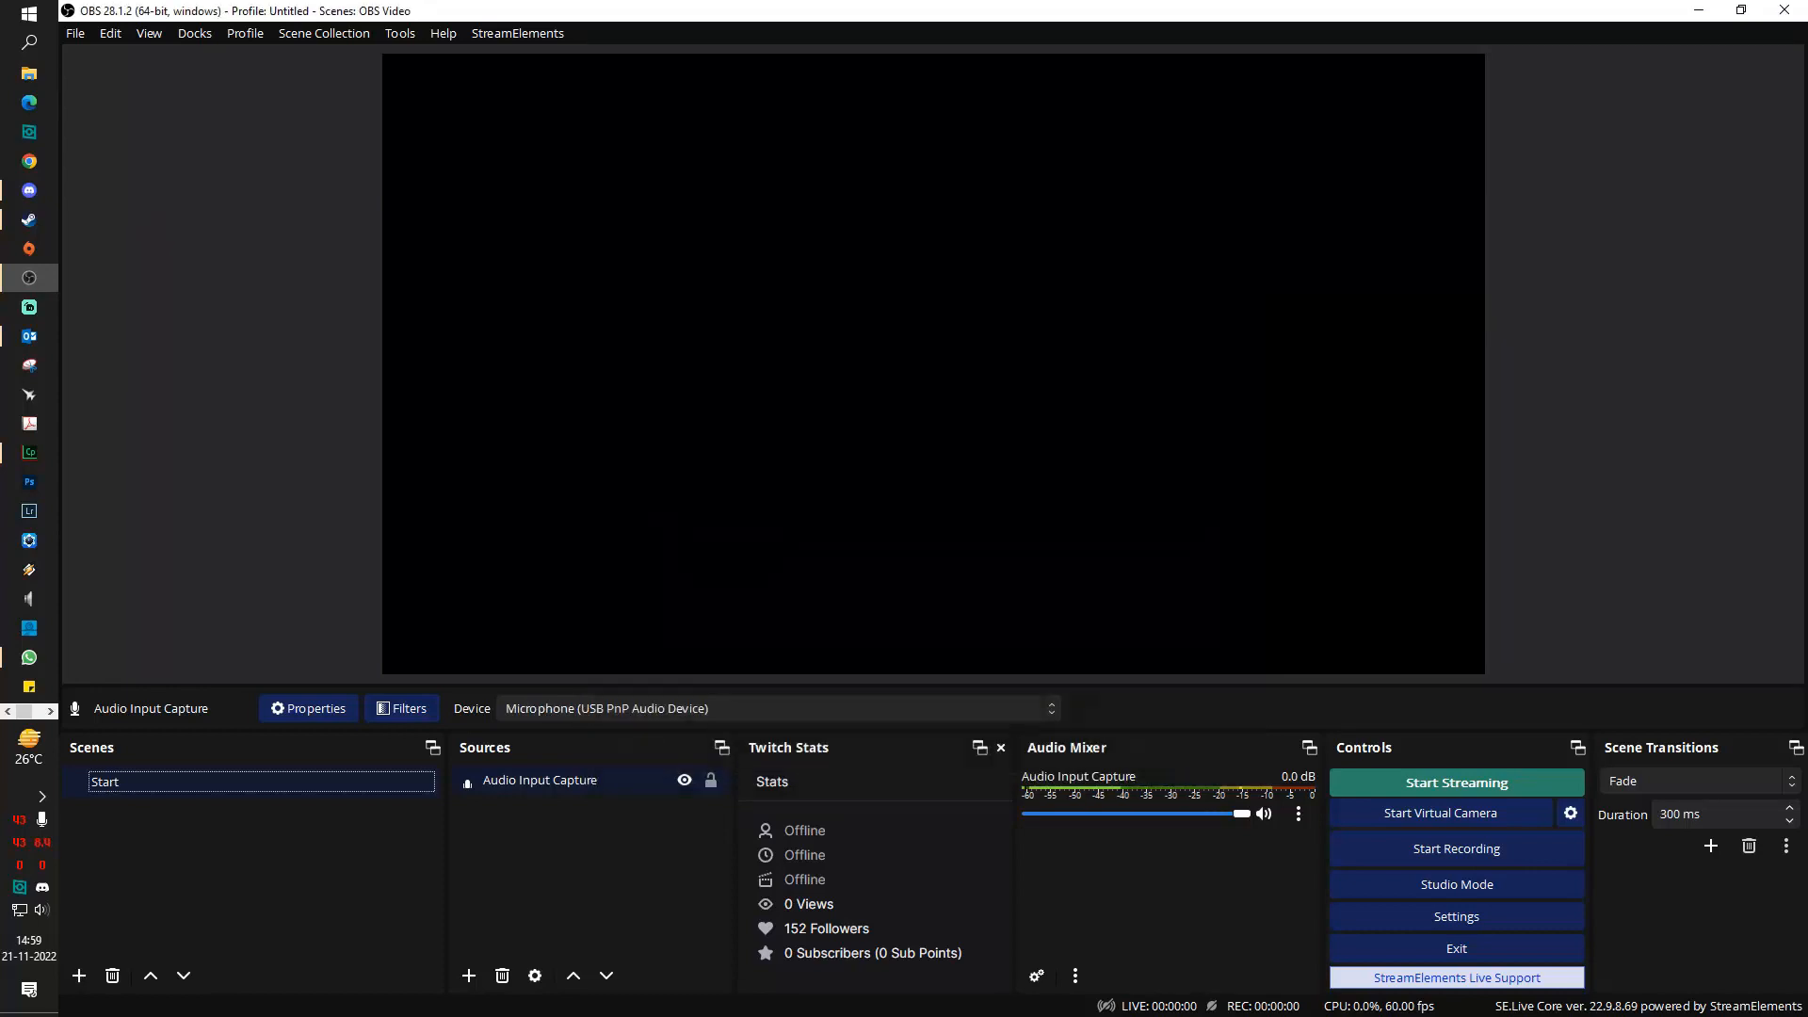
# Step: Add an Audio Output Capture source using Speakers (USB PnP Audio Device)
pyautogui.click(469, 975)
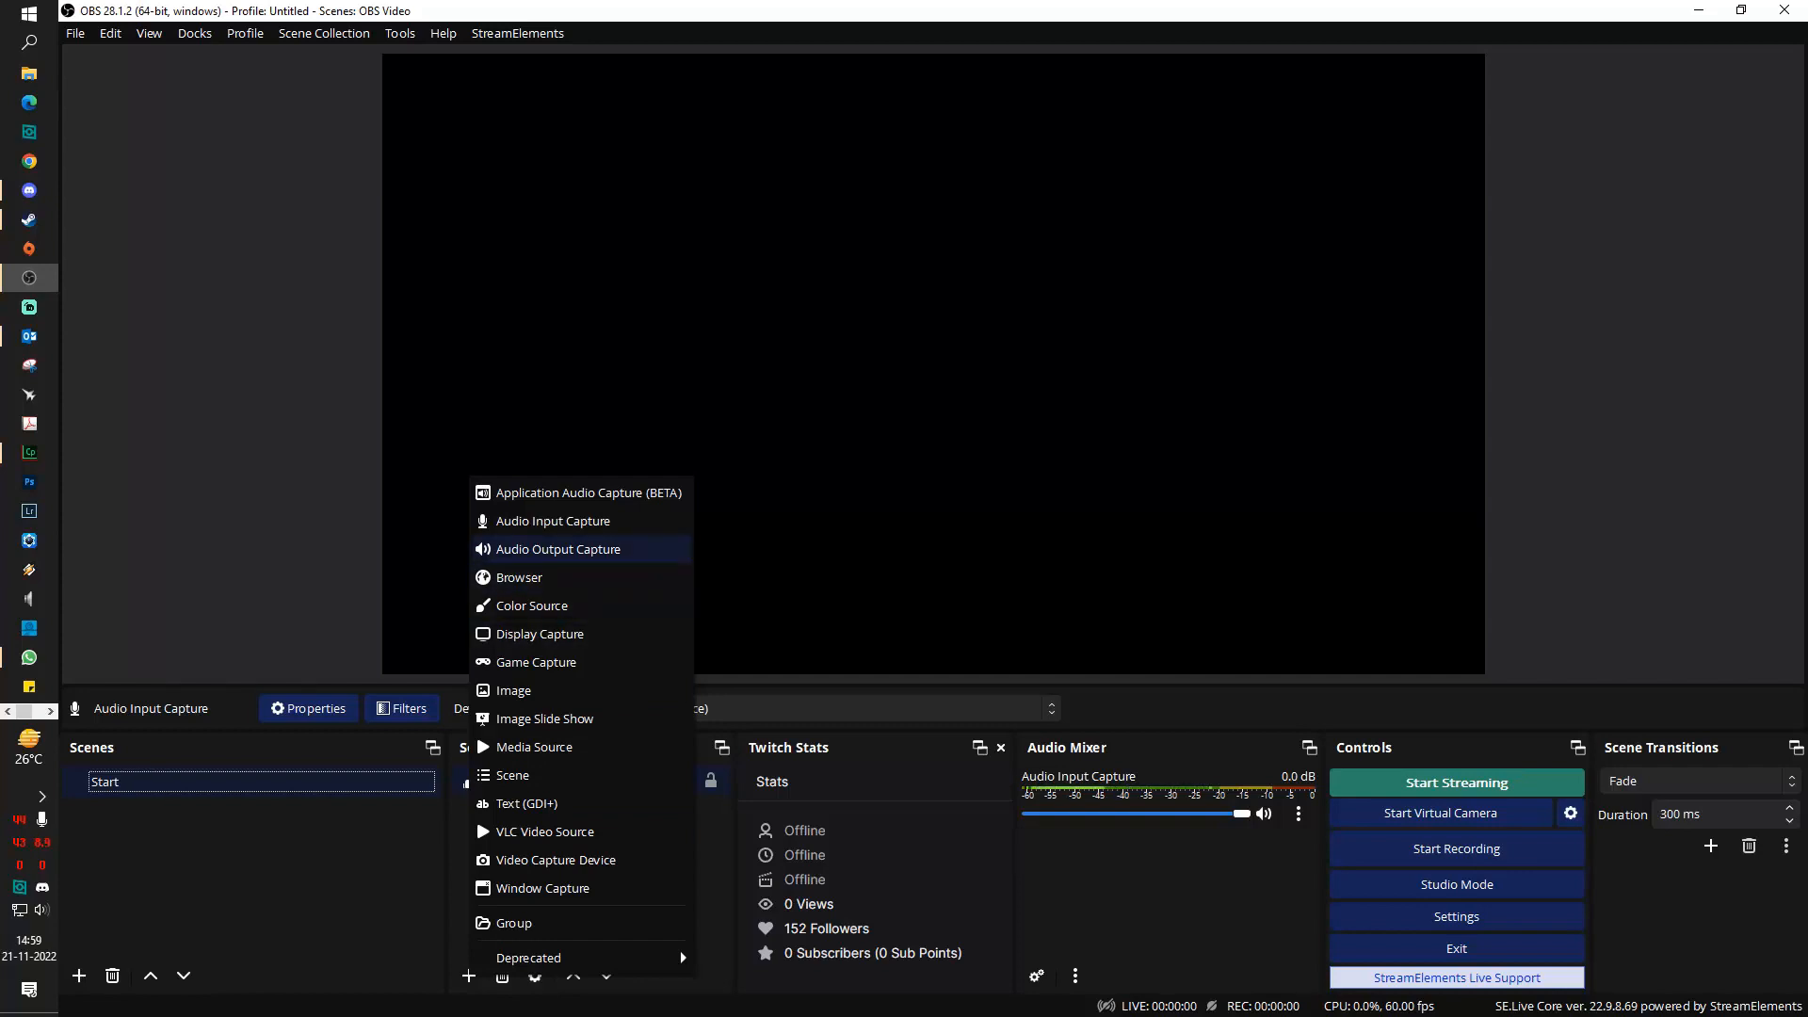
pyautogui.click(558, 549)
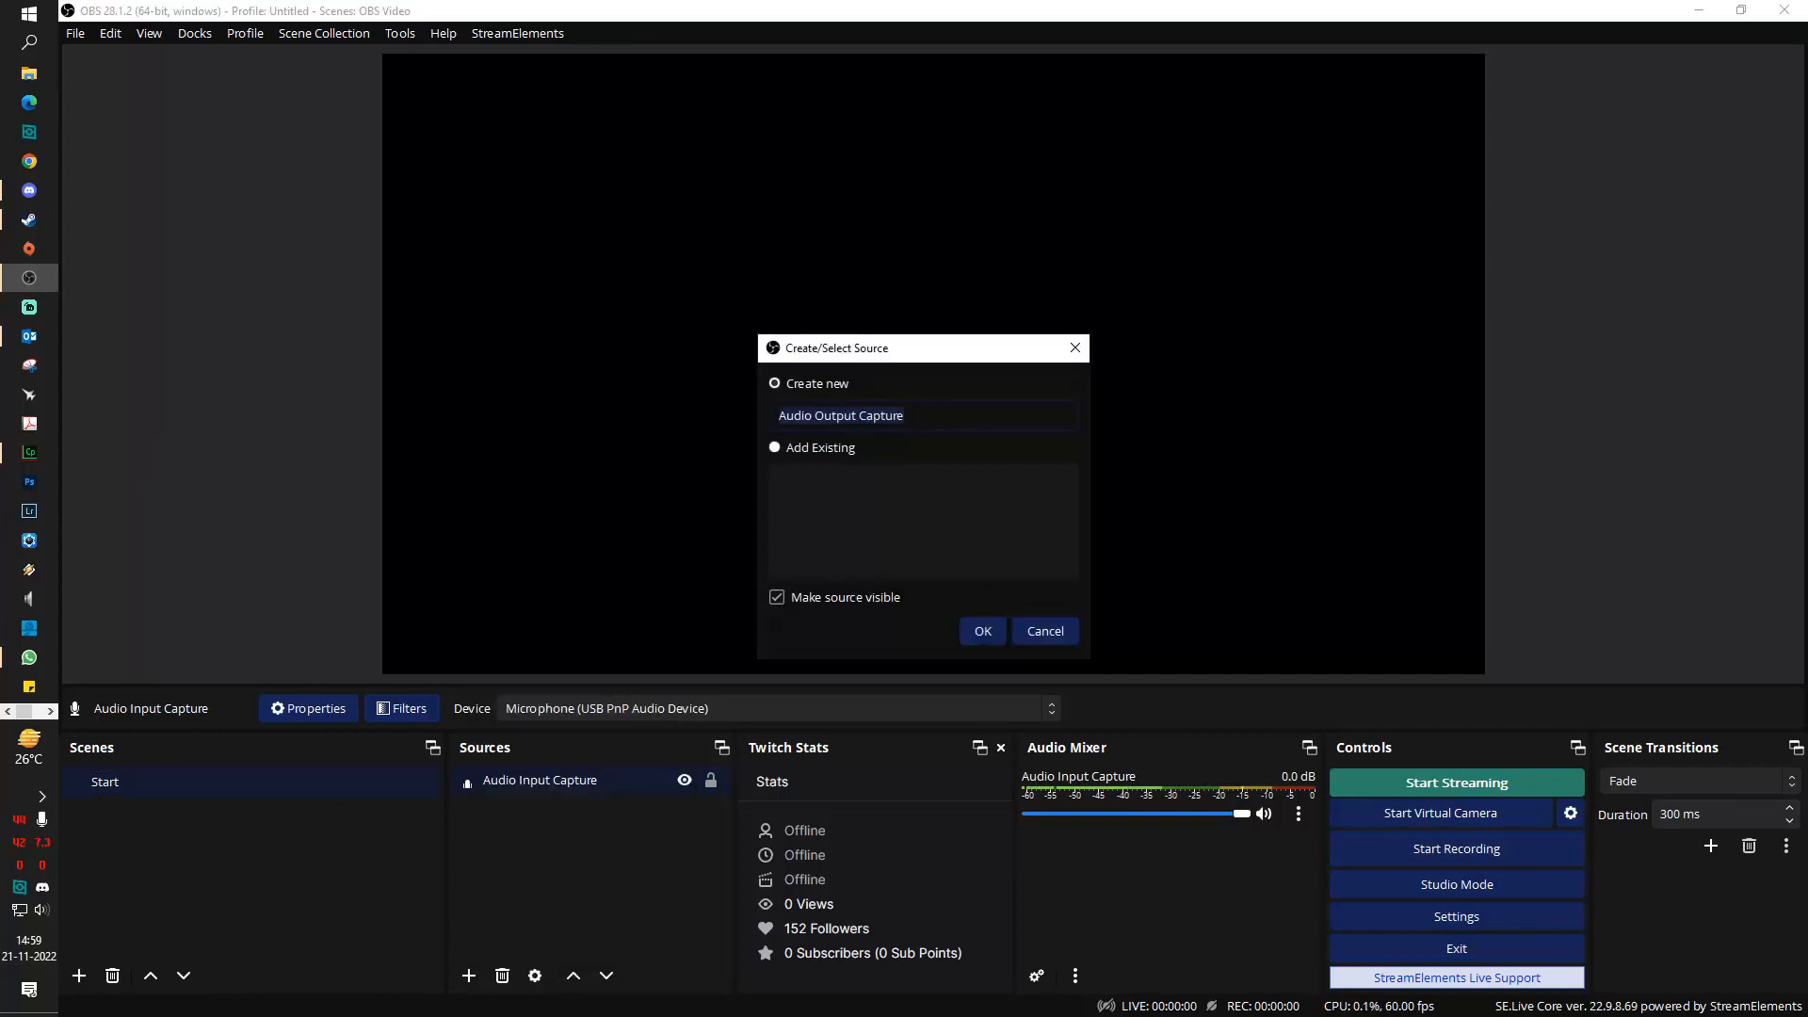
pyautogui.click(983, 631)
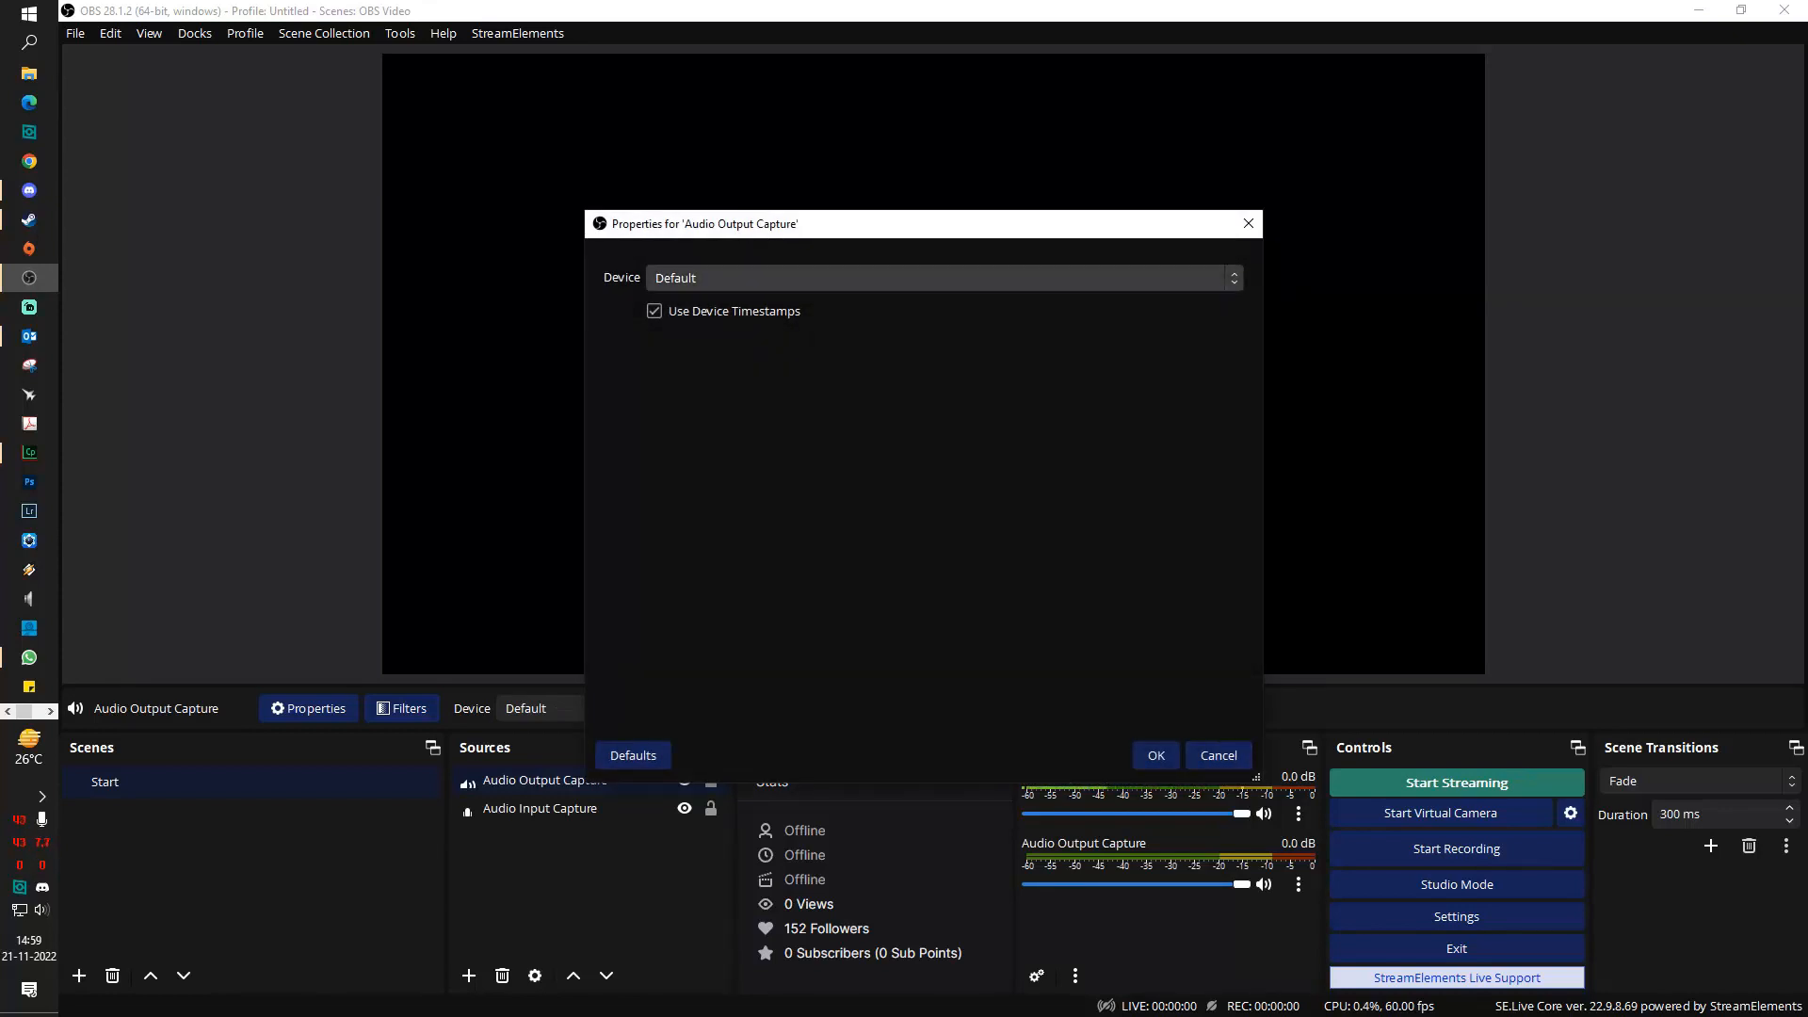
pyautogui.click(943, 278)
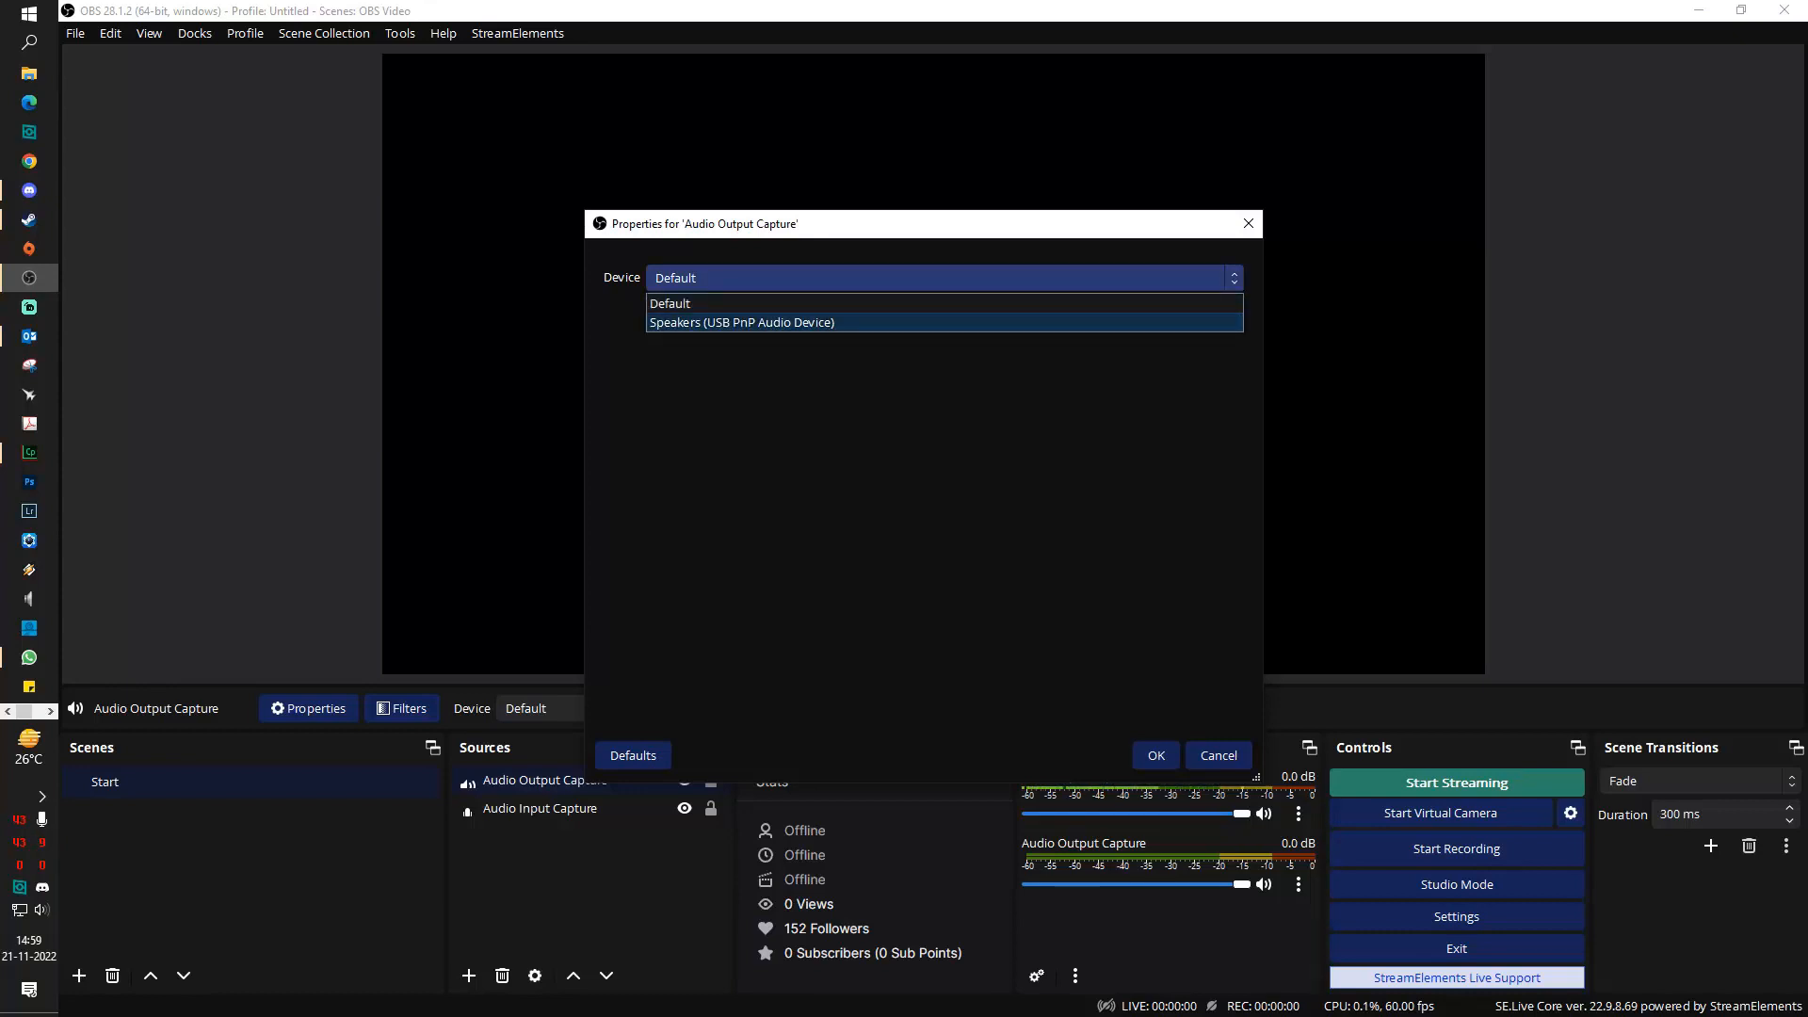
pyautogui.click(740, 322)
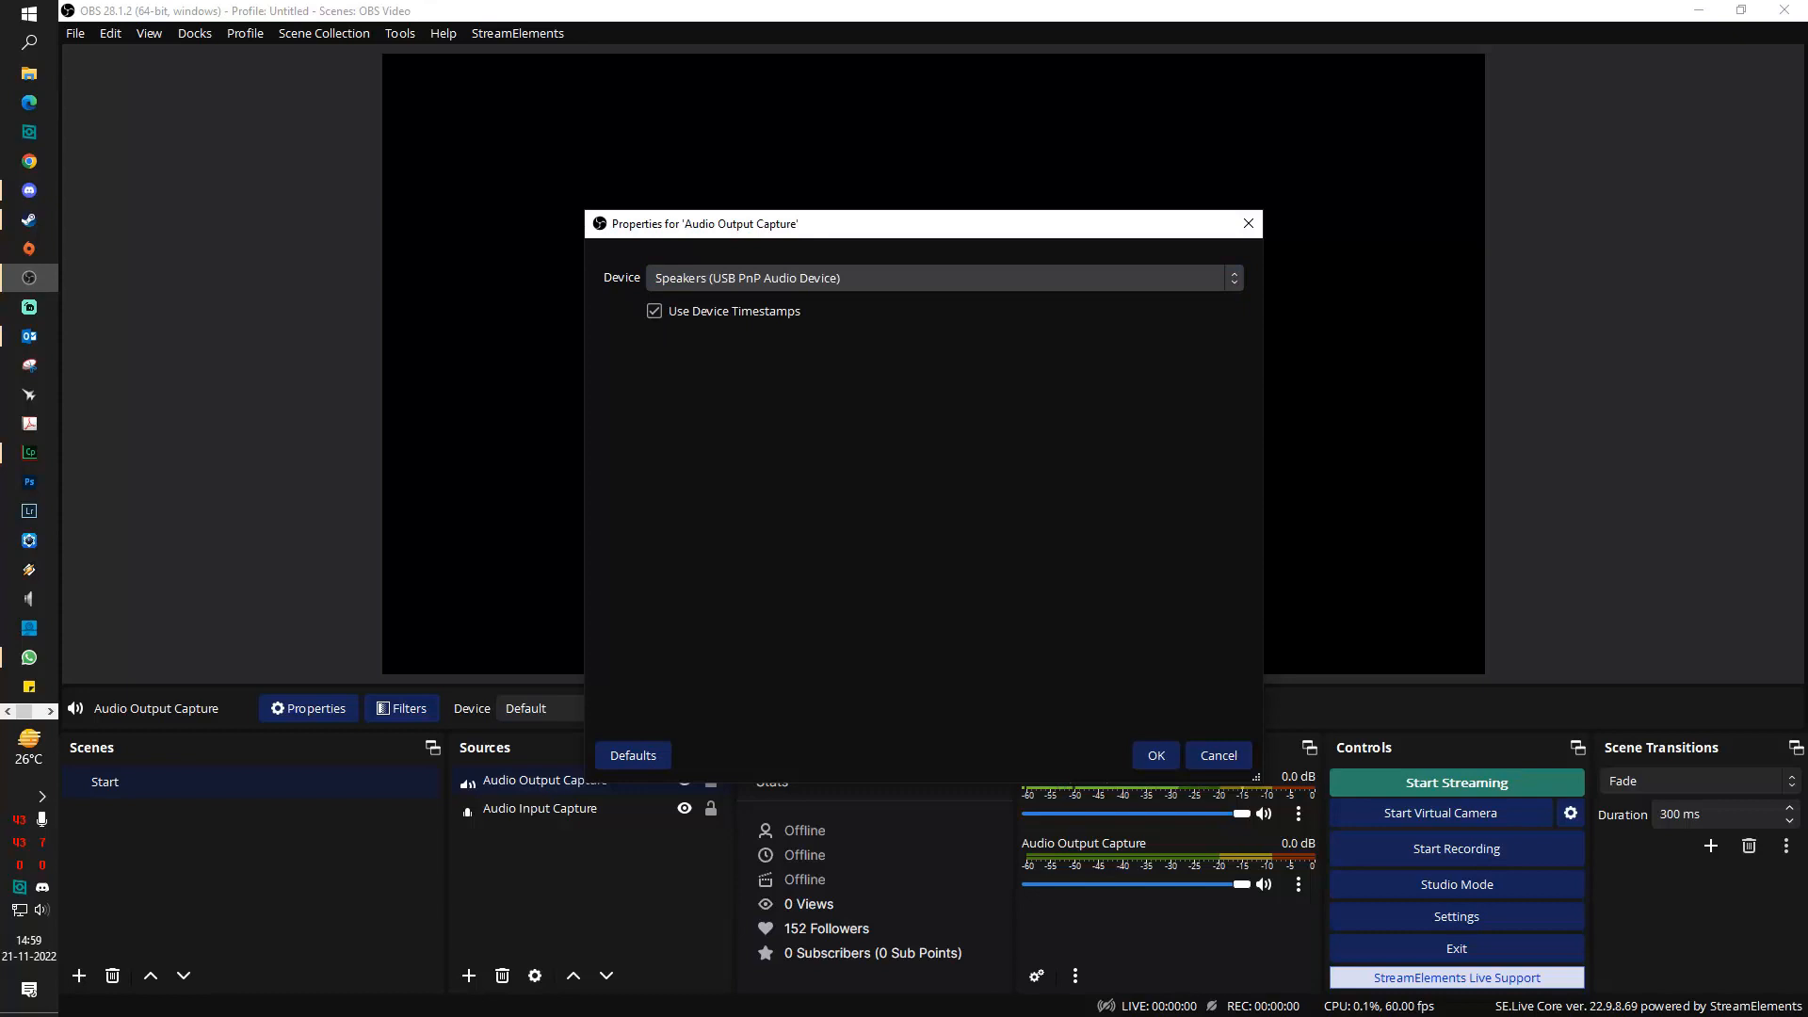
pyautogui.click(1157, 755)
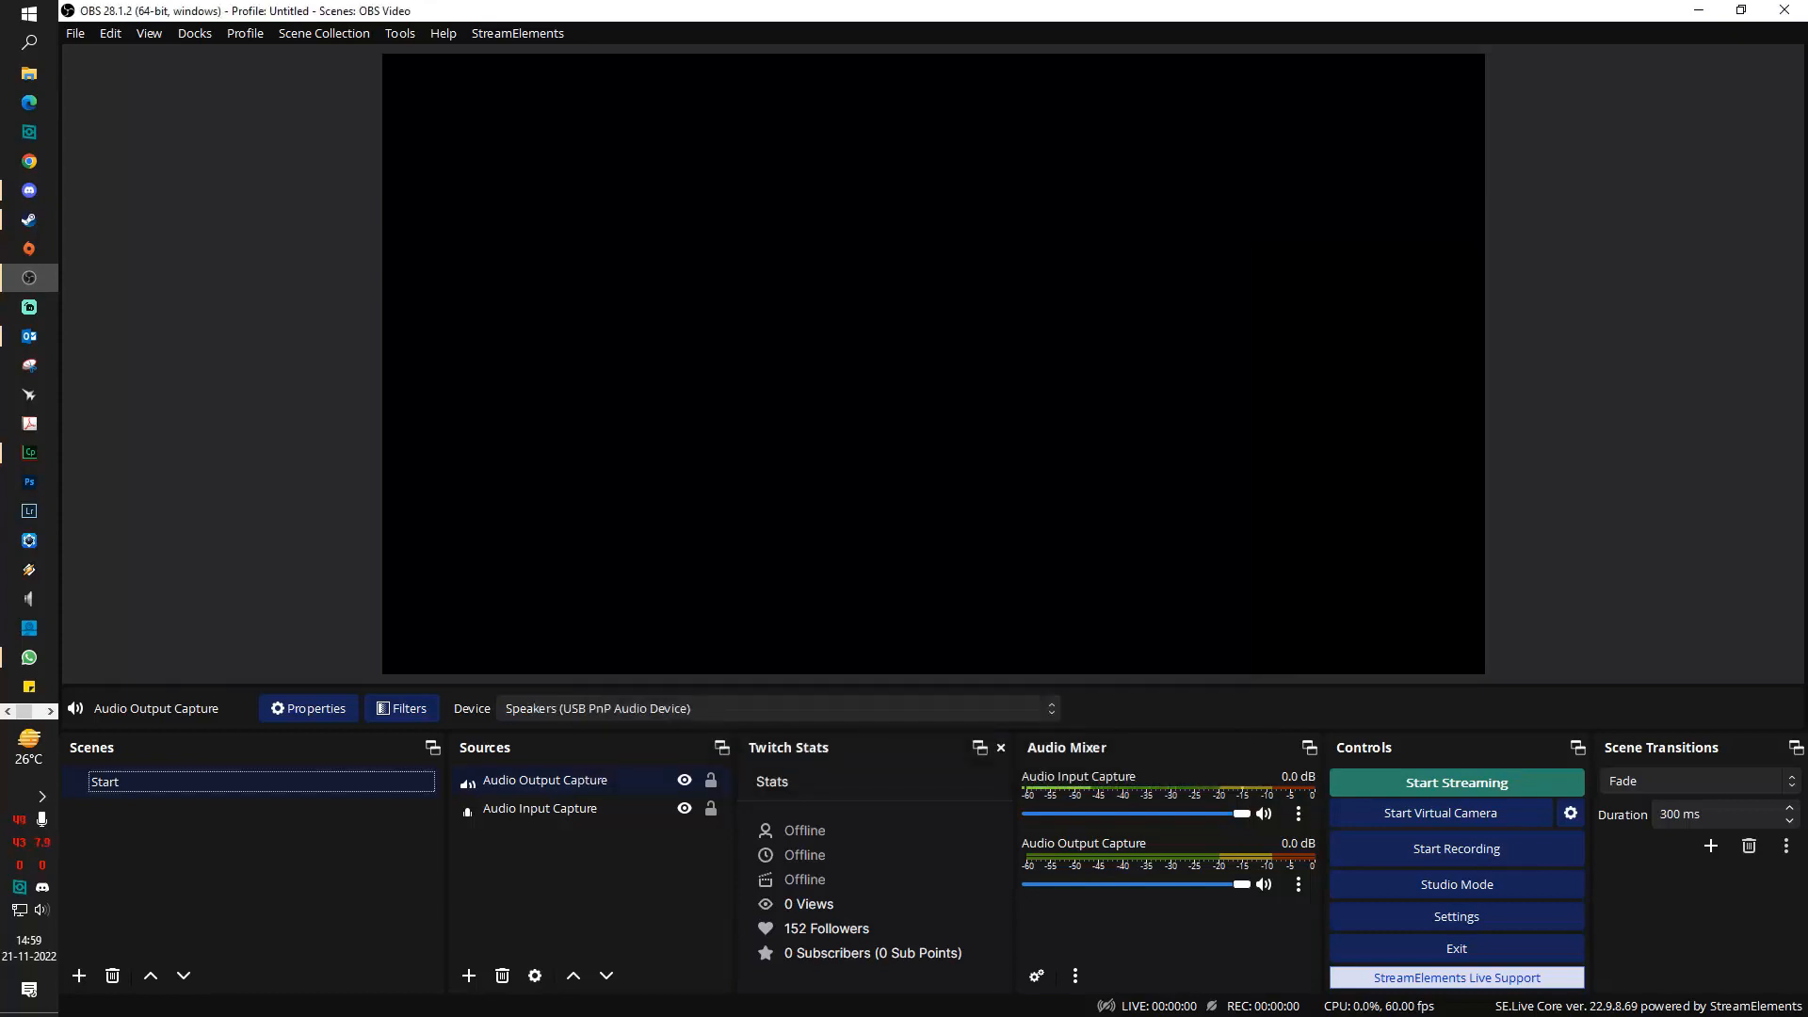
pyautogui.click(468, 975)
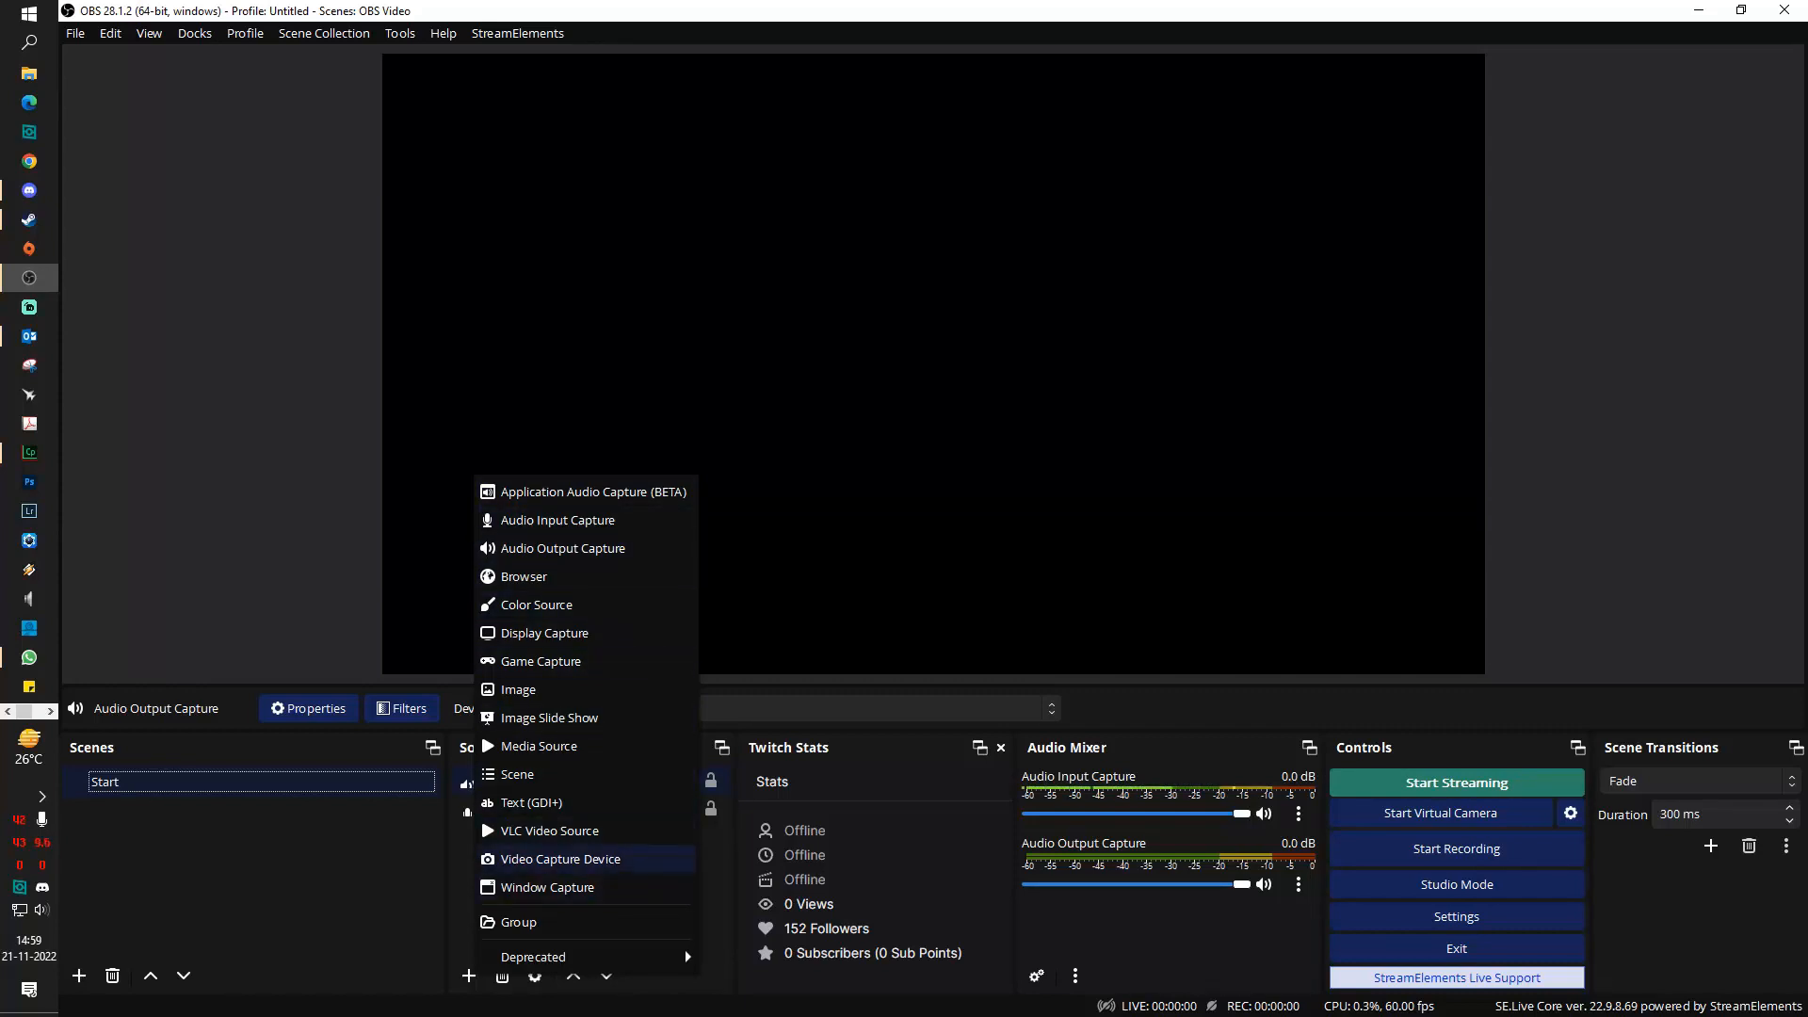
# Step: Add a Video Capture Device source using the XSplit VCam camera
pyautogui.click(560, 859)
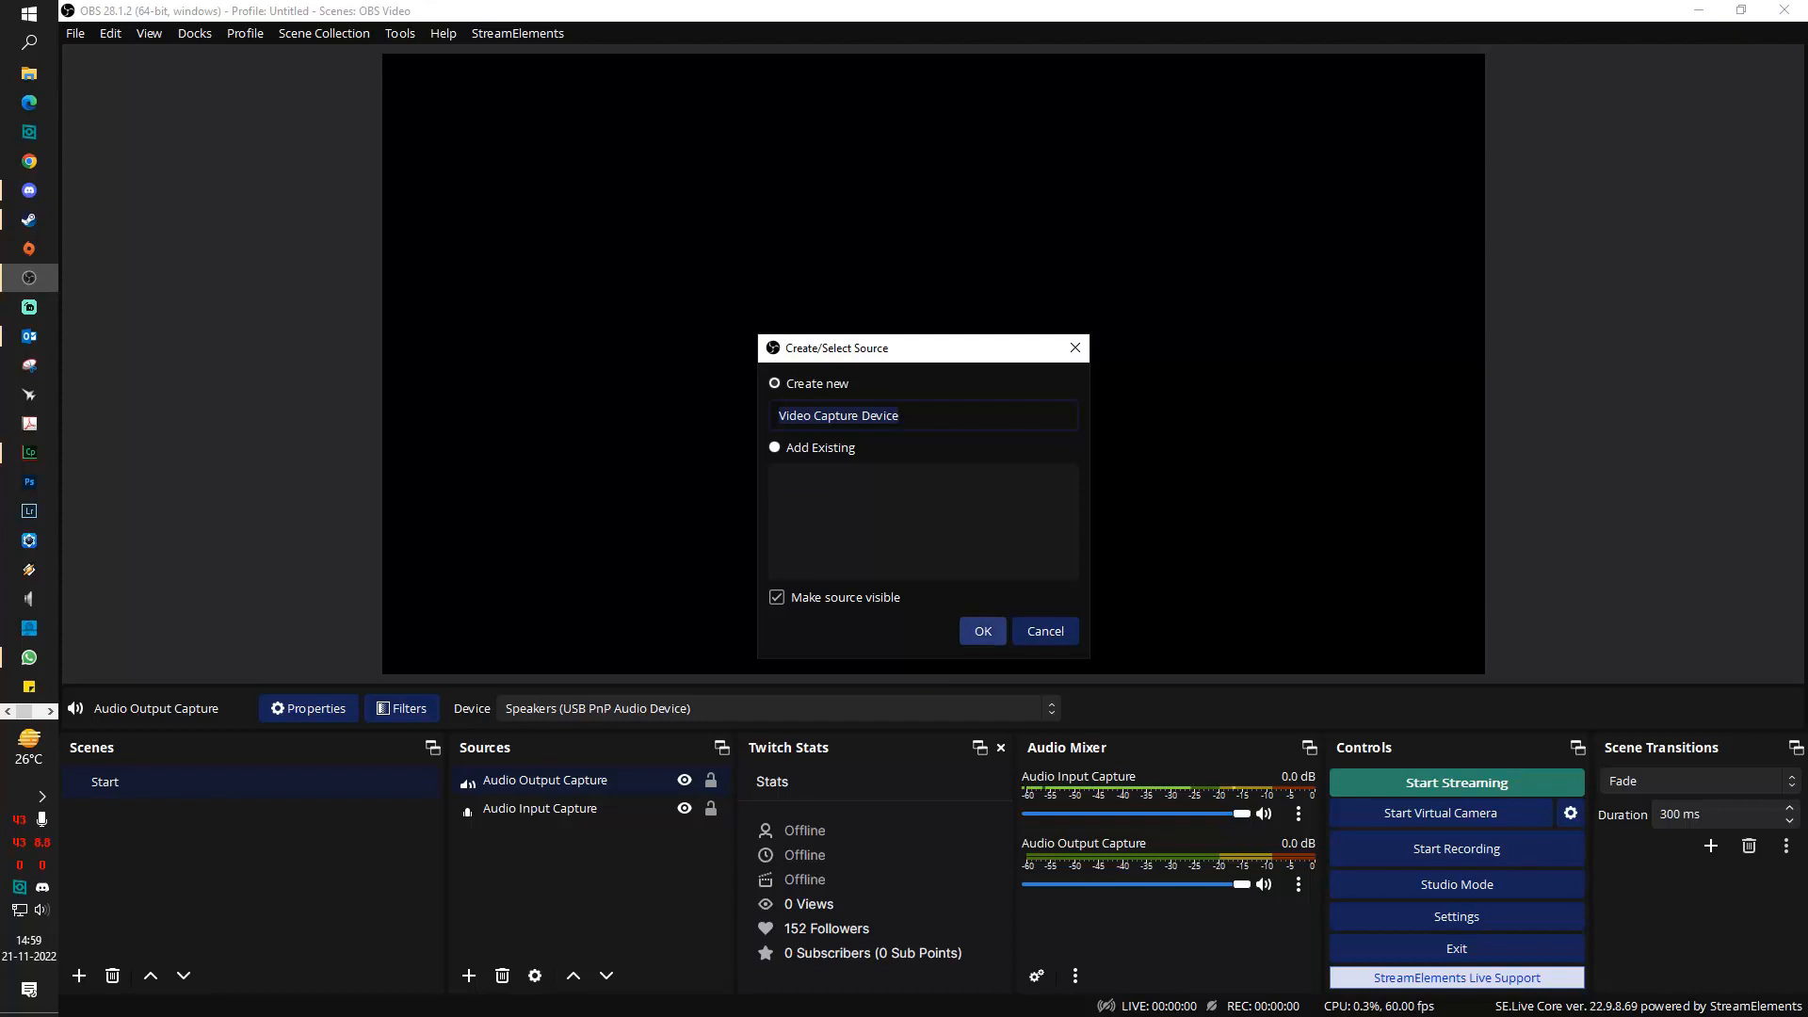
pyautogui.press('Return')
pyautogui.click(976, 518)
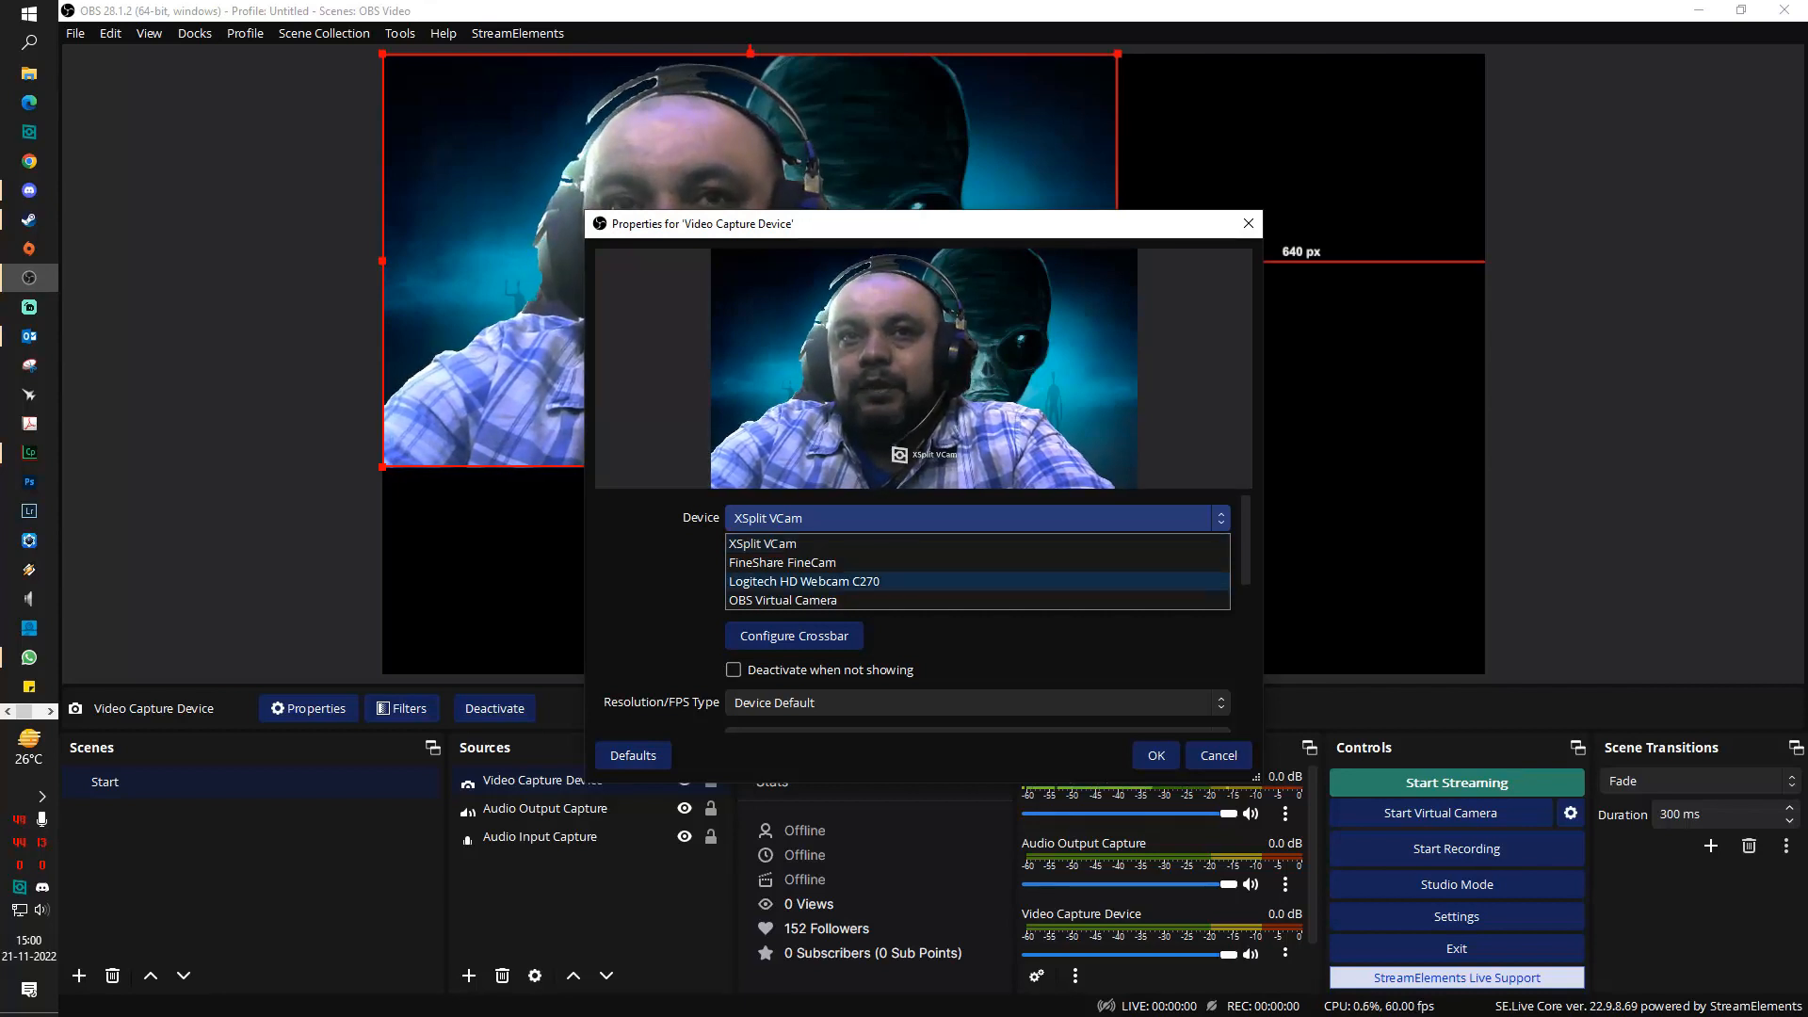
pyautogui.click(762, 543)
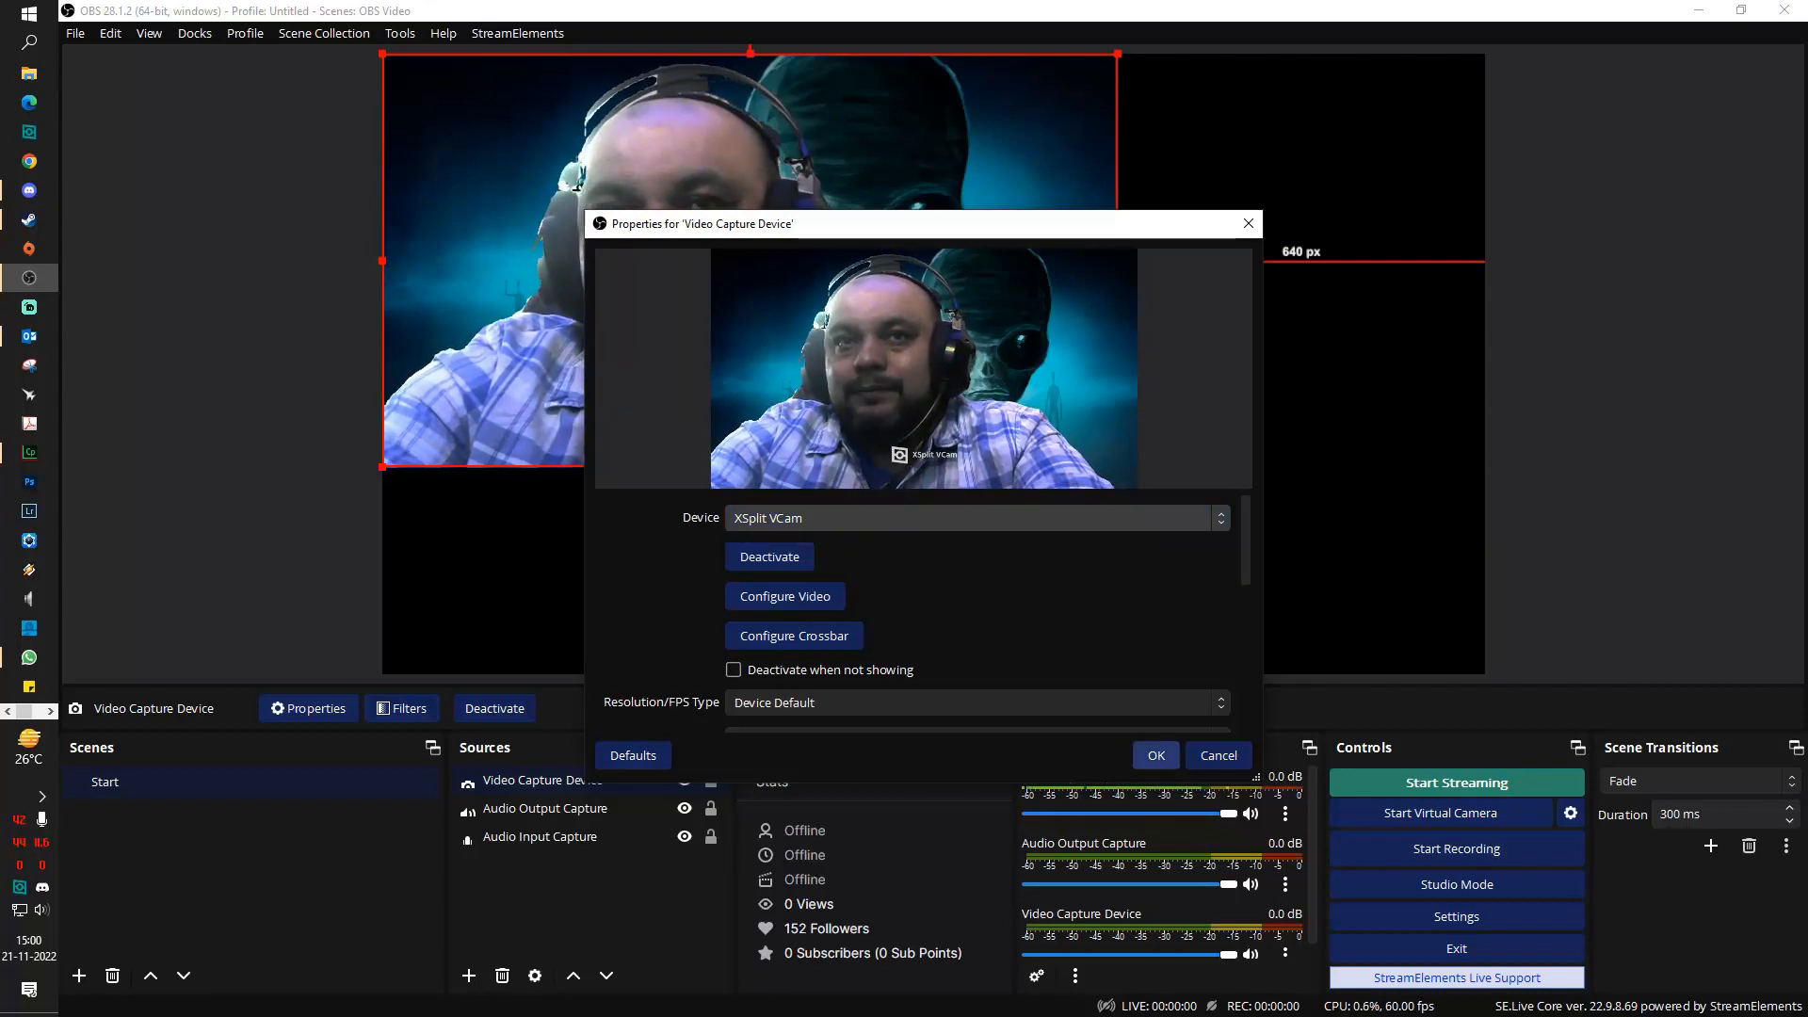
pyautogui.click(1155, 755)
# Step: Shrink the webcam to a small box and place it in the canvas's bottom-right corner
pyautogui.moveTo(1117, 466); pyautogui.dragTo(597, 175)
pyautogui.moveTo(490, 113); pyautogui.dragTo(1379, 614)
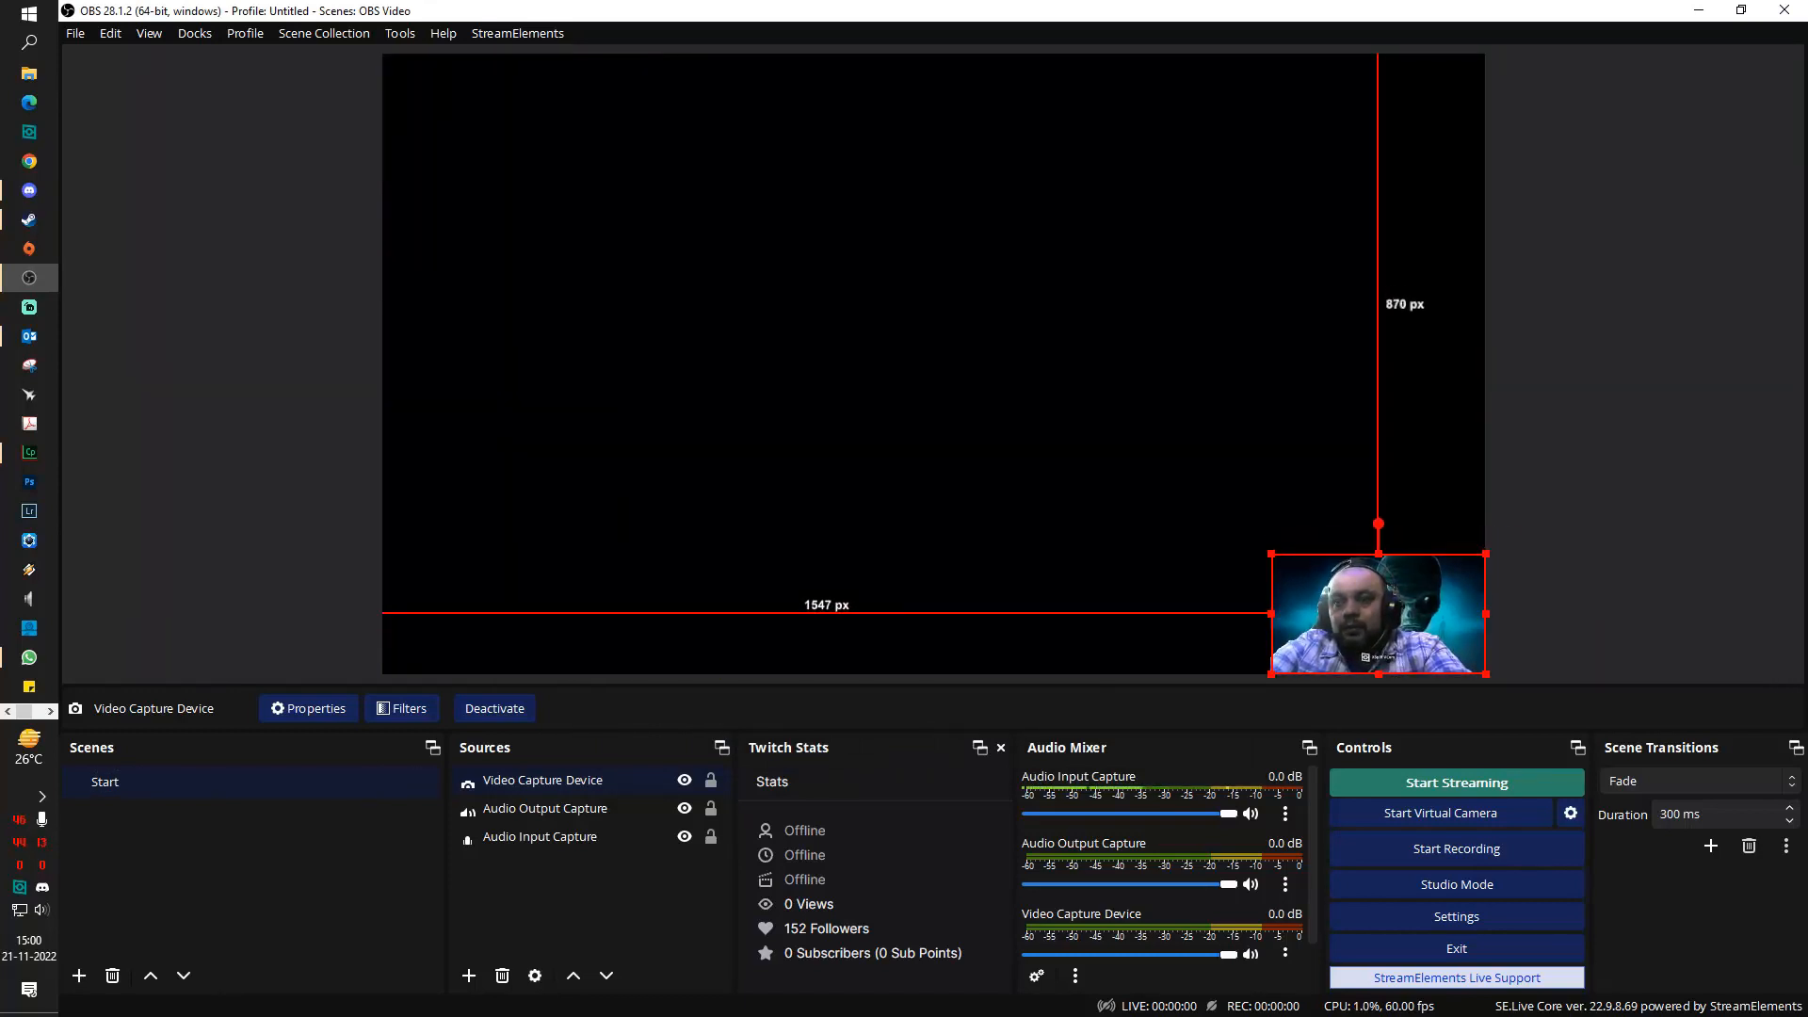
pyautogui.press('Escape')
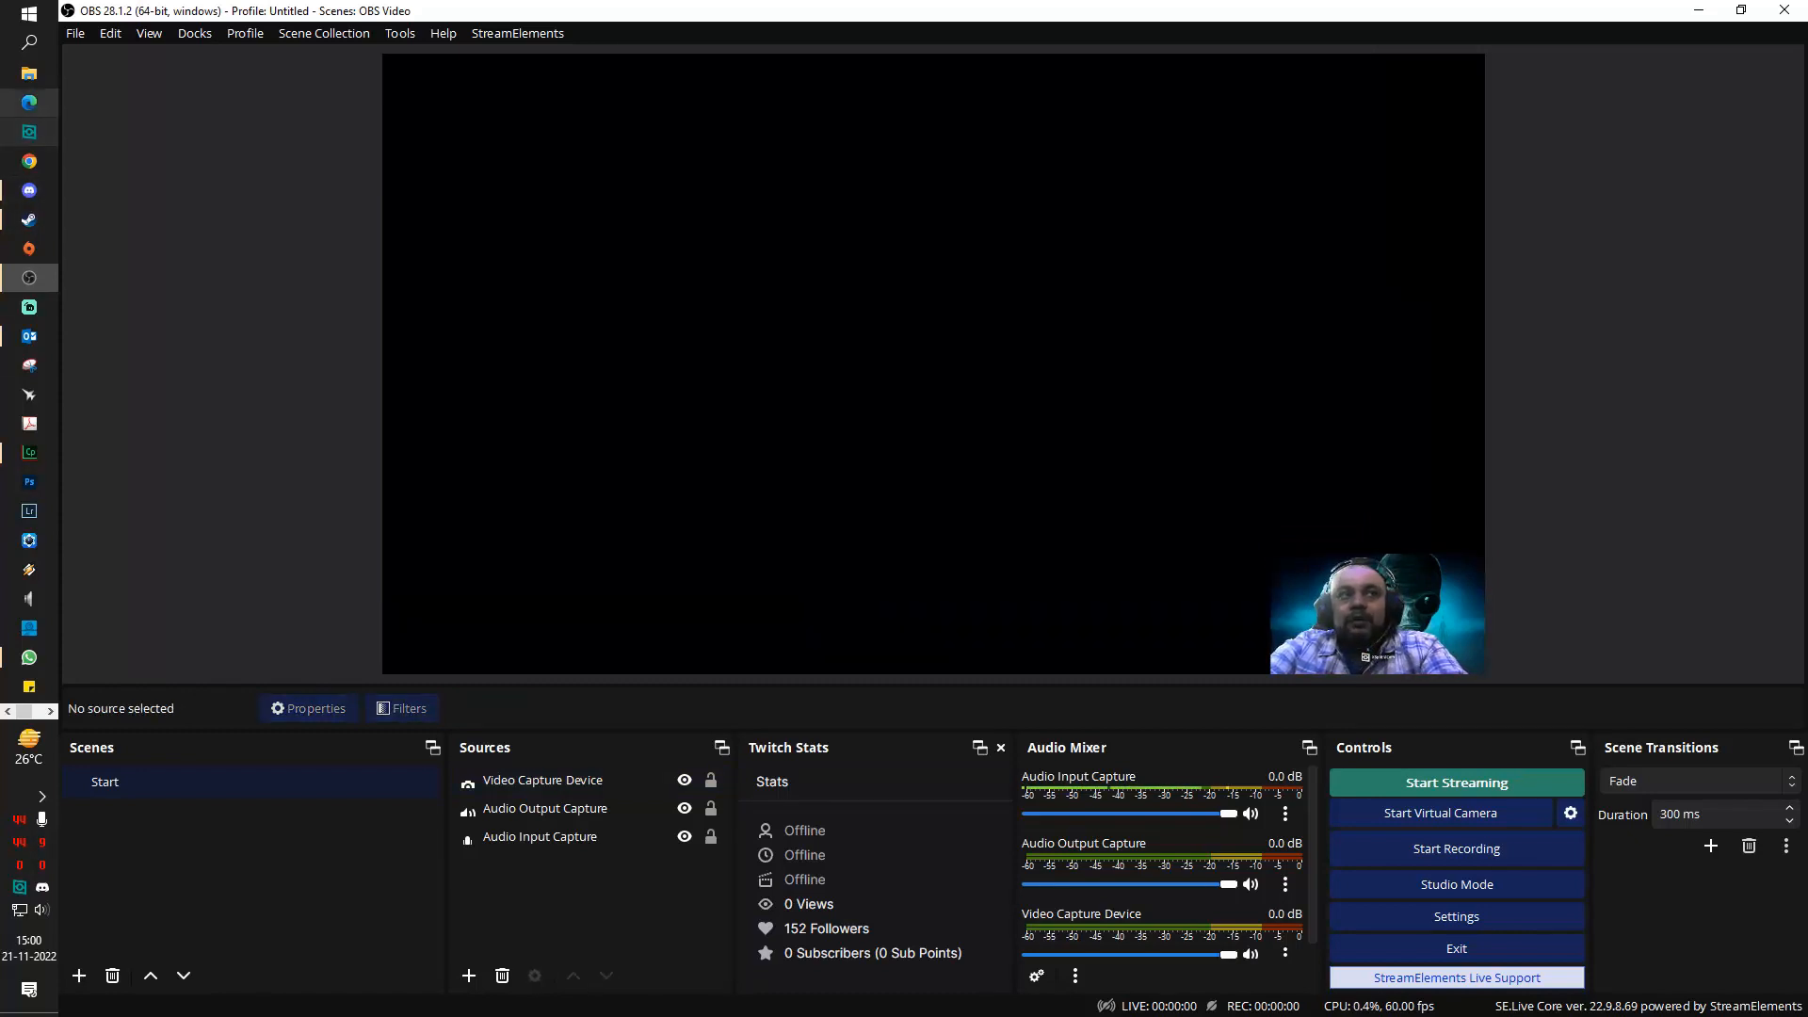
pyautogui.click(29, 102)
# Step: Search 'xsplitvcam', open XSplit's VCam page on xsplit.com, then minimize Edge
pyautogui.write('xsplit')
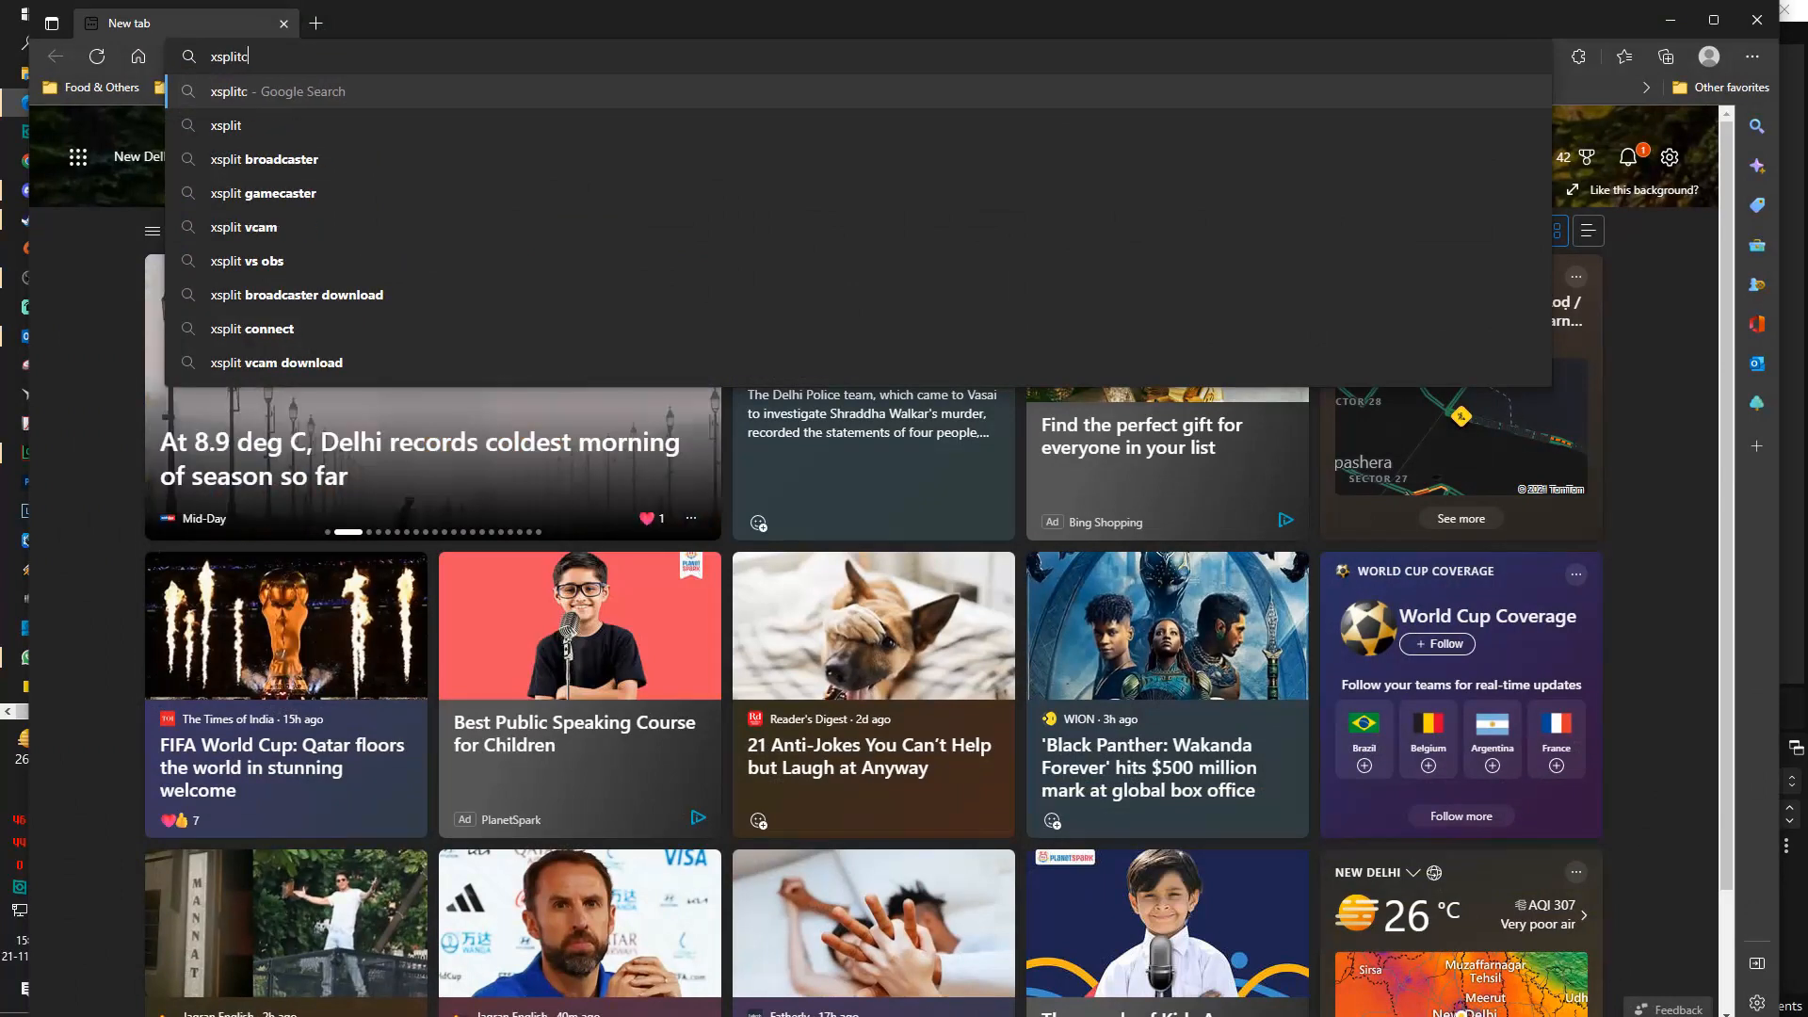
pyautogui.write('va')
pyautogui.press('BackSpace')
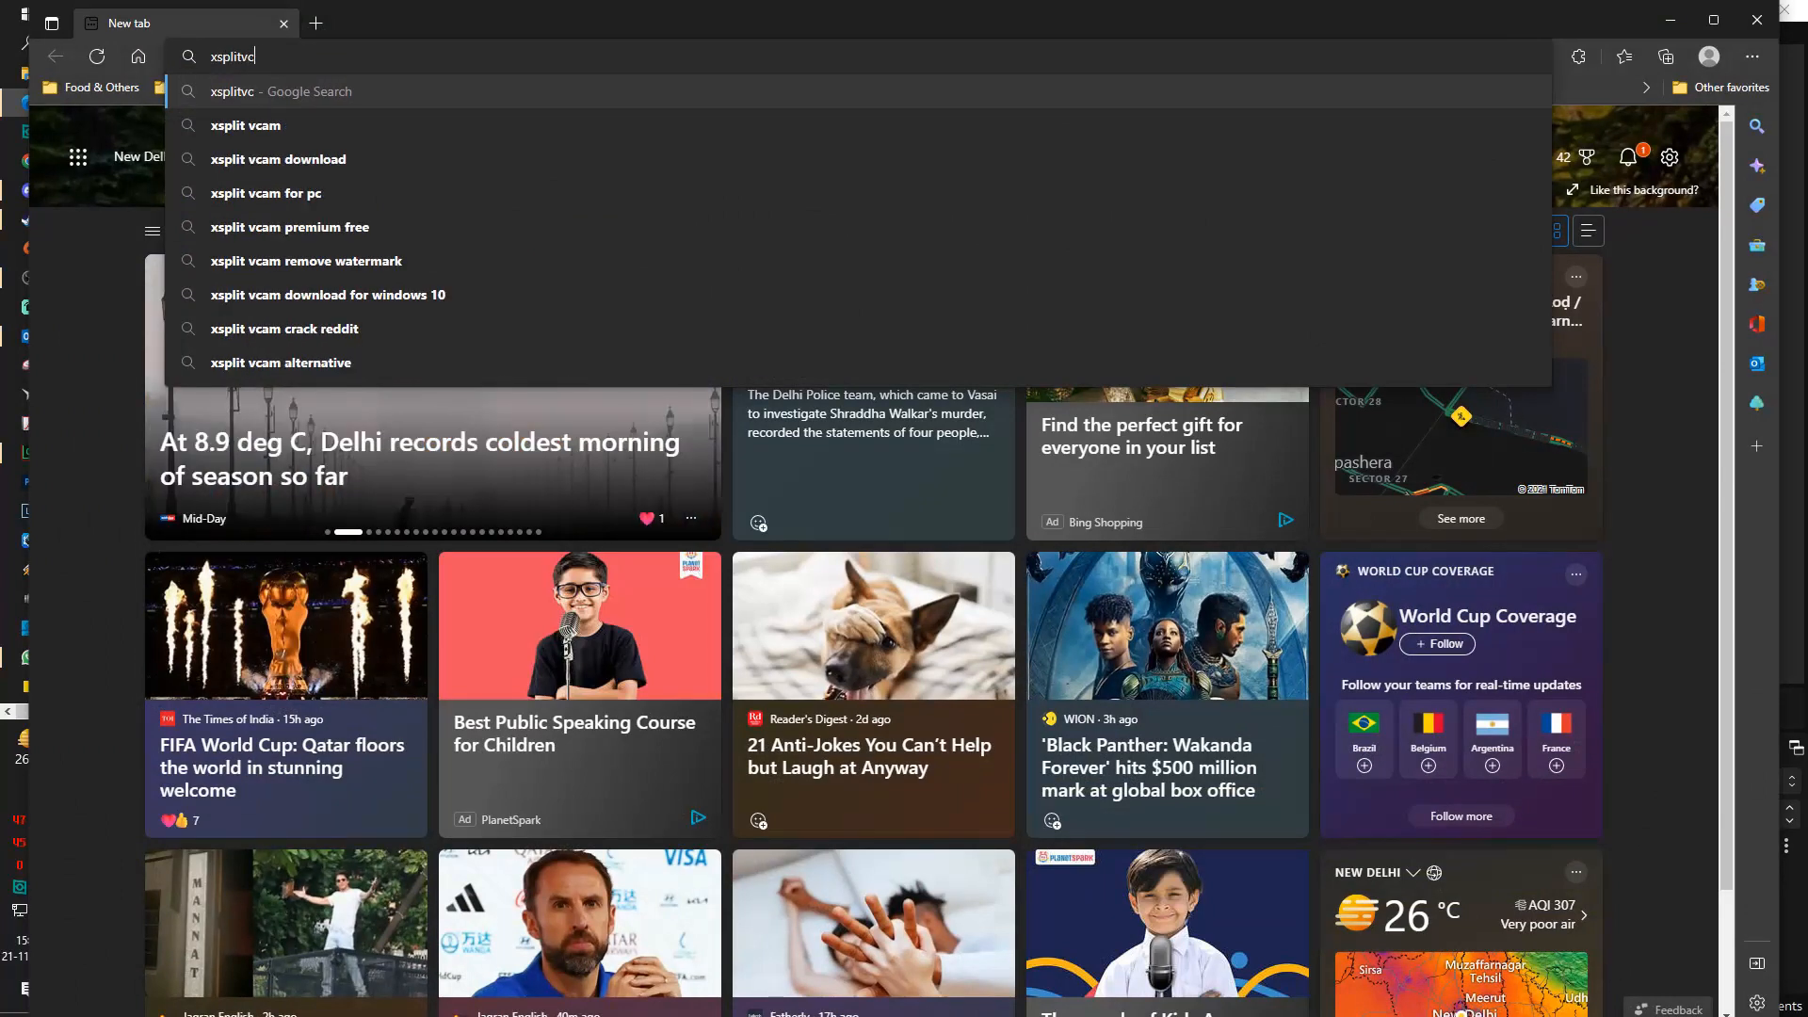
pyautogui.write('cam')
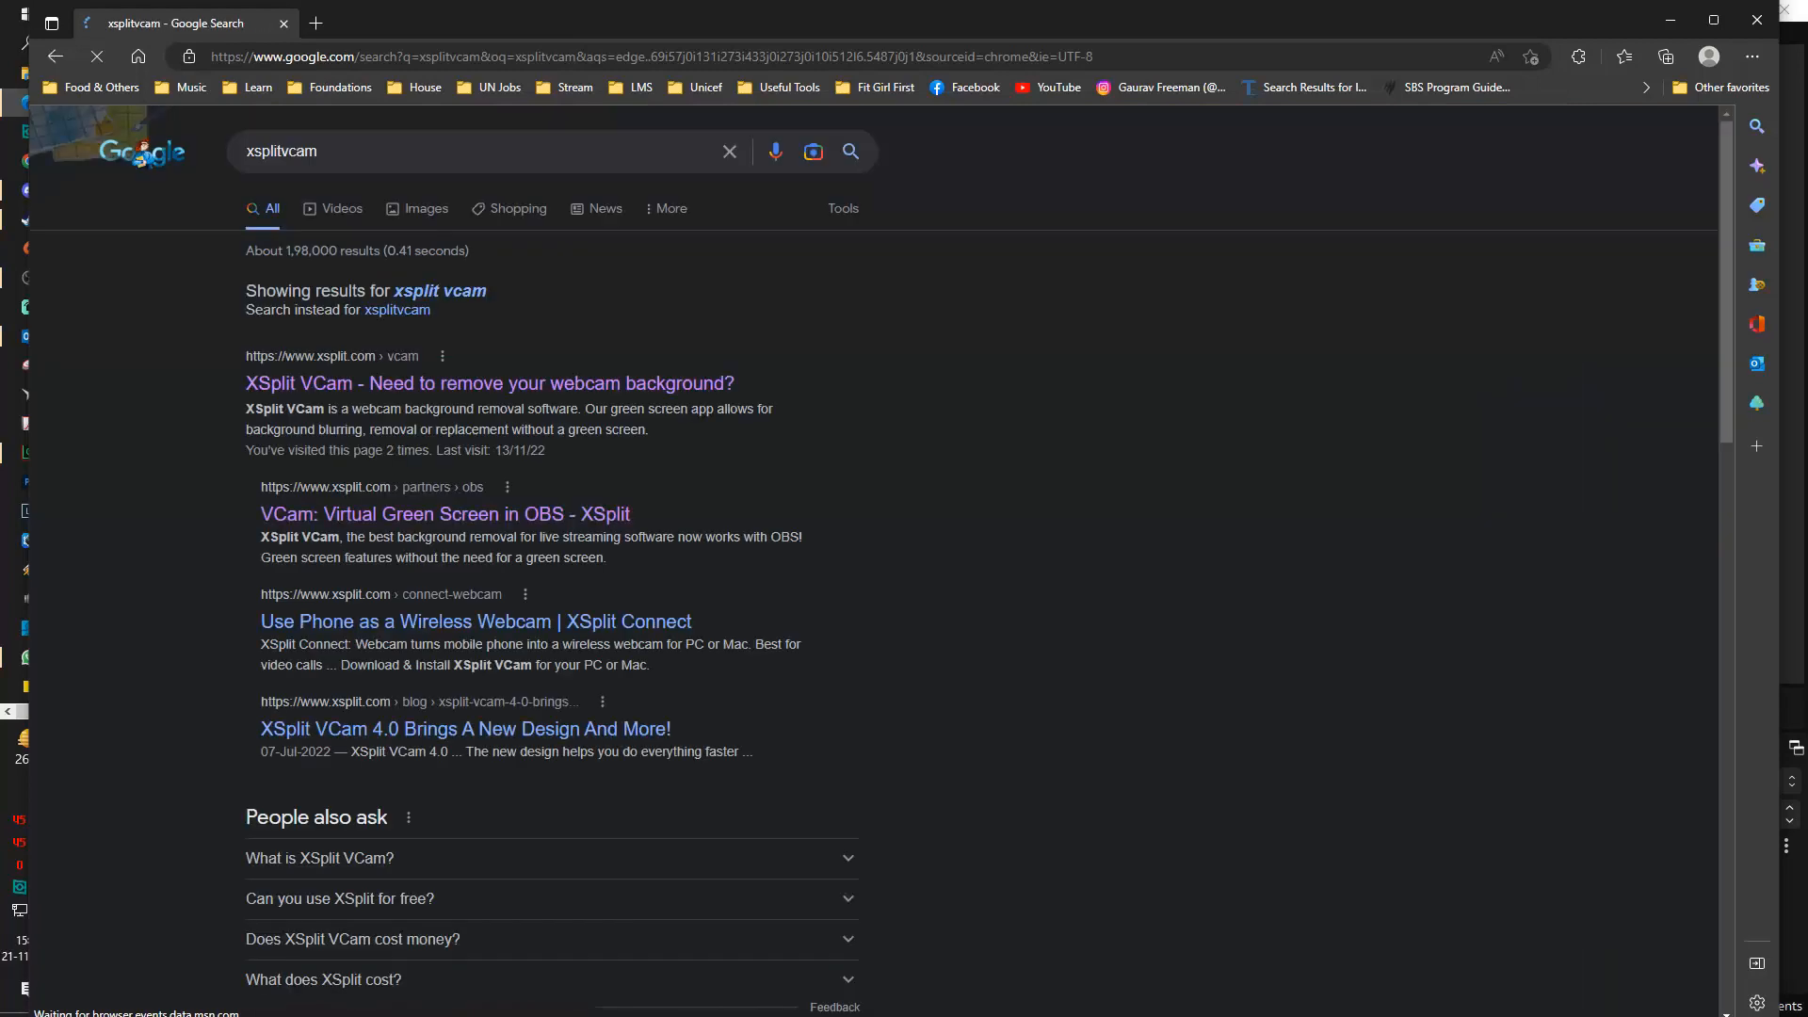
pyautogui.click(377, 379)
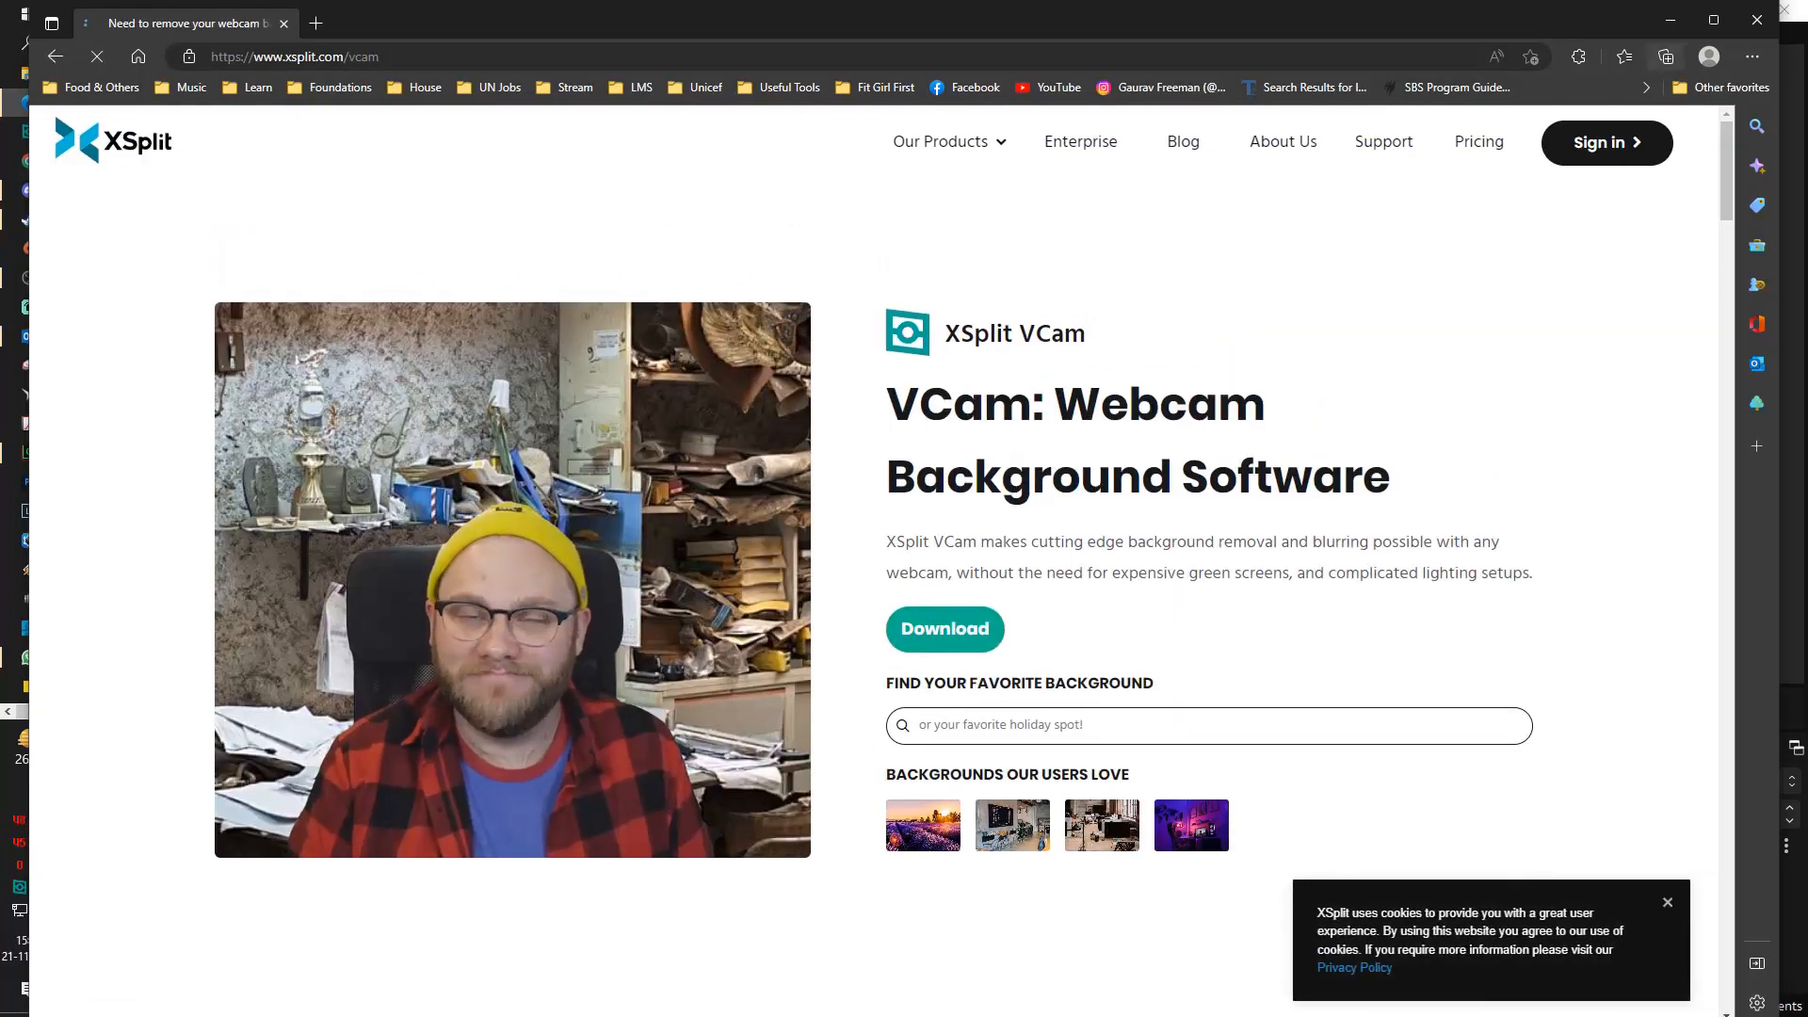
pyautogui.click(1669, 20)
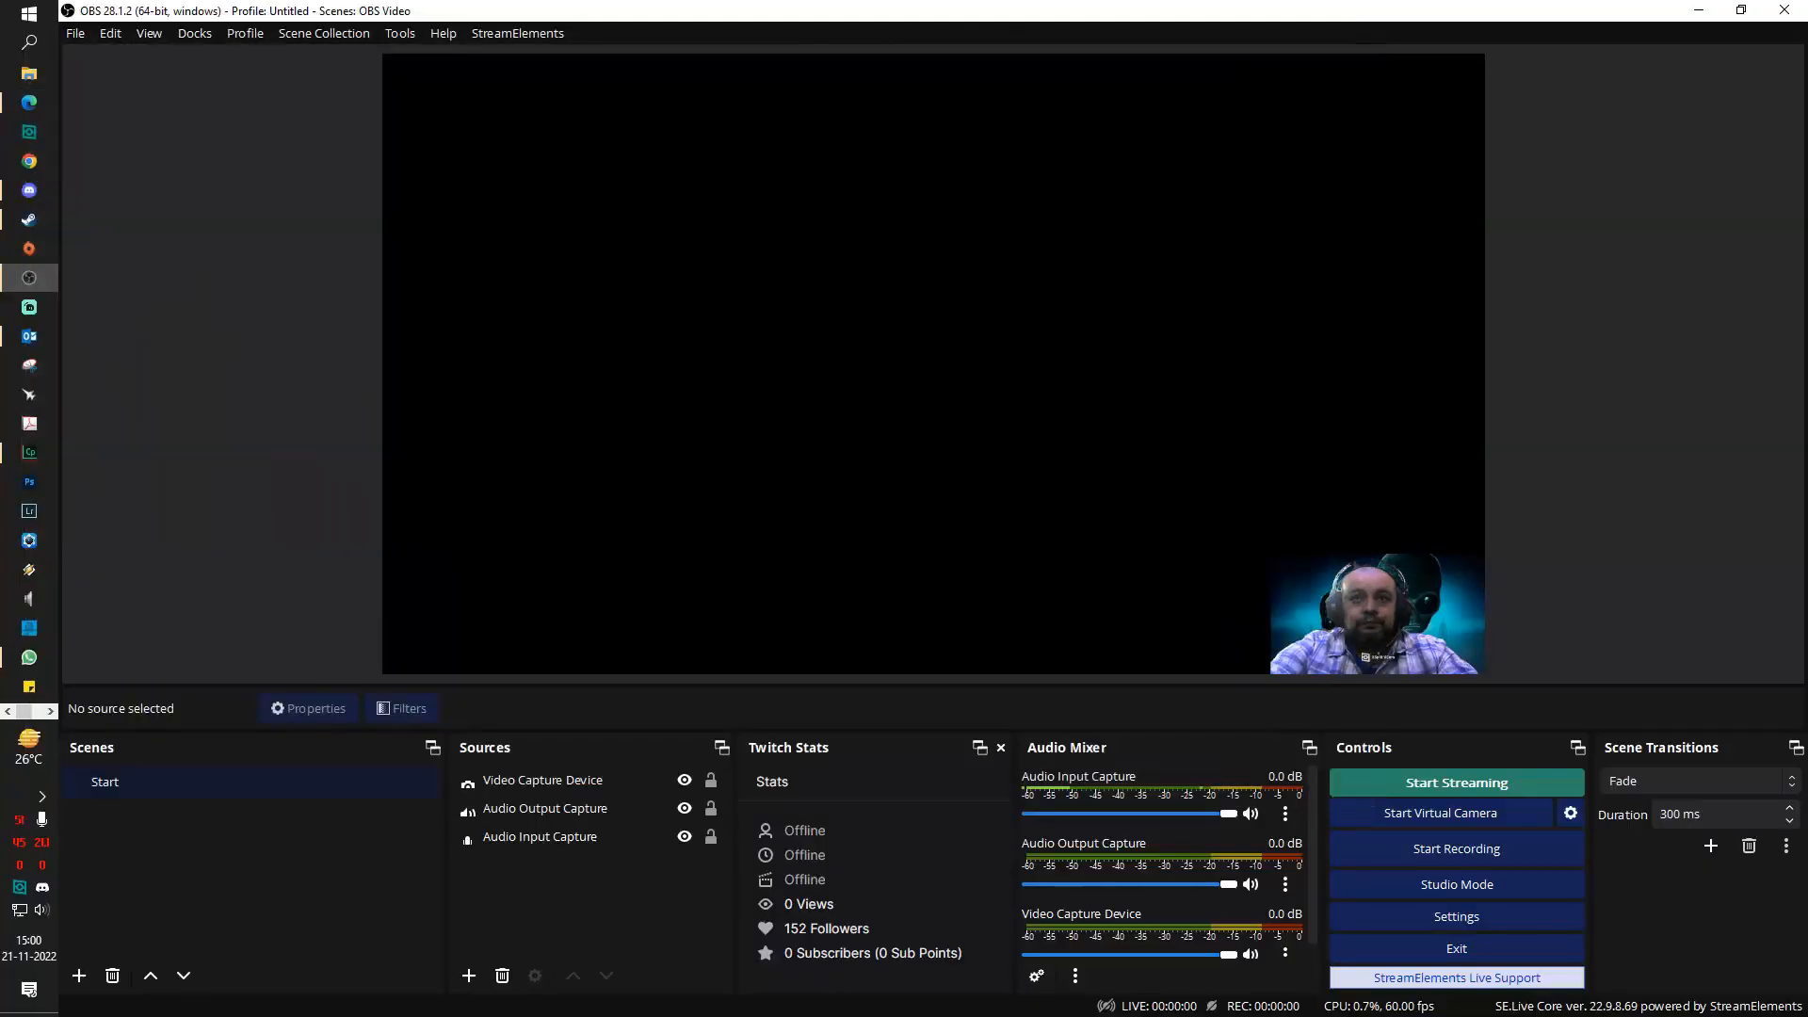
# Step: In XSplit VCam, try several webcam backgrounds, settle on Rainbow Six Siege, then open Camera Settings
pyautogui.click(30, 132)
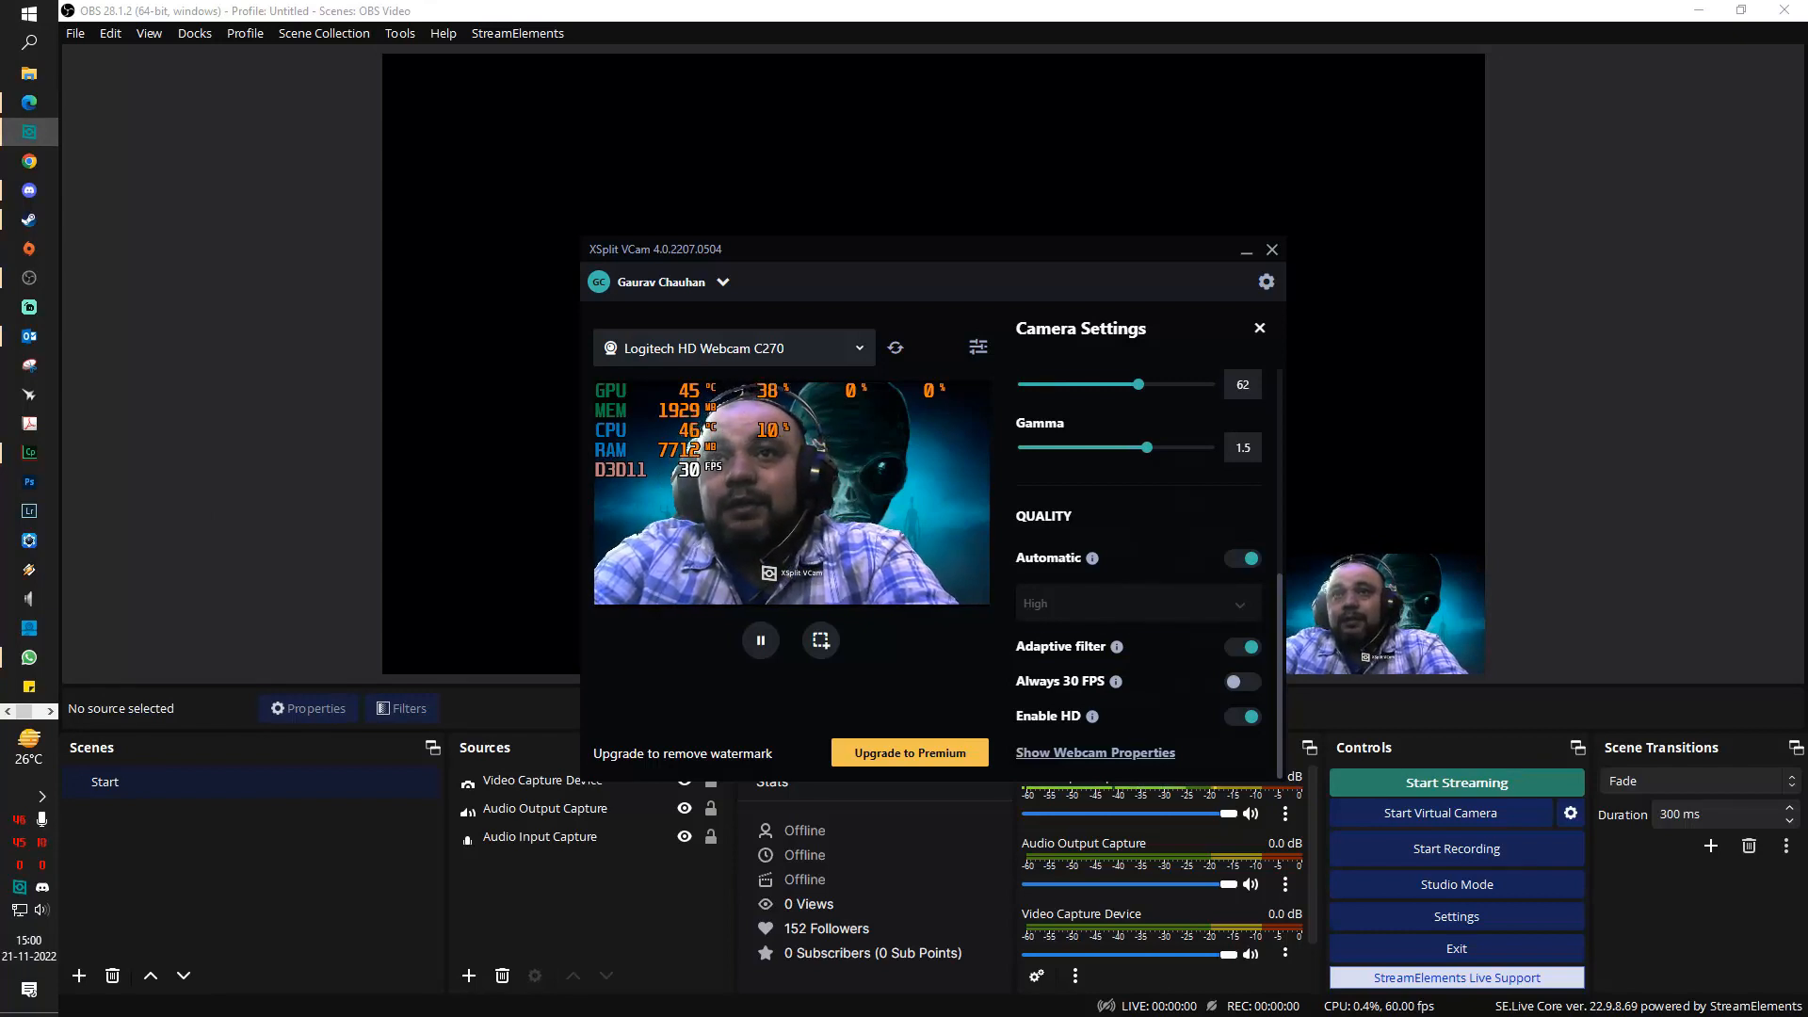
pyautogui.press('Escape')
pyautogui.click(1112, 481)
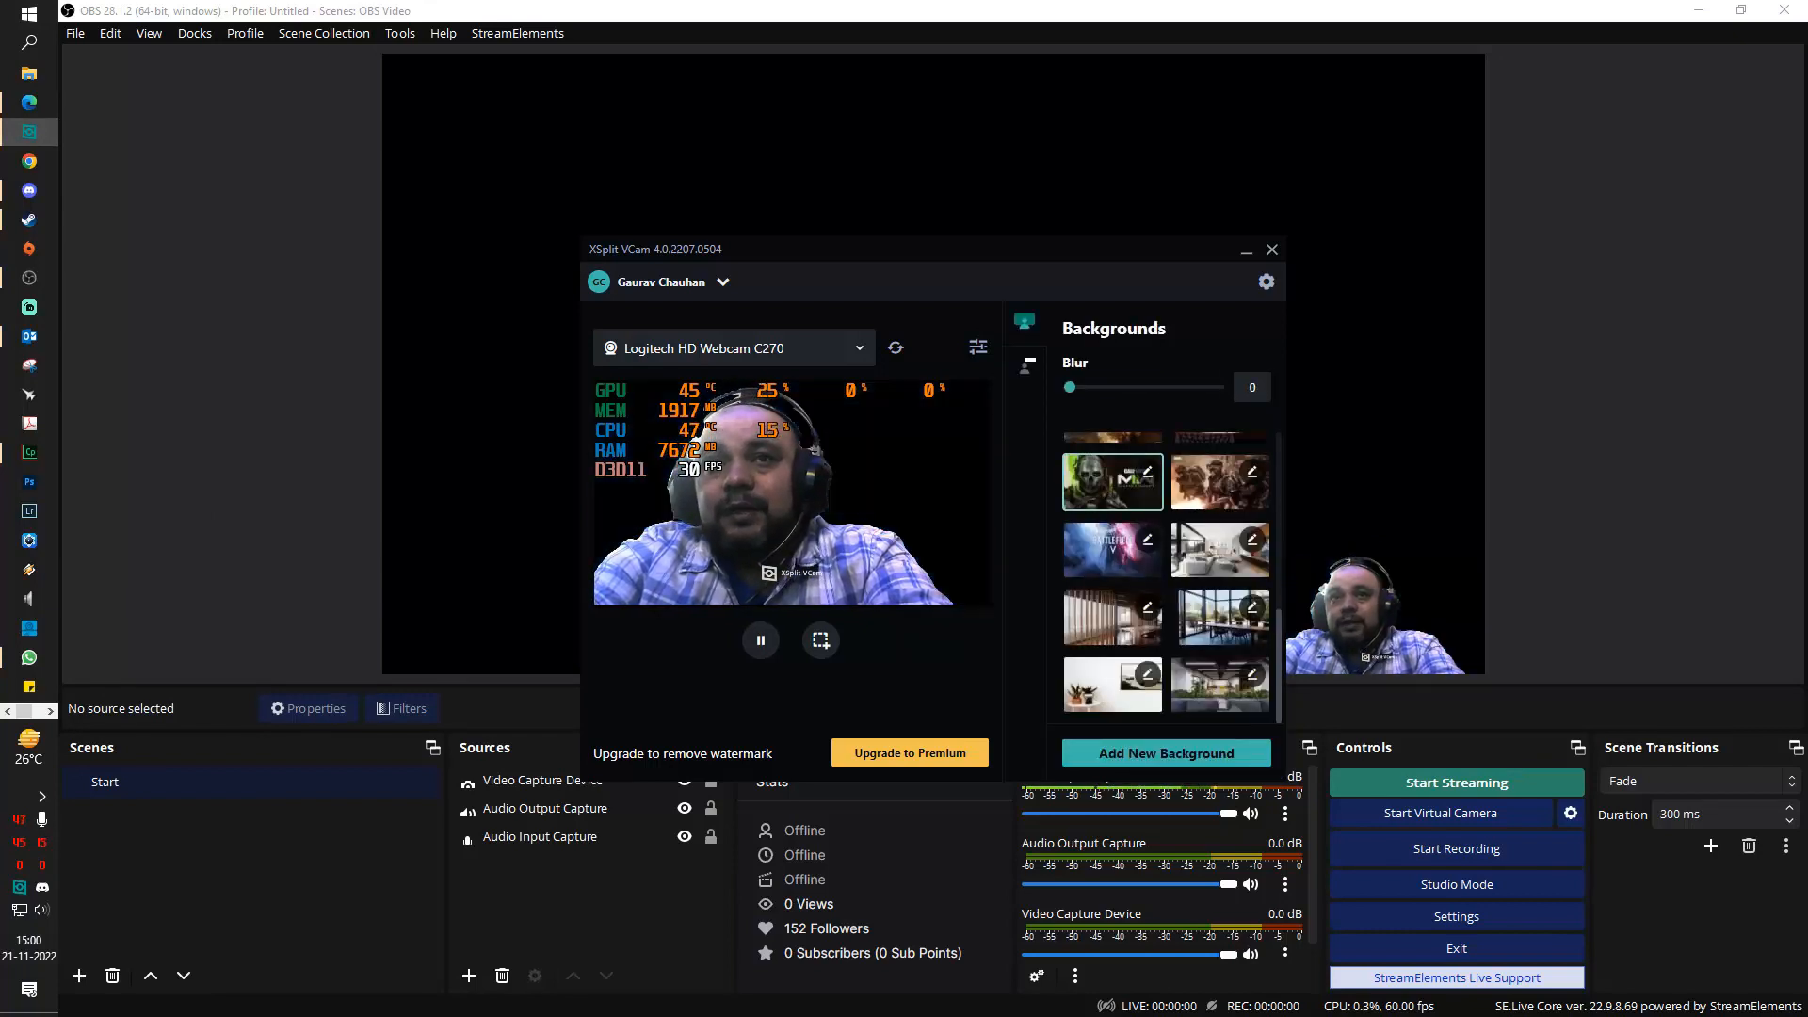
pyautogui.click(1219, 481)
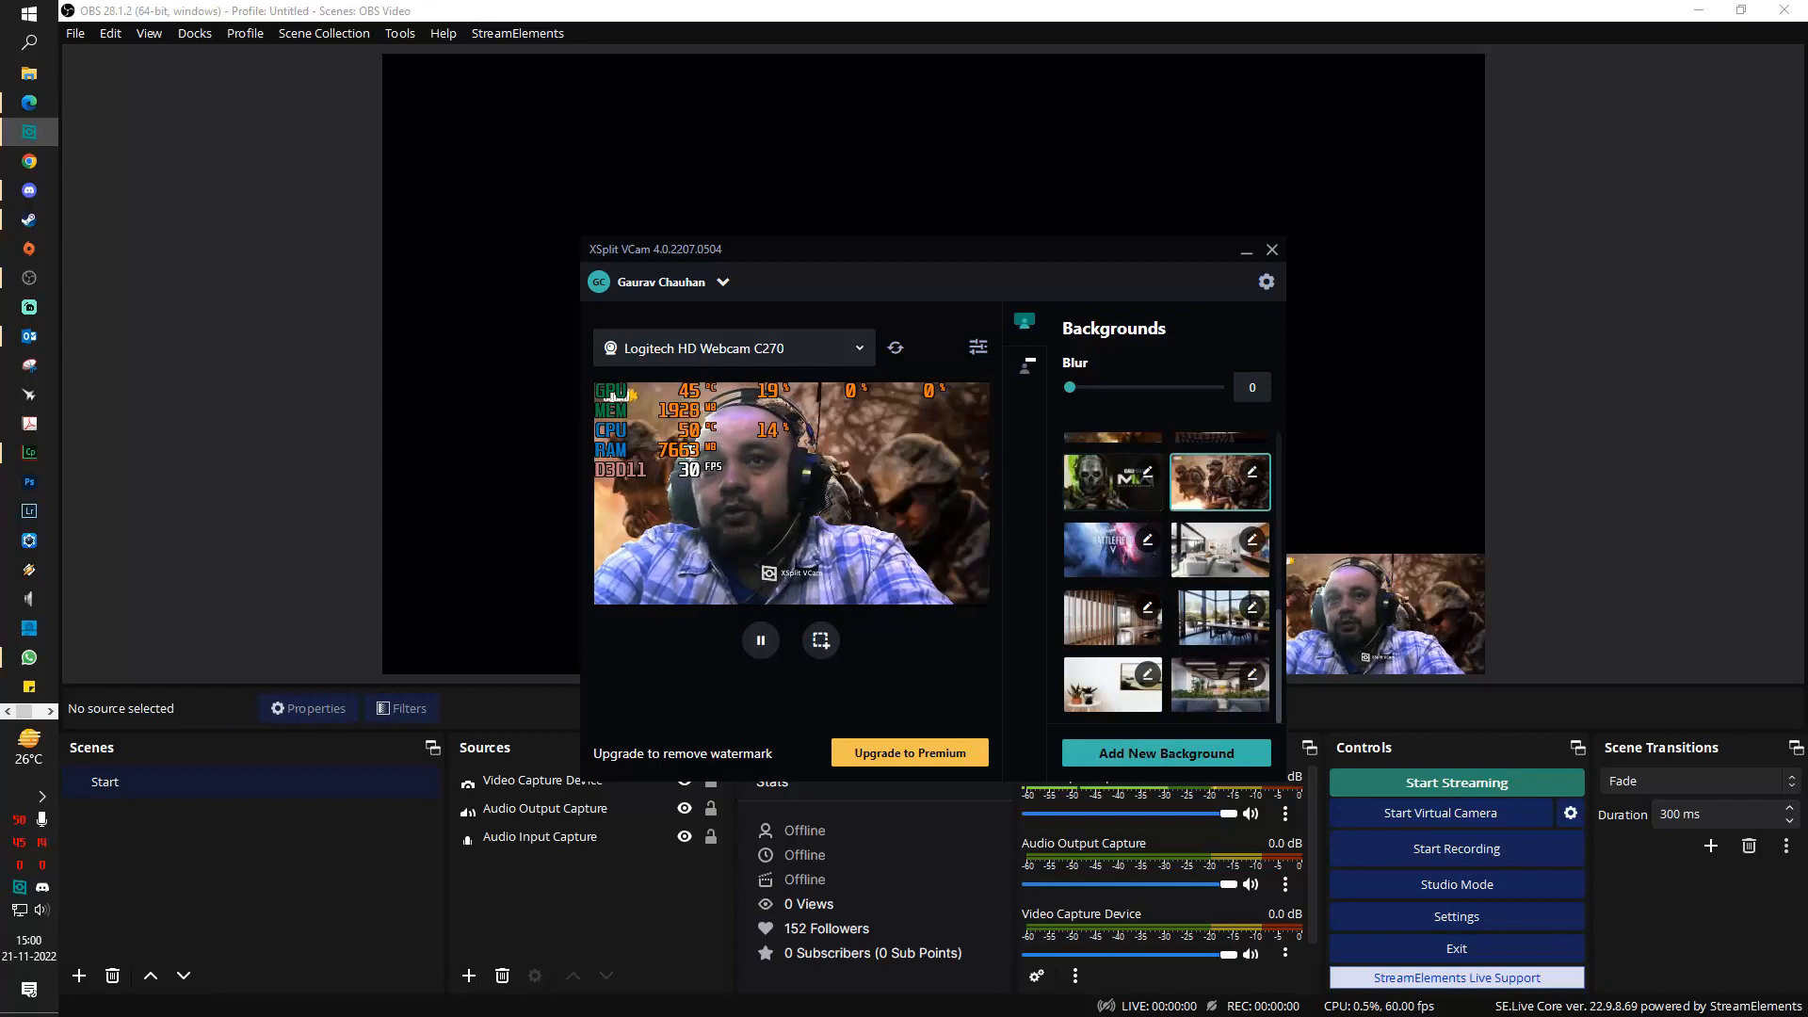
pyautogui.click(1112, 549)
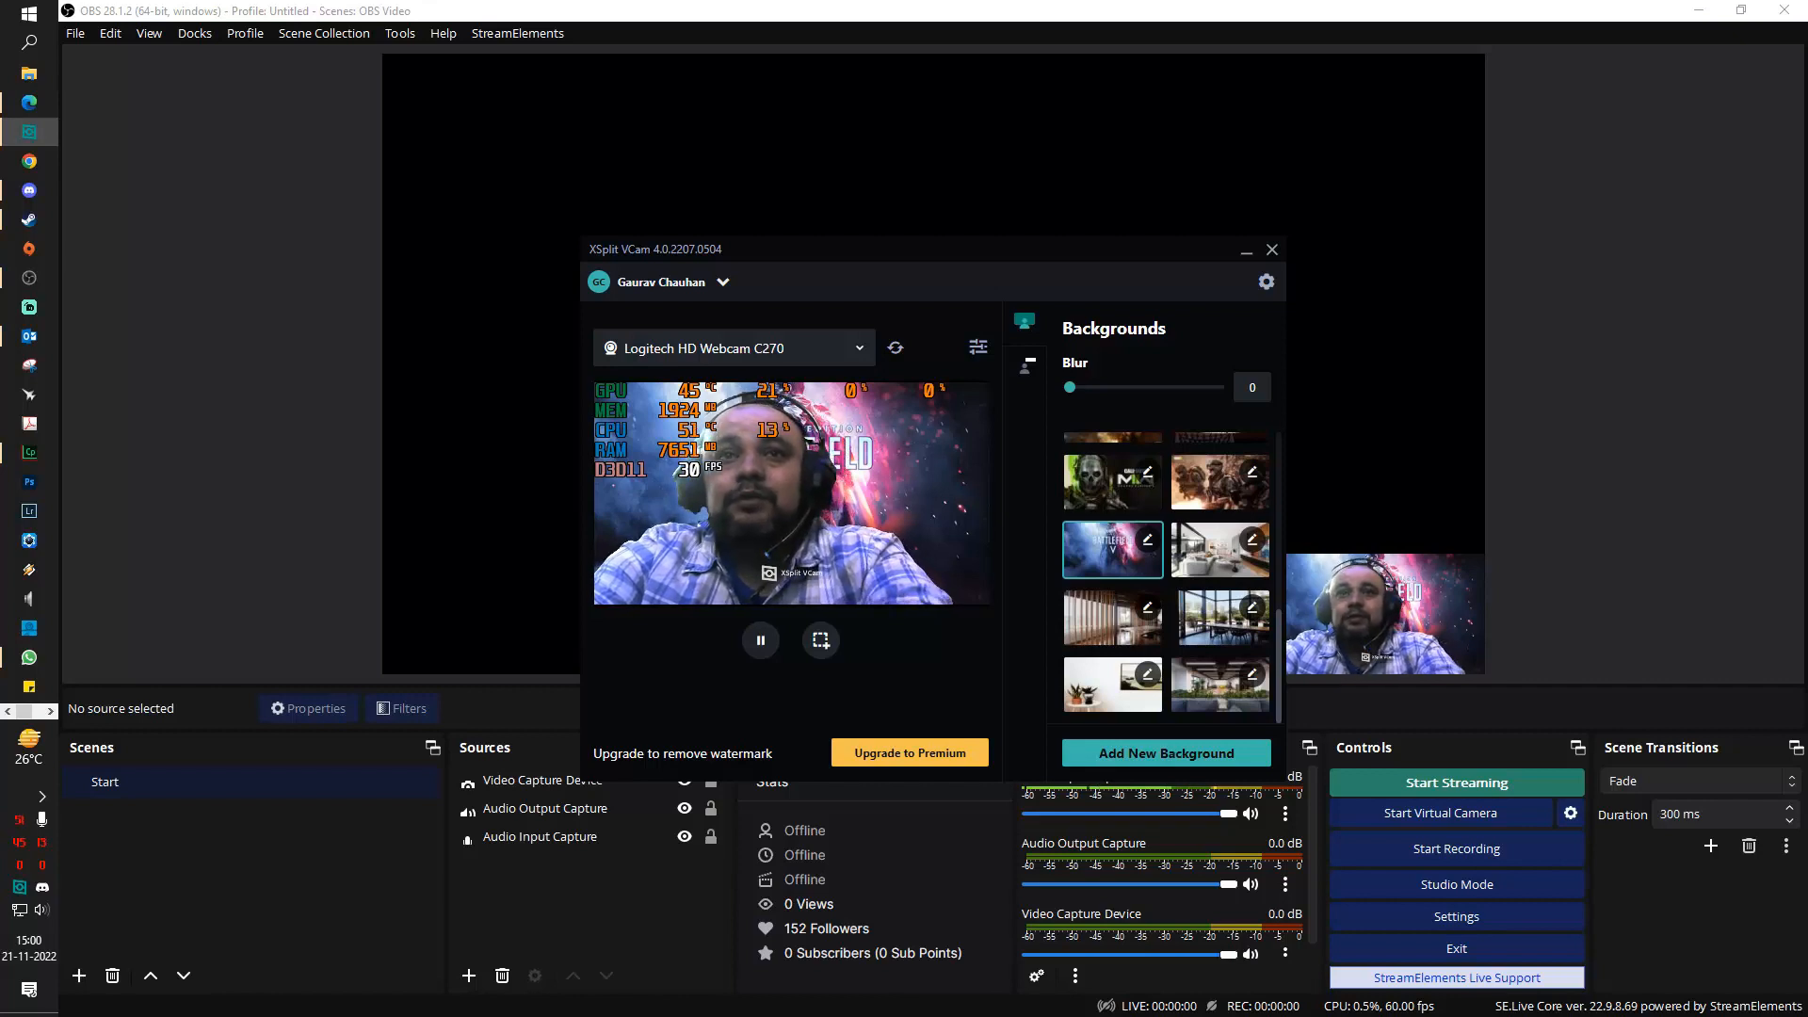
pyautogui.scroll(2, 1167, 574)
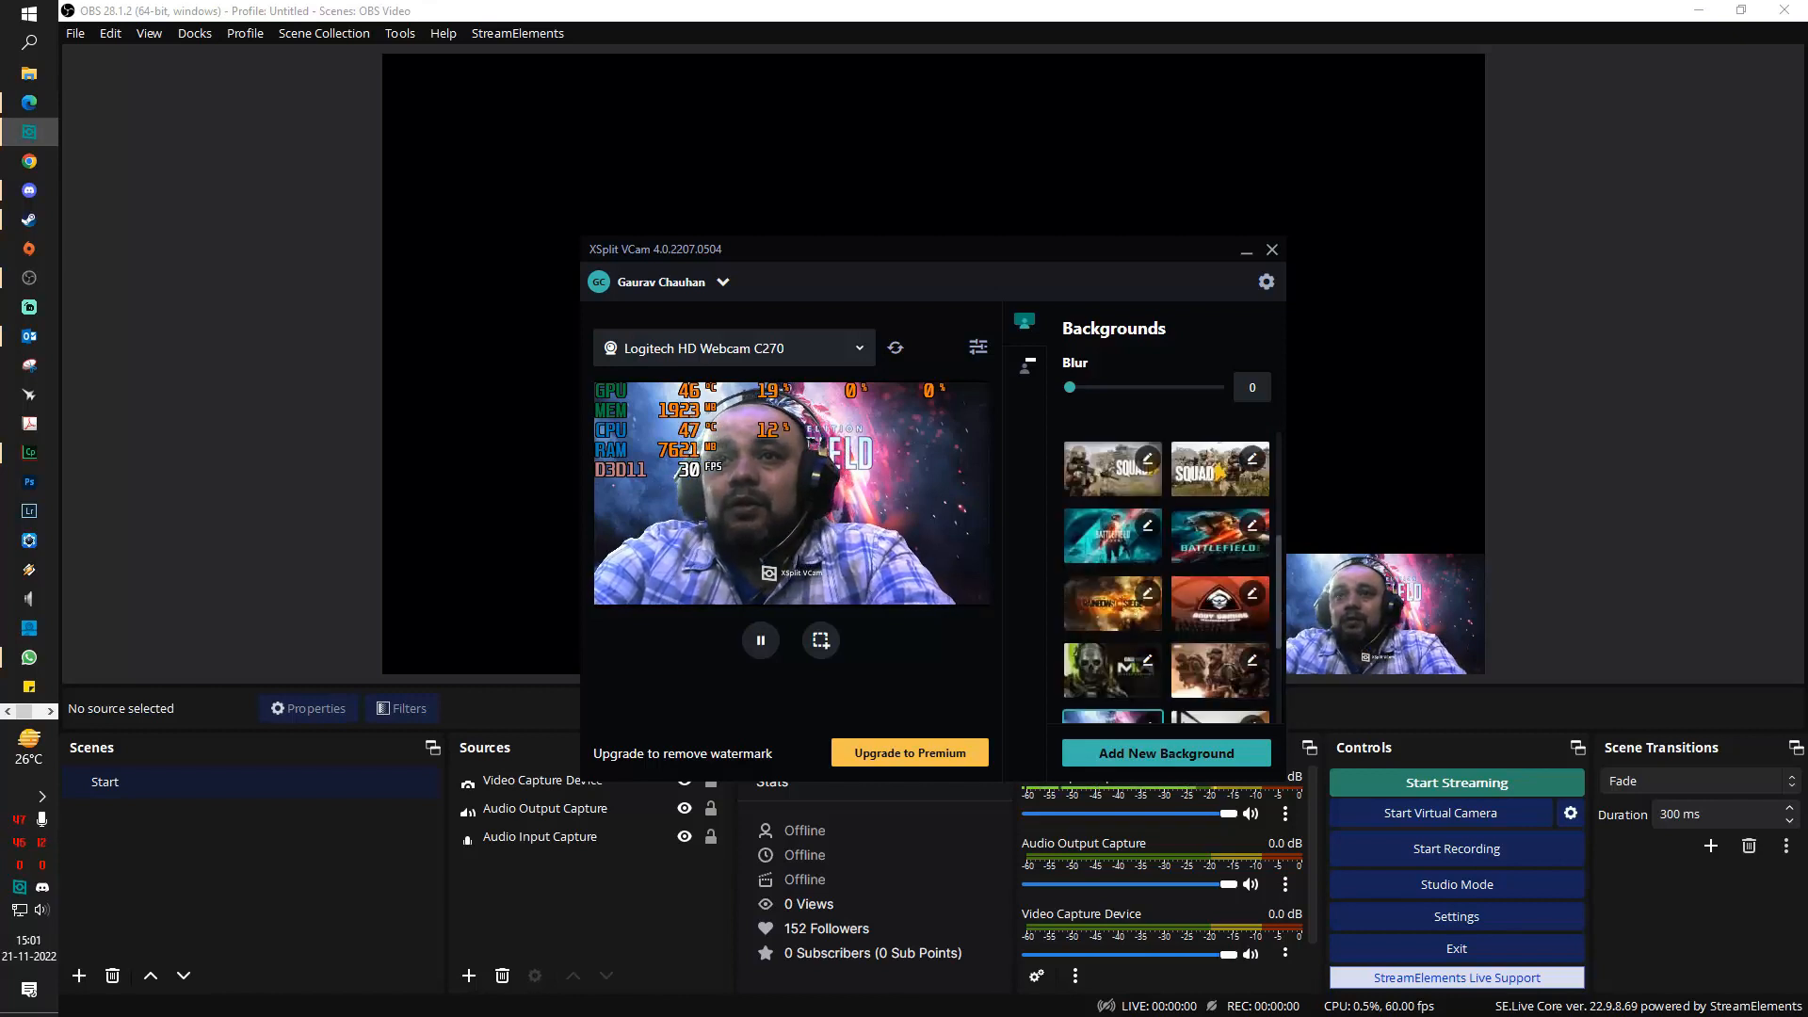
pyautogui.click(1219, 602)
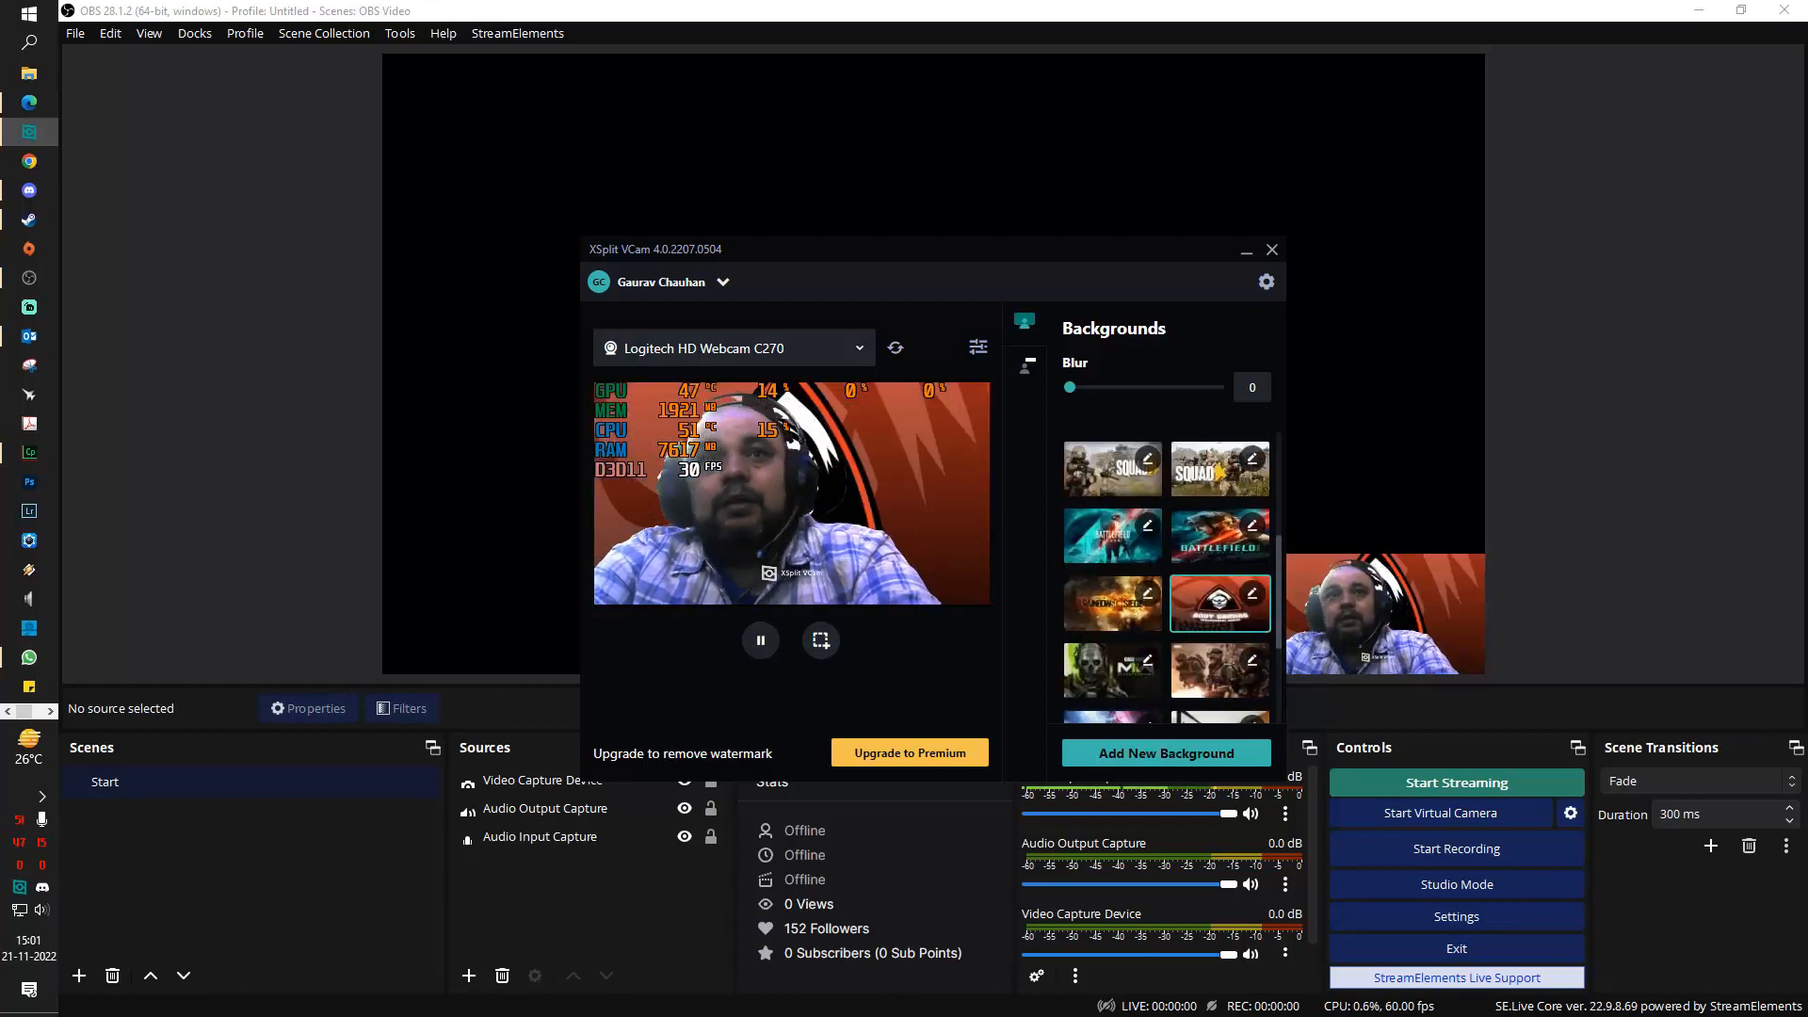
pyautogui.click(1111, 535)
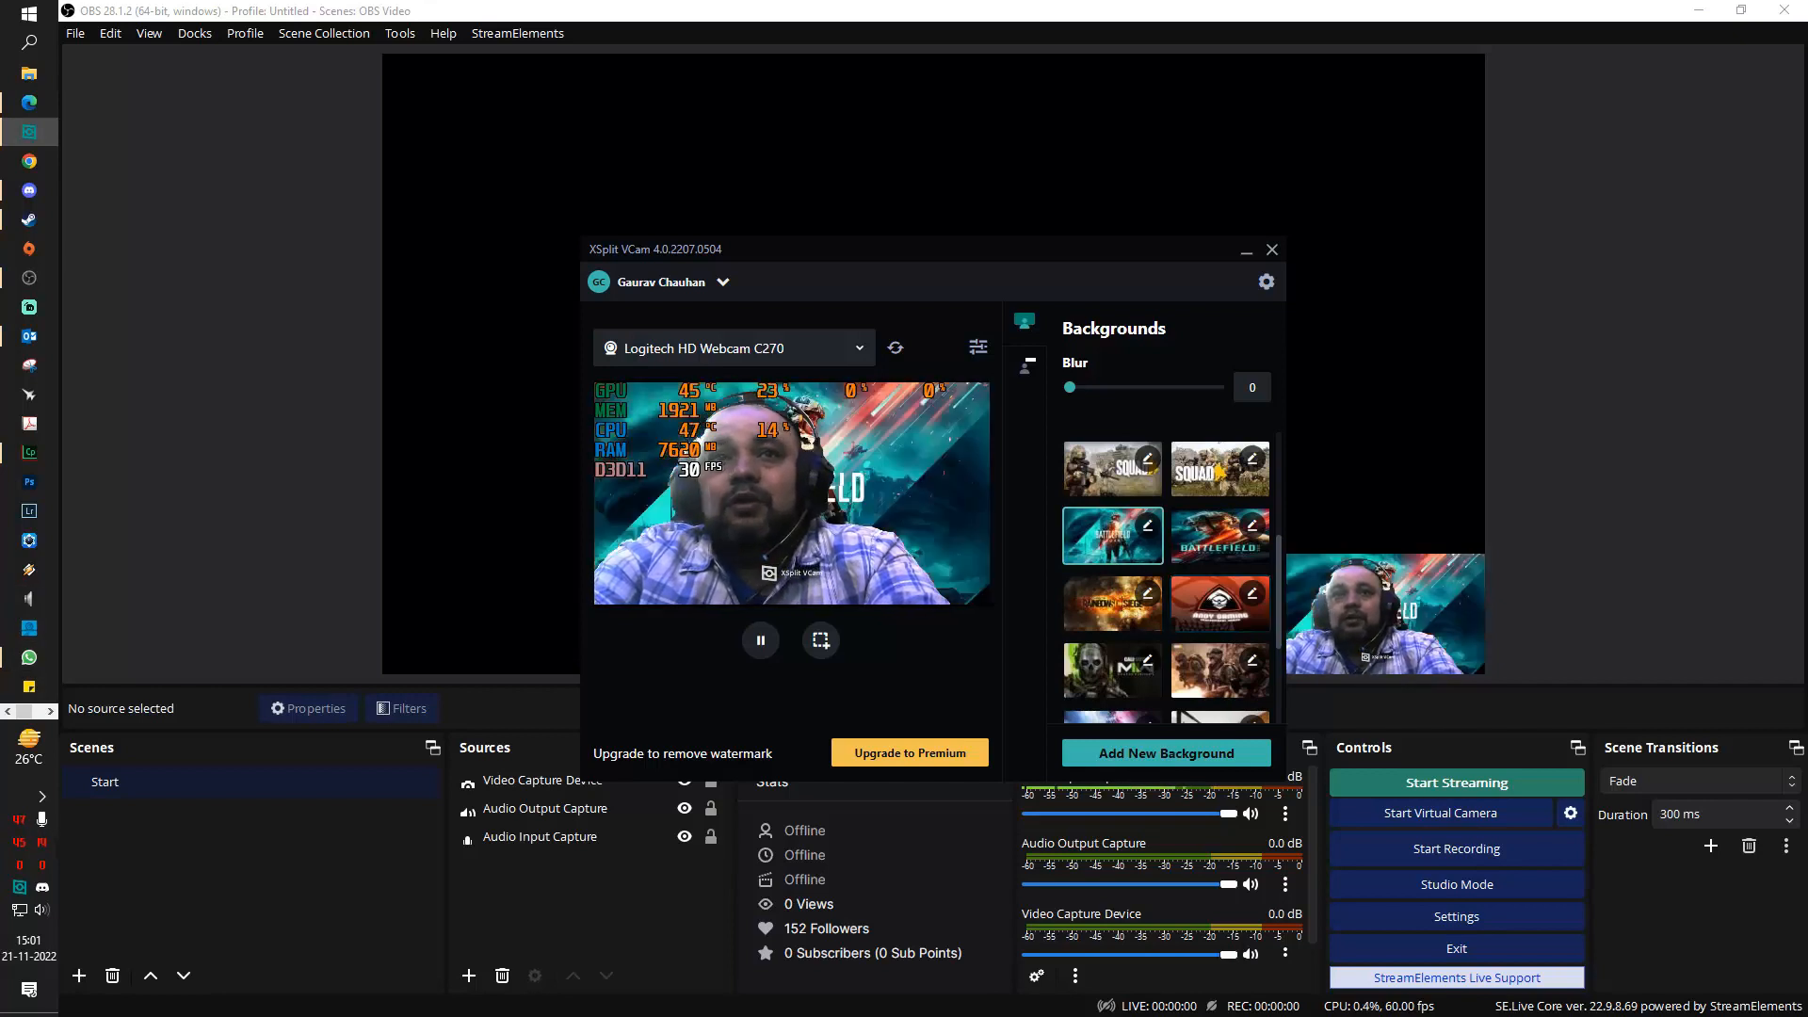
pyautogui.click(1112, 603)
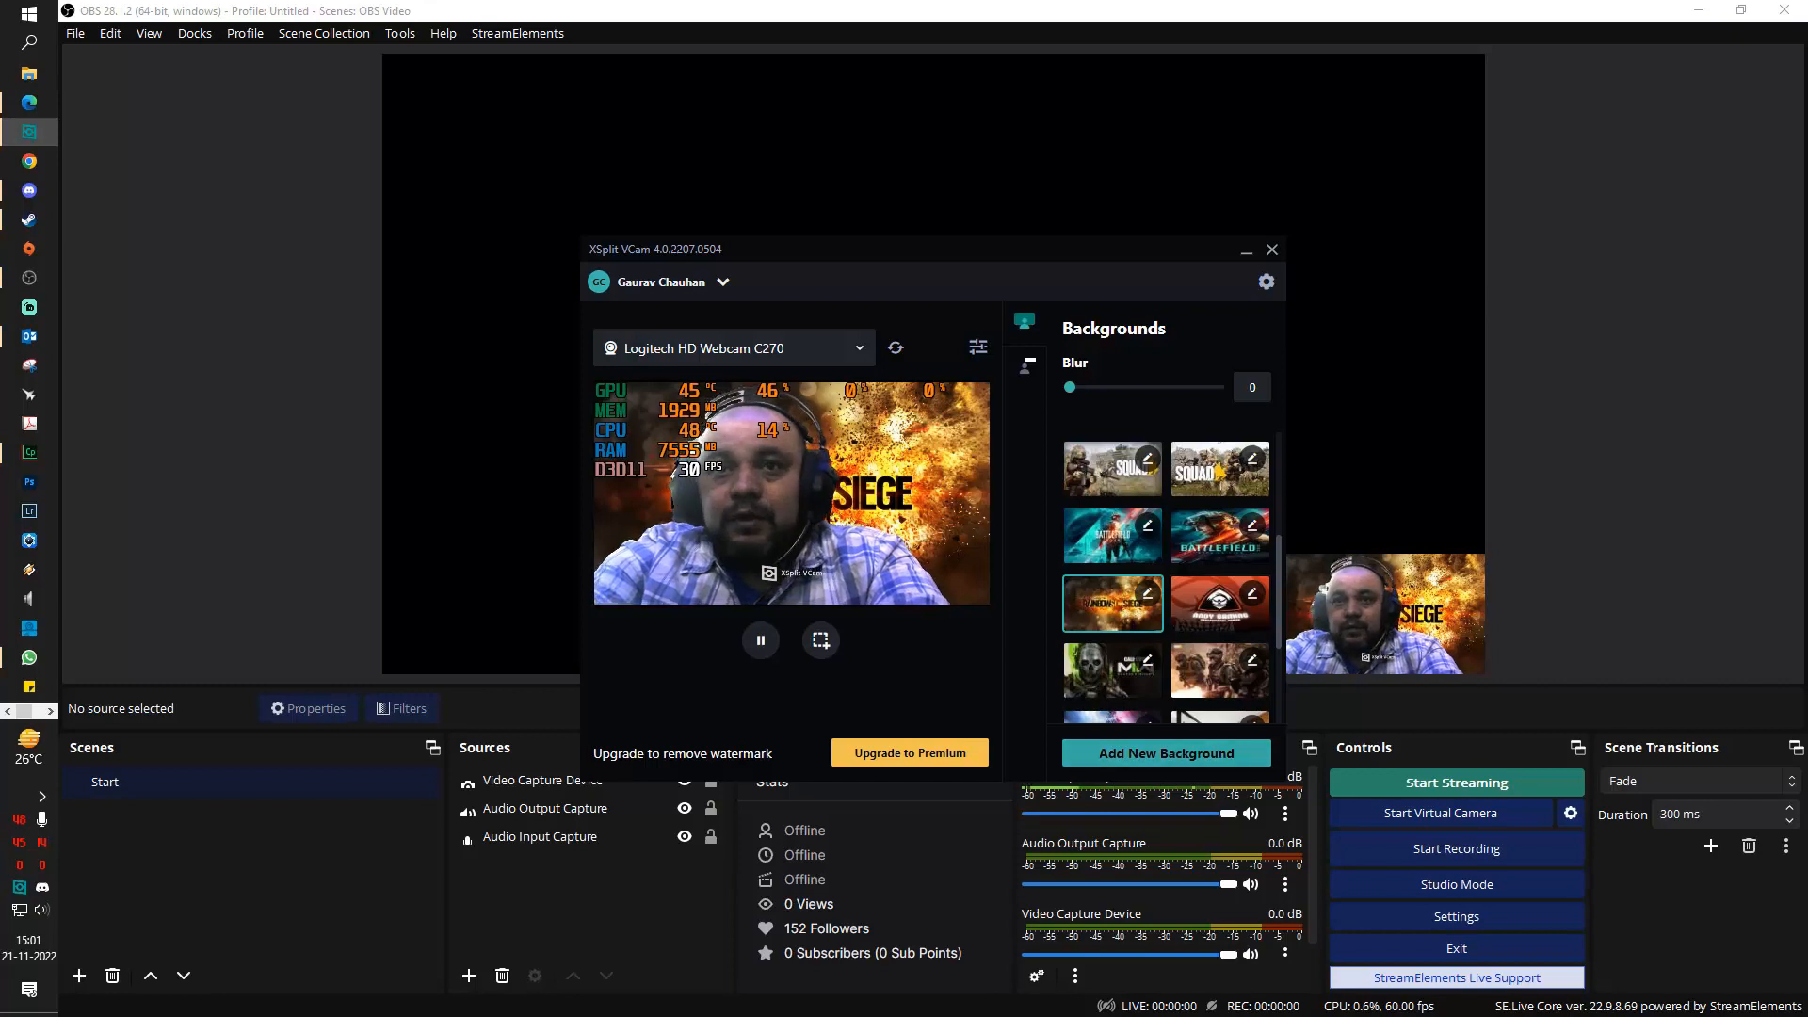
pyautogui.click(1028, 364)
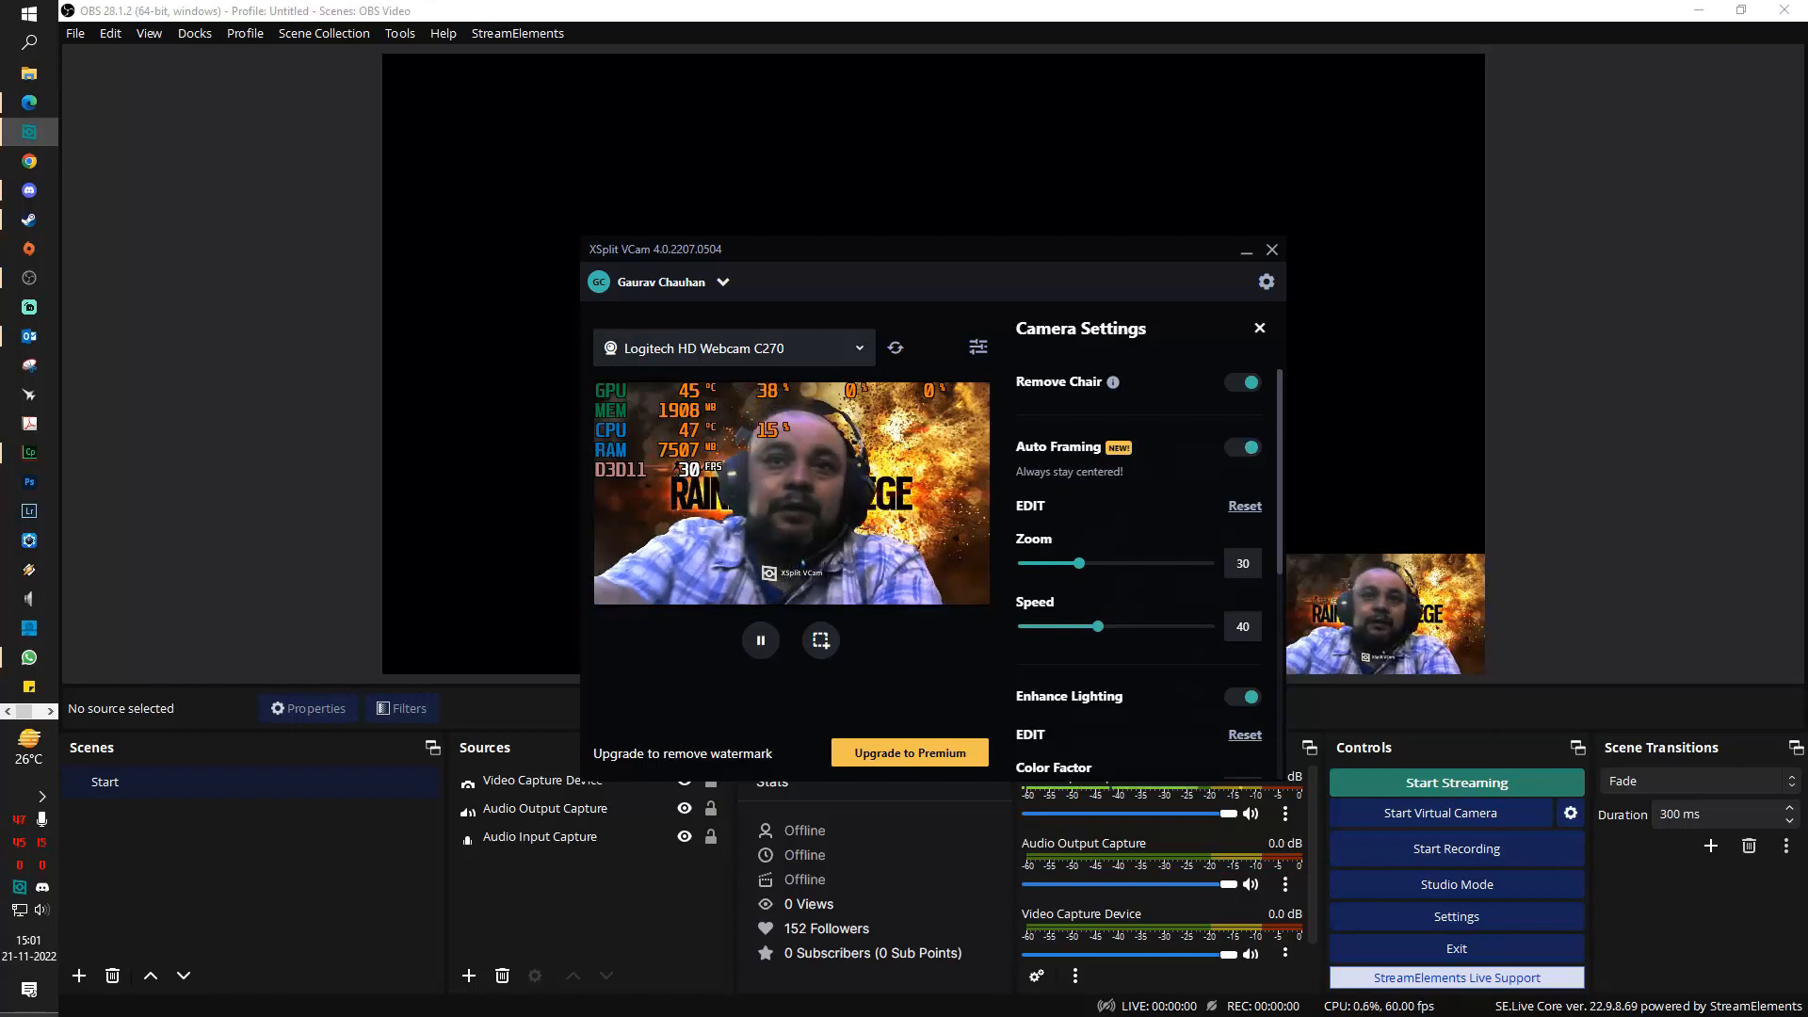
# Step: Toggle Auto Framing off and back on, then open the Logitech C270 webcam properties
pyautogui.click(1242, 446)
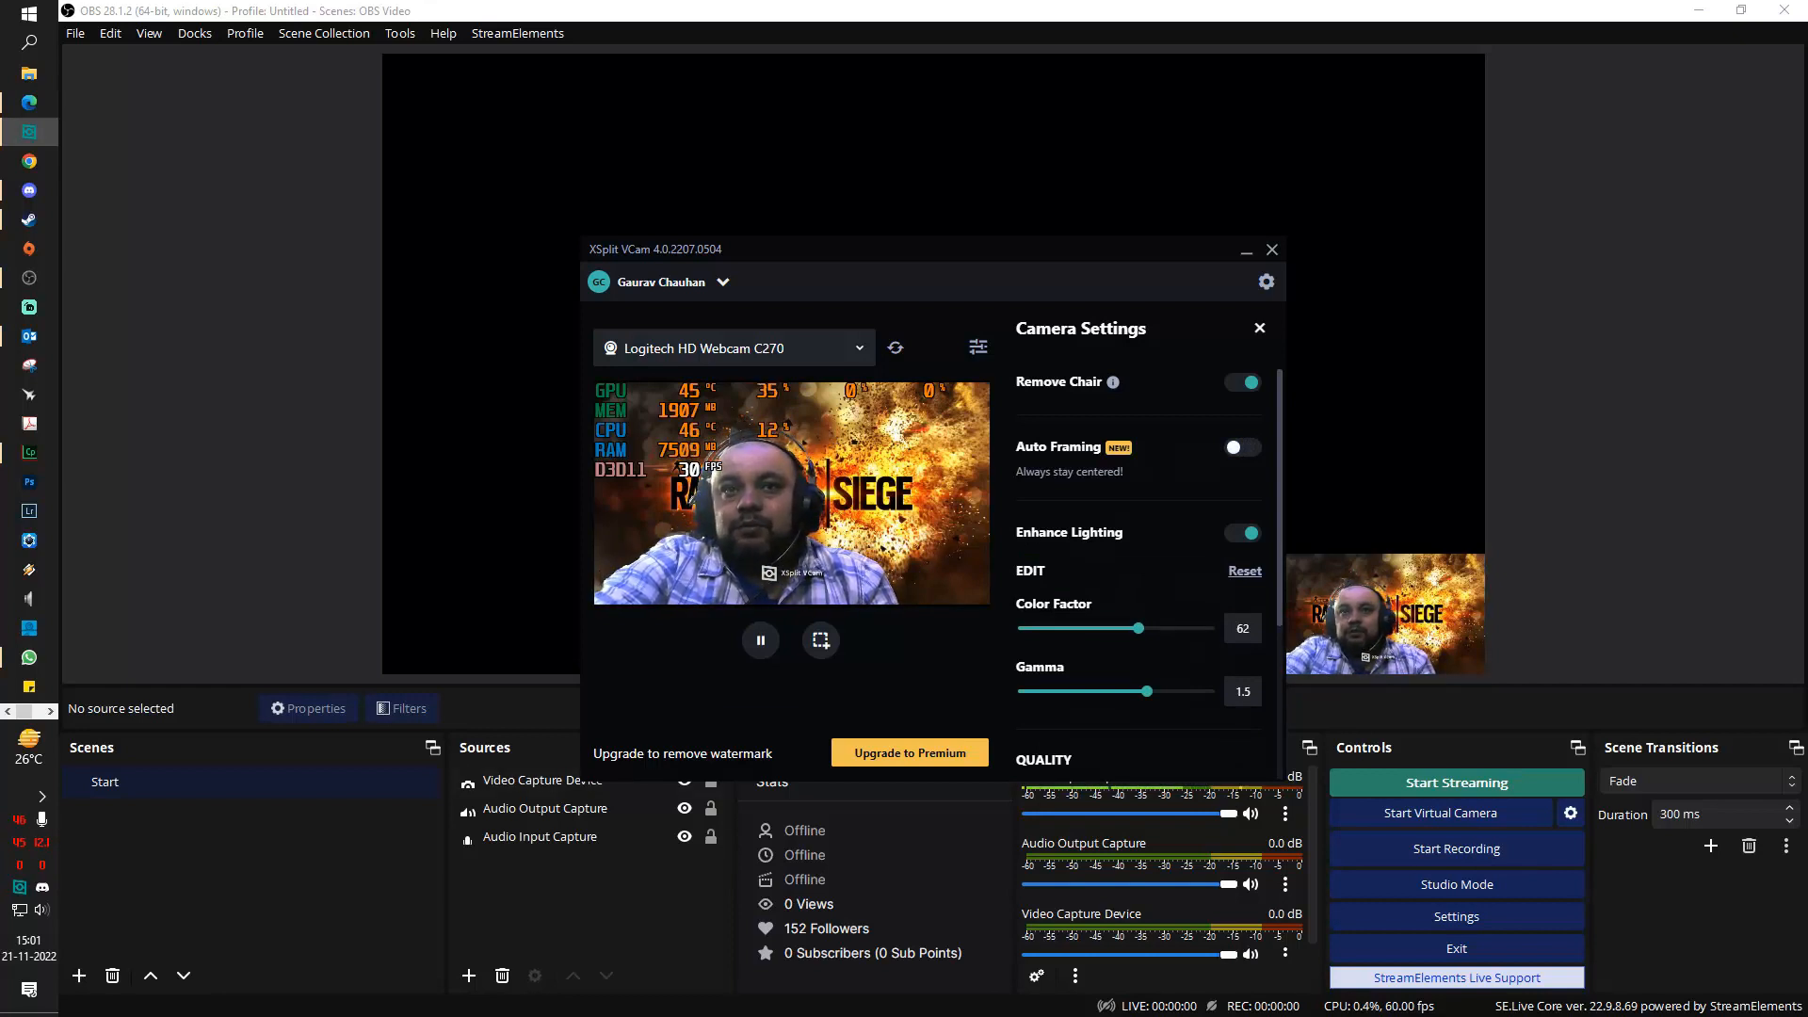
pyautogui.click(1242, 447)
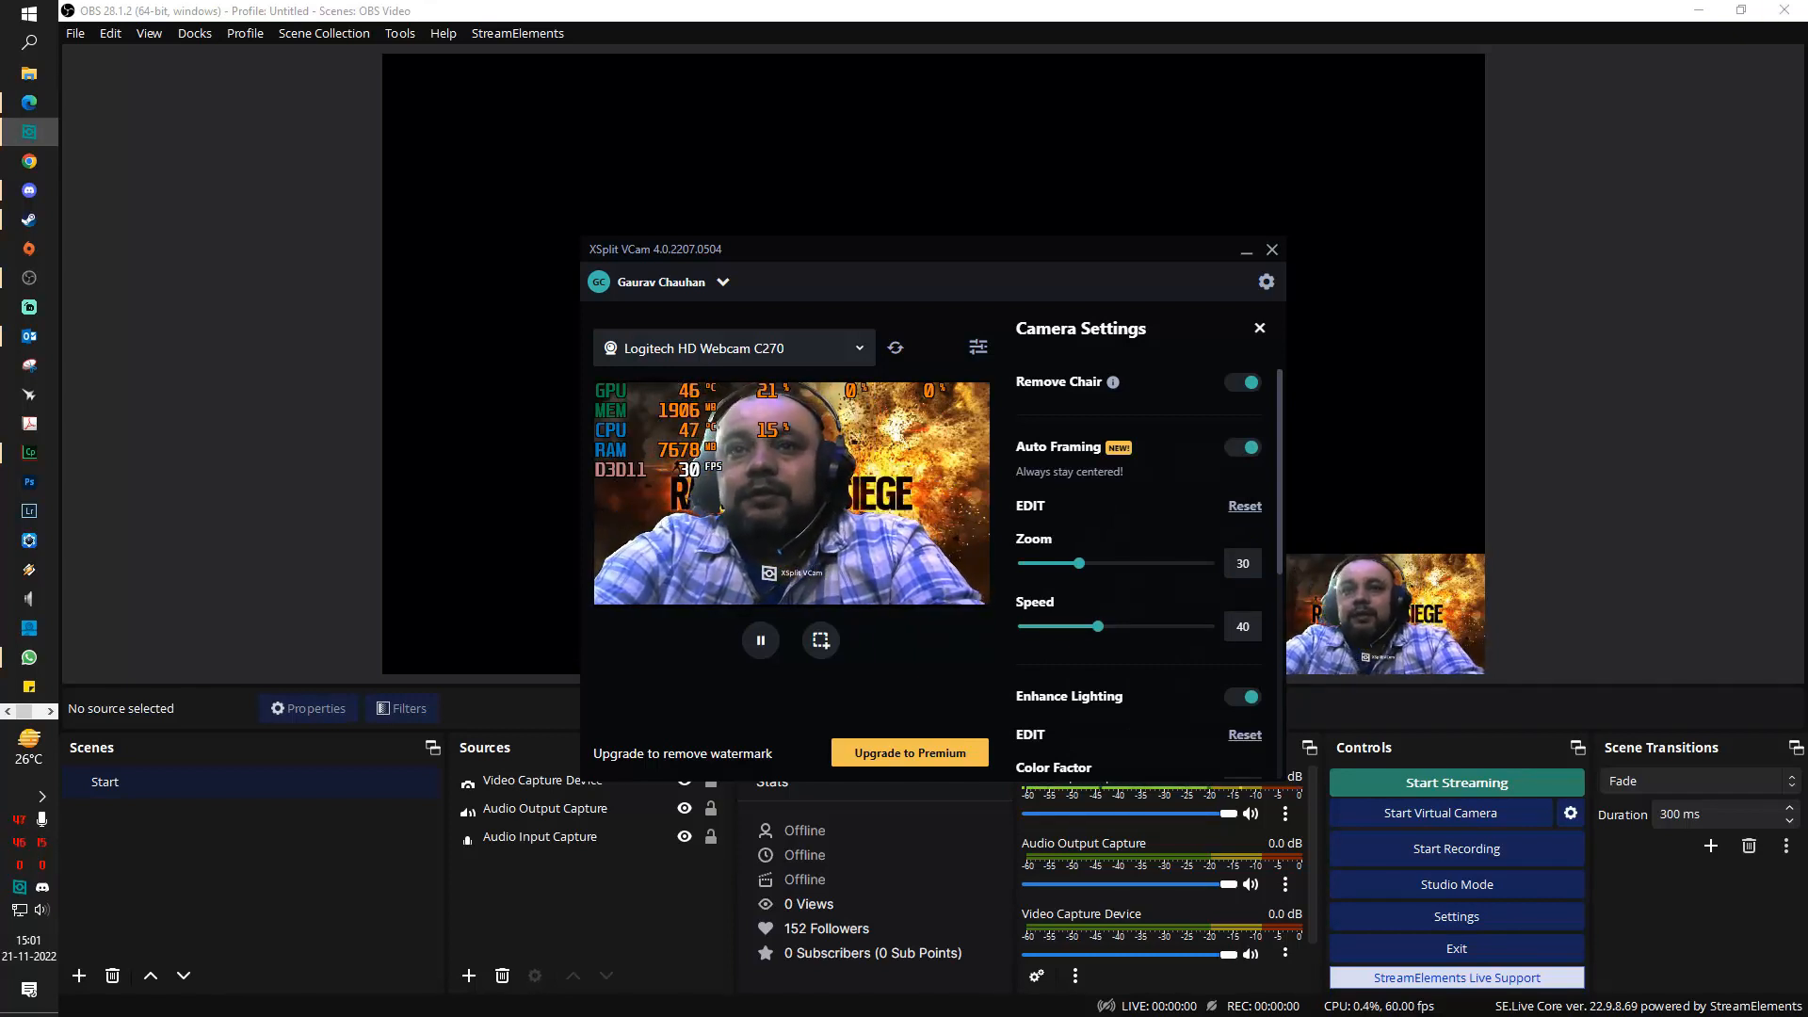
pyautogui.scroll(-2, 1139, 565)
pyautogui.scroll(-2, 1140, 565)
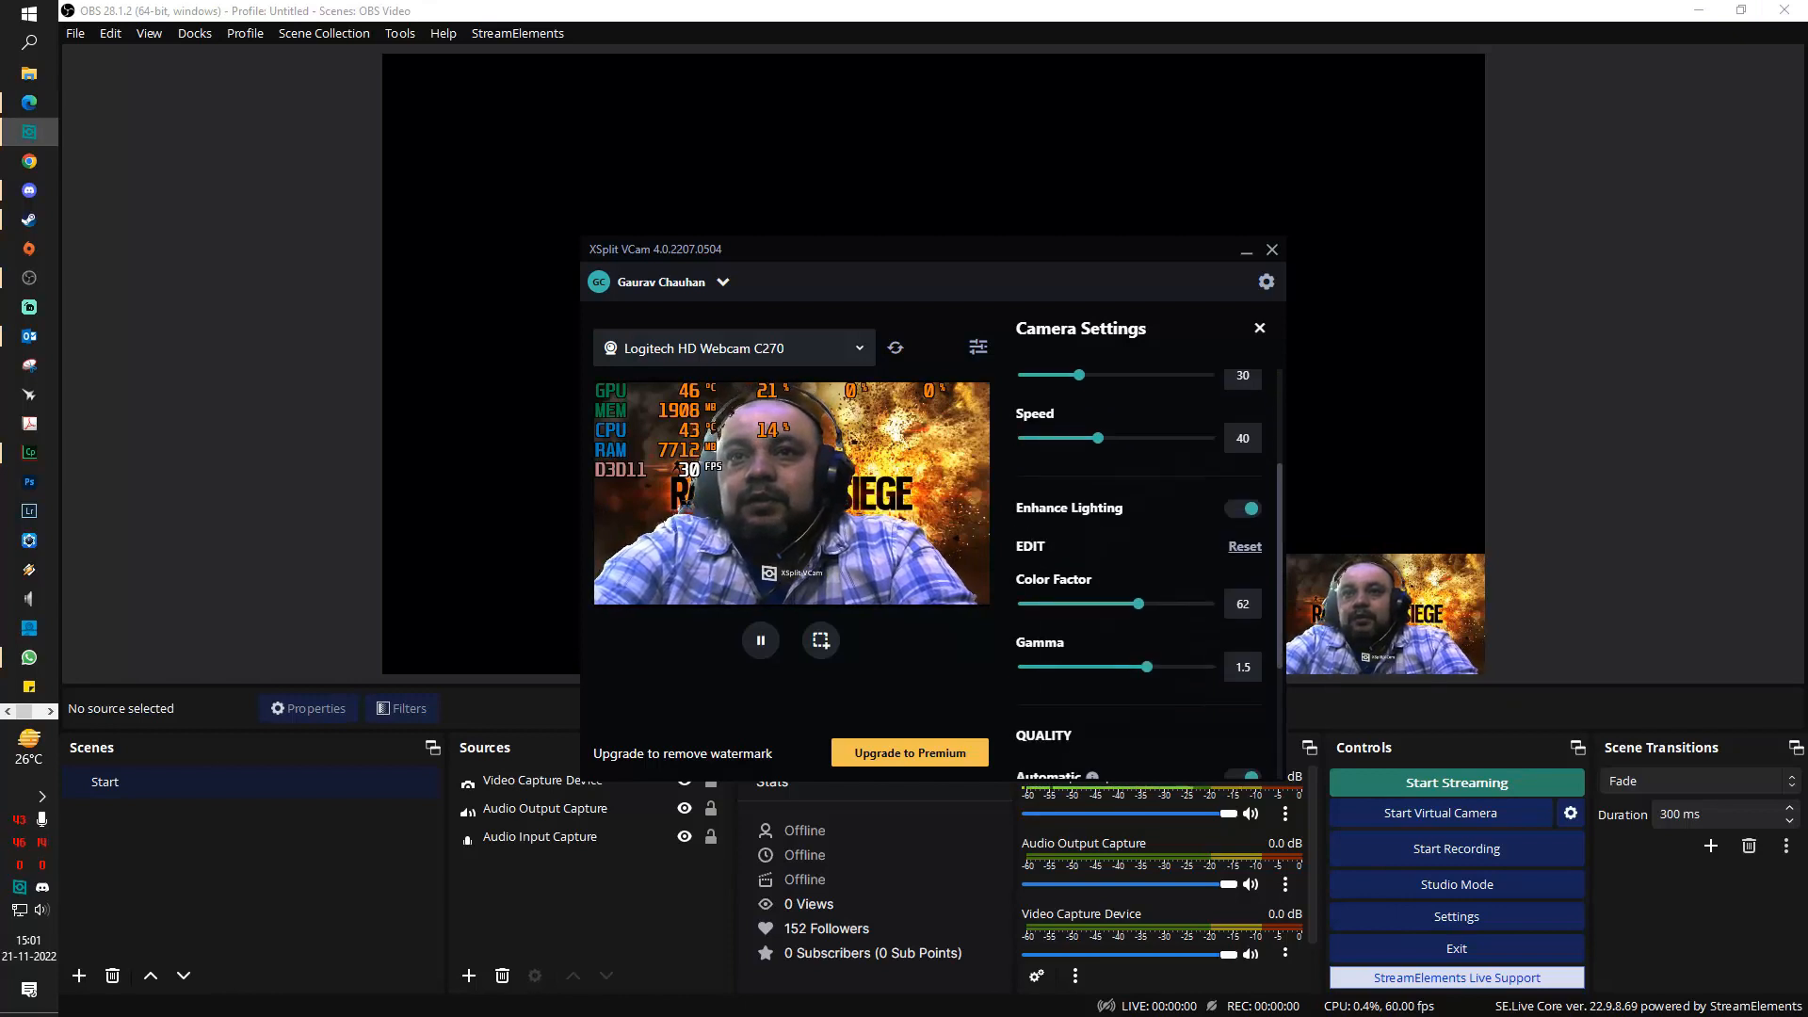
pyautogui.scroll(-2, 1139, 565)
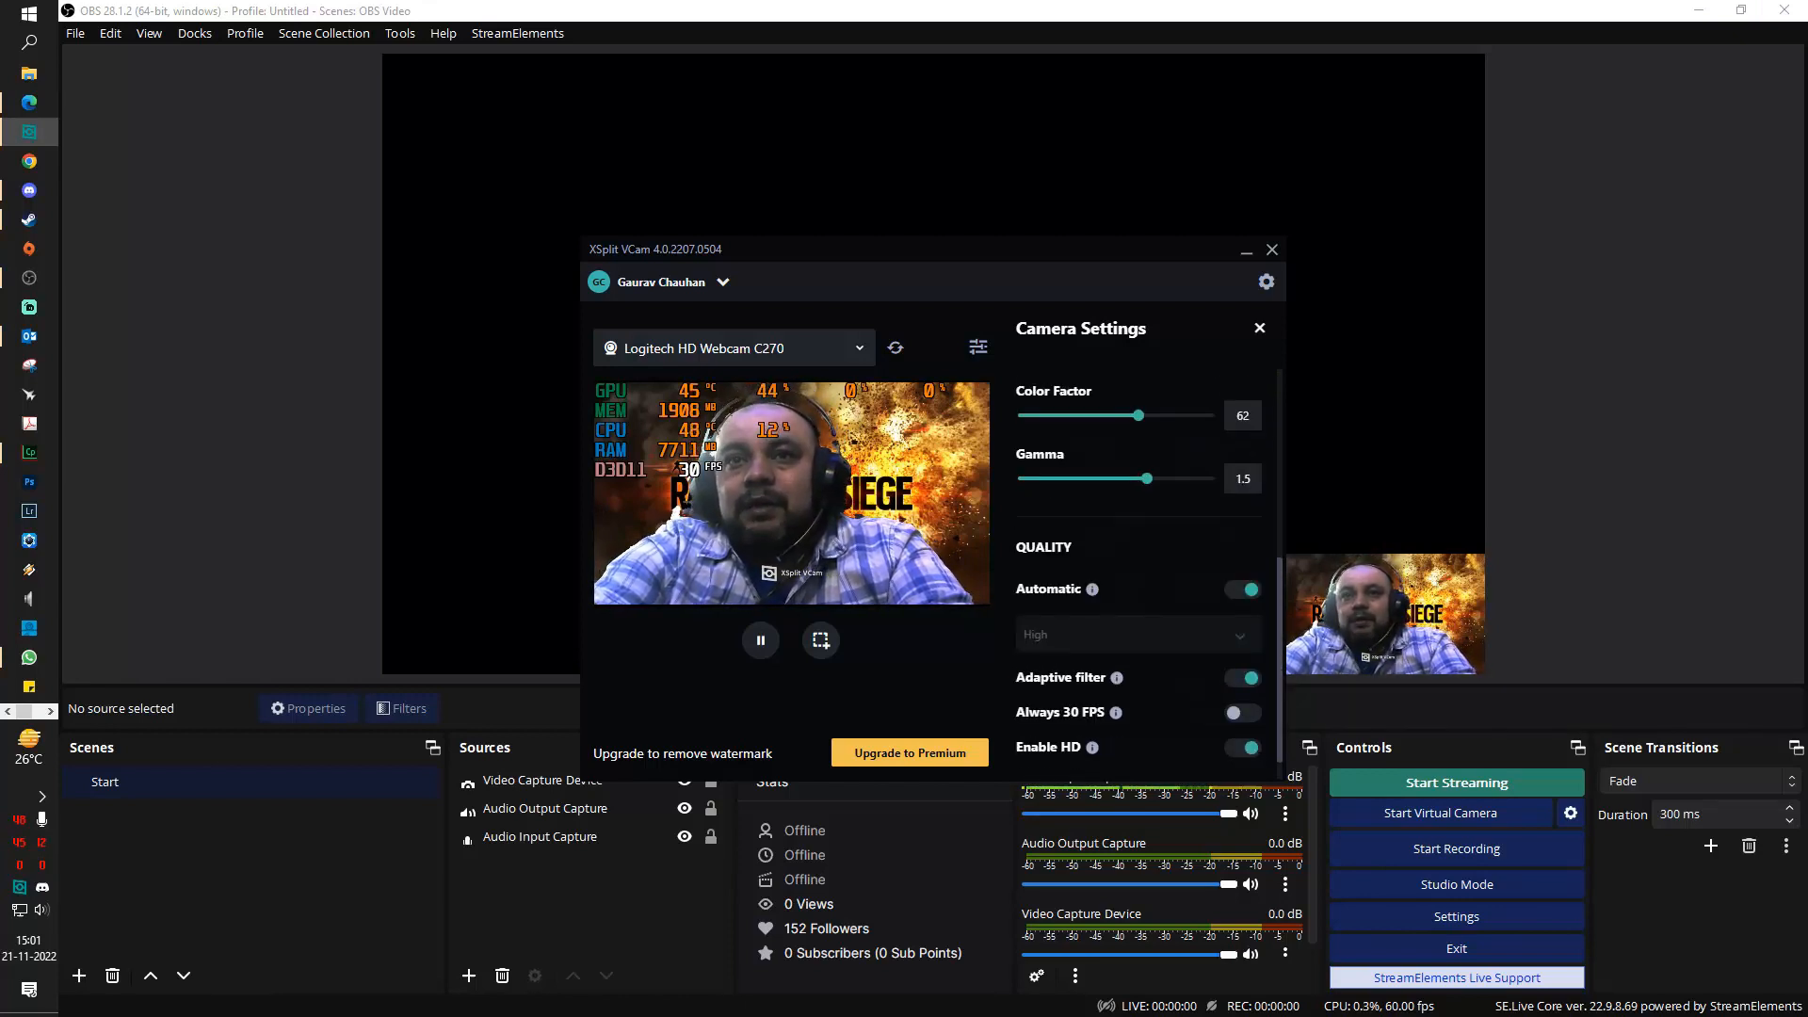
pyautogui.scroll(-2, 1140, 565)
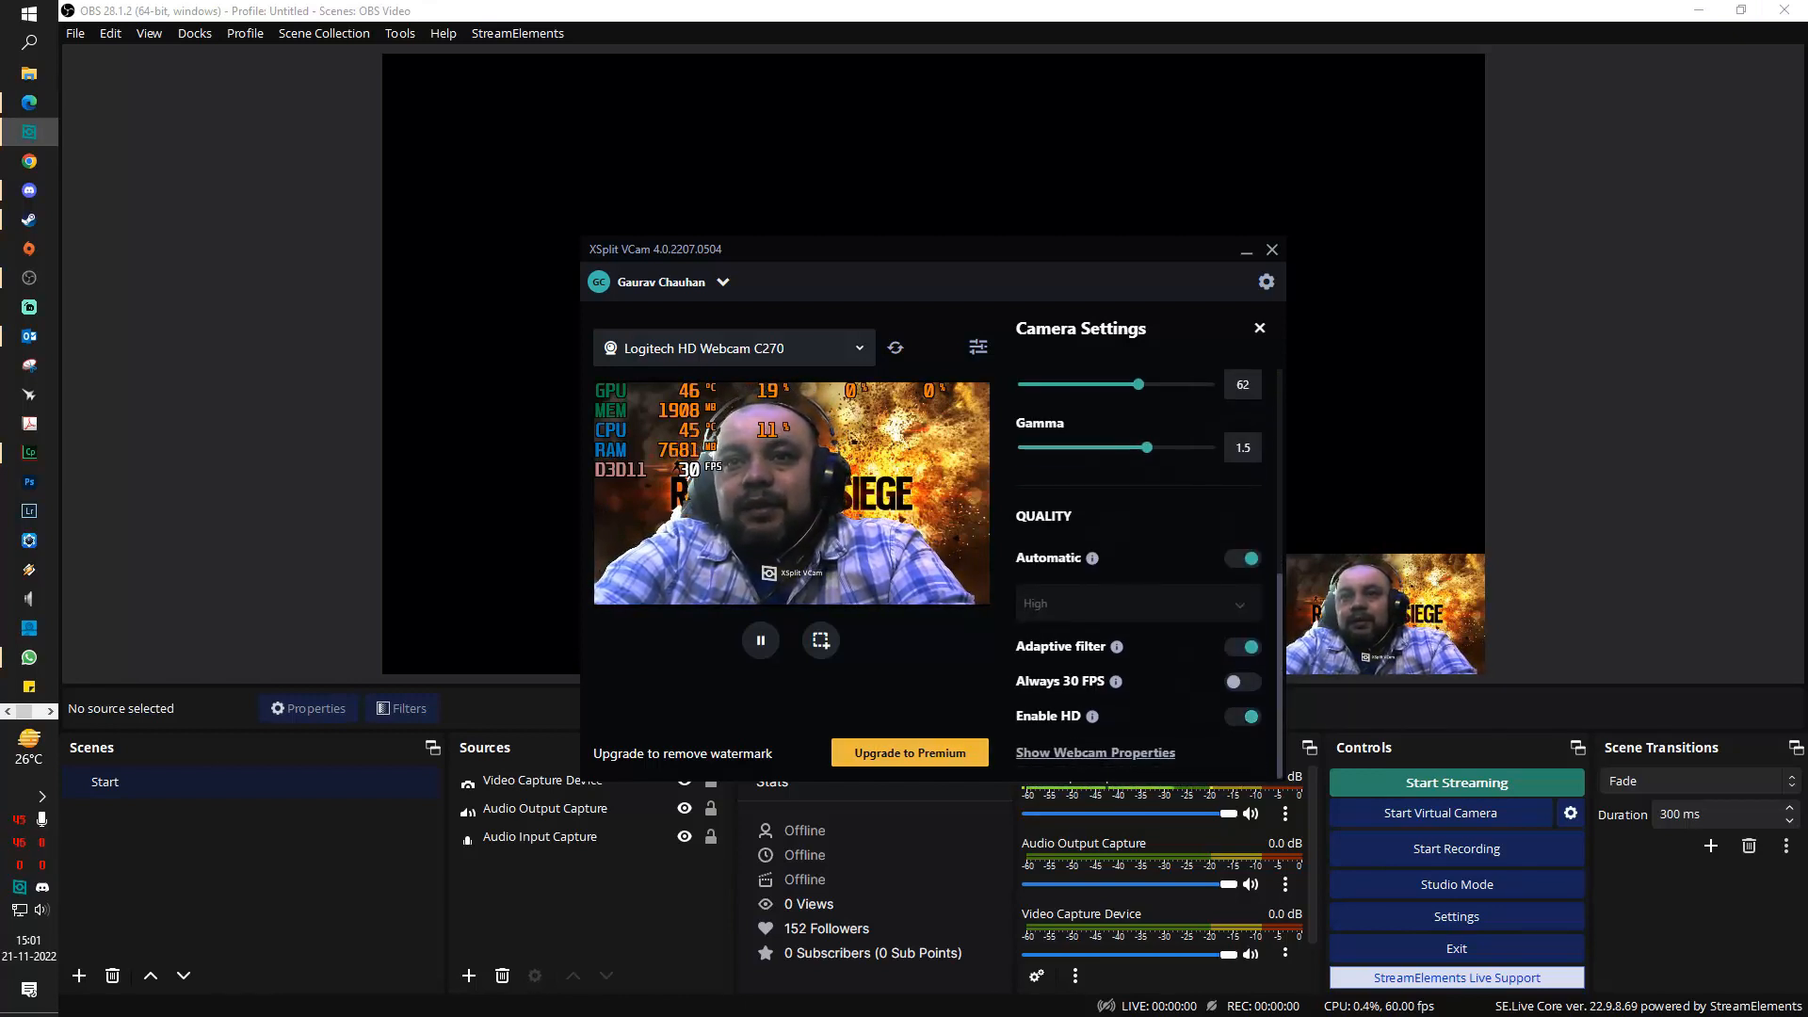
pyautogui.click(1094, 753)
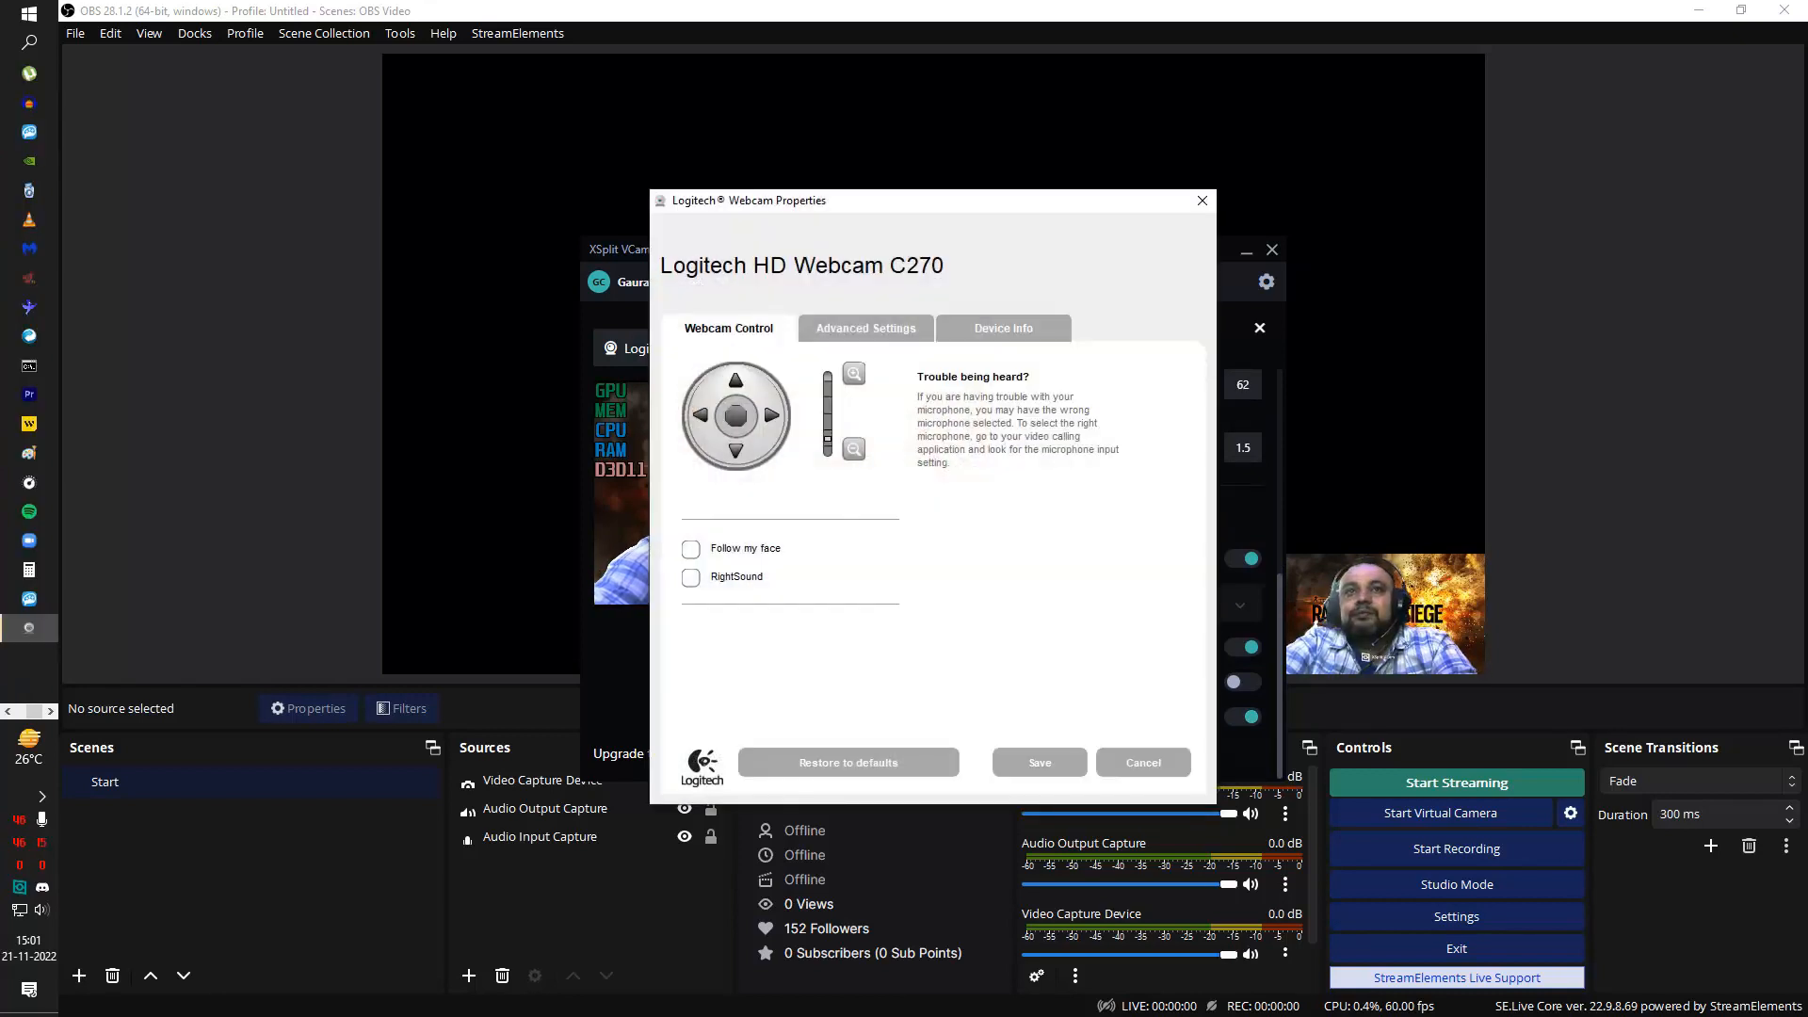
# Step: Check the webcam's Advanced Settings tab, then close its properties window and XSplit VCam
pyautogui.click(865, 328)
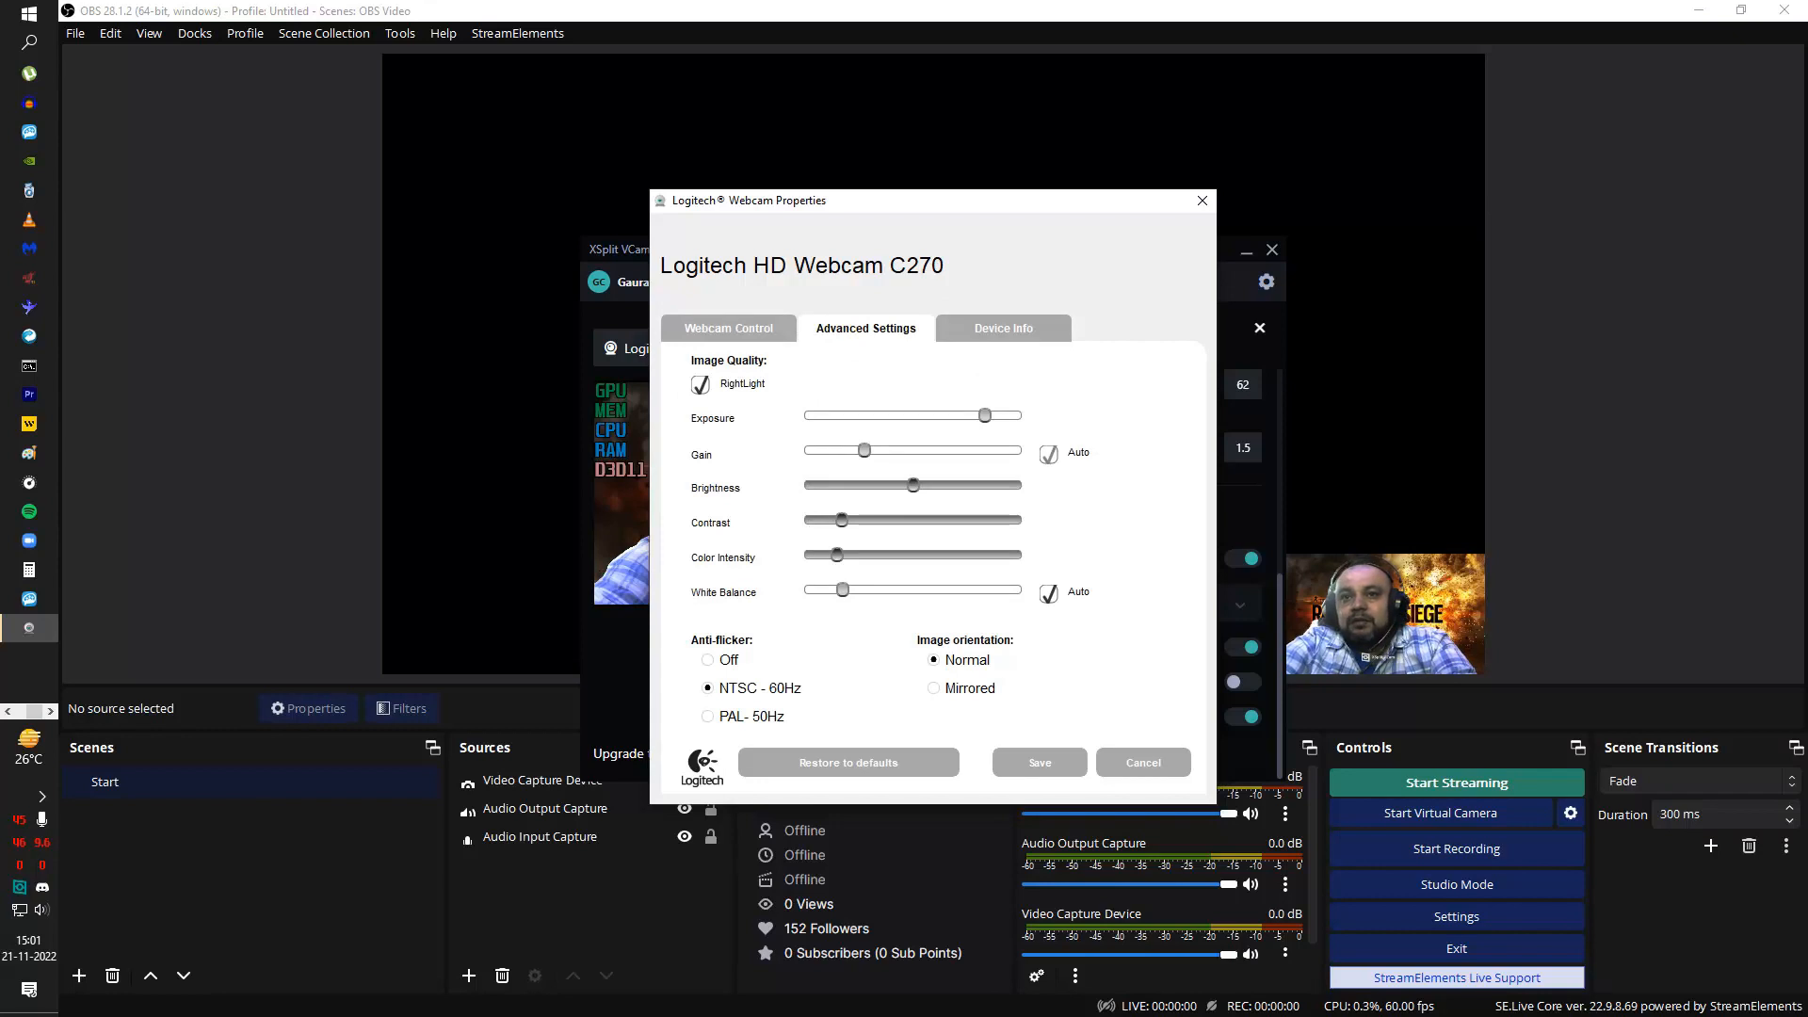
pyautogui.press('Escape')
pyautogui.moveTo(1115, 680)
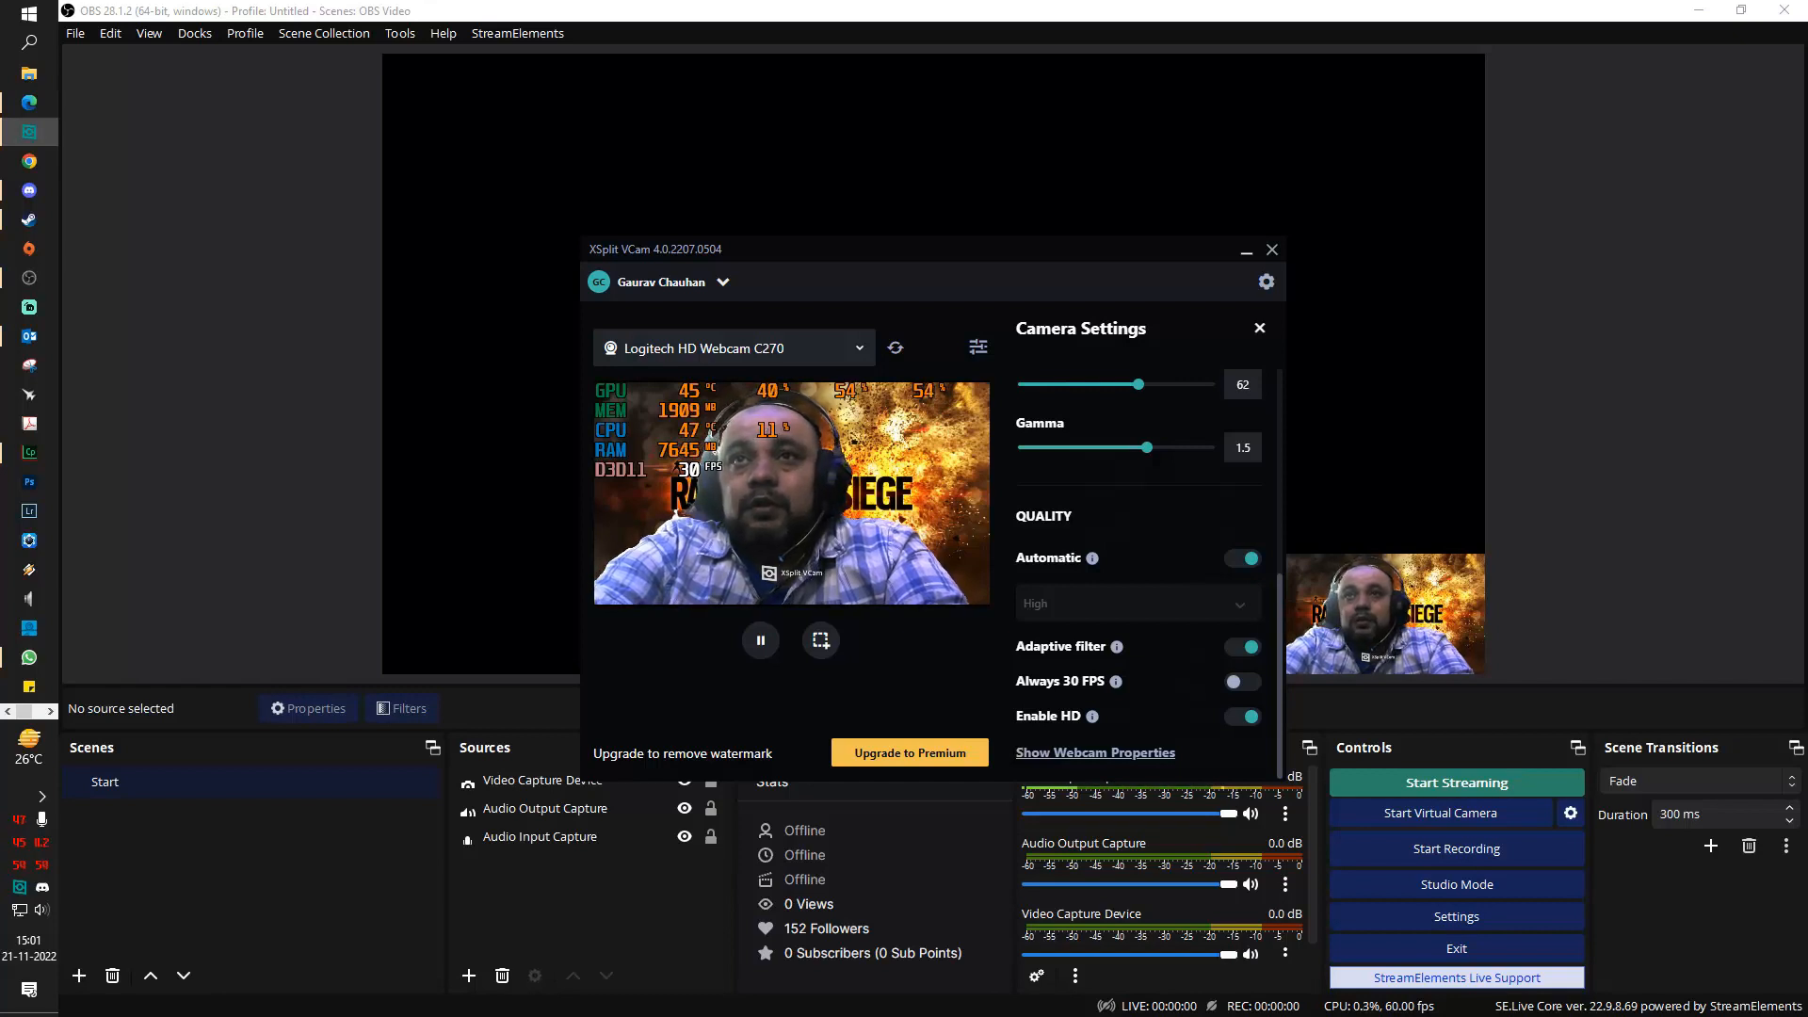
pyautogui.hotkey('alt', 'F4')
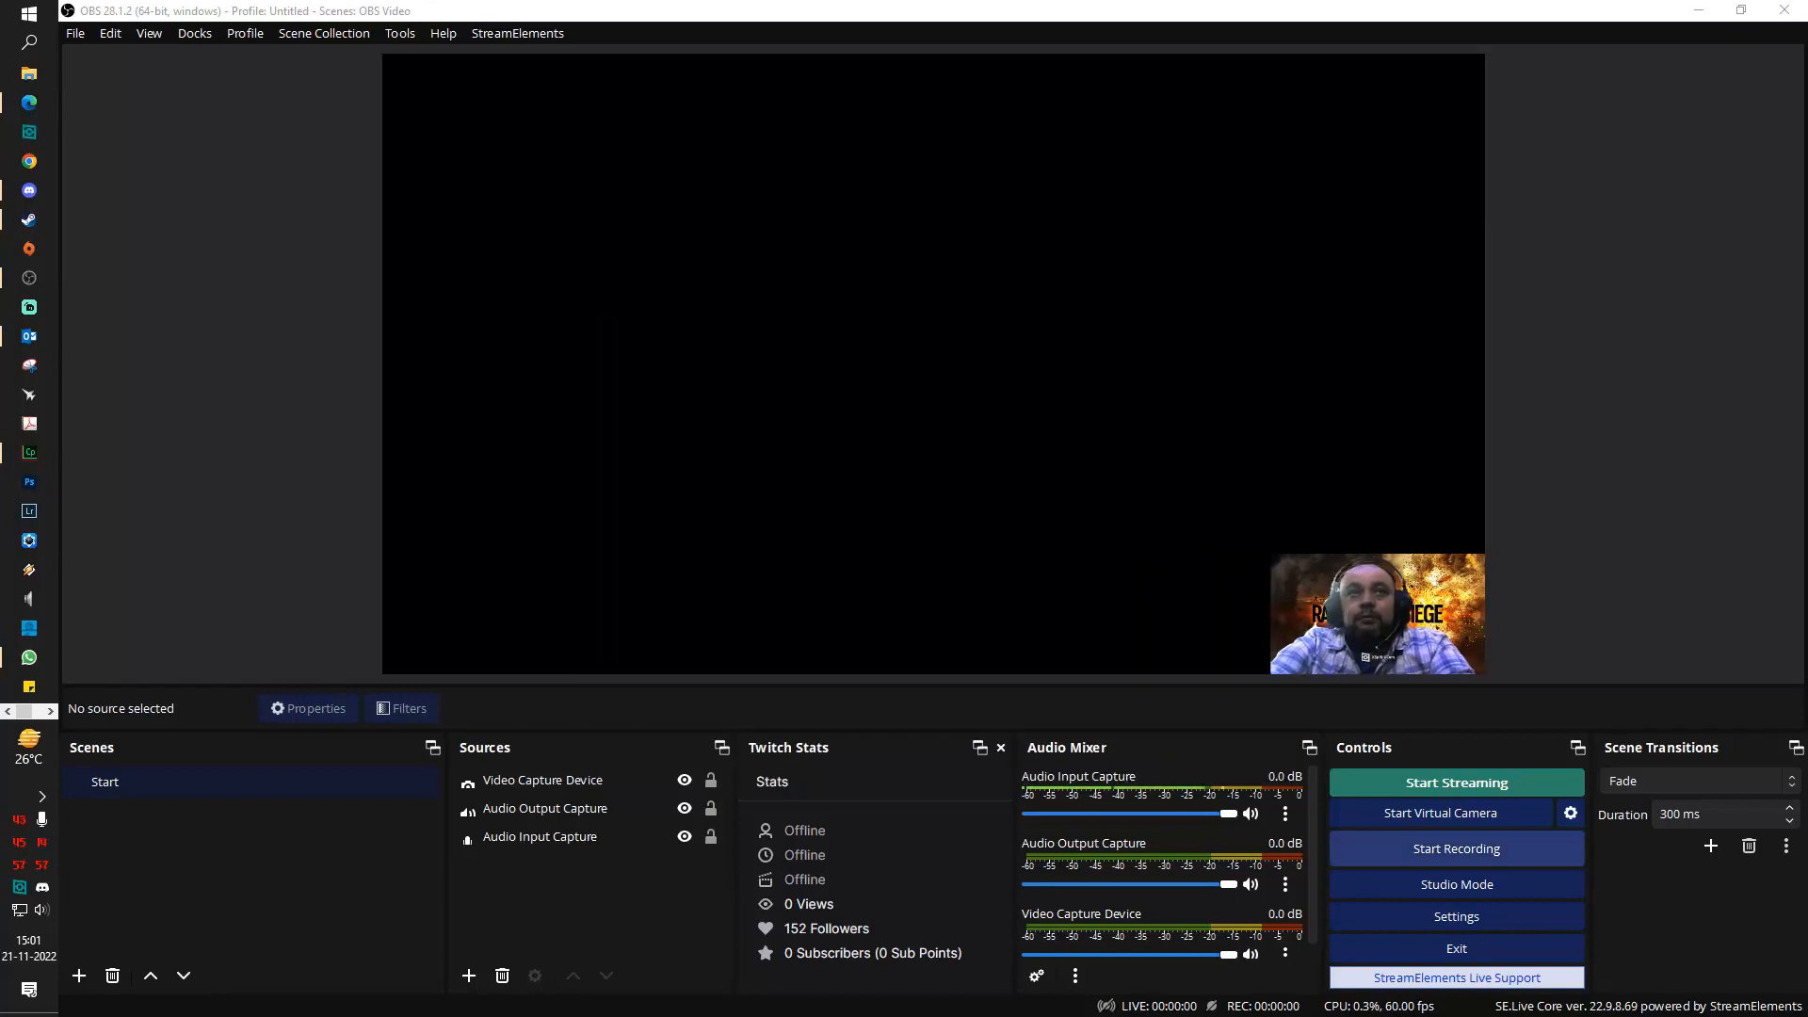
# Step: Move the Video Capture Device source to the bottom of the Sources list
pyautogui.click(542, 780)
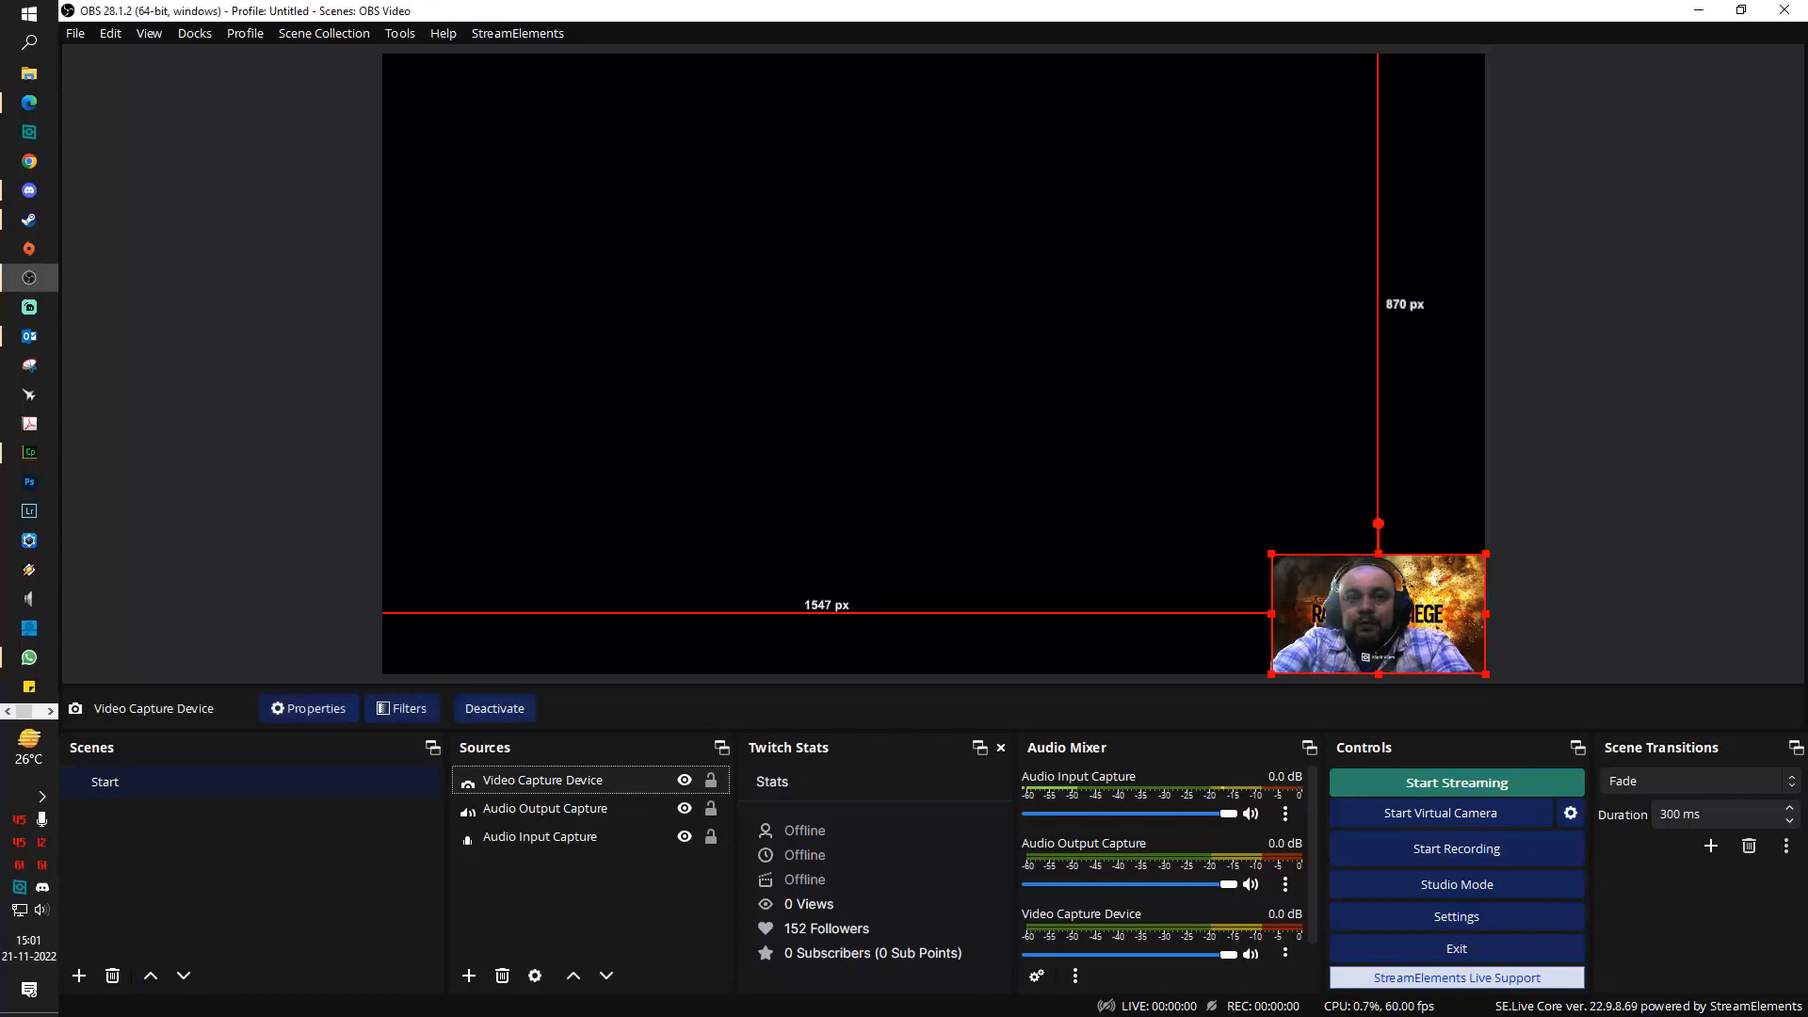
pyautogui.hotkey('ctrl', 'End')
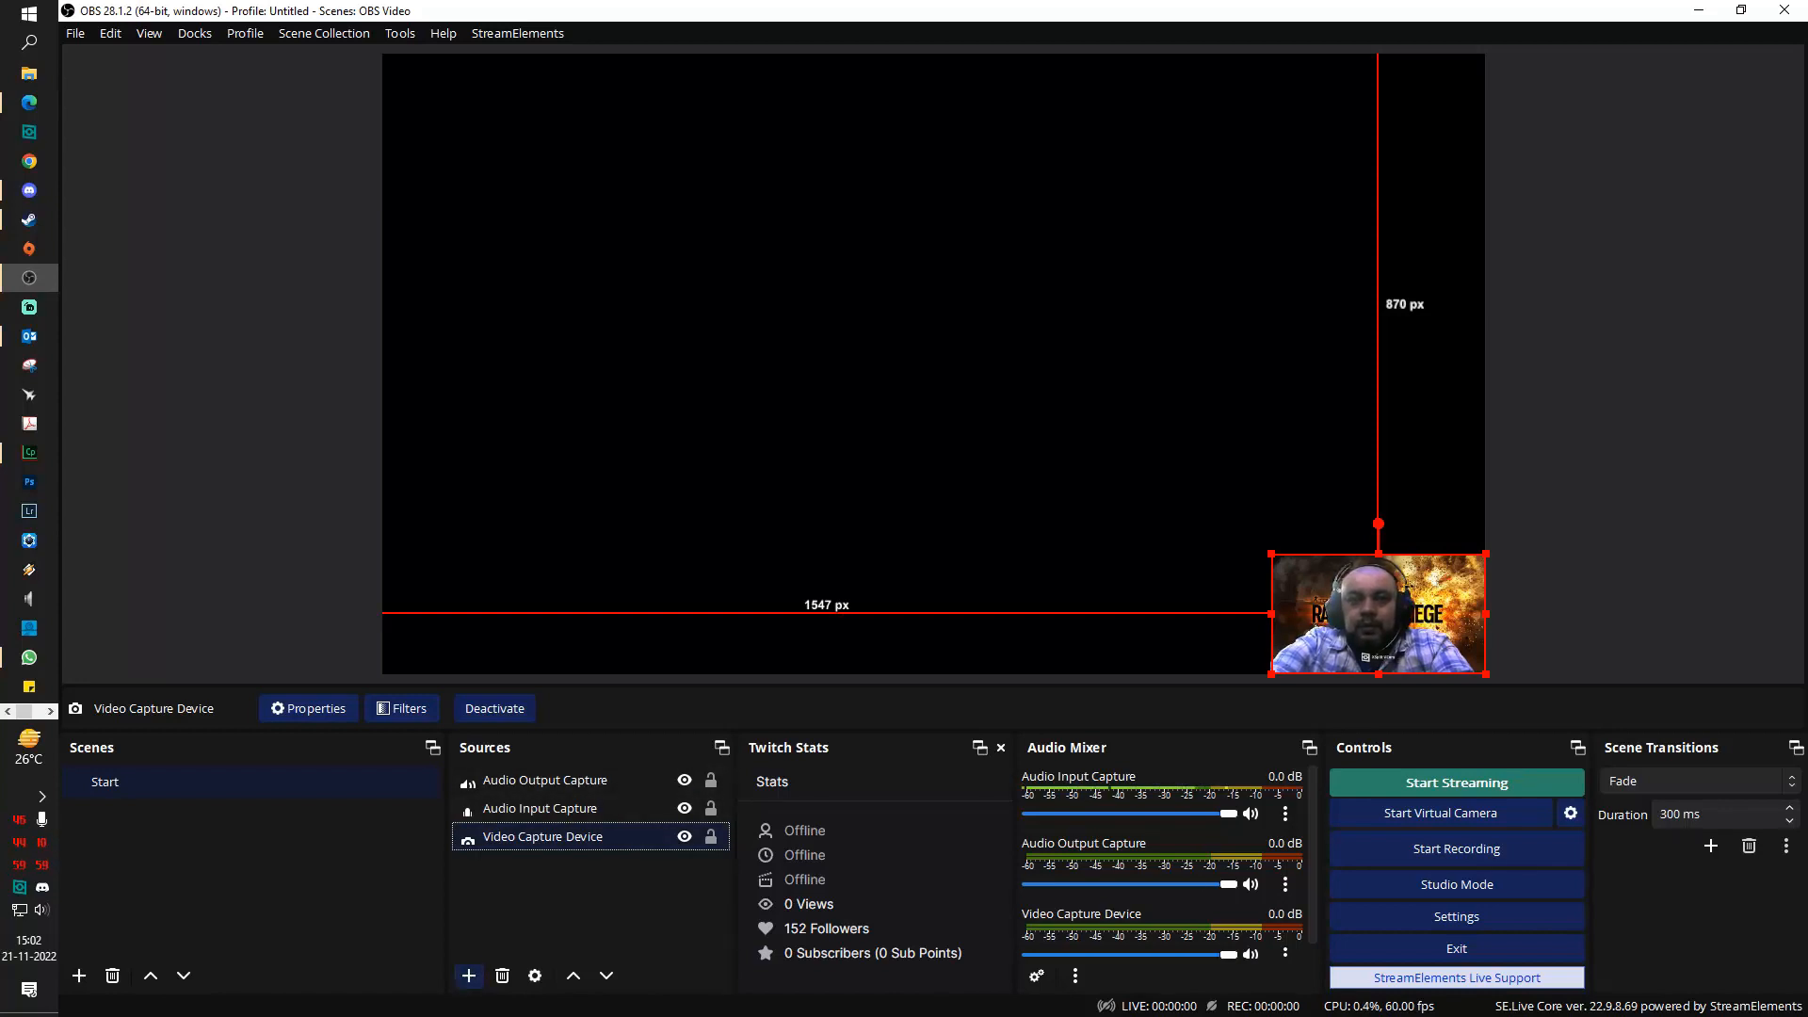
pyautogui.click(468, 974)
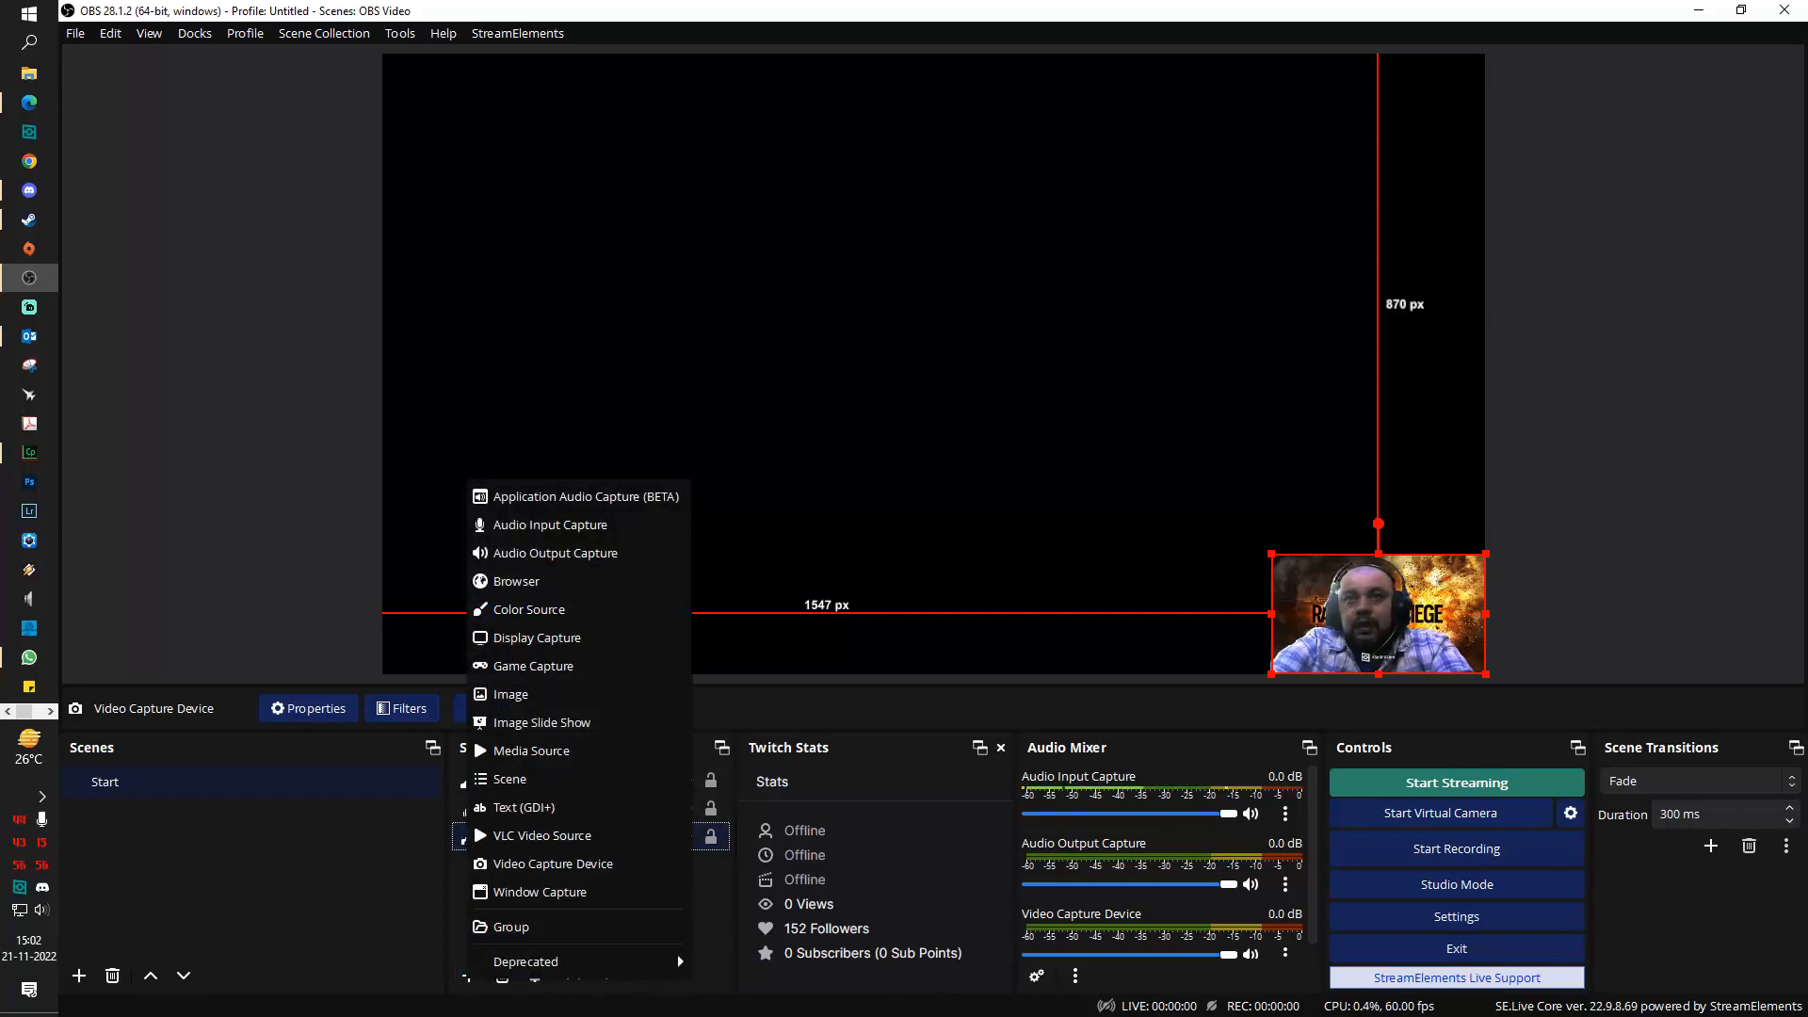
pyautogui.press('Escape')
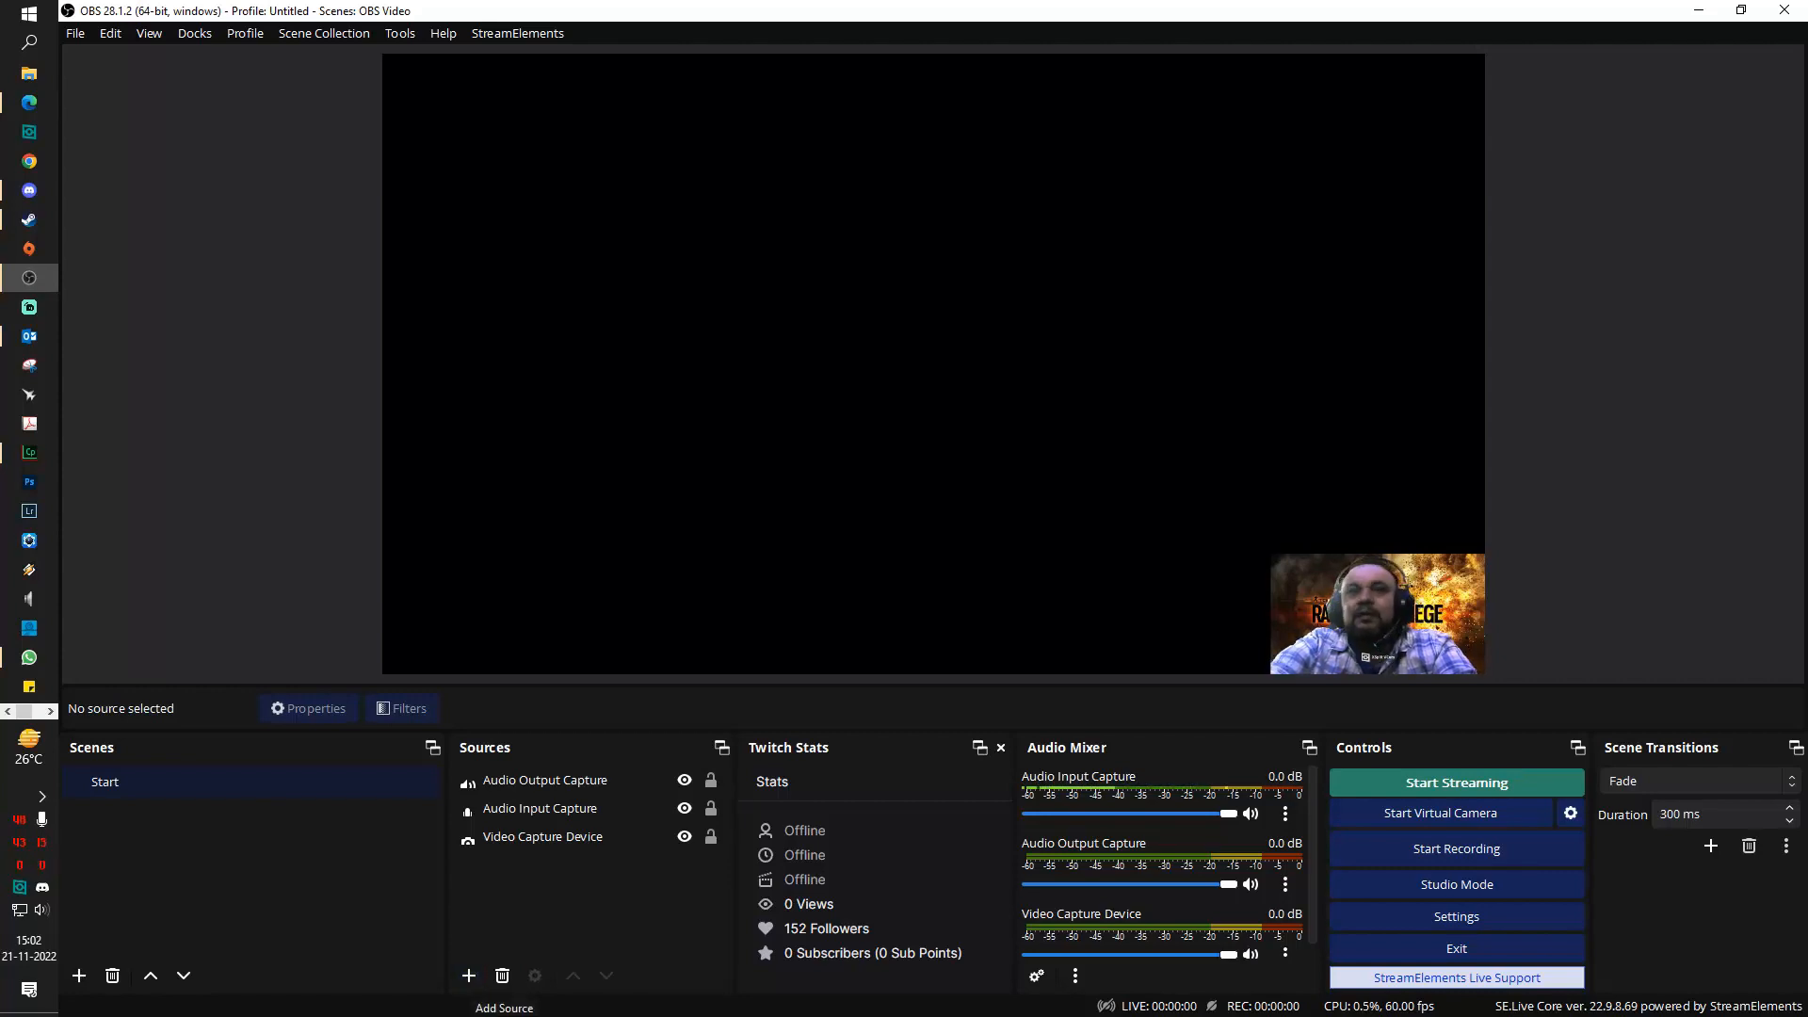
# Step: Add a new Browser source in OBS, then start a new web address in Edge
pyautogui.click(468, 975)
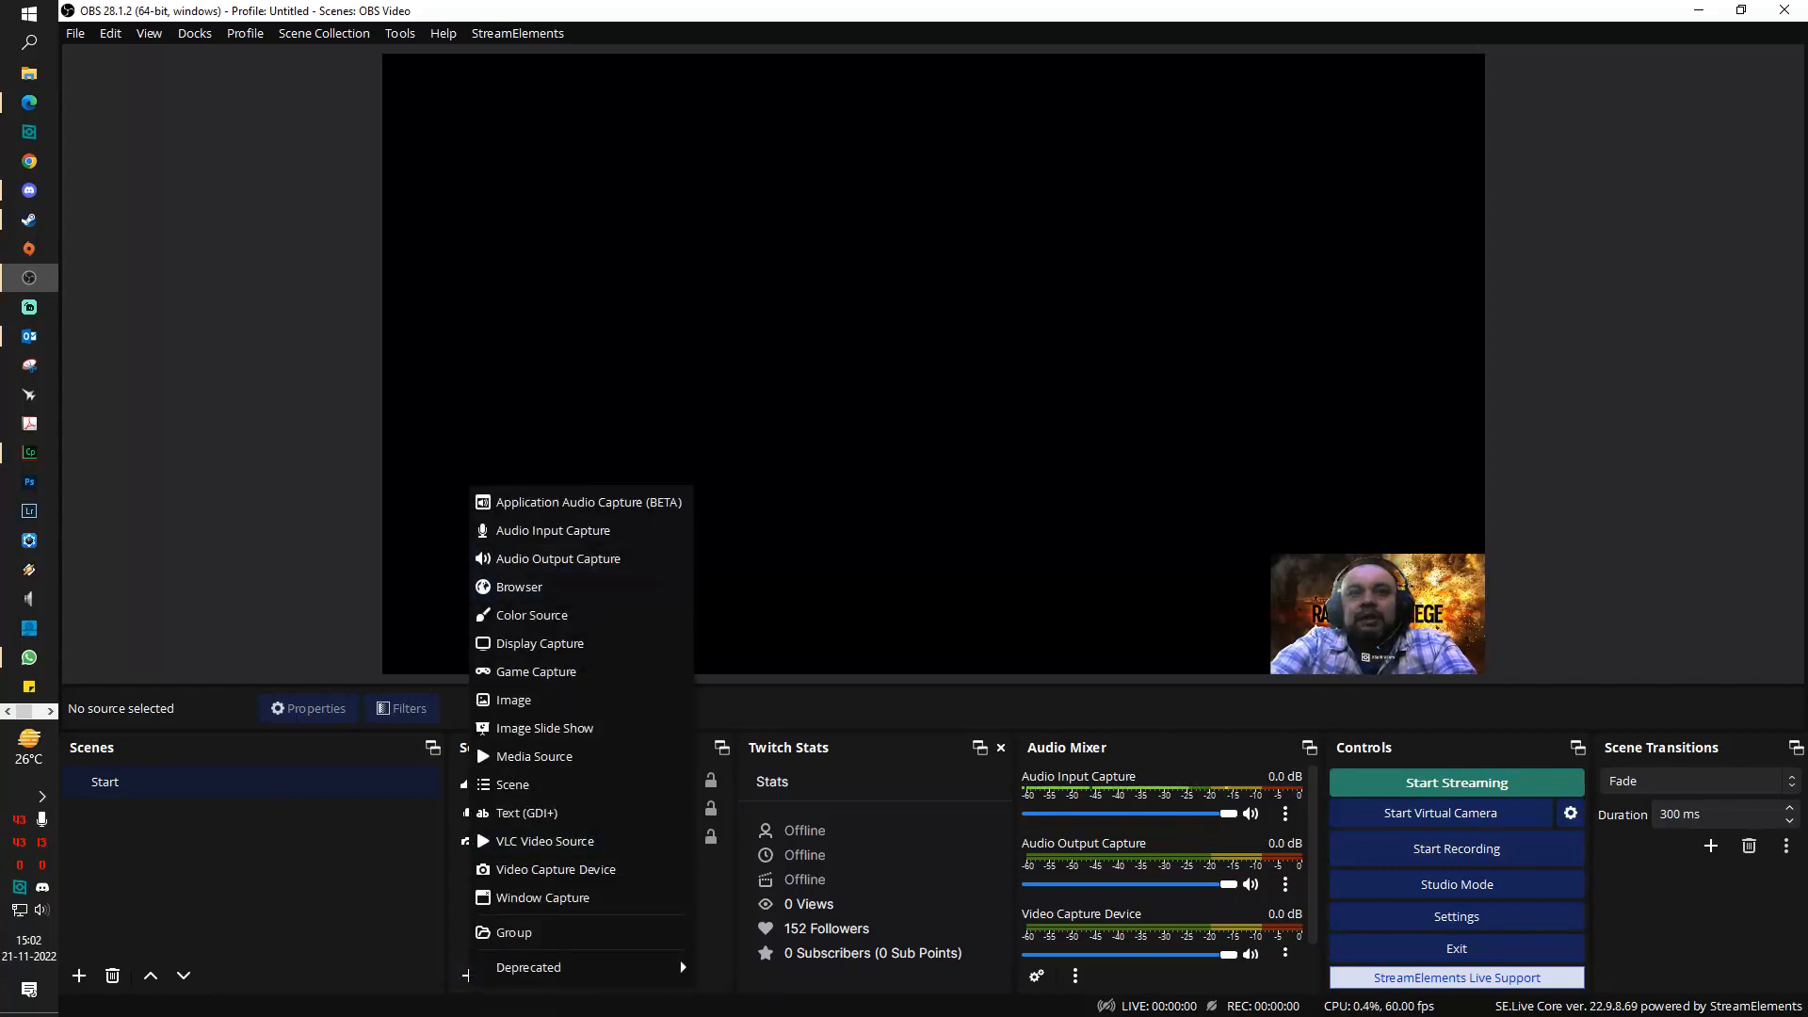
pyautogui.click(519, 587)
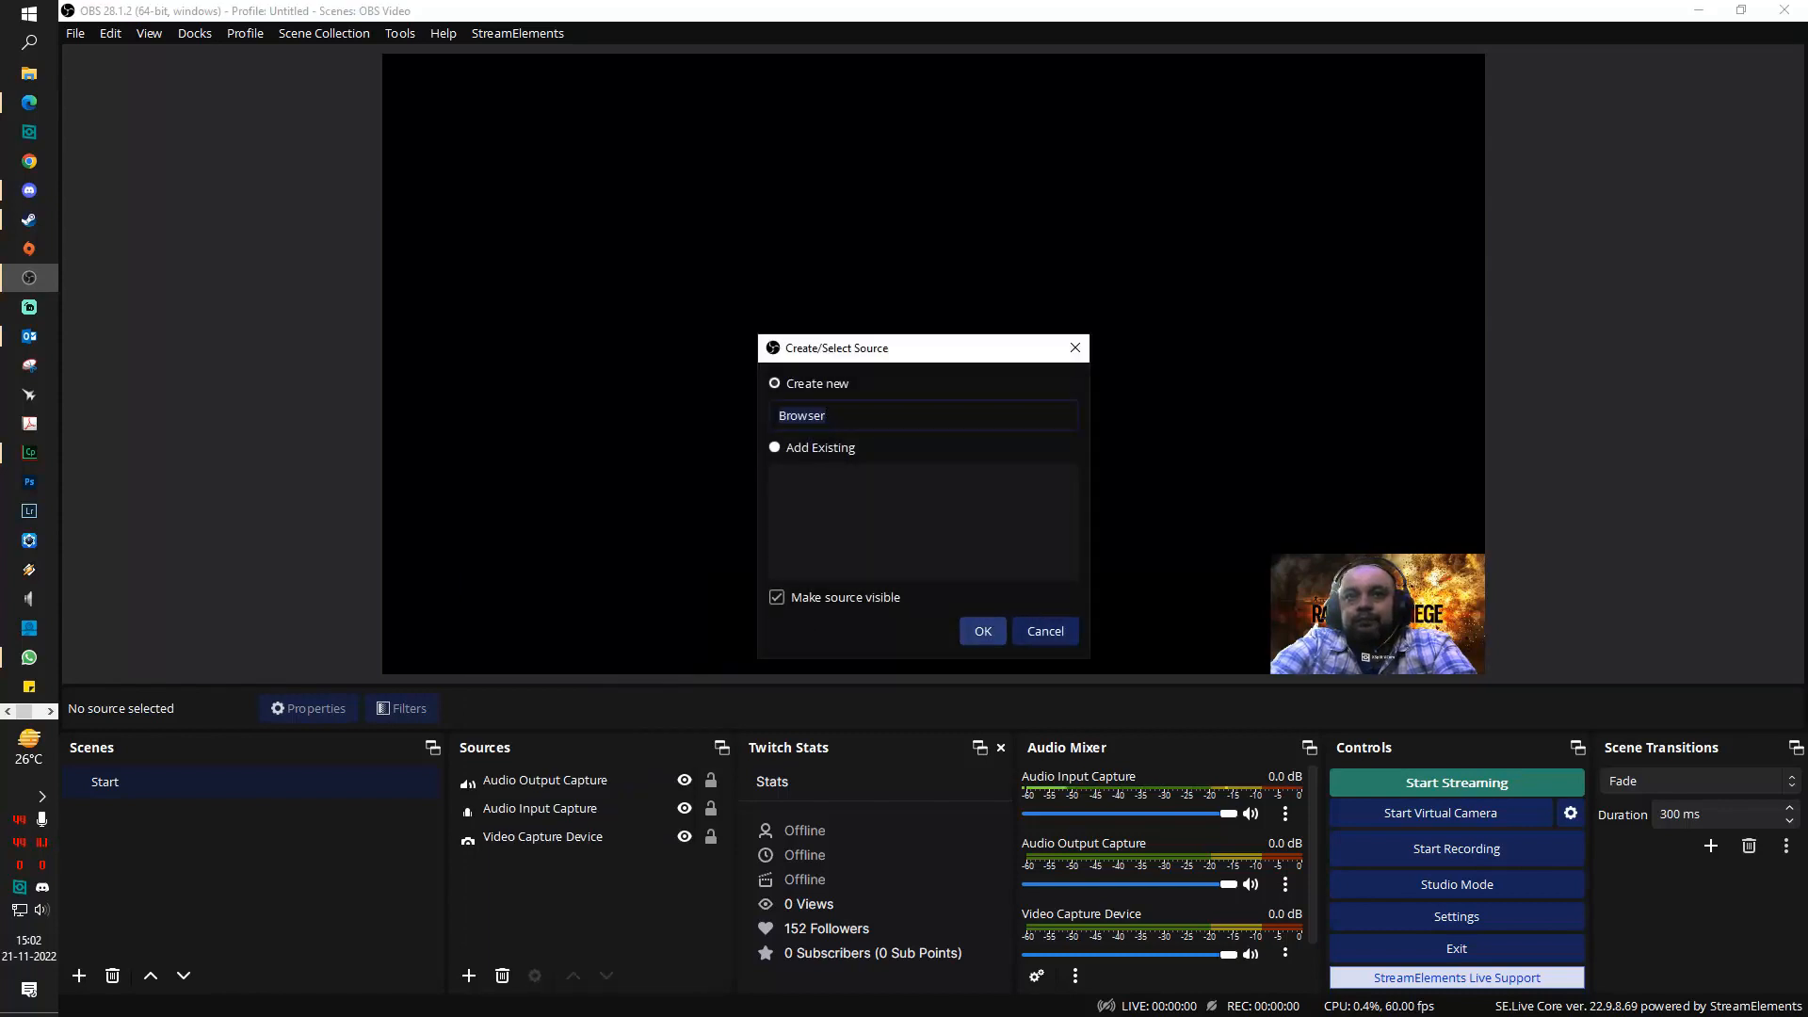
pyautogui.click(981, 630)
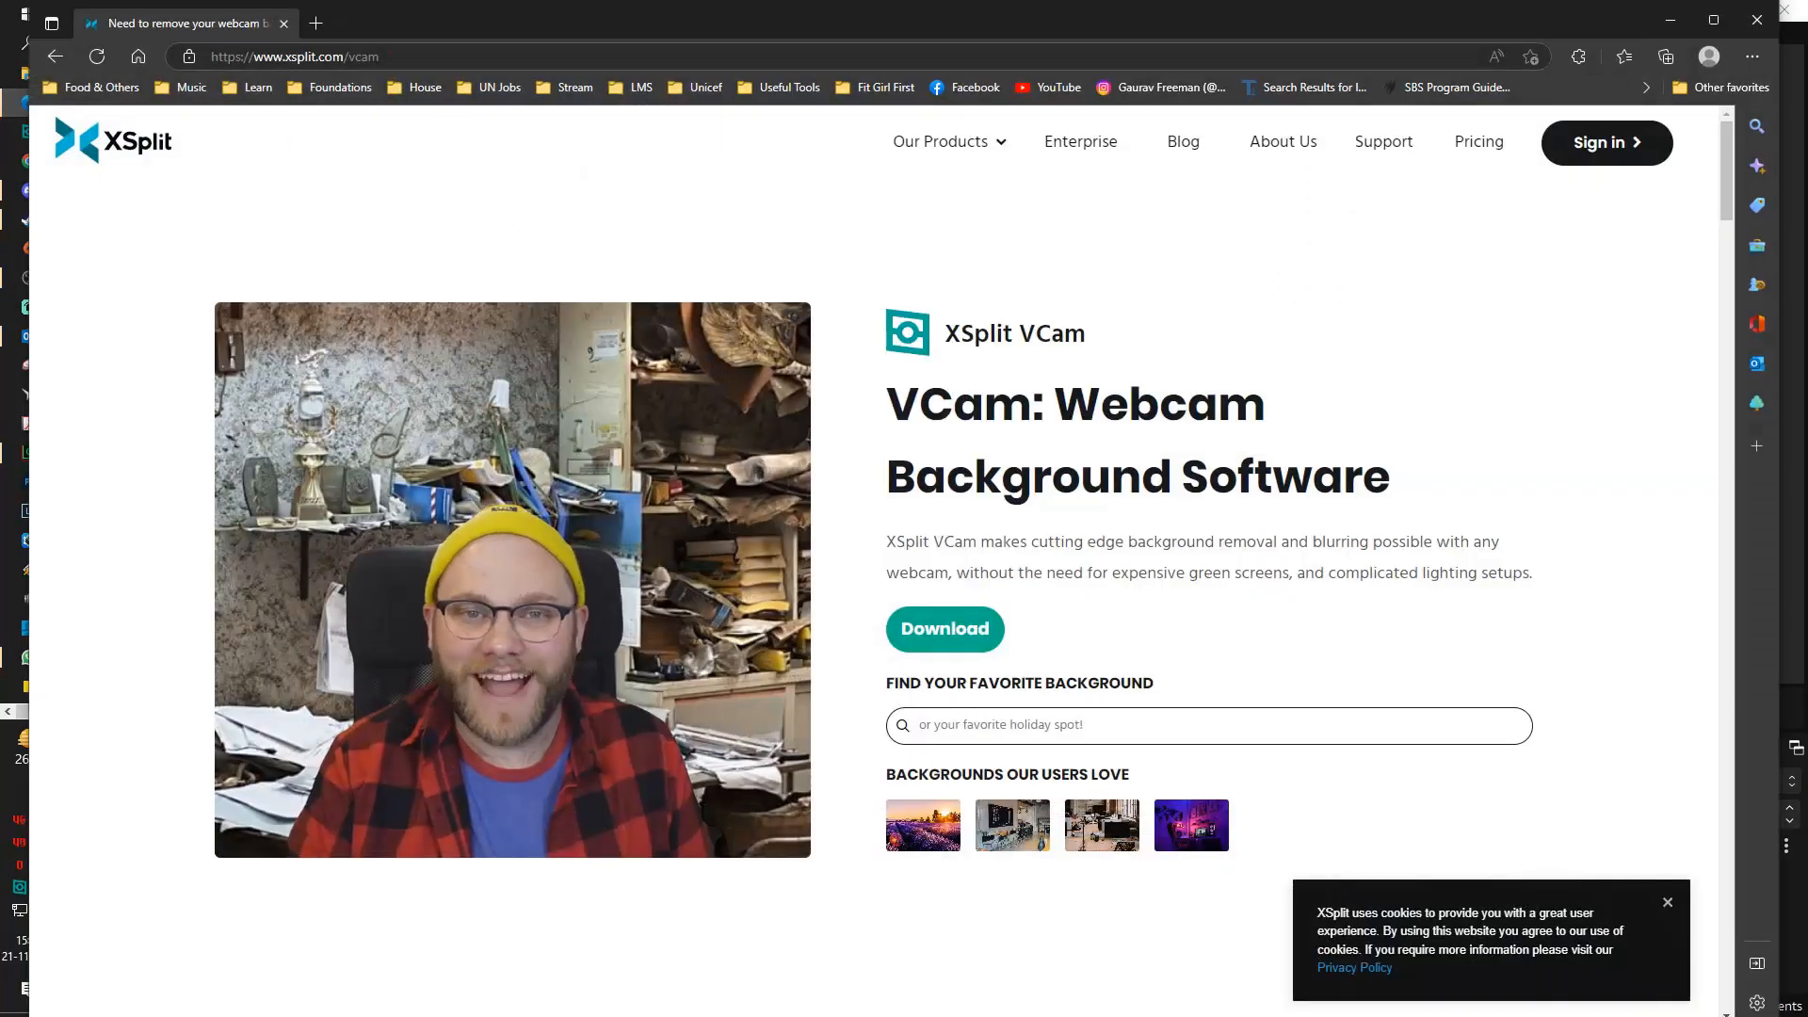
pyautogui.hotkey('ctrl', 'l')
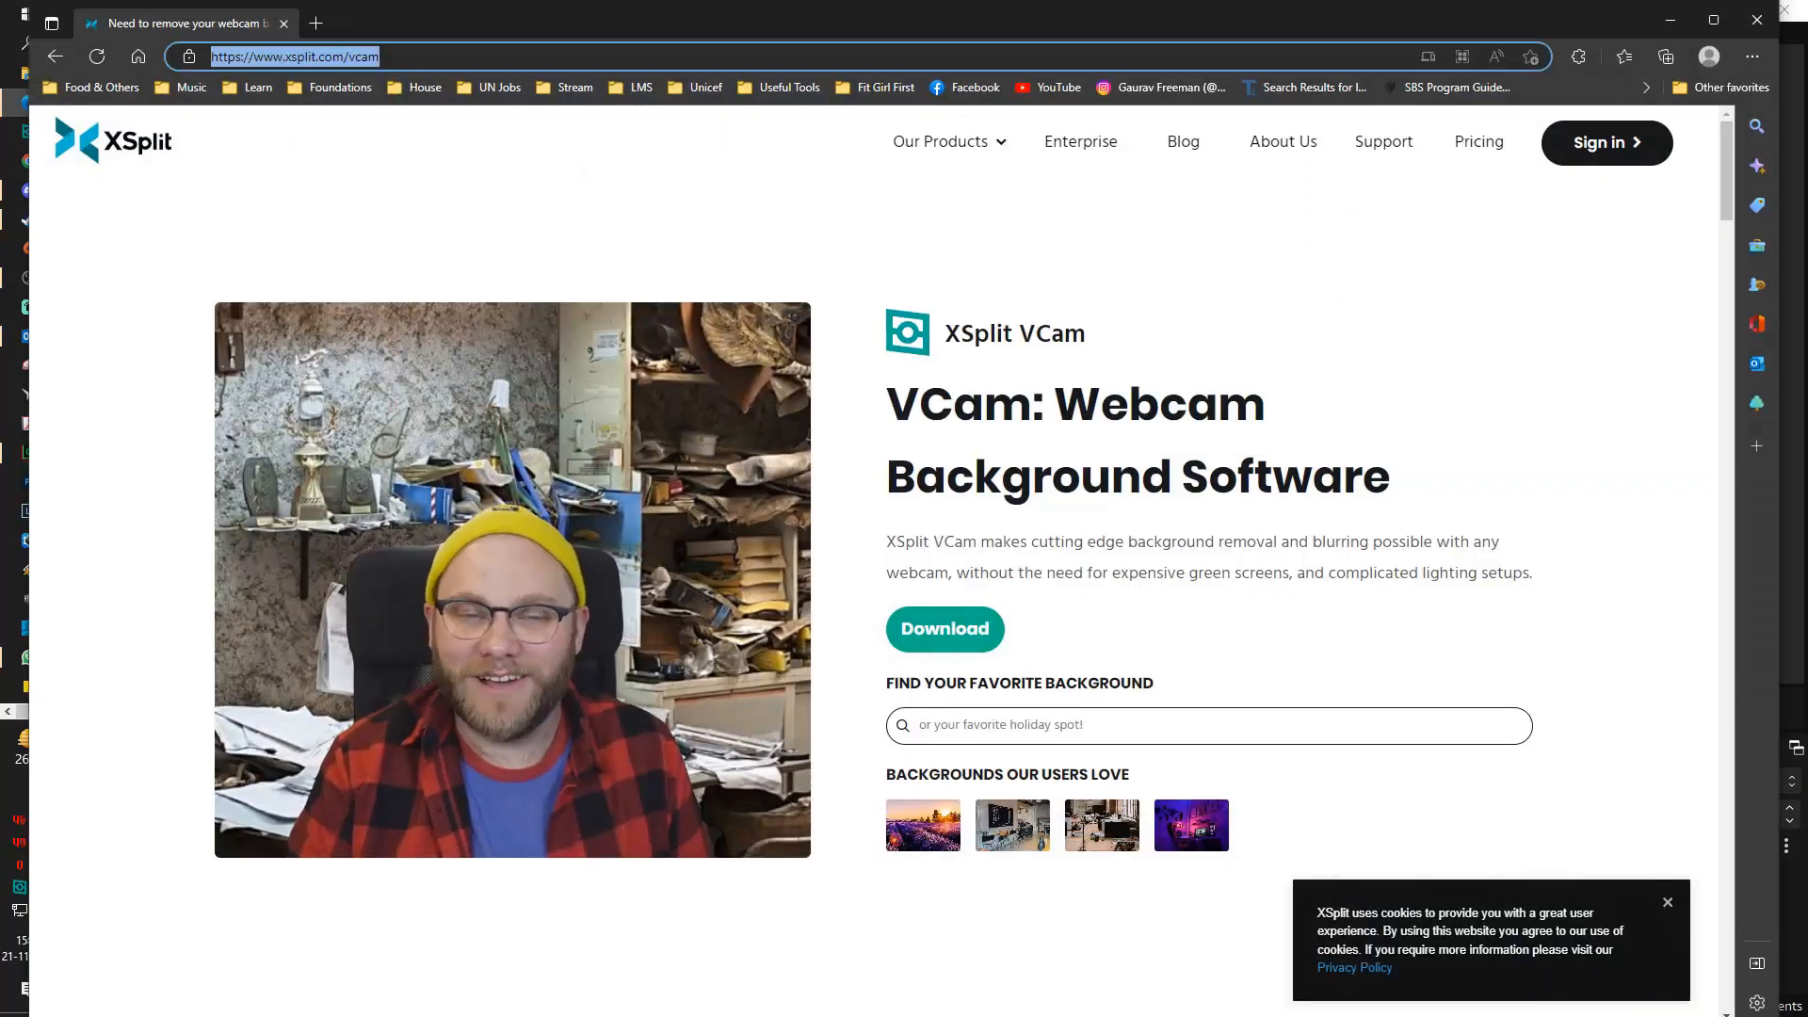
# Step: Load streamelements.com and go to Streaming tools > Overlays gallery from the dashboard
pyautogui.write('streamelements.com')
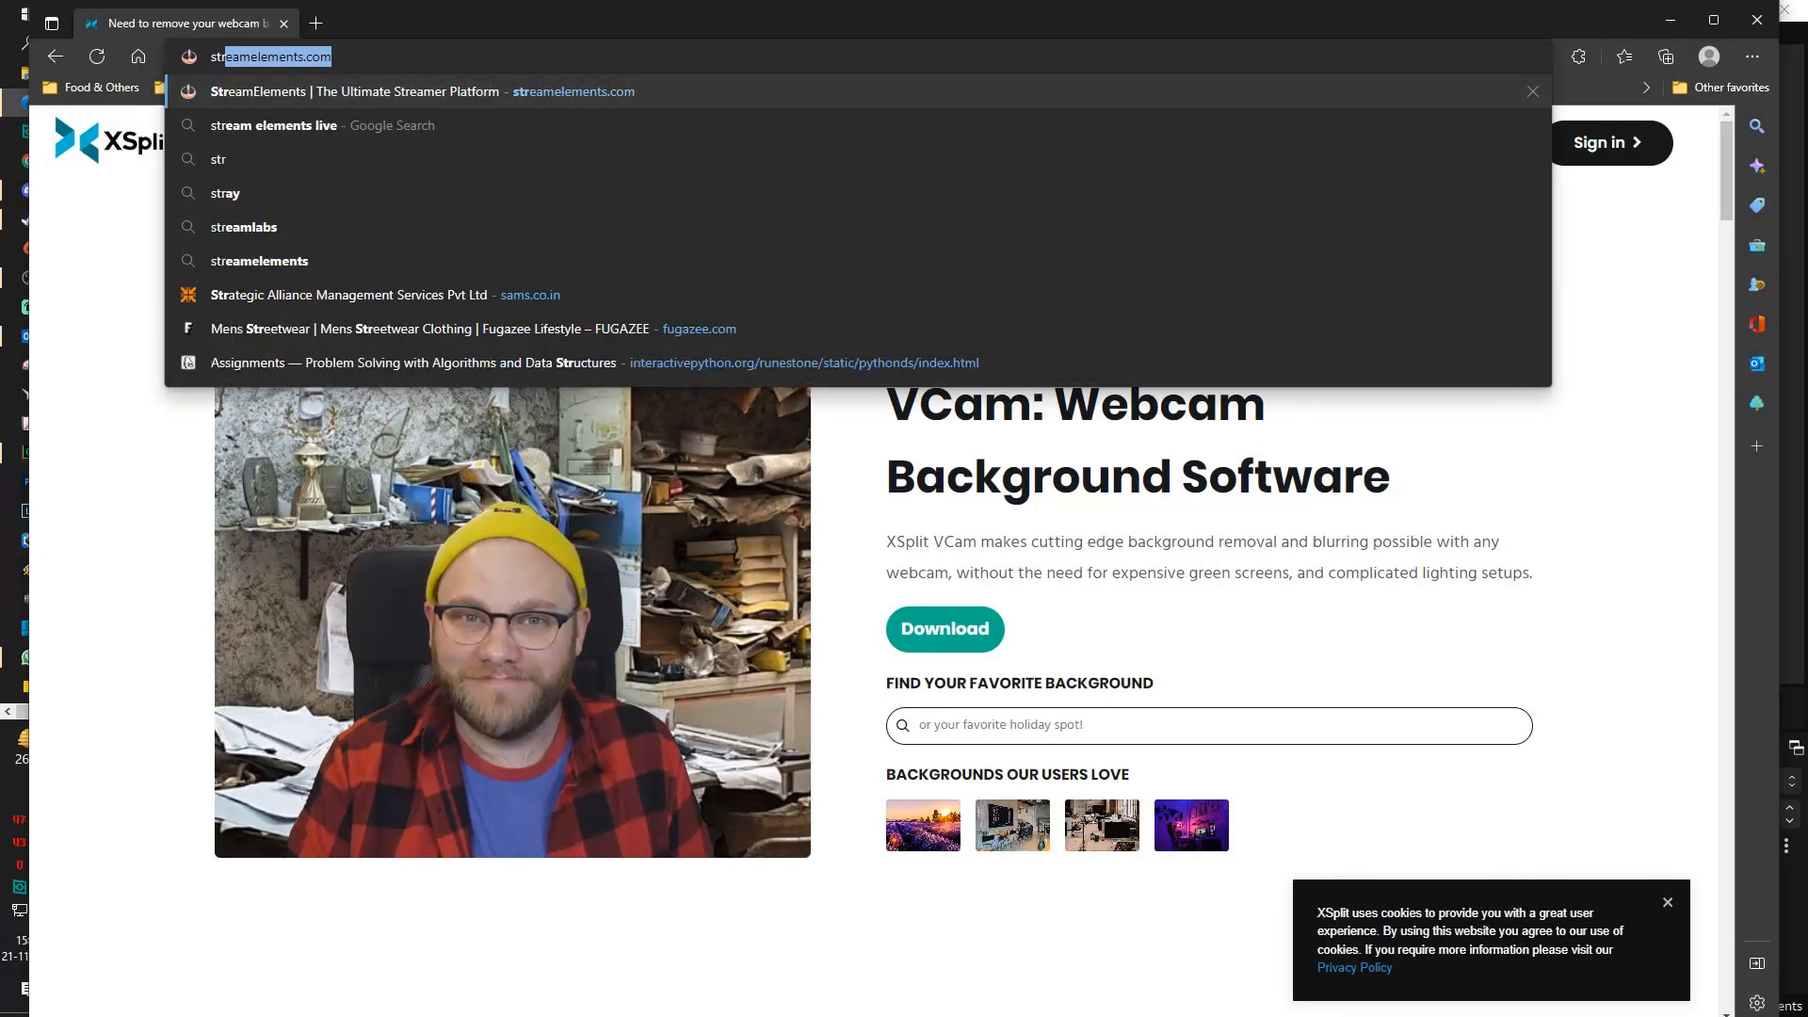
pyautogui.press('Return')
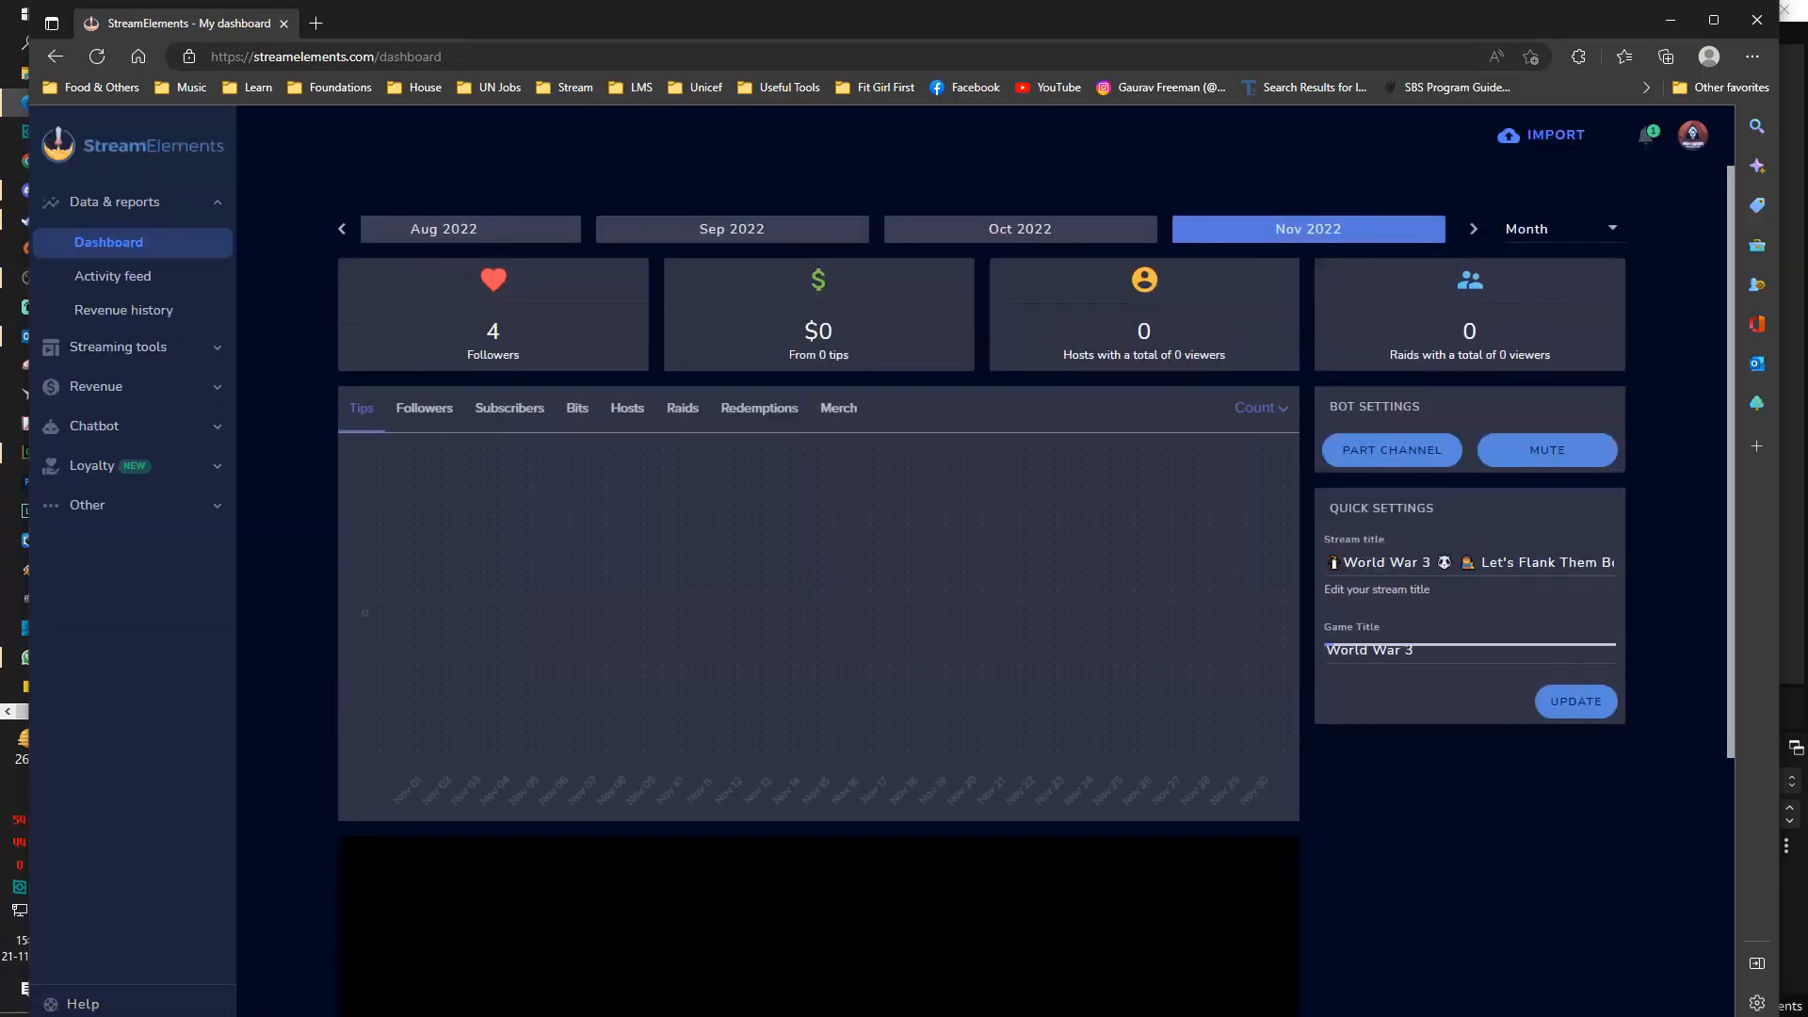
pyautogui.click(1692, 134)
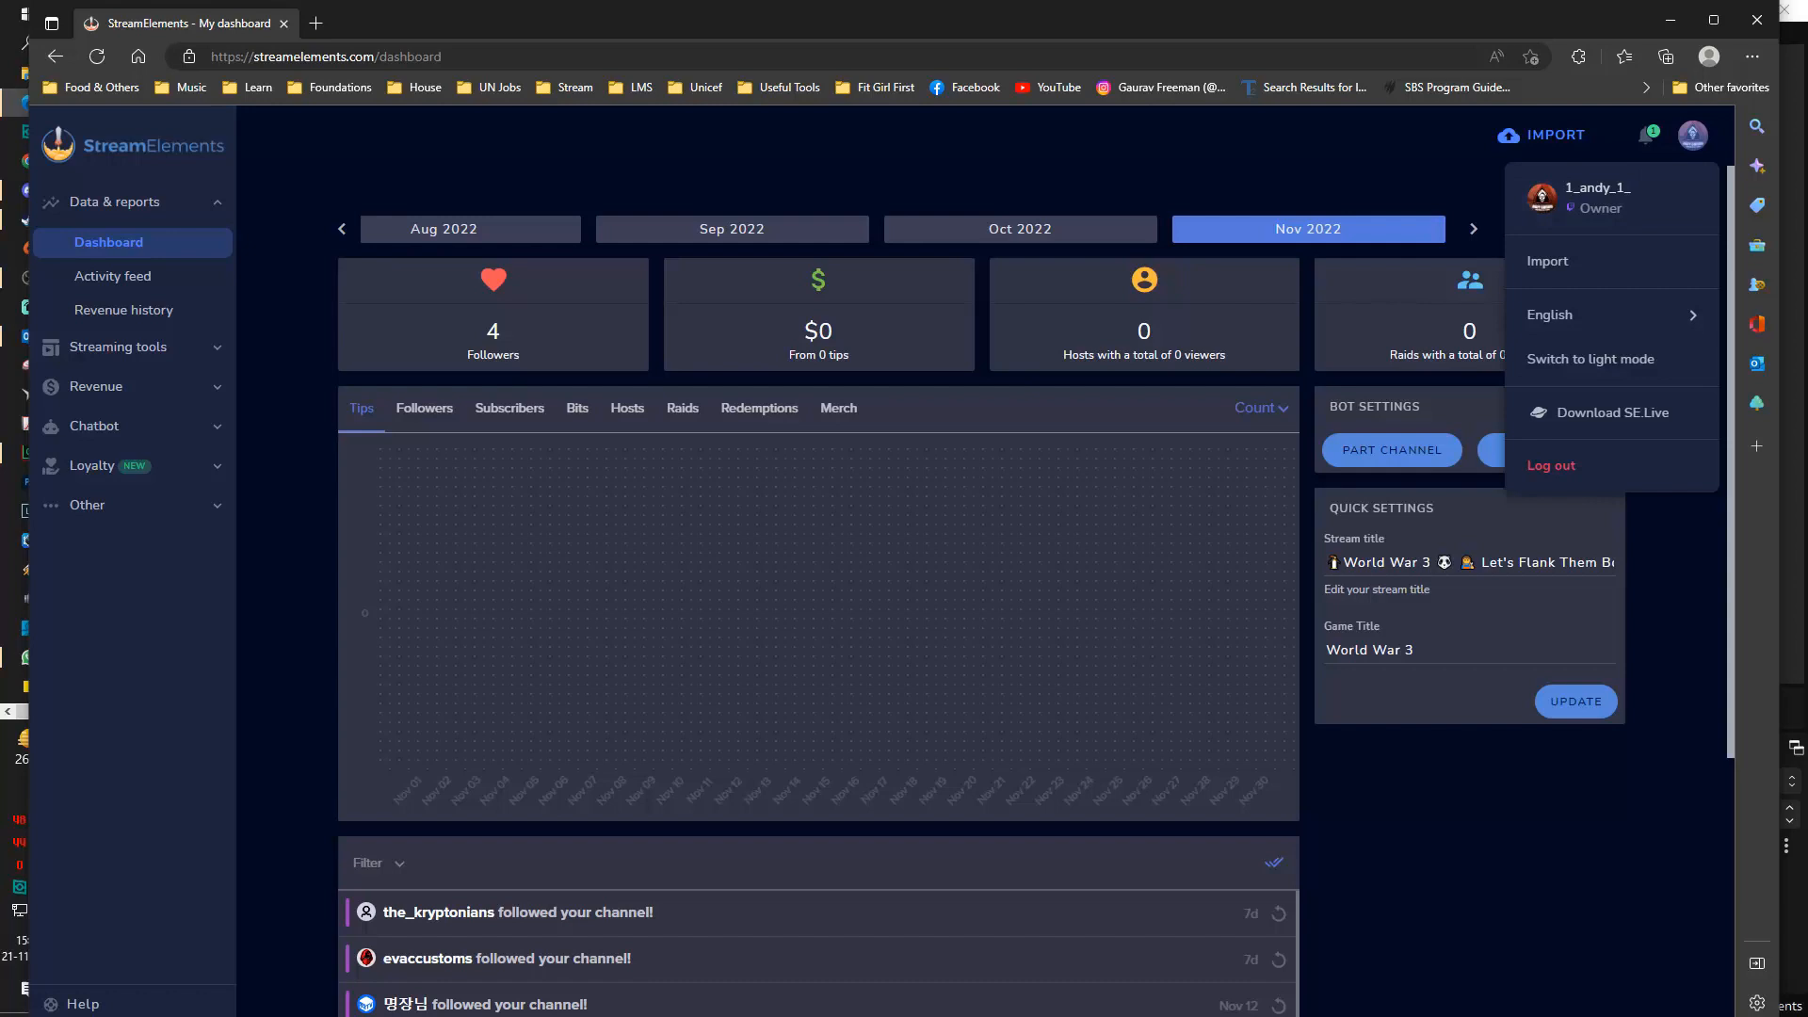
pyautogui.click(1503, 428)
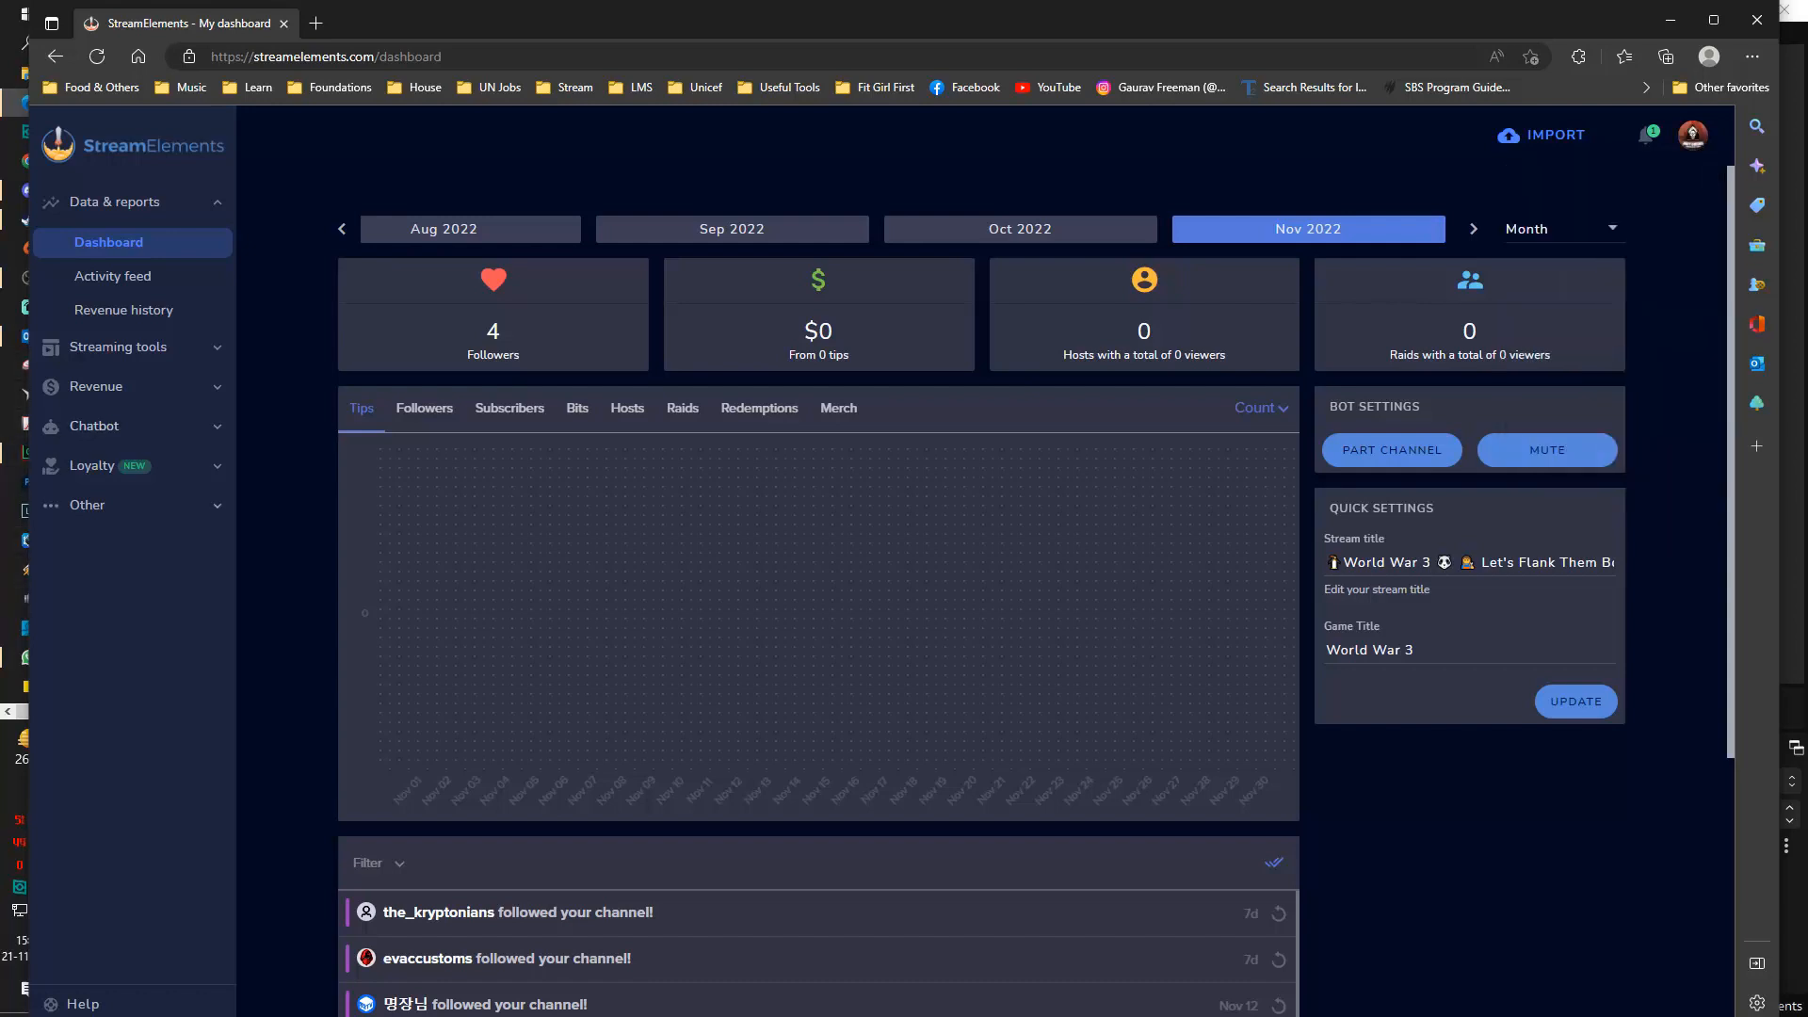
pyautogui.click(117, 347)
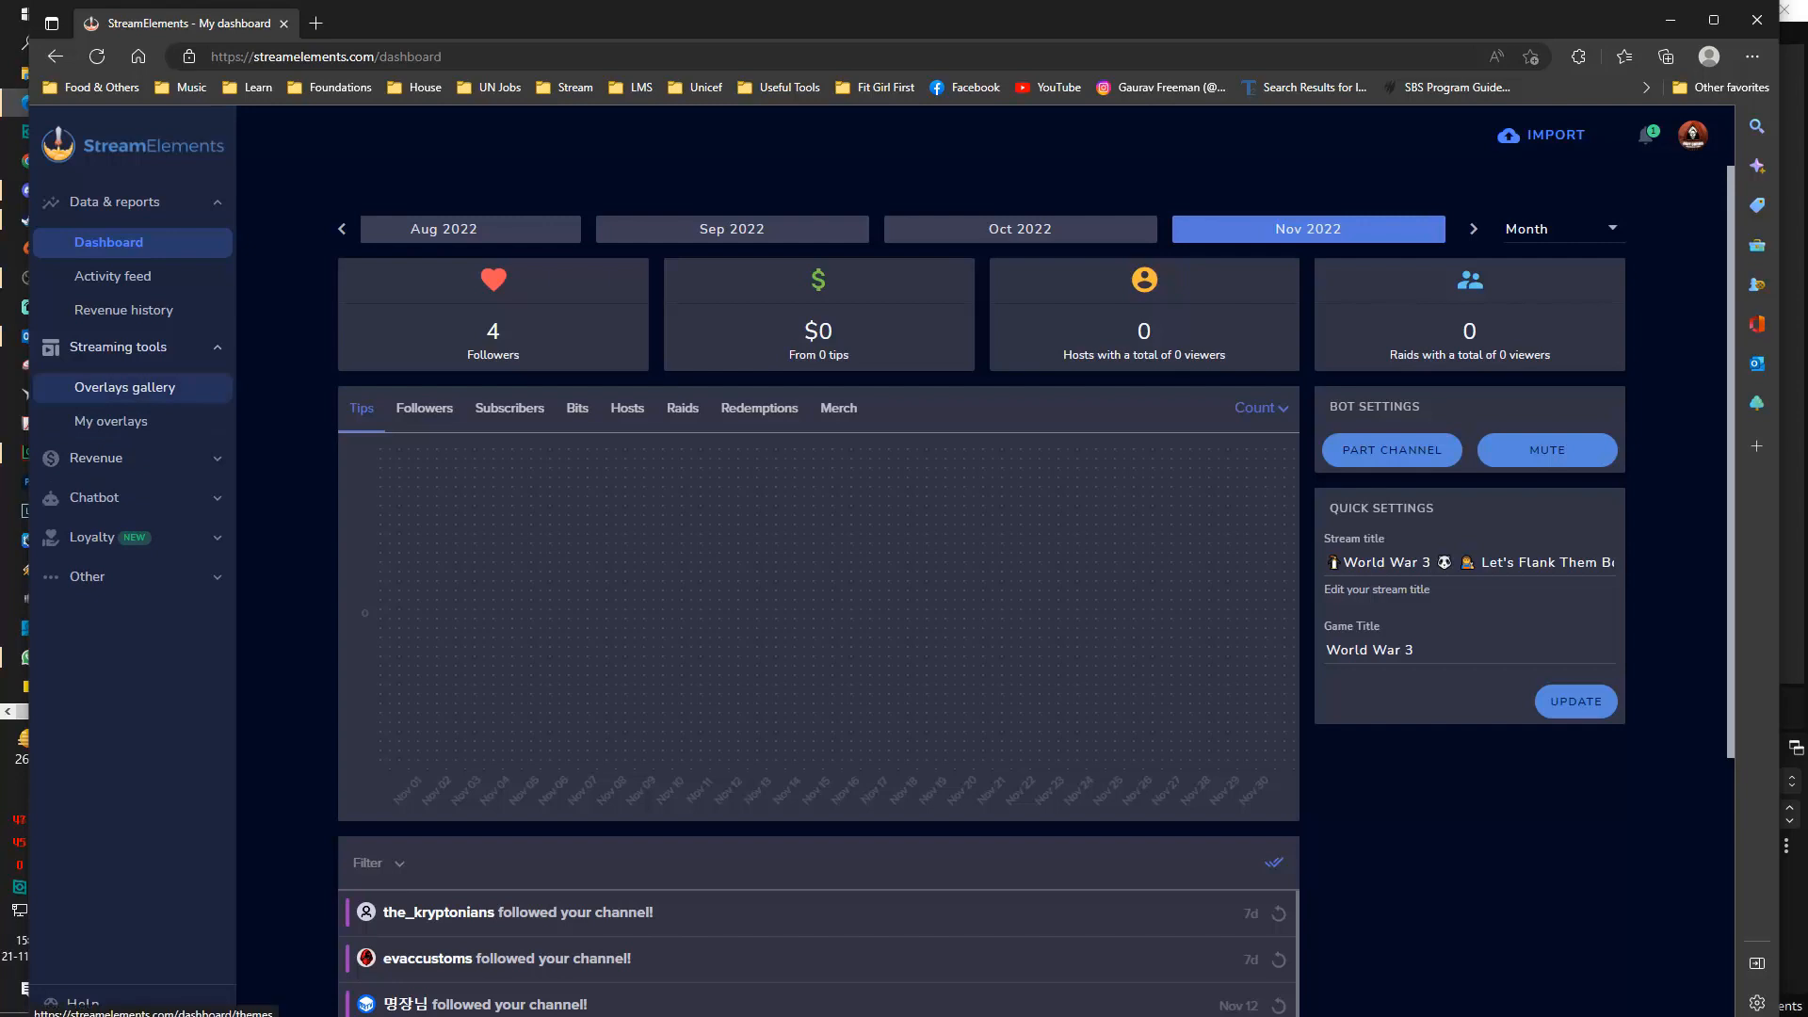
pyautogui.click(124, 387)
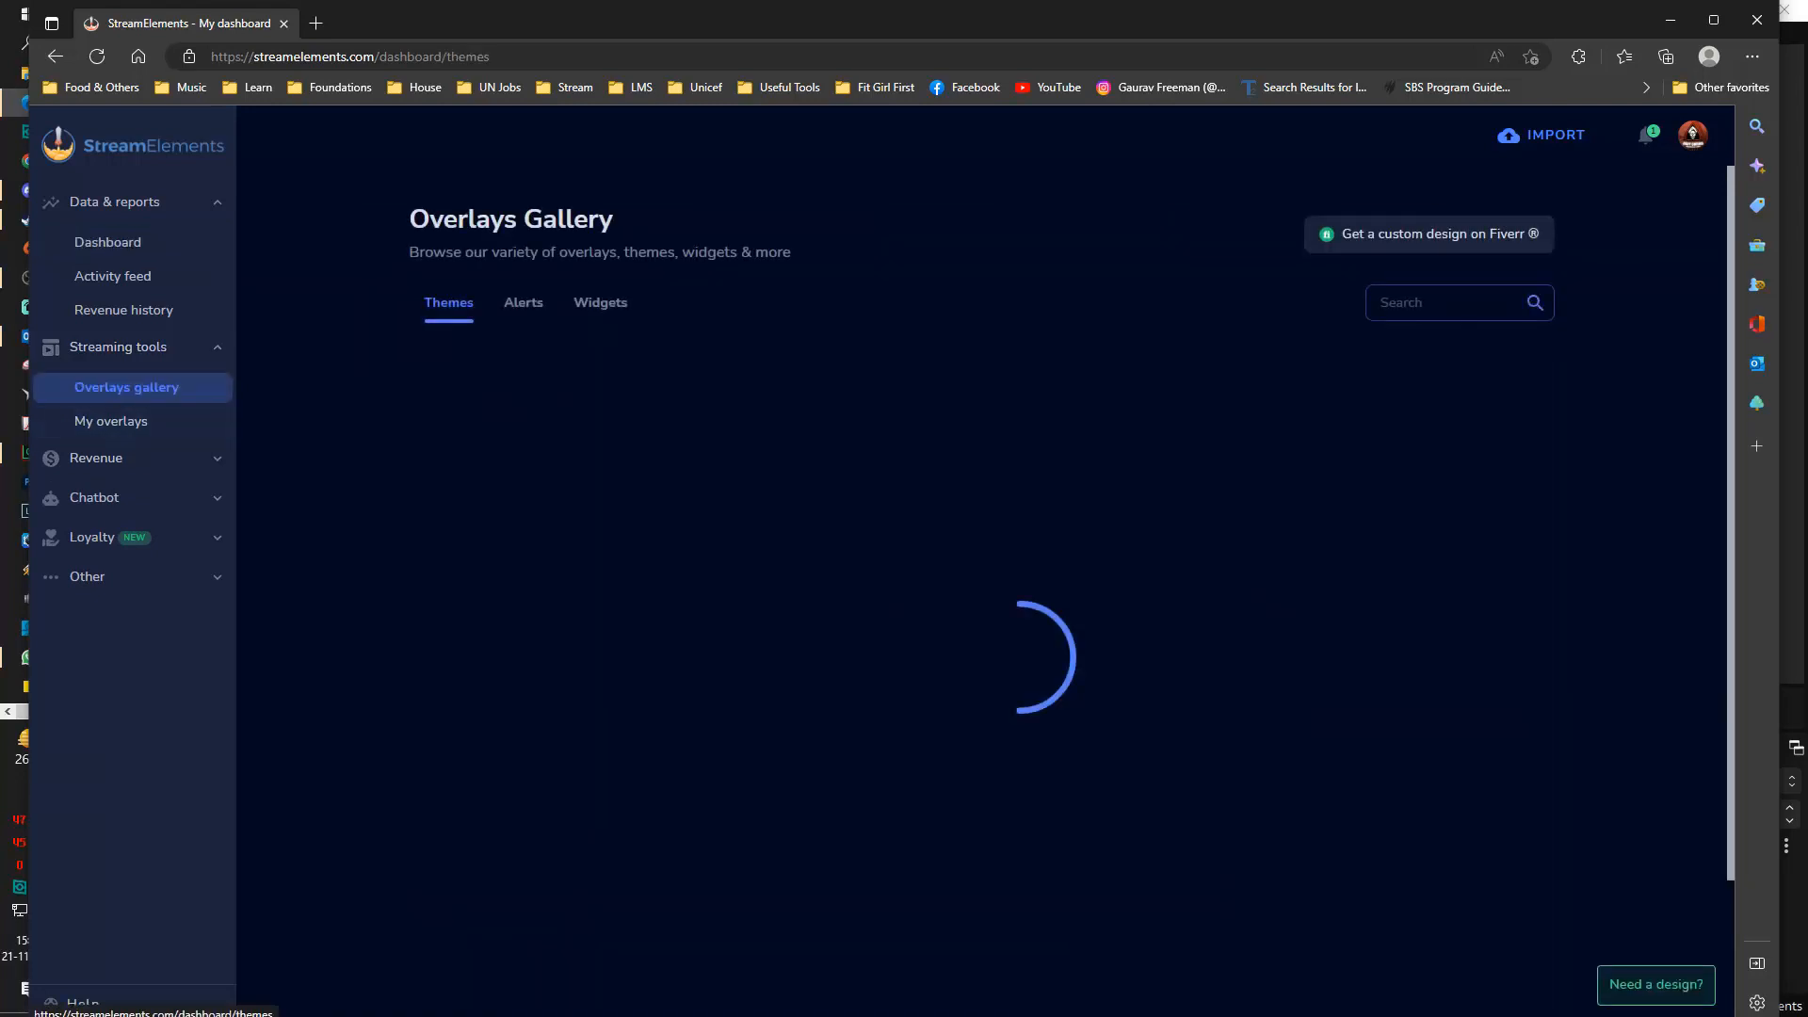
# Step: Scroll the Overlays gallery to the Lol legendary animated super theme and create it
pyautogui.scroll(-8, 979, 565)
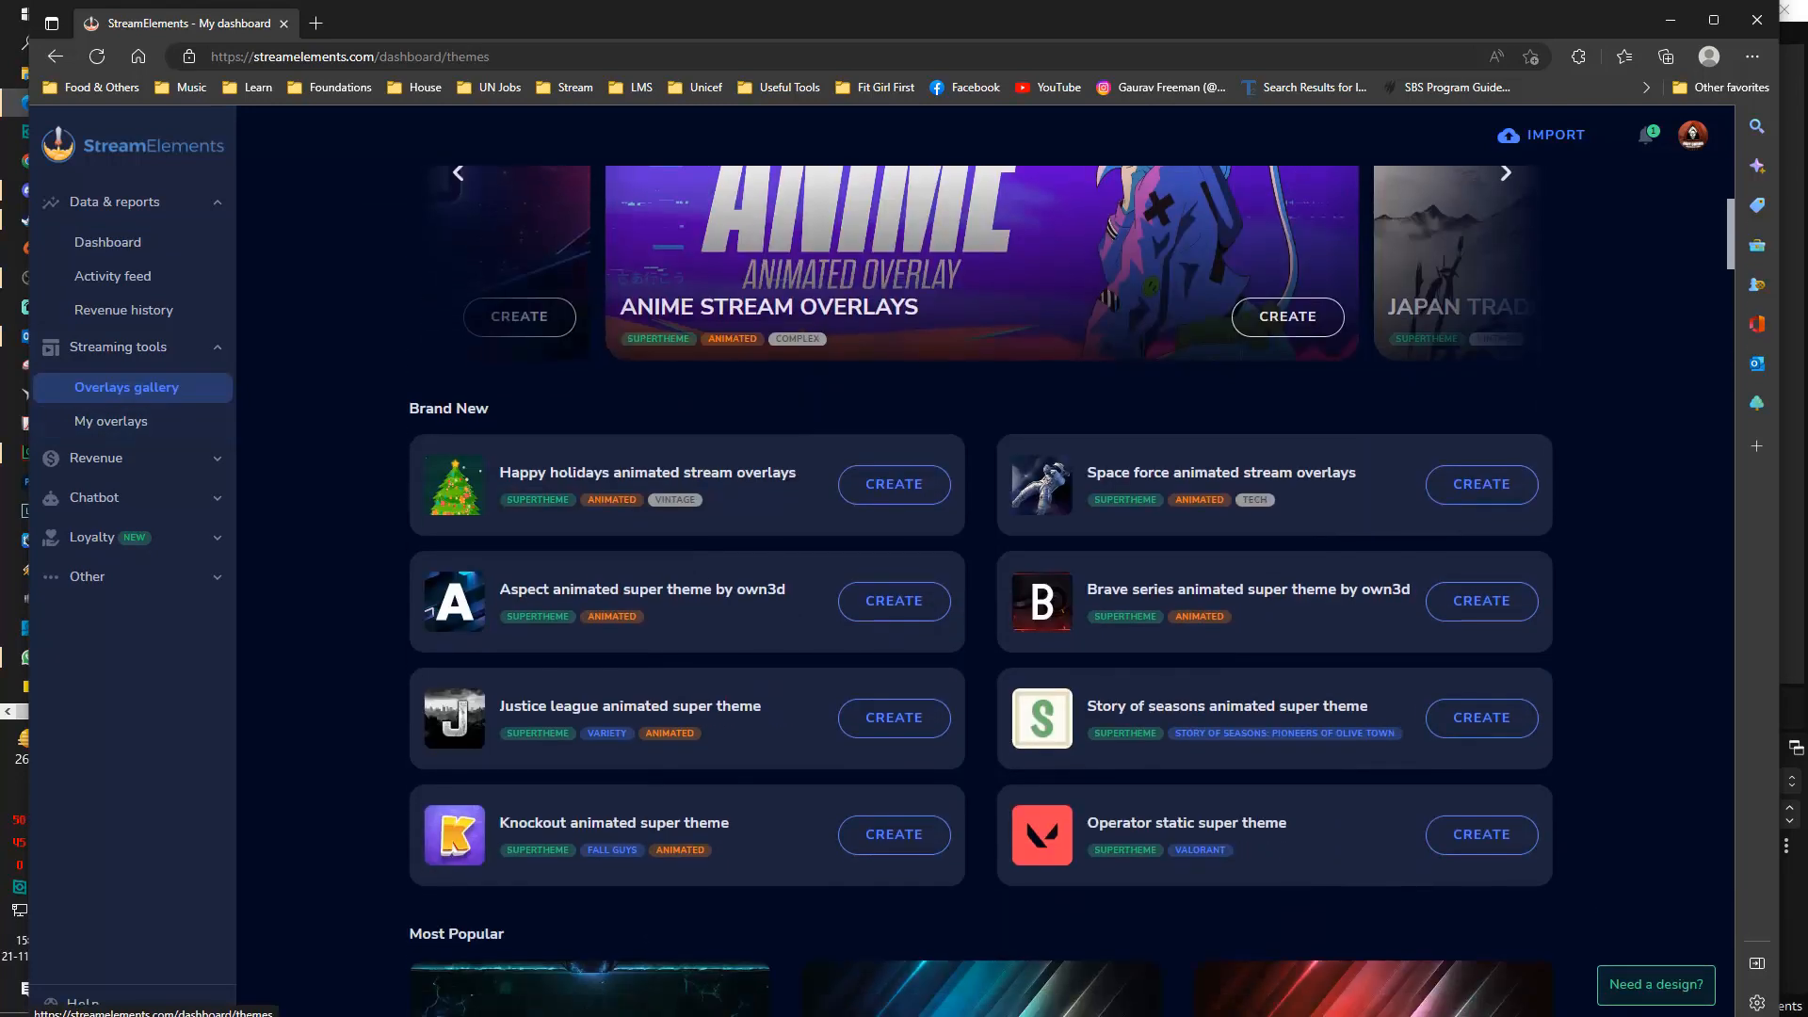
pyautogui.scroll(-4, 979, 565)
pyautogui.scroll(1, 979, 565)
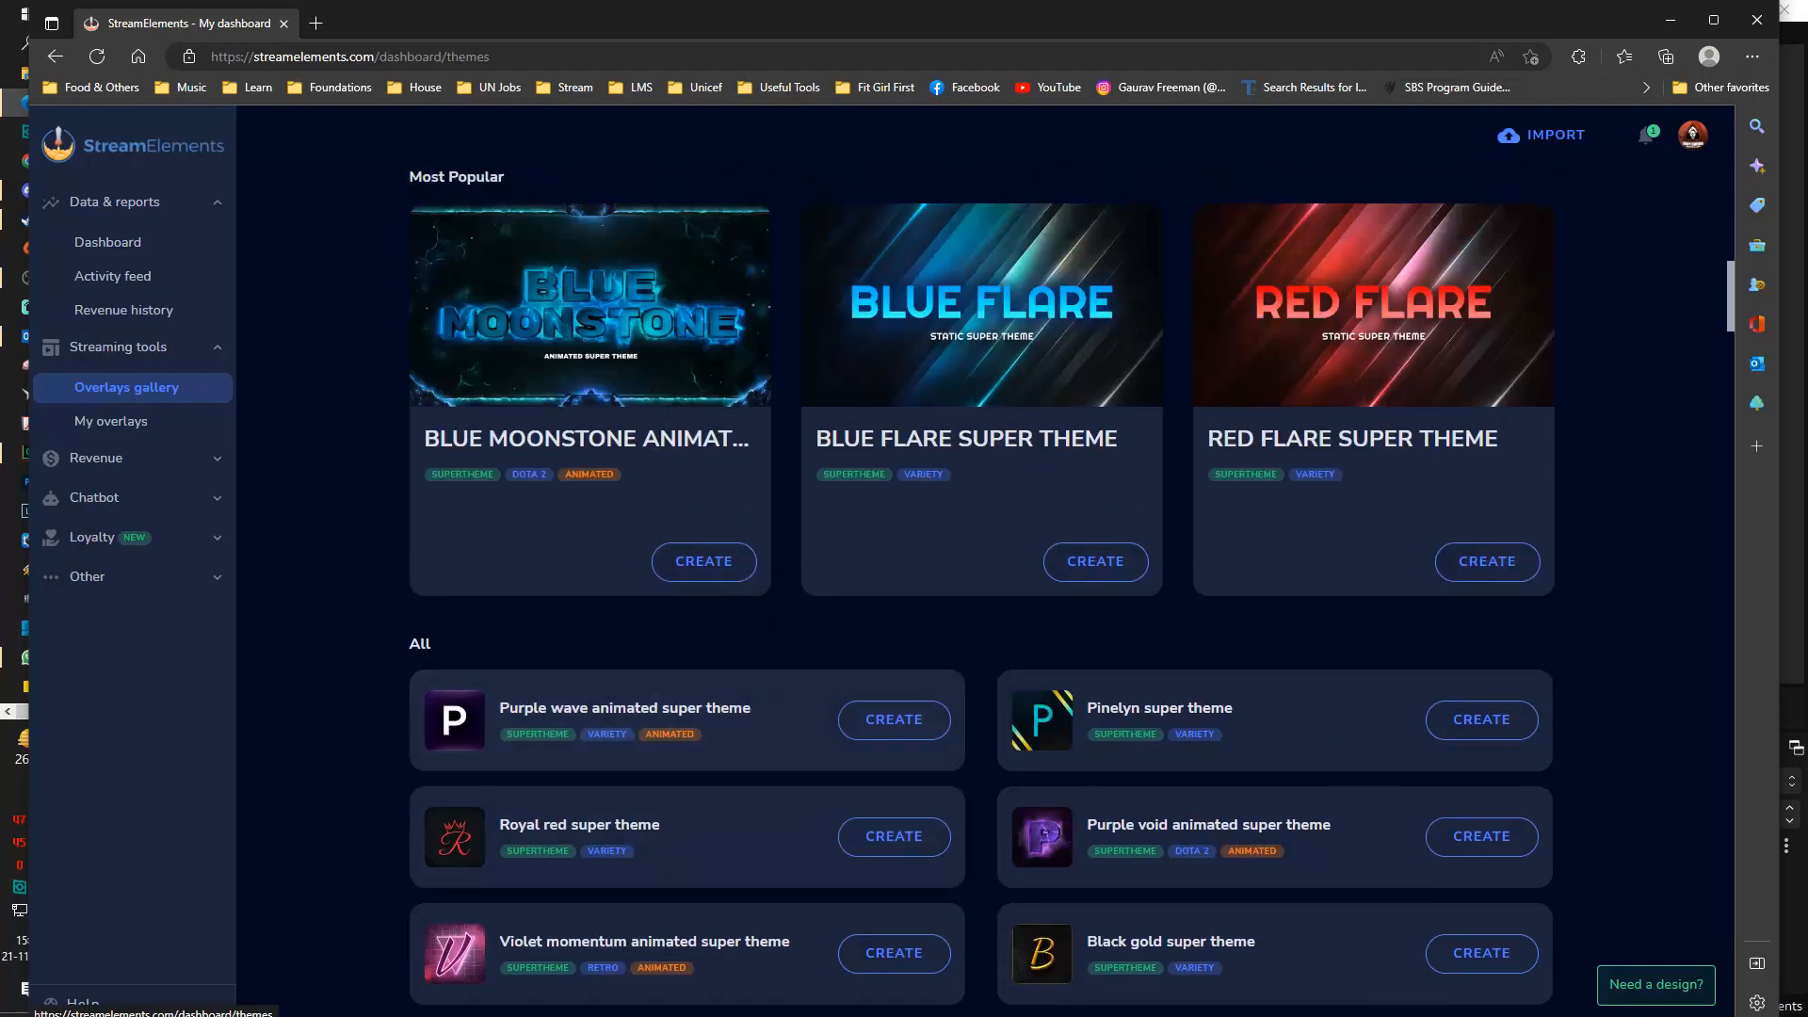
pyautogui.scroll(-9, 979, 565)
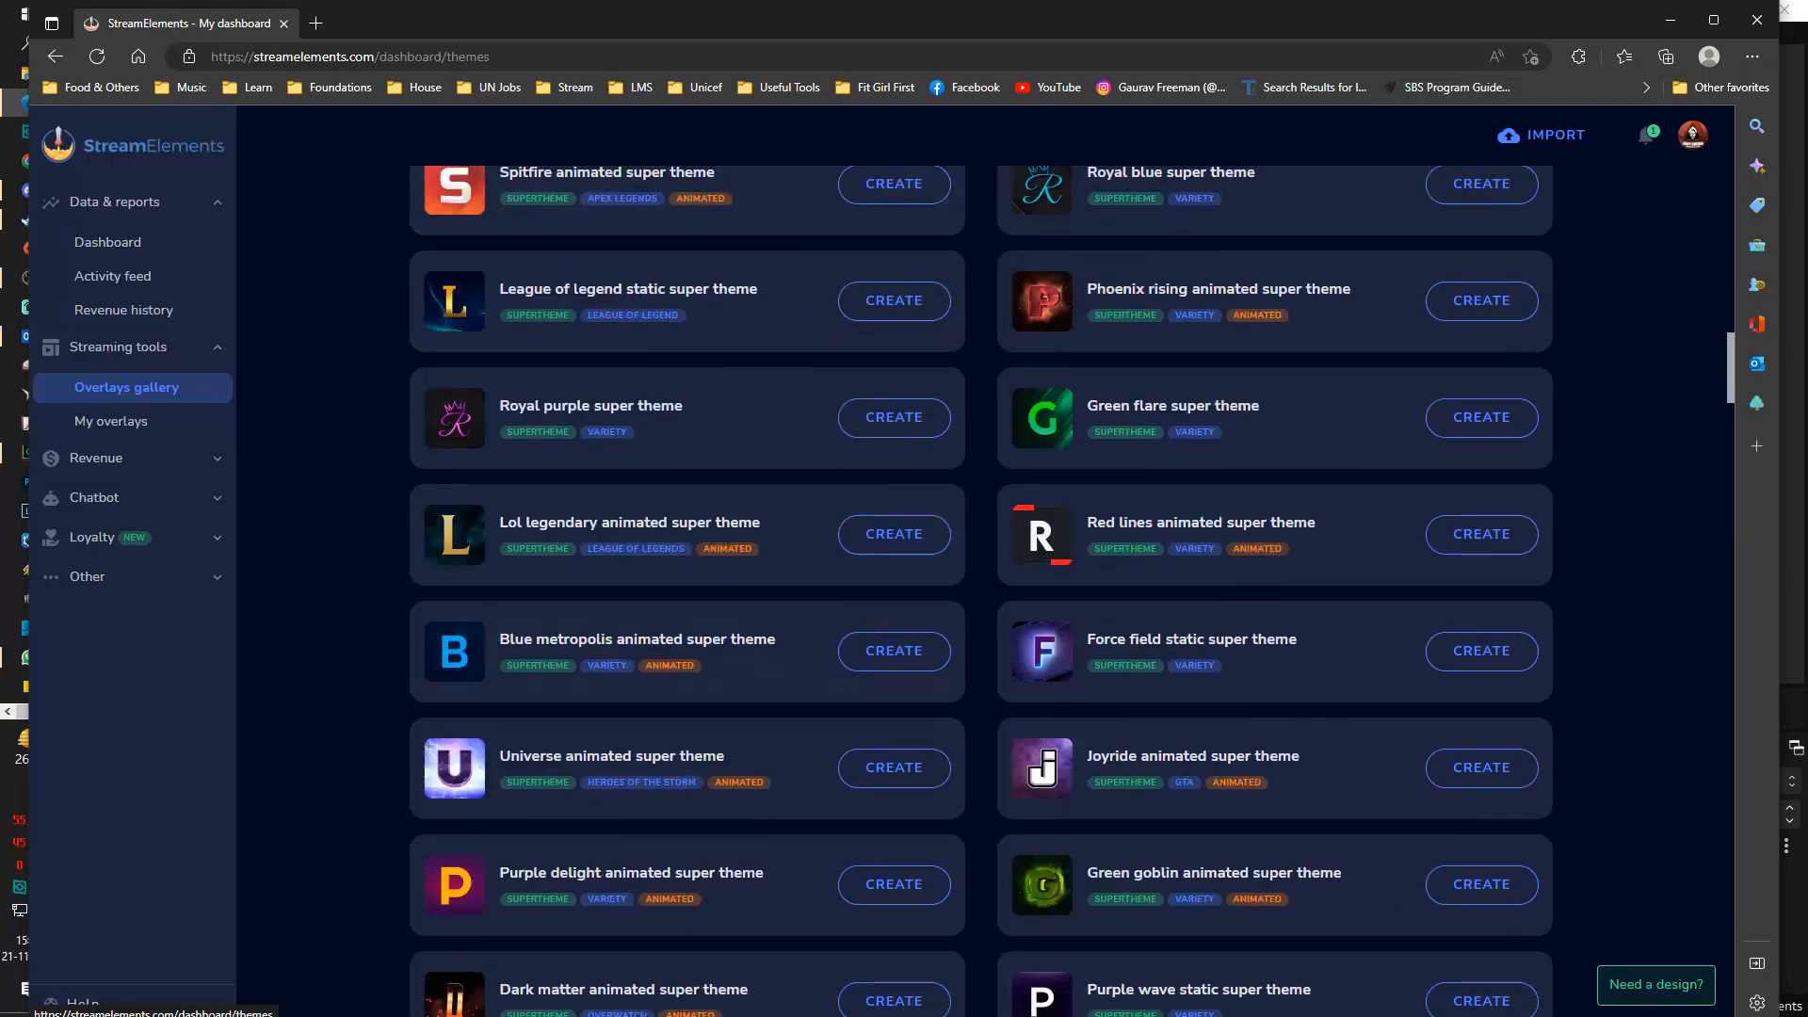
pyautogui.scroll(9, 979, 564)
pyautogui.scroll(8, 979, 565)
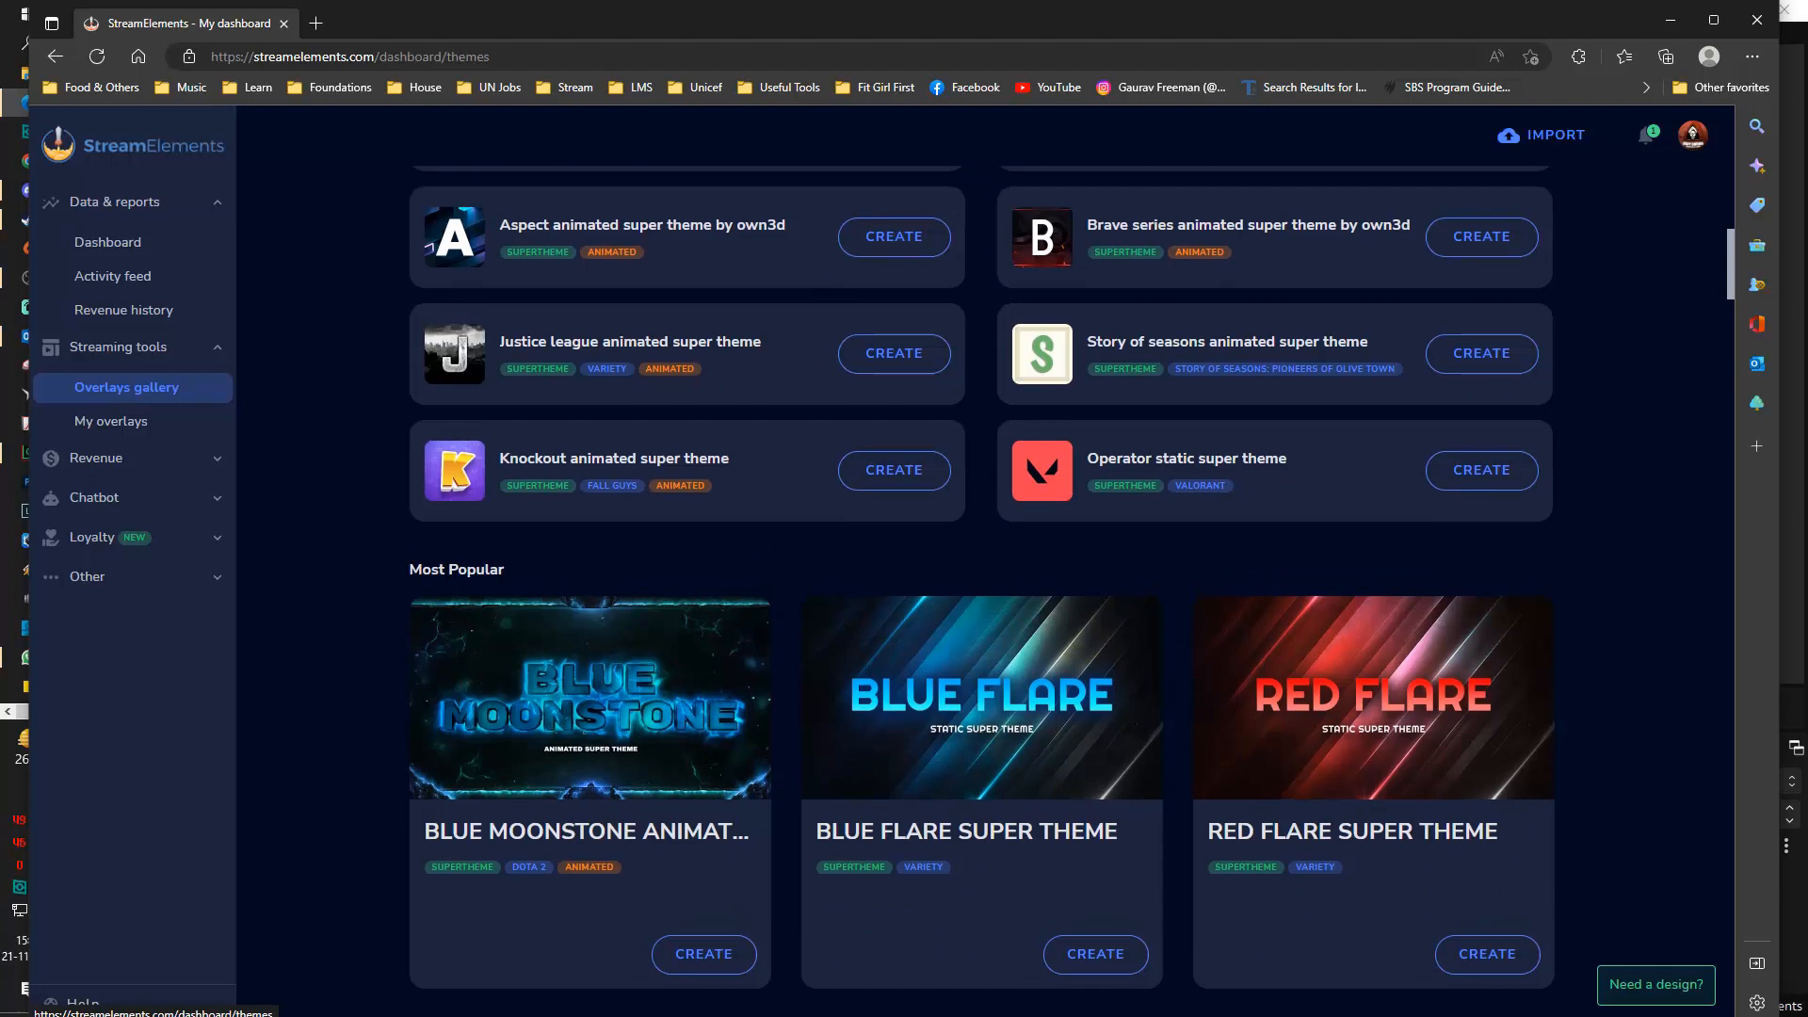
pyautogui.scroll(4, 979, 564)
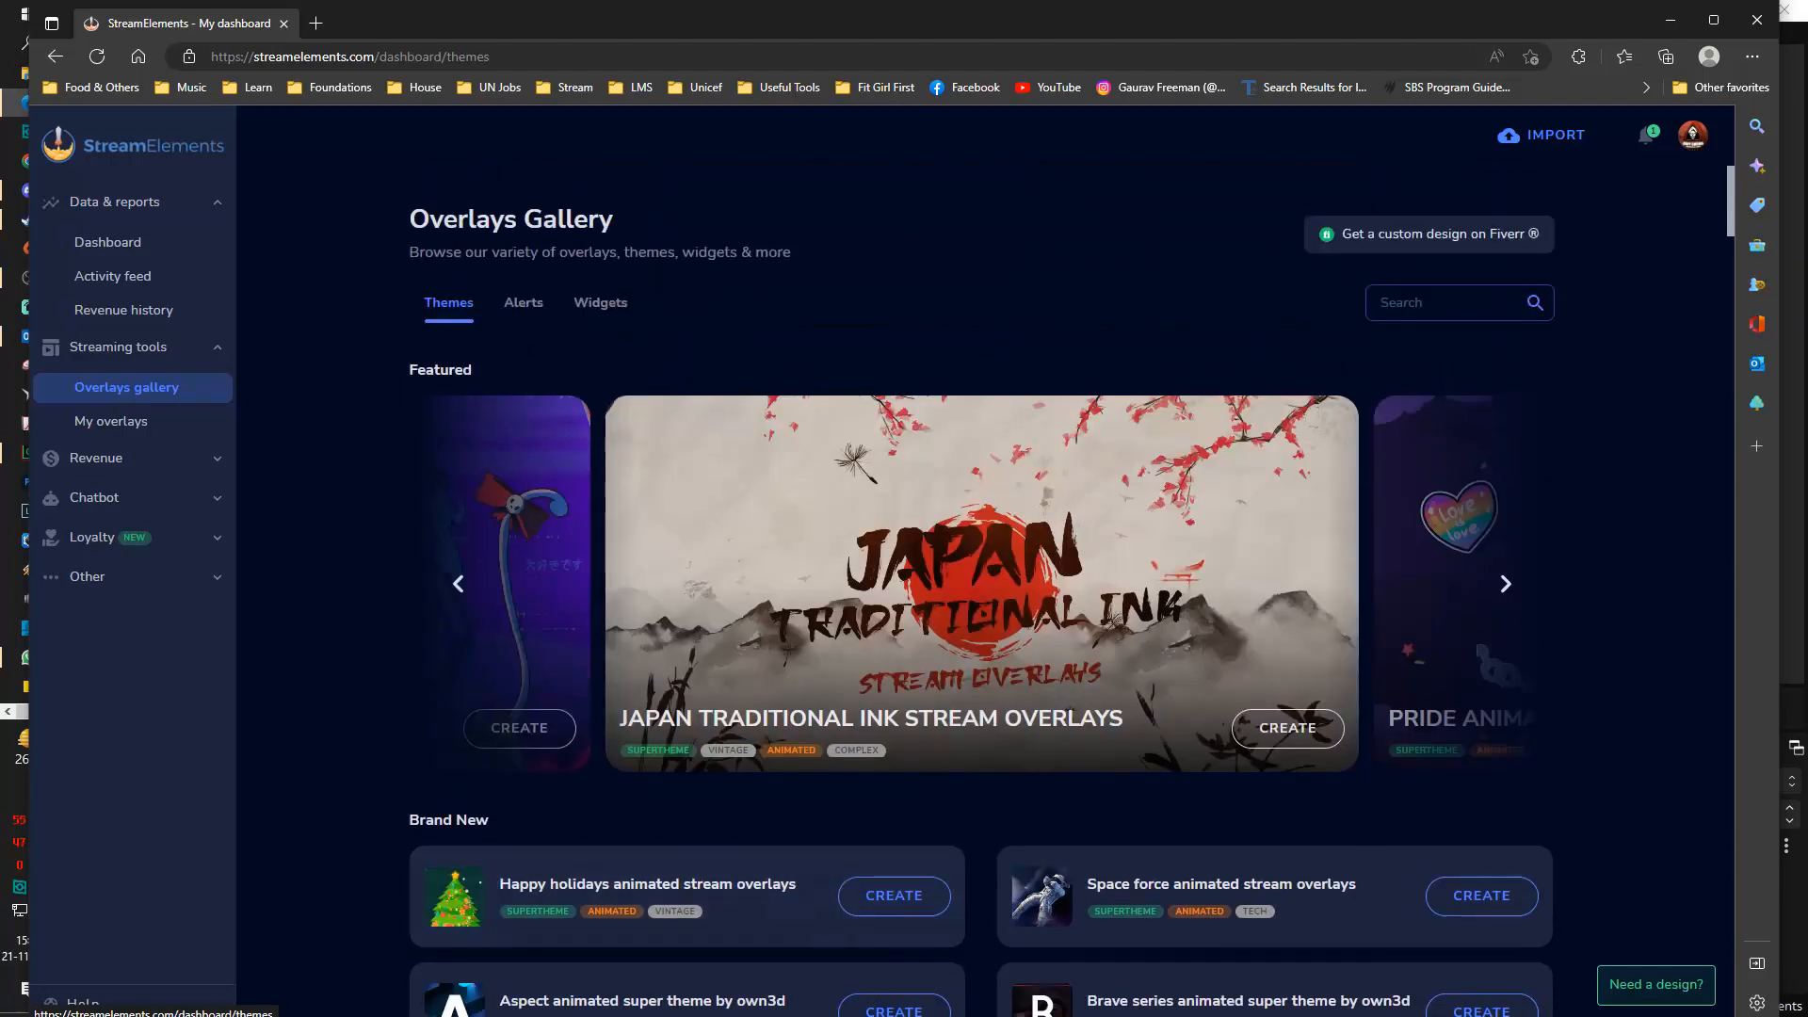
pyautogui.scroll(-17, 979, 565)
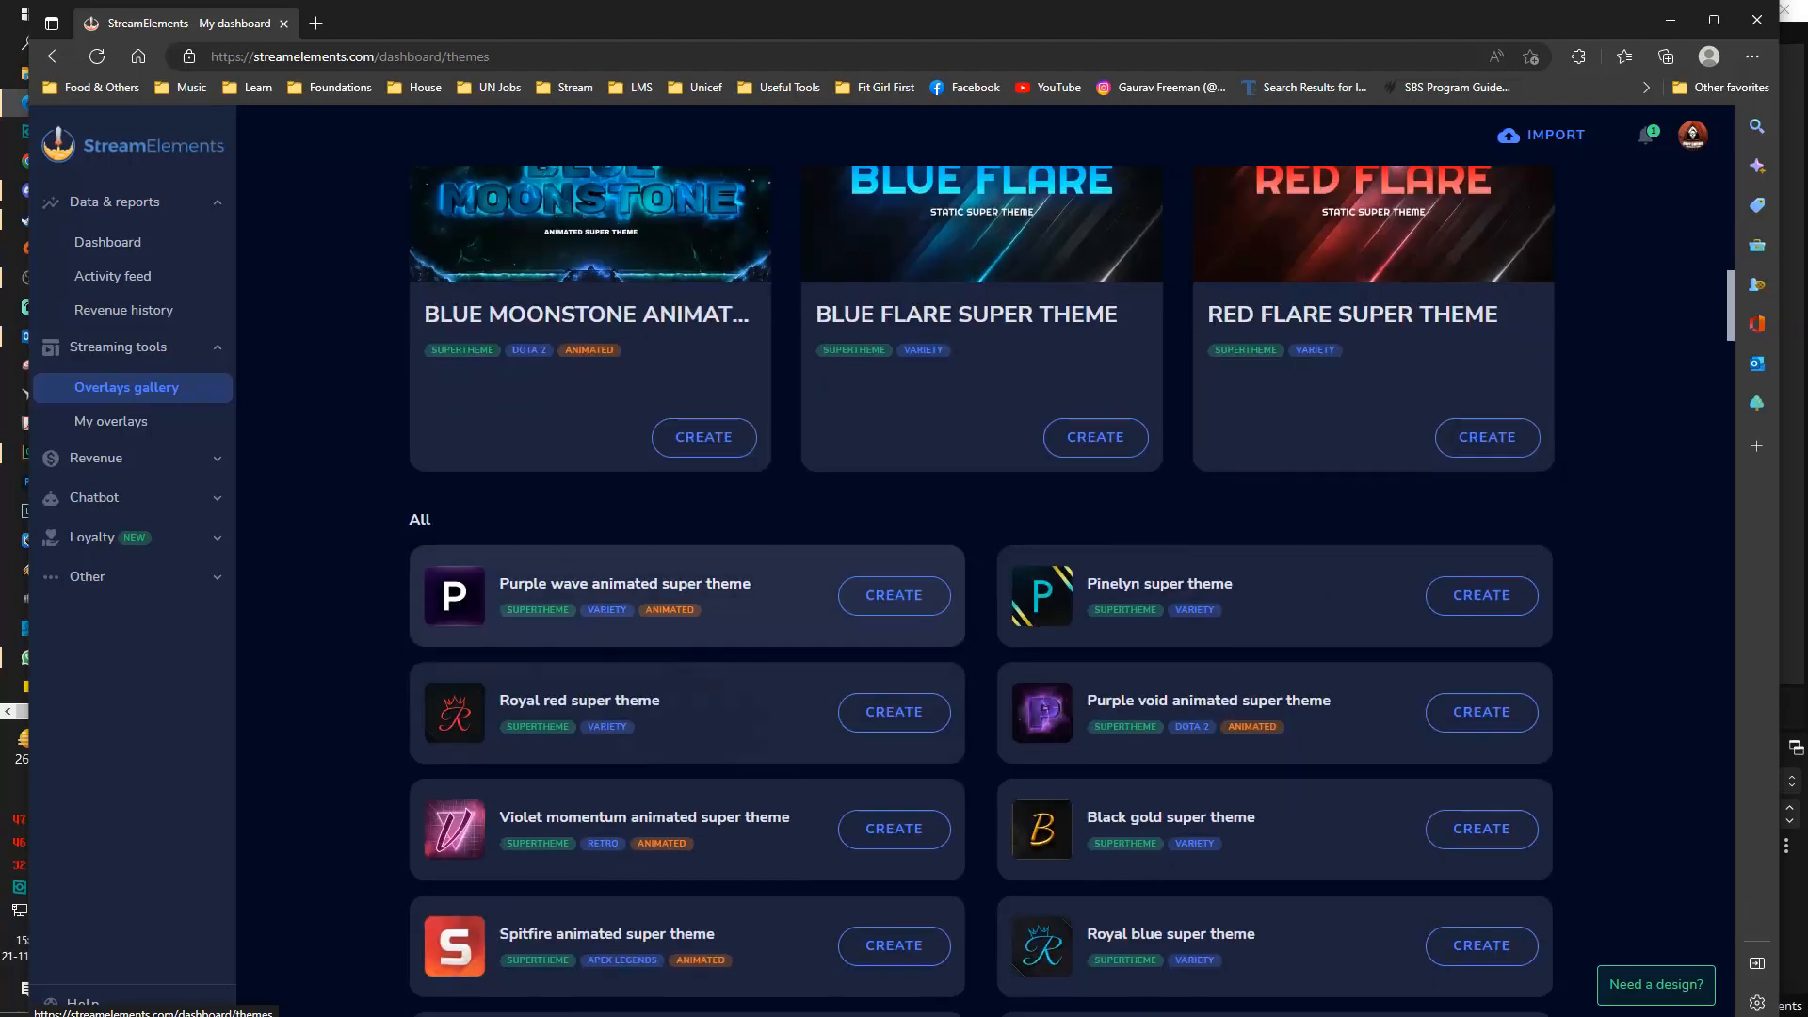
pyautogui.scroll(-4, 687, 564)
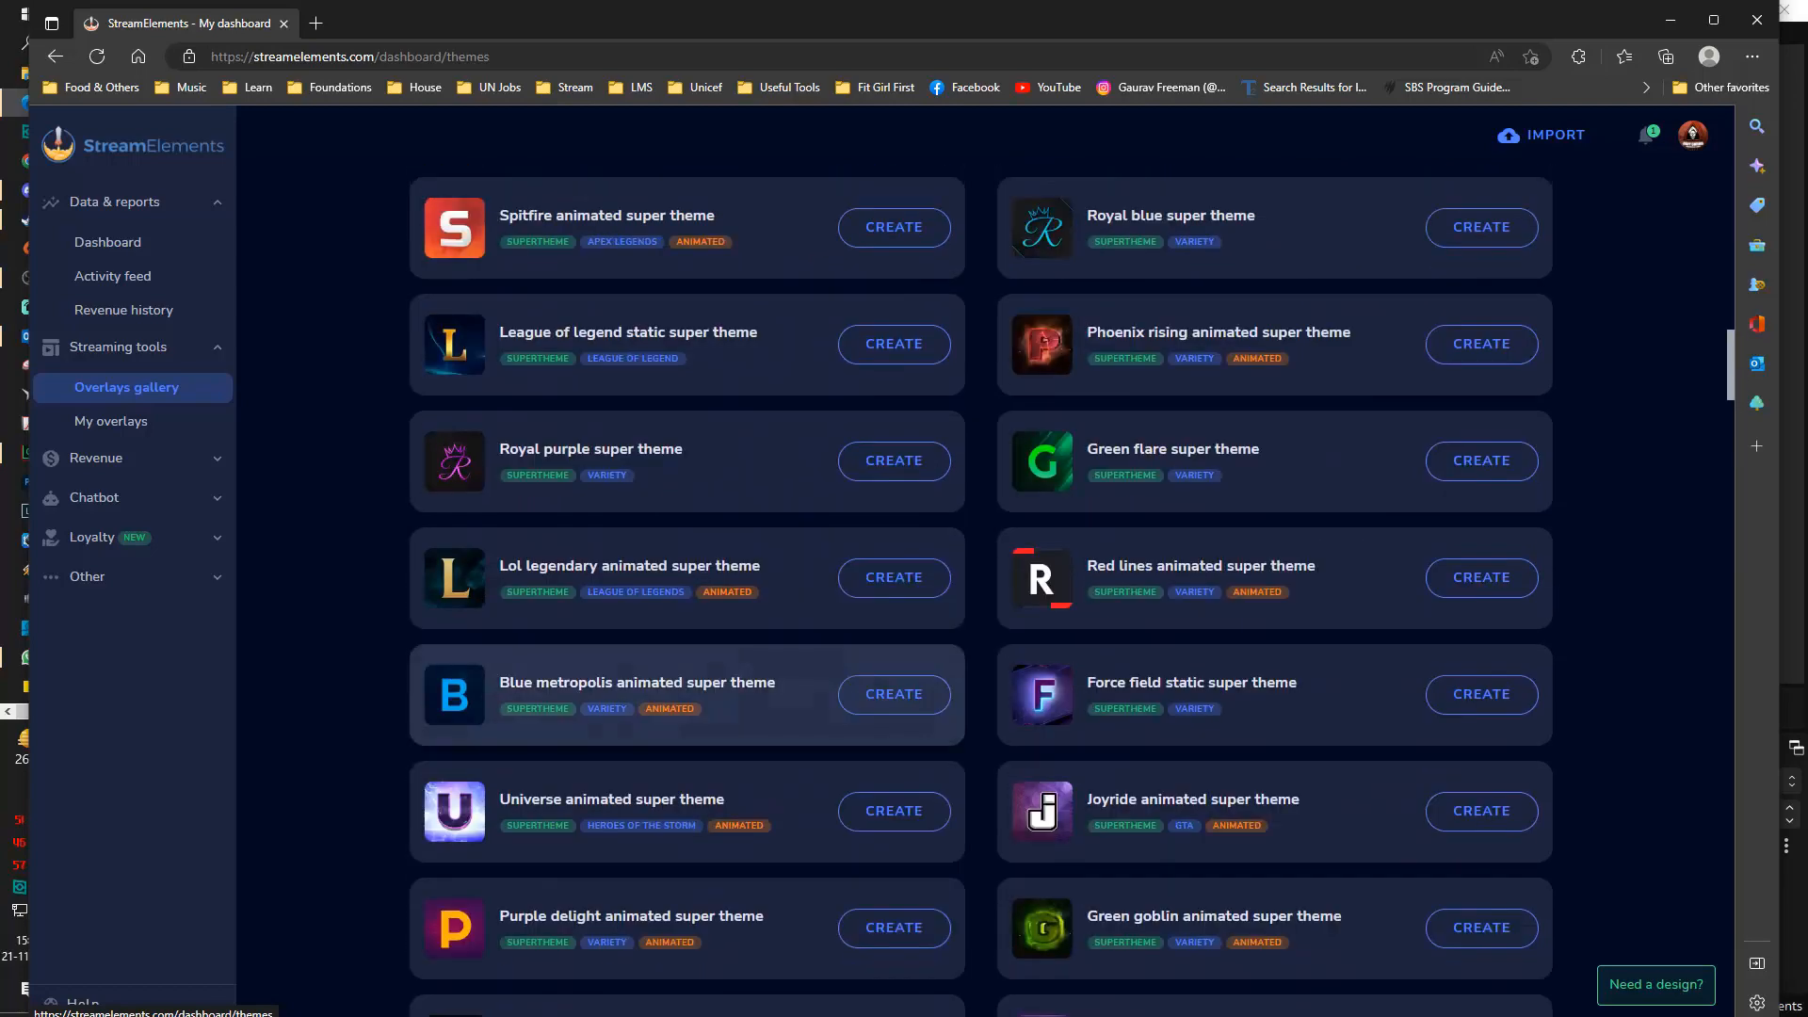
pyautogui.scroll(5, 979, 565)
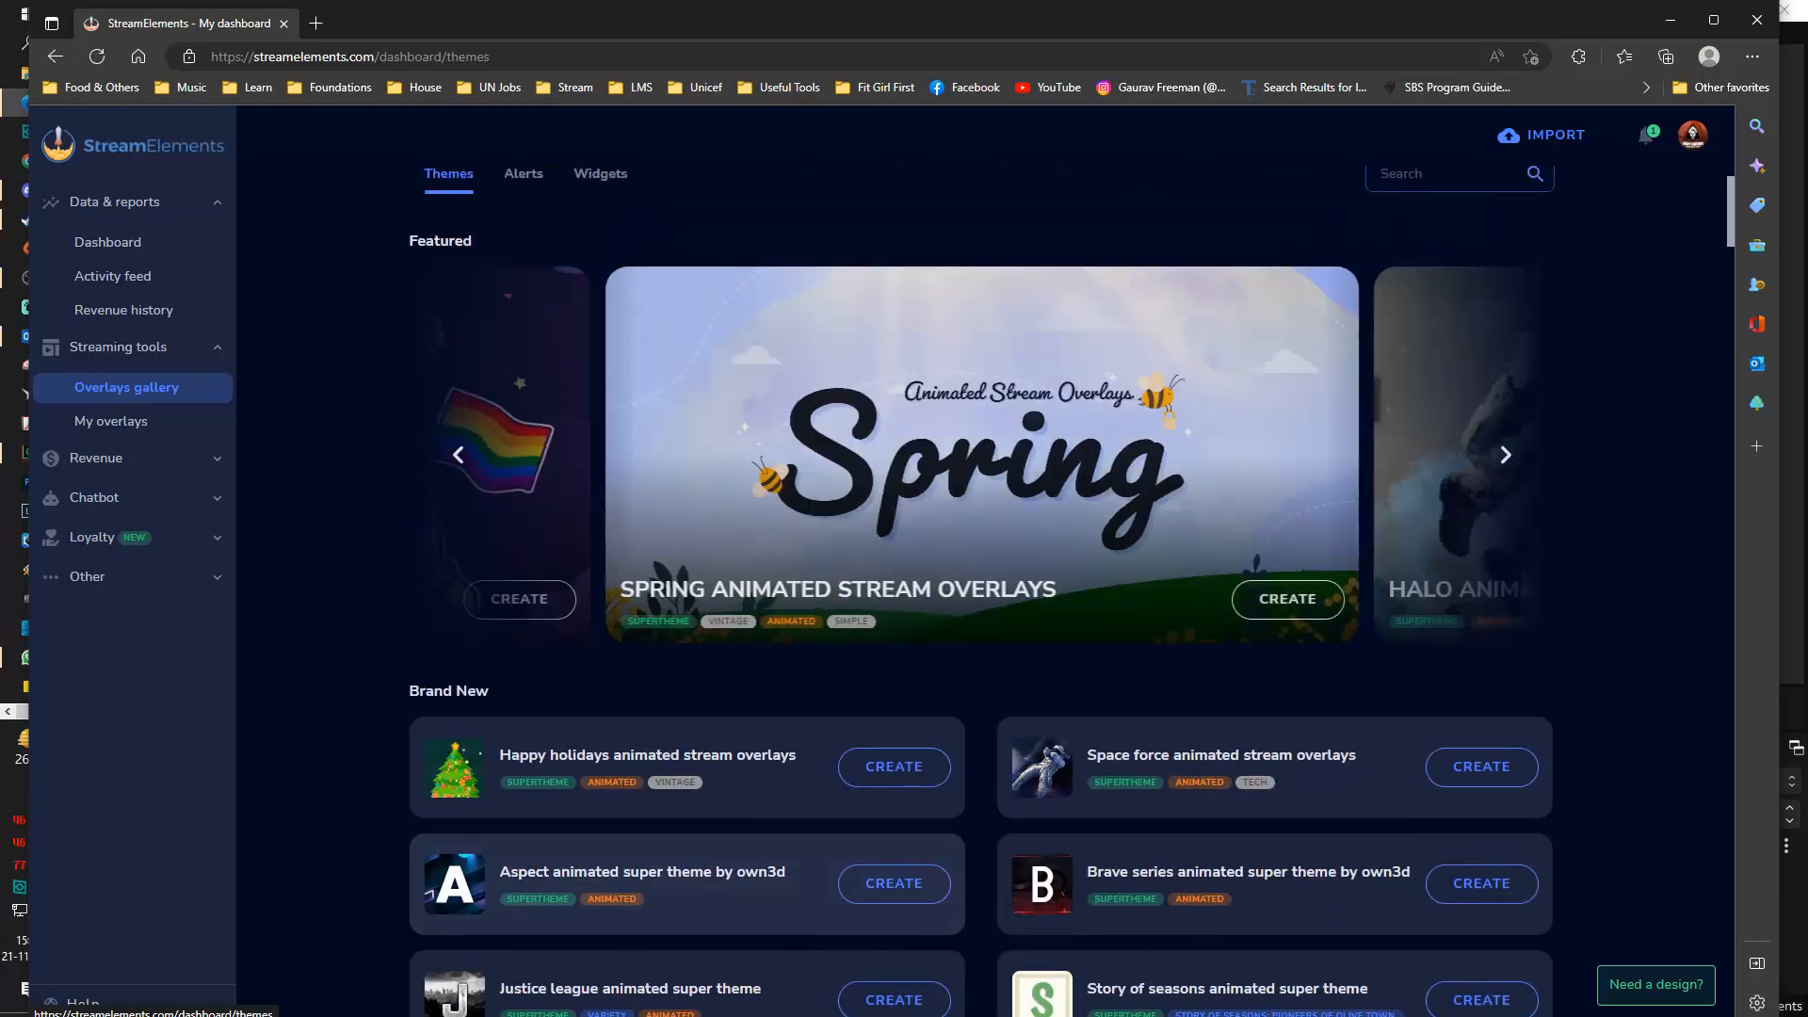
pyautogui.scroll(2, 979, 565)
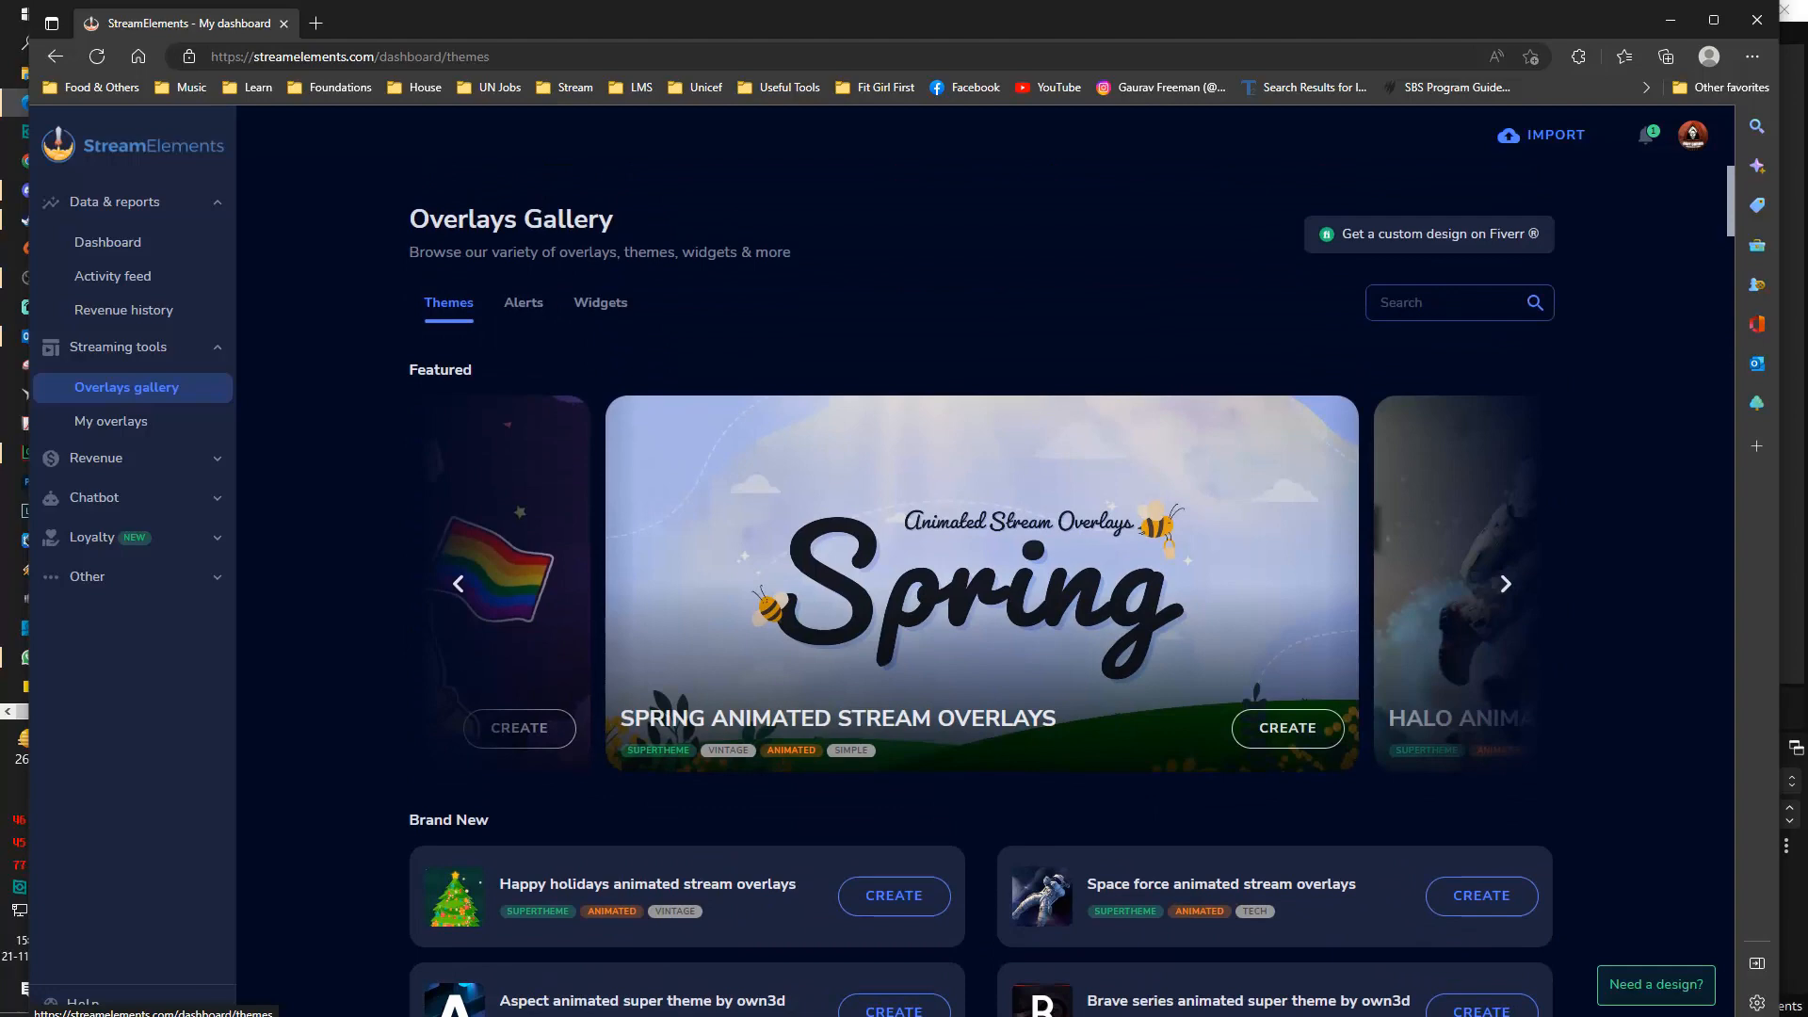
pyautogui.scroll(-3, 980, 565)
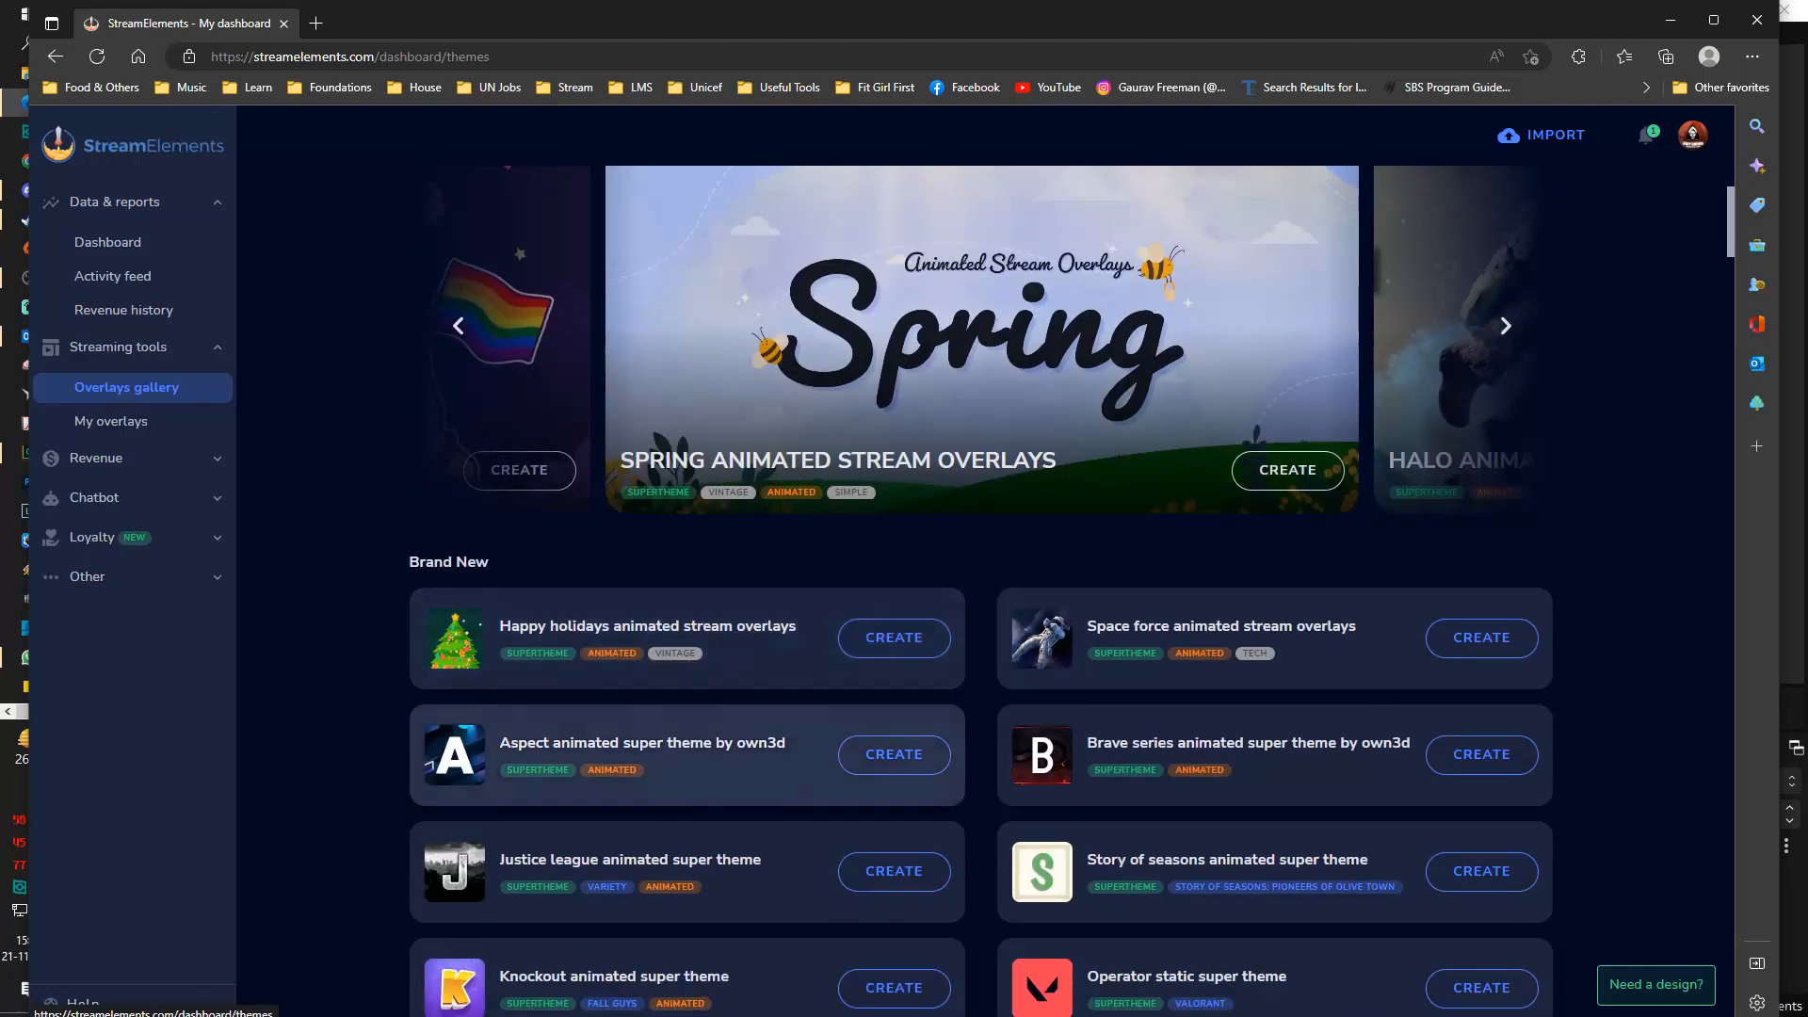
pyautogui.scroll(-3, 979, 565)
pyautogui.scroll(-3, 979, 565)
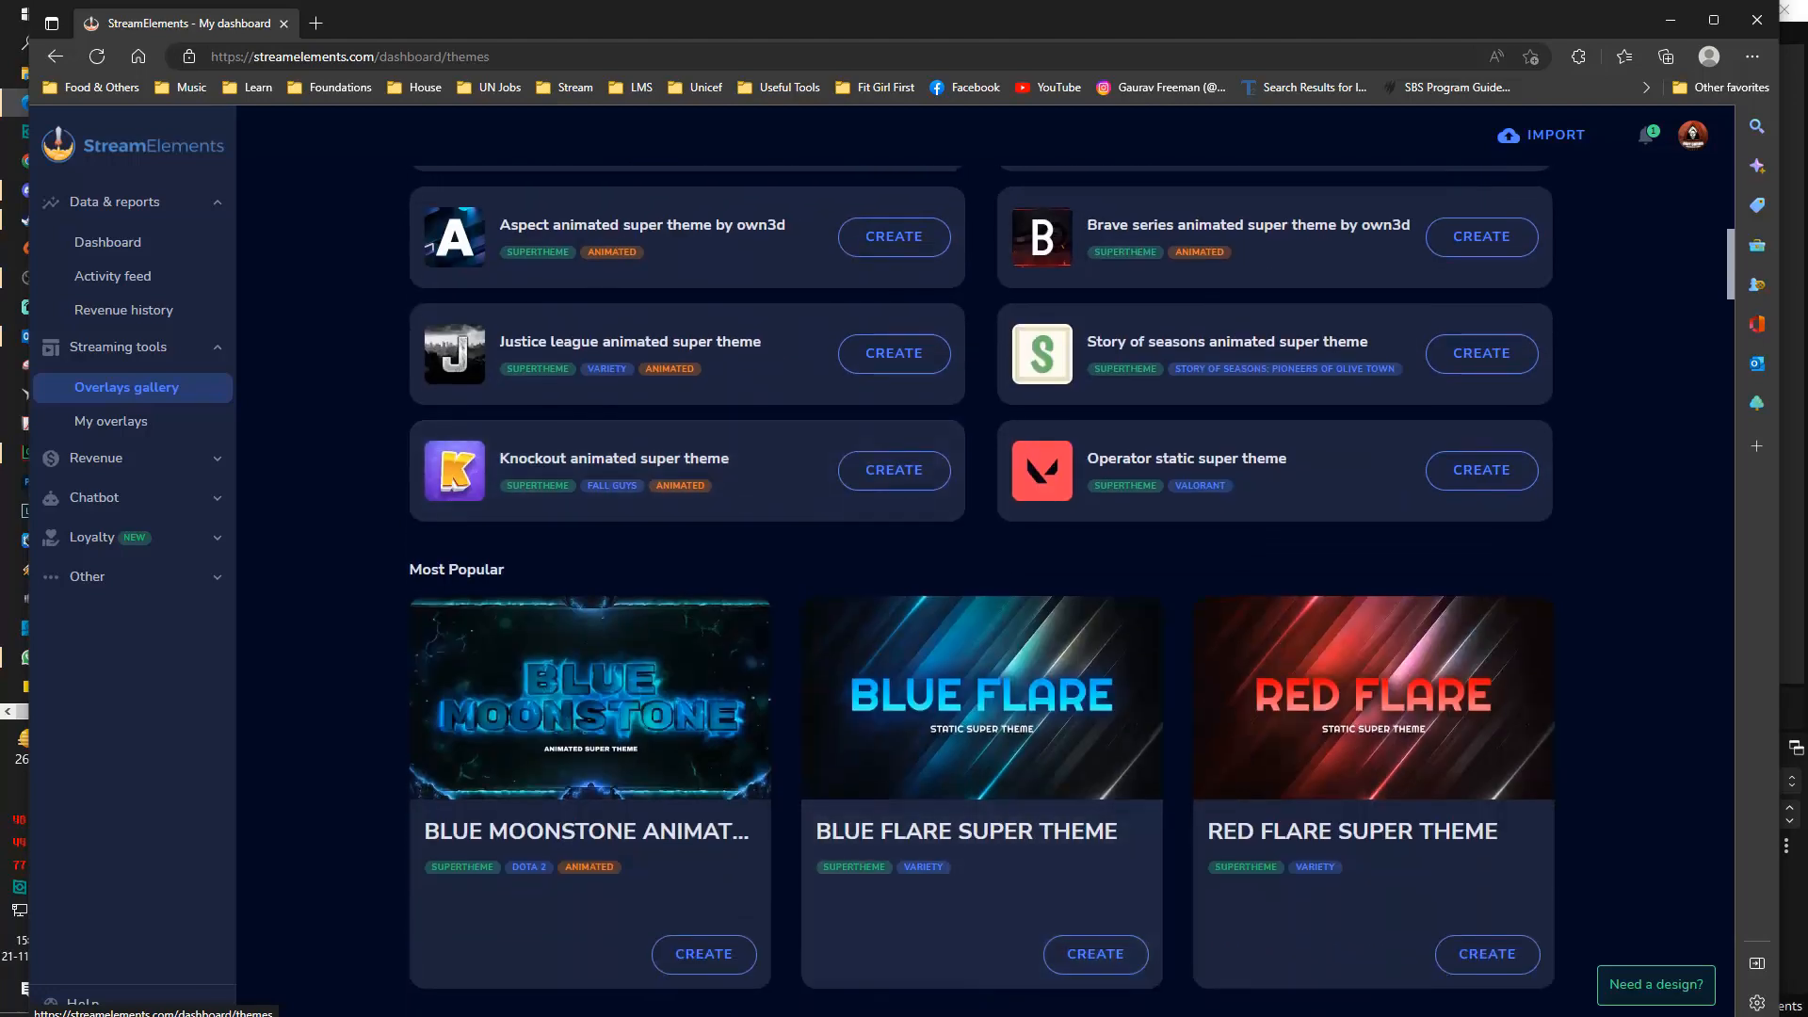
pyautogui.scroll(-6, 979, 565)
pyautogui.scroll(-9, 688, 734)
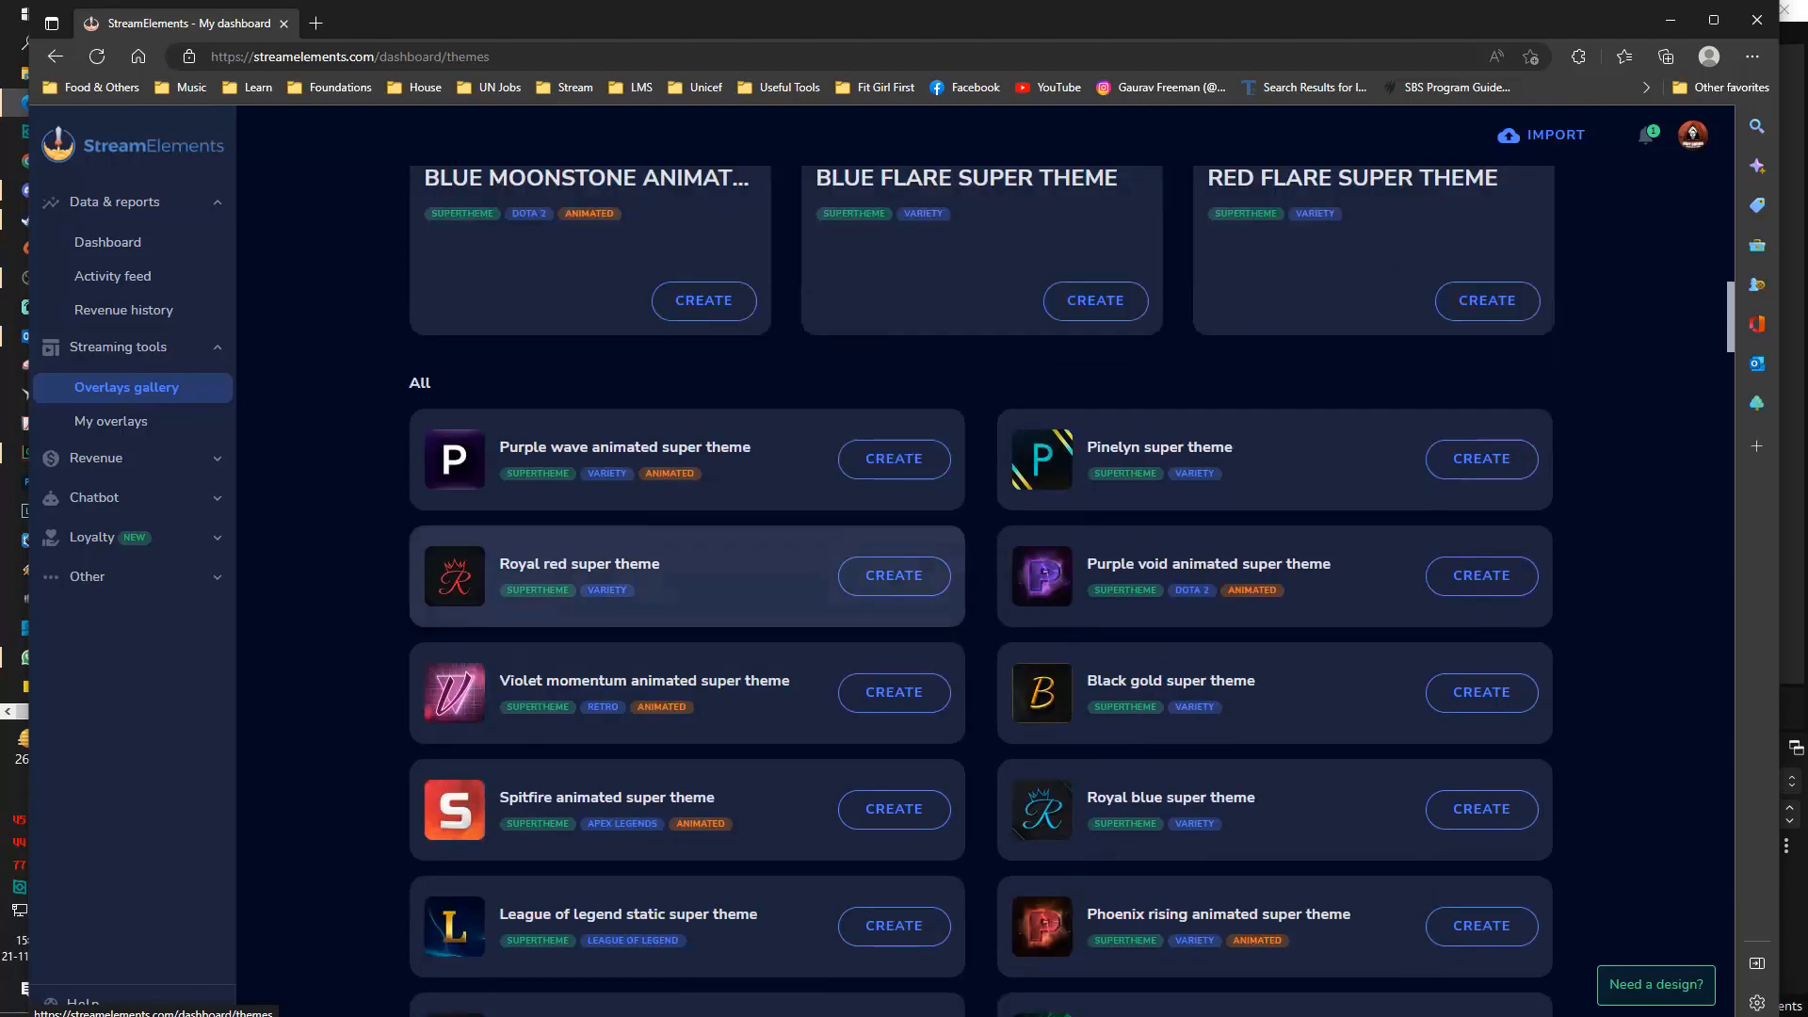
pyautogui.scroll(-3, 687, 744)
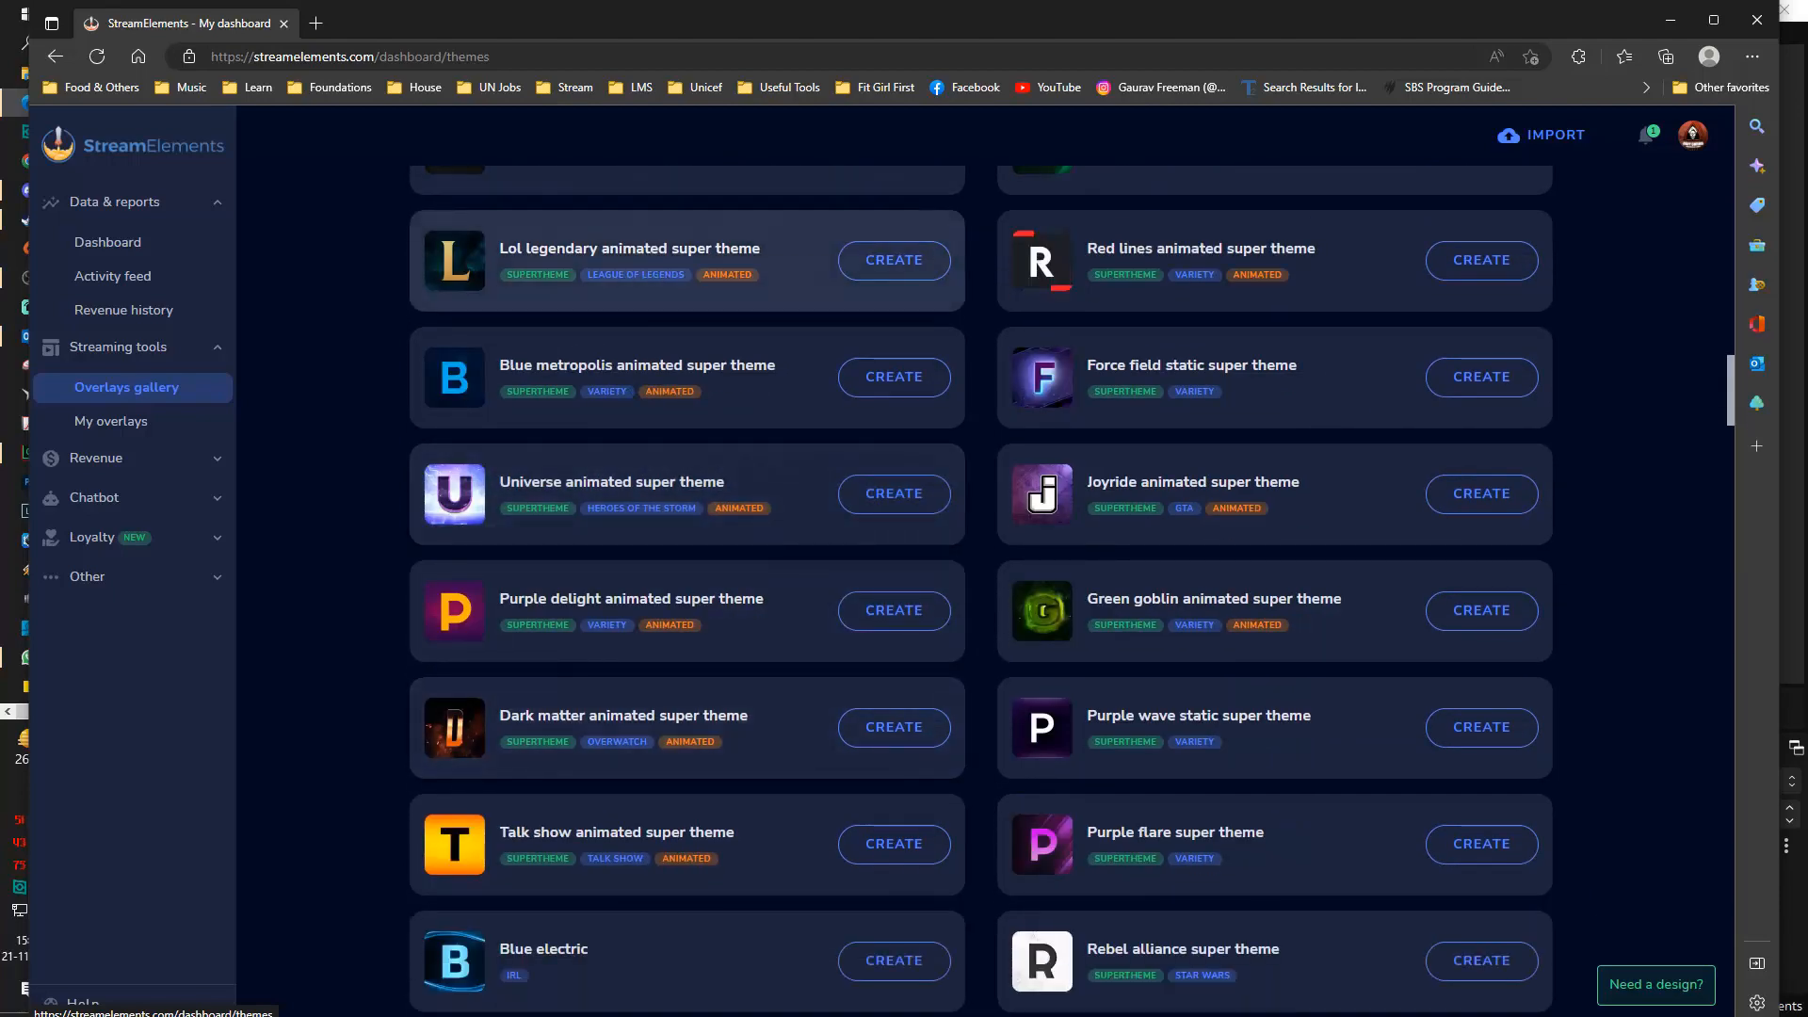
pyautogui.click(719, 266)
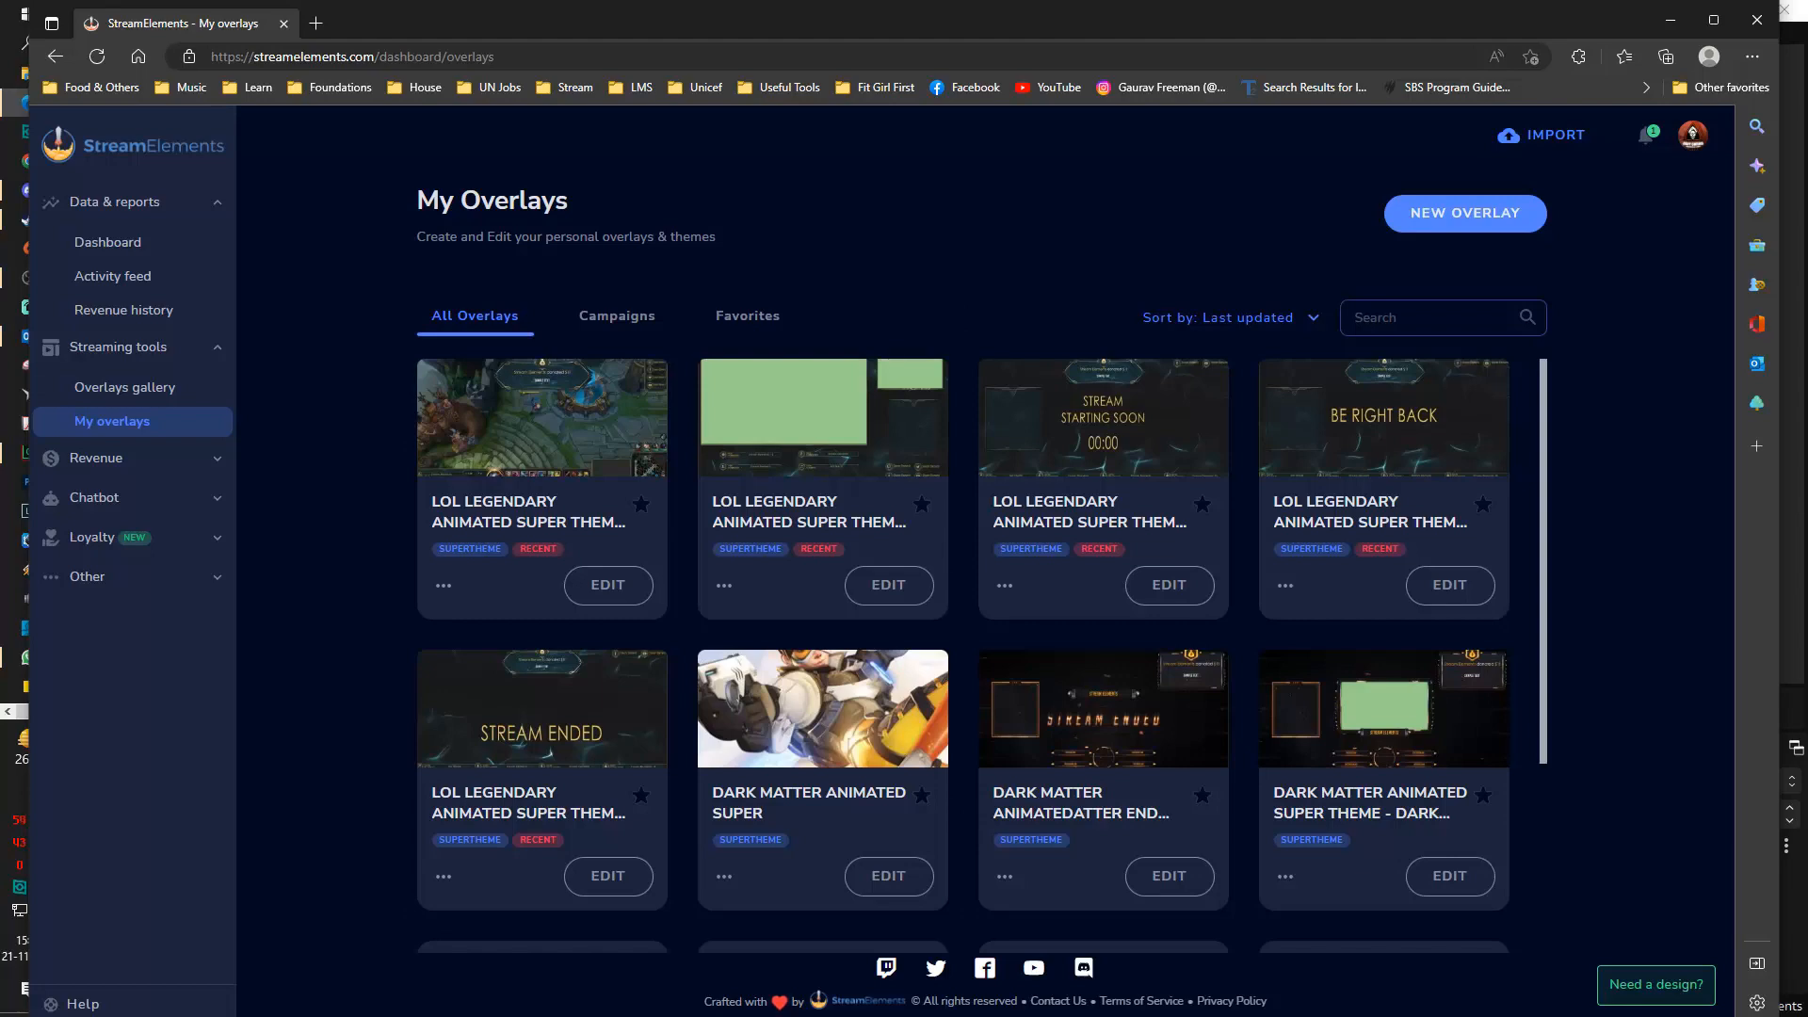
# Step: Browse the My Overlays grid and open the LOL Legendary in-game overlay for editing
pyautogui.scroll(-3, 1168, 585)
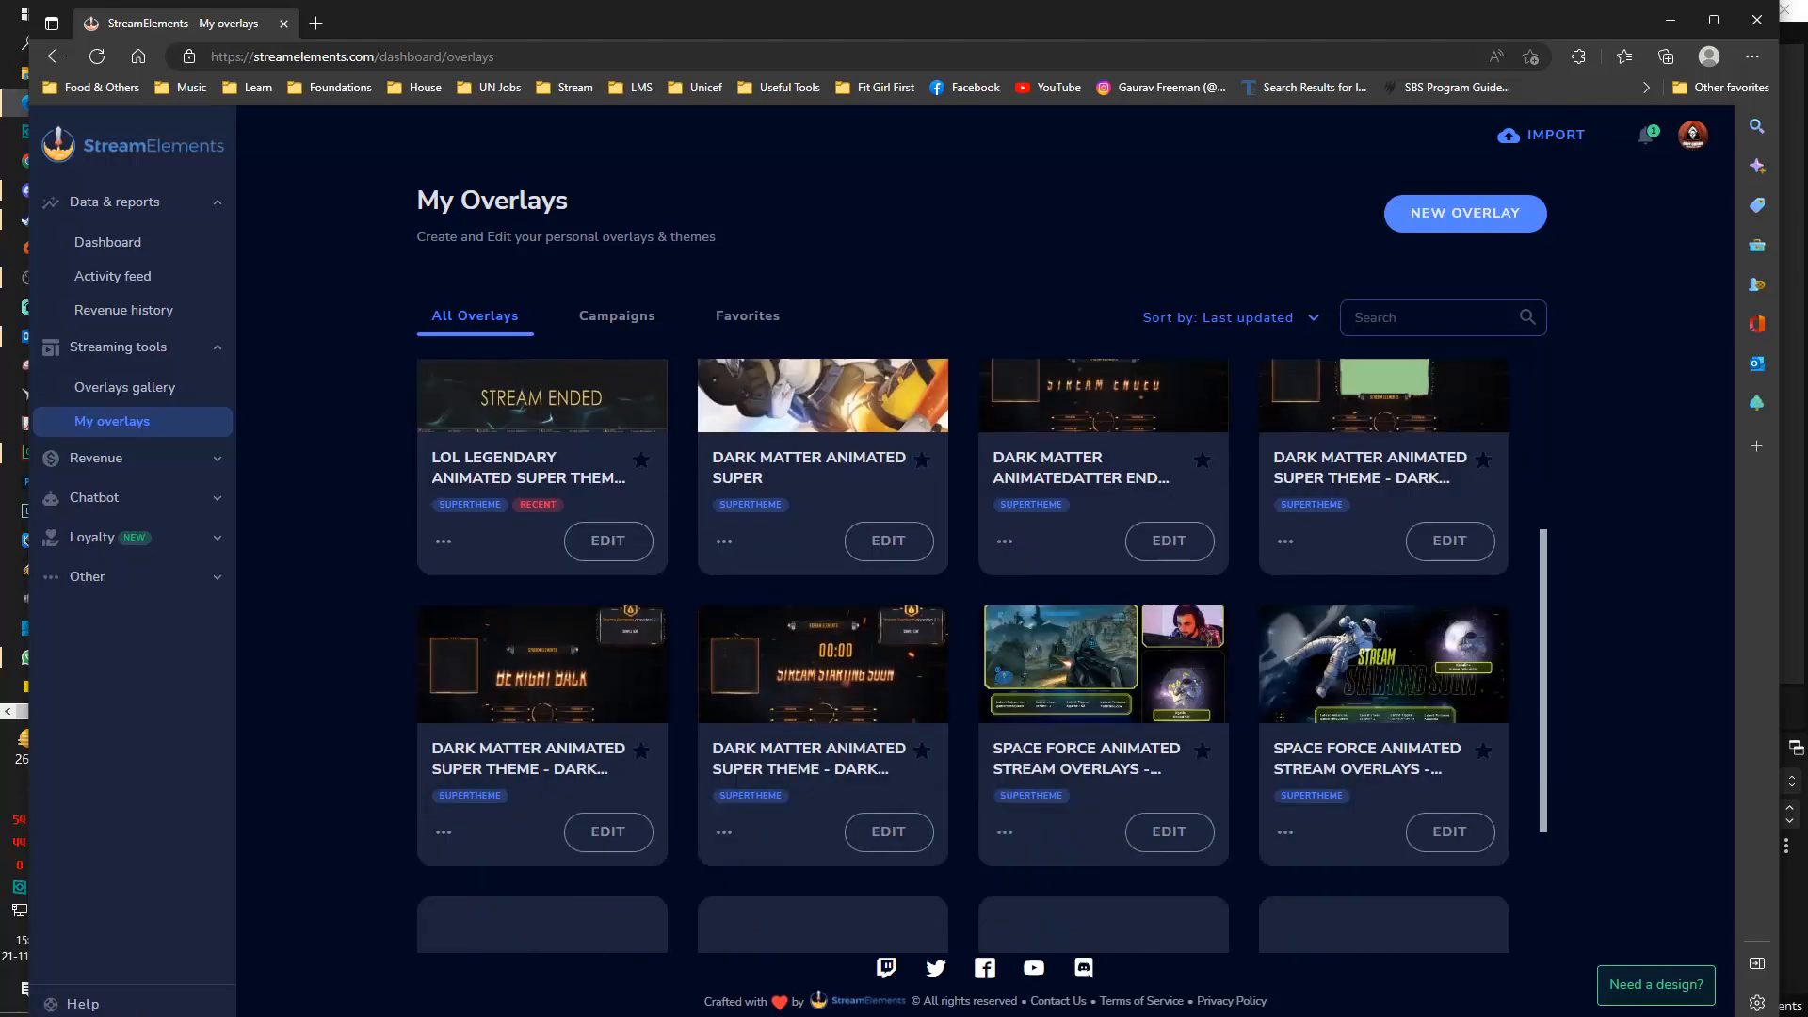
pyautogui.scroll(-3, 1168, 585)
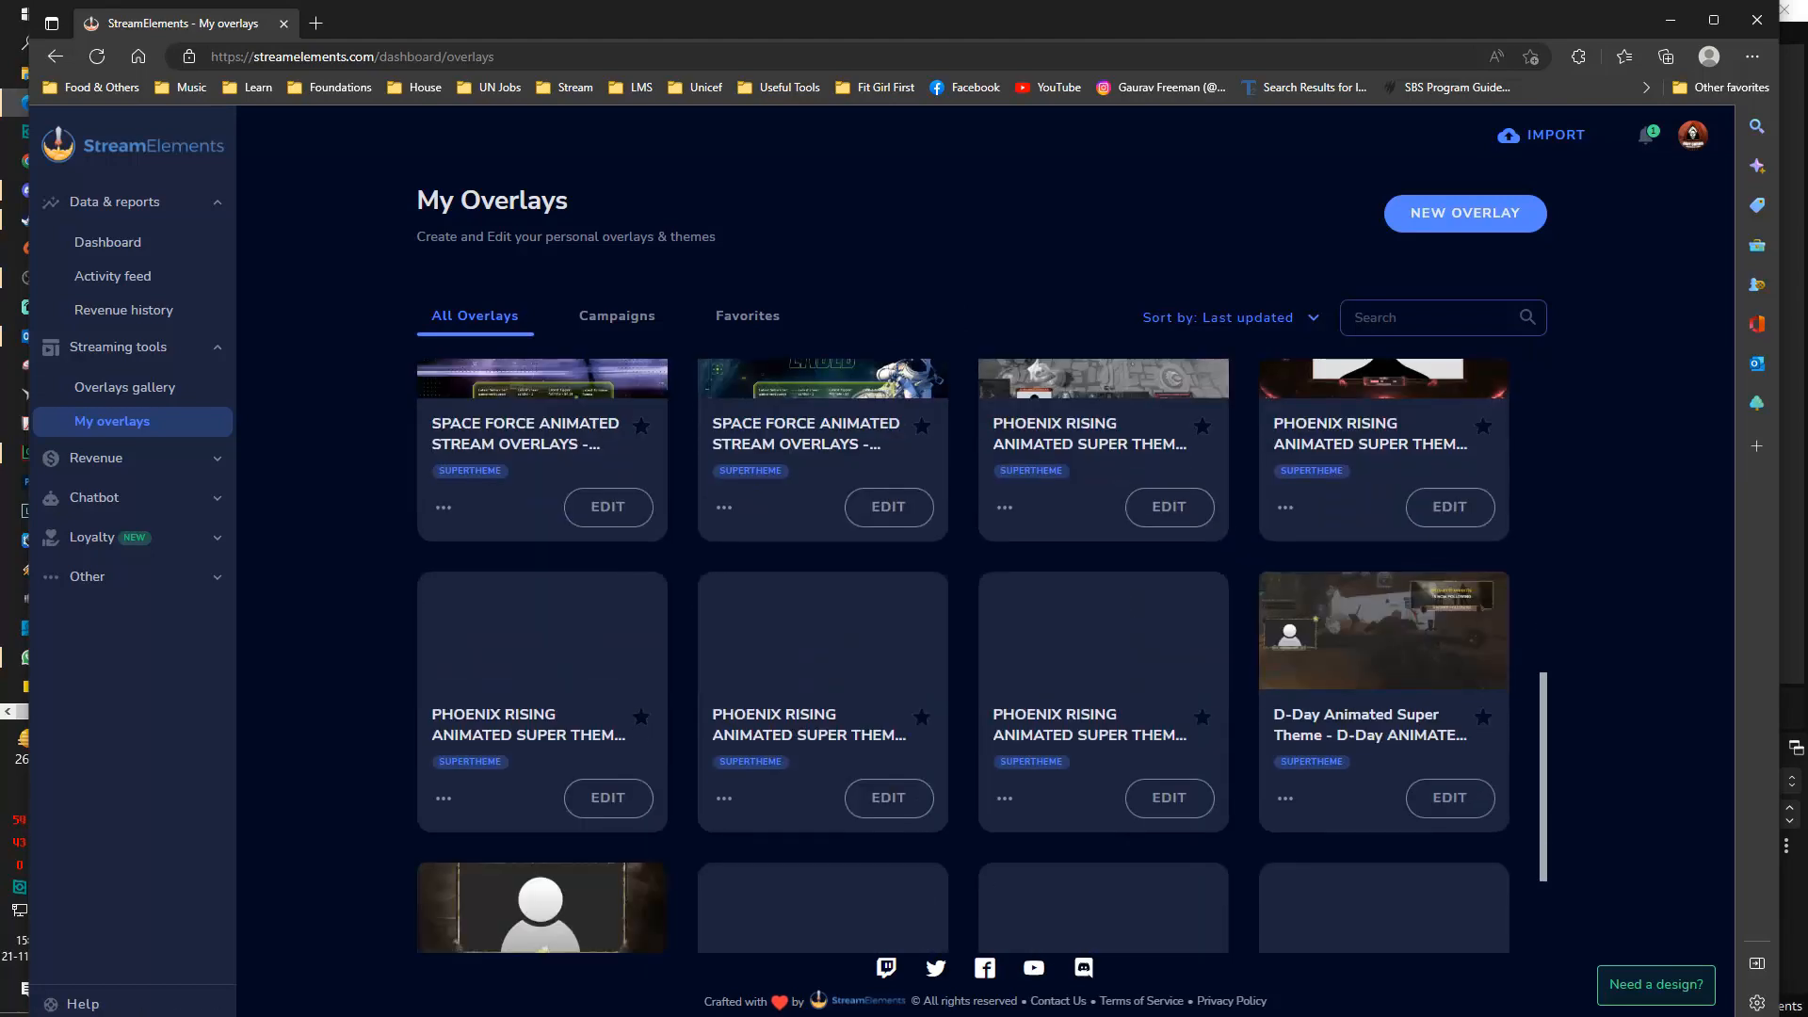
pyautogui.scroll(-3, 1168, 585)
pyautogui.scroll(6, 1168, 585)
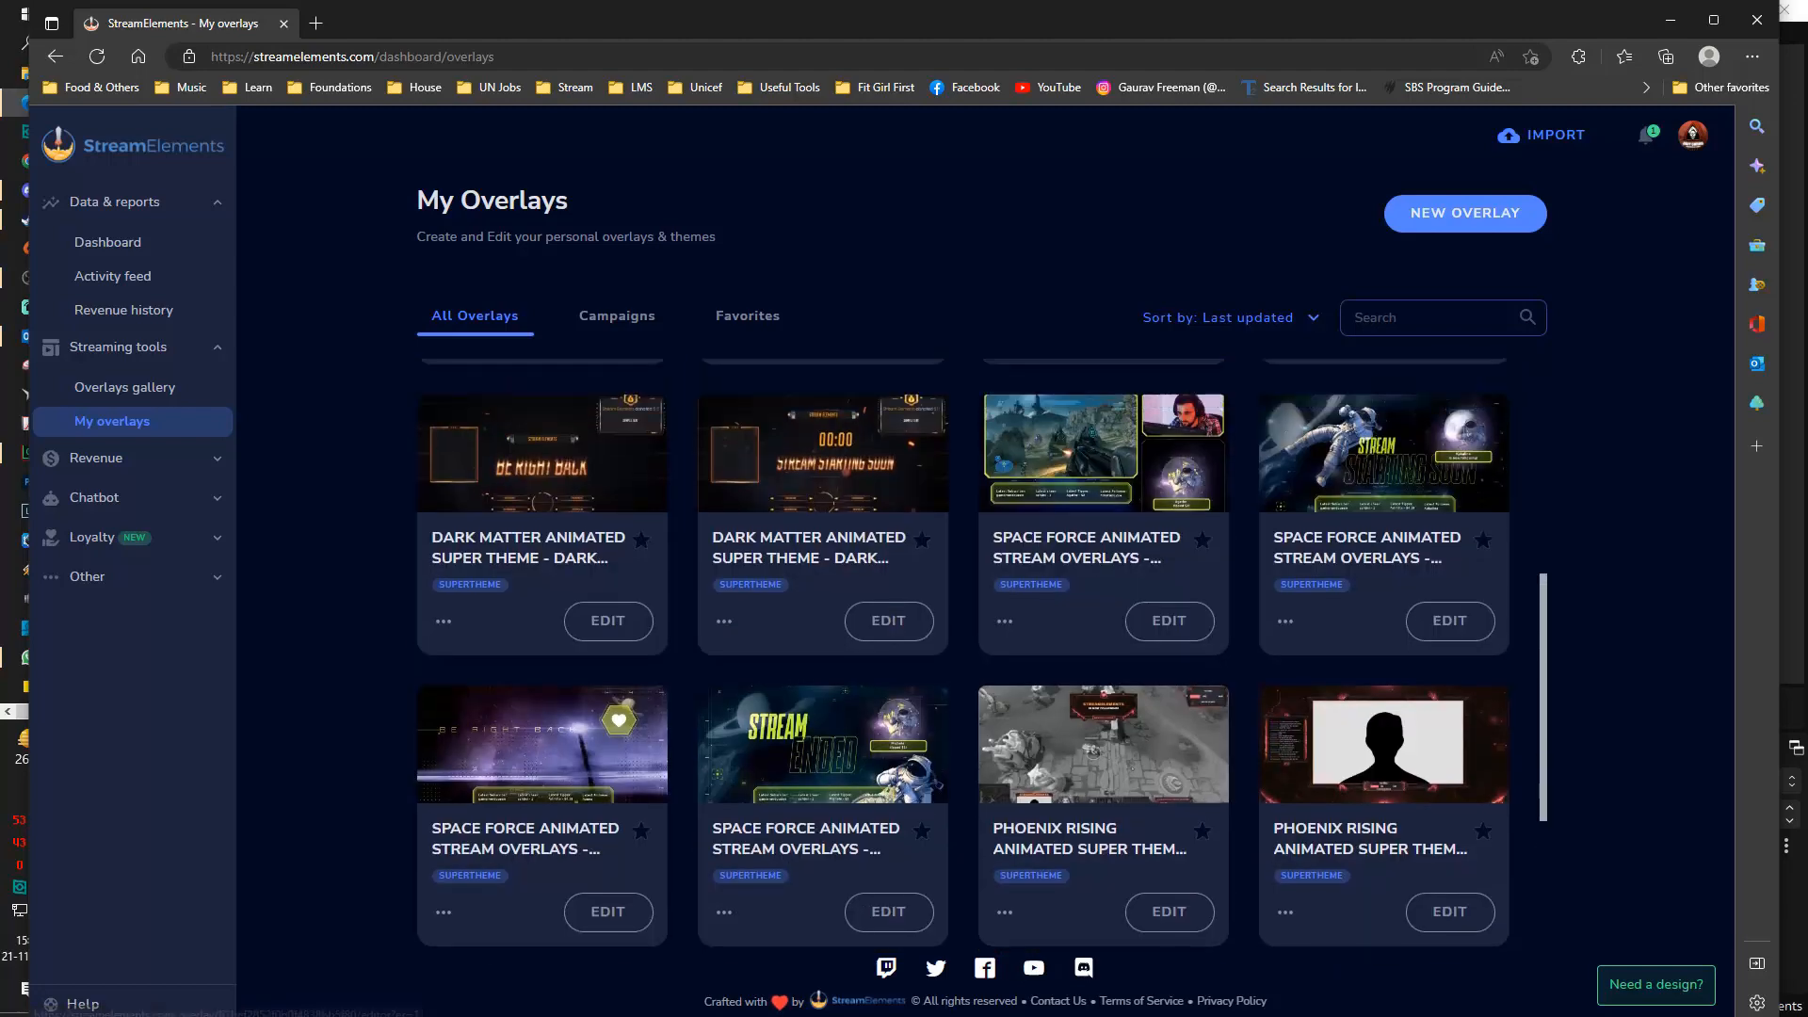
pyautogui.scroll(5, 1169, 584)
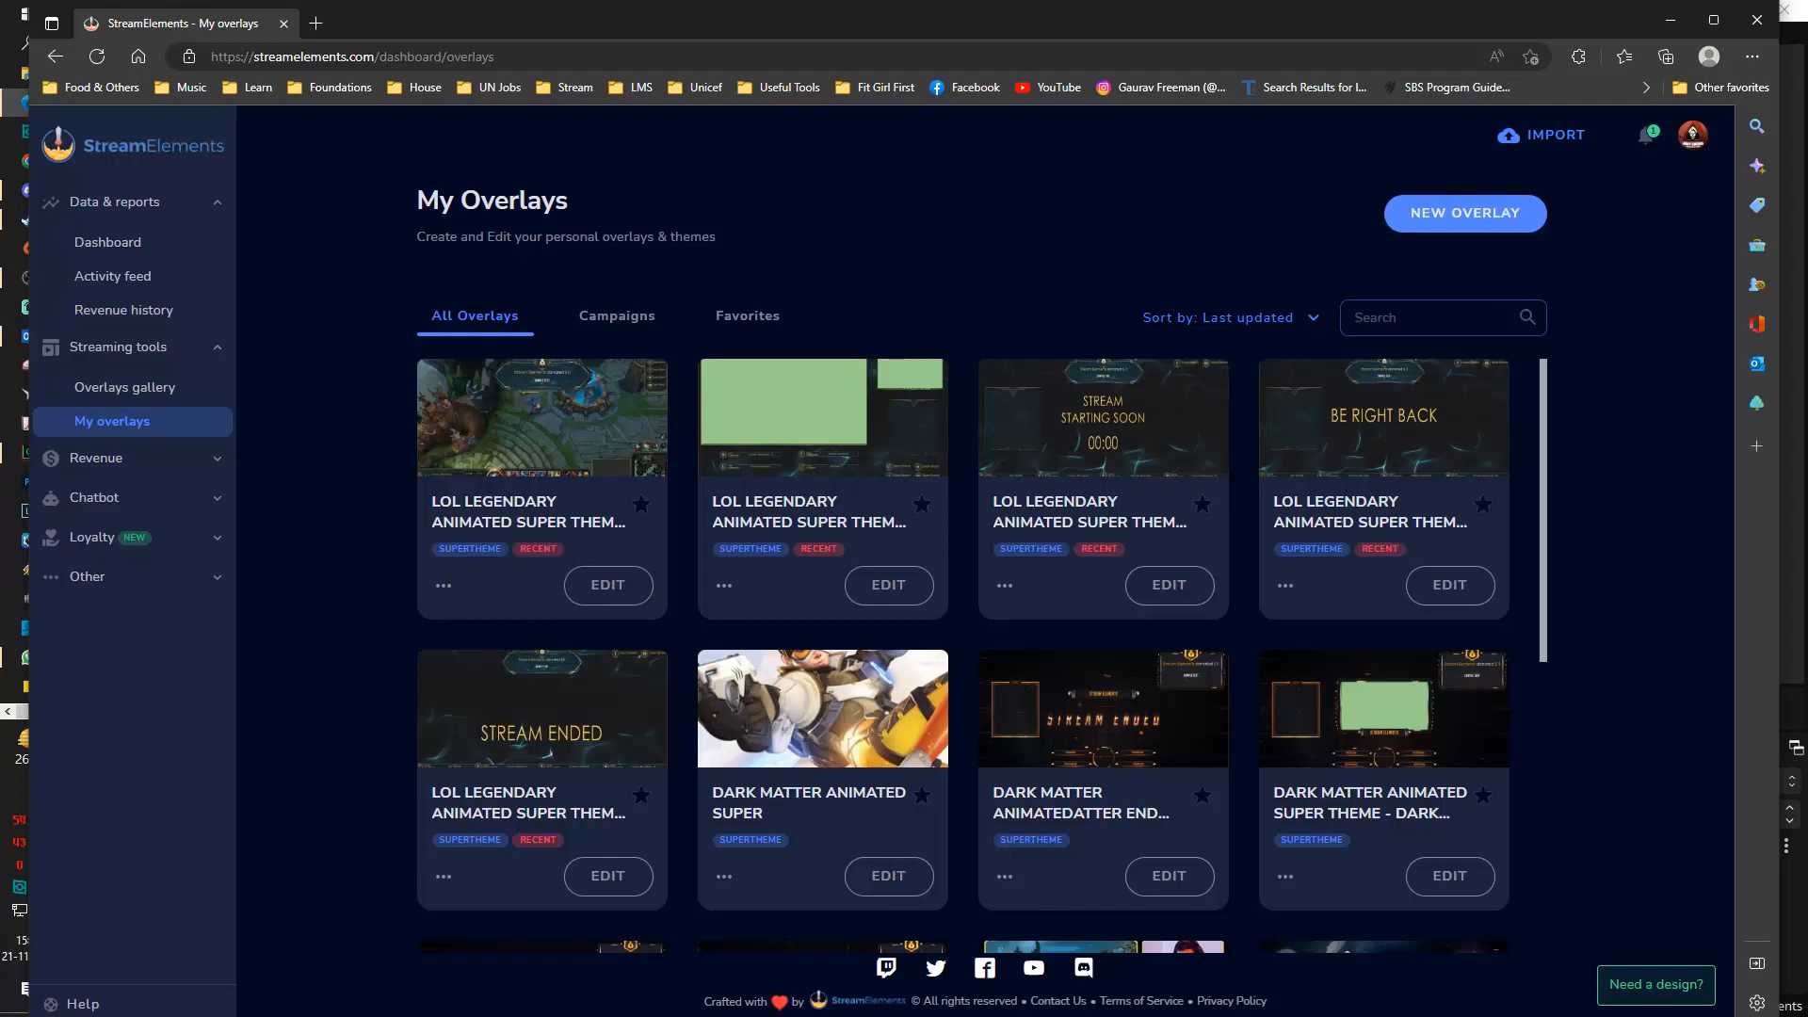
pyautogui.click(607, 585)
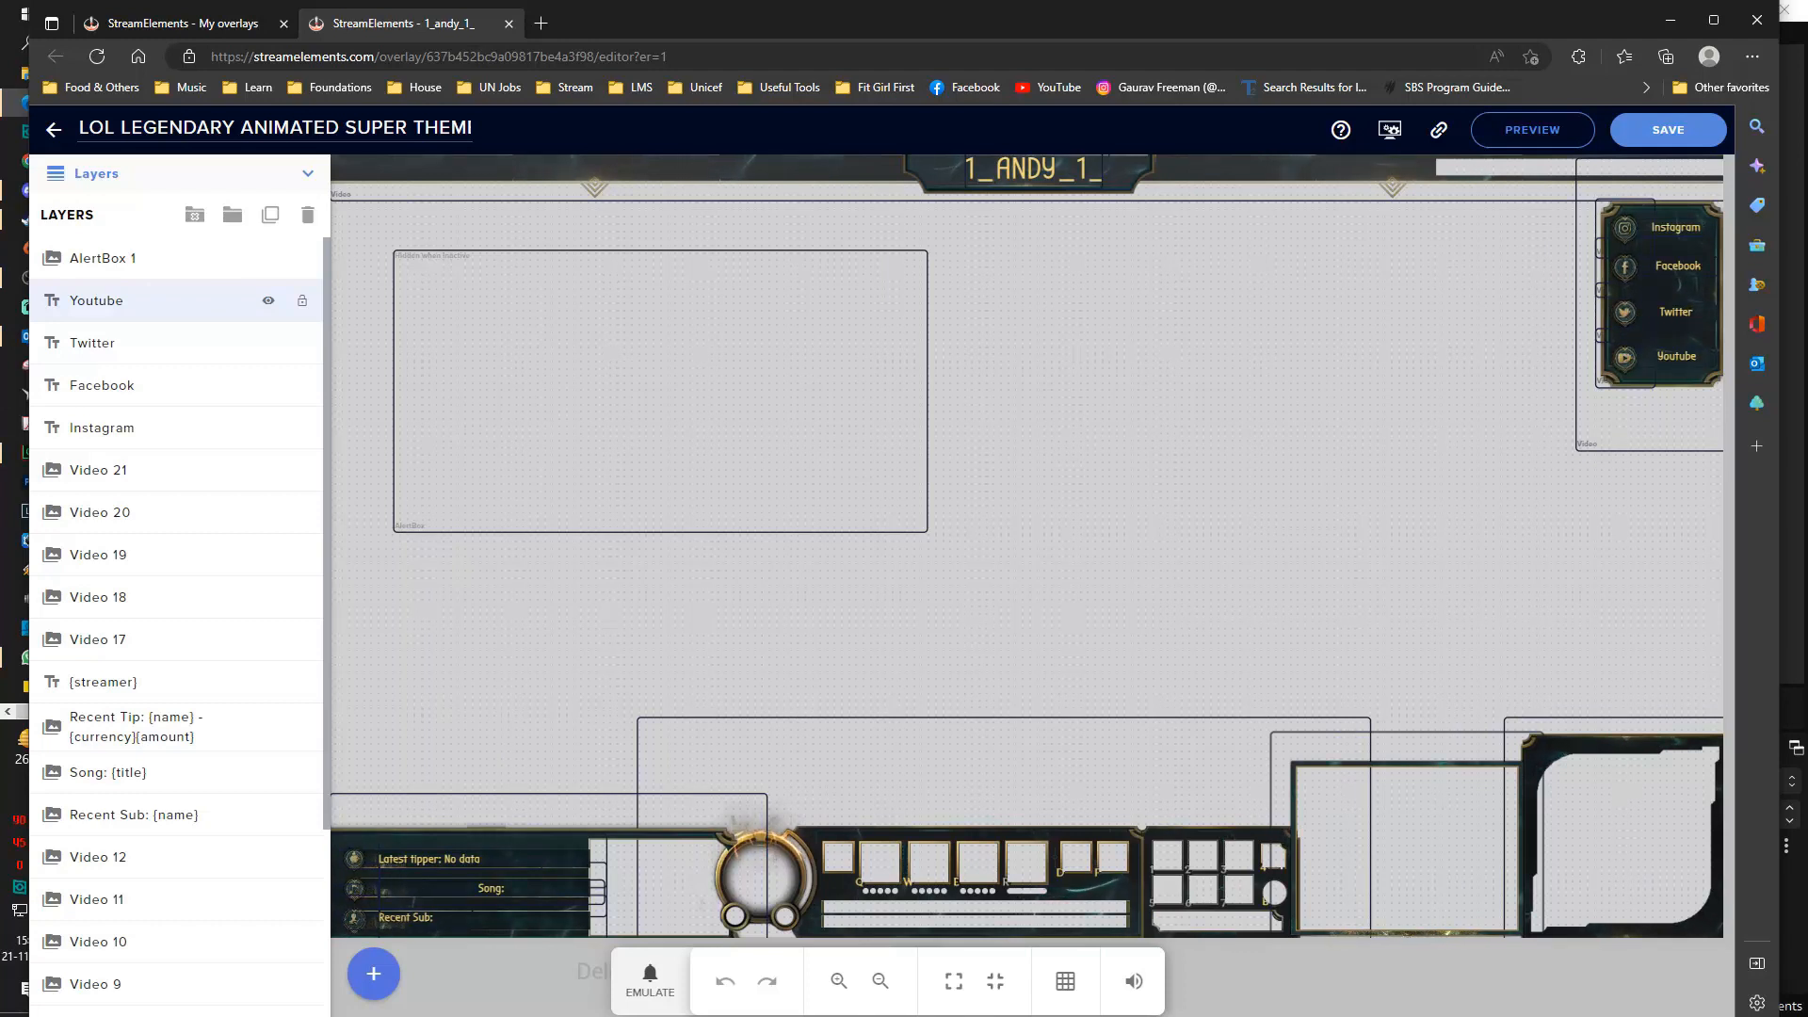
# Step: Hide the Youtube, Twitter, Facebook and Instagram text layers
pyautogui.click(269, 300)
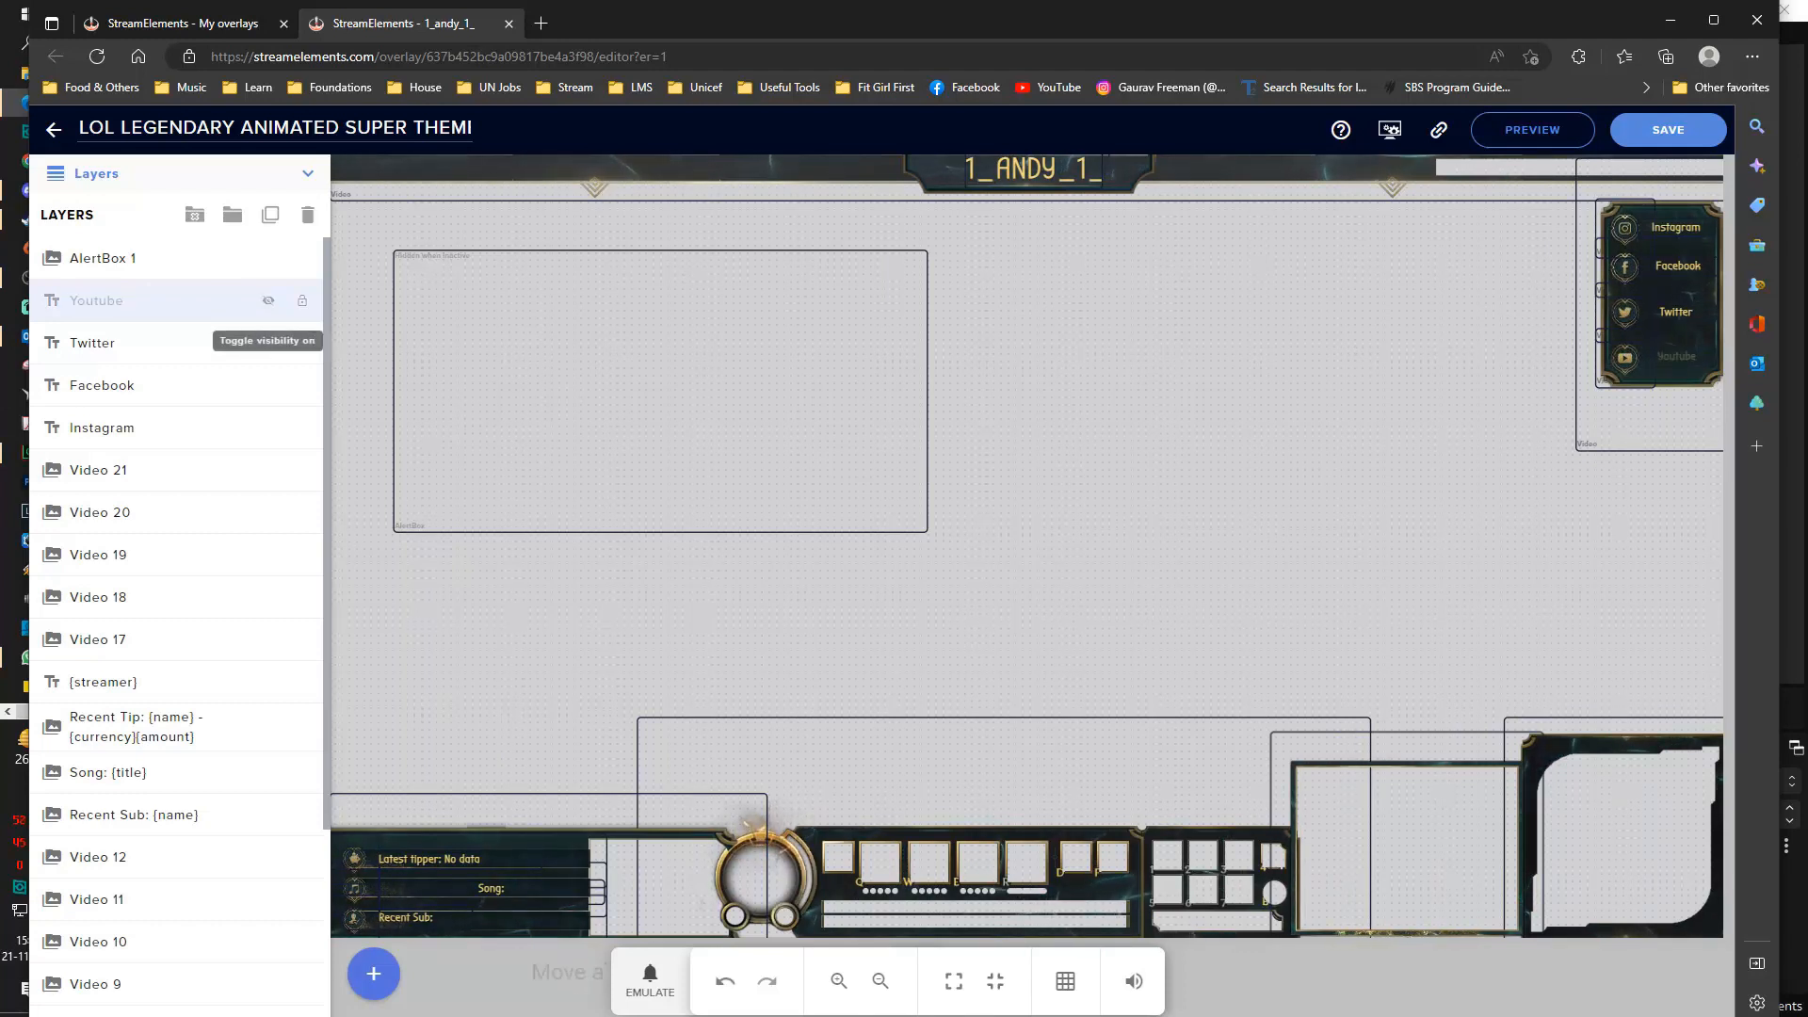
pyautogui.click(269, 342)
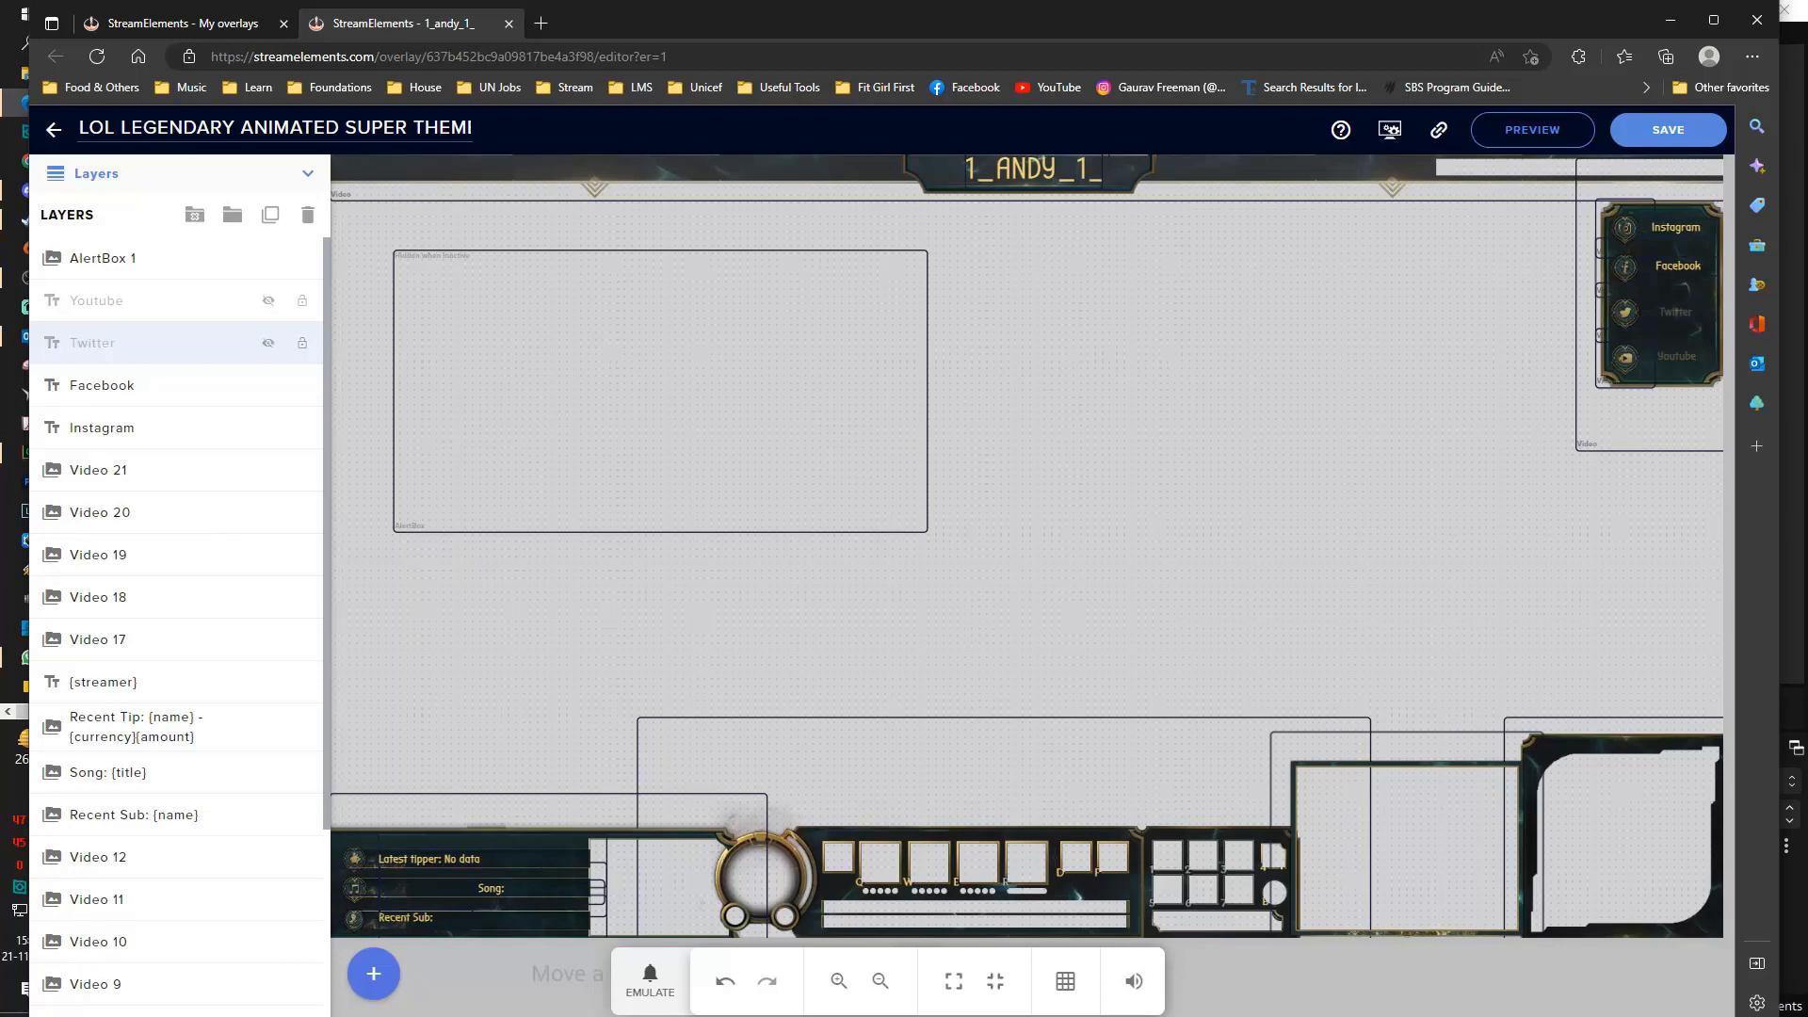
pyautogui.click(269, 385)
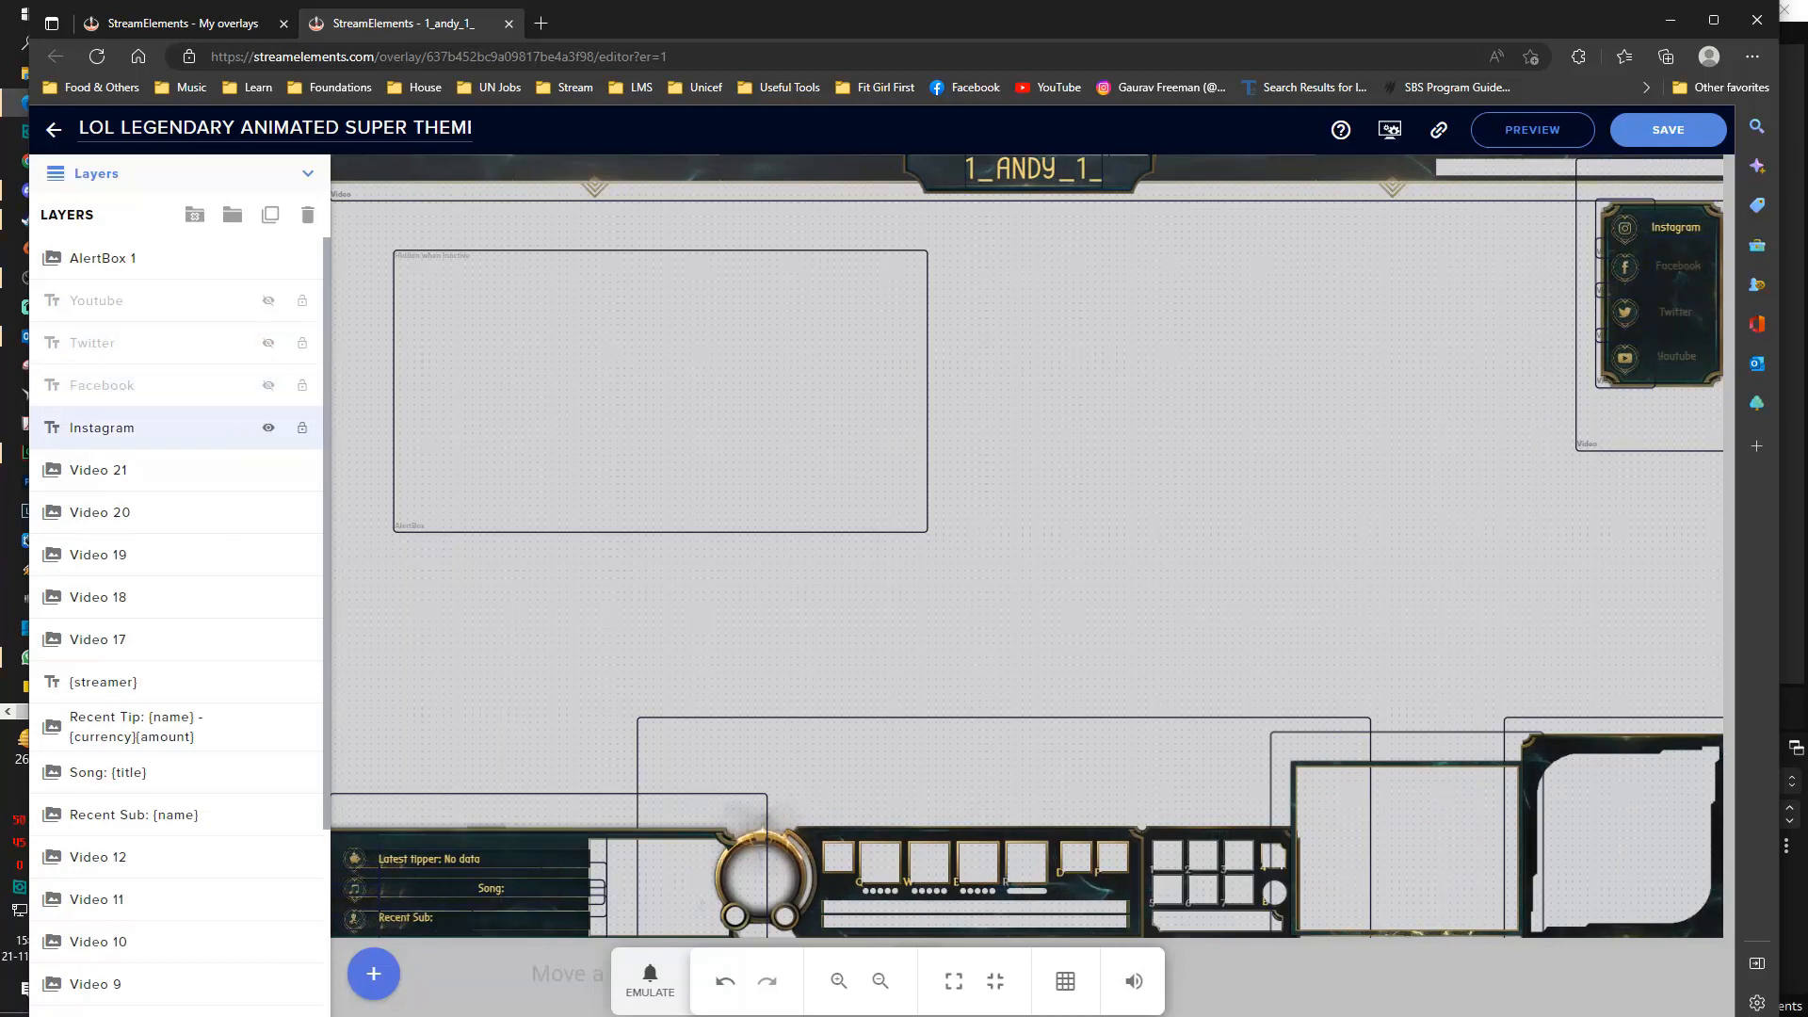
pyautogui.click(268, 427)
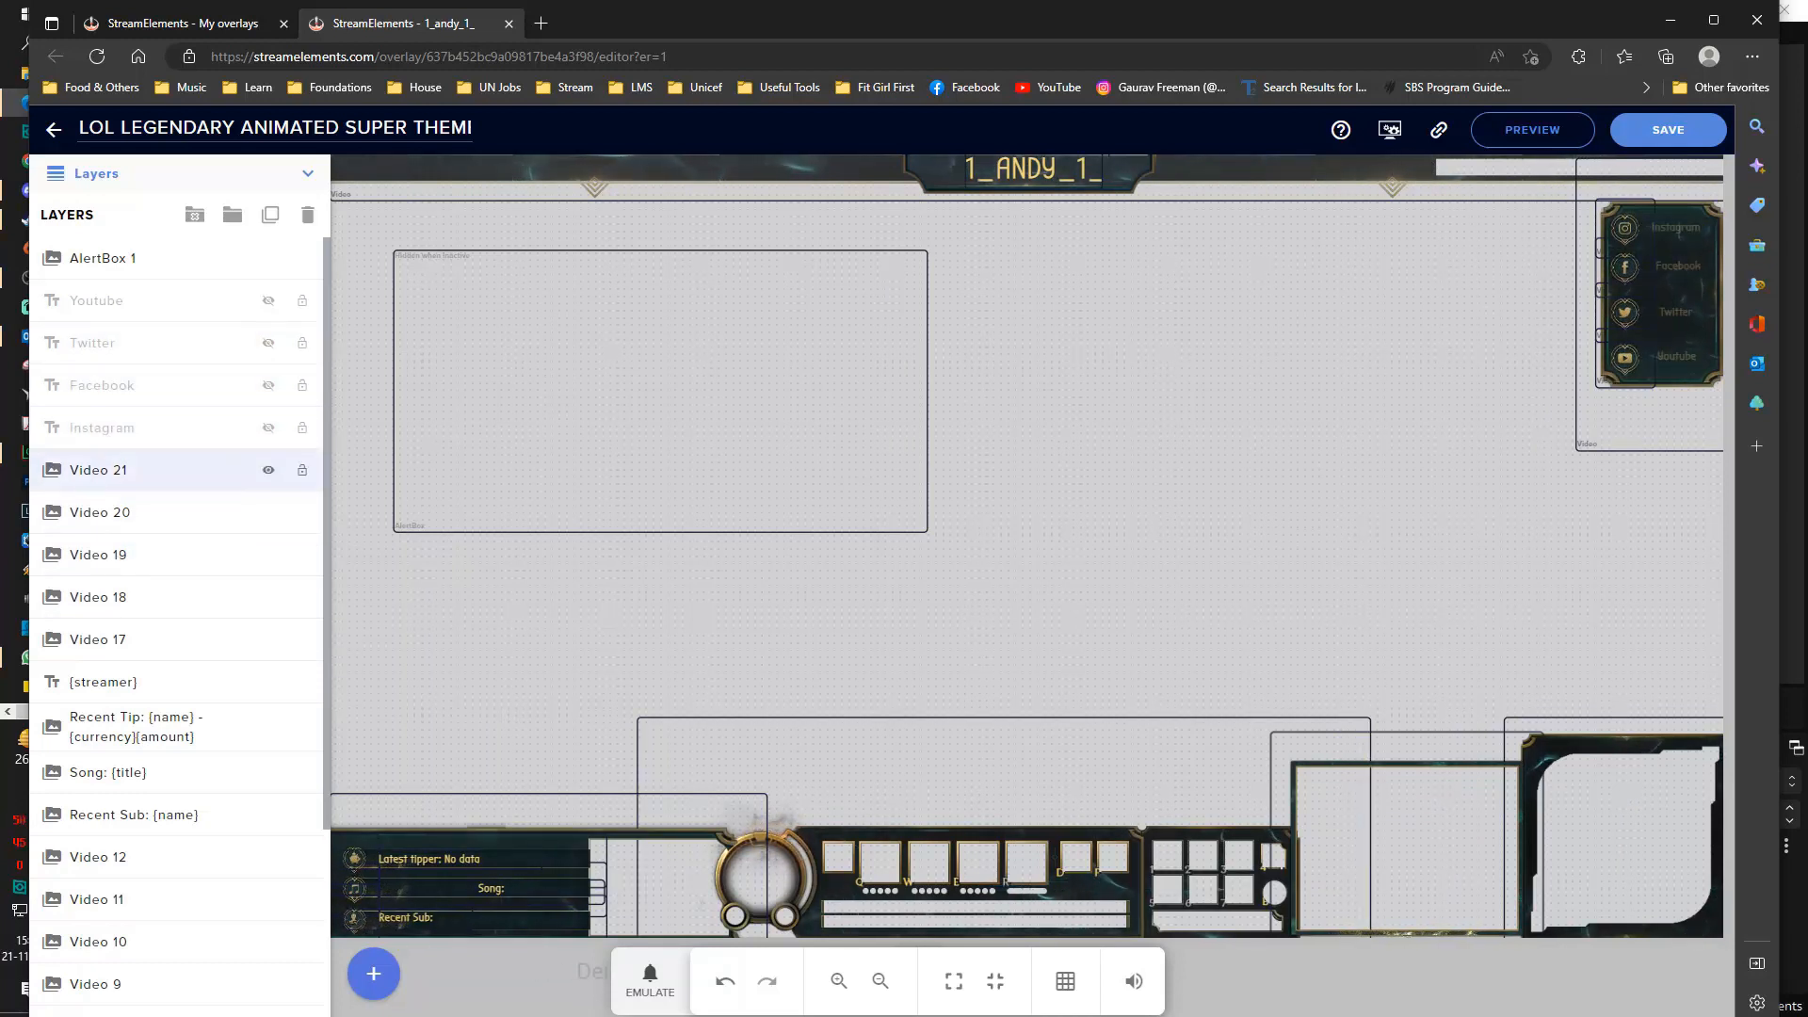
# Step: Hide the Video 21 through Video 17 layers and open the {streamer} text layer settings
pyautogui.click(268, 470)
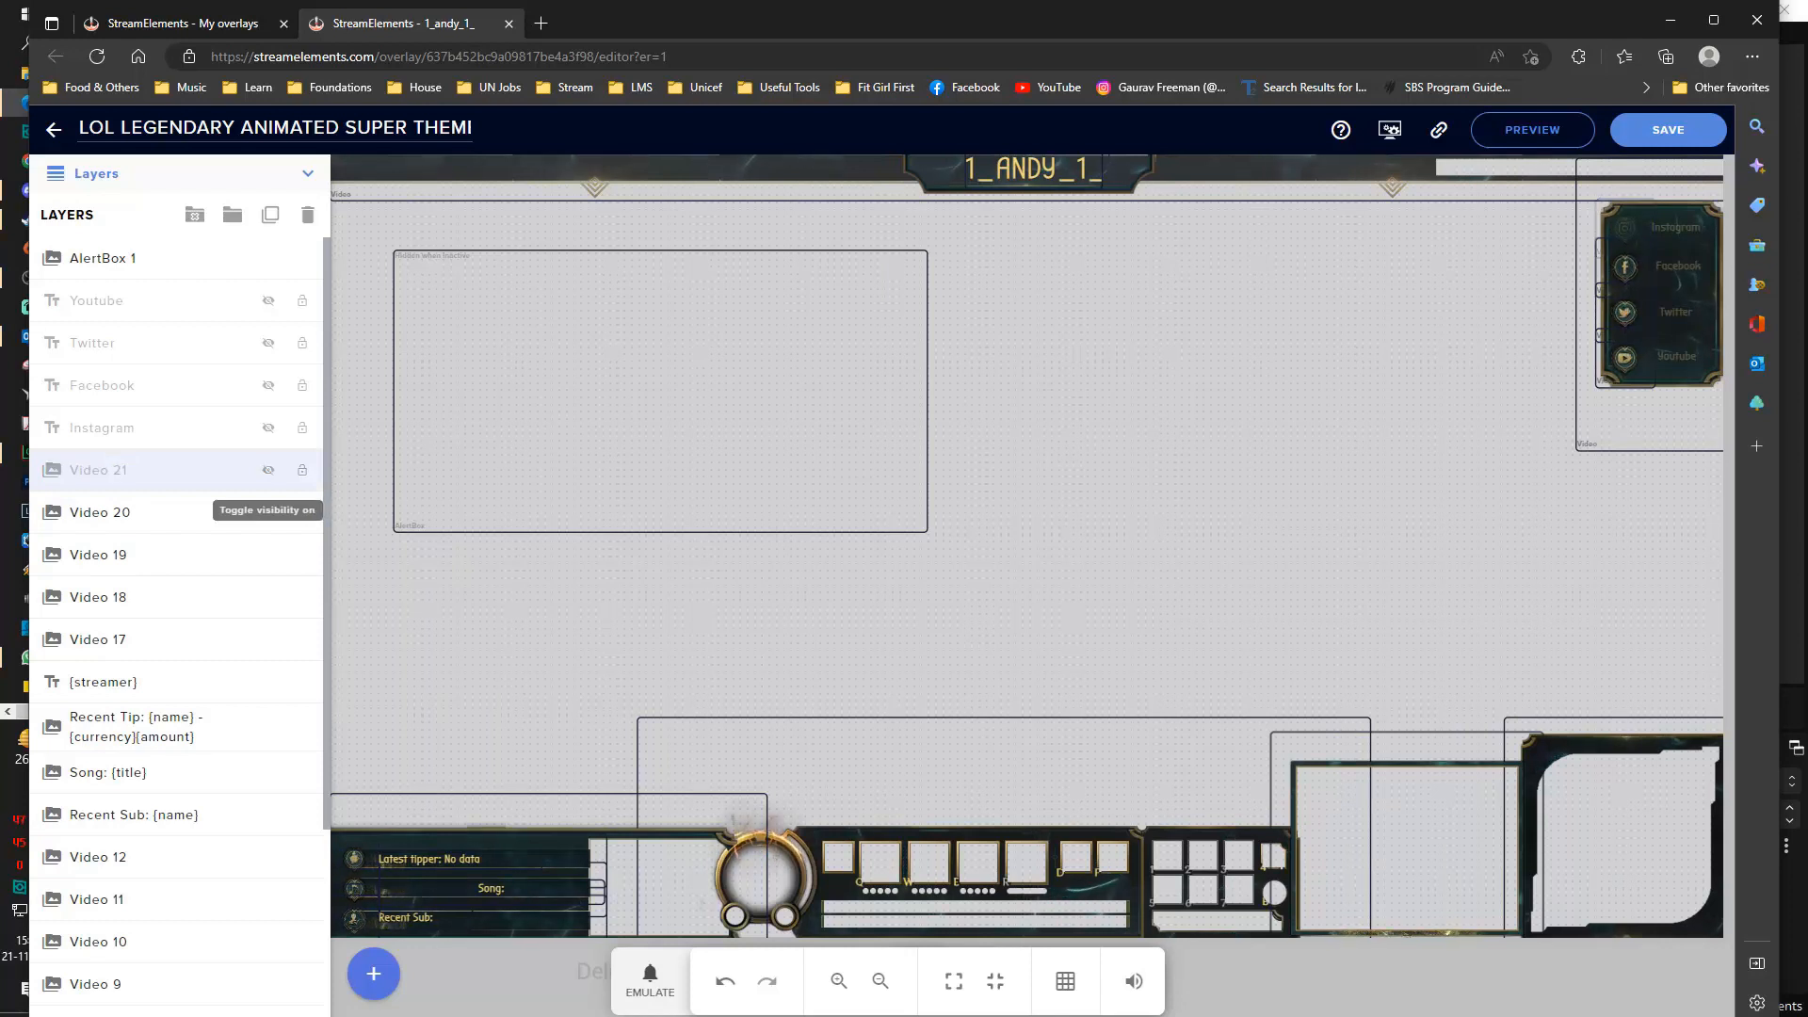
pyautogui.click(268, 512)
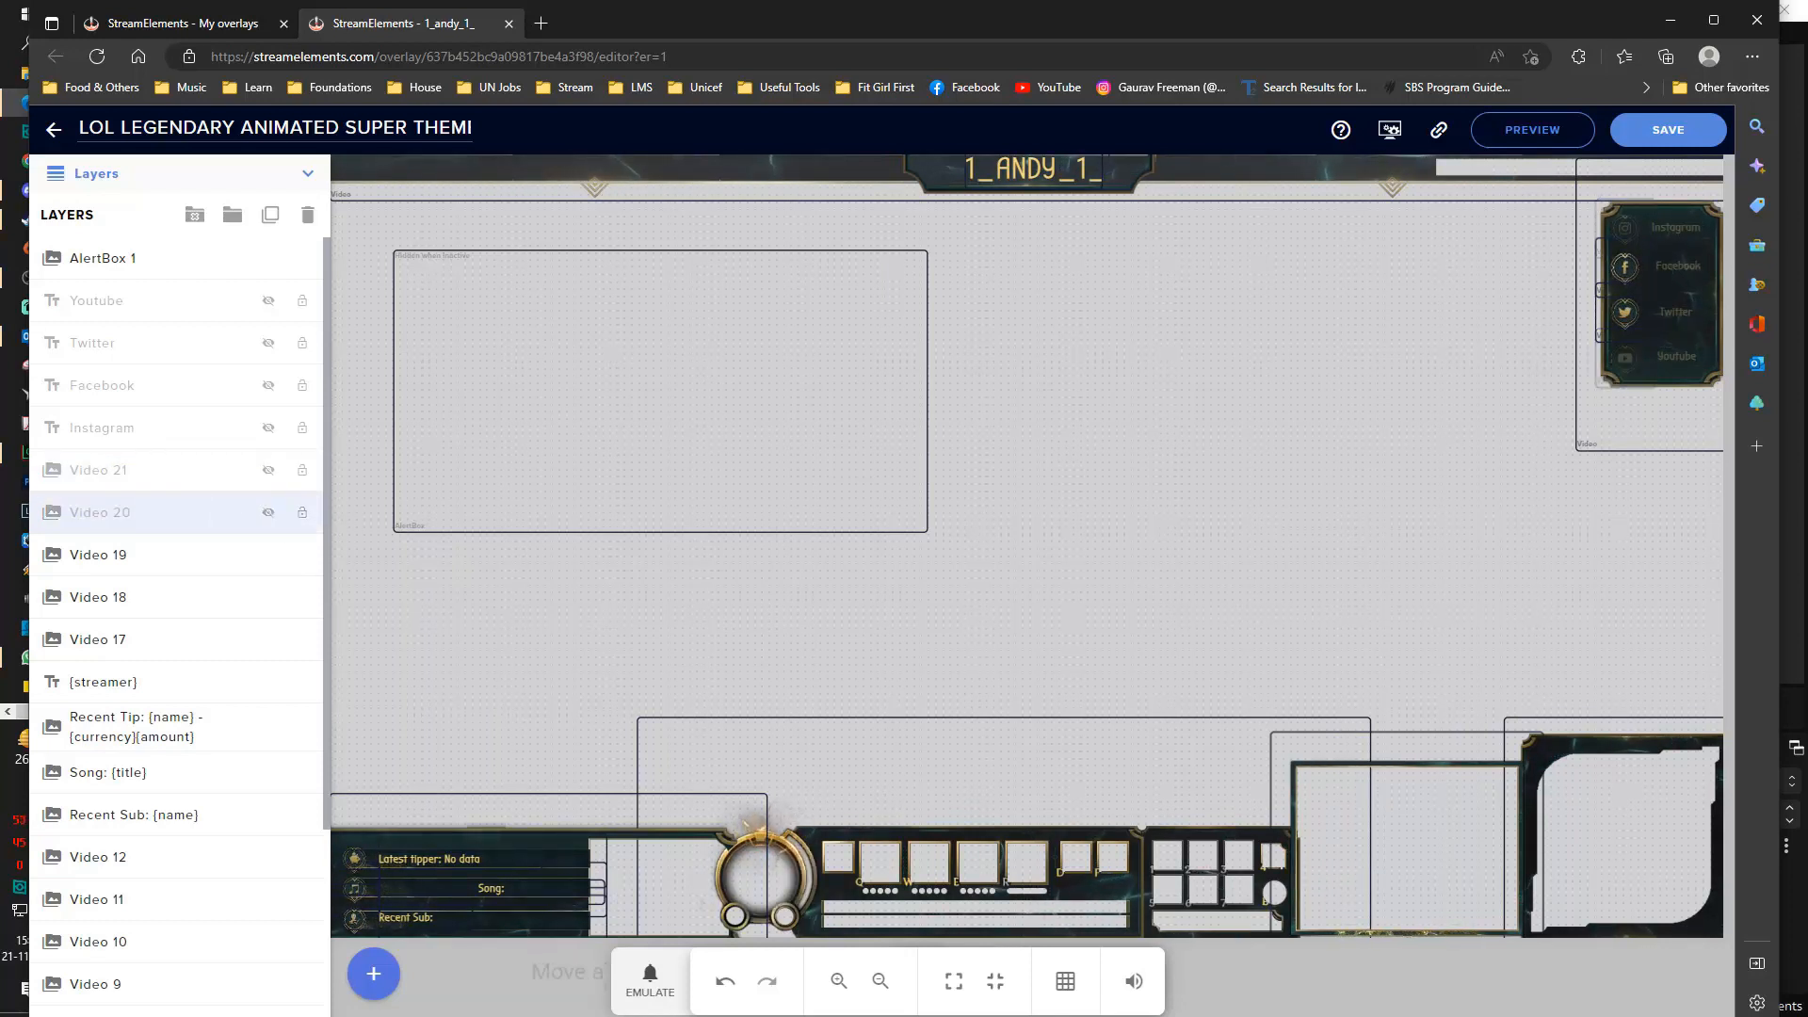
pyautogui.click(269, 555)
pyautogui.click(268, 597)
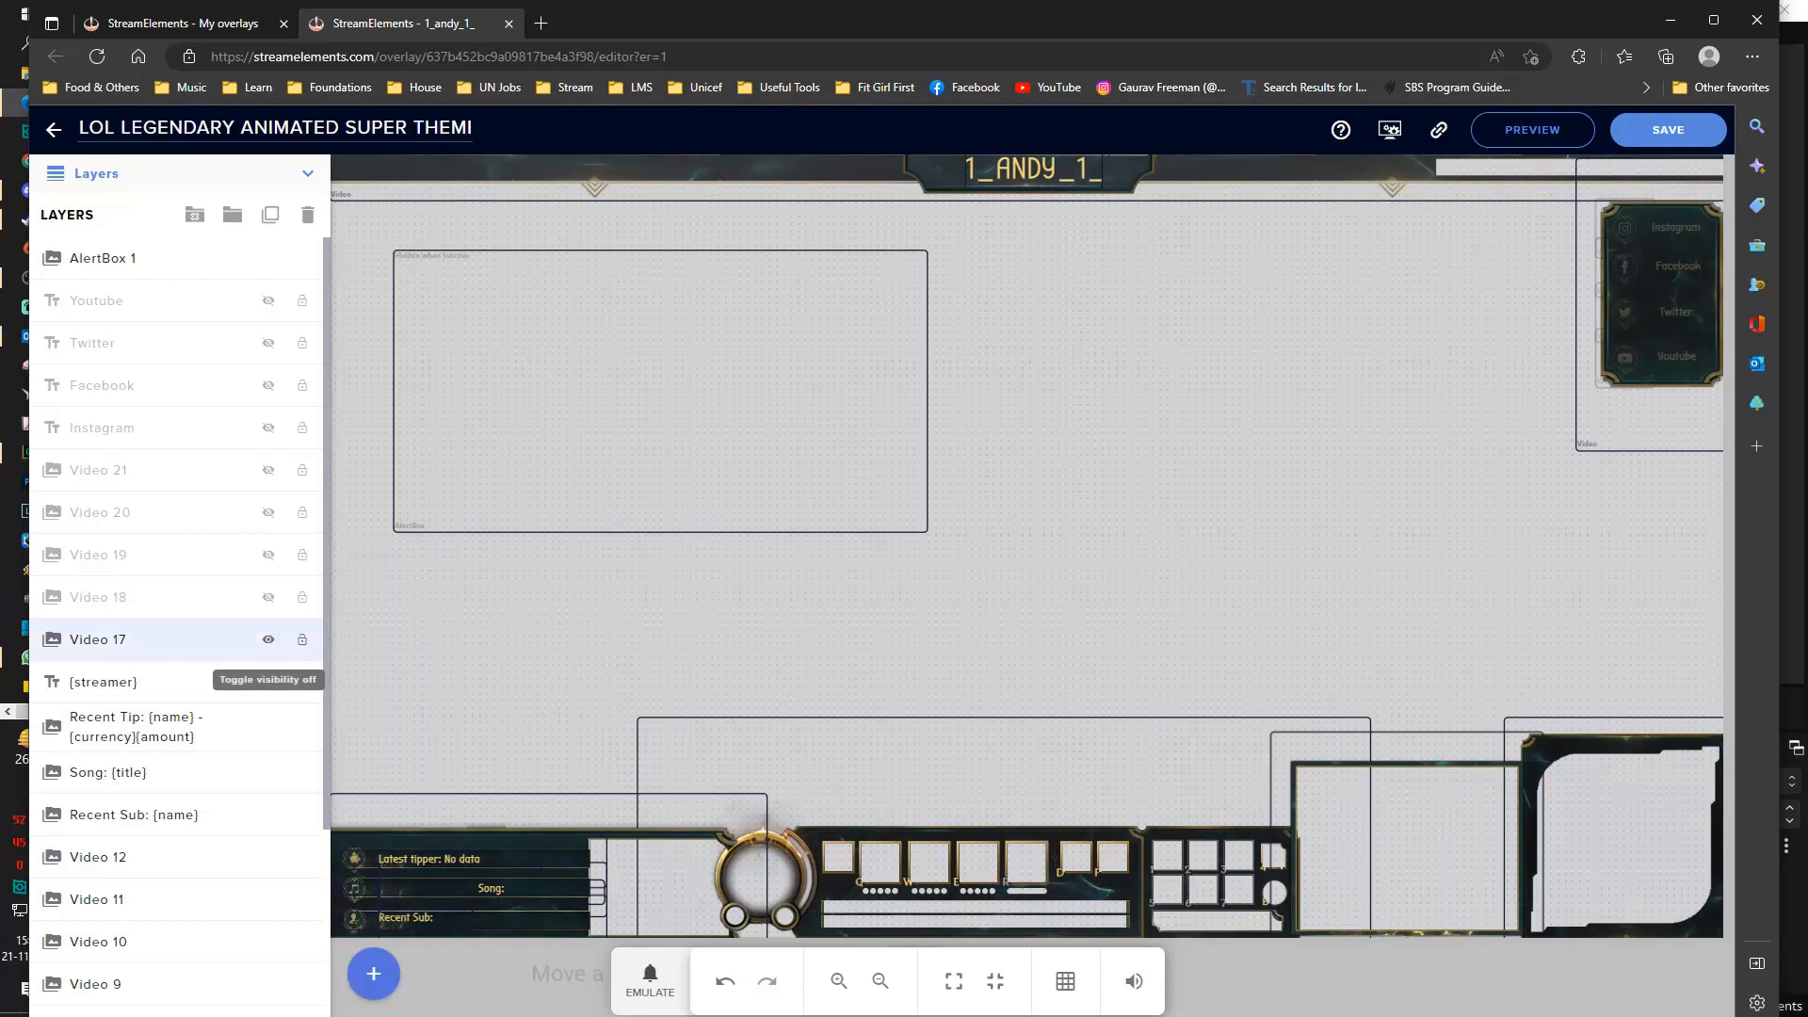
pyautogui.click(268, 639)
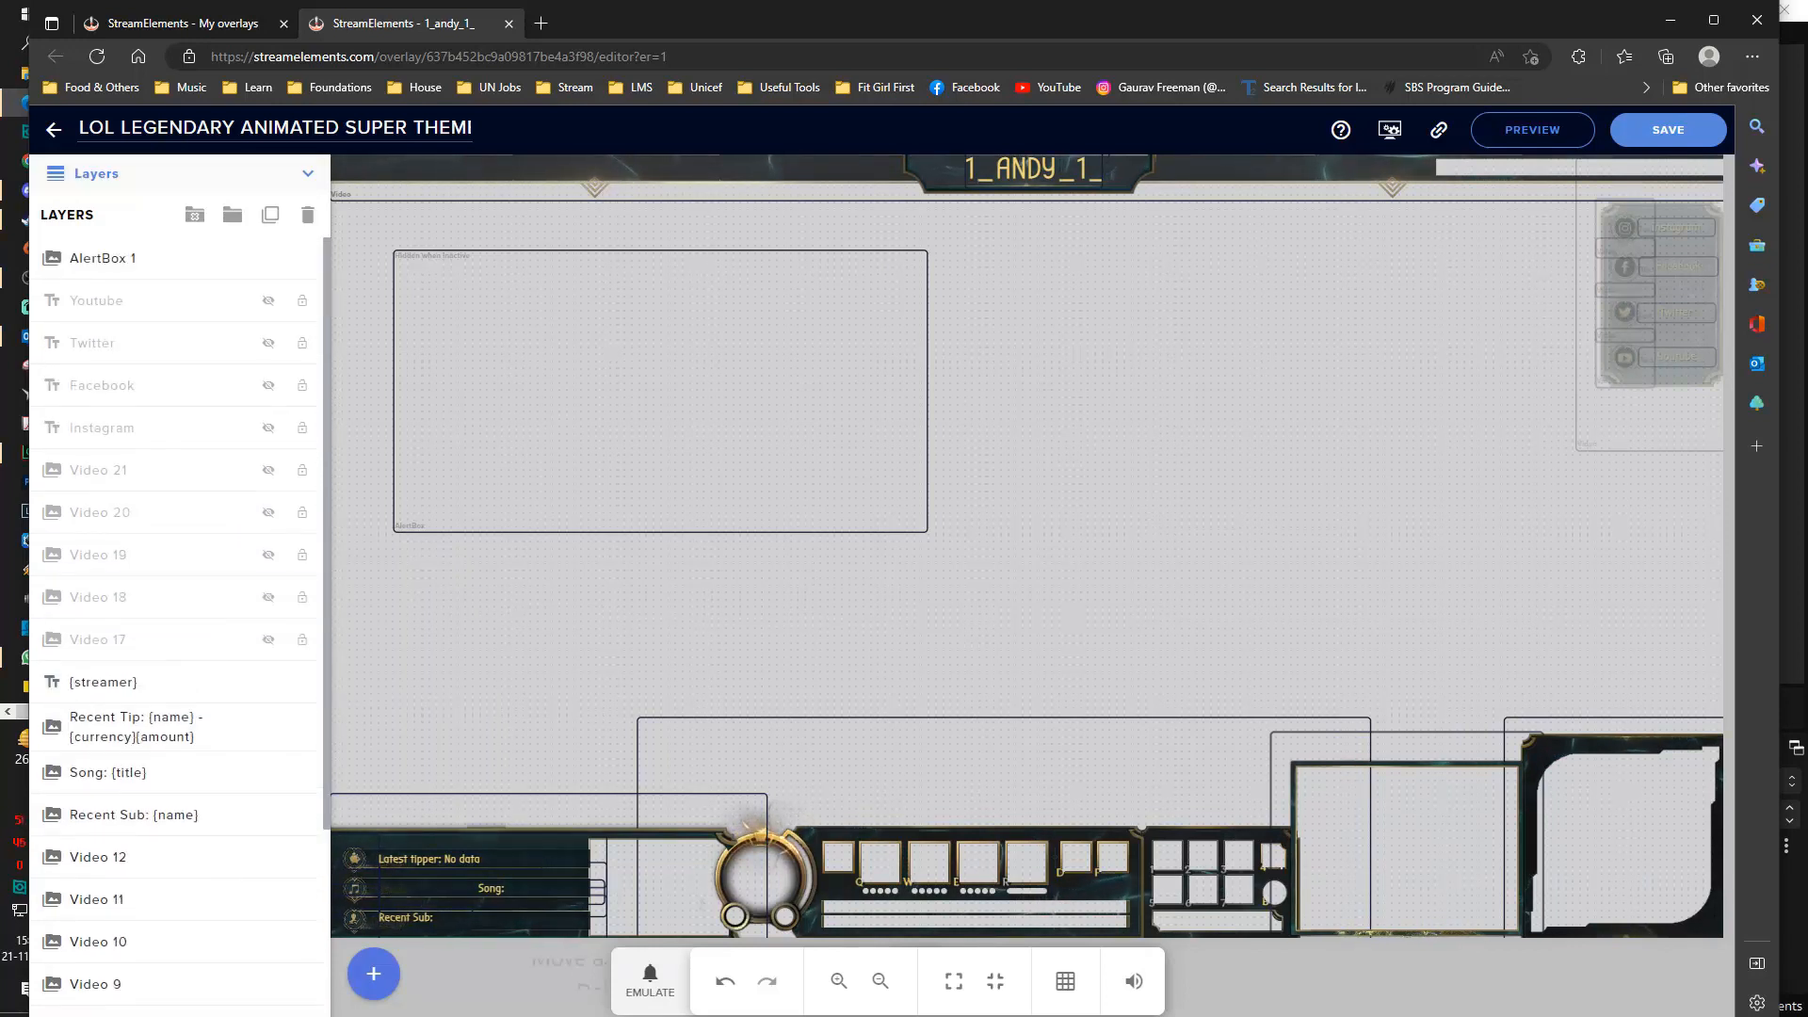
pyautogui.click(169, 681)
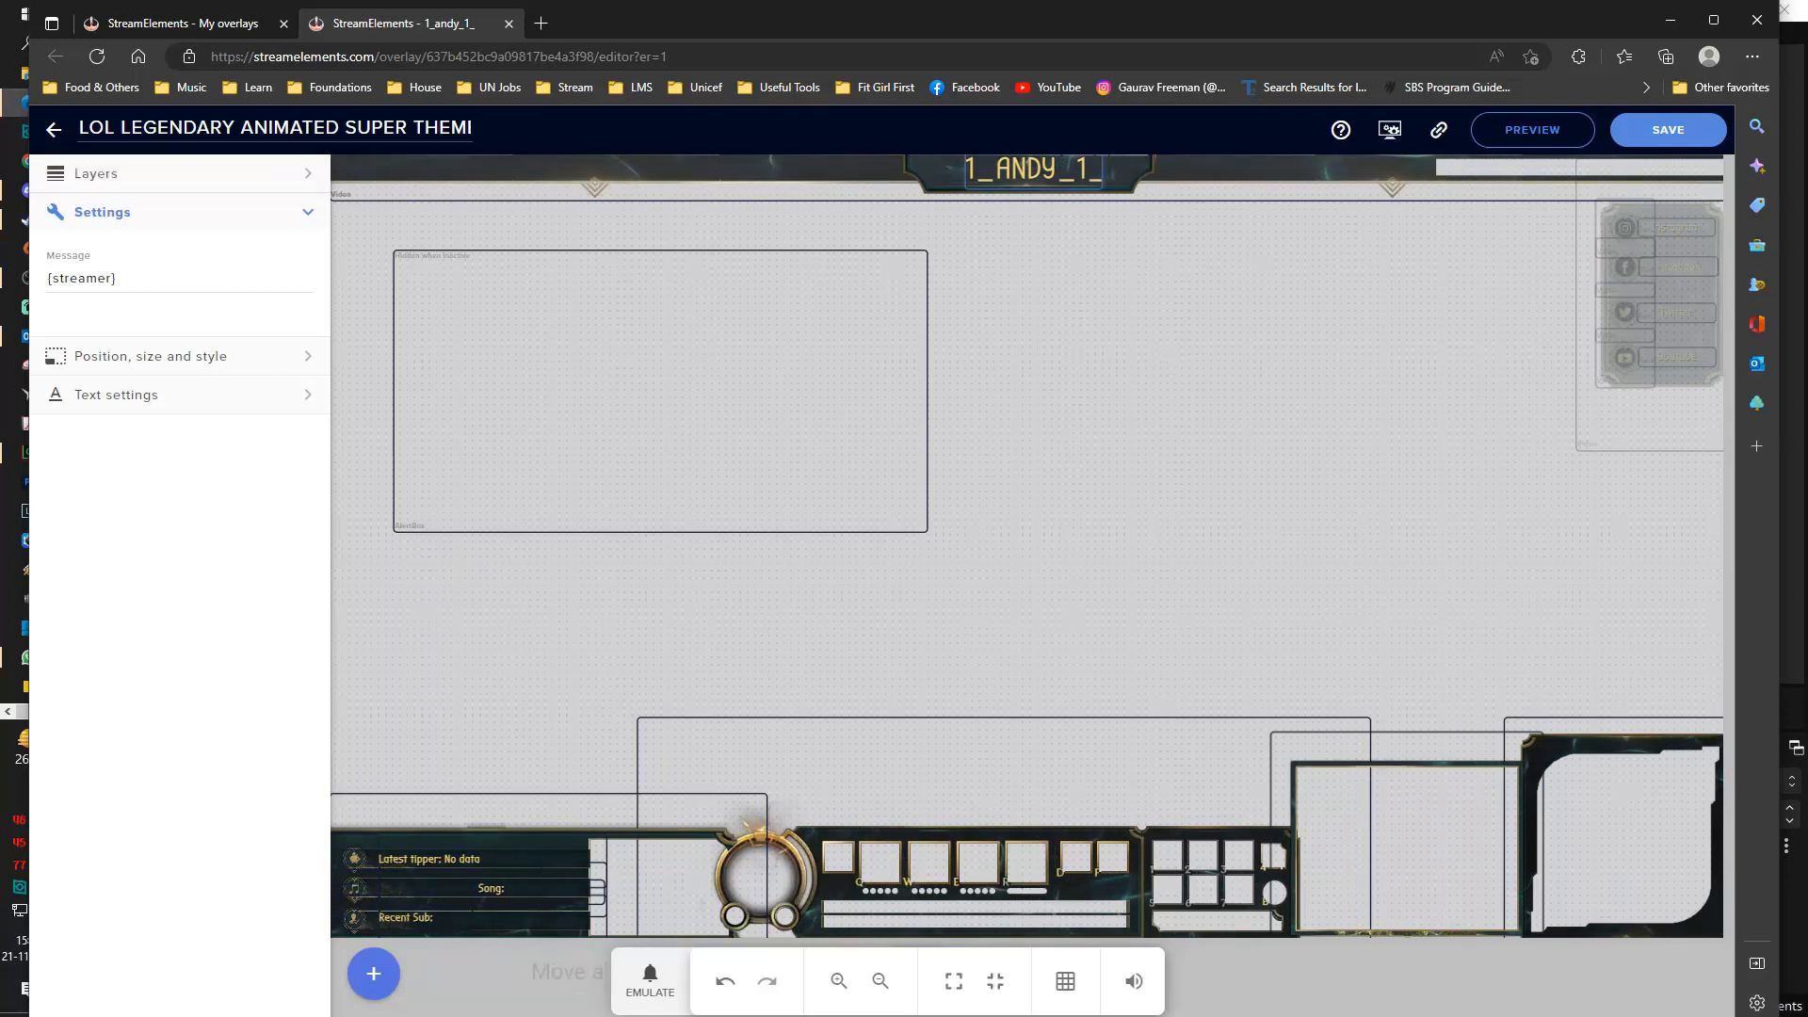
# Step: Return to the Layers list and test toggling the Video 12 and Video 11 layers
pyautogui.click(53, 129)
pyautogui.press('Escape')
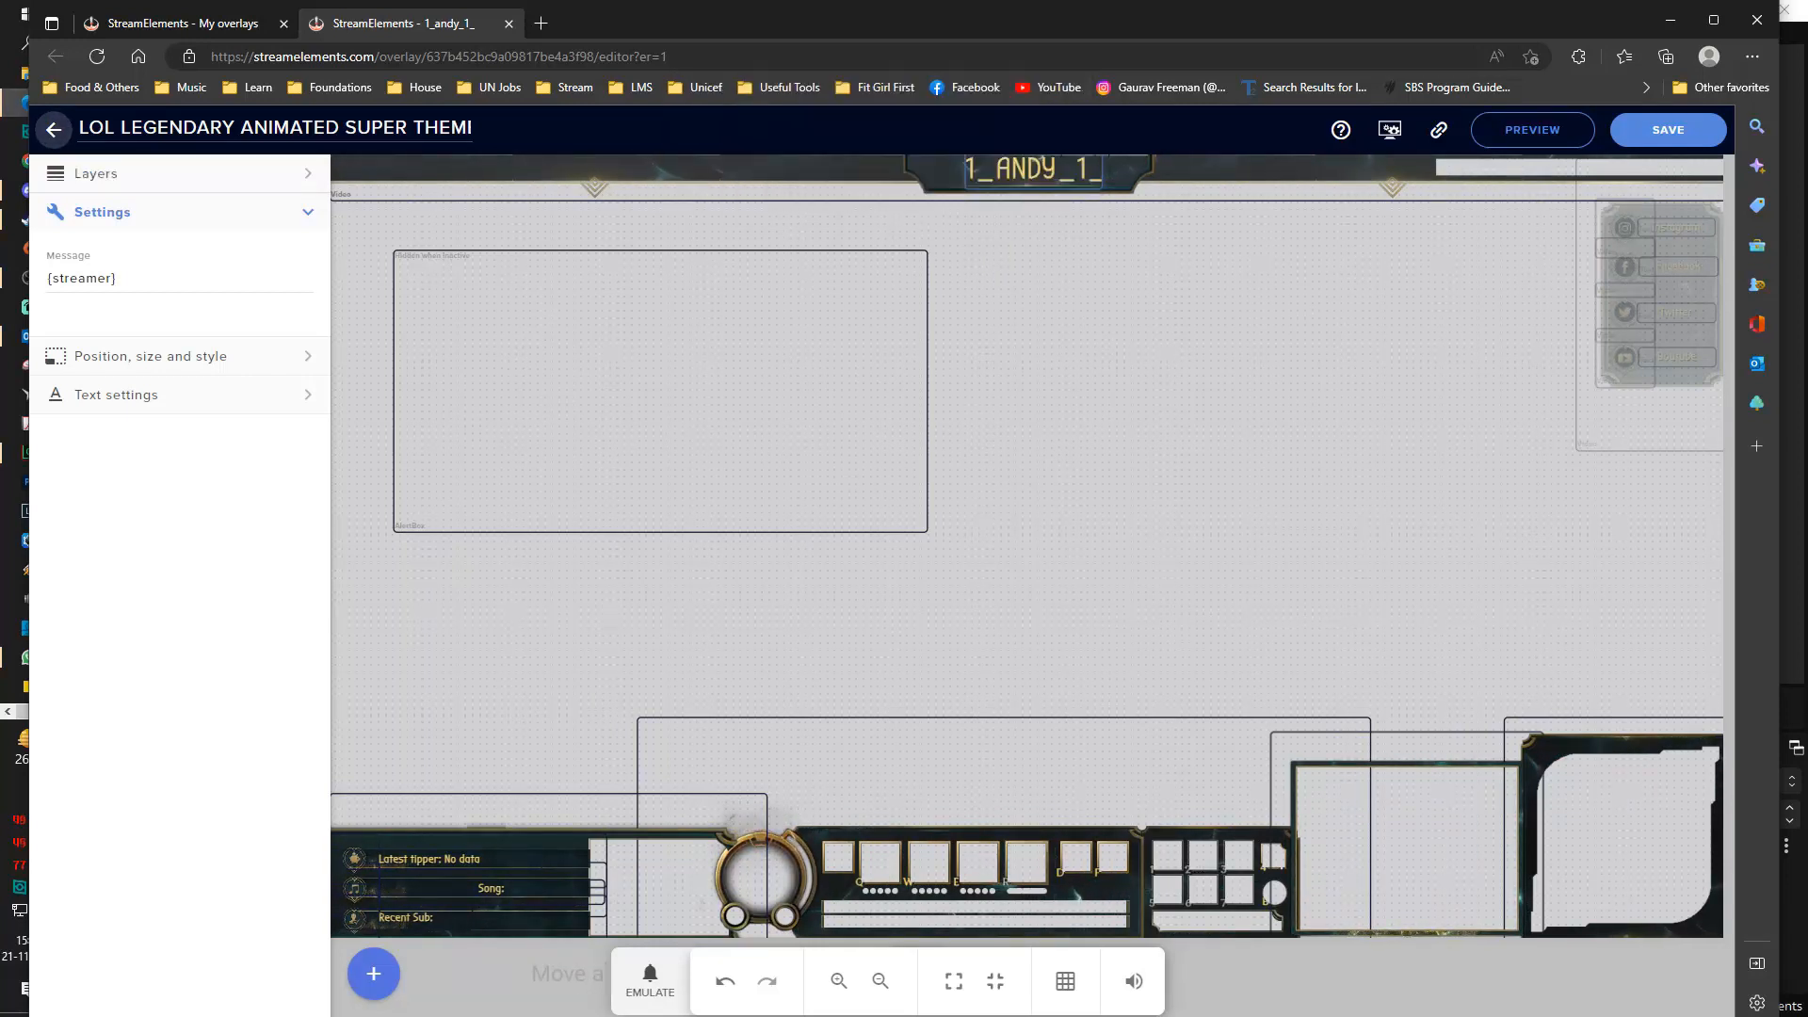
pyautogui.click(179, 173)
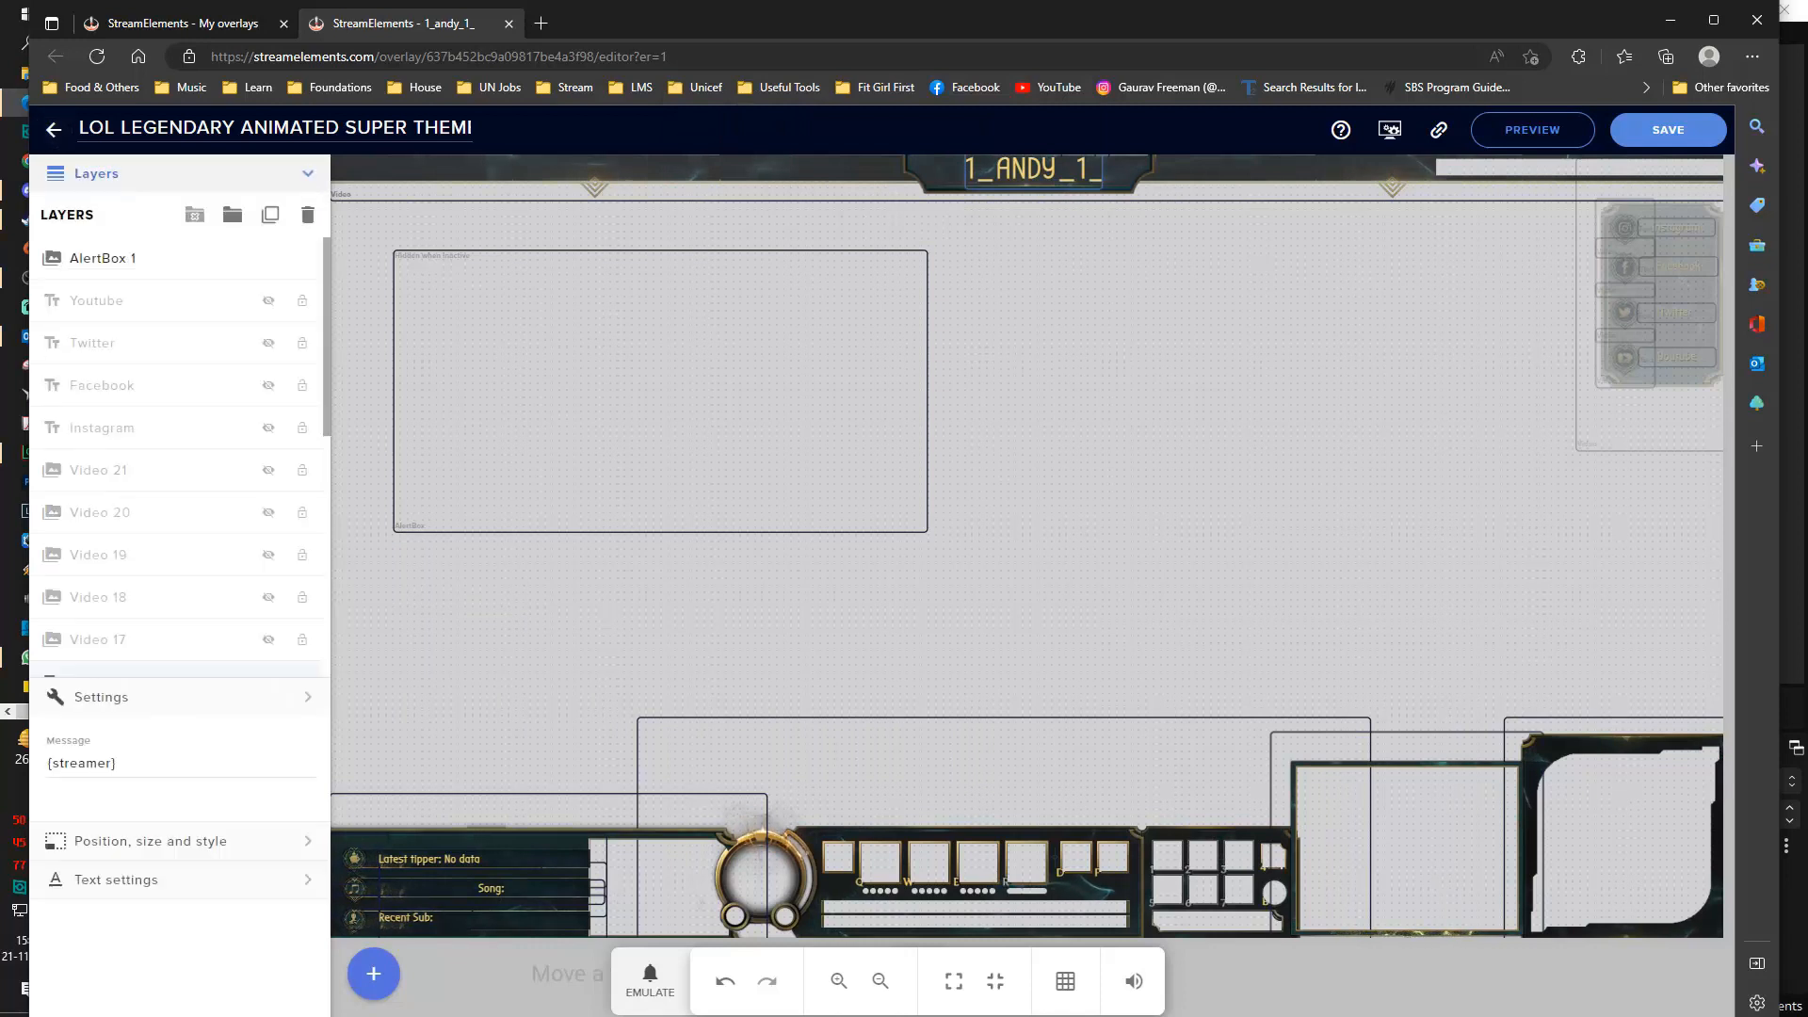
pyautogui.scroll(-1, 179, 683)
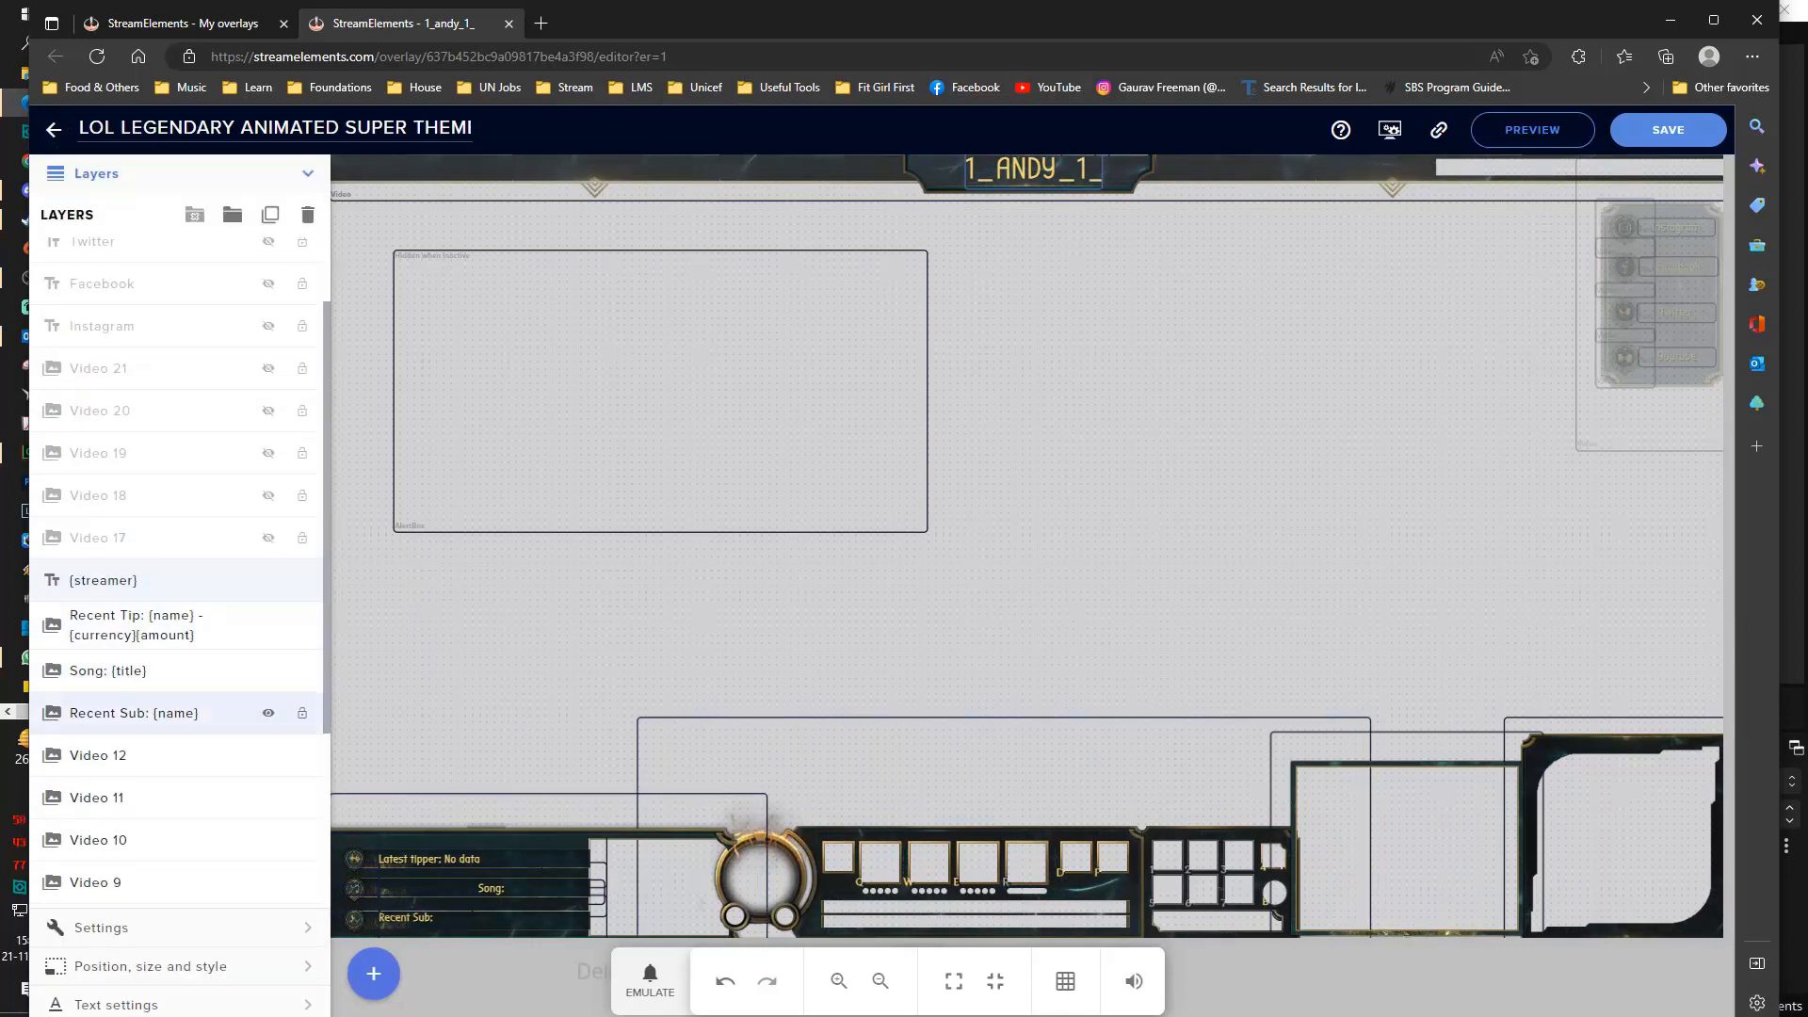
pyautogui.scroll(-1, 268, 712)
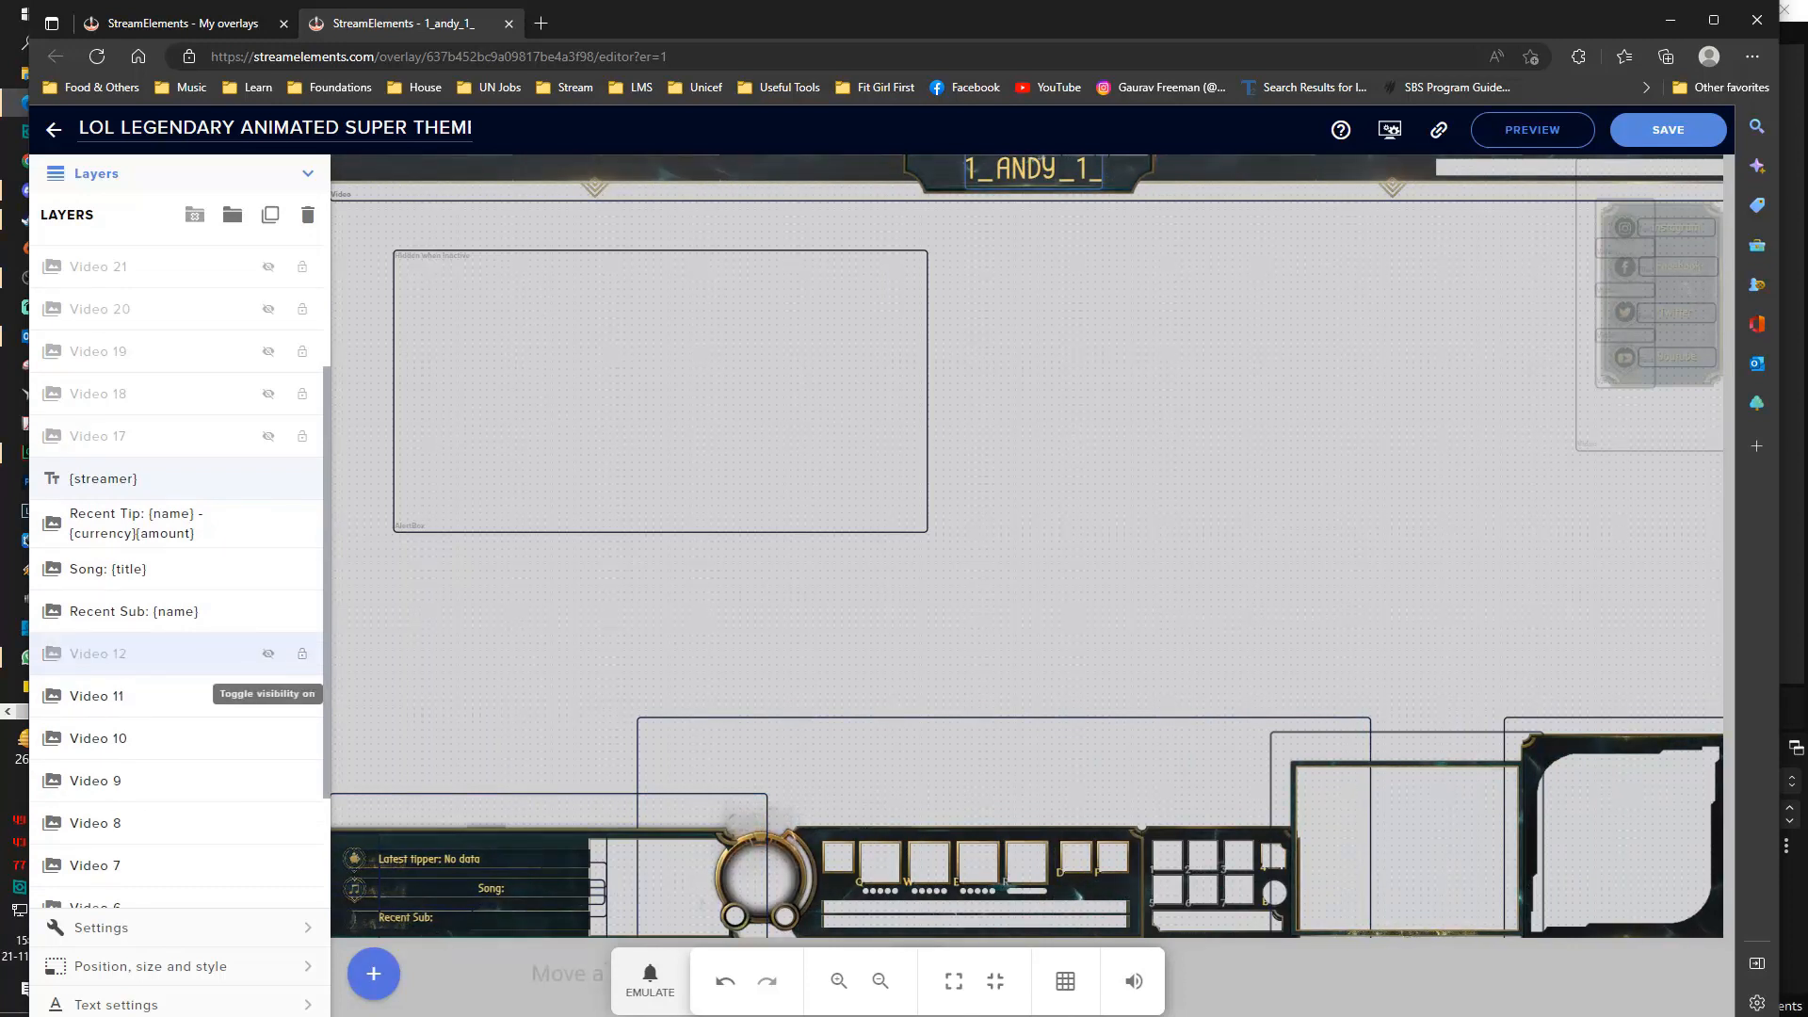
pyautogui.click(268, 653)
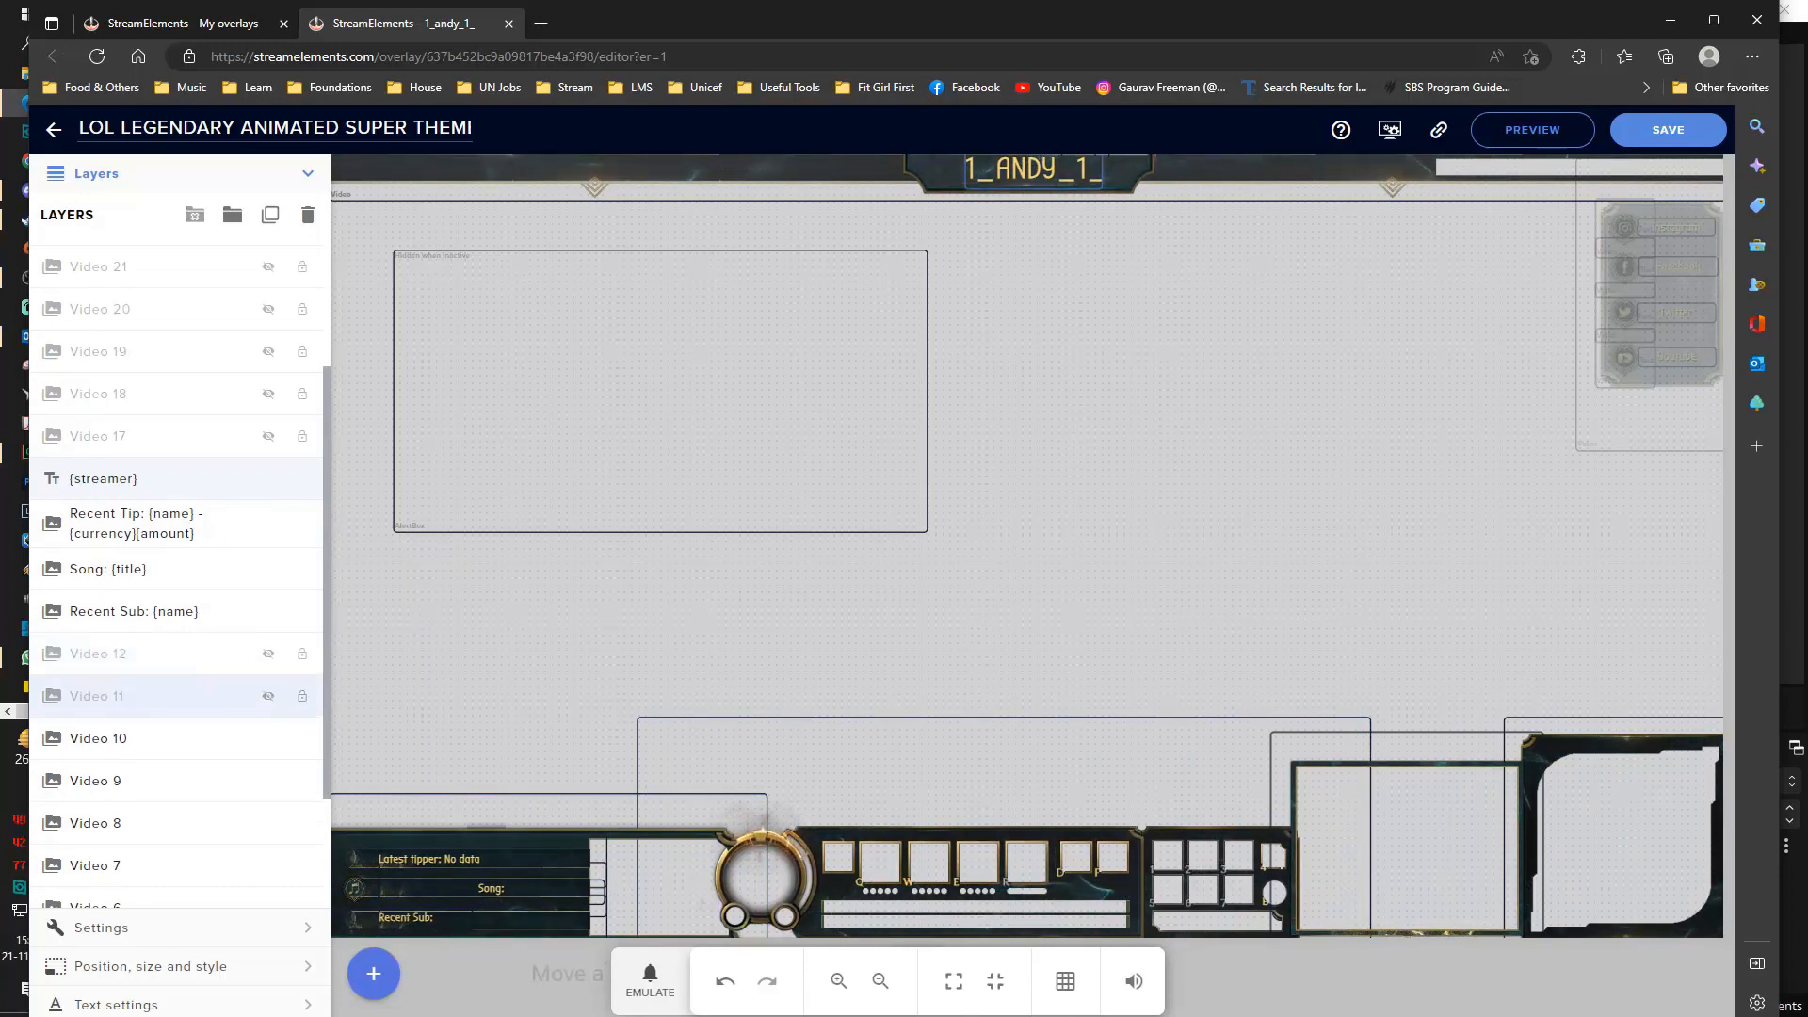
pyautogui.click(268, 696)
pyautogui.click(268, 654)
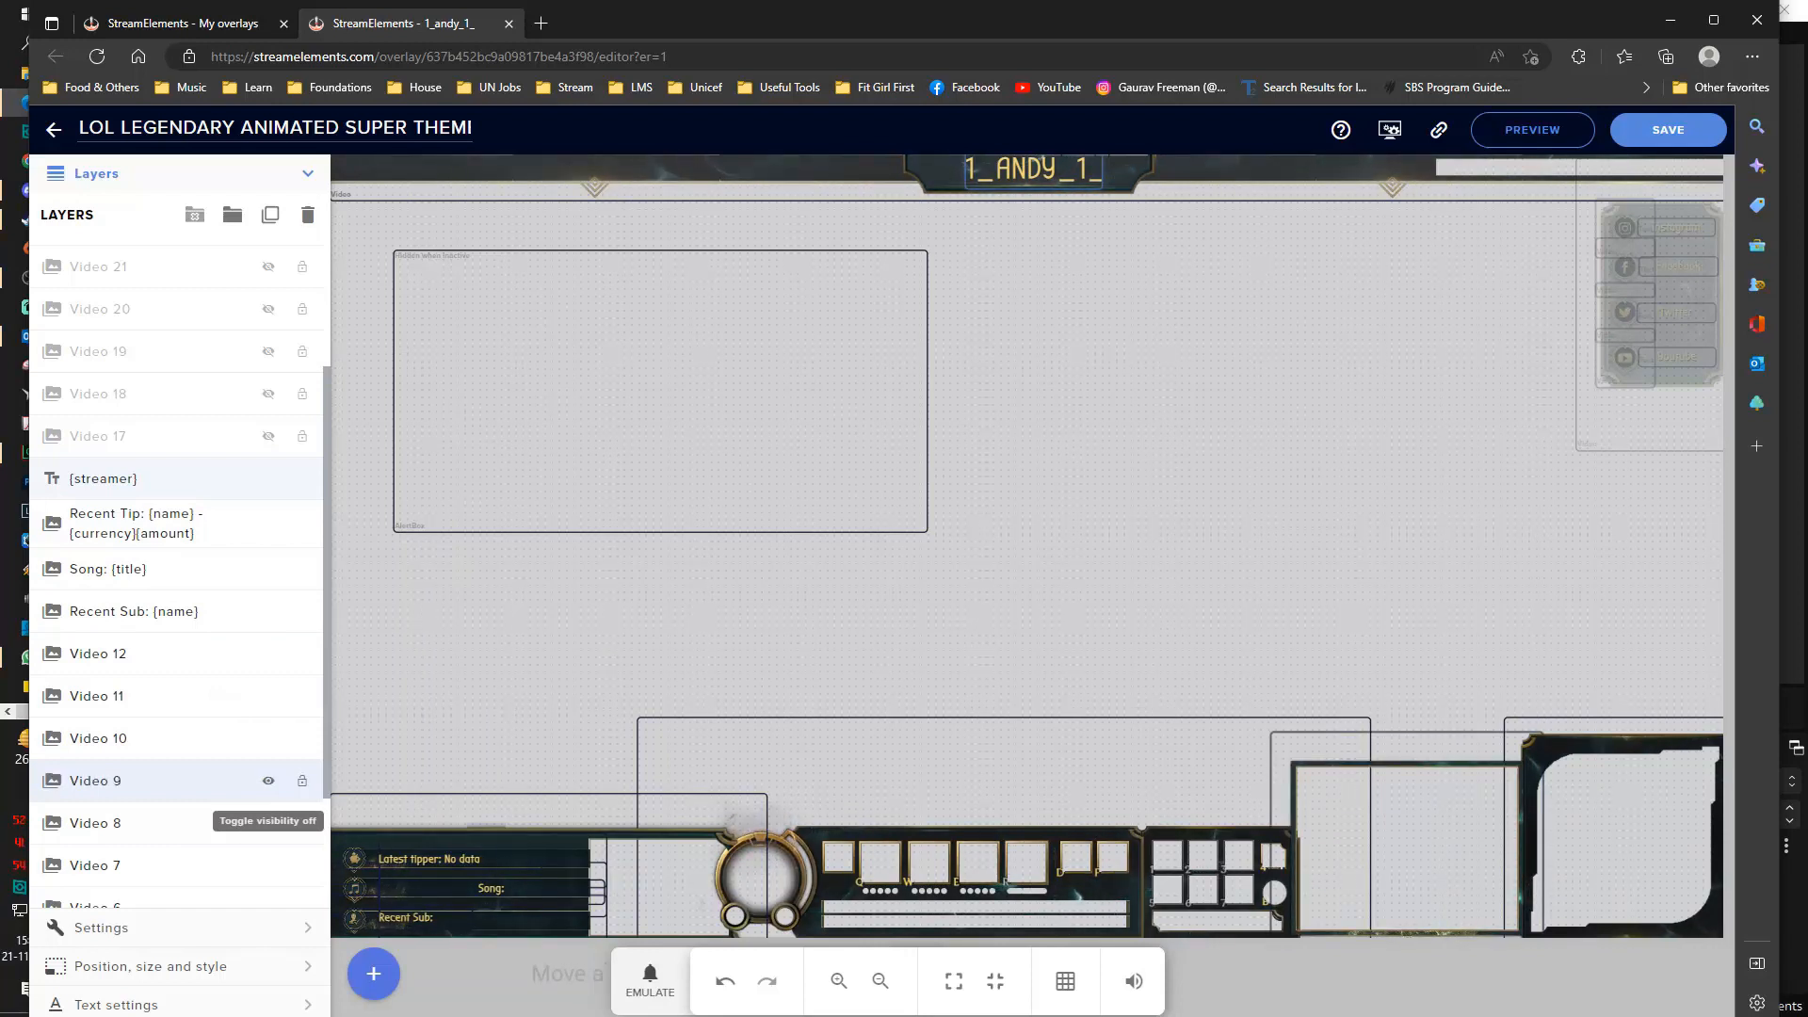
# Step: Toggle the Video 8, 6 and 5 layers off and back on, leaving them visible
pyautogui.scroll(-1, 179, 782)
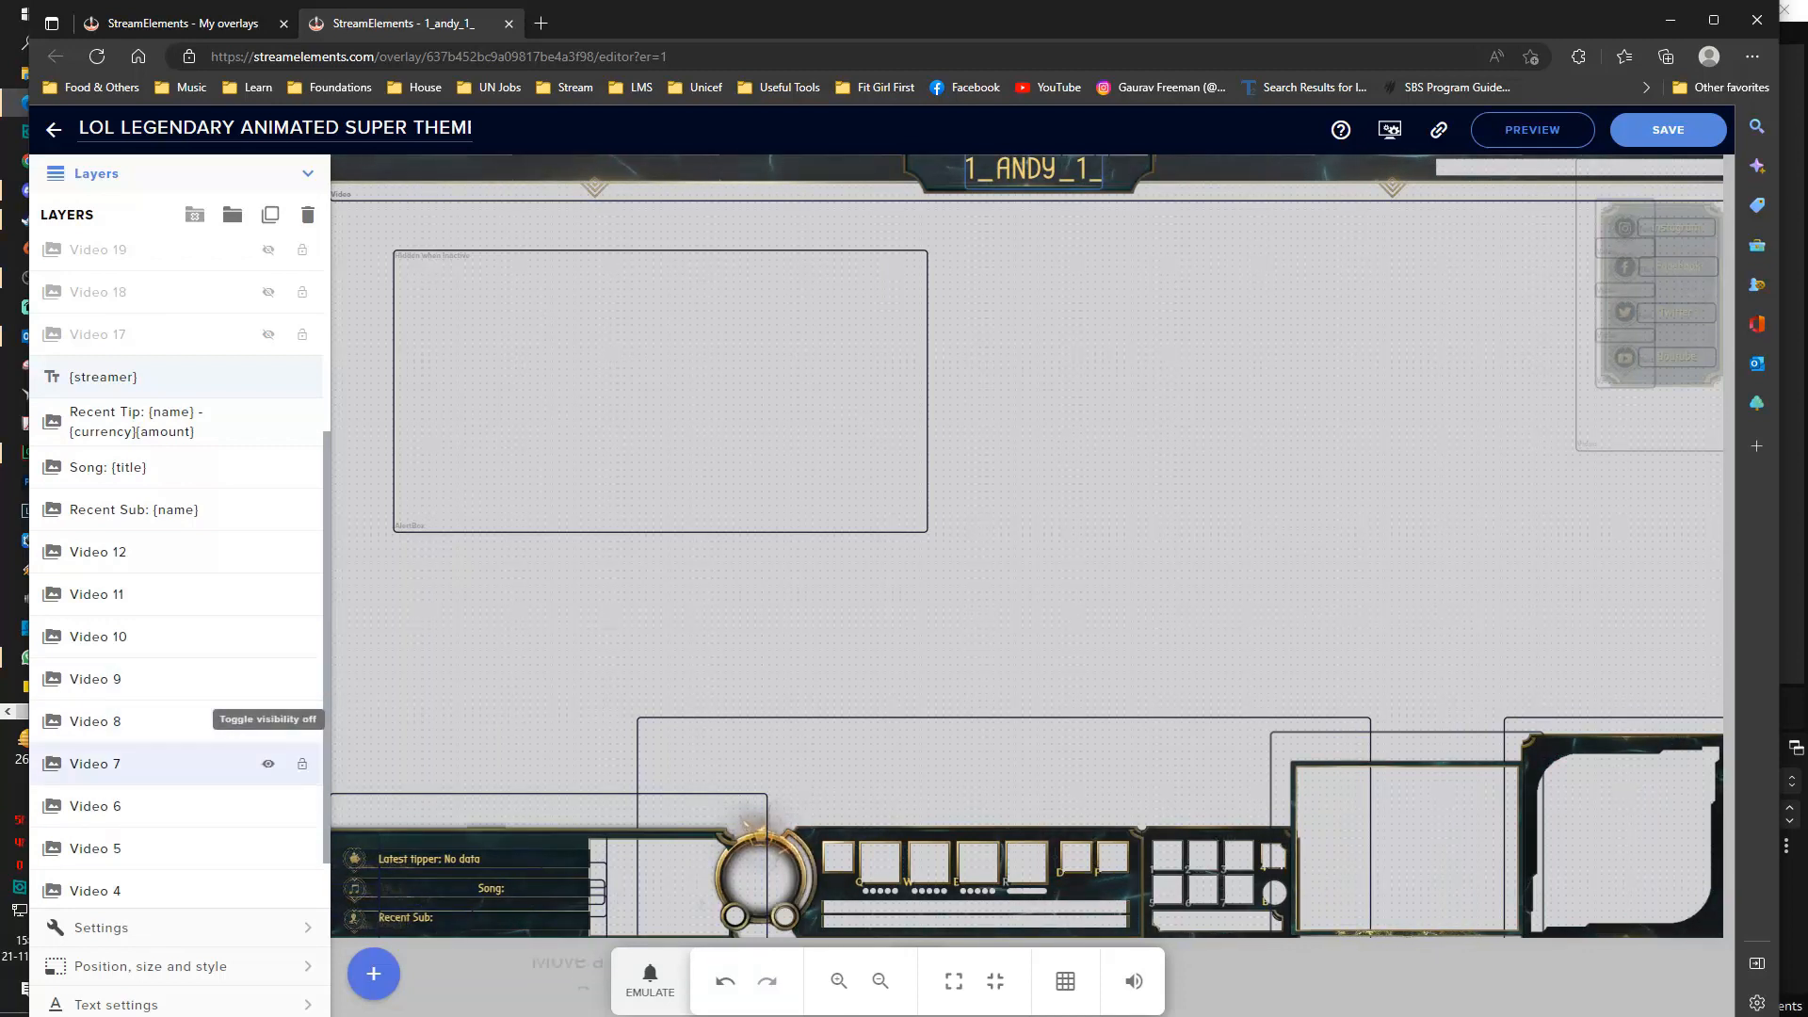
pyautogui.click(269, 721)
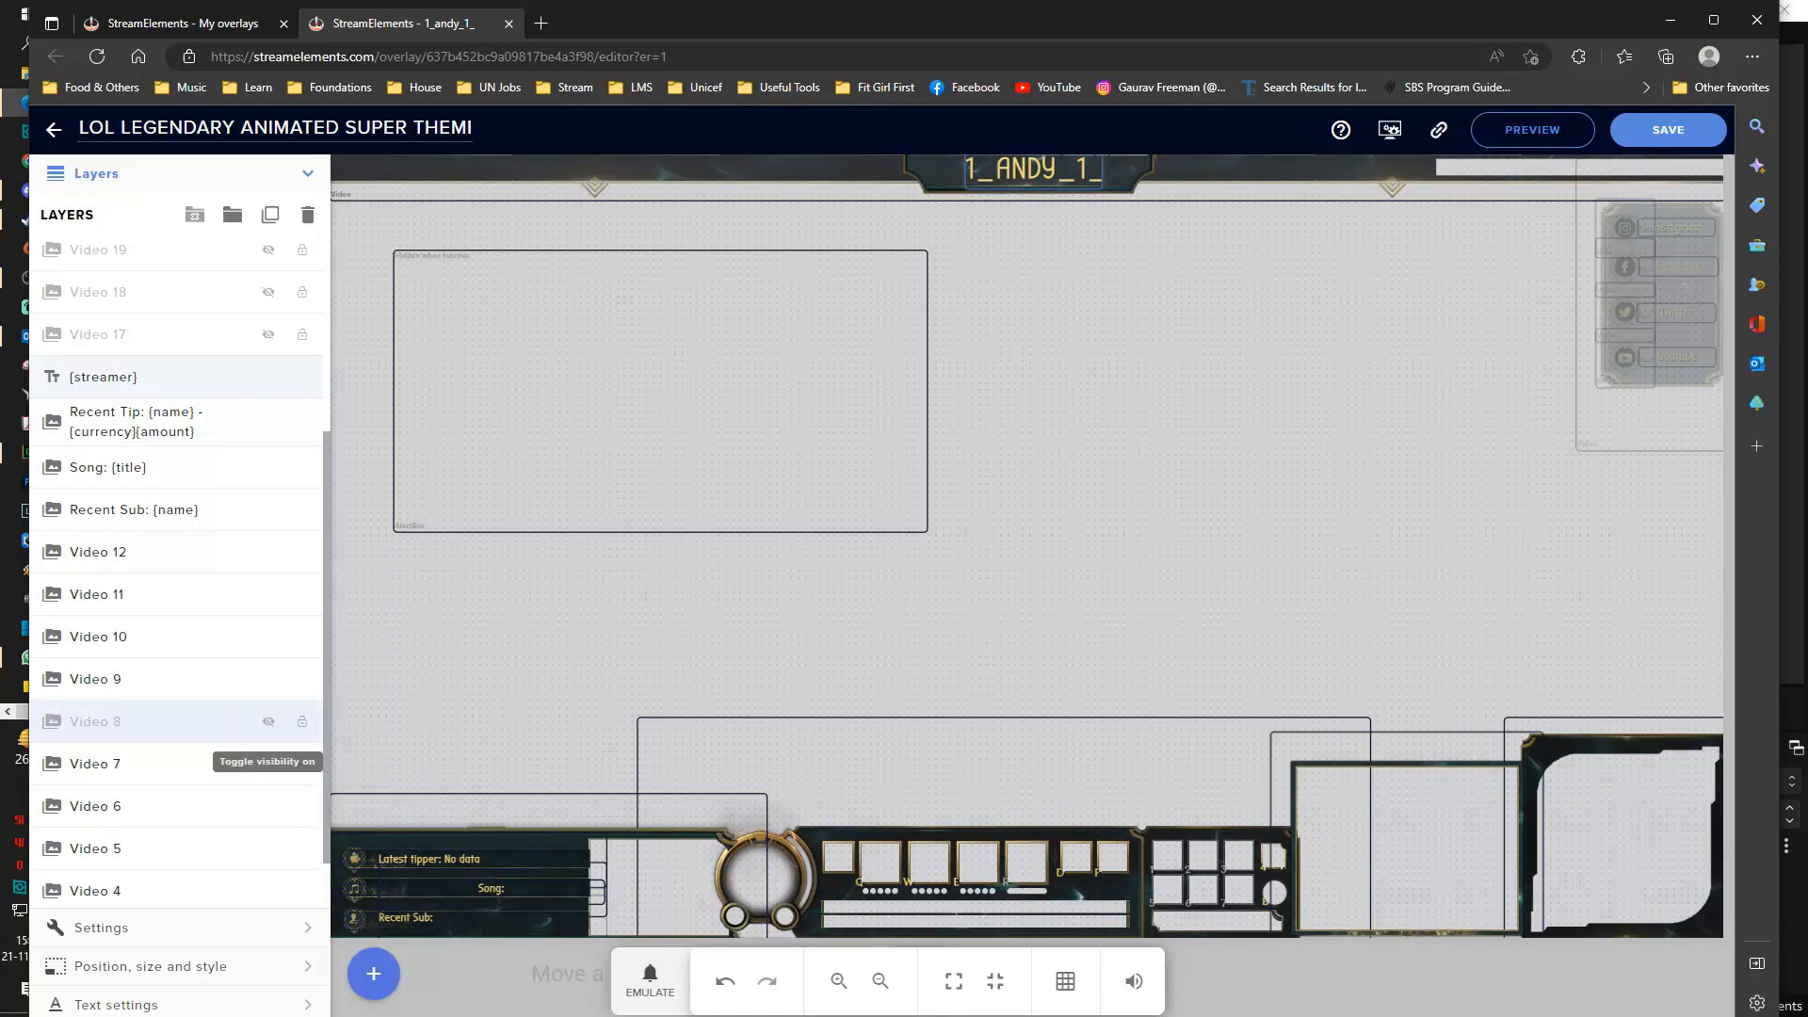
pyautogui.click(268, 721)
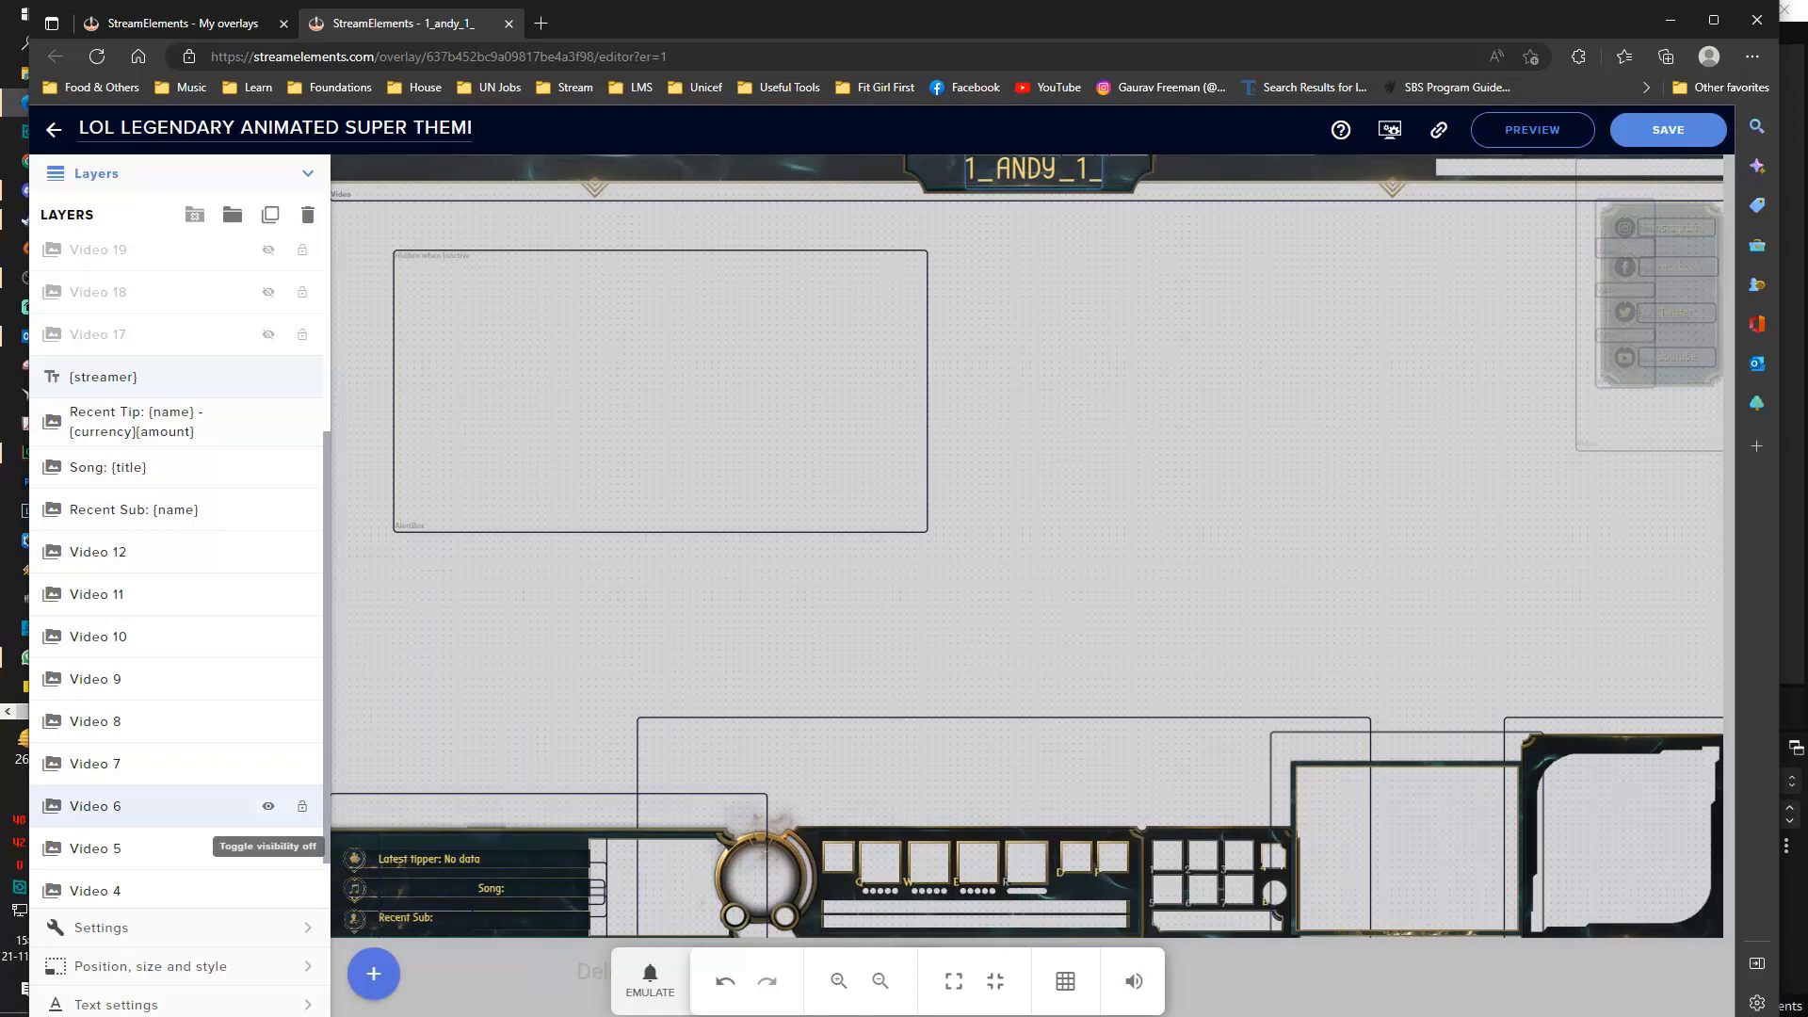
pyautogui.click(269, 806)
pyautogui.click(268, 806)
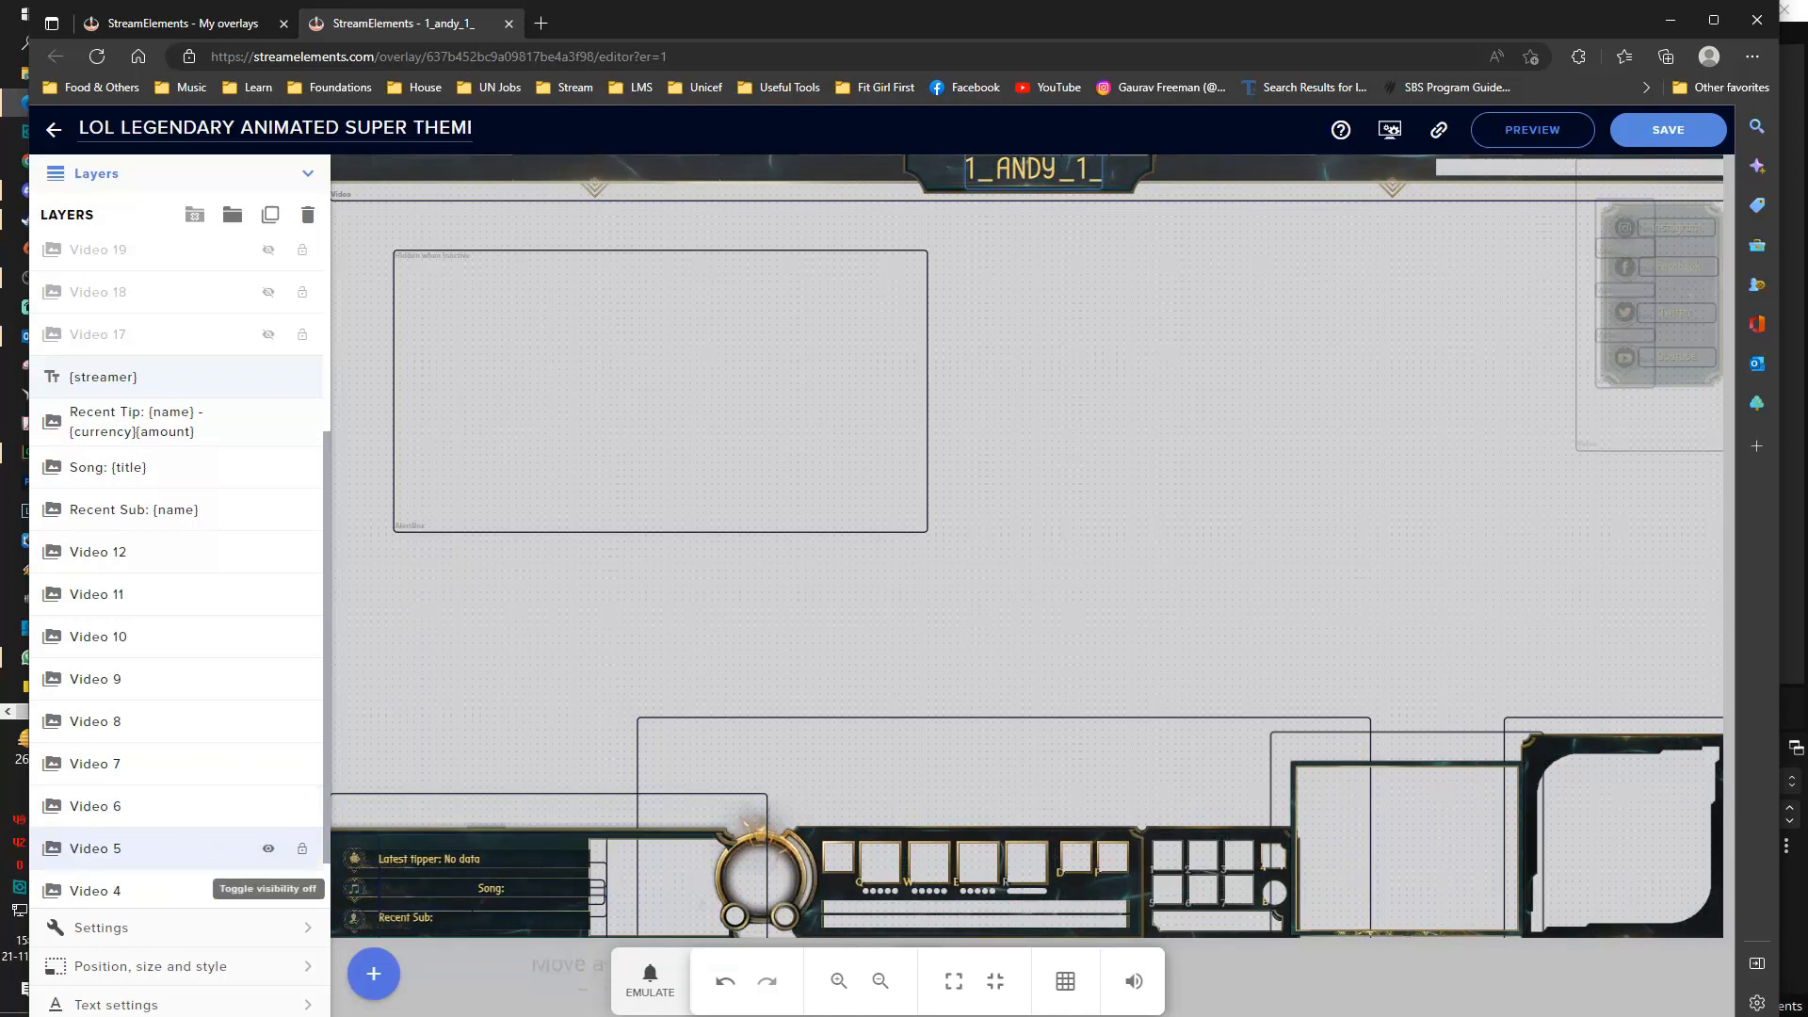
pyautogui.click(269, 848)
pyautogui.click(268, 849)
# Step: Hide the Video 4 and Video 3 layers and nudge the Video 9 camera frame right
pyautogui.scroll(-1, 269, 850)
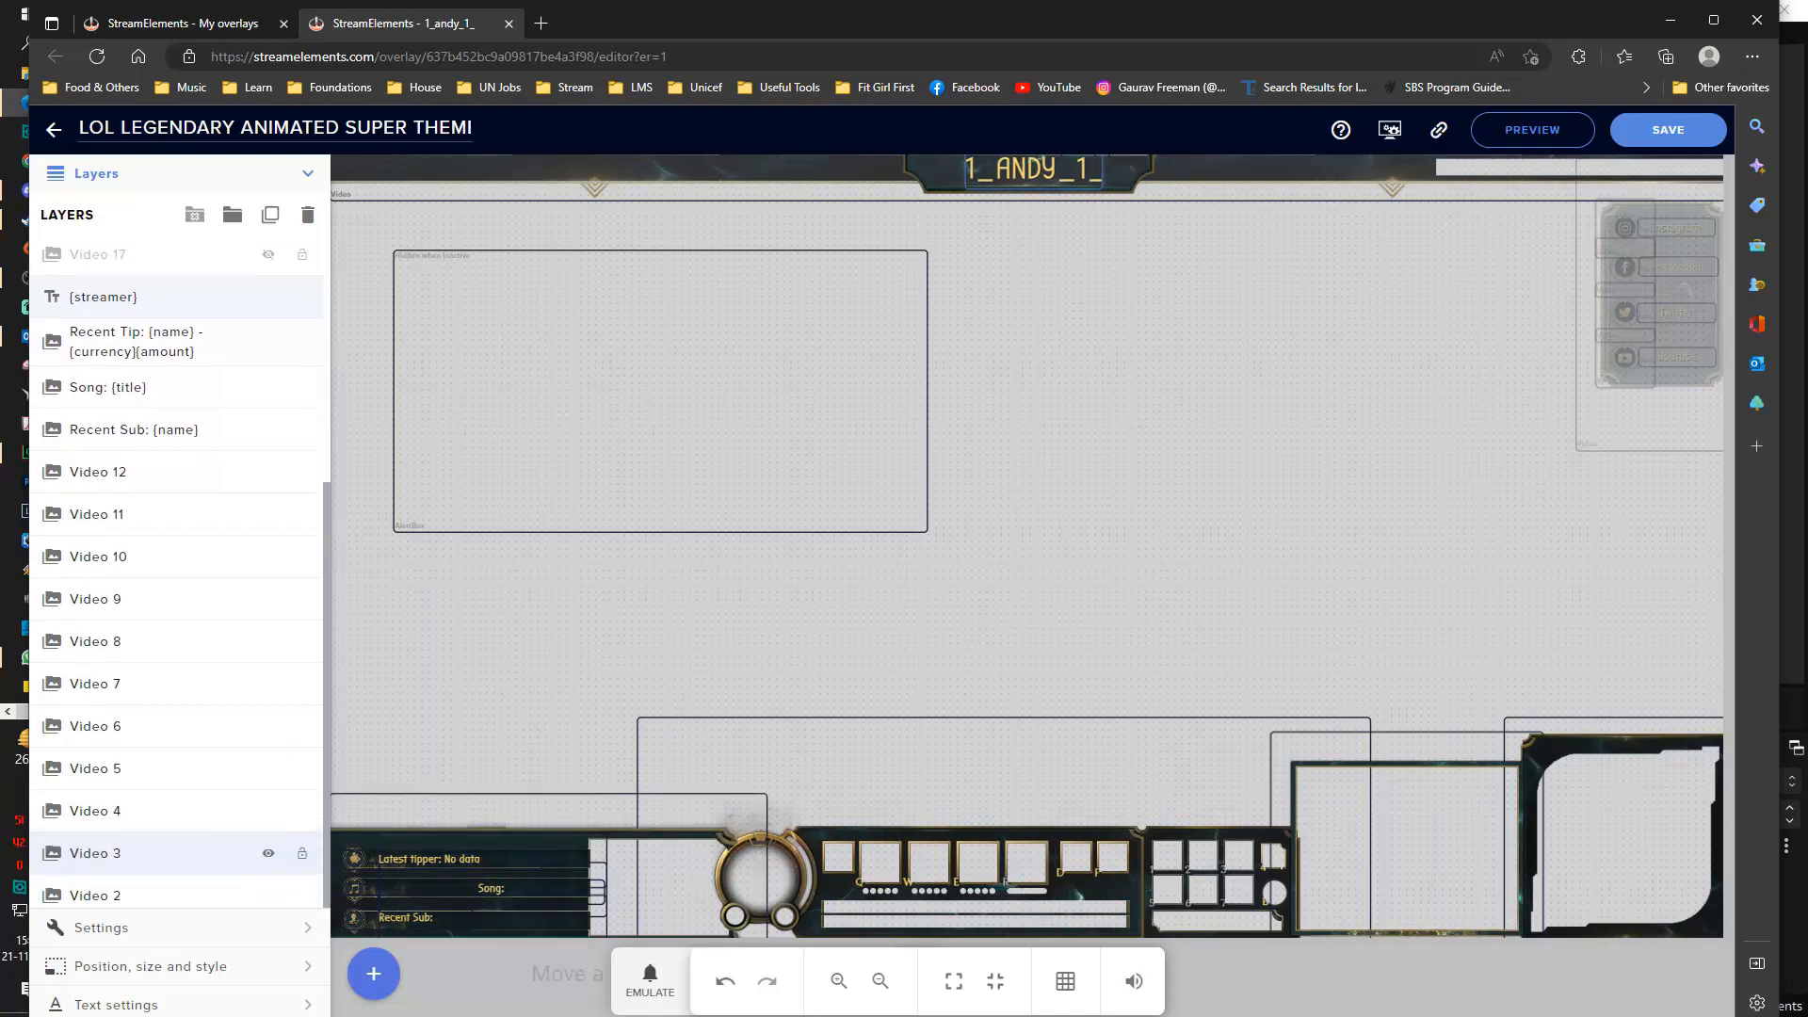
pyautogui.click(269, 810)
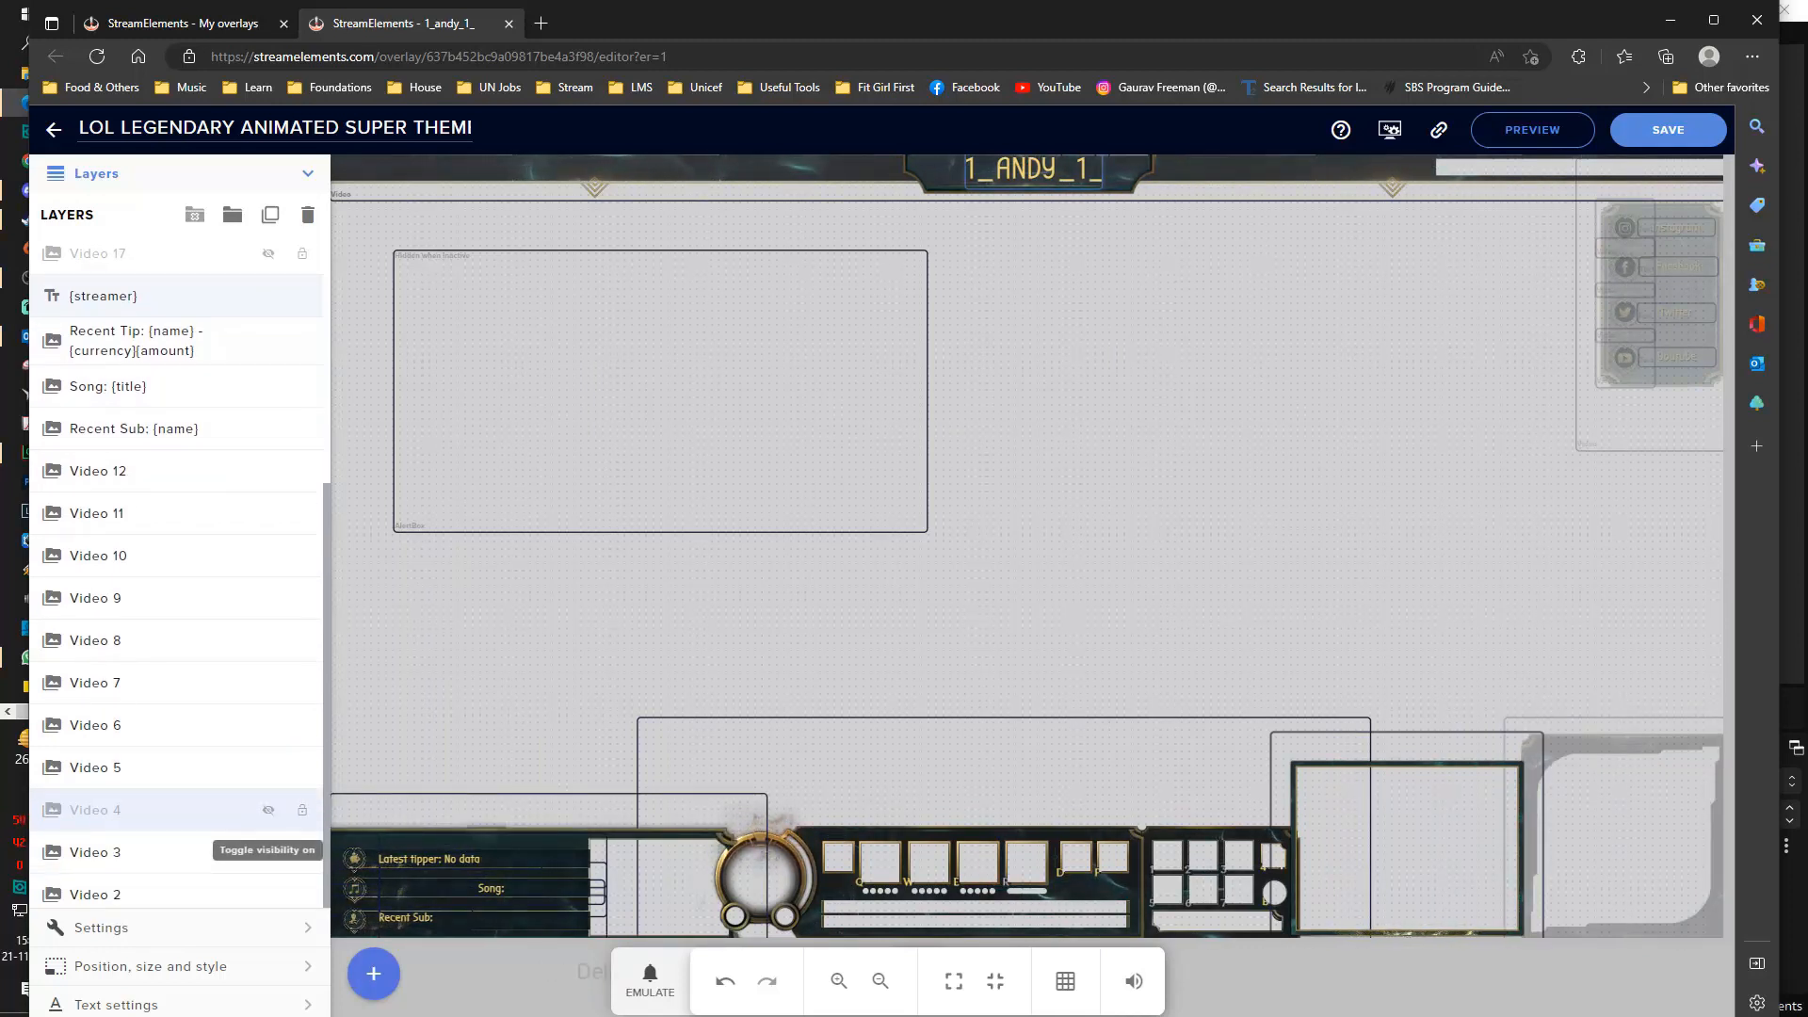
pyautogui.click(268, 852)
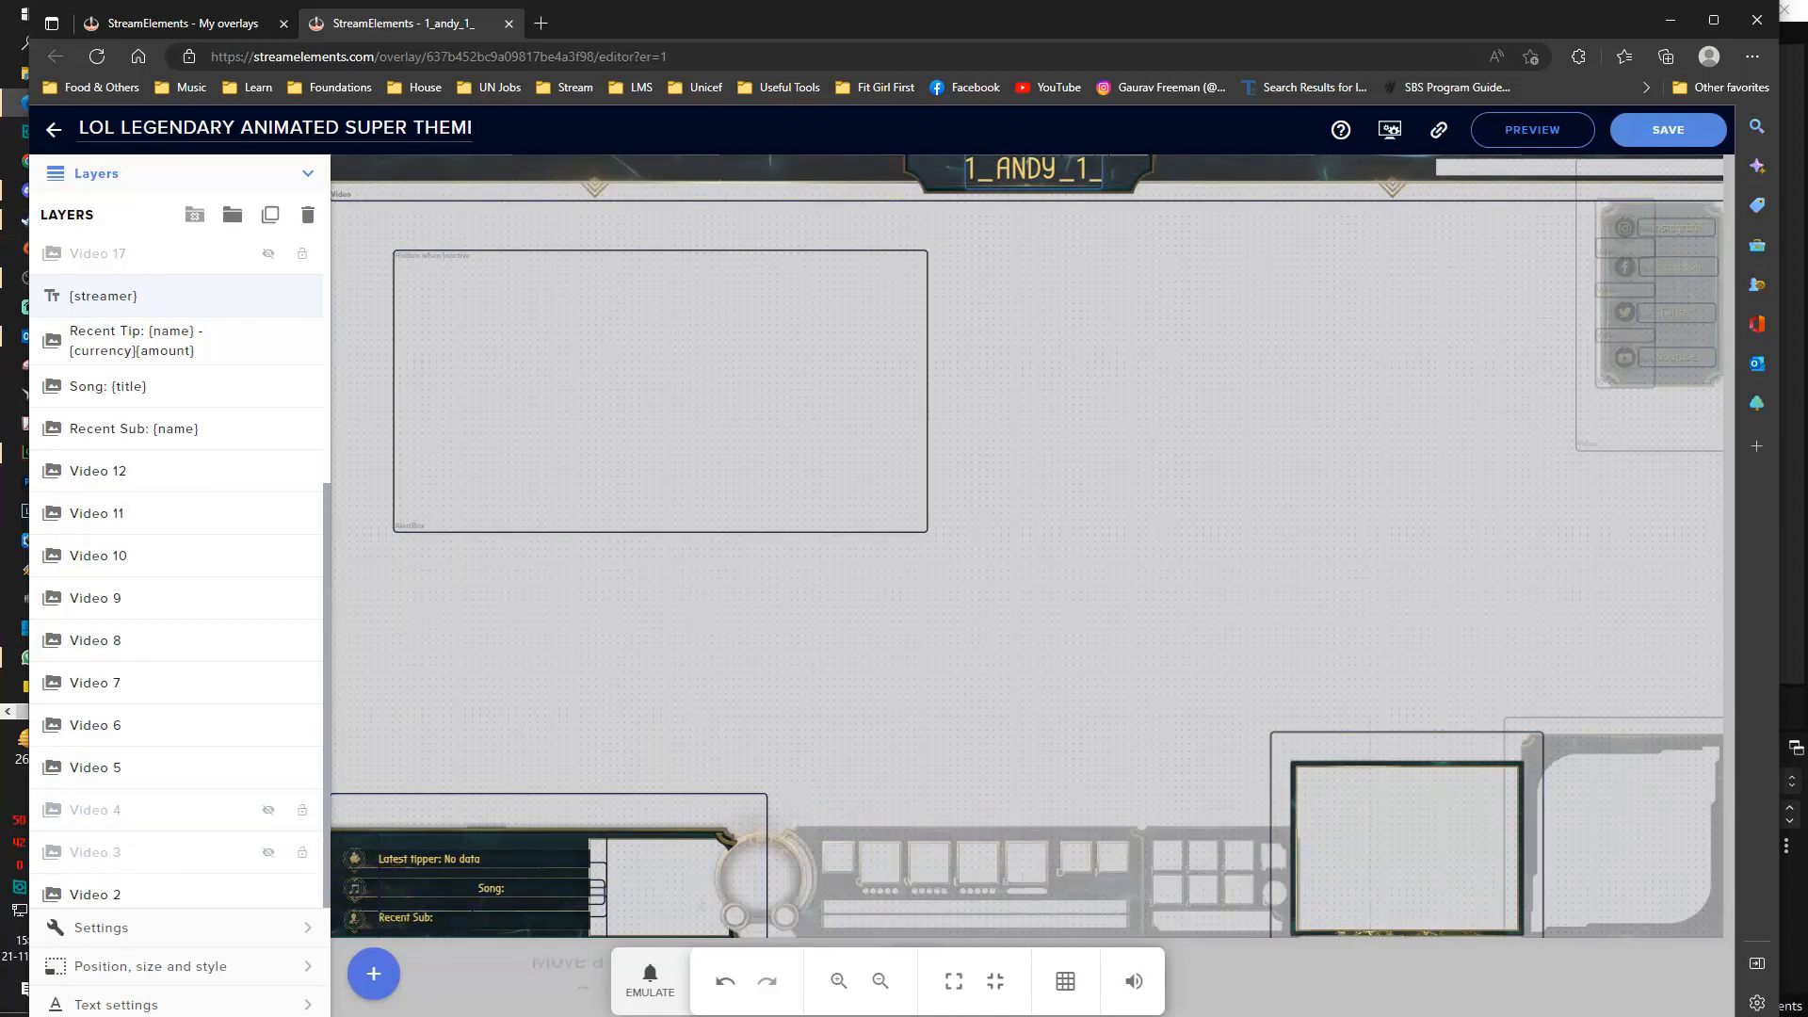
pyautogui.moveTo(1407, 848); pyautogui.dragTo(1592, 848)
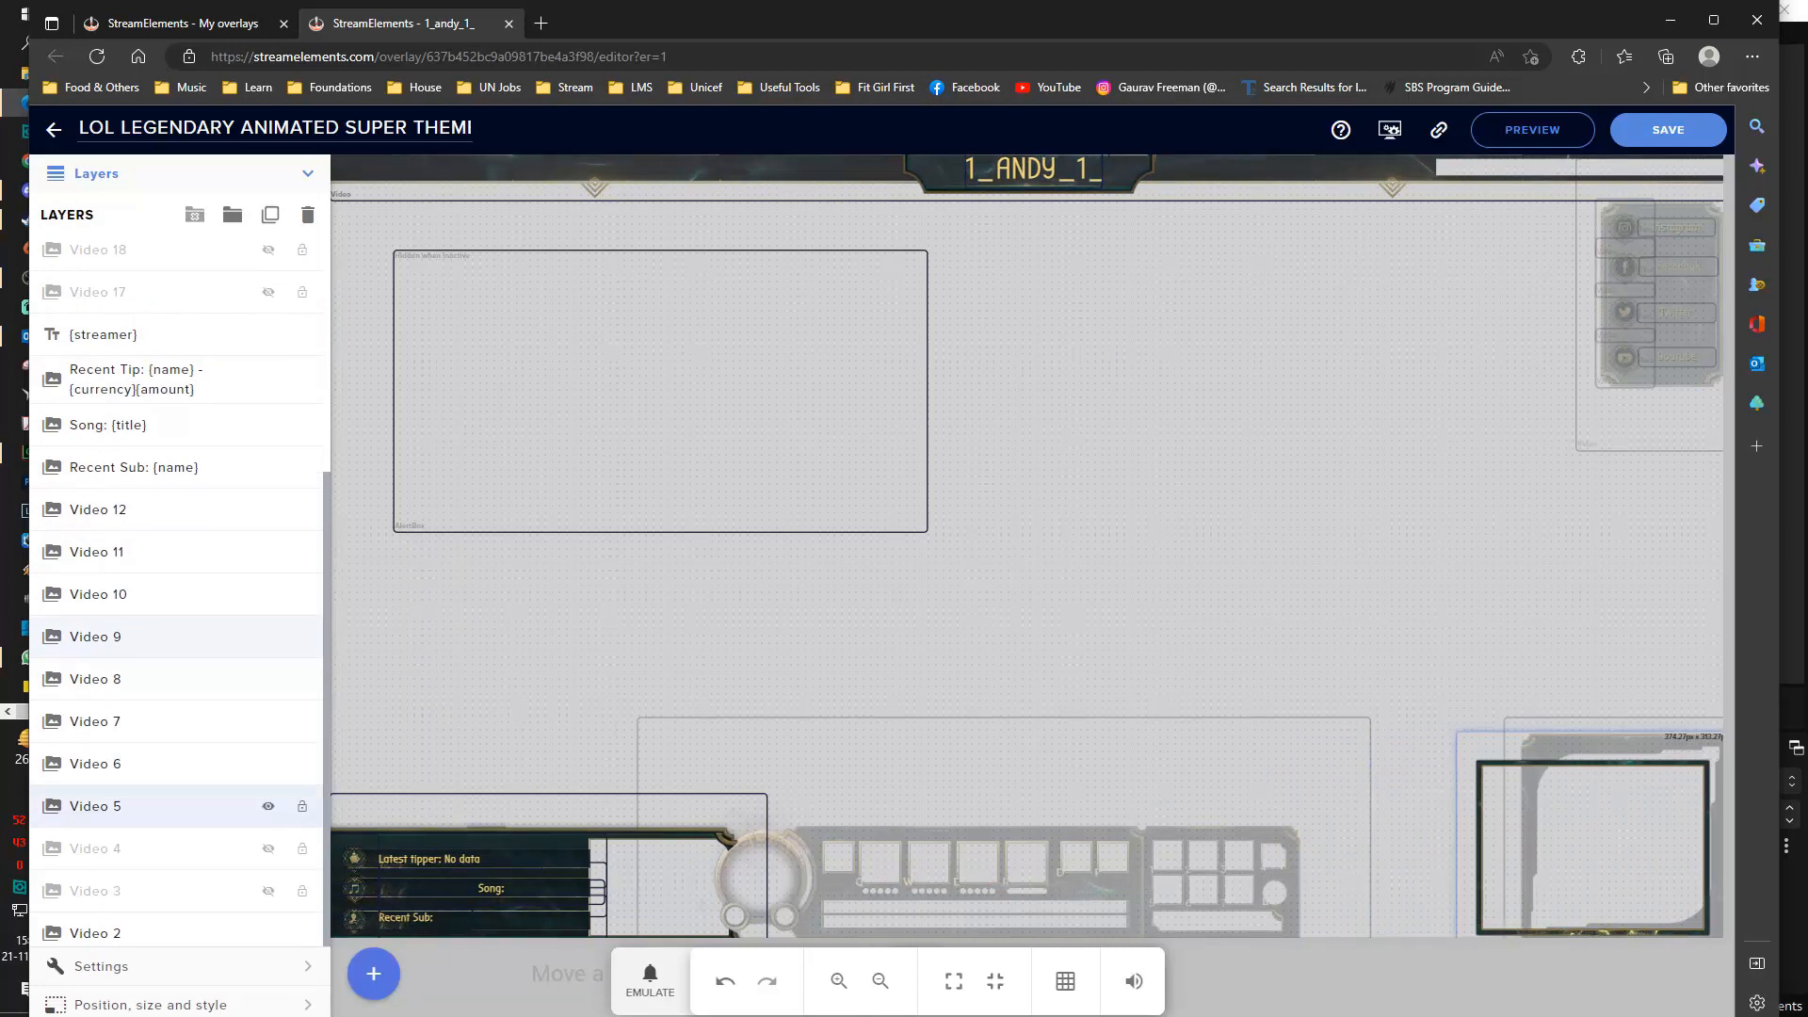
# Step: Open the Data visualization settings via the Session data monitor icon in the top bar
pyautogui.scroll(3, 179, 894)
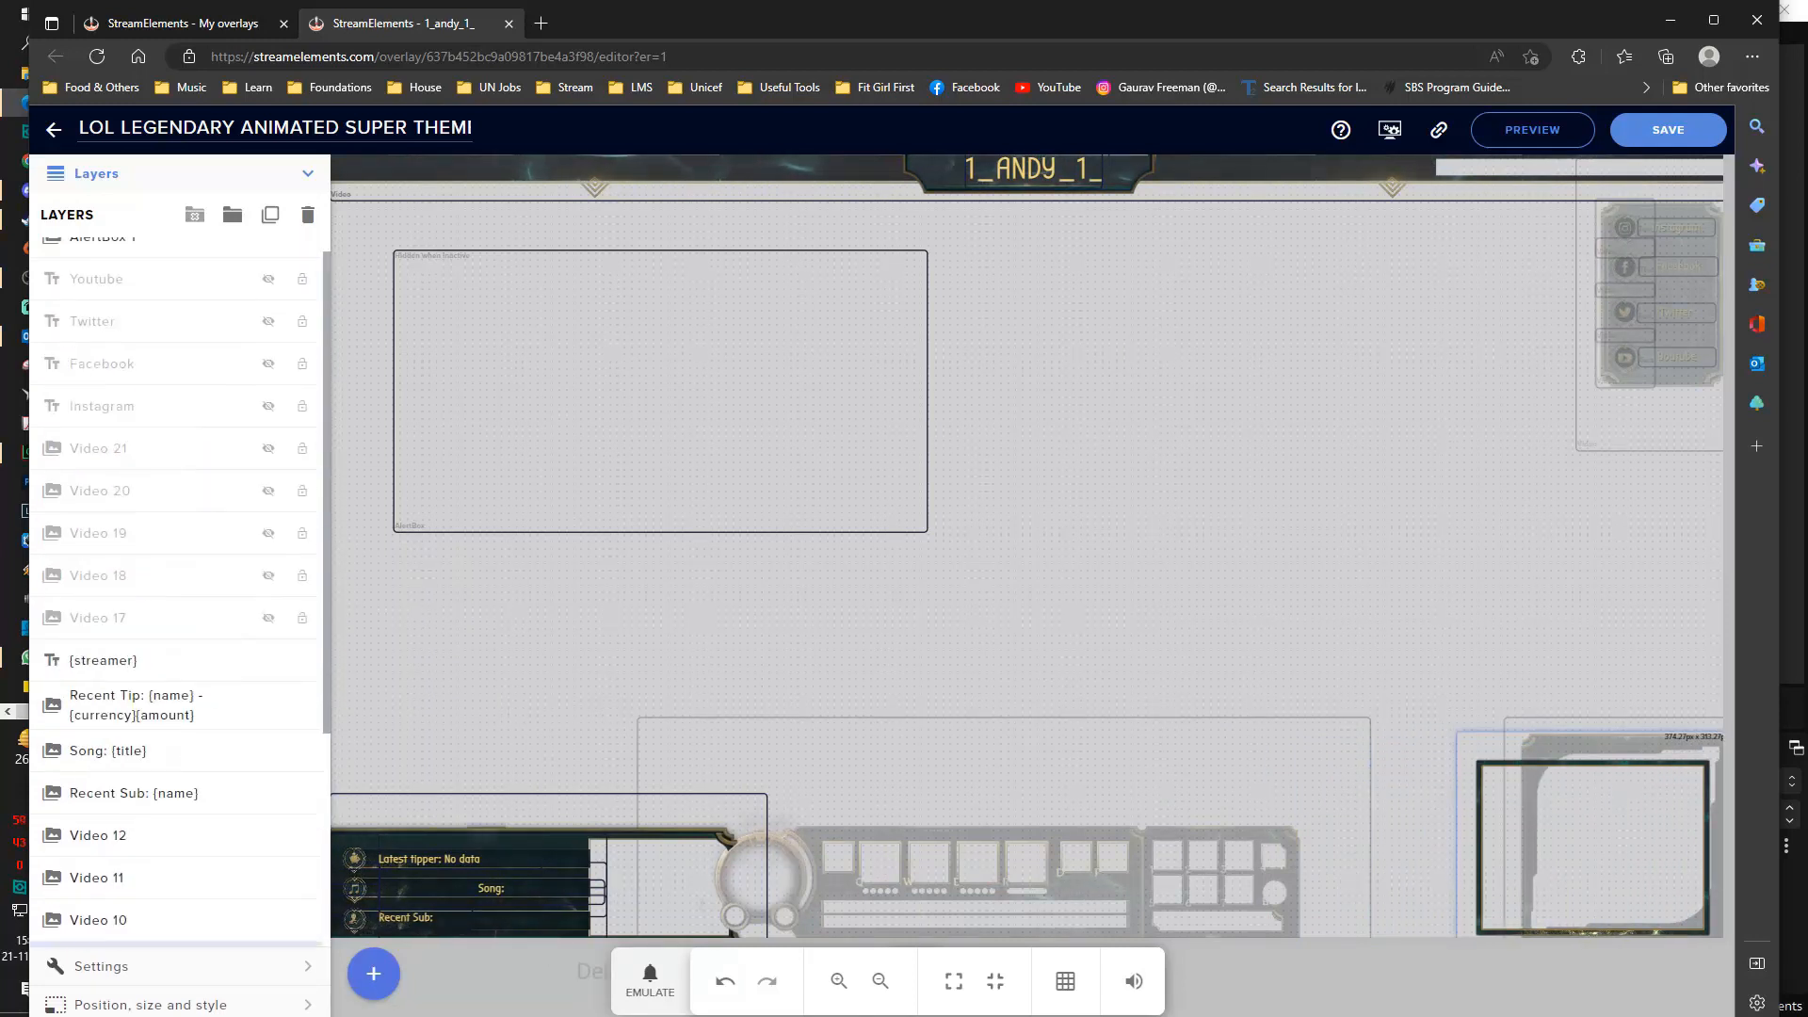
pyautogui.scroll(-3, 179, 848)
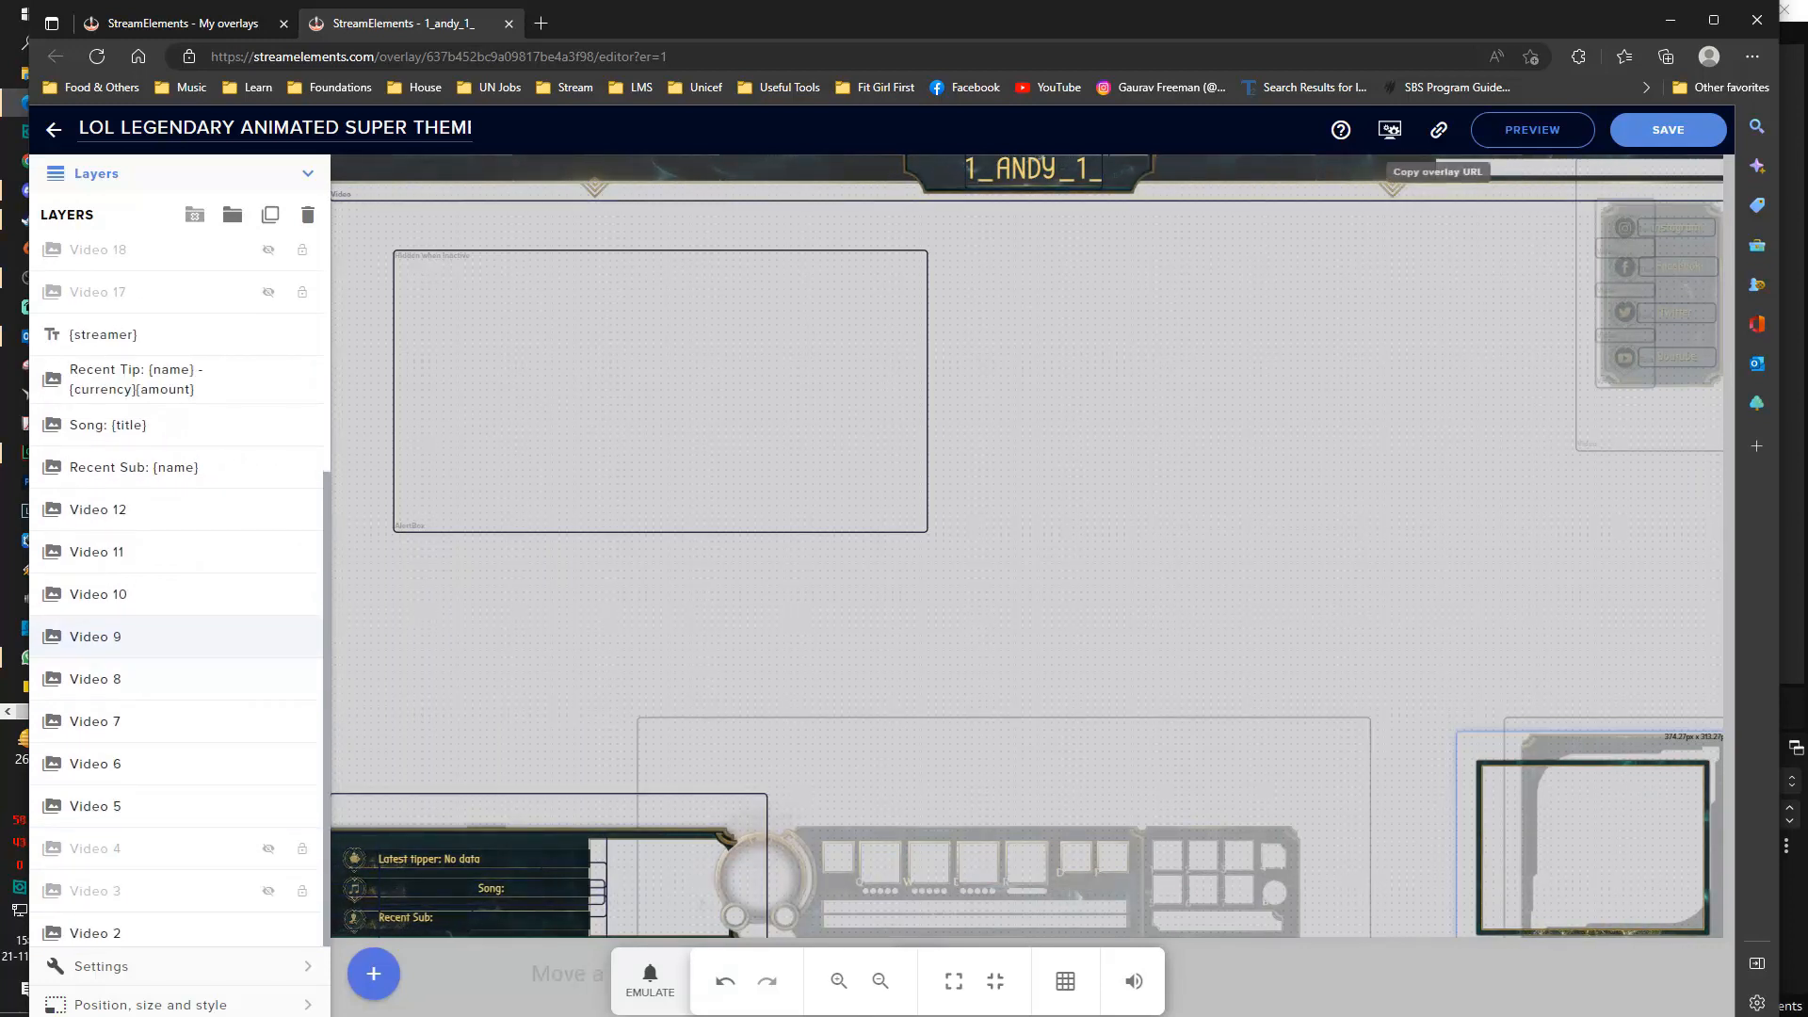
pyautogui.click(1389, 130)
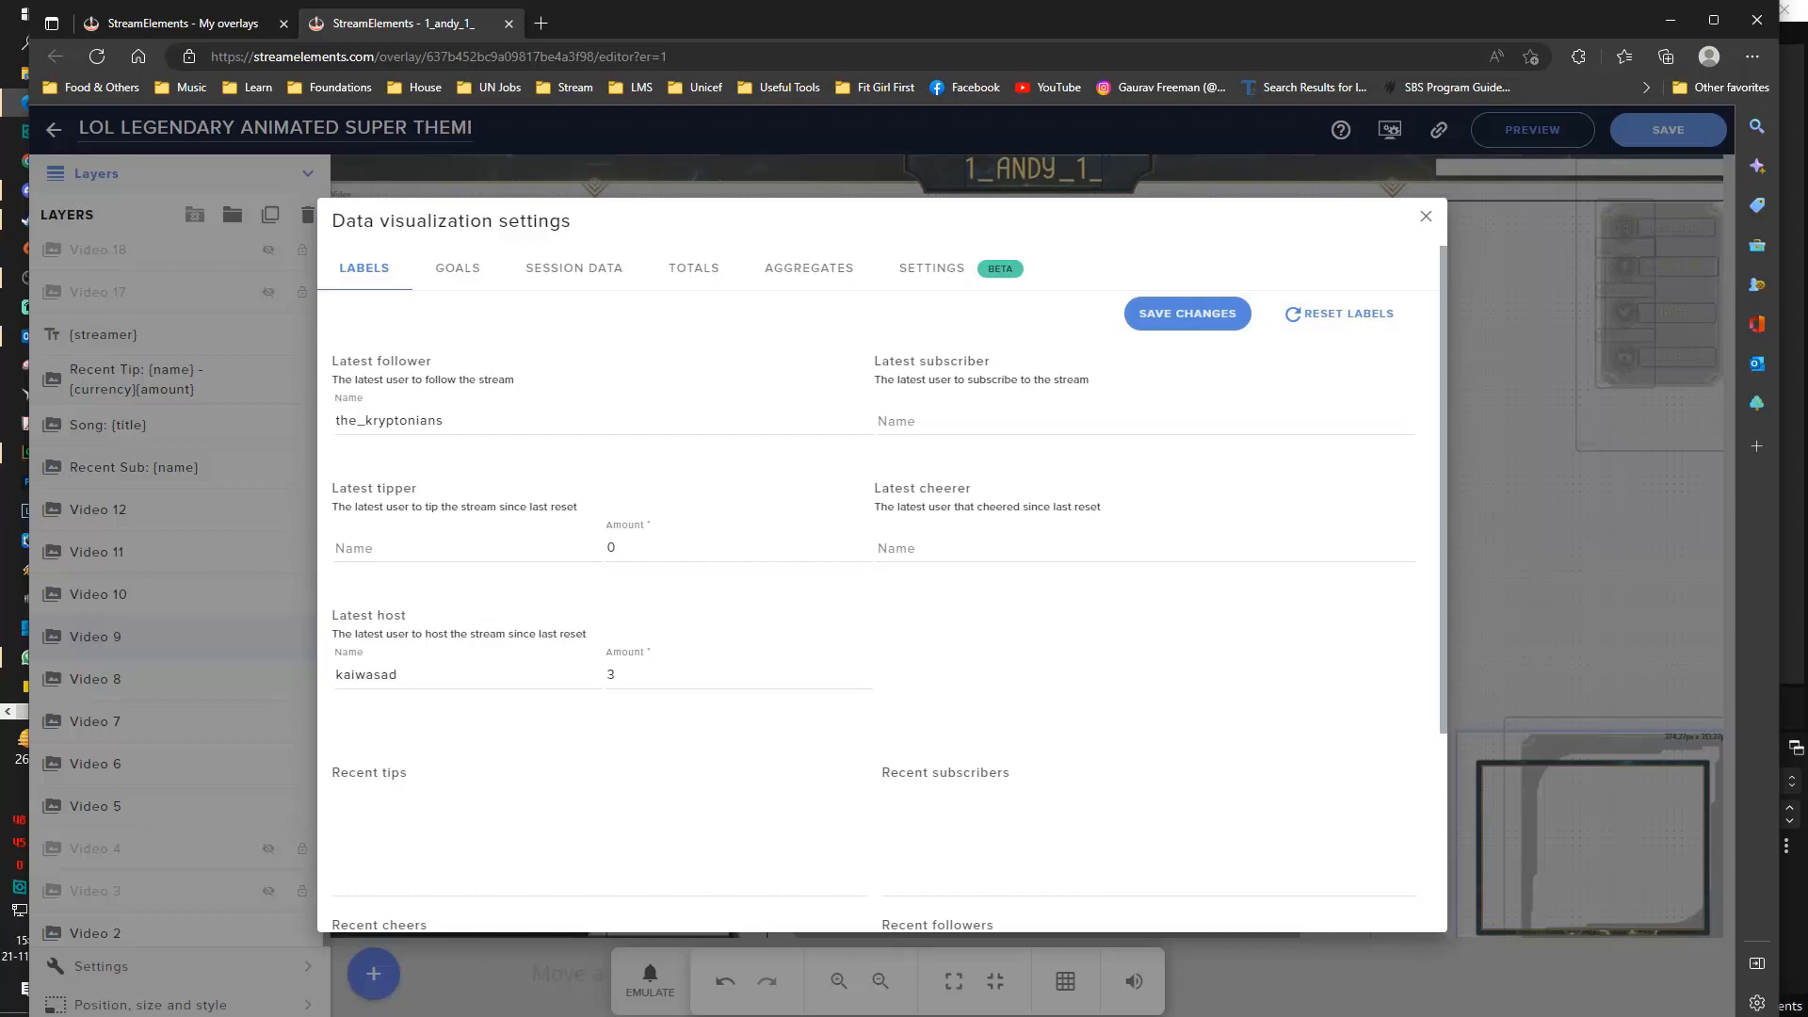
# Step: Save the StreamElements in-game overlay and copy its overlay URL to the clipboard
pyautogui.press('Escape')
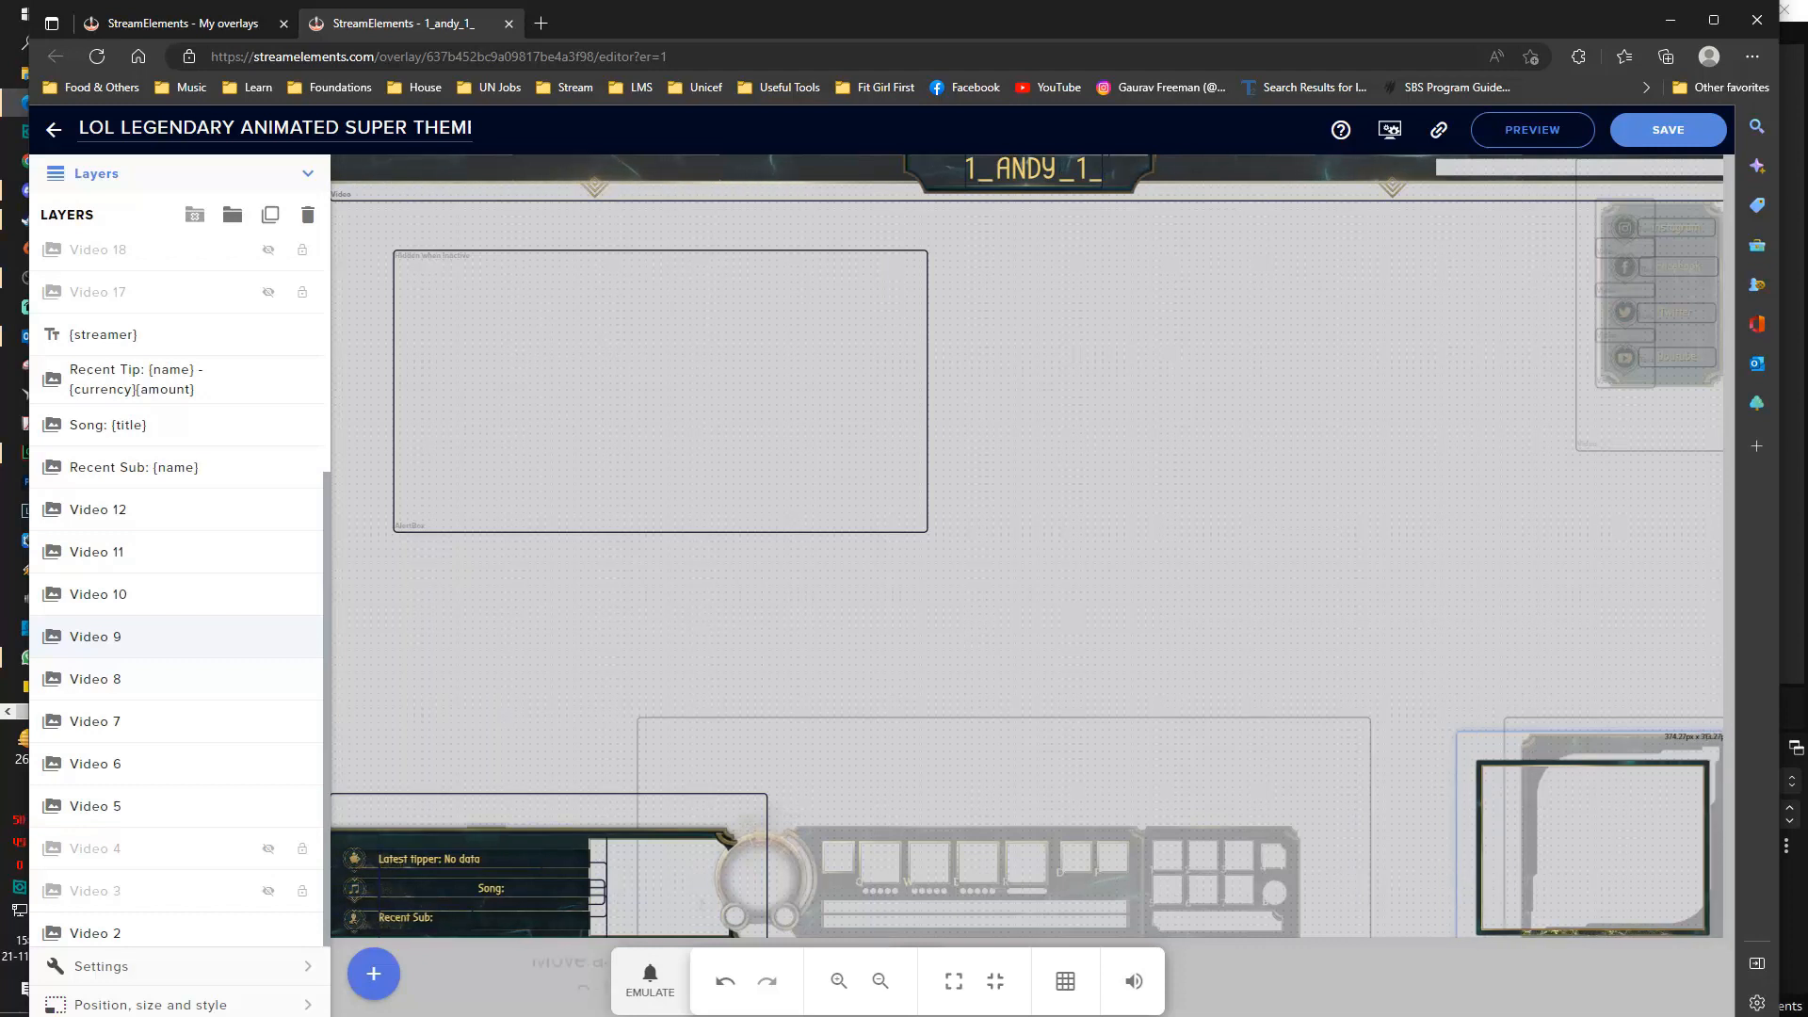
pyautogui.click(1666, 130)
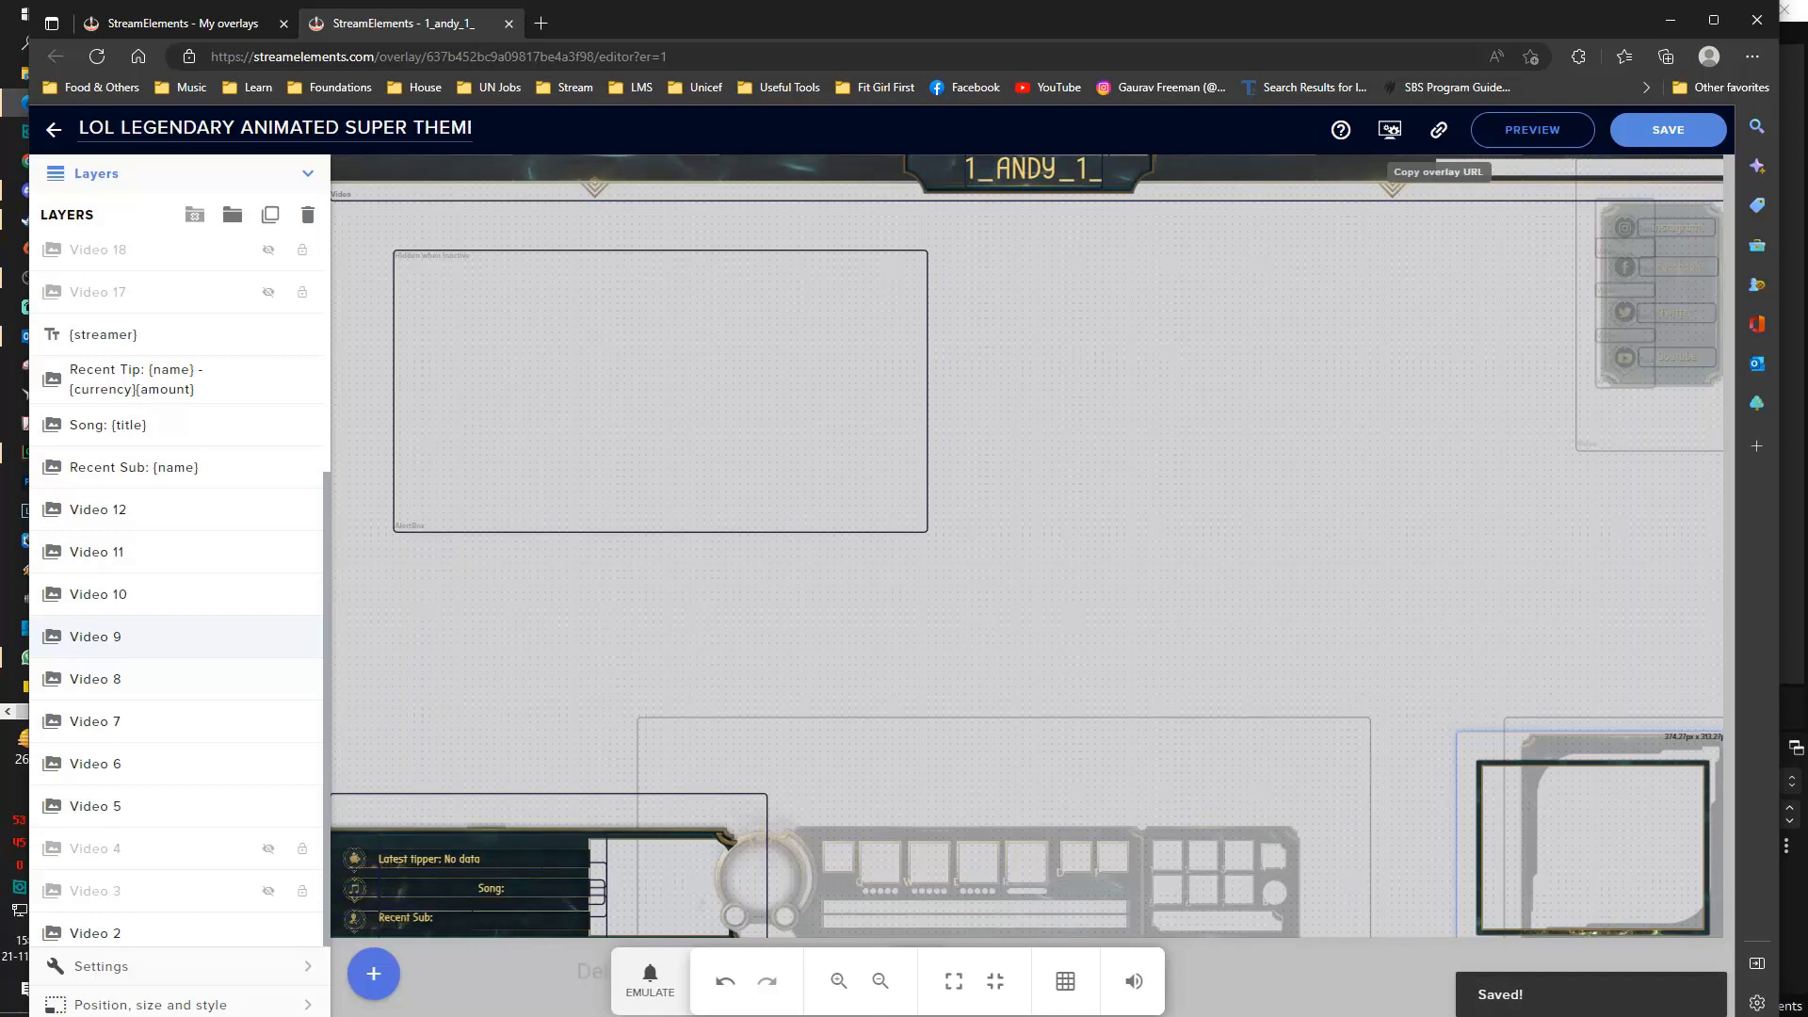
pyautogui.click(1438, 130)
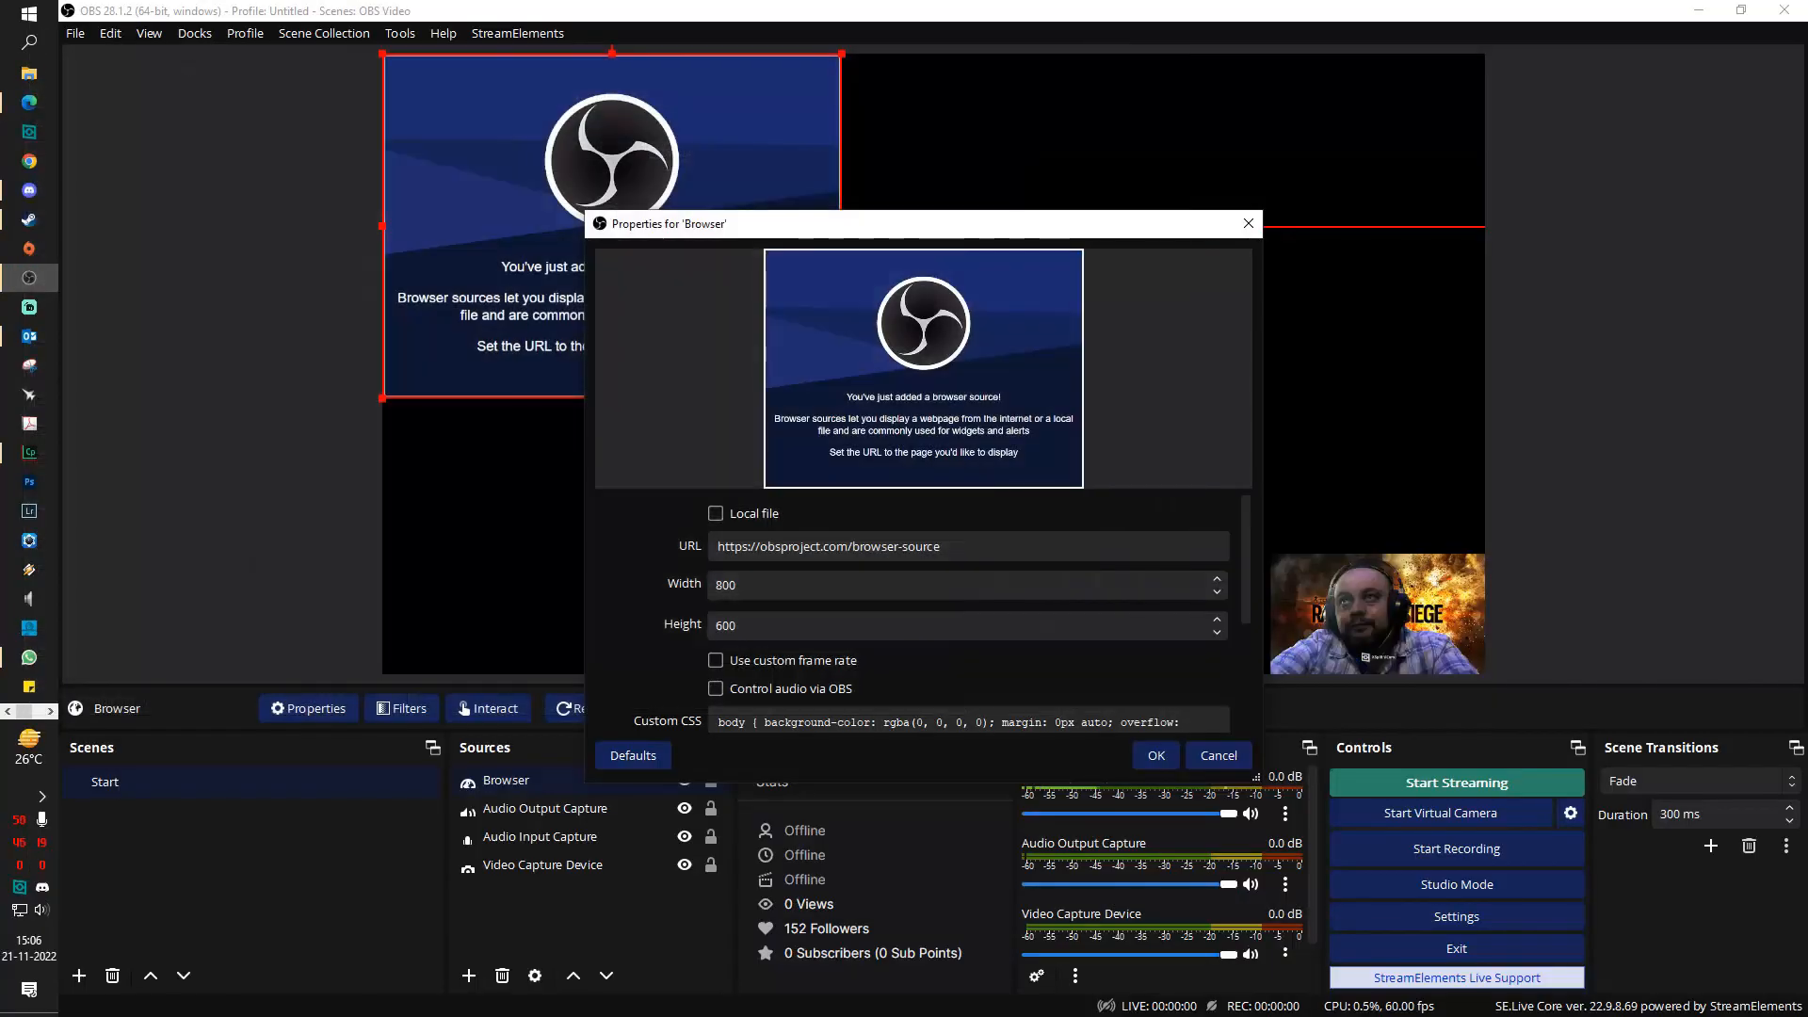
# Step: Replace the Browser source URL with the pasted overlay link and set it to 1920 × 1080
pyautogui.click(941, 546)
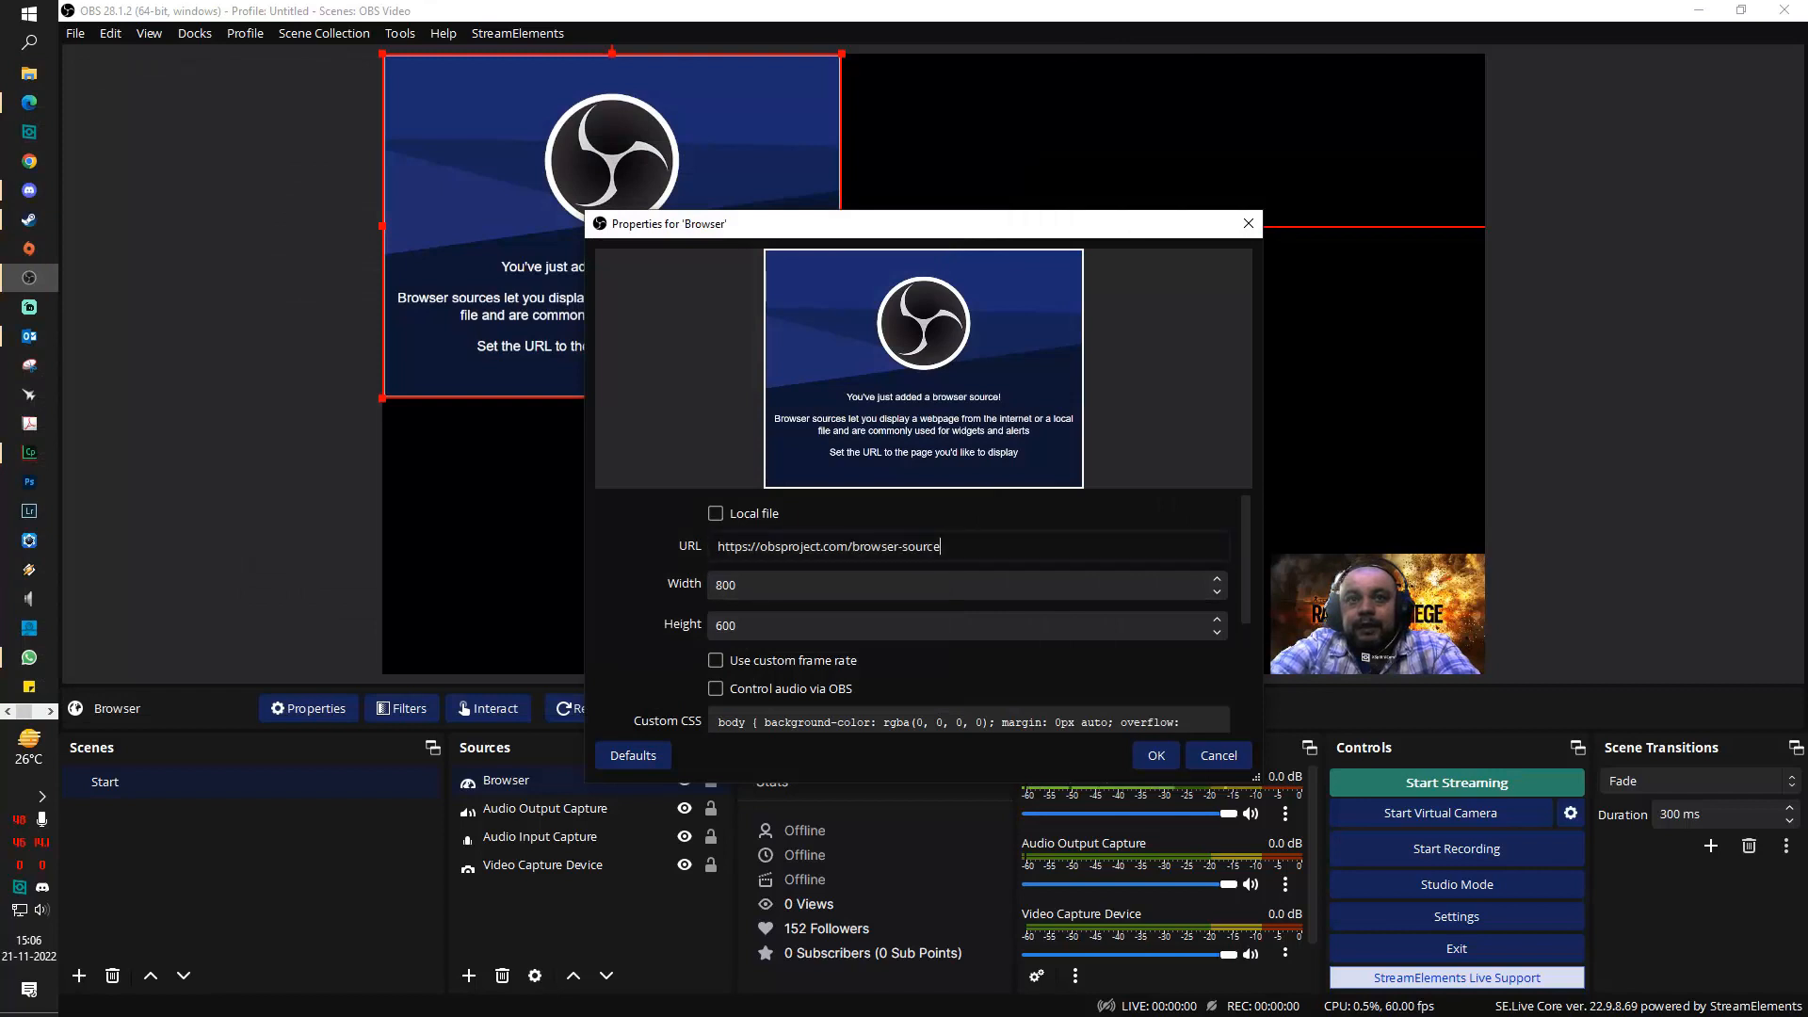
pyautogui.hotkey('ctrl', 'a')
pyautogui.hotkey('ctrl', 'v')
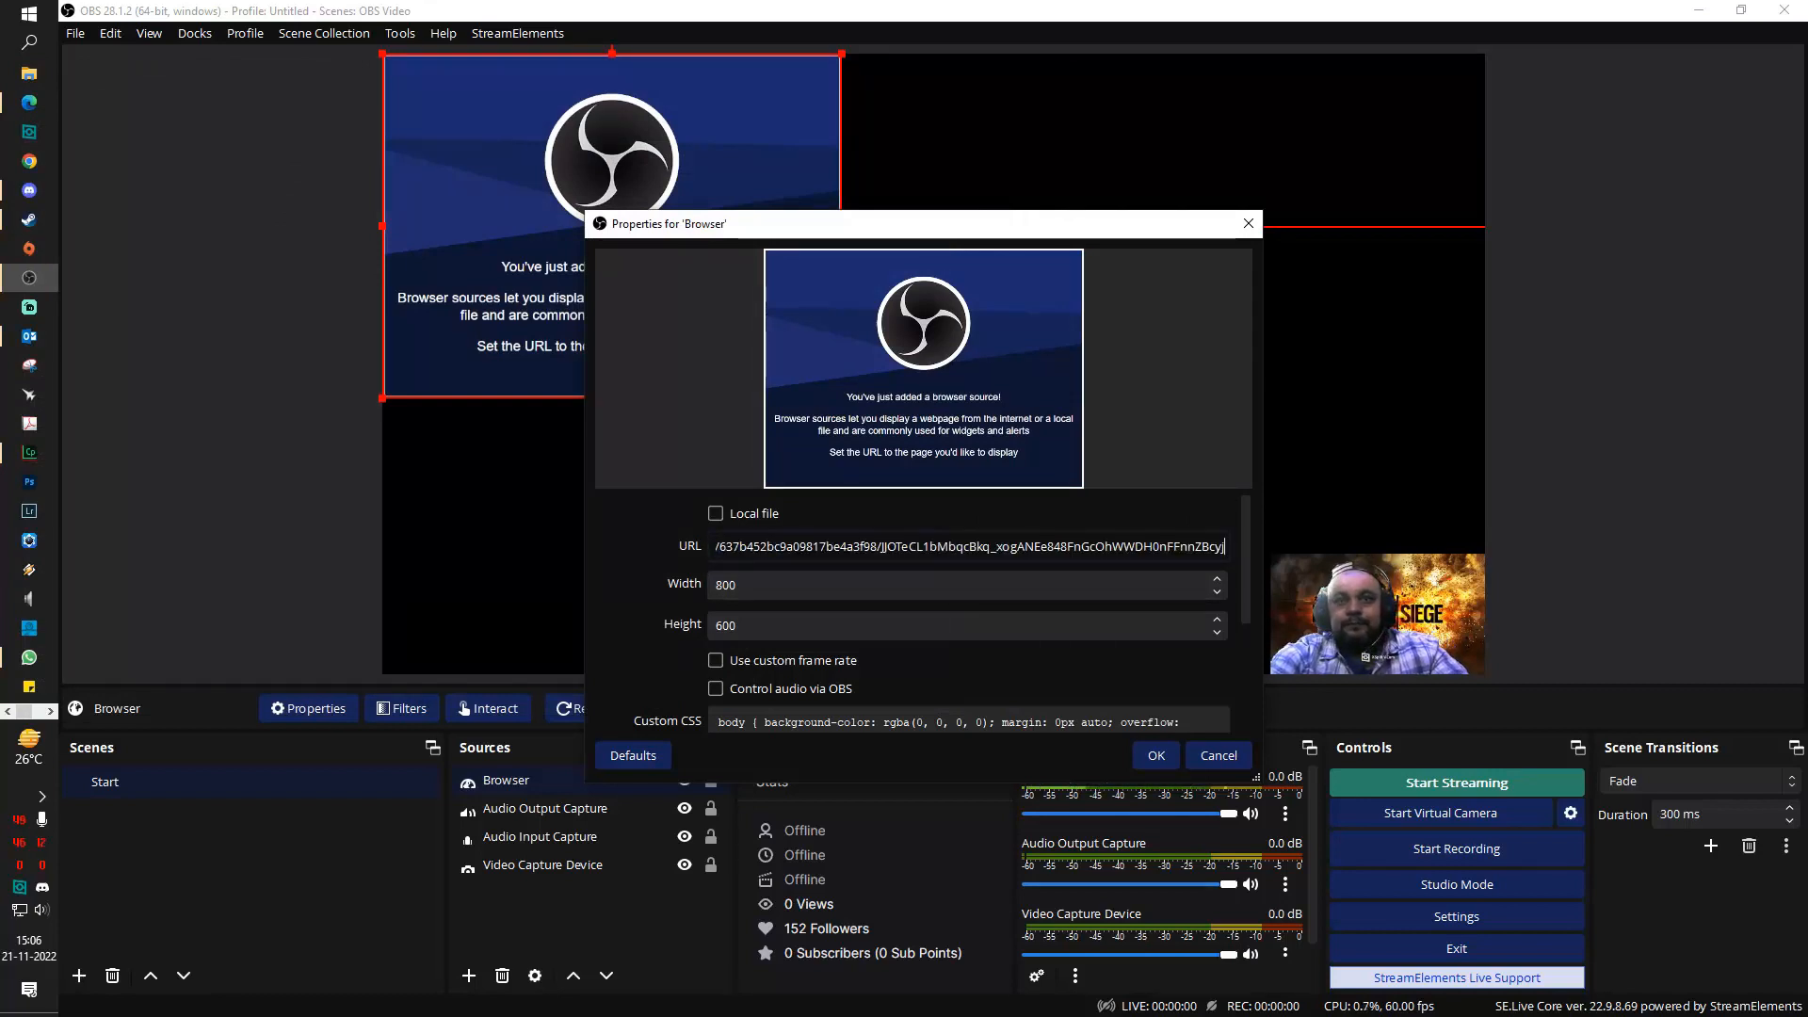
pyautogui.press('Tab')
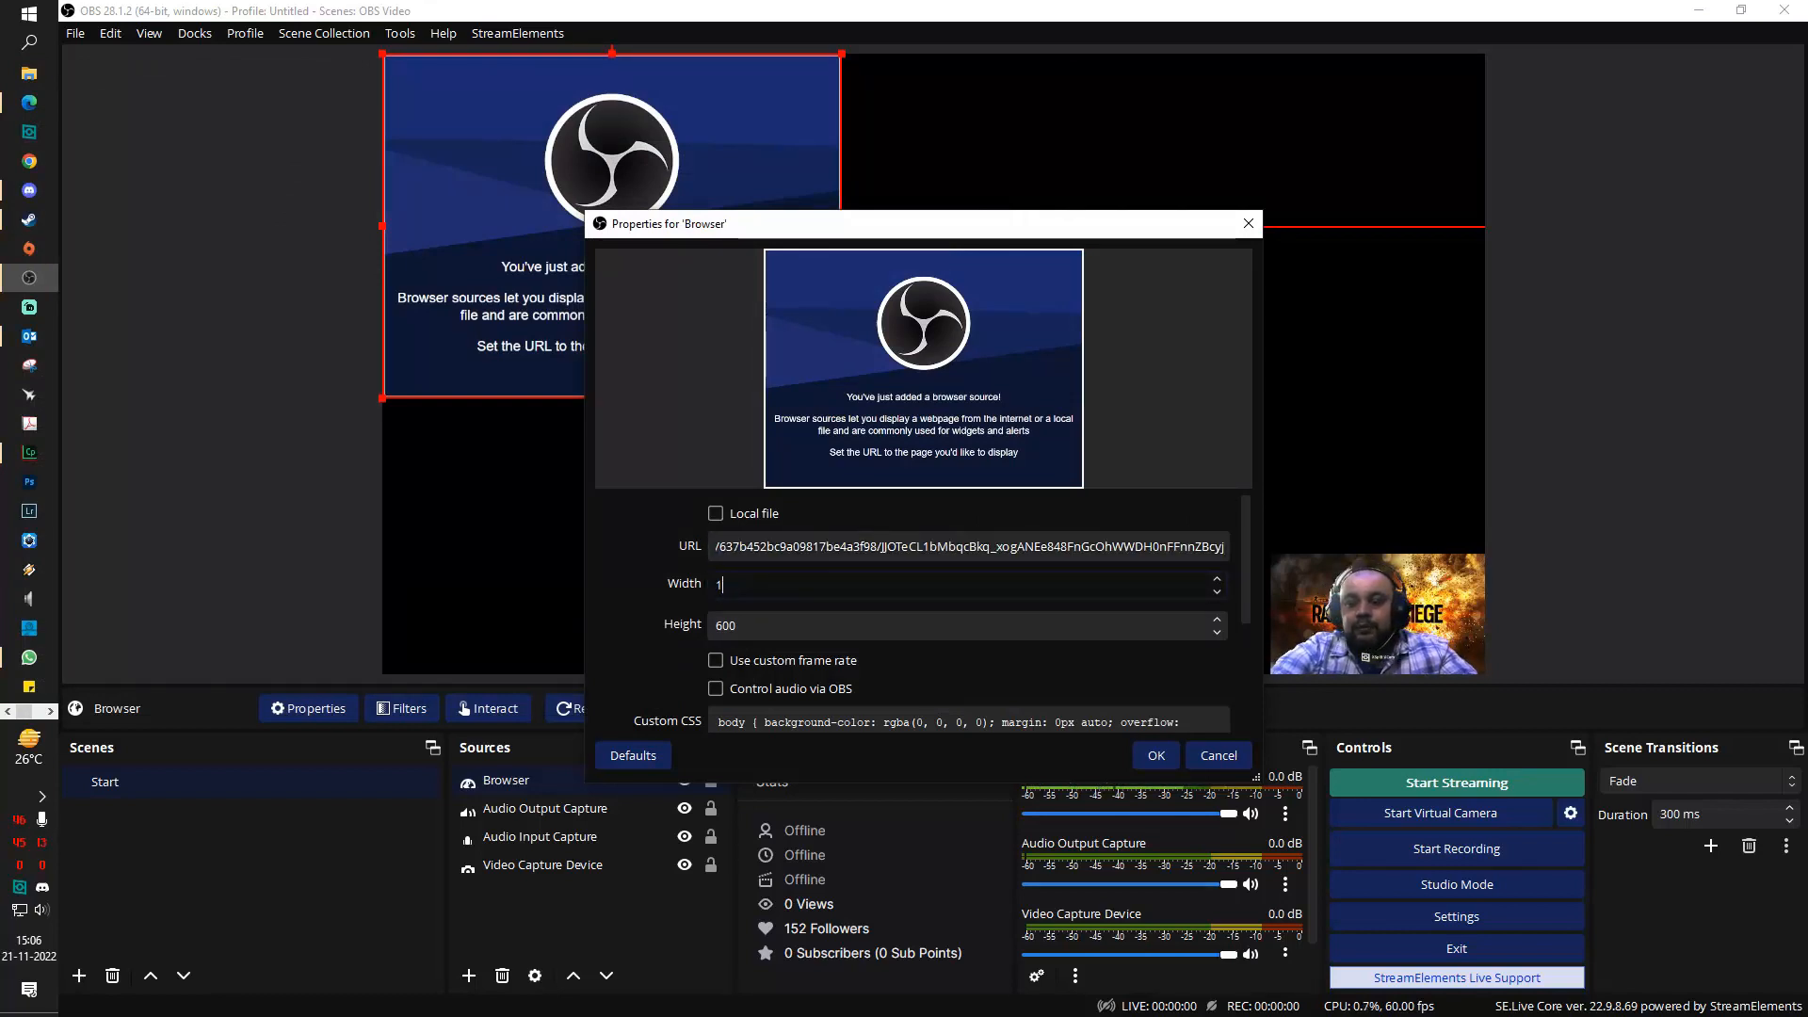
pyautogui.write('1920')
pyautogui.press('Tab')
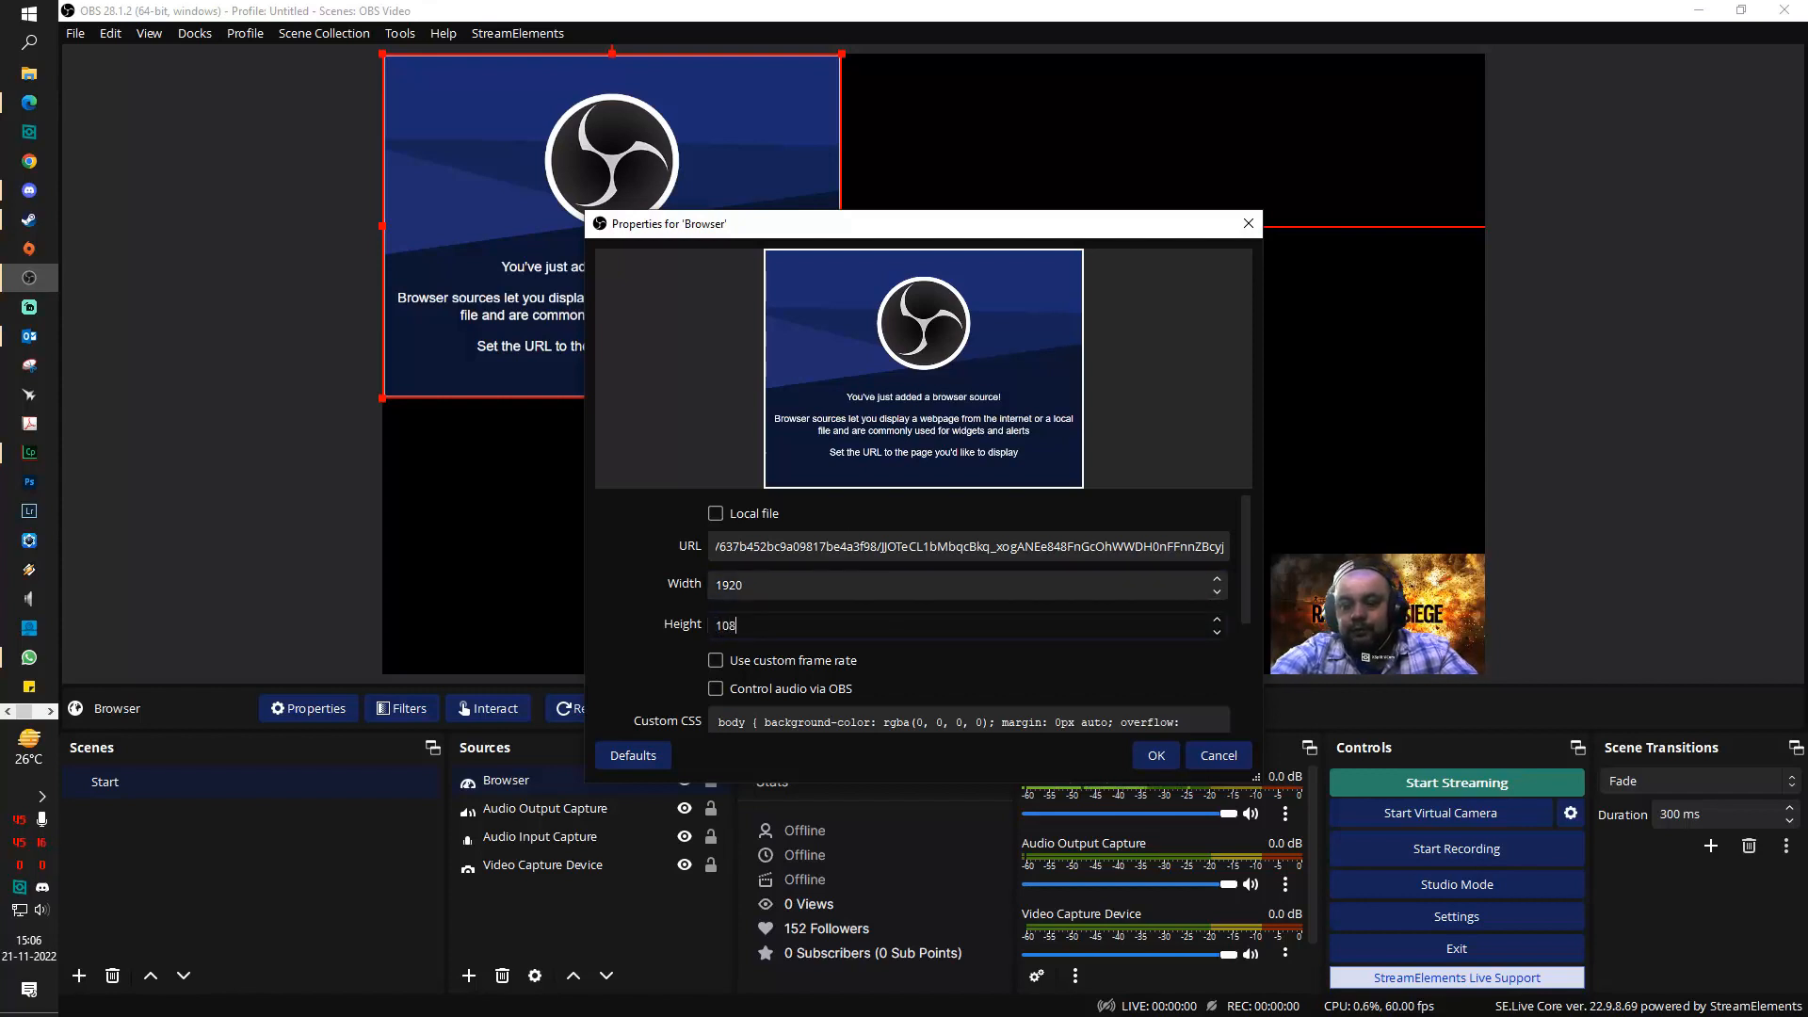
pyautogui.write('1080')
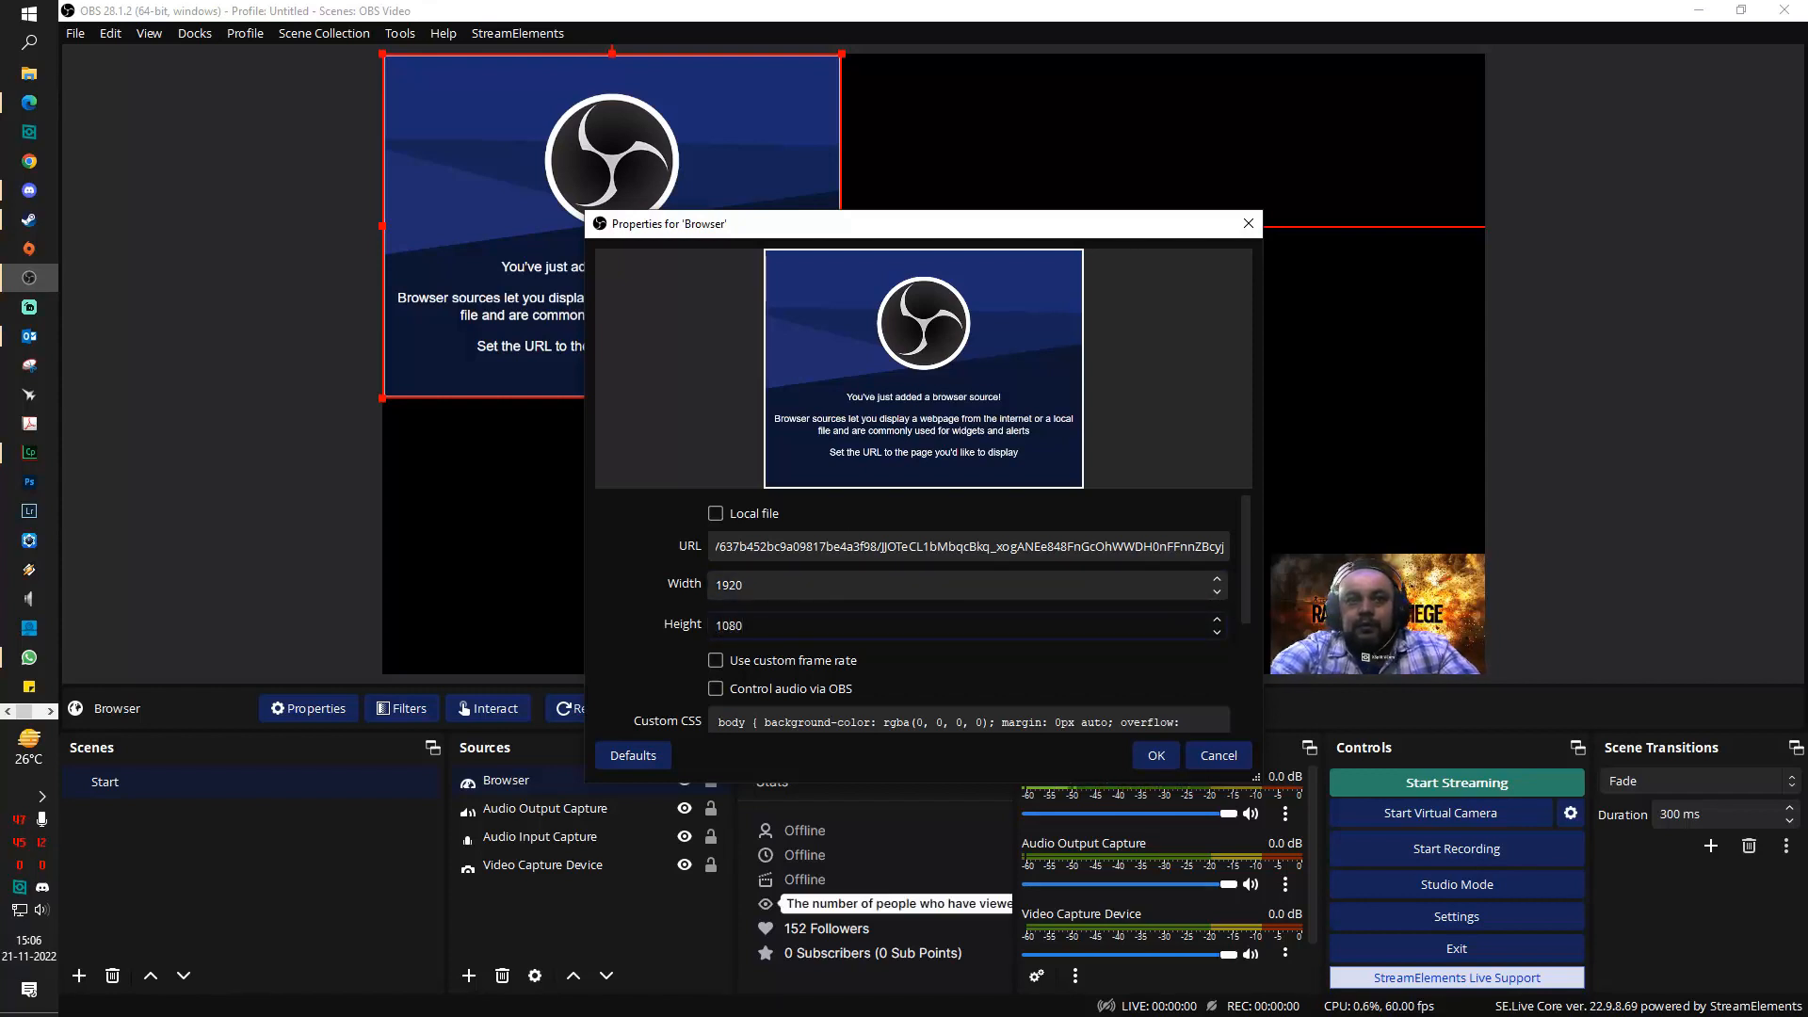
pyautogui.scroll(-2, 922, 612)
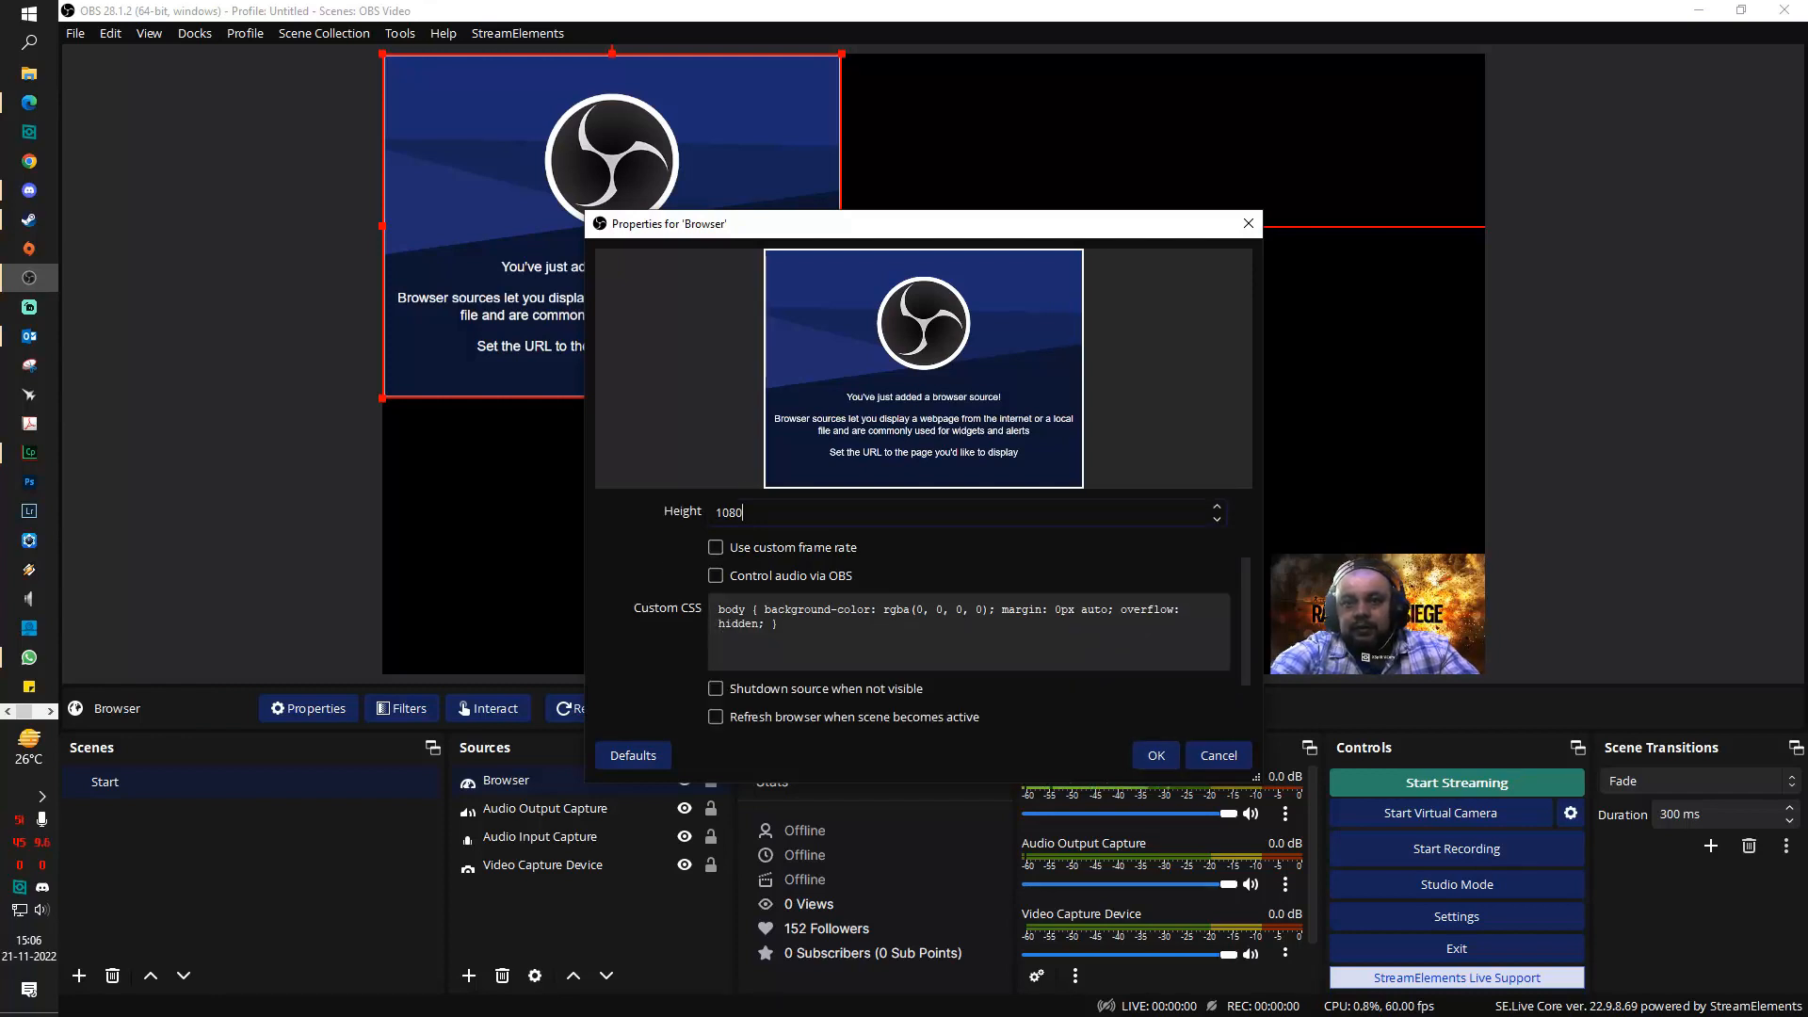
pyautogui.press('Return')
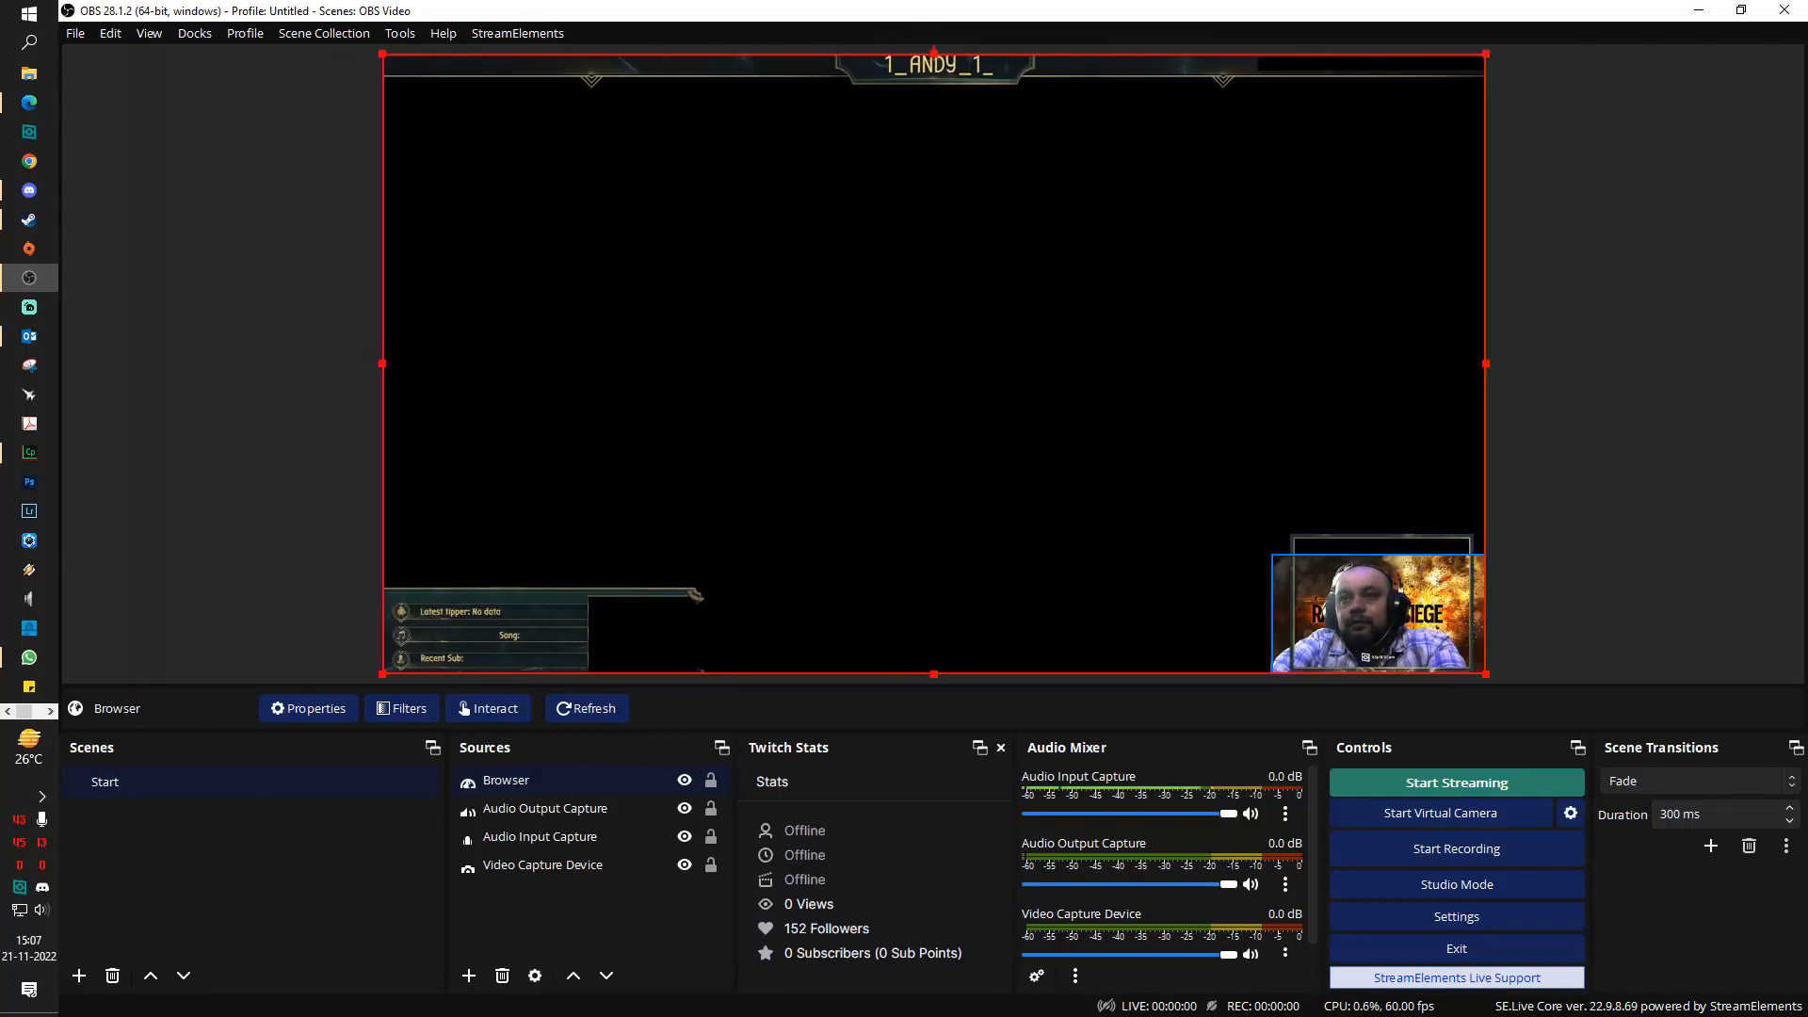
# Step: Move and resize the Video Capture Device into the overlay's bottom-right camera frame
pyautogui.click(543, 864)
pyautogui.moveTo(1379, 614); pyautogui.dragTo(1049, 458)
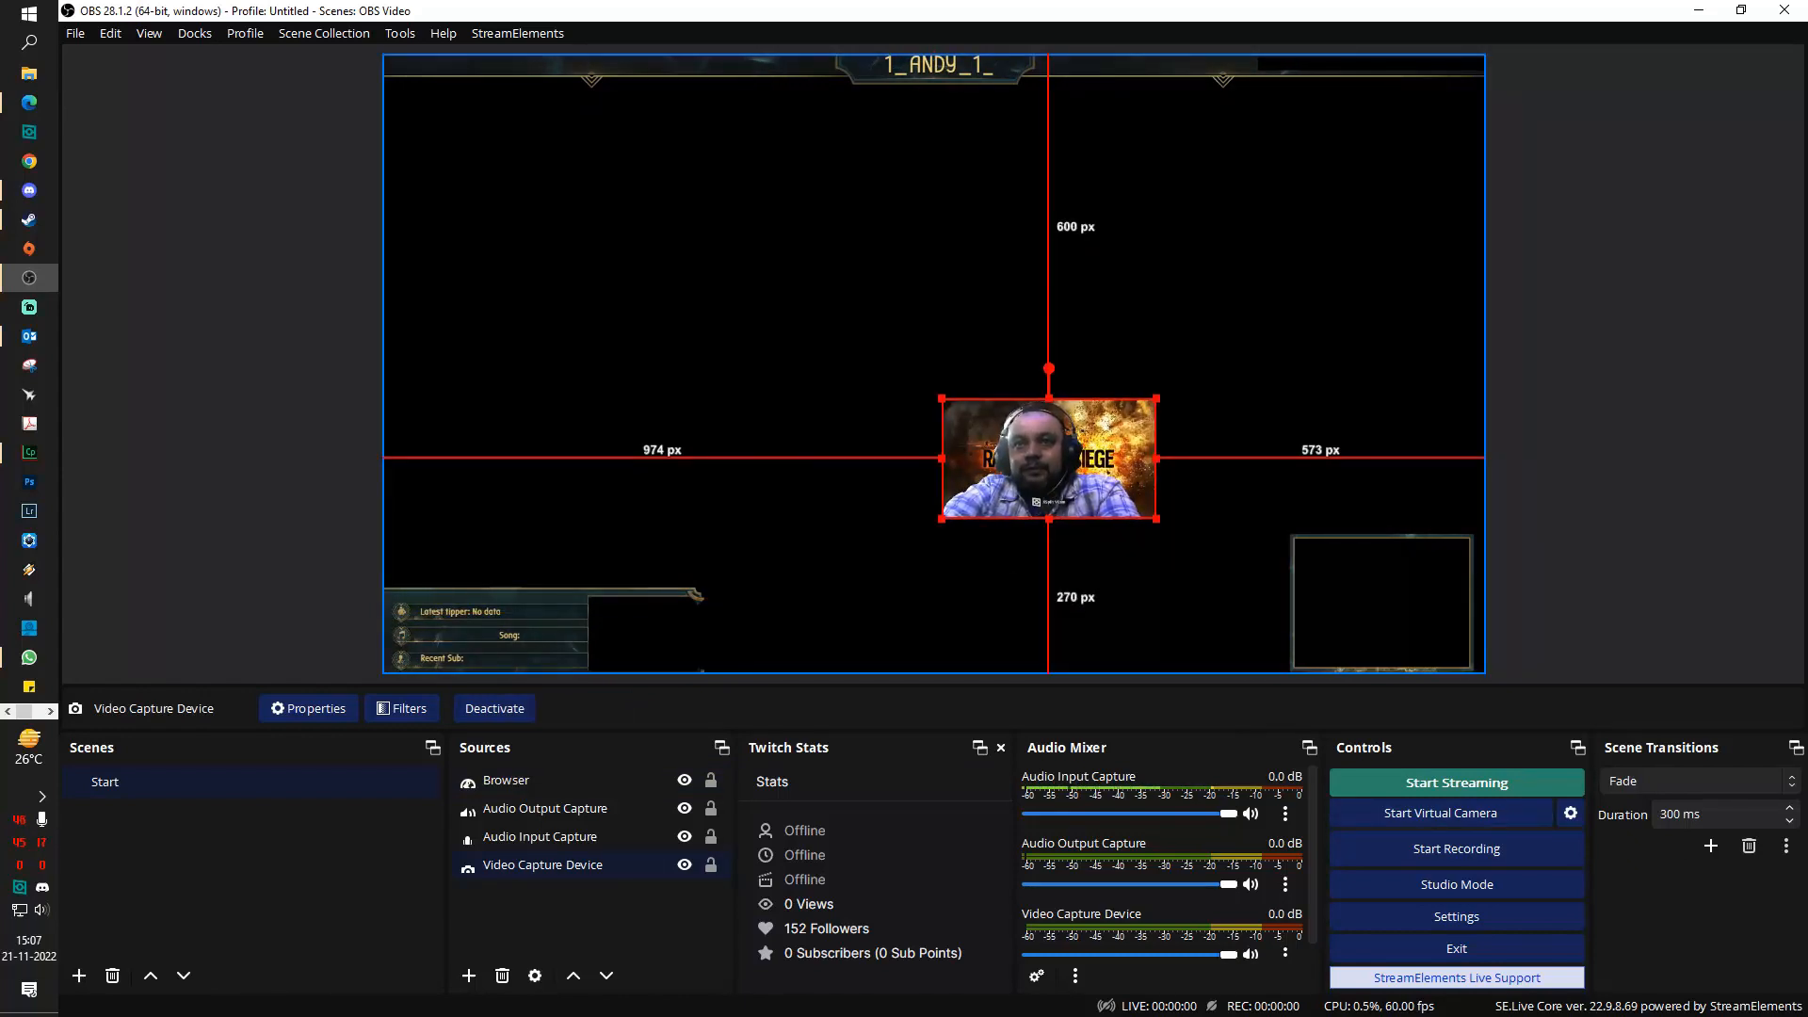
pyautogui.moveTo(1156, 519); pyautogui.dragTo(1470, 639)
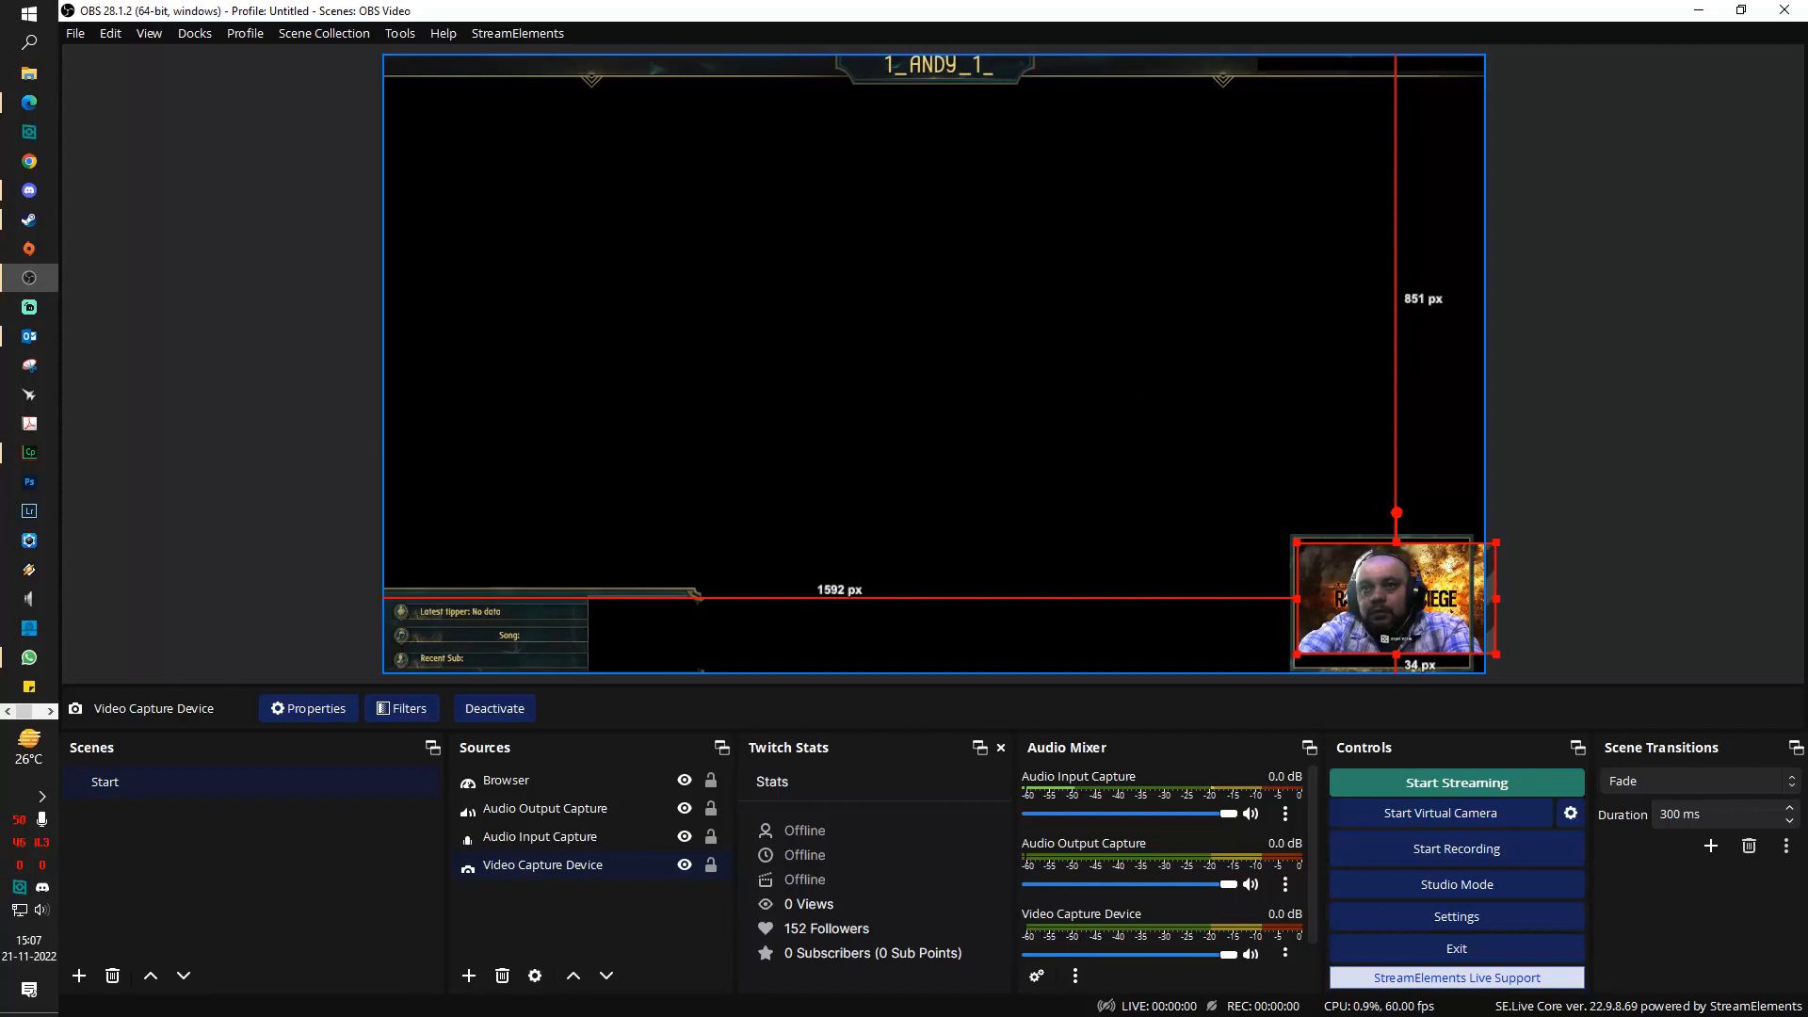
pyautogui.moveTo(1496, 654); pyautogui.dragTo(1531, 674)
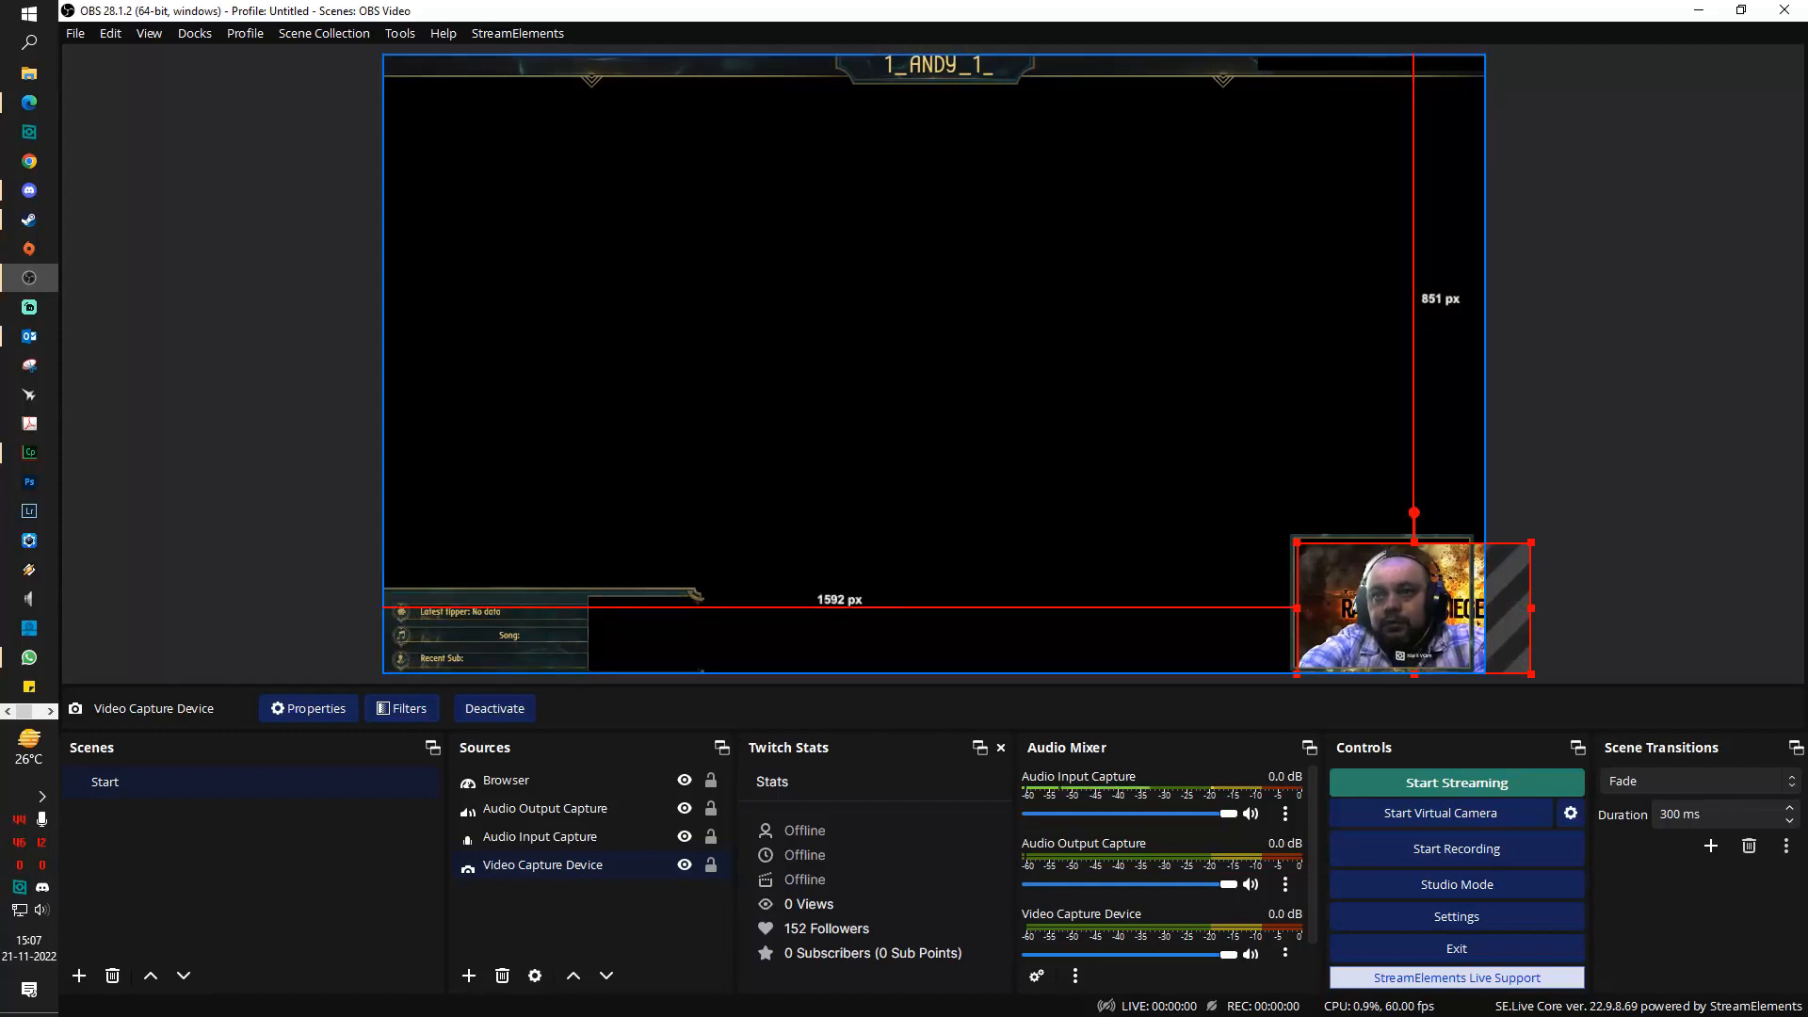
pyautogui.moveTo(1412, 608); pyautogui.dragTo(1412, 598)
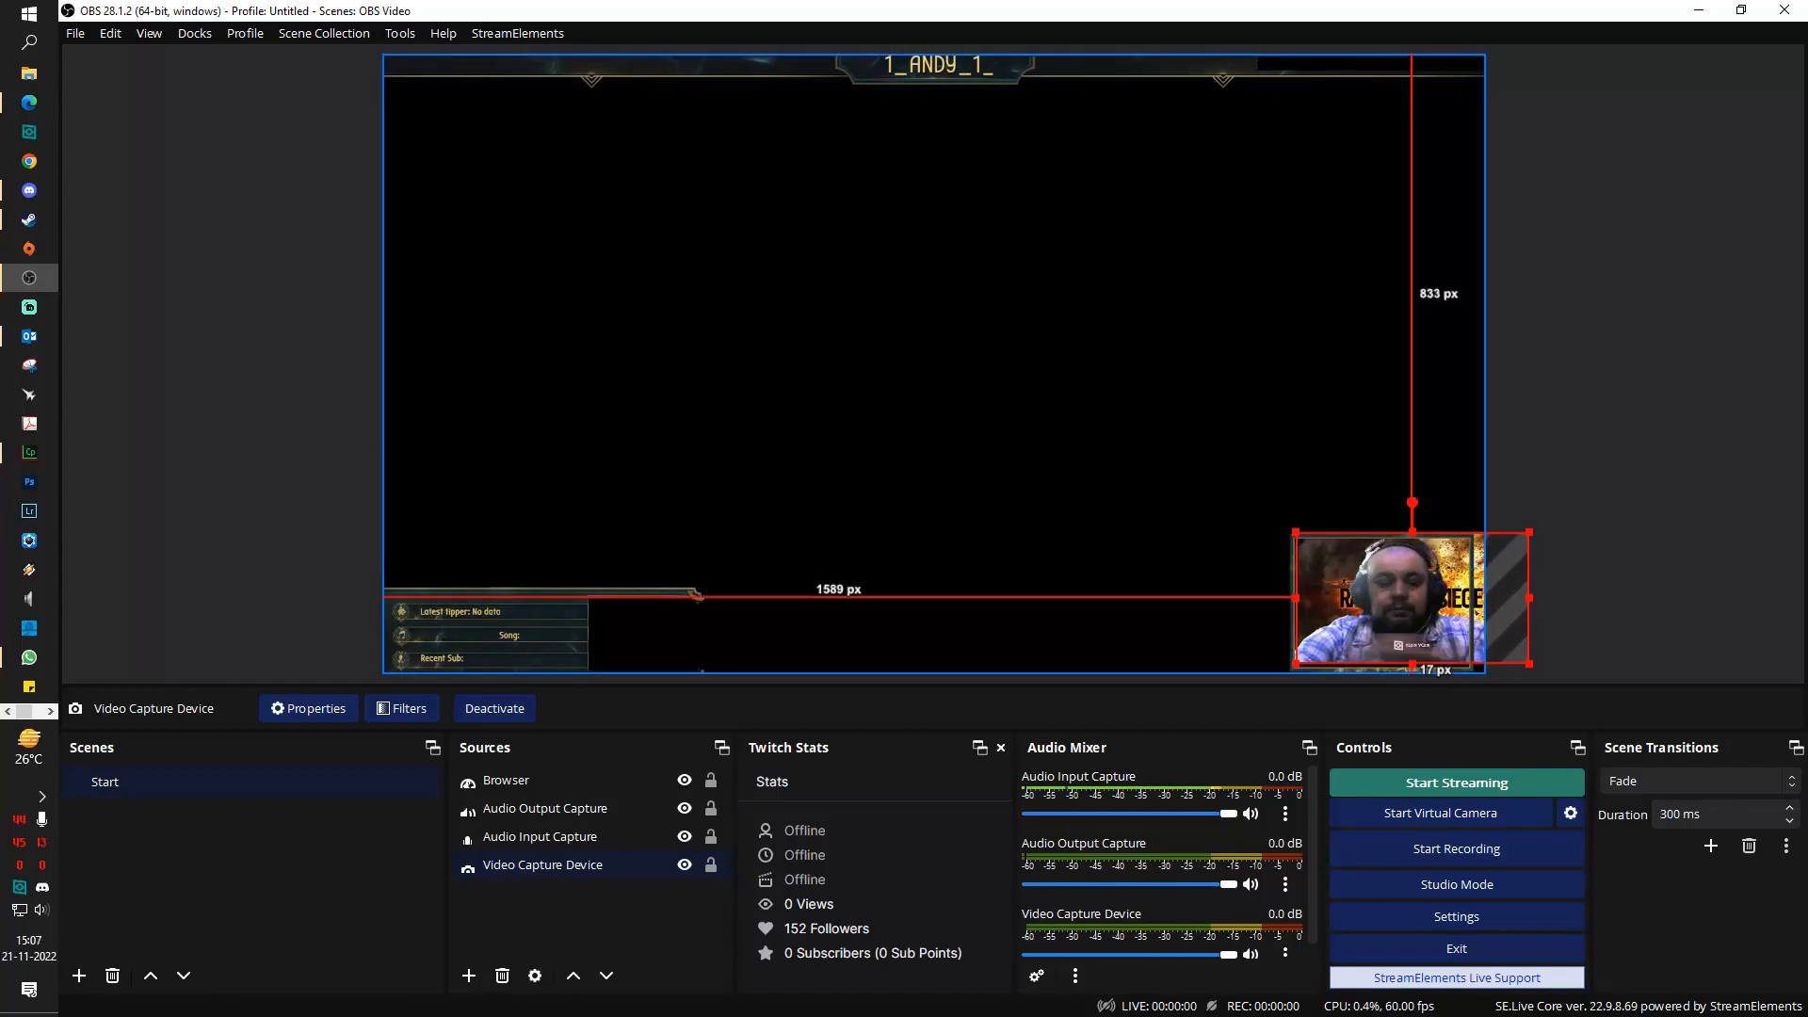
# Step: Alt-crop the grey strip off the webcam's right side, then clear the selection
pyautogui.press('alt')
pyautogui.moveTo(1528, 598); pyautogui.dragTo(1467, 597)
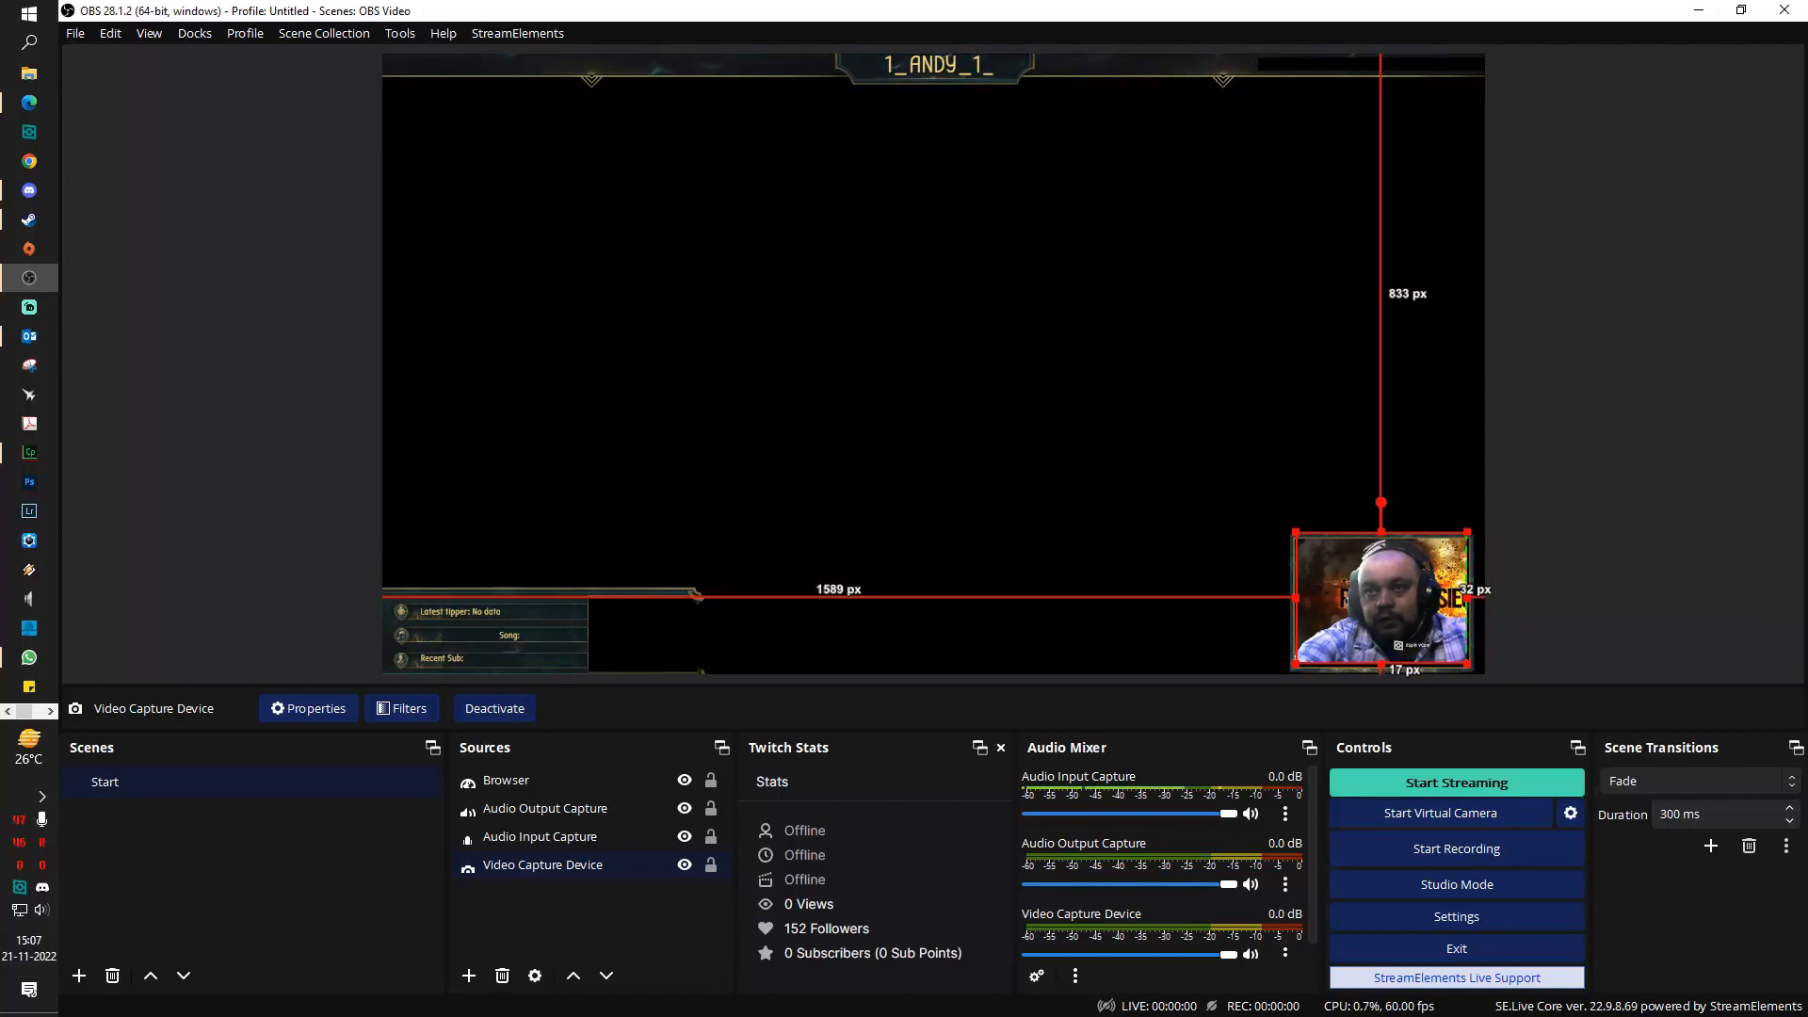
pyautogui.click(506, 780)
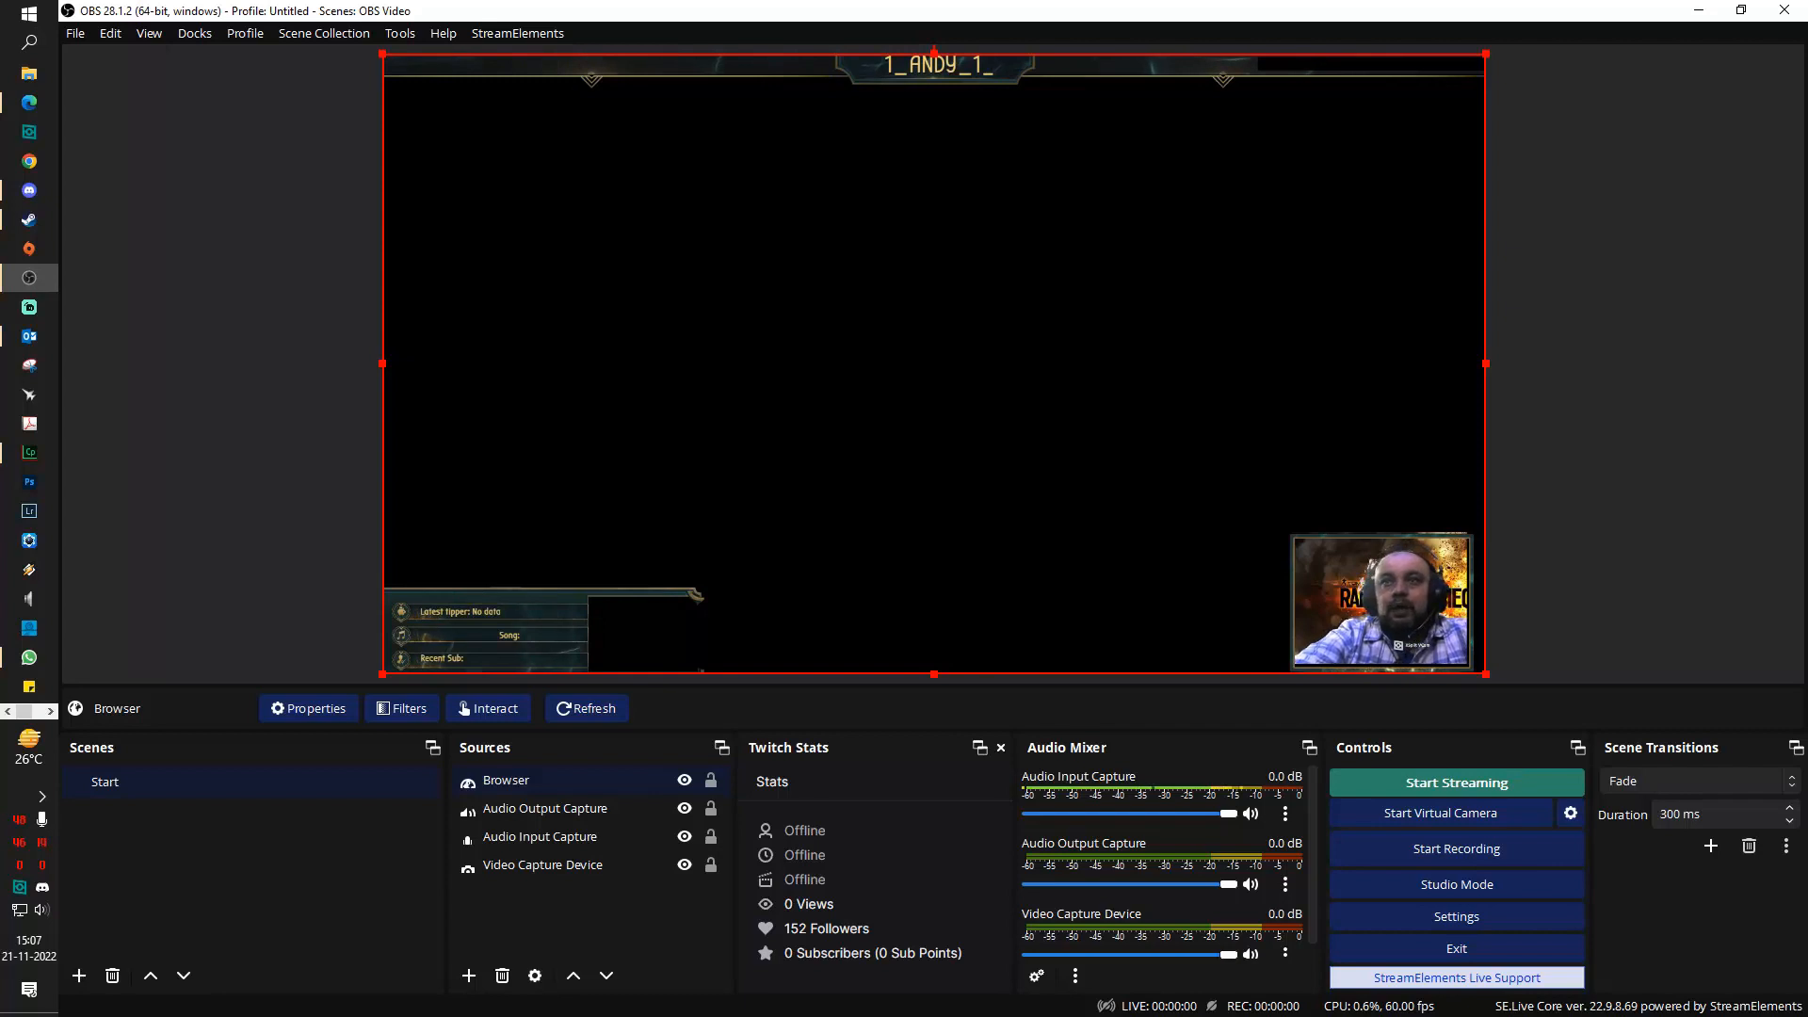
pyautogui.press('Escape')
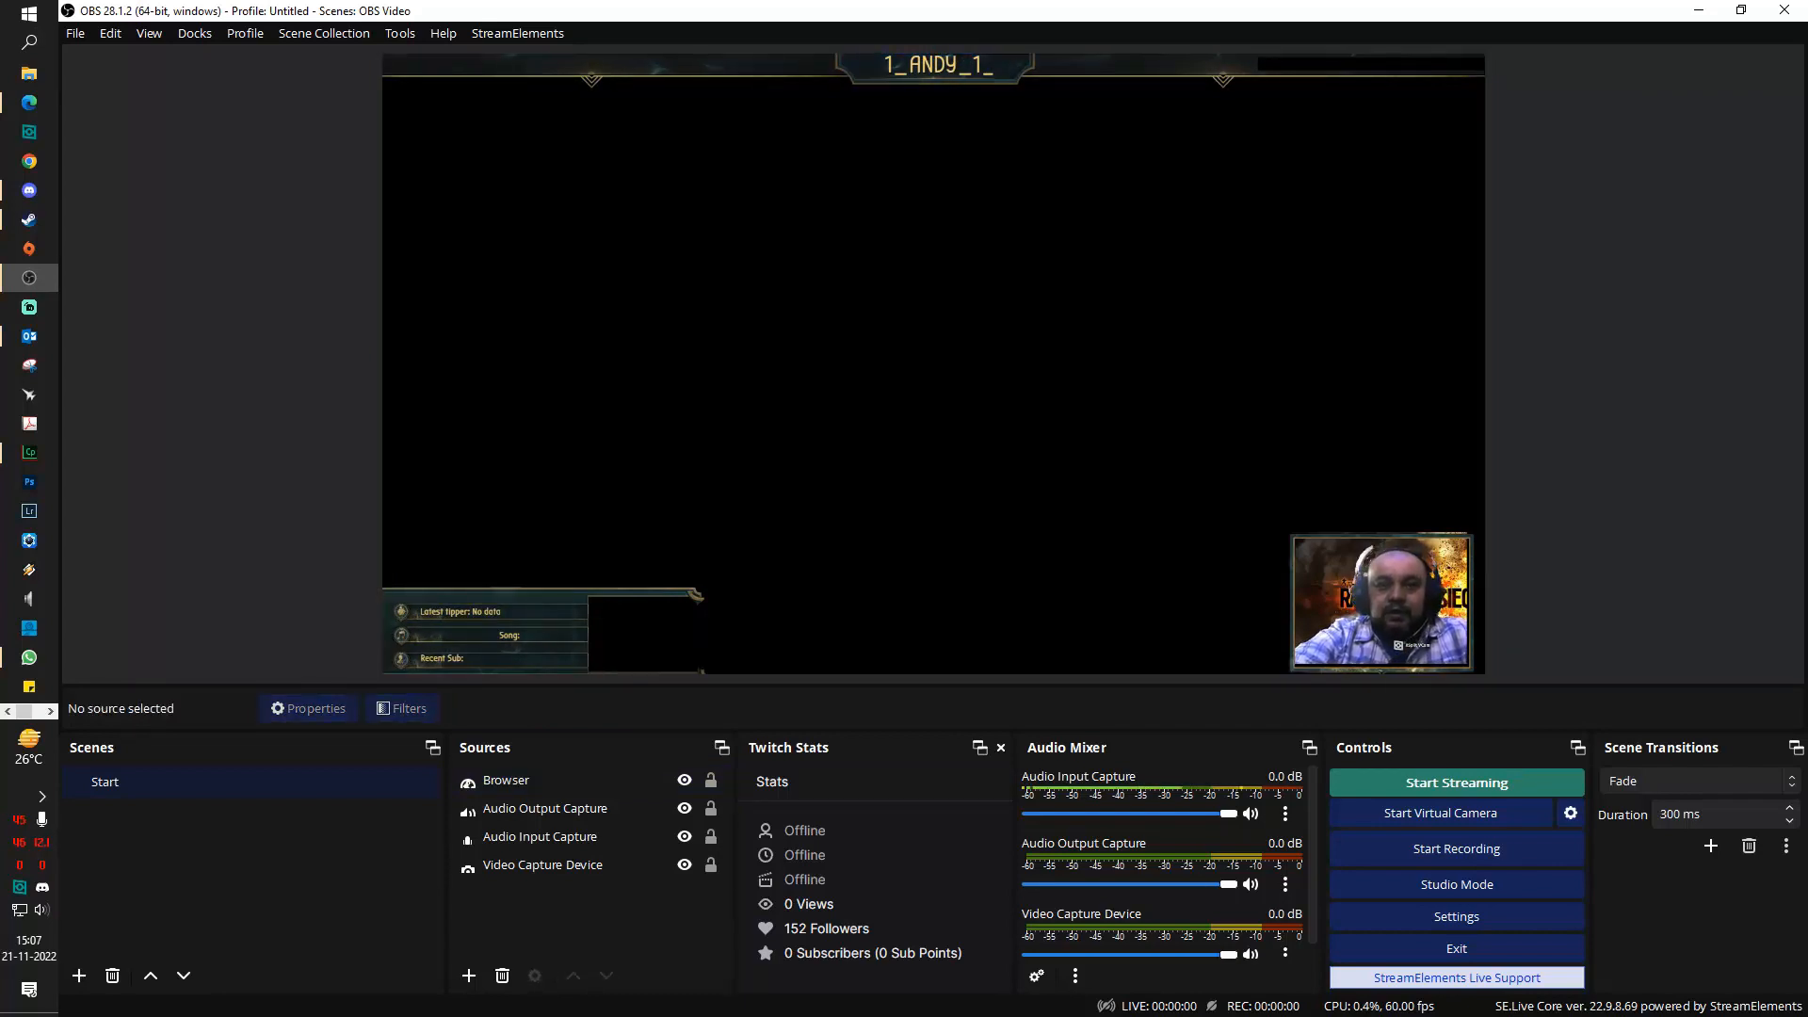
# Step: Add a Game Capture source with default settings, after cancelling a Display Capture
pyautogui.click(468, 975)
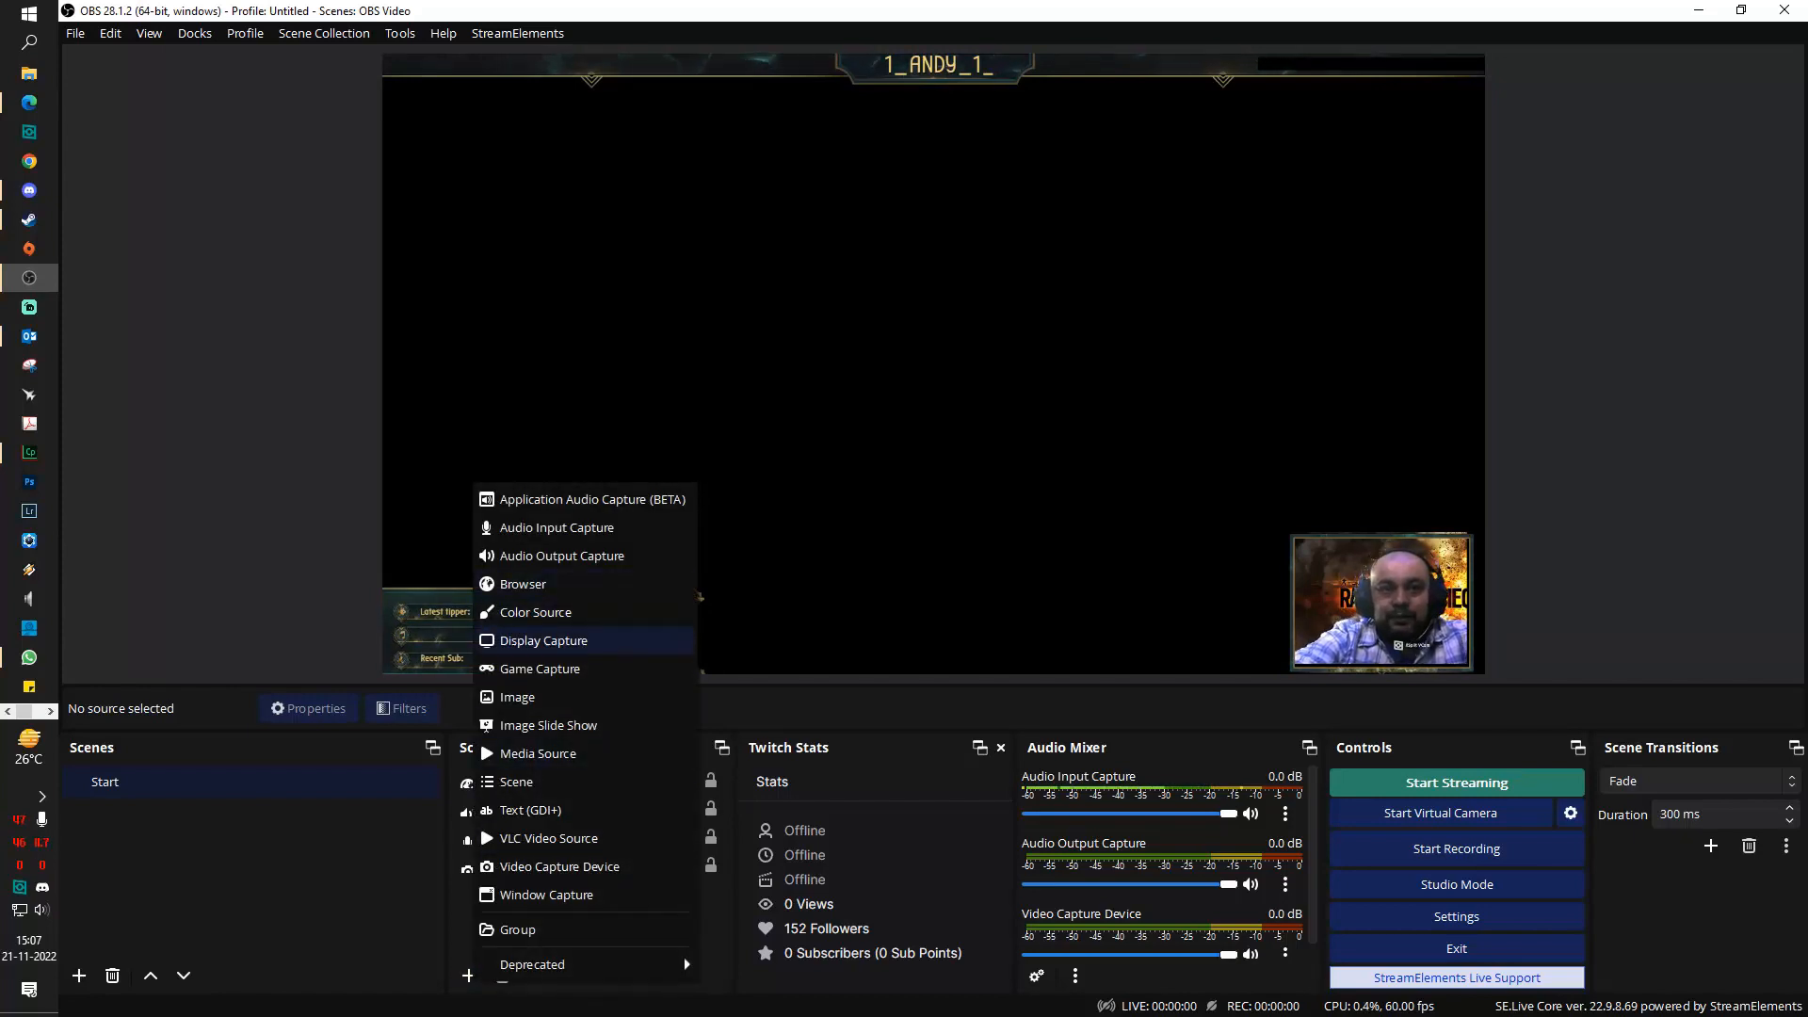
pyautogui.click(543, 641)
pyautogui.click(1044, 630)
pyautogui.click(465, 977)
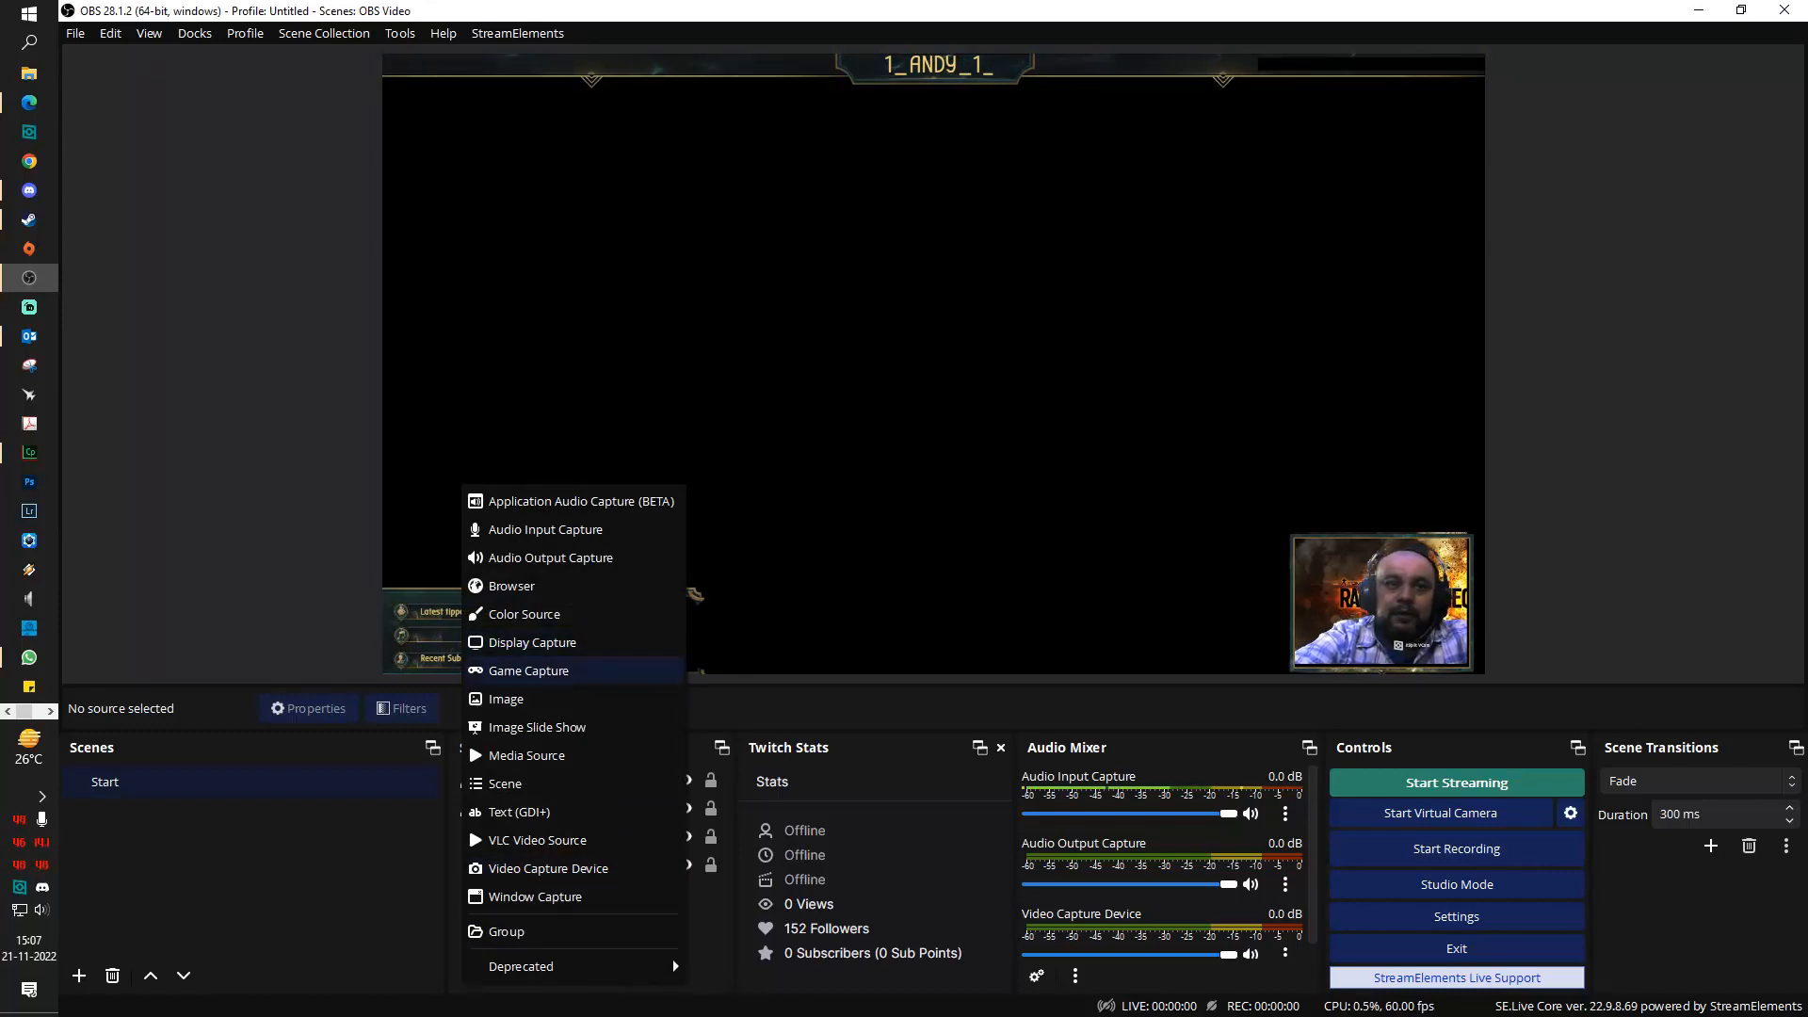
pyautogui.click(529, 671)
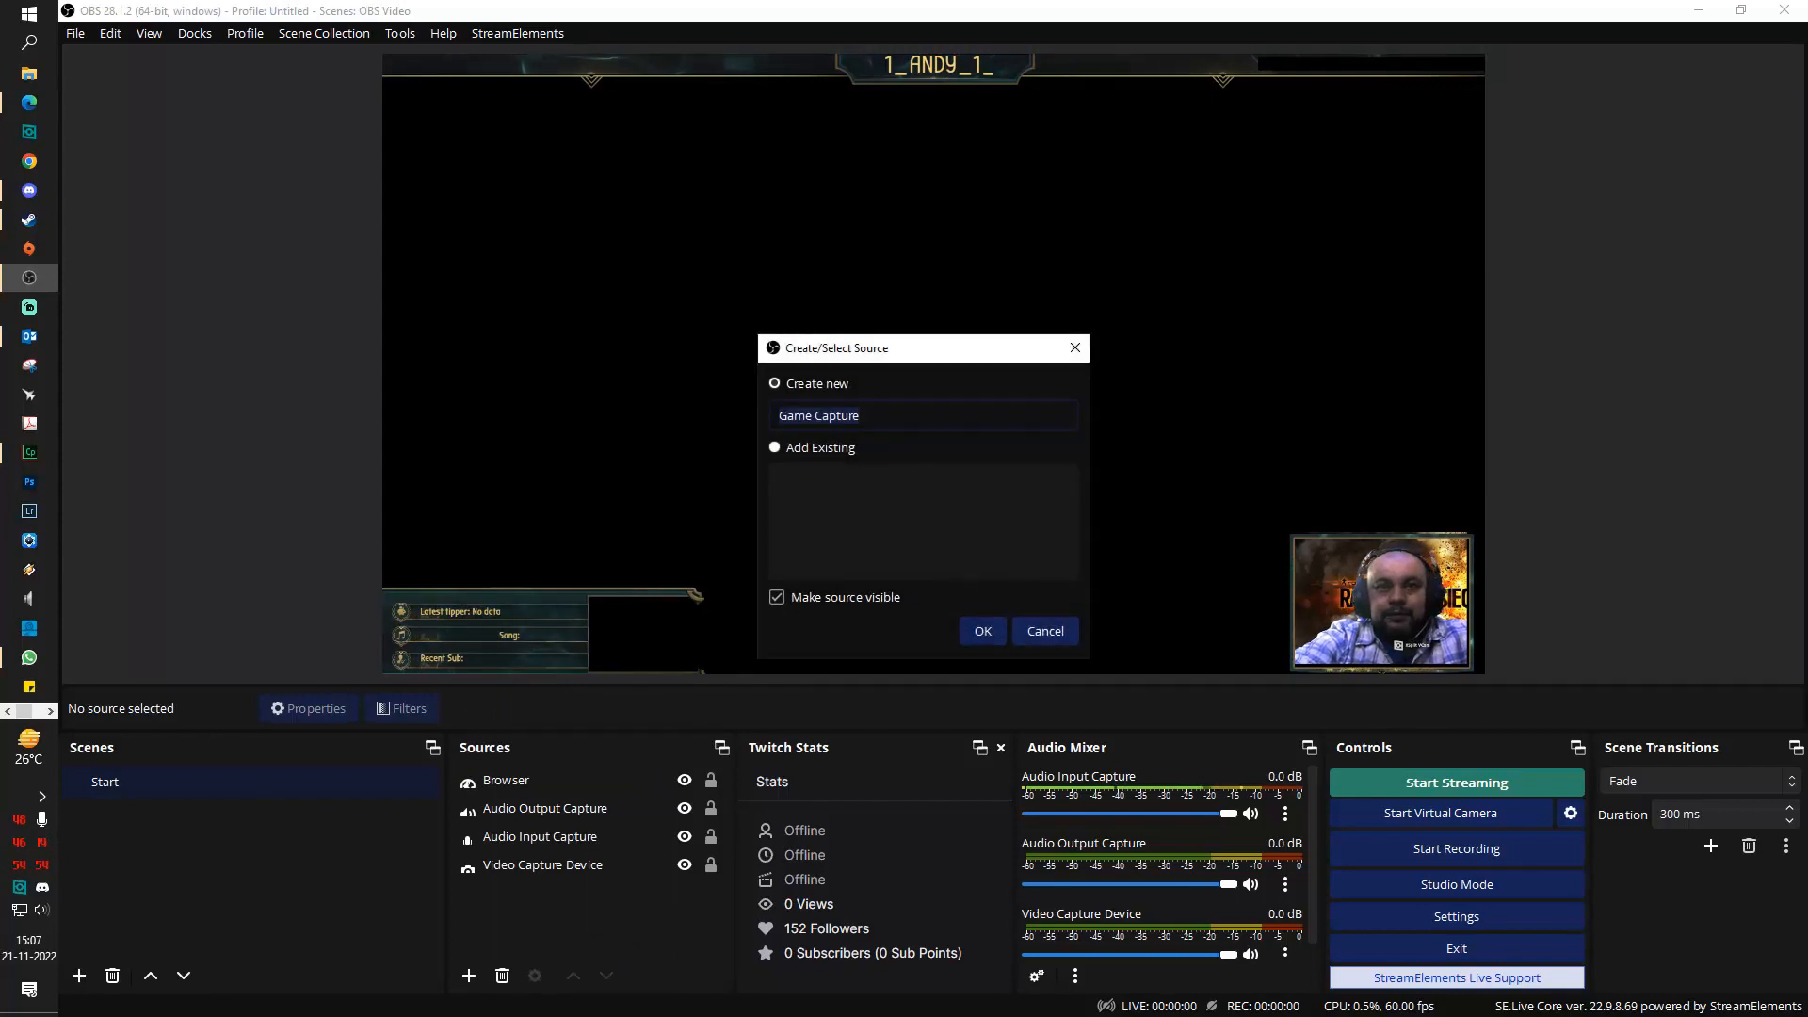
pyautogui.click(983, 630)
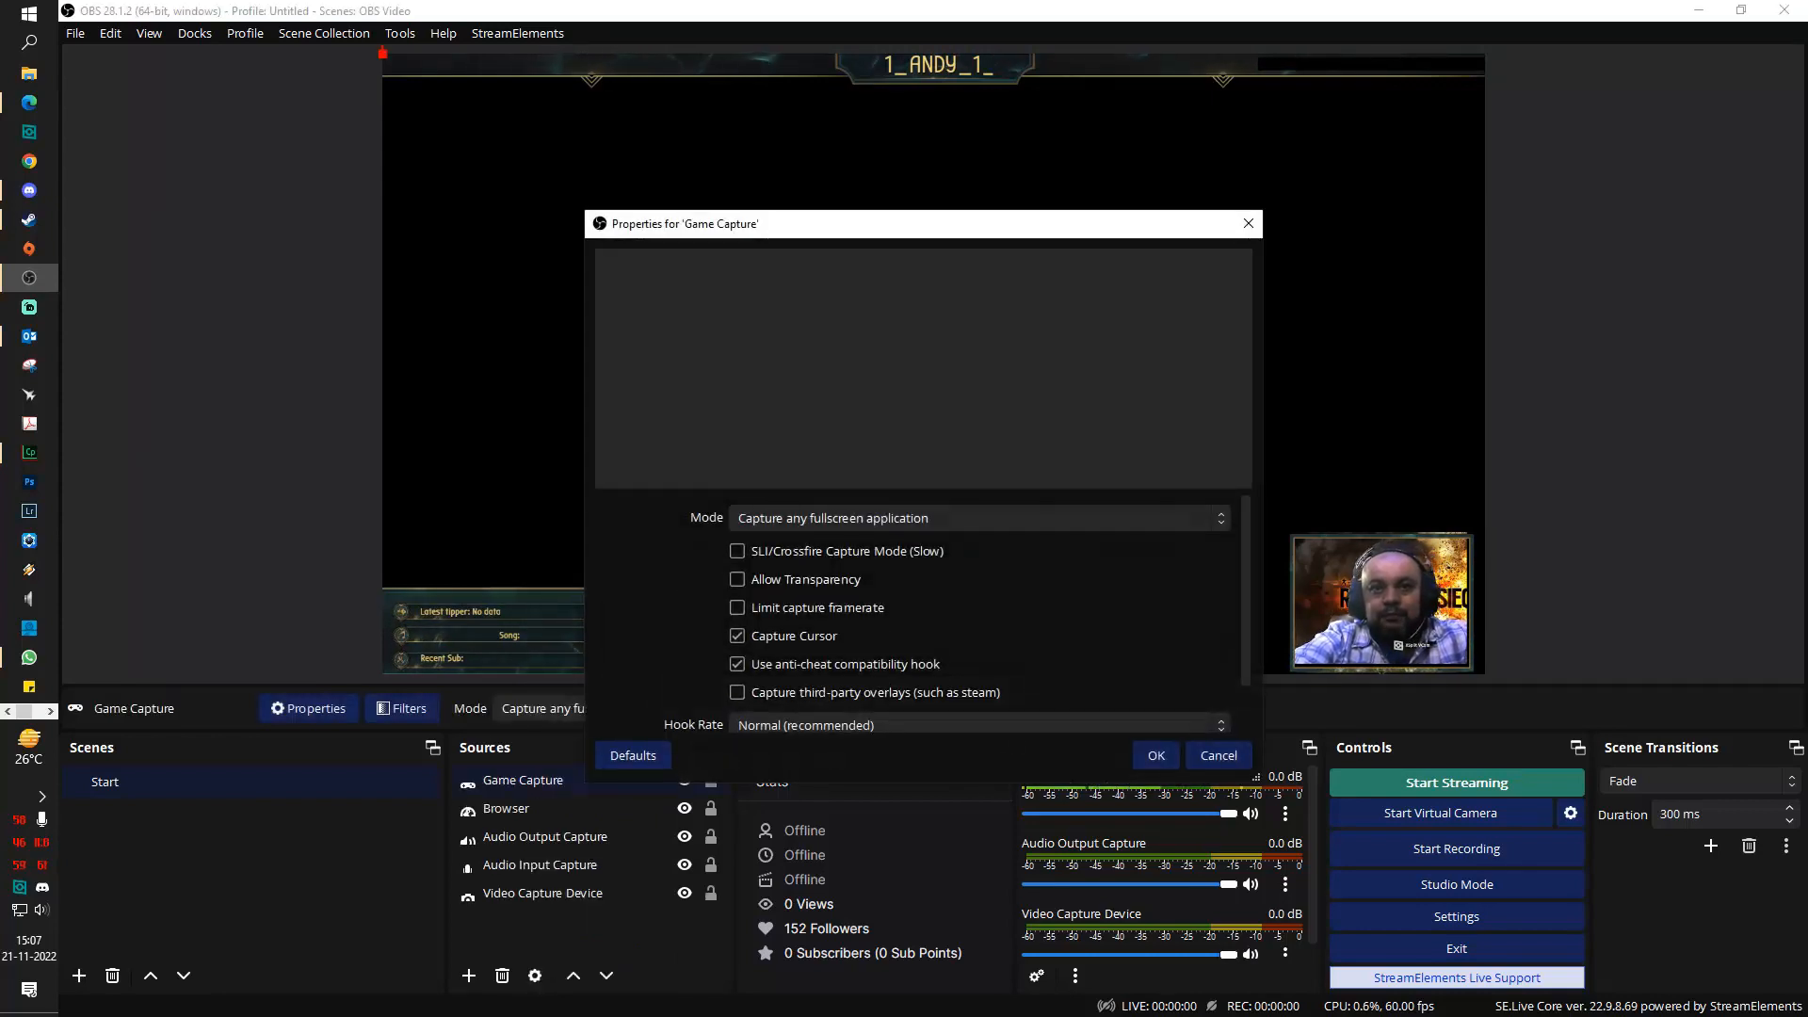
pyautogui.click(1156, 755)
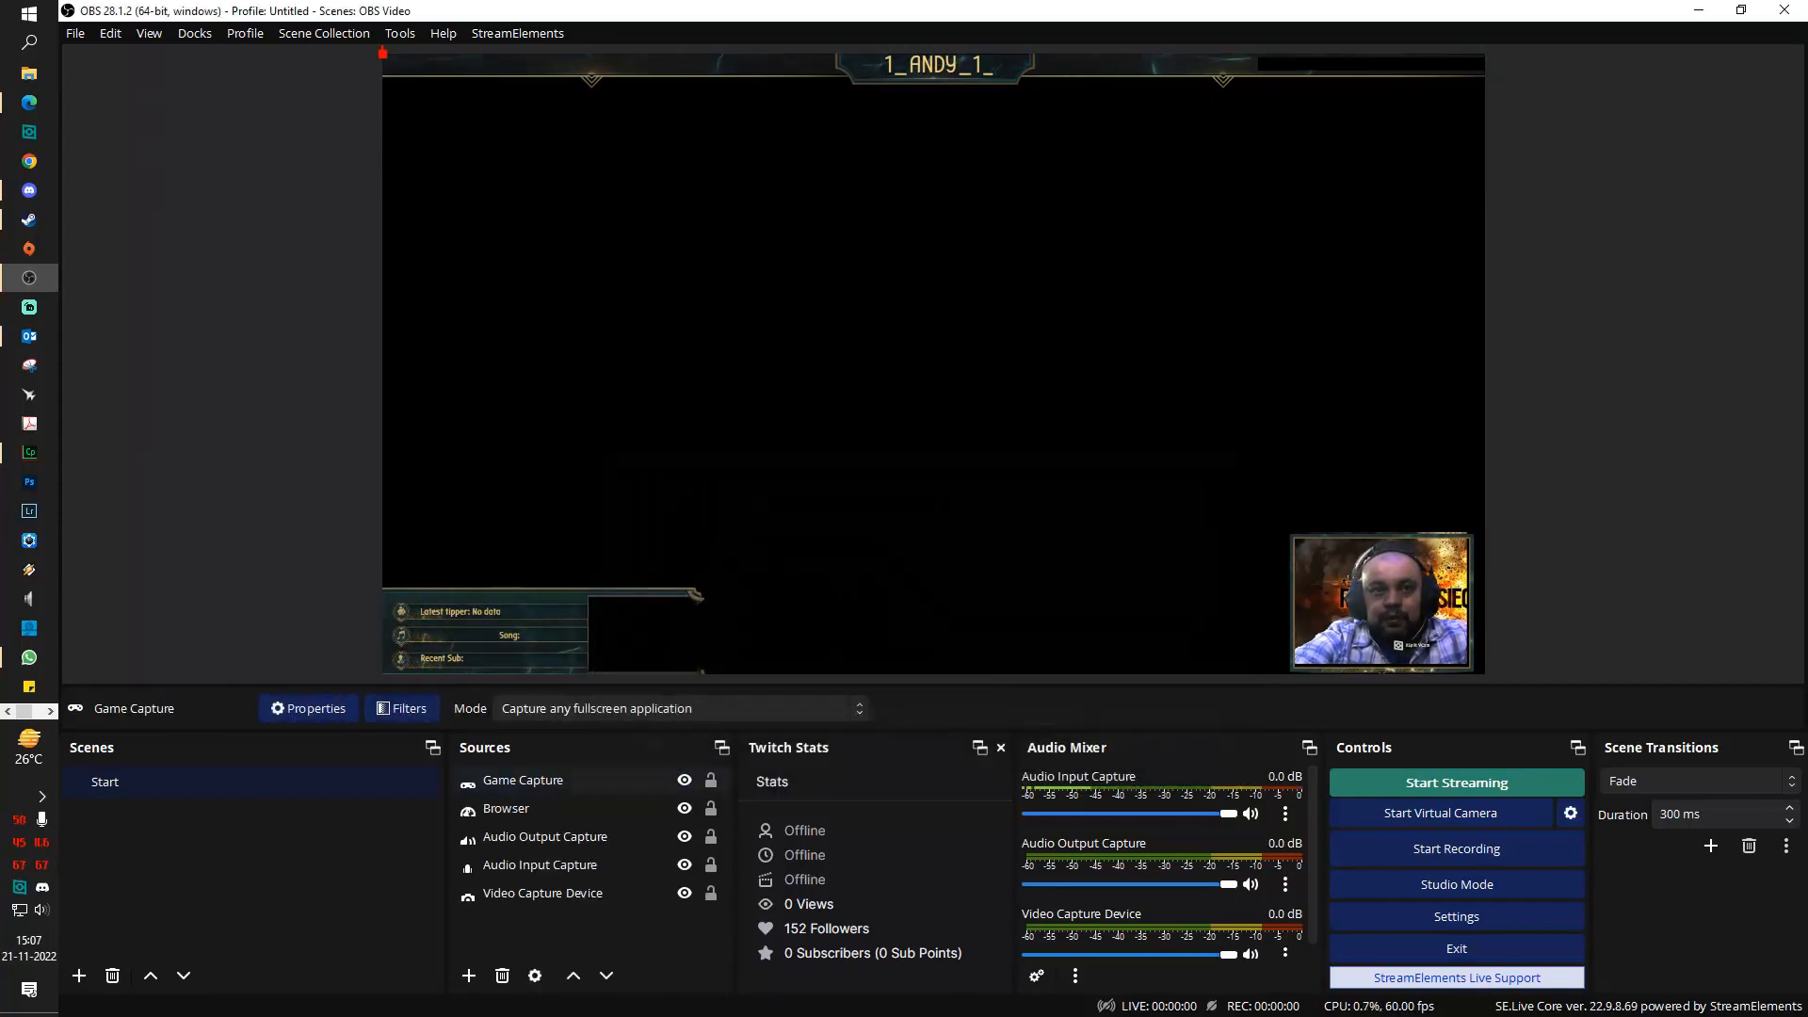
# Step: Move Game Capture, then the Browser overlay, to the bottom of the Sources list
pyautogui.moveTo(522, 780); pyautogui.dragTo(522, 899)
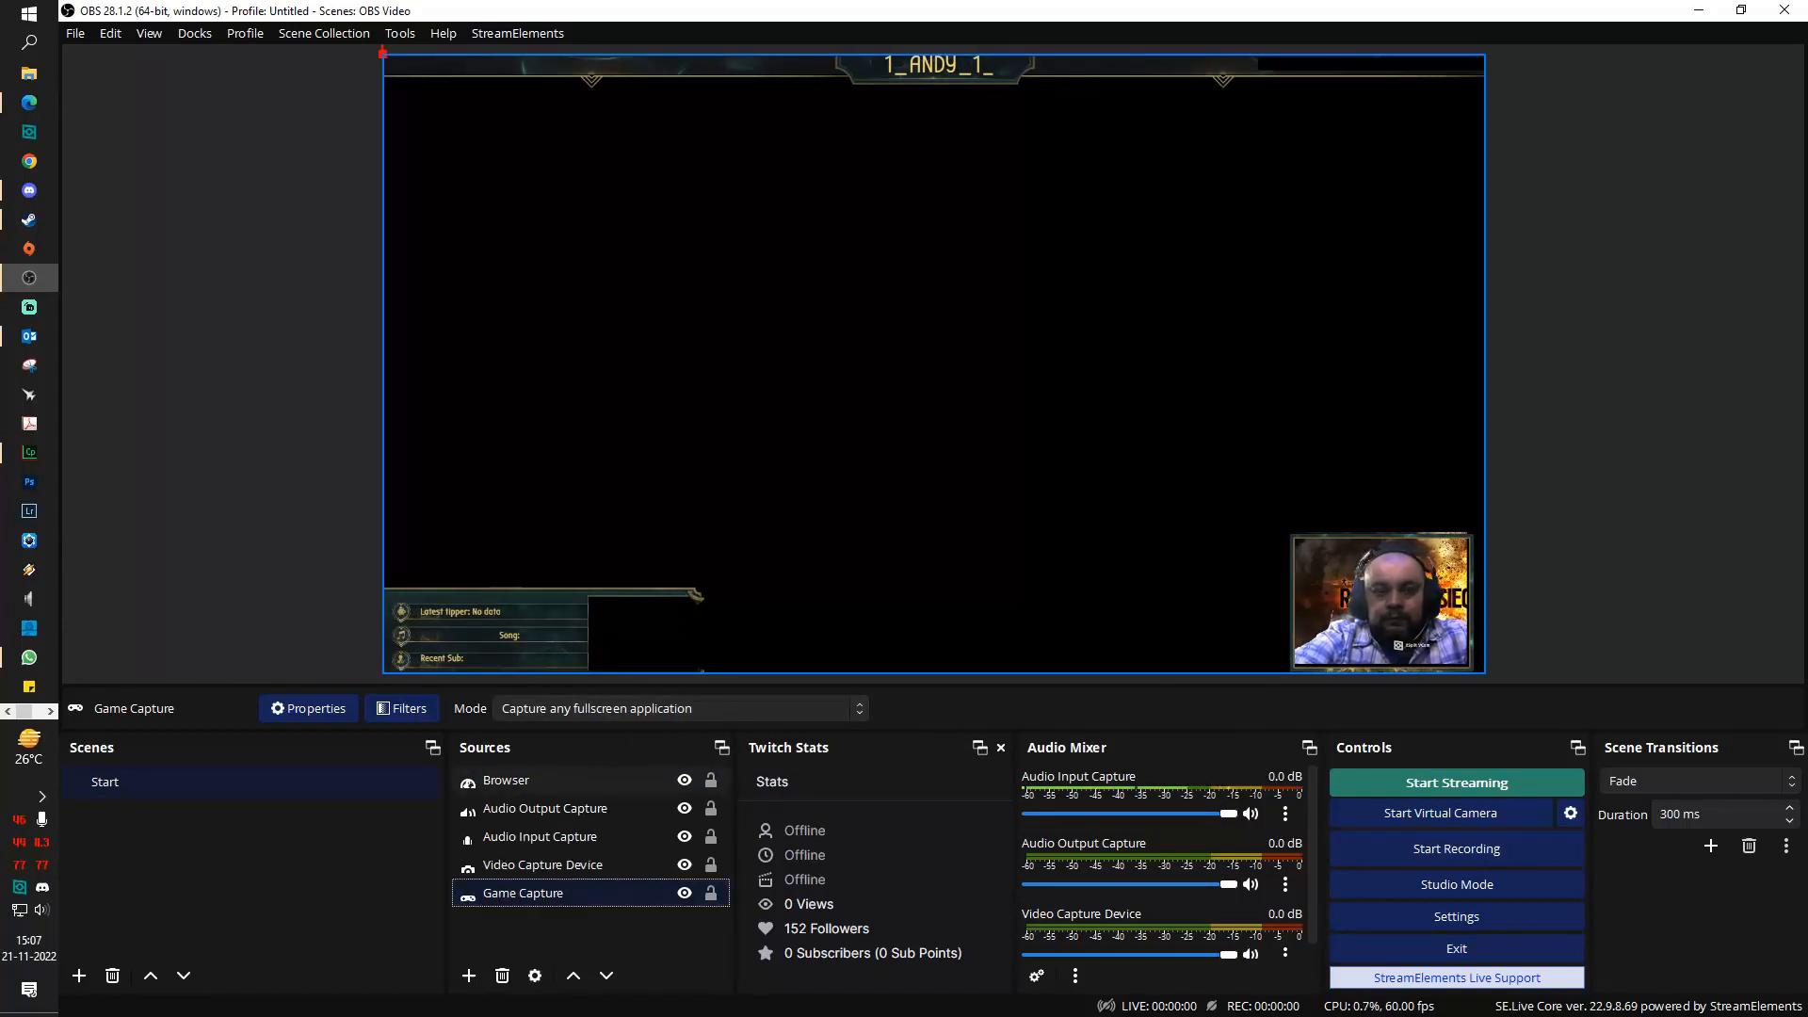
pyautogui.moveTo(523, 780); pyautogui.dragTo(522, 899)
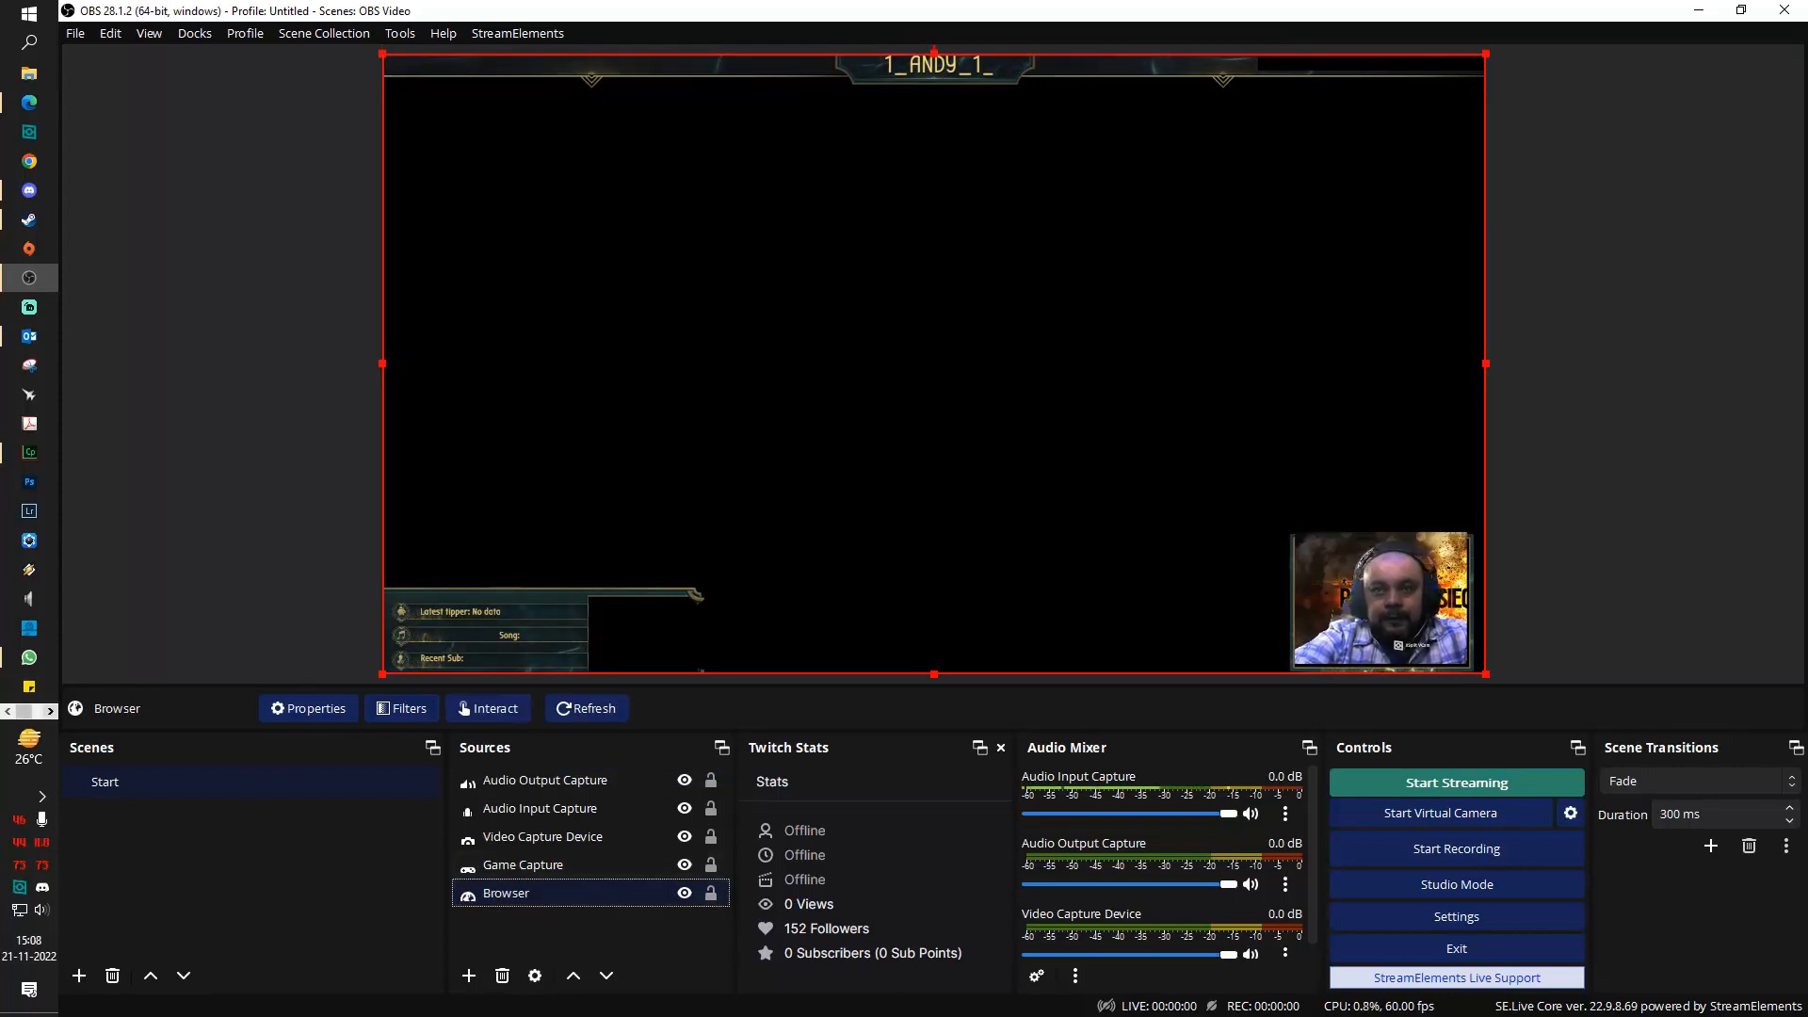
pyautogui.press('Escape')
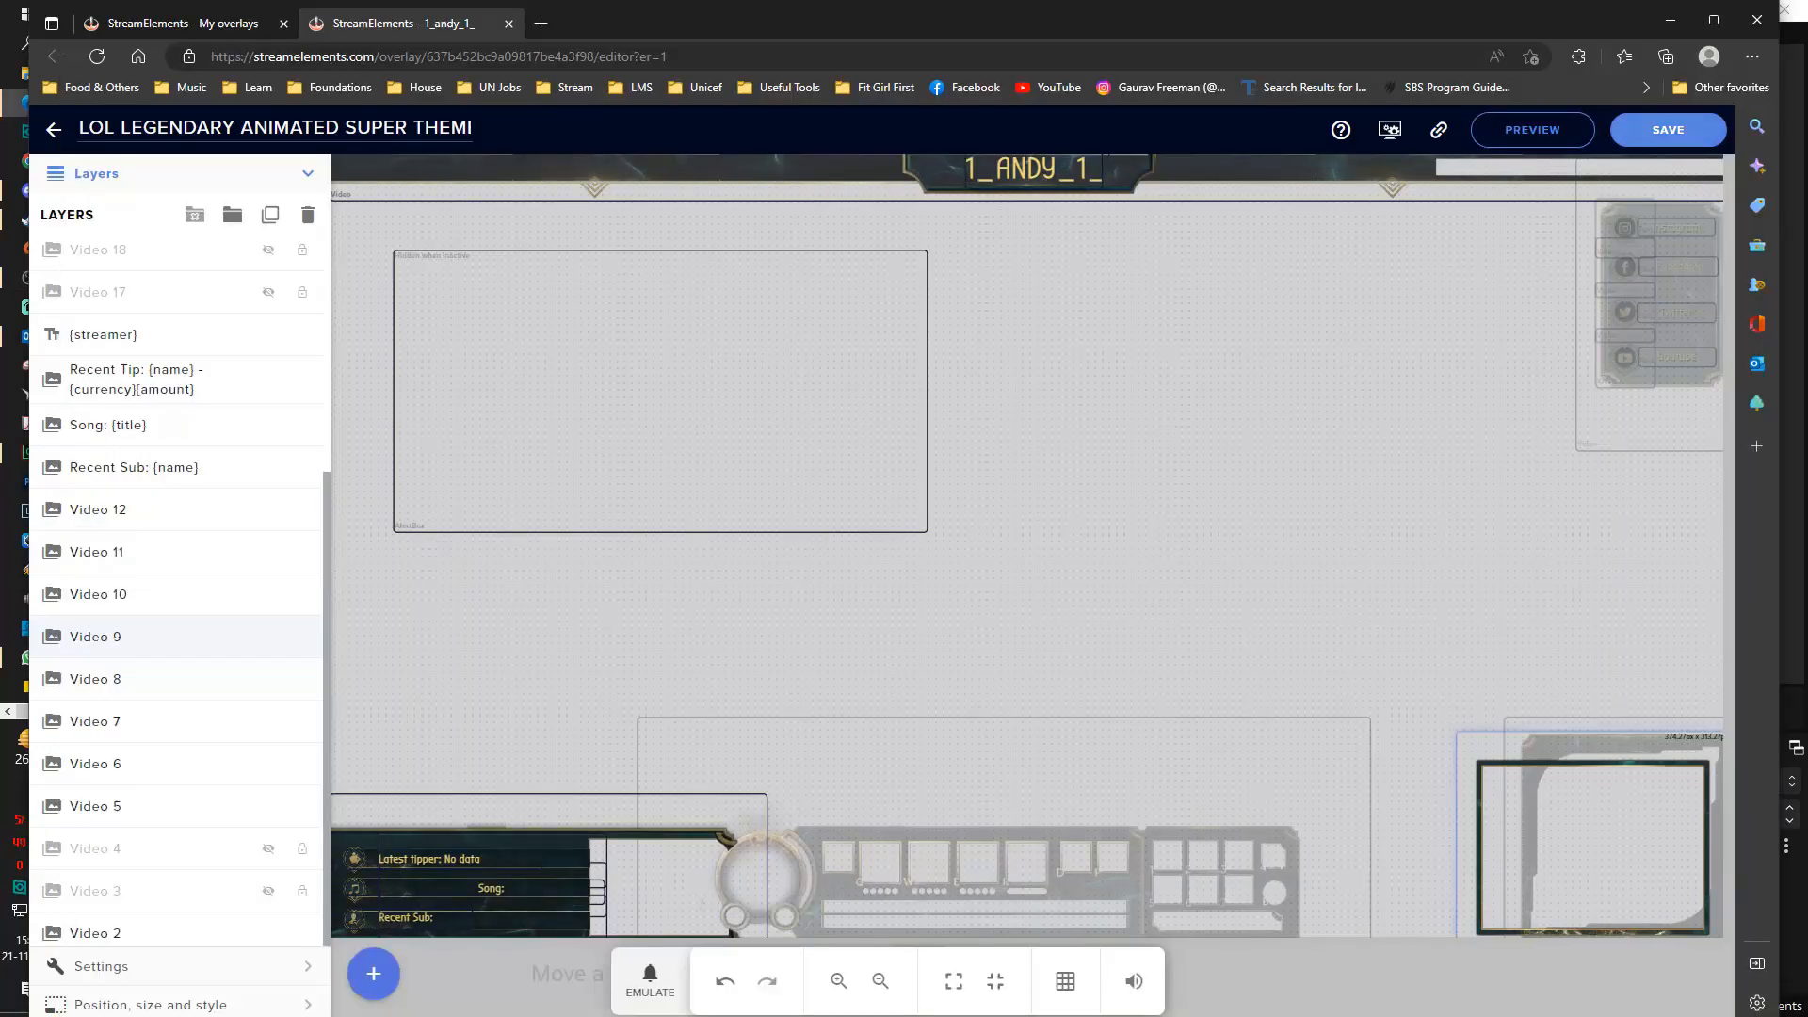
# Step: Open the BE RIGHT BACK overlay for editing from My Overlays, then return to OBS
pyautogui.click(54, 129)
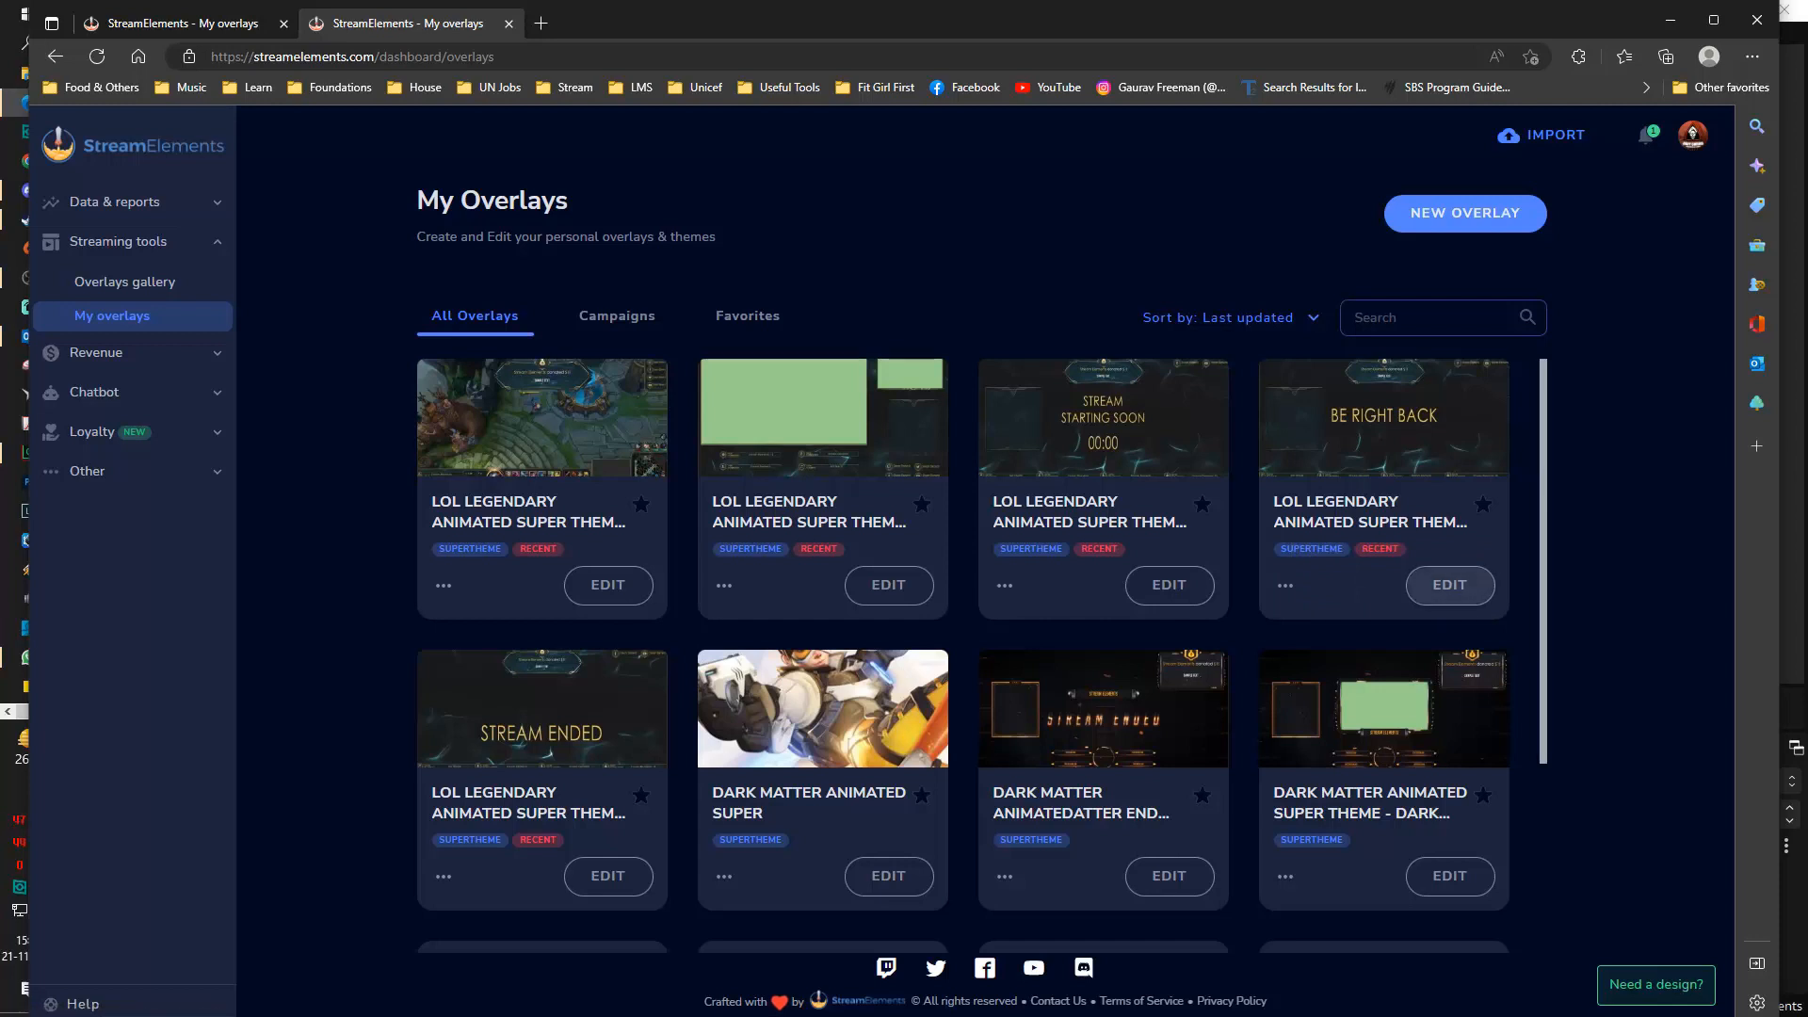
pyautogui.click(1449, 585)
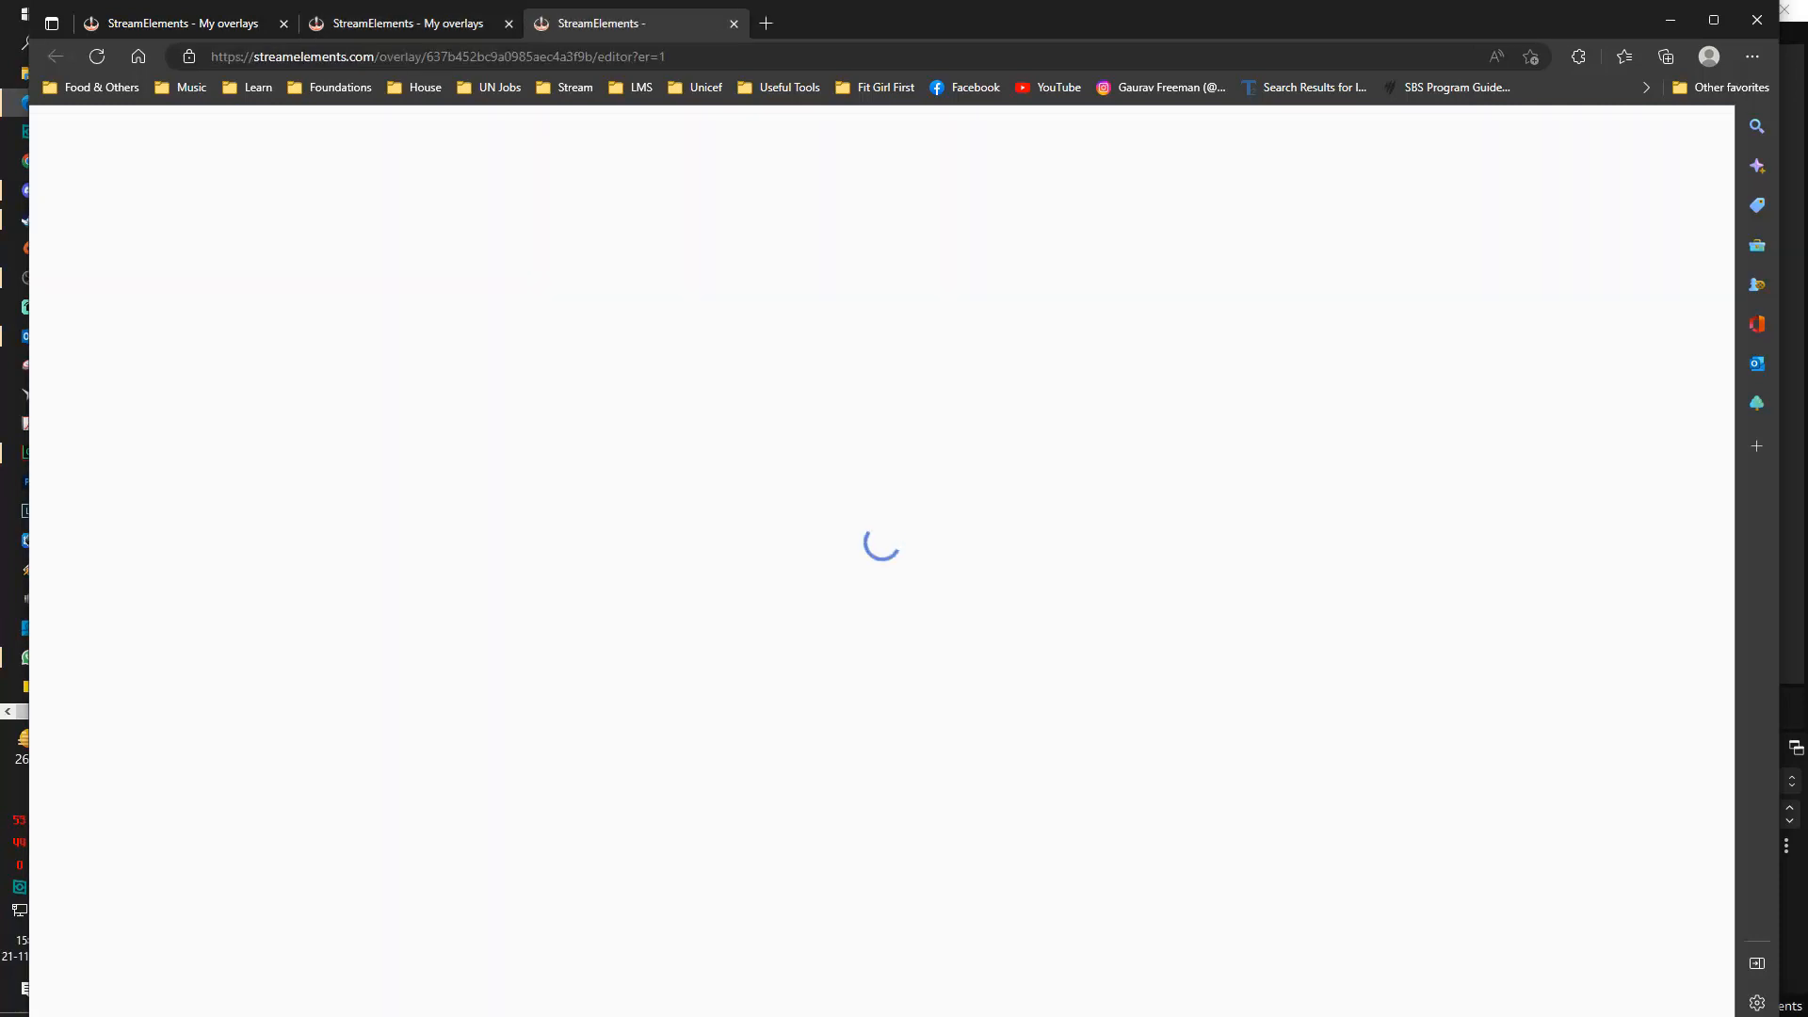
pyautogui.hotkey('ctrl', 'shift', 'Tab')
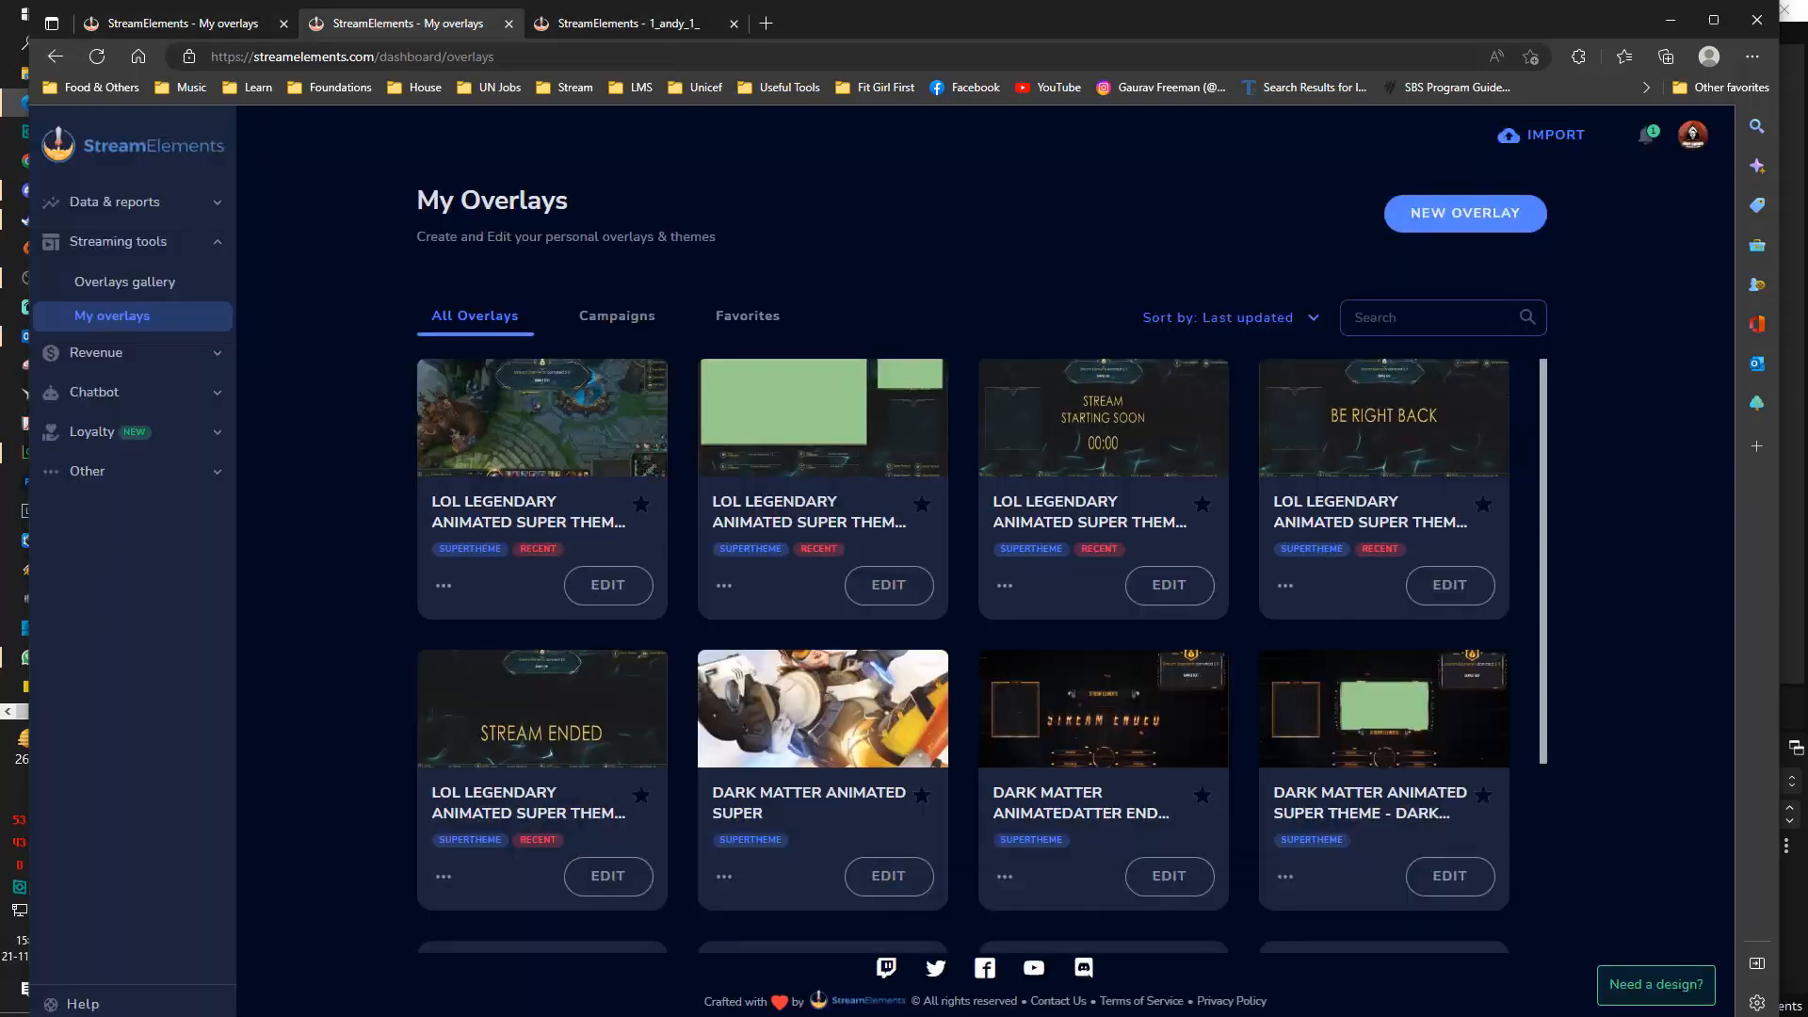
pyautogui.hotkey('alt', 'Tab')
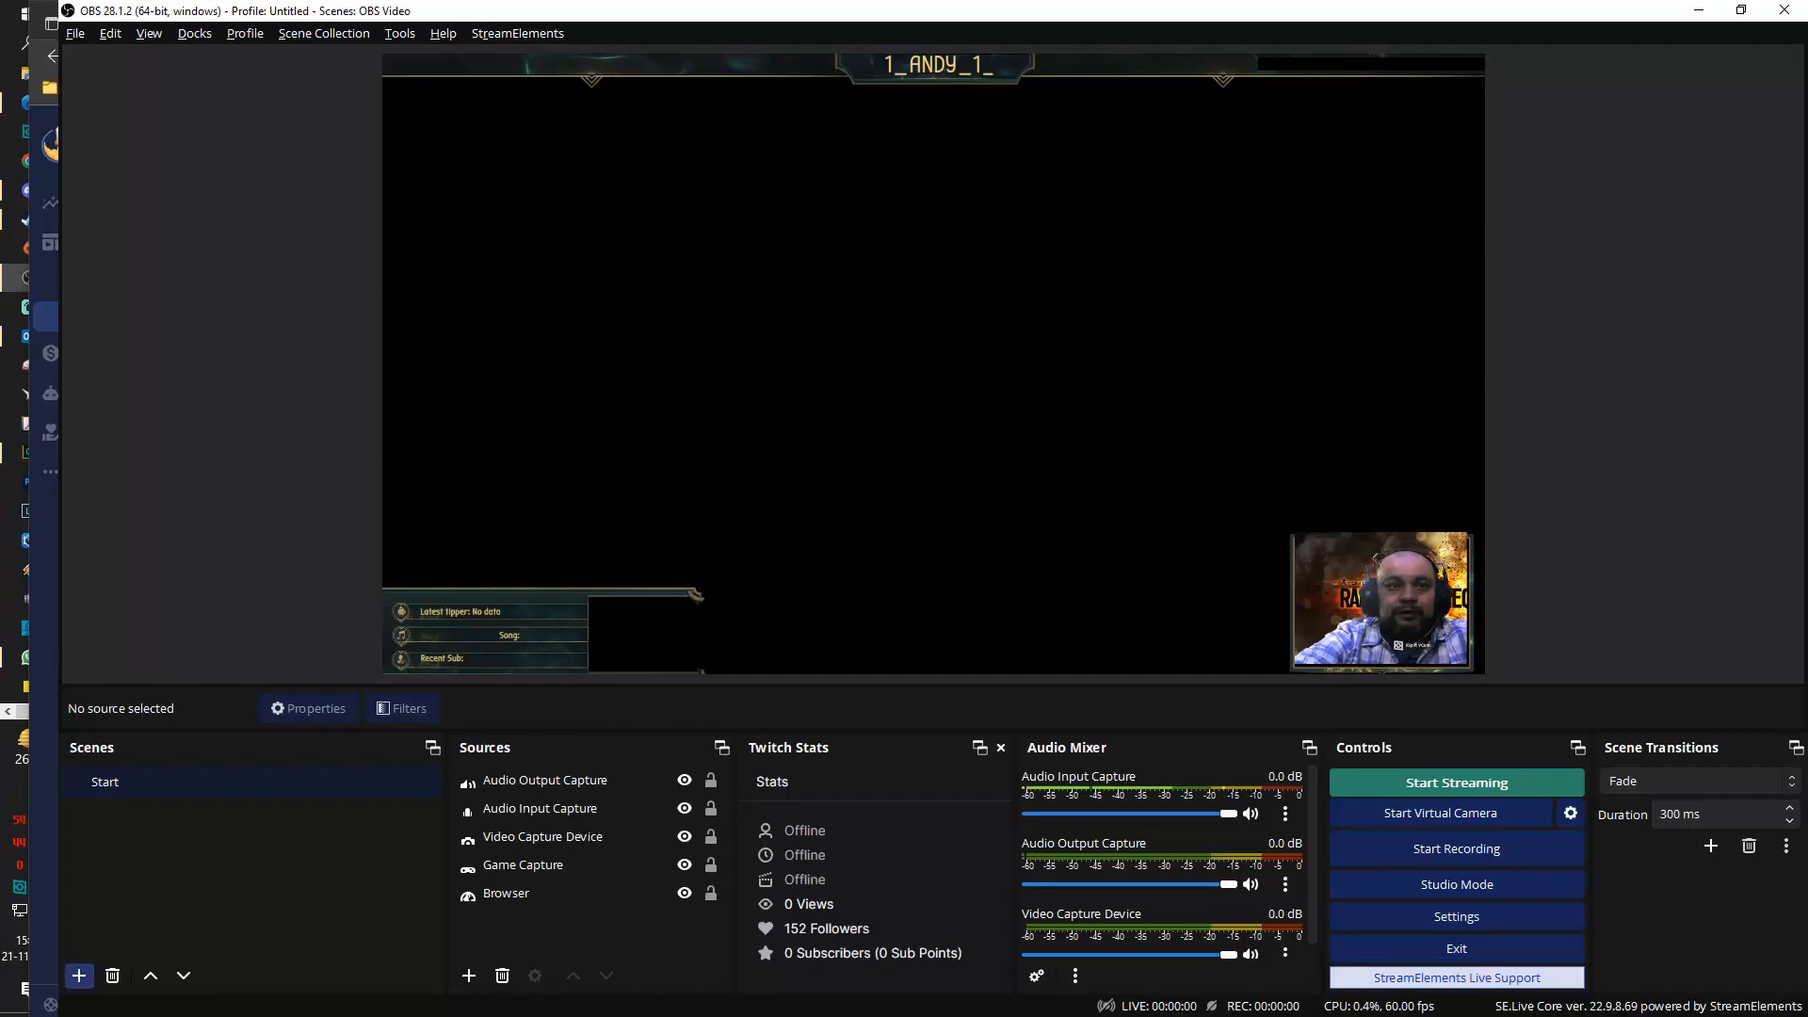
# Step: Create a scene named BRB and add the existing Audio Input Capture to it
pyautogui.click(79, 975)
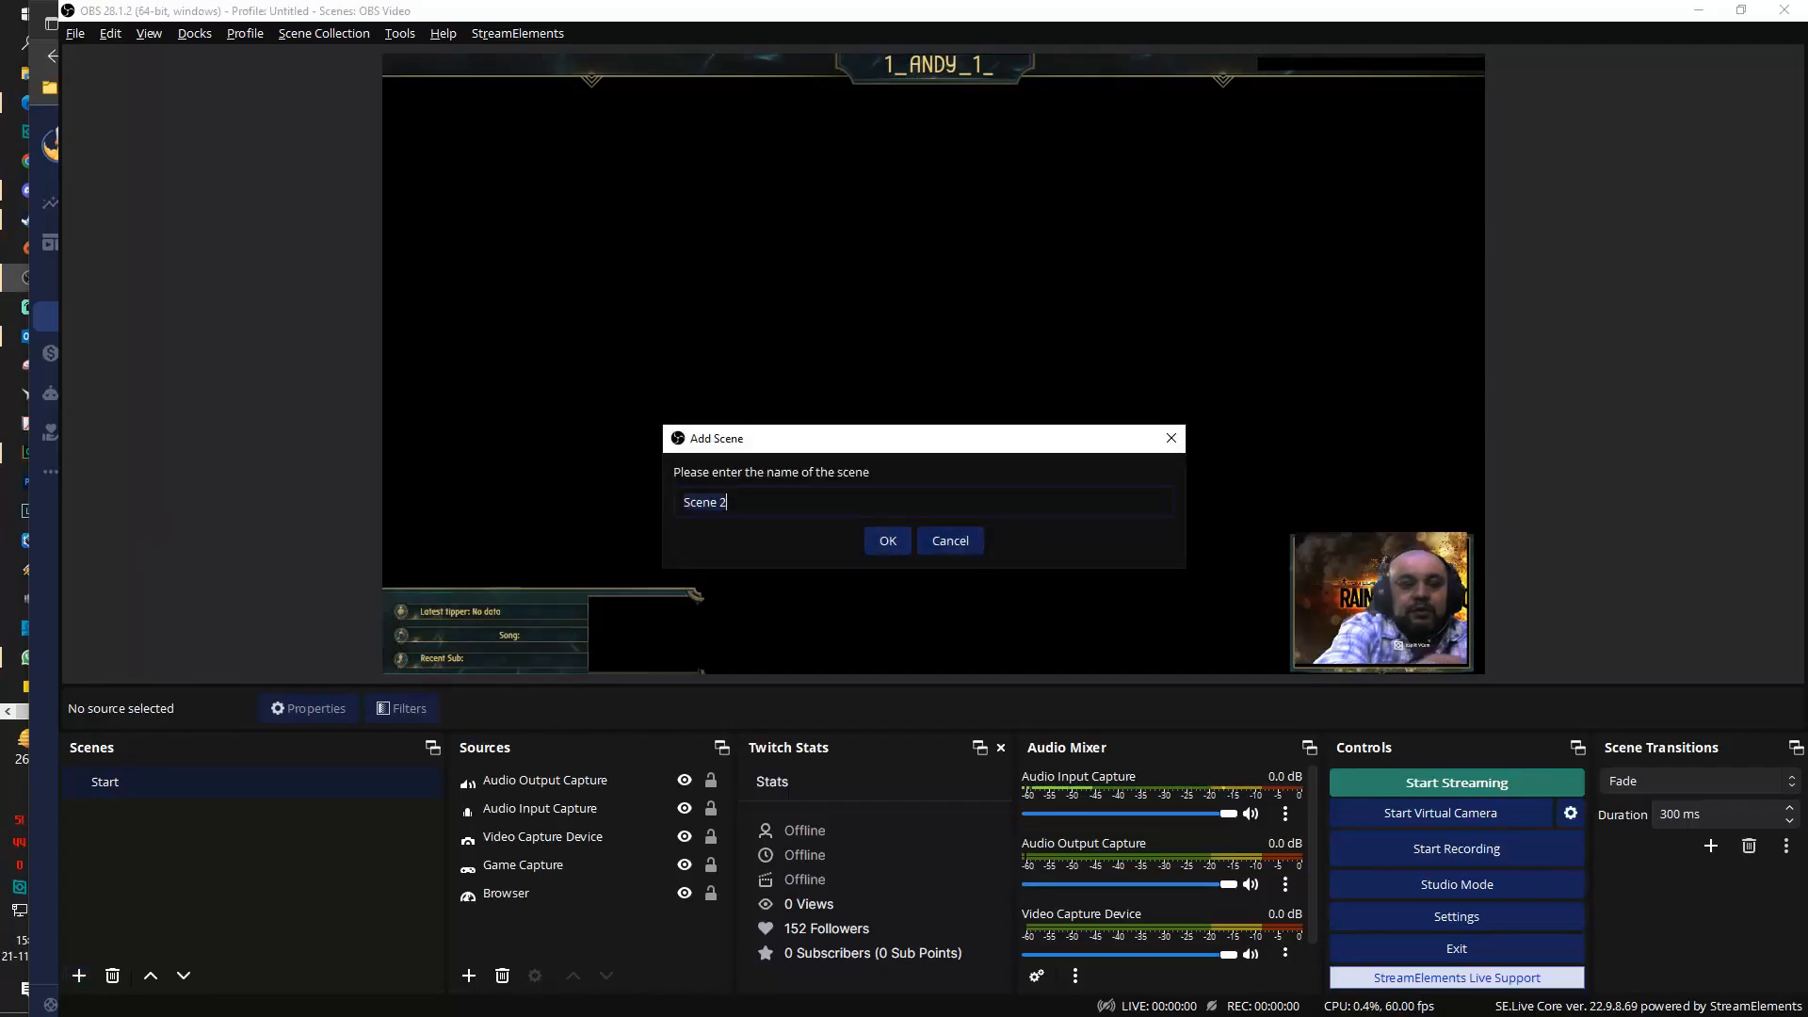
pyautogui.write('BRB')
pyautogui.press('Return')
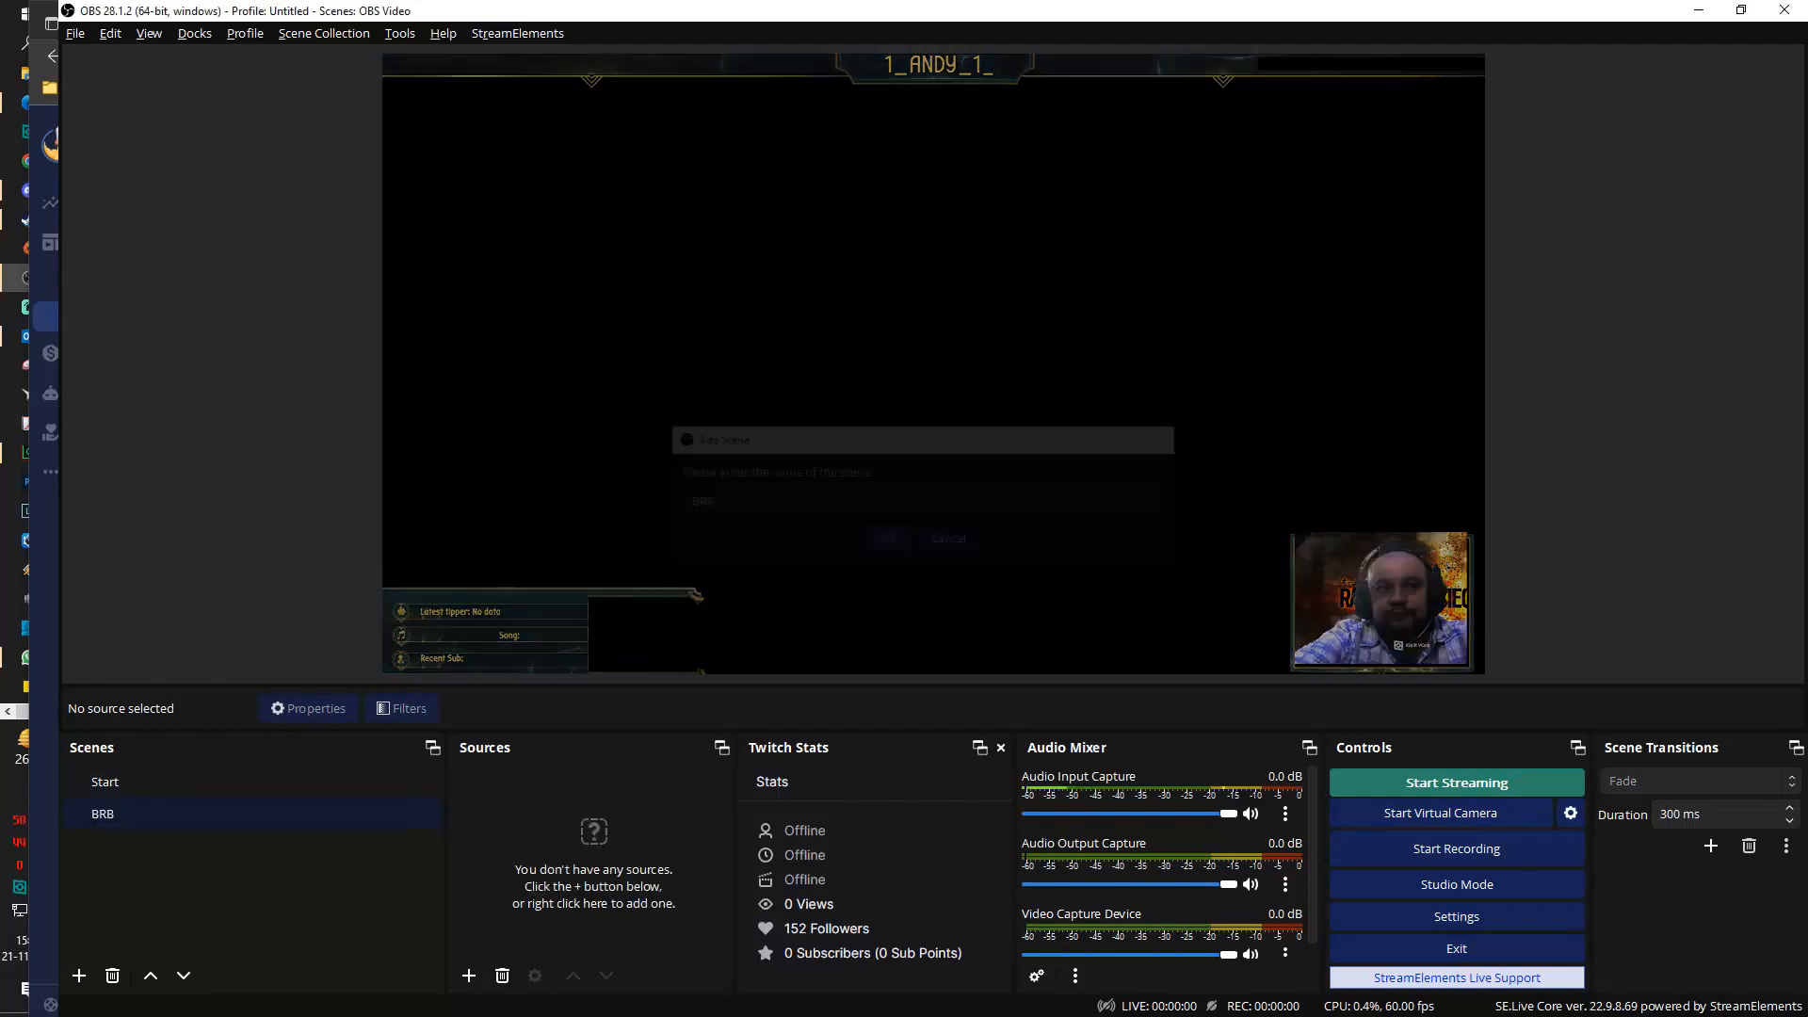
pyautogui.click(469, 975)
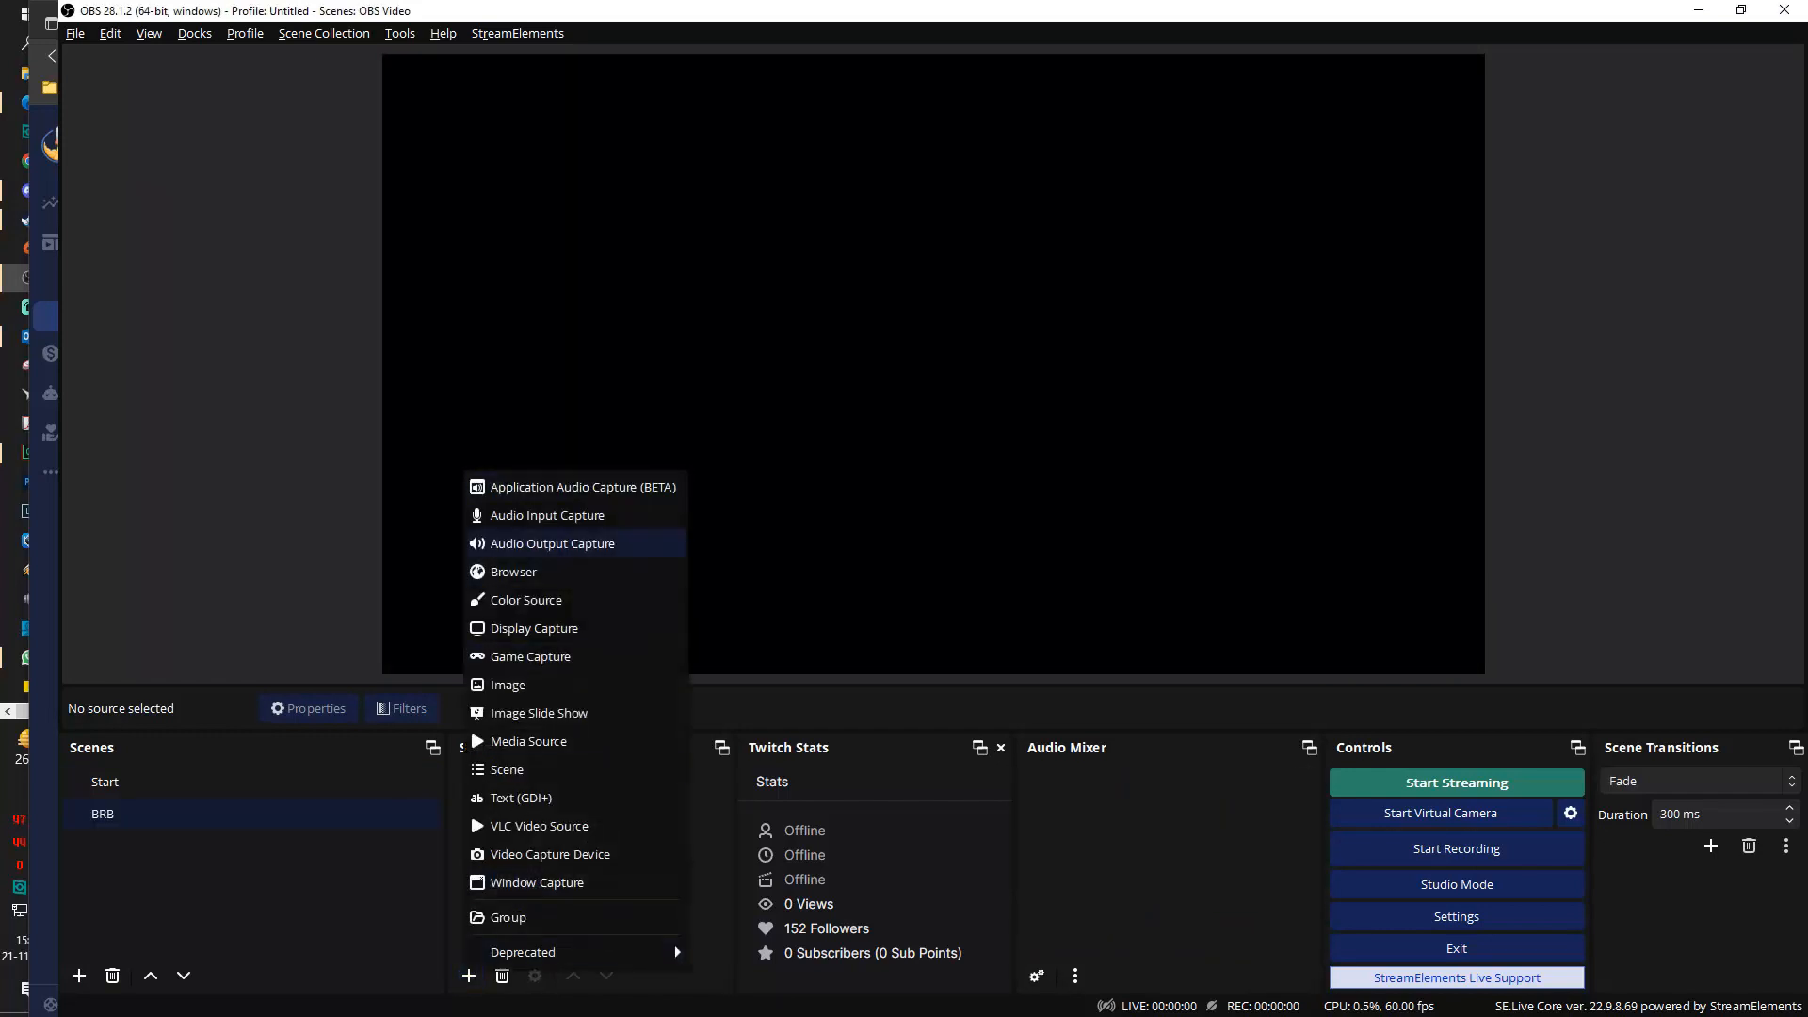
pyautogui.click(546, 515)
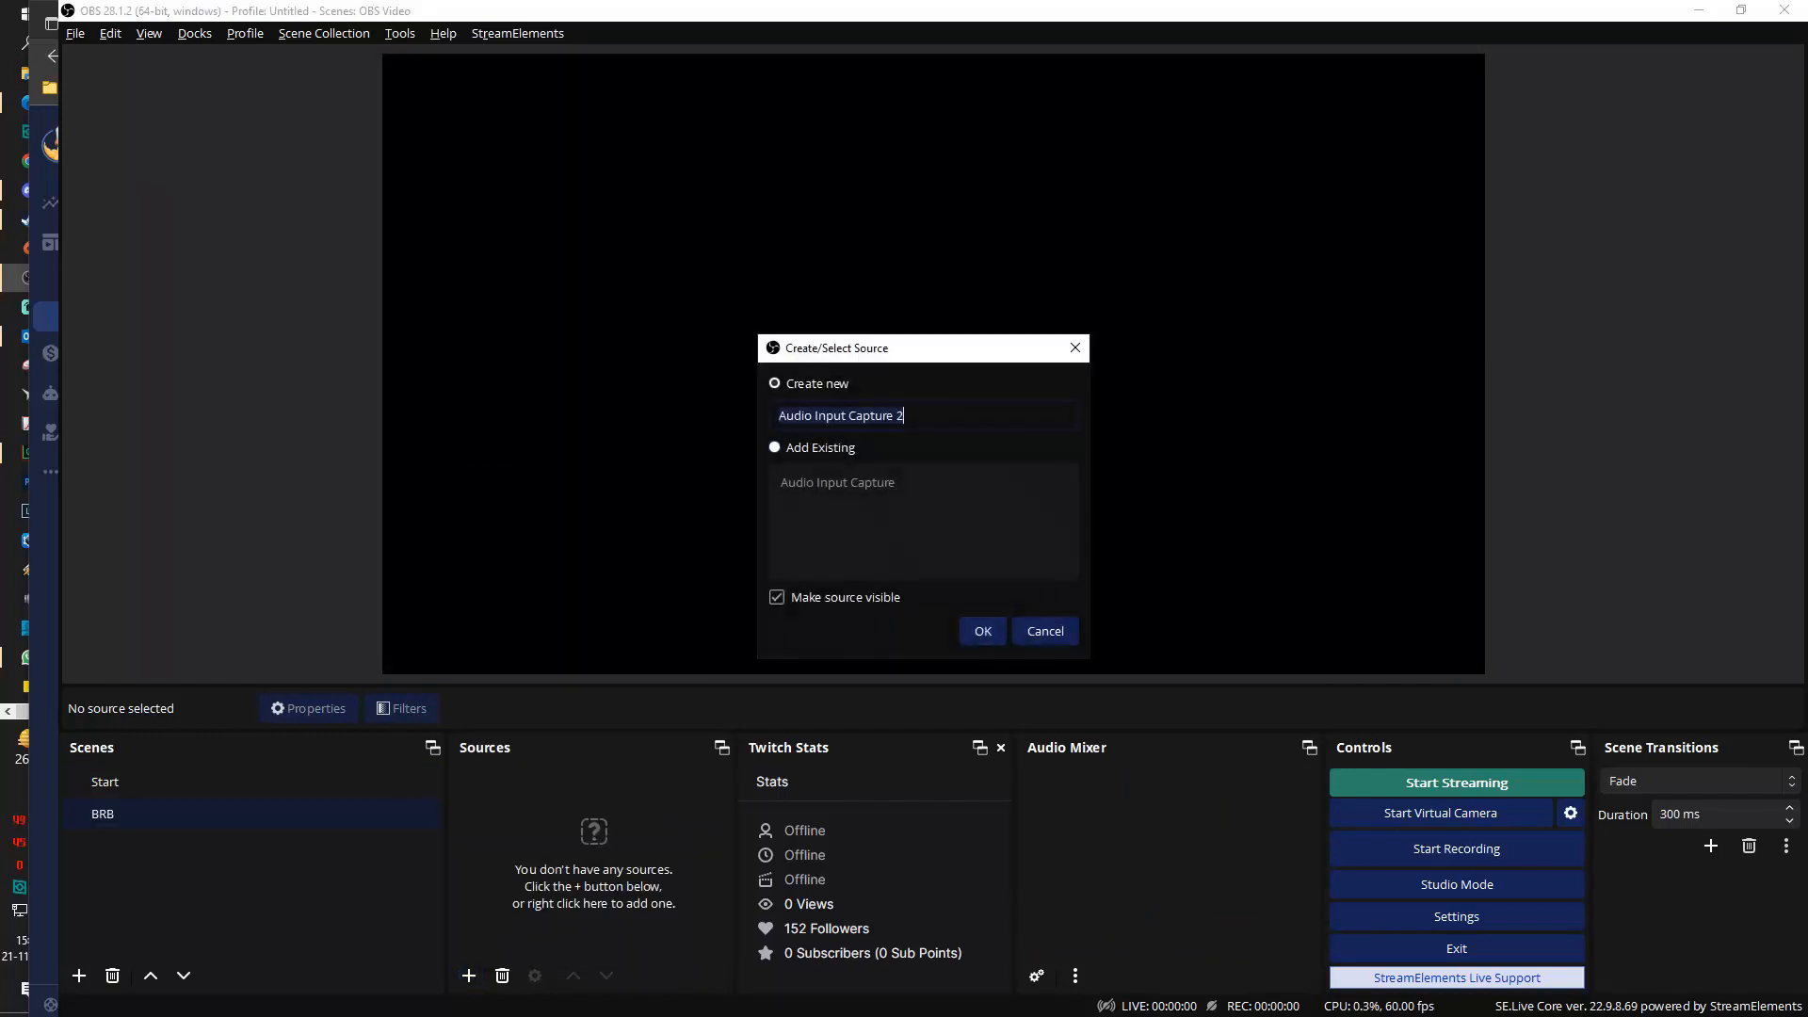
pyautogui.click(775, 447)
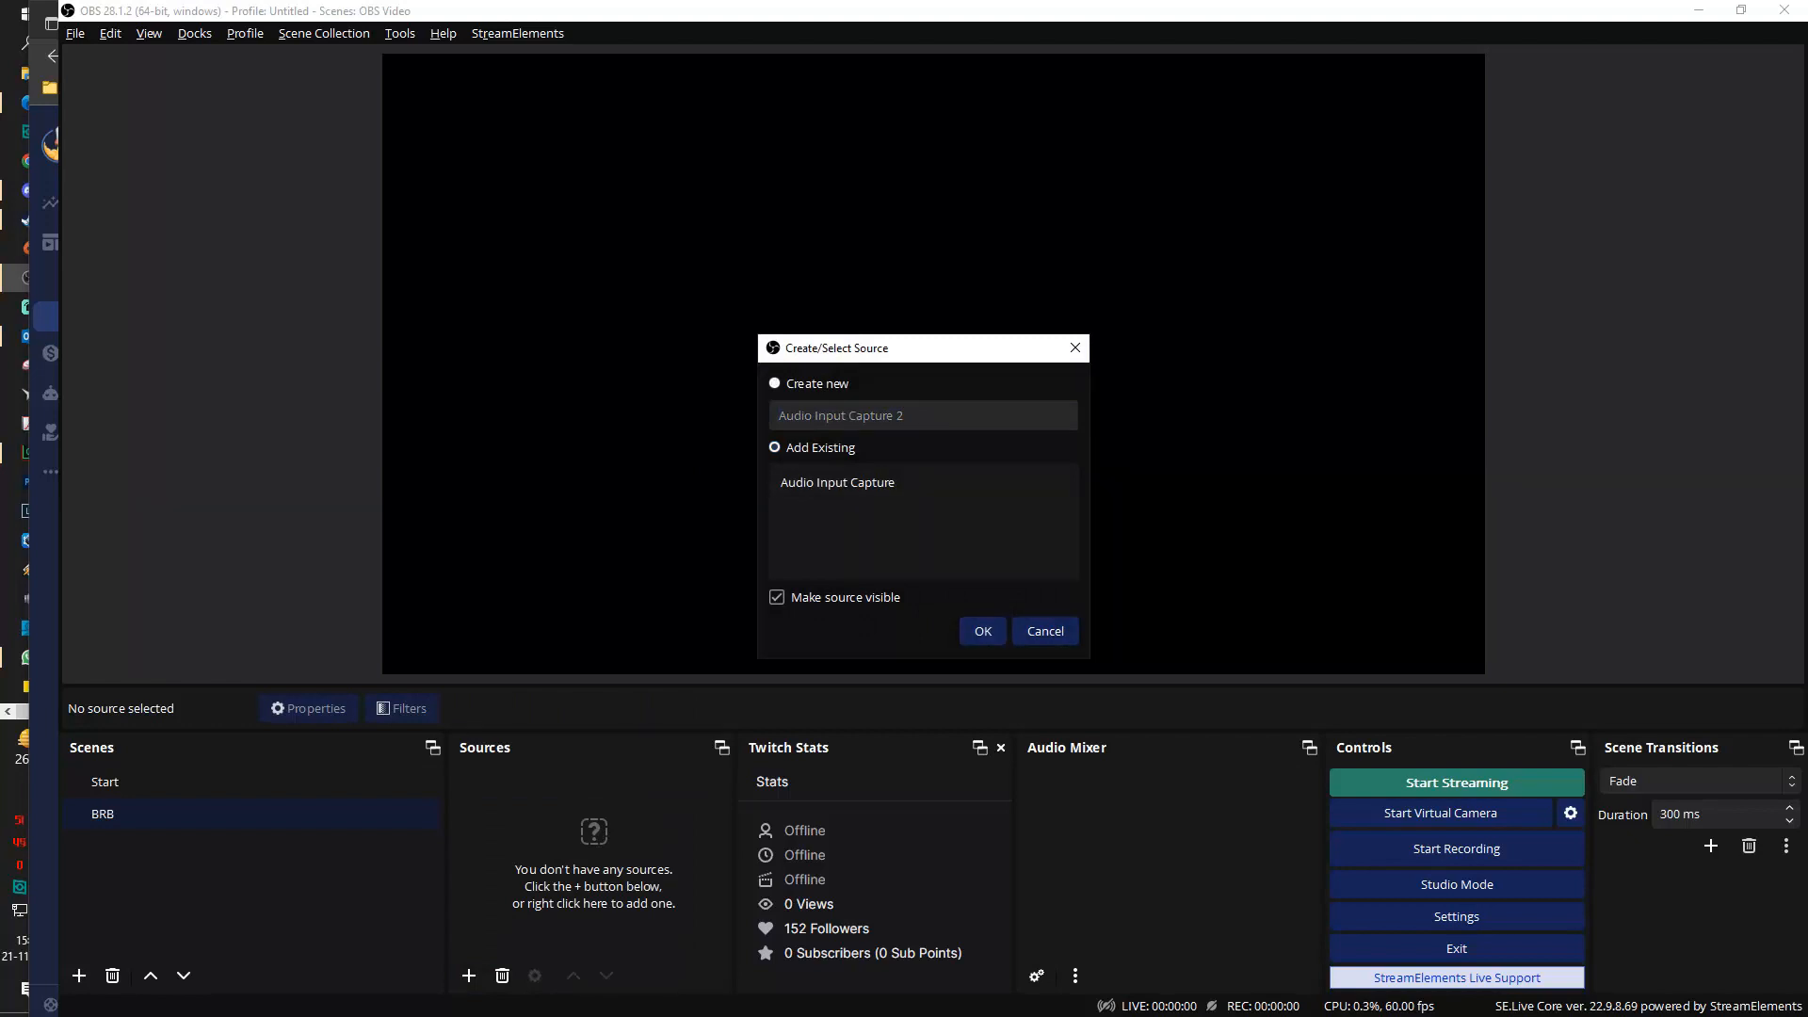
pyautogui.click(837, 482)
pyautogui.click(981, 631)
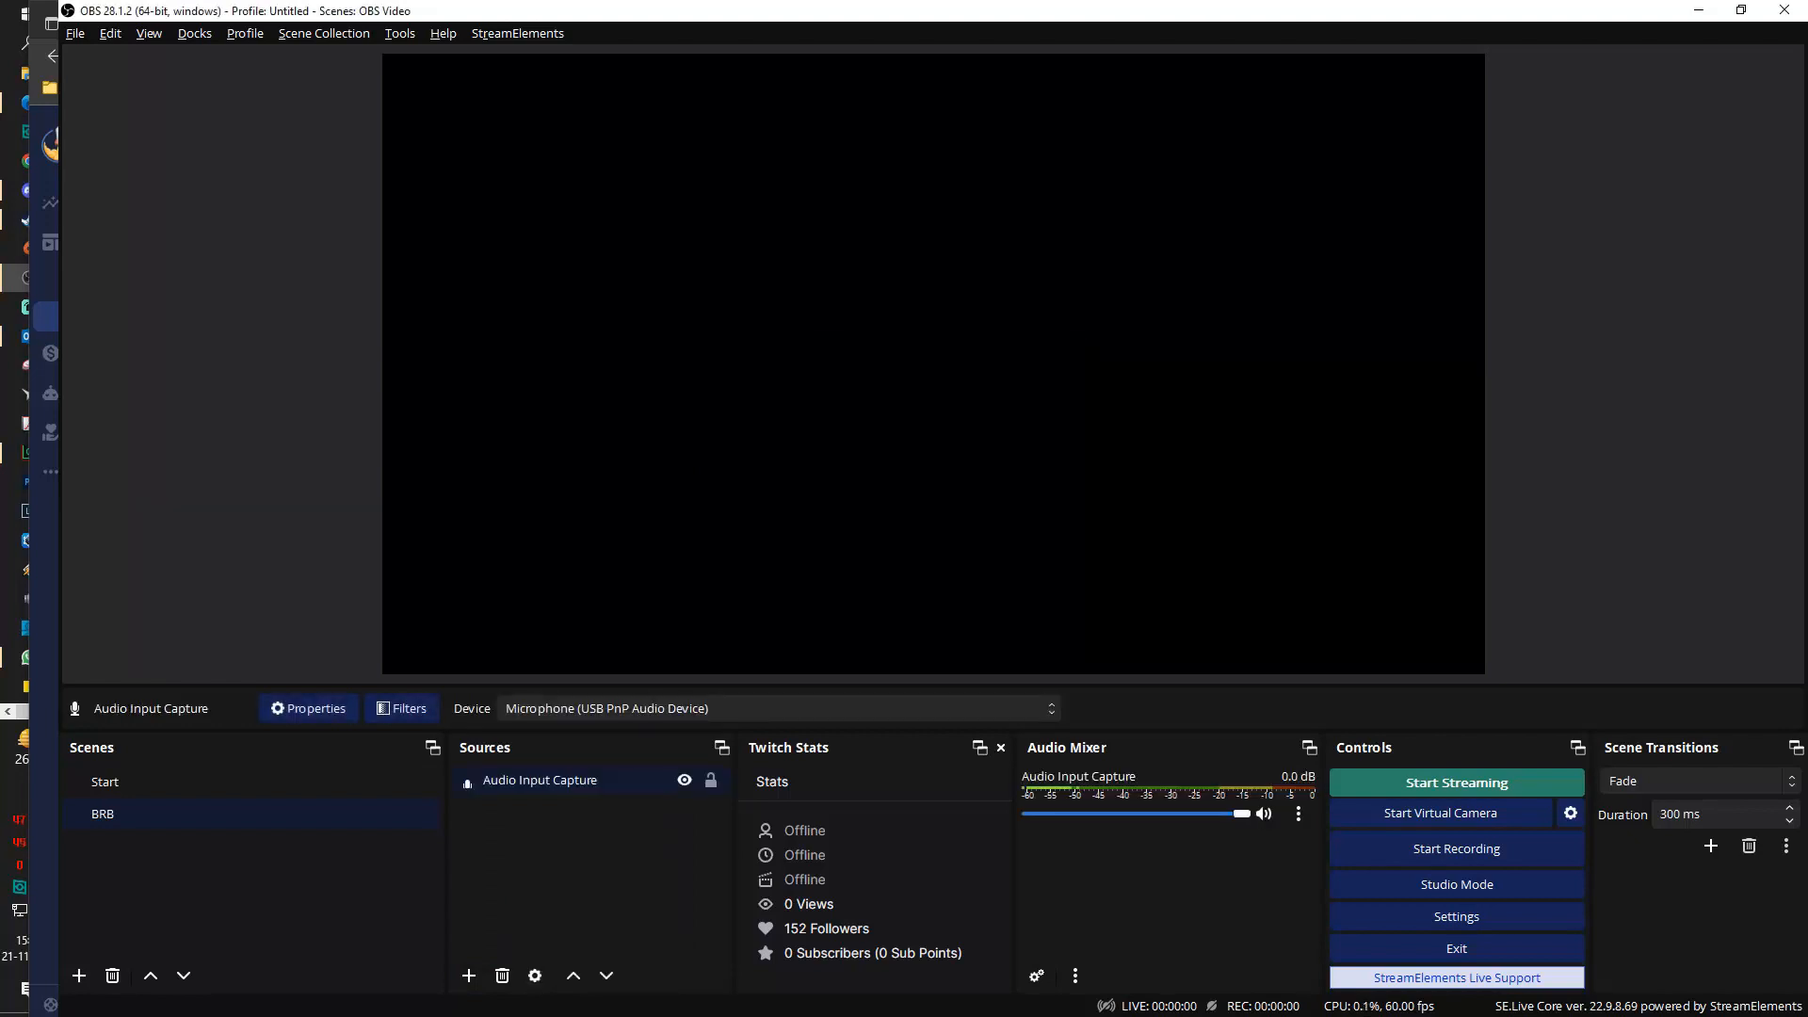
# Step: Add the existing Audio Output Capture to the BRB scene
pyautogui.click(468, 975)
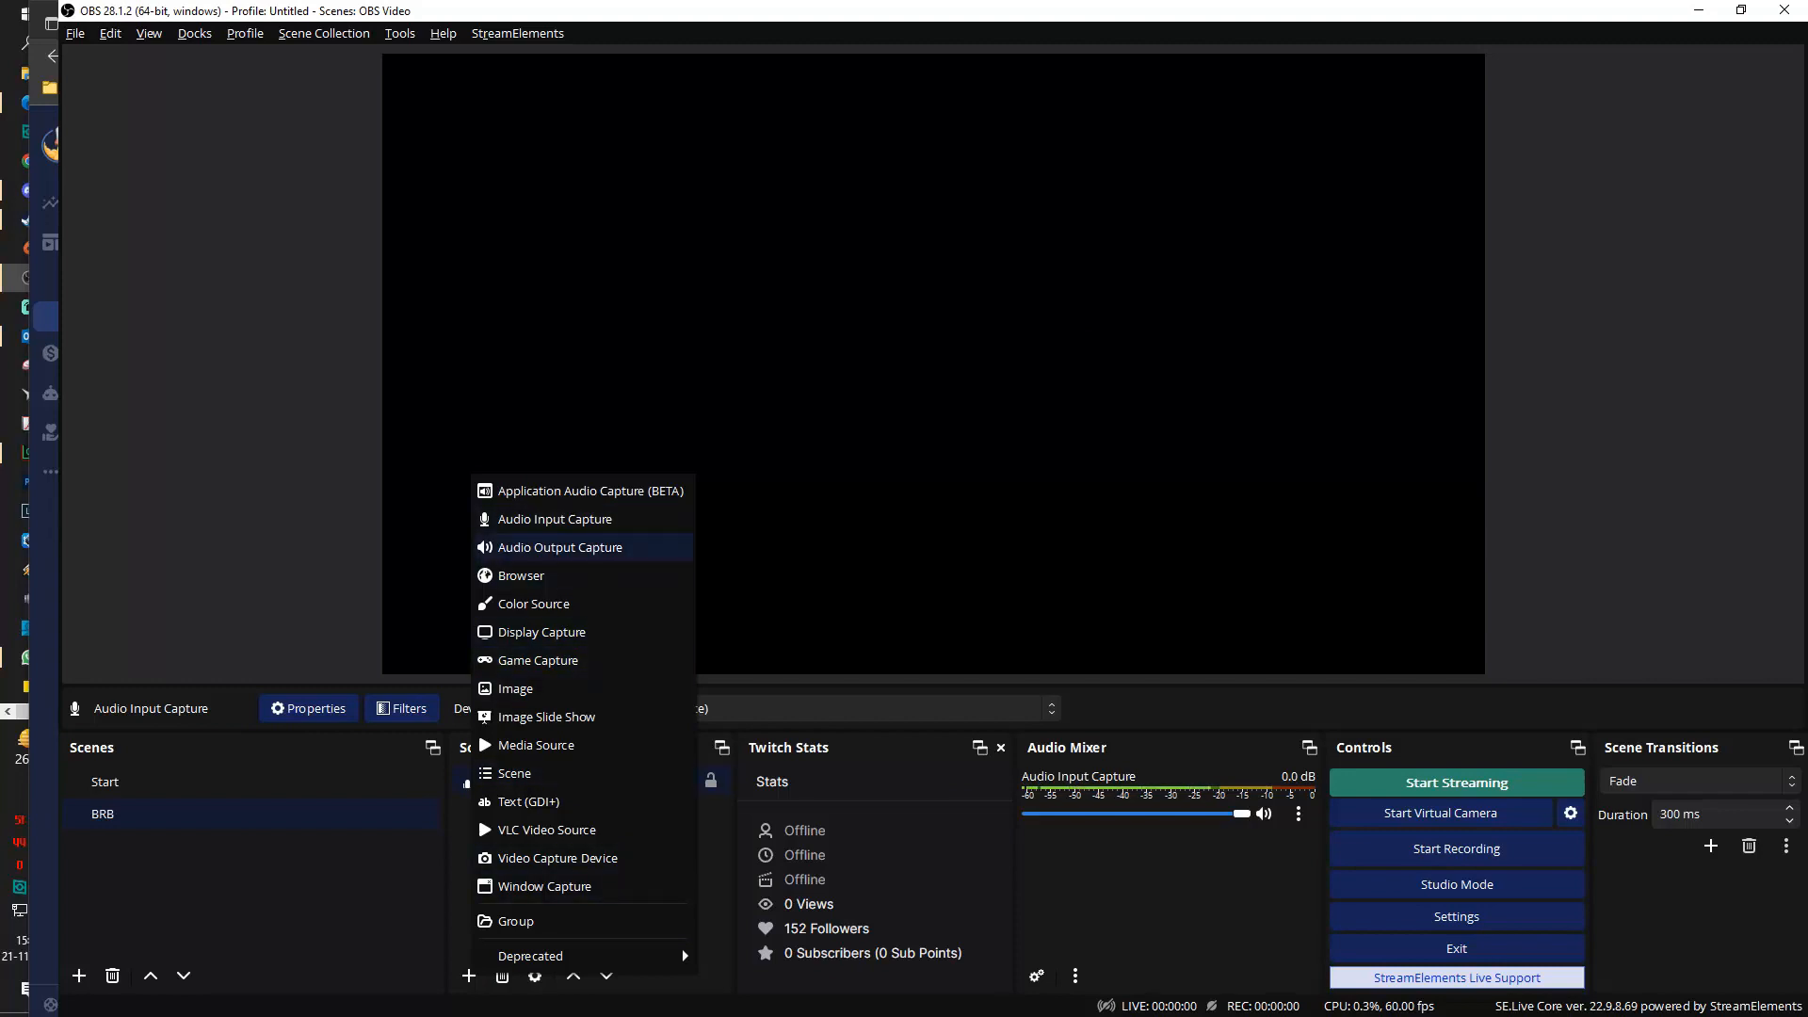
pyautogui.click(560, 547)
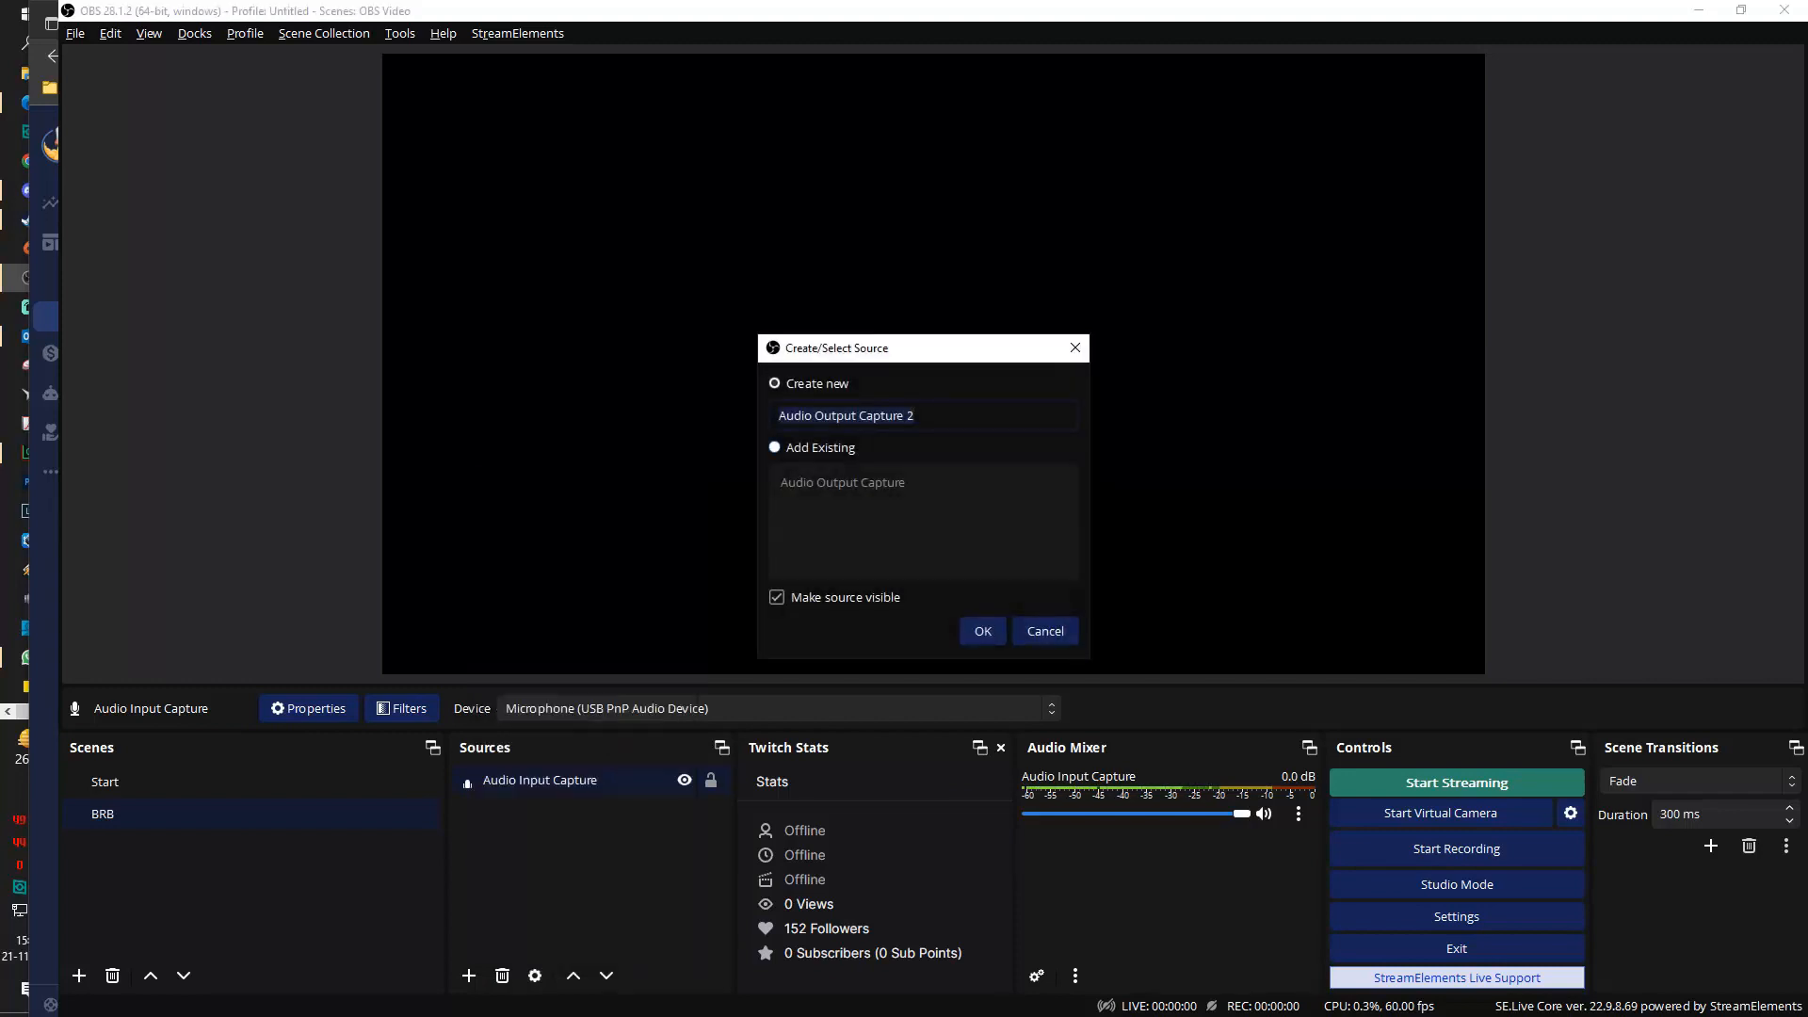
pyautogui.click(811, 447)
pyautogui.click(841, 482)
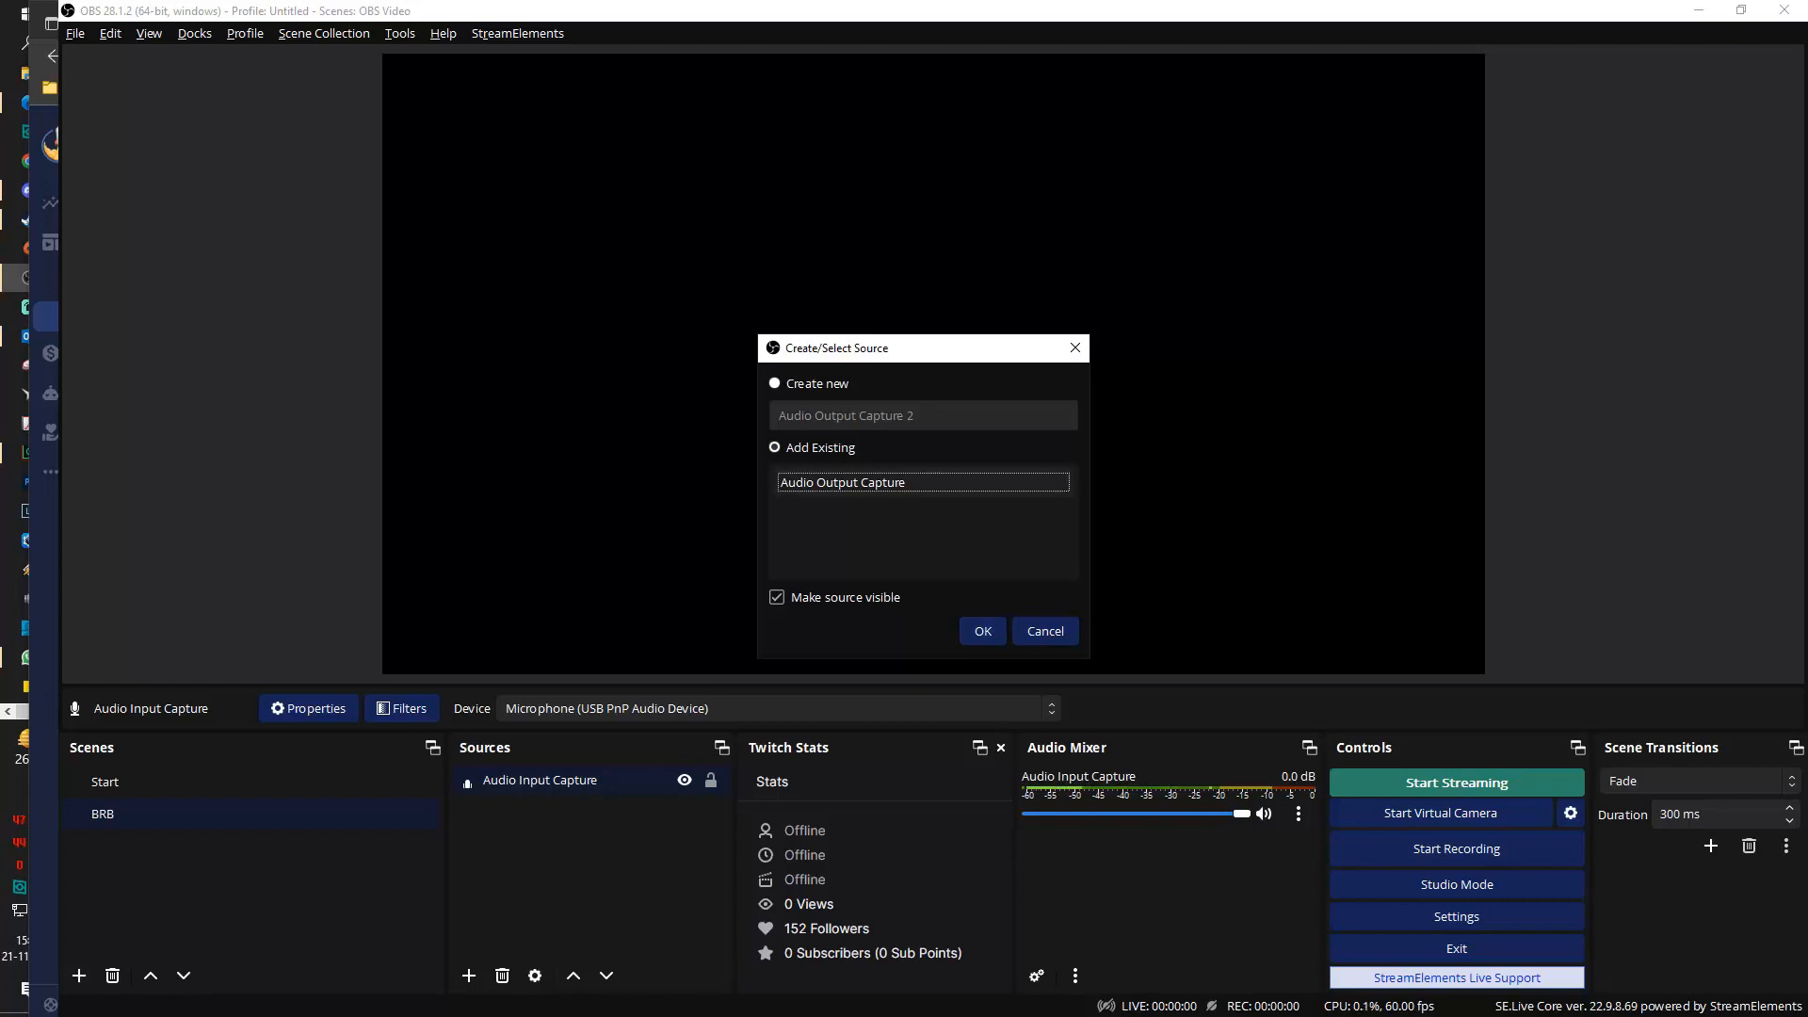
pyautogui.click(982, 631)
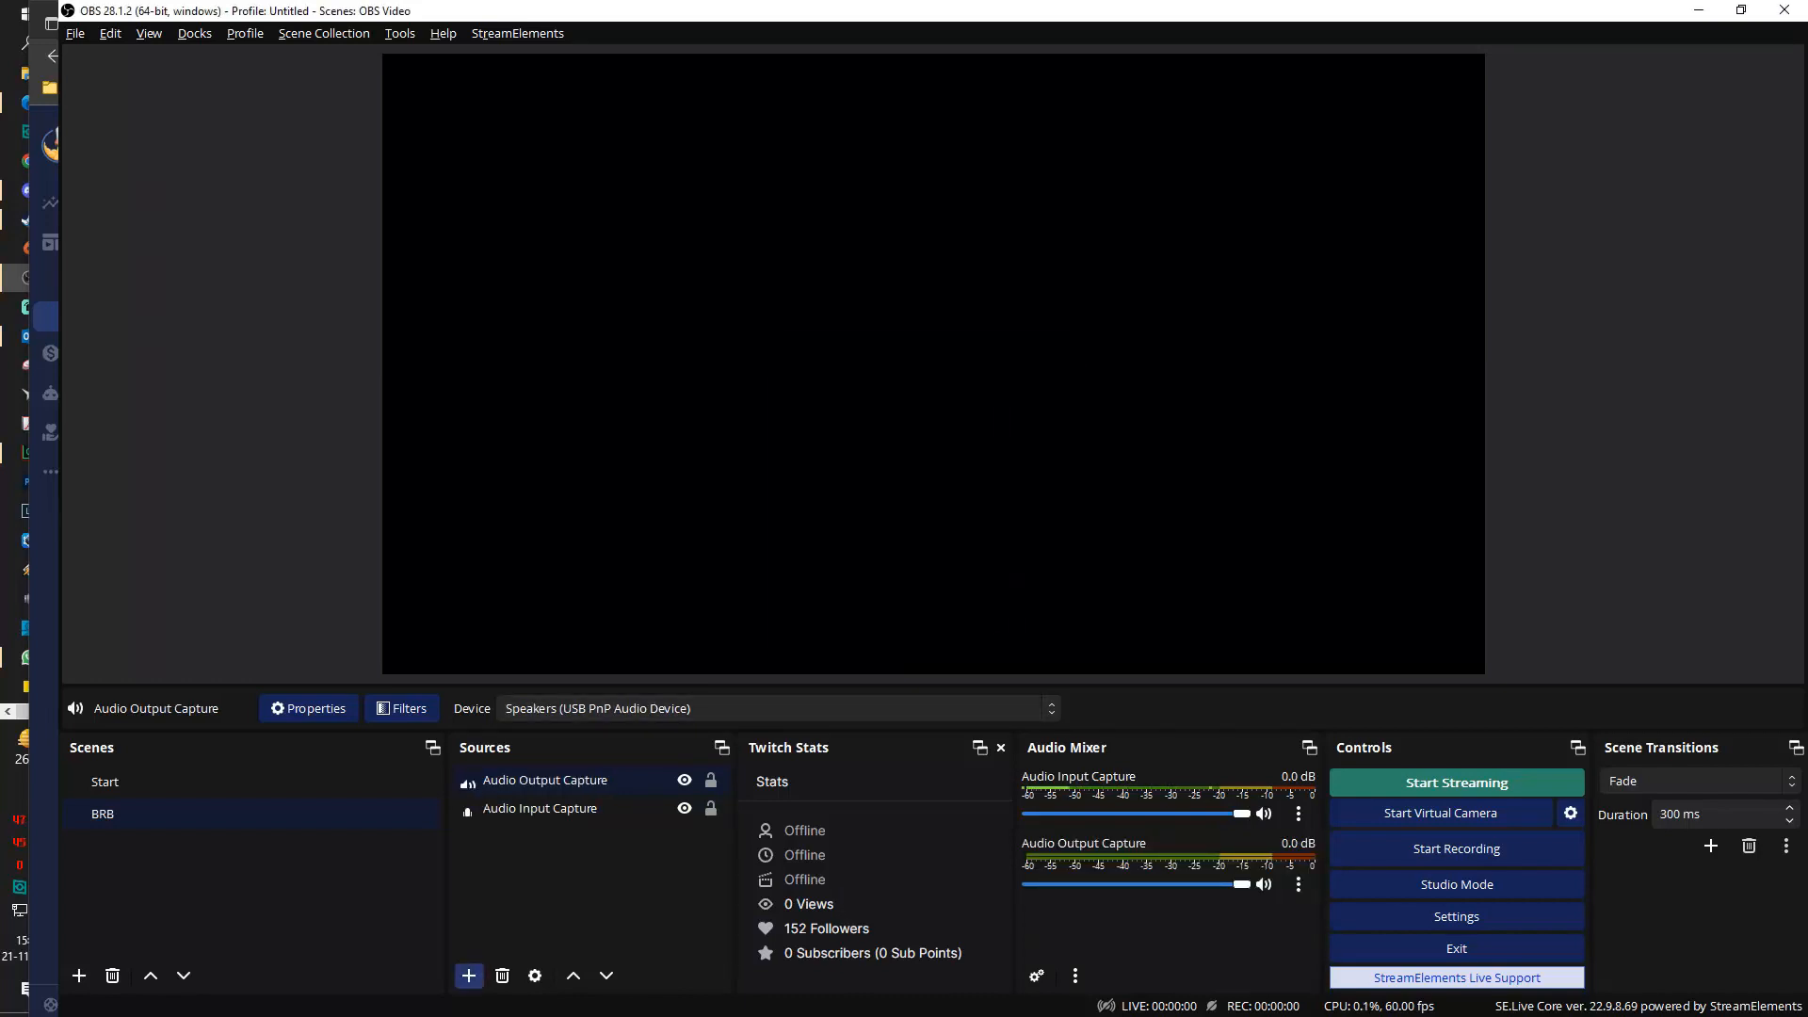
# Step: Add a new Browser 2 source with default settings and select it
pyautogui.click(468, 976)
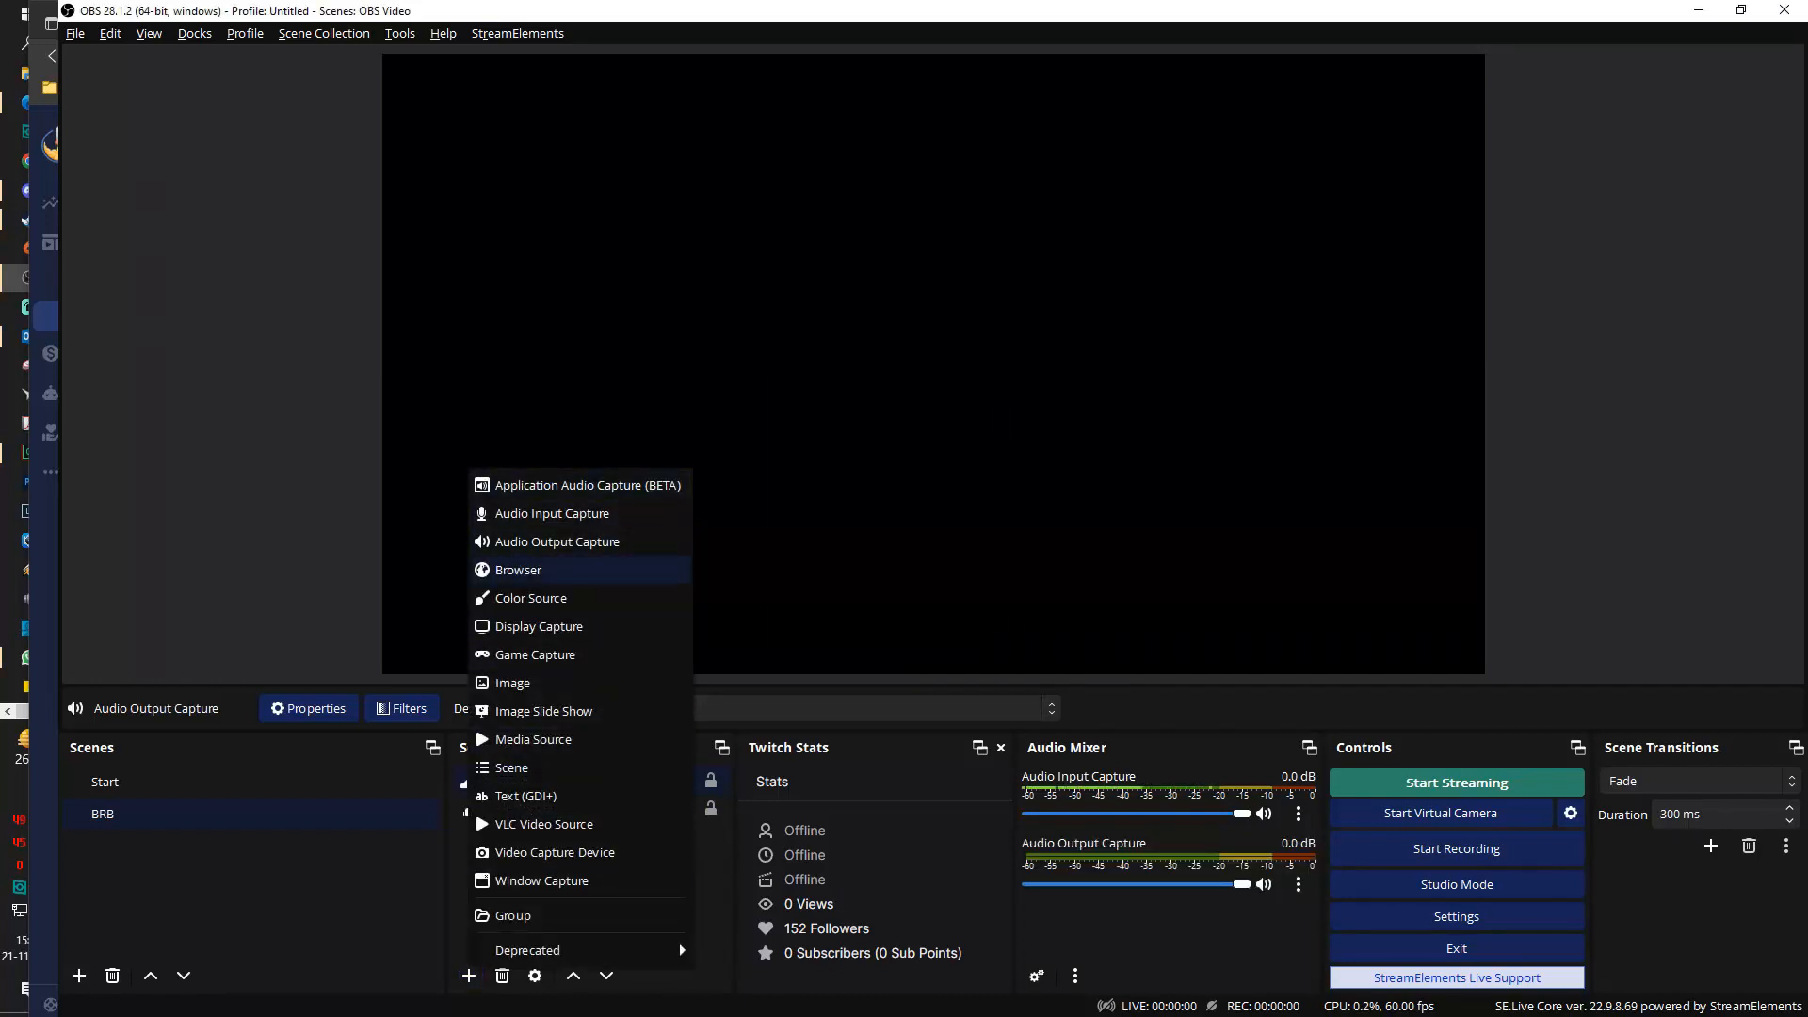
pyautogui.click(518, 569)
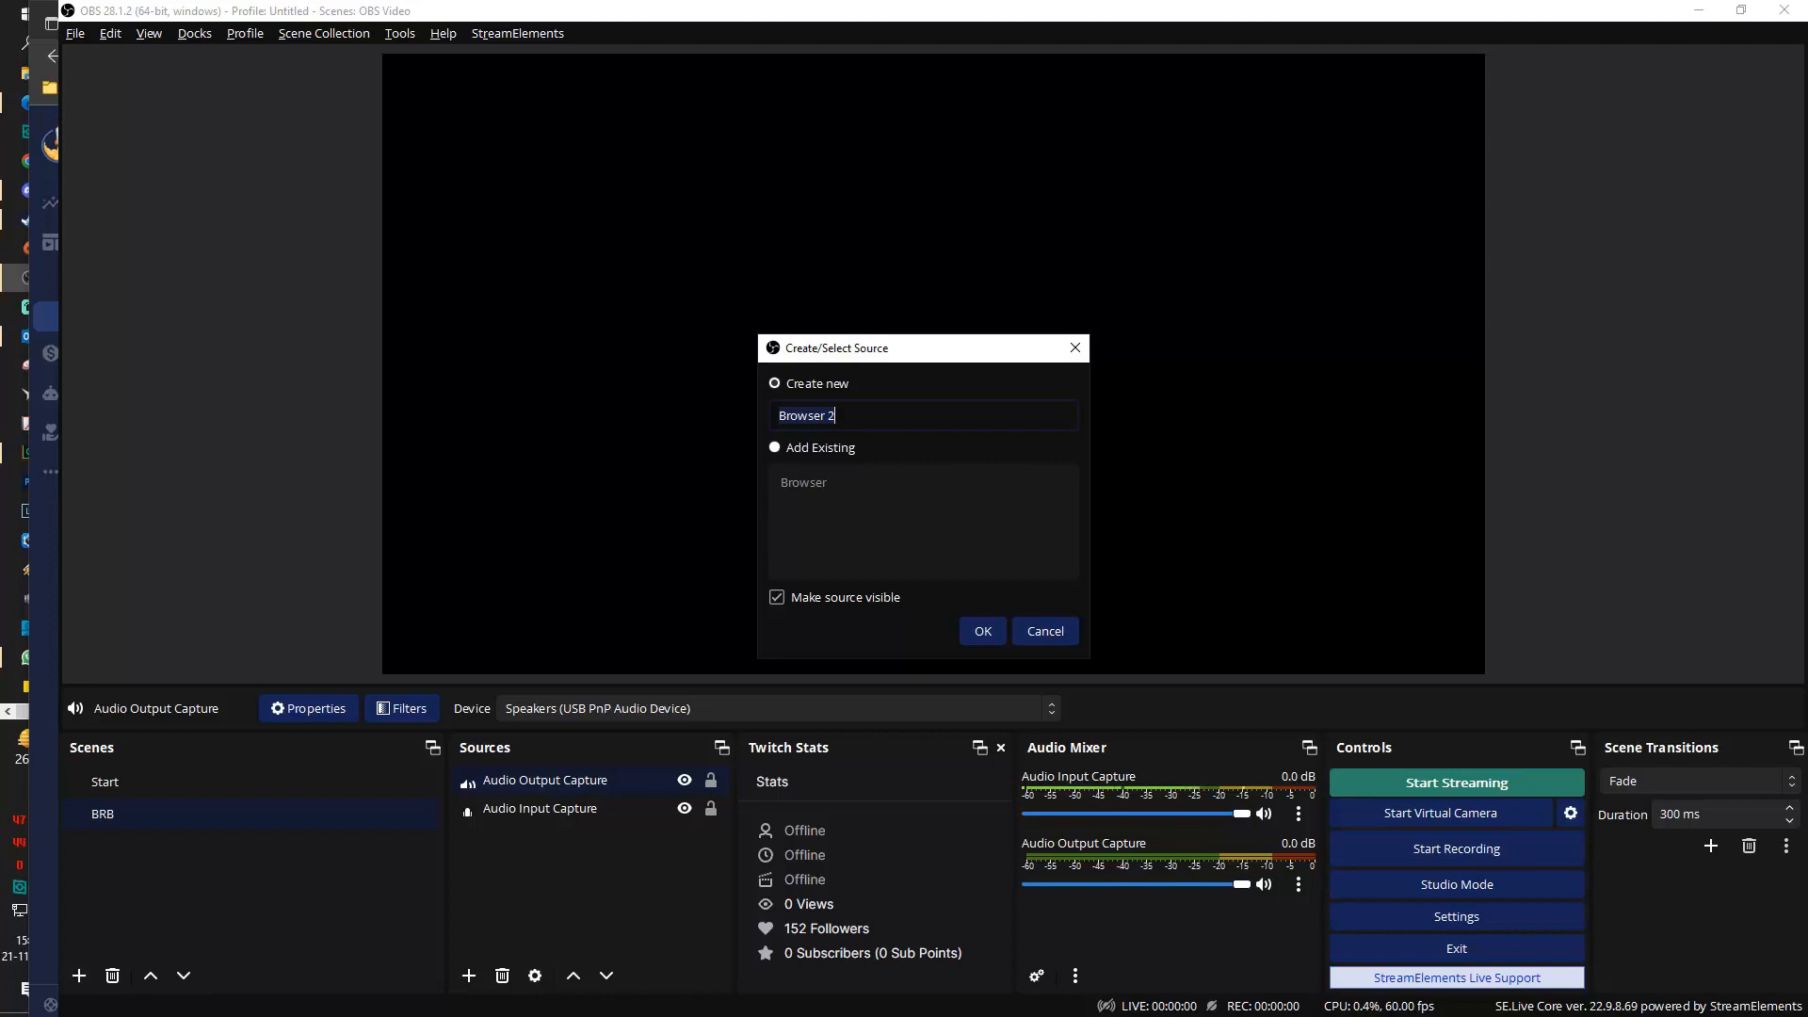
pyautogui.click(982, 631)
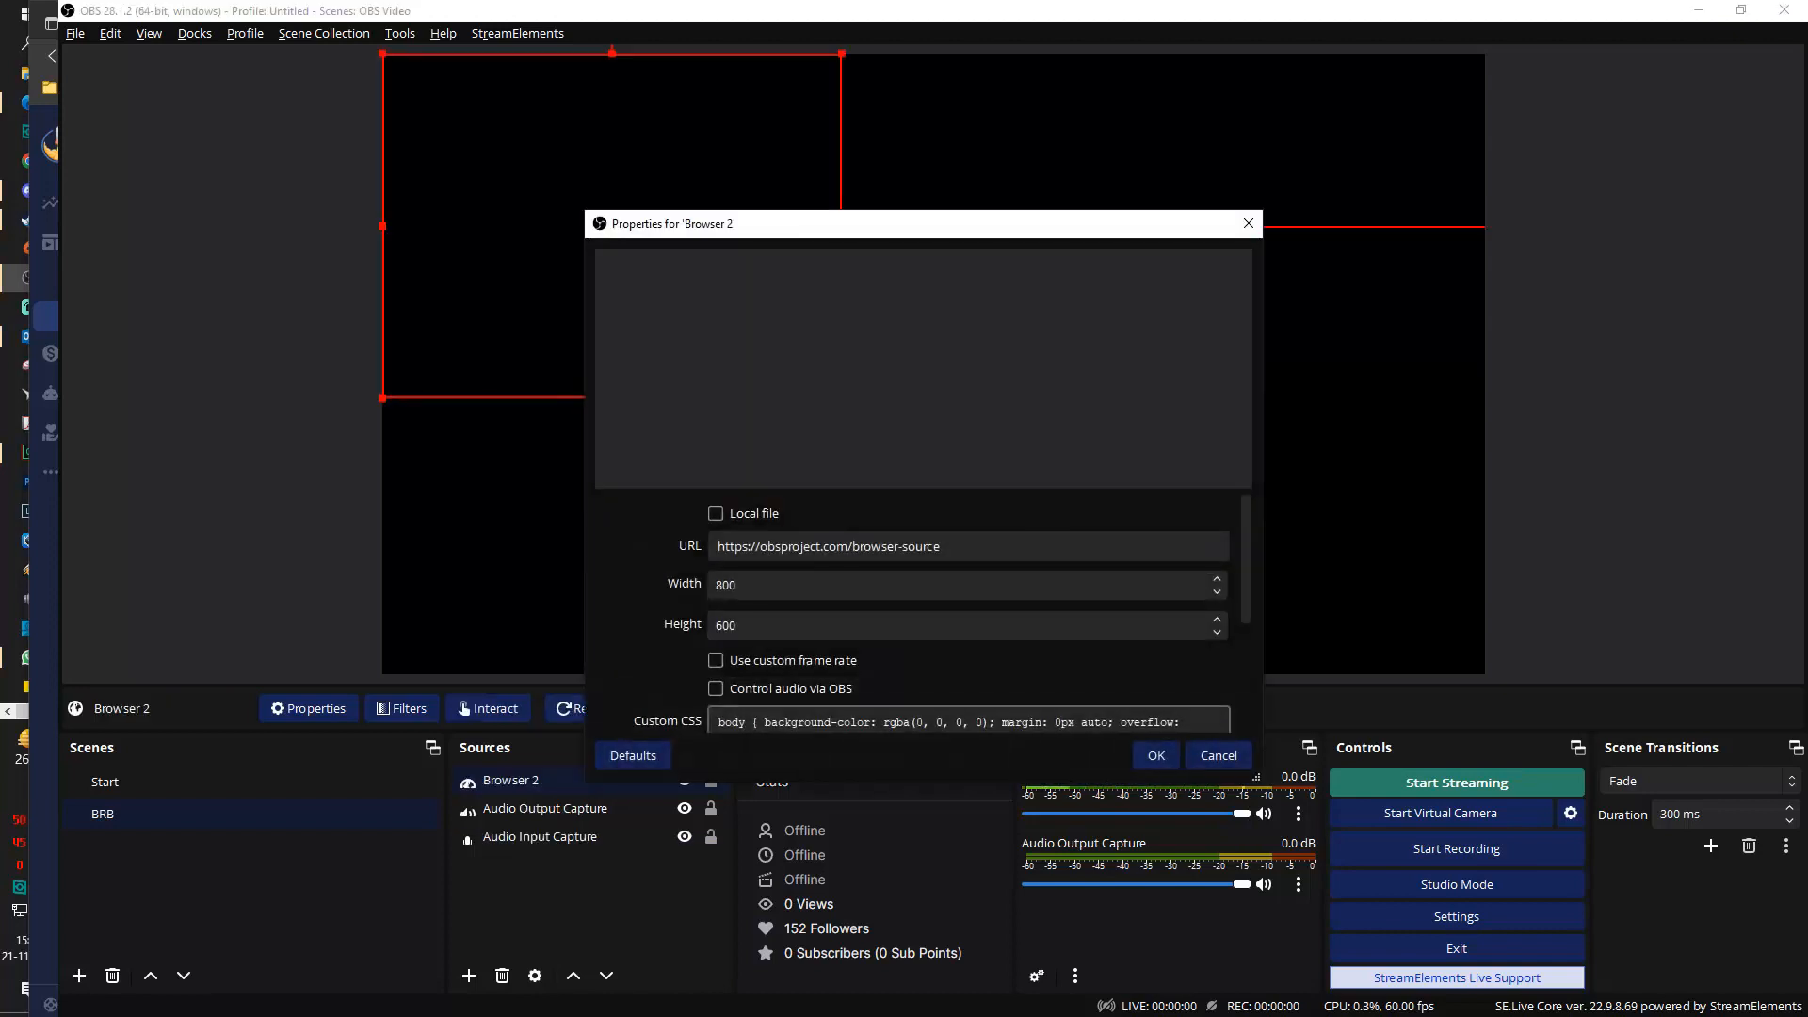
pyautogui.click(1156, 755)
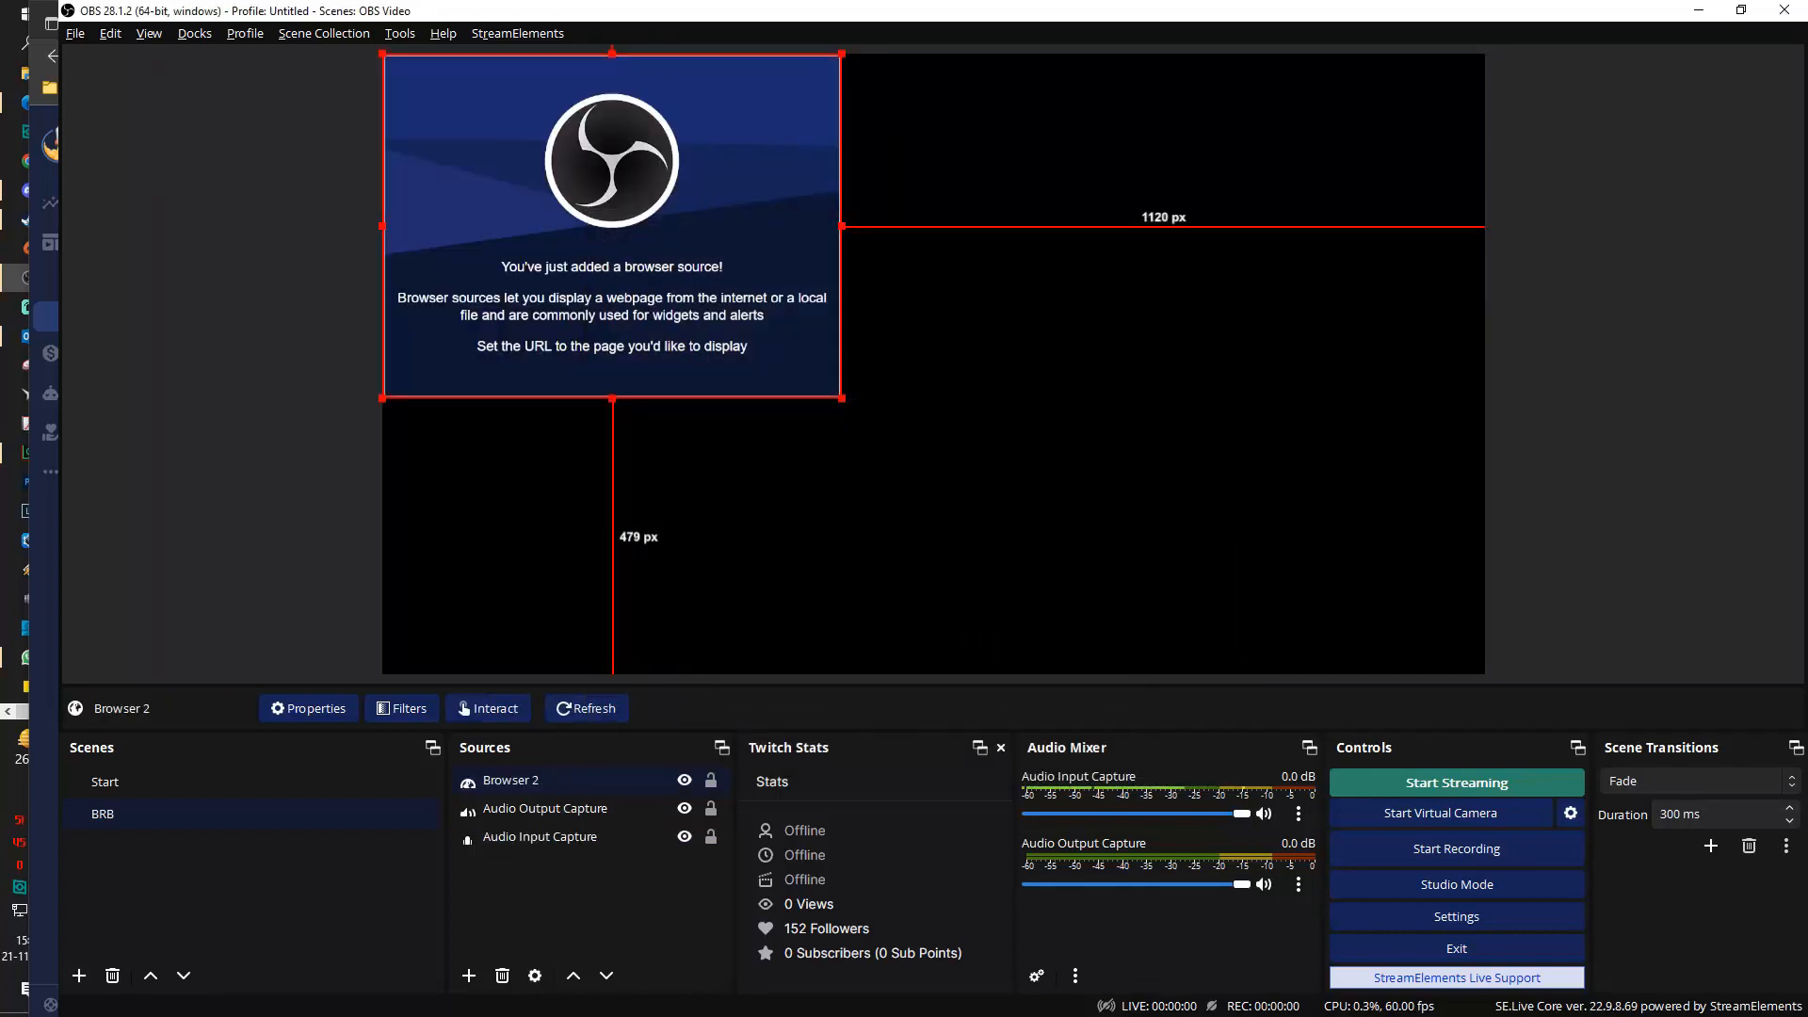
pyautogui.click(468, 975)
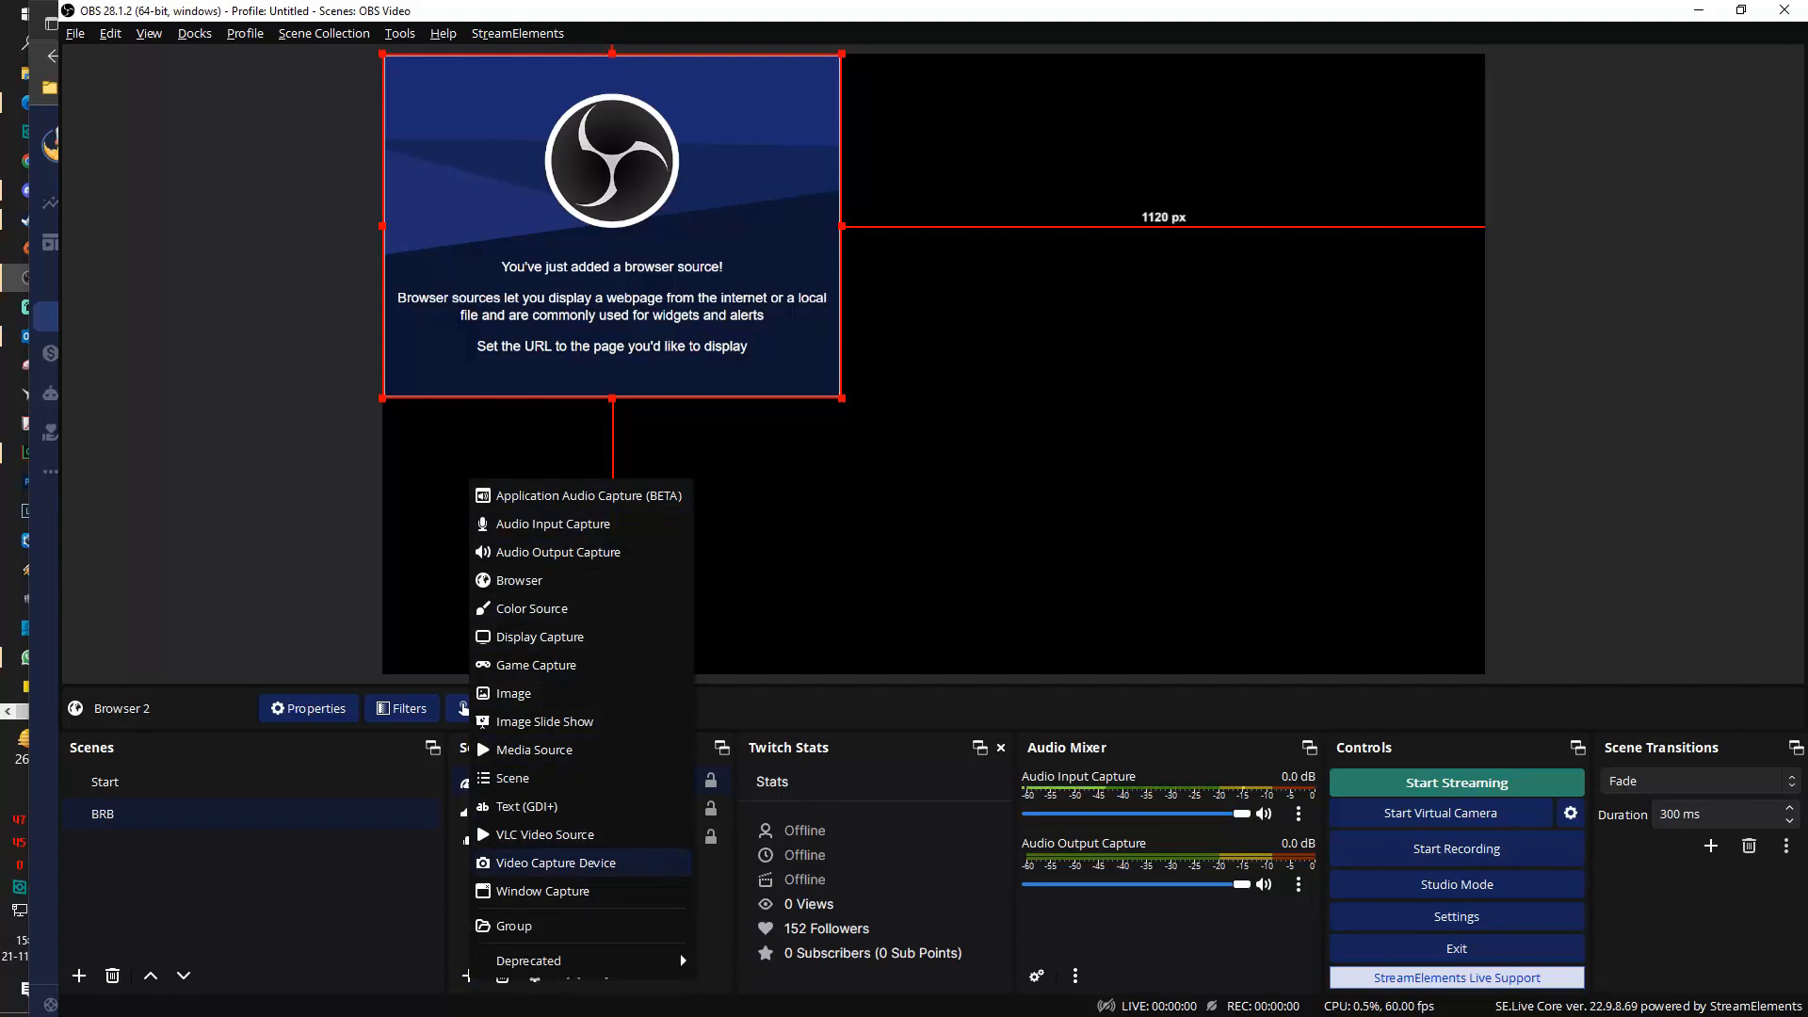
pyautogui.click(848, 565)
pyautogui.click(611, 226)
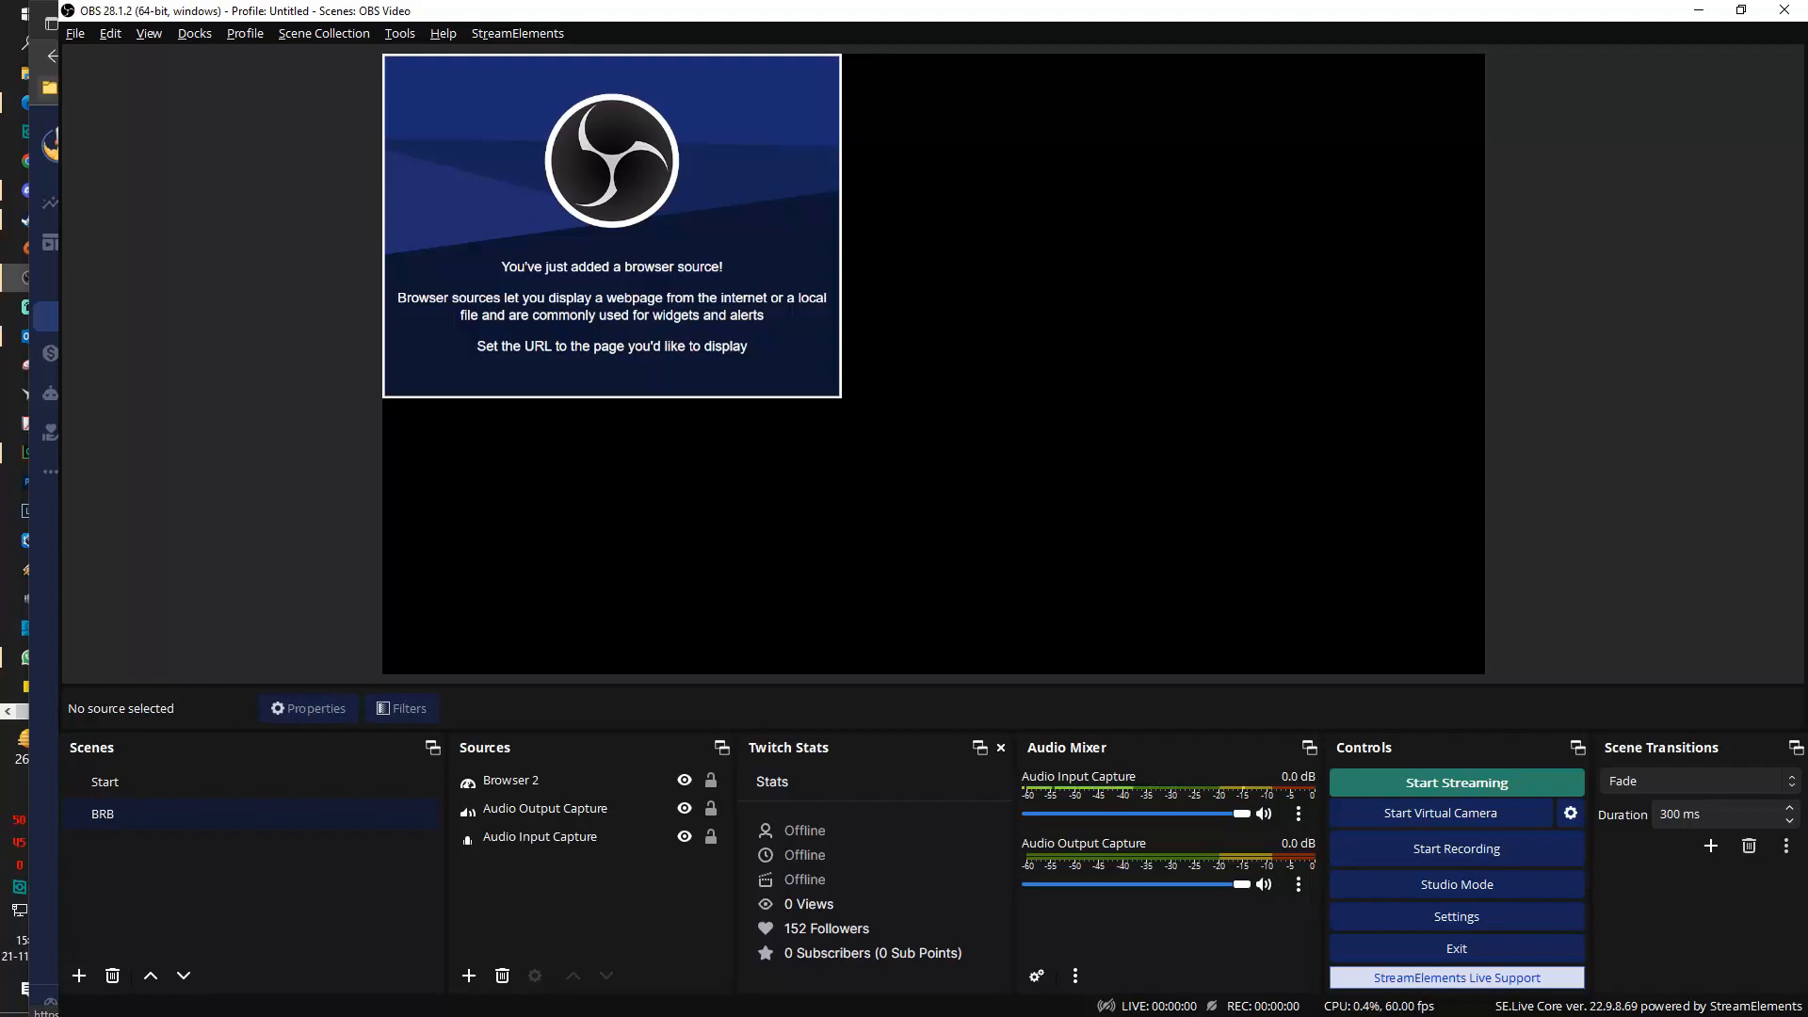
pyautogui.hotkey('alt', 'Tab')
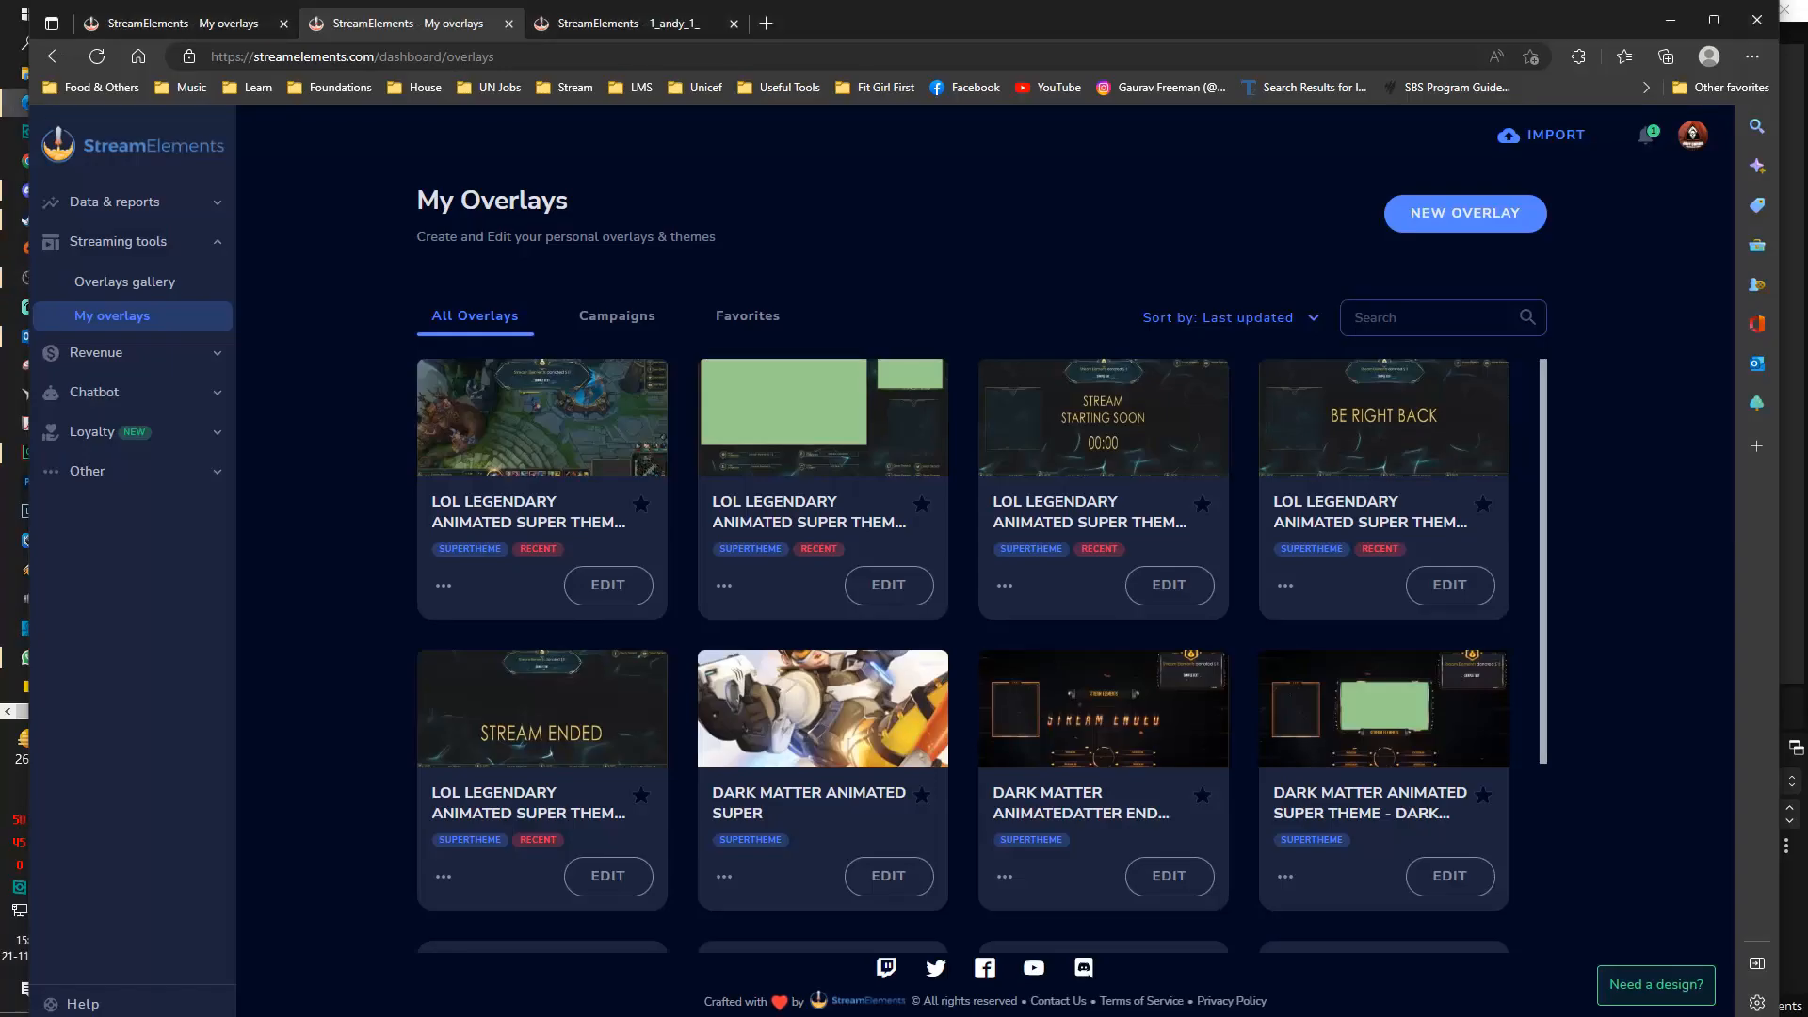
# Step: Copy the Be Right Back overlay's URL from its editor tab and return to OBS
pyautogui.click(621, 23)
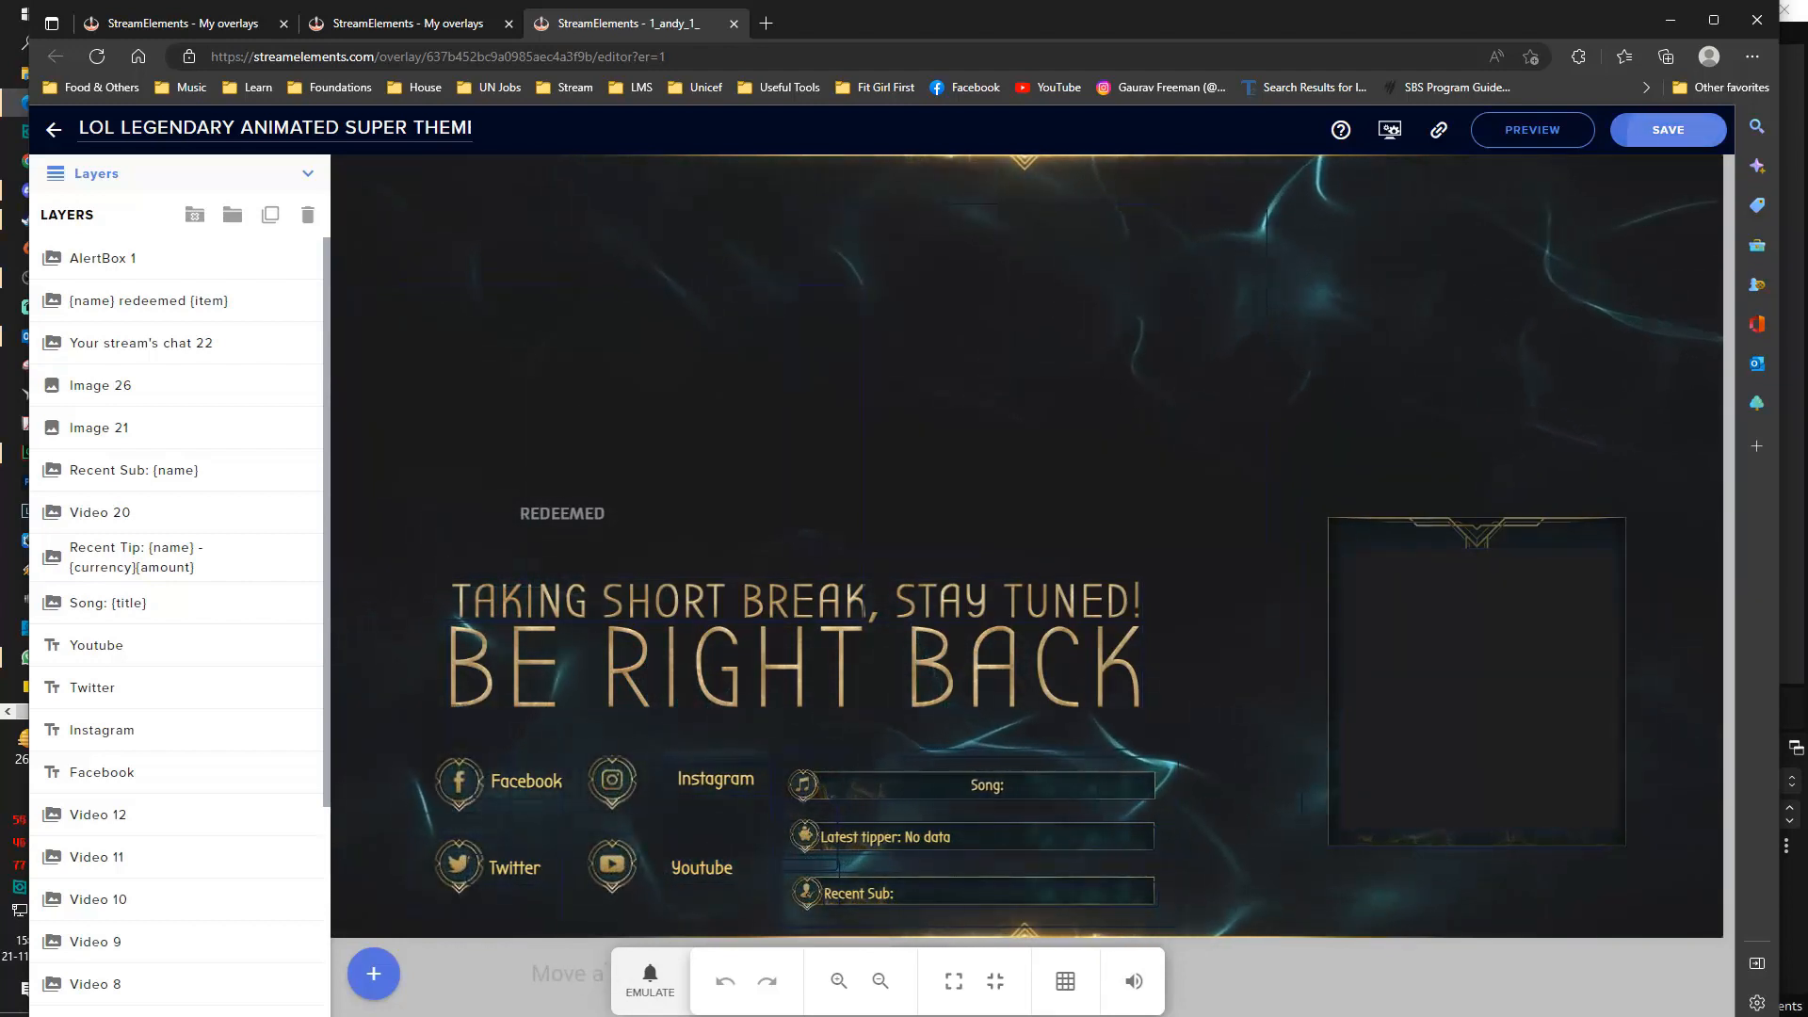
pyautogui.click(1438, 130)
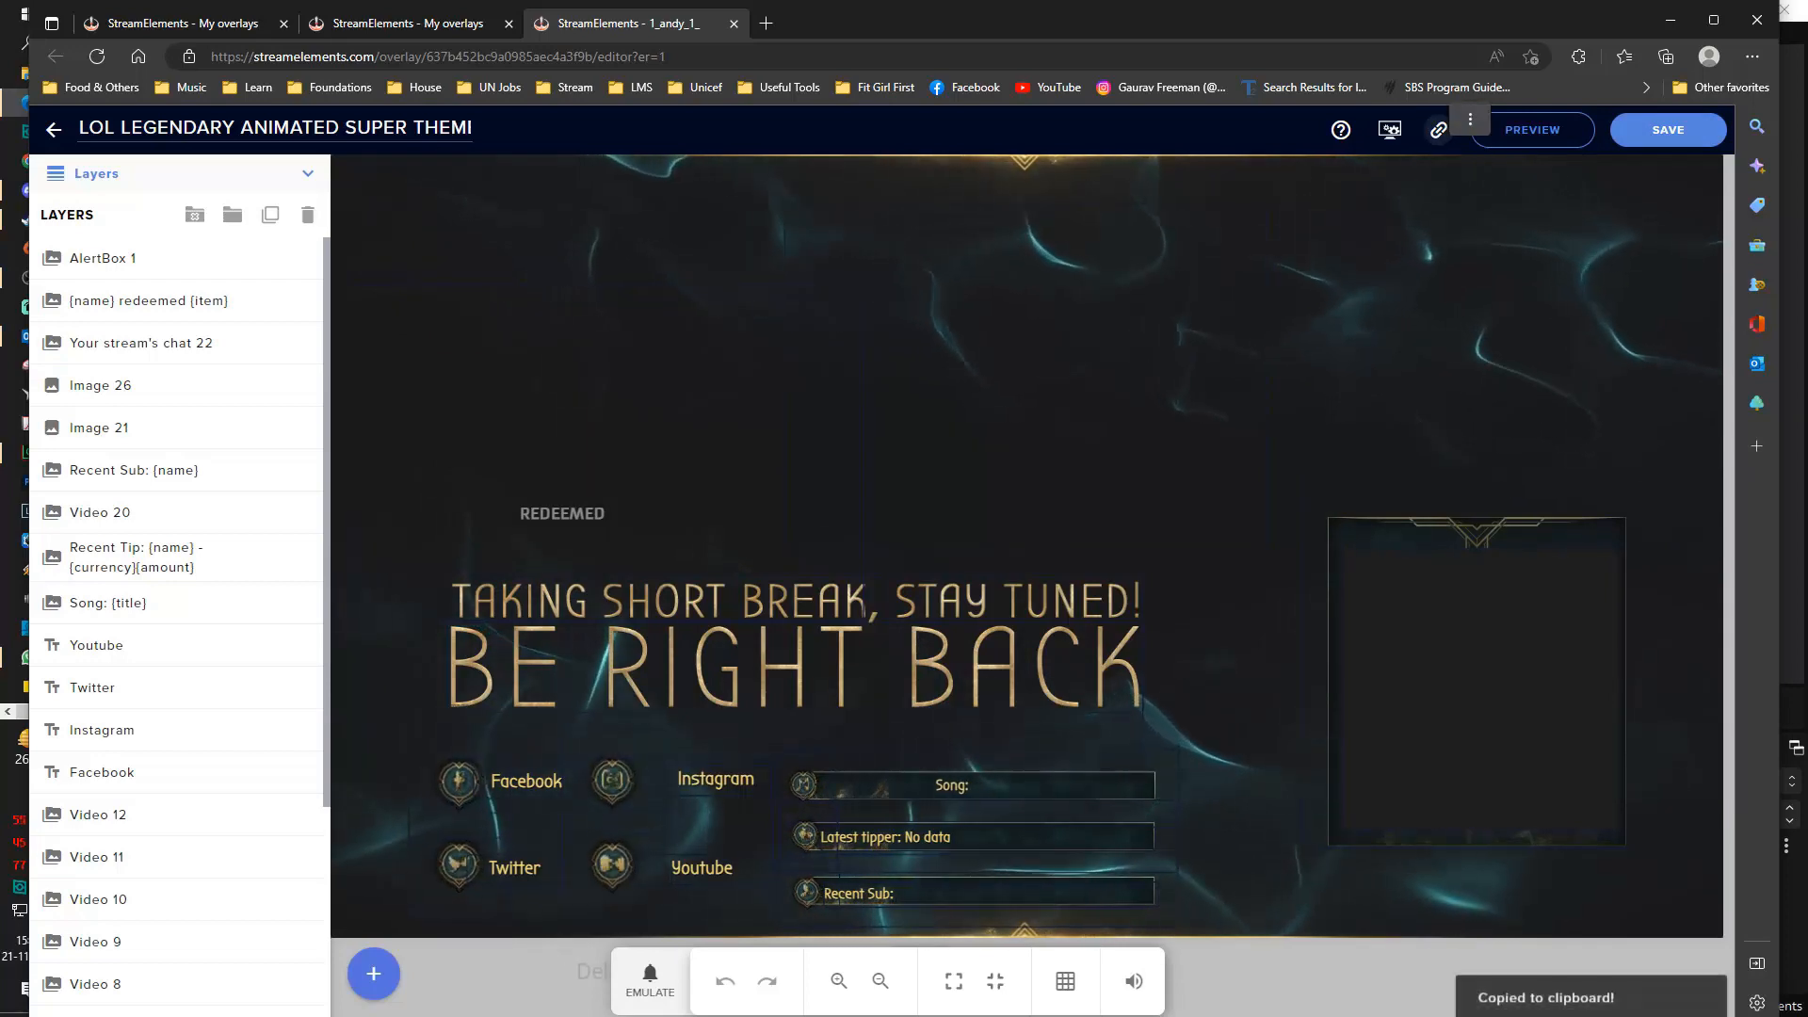
pyautogui.hotkey('alt', 'Tab')
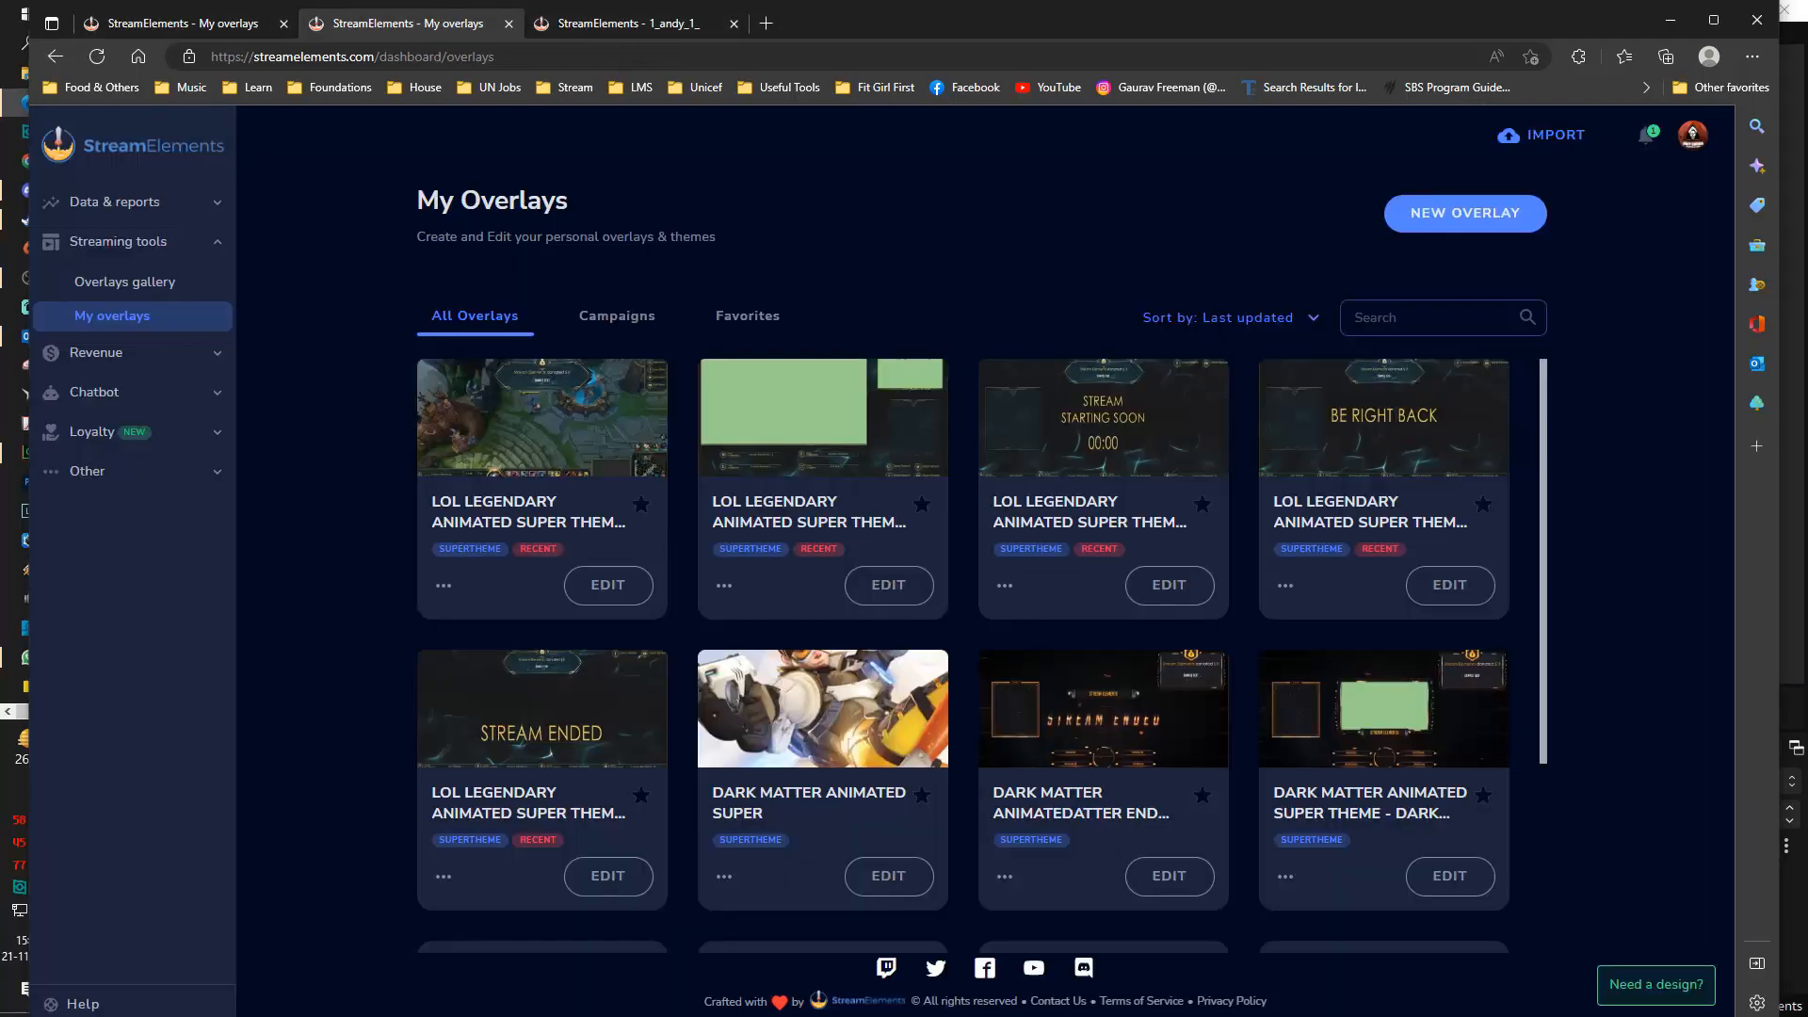
pyautogui.hotkey('alt', 'Tab')
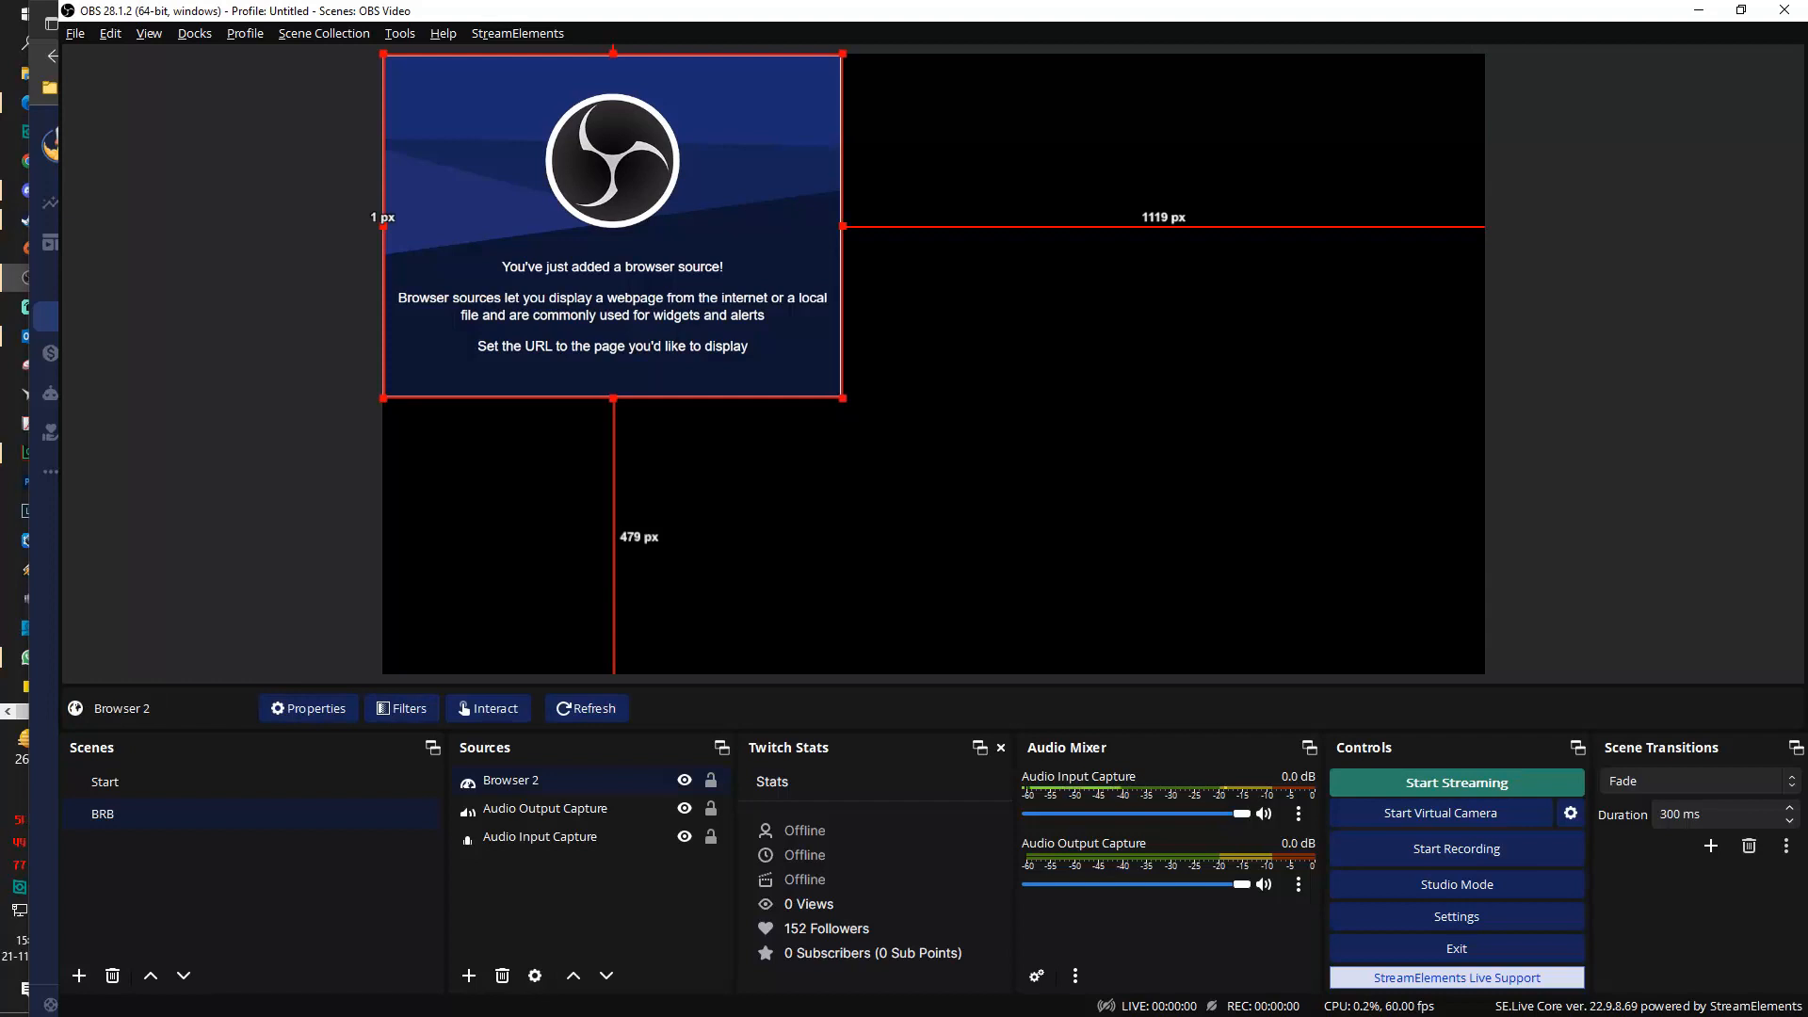
# Step: Paste the overlay link into Browser 2's properties with a 1920 × 1080 size
pyautogui.rightClick(664, 565)
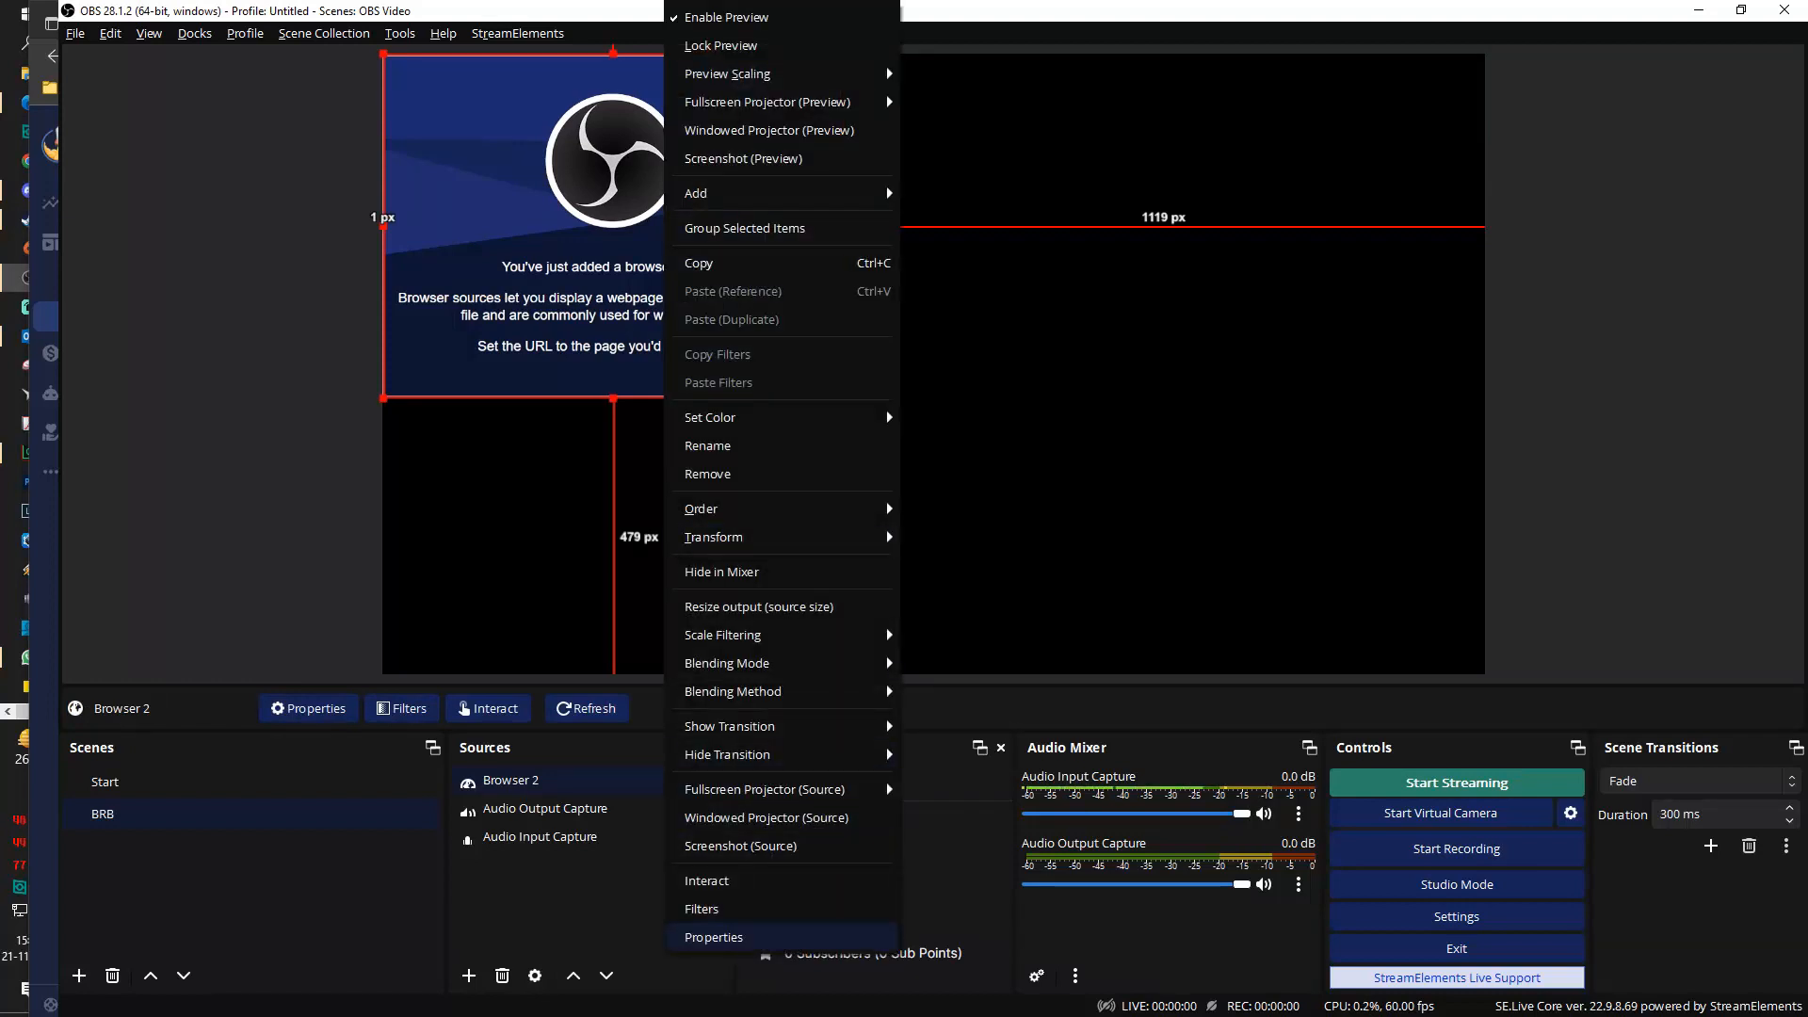
pyautogui.click(714, 937)
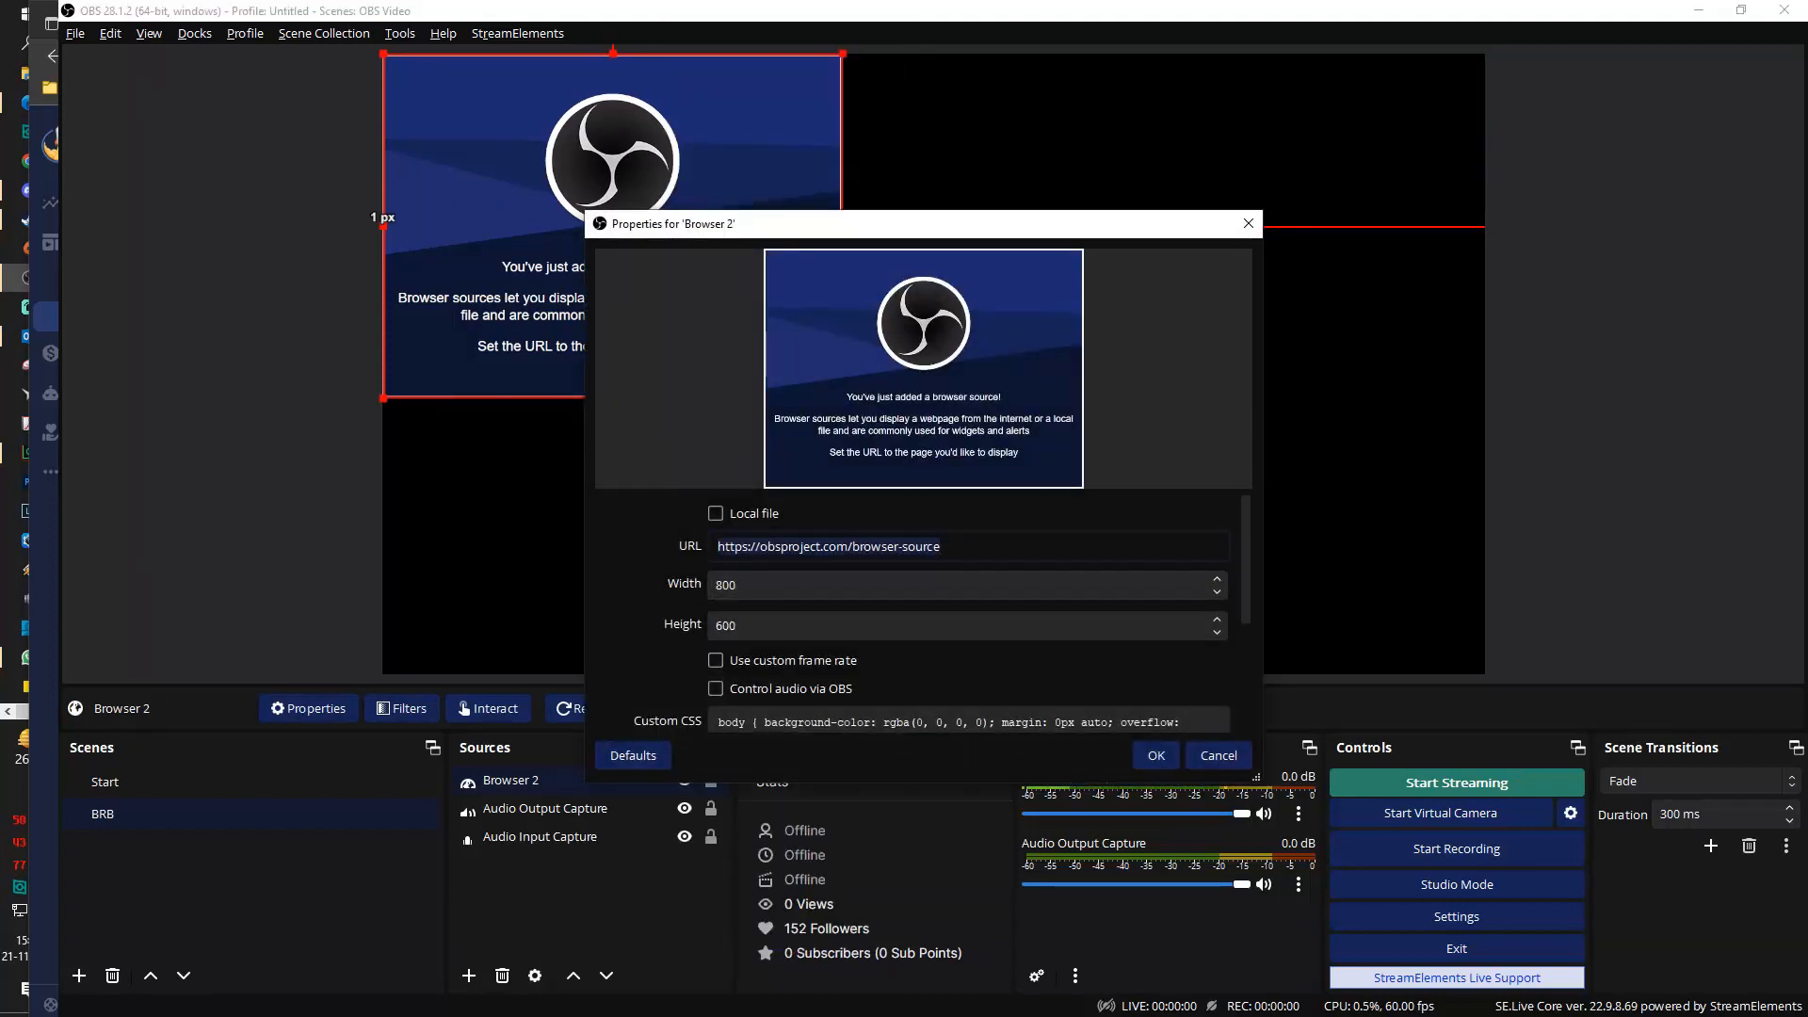
pyautogui.hotkey('ctrl', 'v')
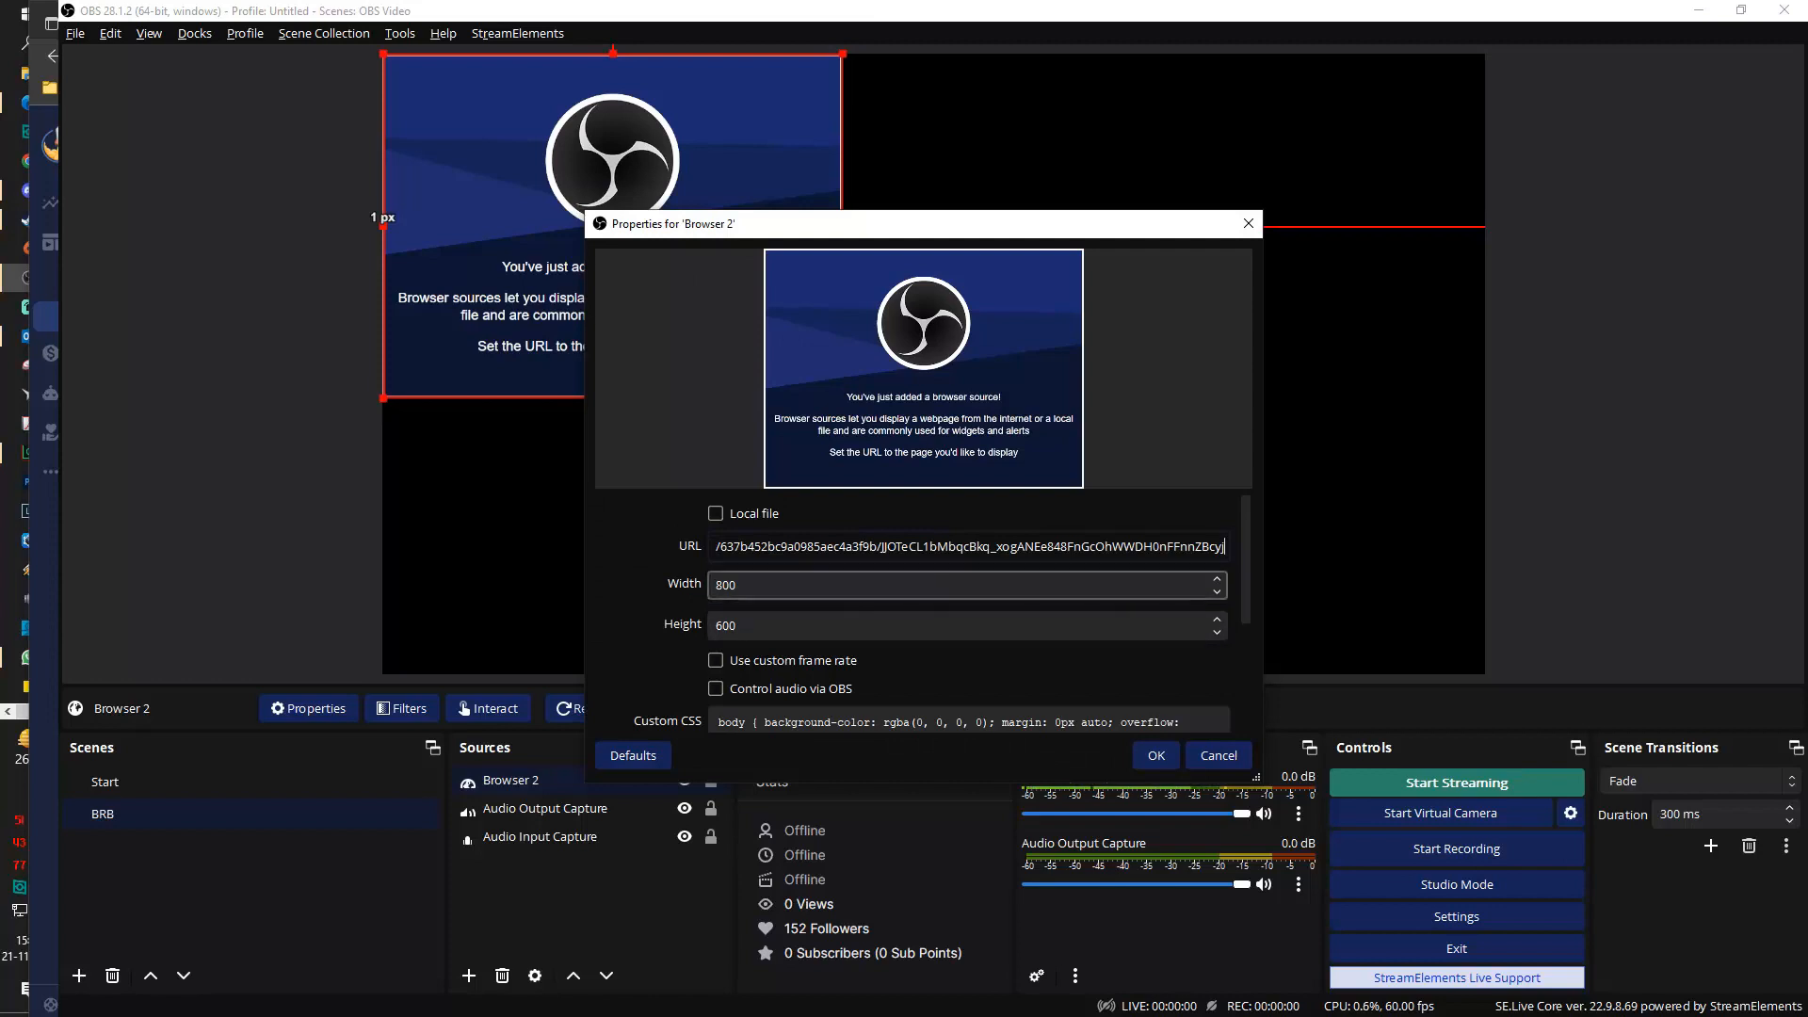
pyautogui.click(716, 585)
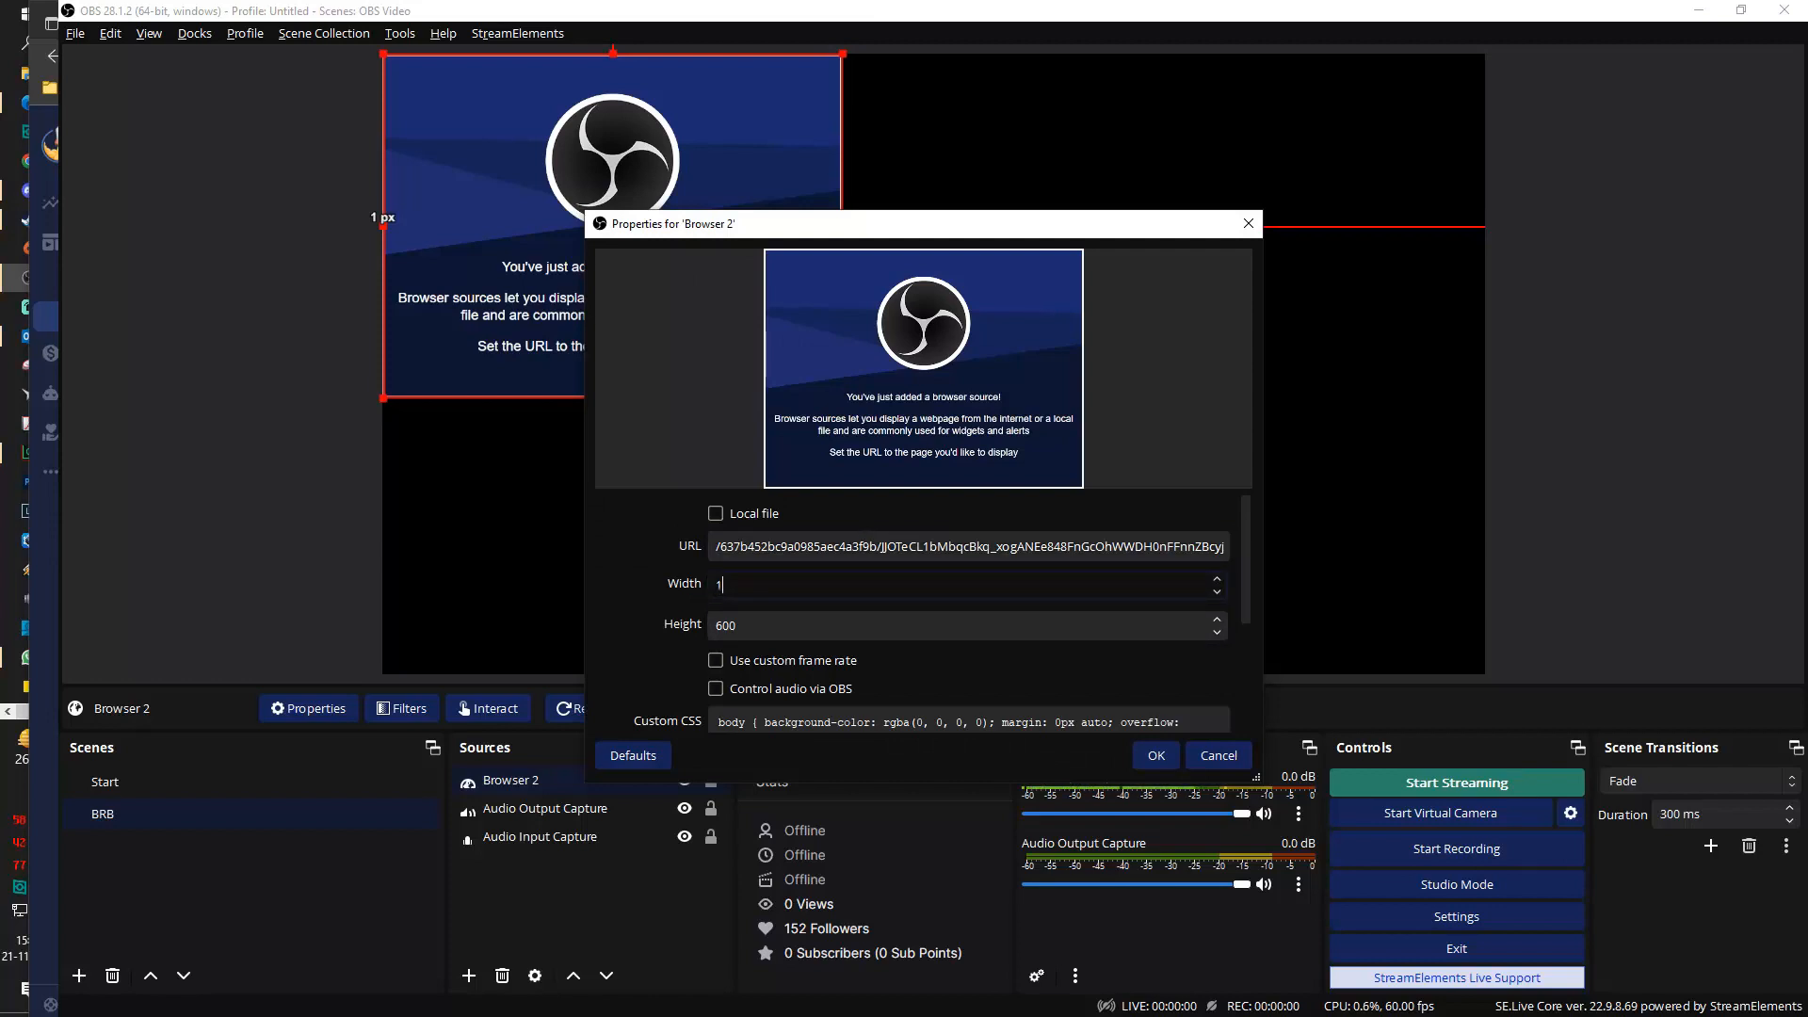
pyautogui.press('Tab')
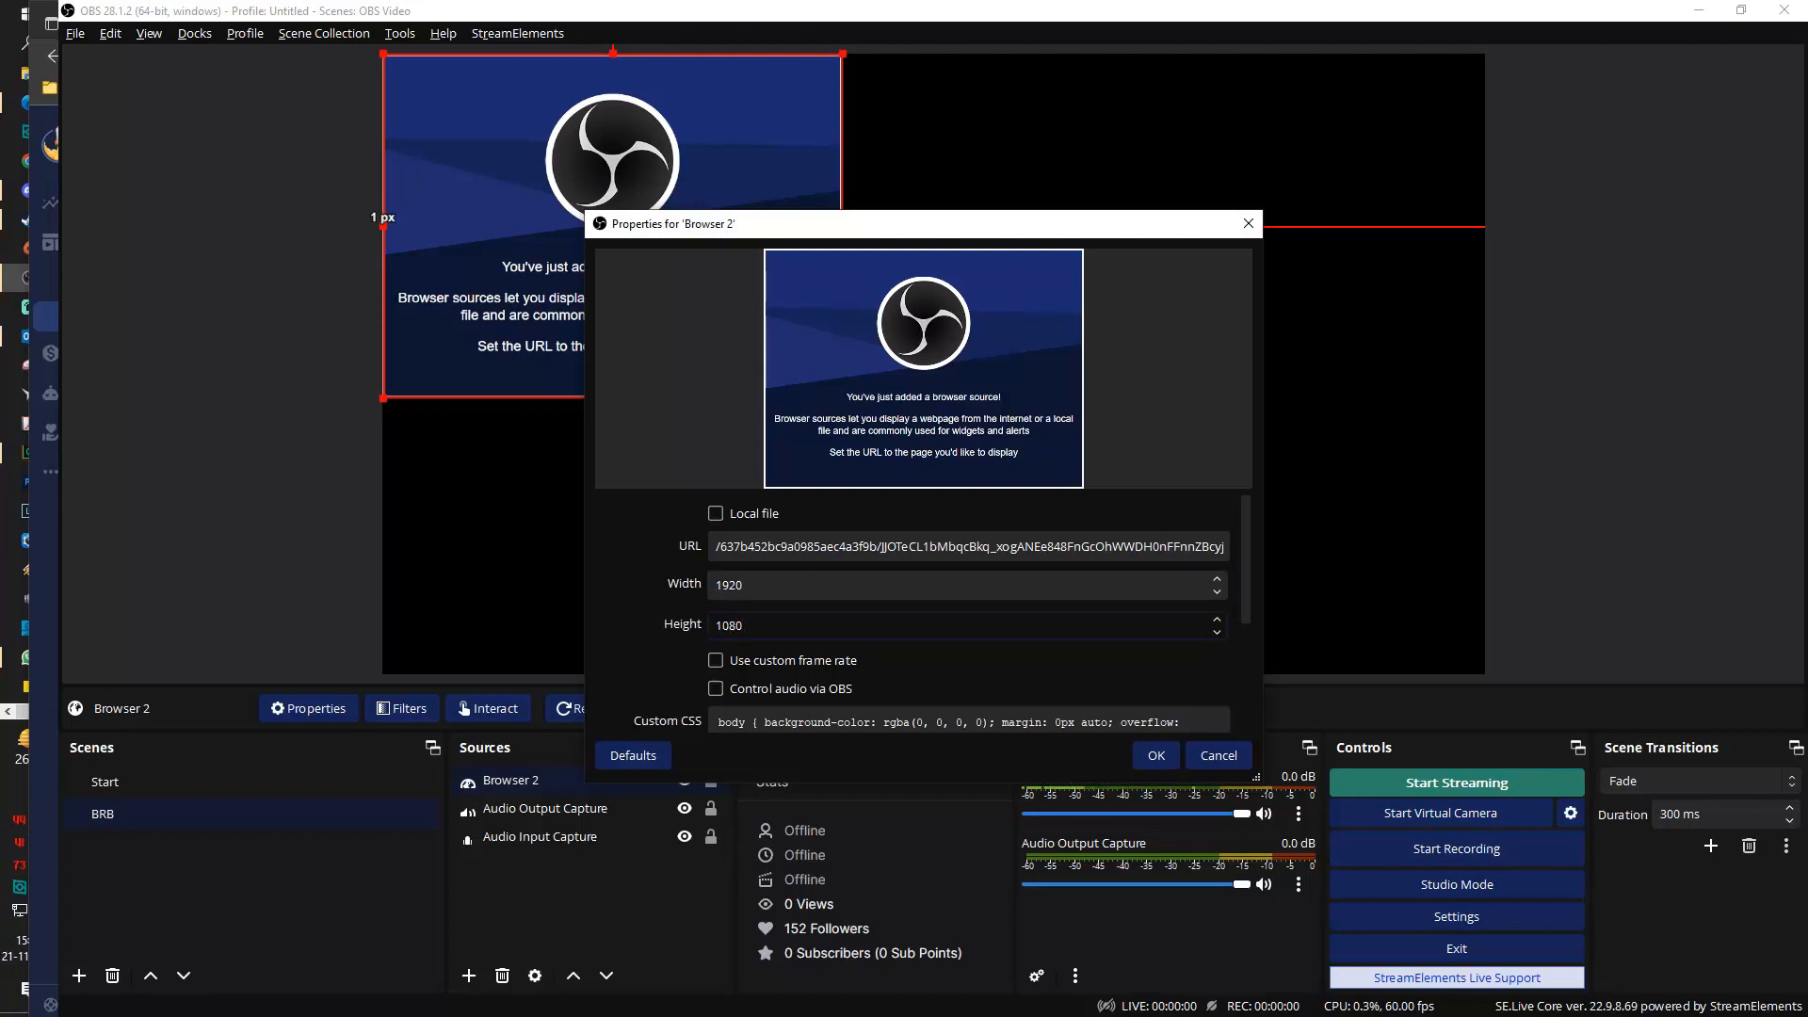
pyautogui.click(1155, 755)
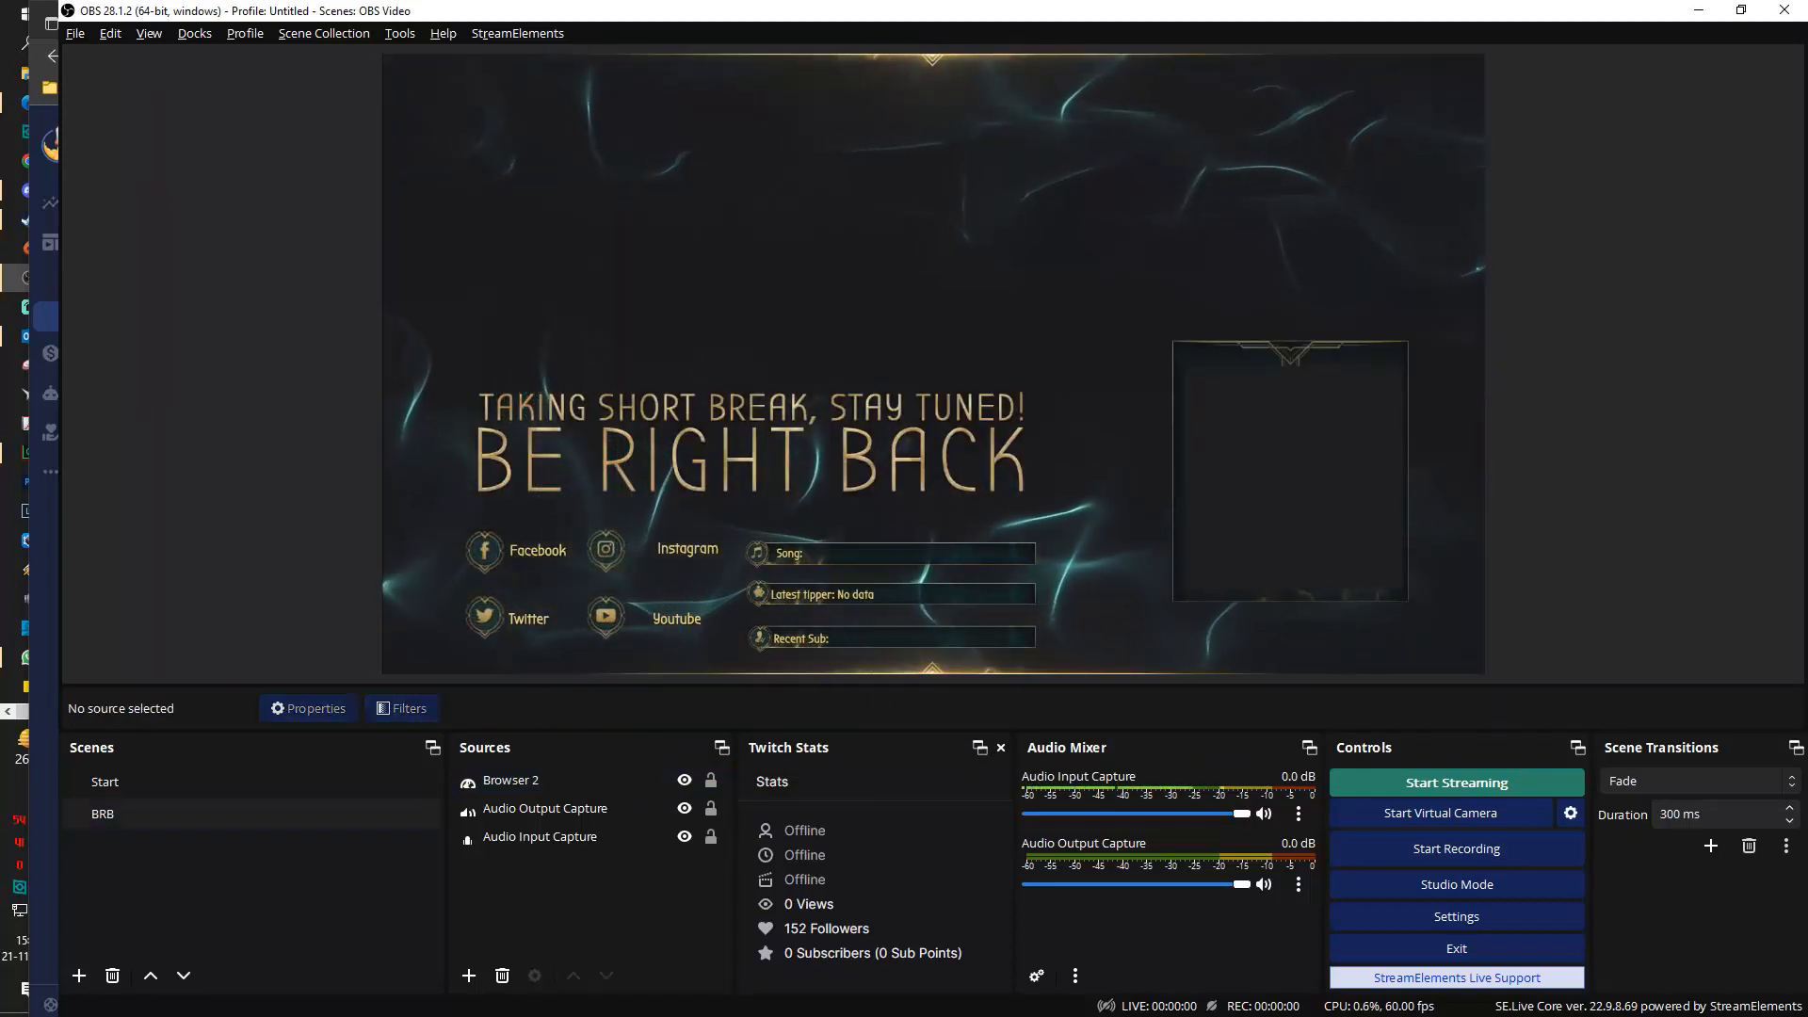
# Step: Flip between the Start and BRB scenes to check the overlay, ending on Start
pyautogui.click(104, 781)
pyautogui.click(103, 814)
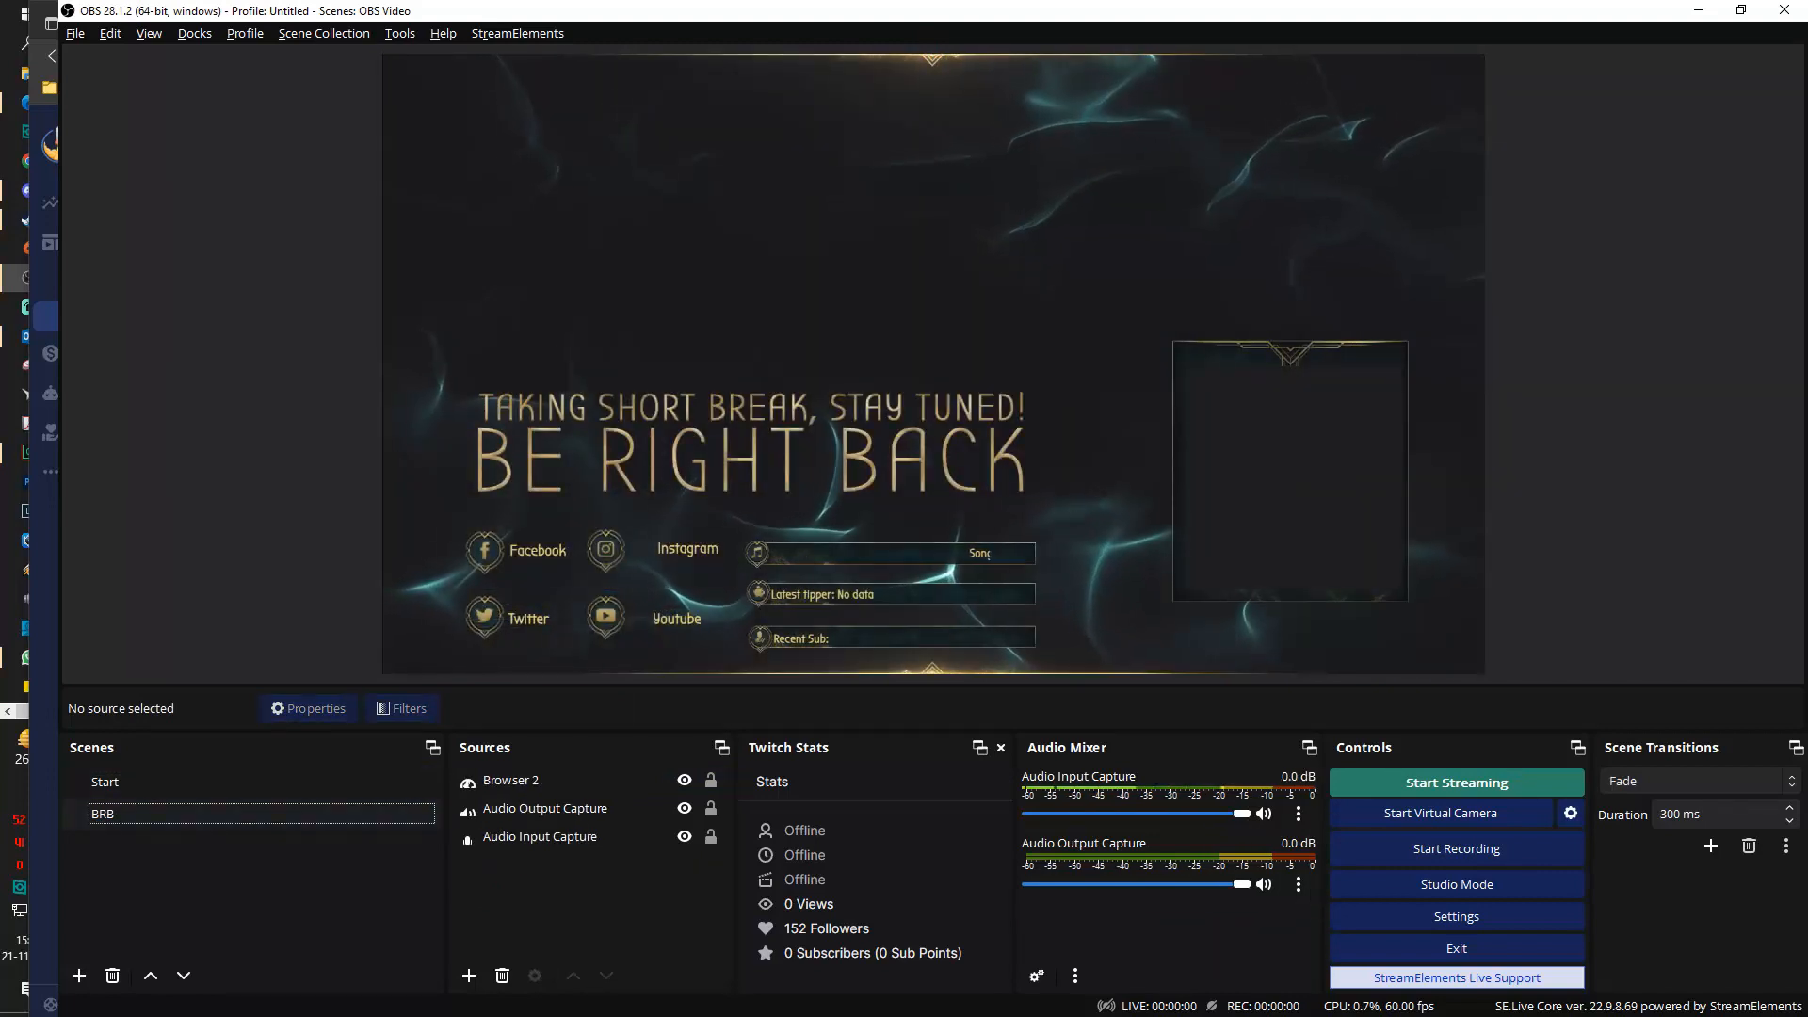
pyautogui.click(104, 781)
pyautogui.click(102, 813)
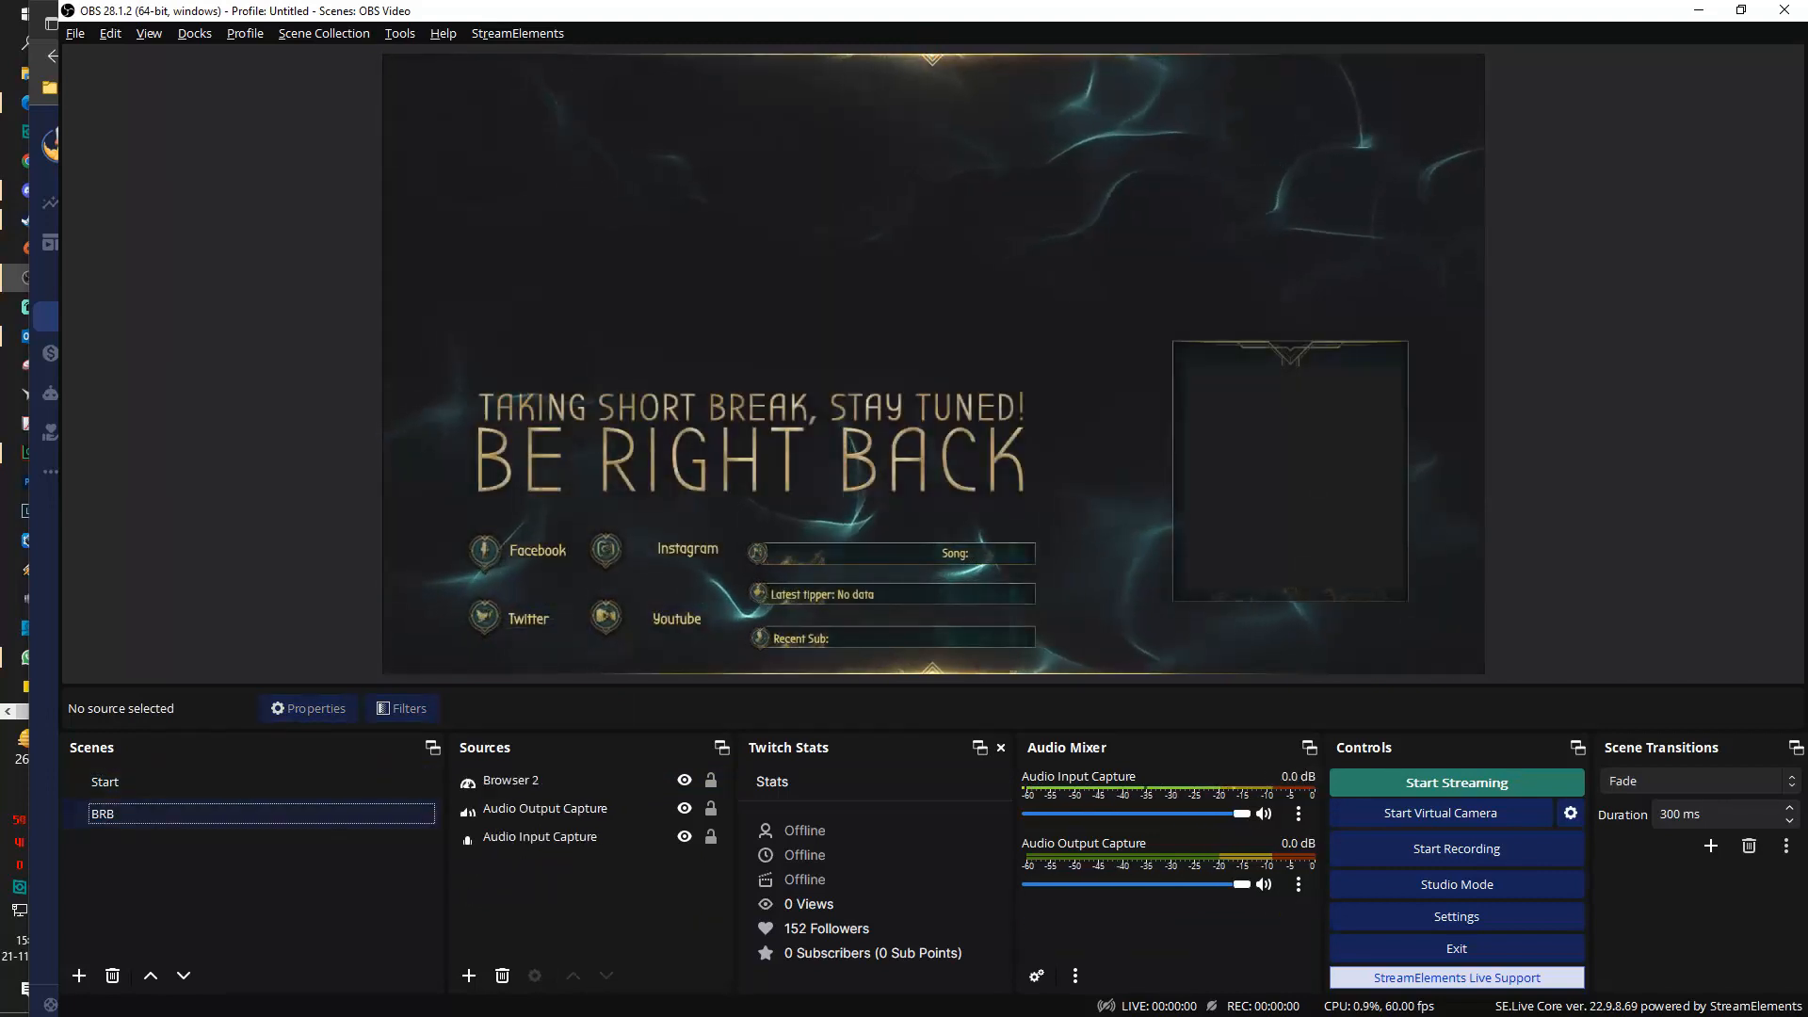
pyautogui.click(104, 781)
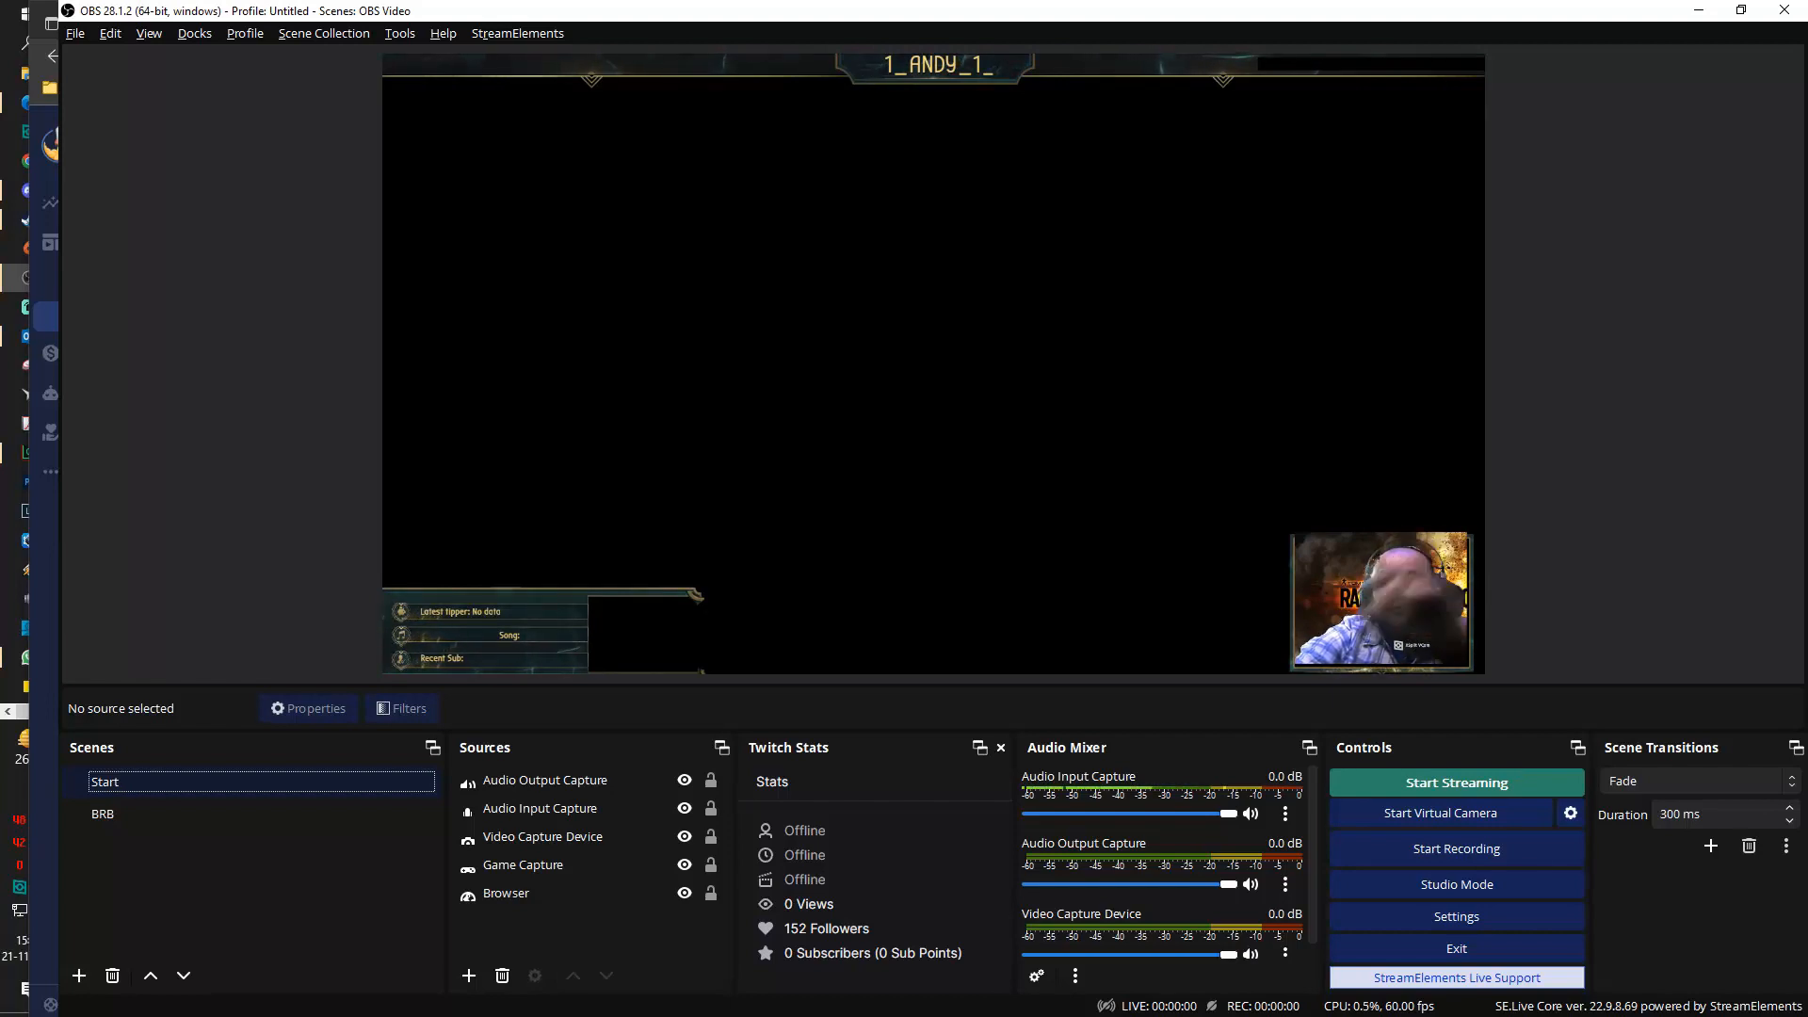
# Step: In Settings > Hotkeys, bind Num 1 to switch to Start and Num 2 to switch to BRB
pyautogui.click(1456, 916)
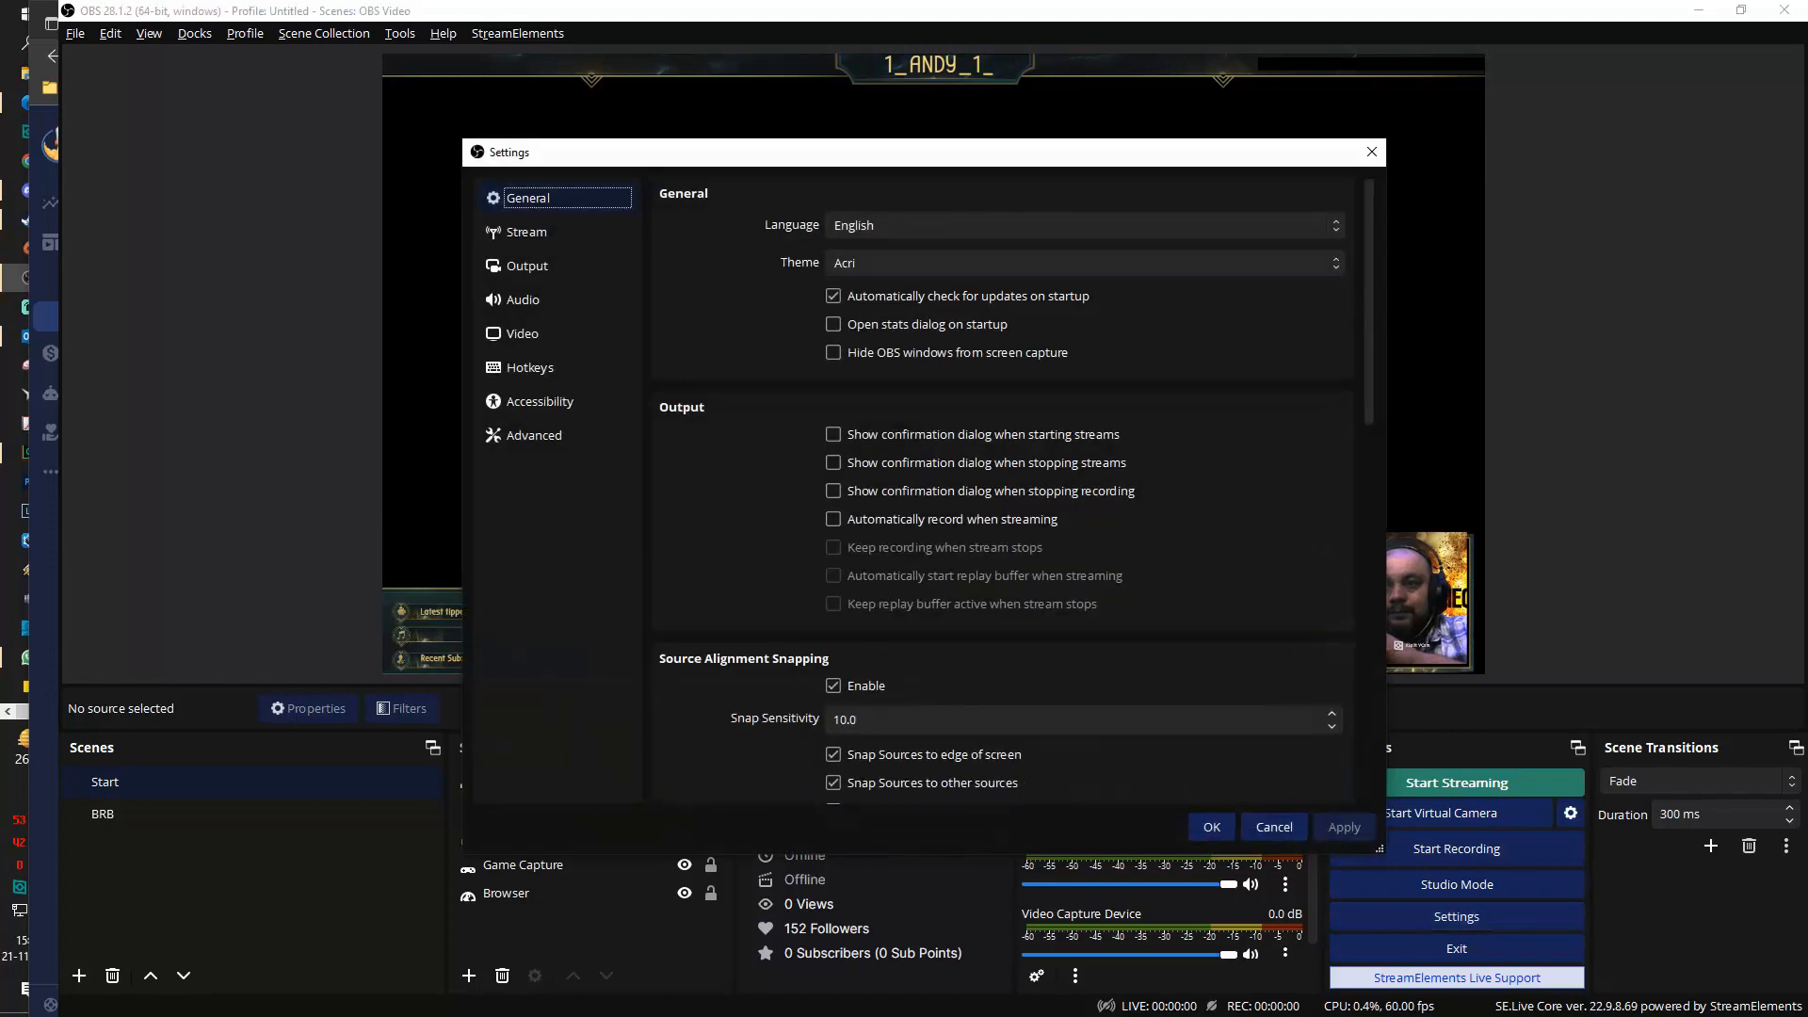
pyautogui.click(529, 367)
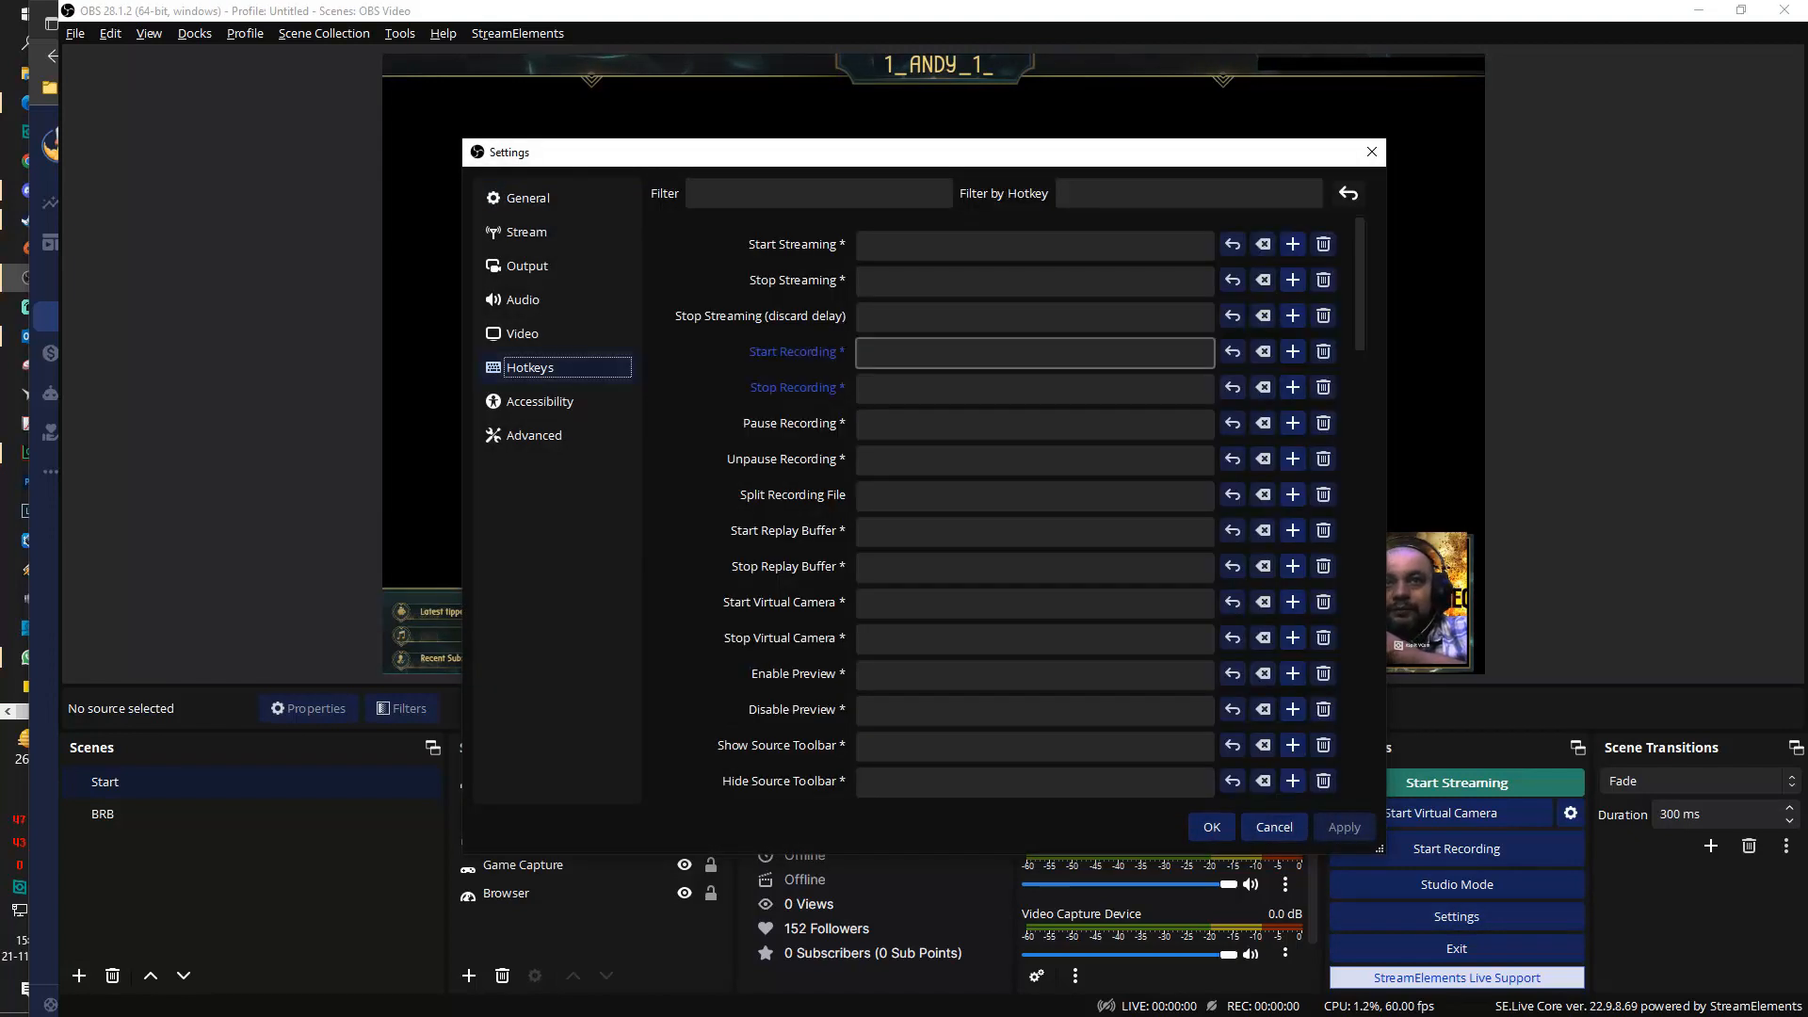
pyautogui.scroll(-6, 1034, 442)
pyautogui.scroll(-6, 1034, 471)
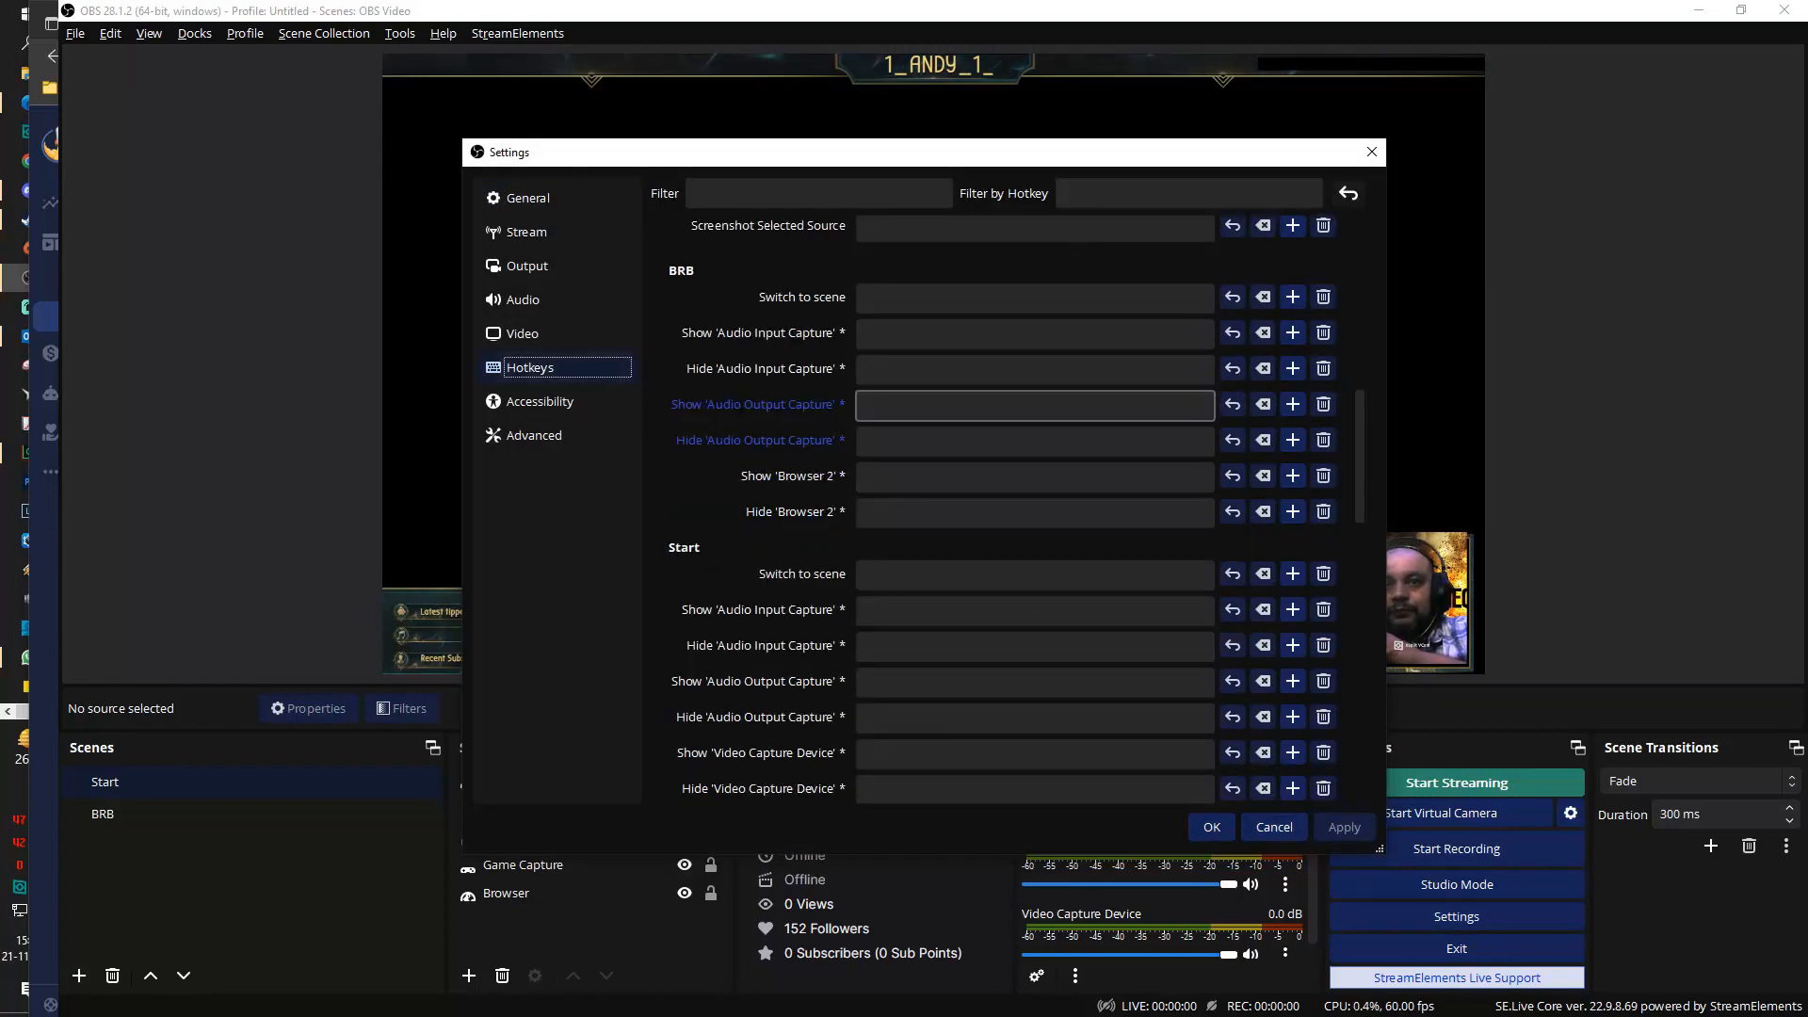
pyautogui.click(1034, 518)
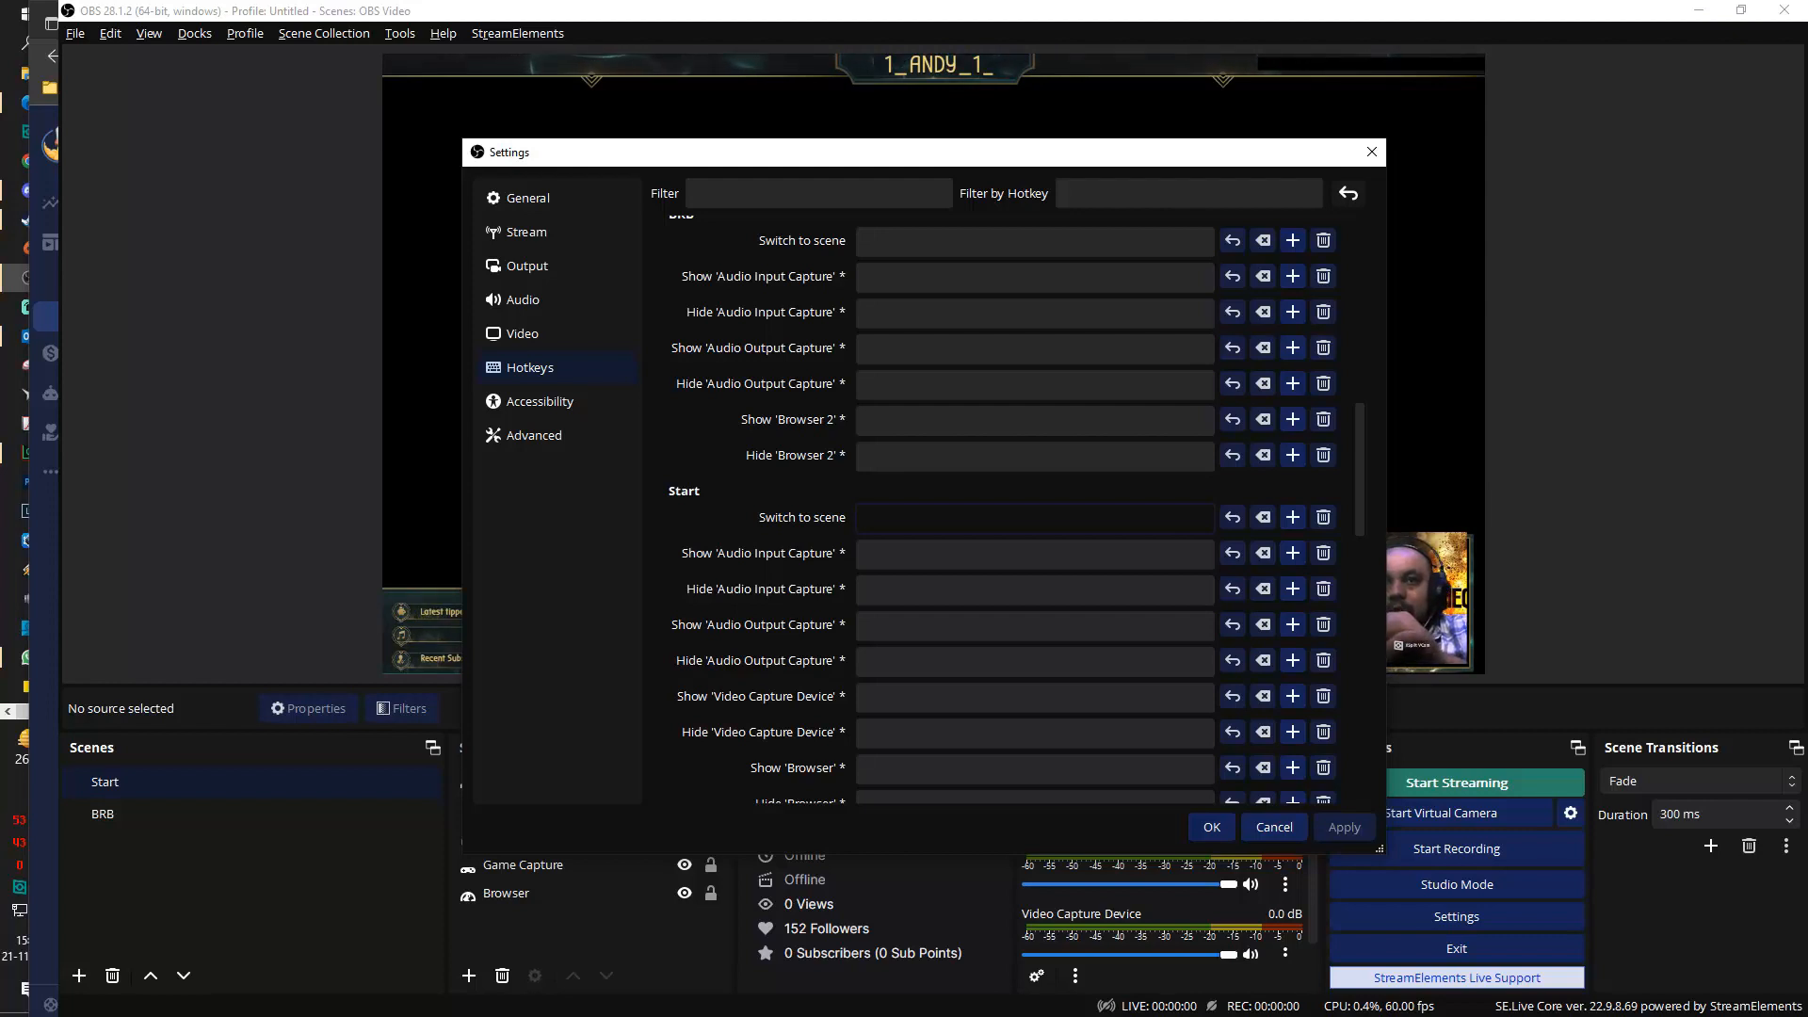
pyautogui.press('KP_1')
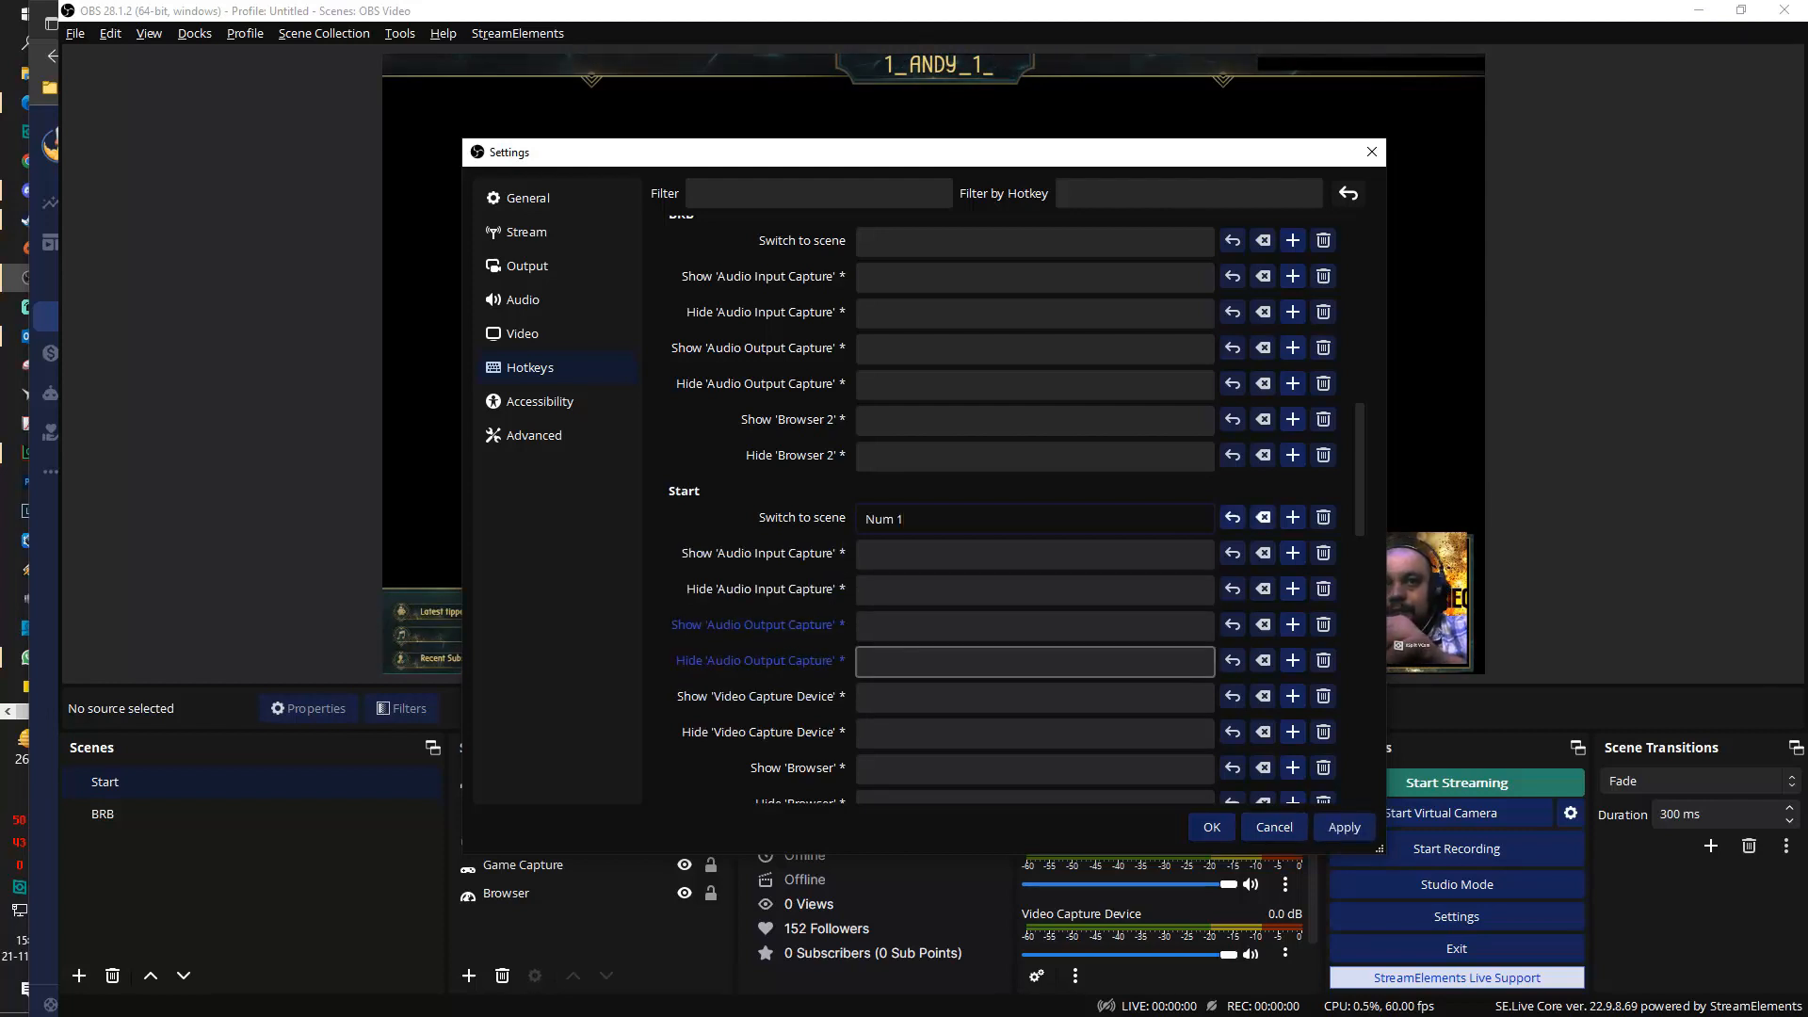
pyautogui.scroll(-15, 1034, 668)
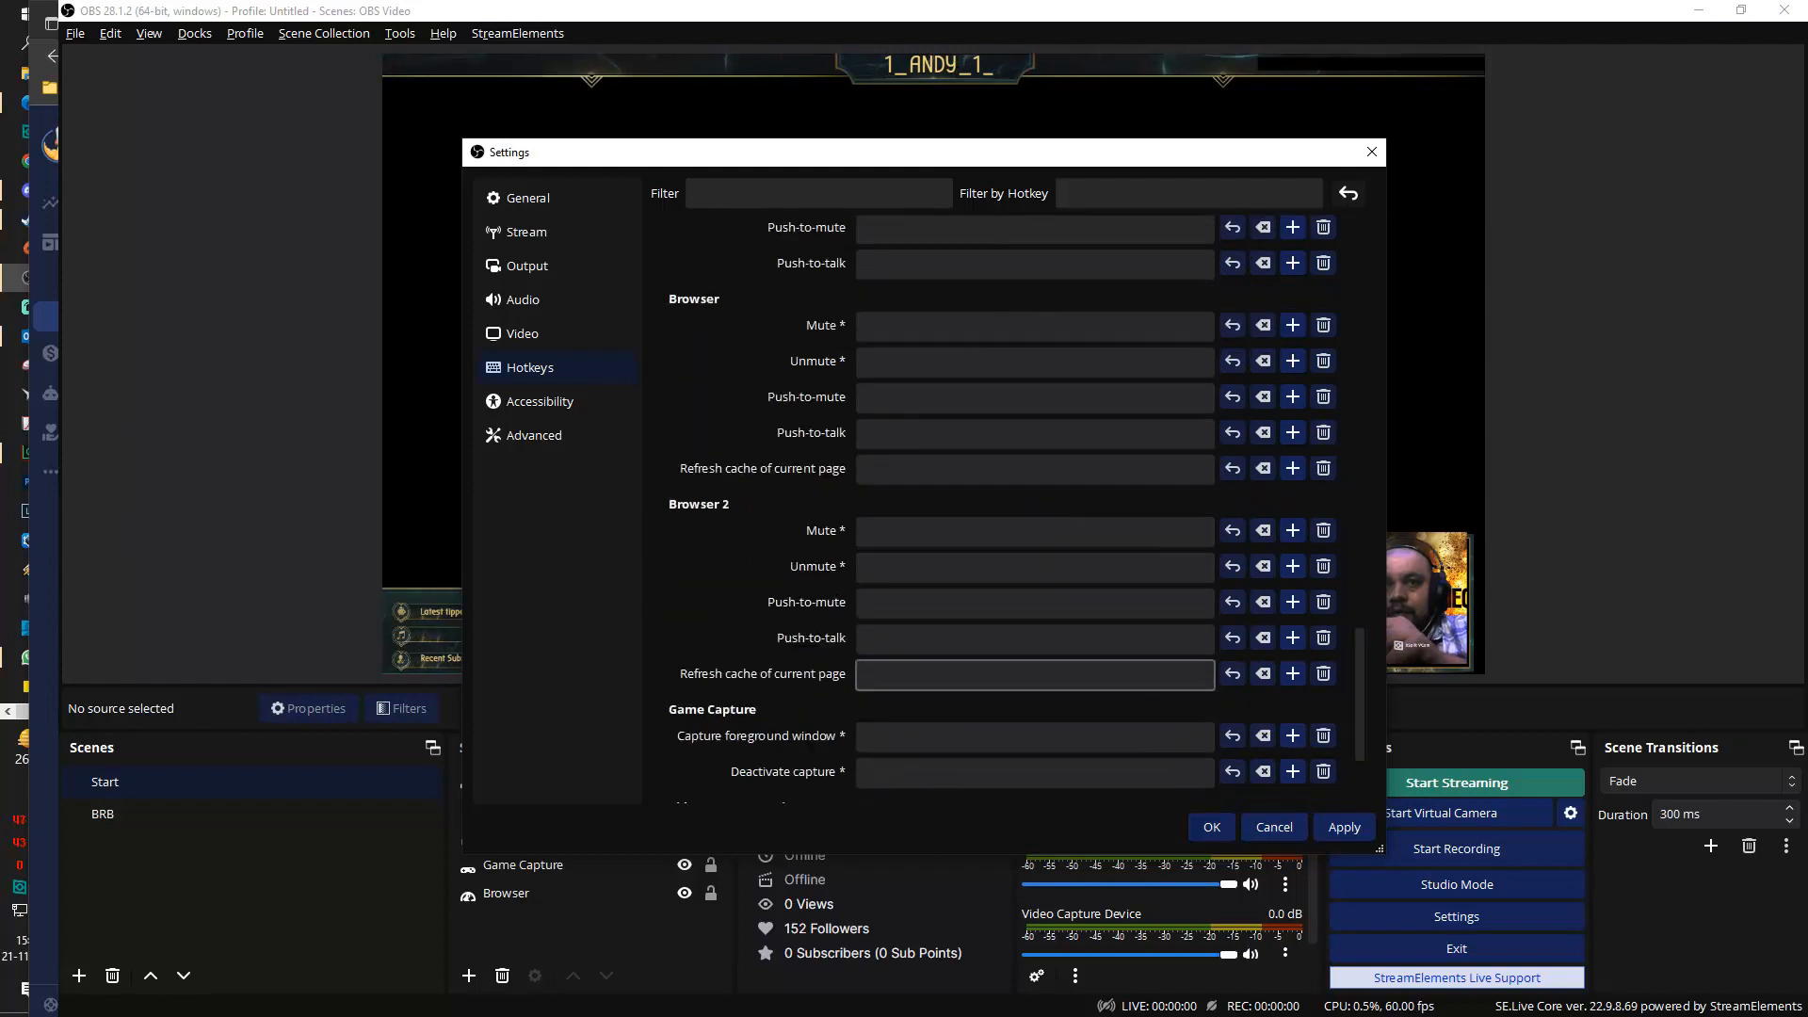
pyautogui.scroll(-5, 1033, 669)
pyautogui.scroll(12, 1034, 641)
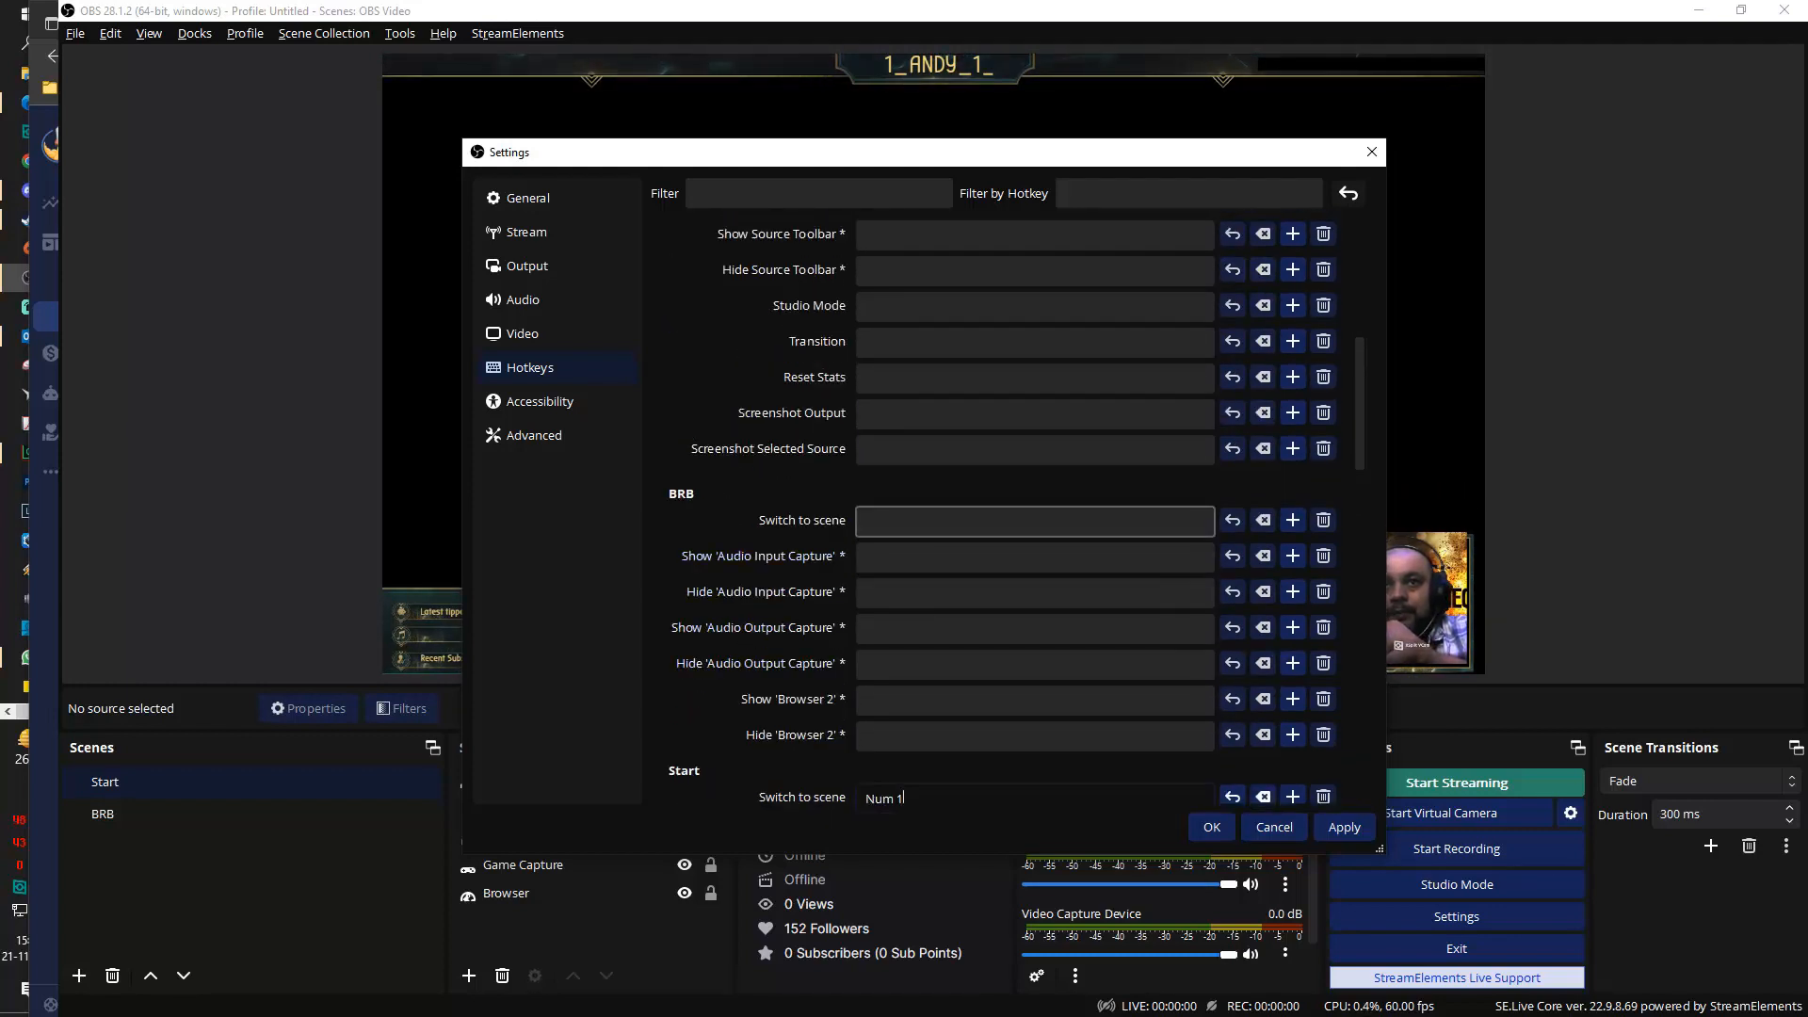
pyautogui.click(1034, 521)
pyautogui.press('KP_2')
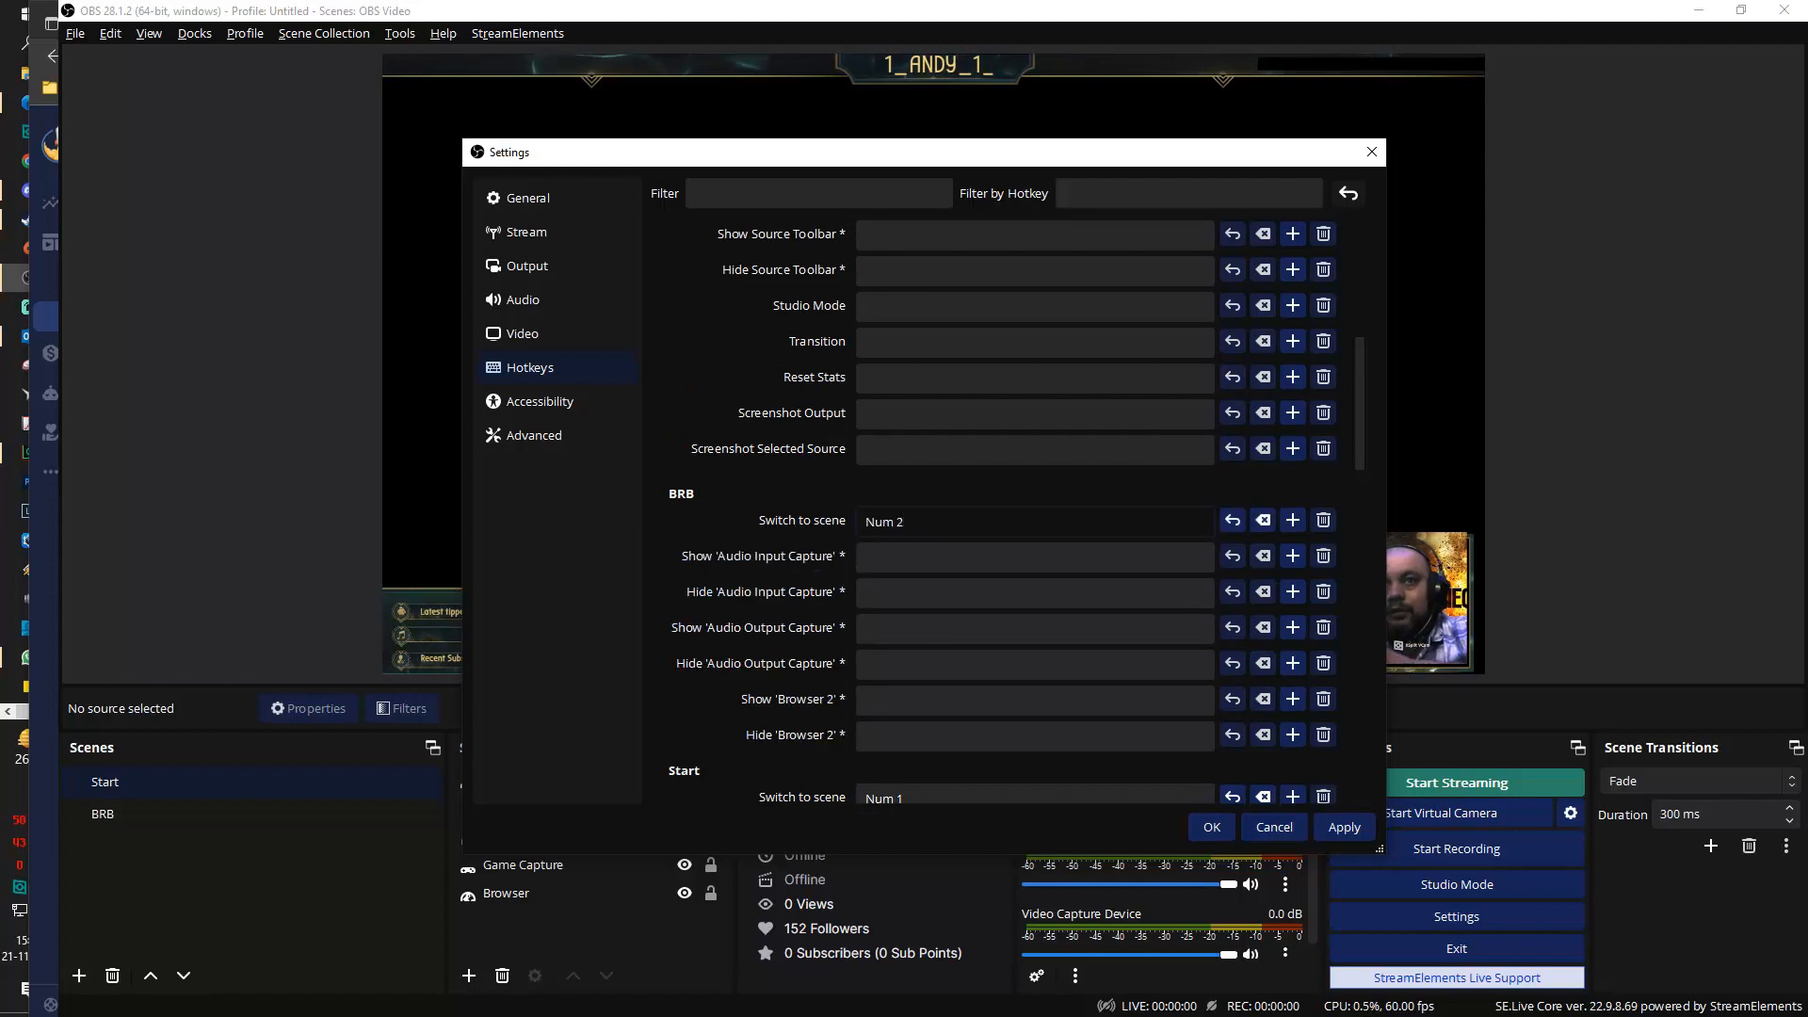
pyautogui.click(1212, 827)
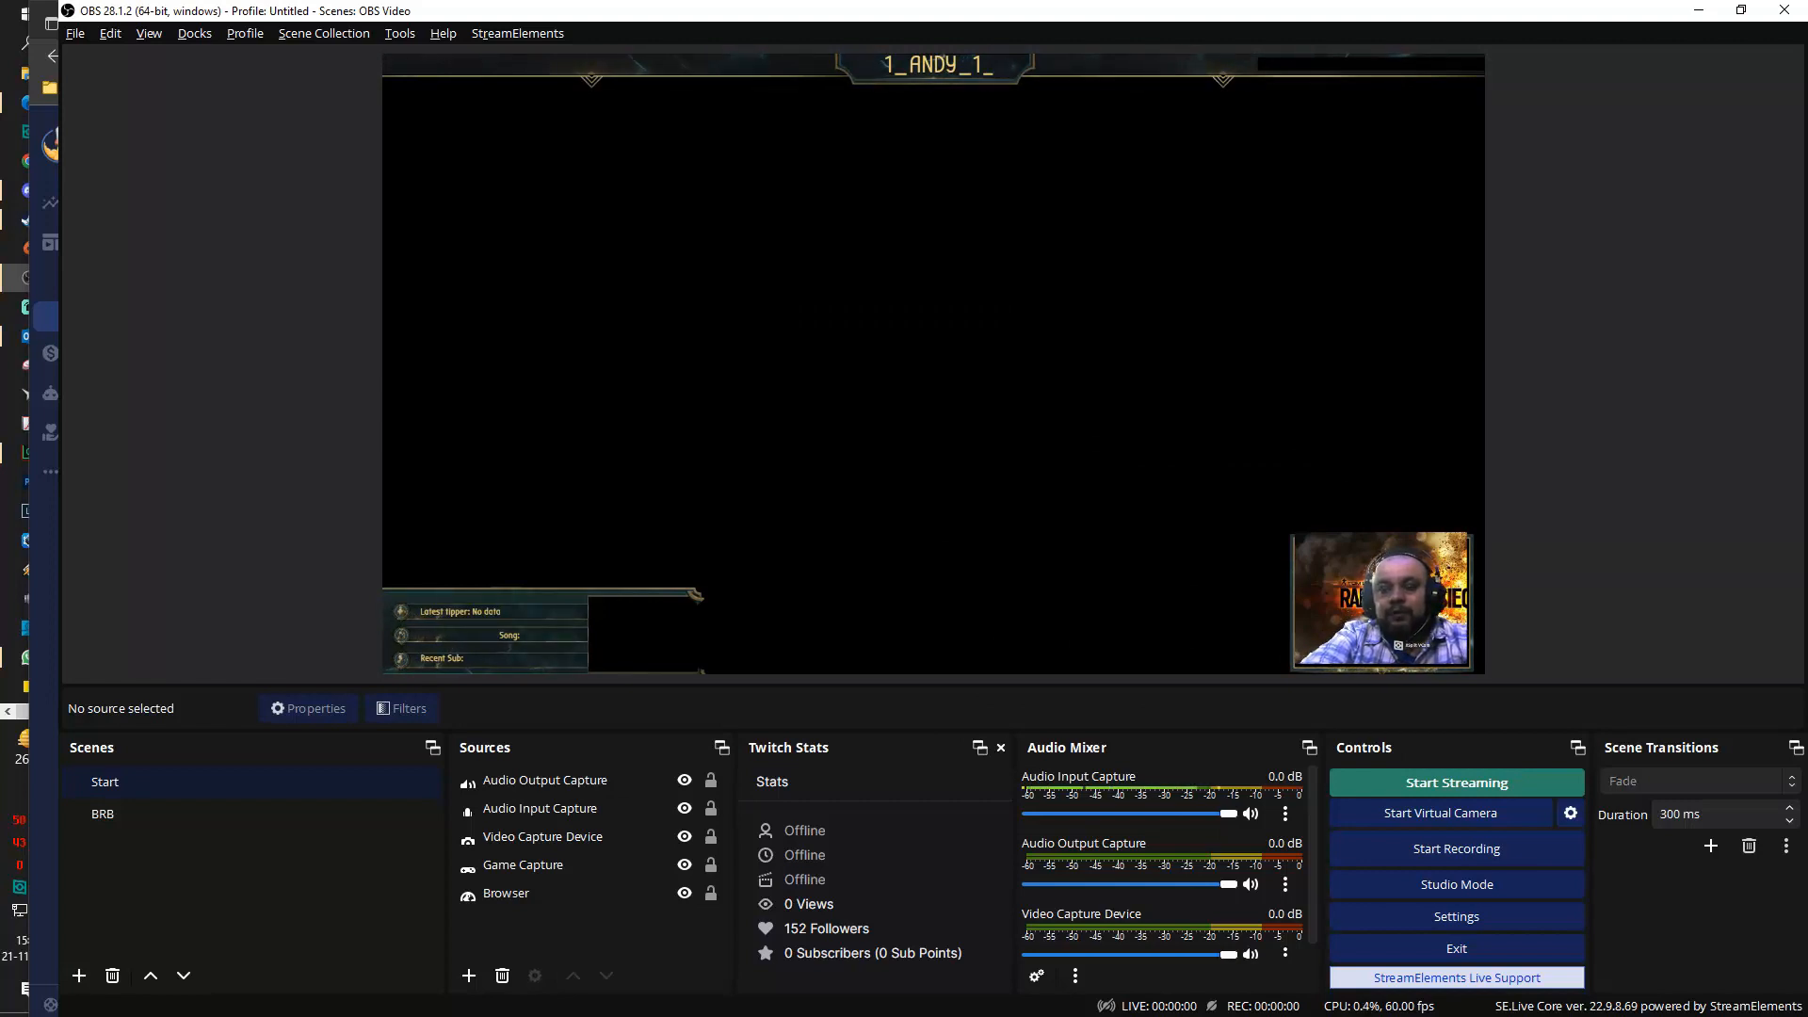
pyautogui.press('KP_2')
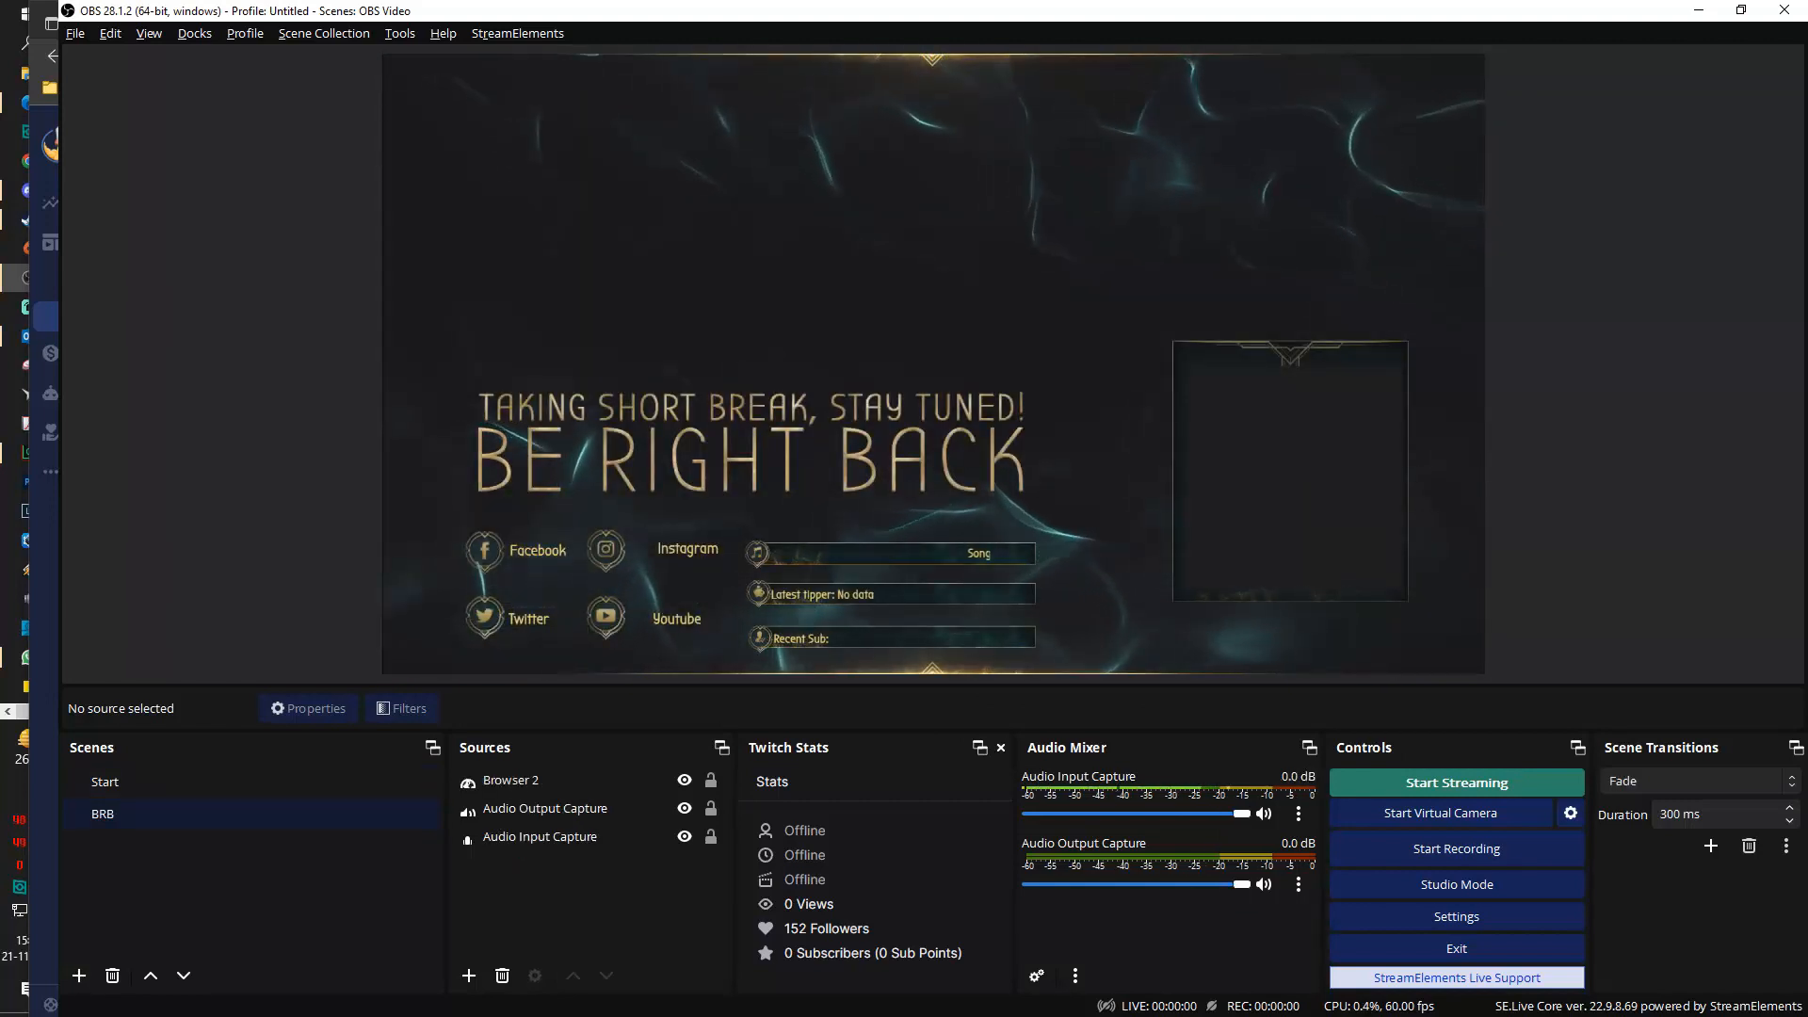
pyautogui.press('KP_1')
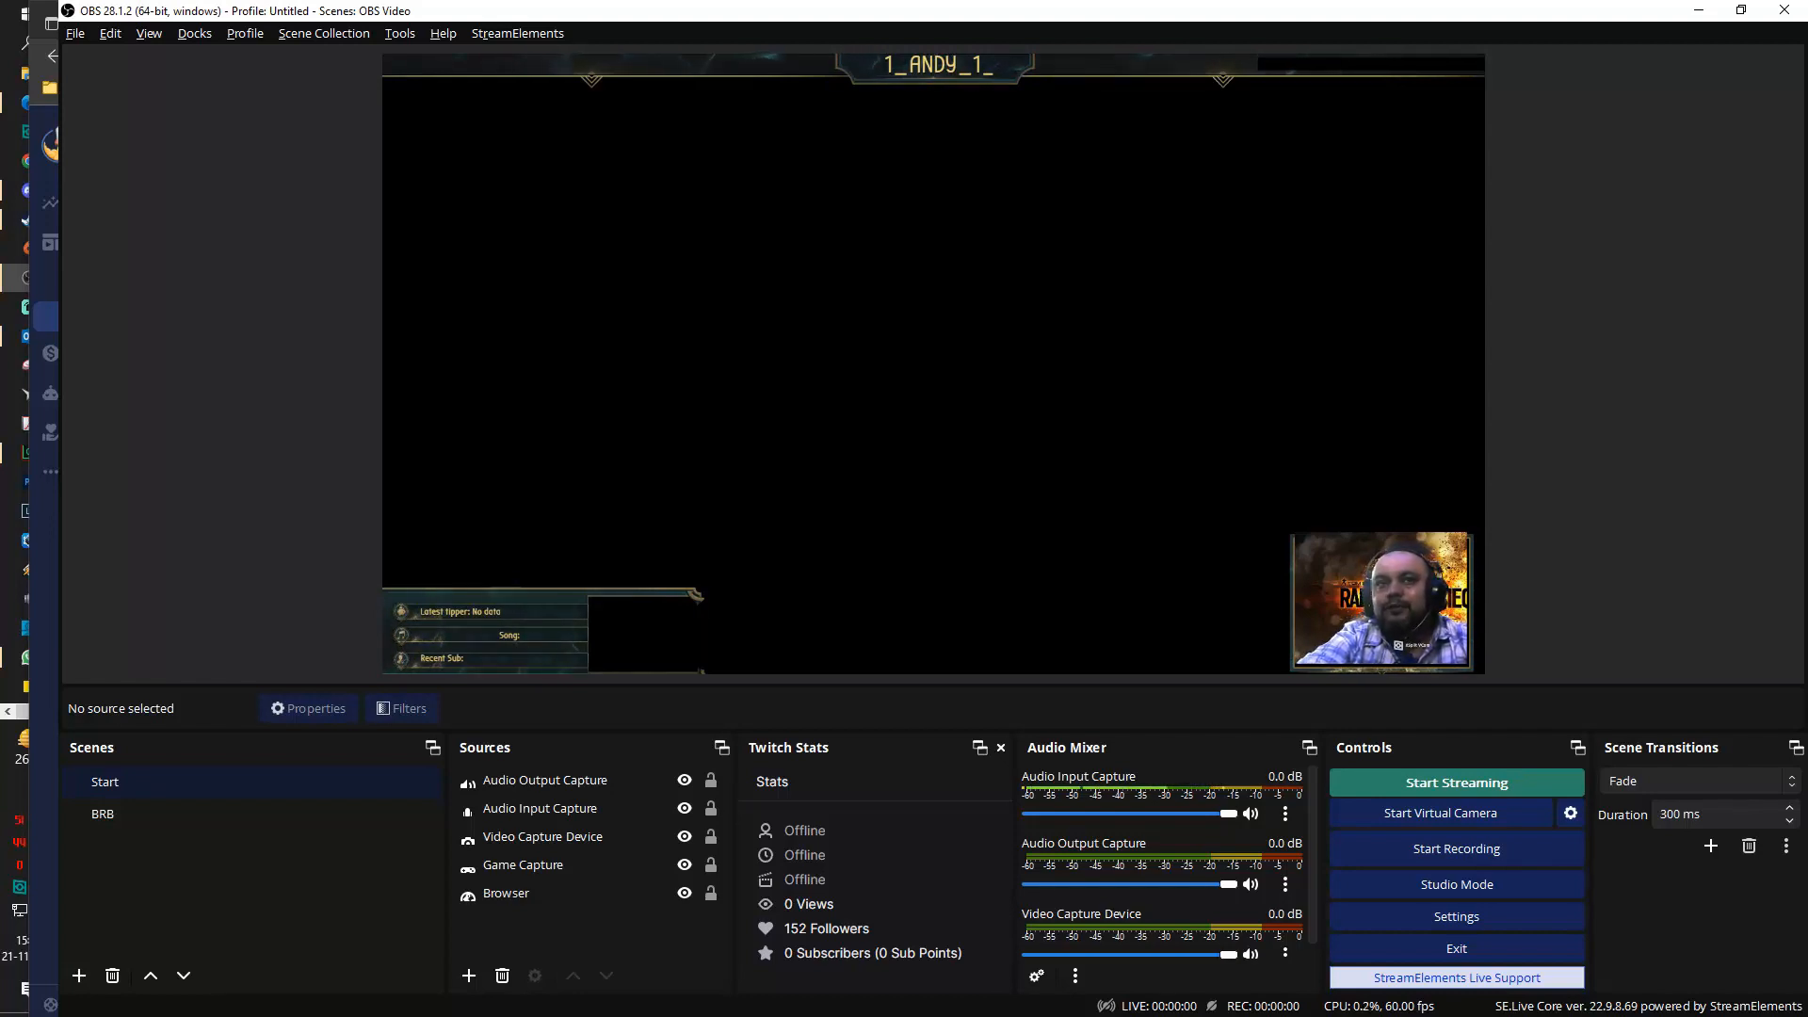
pyautogui.click(103, 813)
pyautogui.click(105, 781)
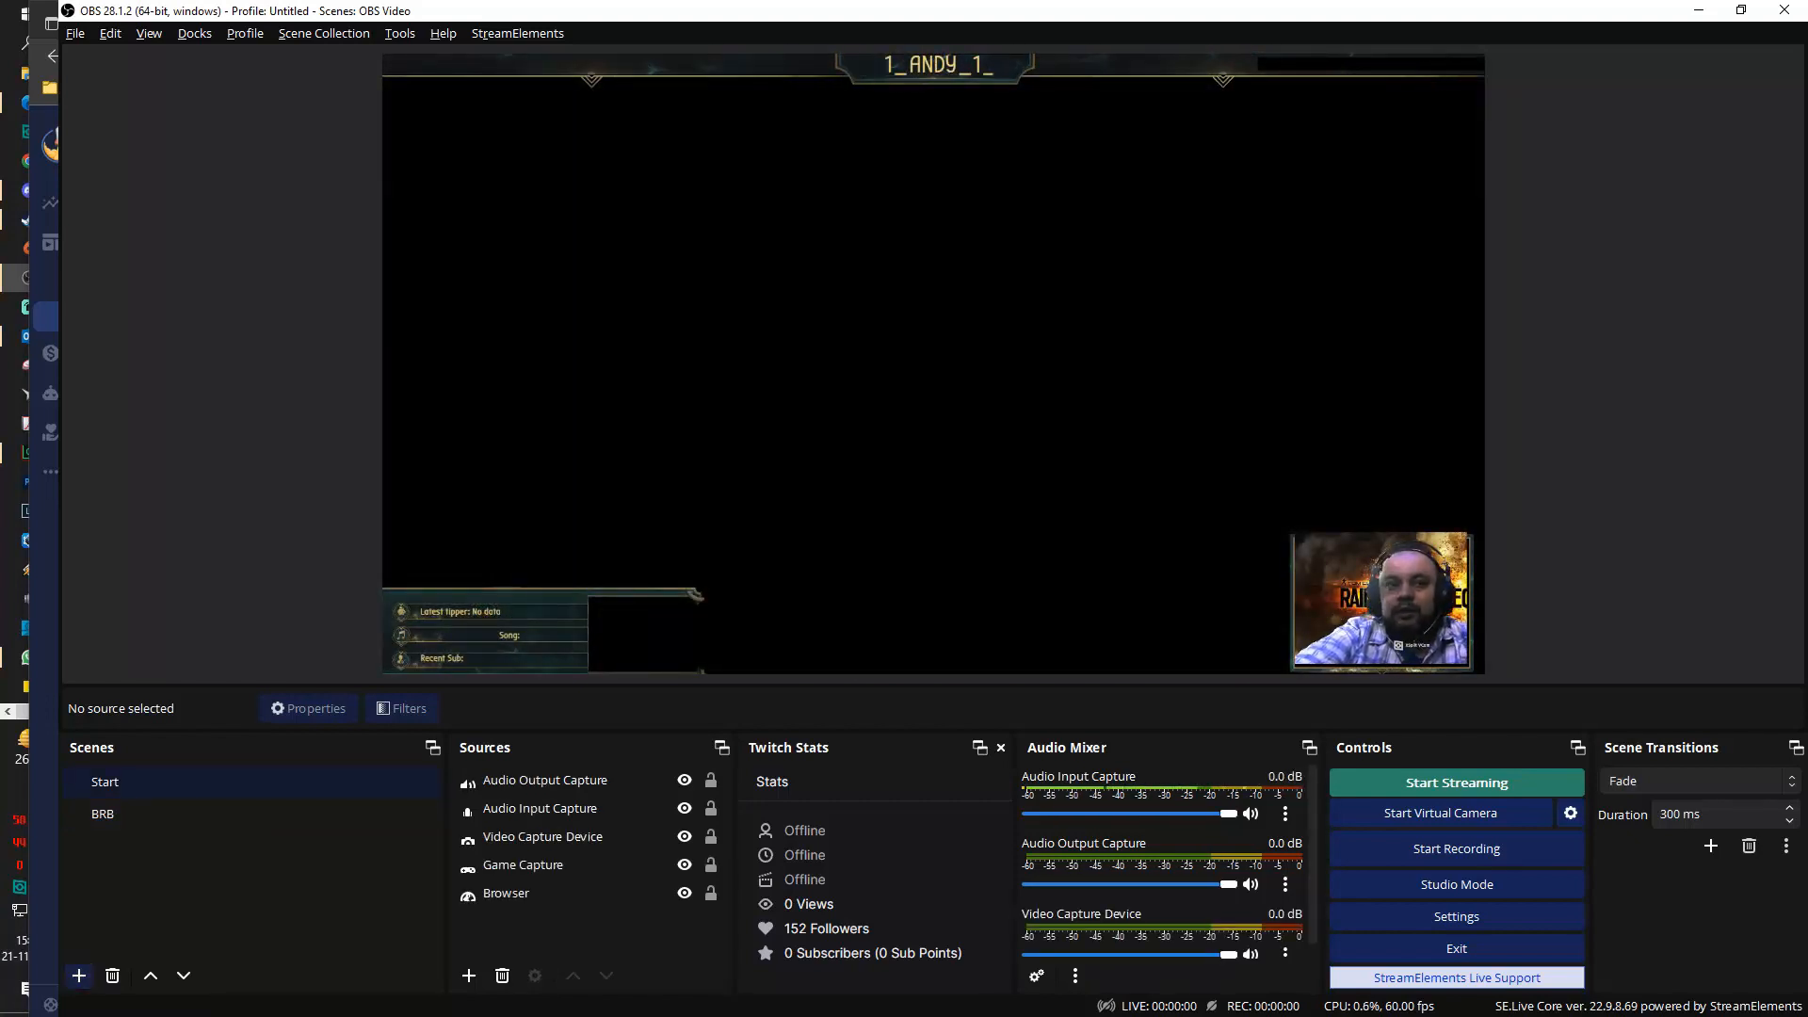
# Step: Create scenes named Talk and Intermission, then reselect the Start scene
pyautogui.click(79, 976)
pyautogui.write('Talk')
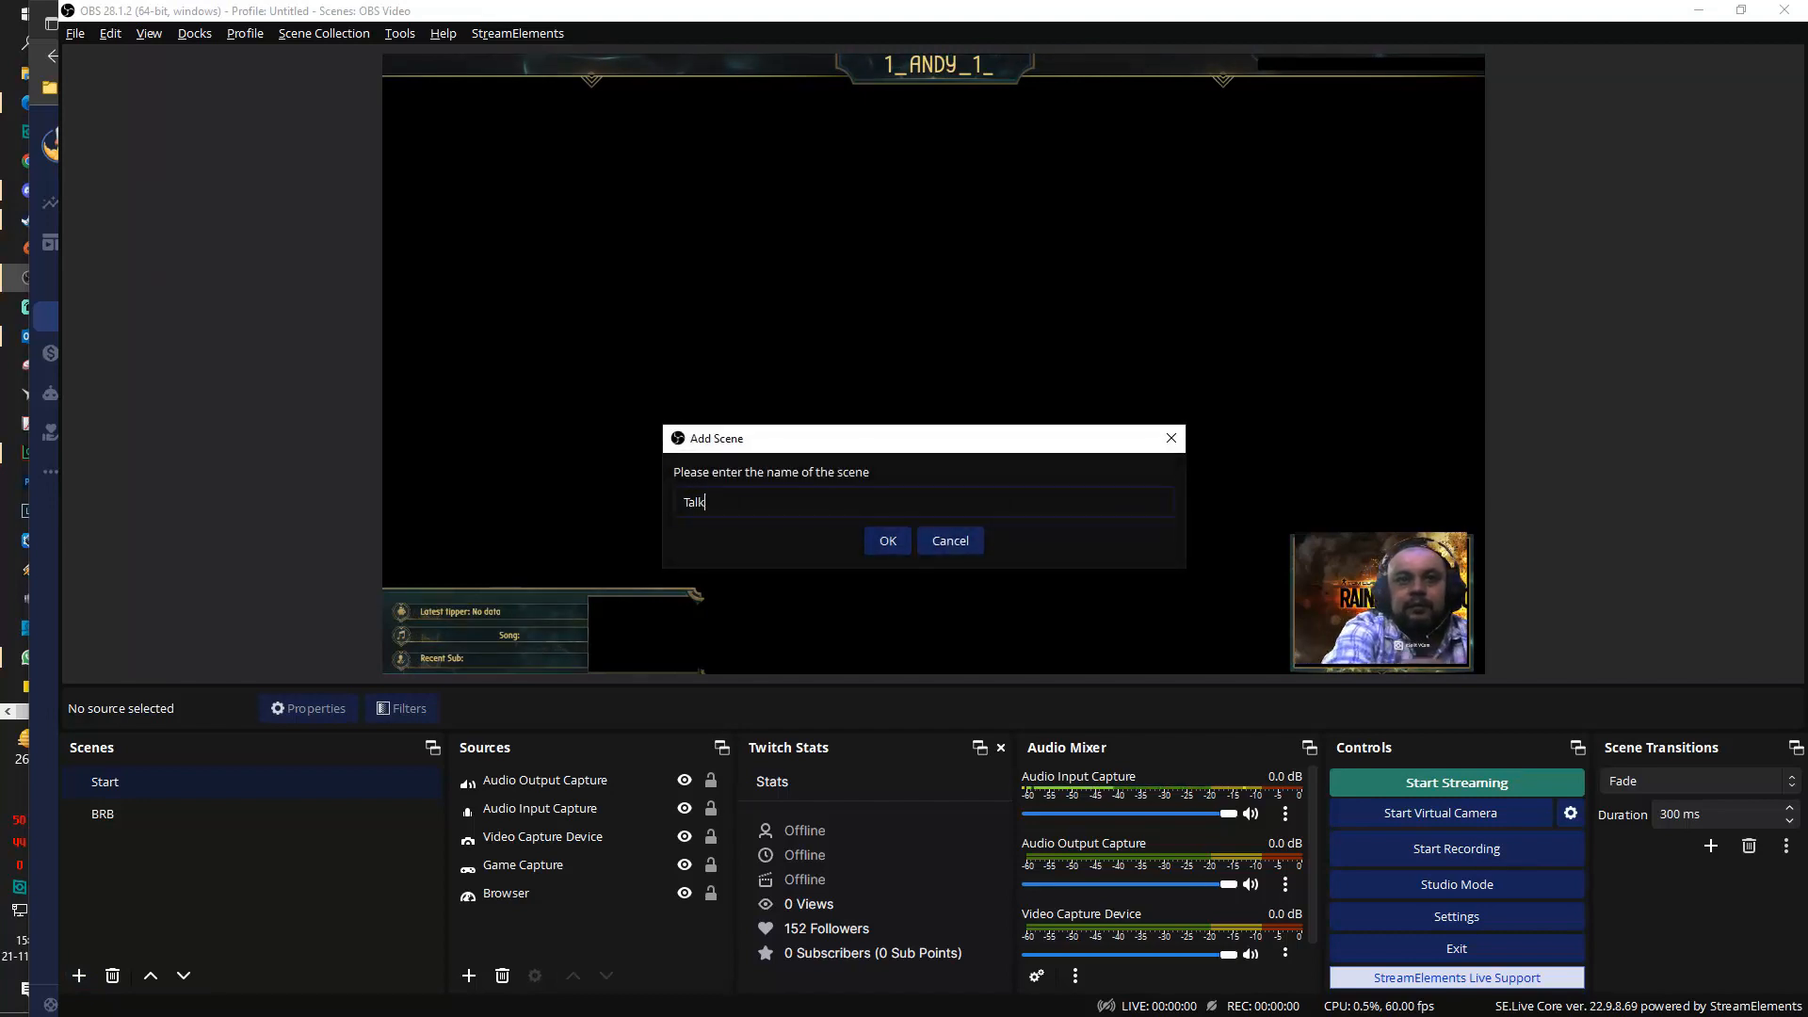
pyautogui.press('Return')
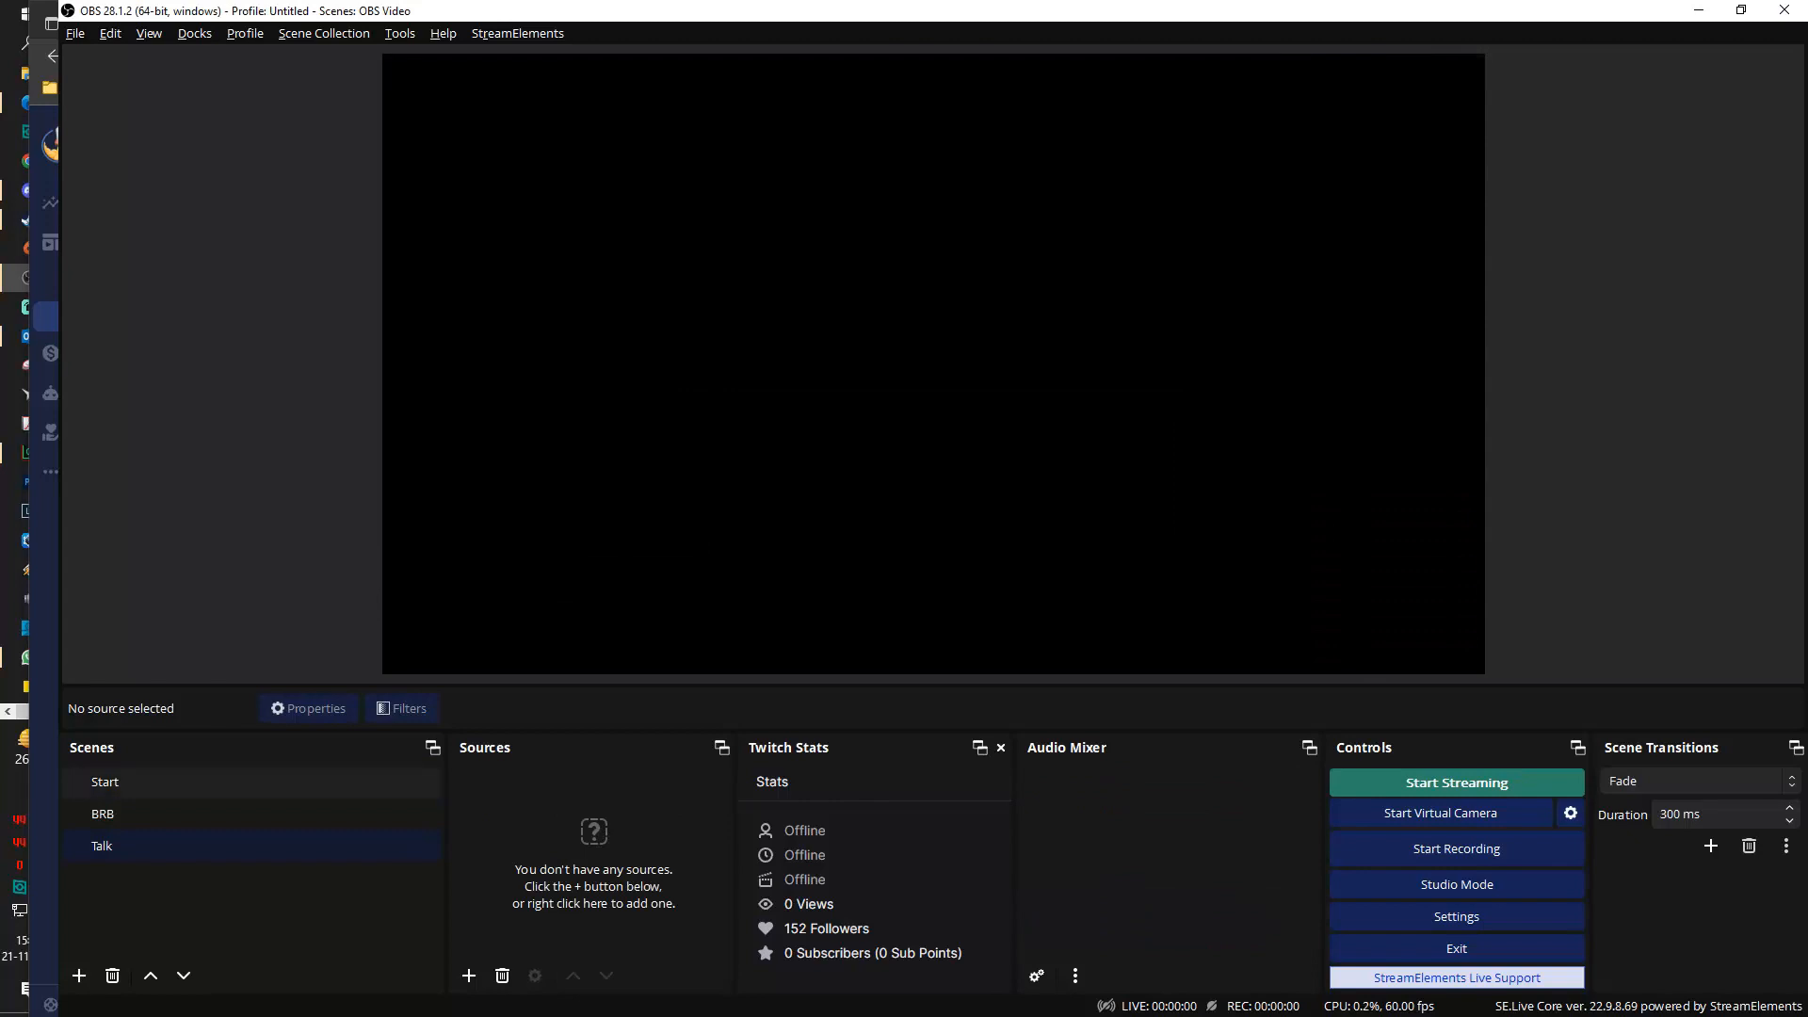
pyautogui.click(79, 975)
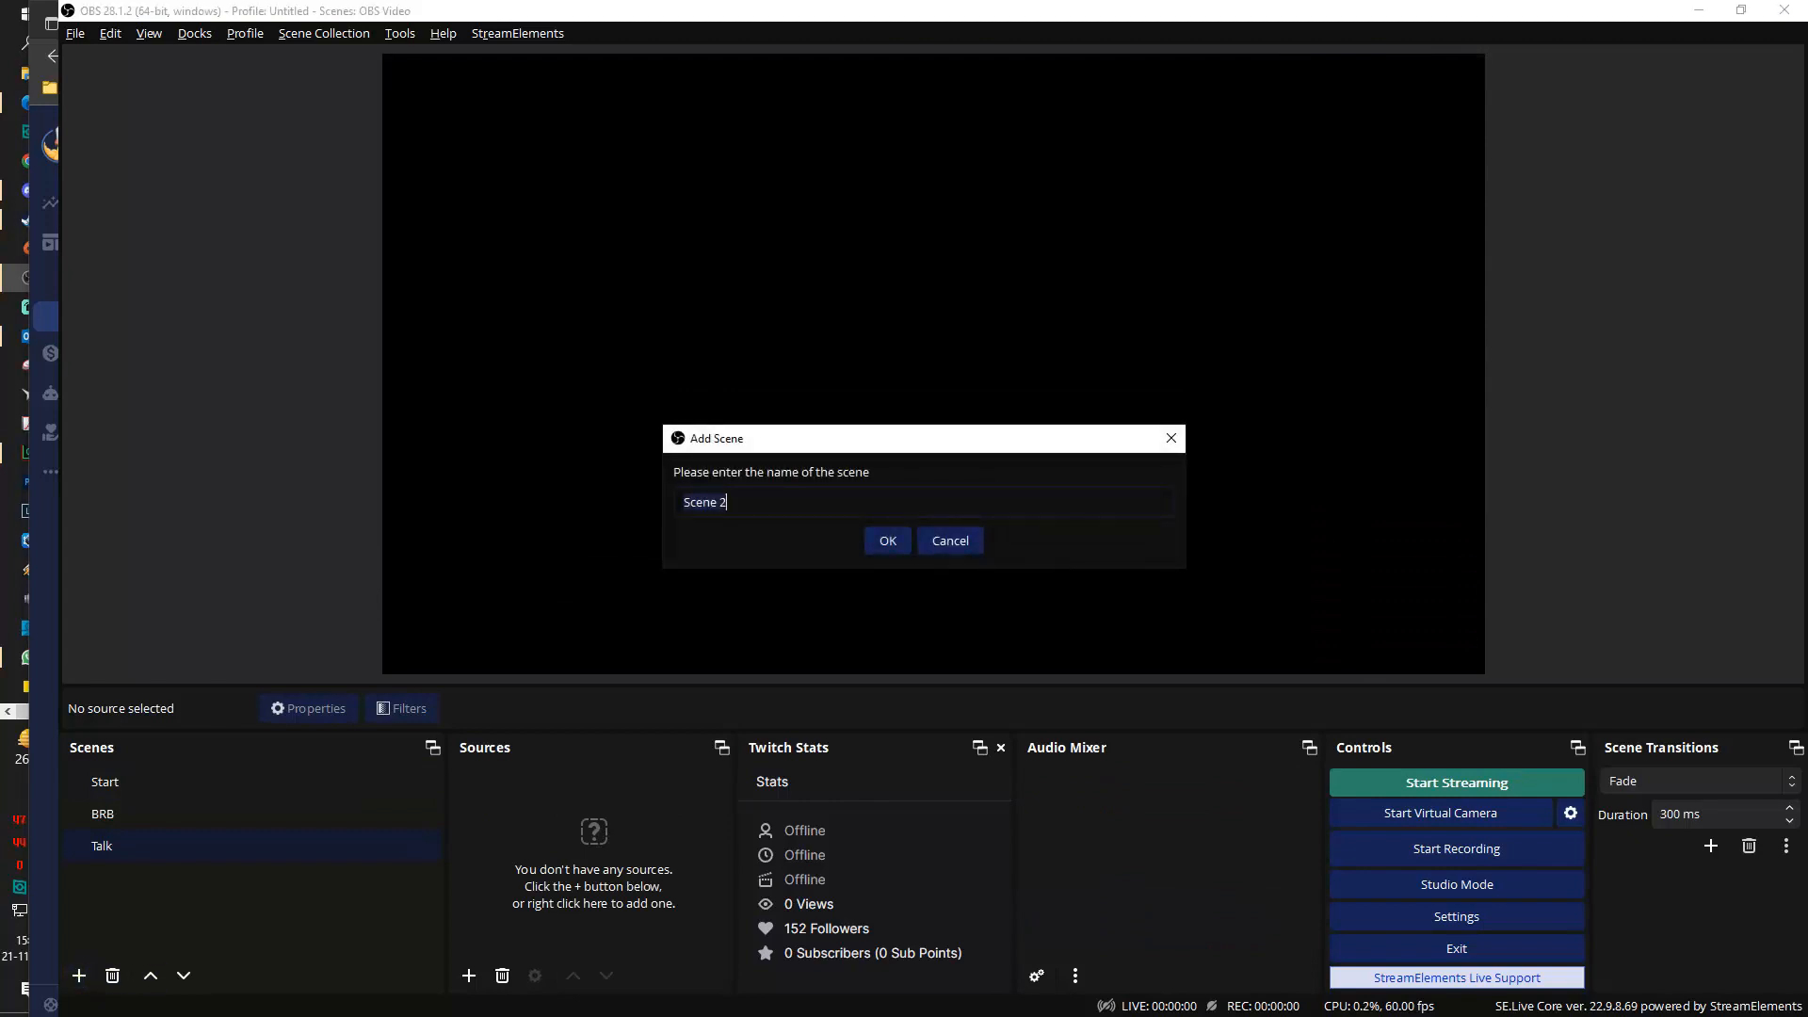
pyautogui.write('Intermission')
pyautogui.press('Return')
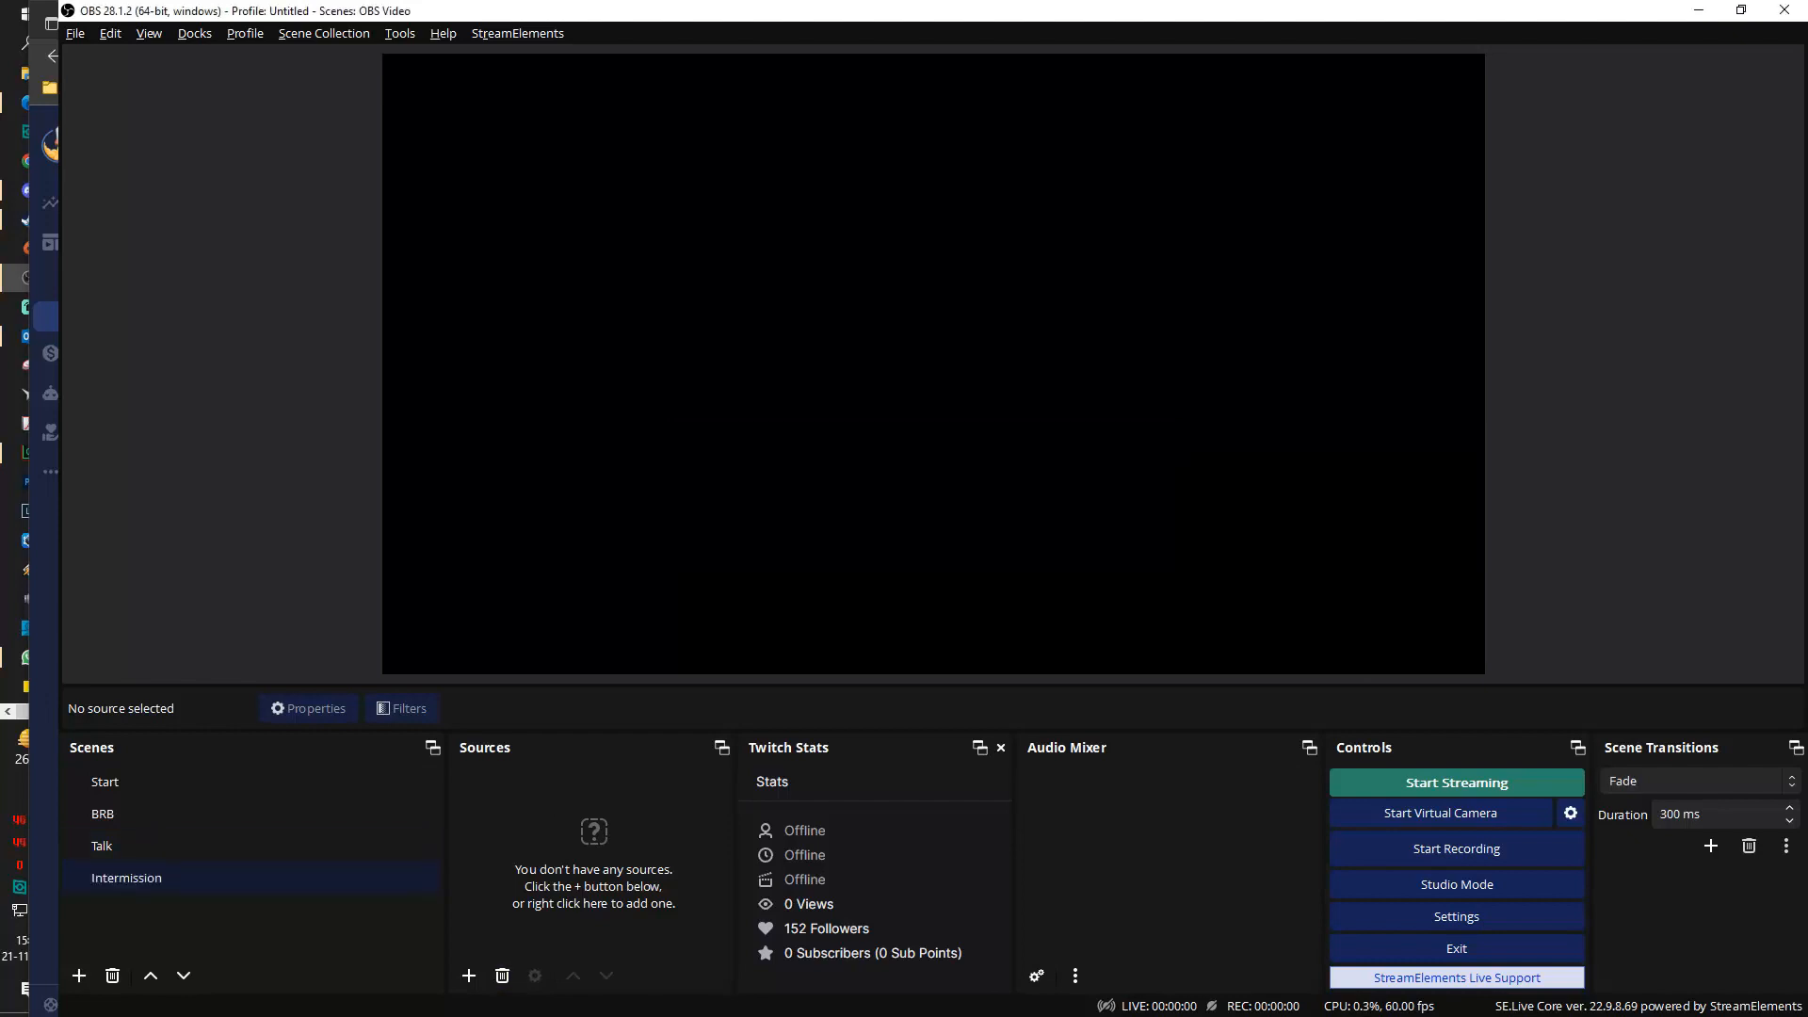
pyautogui.click(81, 784)
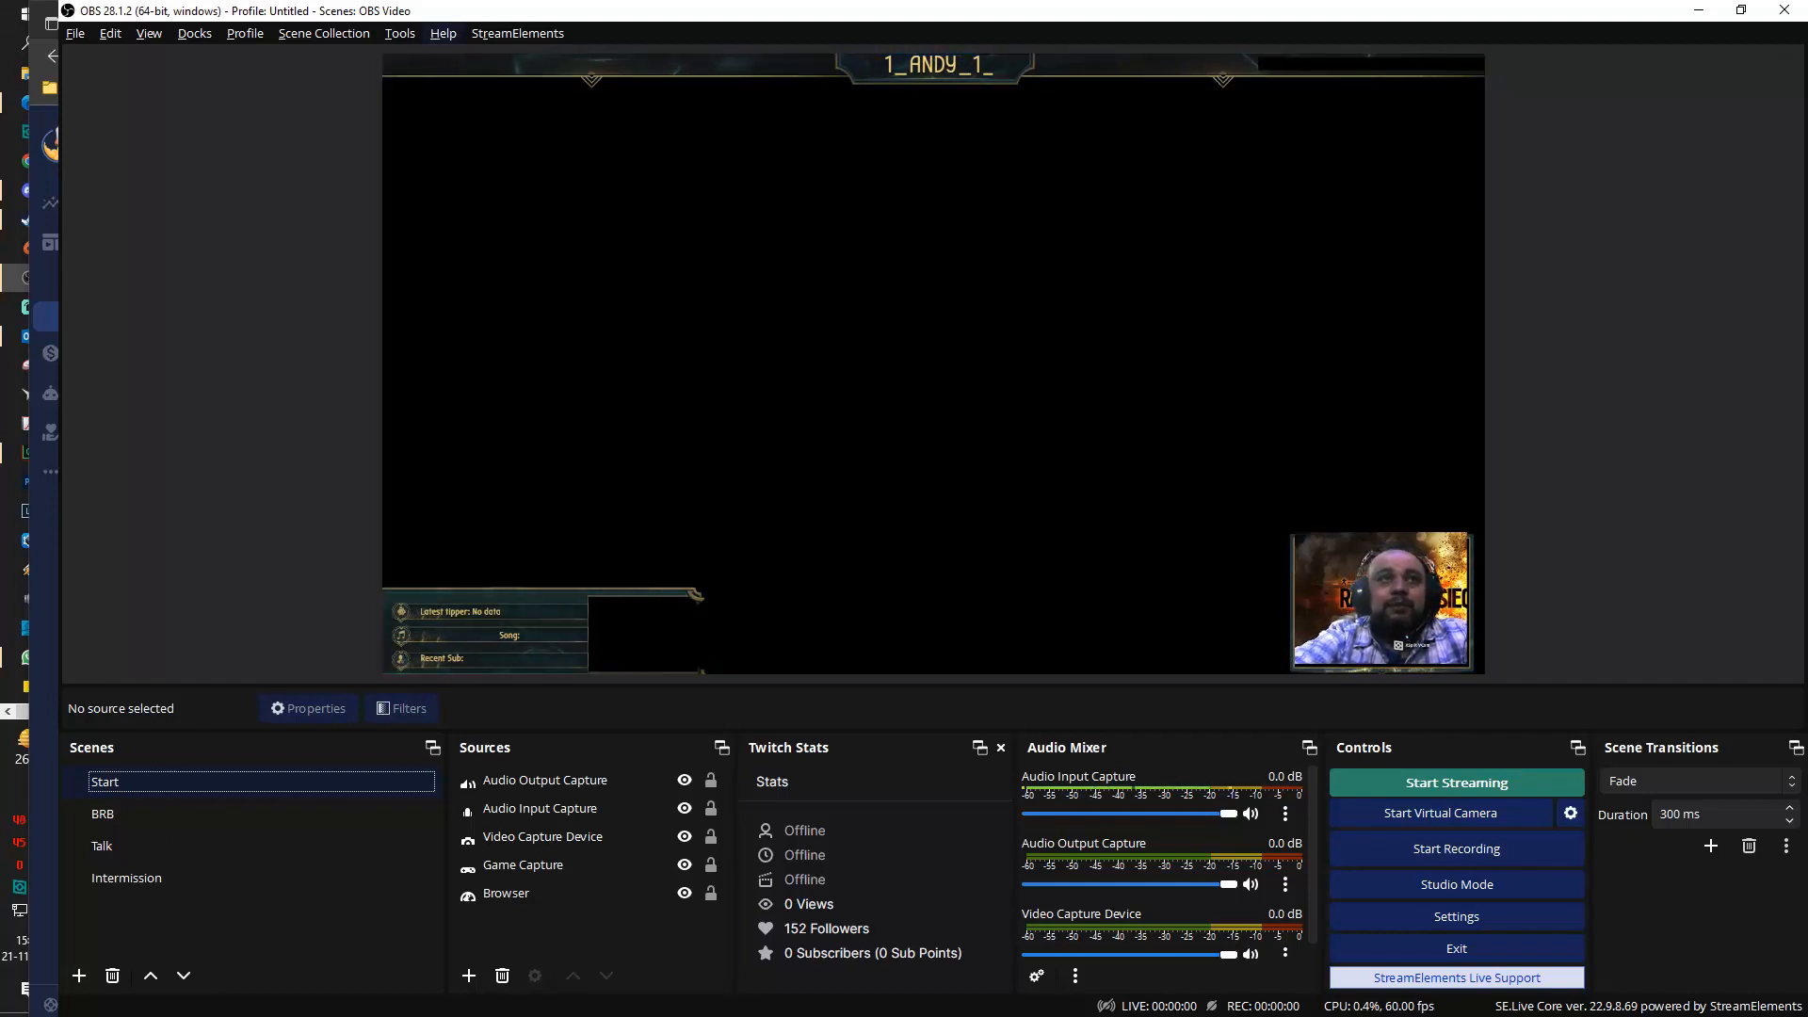
# Step: Run the Auto-Configuration Wizard for streaming, keeping the current video settings and Twitch, and start the bandwidth test
pyautogui.click(399, 33)
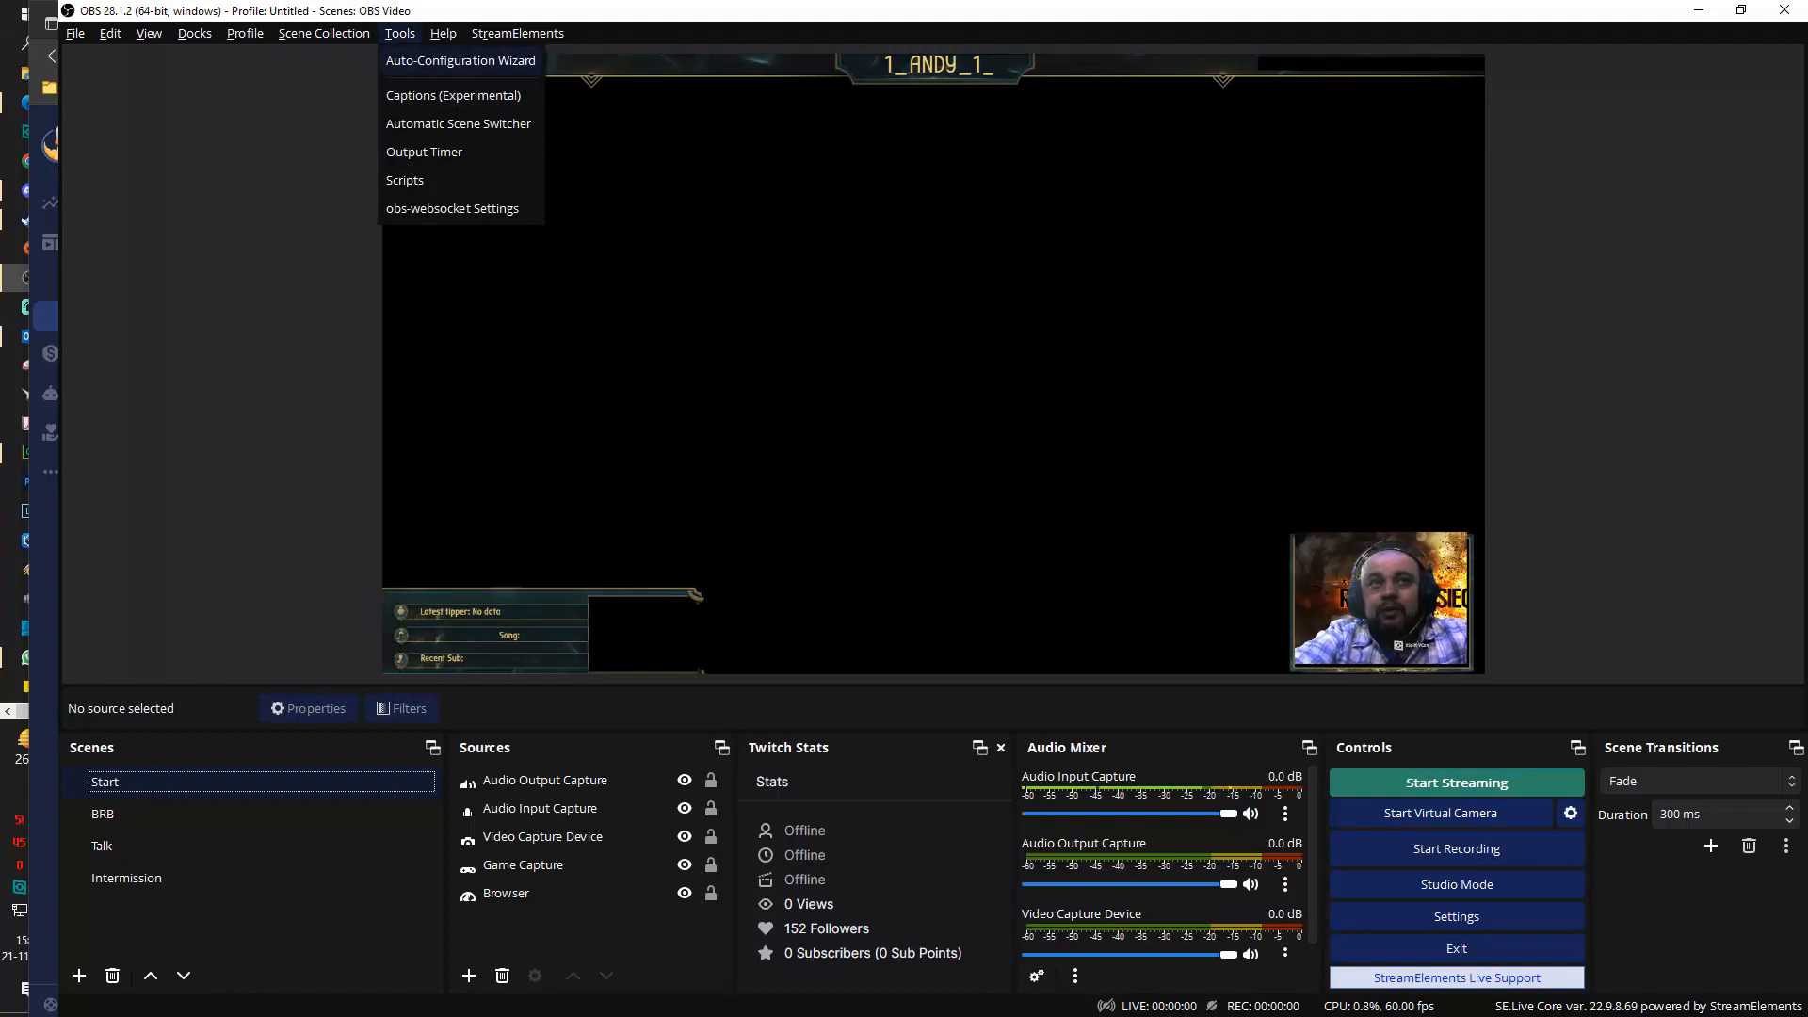
pyautogui.click(460, 61)
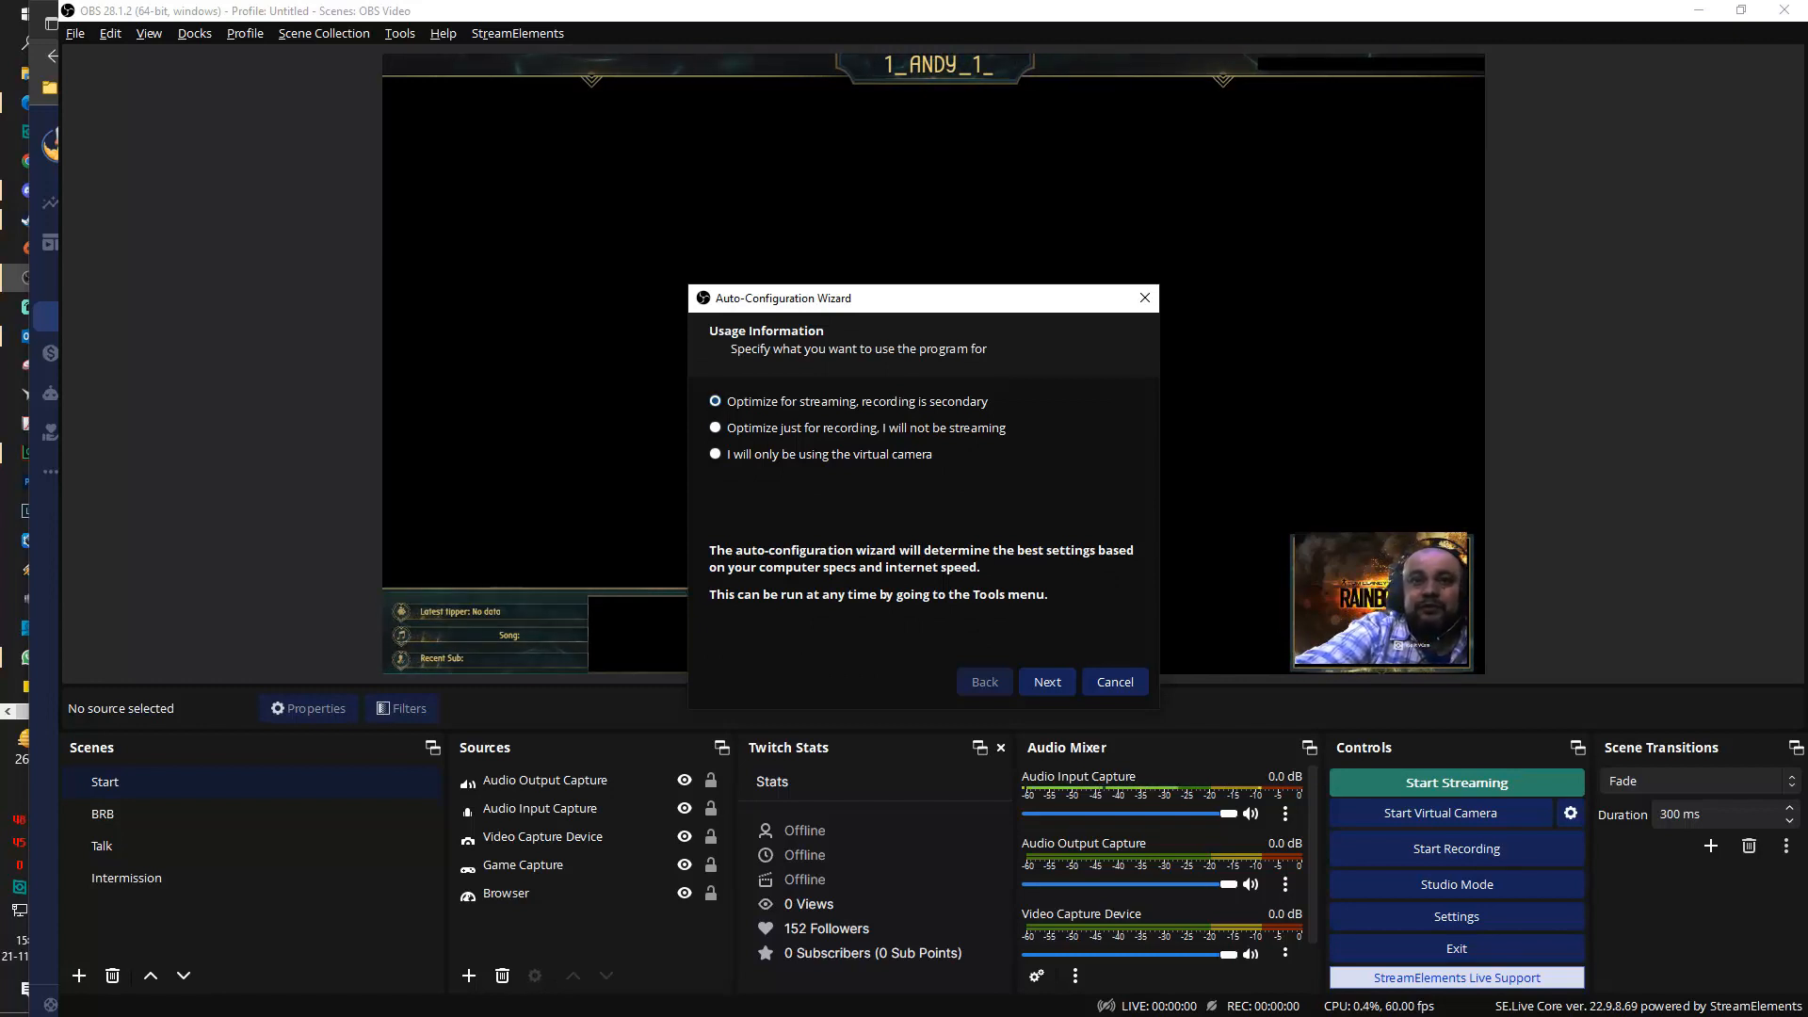
pyautogui.click(1046, 681)
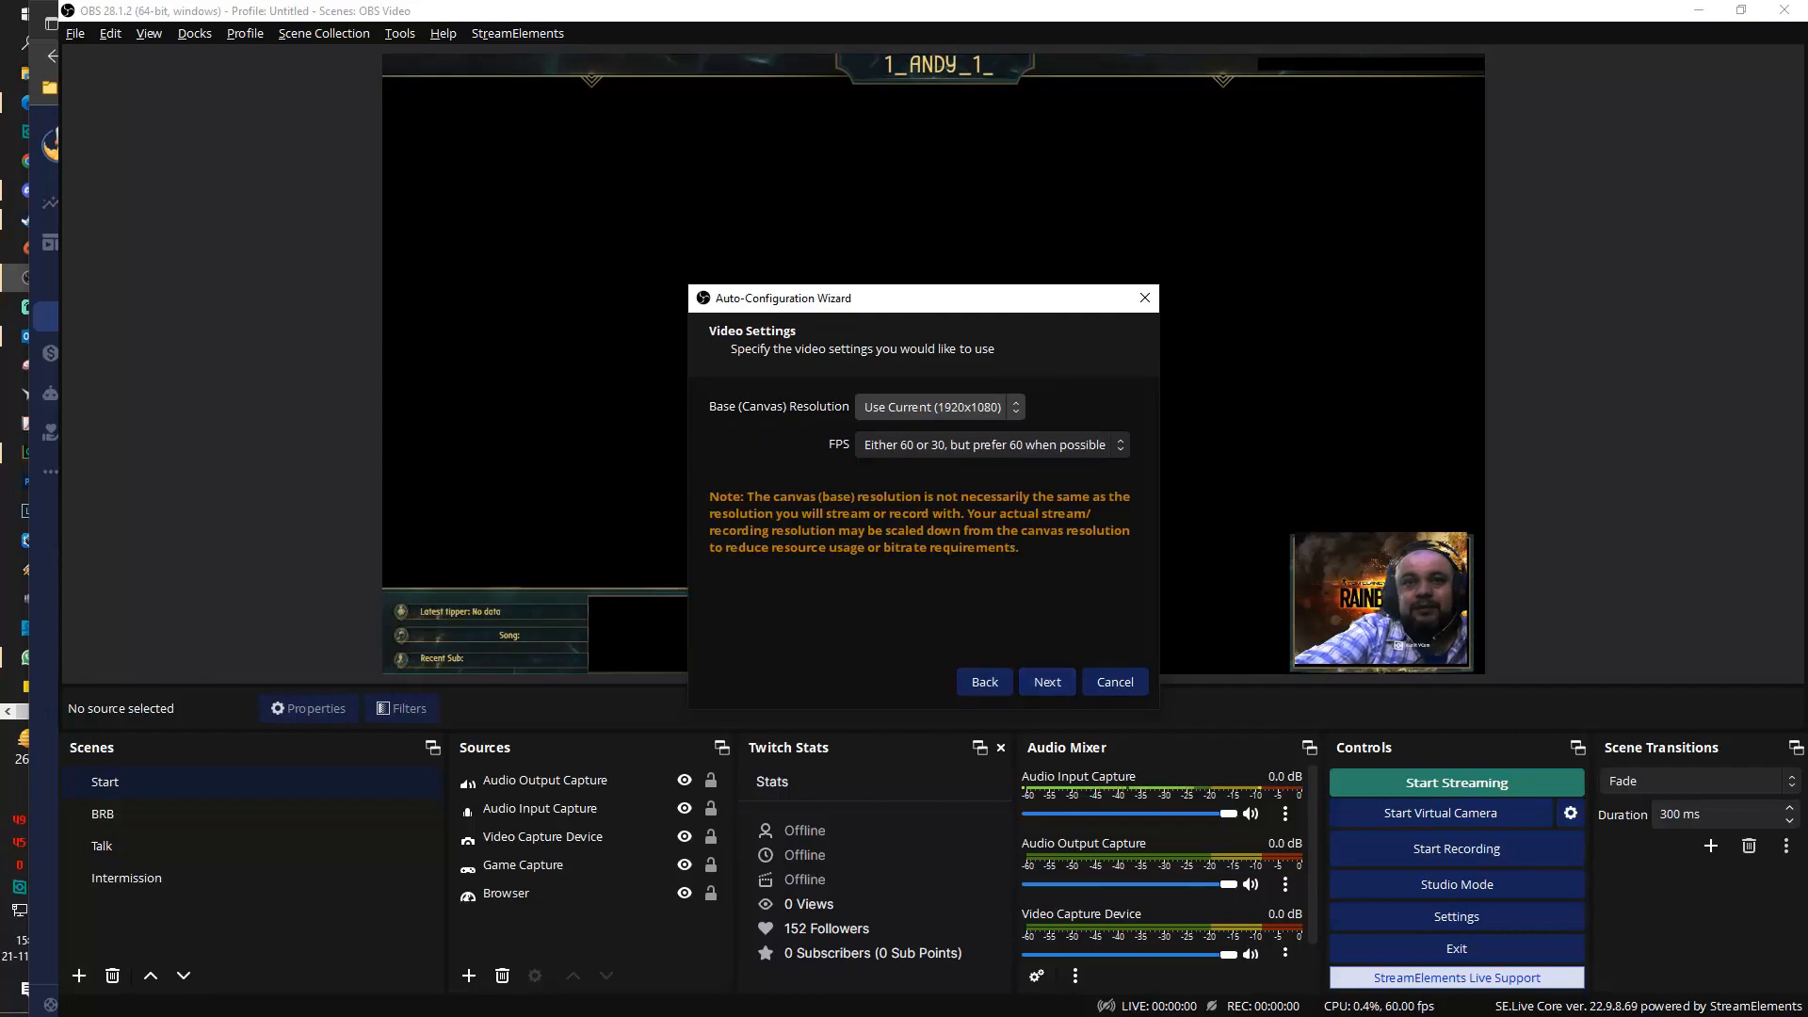
pyautogui.click(1047, 681)
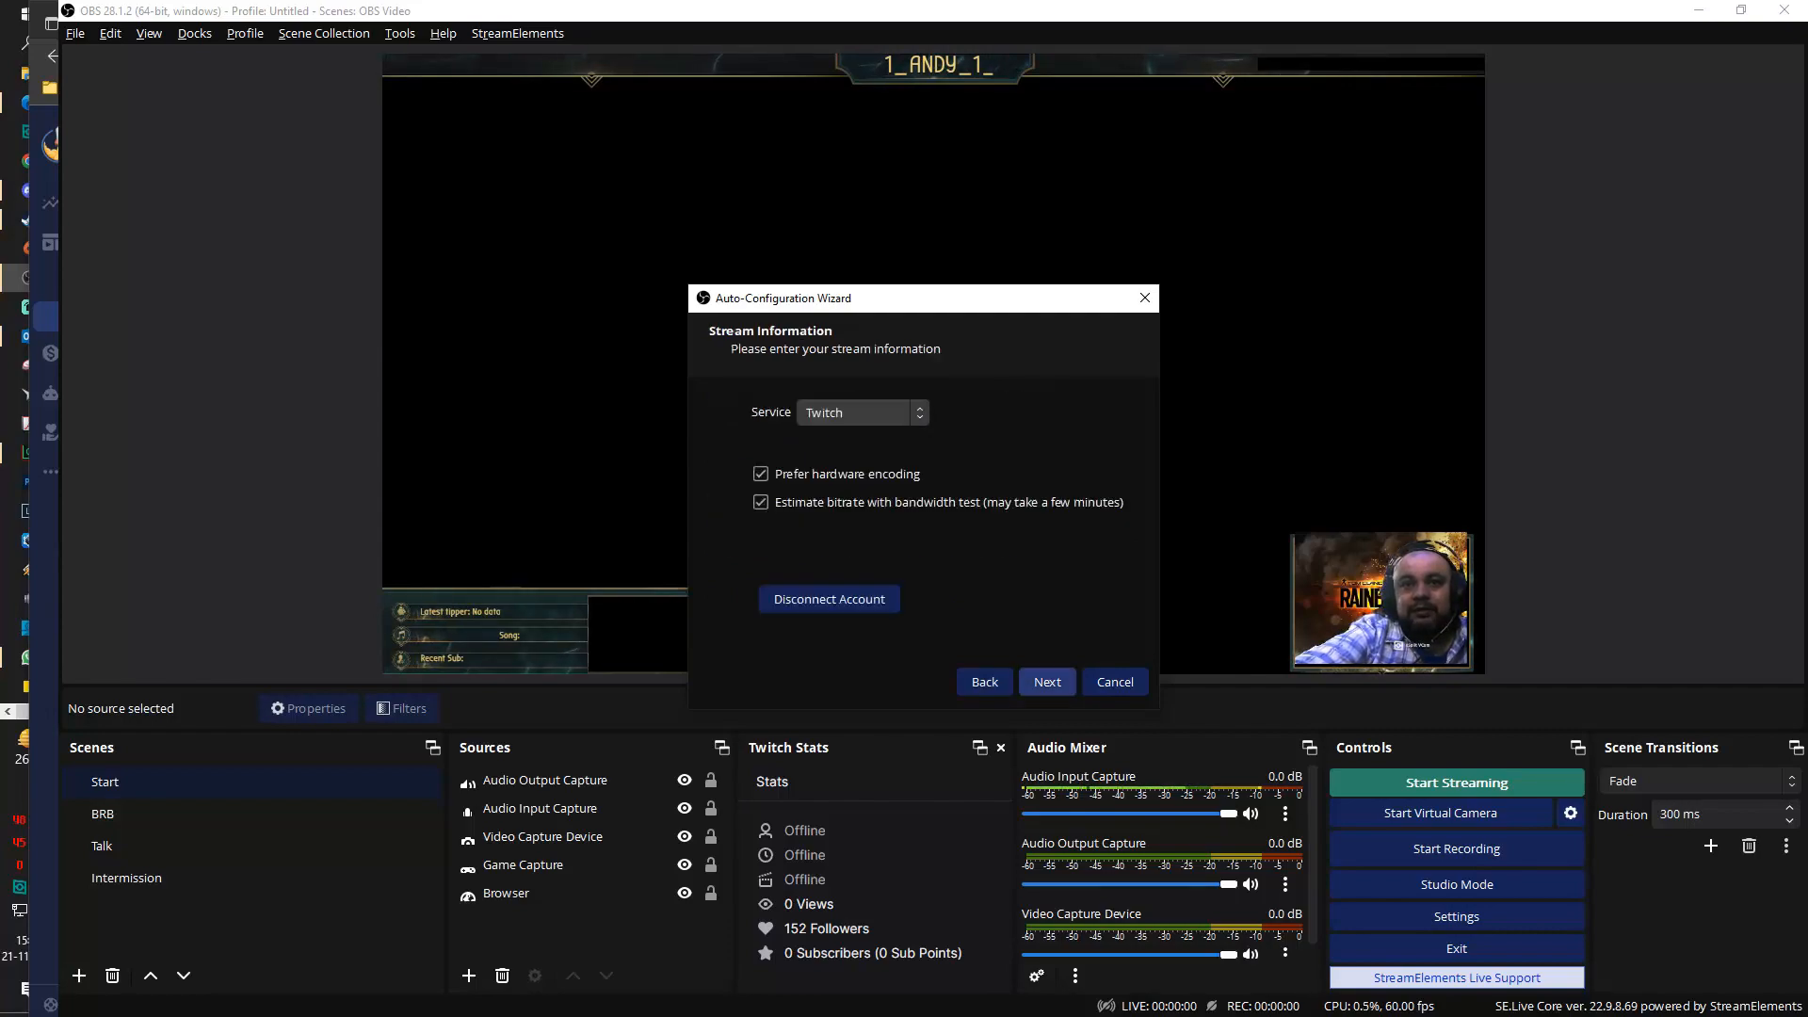
pyautogui.click(1047, 680)
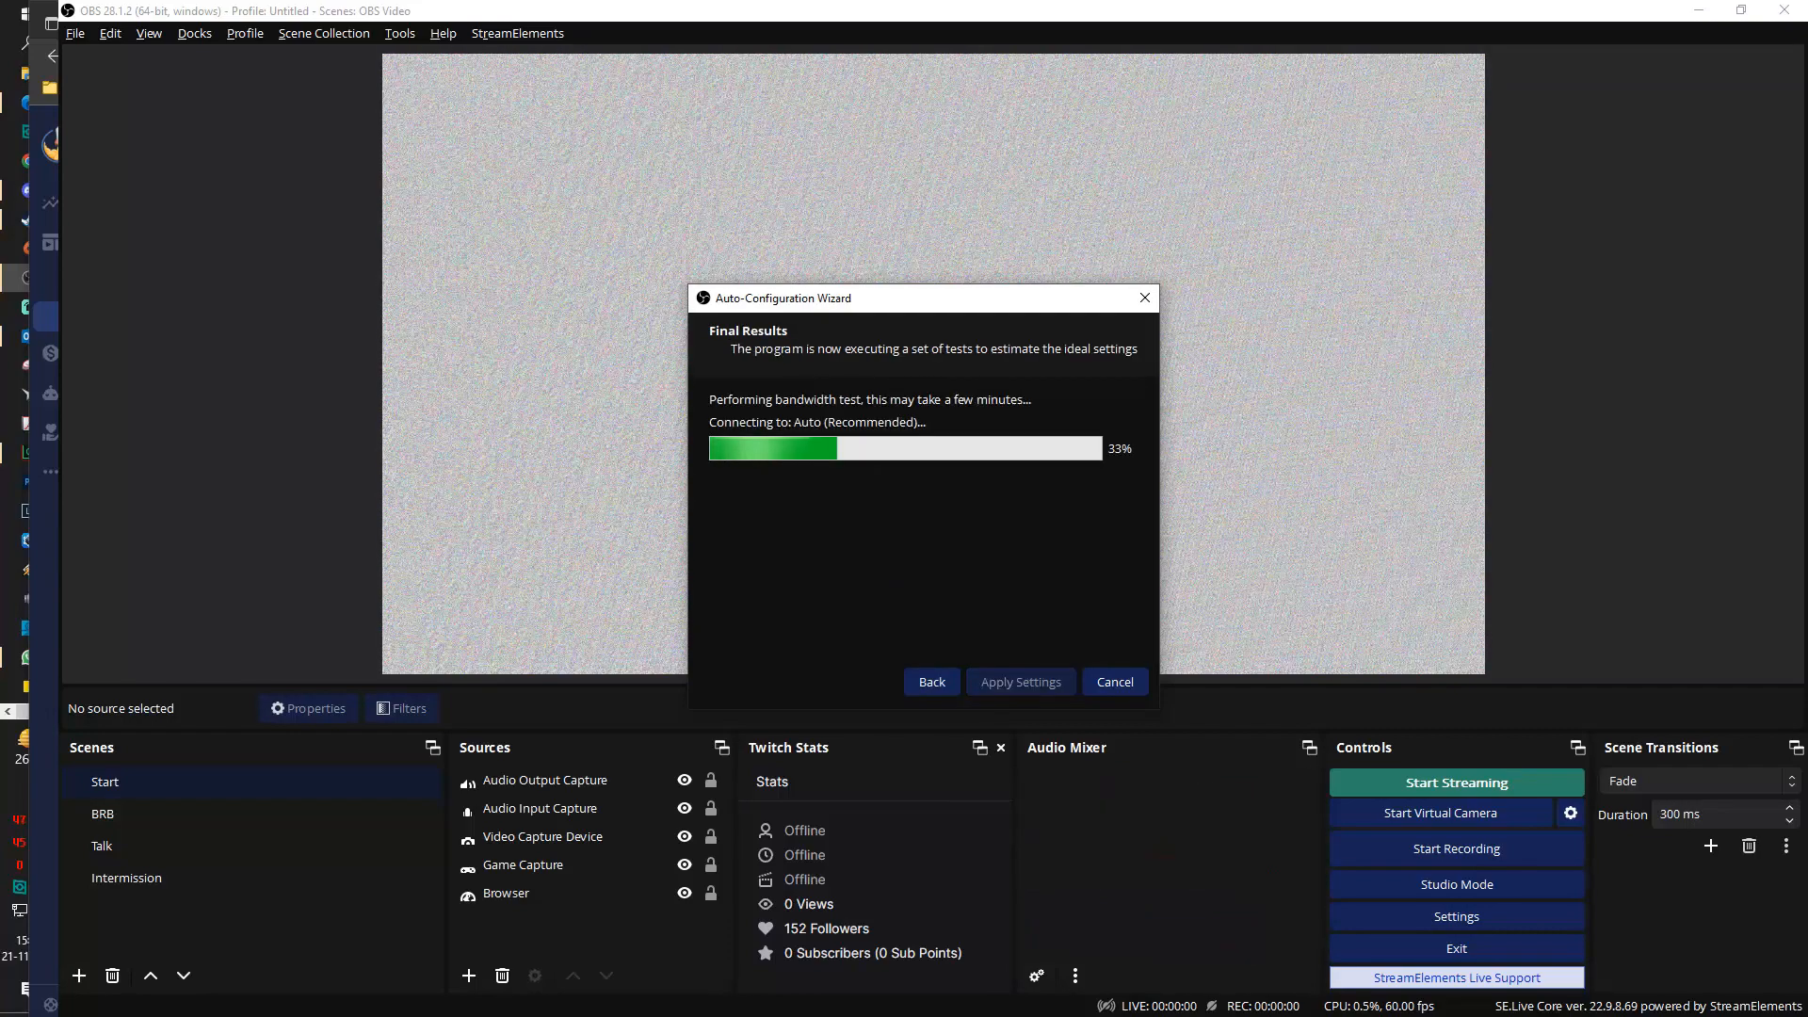
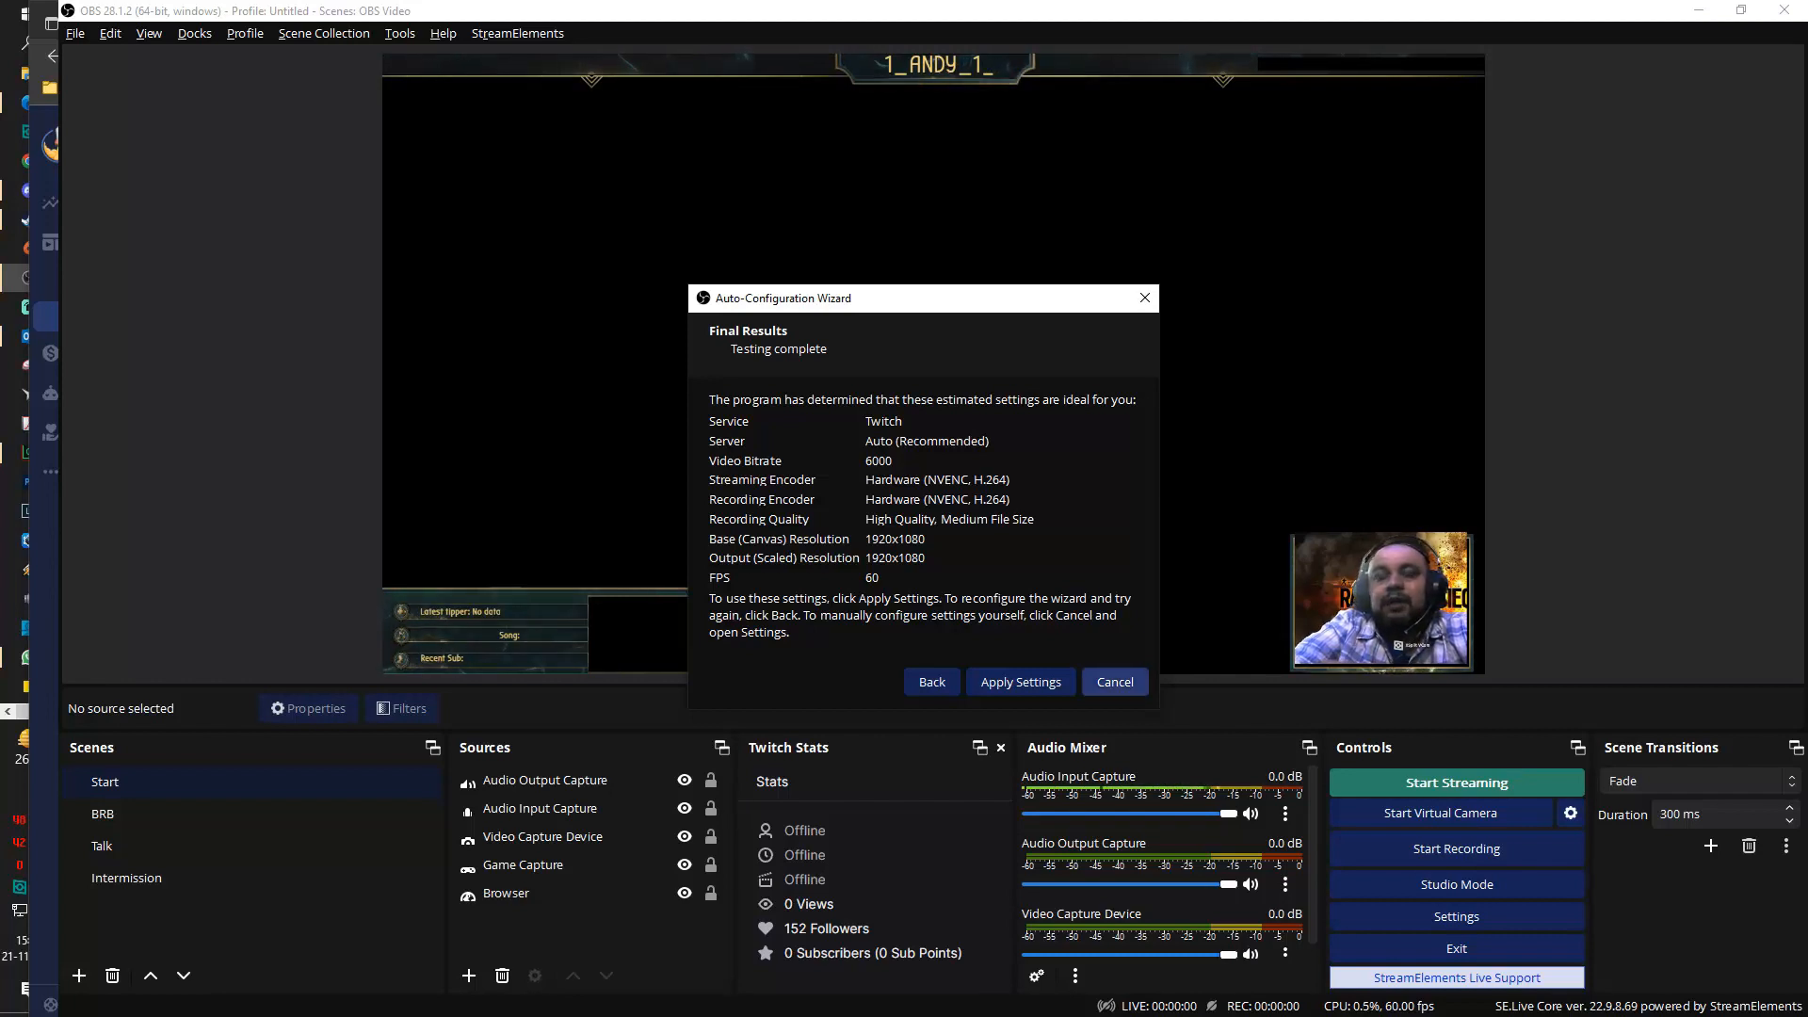
# Step: Cancel the Auto-Configuration Wizard's final results so the suggested settings are not applied
pyautogui.click(1115, 682)
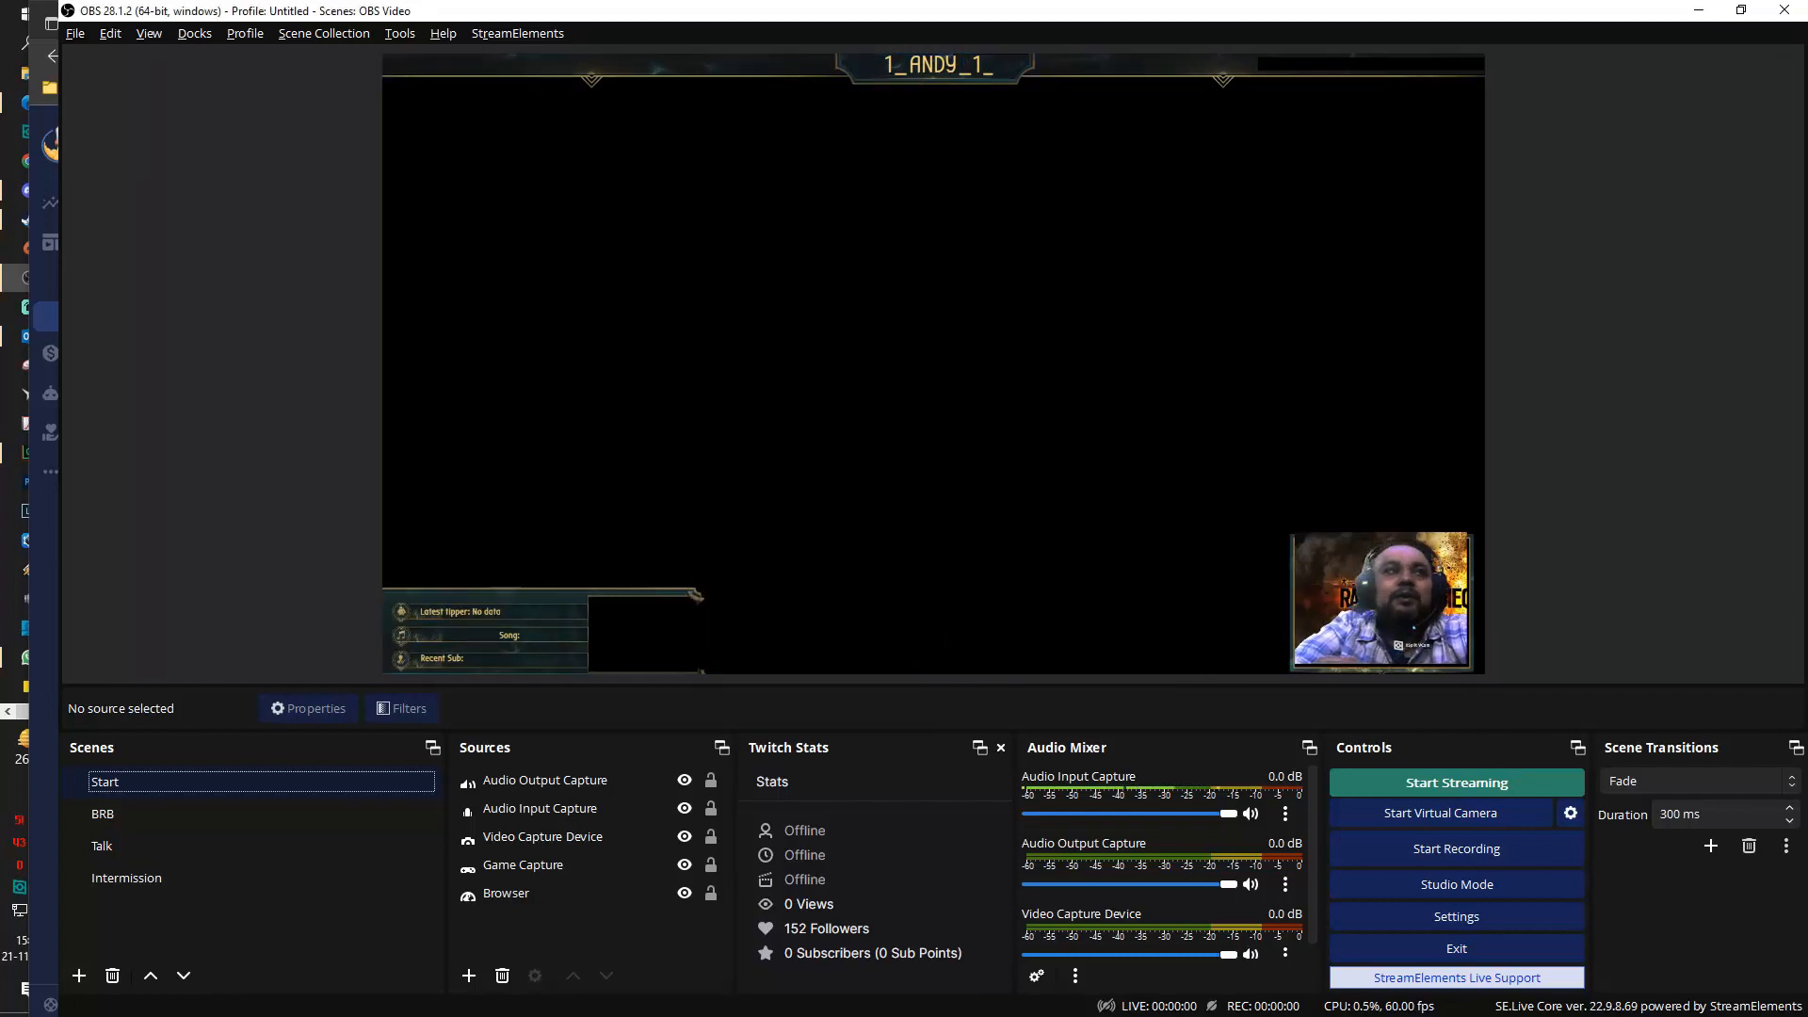
# Step: In a new Edge tab, search for 'restream' and open the restream.io homepage
pyautogui.hotkey('alt', 'Tab')
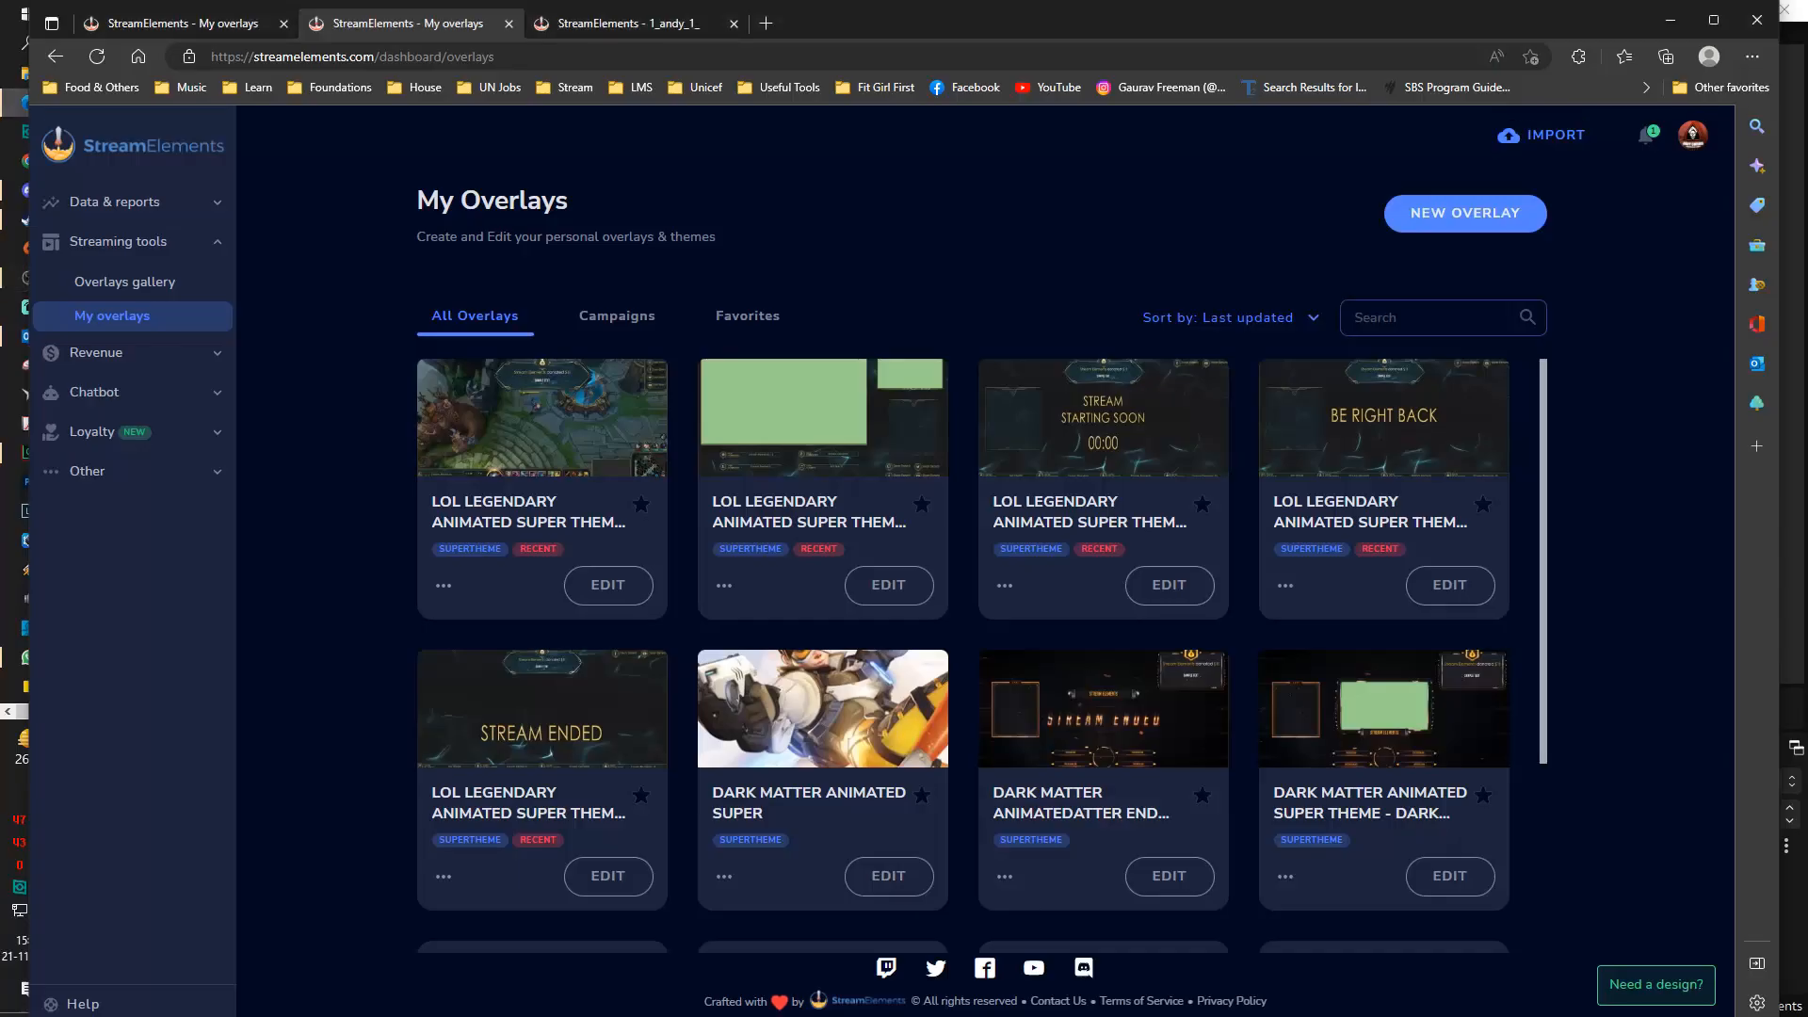
pyautogui.hotkey('ctrl', 't')
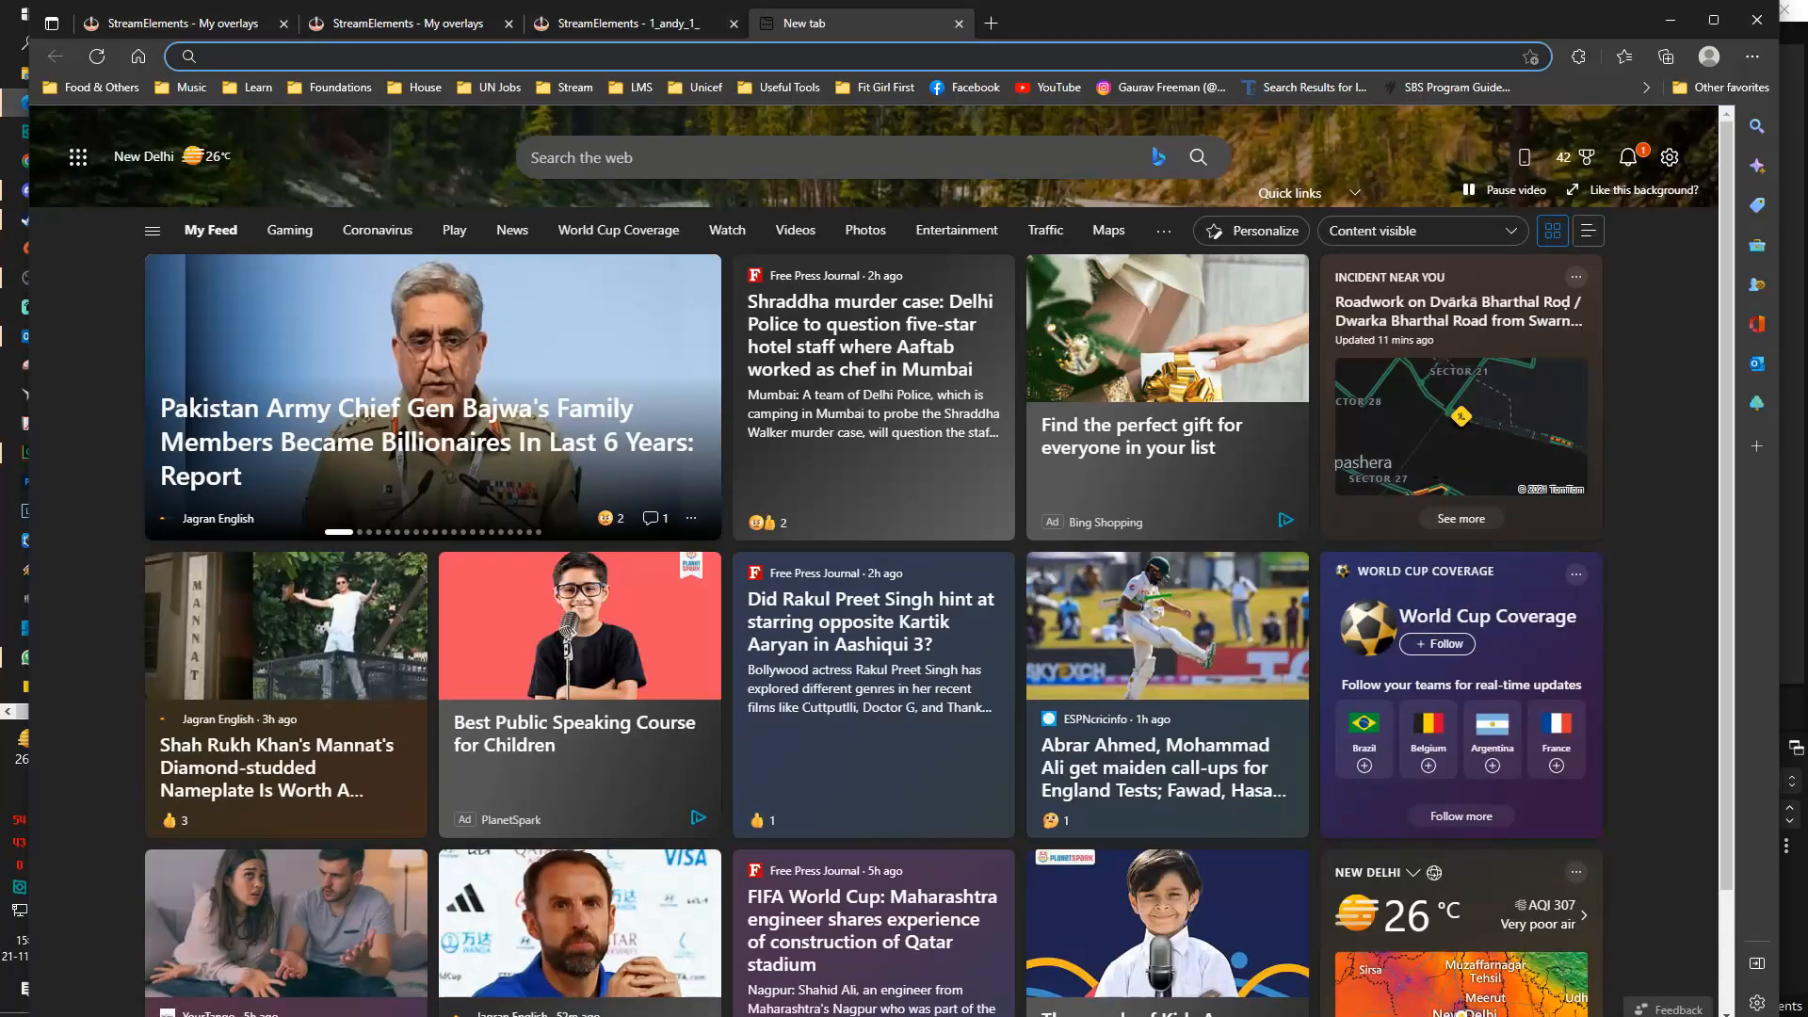
pyautogui.write('restream')
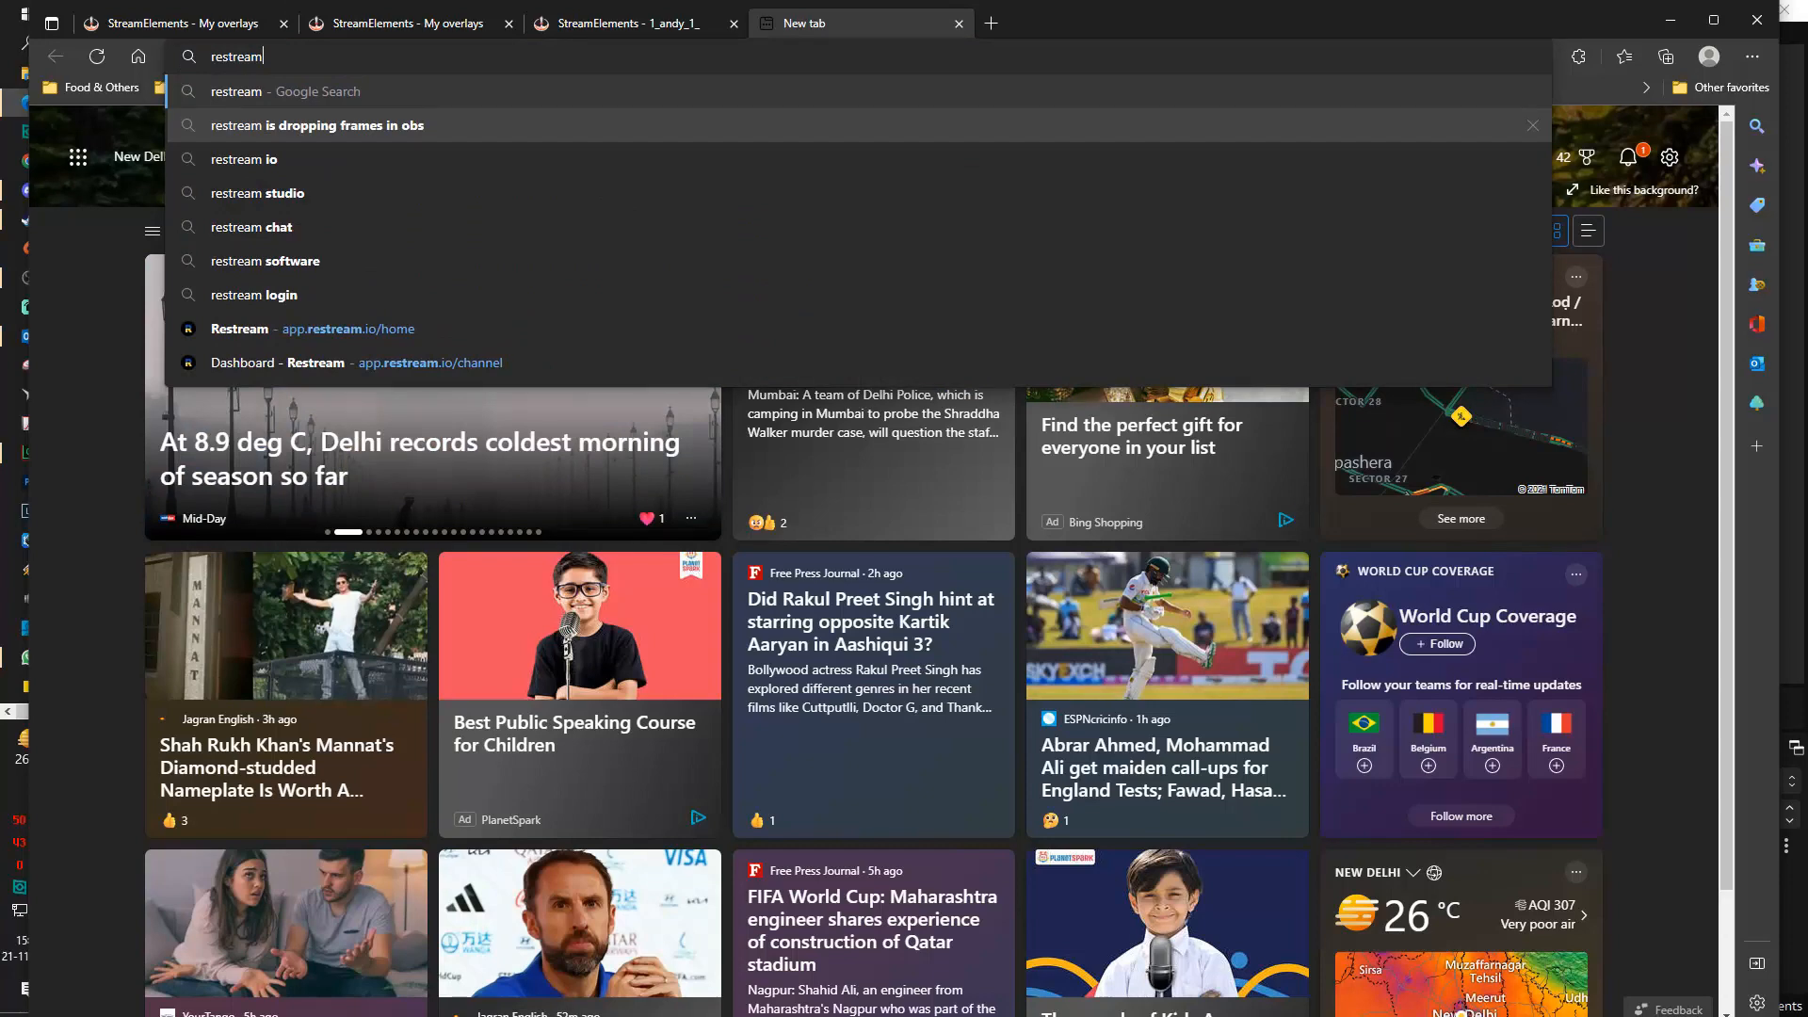
pyautogui.press('Return')
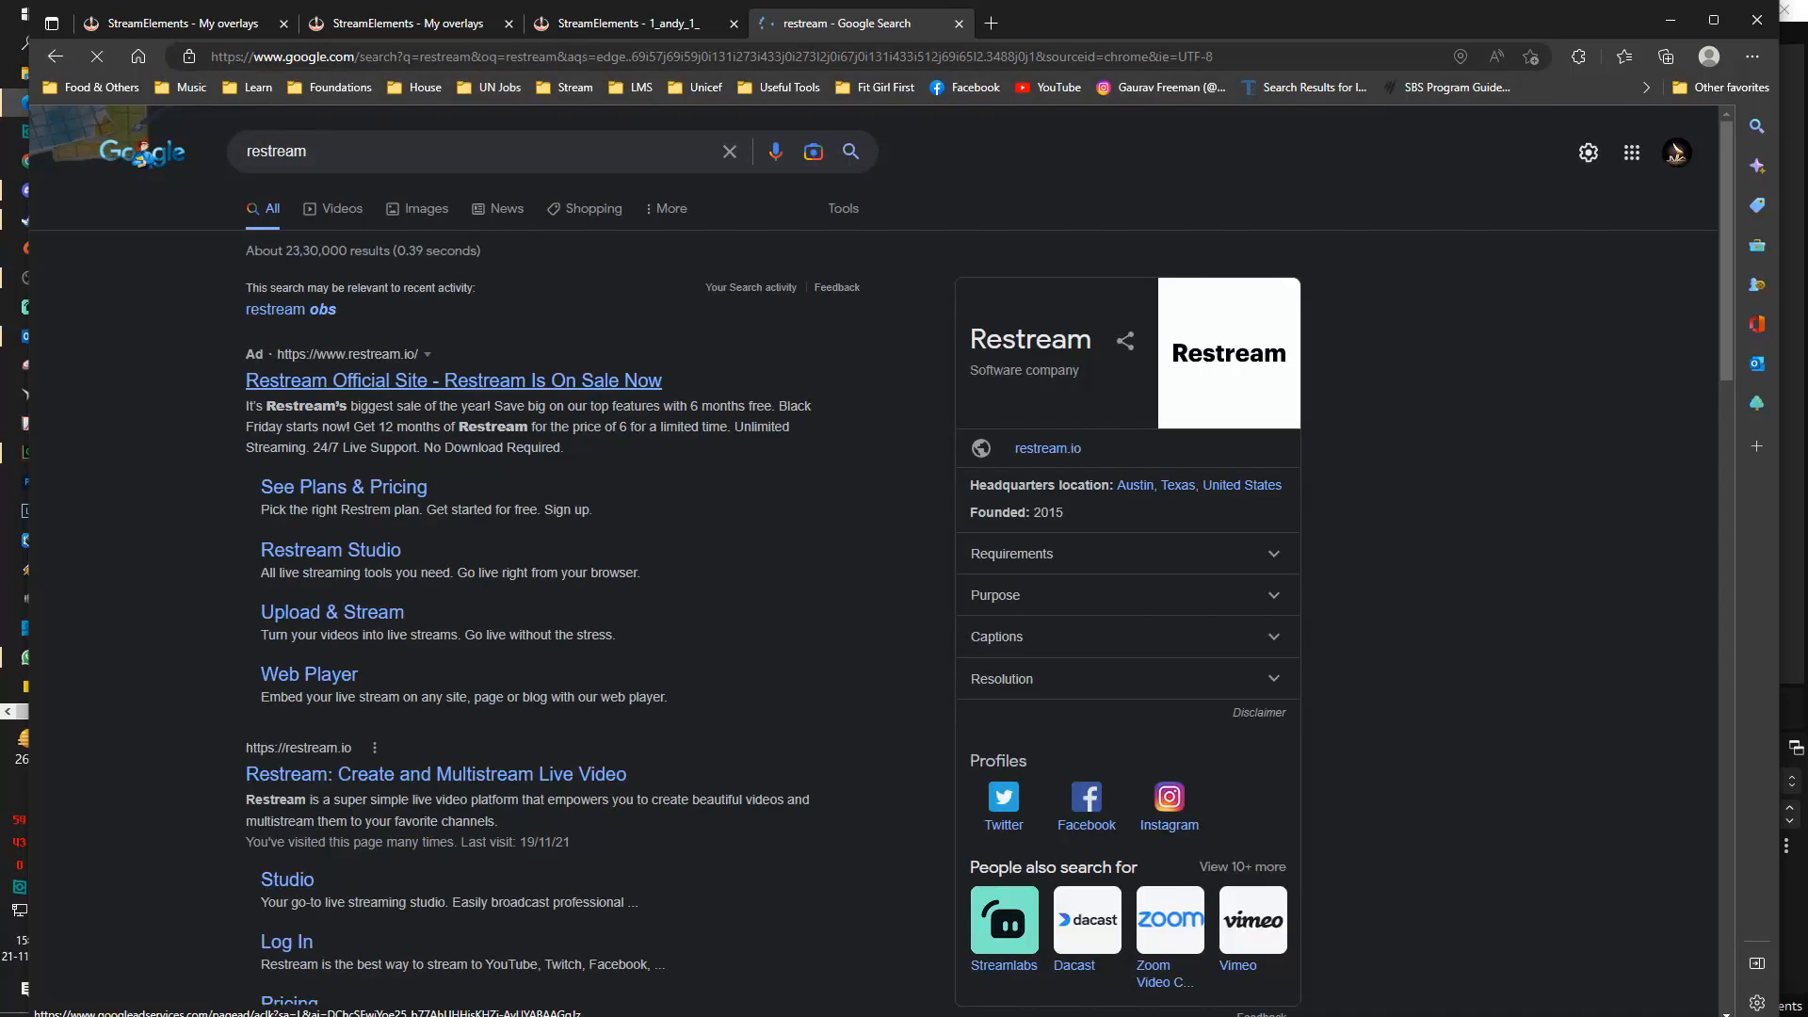
pyautogui.click(453, 380)
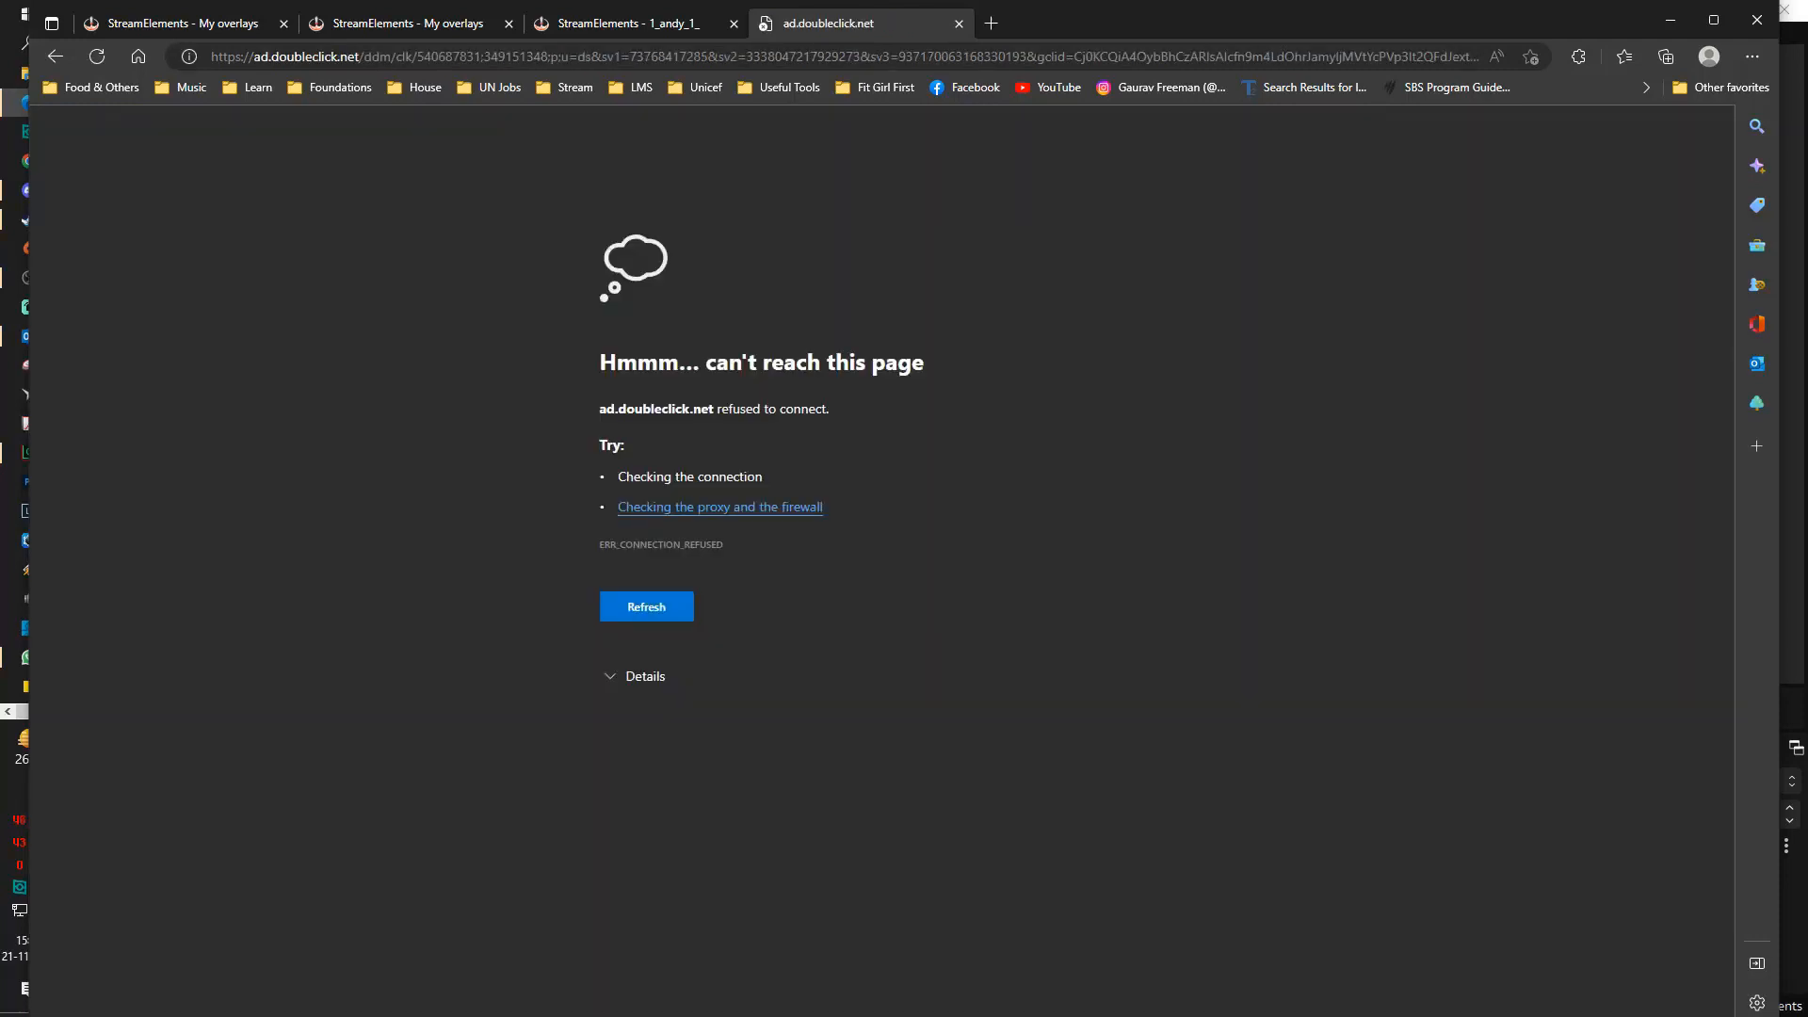
pyautogui.click(55, 55)
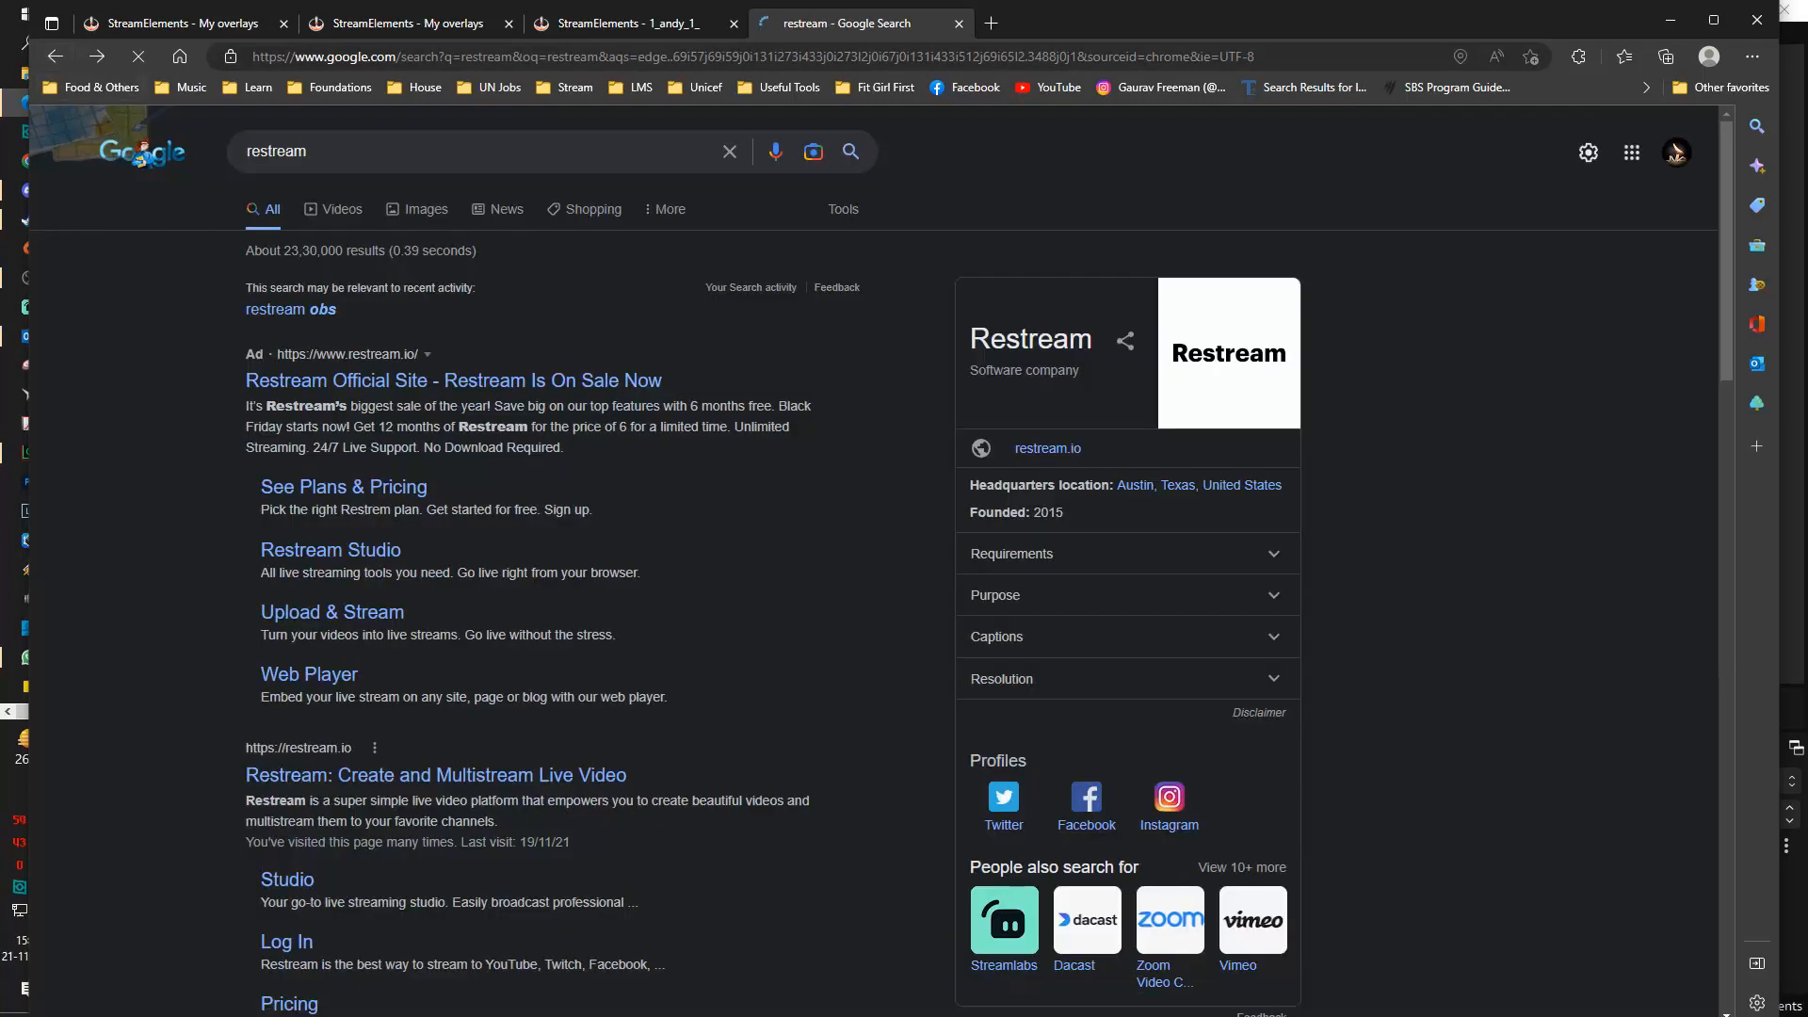
pyautogui.click(435, 920)
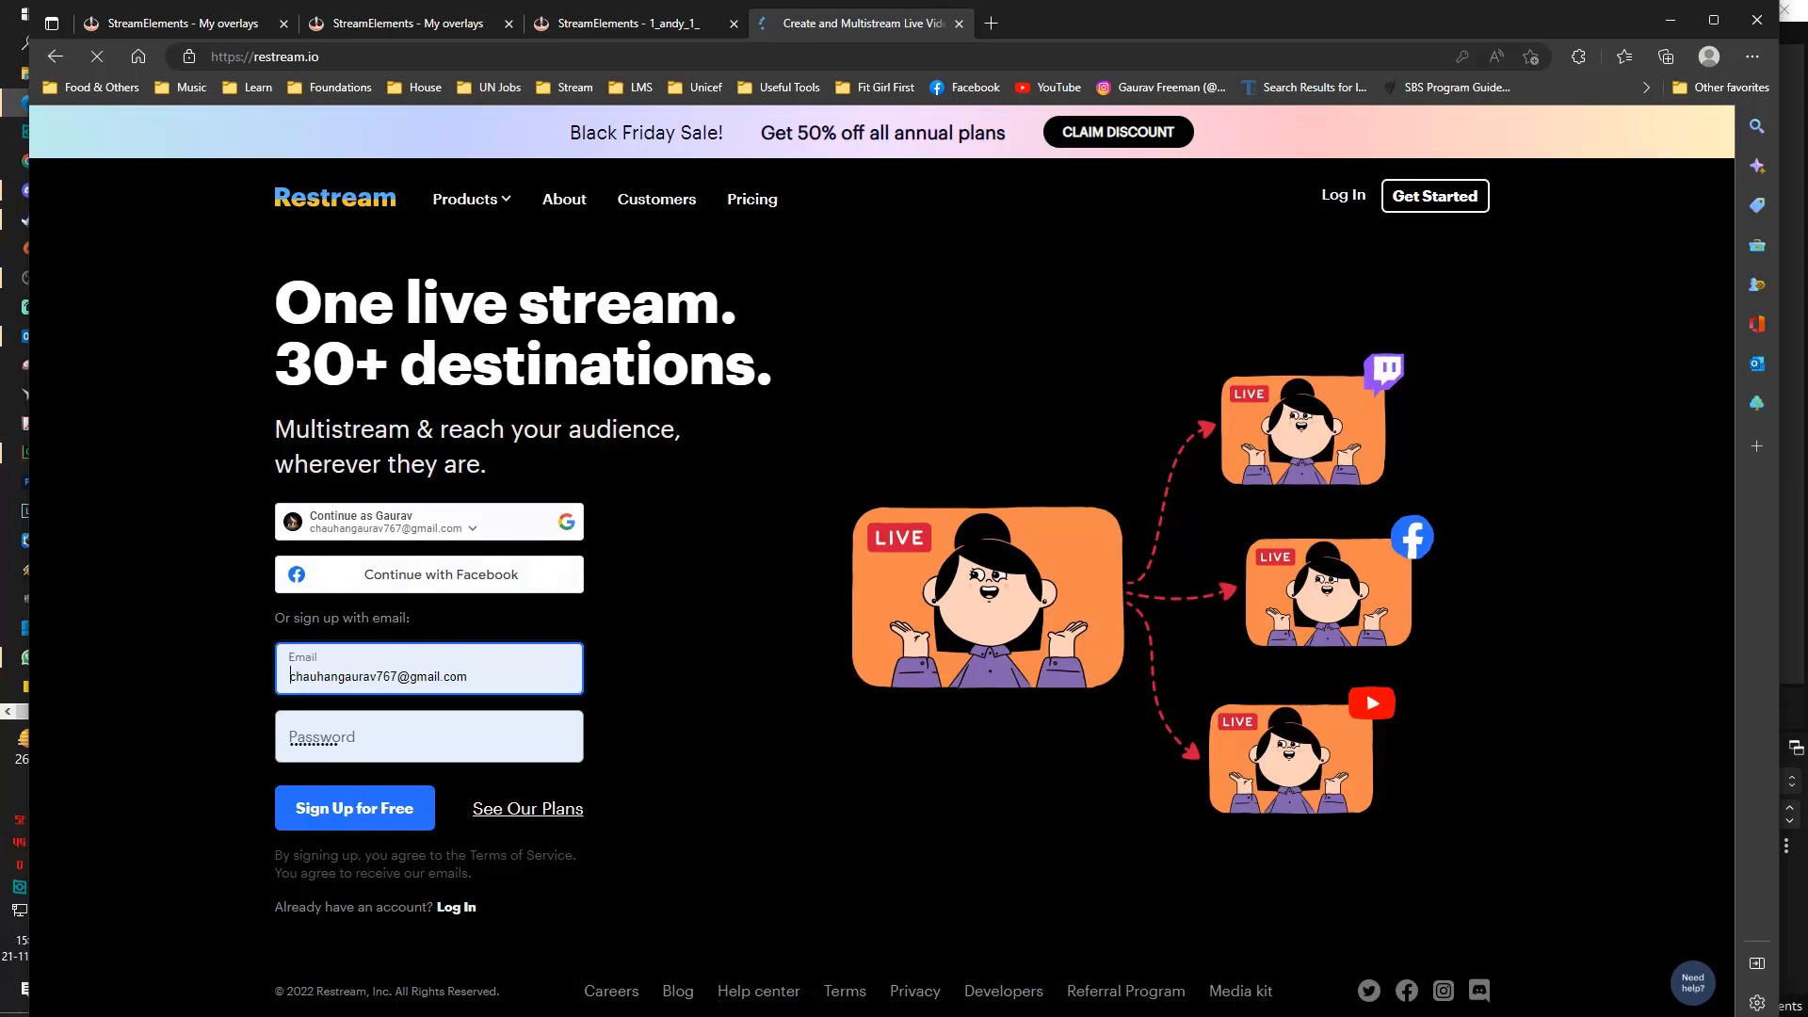
# Step: Sign in to Restream with Google, bring up its RTMP settings for OBS, and return to OBS
pyautogui.click(428, 521)
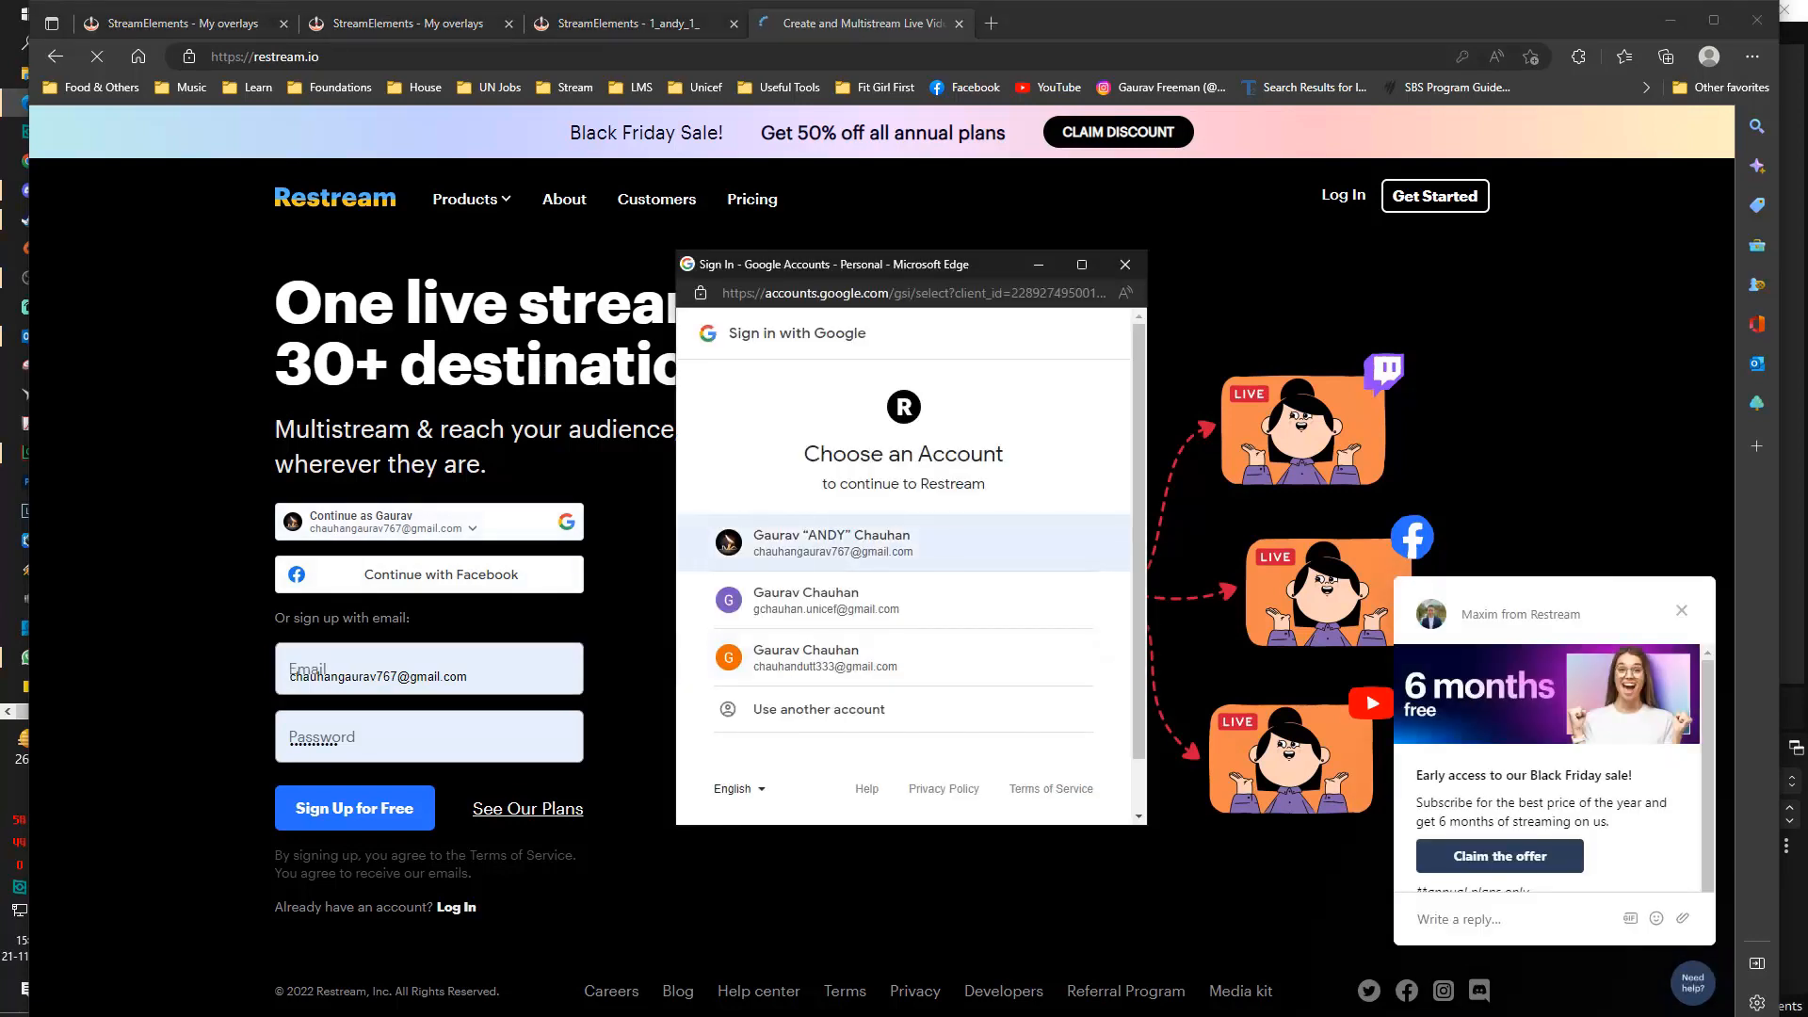
pyautogui.click(903, 542)
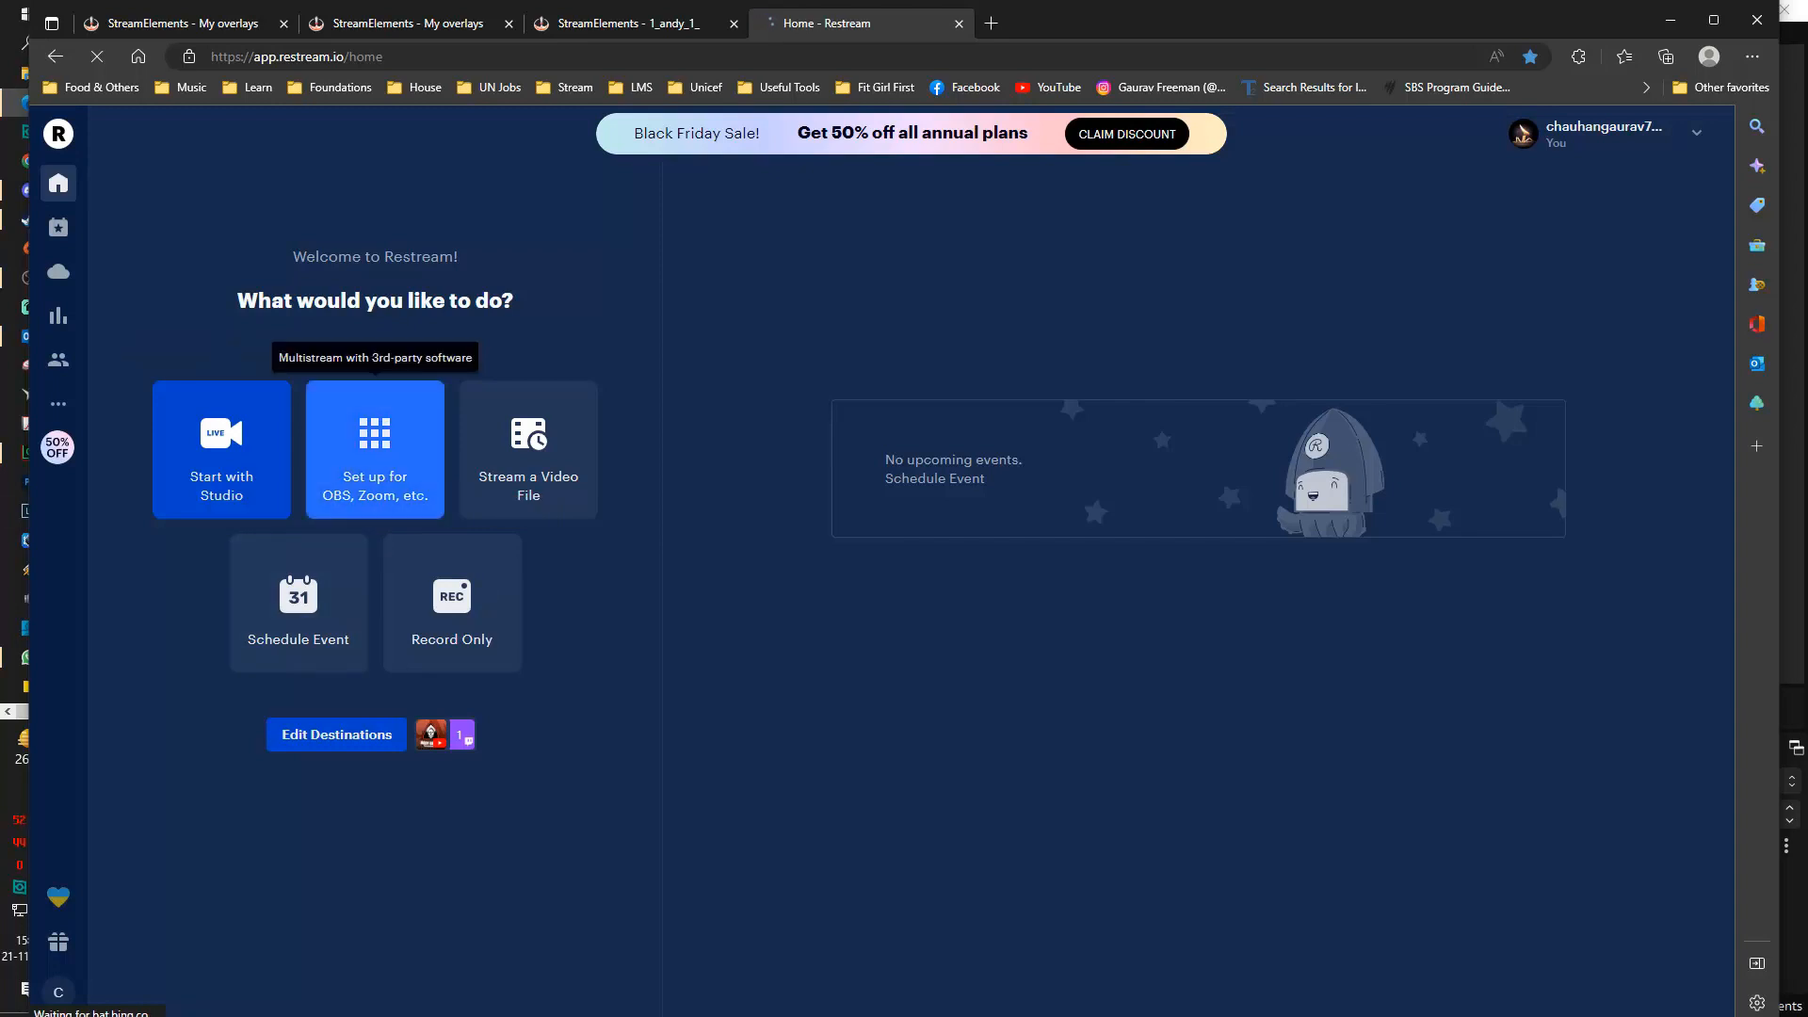
pyautogui.click(375, 450)
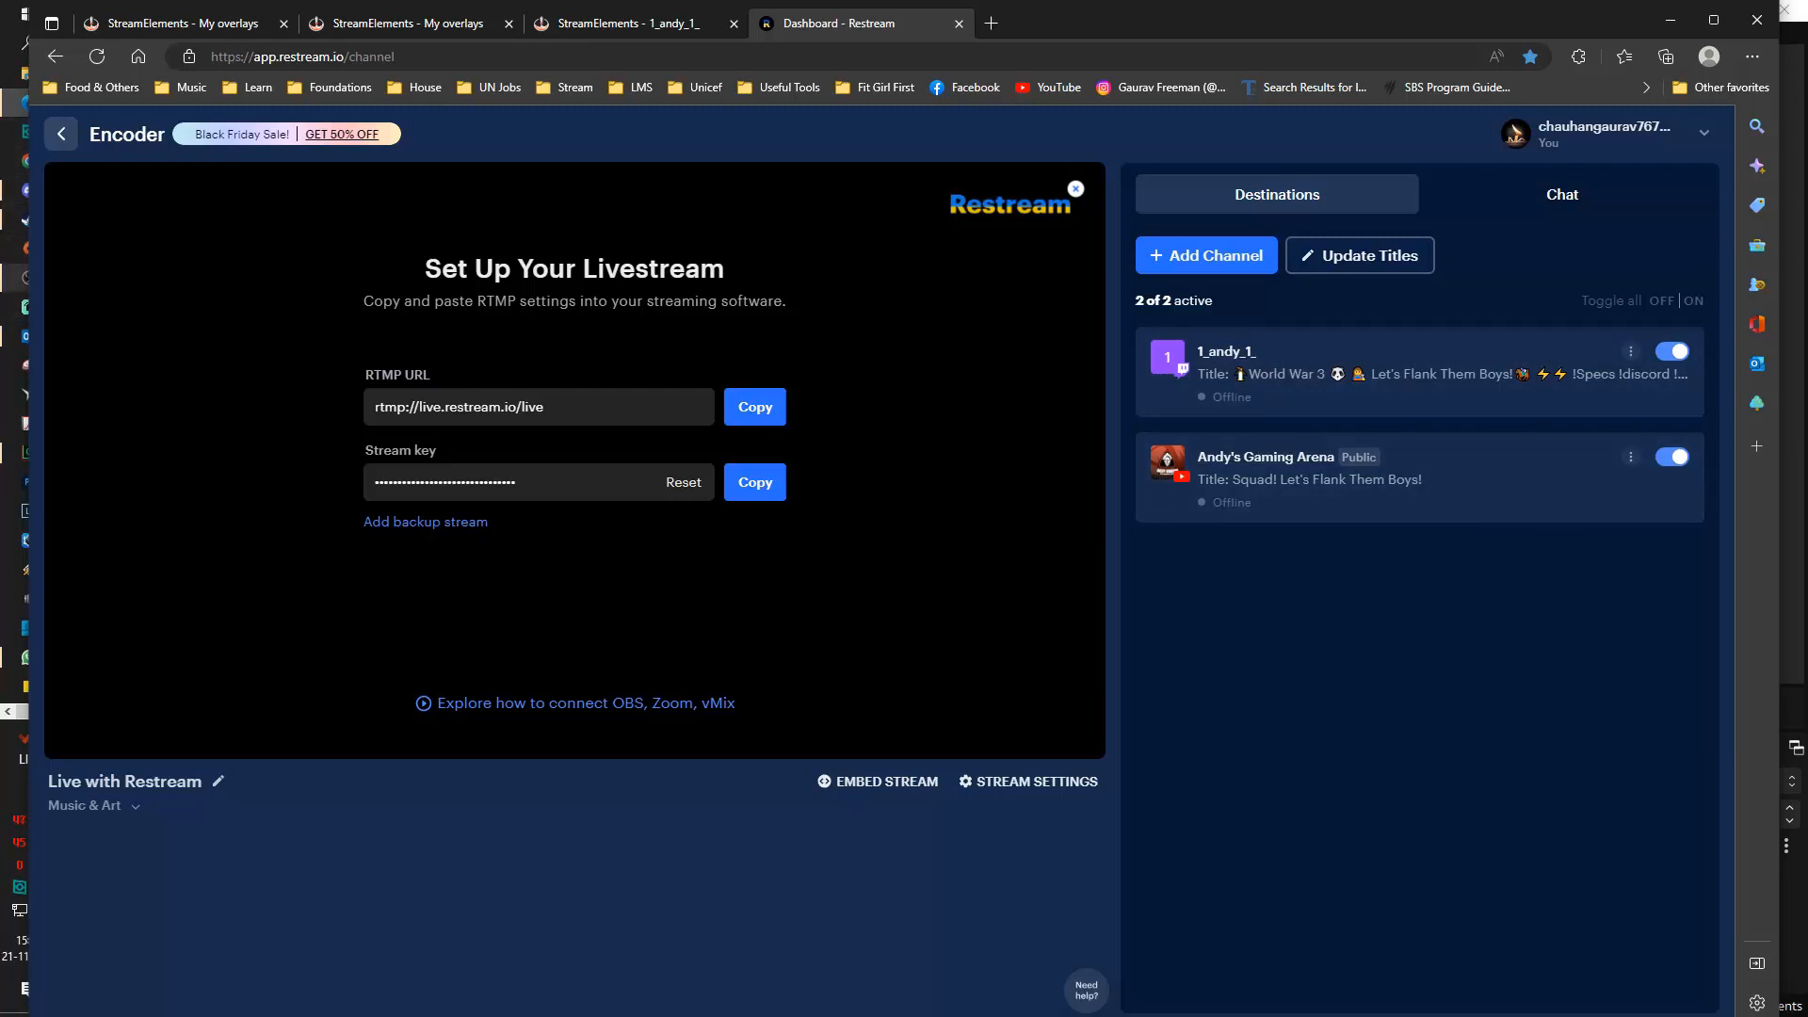
pyautogui.click(15, 277)
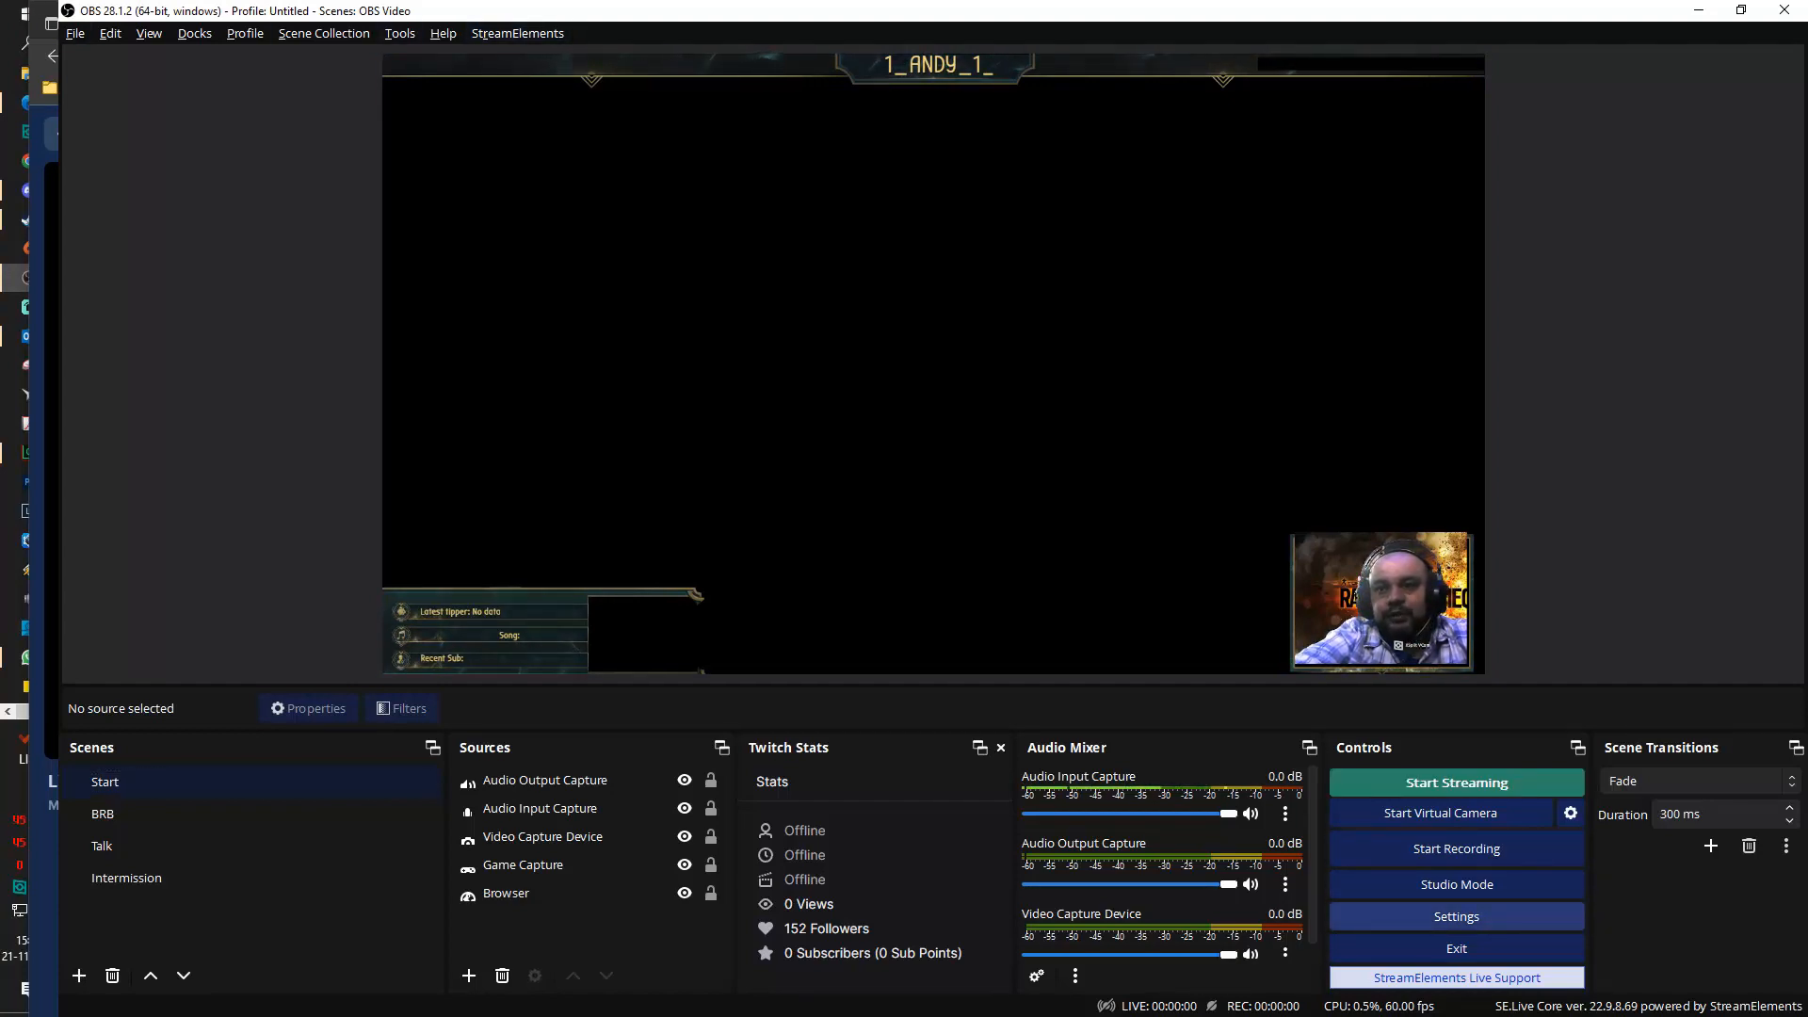
# Step: In Settings > Stream, choose Restream.io as the streaming service
pyautogui.click(1456, 916)
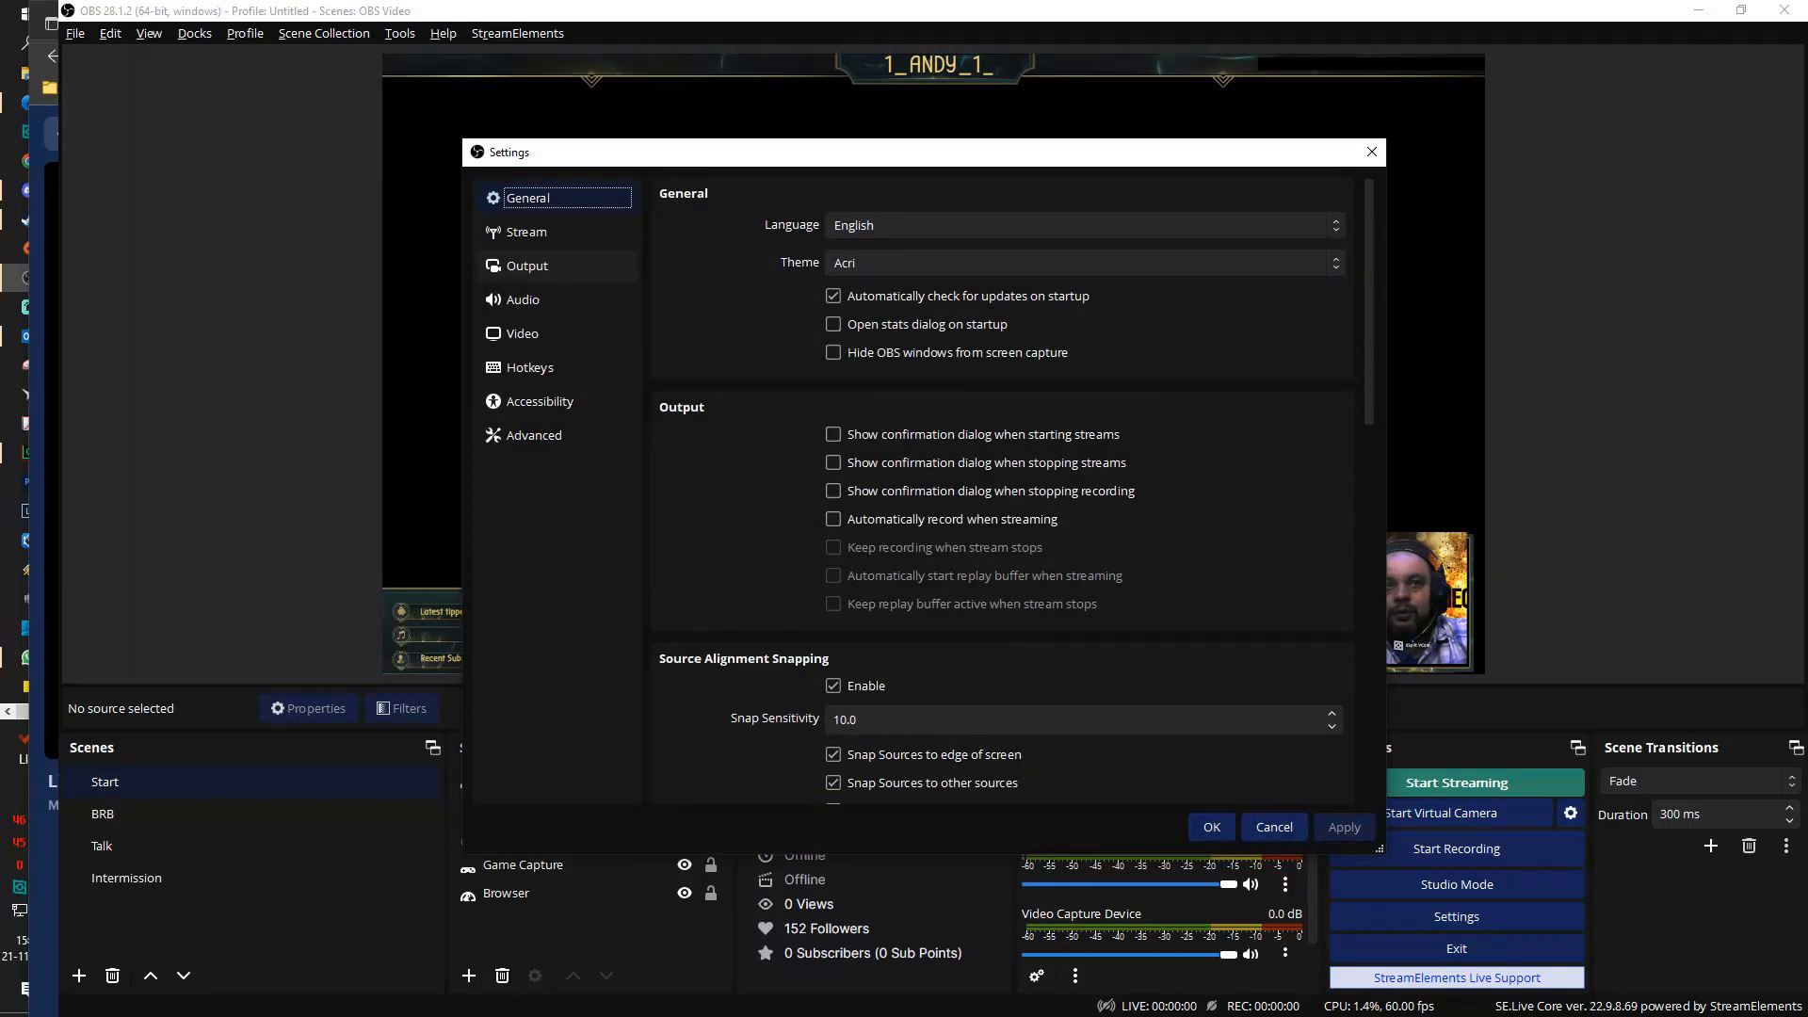
pyautogui.press('Down')
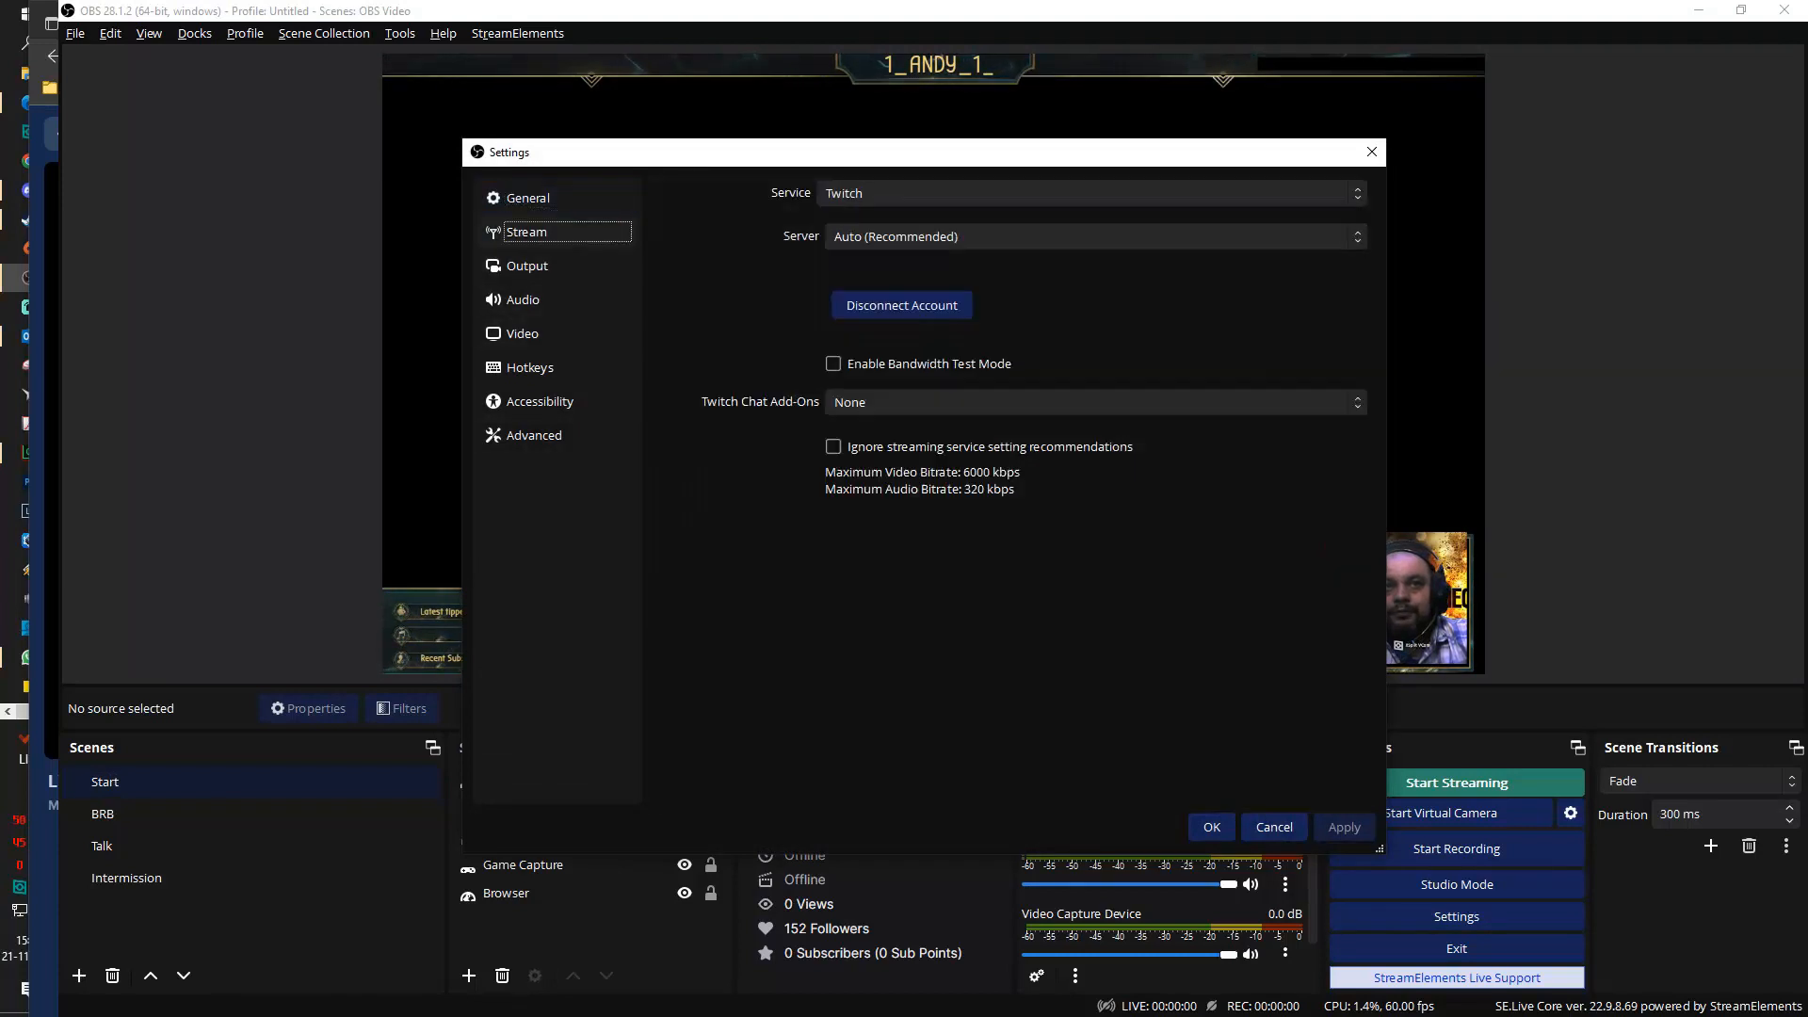
pyautogui.click(901, 193)
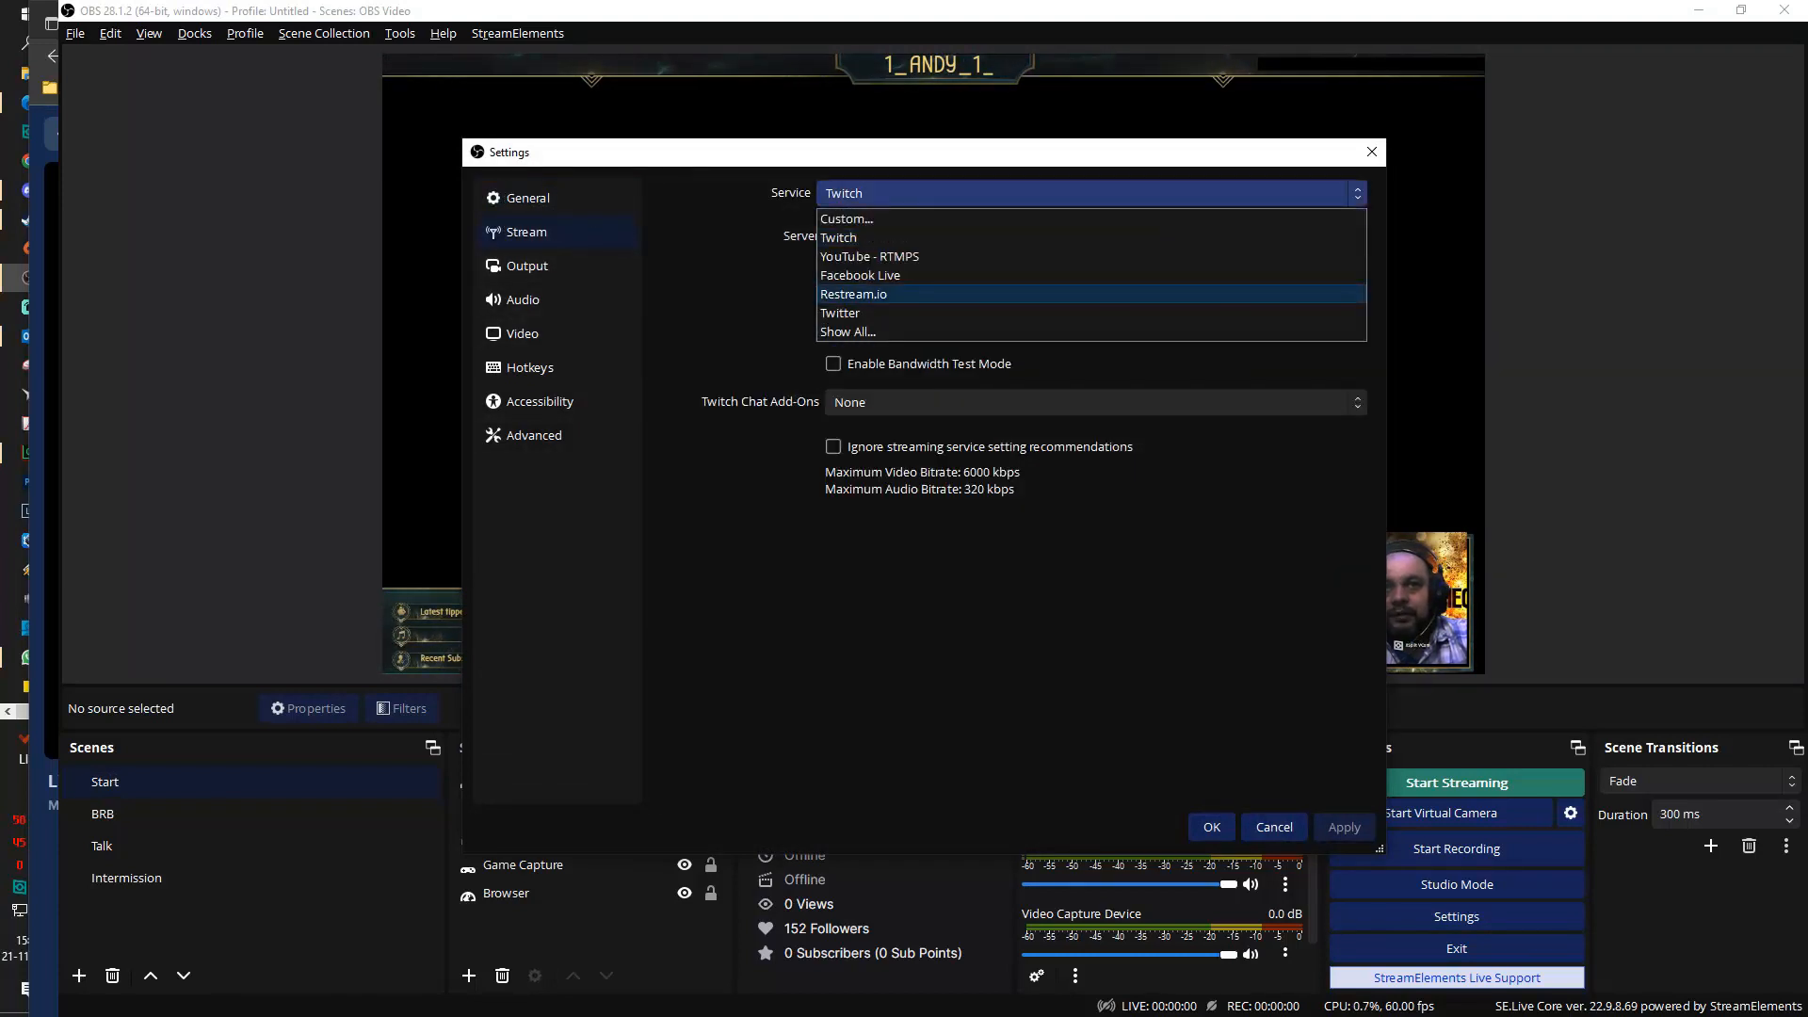
pyautogui.press('Return')
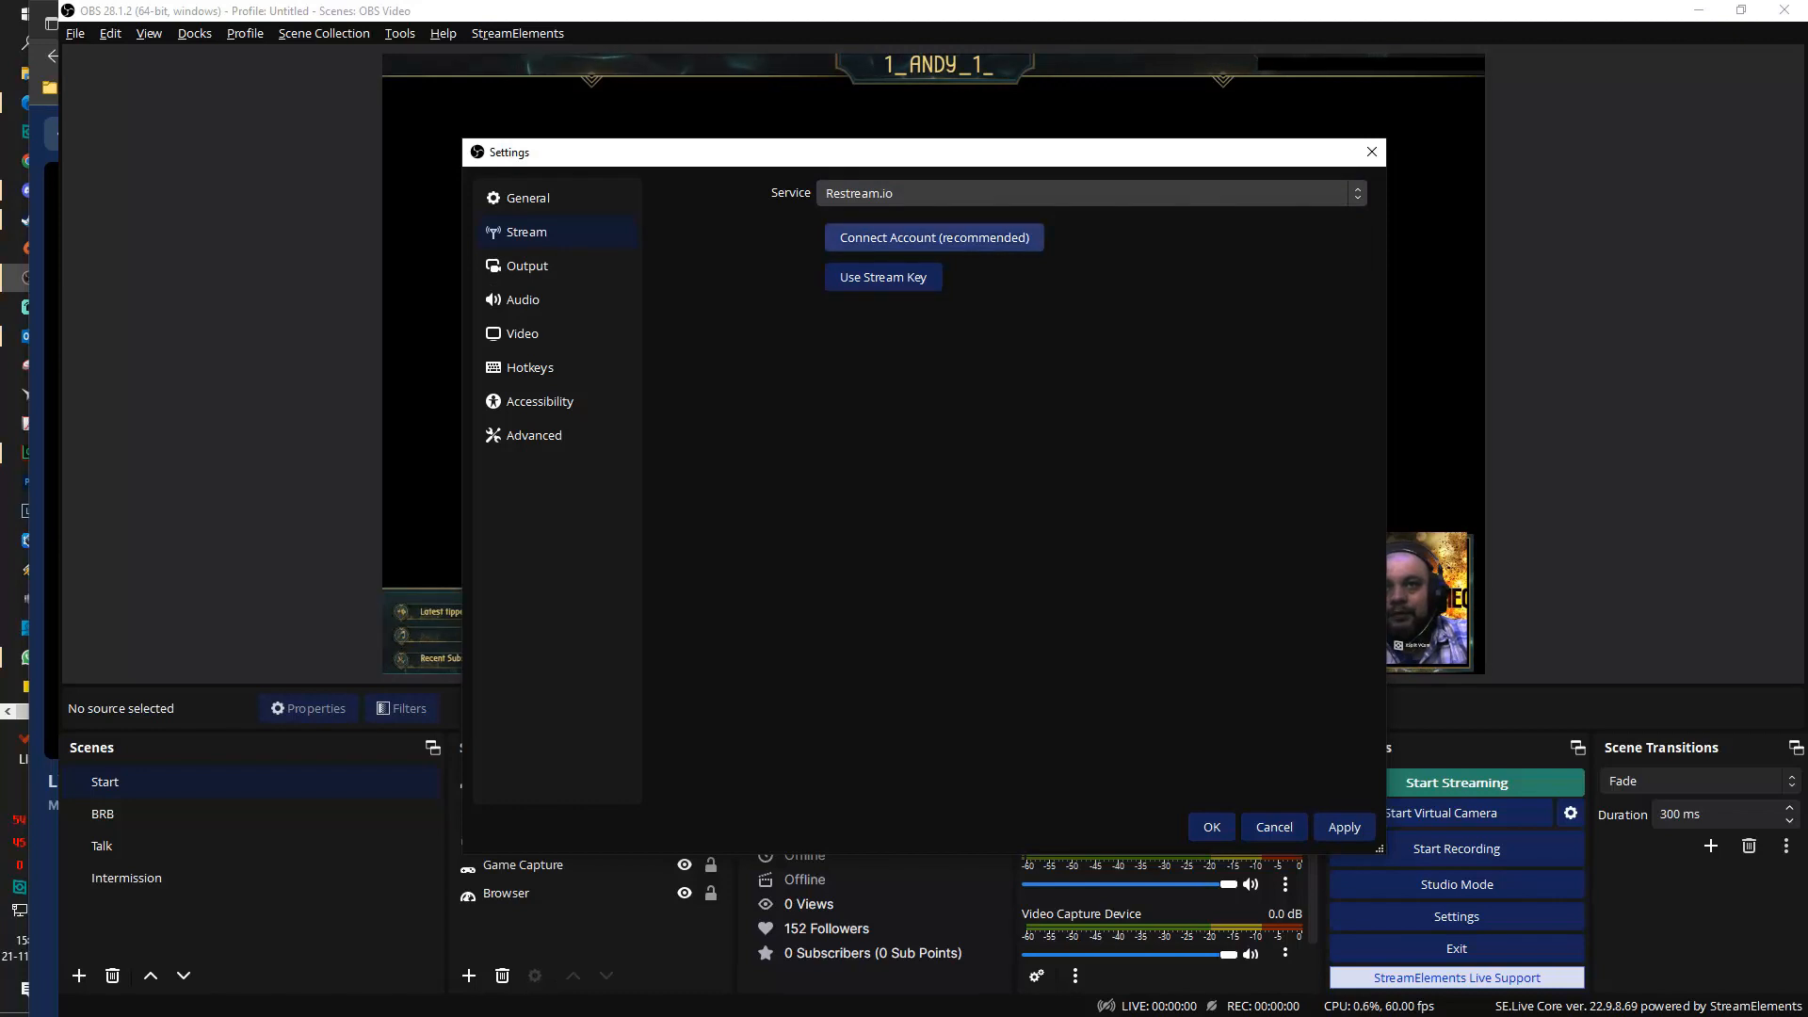
# Step: Connect the Restream account by logging in with its e-mail and password and allowing OBS access
pyautogui.click(934, 237)
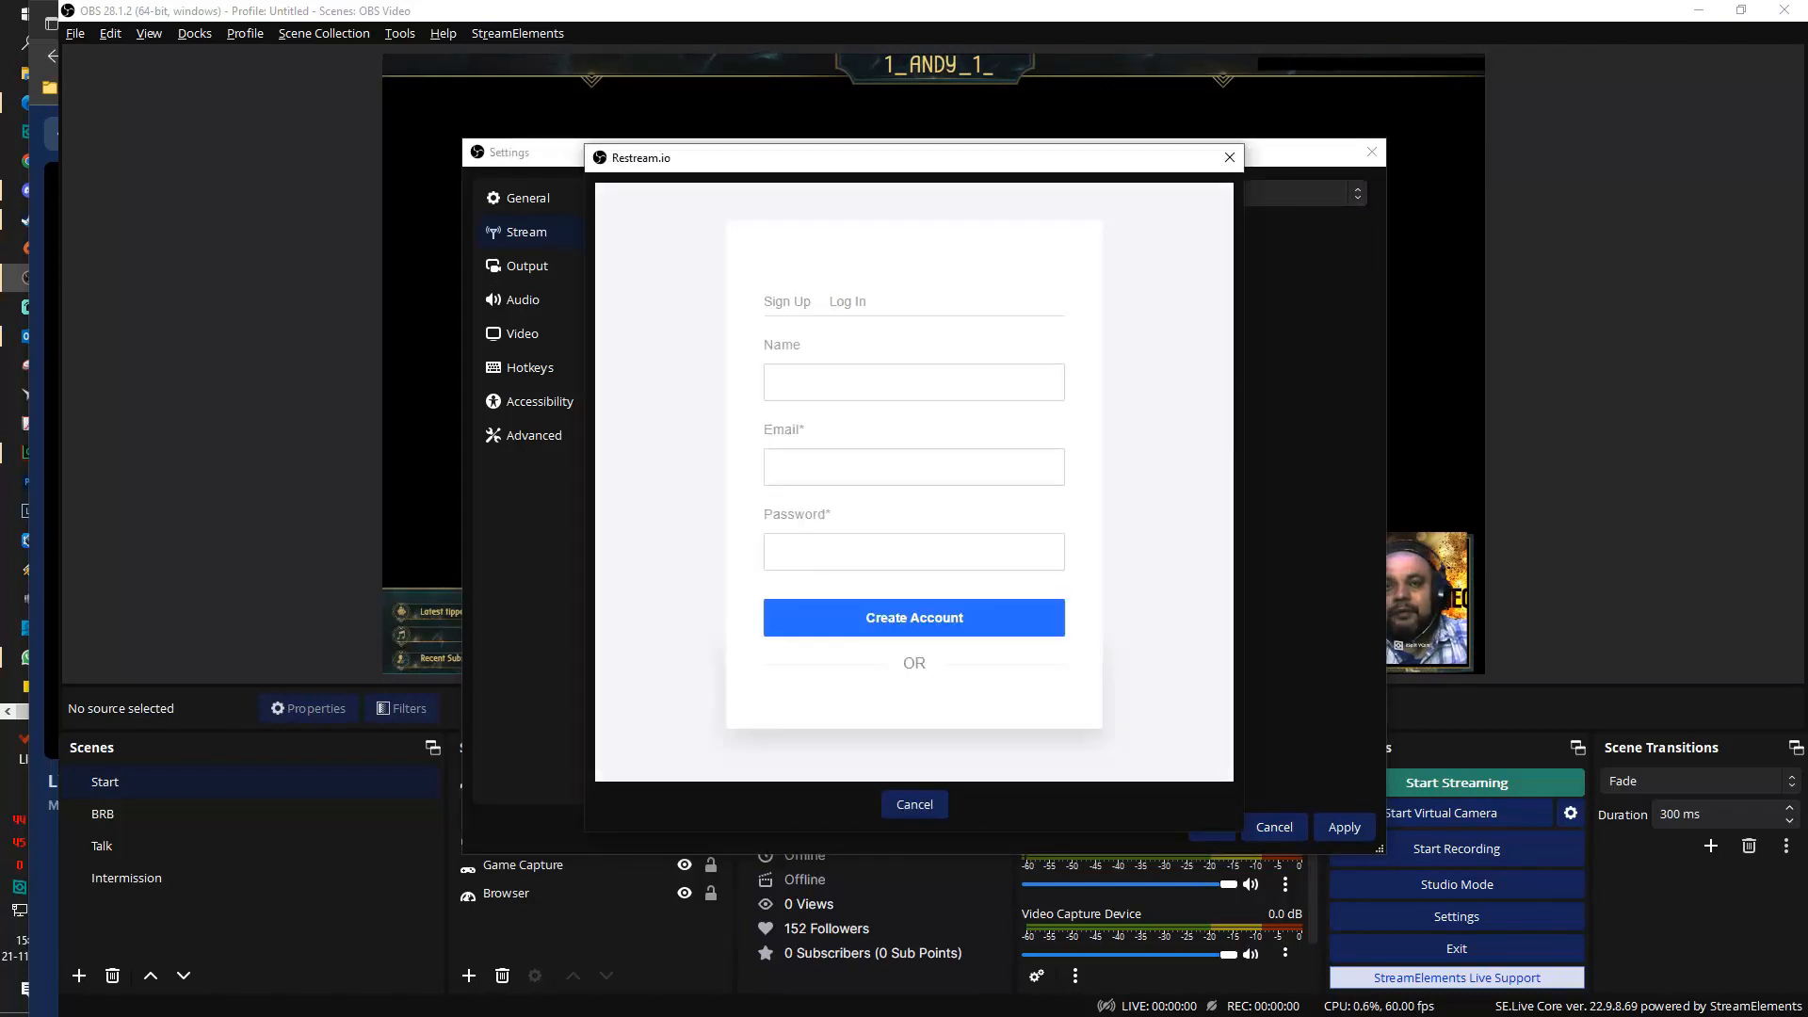
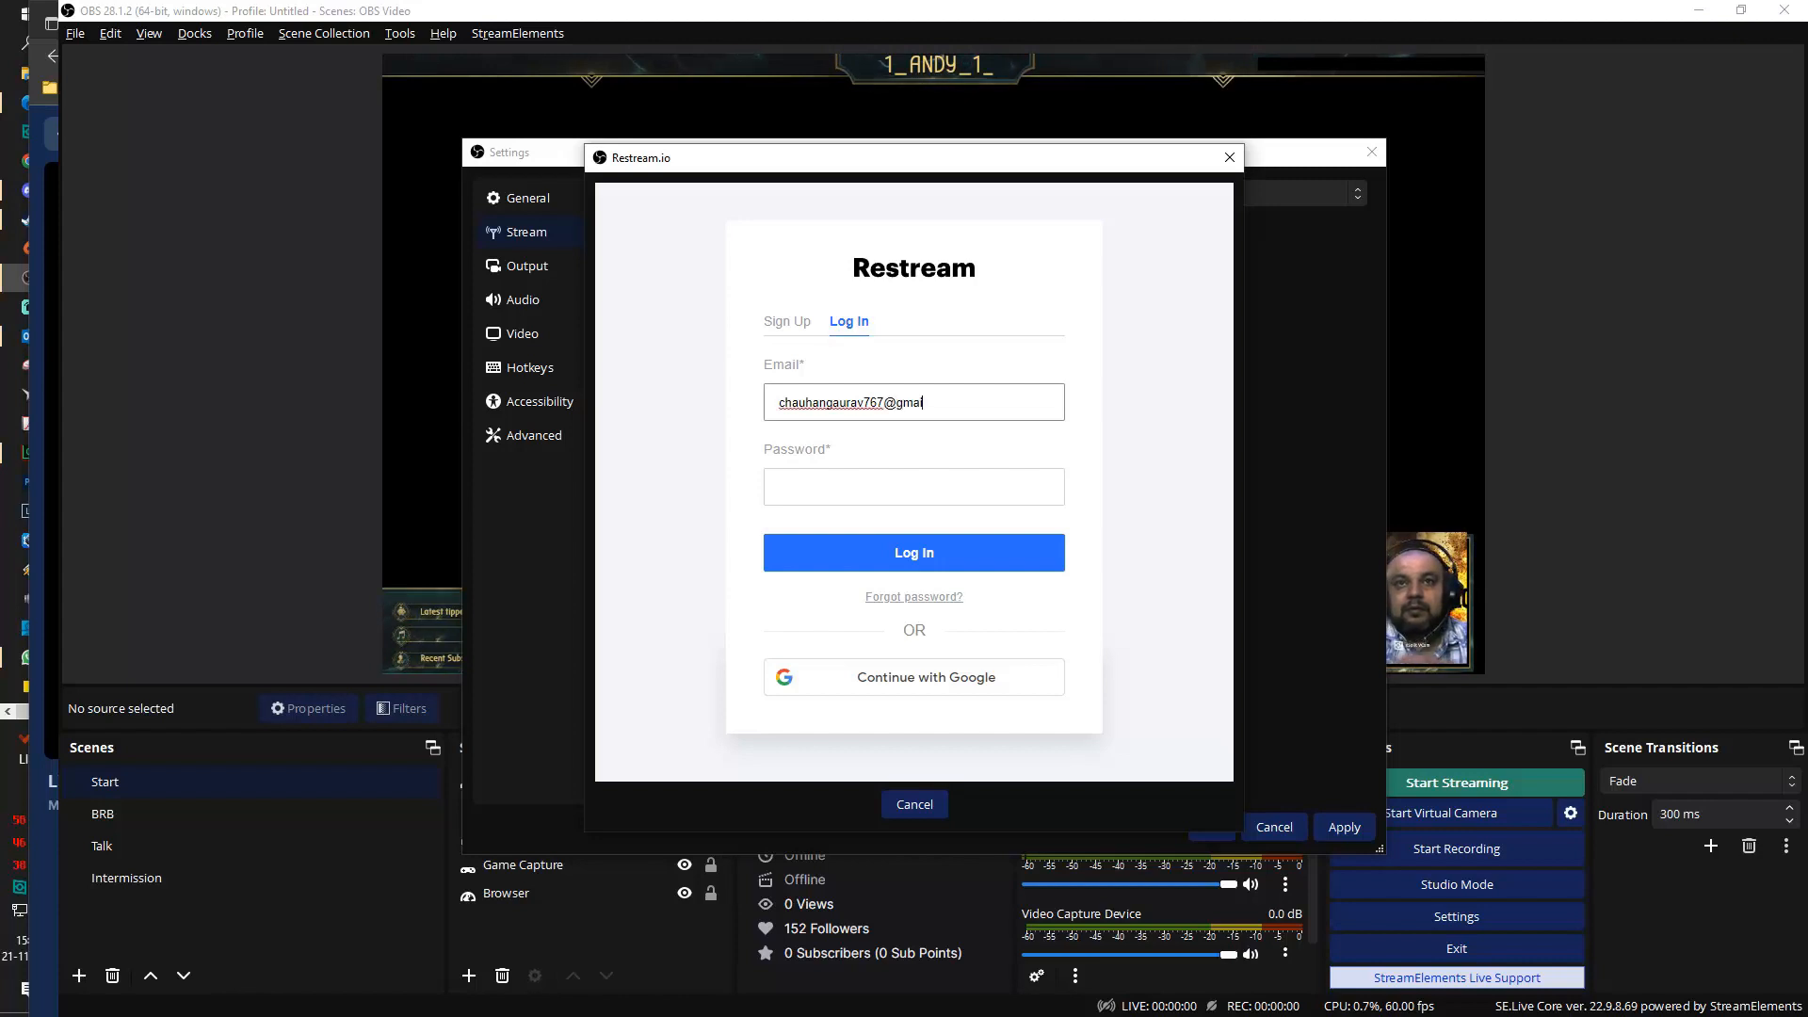
pyautogui.press('Tab')
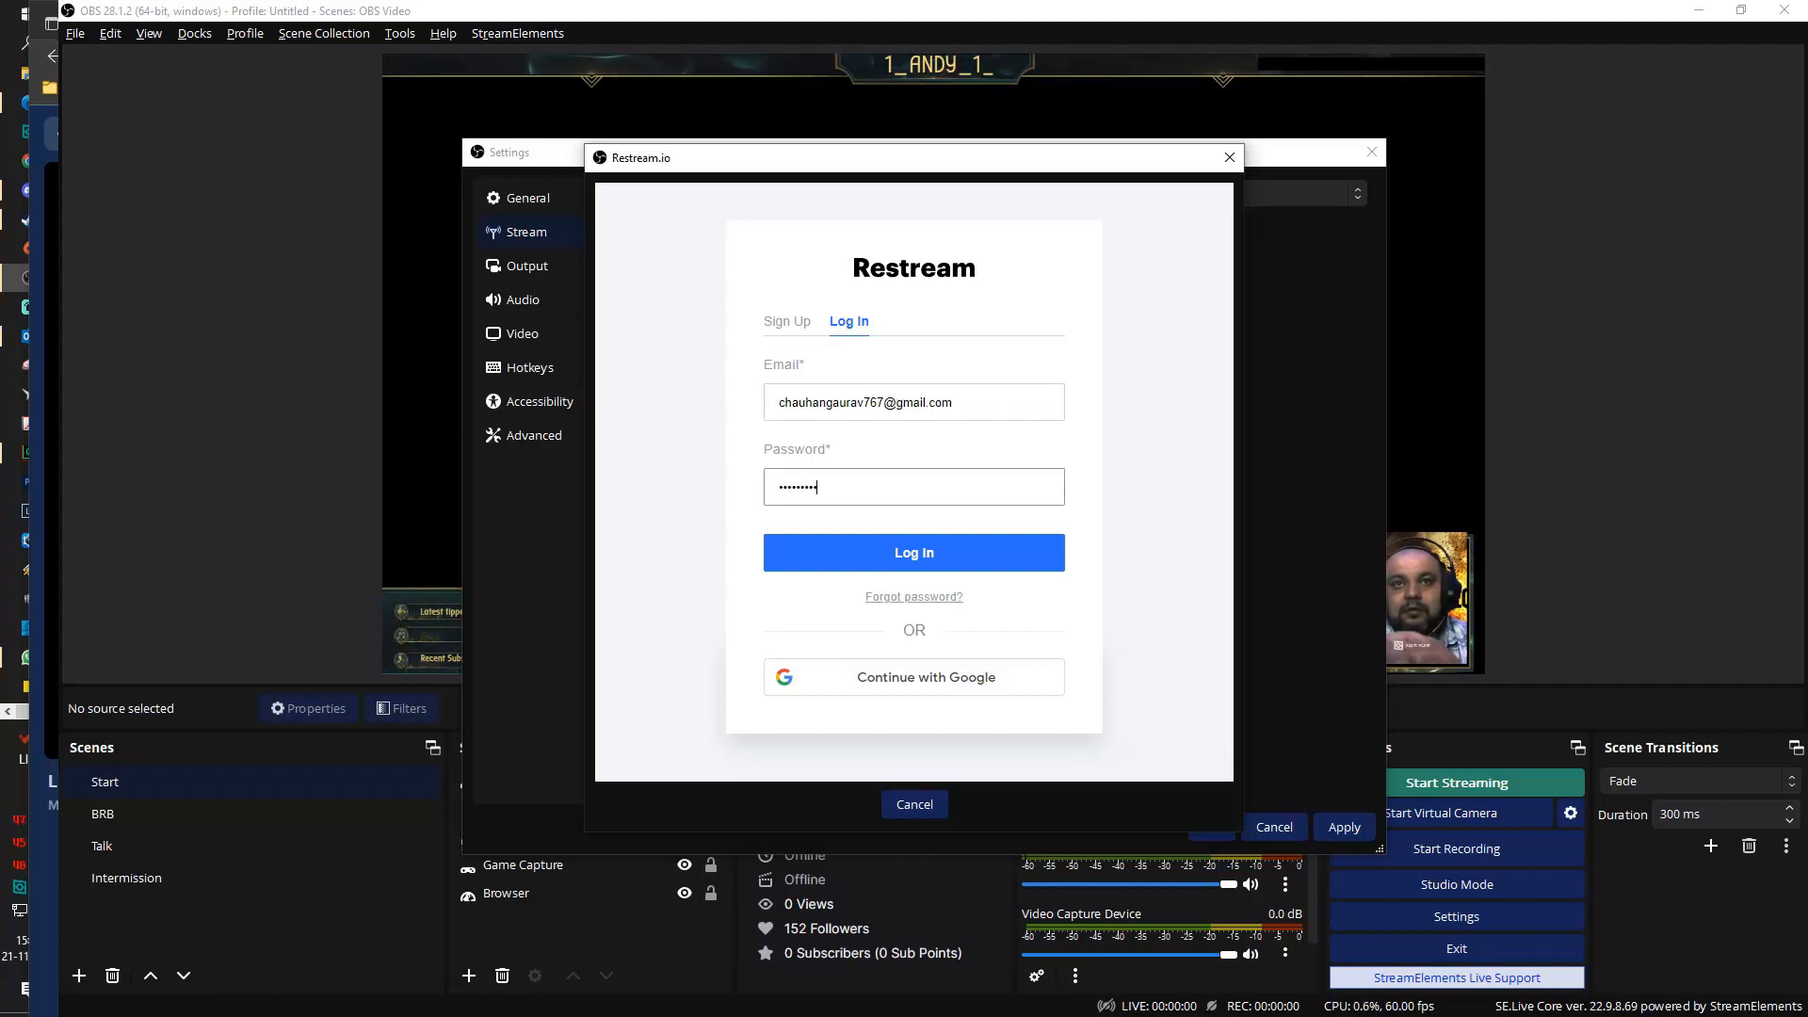
pyautogui.press('Return')
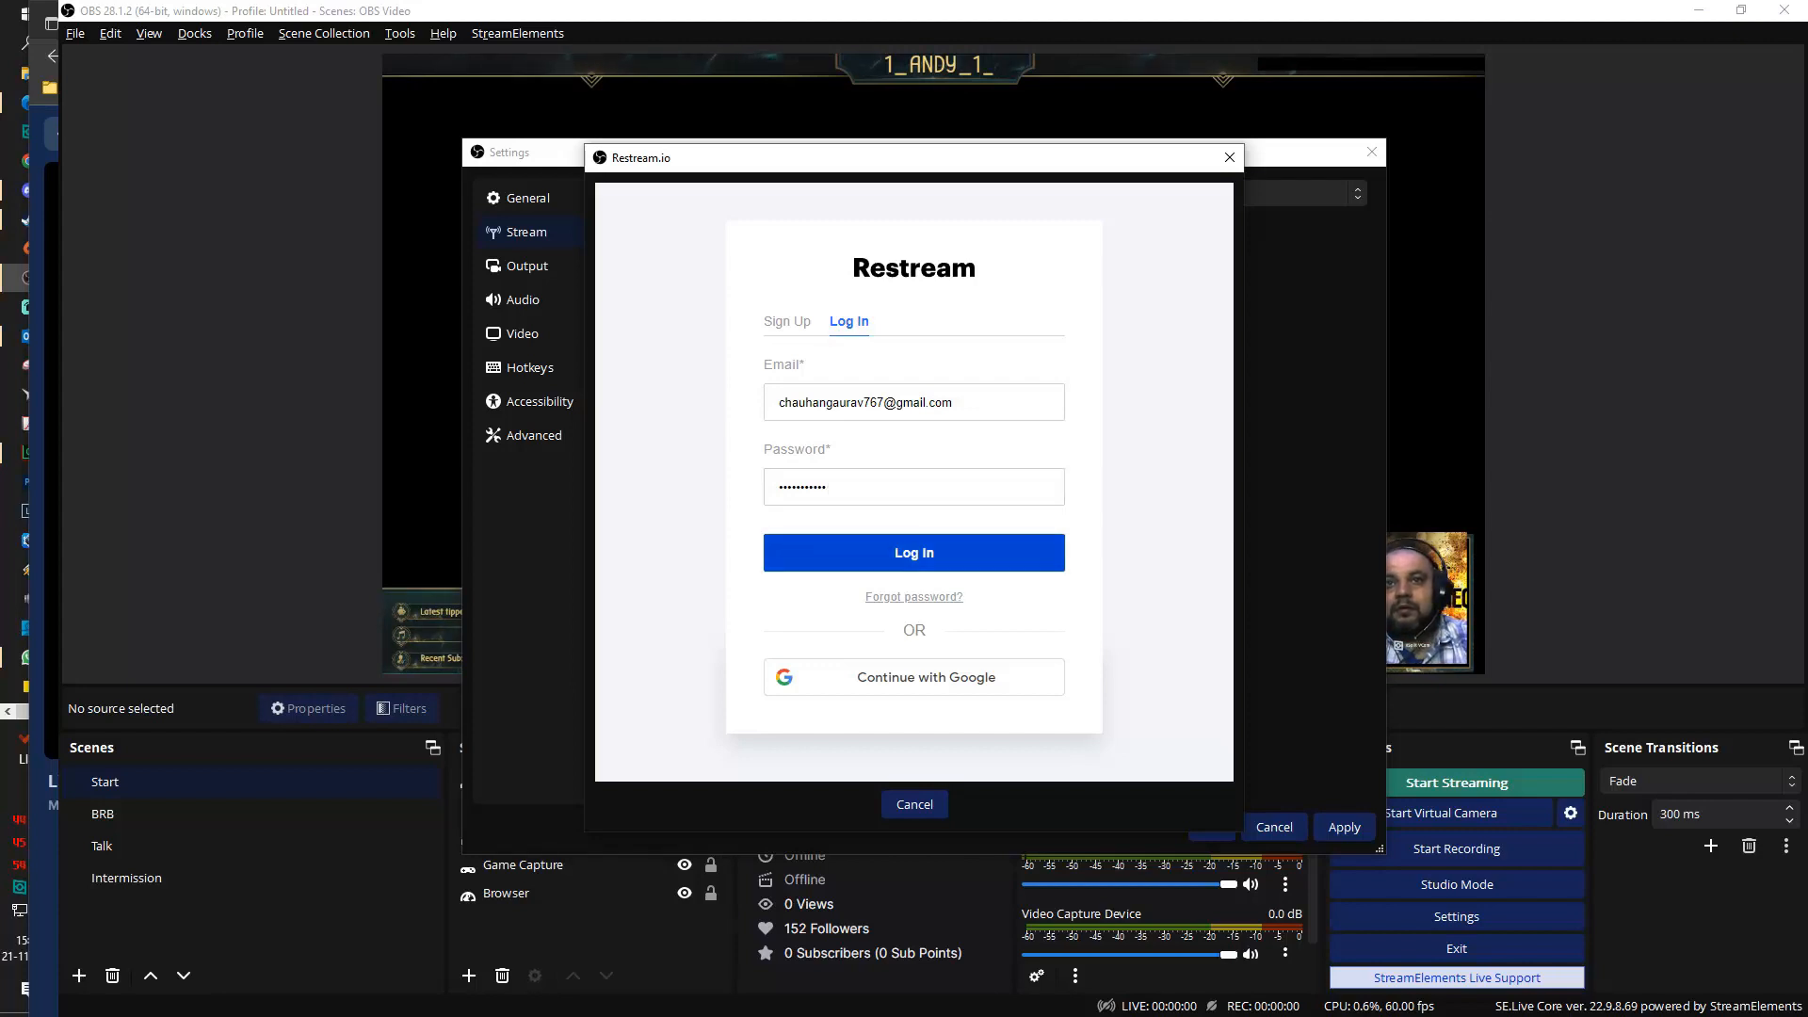
pyautogui.click(824, 545)
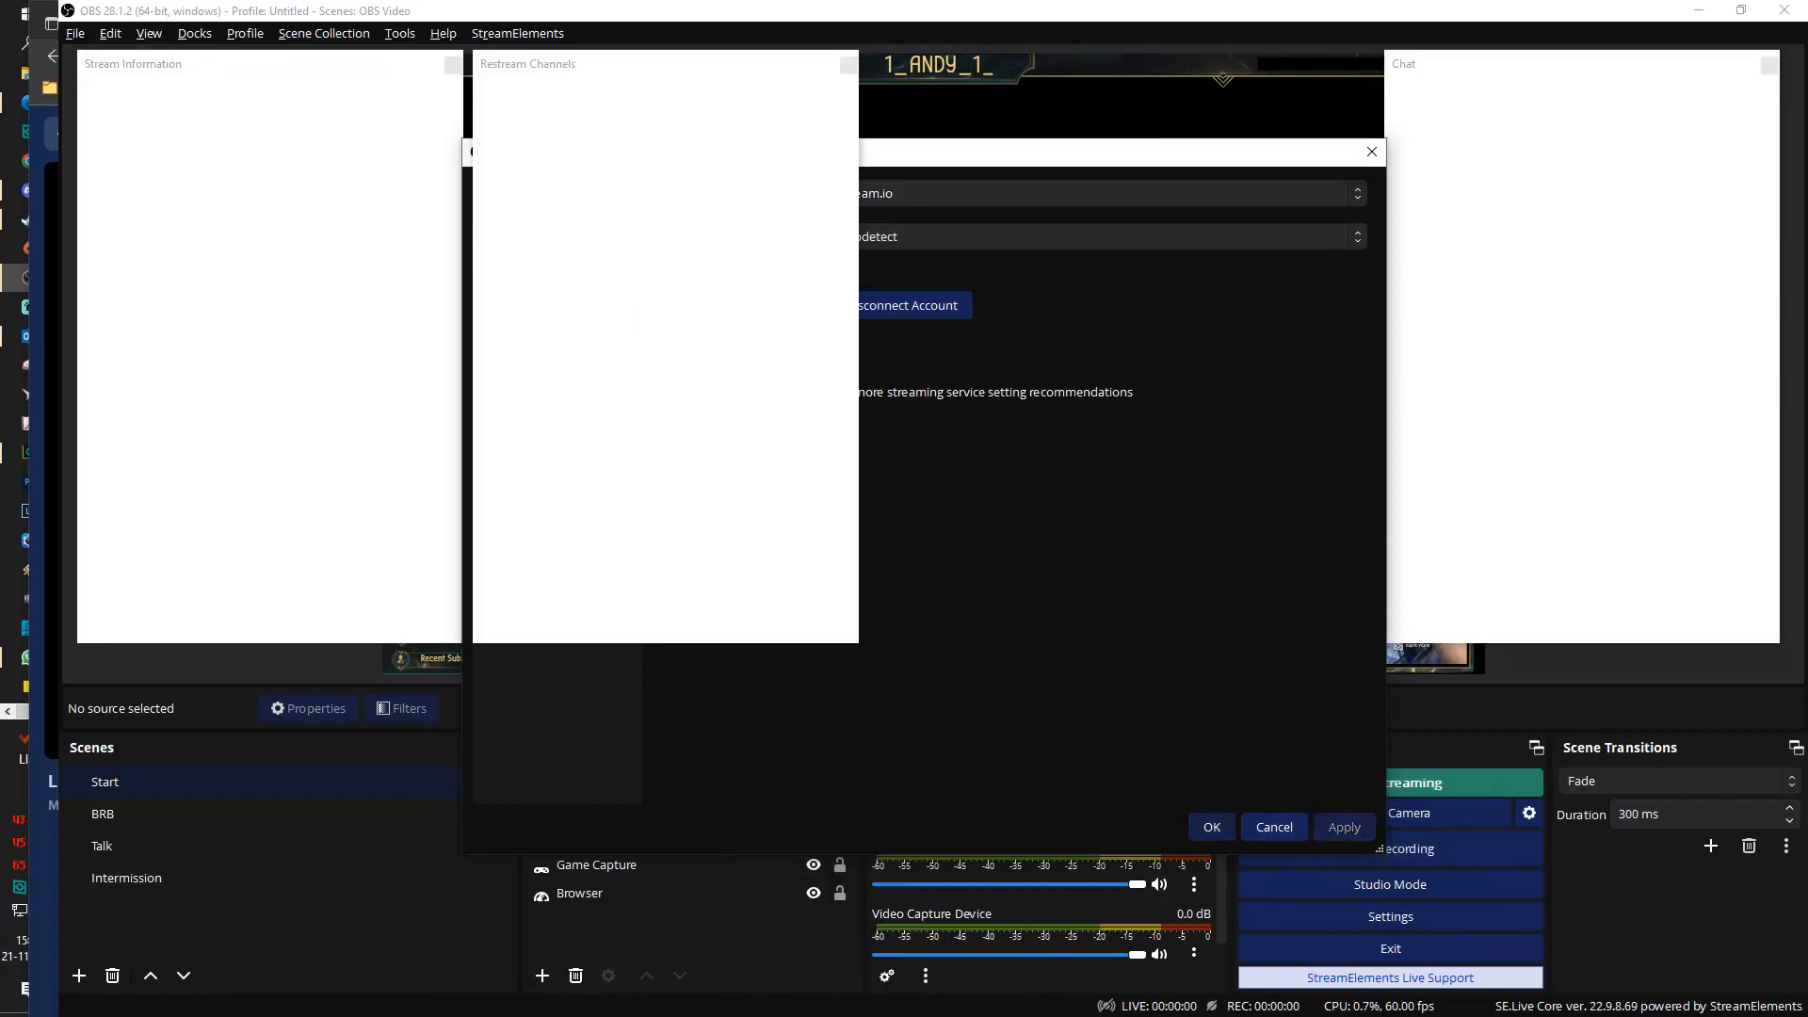
pyautogui.press('Return')
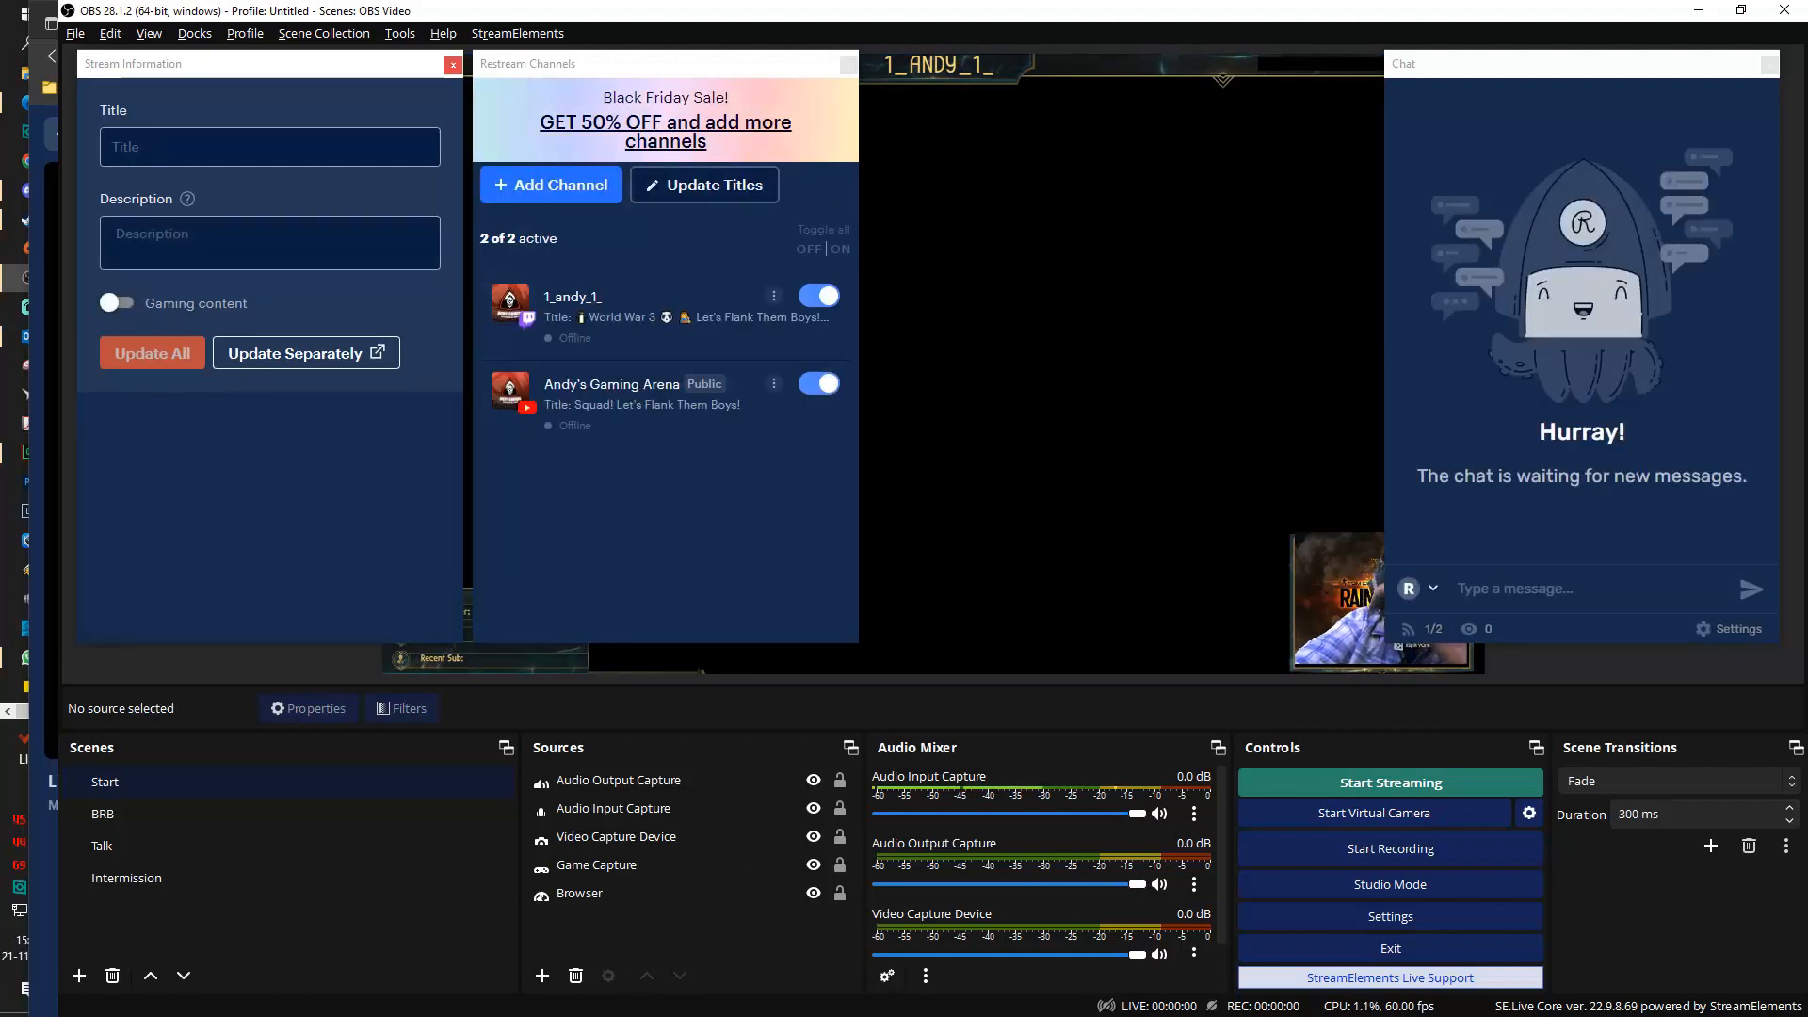
pyautogui.click(453, 65)
pyautogui.moveTo(645, 63); pyautogui.dragTo(162, 164)
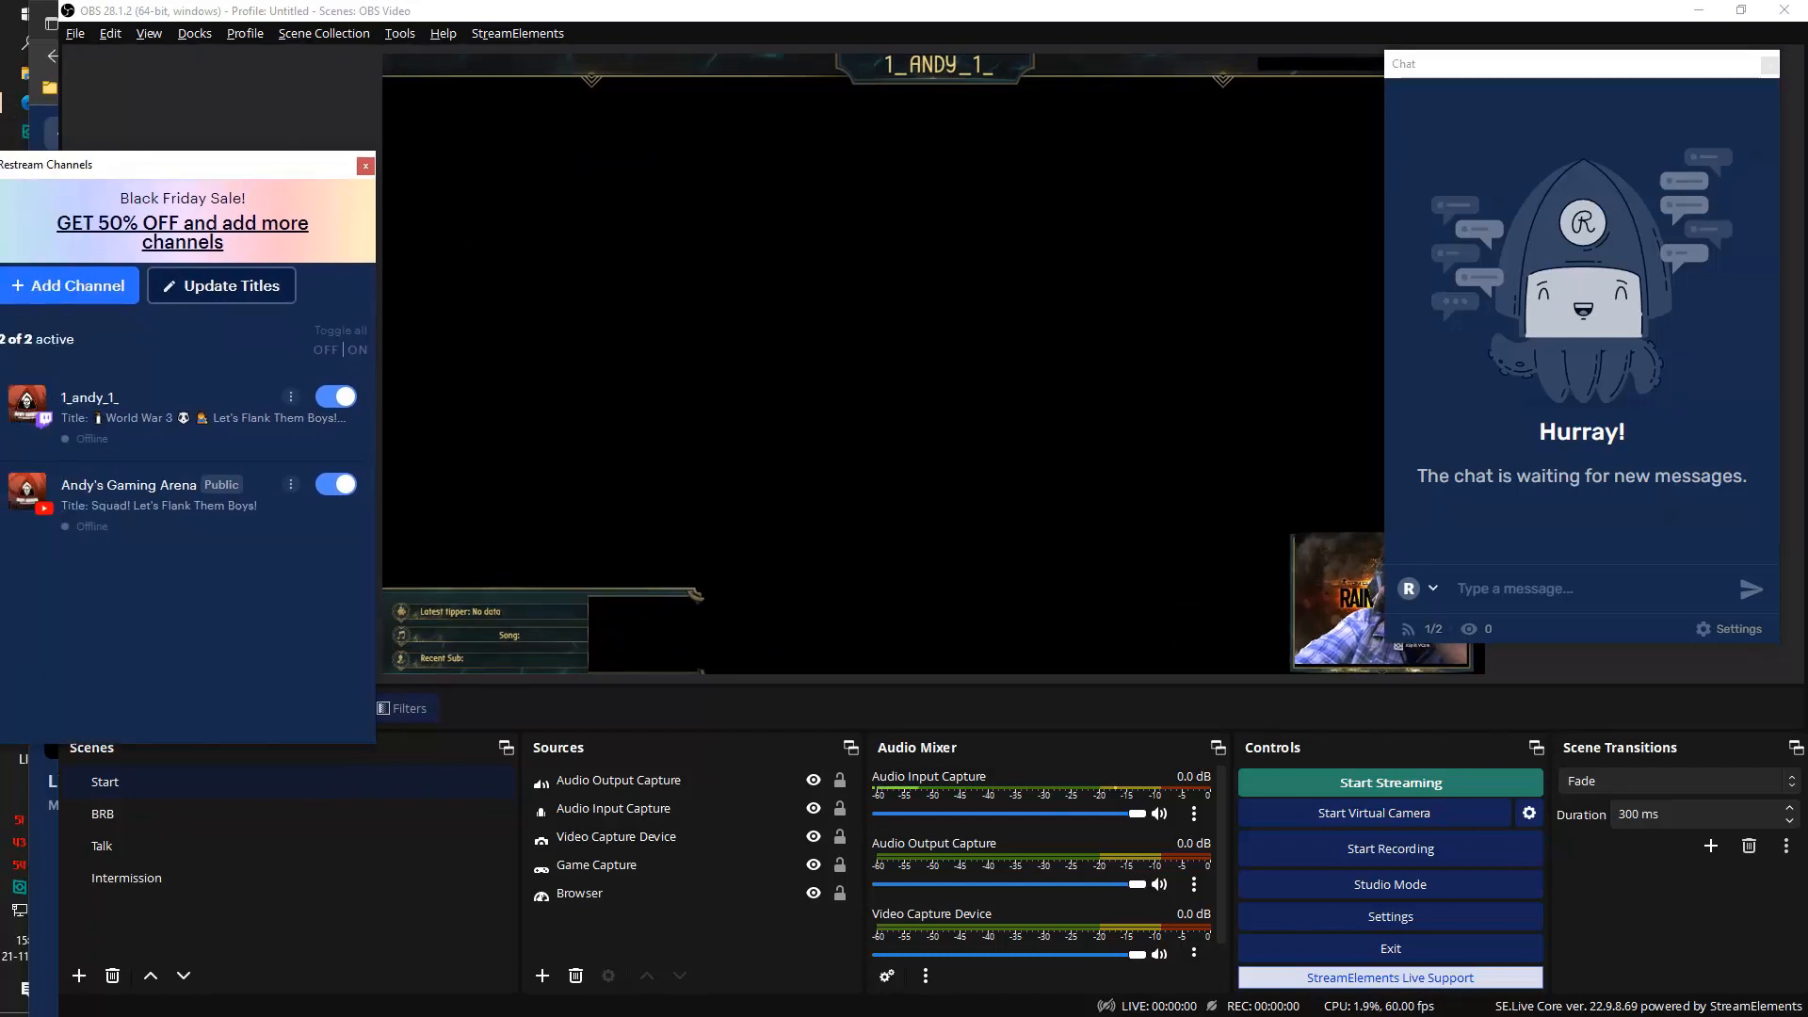
pyautogui.click(194, 33)
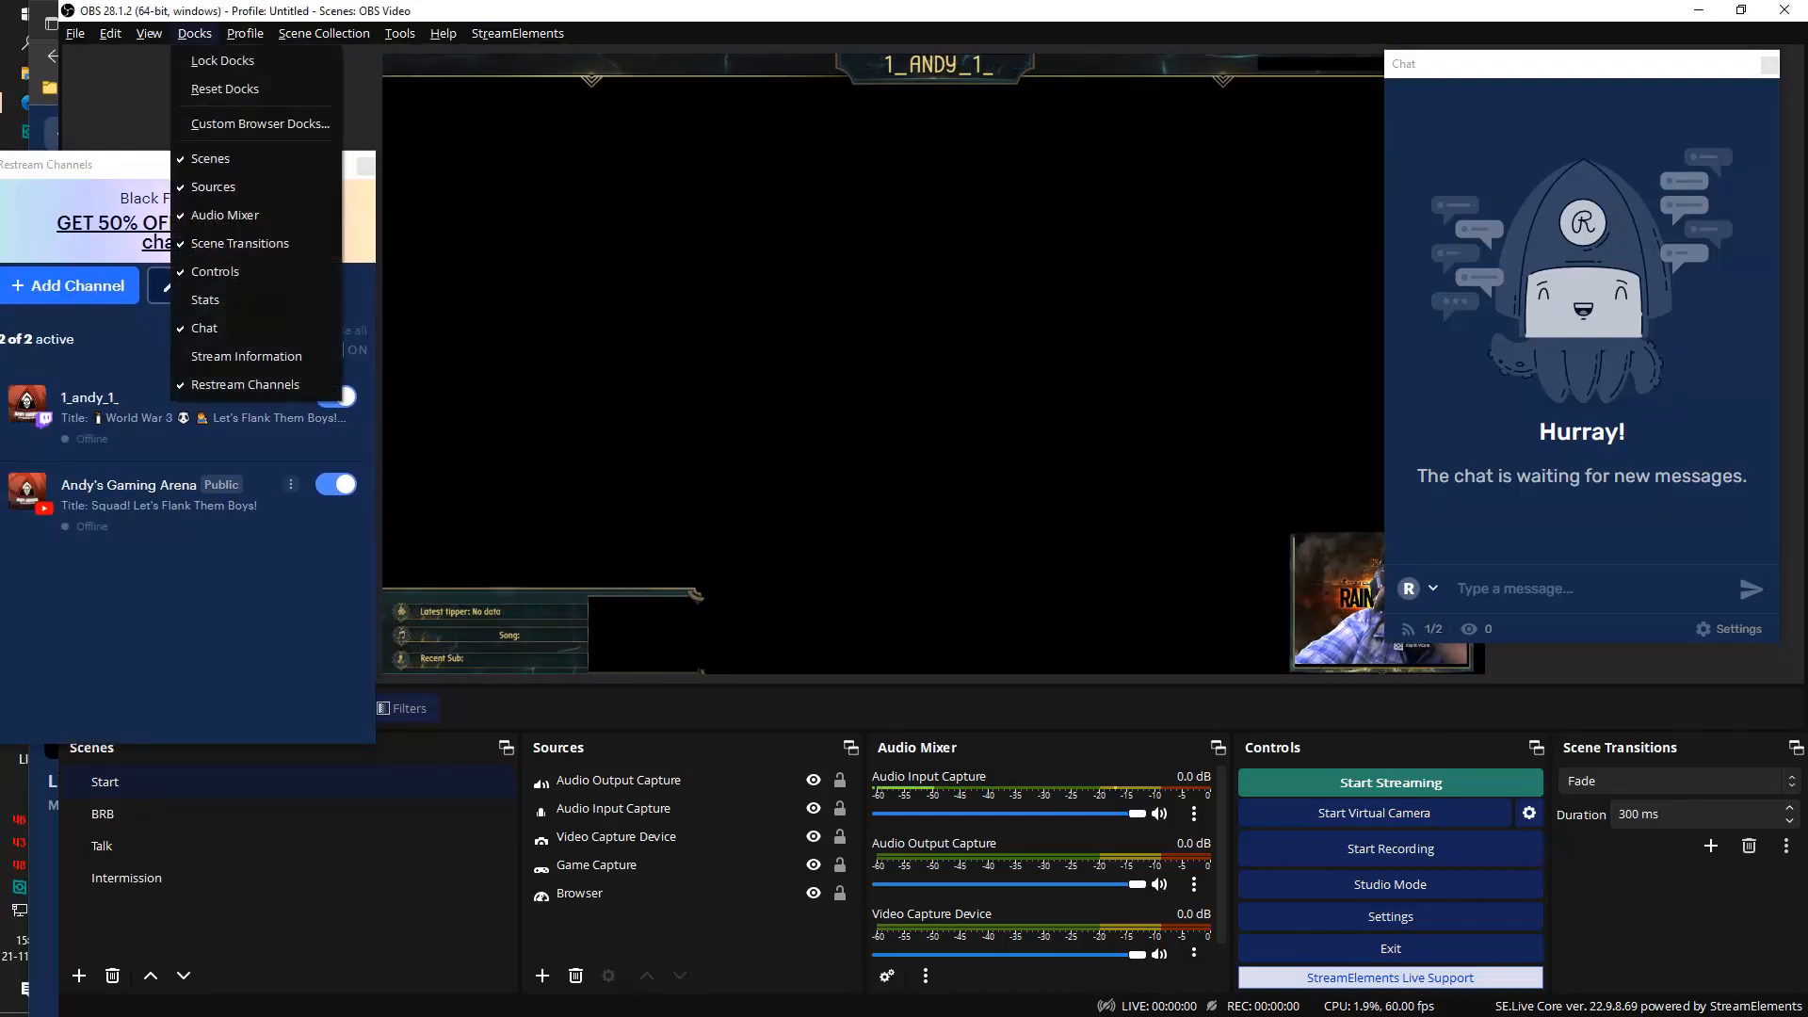
pyautogui.click(163, 164)
pyautogui.moveTo(163, 164); pyautogui.dragTo(128, 192)
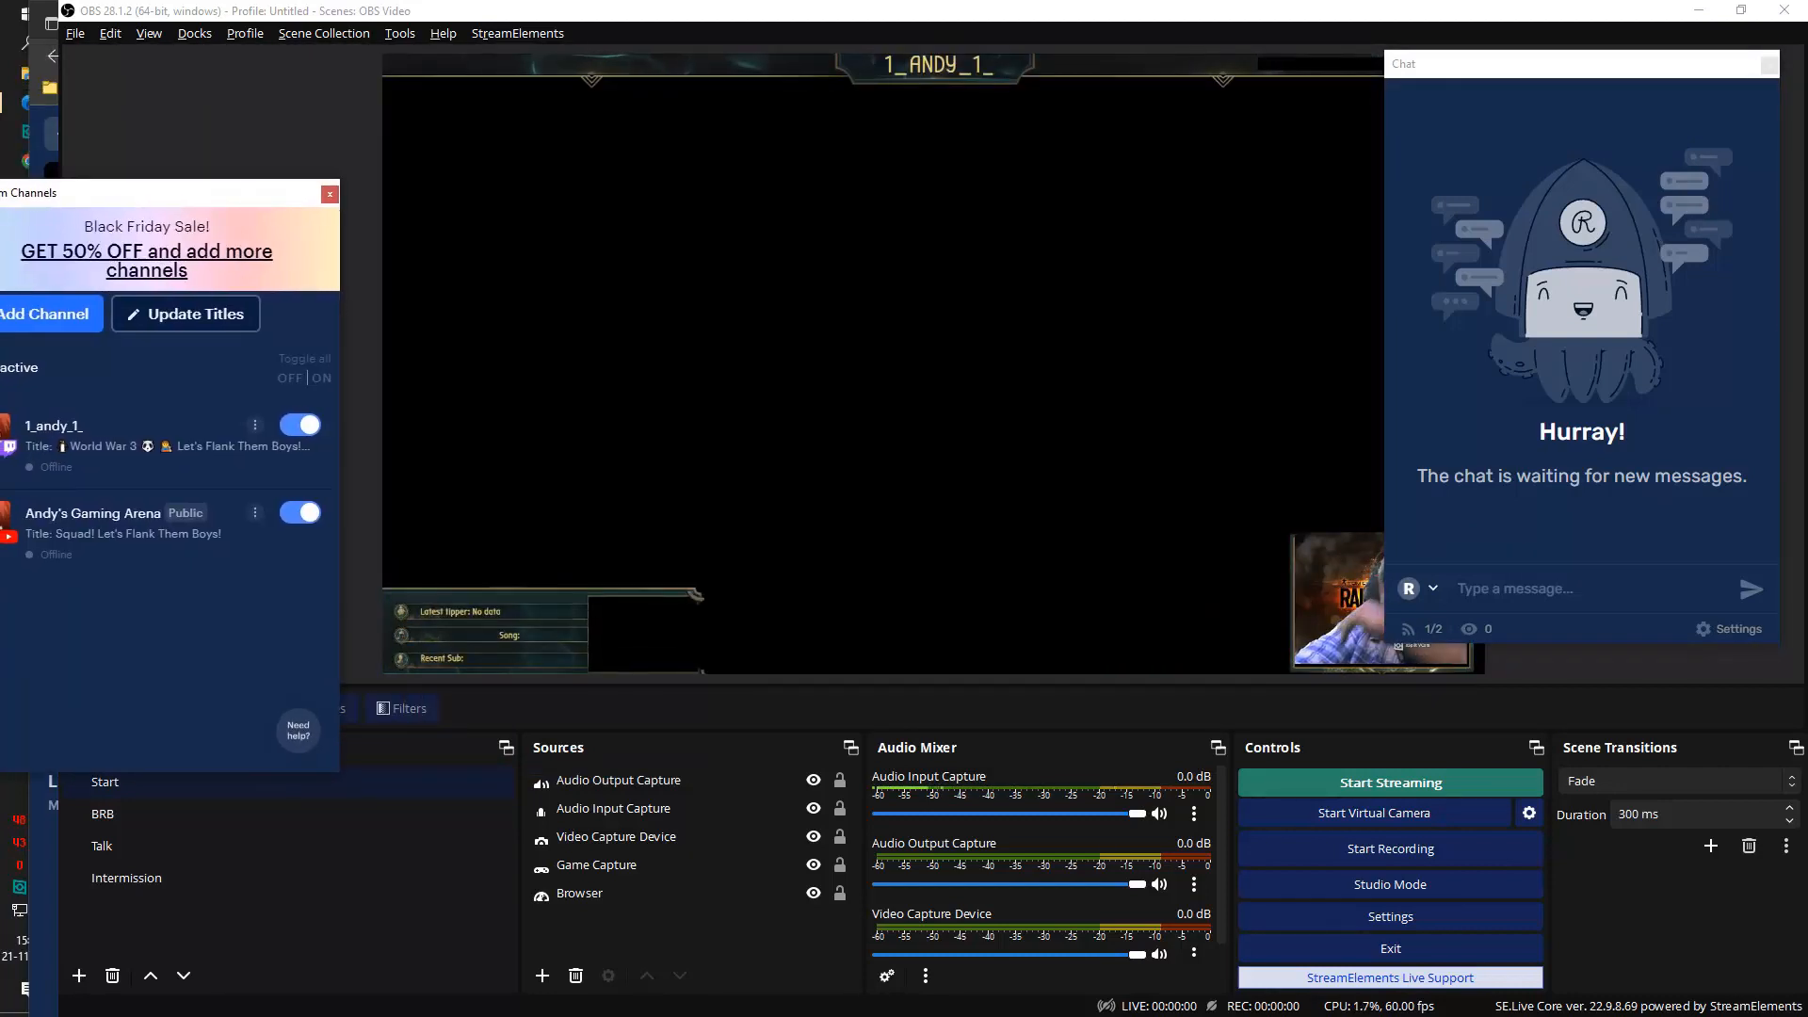
pyautogui.moveTo(1582, 63); pyautogui.dragTo(1247, 665)
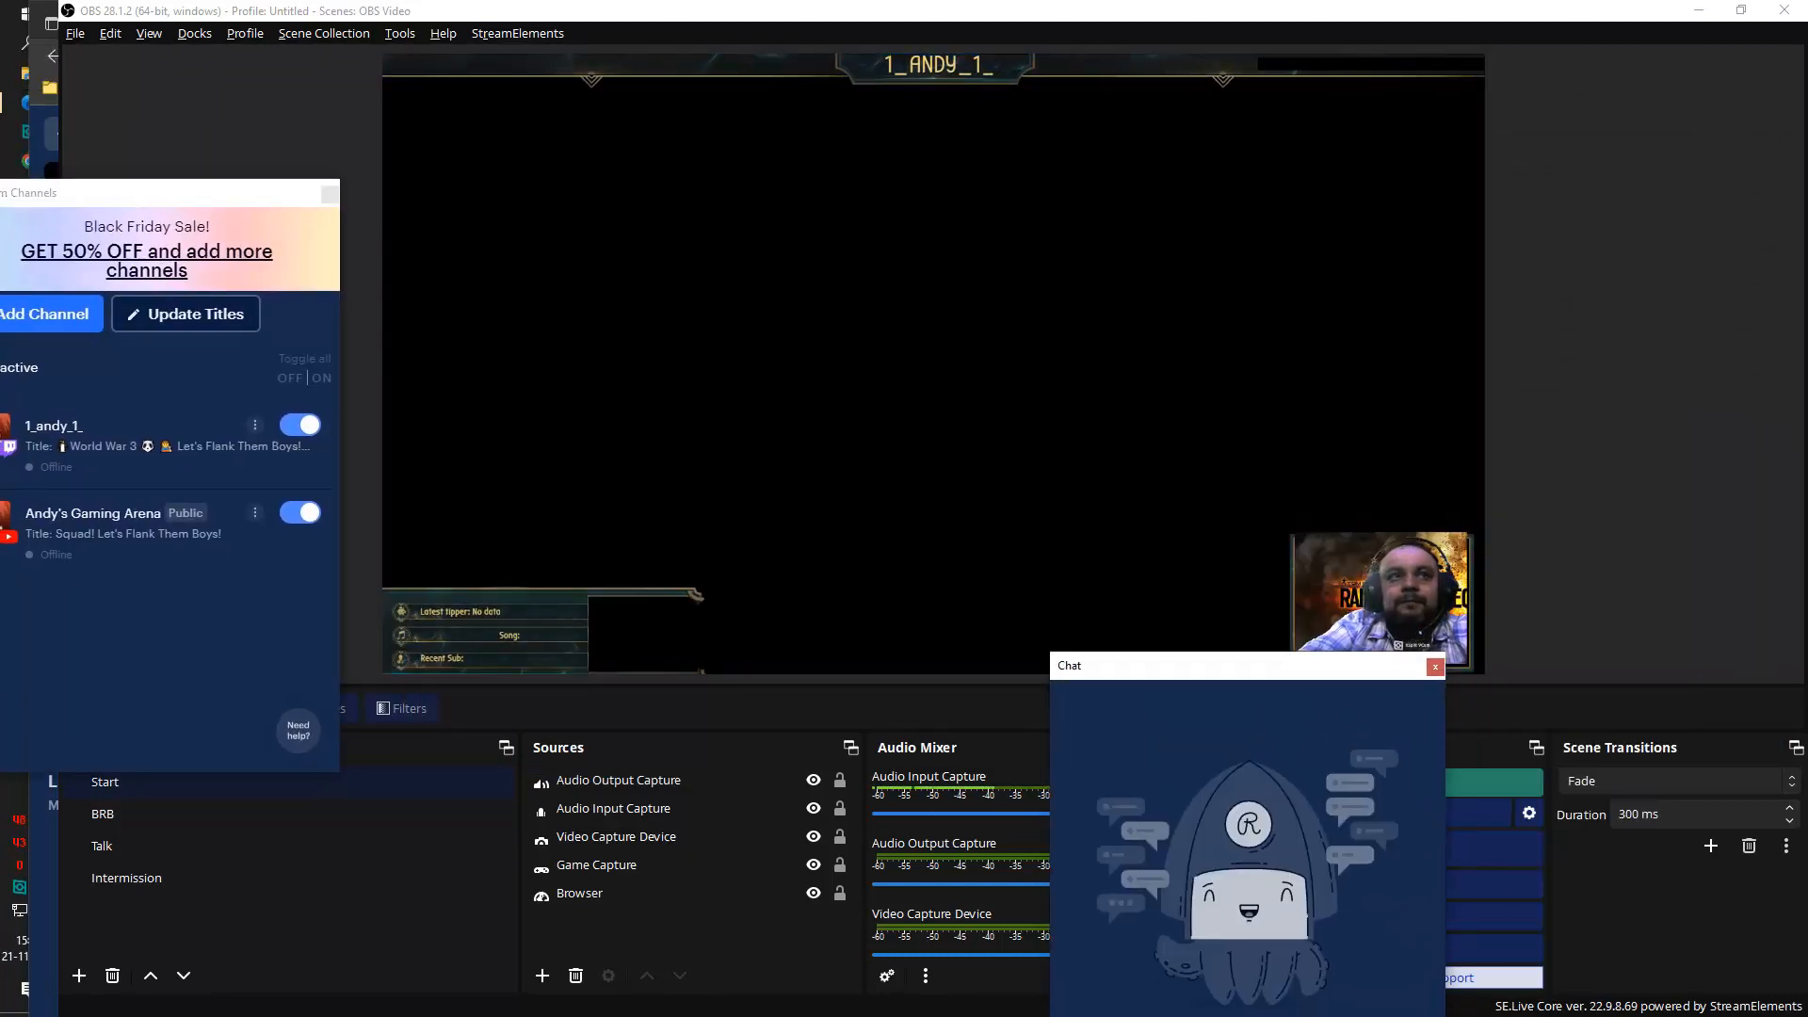
pyautogui.moveTo(127, 192); pyautogui.dragTo(296, 24)
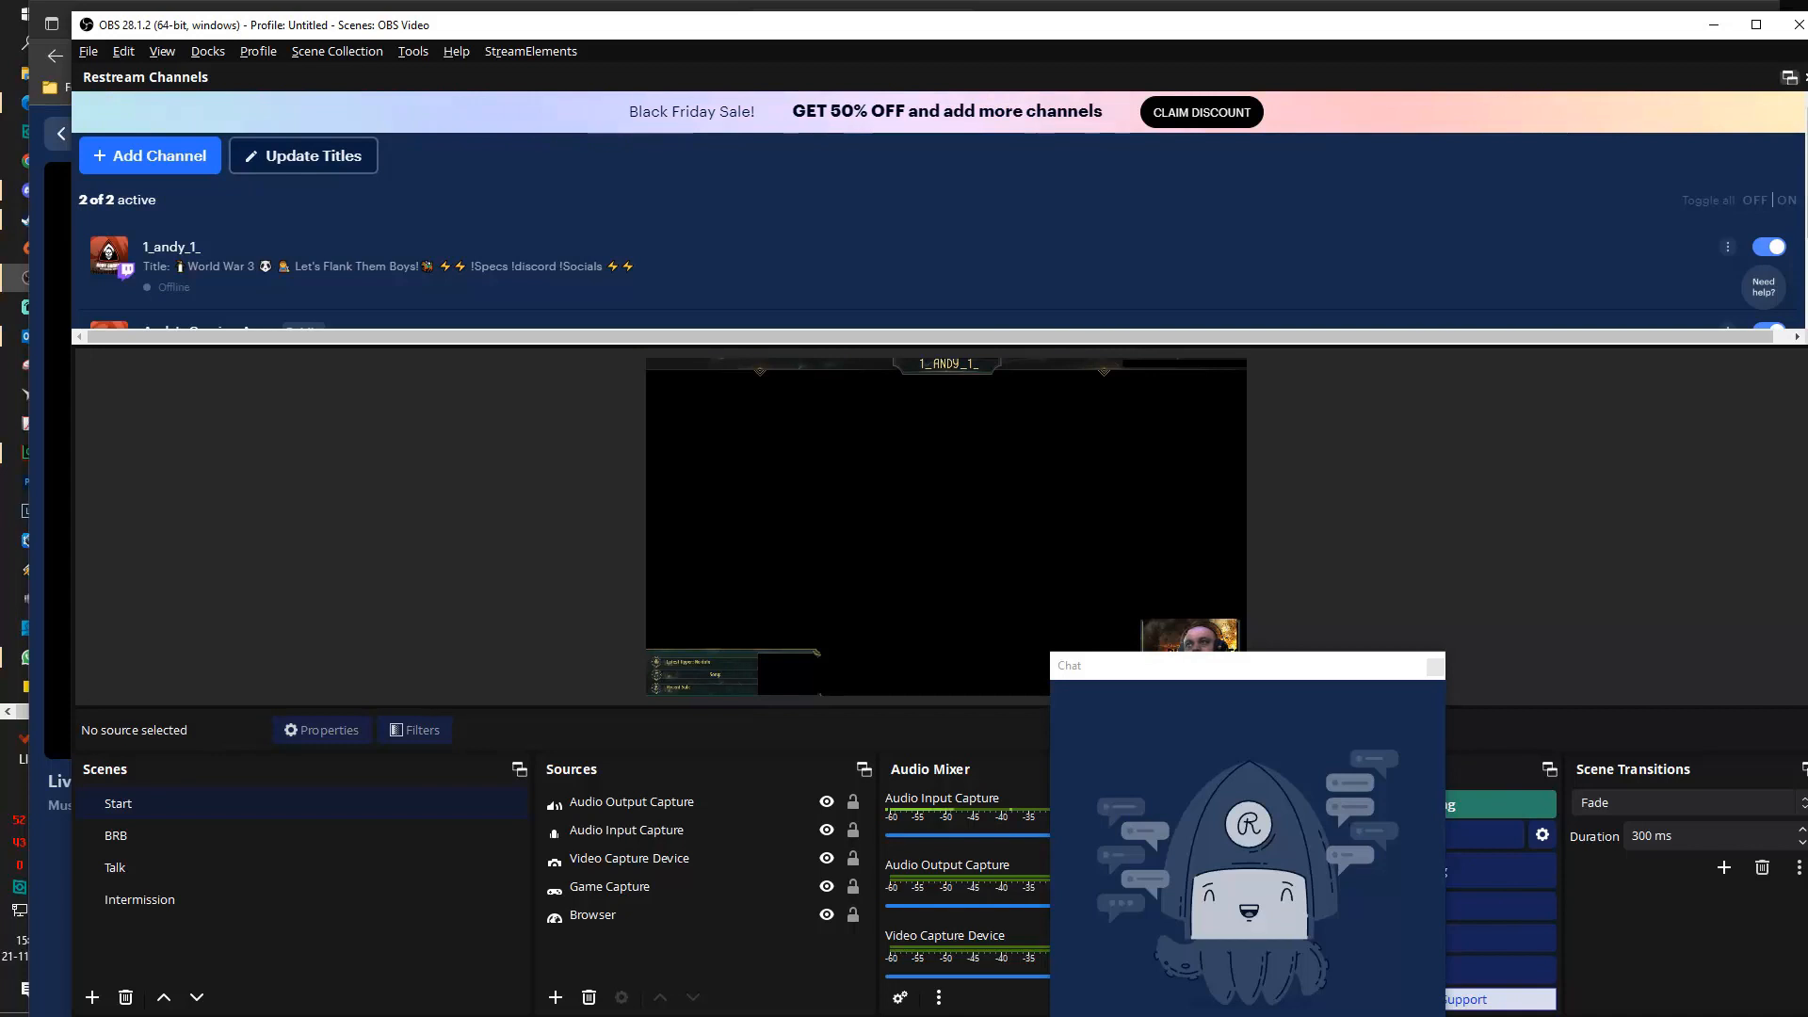
pyautogui.doubleClick(295, 77)
pyautogui.moveTo(127, 192); pyautogui.dragTo(1694, 120)
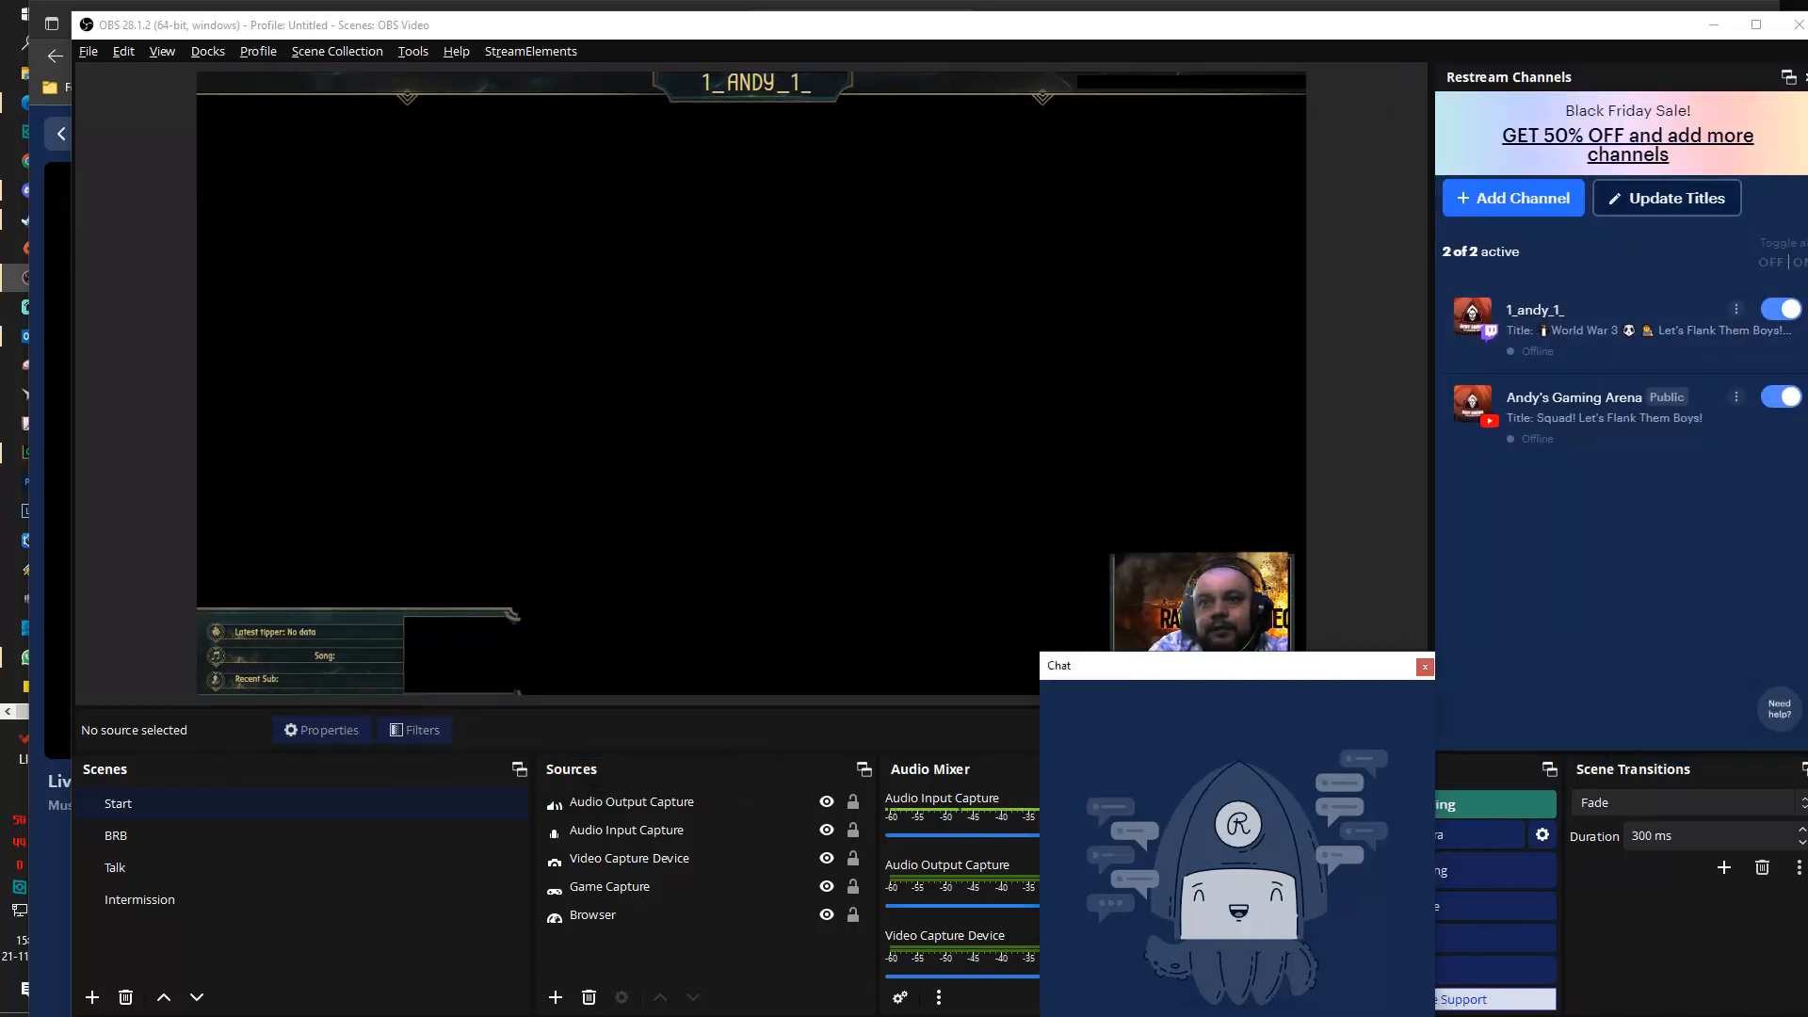
pyautogui.moveTo(1237, 665); pyautogui.dragTo(358, 78)
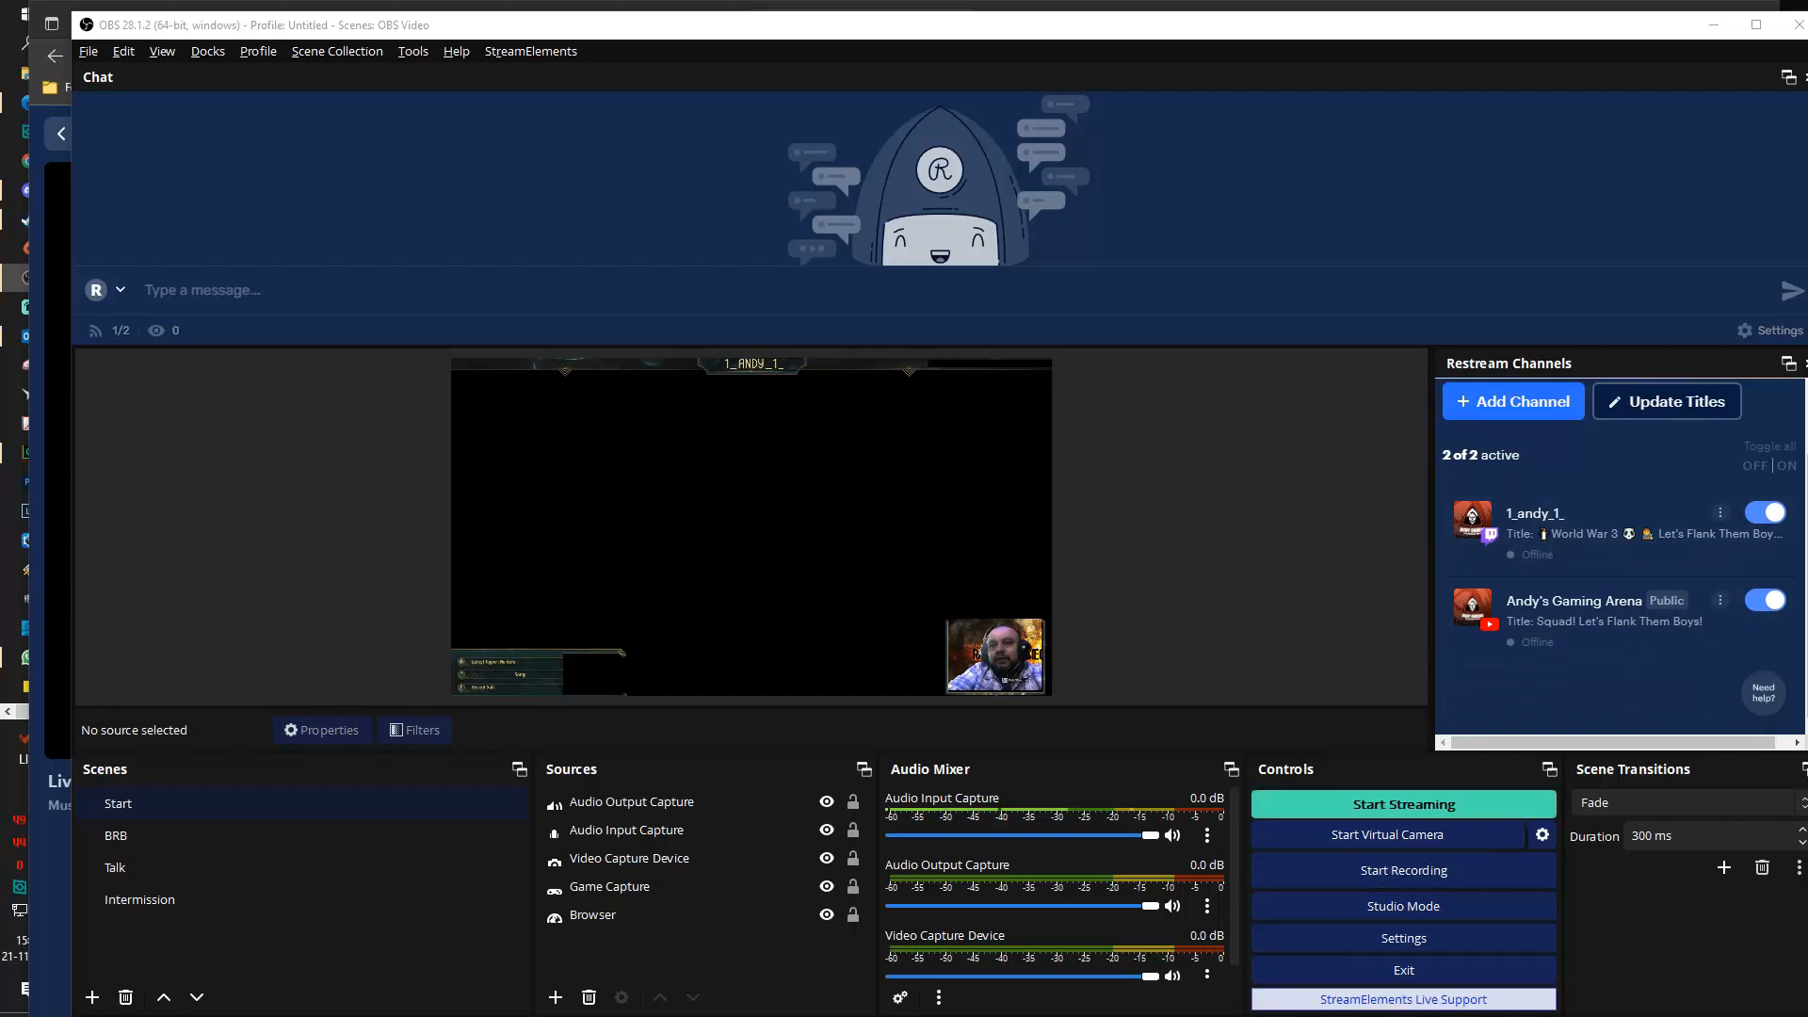
pyautogui.click(413, 51)
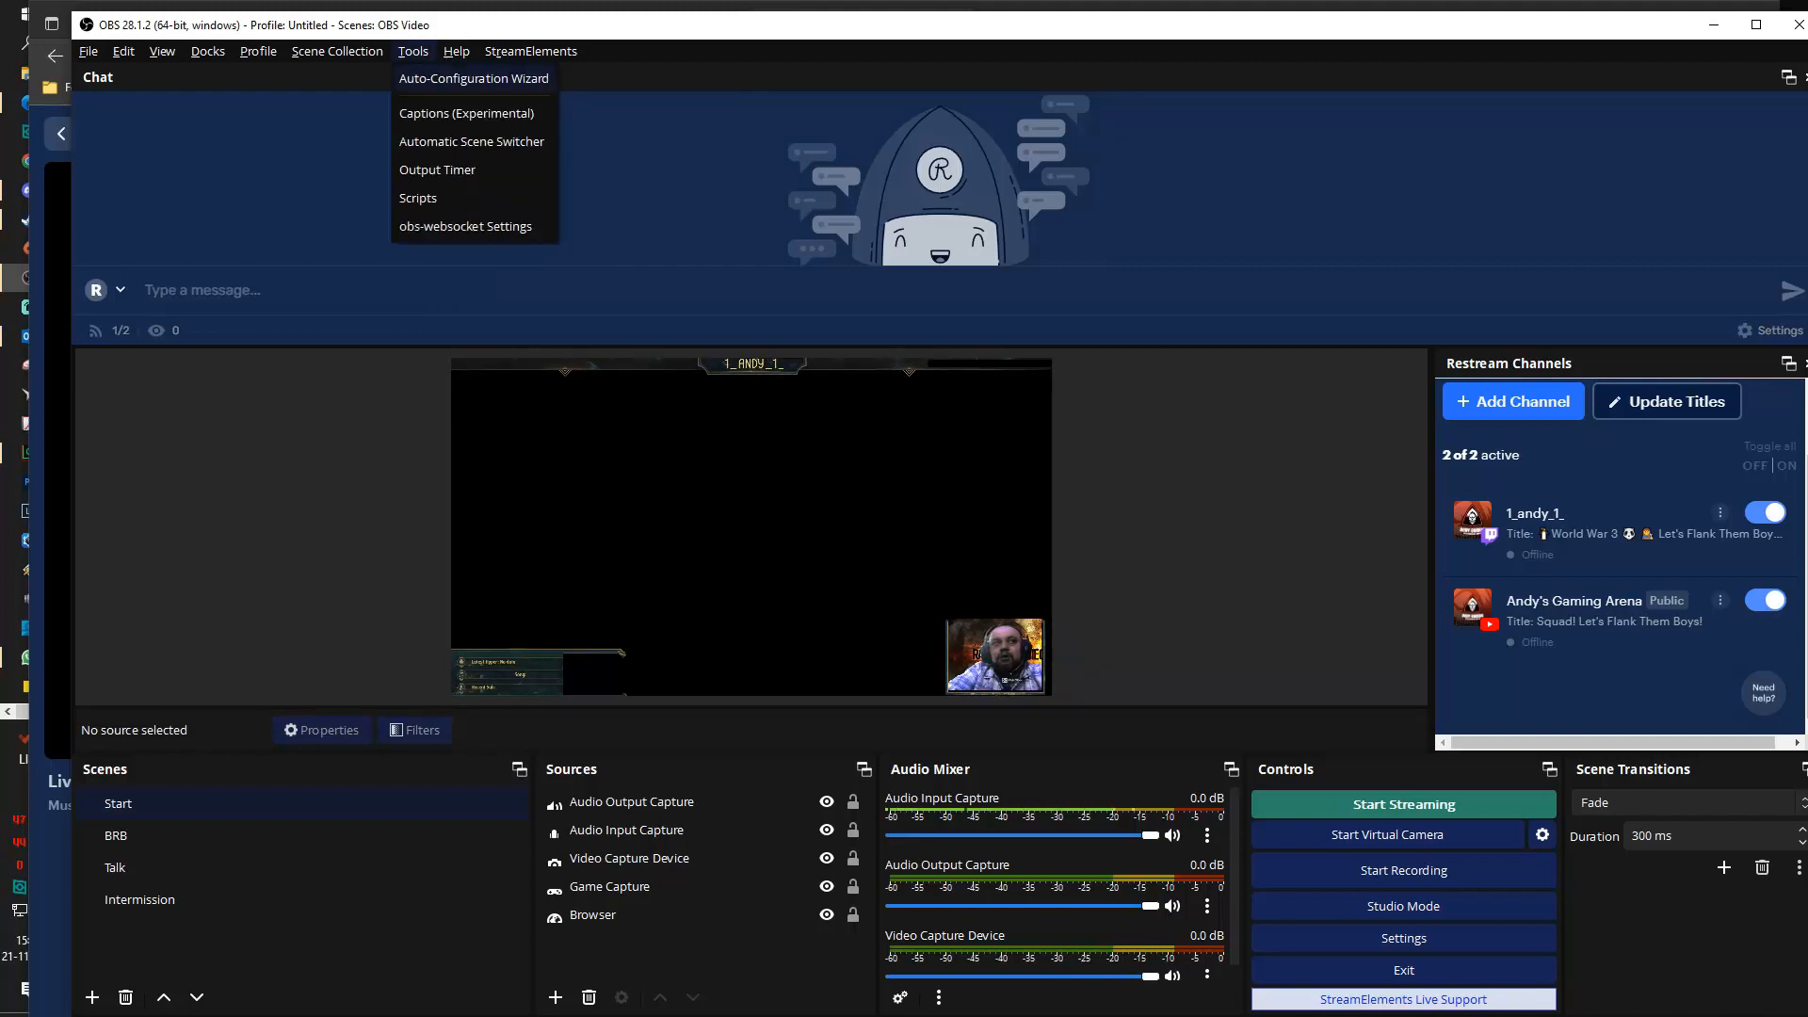
pyautogui.press('Escape')
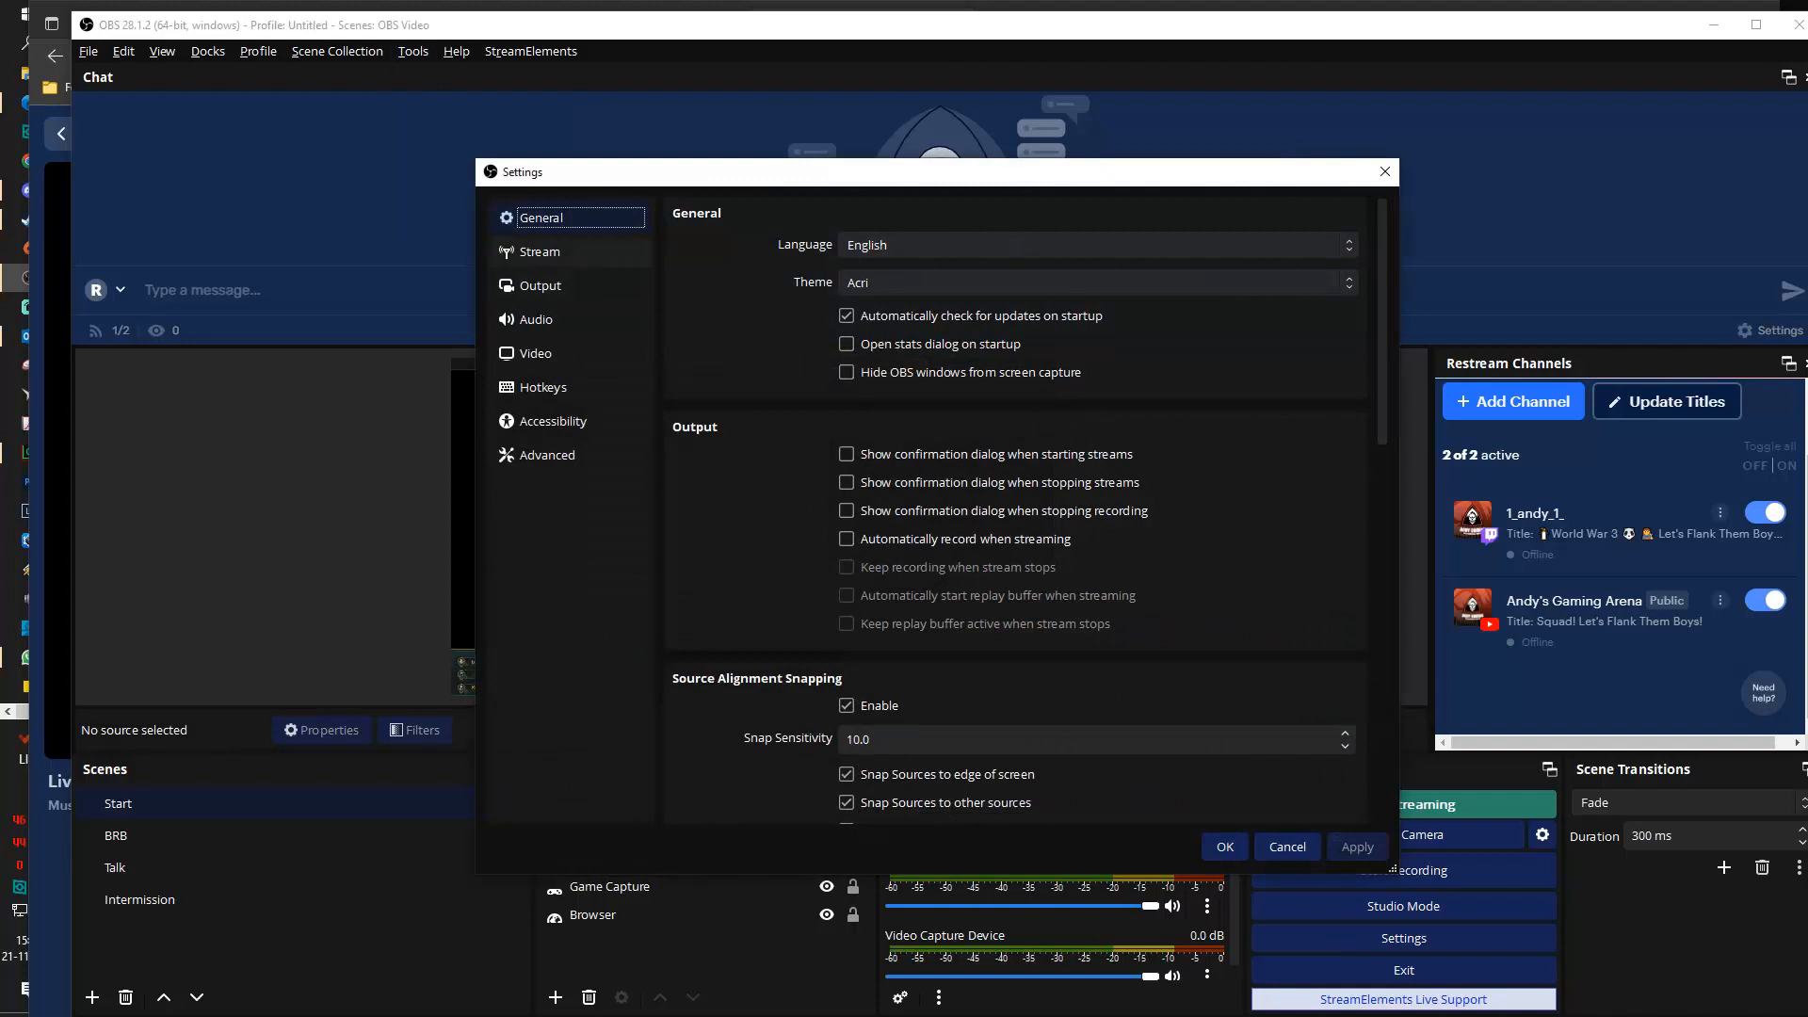
pyautogui.click(580, 285)
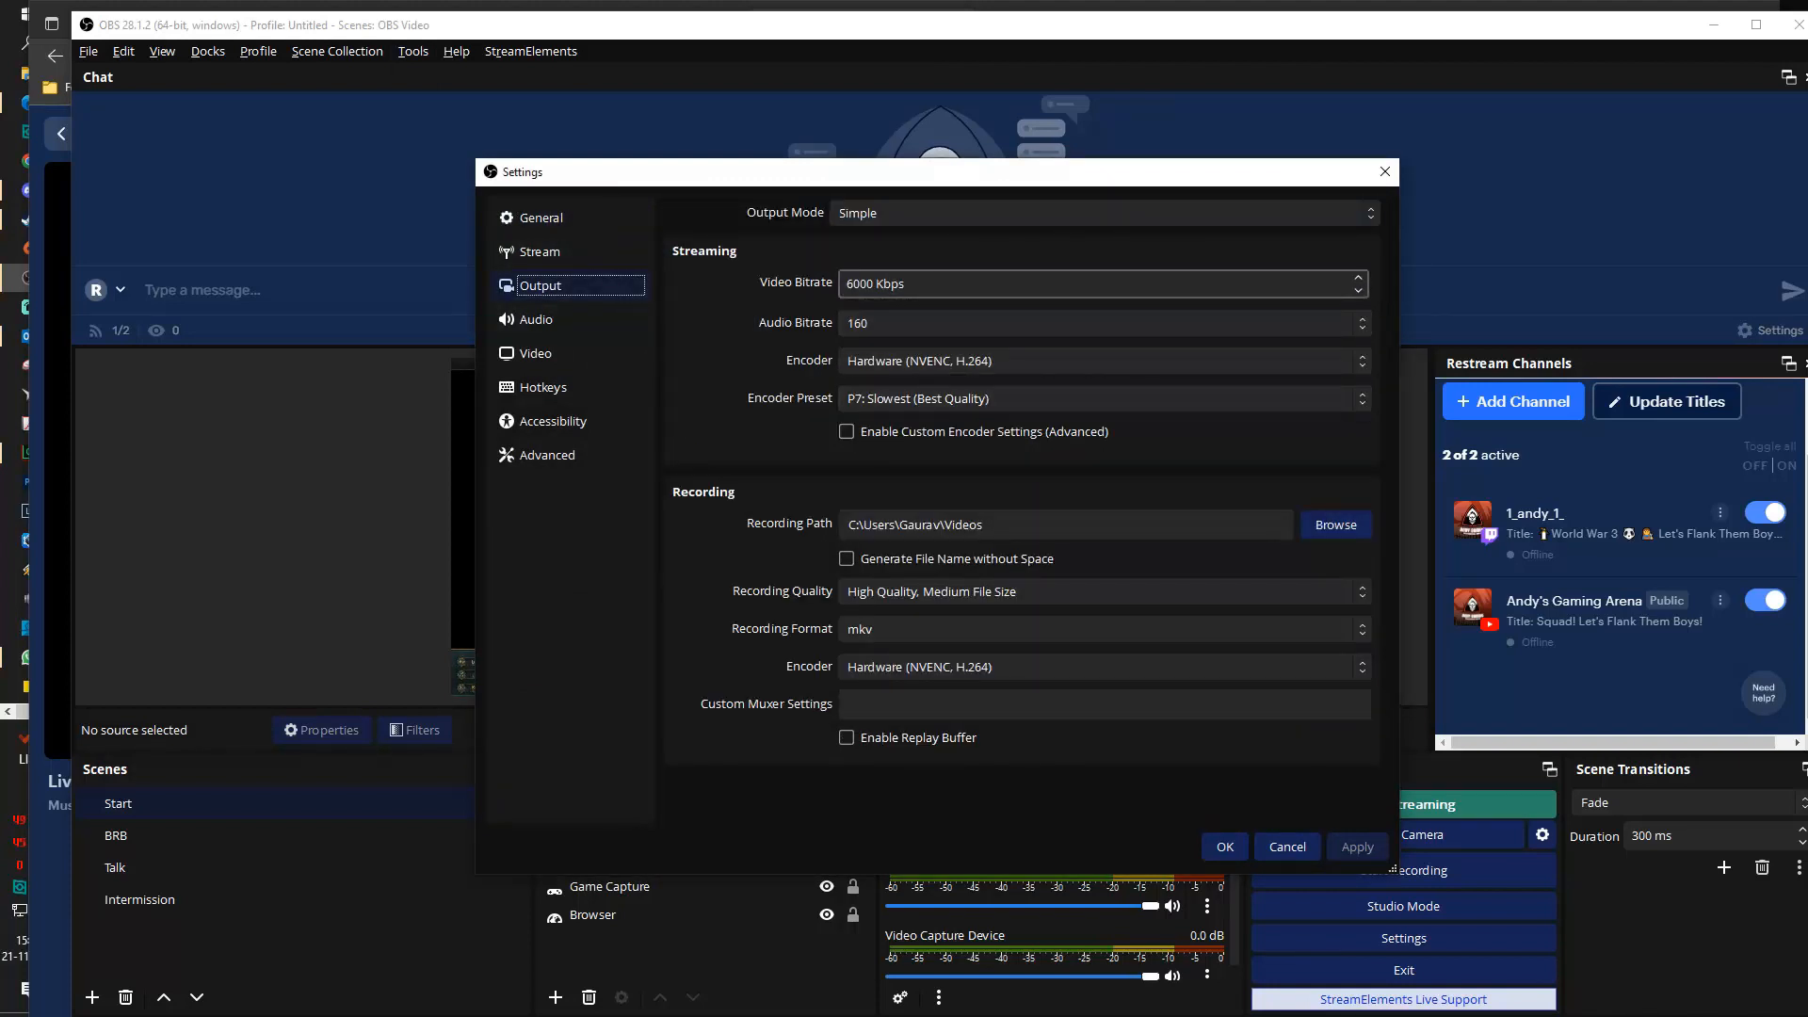
pyautogui.moveTo(846, 283); pyautogui.dragTo(906, 283)
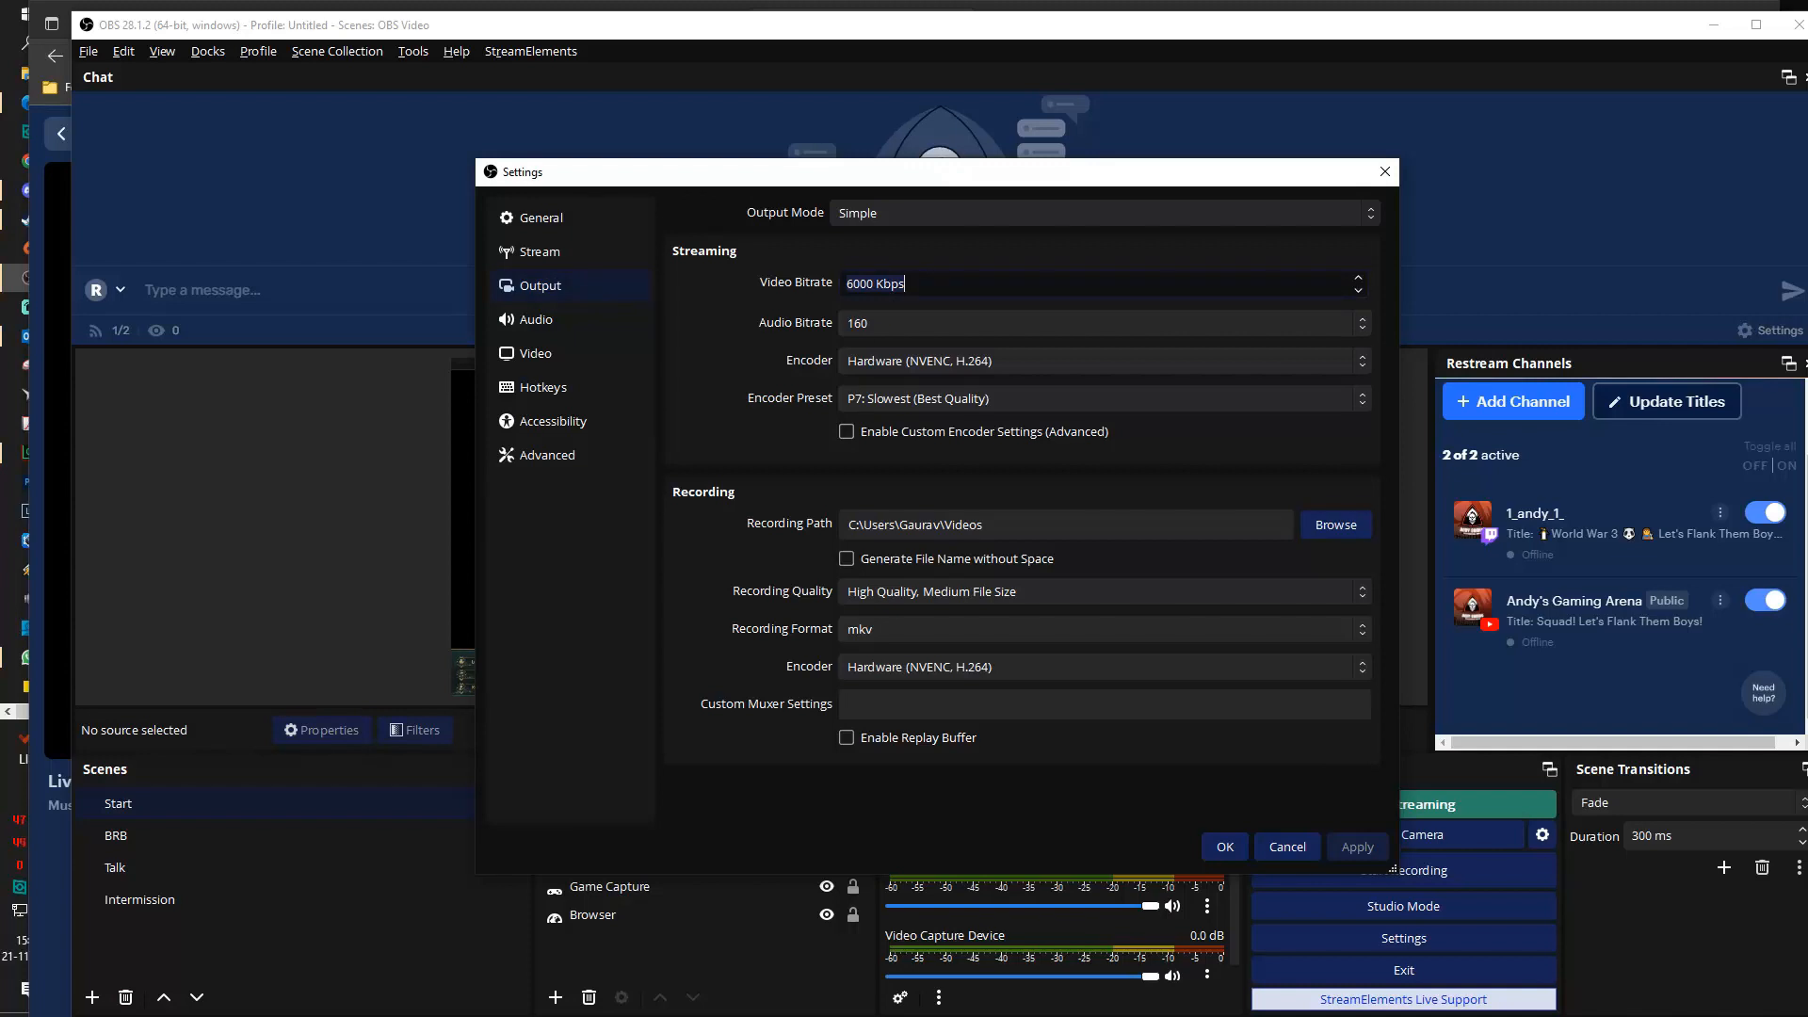
pyautogui.click(868, 212)
pyautogui.click(867, 255)
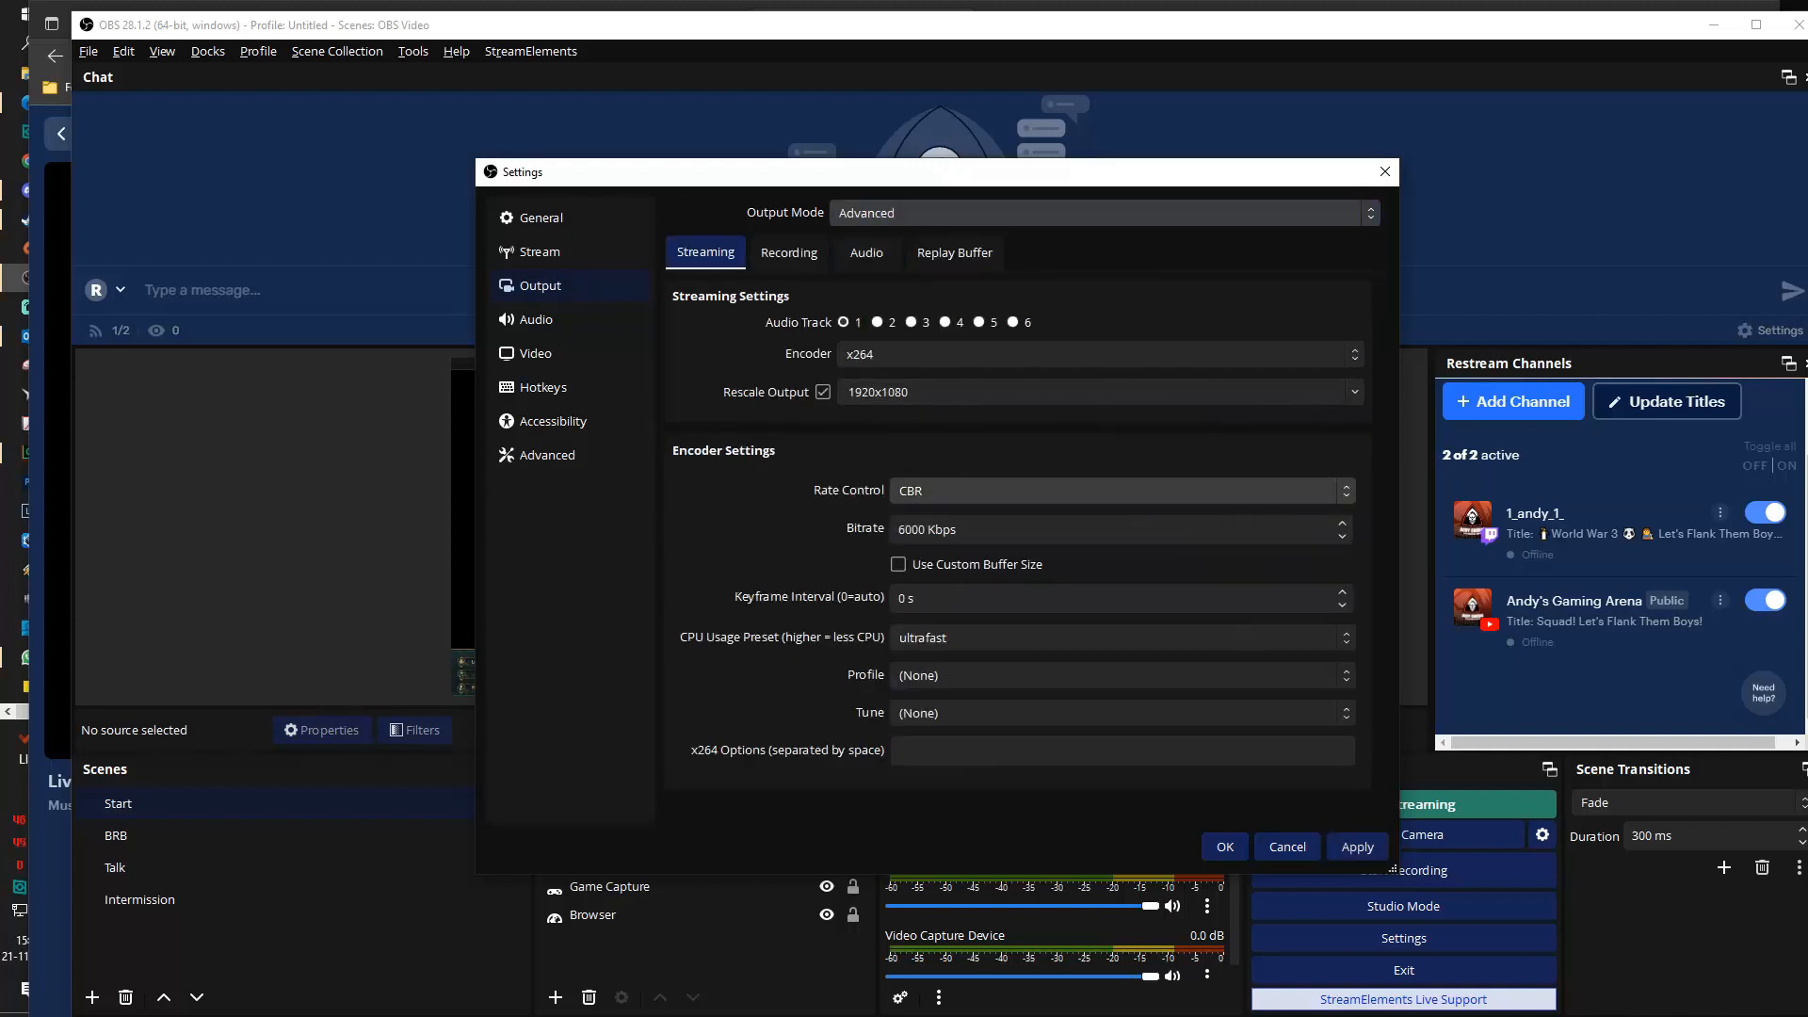
pyautogui.click(1100, 354)
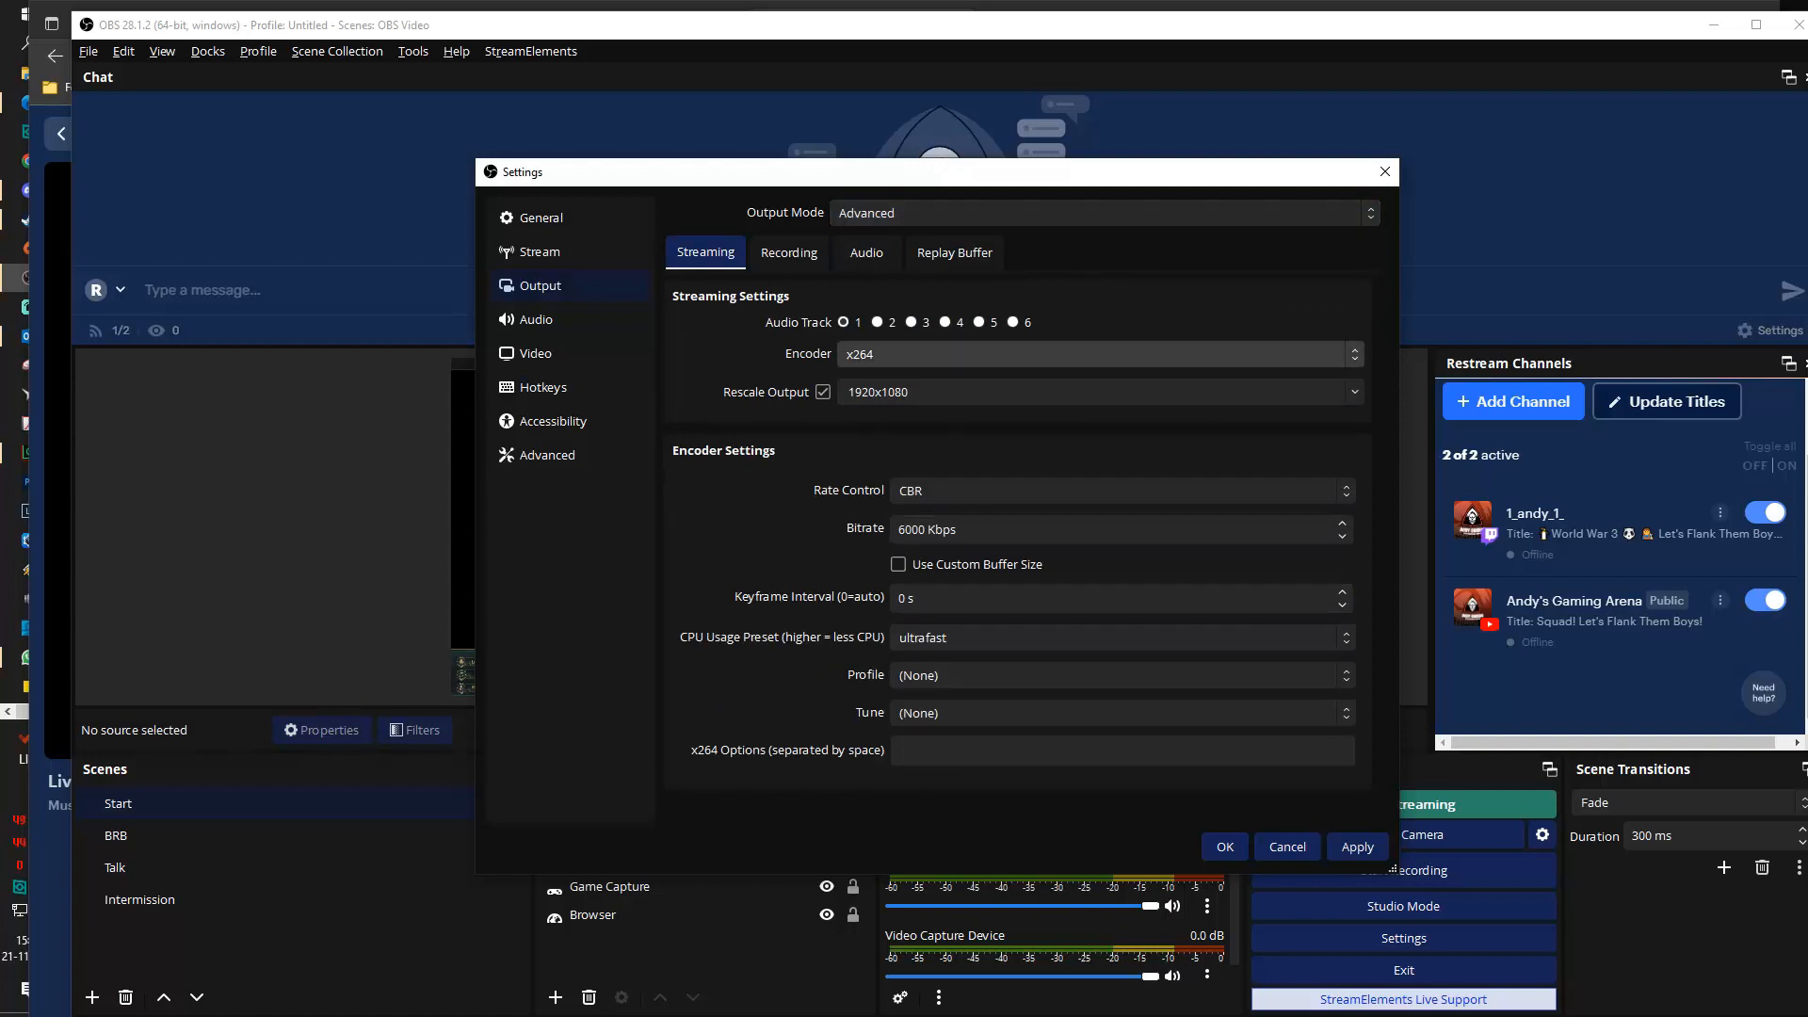
pyautogui.click(900, 380)
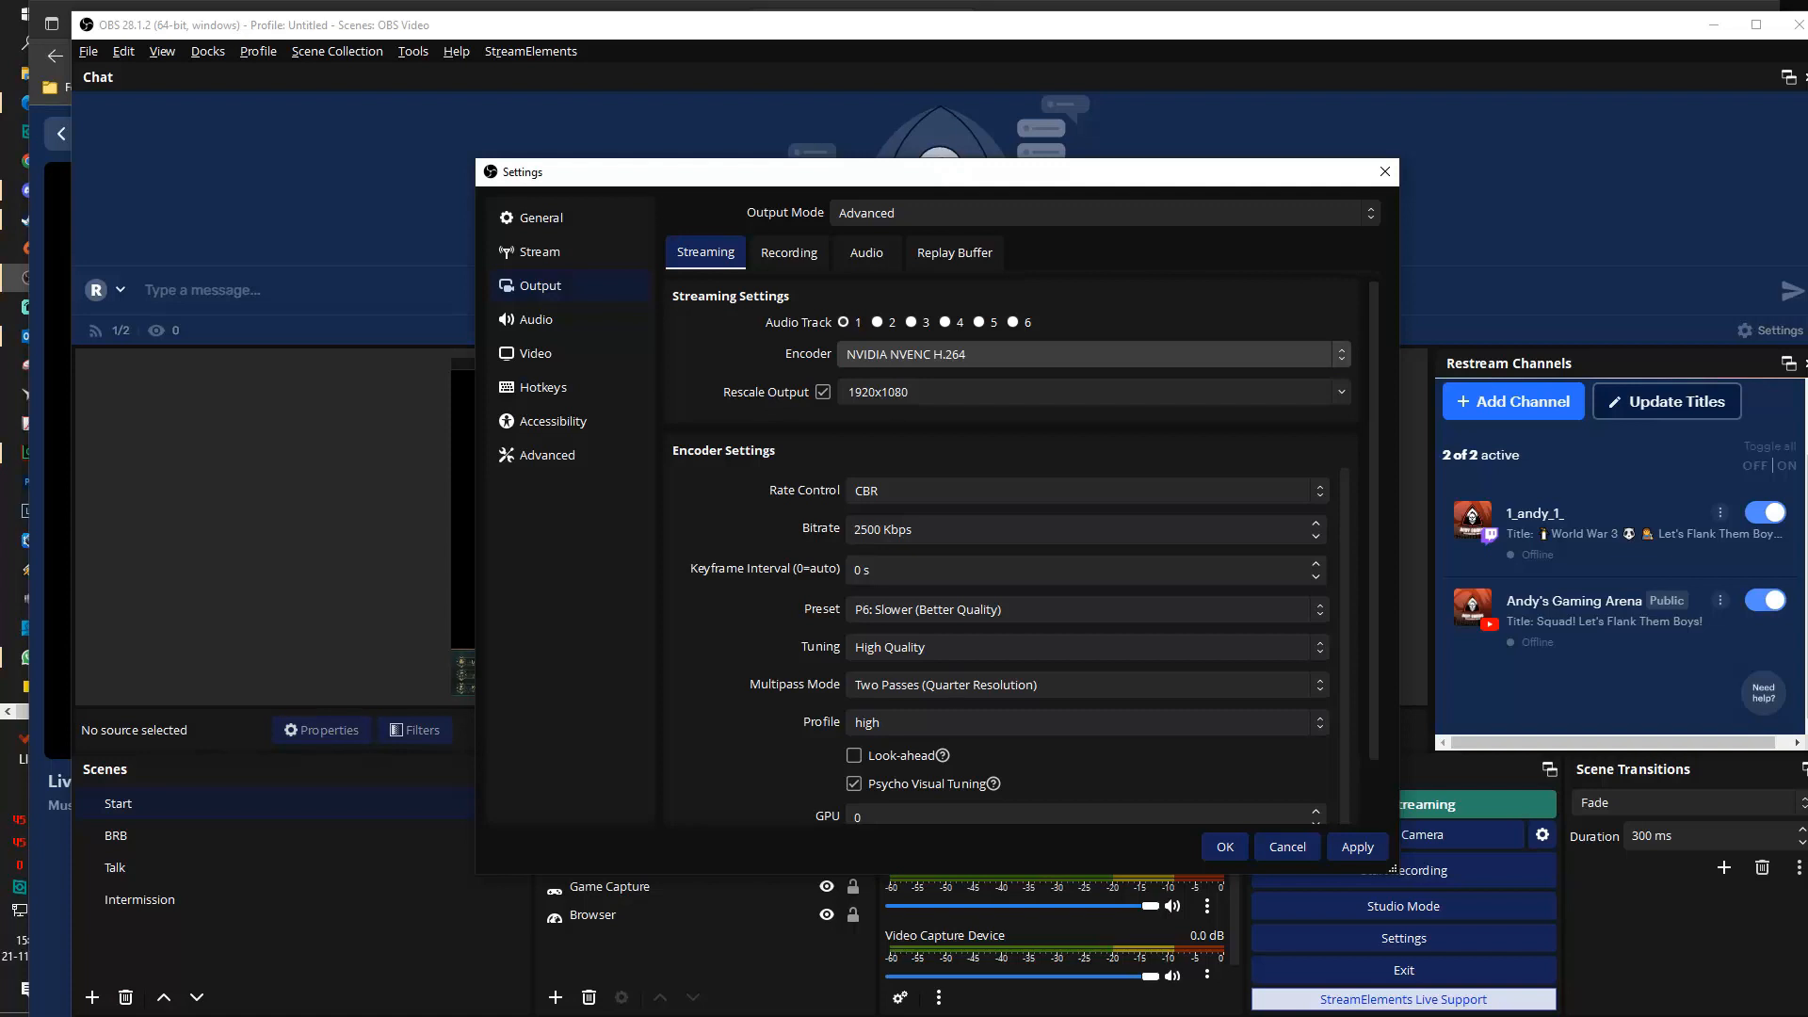
pyautogui.click(951, 213)
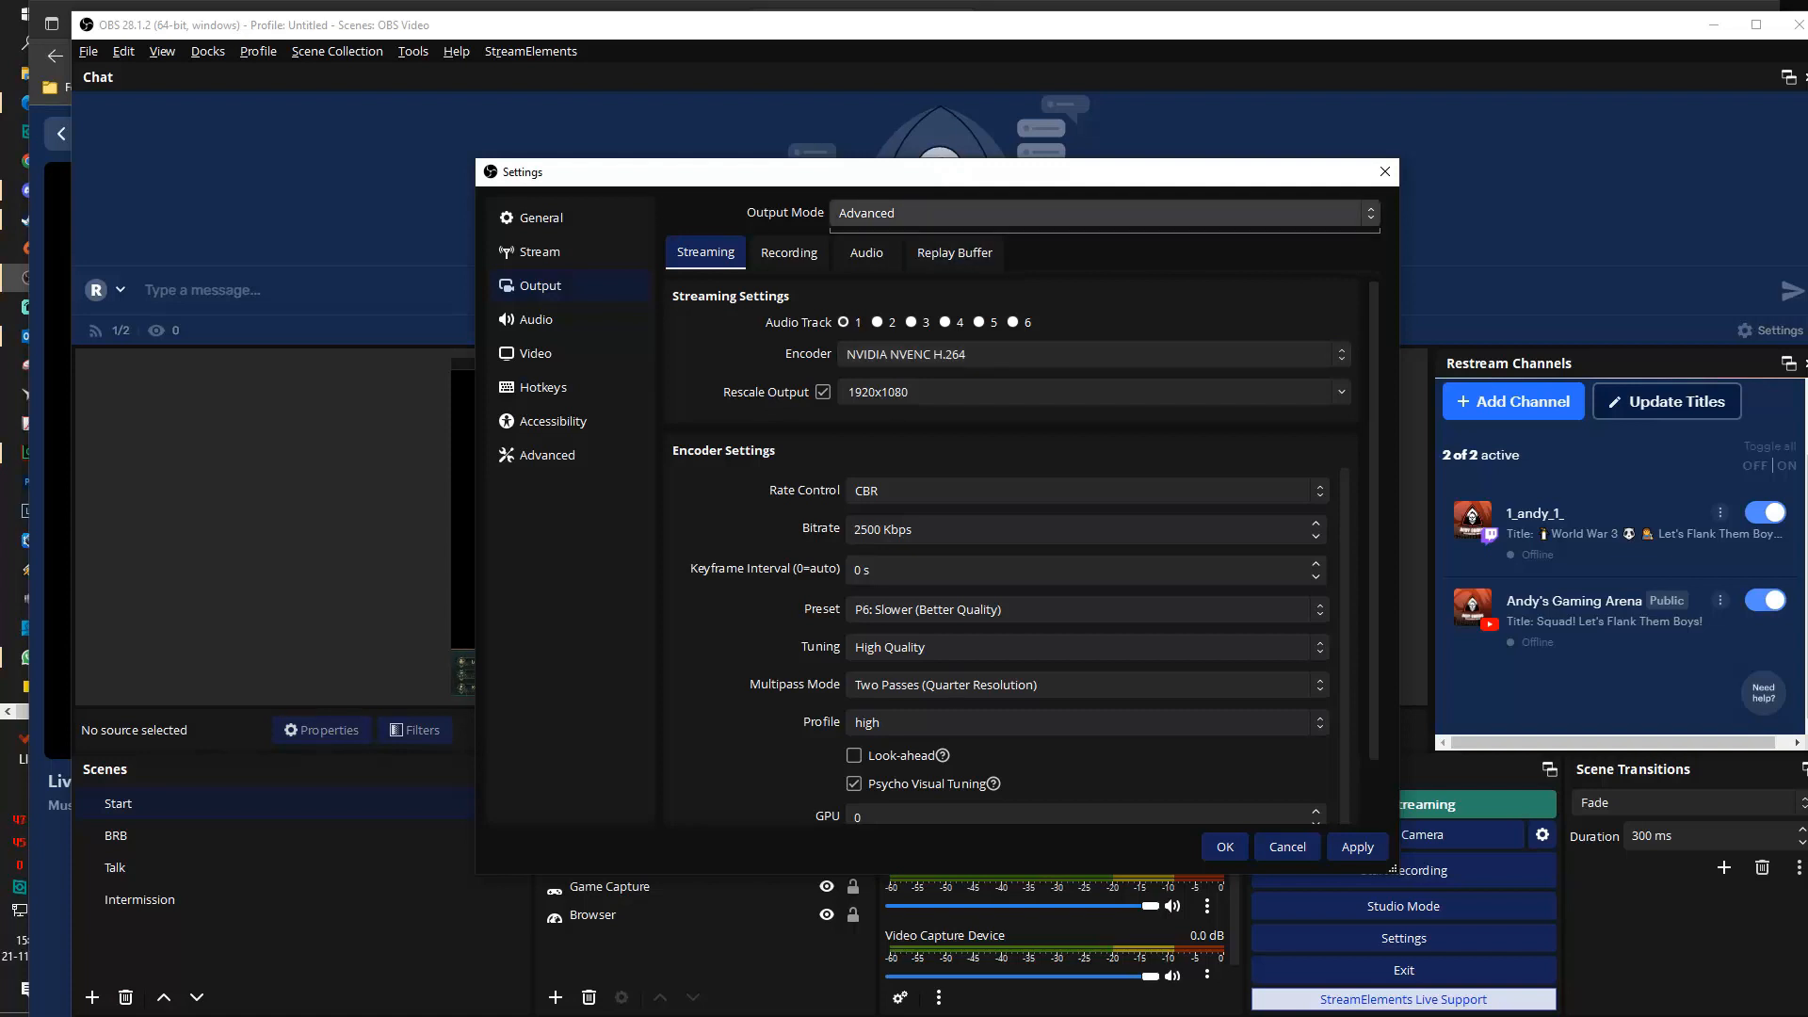
pyautogui.click(871, 258)
pyautogui.click(951, 213)
pyautogui.click(871, 238)
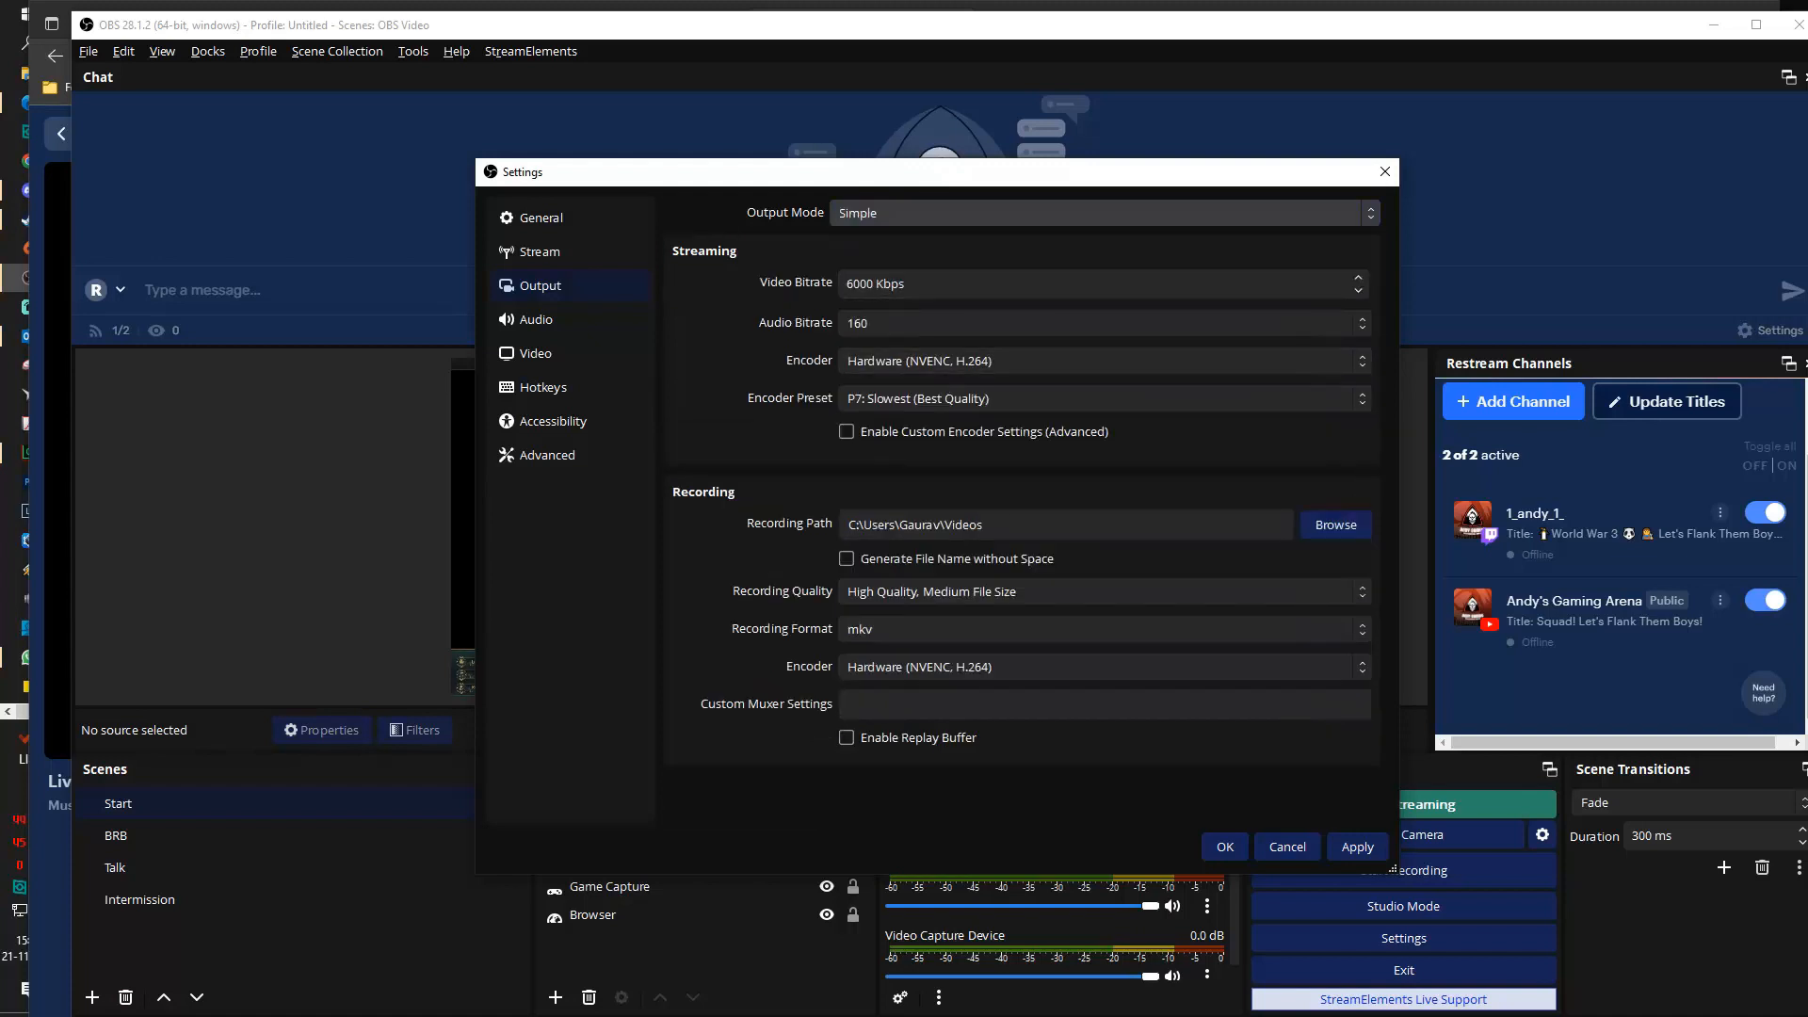
pyautogui.click(951, 360)
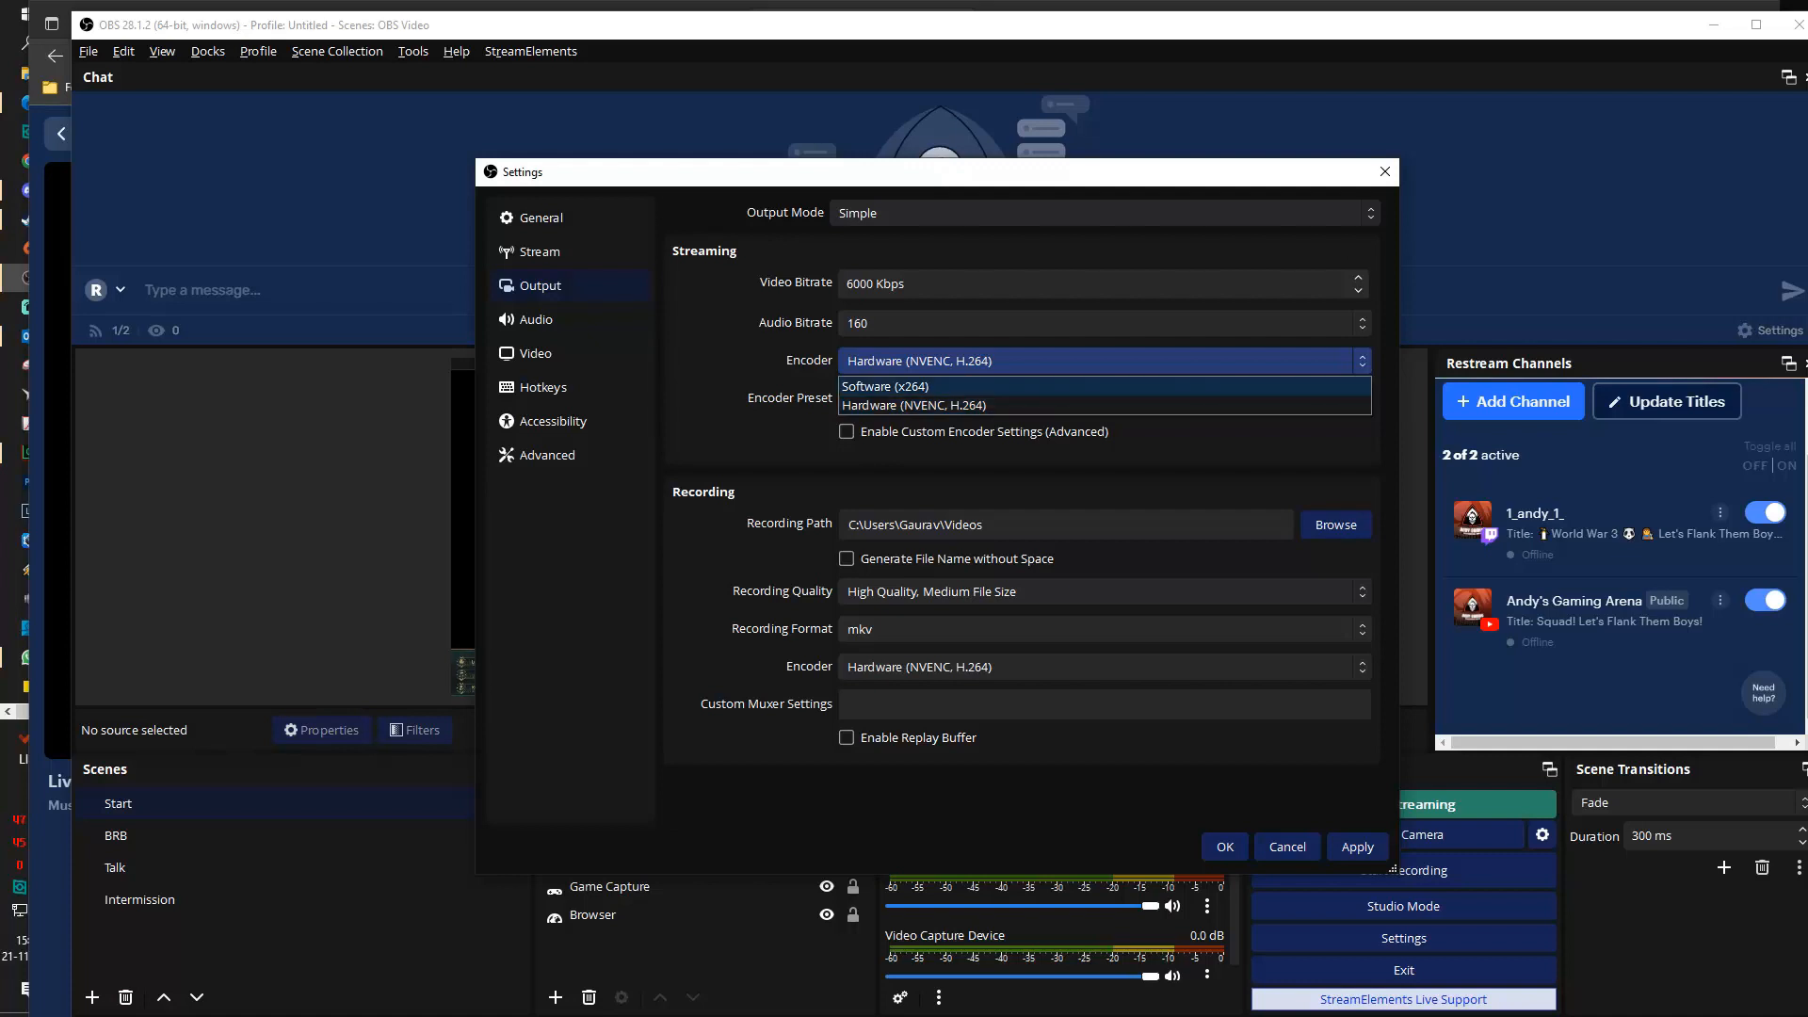
pyautogui.click(906, 283)
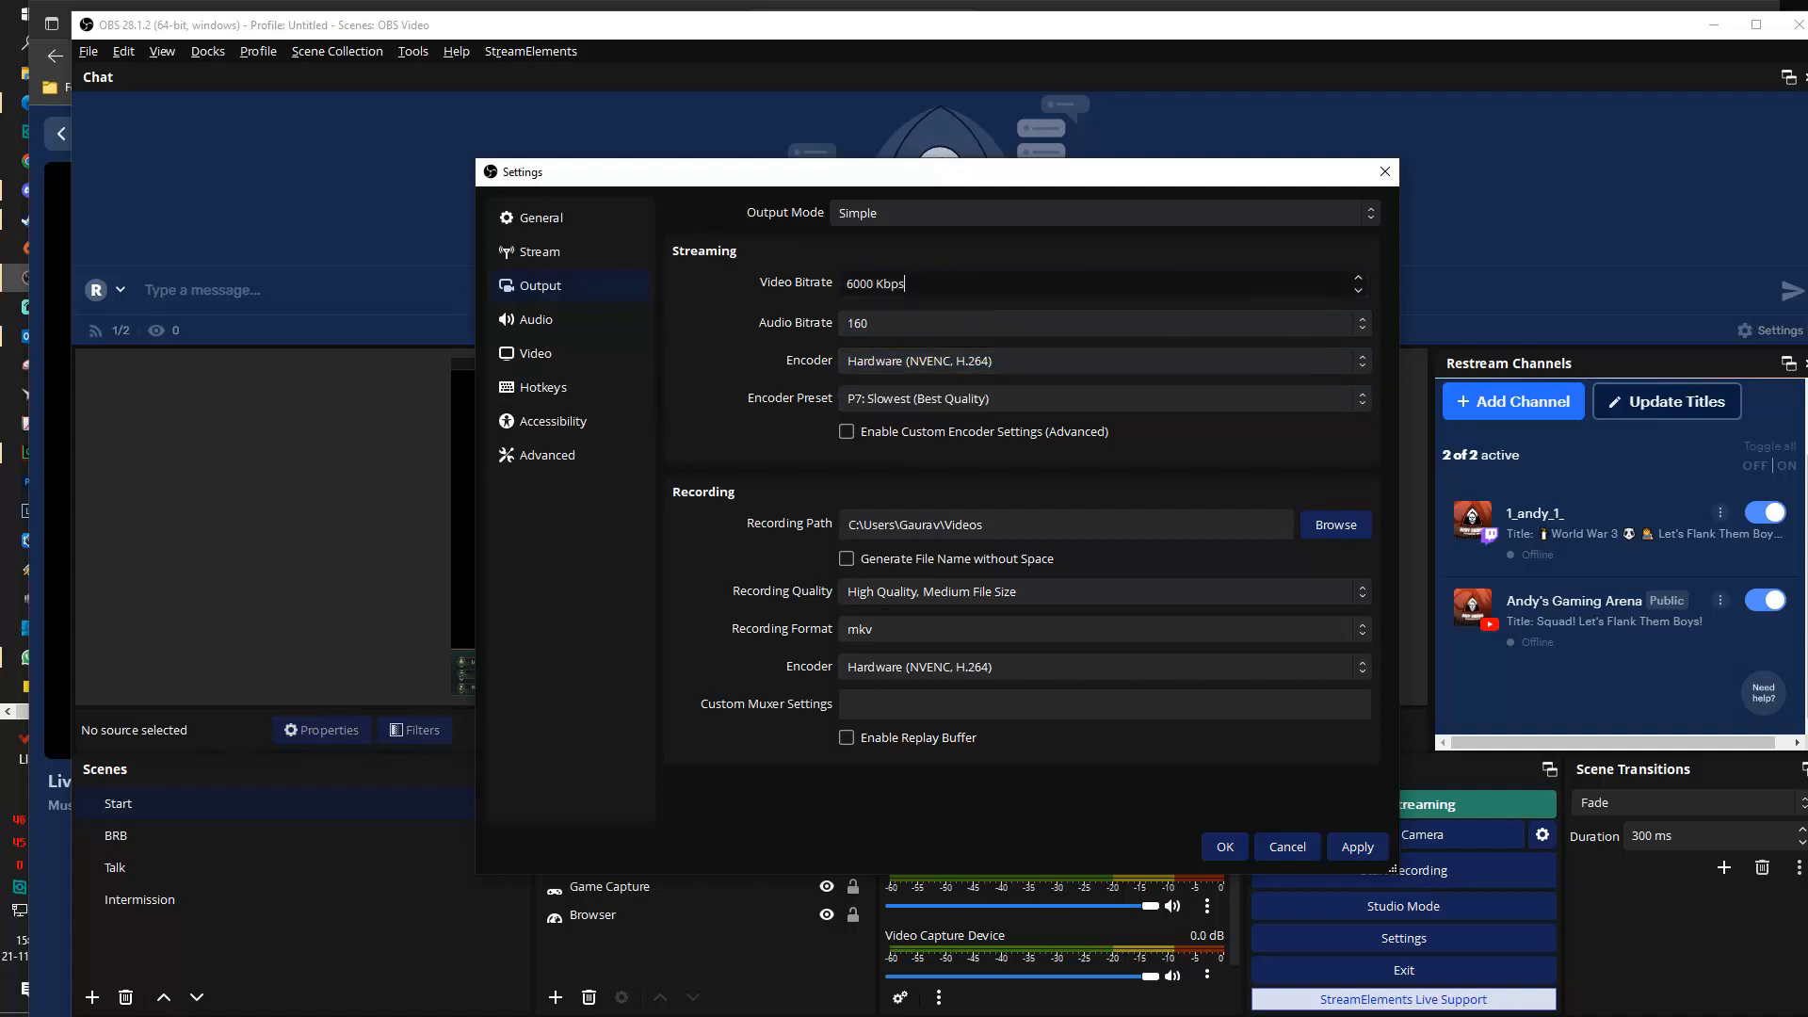
pyautogui.click(1286, 846)
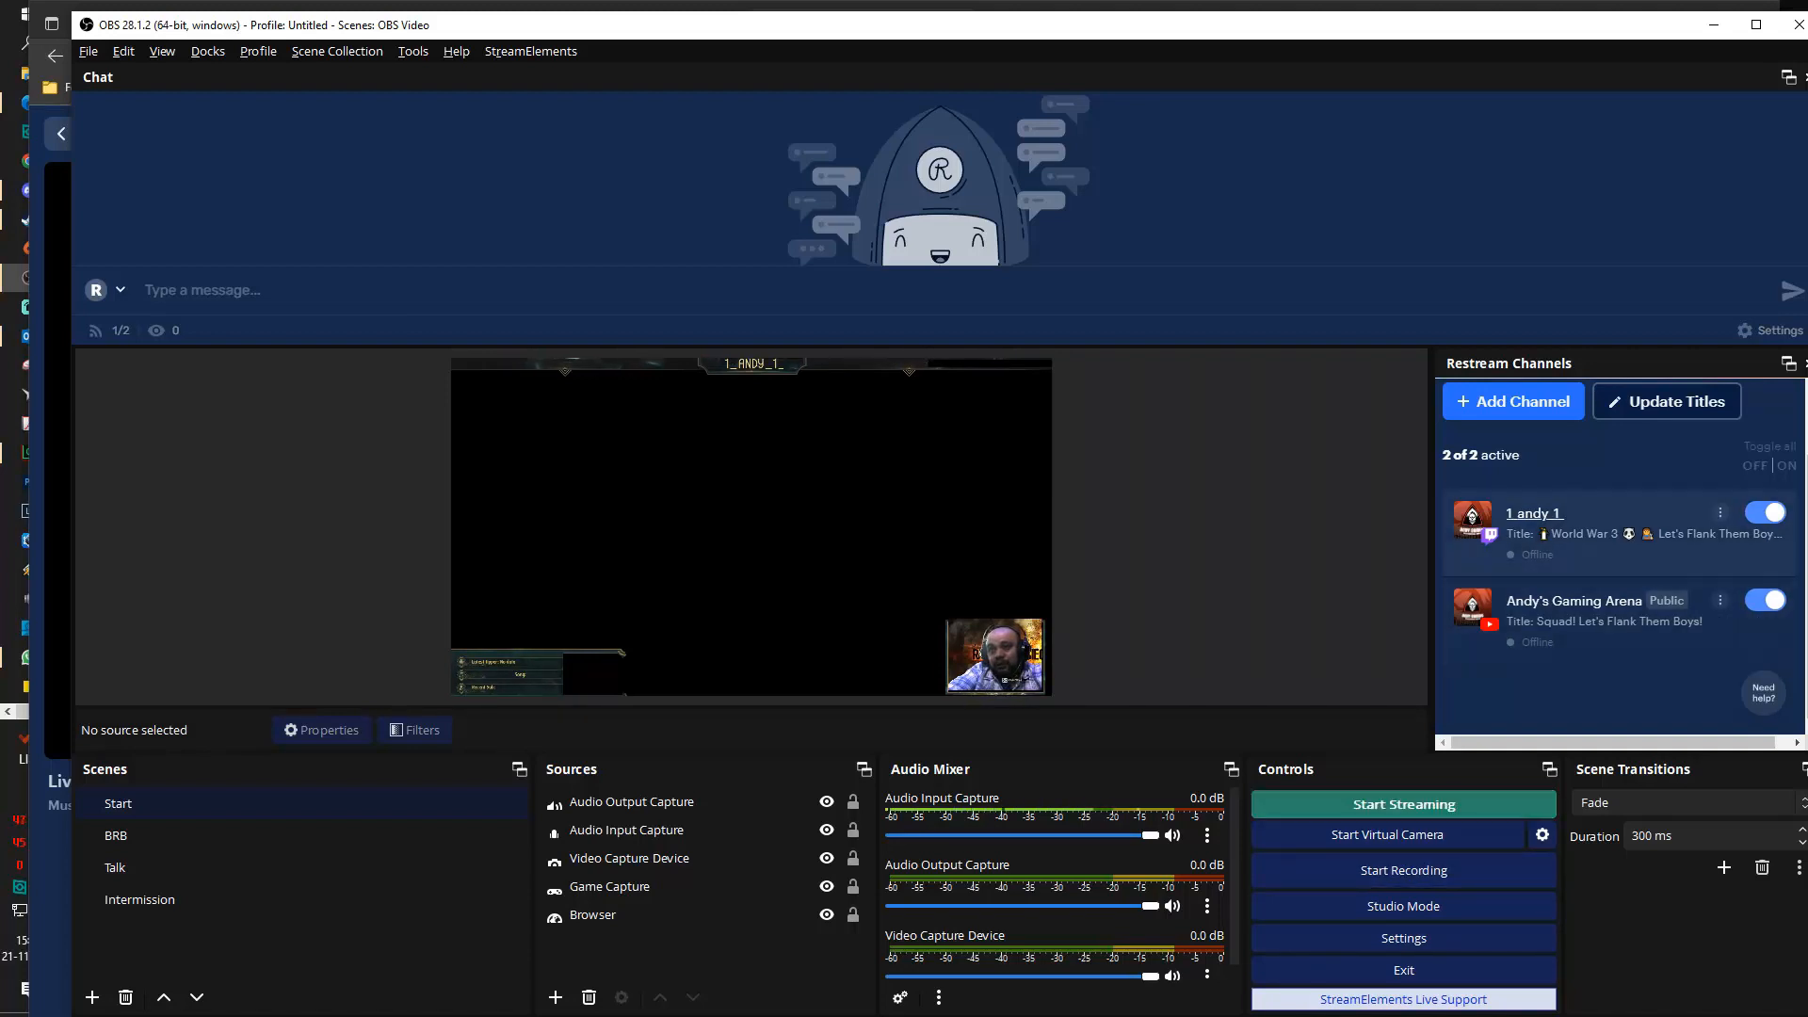
# Step: Browse Restream's Add Channel platform list, then close it to return to the Encoder page
pyautogui.click(19, 102)
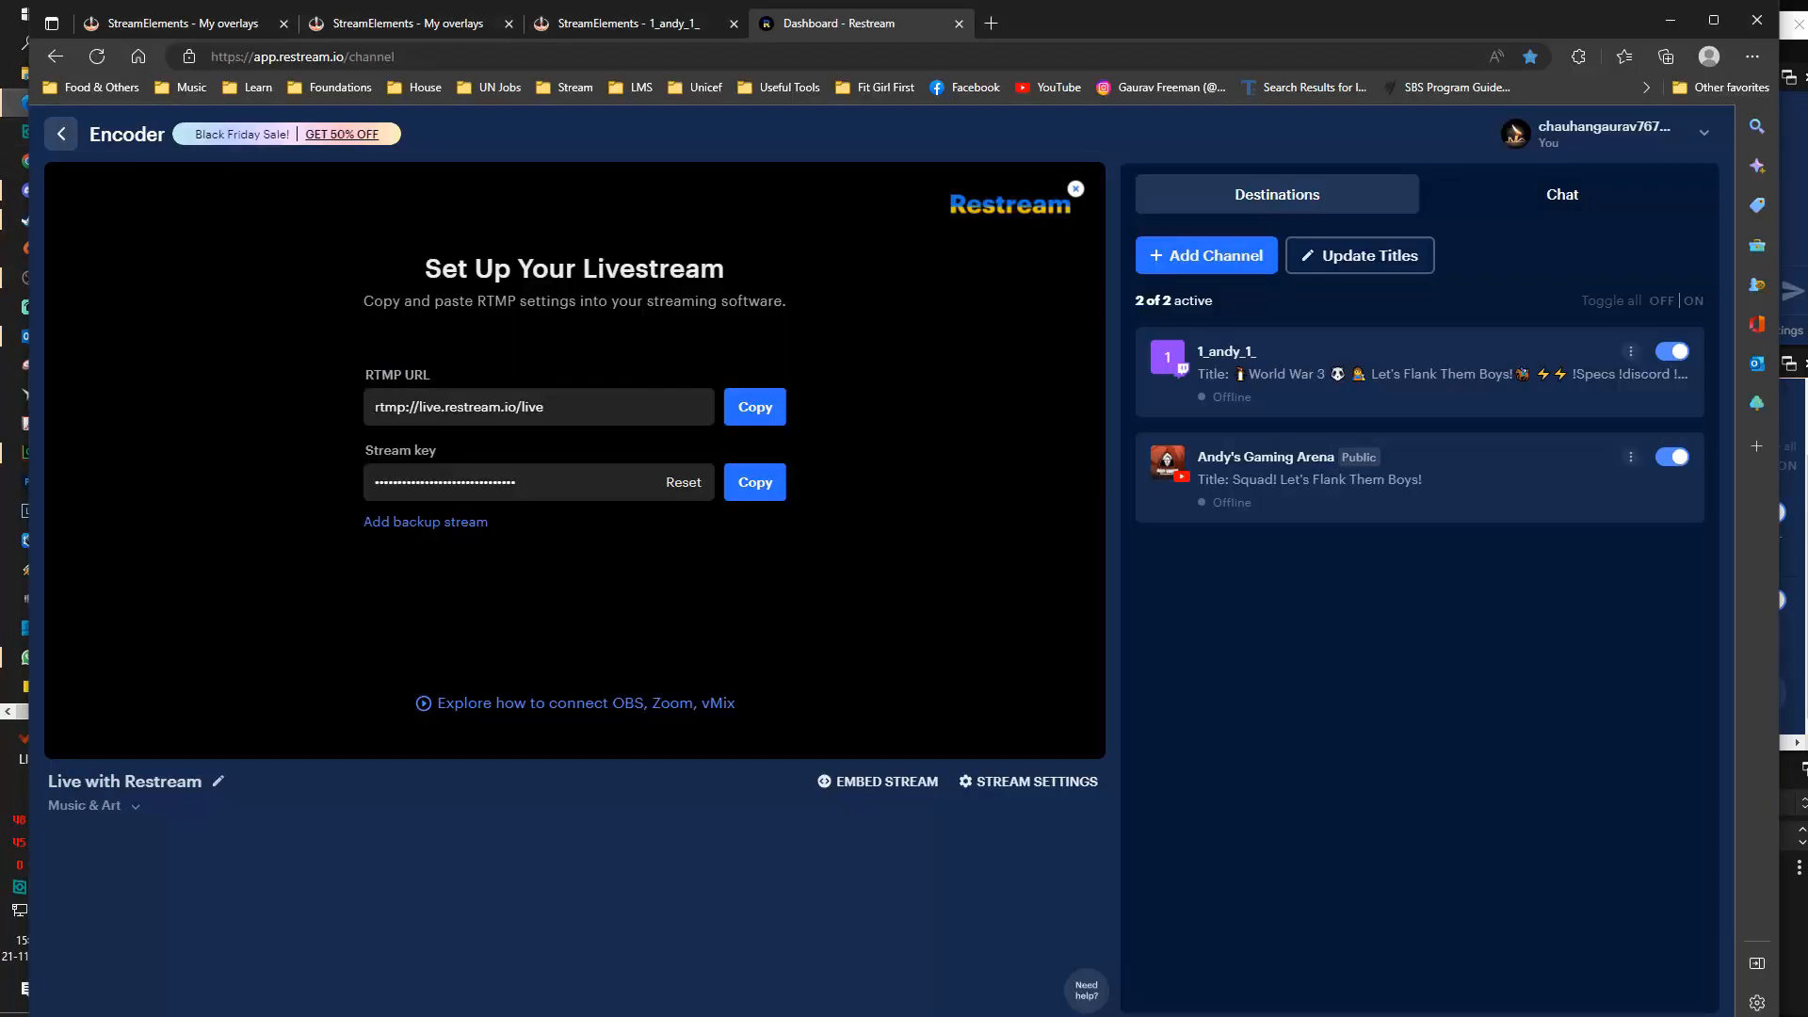
pyautogui.click(1206, 255)
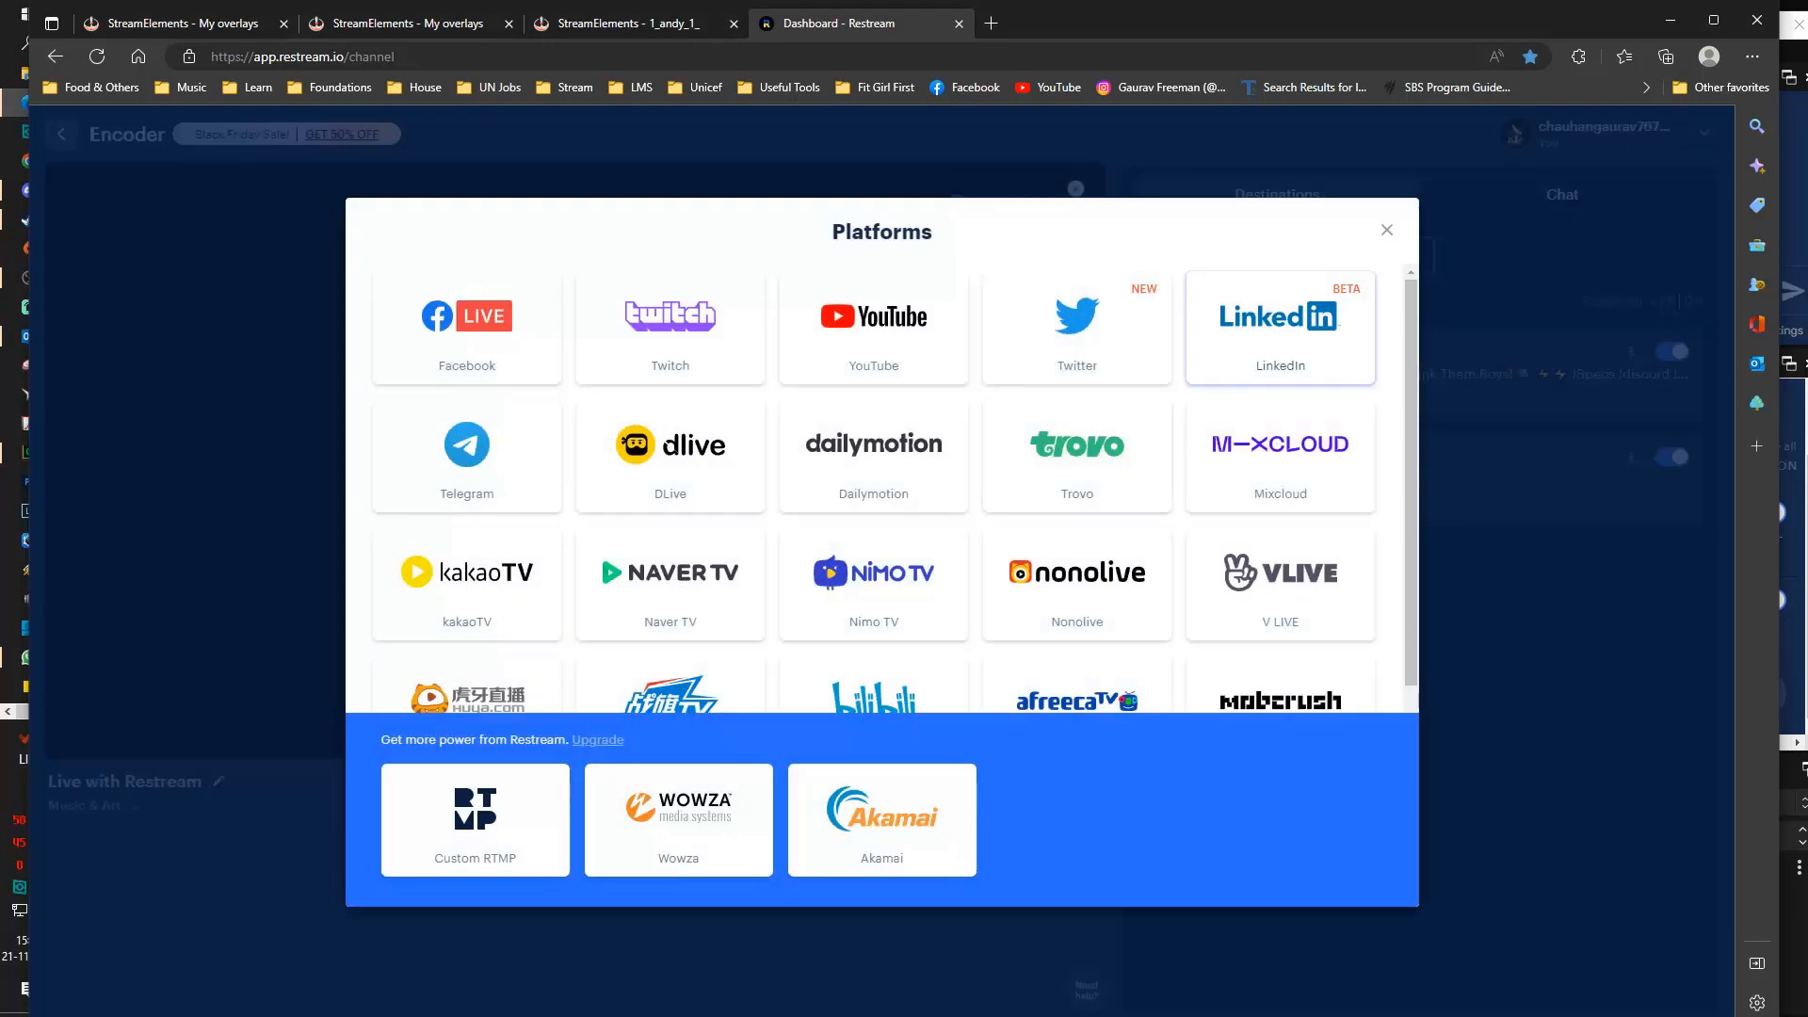
pyautogui.scroll(-3, 1083, 443)
pyautogui.scroll(-1, 1076, 423)
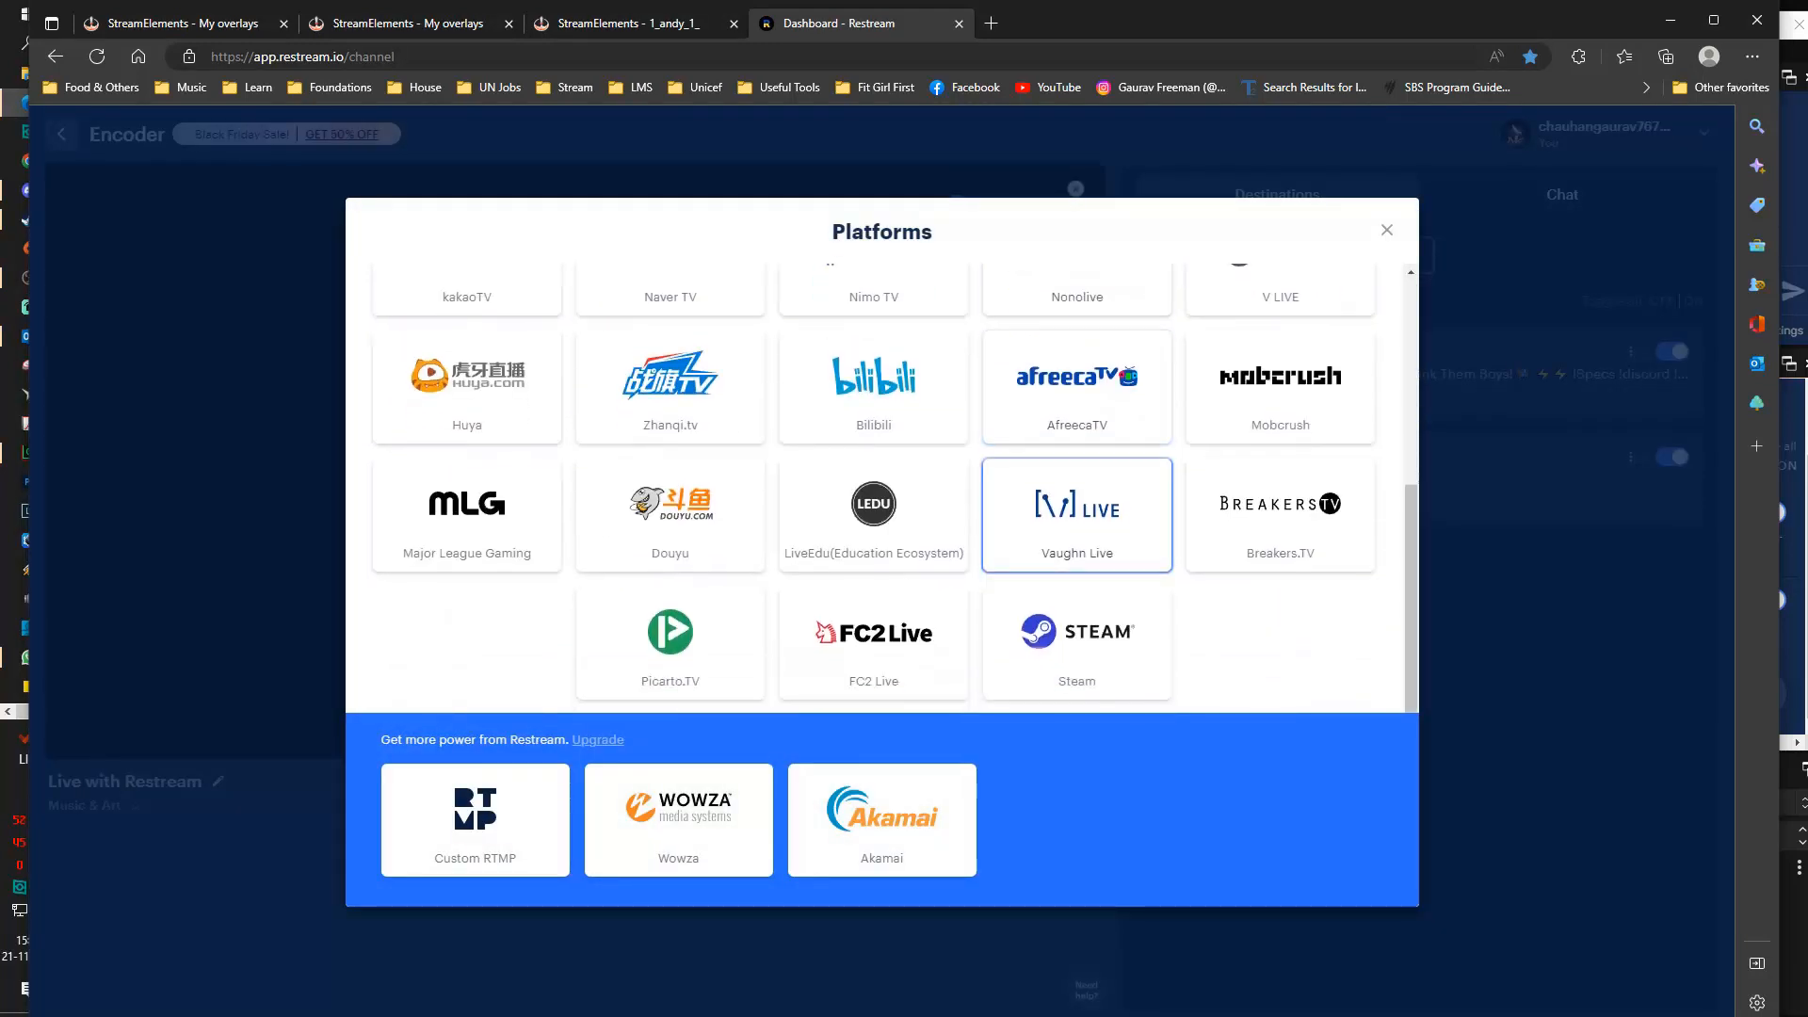
pyautogui.scroll(3, 885, 489)
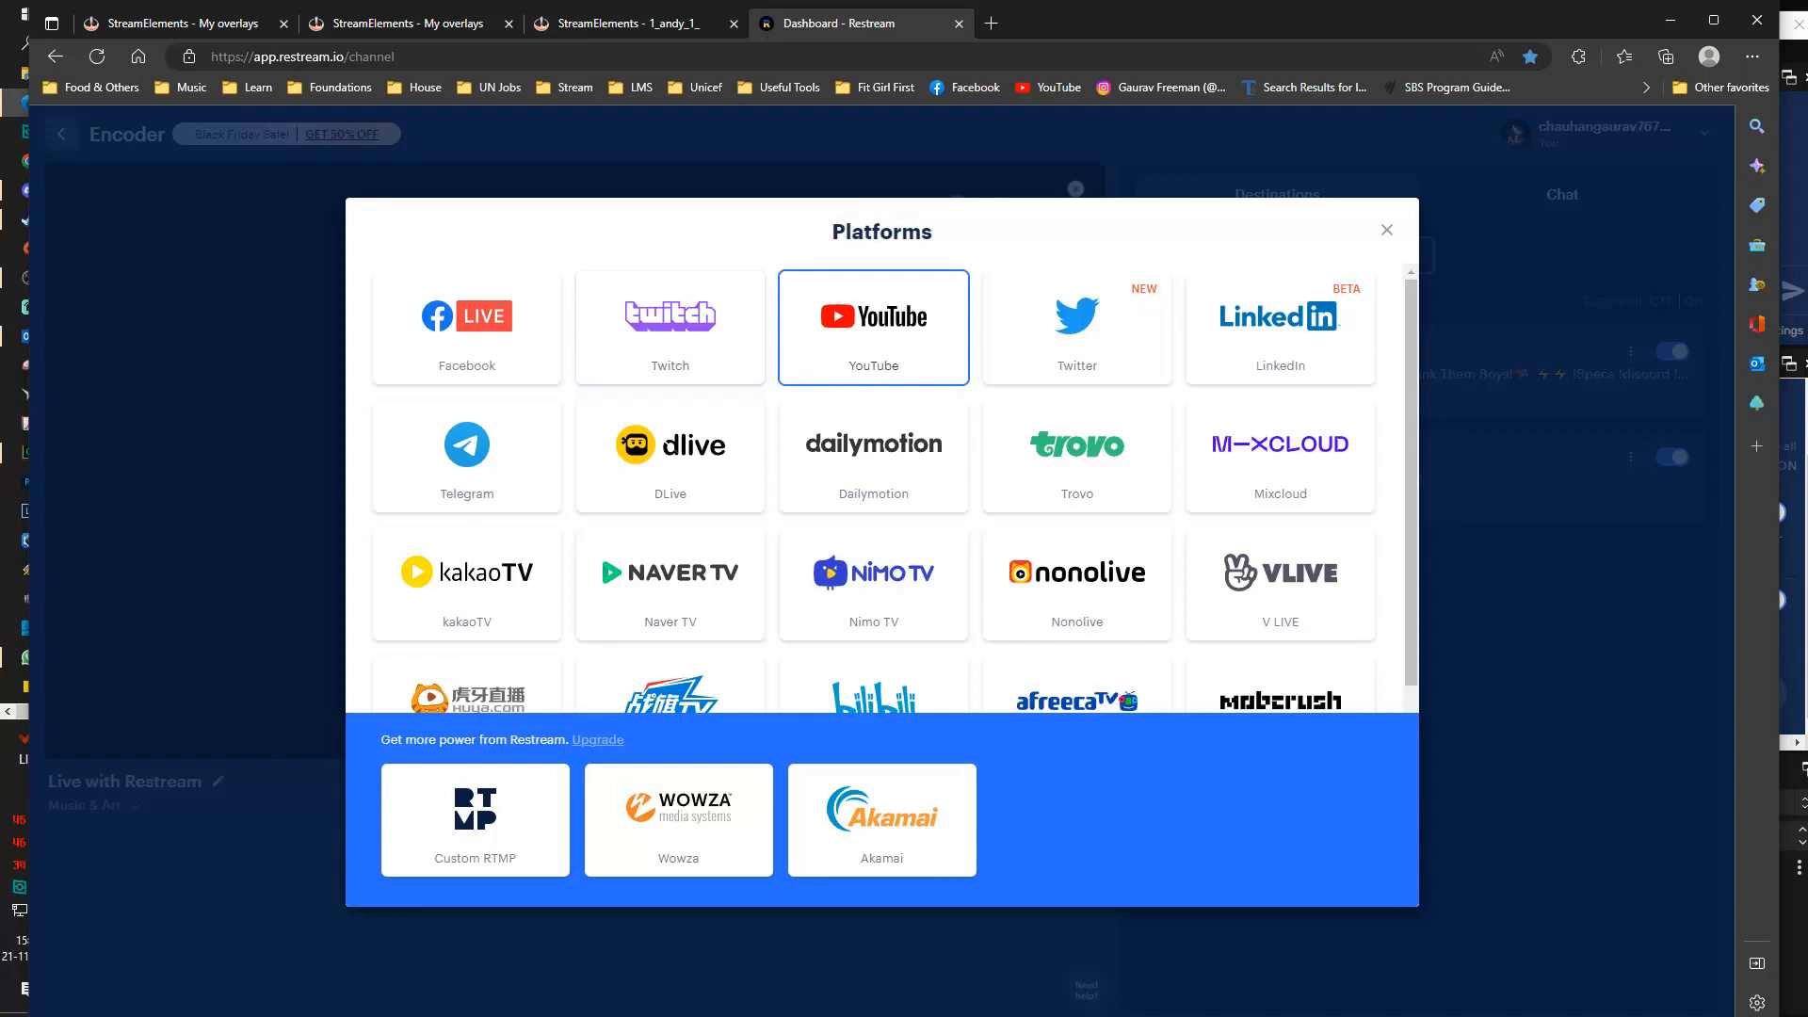
pyautogui.scroll(-3, 1280, 329)
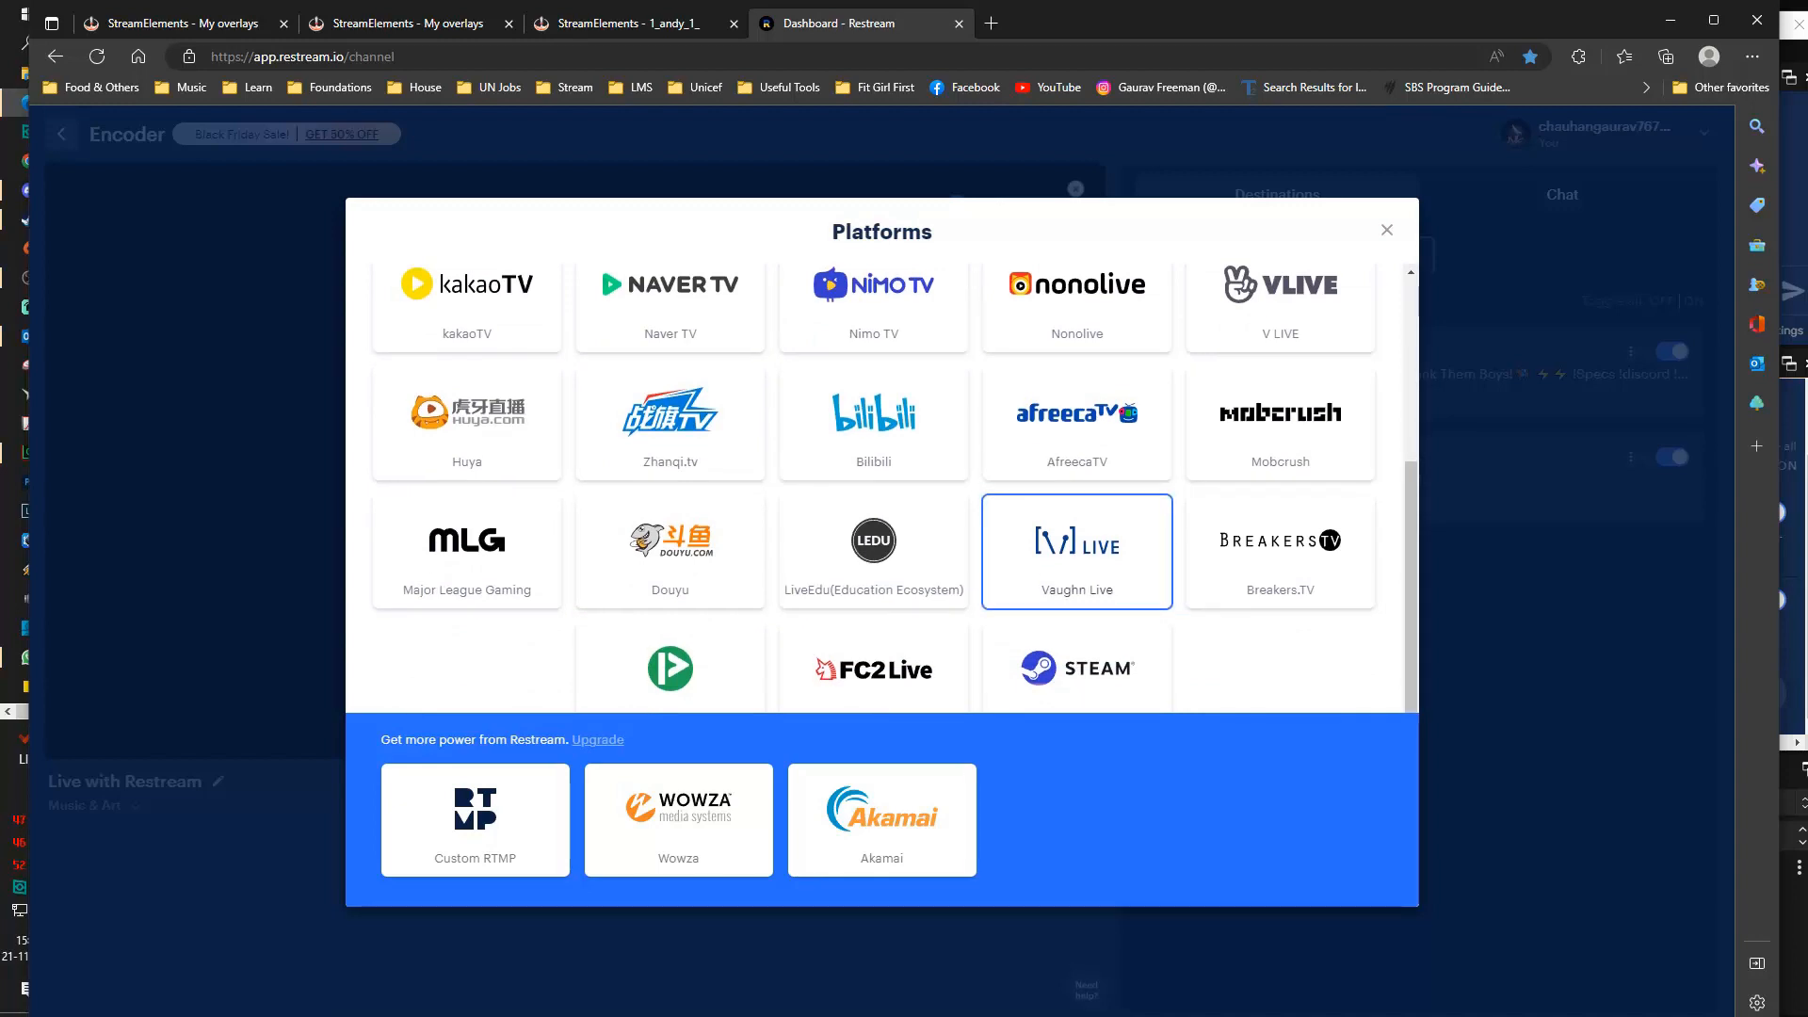
pyautogui.scroll(3, 1077, 556)
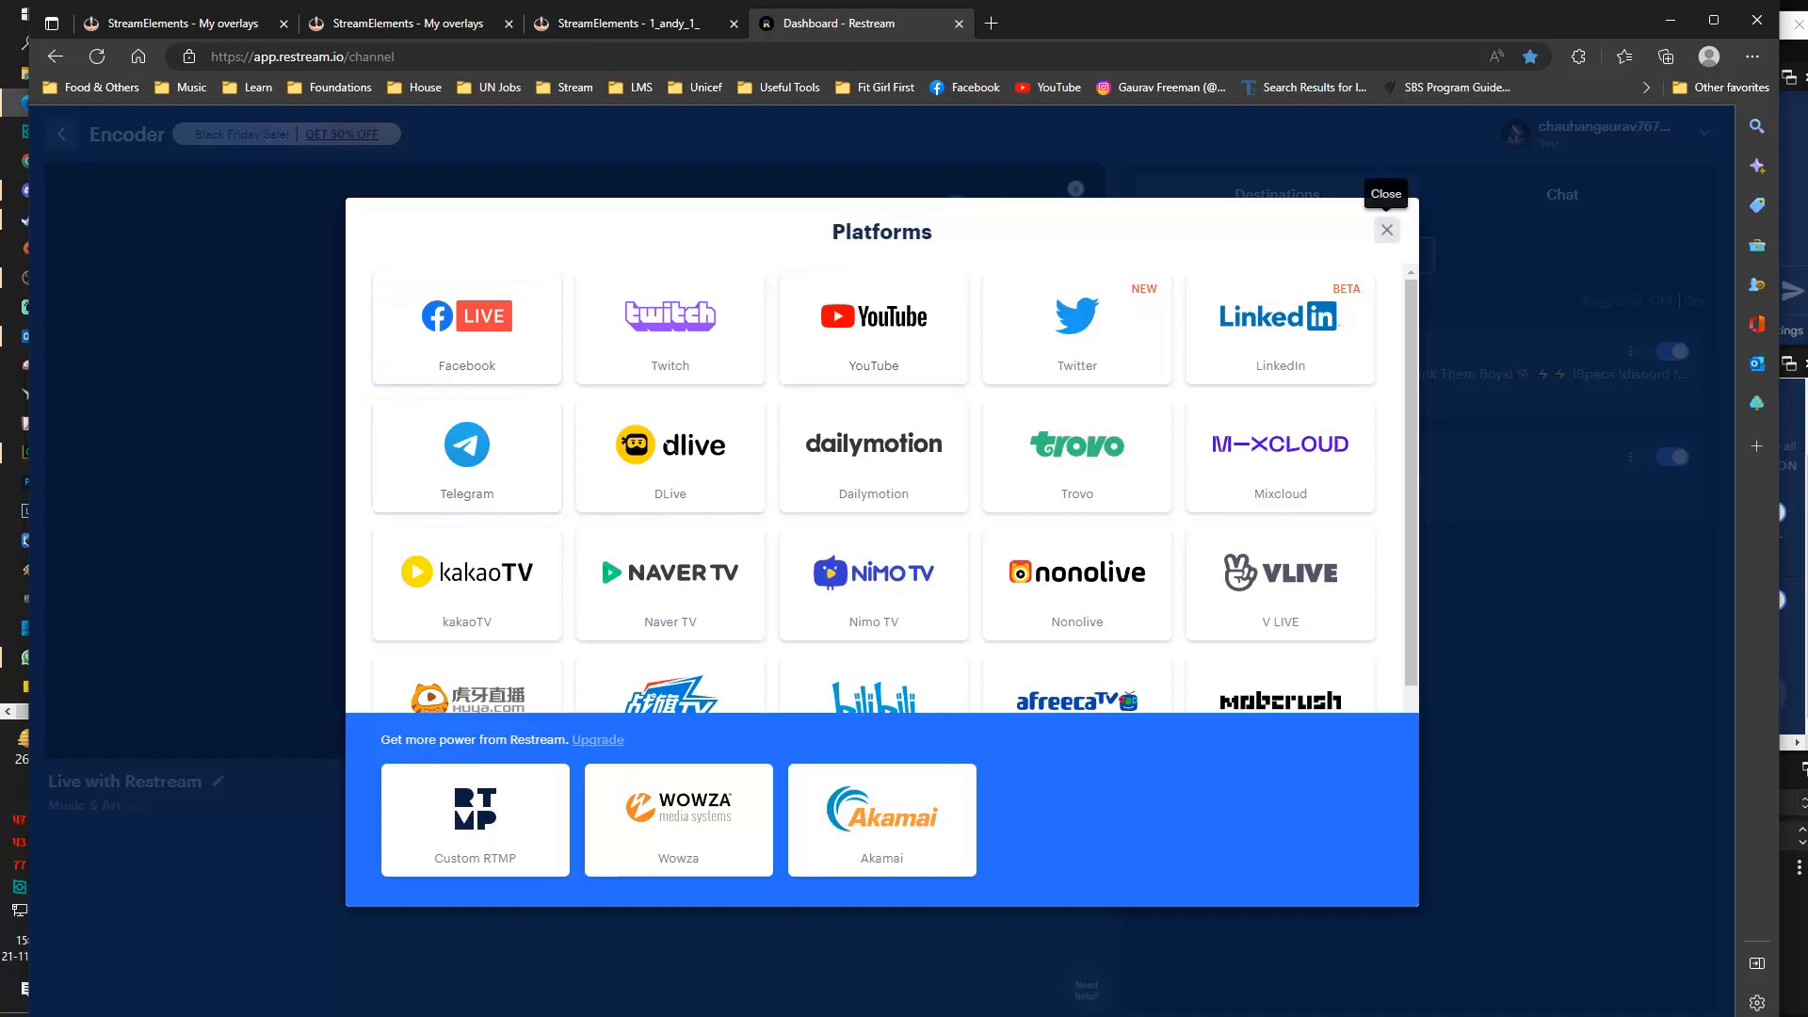
pyautogui.click(1386, 230)
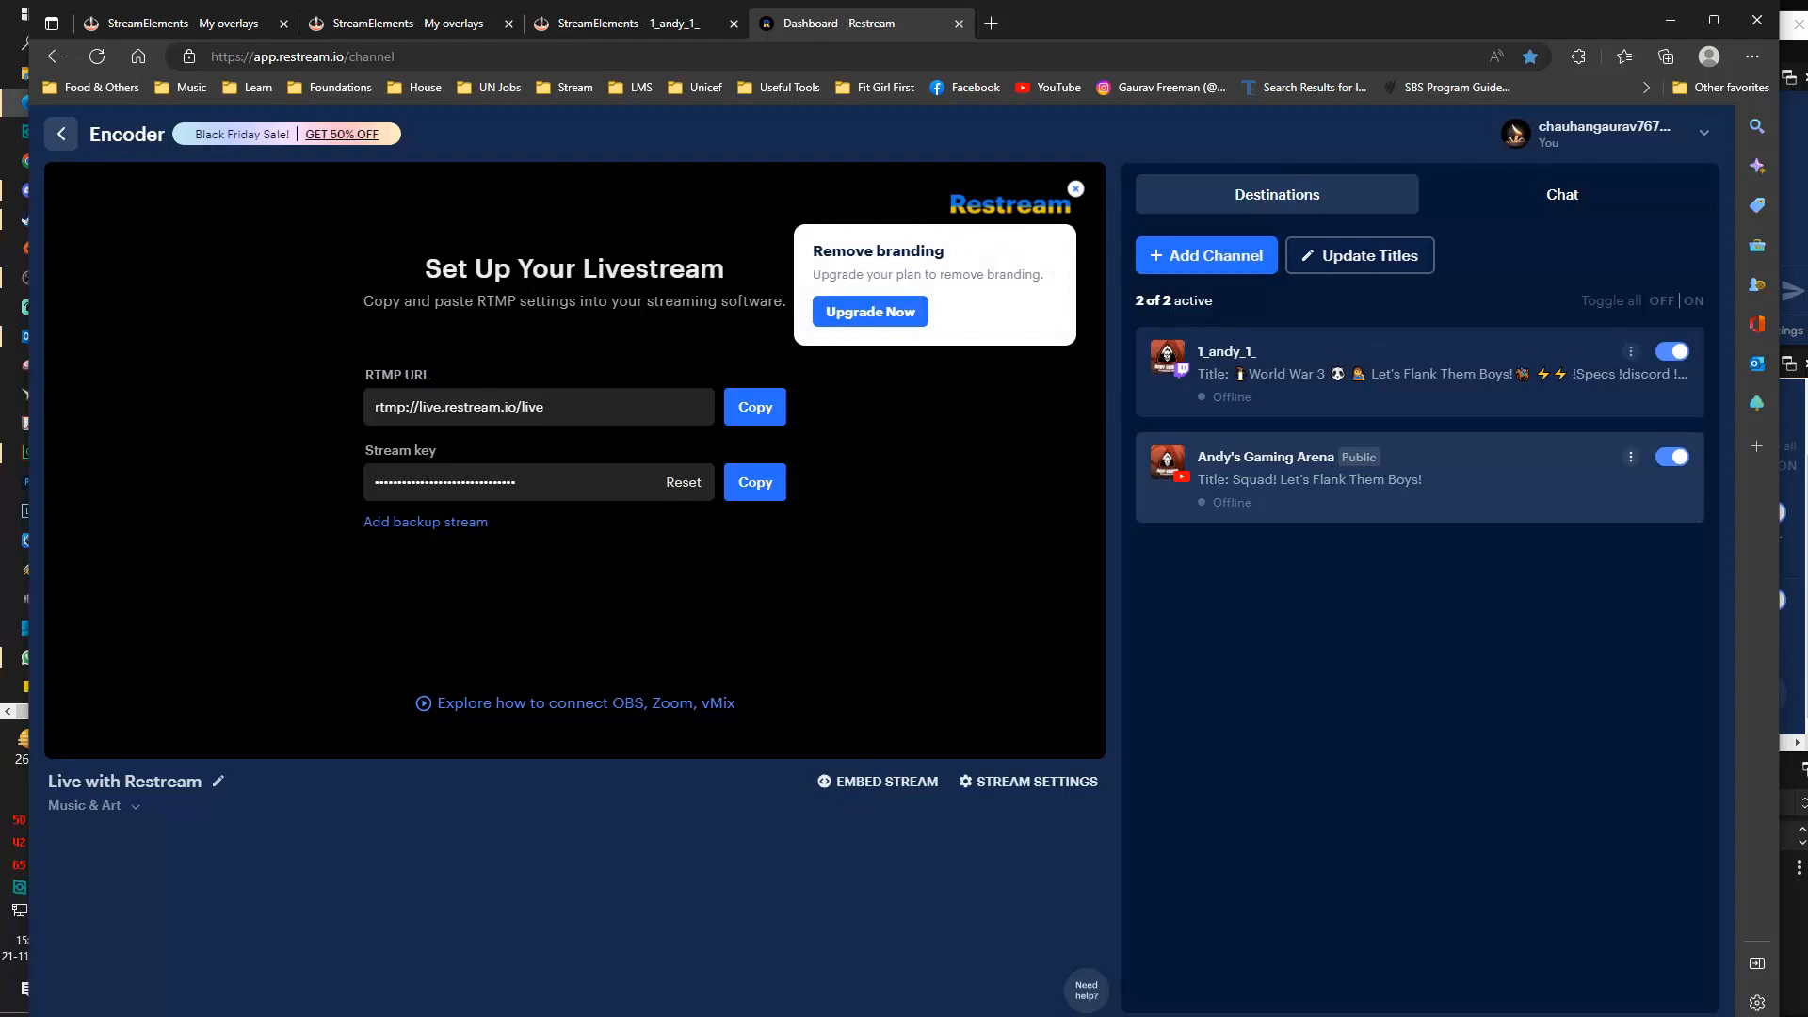
pyautogui.click(1630, 457)
# Step: Review the YouTube destination's channel details and Event options, closing without saving
pyautogui.click(1571, 500)
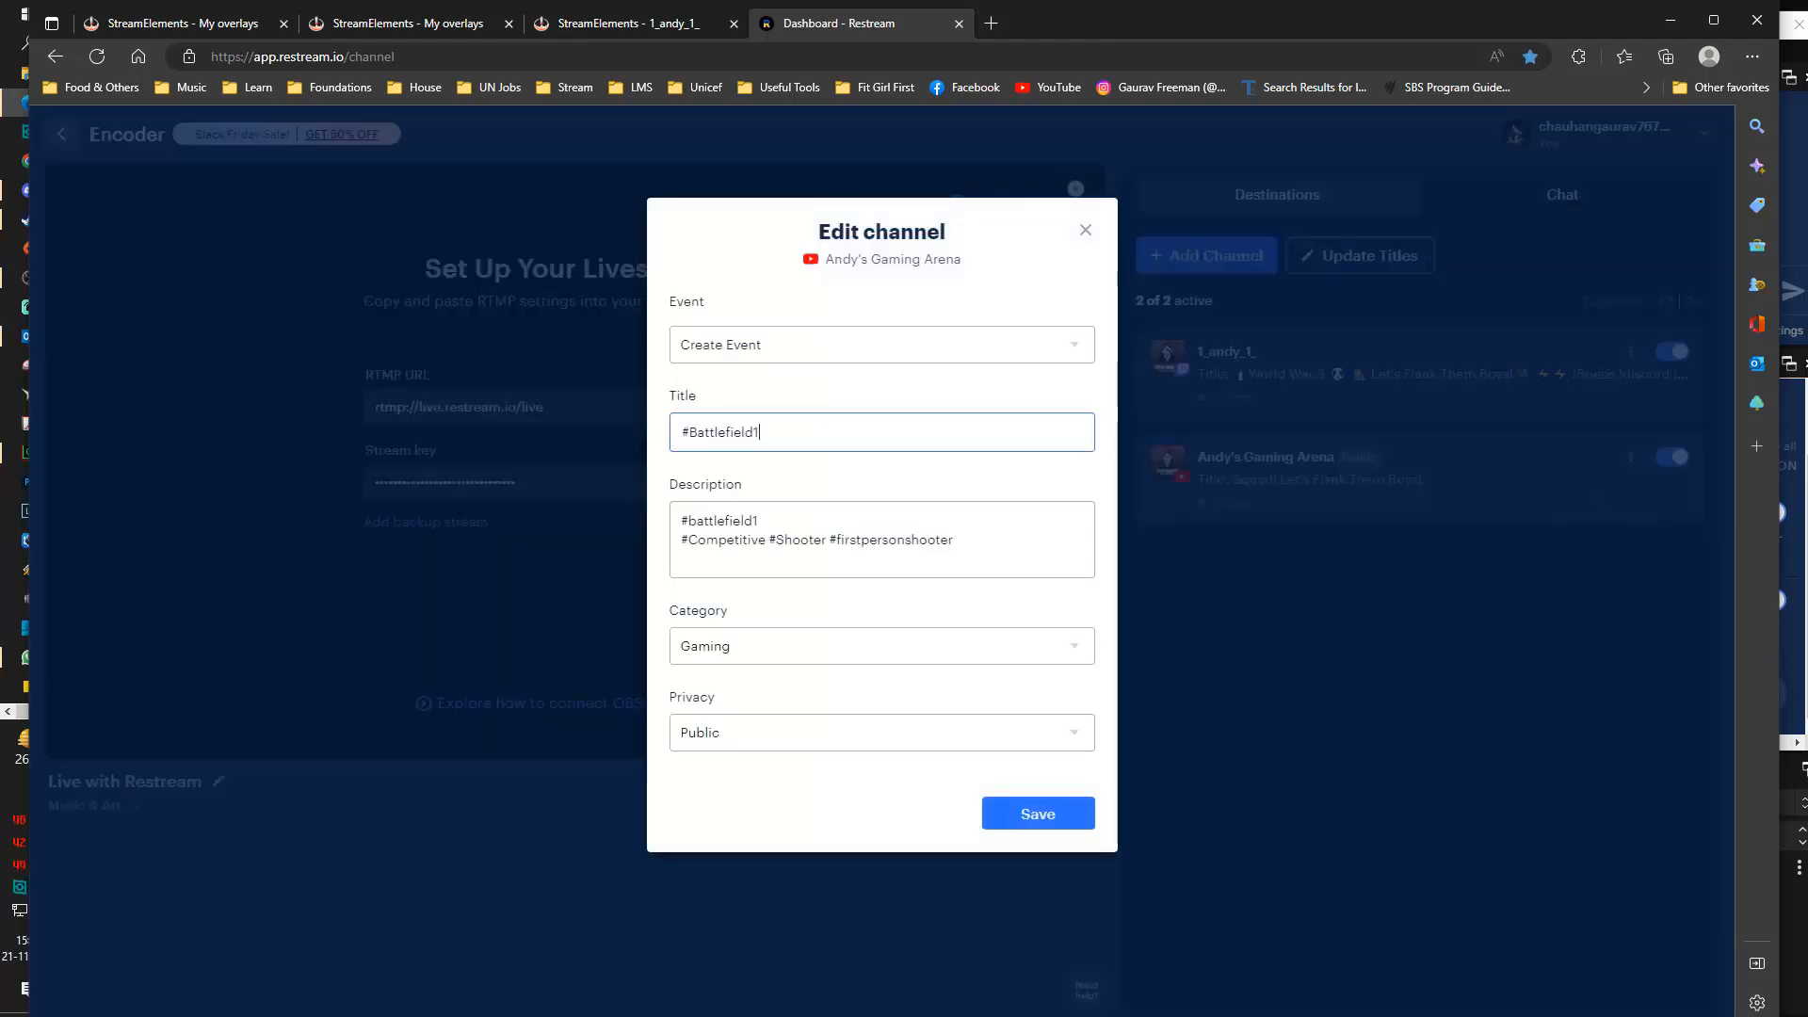
pyautogui.click(881, 345)
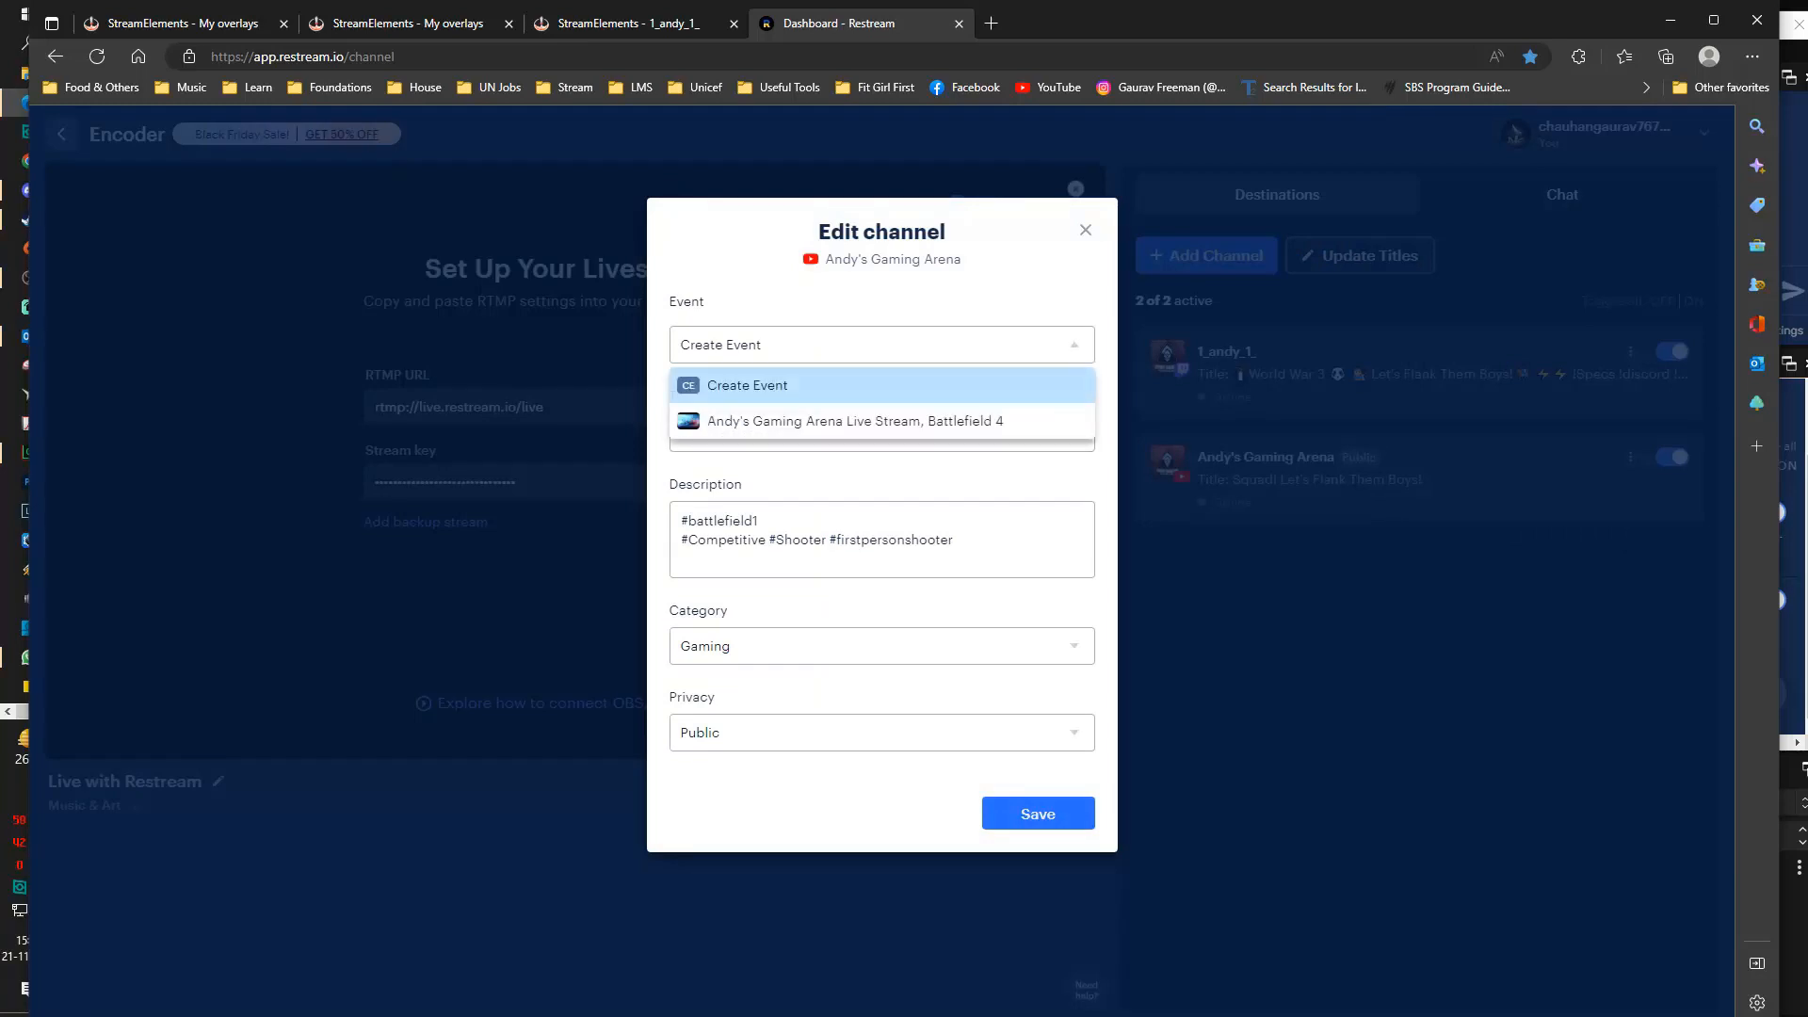
pyautogui.press('Escape')
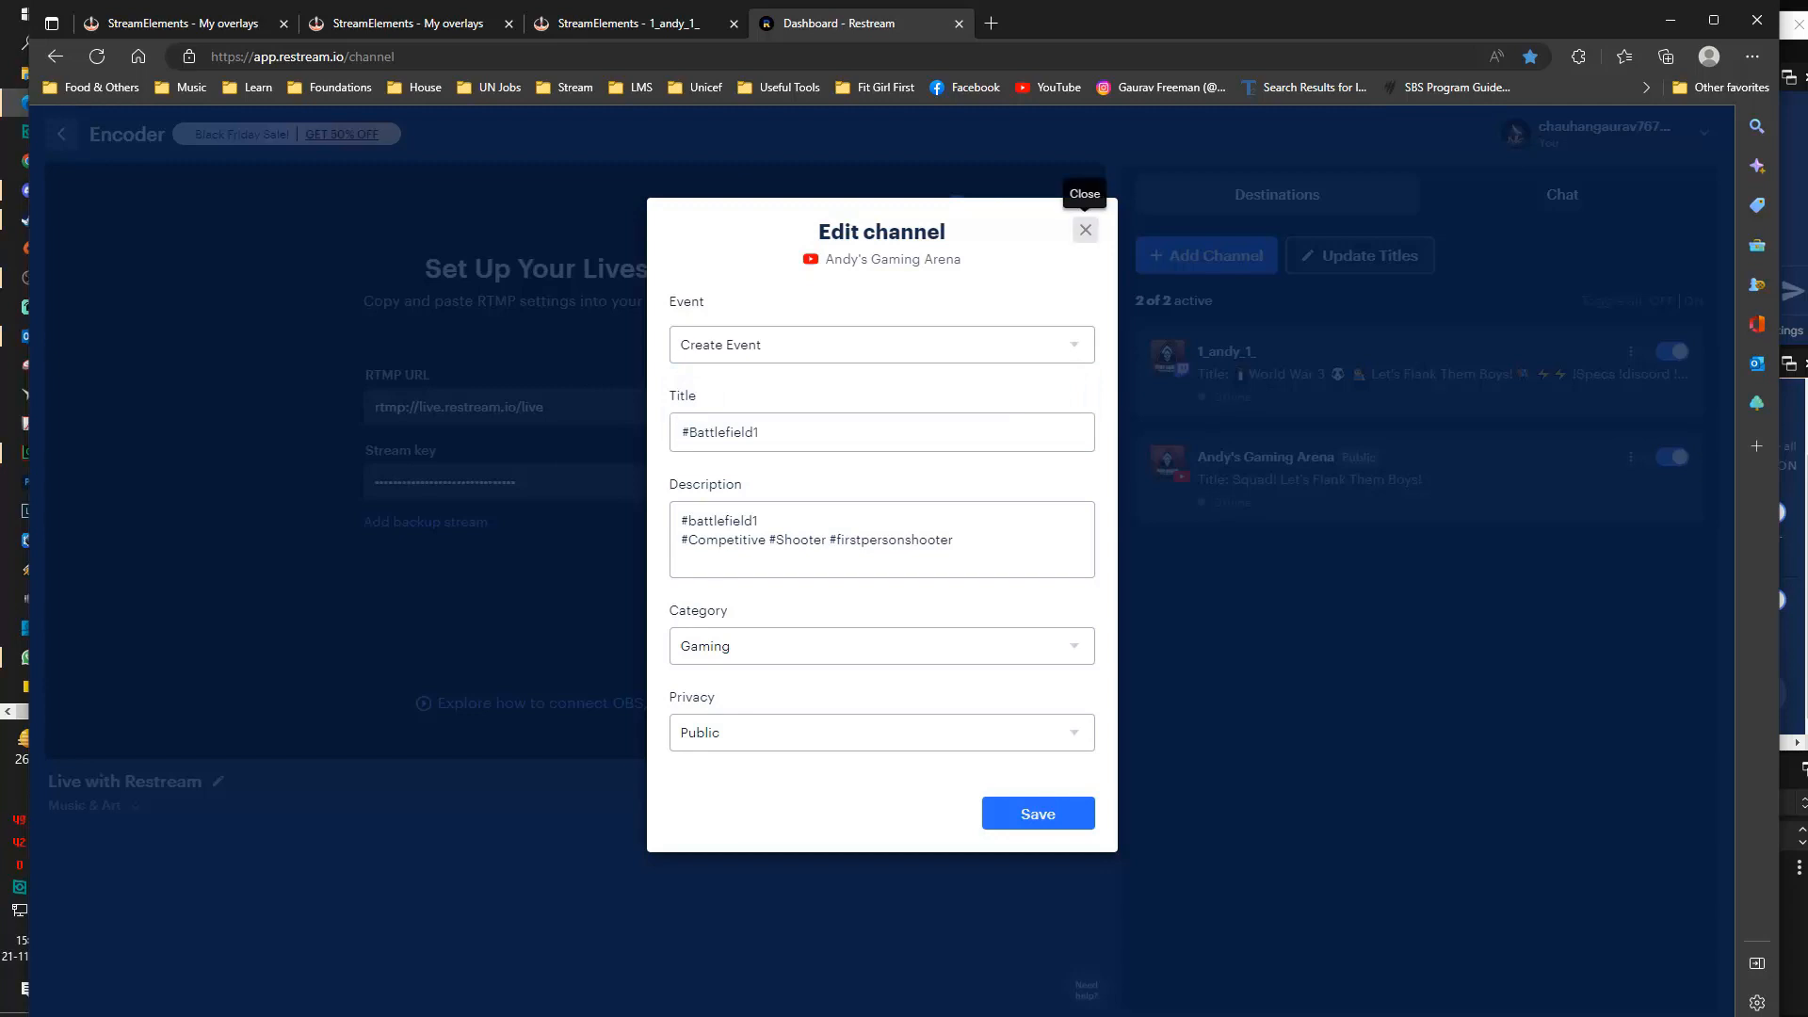
pyautogui.click(1084, 230)
pyautogui.click(991, 22)
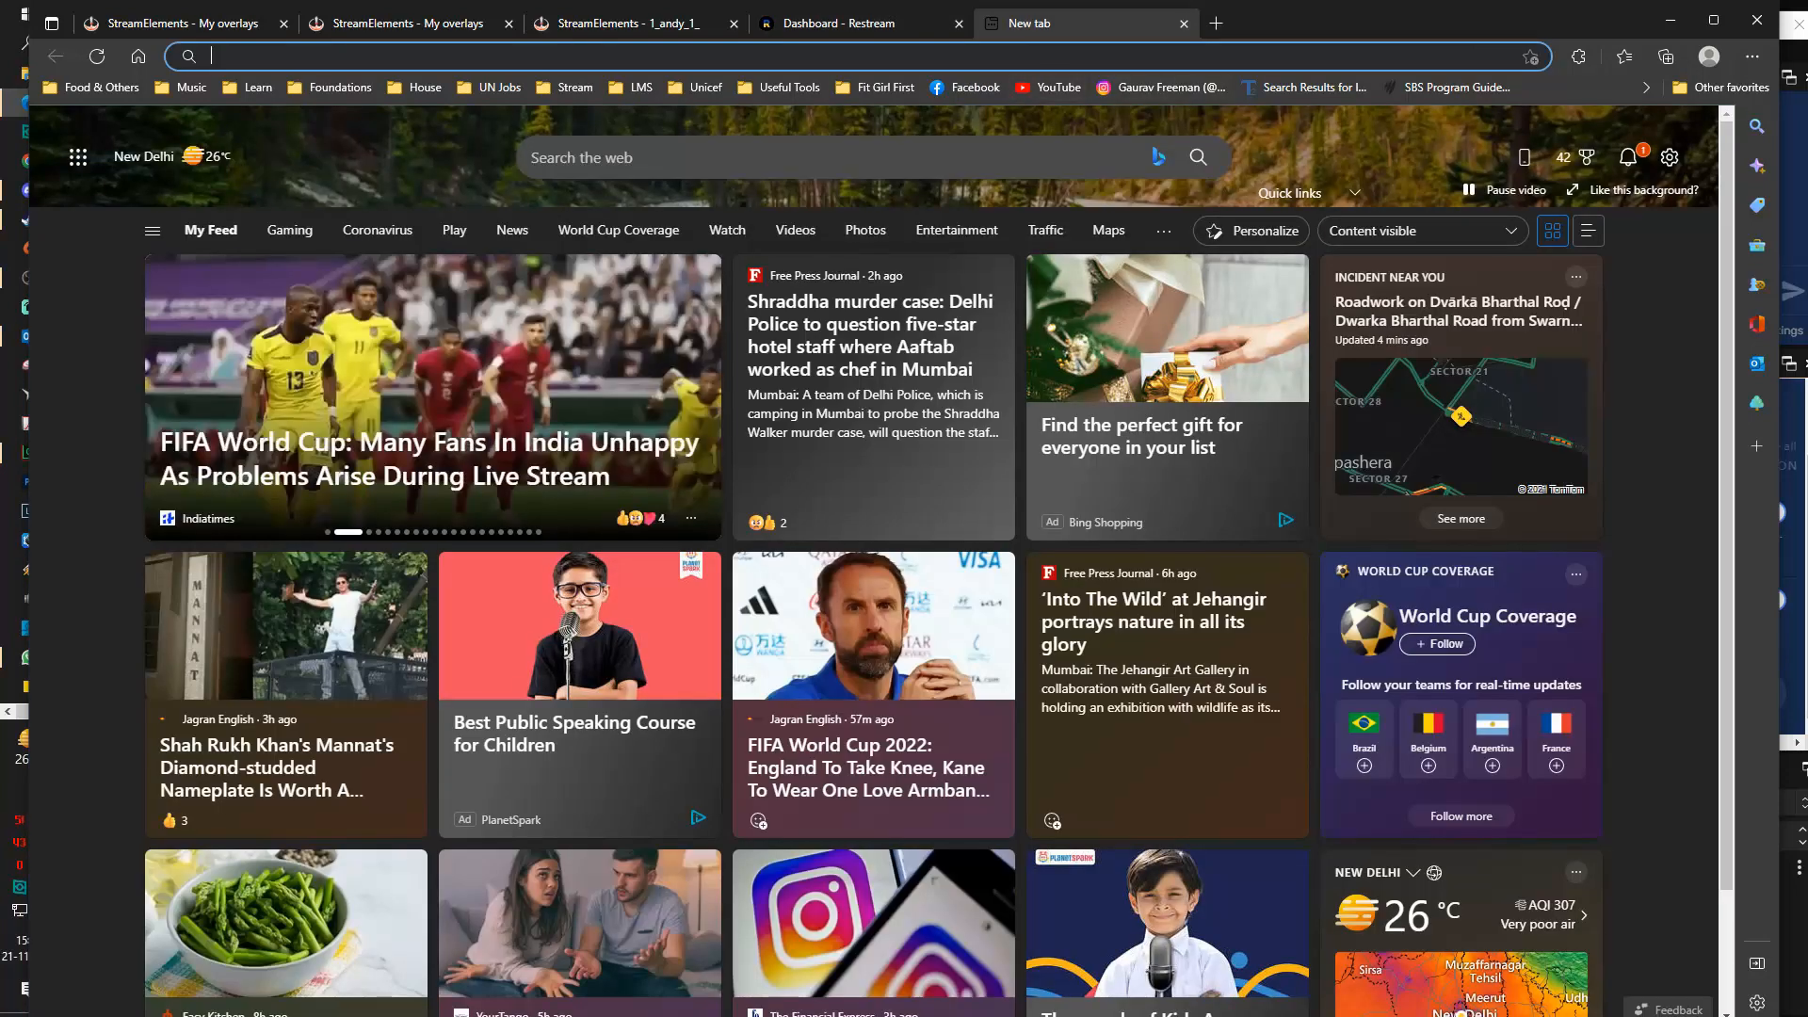
# Step: On YouTube, use Create > Go live to schedule a stream for streaming software
pyautogui.click(1050, 86)
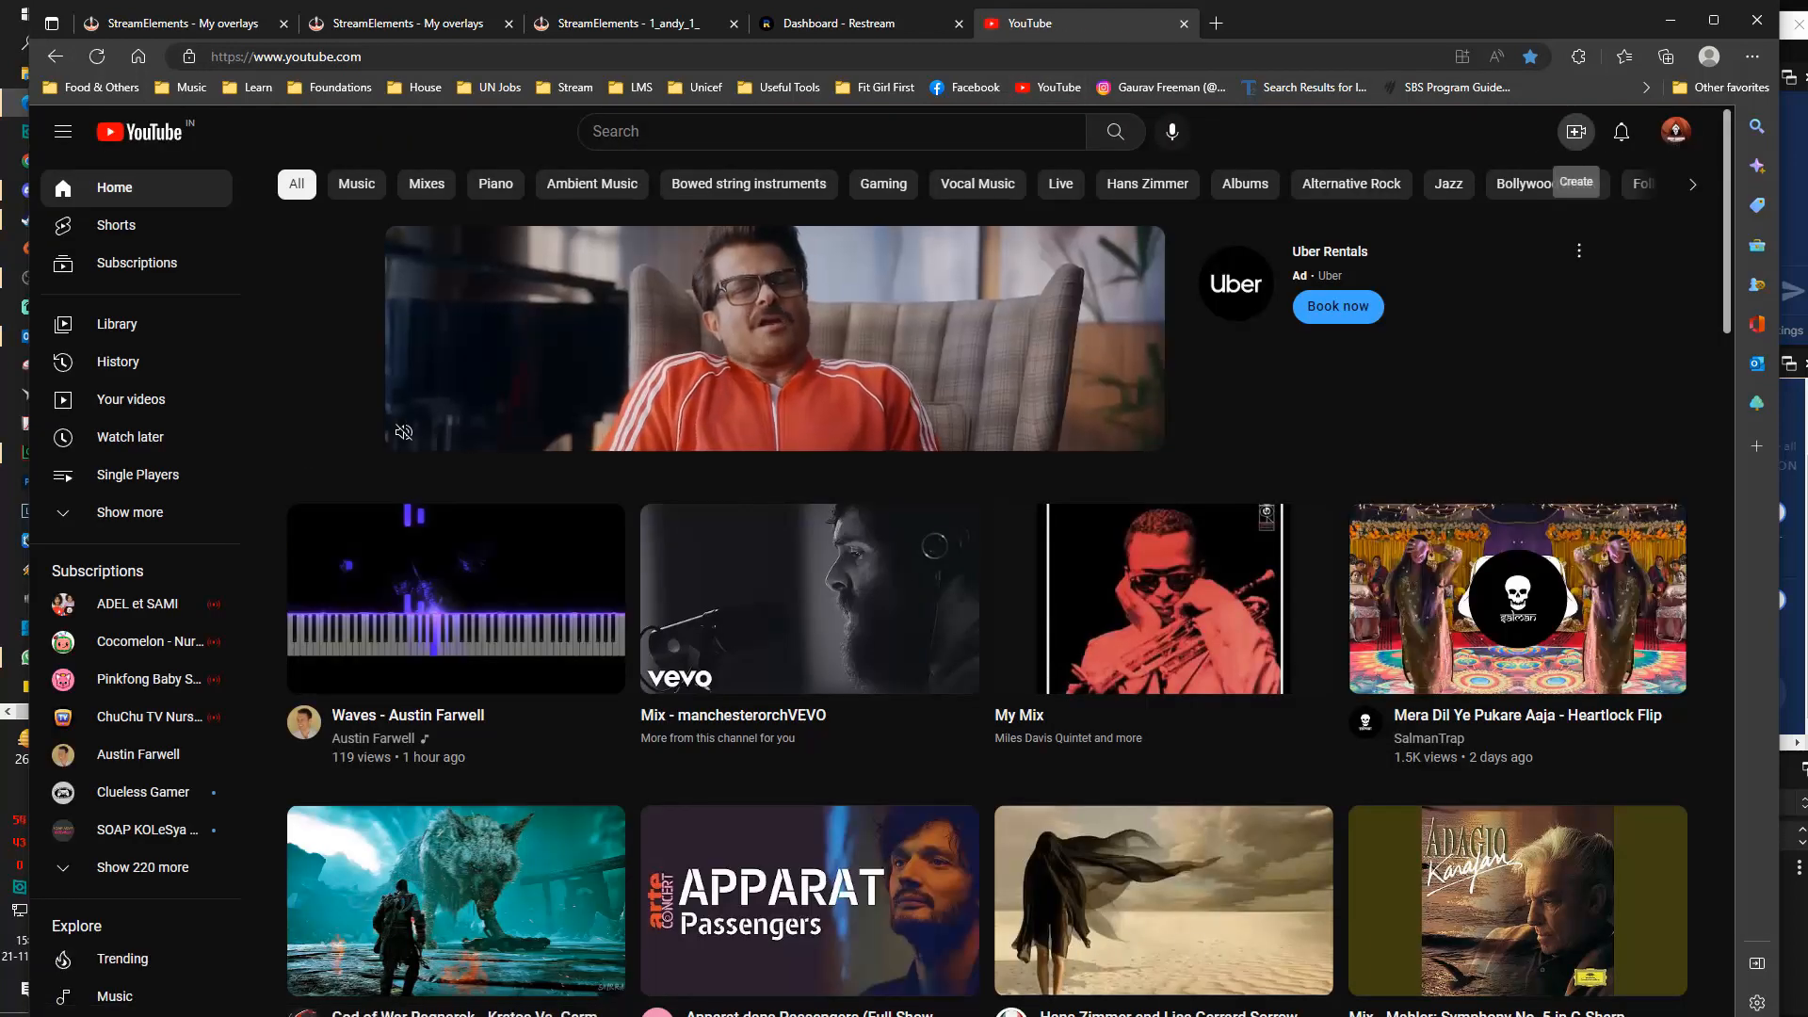
pyautogui.click(1575, 132)
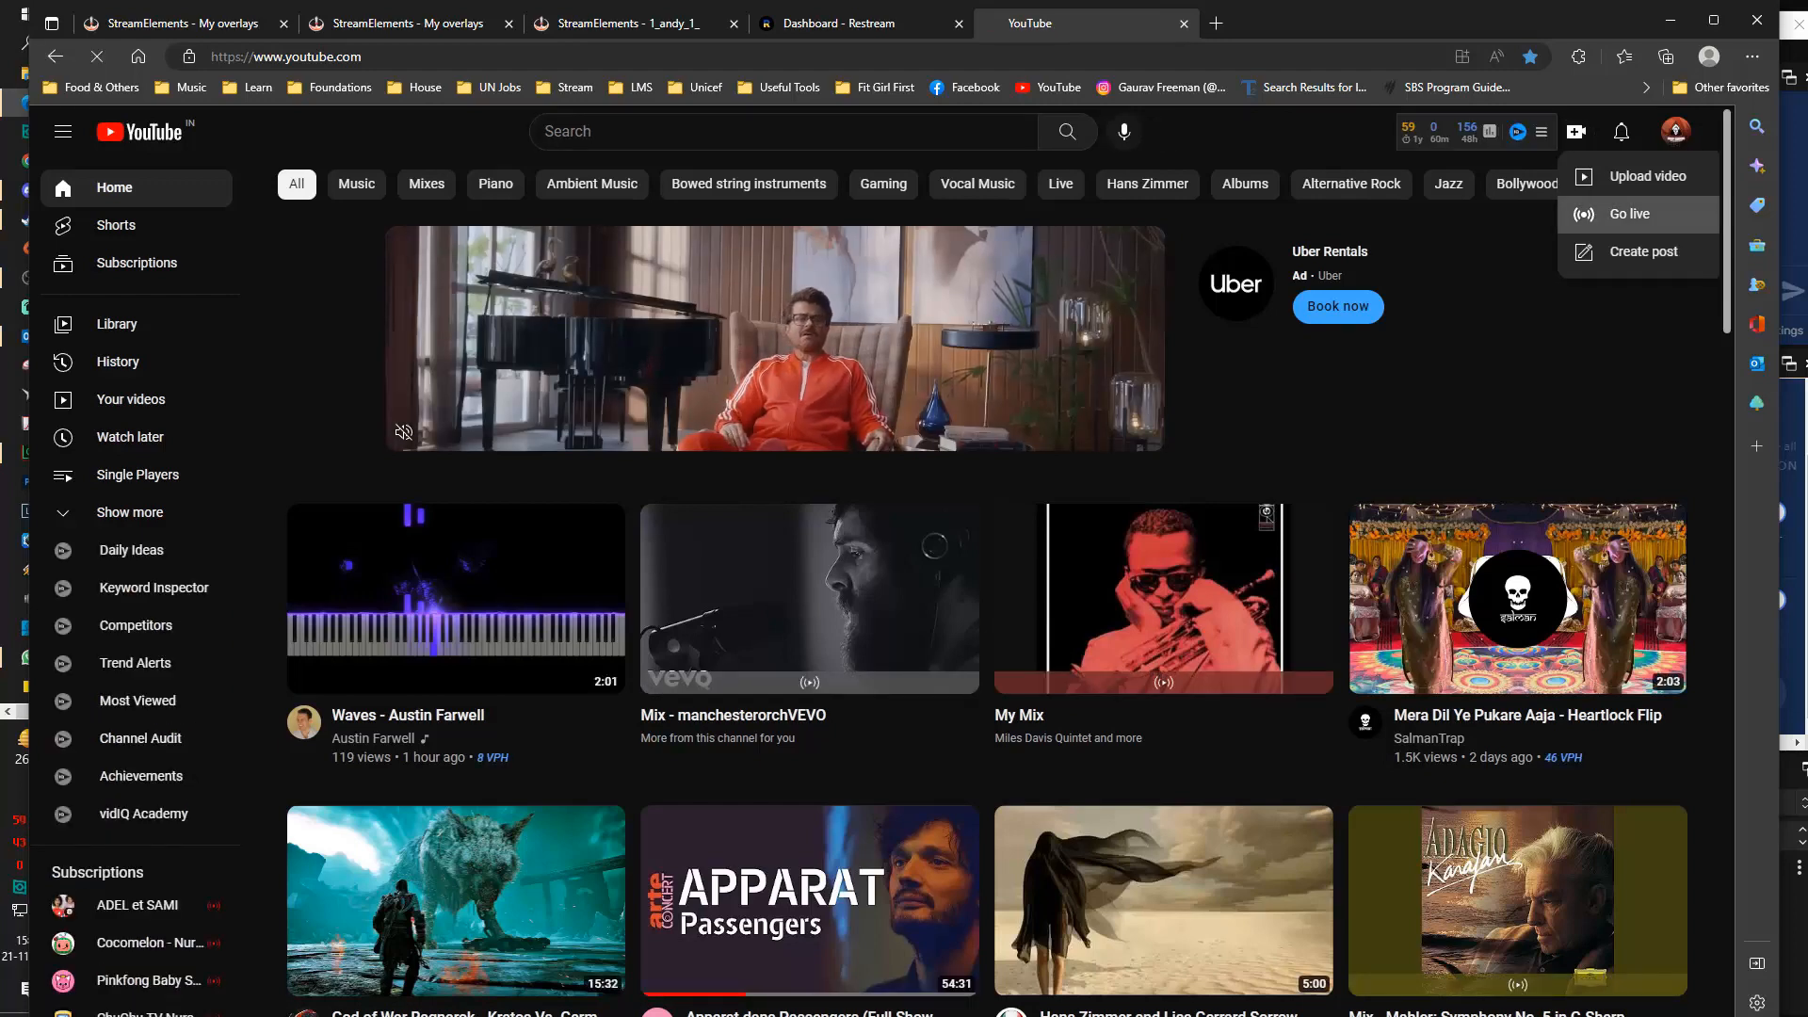
pyautogui.click(1630, 214)
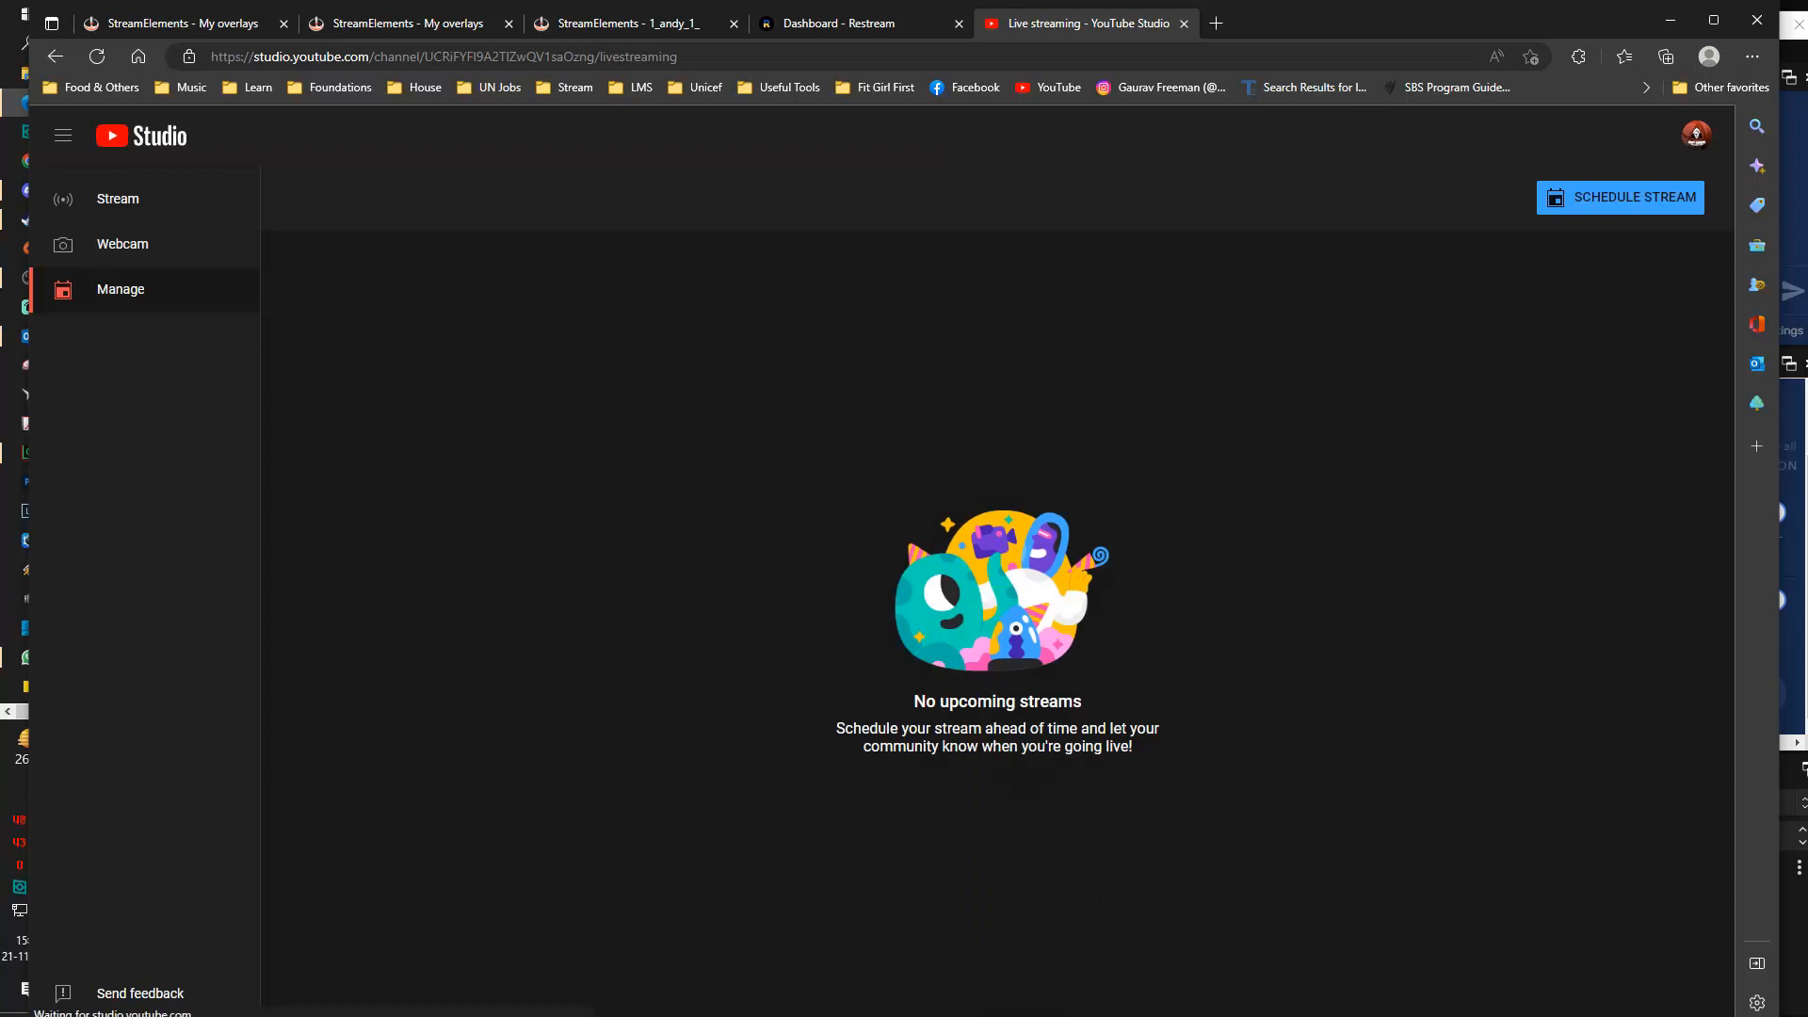
pyautogui.click(1620, 197)
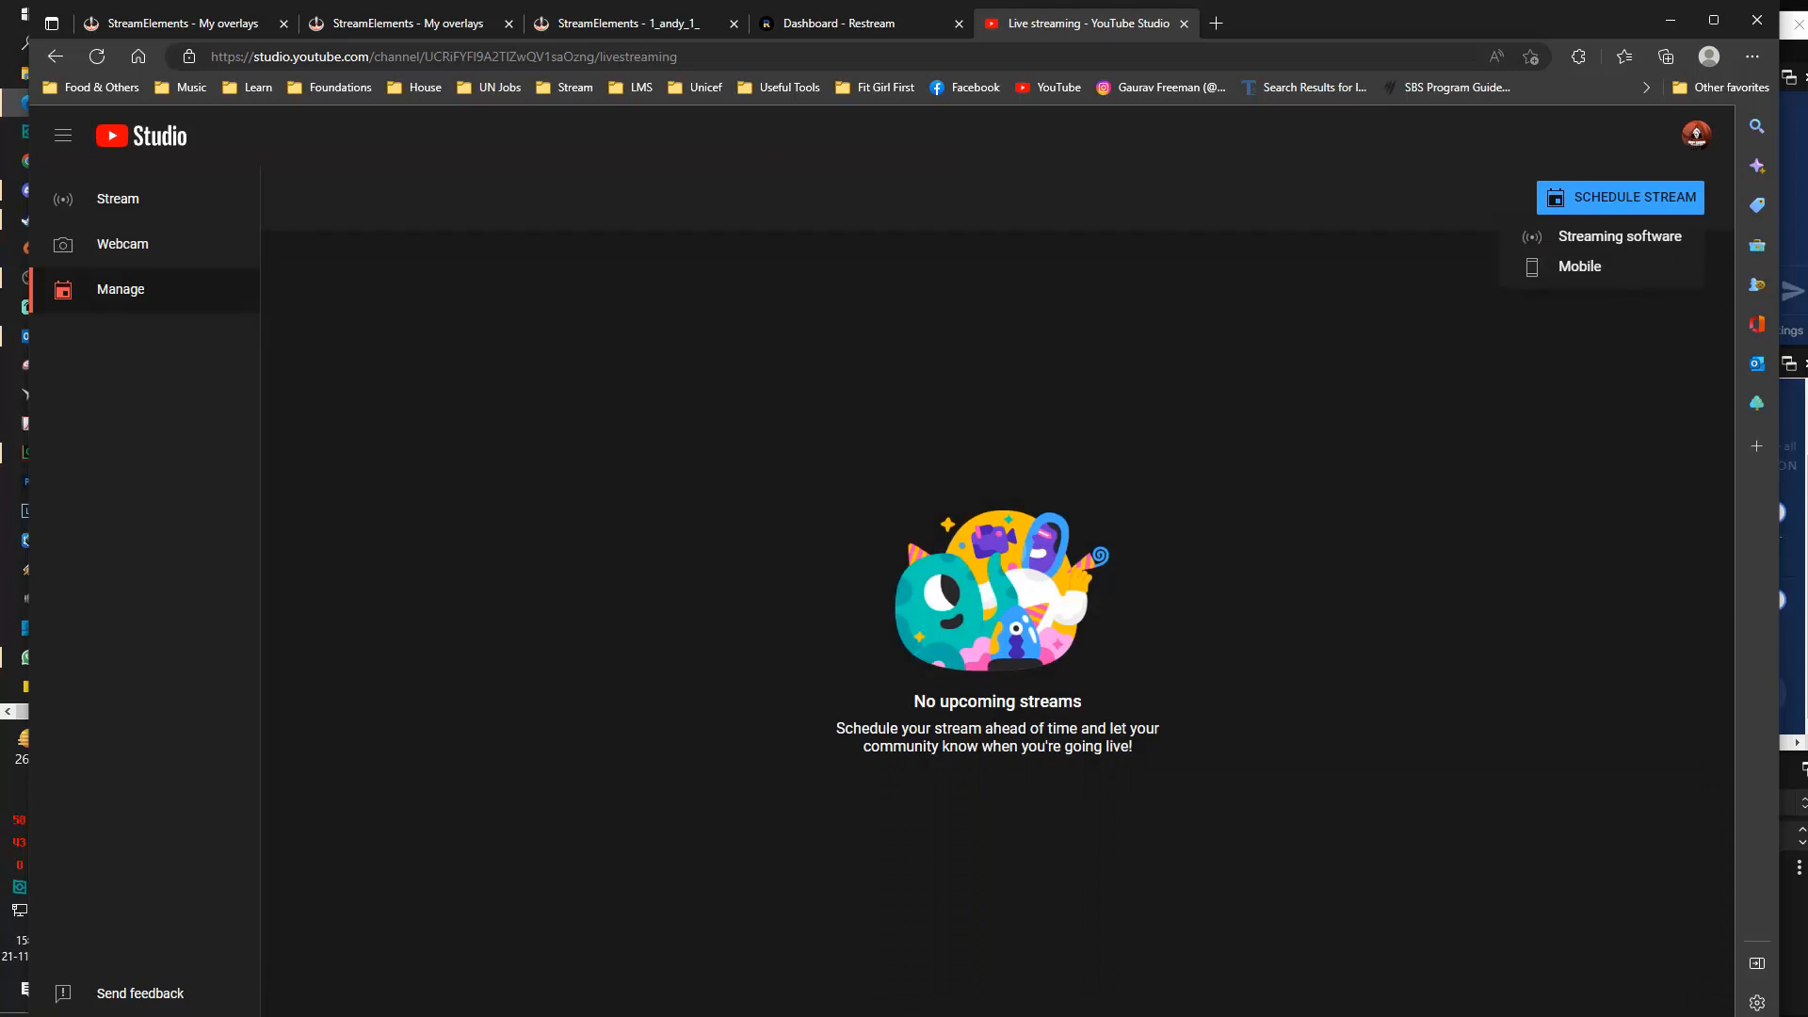
pyautogui.click(1618, 236)
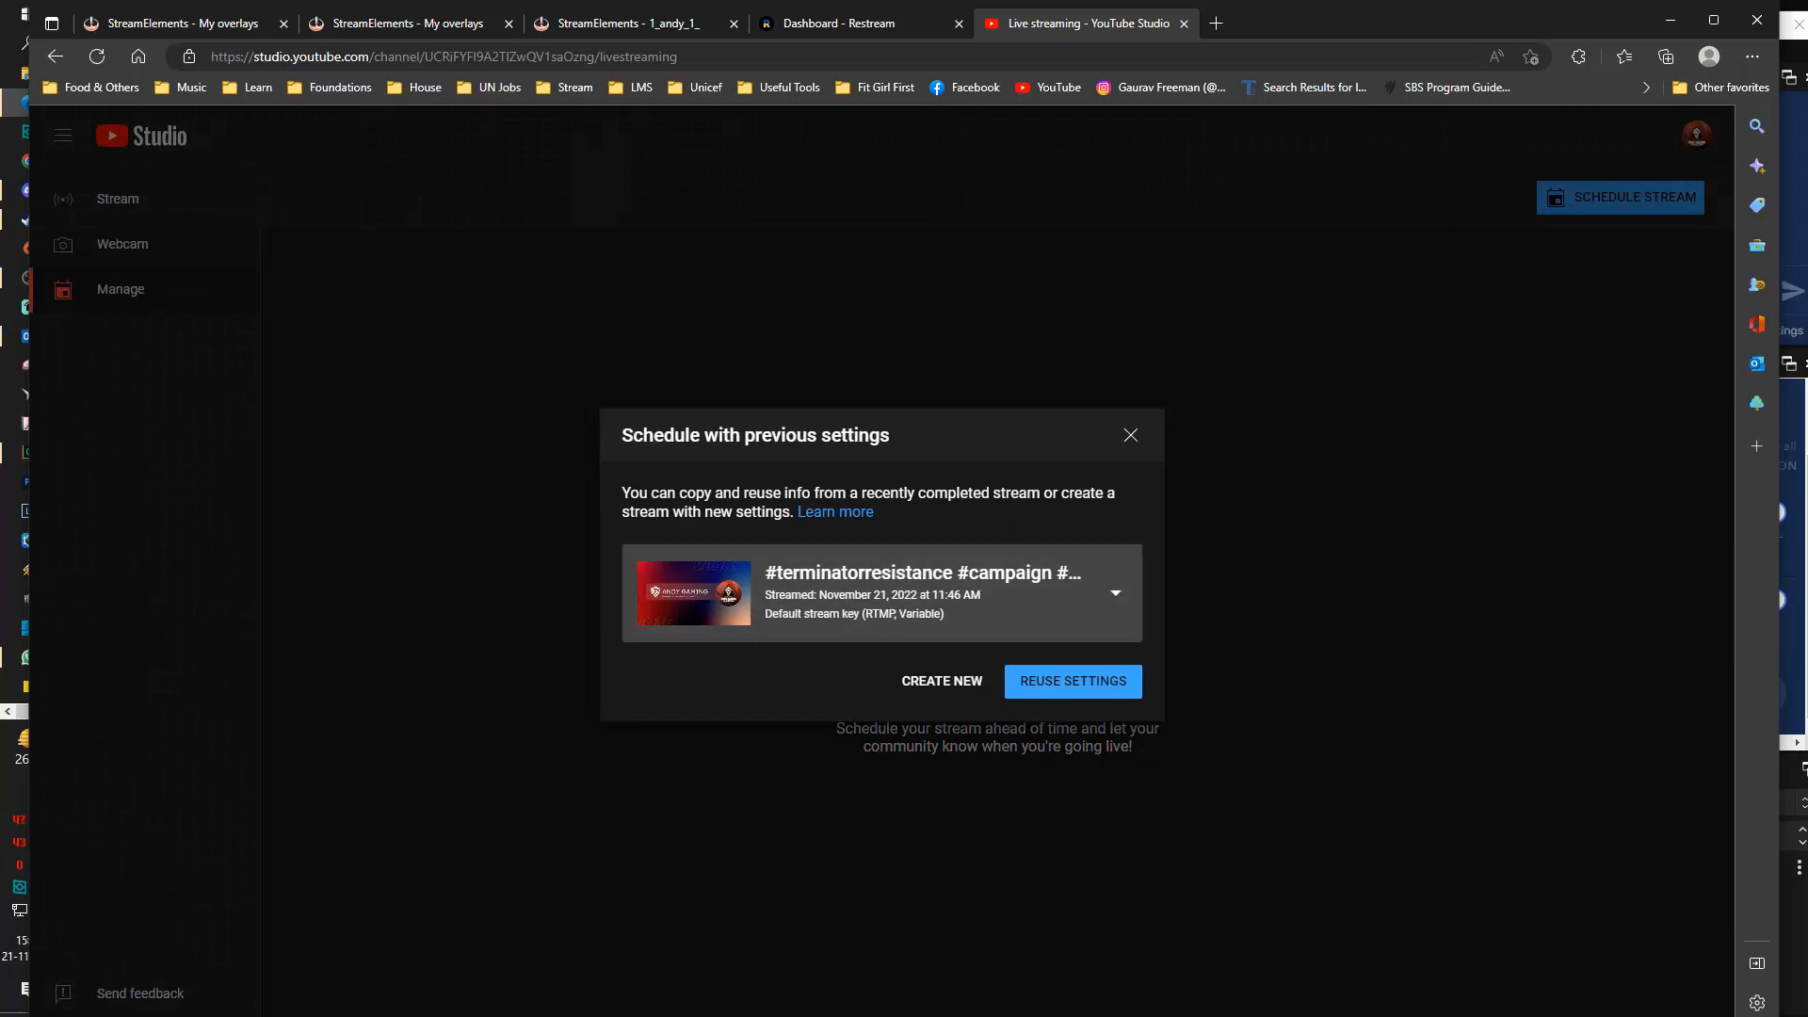
# Step: Create a fresh stream titled 'Call of Duty Modern Warfare' with hashtags #firstpersonshooter, #codmw2, #streamer, #videogame
pyautogui.click(942, 681)
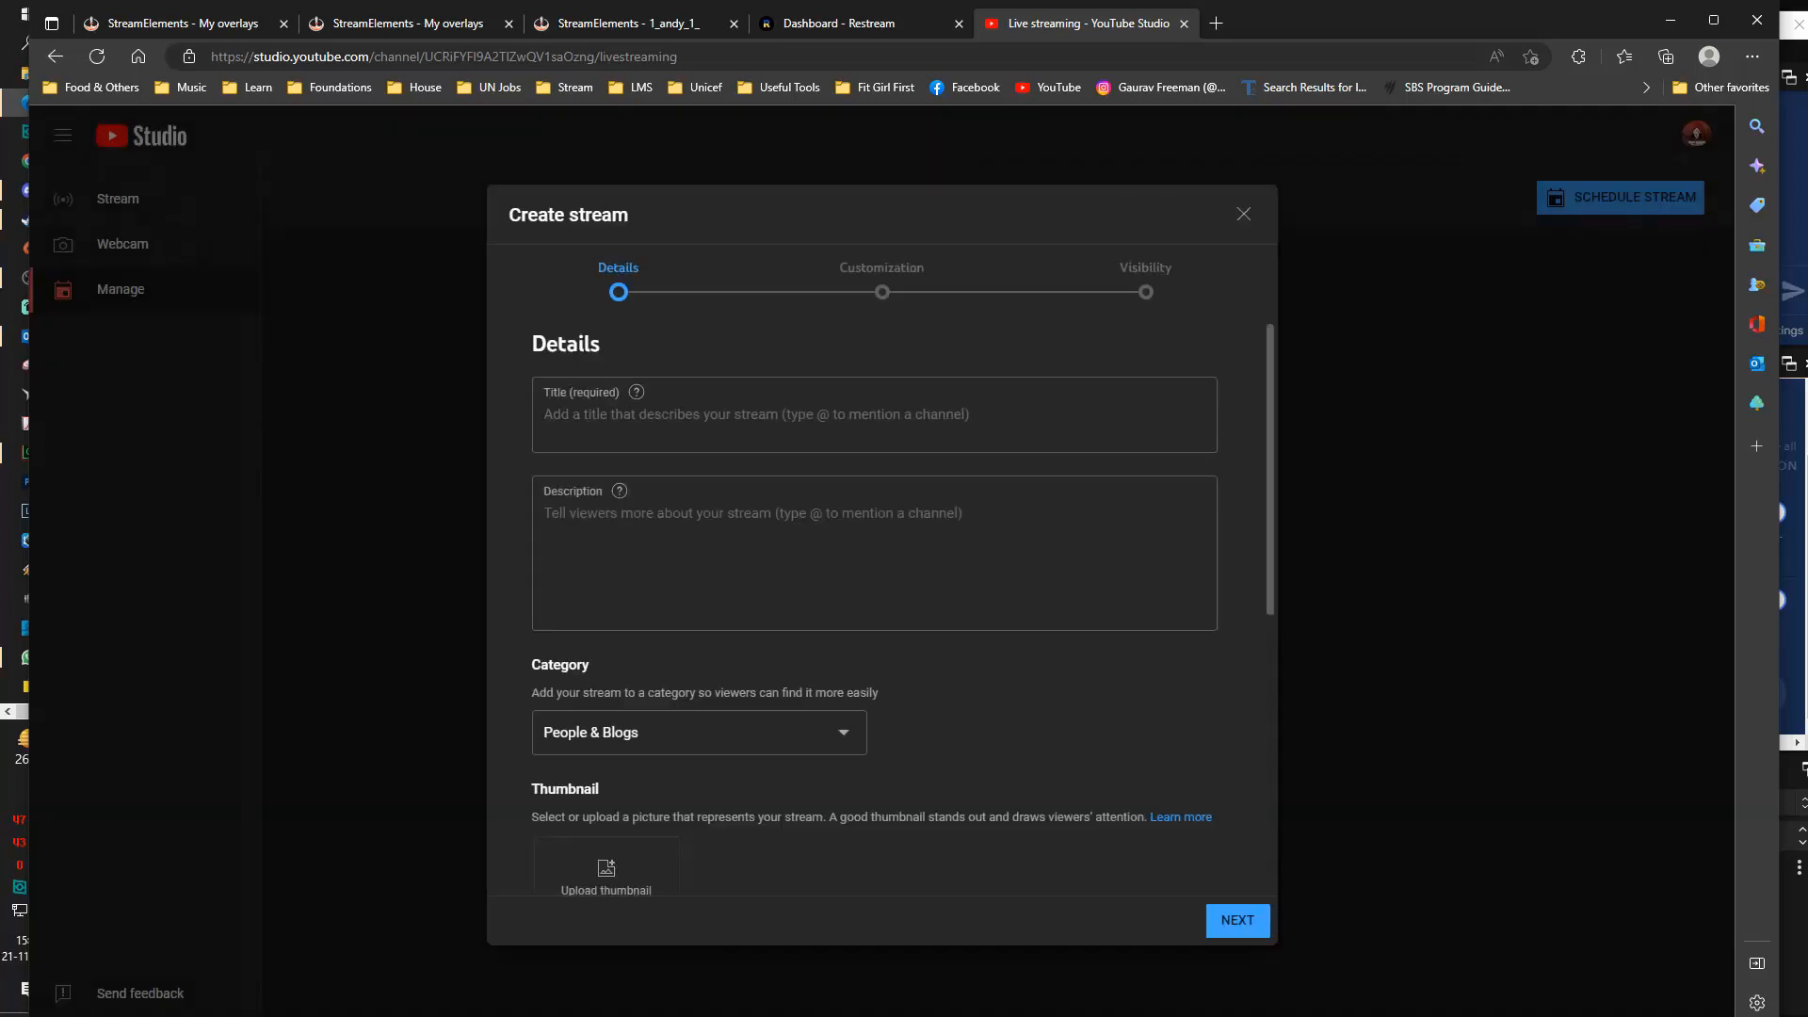
pyautogui.click(545, 415)
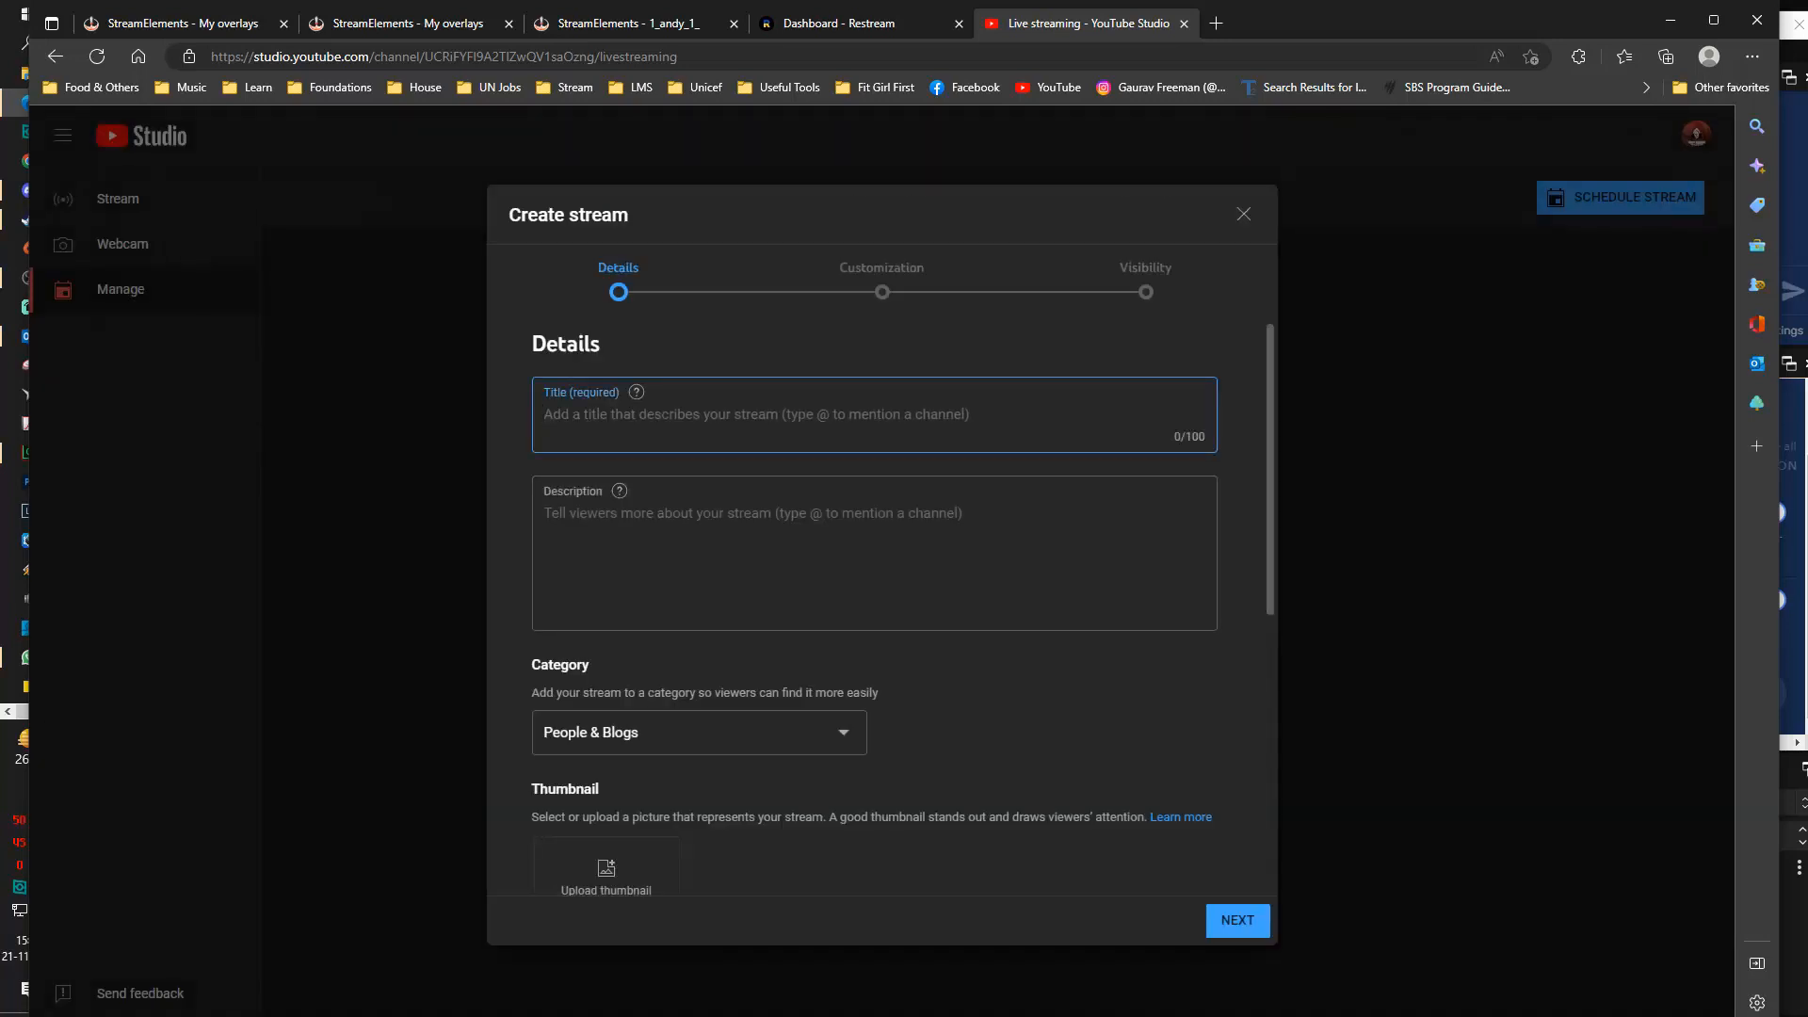
pyautogui.write('Cal')
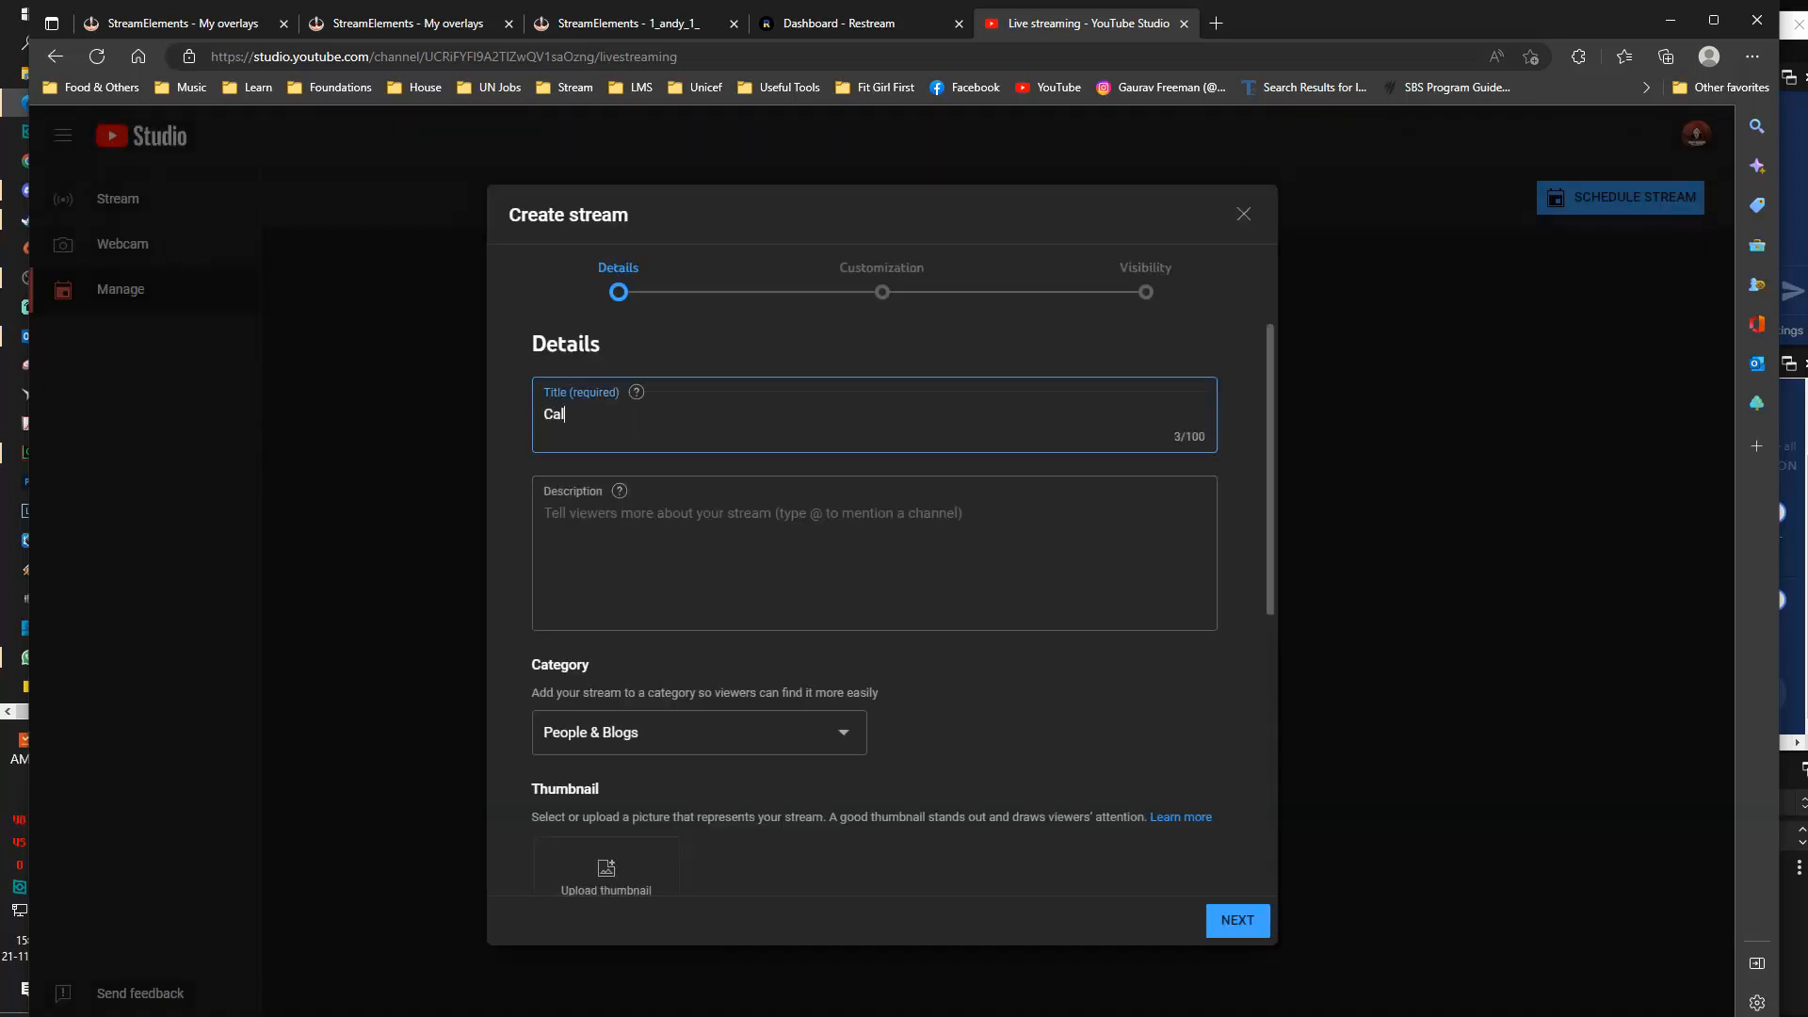
pyautogui.write('l of Duty Modern Warfare')
pyautogui.press('Tab')
pyautogui.press('Tab')
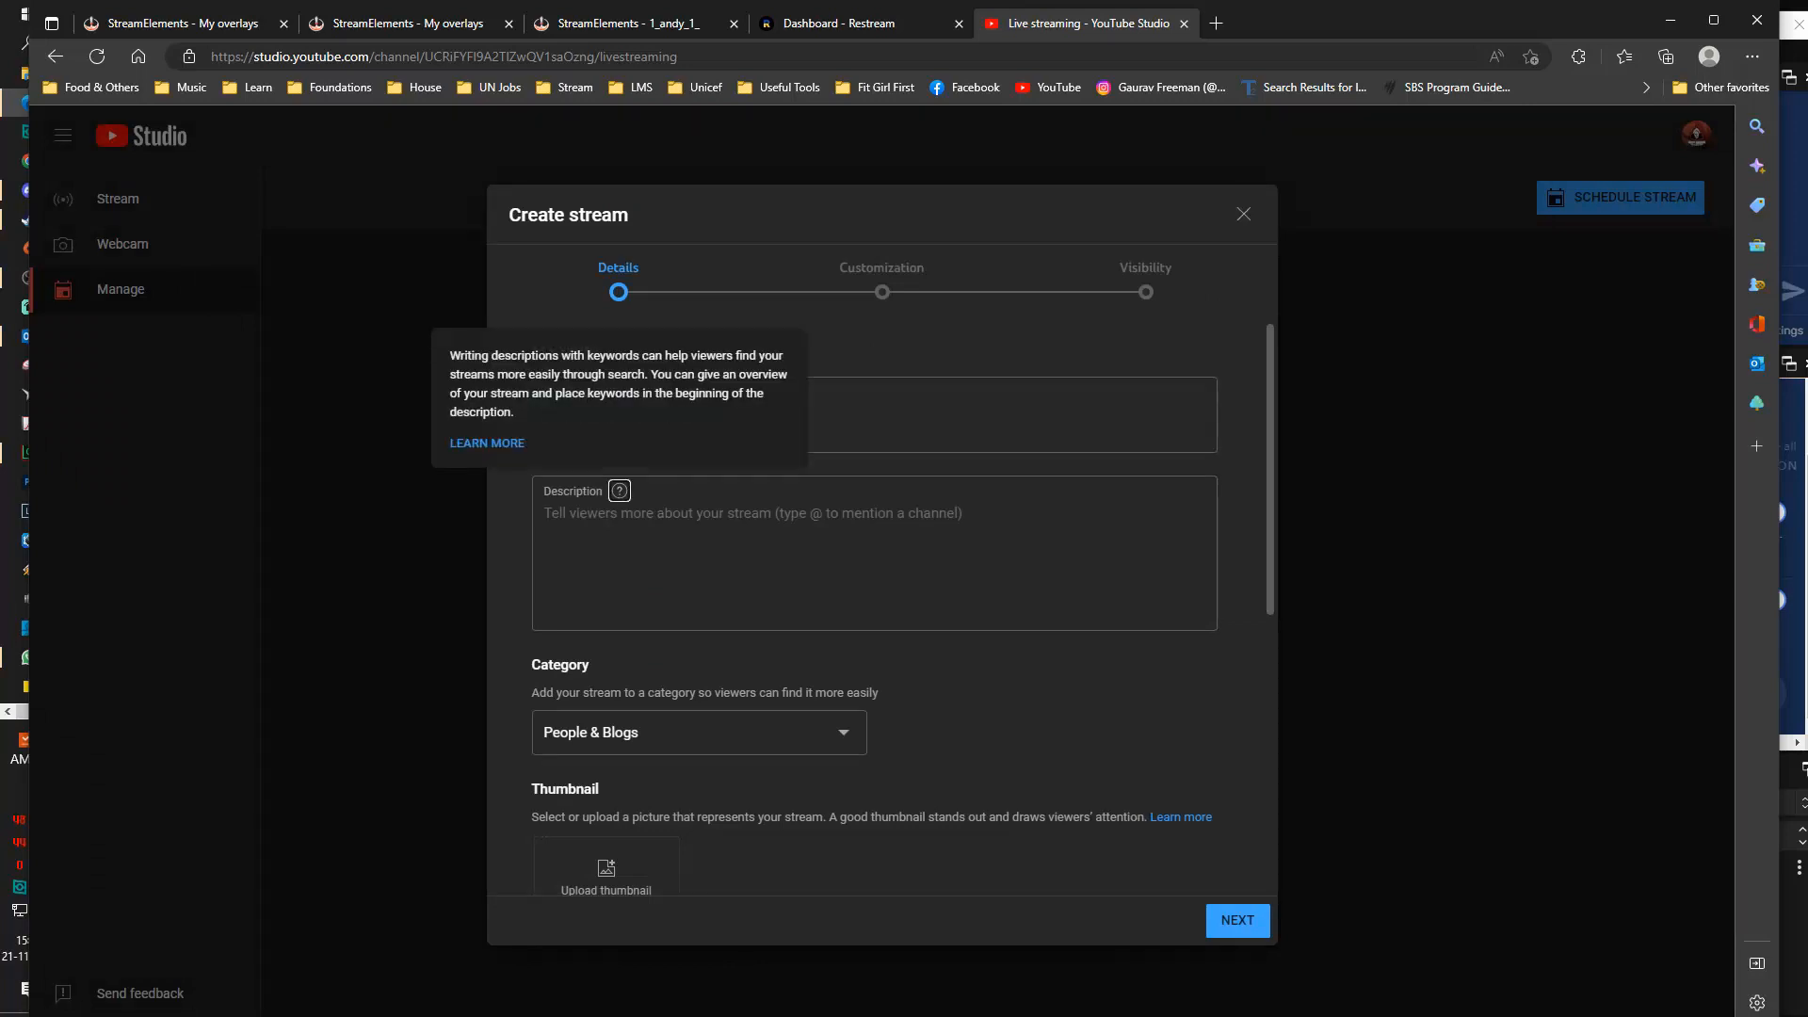
pyautogui.write('#')
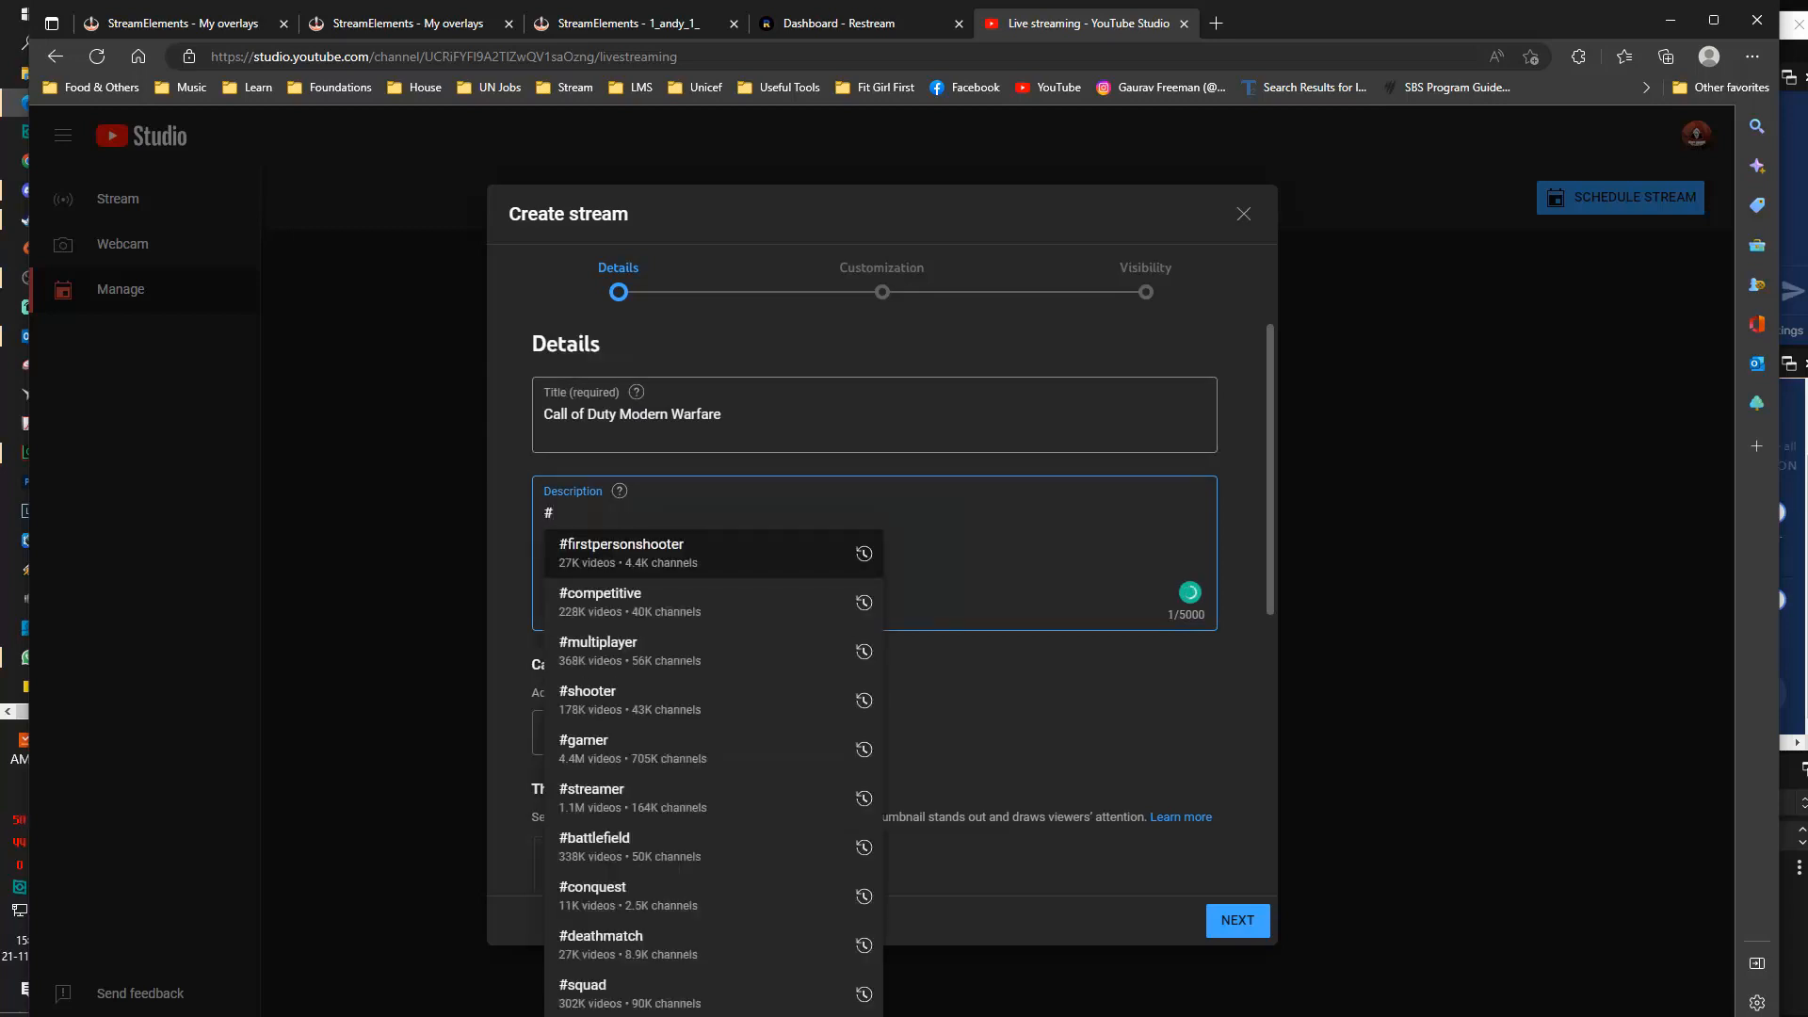
pyautogui.press('Return')
pyautogui.write('#codmw')
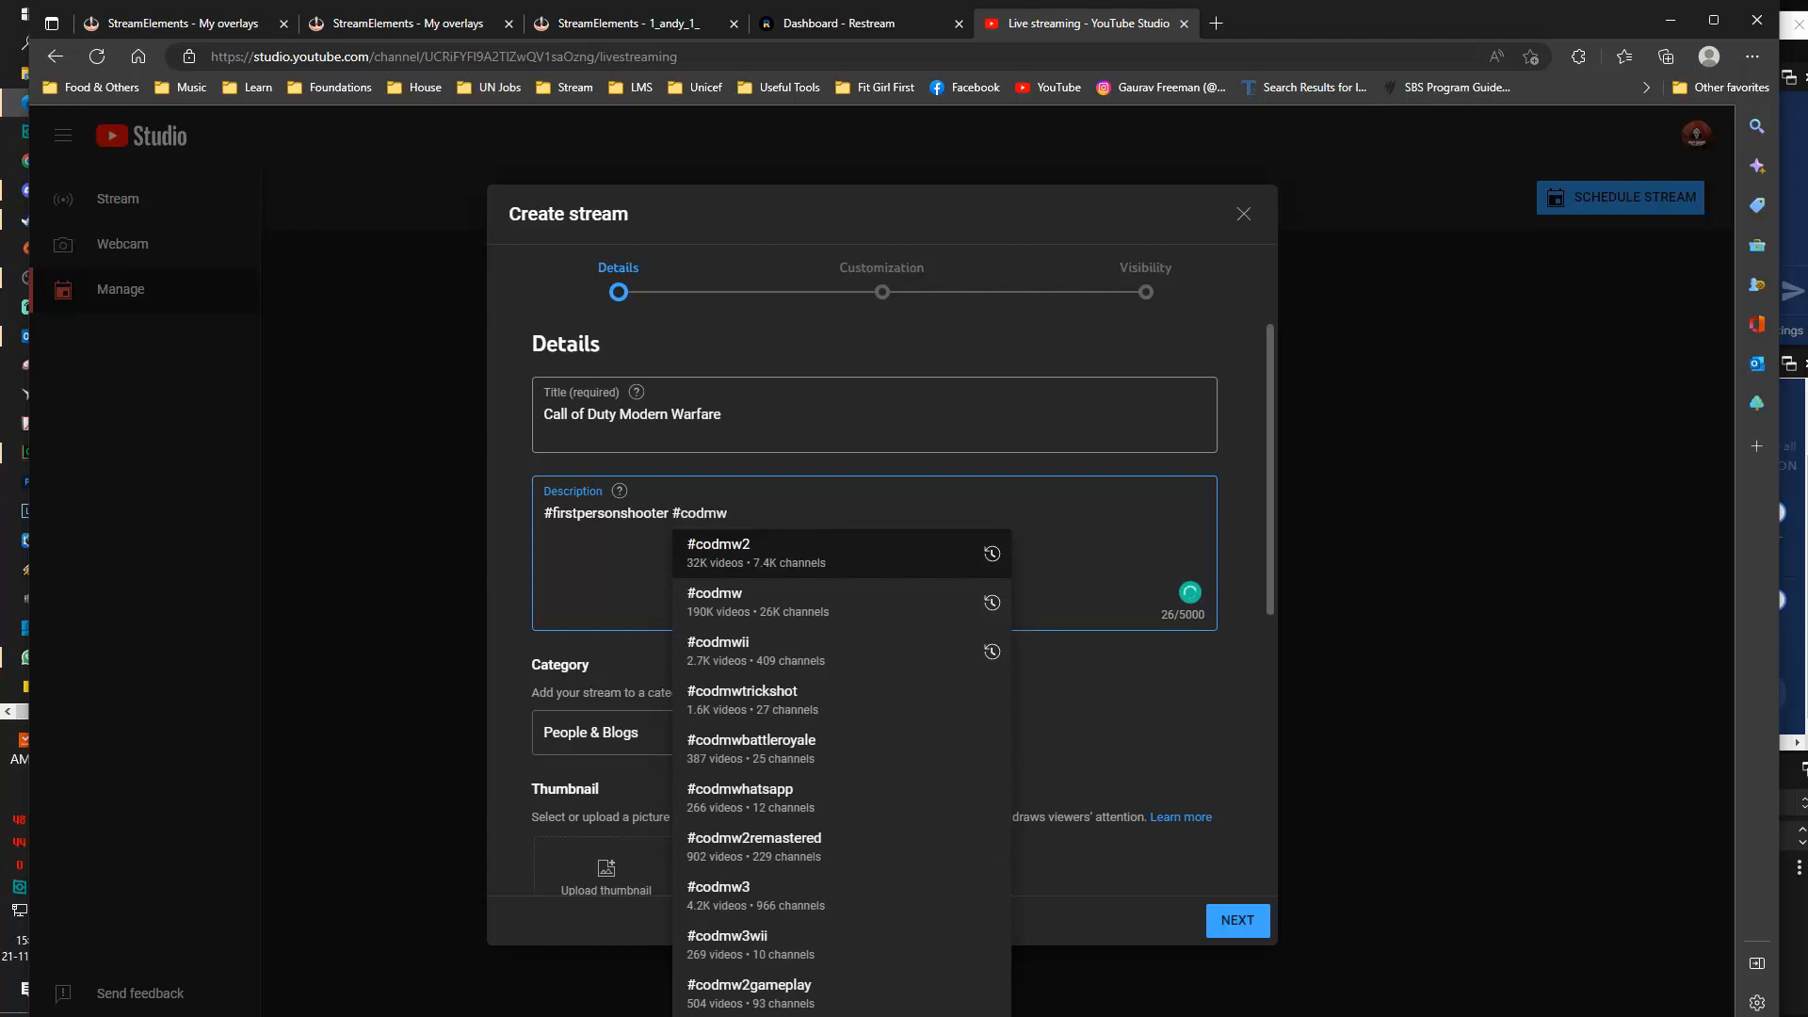
pyautogui.press('Return')
pyautogui.write('#')
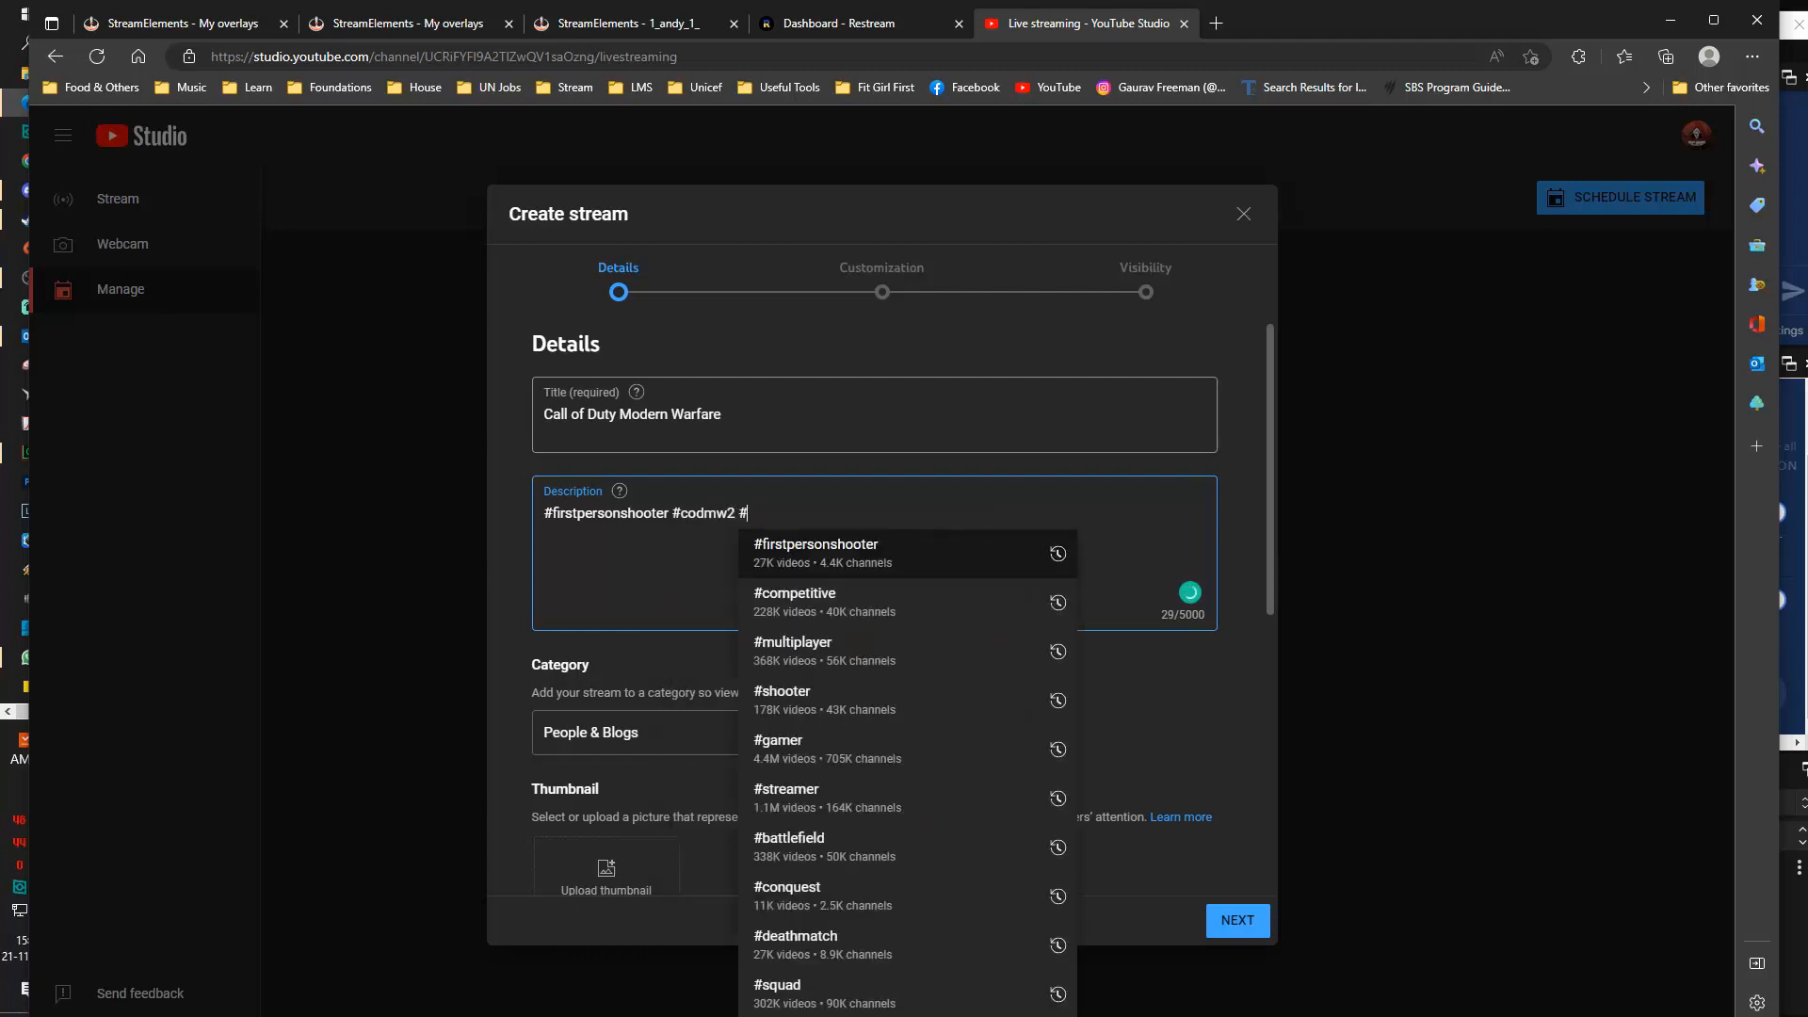
pyautogui.write('str')
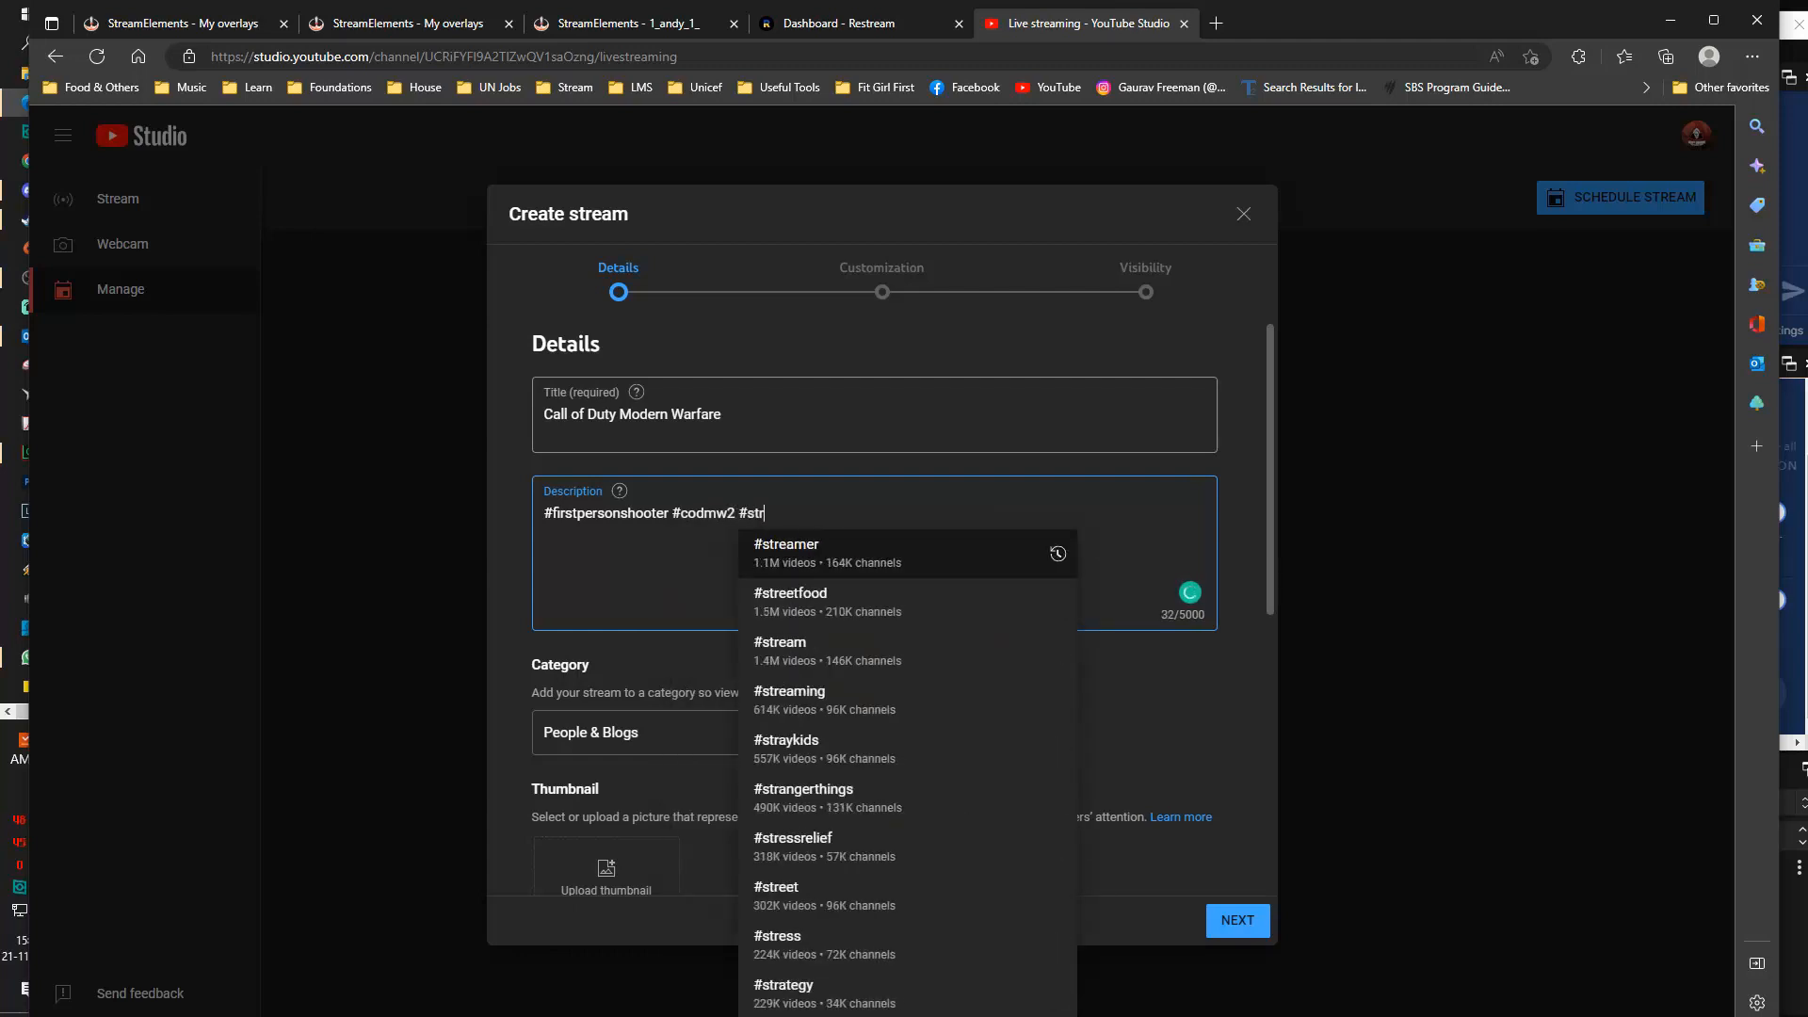
pyautogui.write('eamer #')
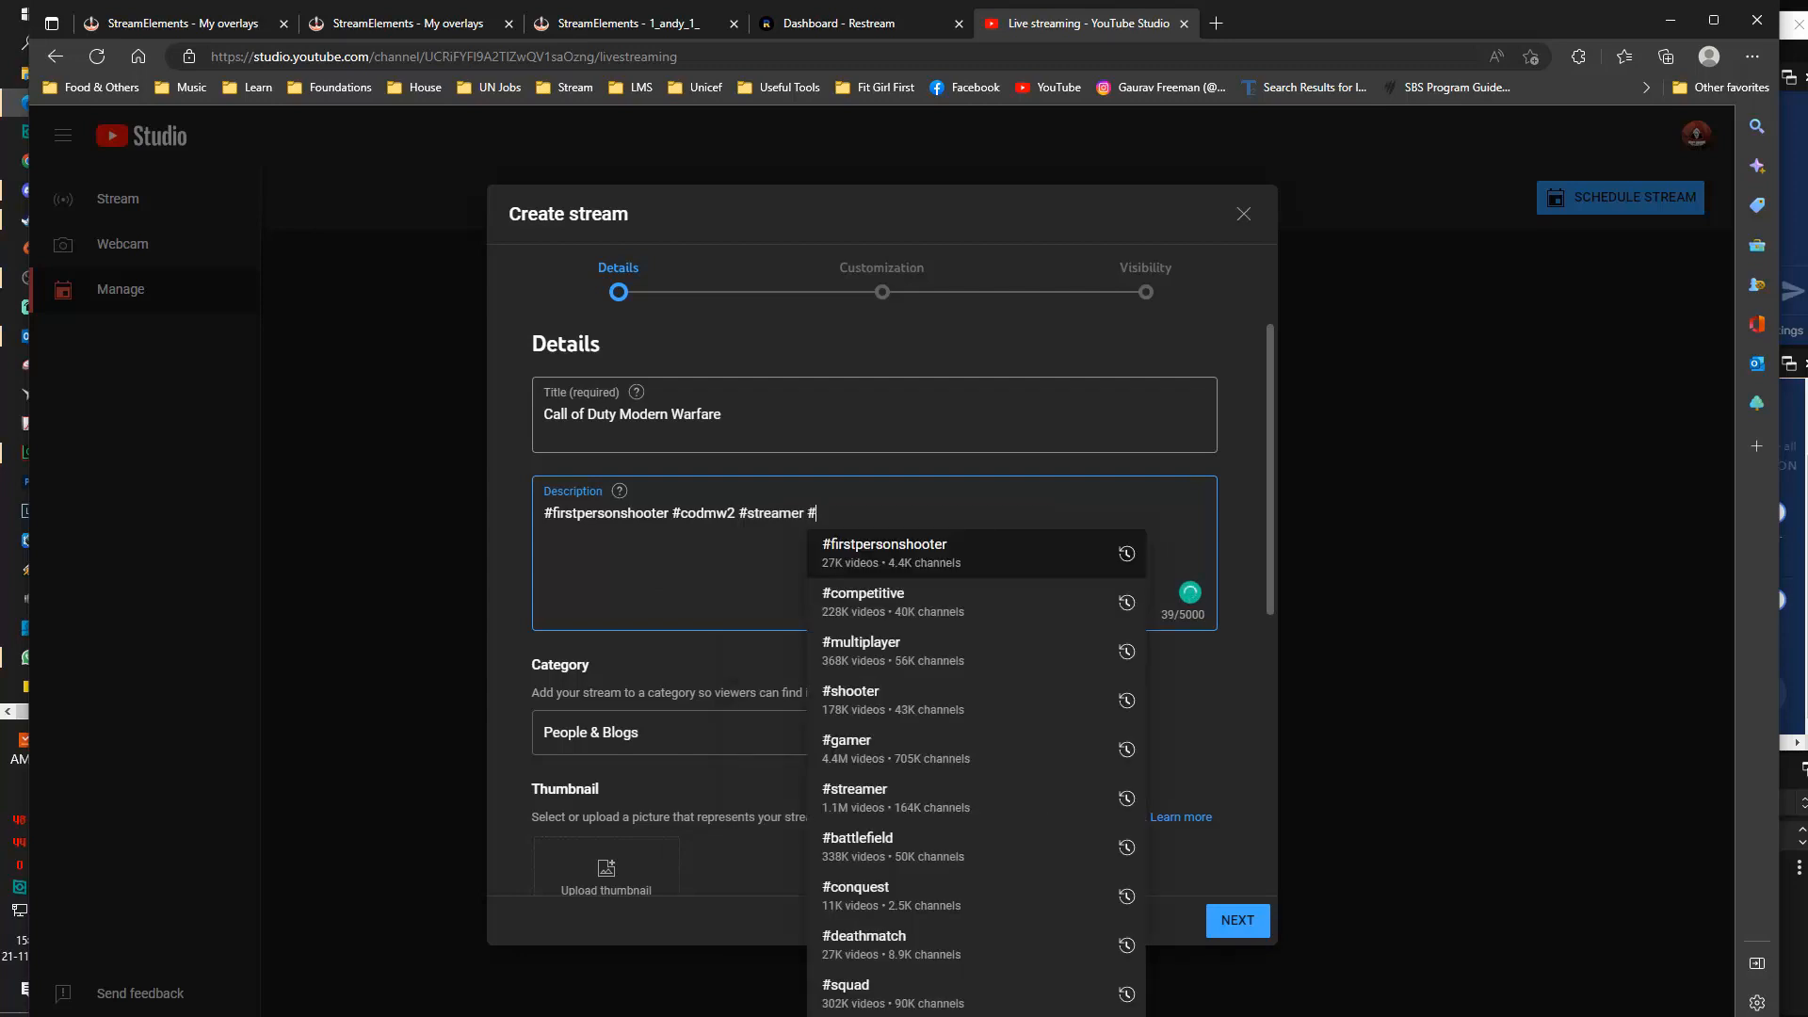
pyautogui.write('videoga')
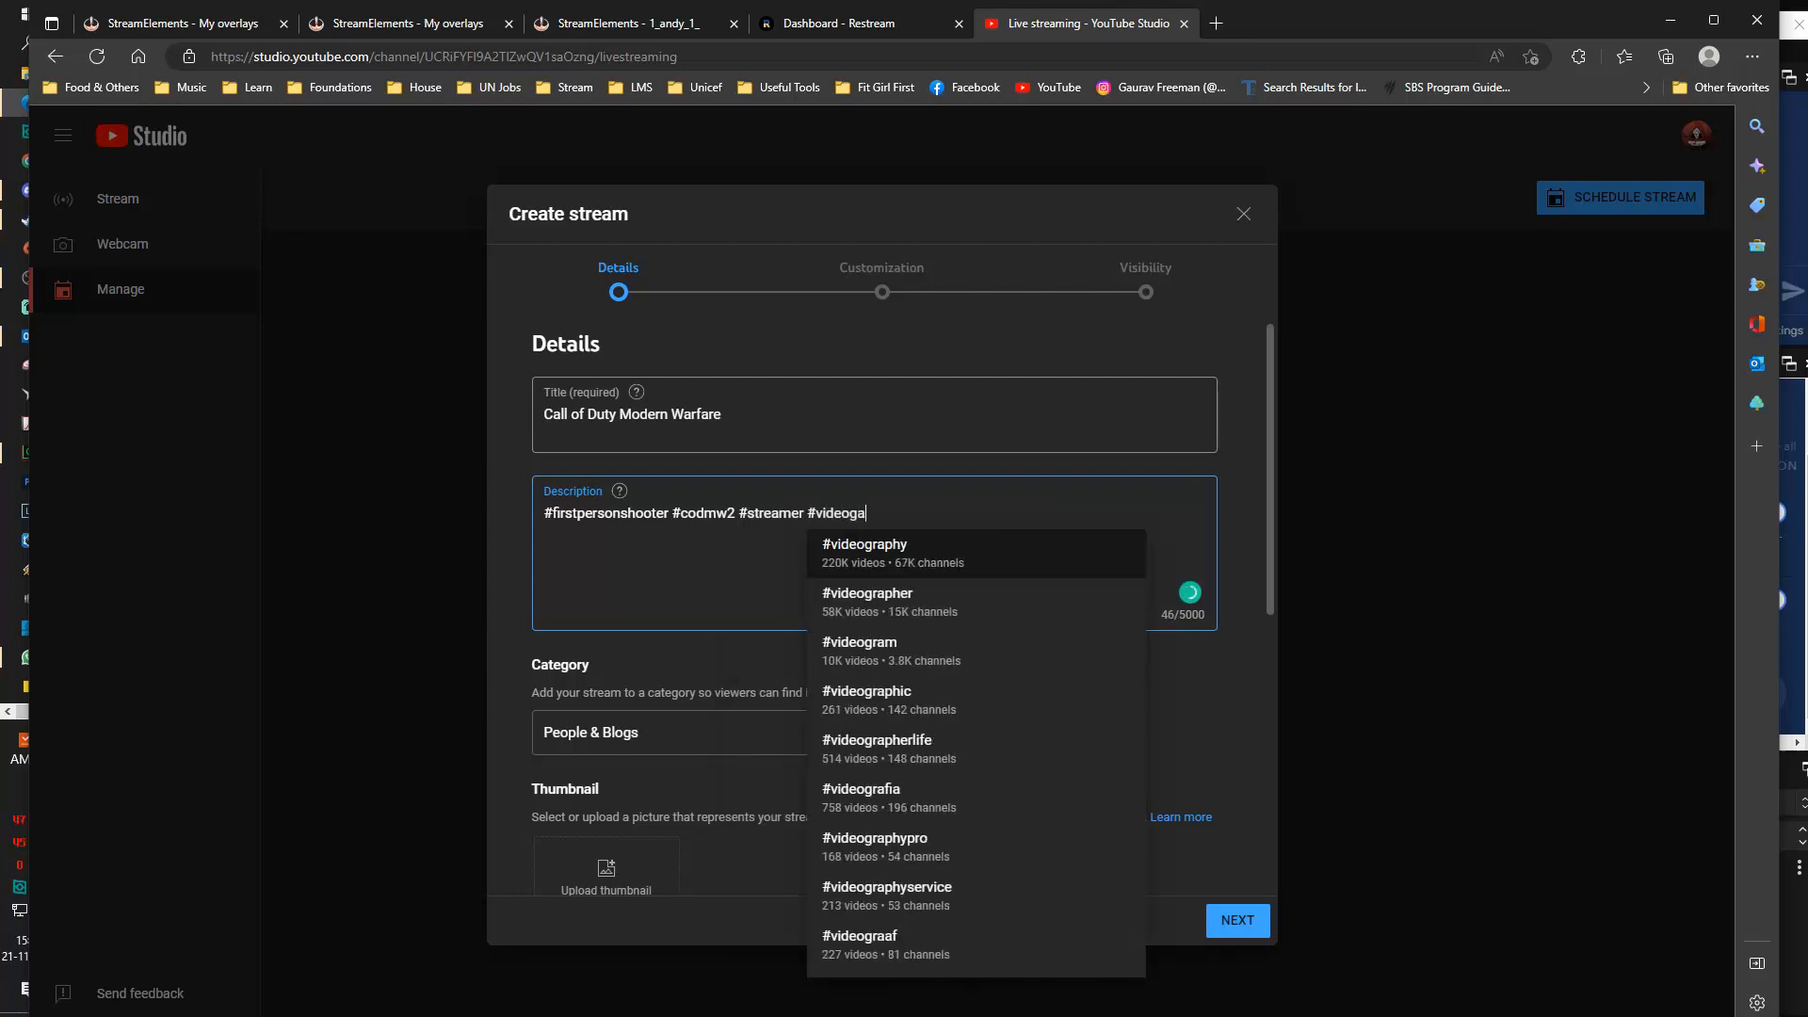
pyautogui.write('me')
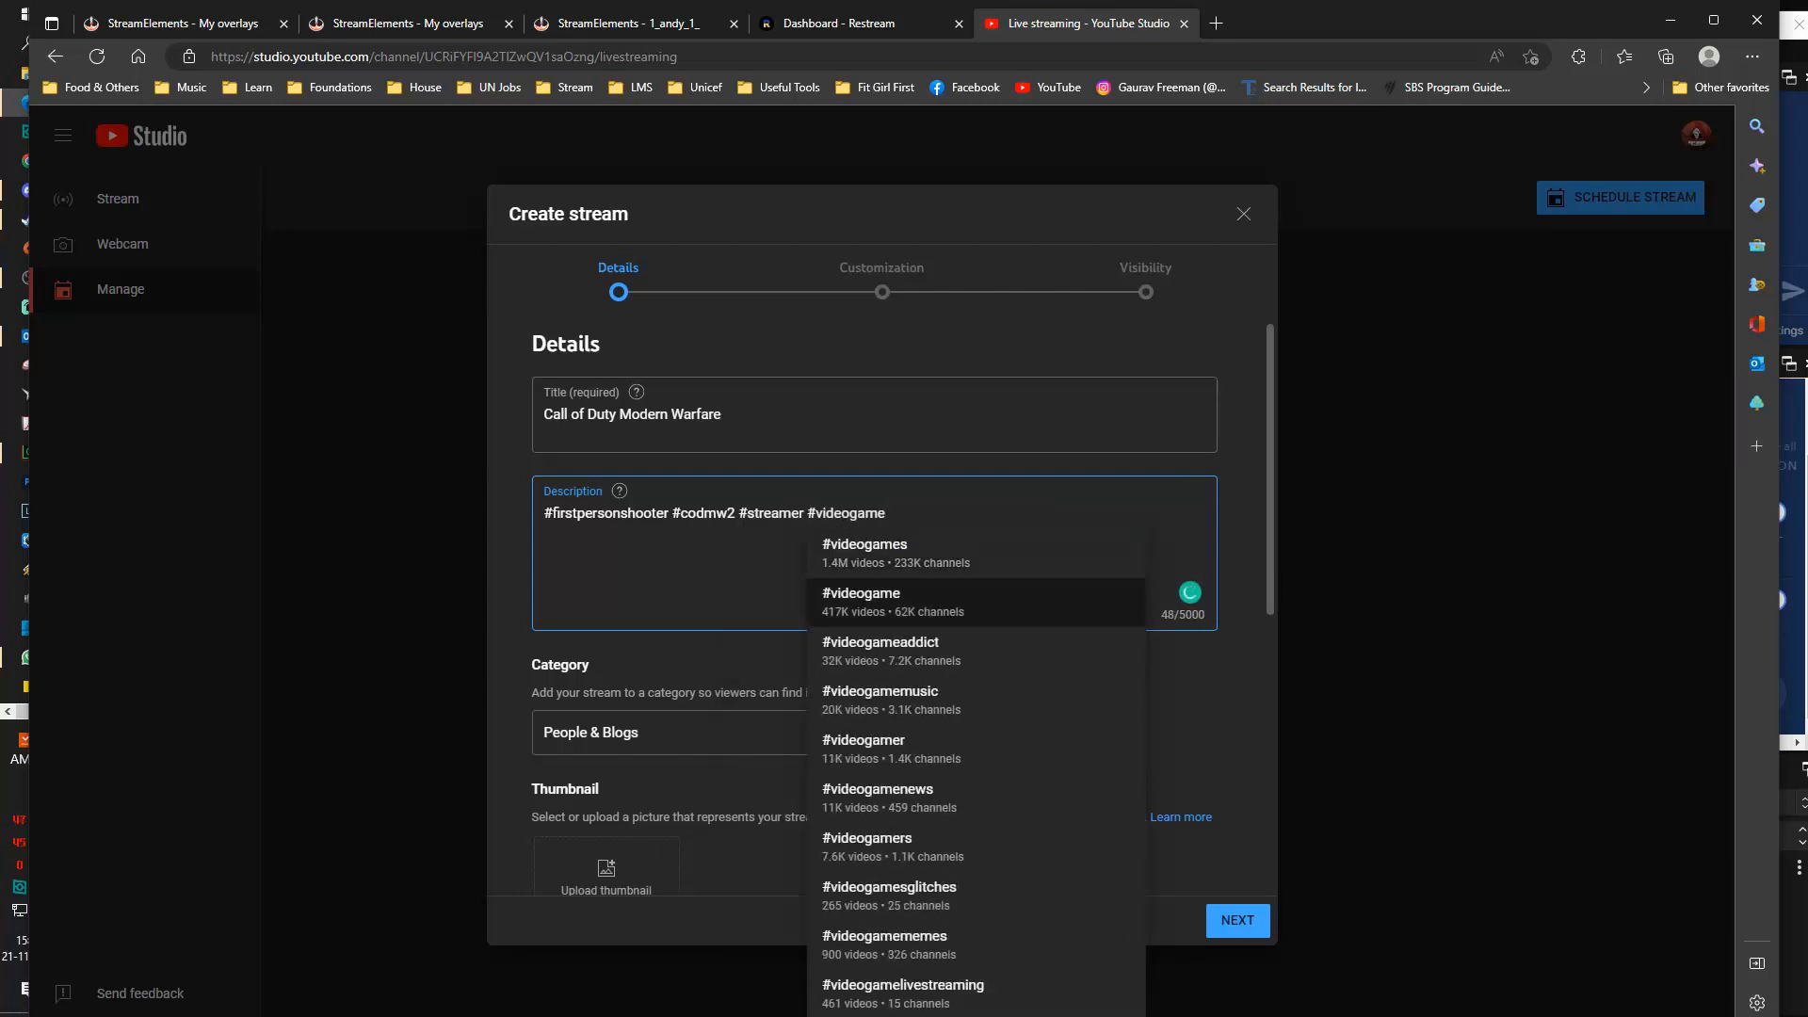
# Step: Set the category to Gaming and the game title to Call of Duty: Modern Warfare II
pyautogui.scroll(-2, 881, 607)
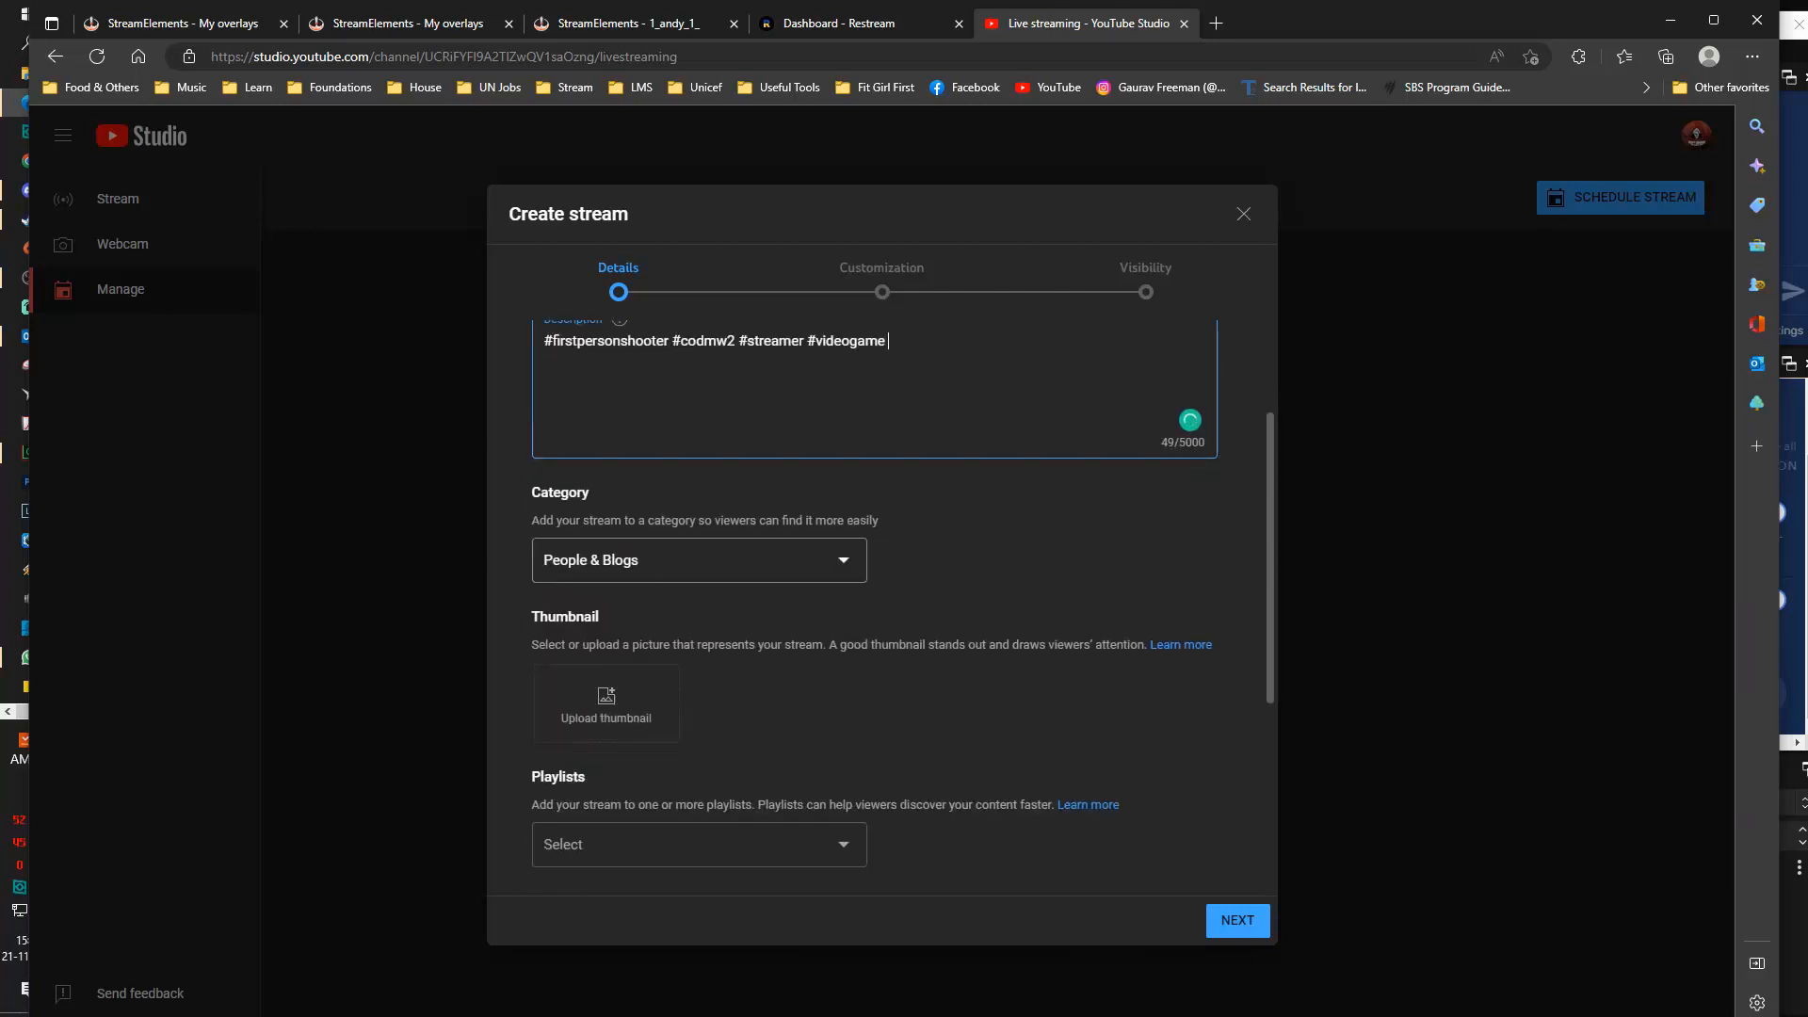
pyautogui.click(761, 561)
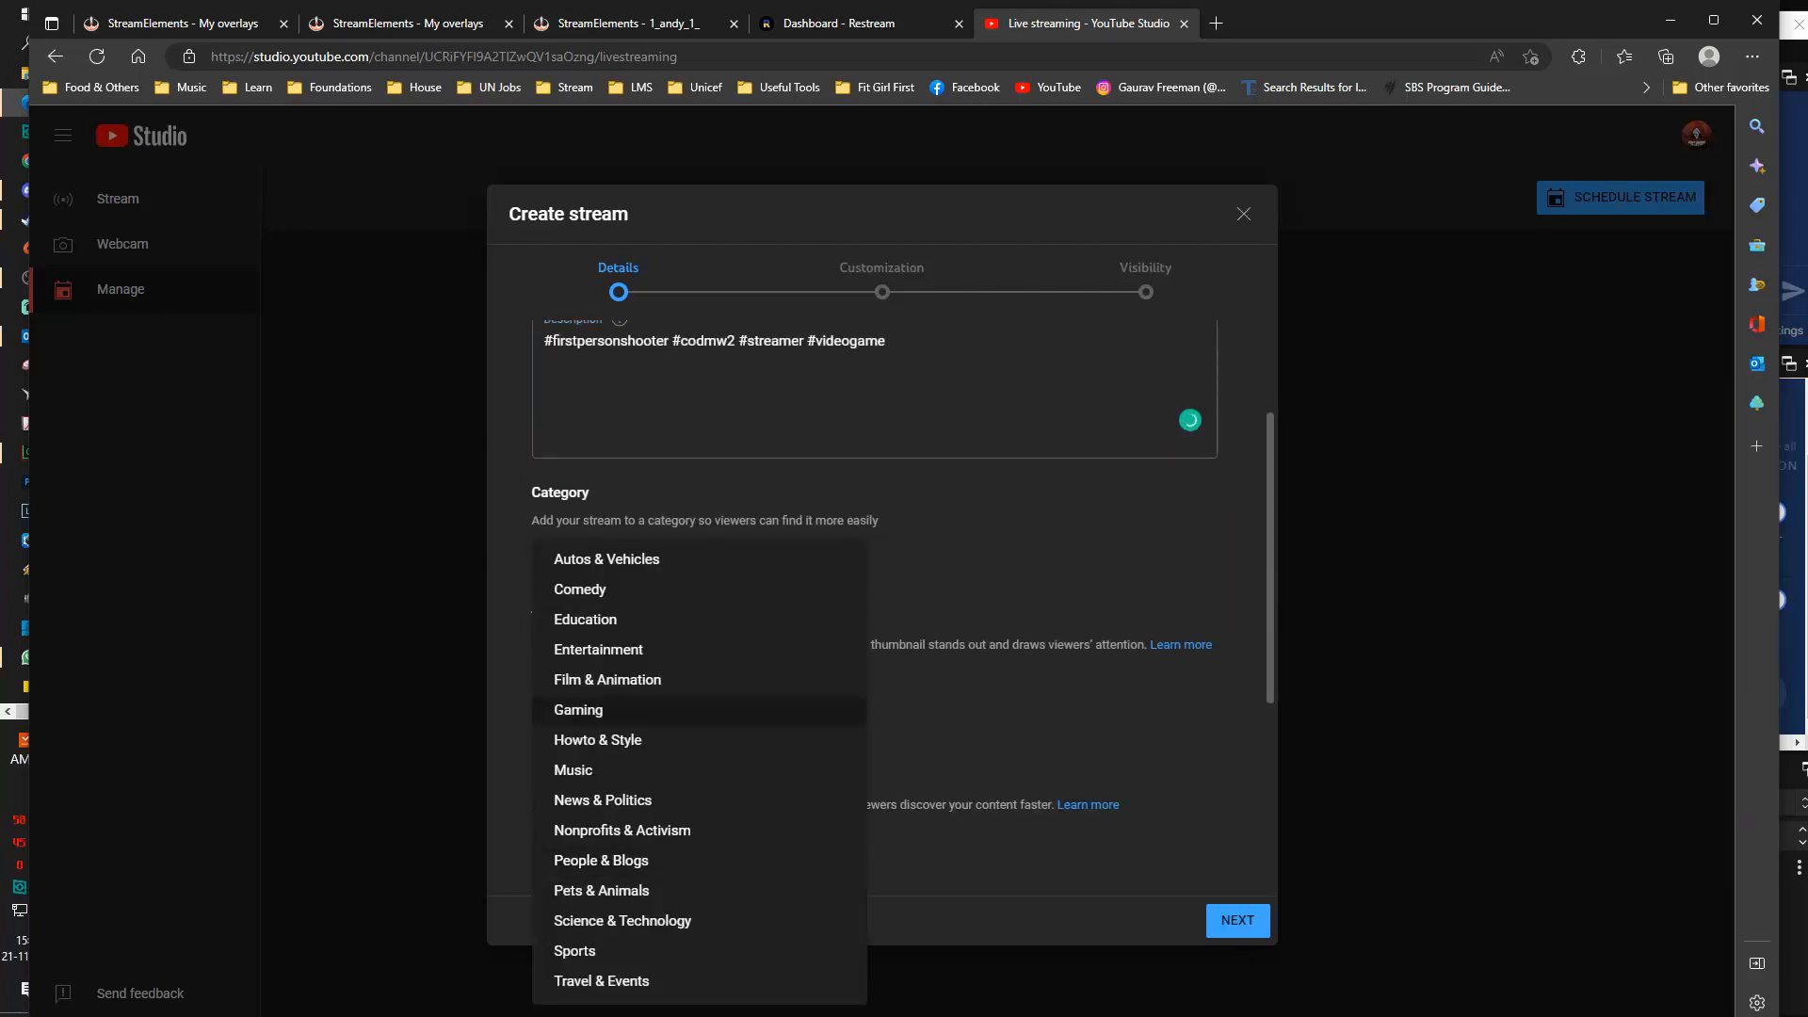
pyautogui.click(579, 709)
pyautogui.scroll(-1, 578, 709)
pyautogui.click(765, 533)
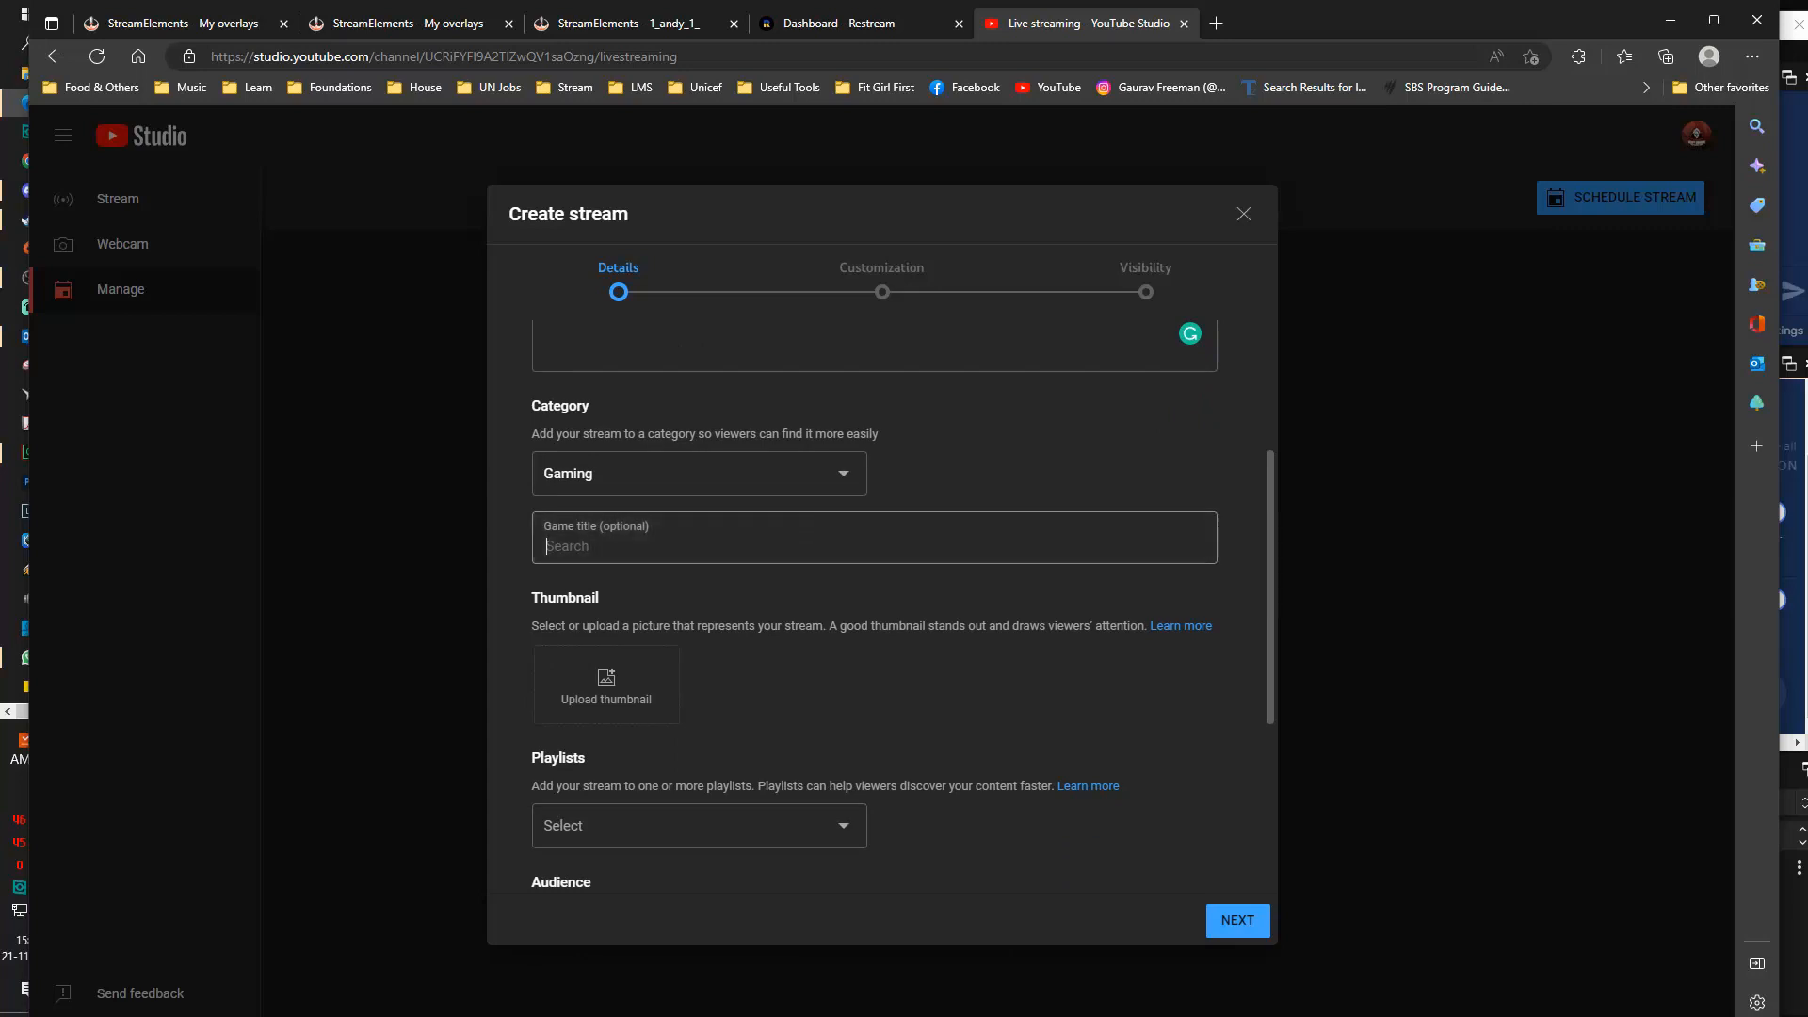
pyautogui.write('Call')
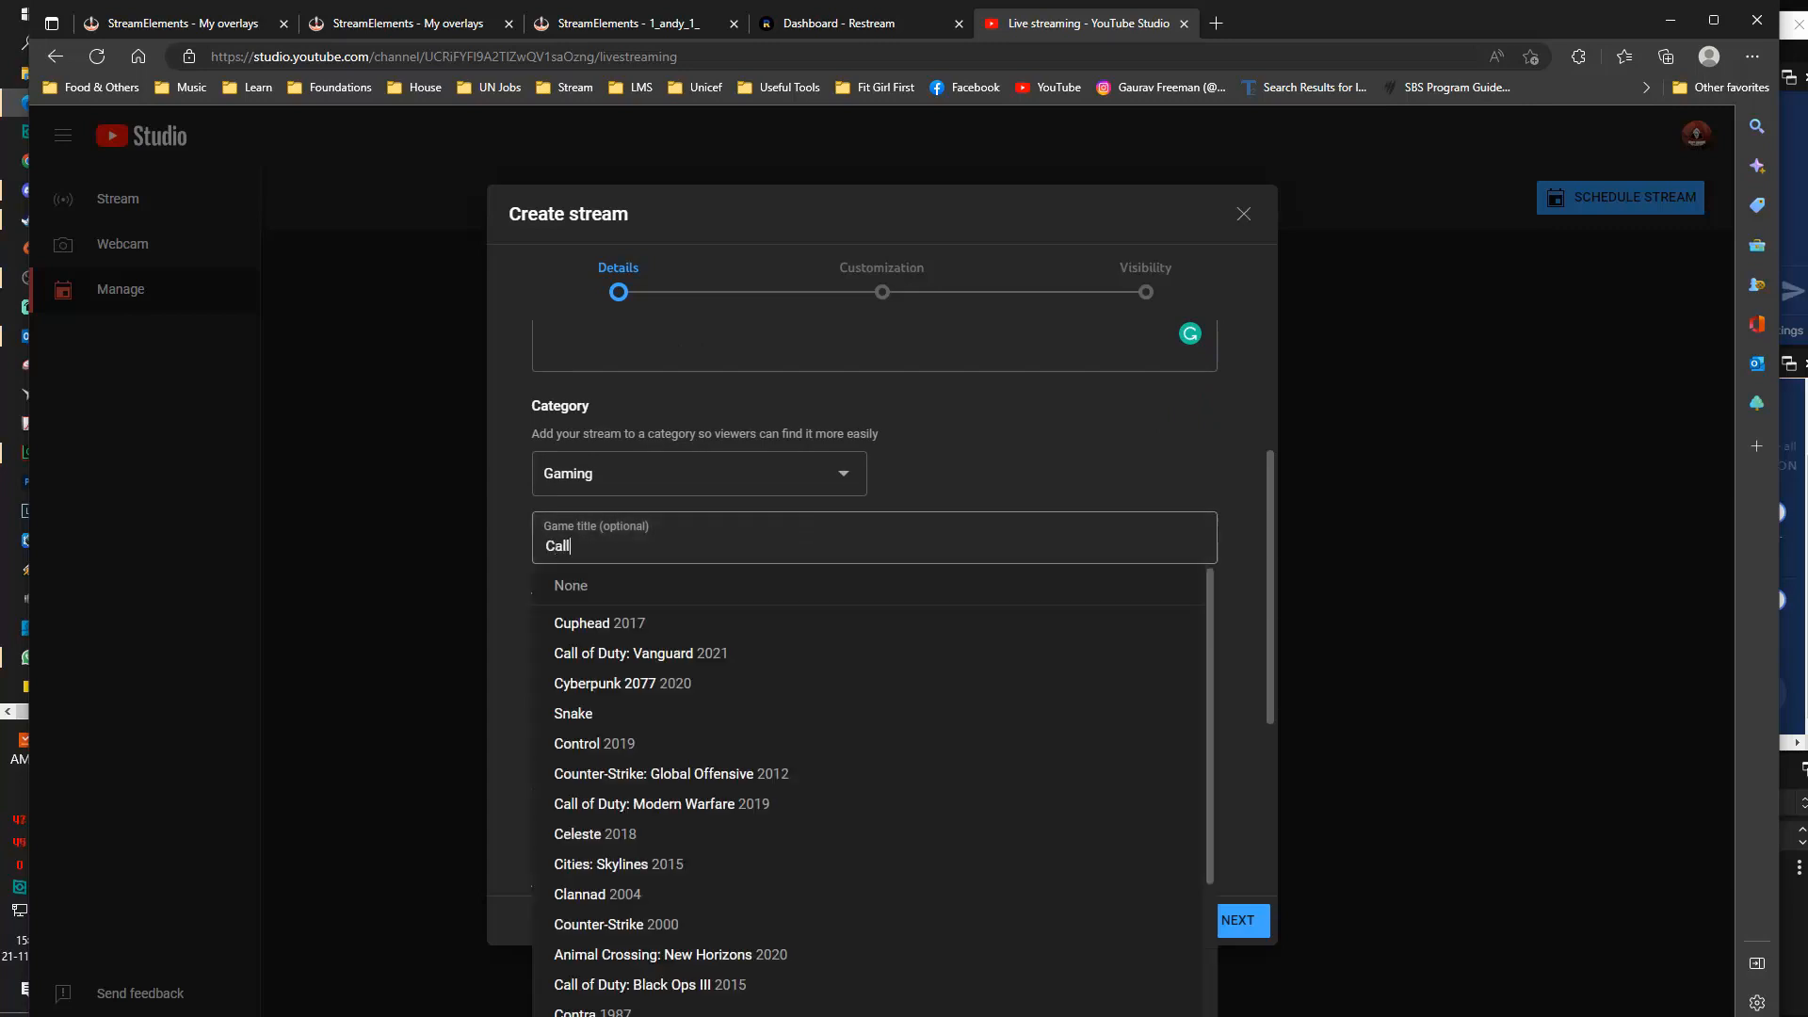
pyautogui.write(' of duty')
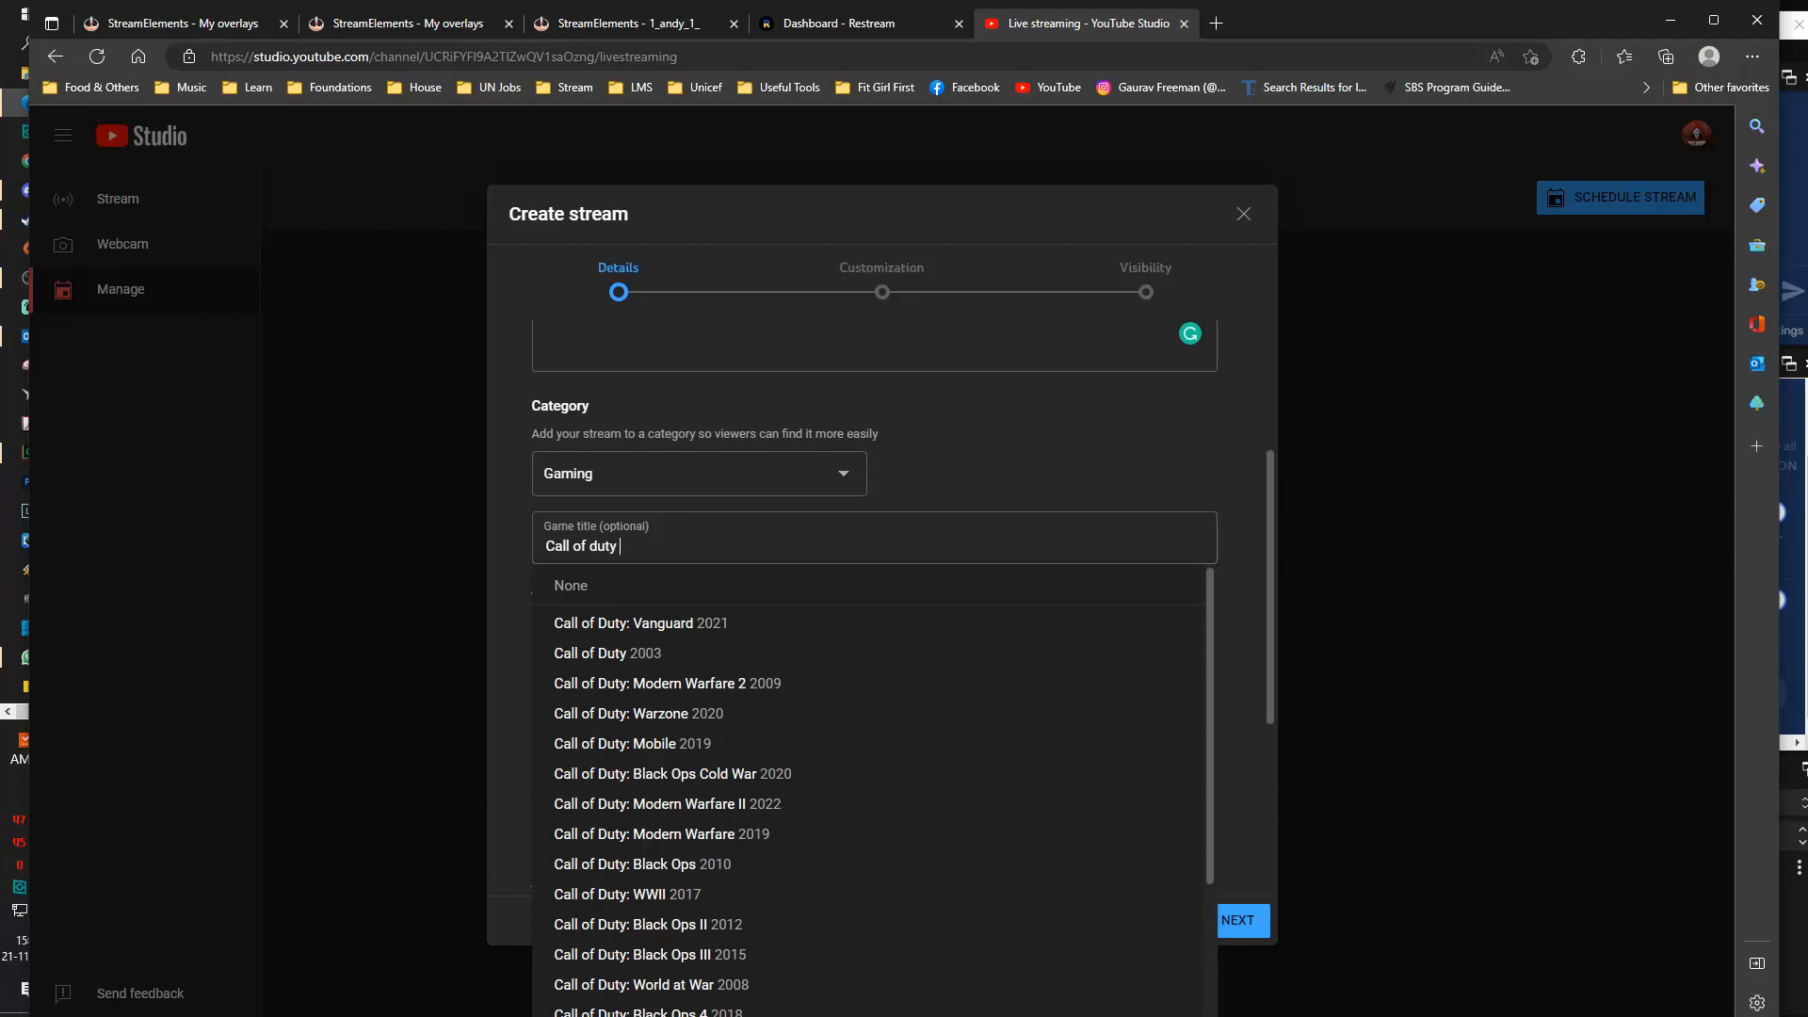
pyautogui.click(667, 803)
pyautogui.scroll(-1, 874, 607)
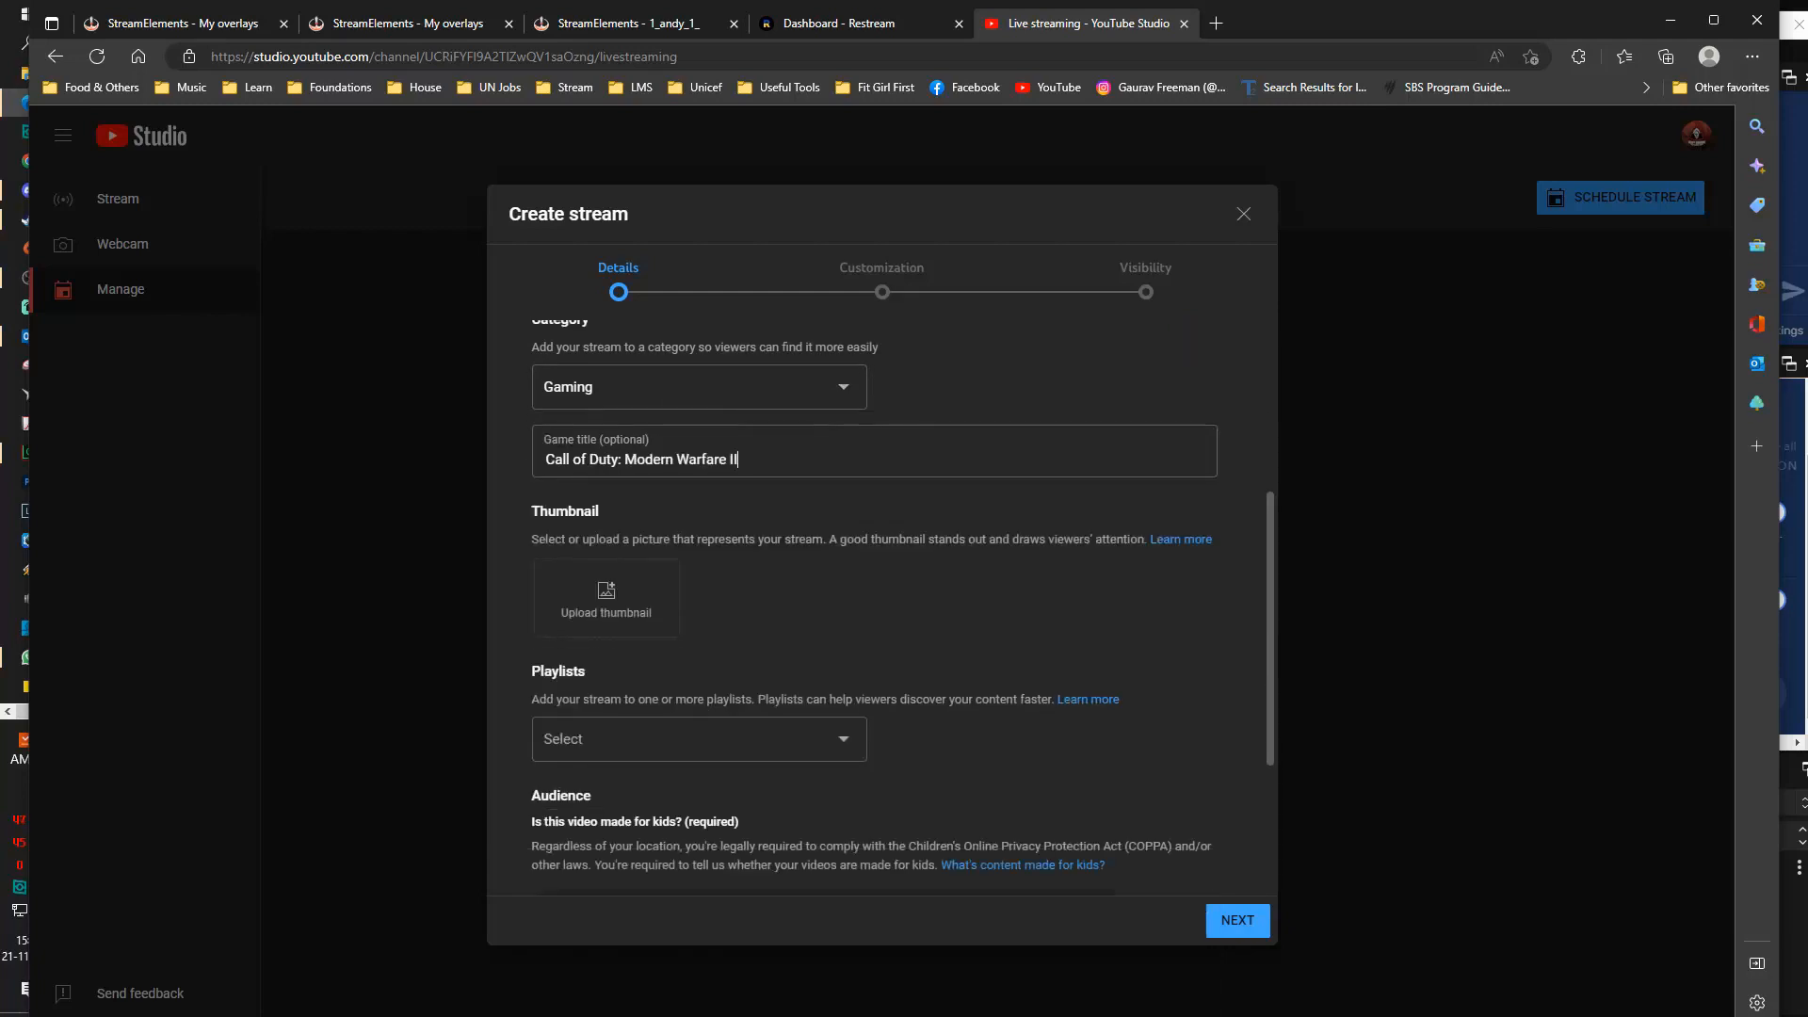
# Step: Upload MWII-000-ARTREVEAL-TOUT.jpg from Desktop > Stream as the stream thumbnail
pyautogui.click(605, 598)
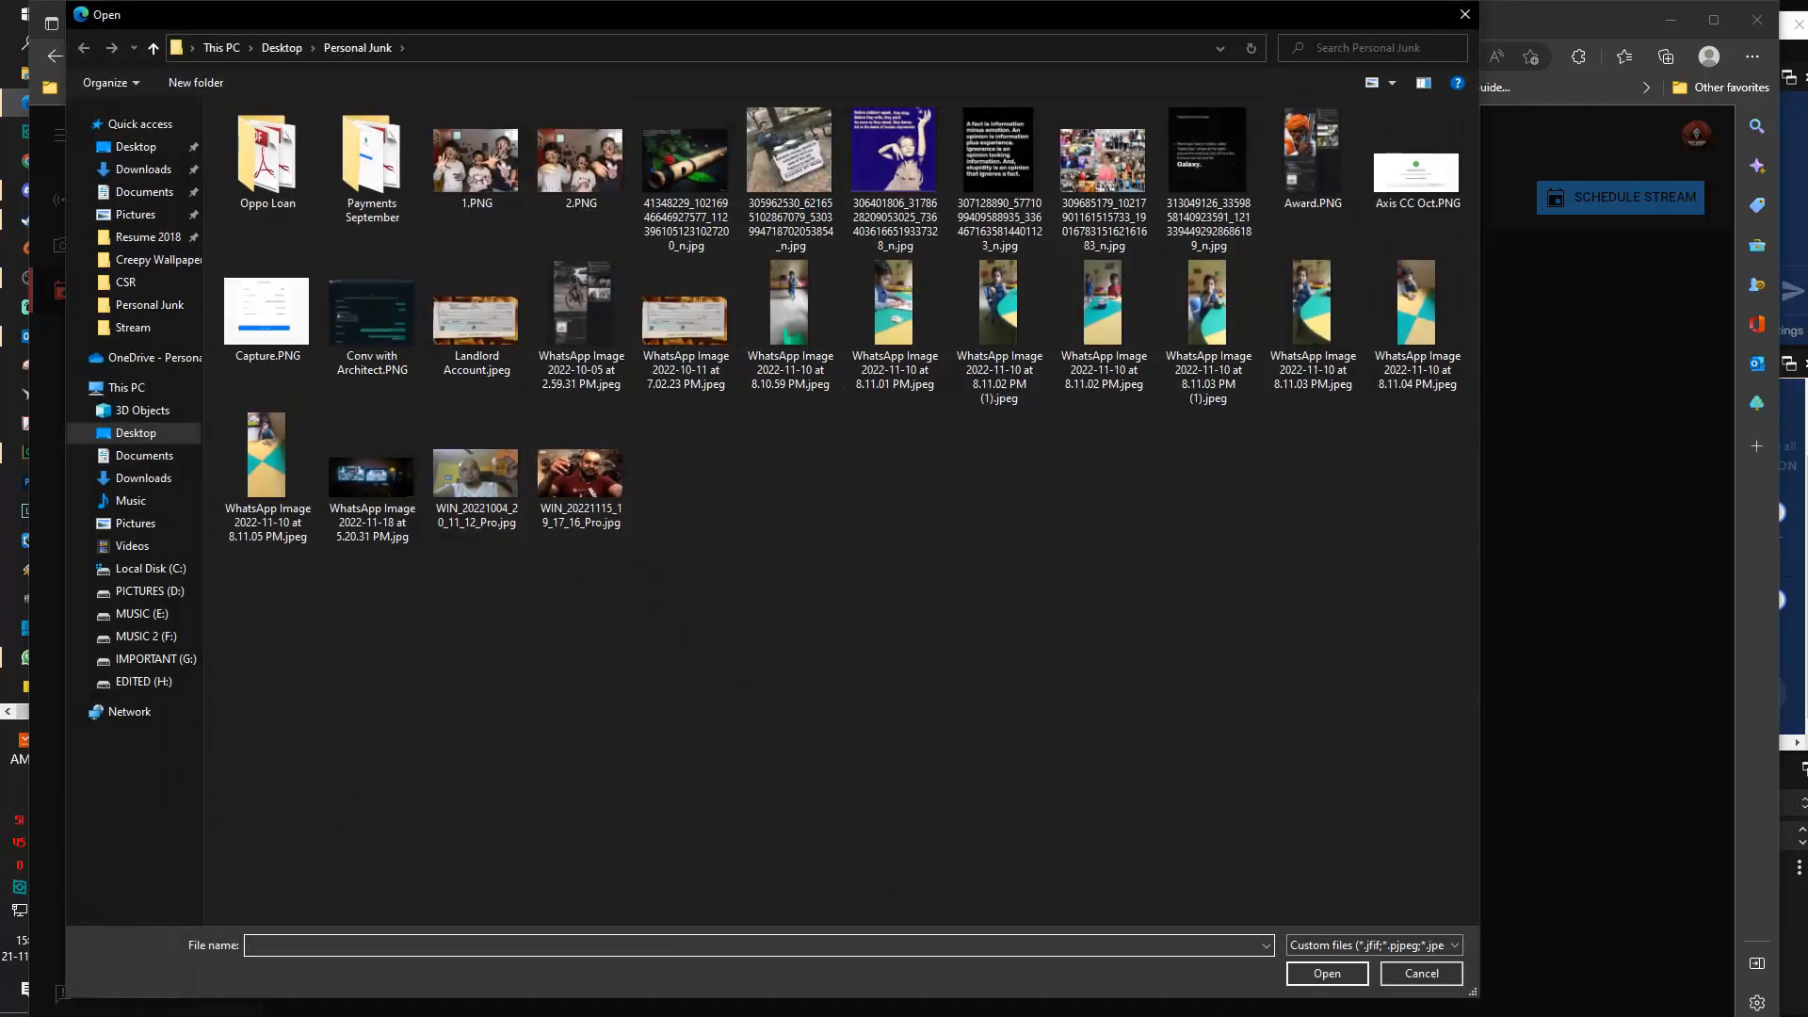
pyautogui.click(281, 47)
pyautogui.doubleClick(685, 155)
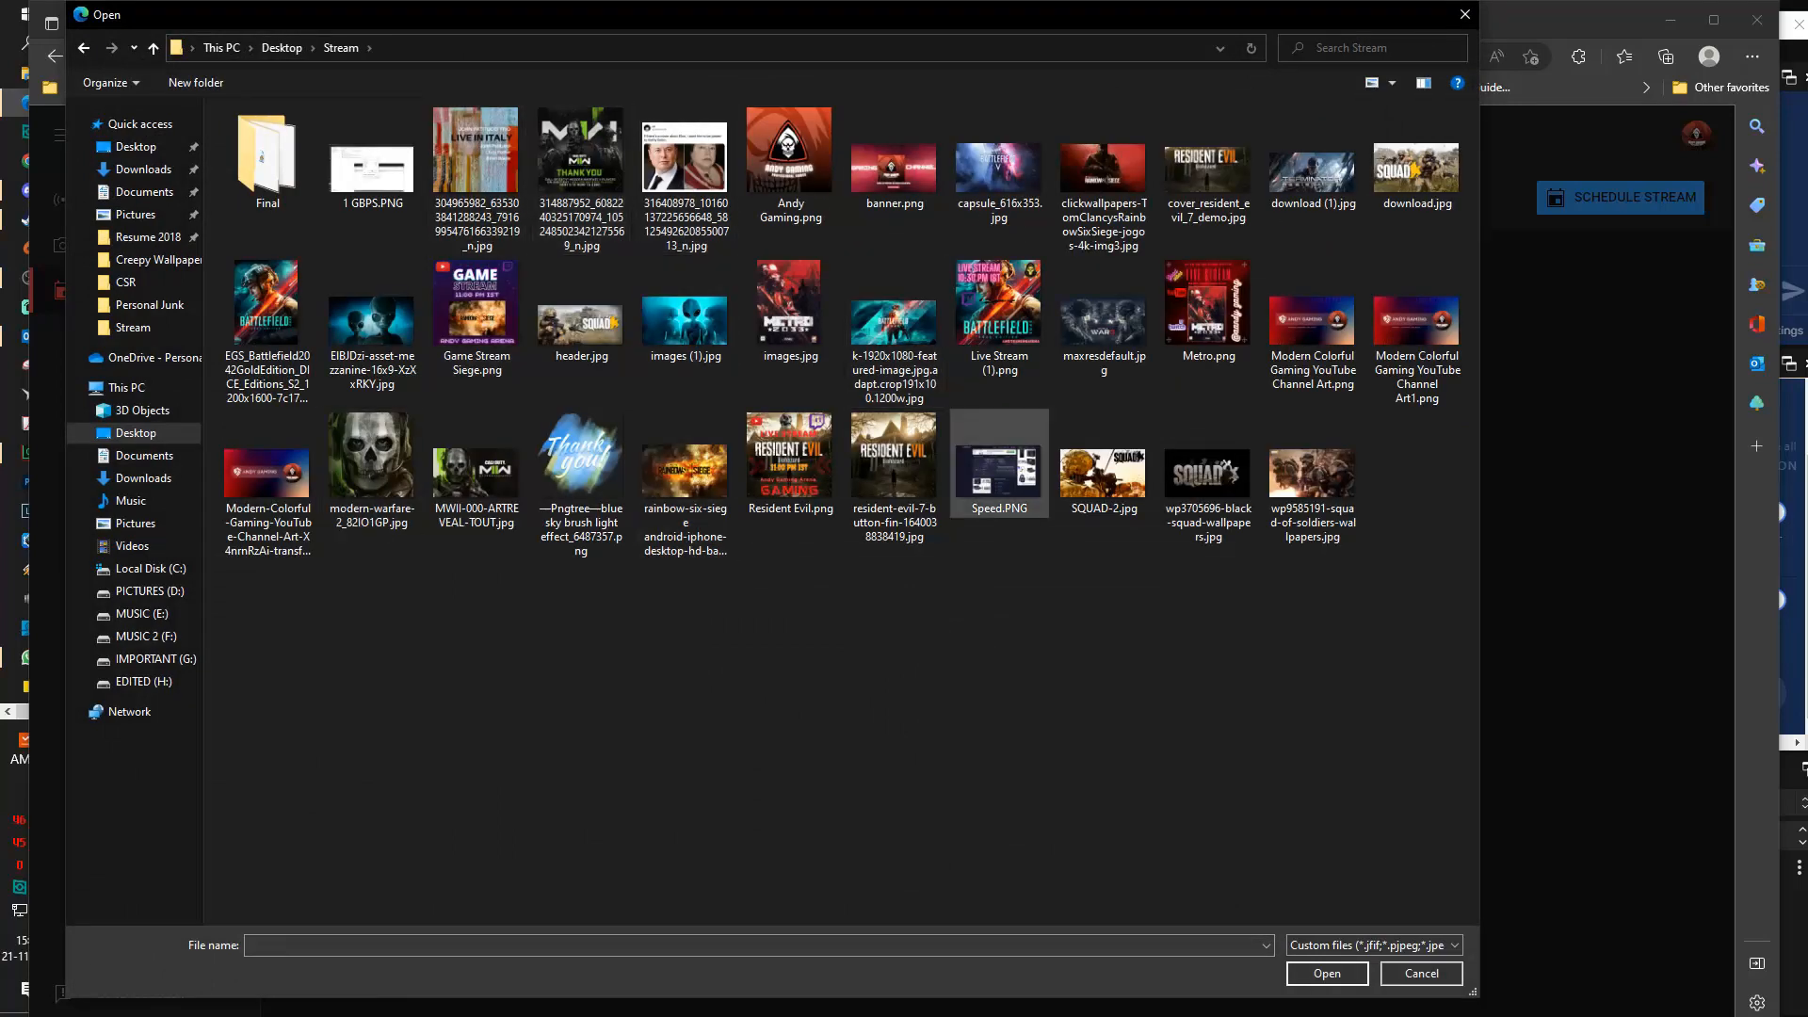
pyautogui.click(475, 470)
pyautogui.doubleClick(475, 470)
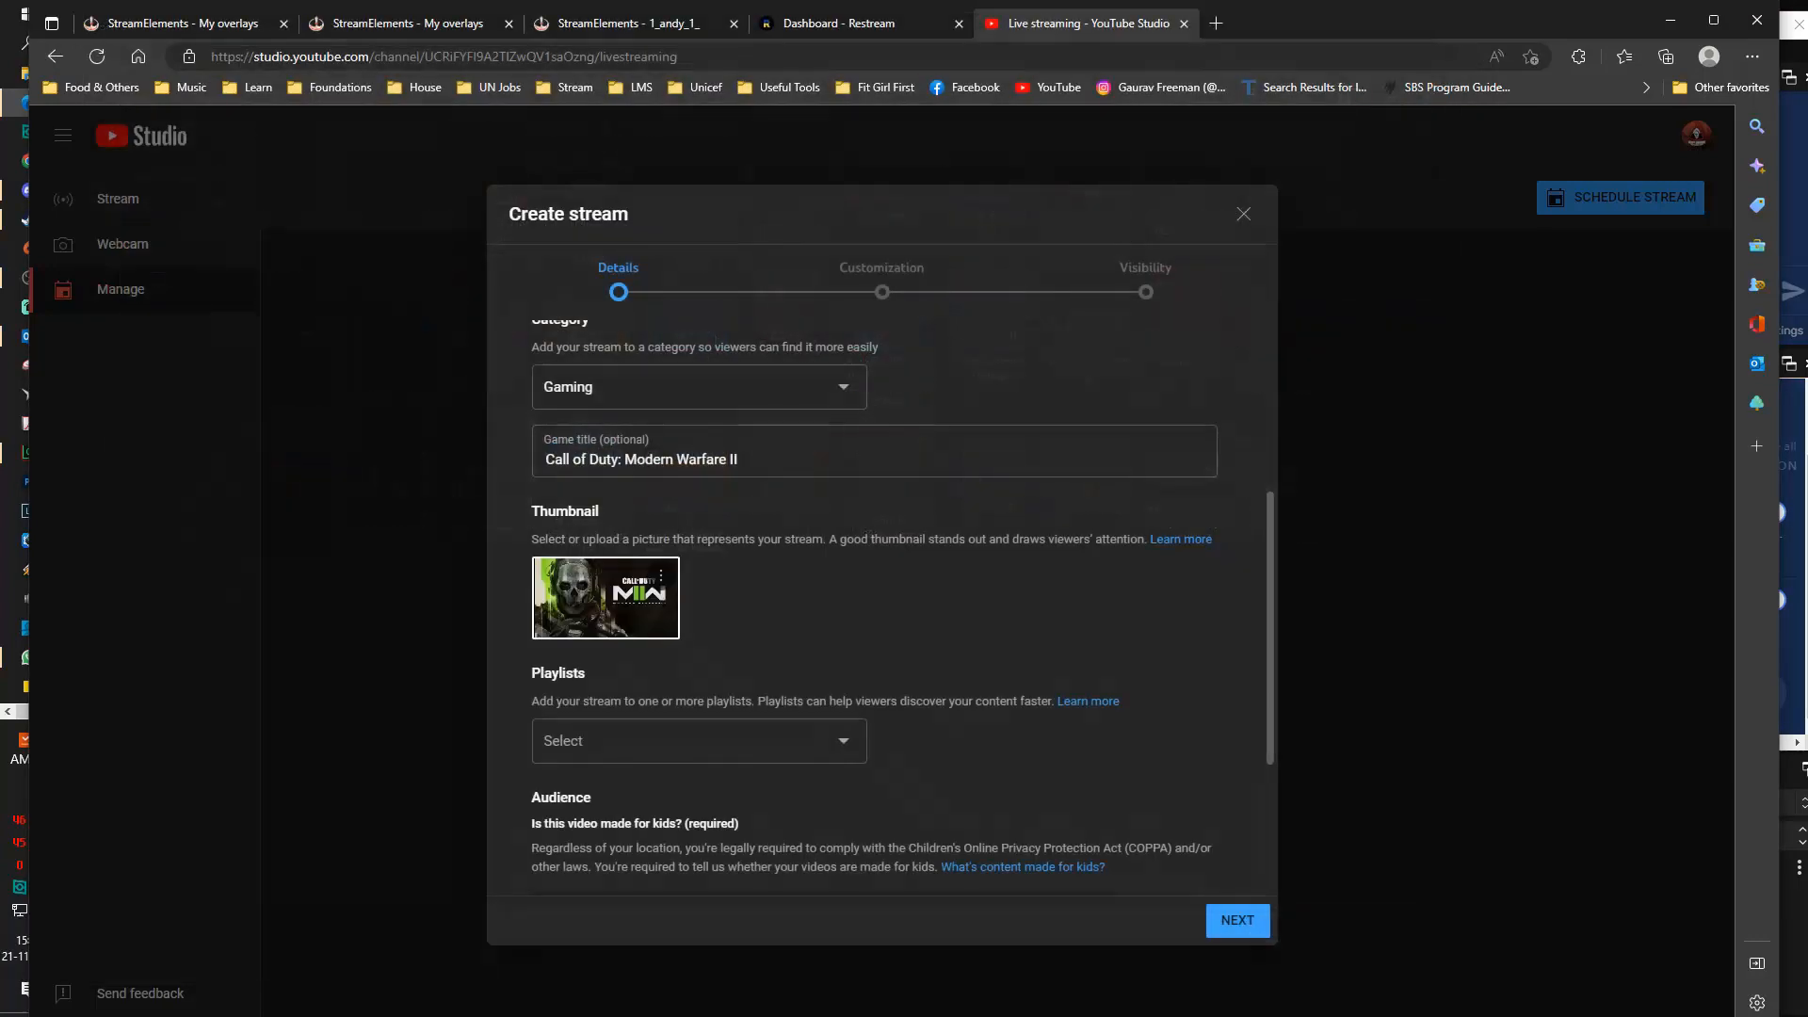
# Step: Add the stream to the Call Of Duty playlist
pyautogui.scroll(-1, 699, 739)
pyautogui.click(699, 654)
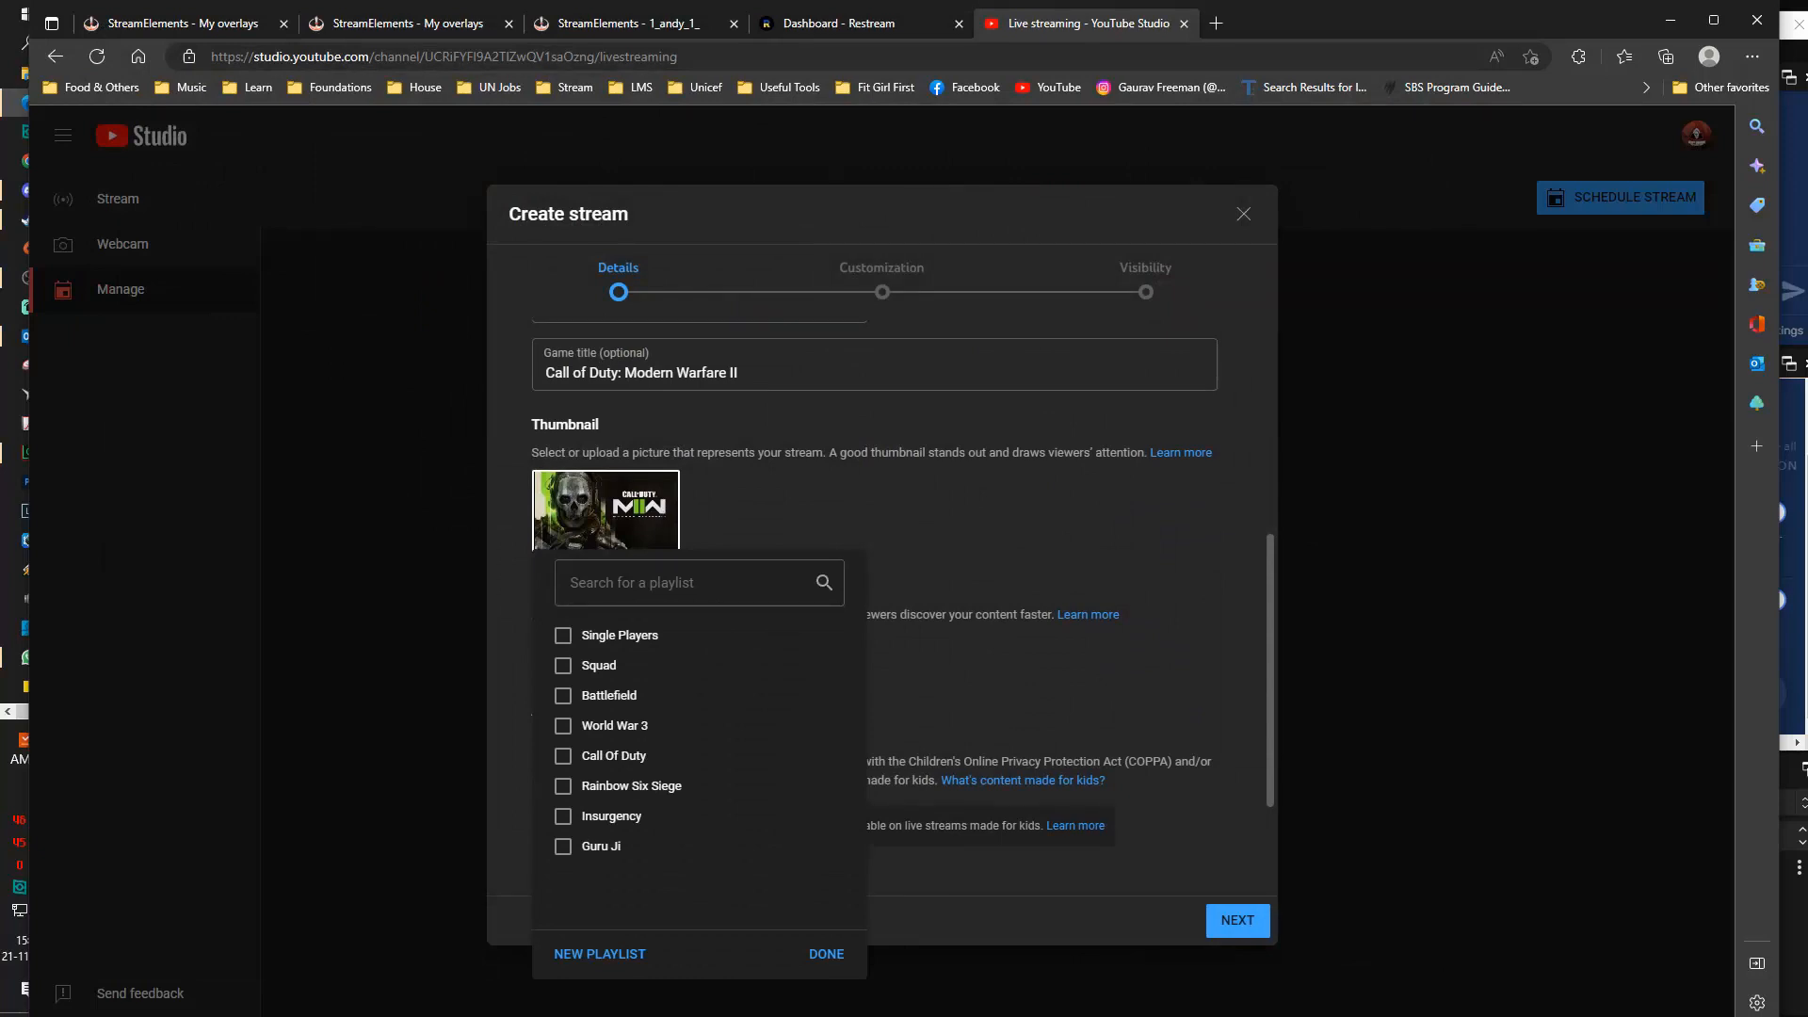
pyautogui.click(563, 755)
pyautogui.click(827, 953)
# Step: Mark the stream as not made for kids and reveal the additional settings such as tags
pyautogui.scroll(-2, 881, 602)
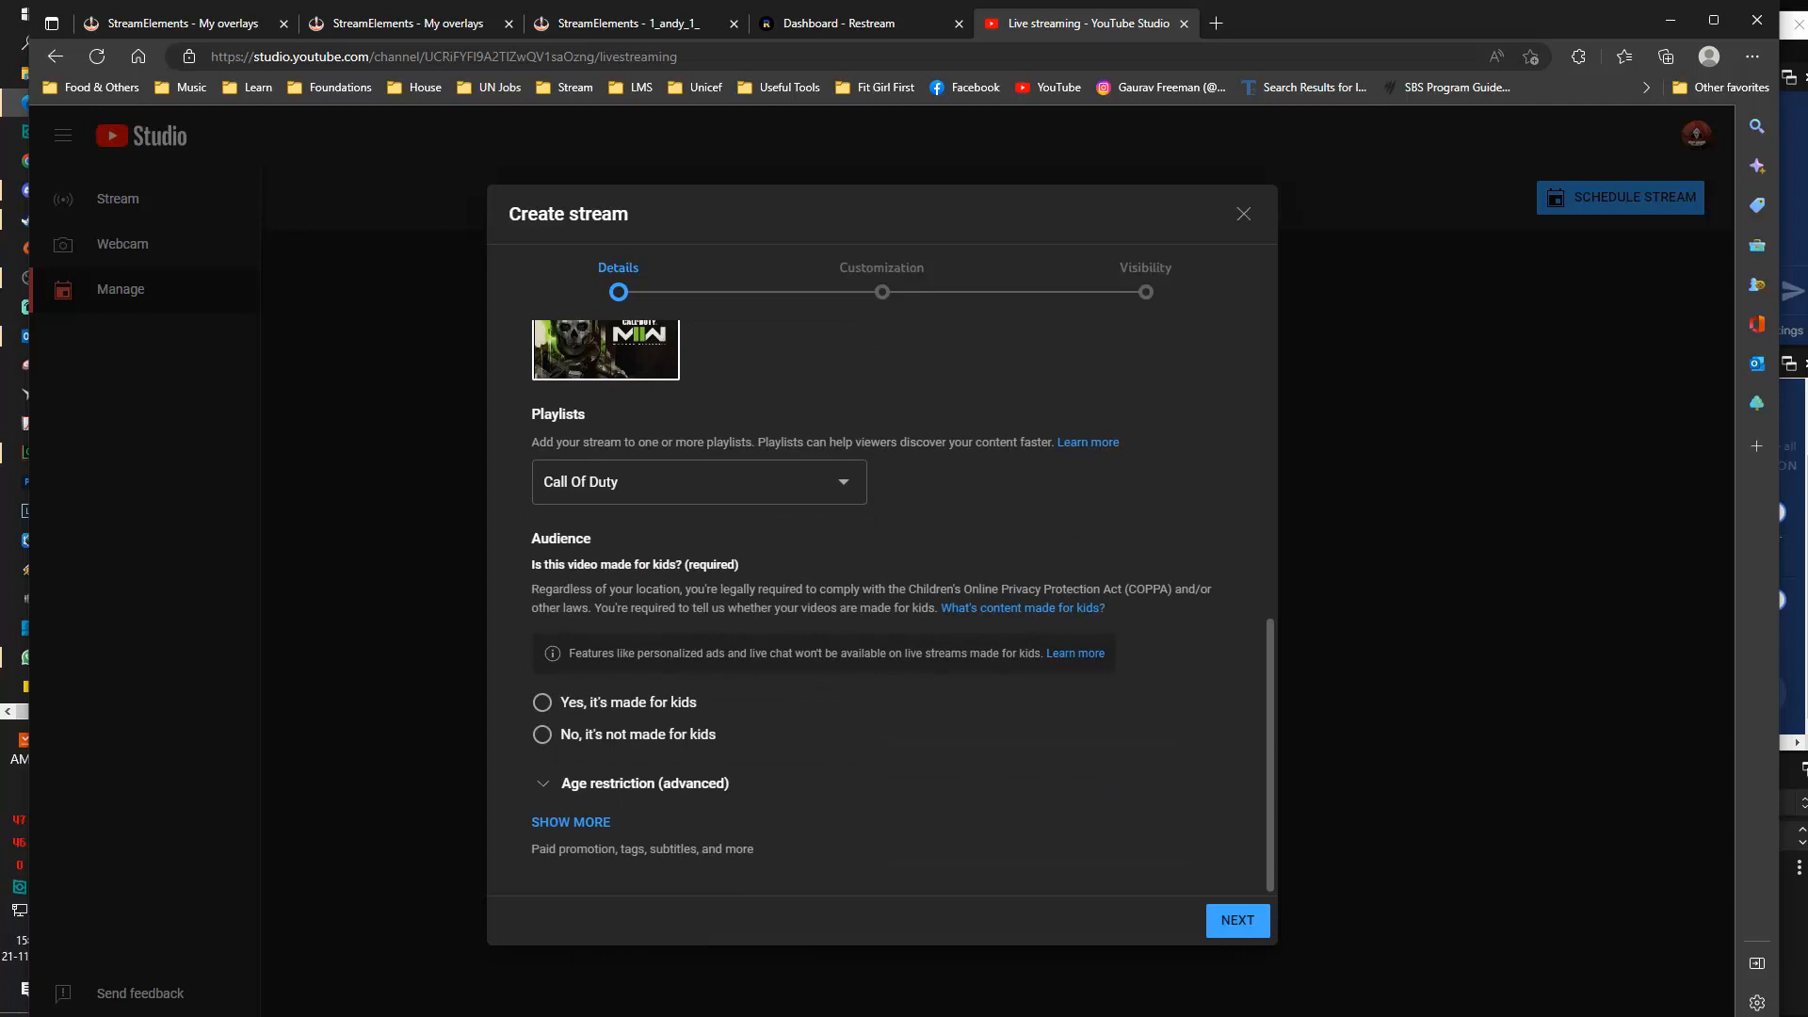
pyautogui.click(543, 735)
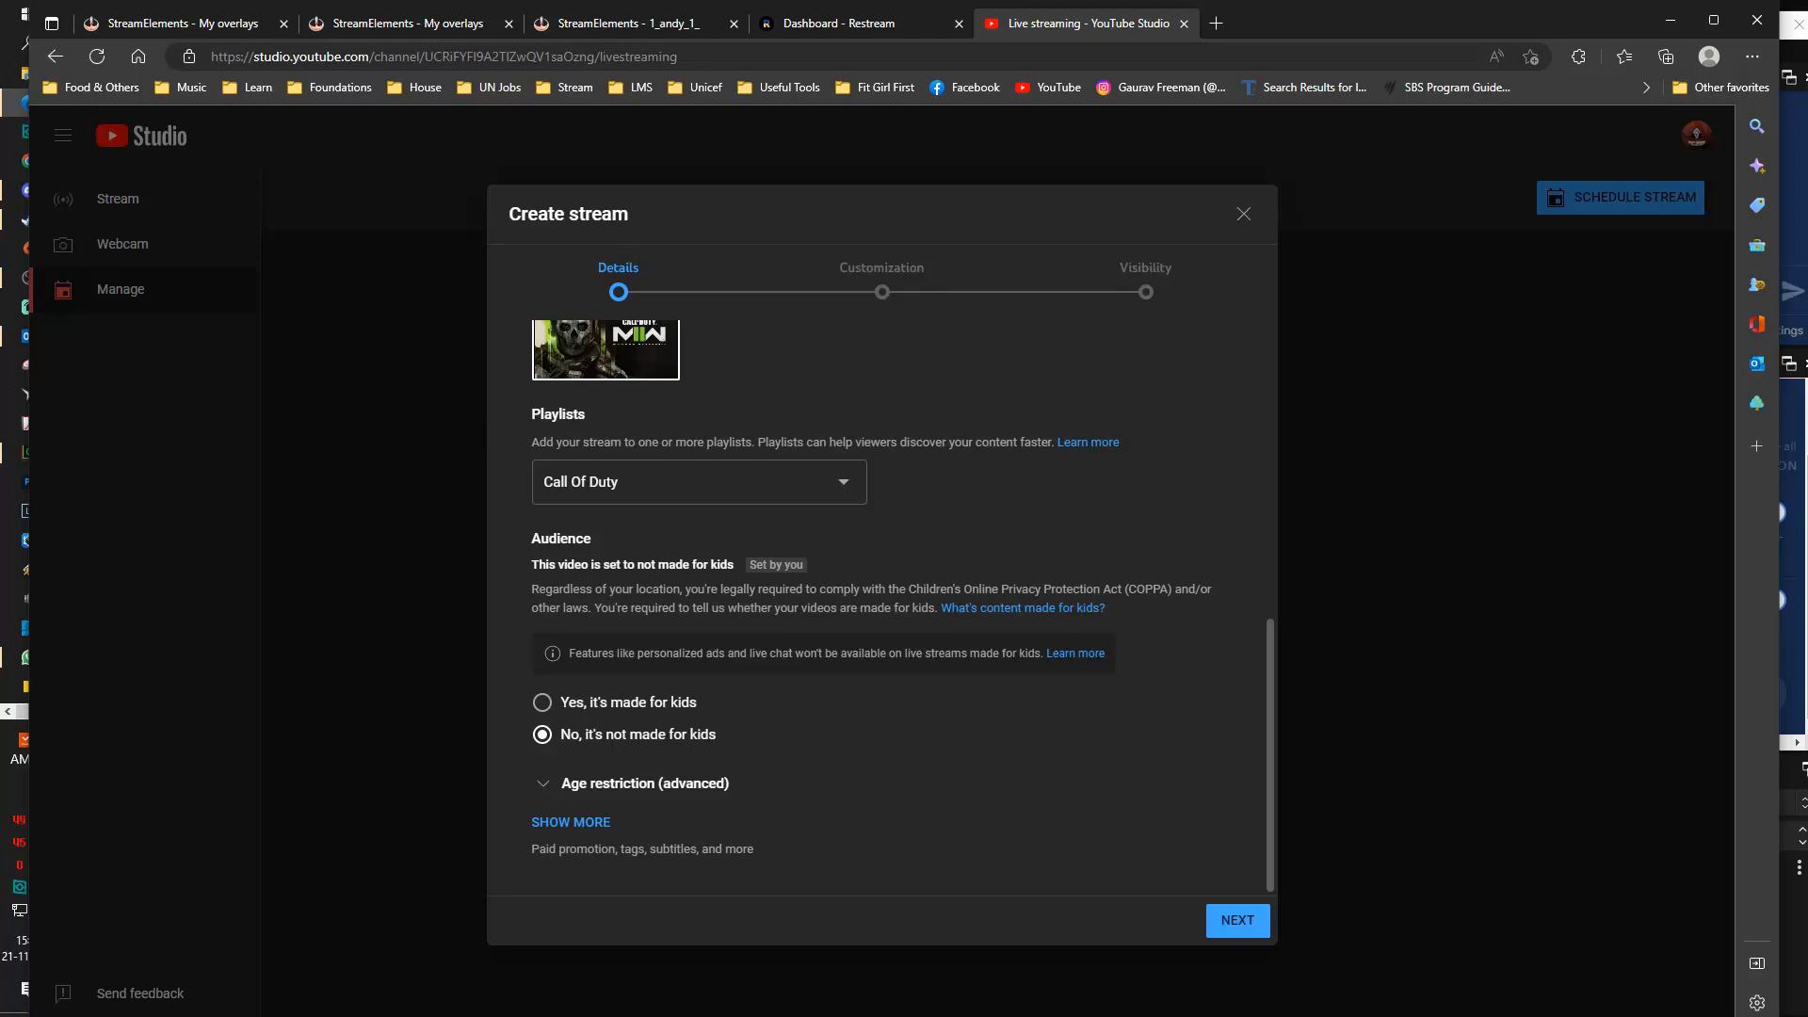
pyautogui.click(571, 822)
pyautogui.scroll(-8, 881, 603)
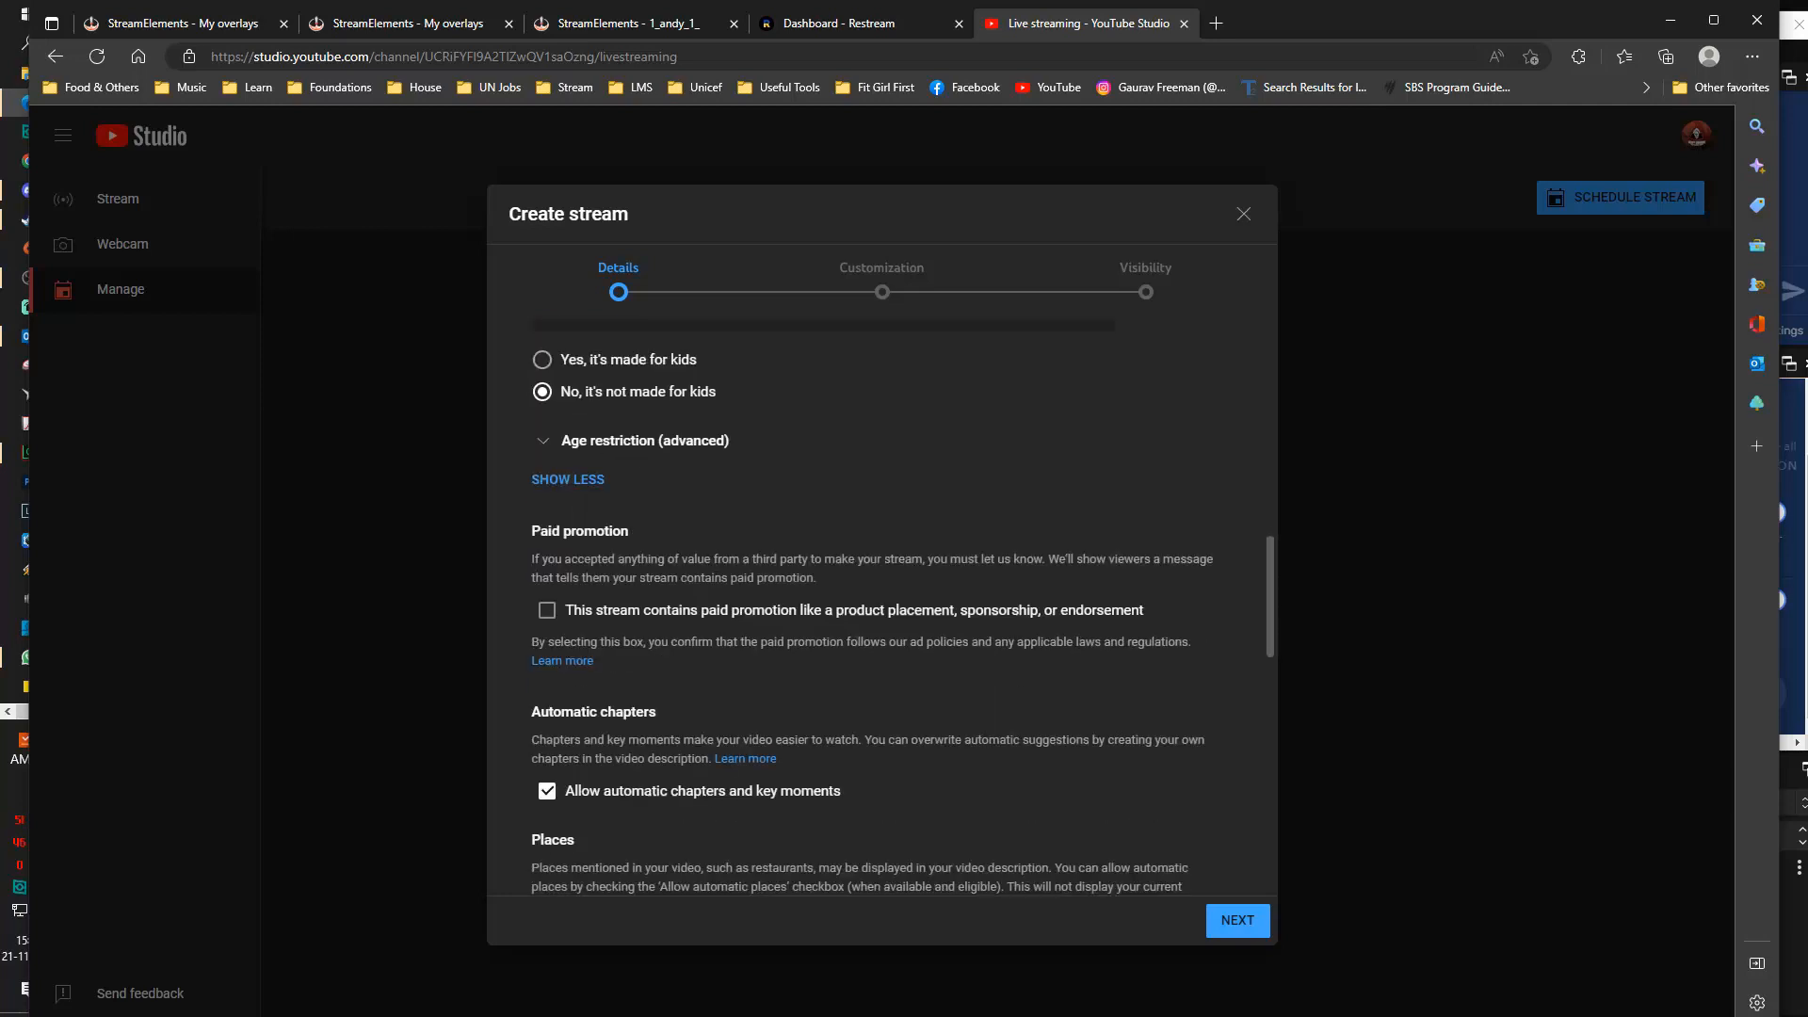
pyautogui.scroll(-1, 881, 603)
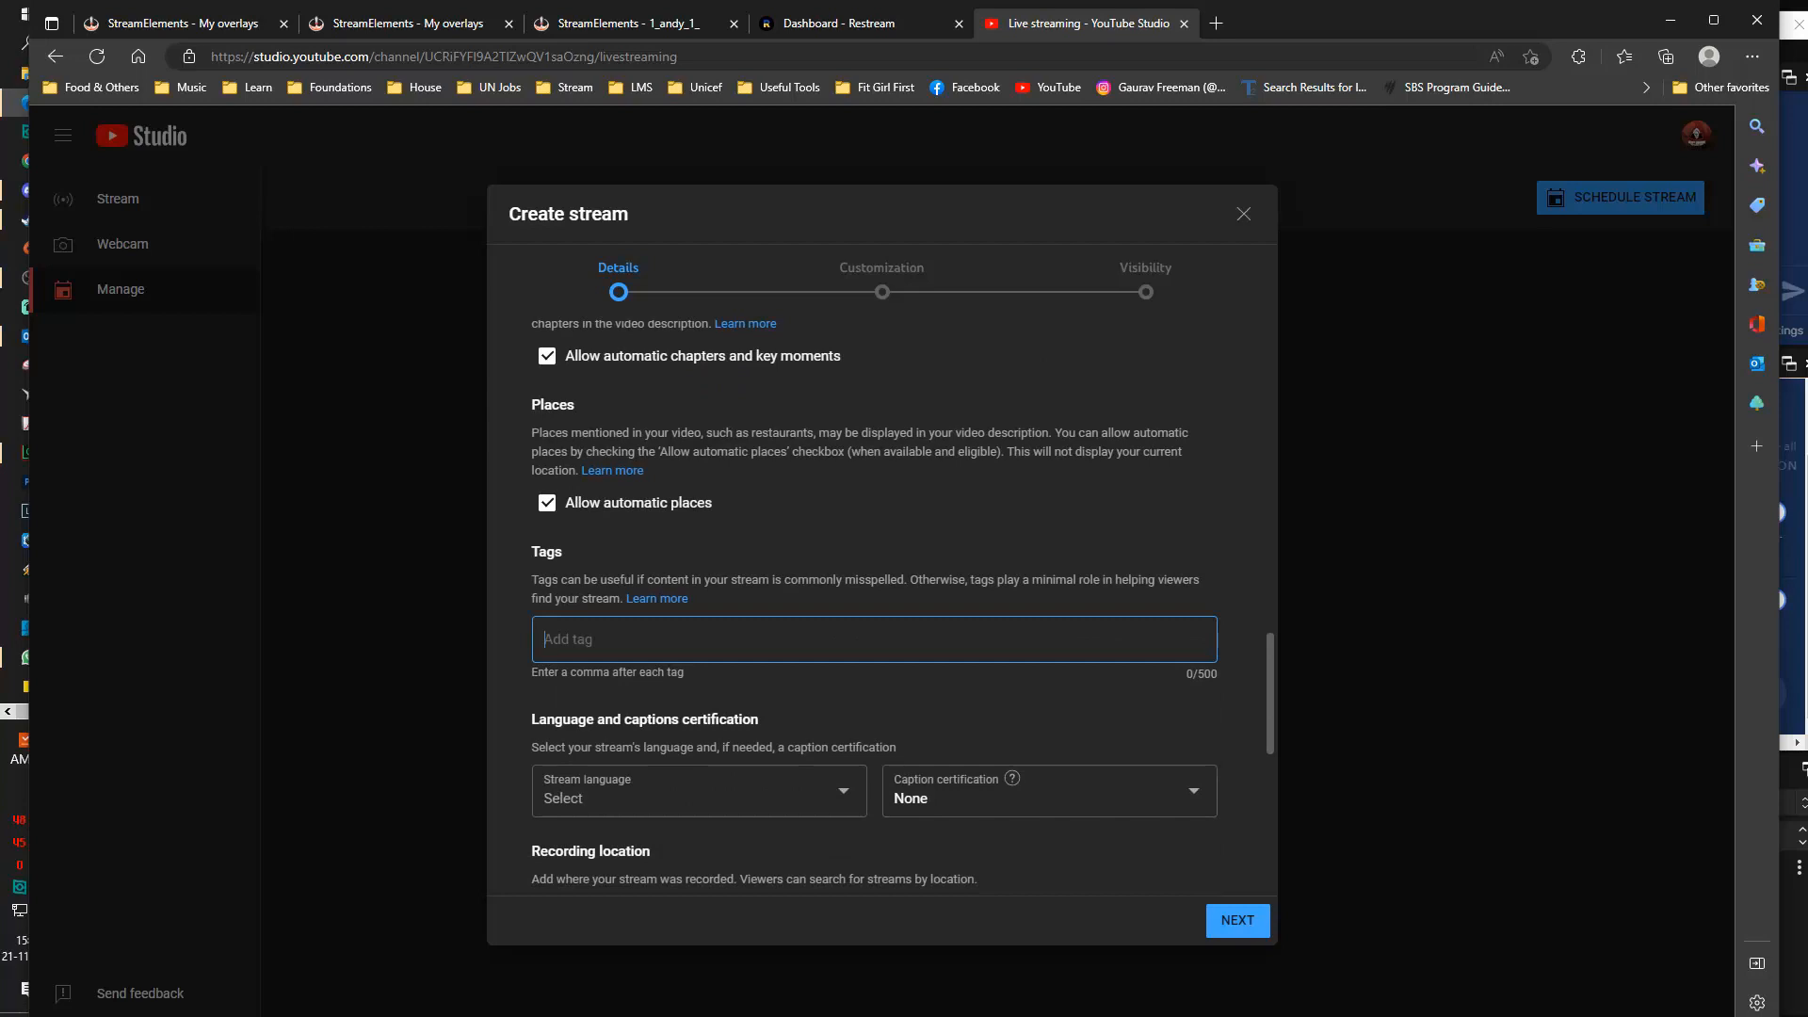
pyautogui.moveTo(1413, 23); pyautogui.dragTo(1741, 99)
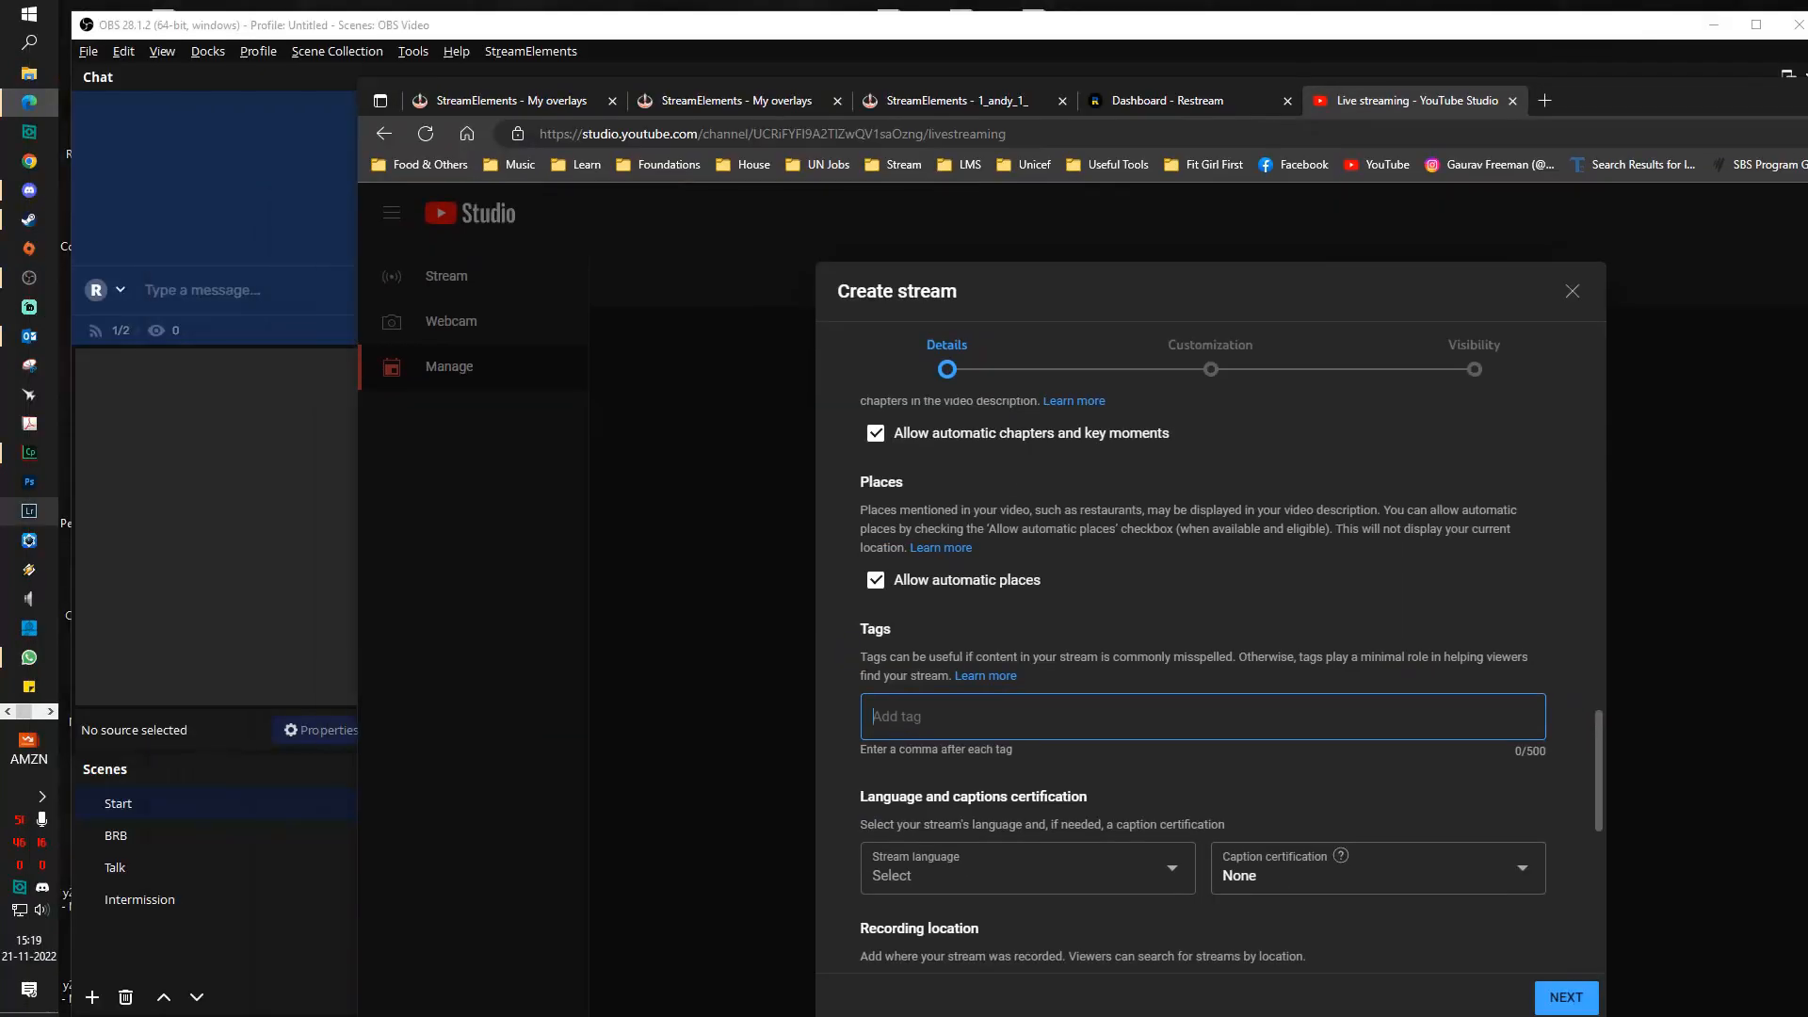
# Step: Copy the comma-separated gaming tag list from OneNote and paste it into the stream's tags
pyautogui.click(42, 795)
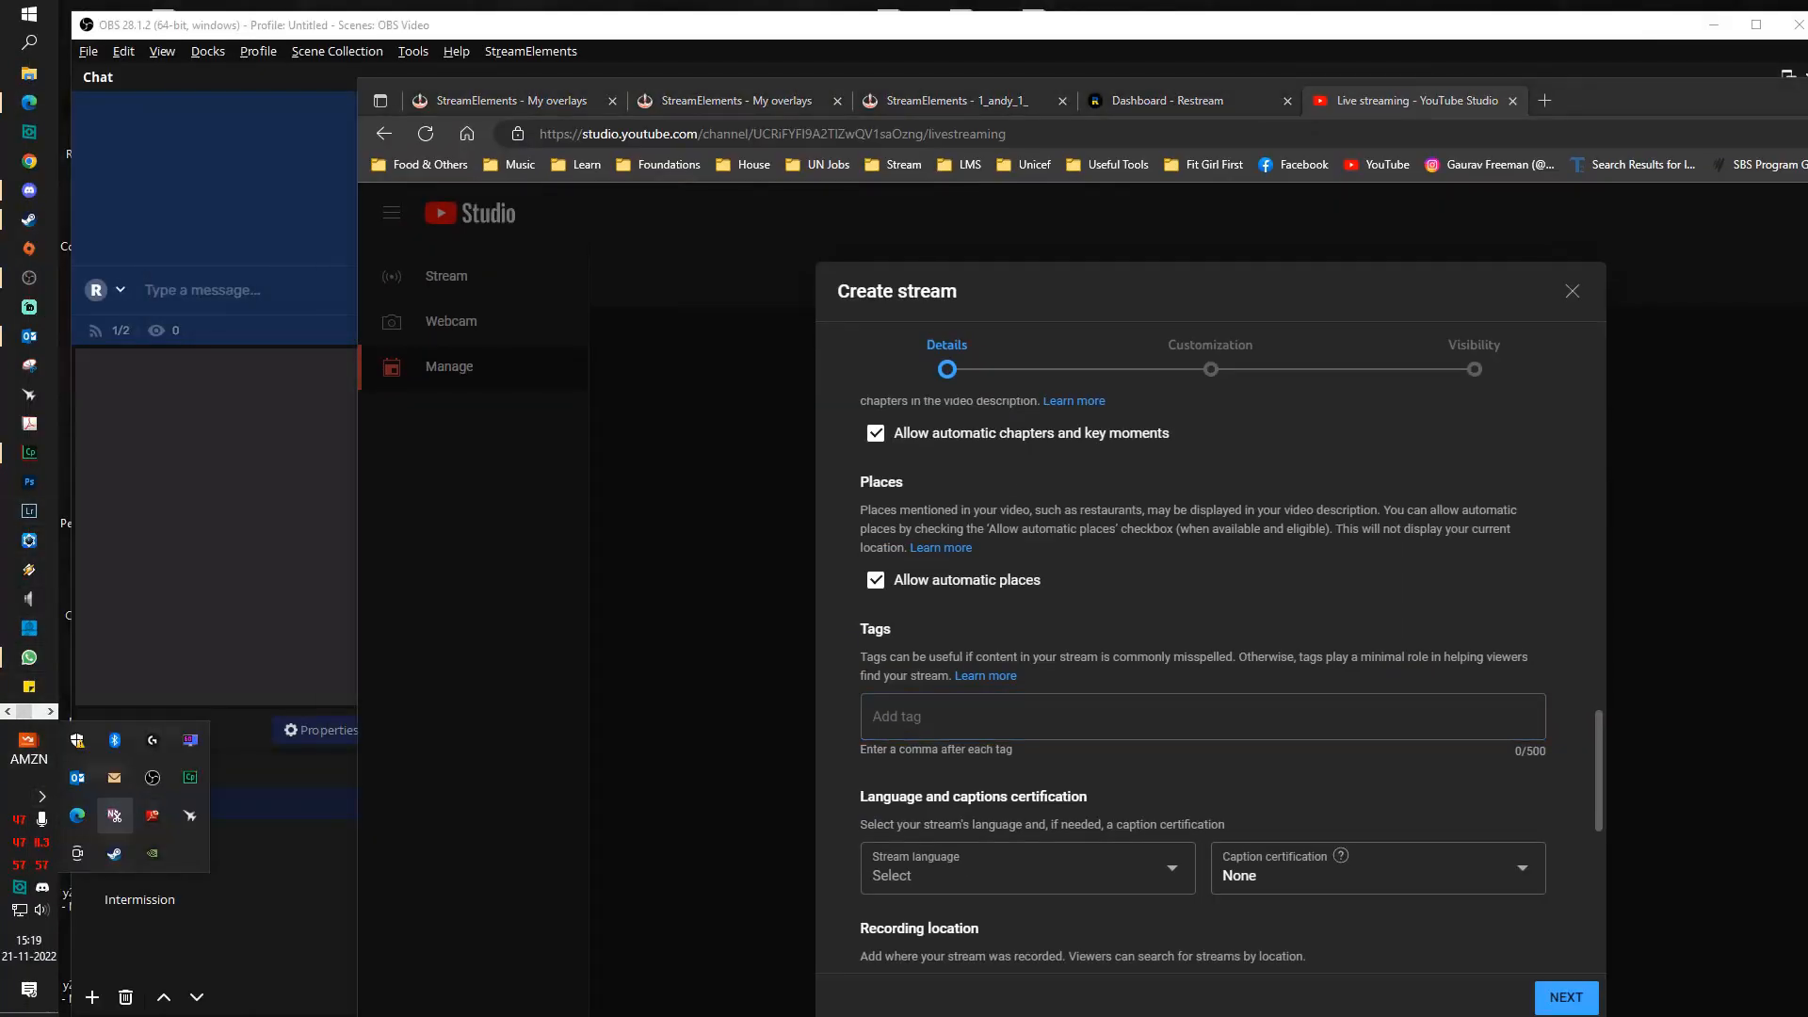
pyautogui.rightClick(114, 815)
pyautogui.click(193, 852)
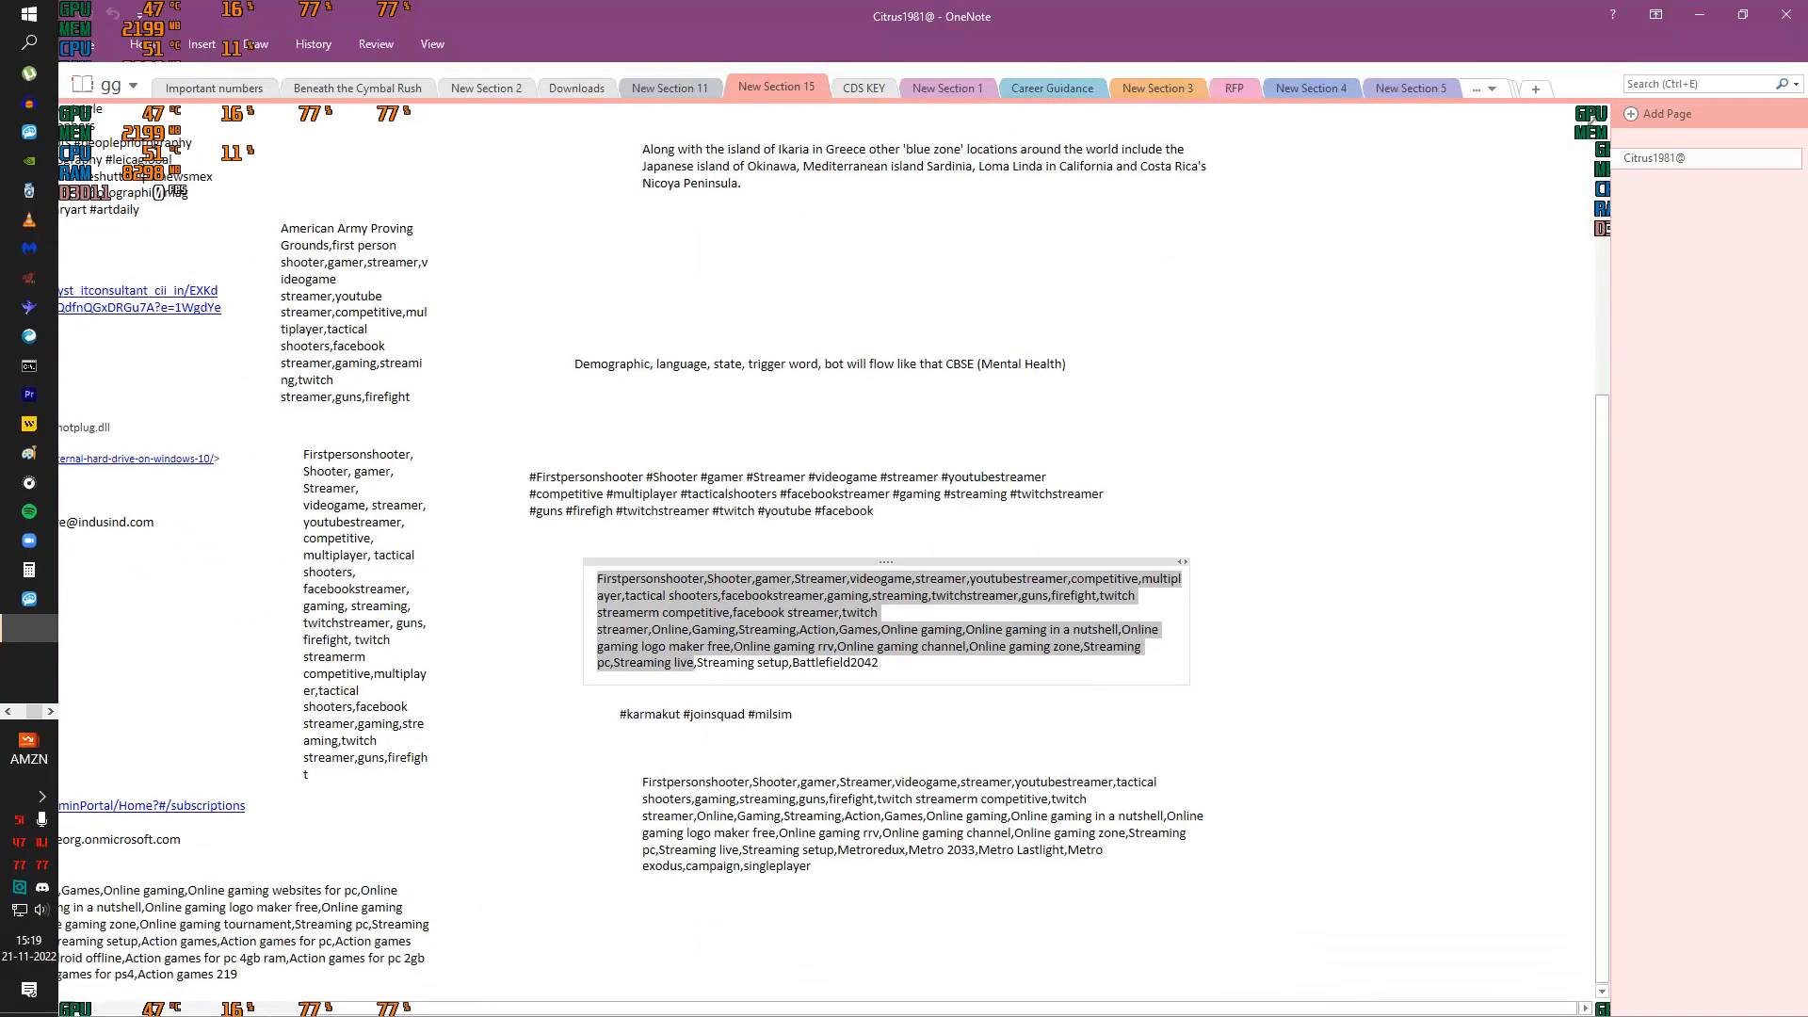
pyautogui.moveTo(597, 578)
pyautogui.mouseDown()
pyautogui.moveTo(714, 646)
pyautogui.moveTo(845, 662)
pyautogui.moveTo(762, 662)
pyautogui.moveTo(788, 661)
pyautogui.mouseUp()
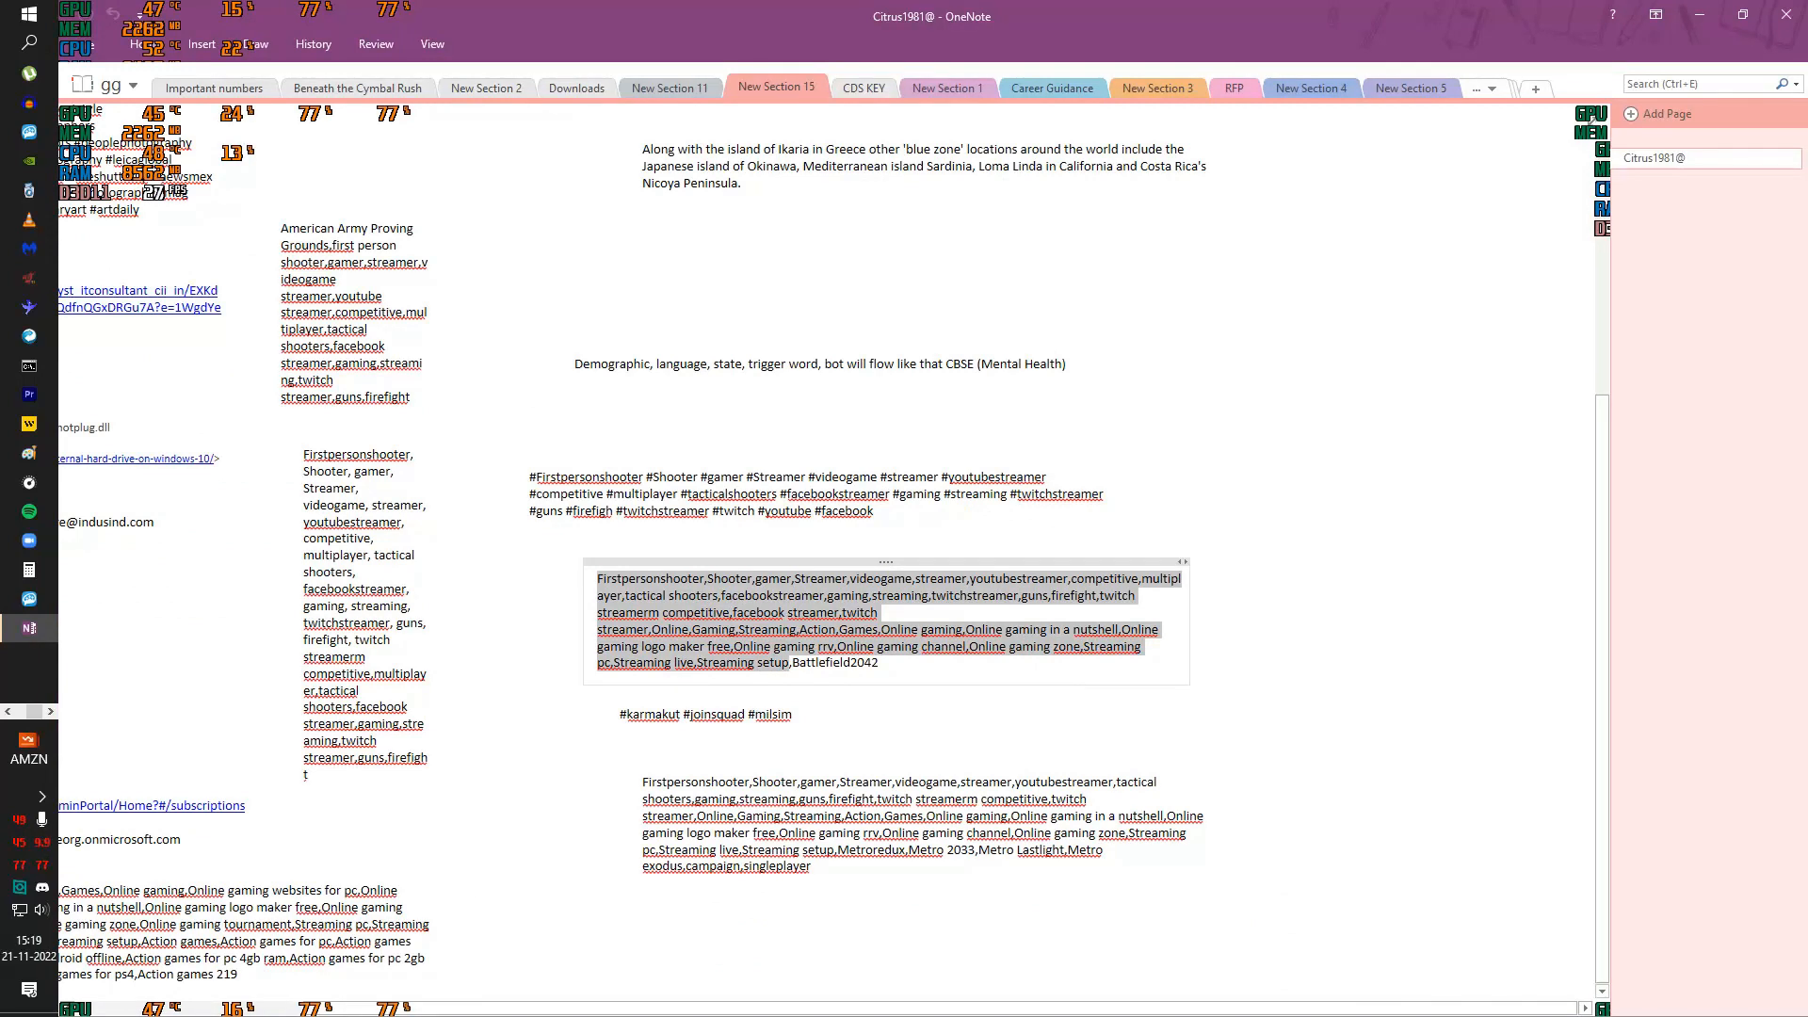
pyautogui.hotkey('alt', 'Tab')
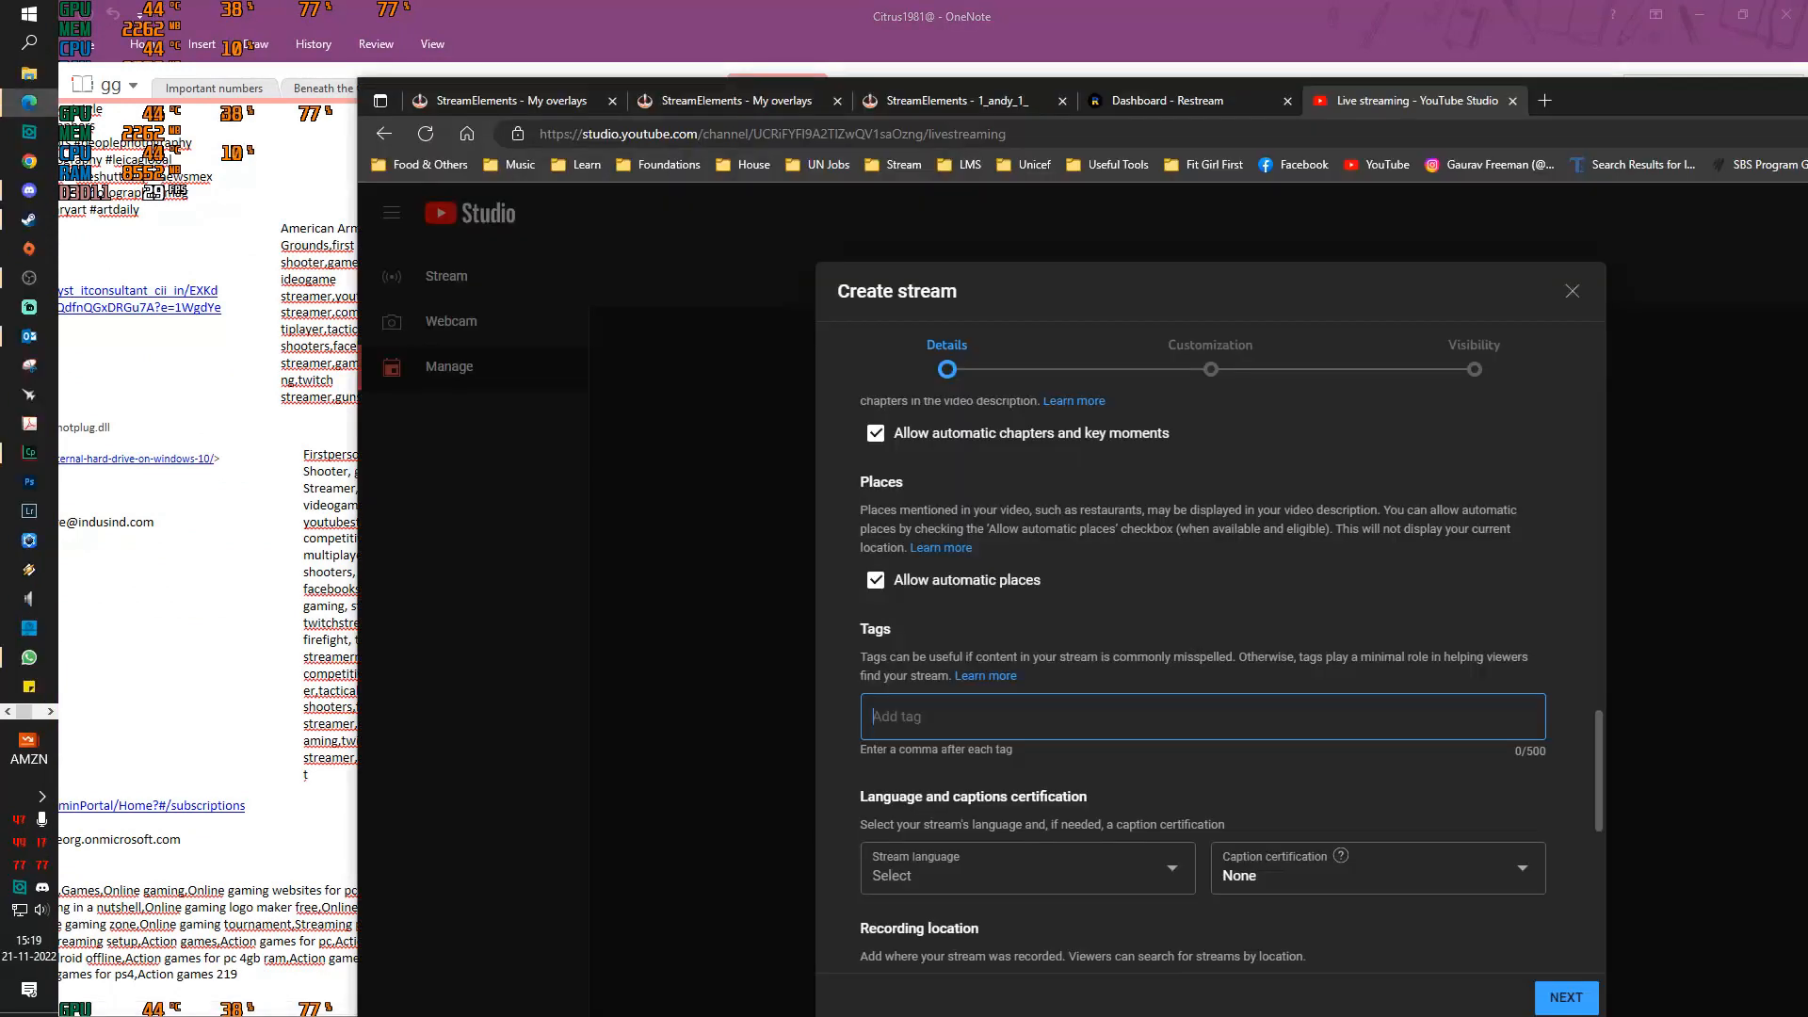
pyautogui.write('Firstpersonshooter, Shooter, gamer, Streamer, videogame, streamer, youtubestreamer, competitive, multiplayer, tactical shooters, facebookstreamer, gaming, streaming, twitchstreamer, guns, firefight, twitch streamerm competitive, facebook streamer, twitch streamer, Online, Gaming, Streaming, Action, Games, Online gaming, Online gaming in a nutshell, Online gaming logo maker free, Online gaming rrv, Online gaming channel, Online gaming zone, Streaming pc, Streaming live, Streaming setup')
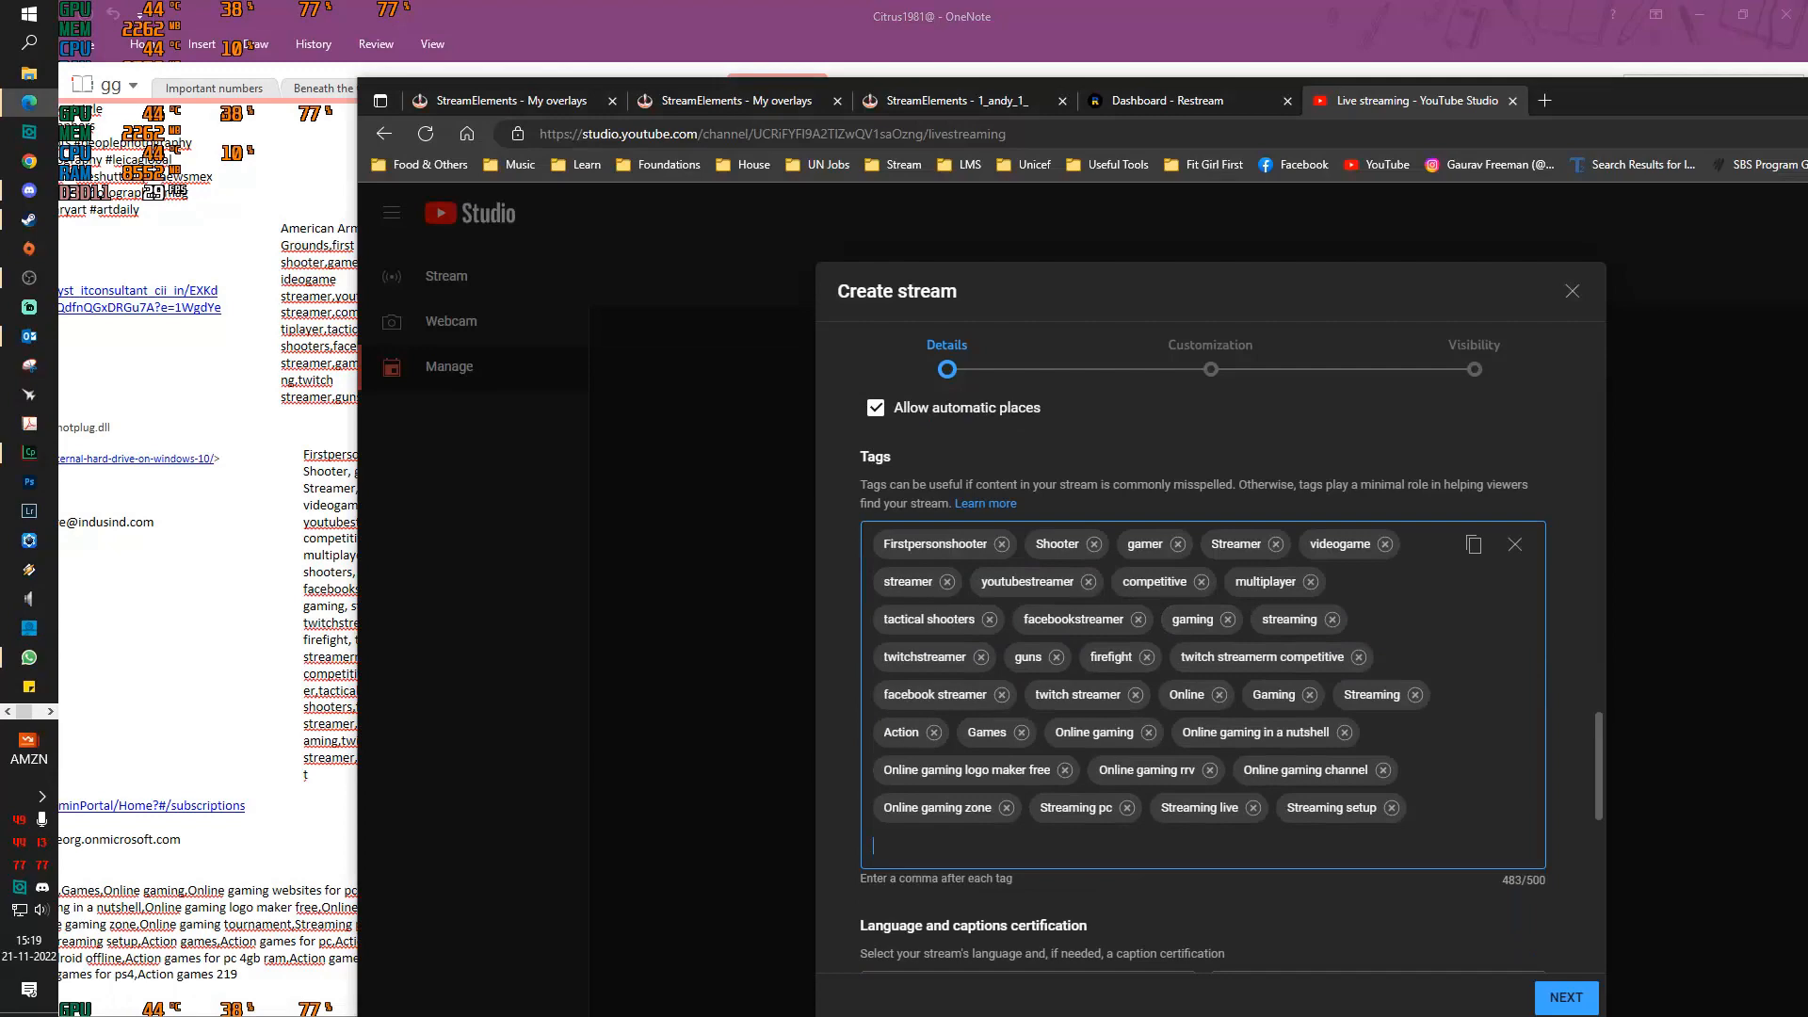
pyautogui.scroll(2, 1205, 678)
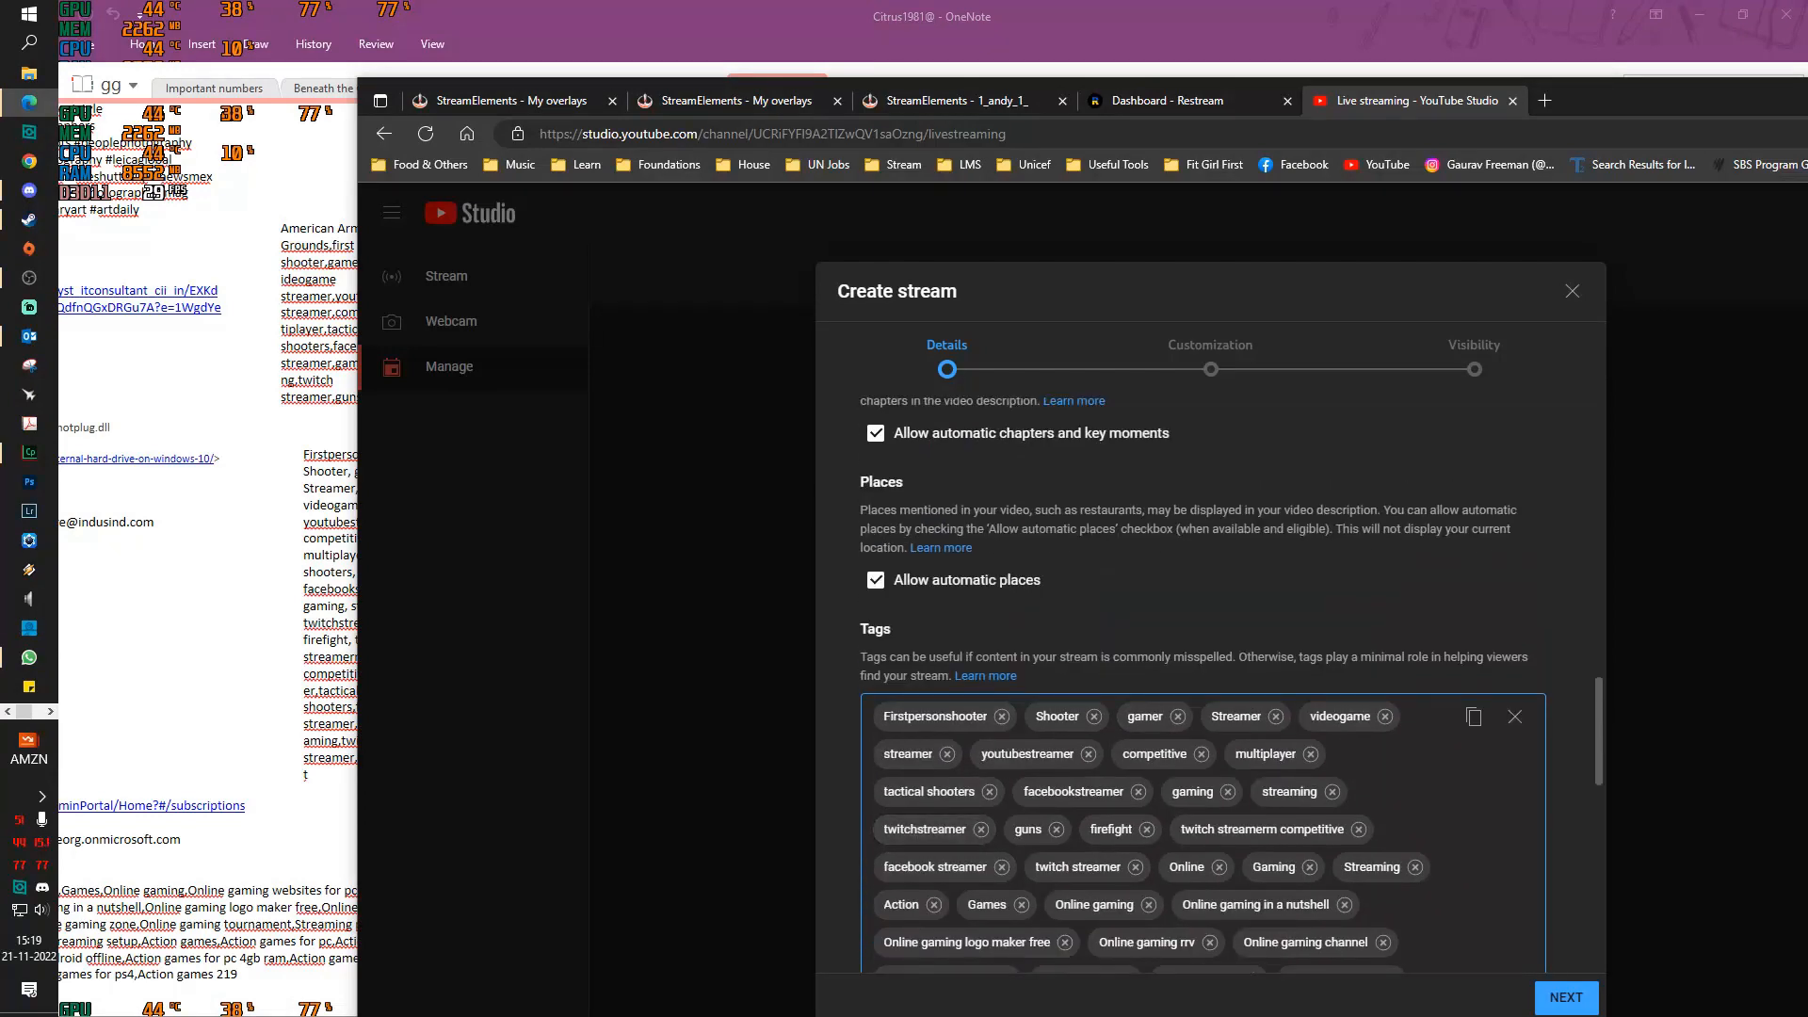
pyautogui.click(1544, 100)
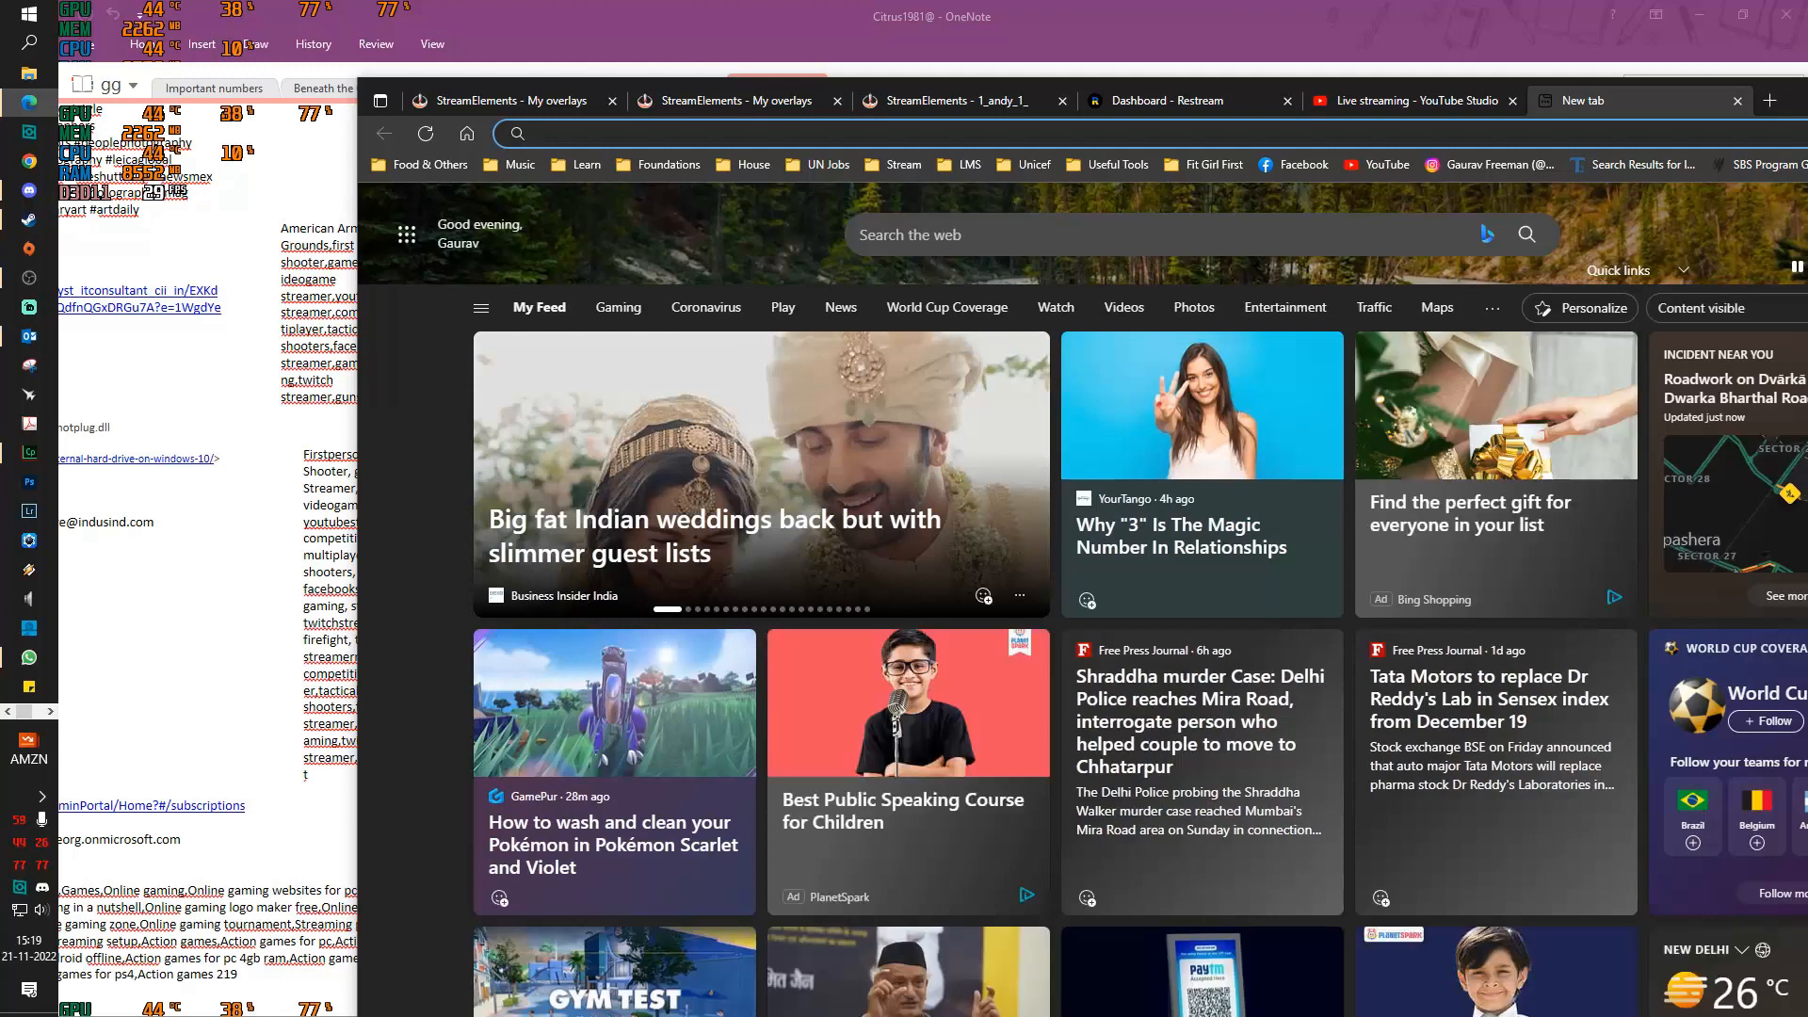
# Step: Search 'tag generator', open Rapidtags, and generate YouTube tags for 'Livestream'
pyautogui.write('tag gene')
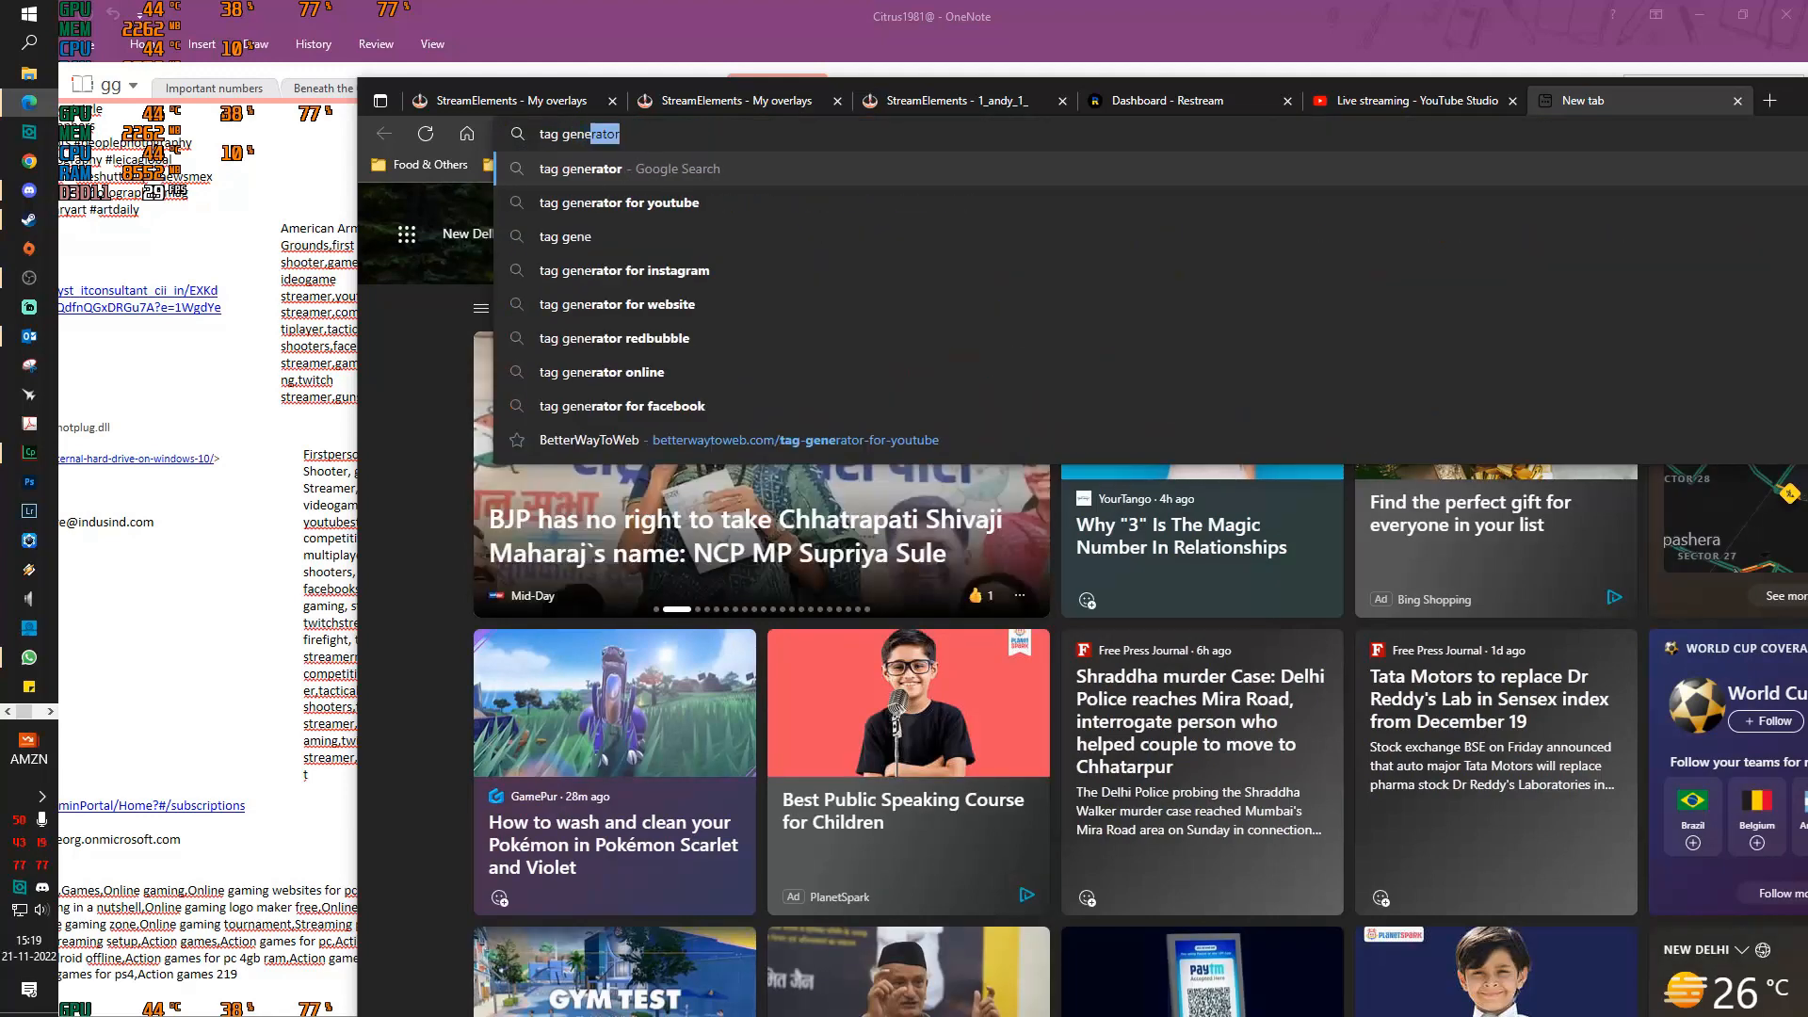
pyautogui.write('rator')
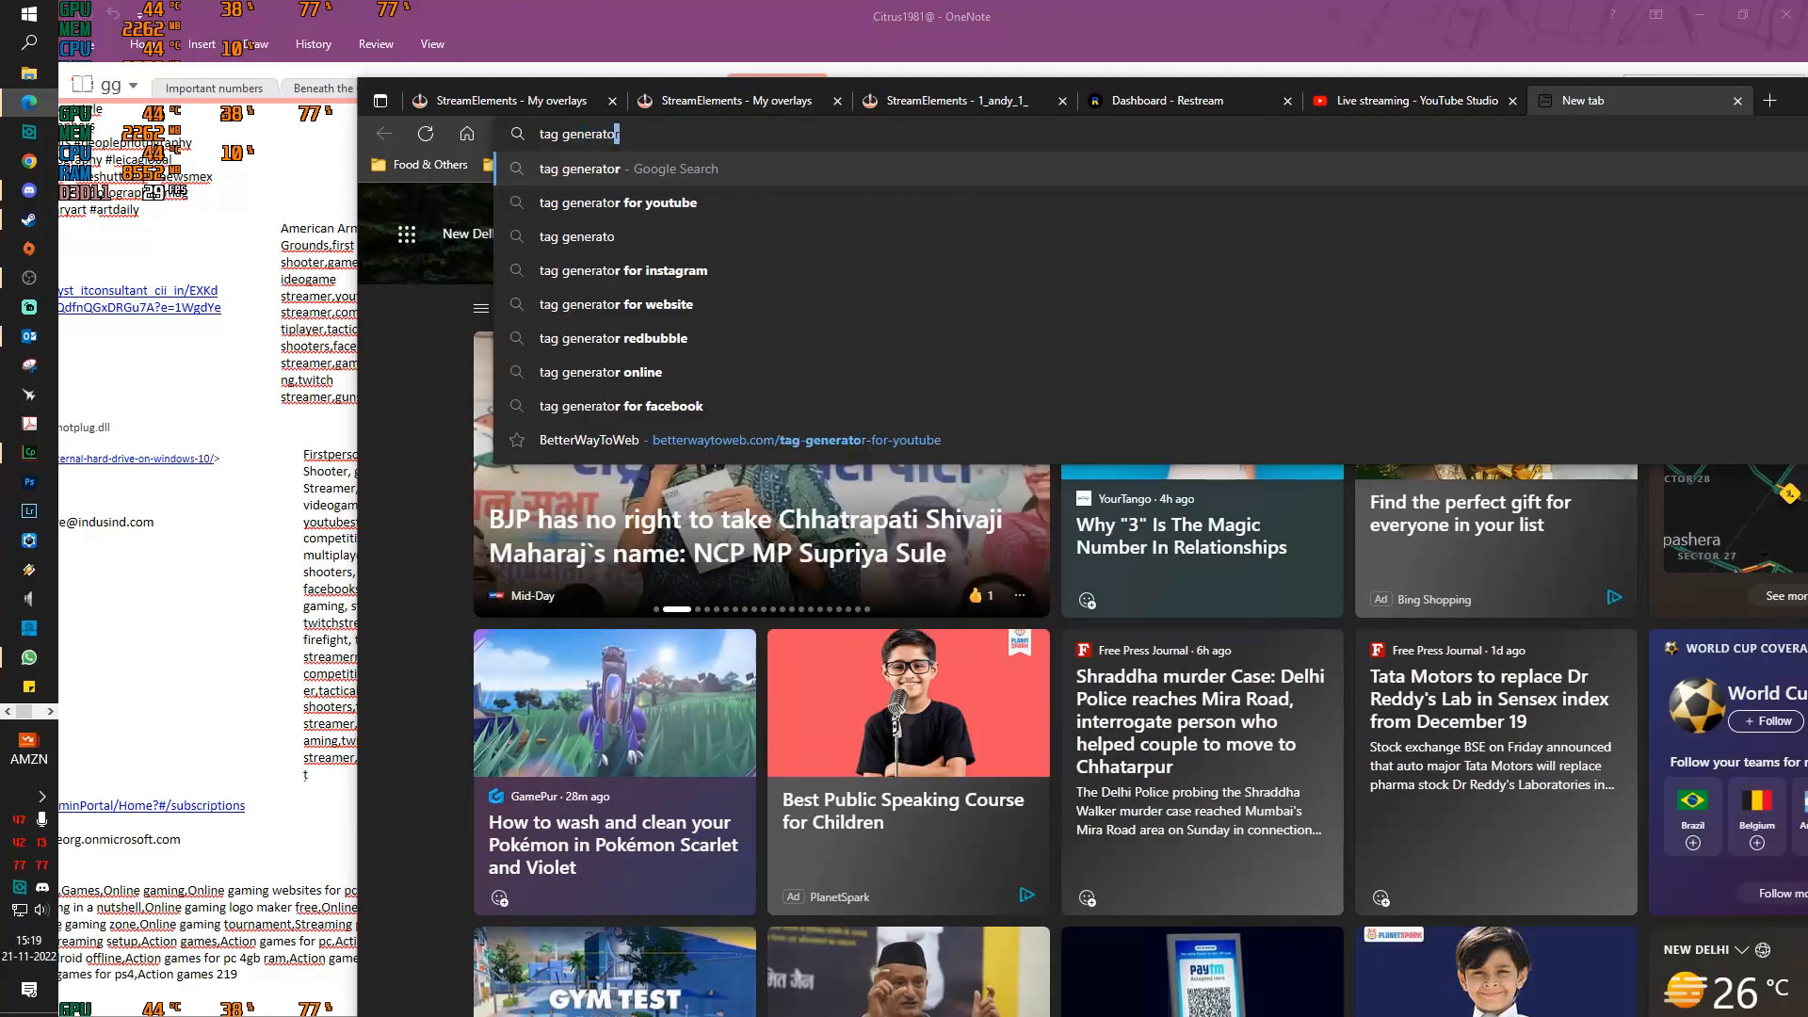
pyautogui.press('Return')
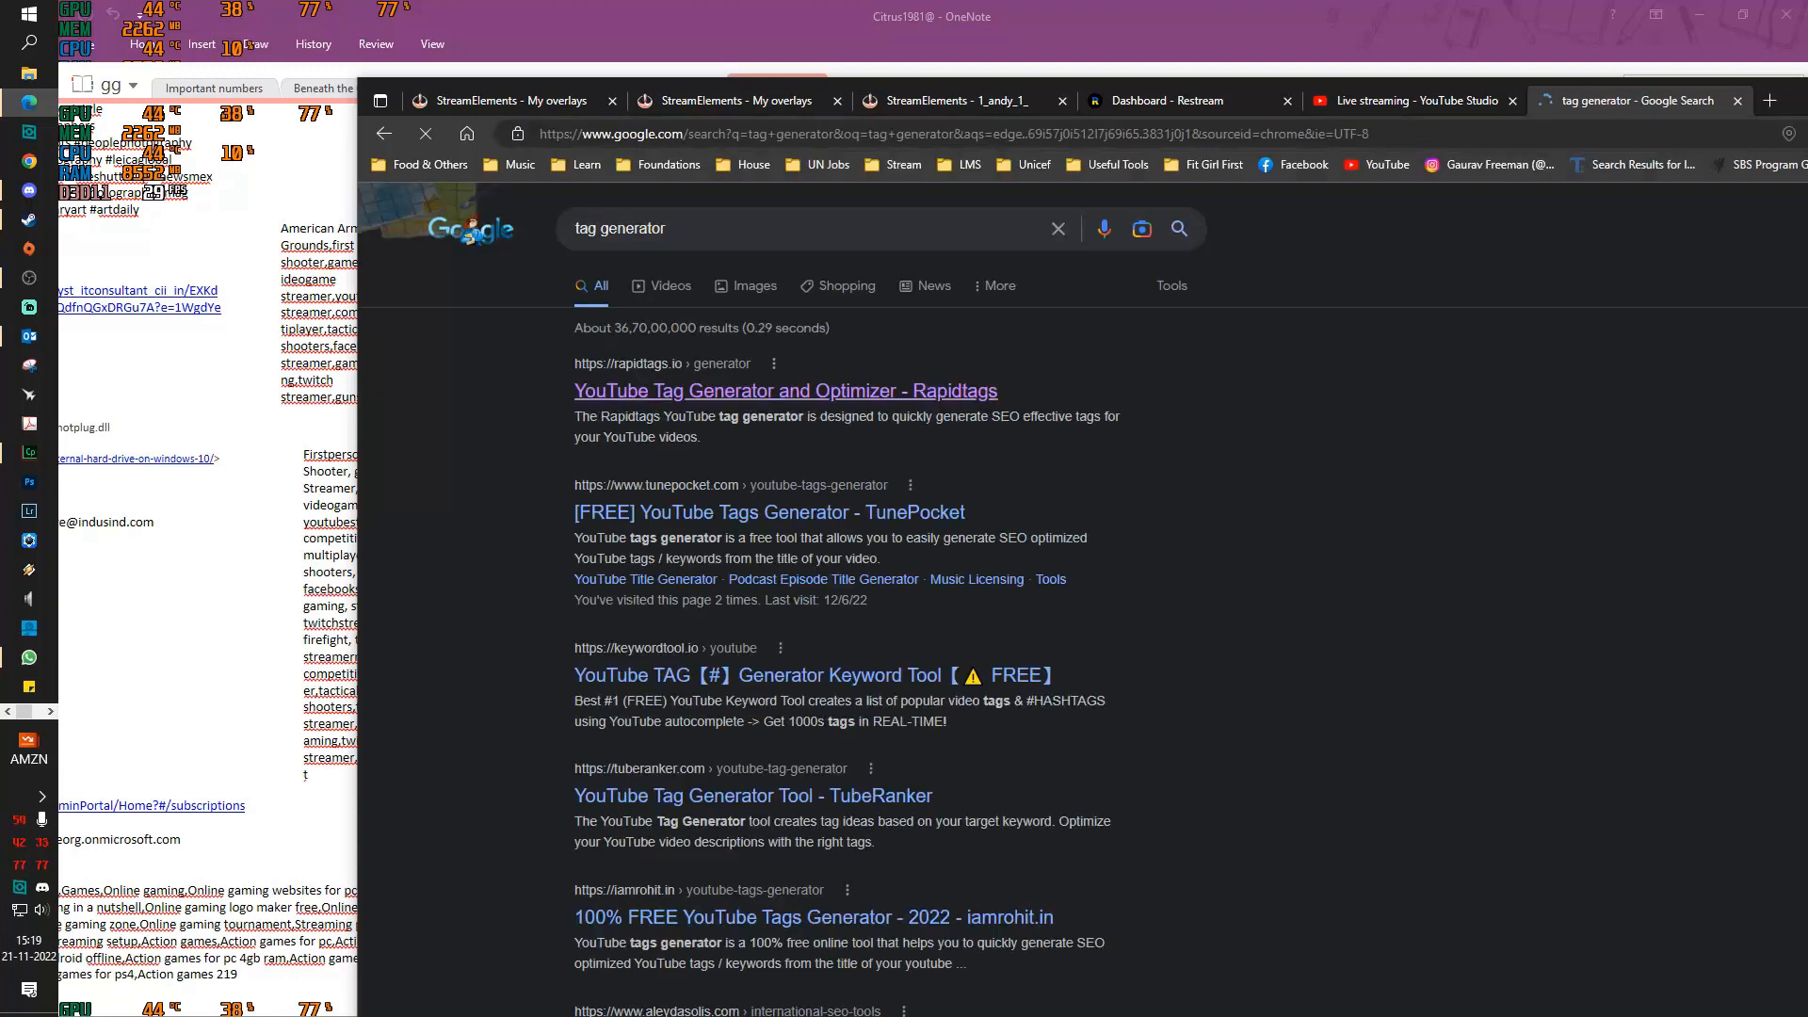
pyautogui.click(753, 391)
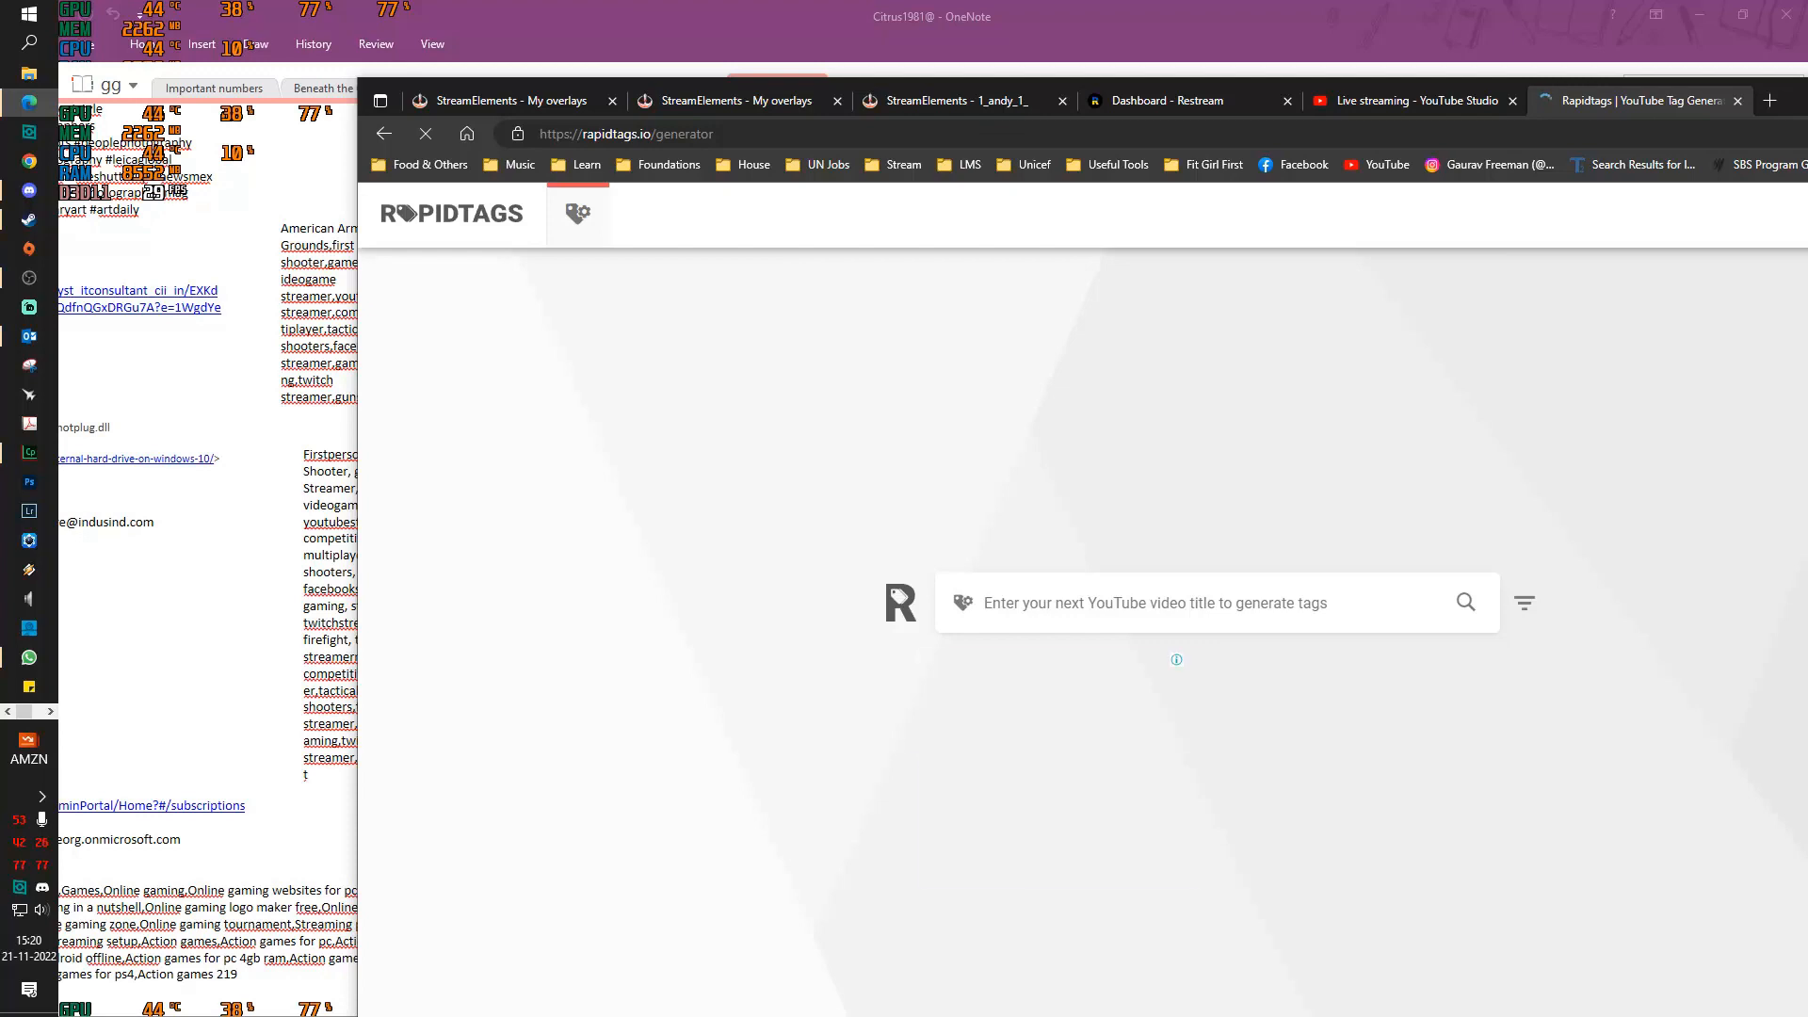
pyautogui.write('Livestream')
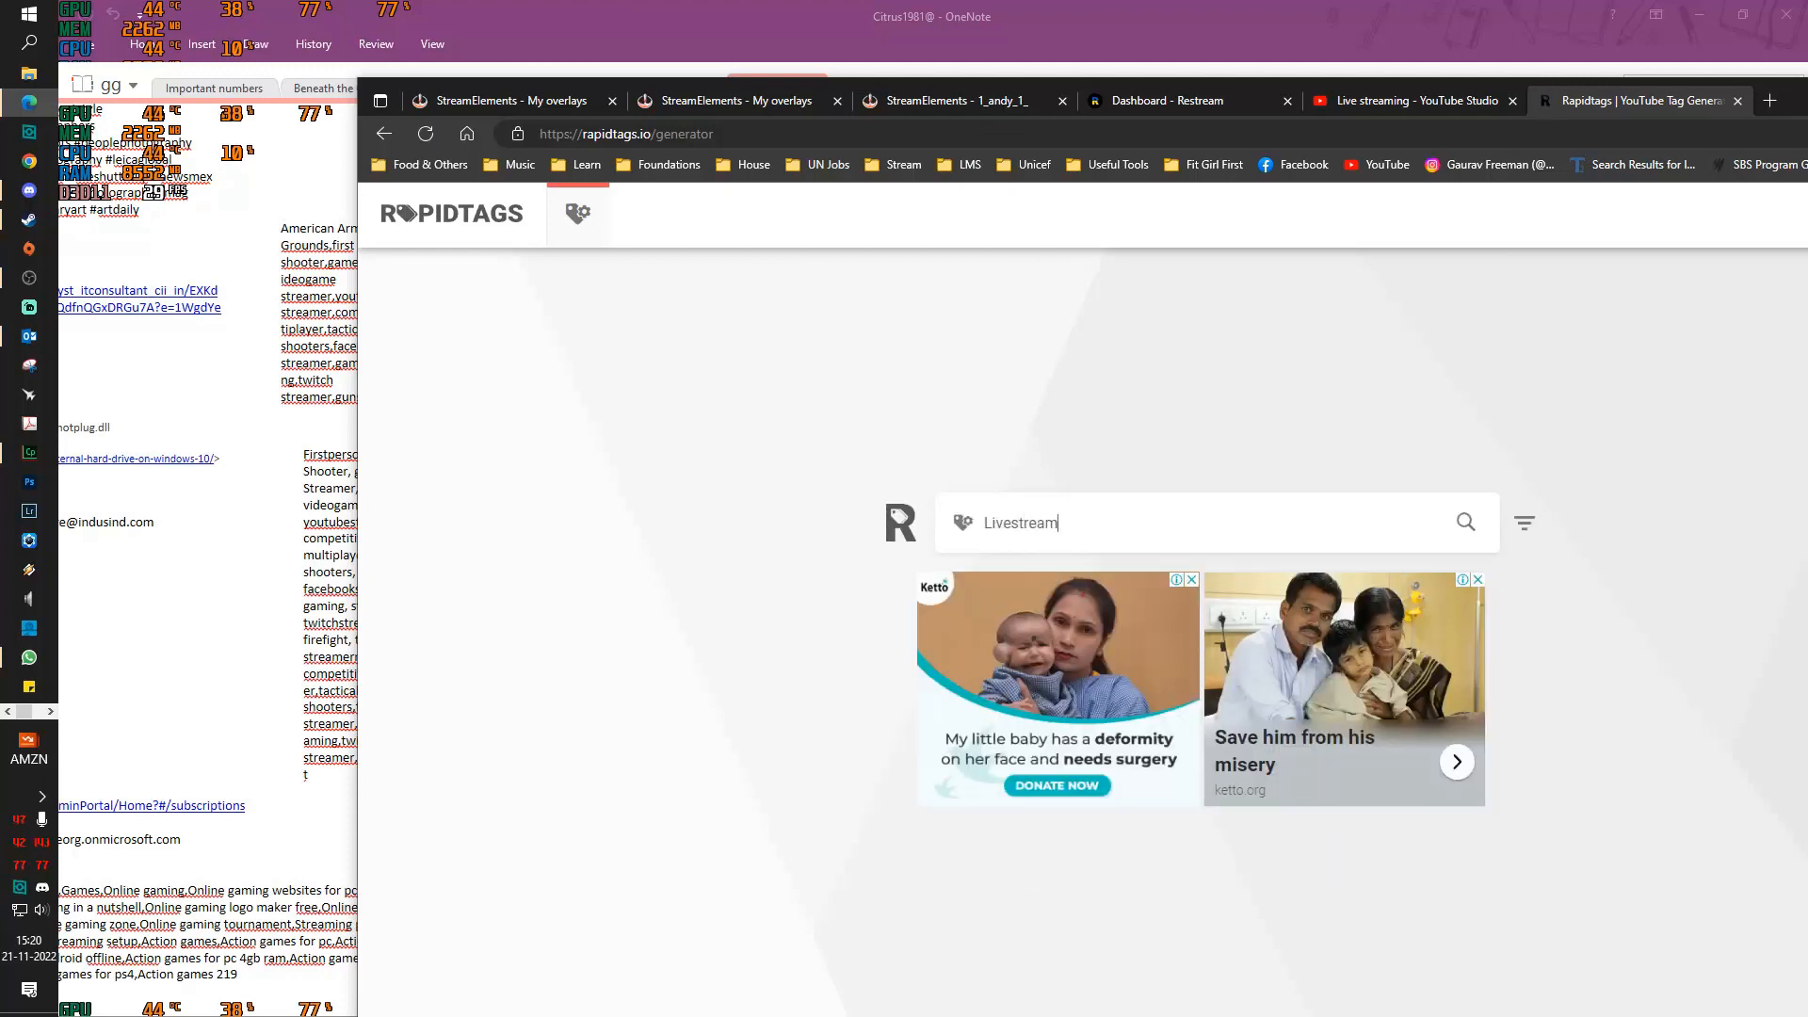
pyautogui.press('Return')
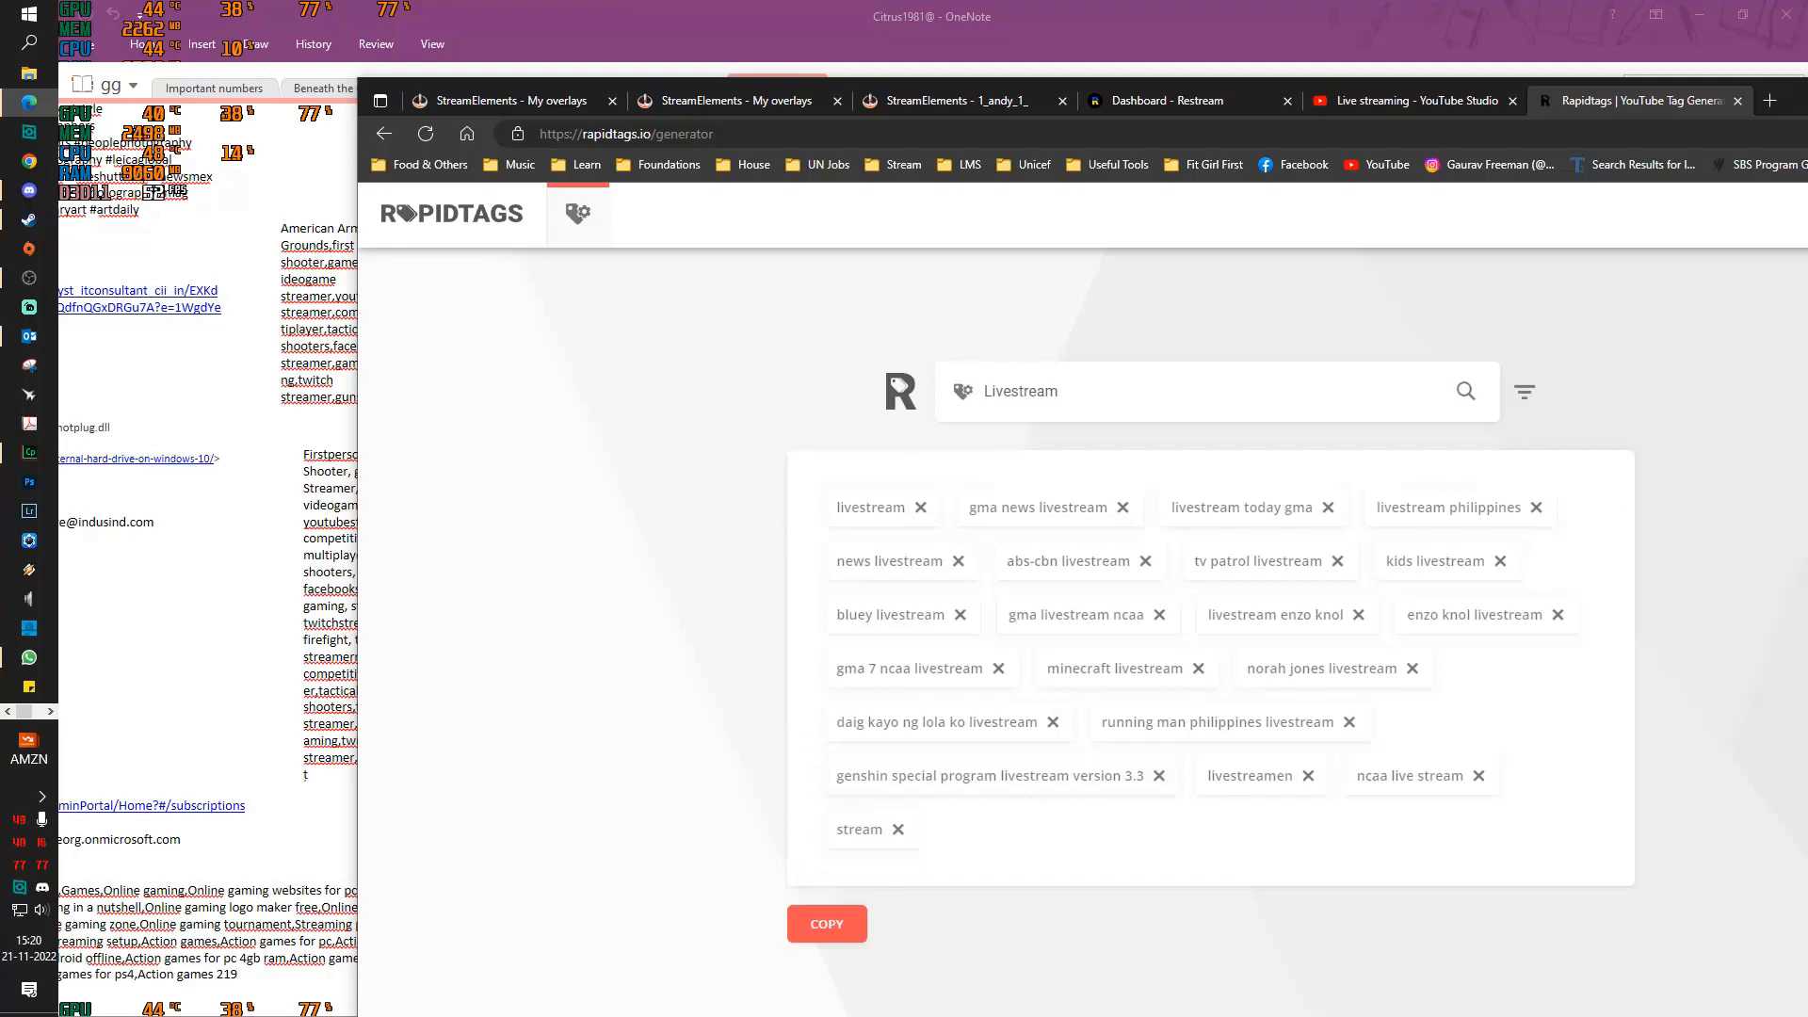
# Step: Replace the search with 'call of duty' for new tags, then return to the StreamElements overlay editor
pyautogui.hotkey('ctrl', 'a')
pyautogui.write('call of duty')
pyautogui.press('Return')
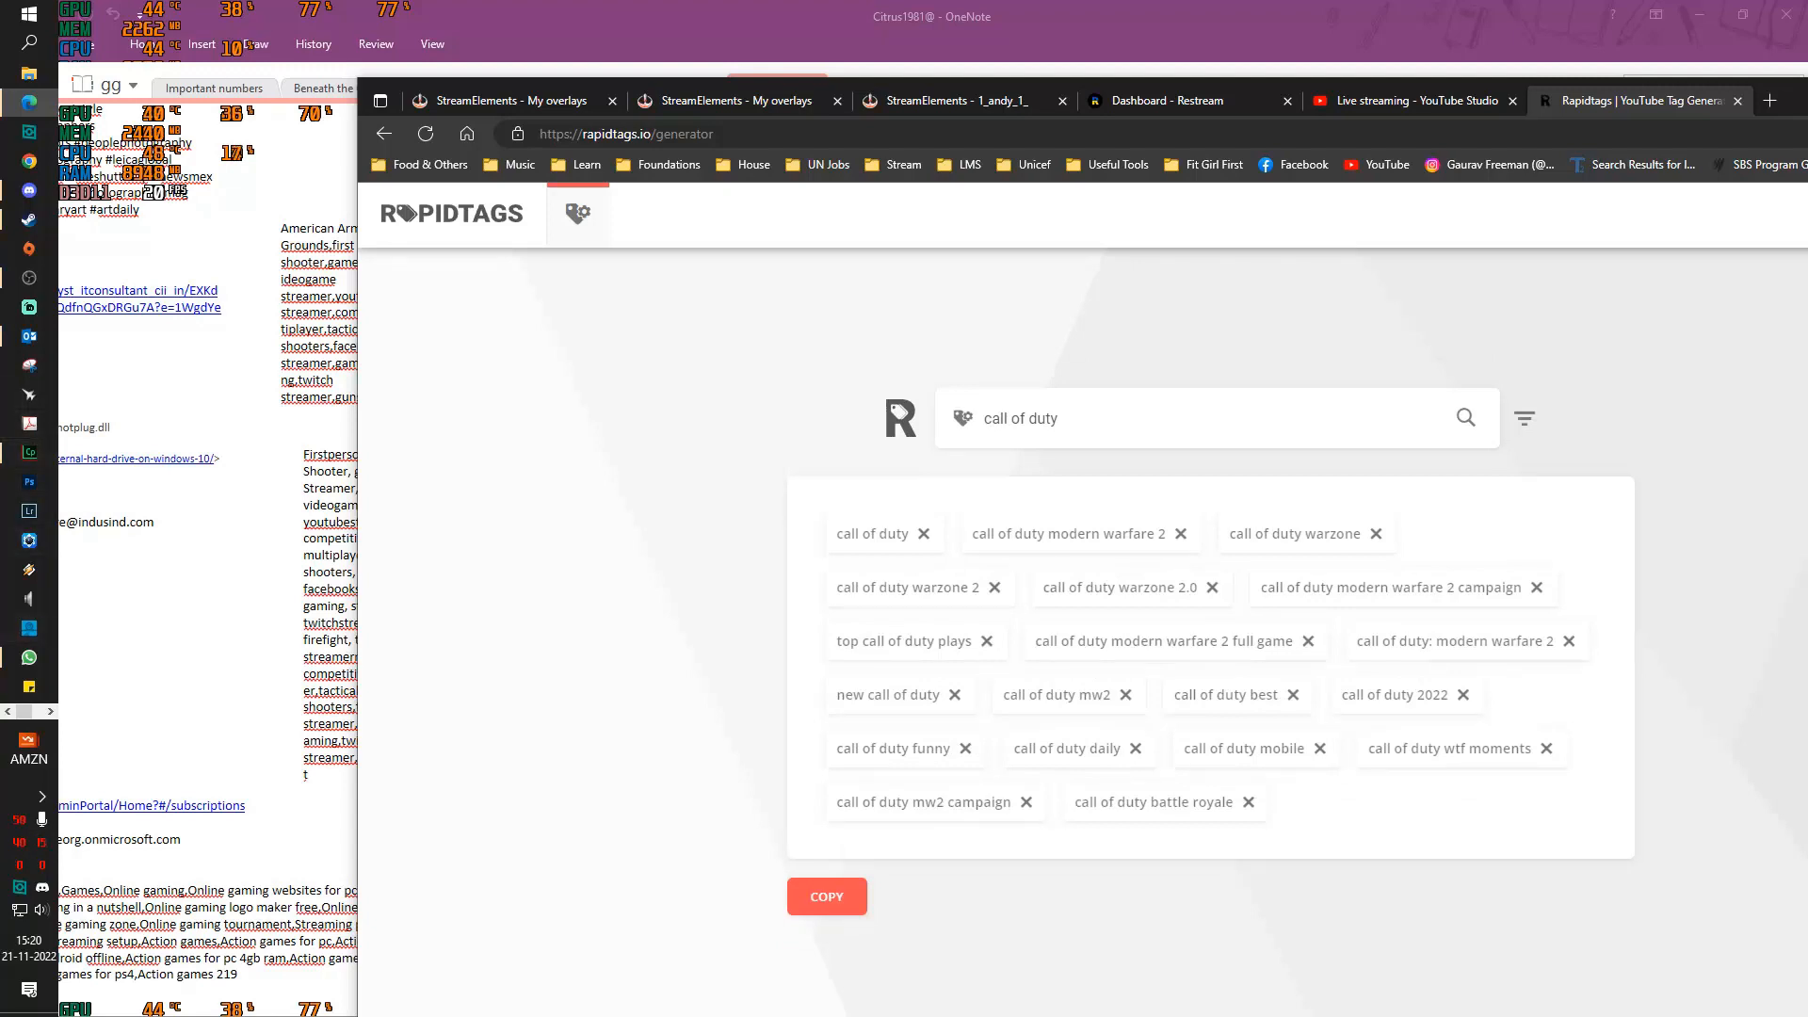
pyautogui.click(1167, 100)
pyautogui.click(956, 100)
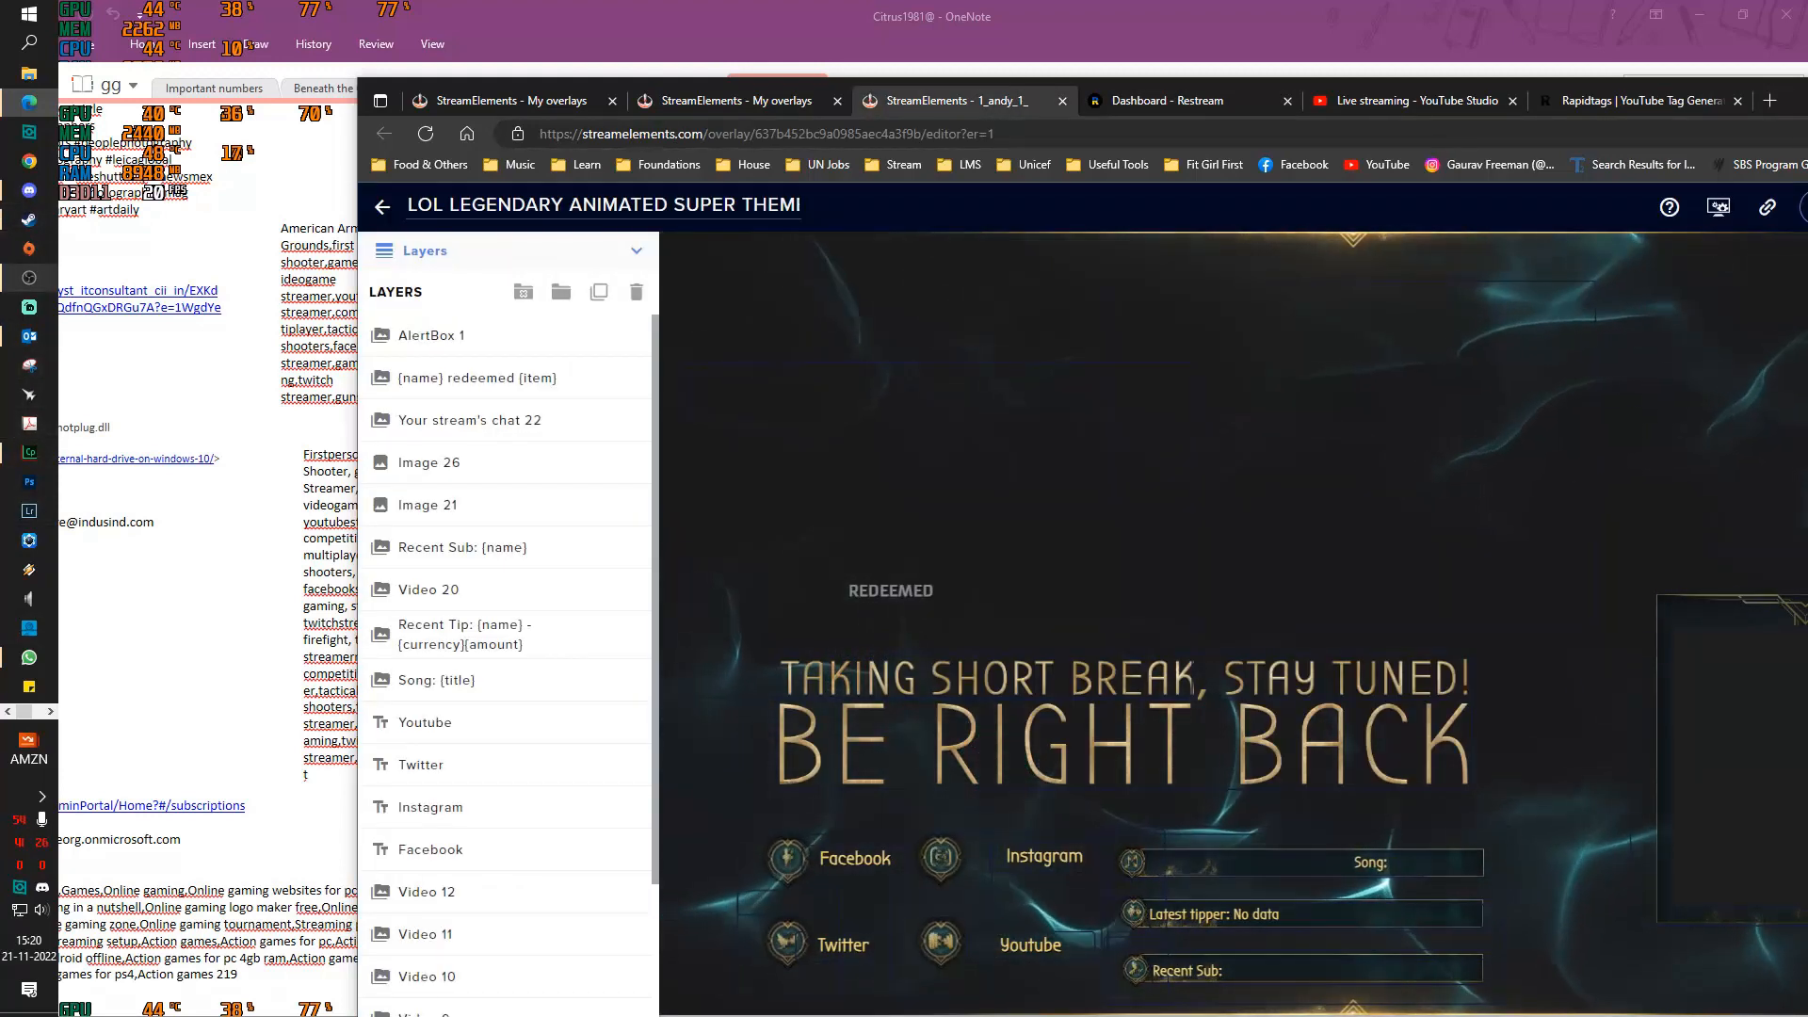
# Step: Back in YouTube Studio's stream setup, choose English as the stream language and continue to Customization
pyautogui.click(29, 277)
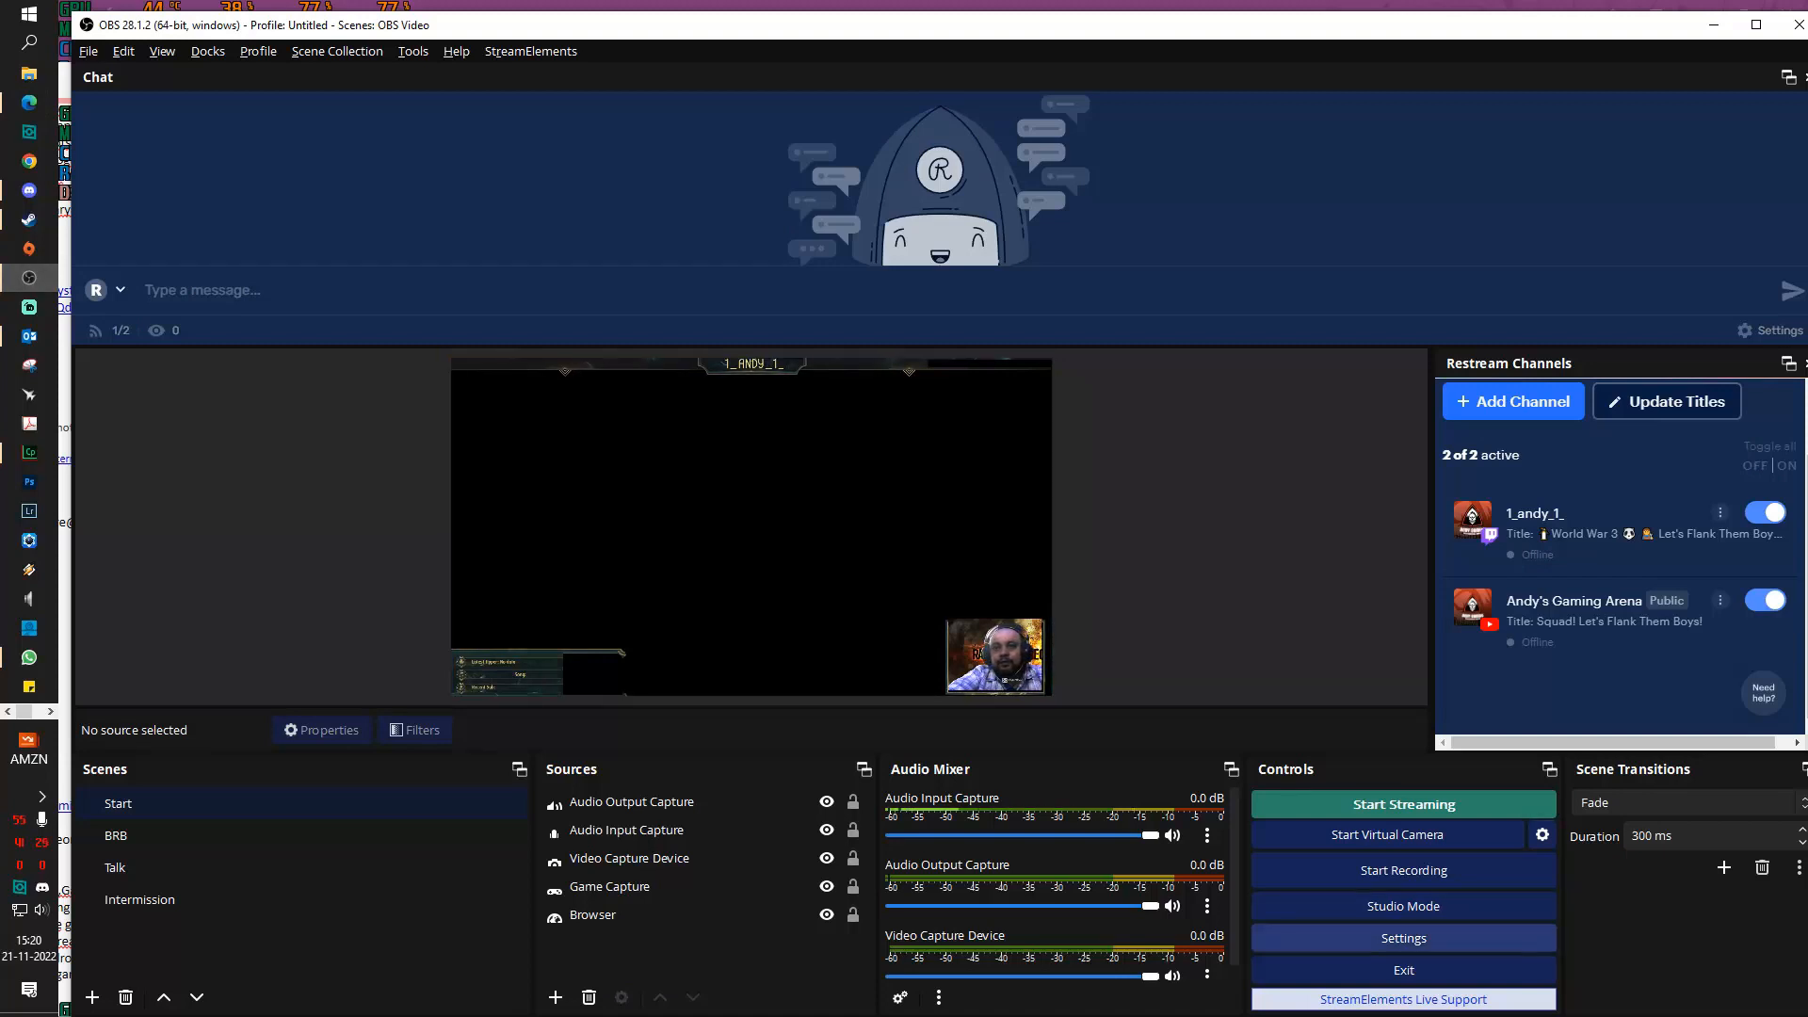
pyautogui.hotkey('alt', 'Tab')
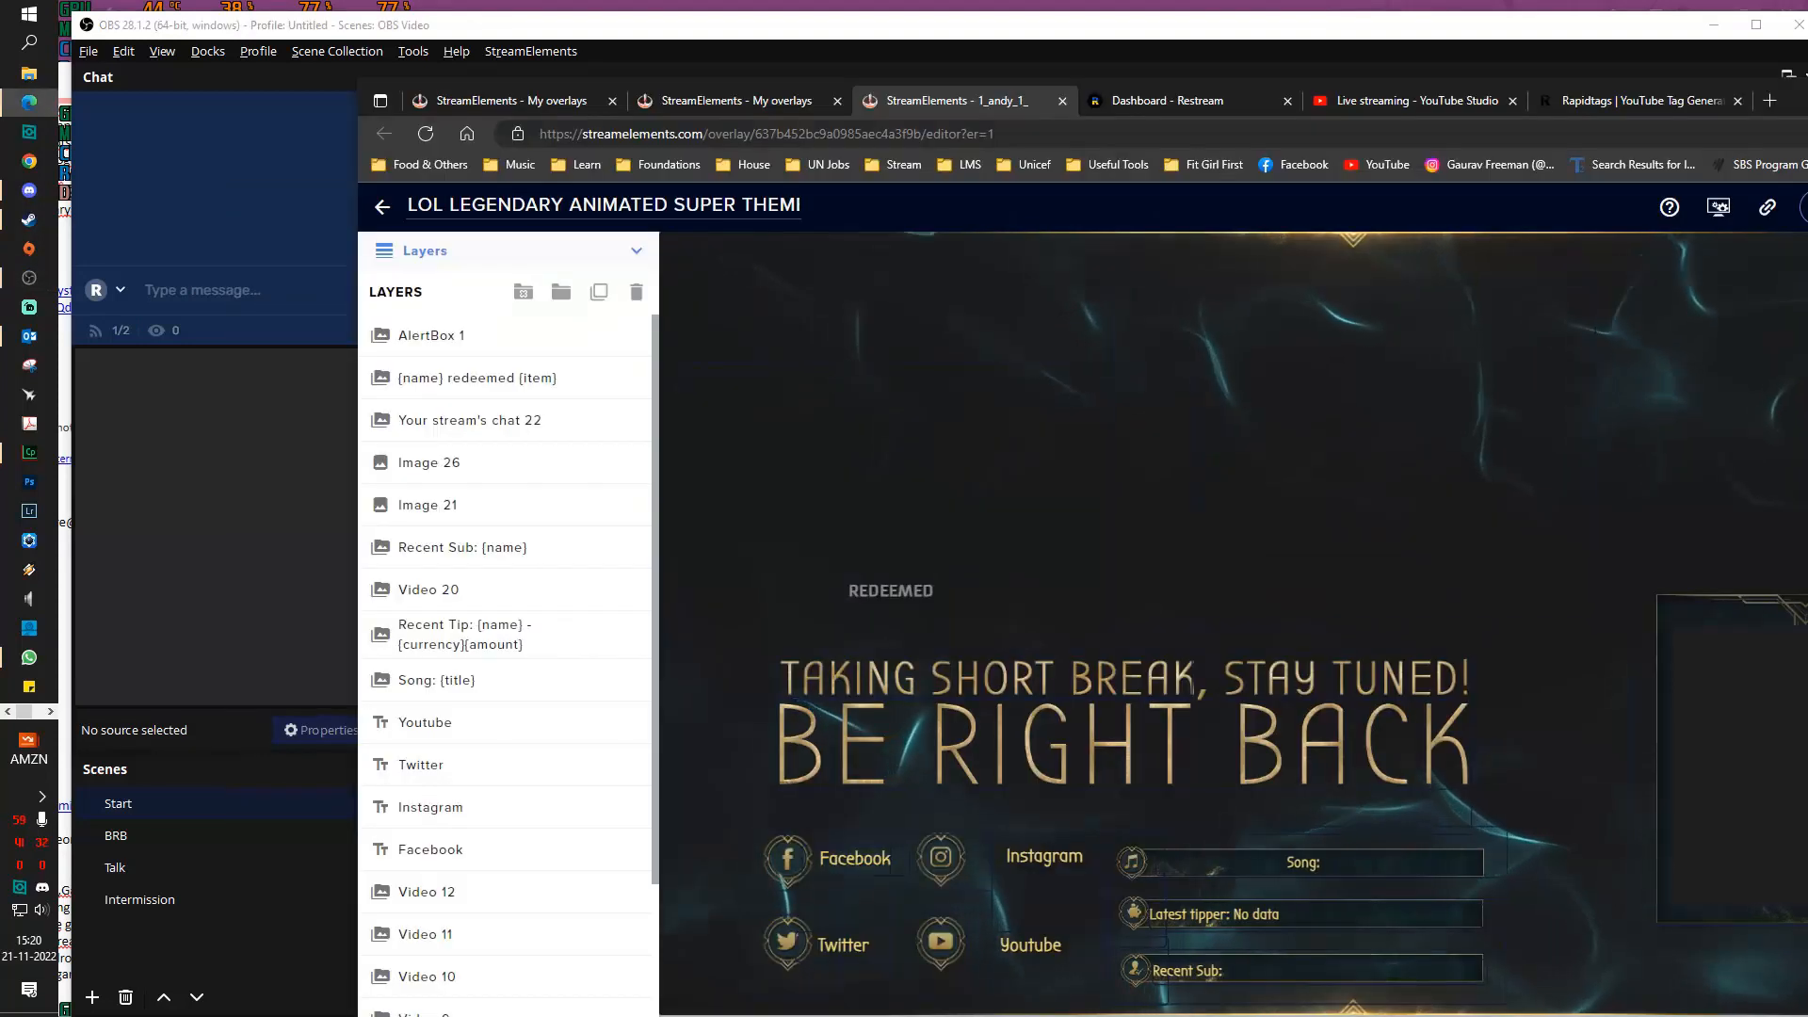
pyautogui.click(1415, 101)
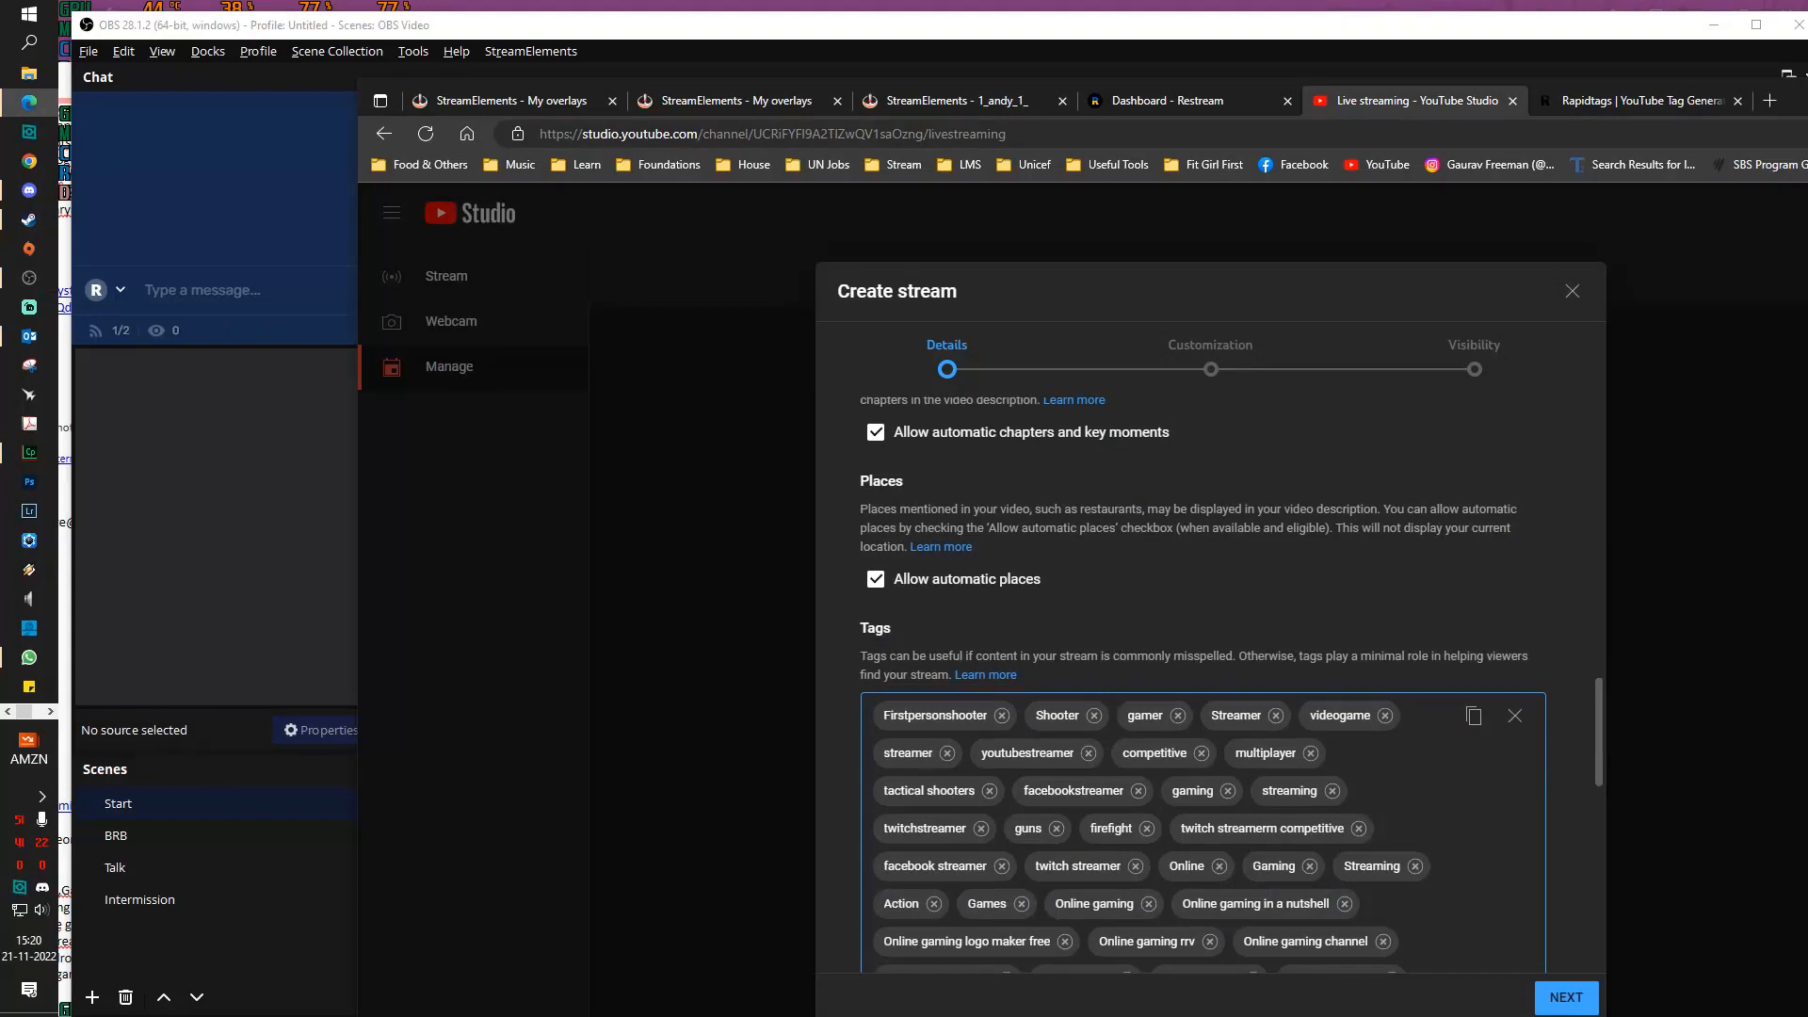
pyautogui.scroll(-4, 1202, 678)
pyautogui.scroll(-2, 1202, 612)
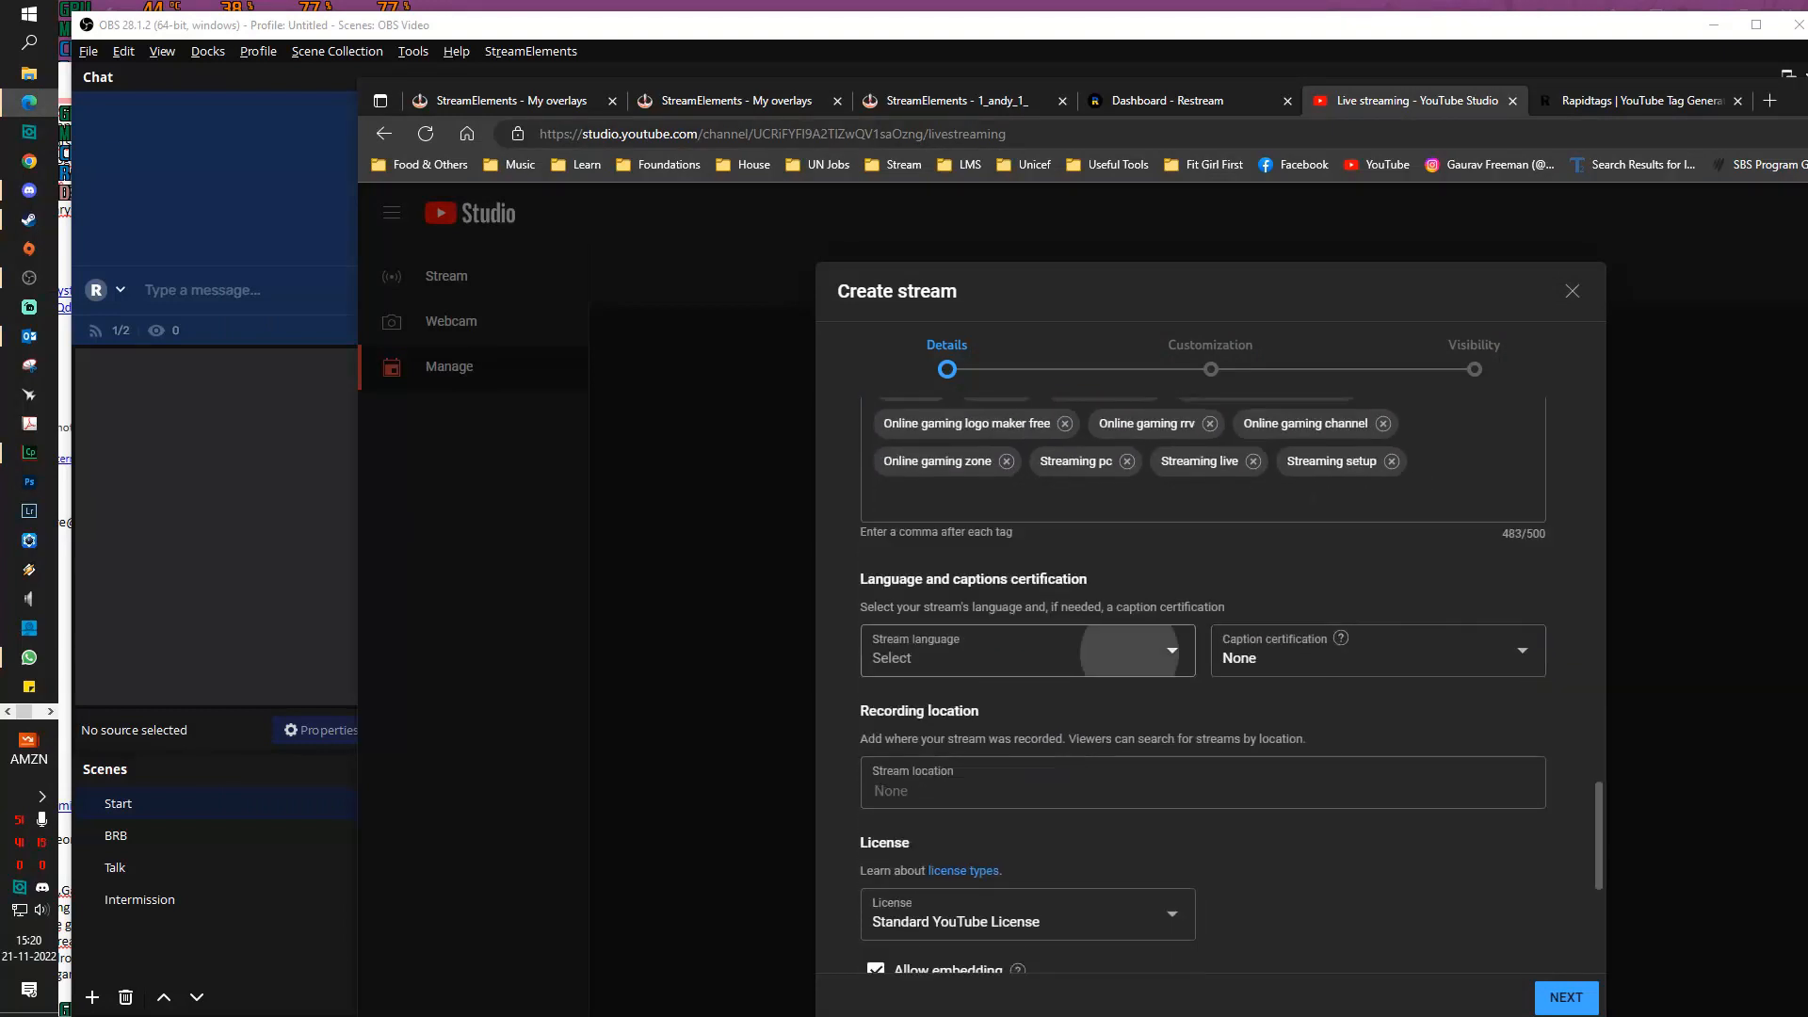
pyautogui.click(1026, 649)
pyautogui.scroll(-8, 1021, 429)
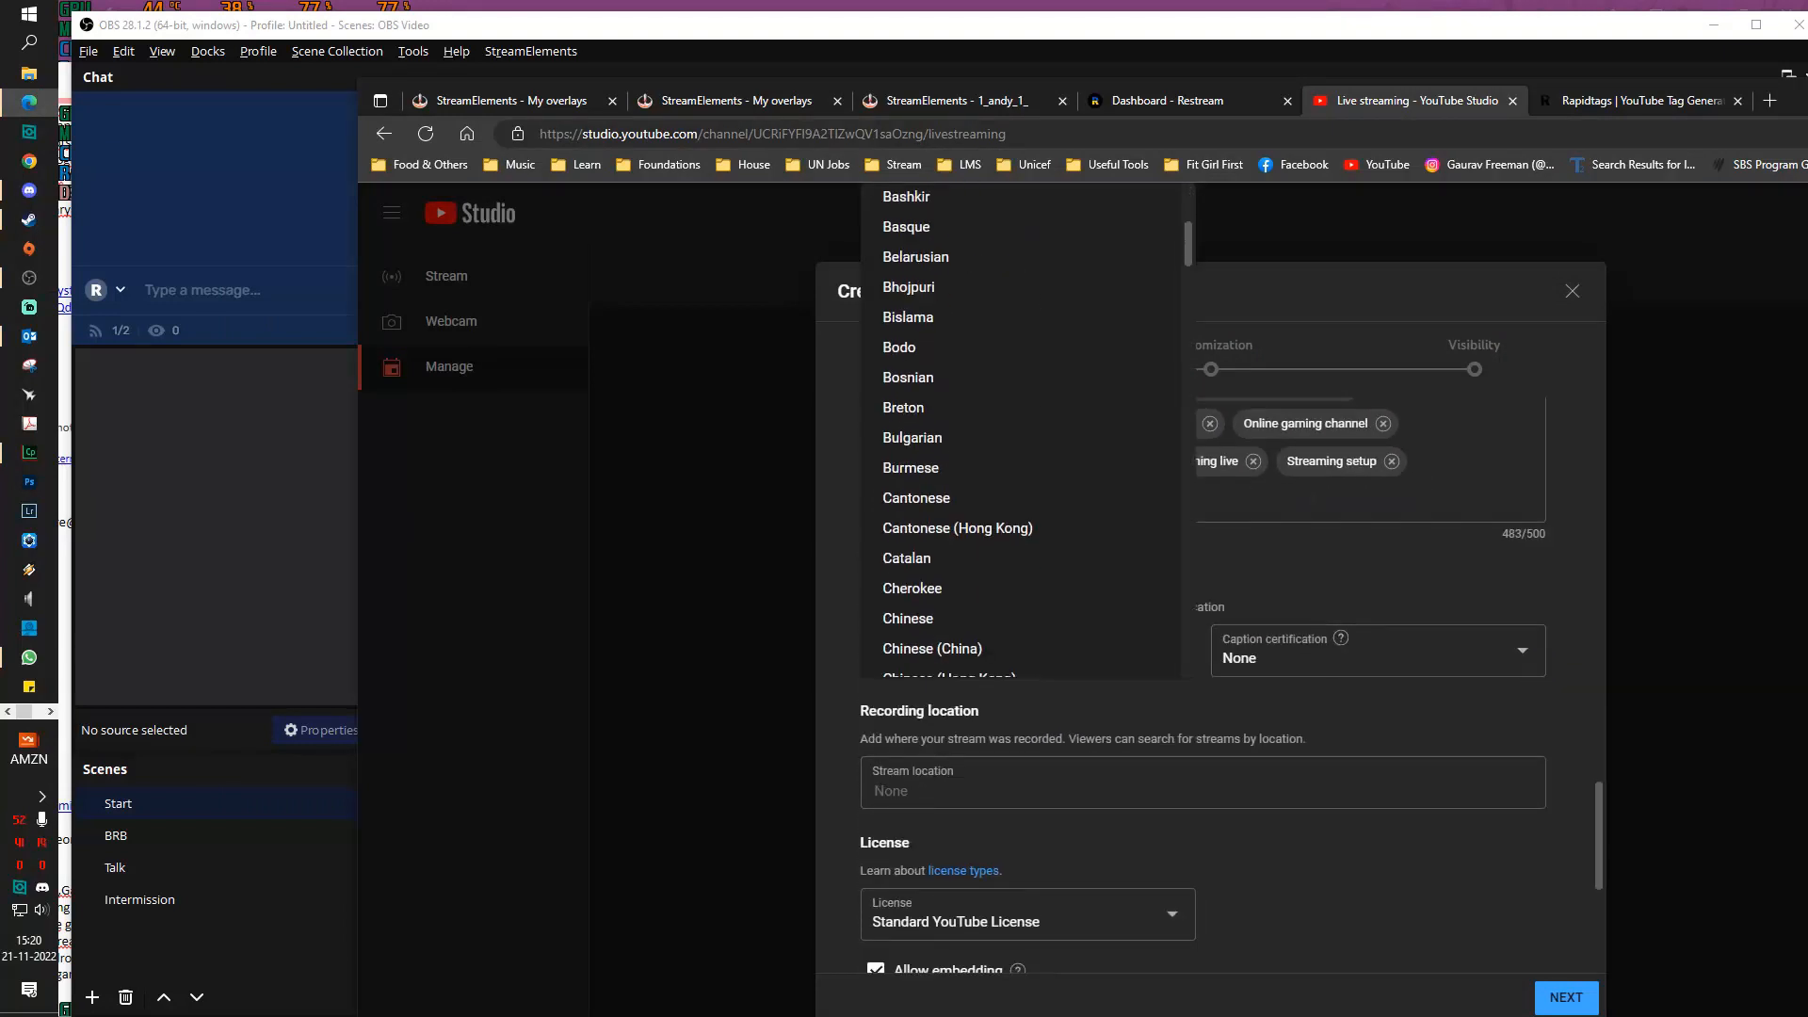
pyautogui.scroll(-4, 1021, 428)
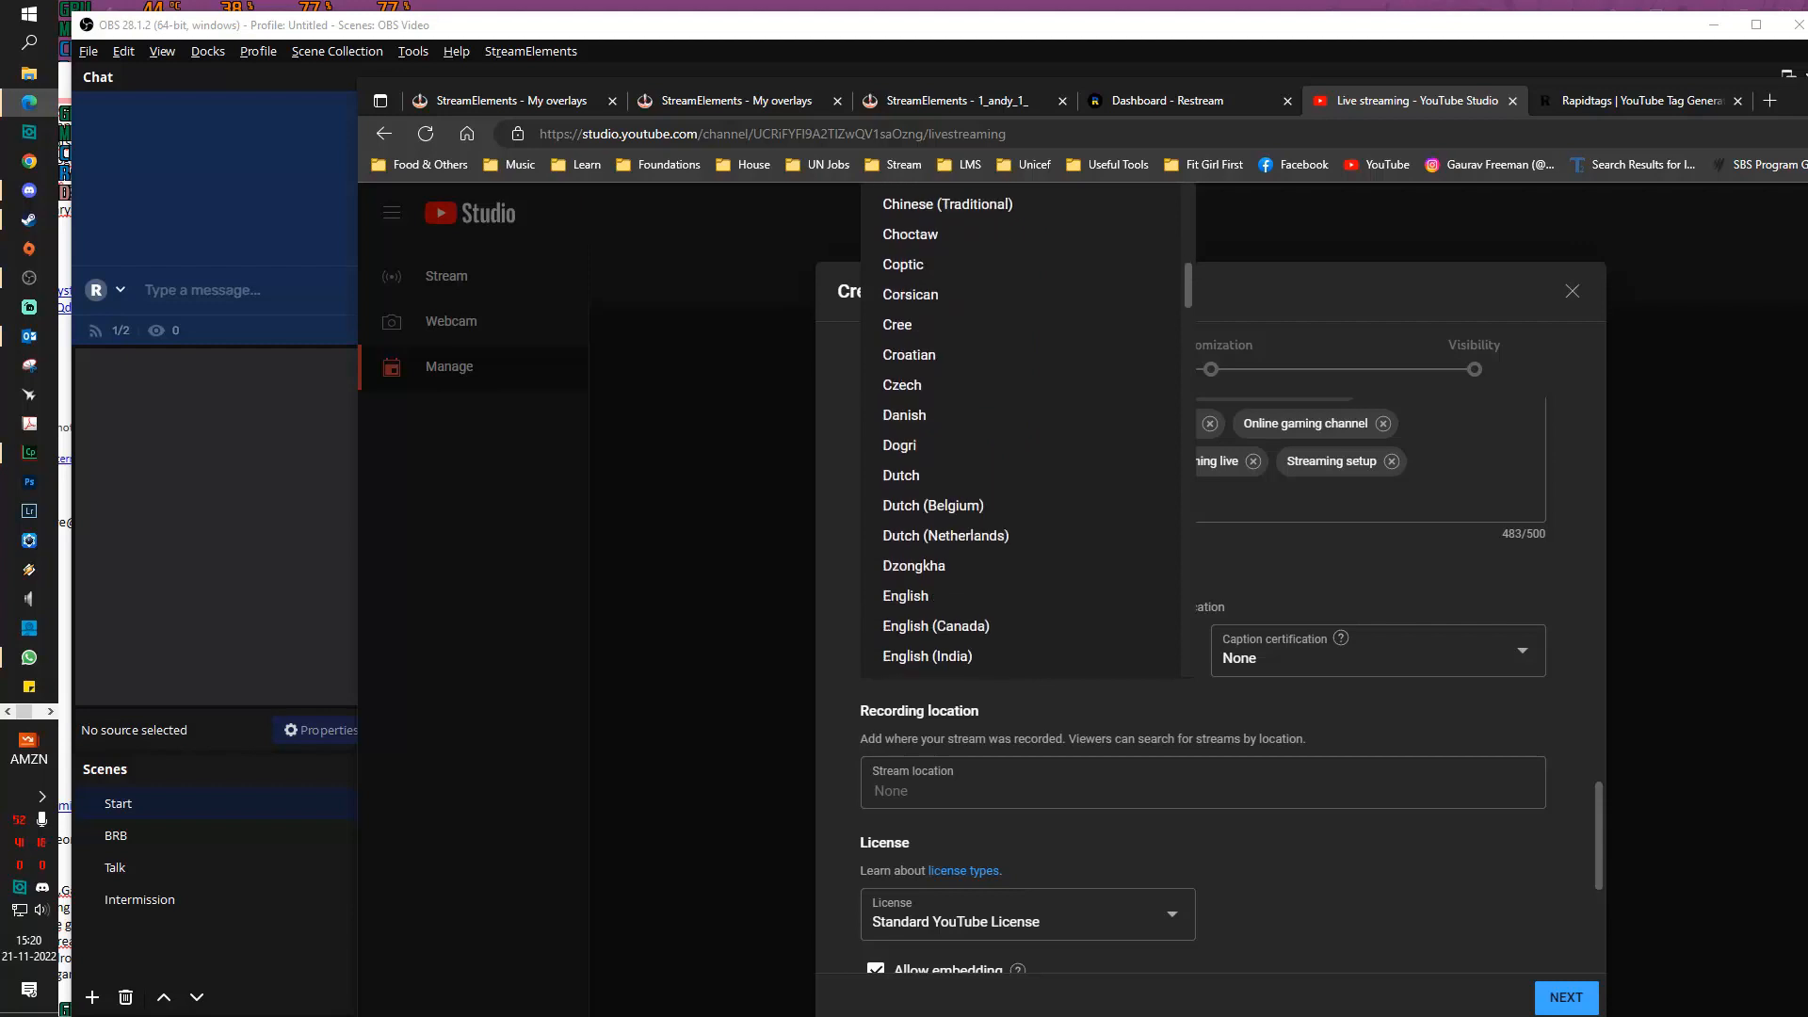
pyautogui.click(941, 621)
pyautogui.scroll(-4, 1202, 685)
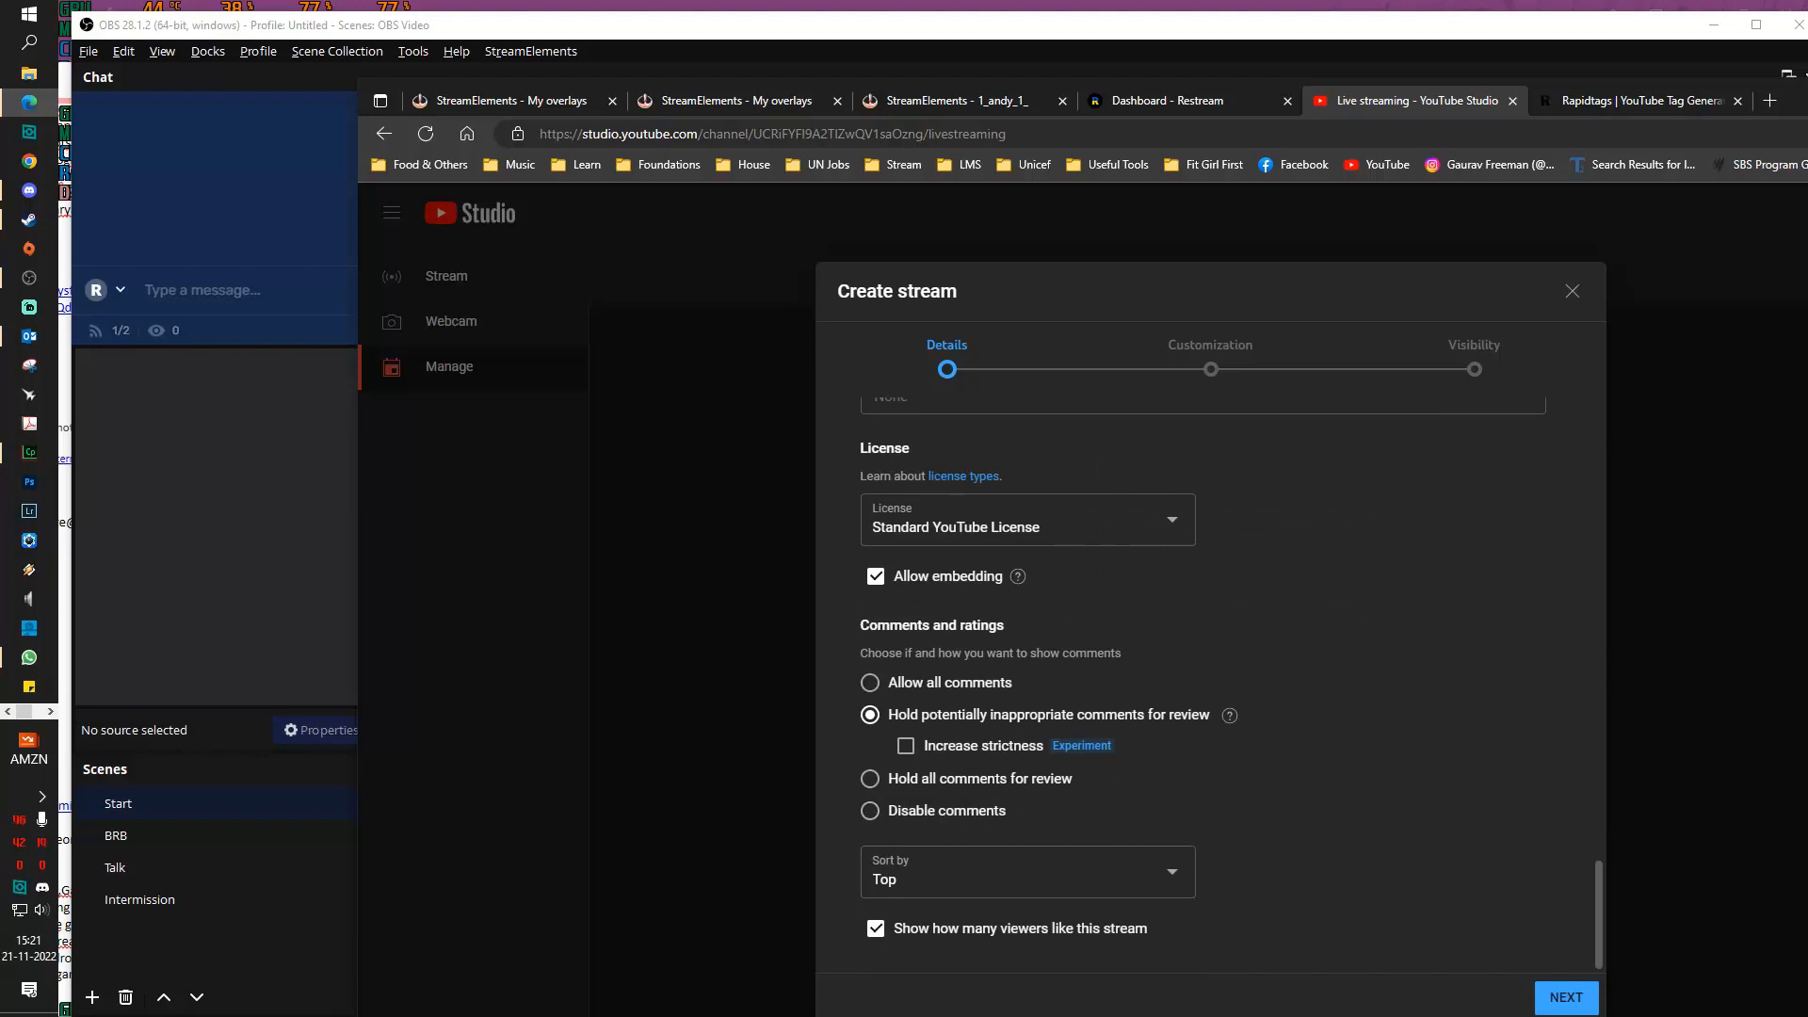
pyautogui.click(1566, 997)
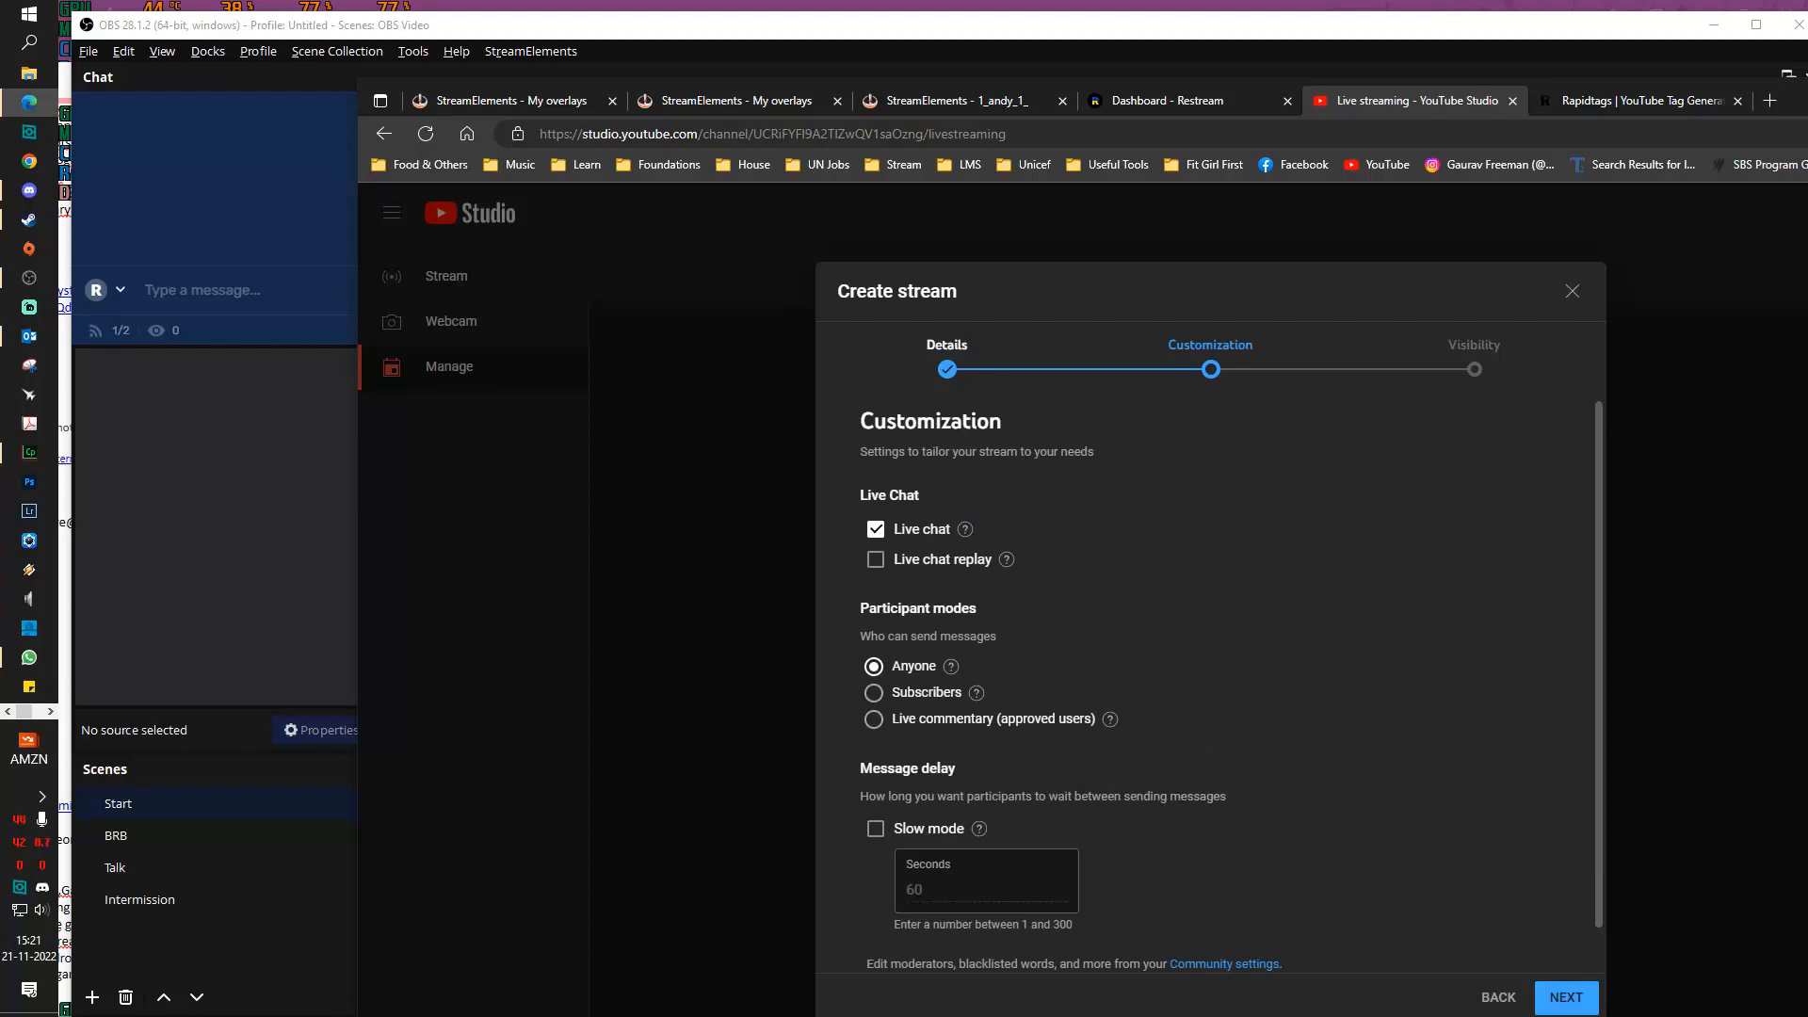
# Step: Keep the stream Public, set its Nov 21, 2022 start time to 4:15 PM, and finish creating it
pyautogui.click(1565, 997)
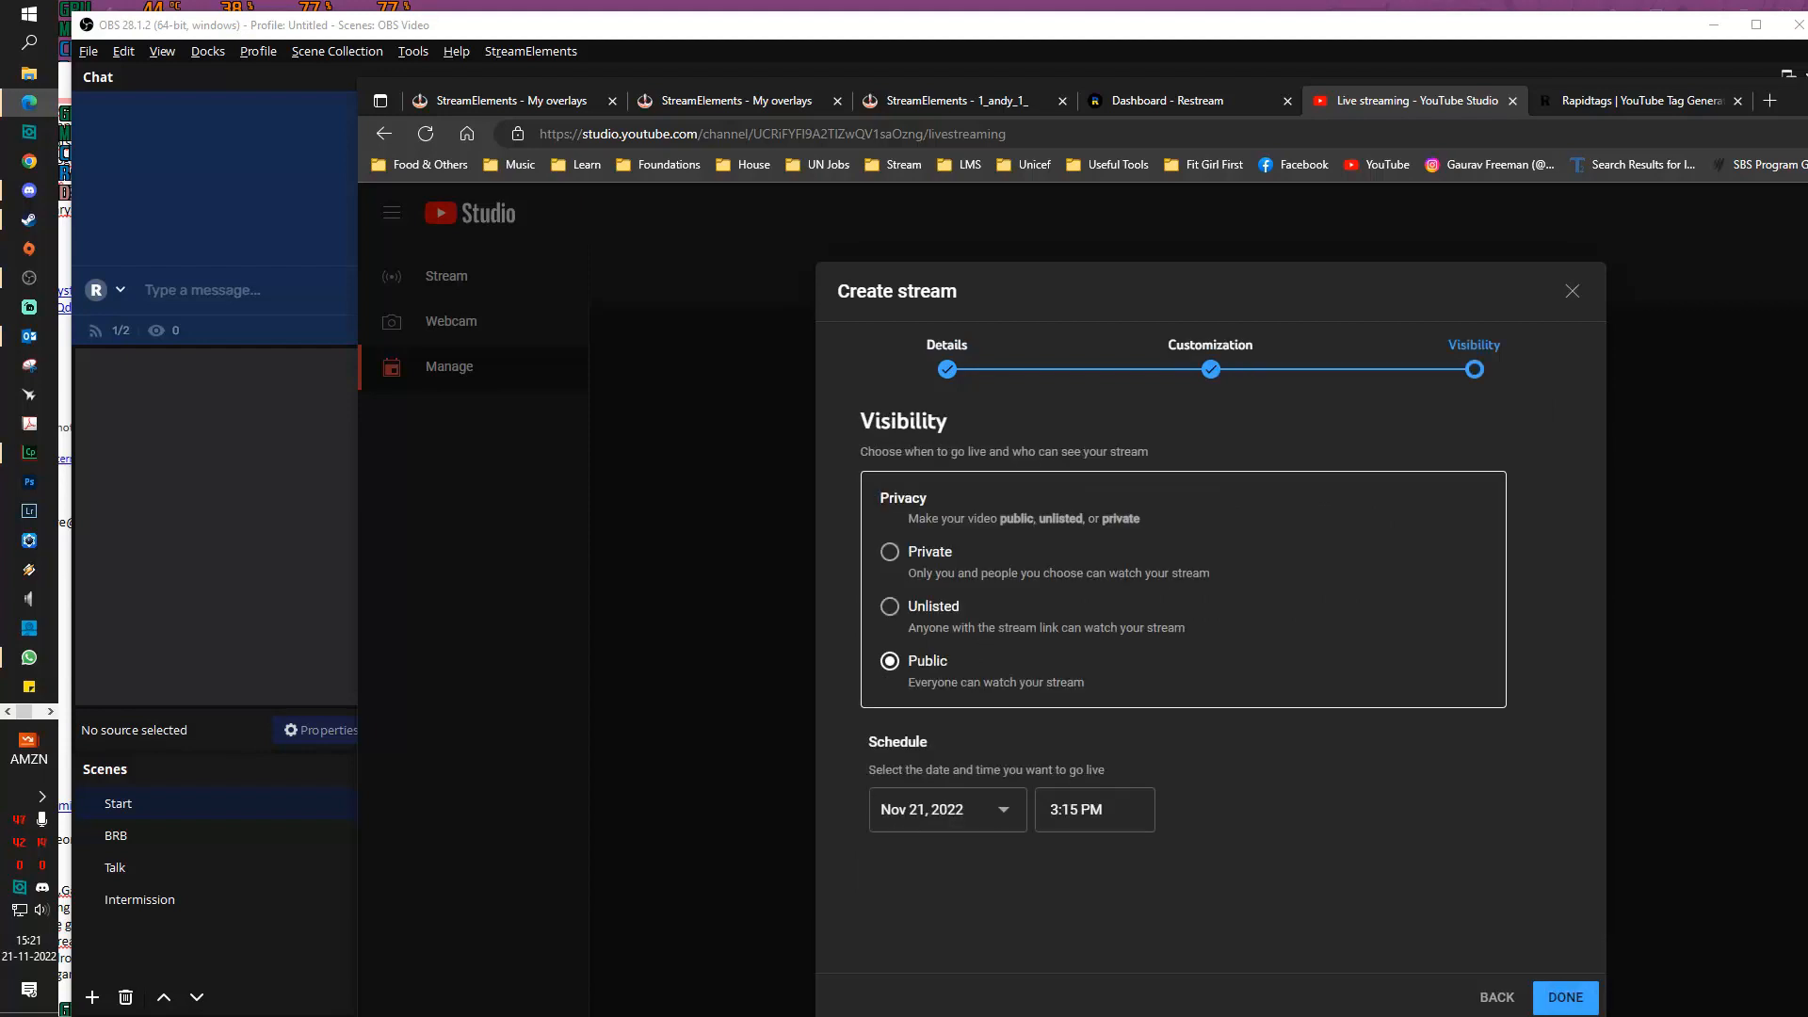
pyautogui.click(888, 660)
pyautogui.click(1094, 809)
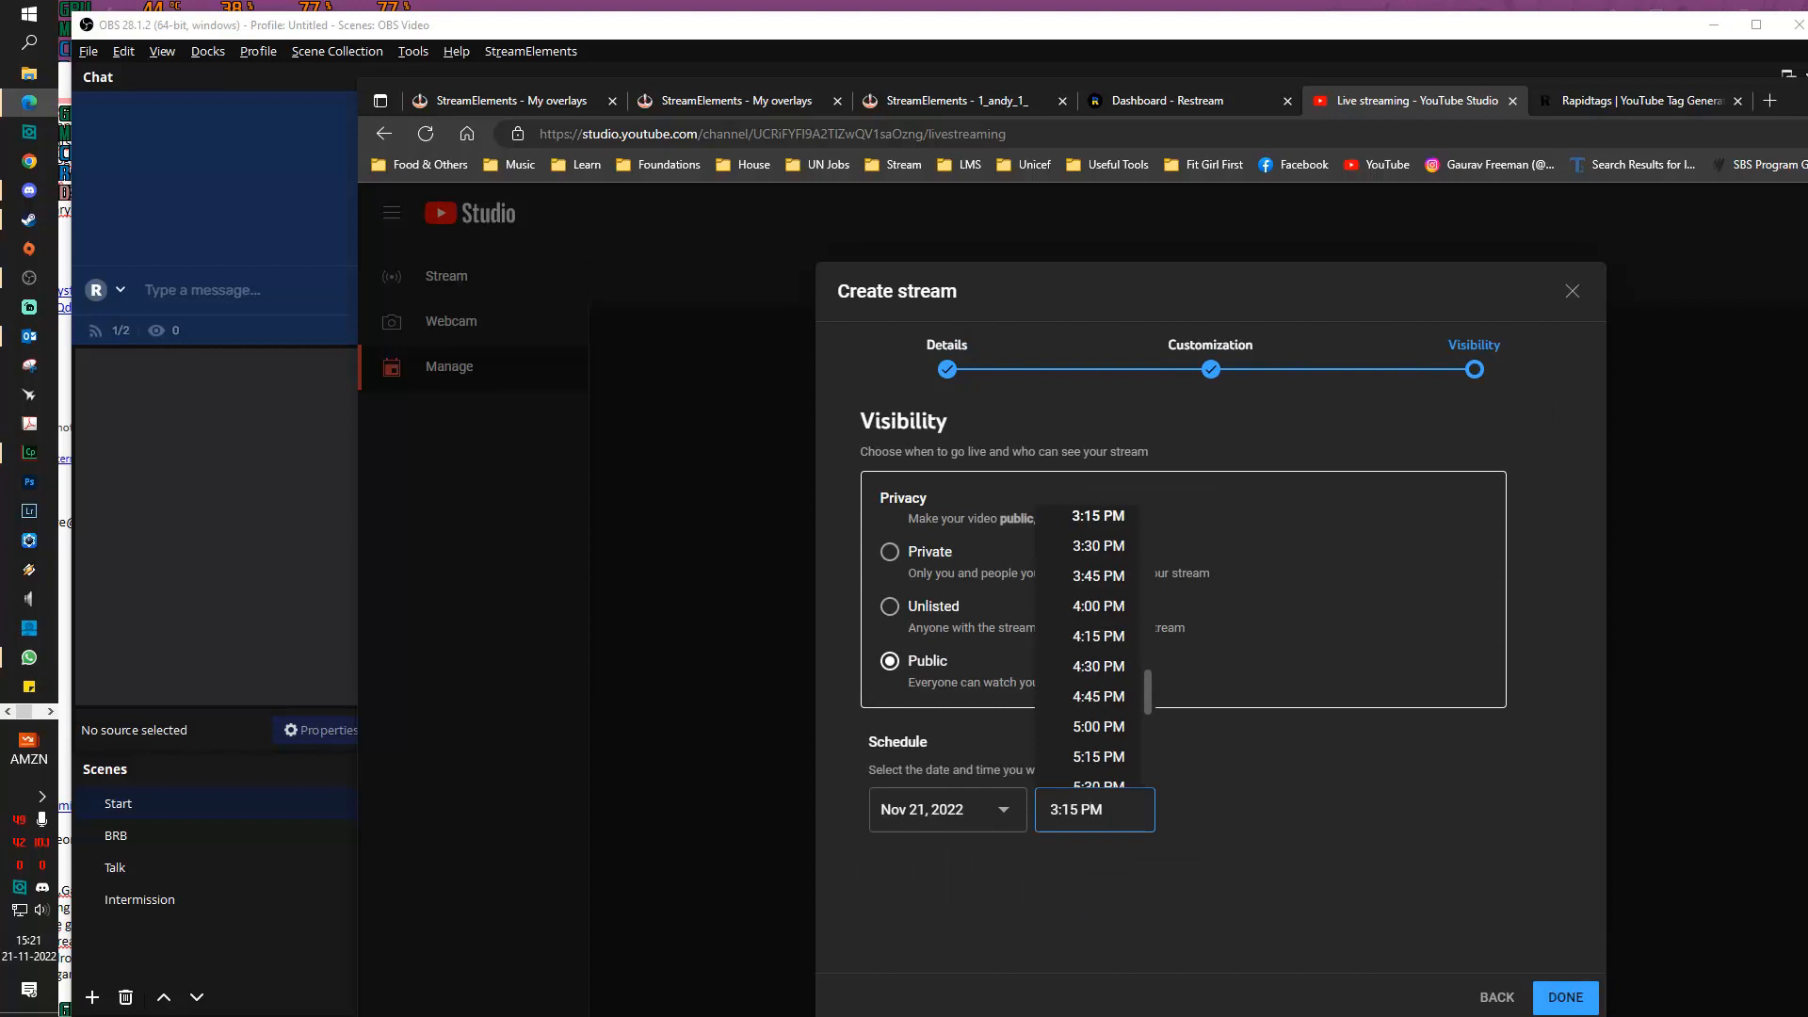
pyautogui.click(1098, 635)
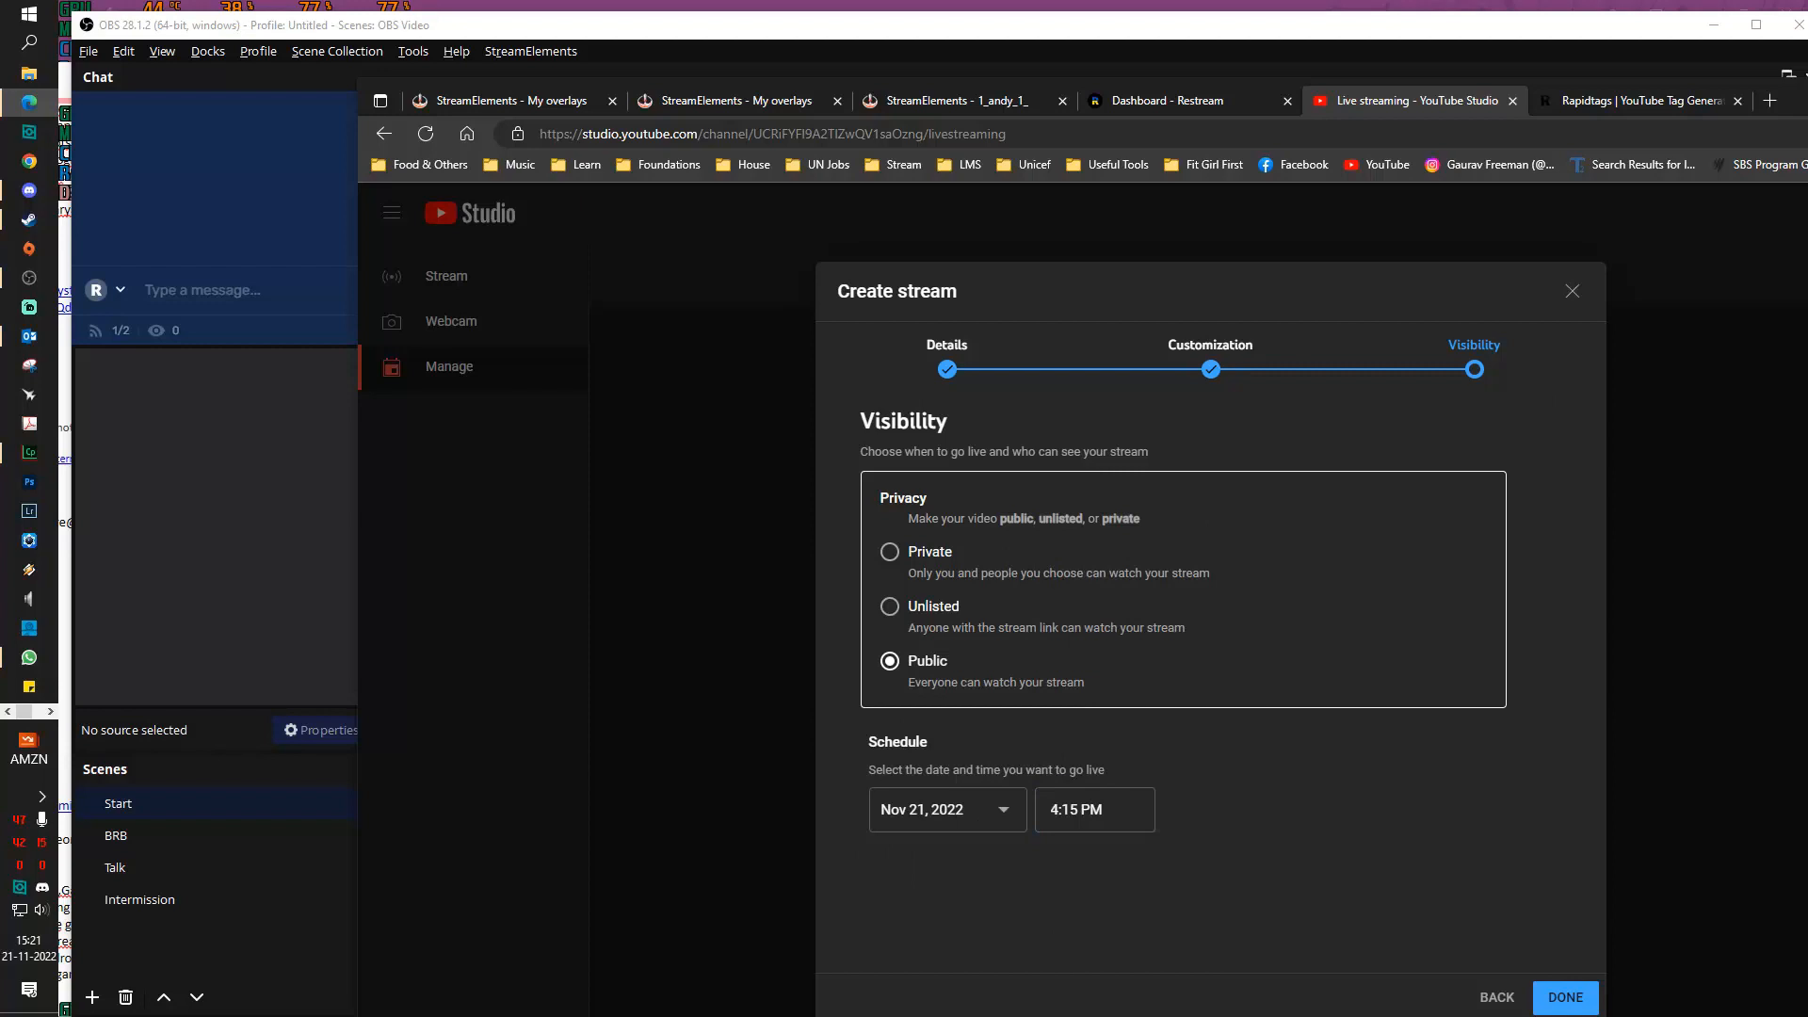
pyautogui.click(1564, 998)
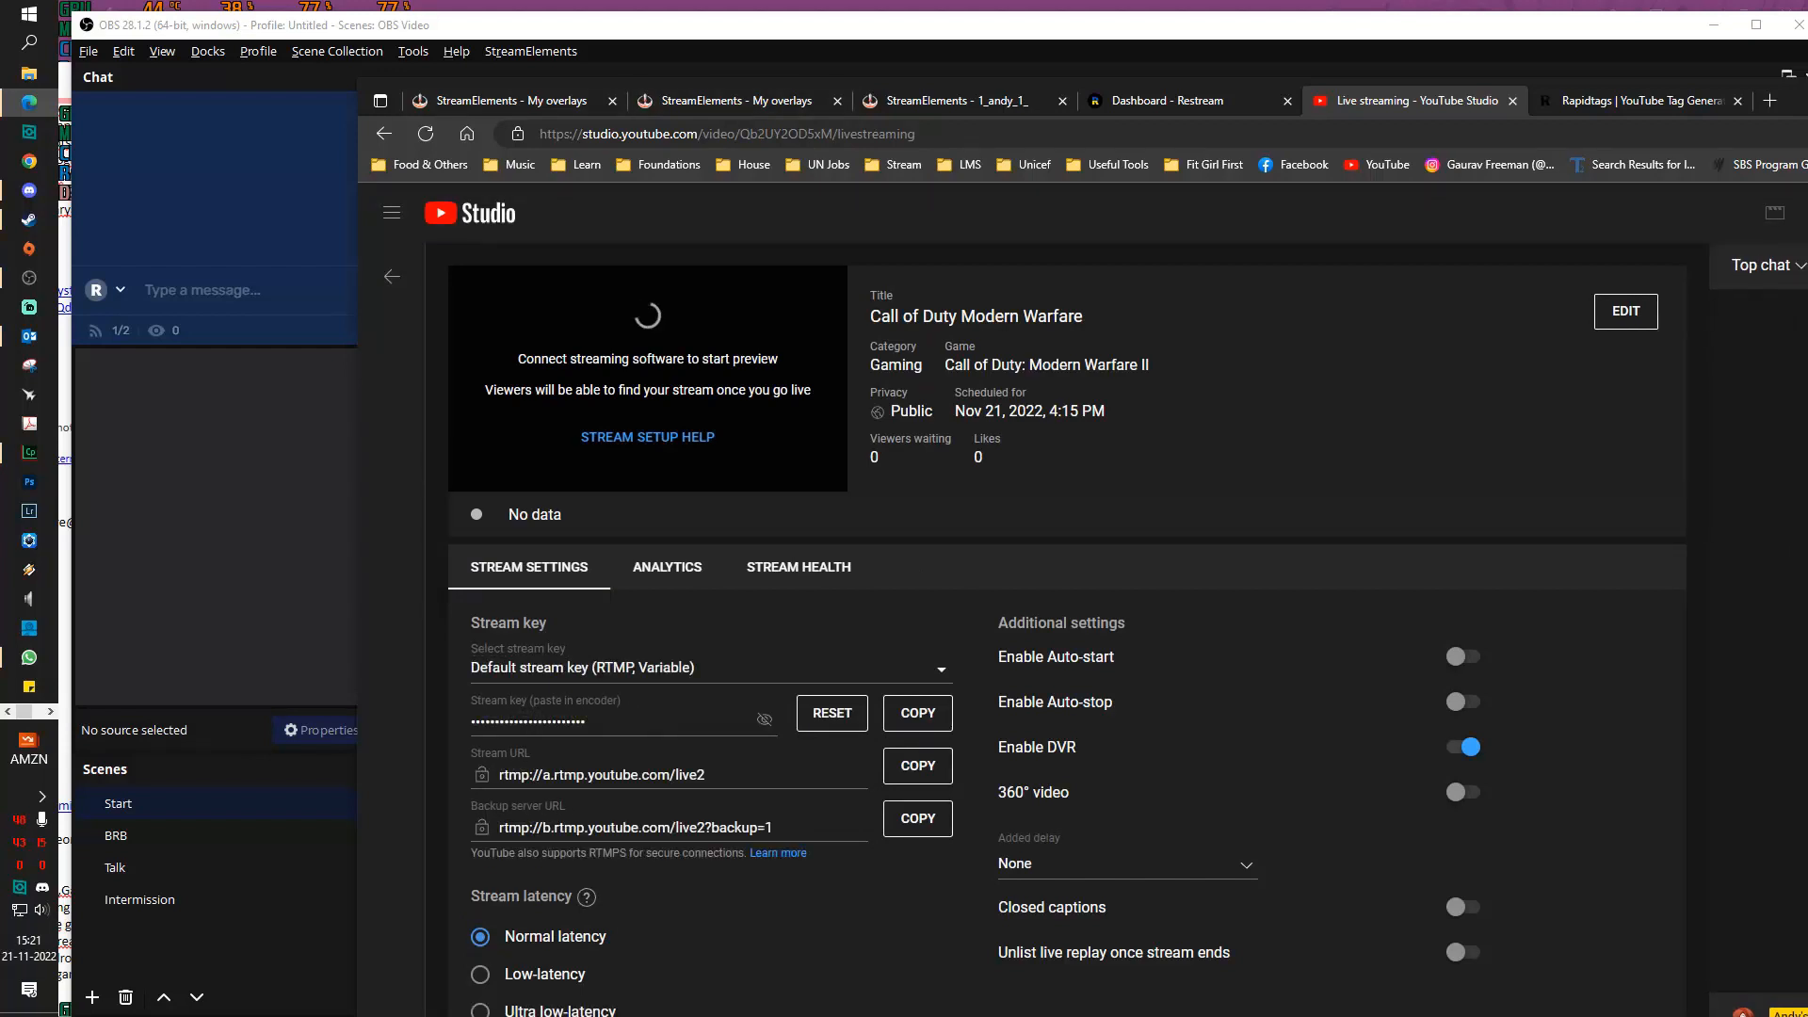
# Step: Maximize the browser and copy the upcoming stream's shareable link from the live streaming list
pyautogui.doubleClick(377, 83)
pyautogui.click(91, 191)
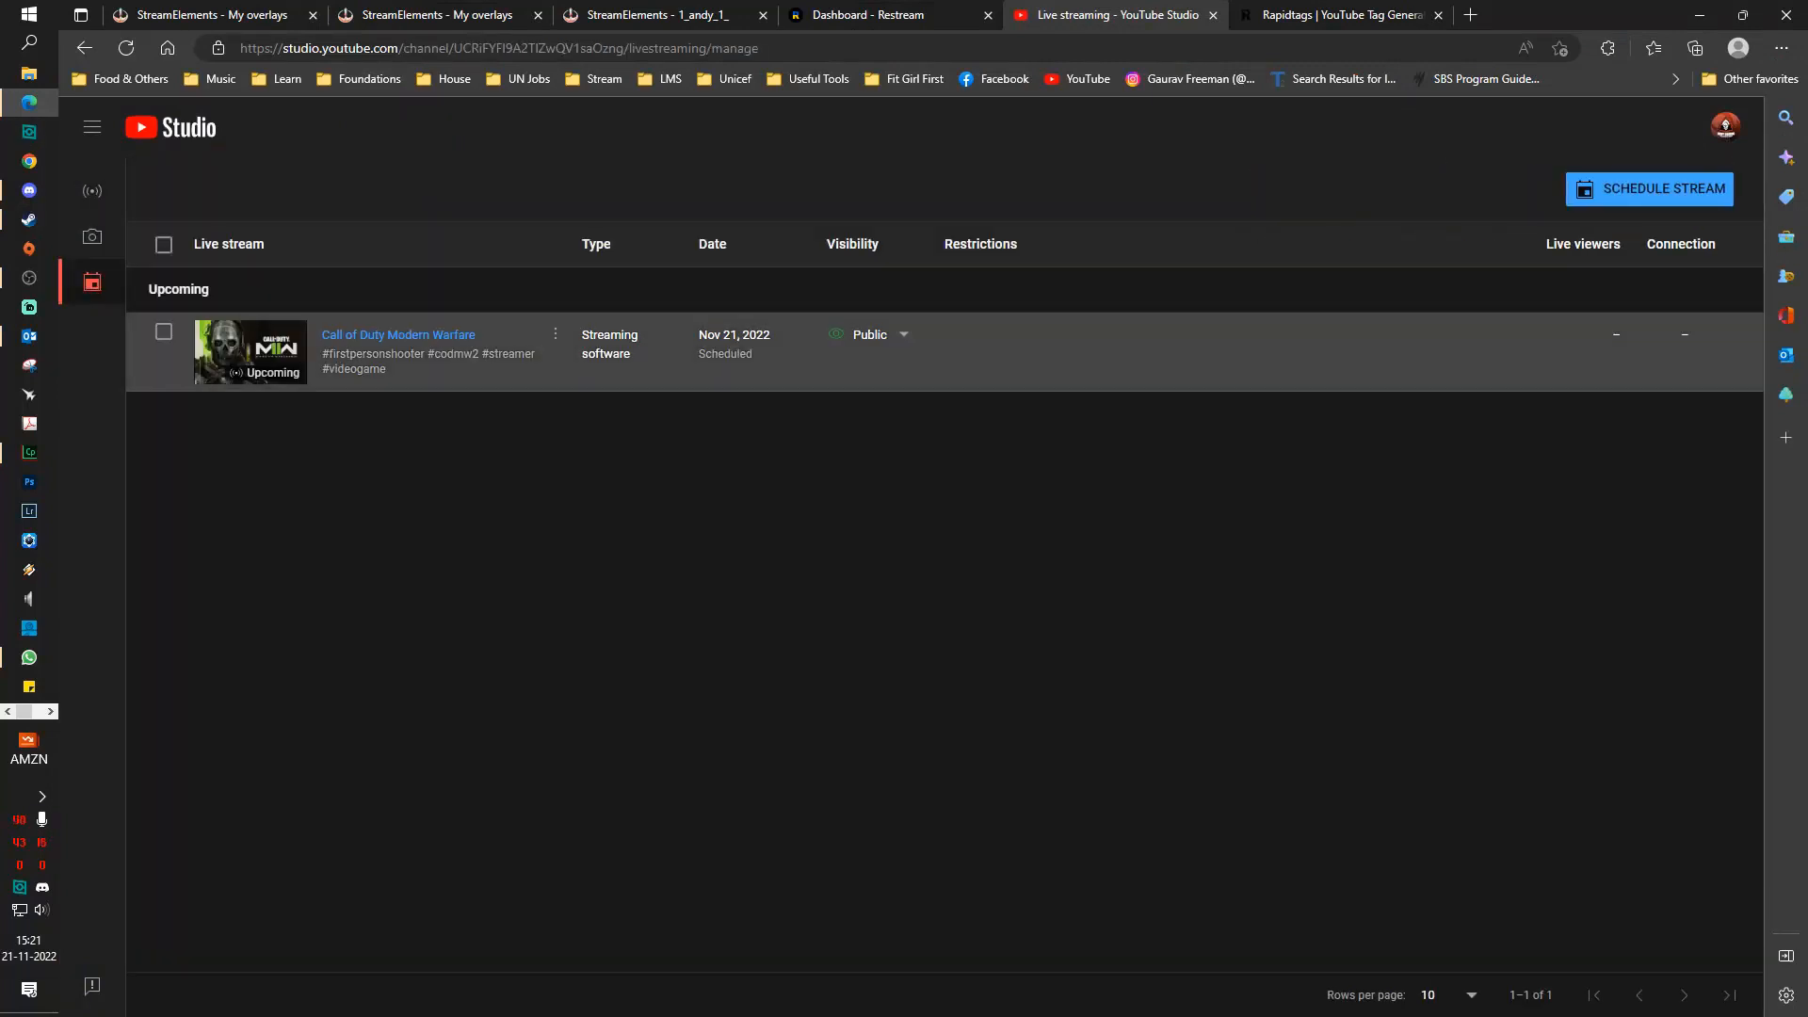
pyautogui.click(555, 334)
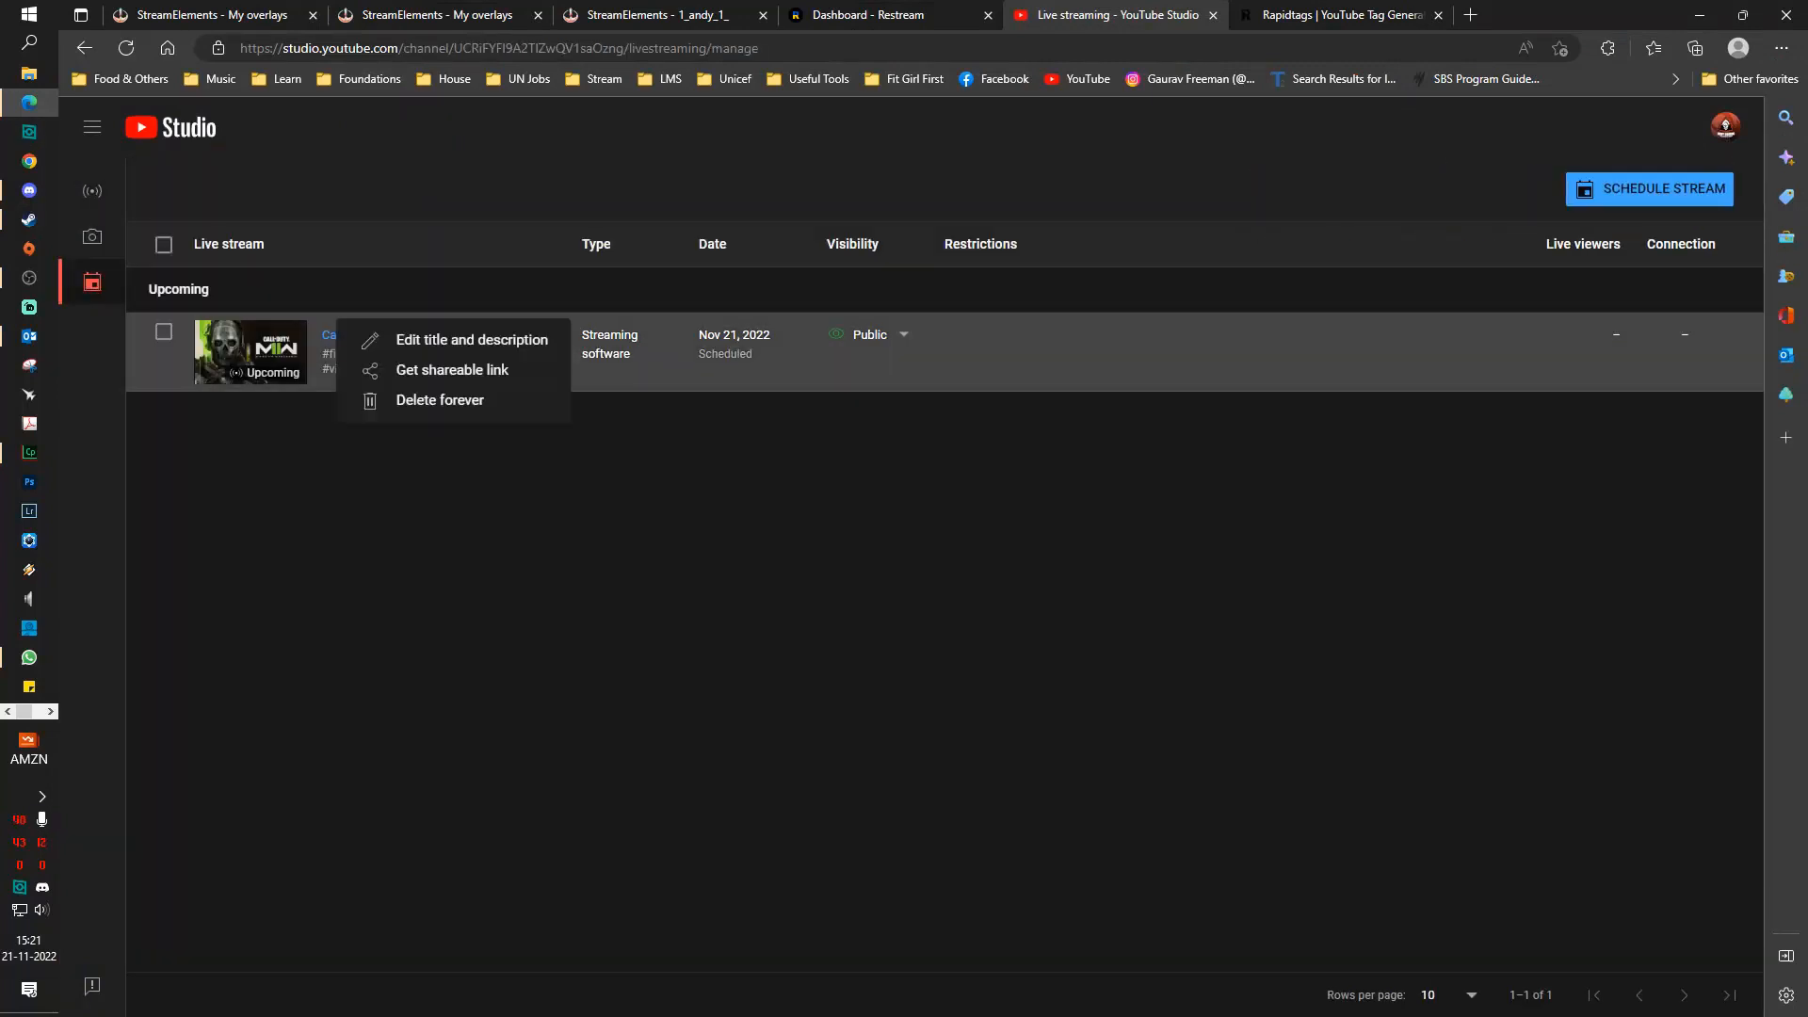
pyautogui.click(452, 370)
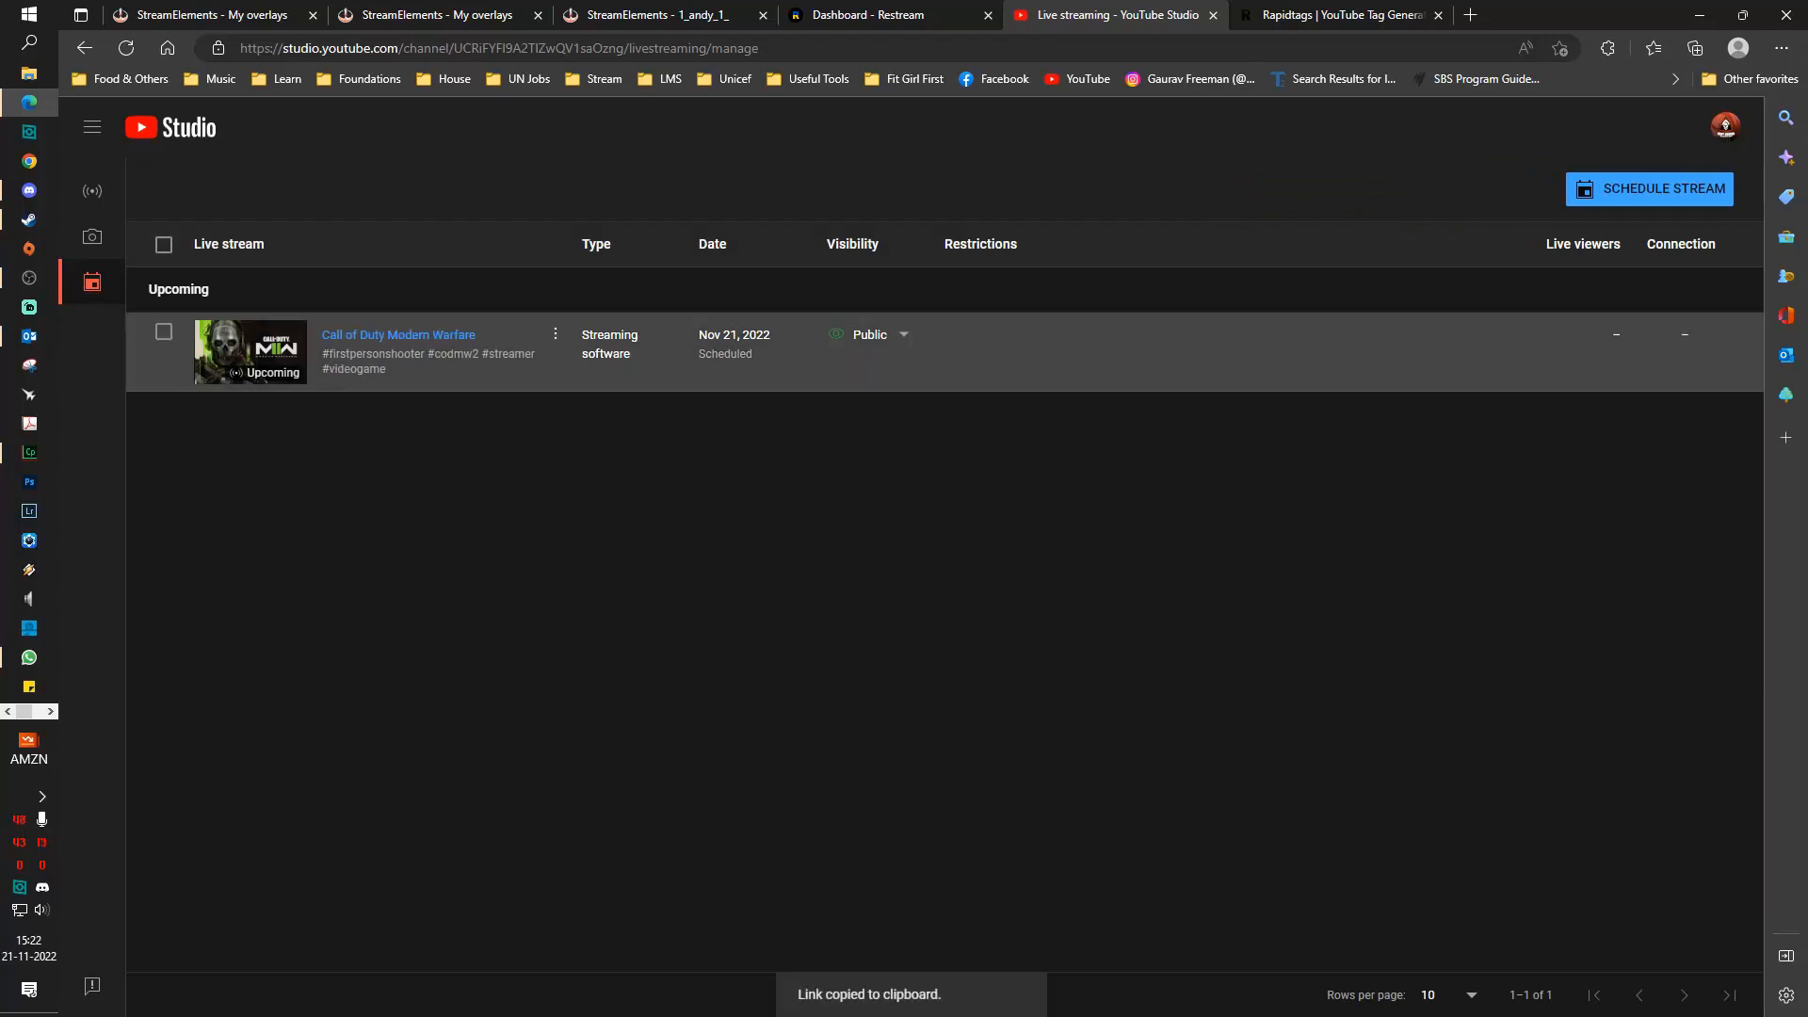
pyautogui.click(555, 364)
pyautogui.moveTo(705, 353); pyautogui.dragTo(717, 353)
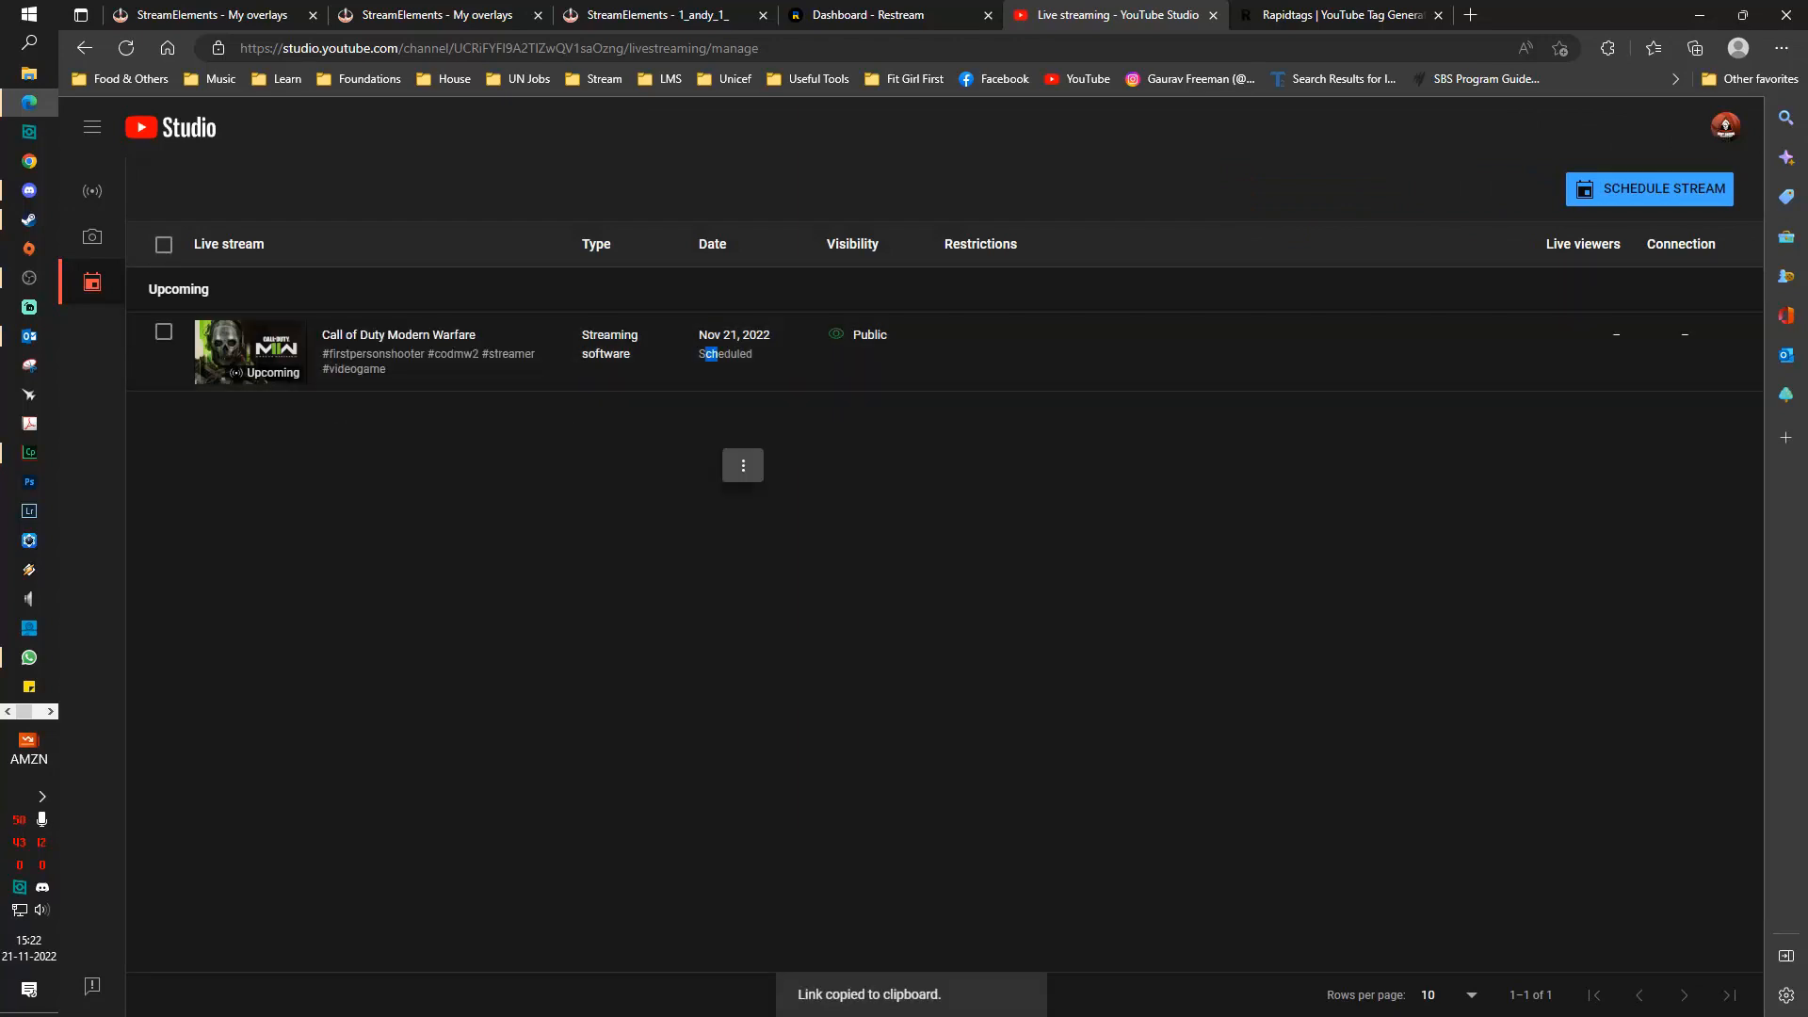
pyautogui.click(555, 333)
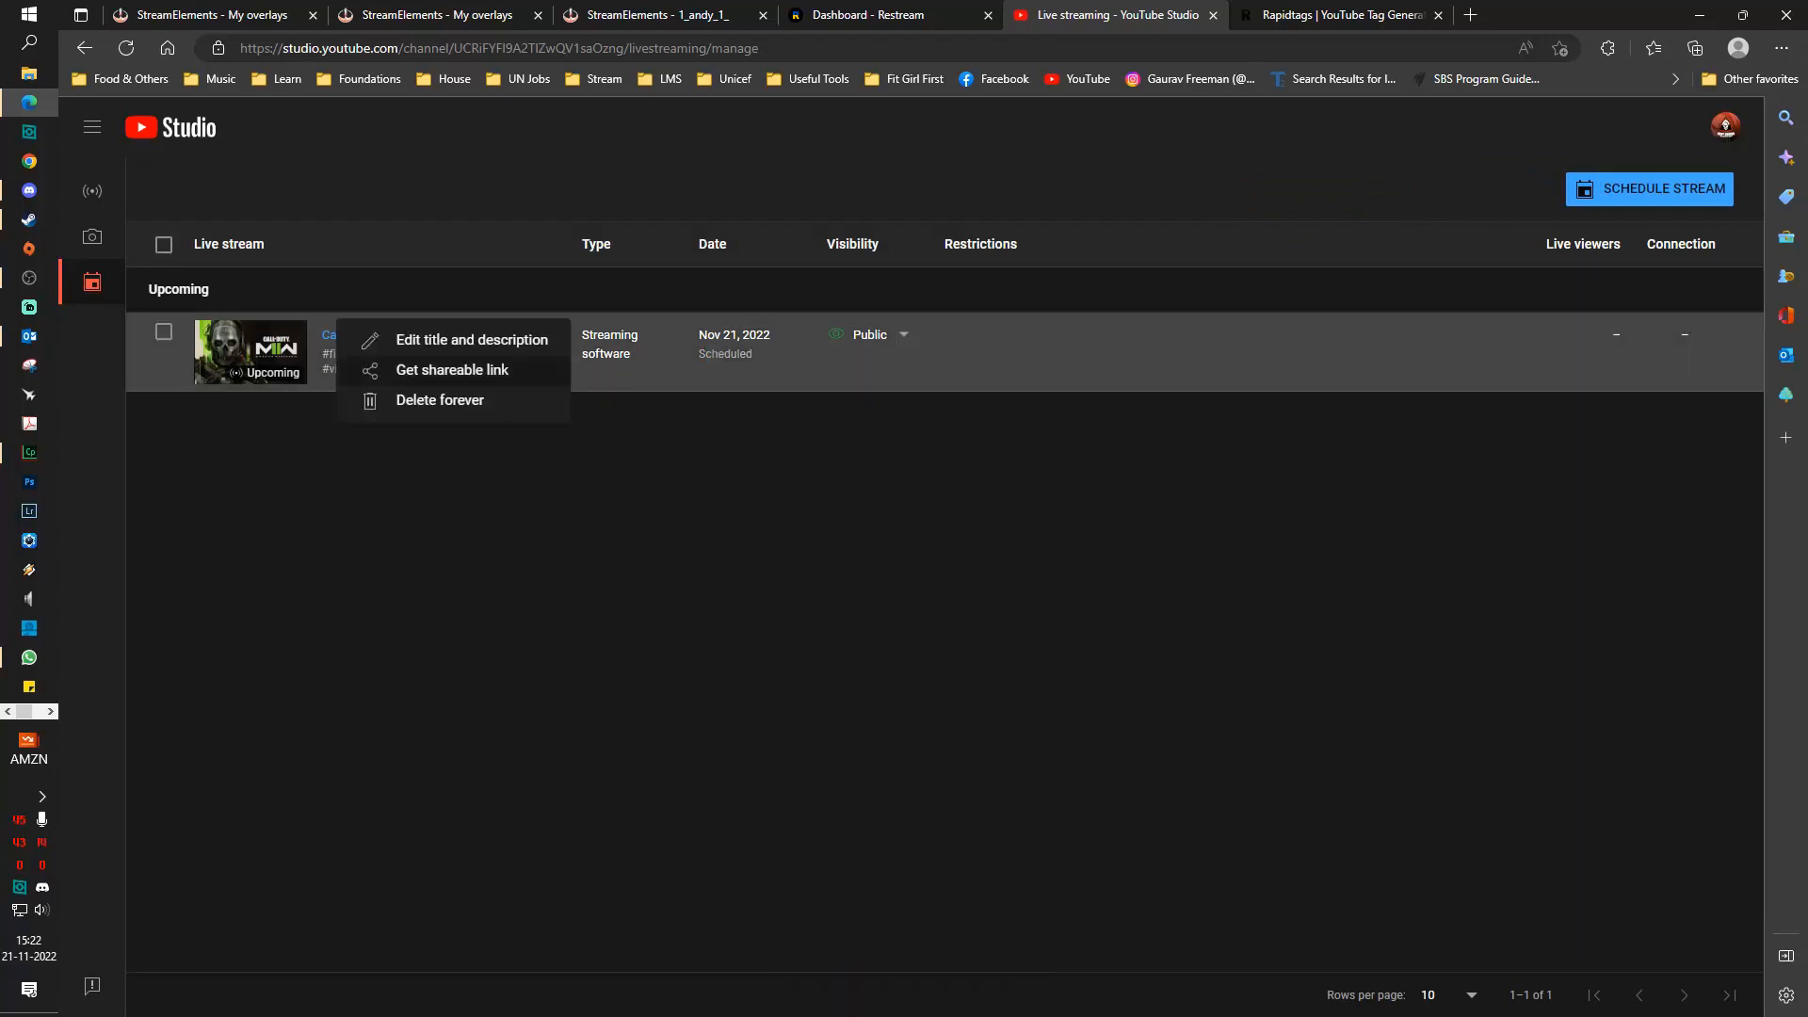
pyautogui.click(452, 370)
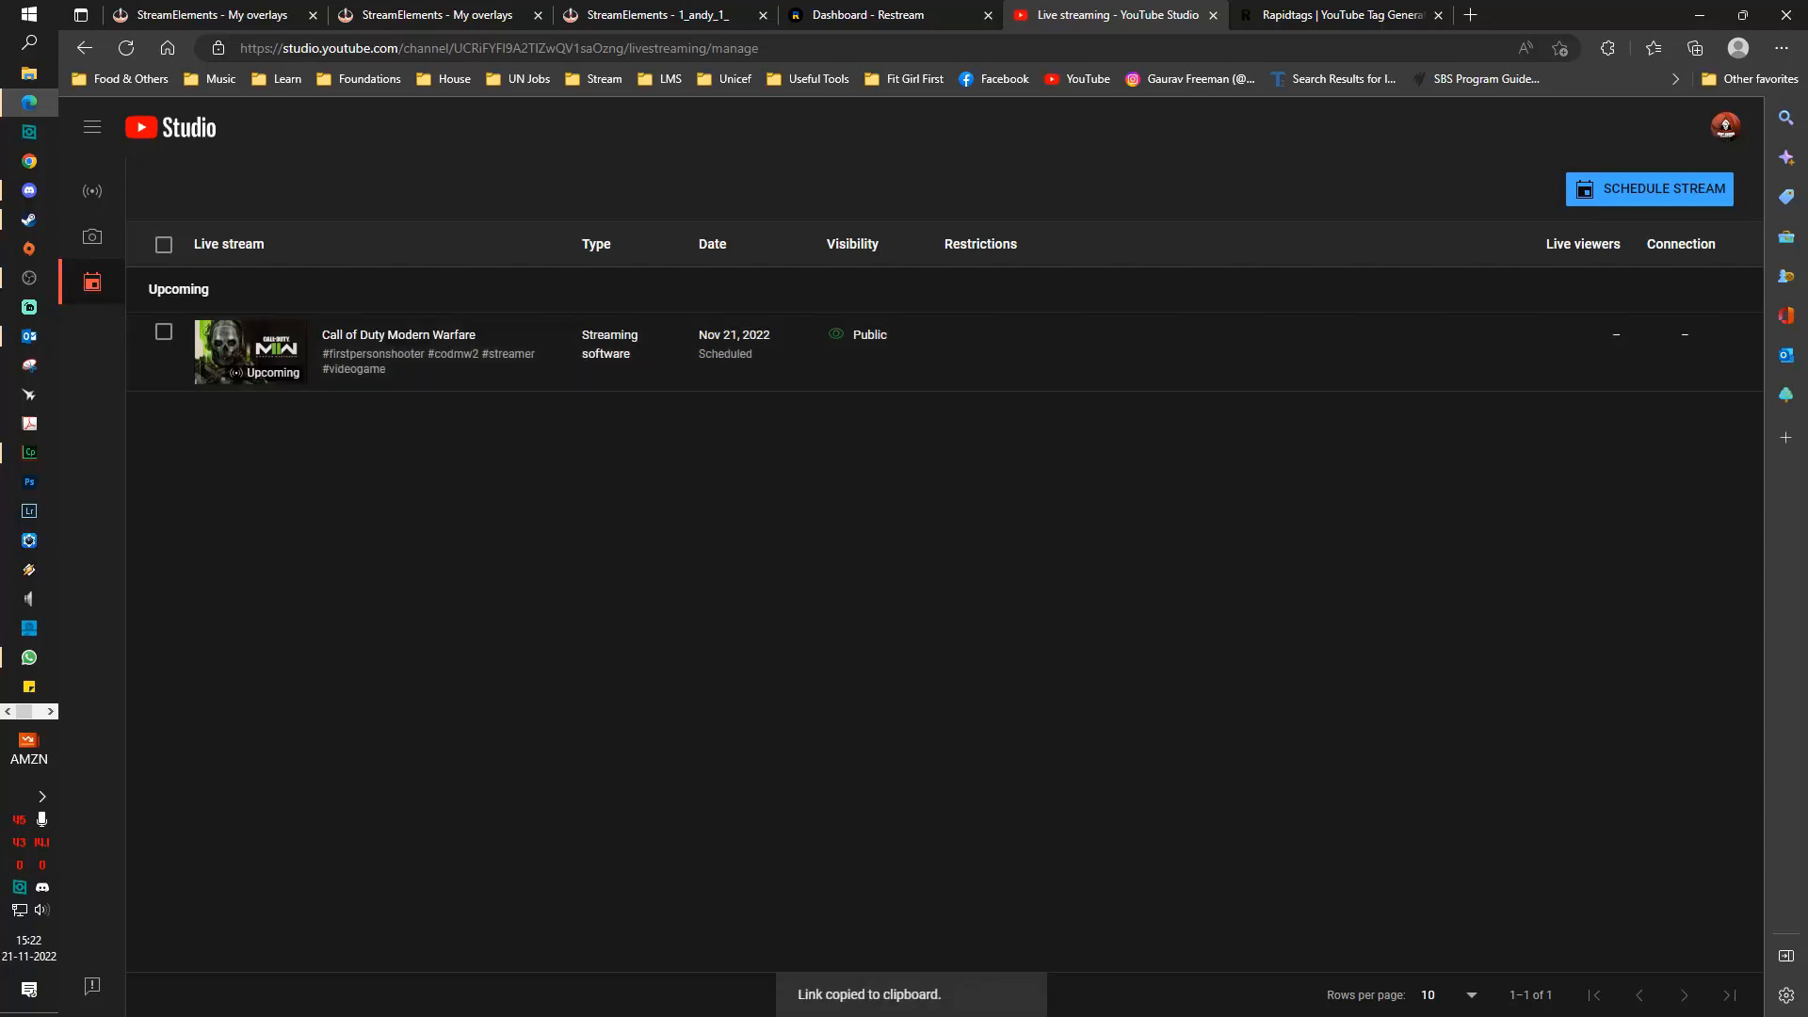
# Step: Open the copied link in a new tab and check the stream's watch page and description
pyautogui.click(1469, 14)
pyautogui.hotkey('ctrl', 'v')
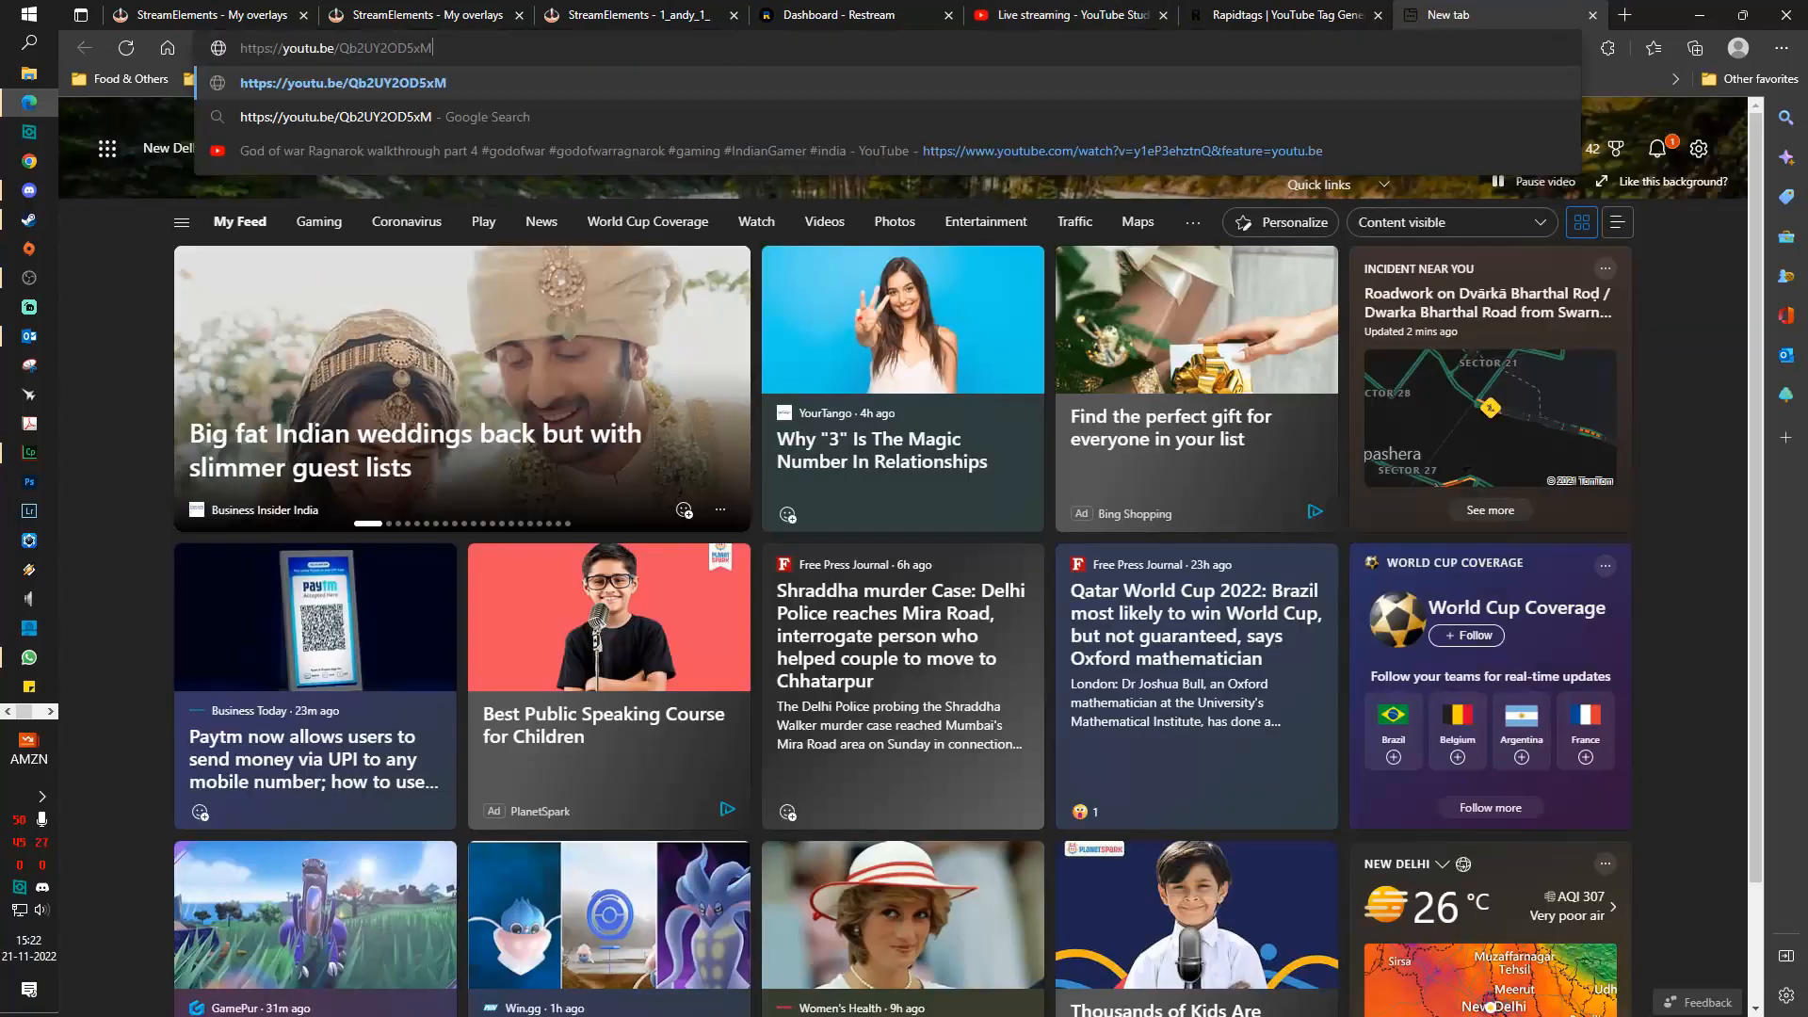
pyautogui.press('Return')
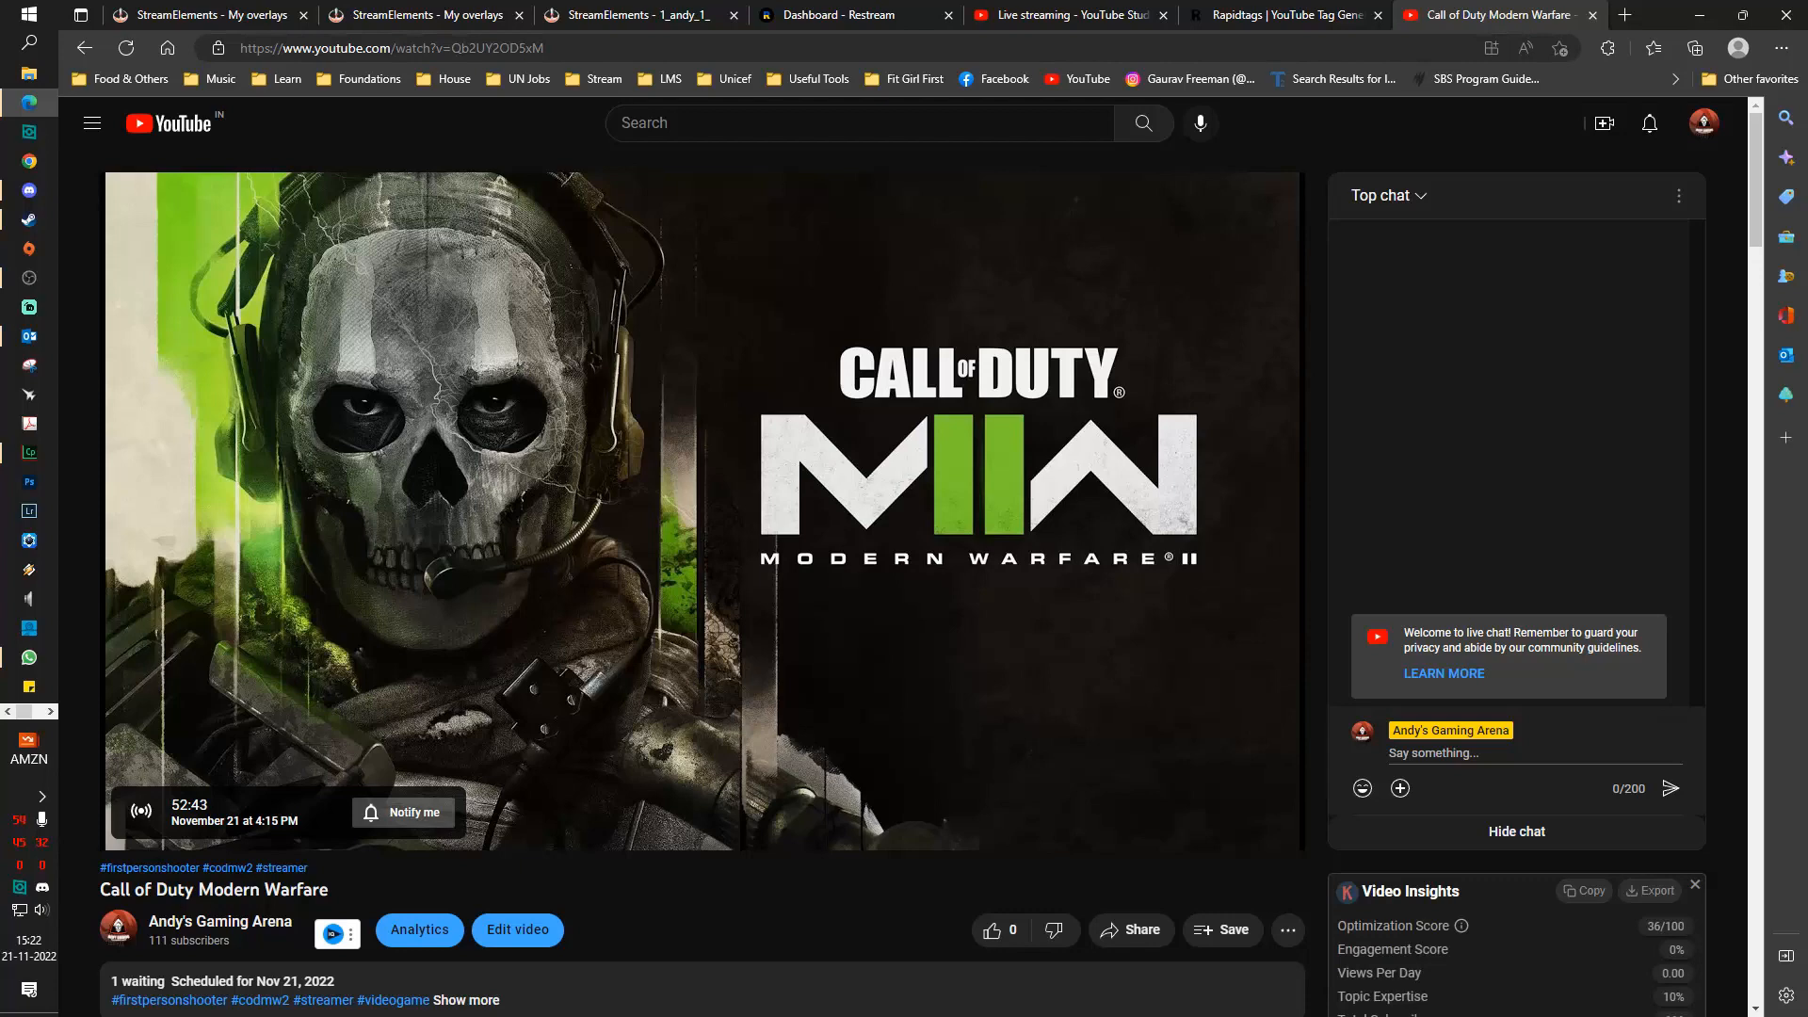
pyautogui.scroll(-2, 904, 565)
pyautogui.click(465, 860)
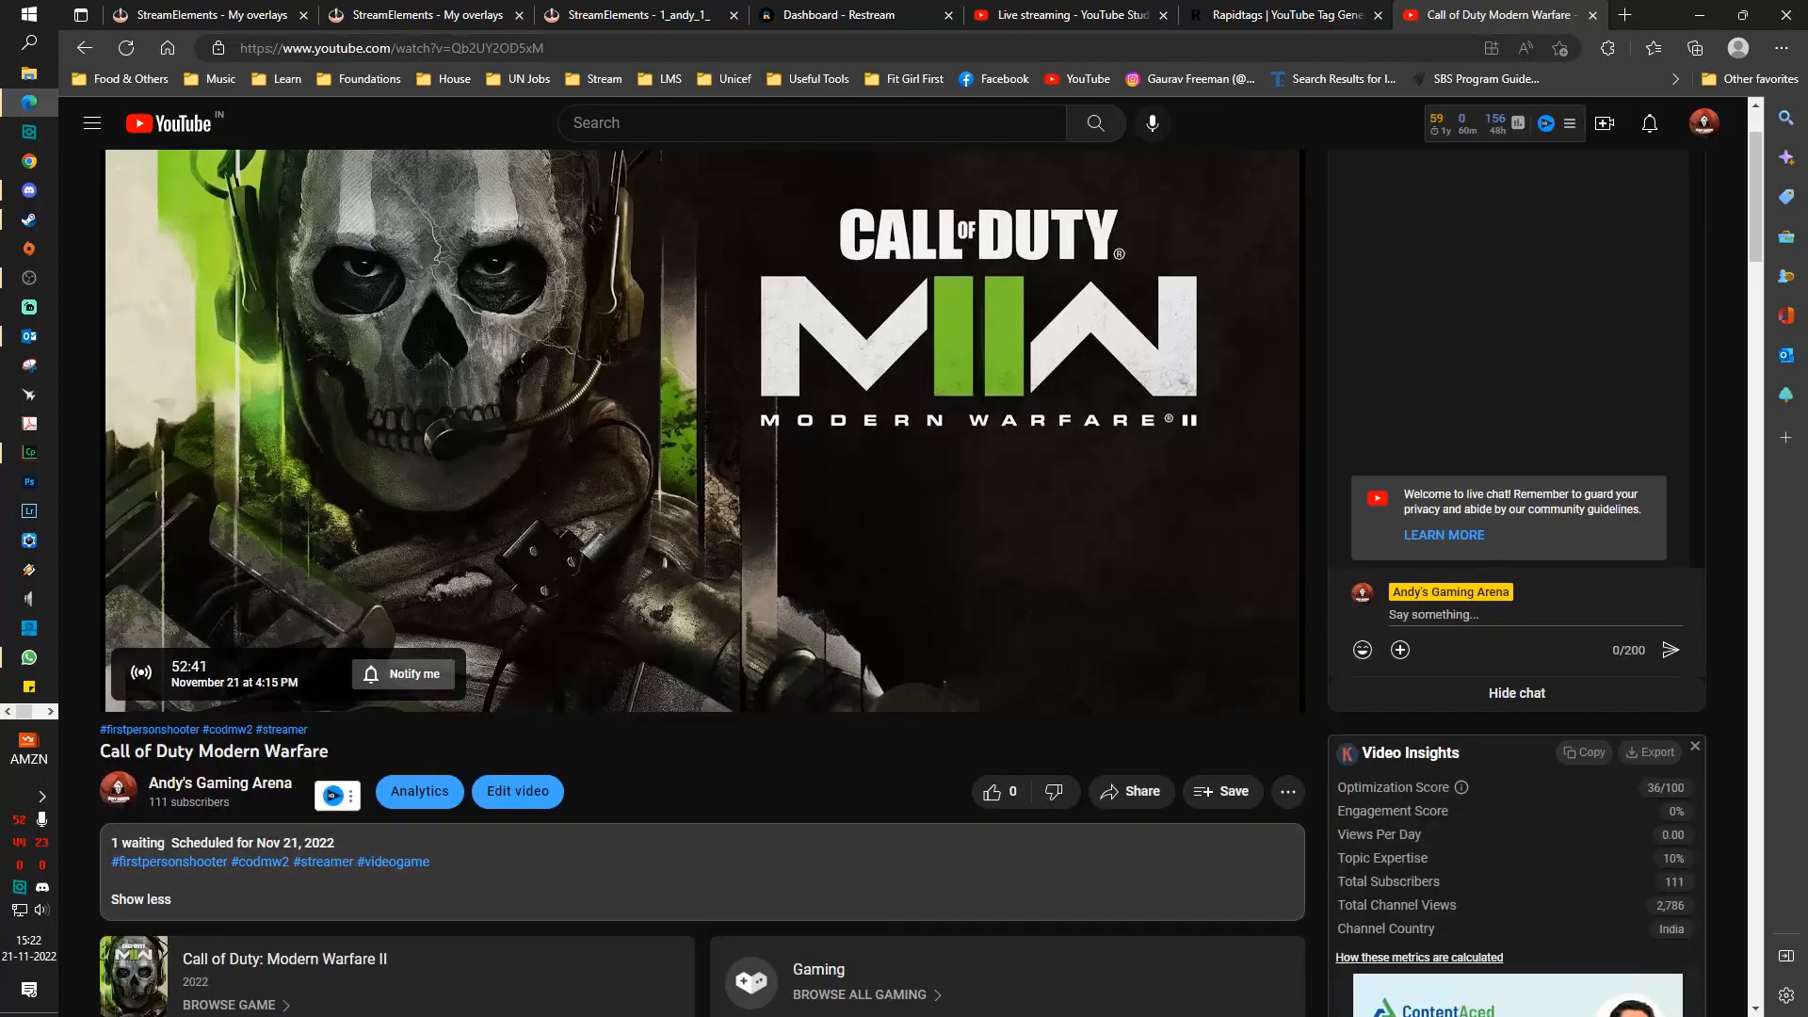
pyautogui.scroll(-3, 701, 583)
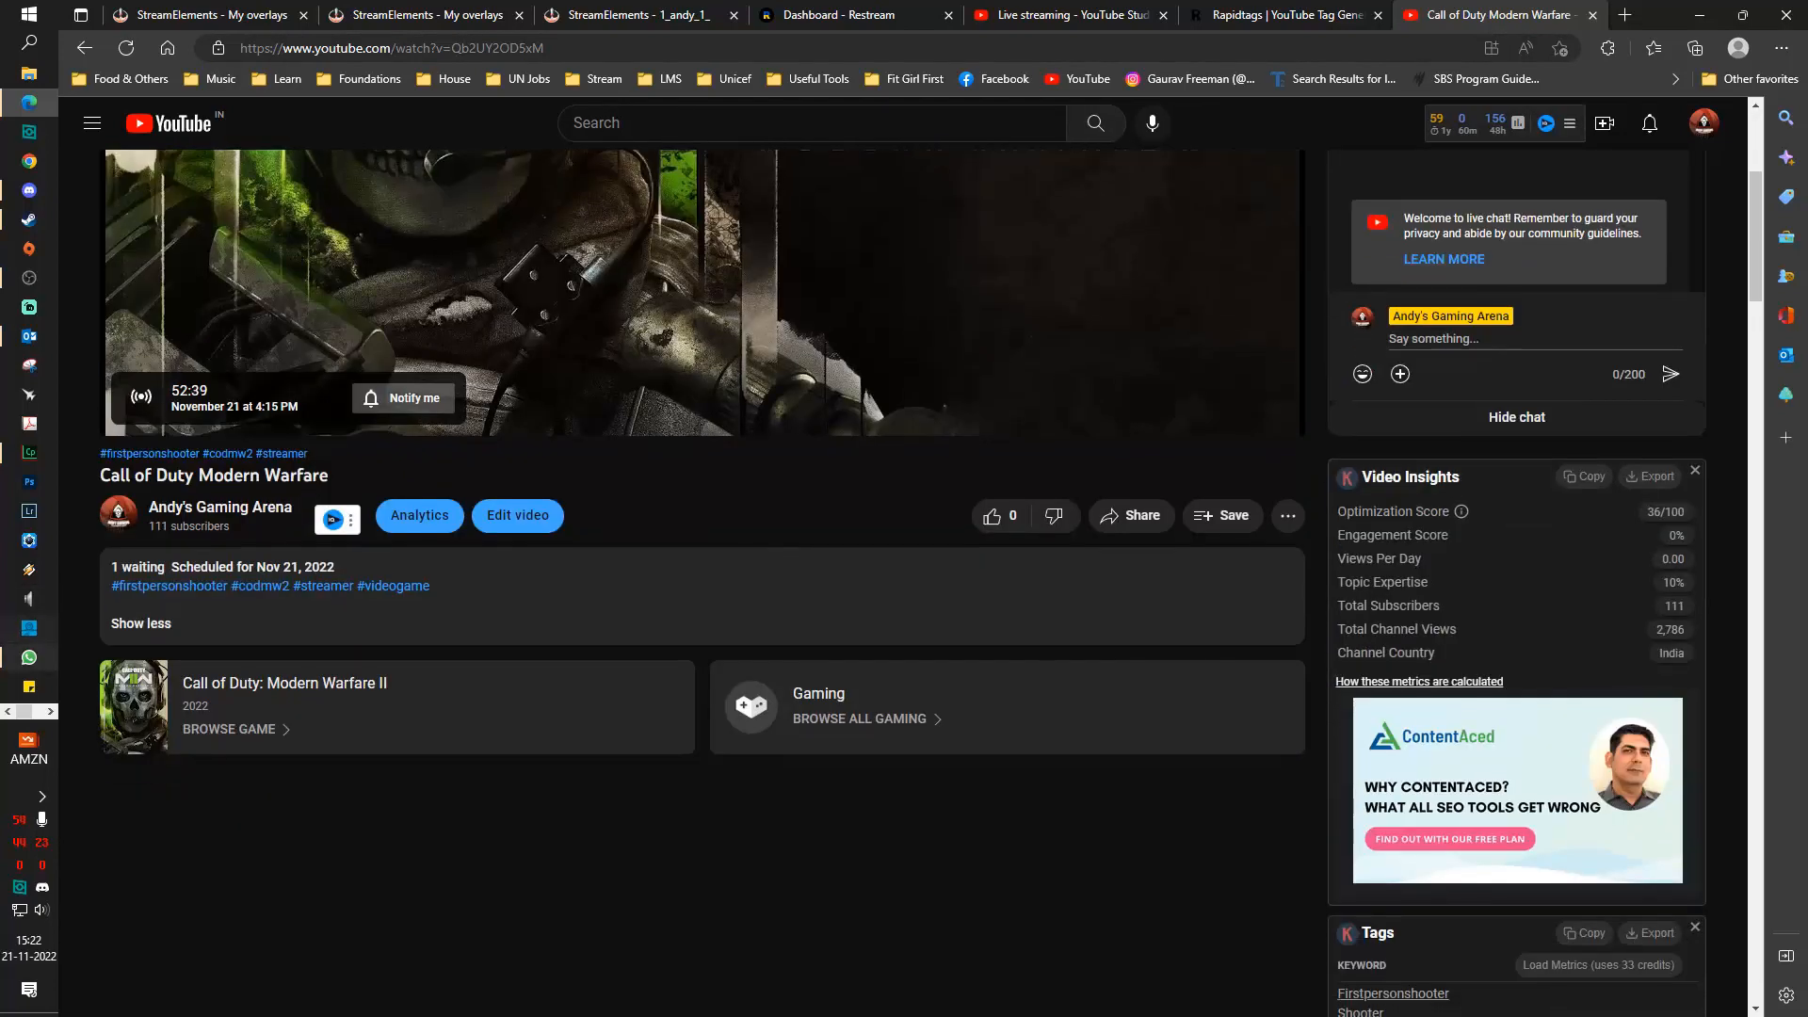
pyautogui.scroll(3, 702, 584)
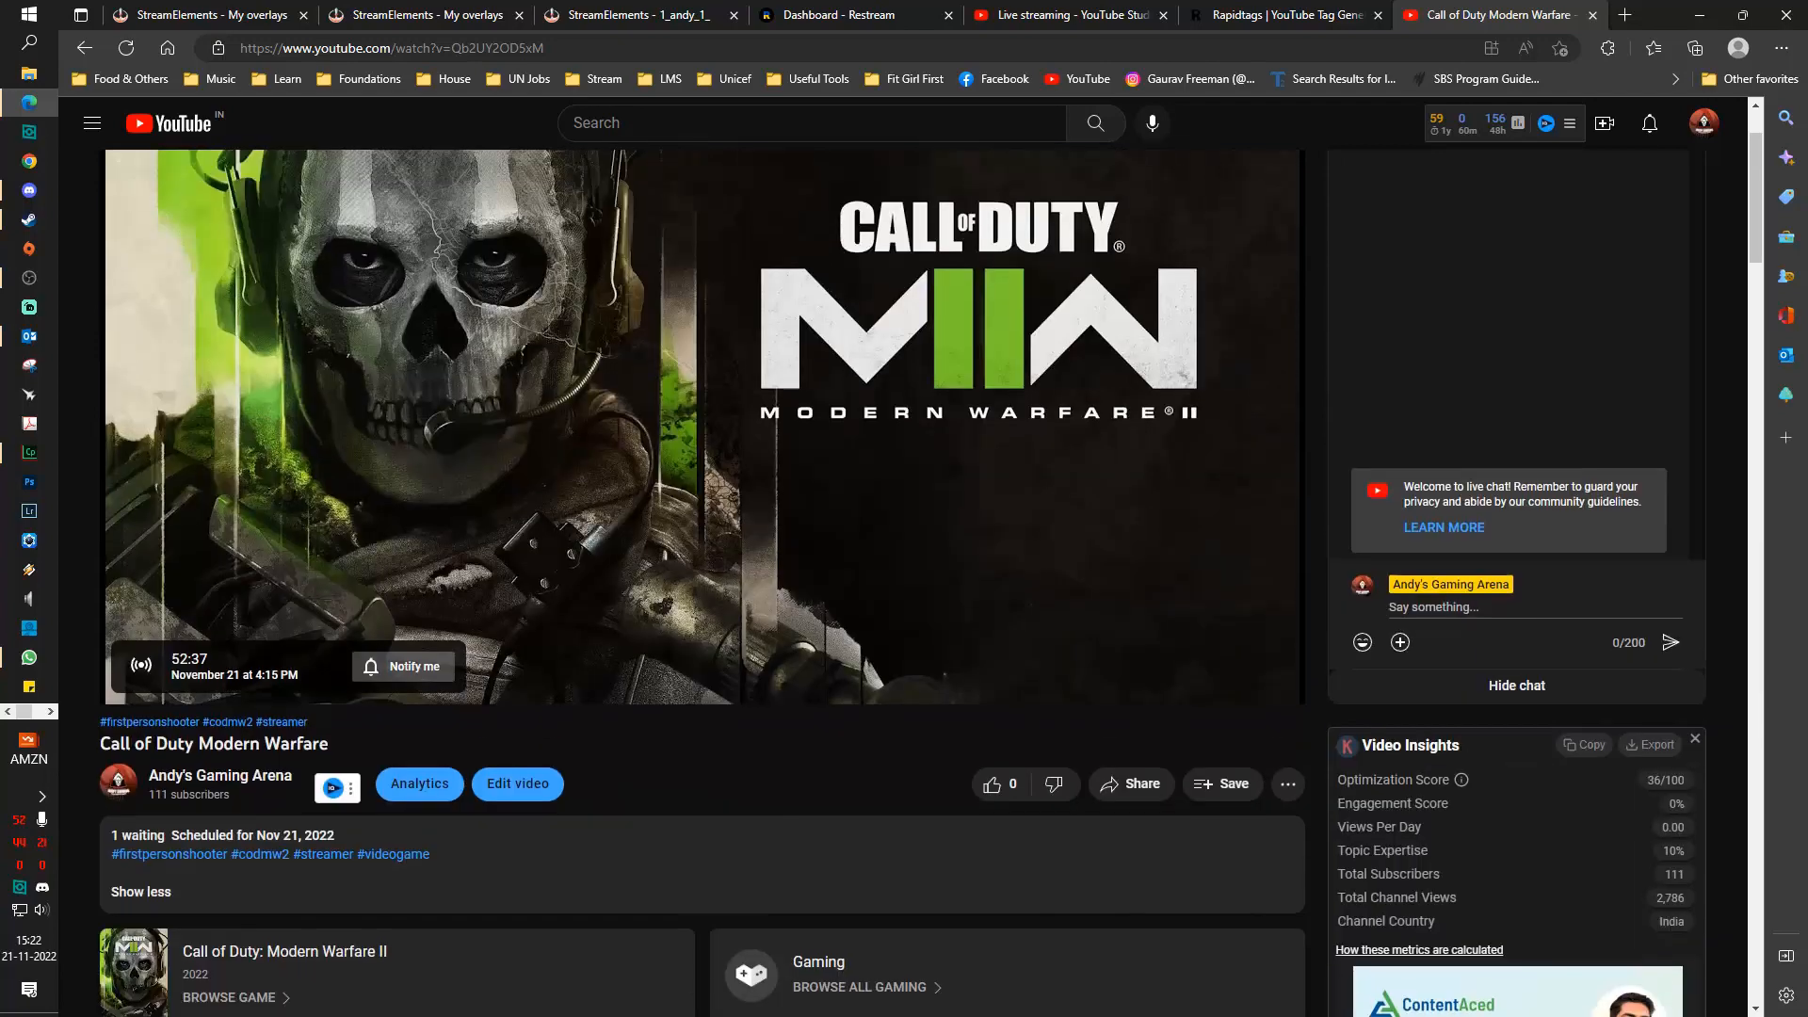
# Step: Cycle through the Rapidtags and watch tabs back to the live streaming list, opening a new tab
pyautogui.click(1276, 14)
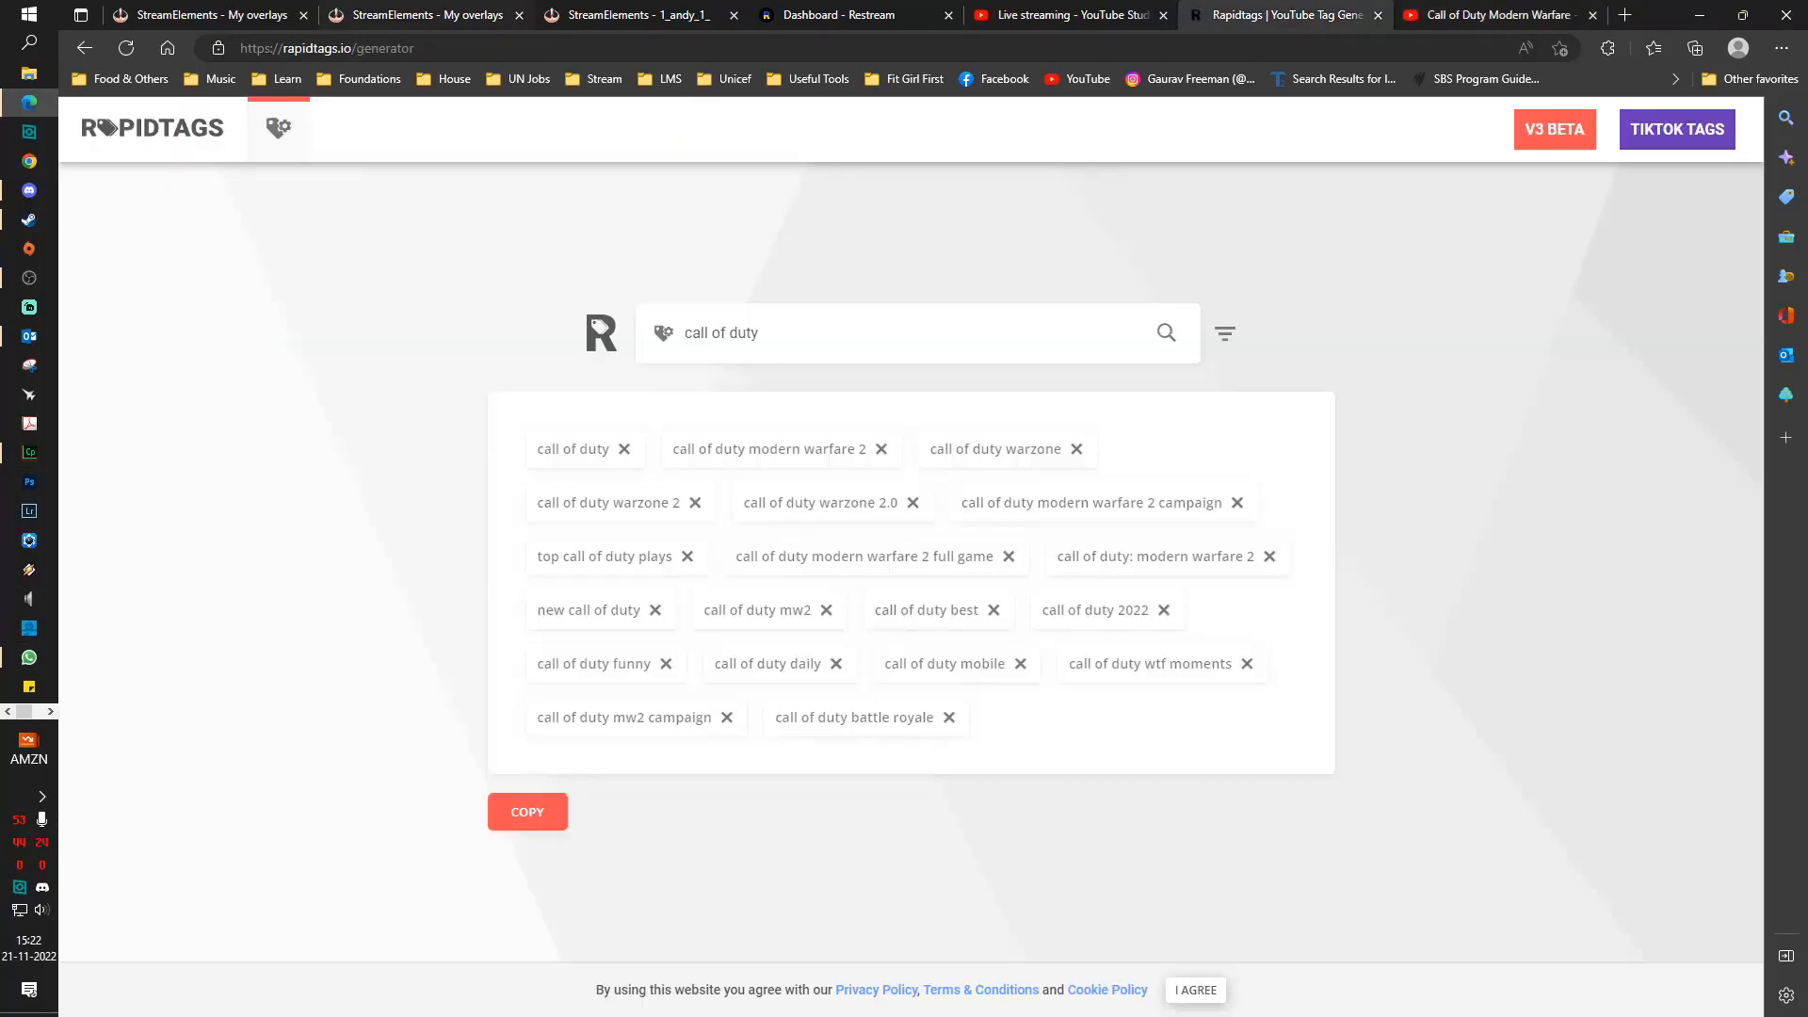
pyautogui.click(1499, 14)
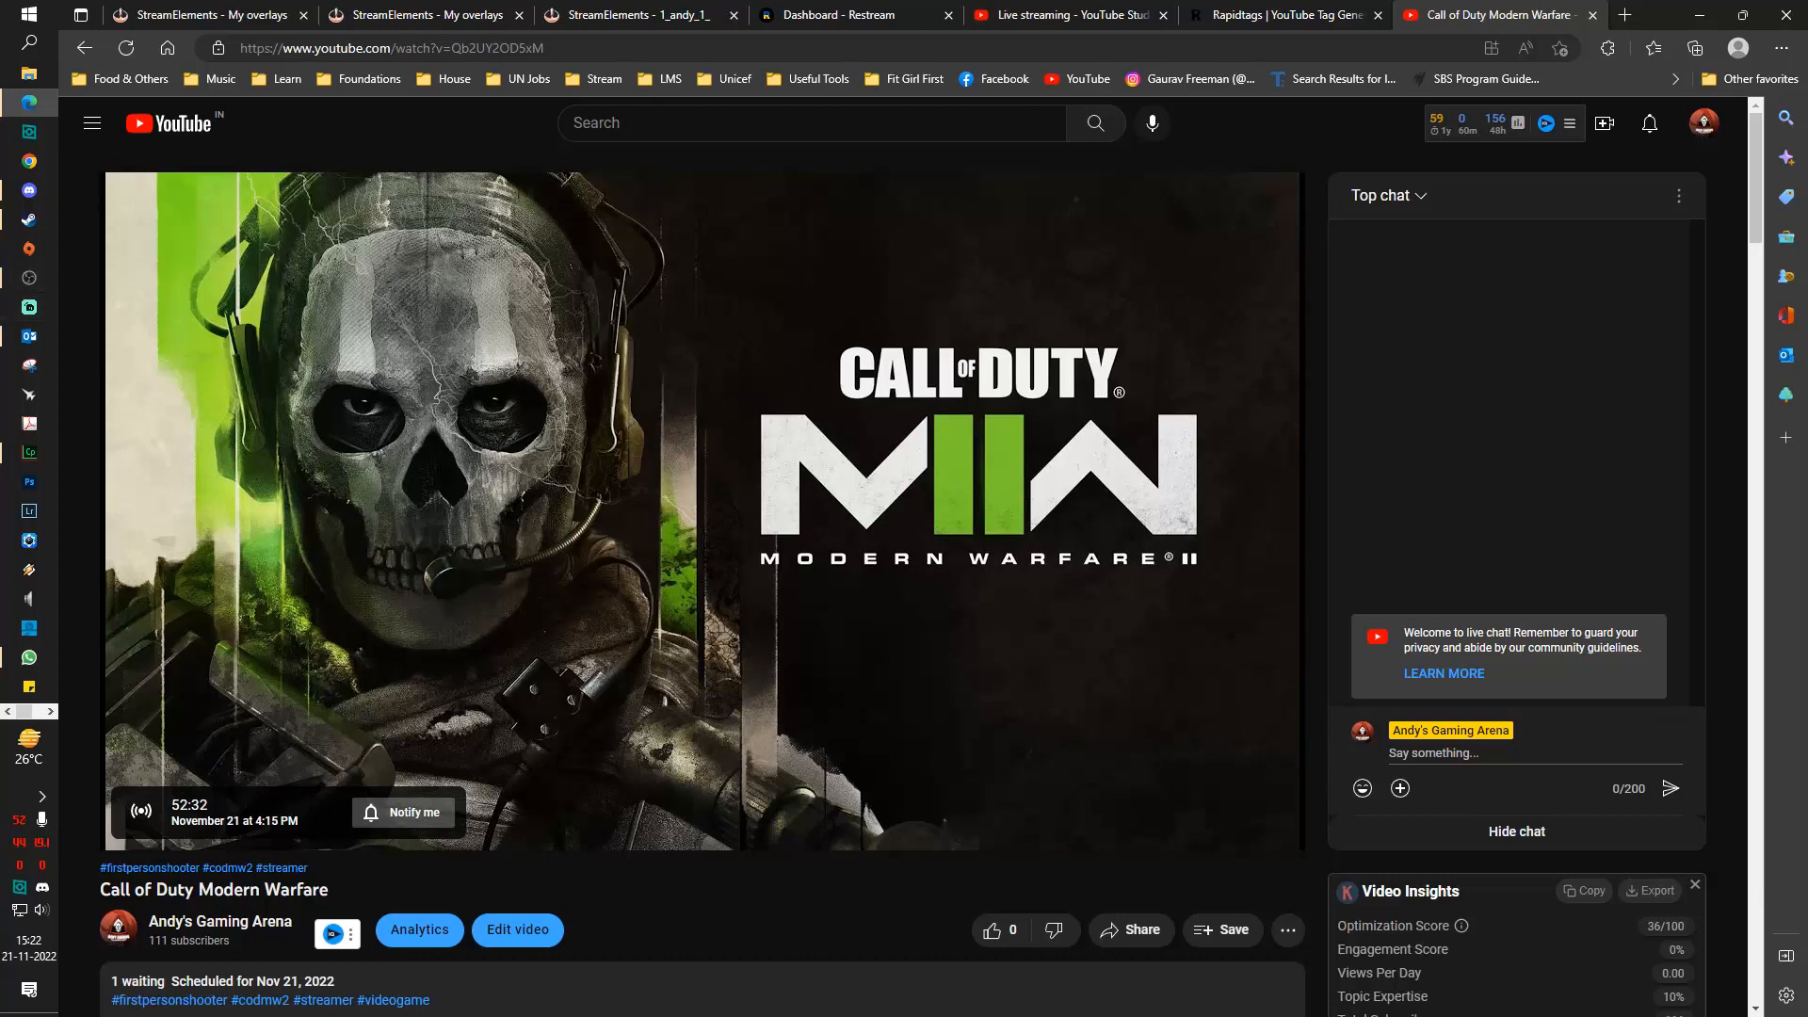
pyautogui.click(1072, 15)
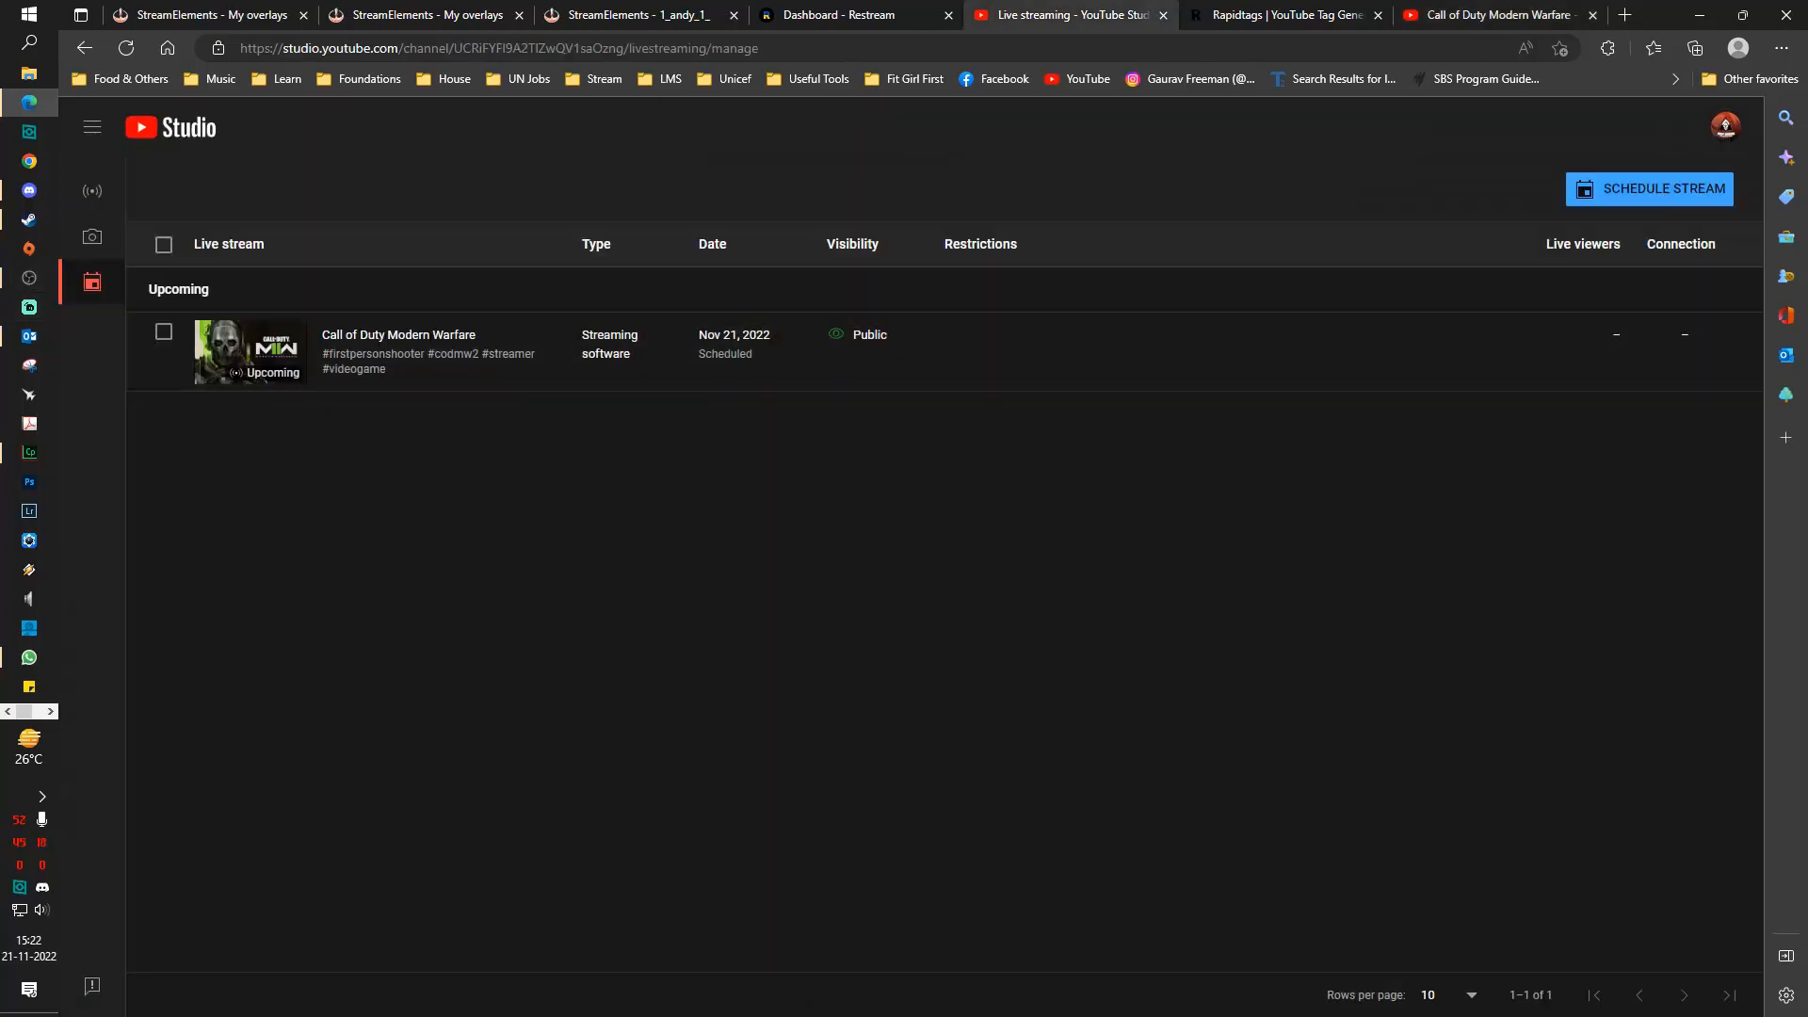
pyautogui.hotkey('ctrl', 't')
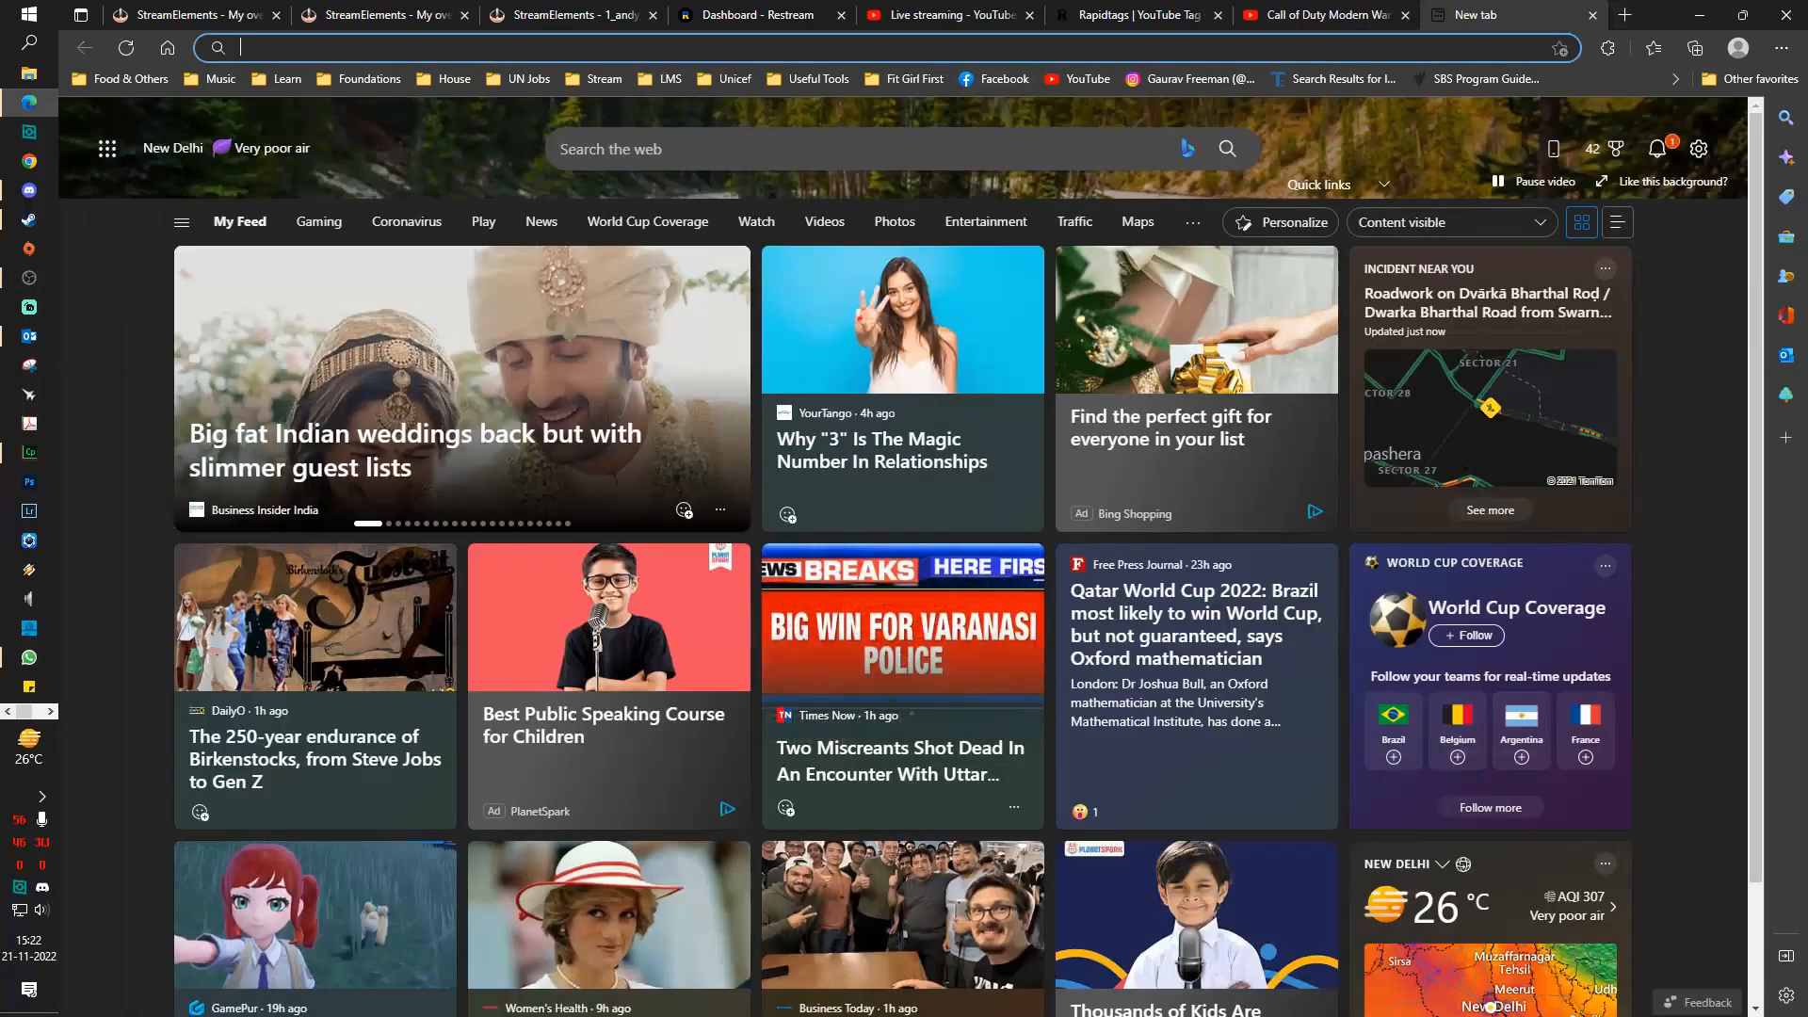
# Step: Open the Twitch Creator Dashboard Stream Manager from the Stream bookmarks folder
pyautogui.click(595, 79)
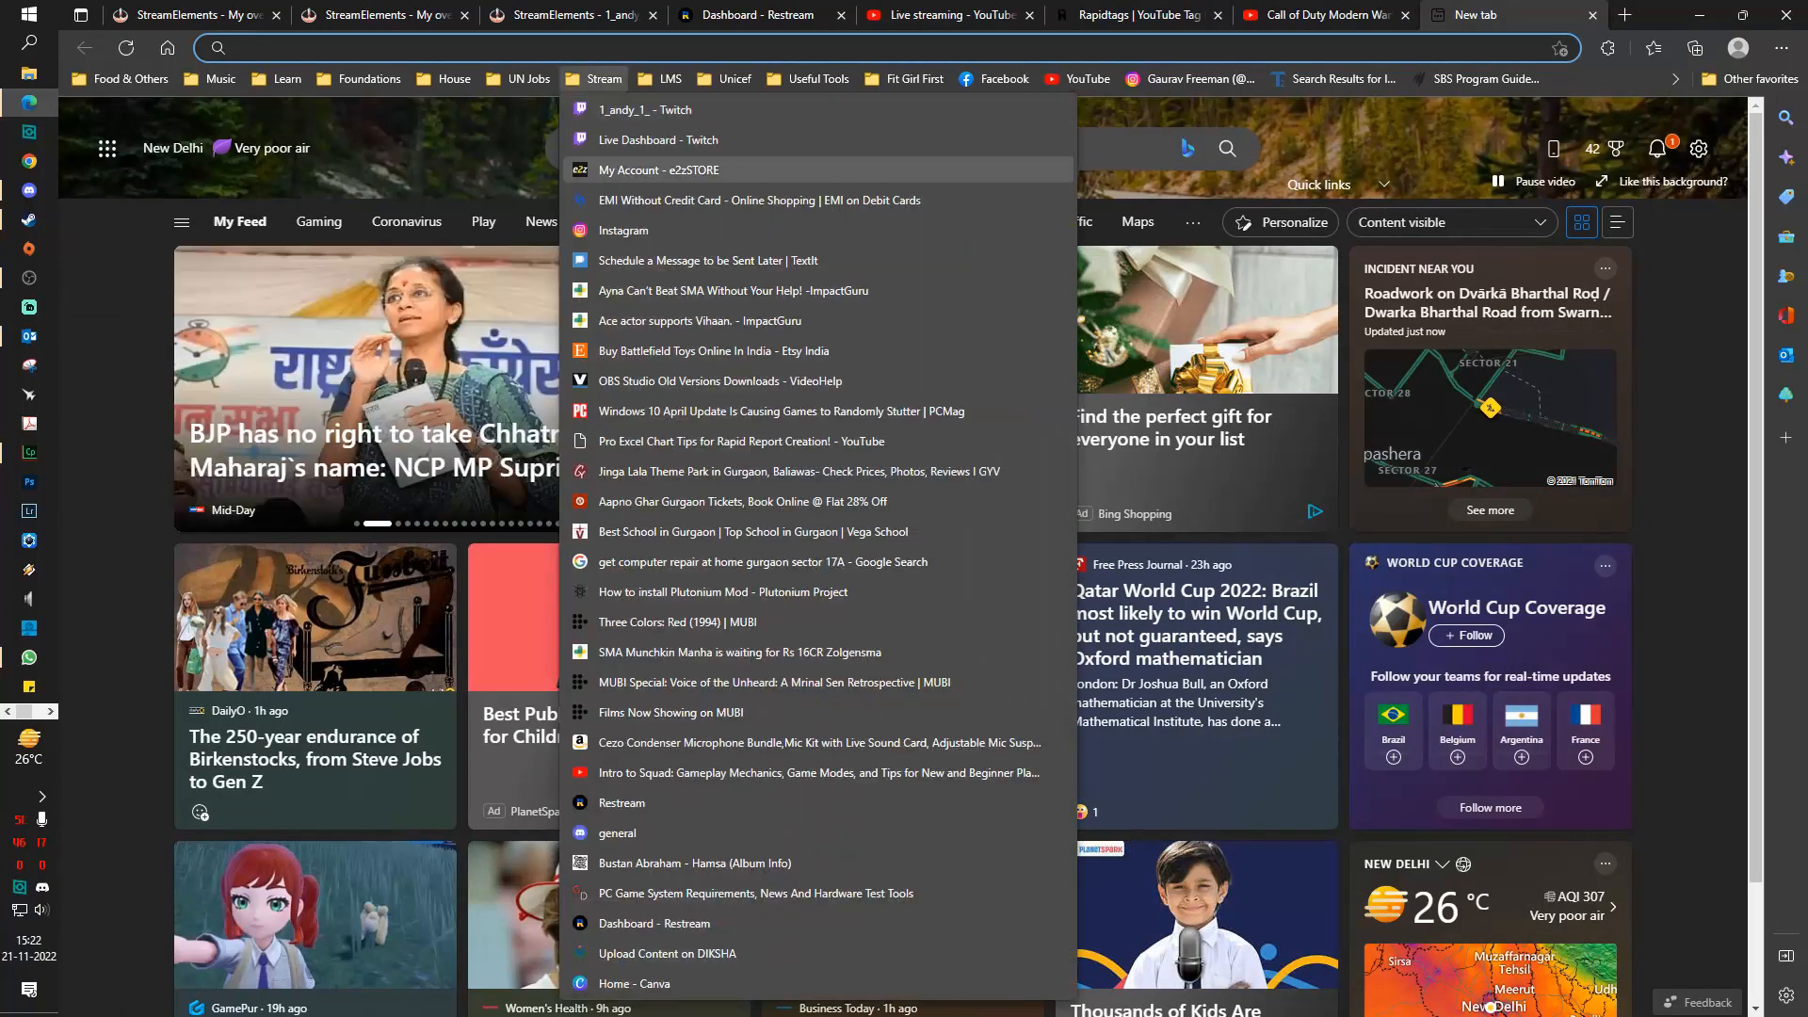
pyautogui.click(649, 109)
pyautogui.click(595, 79)
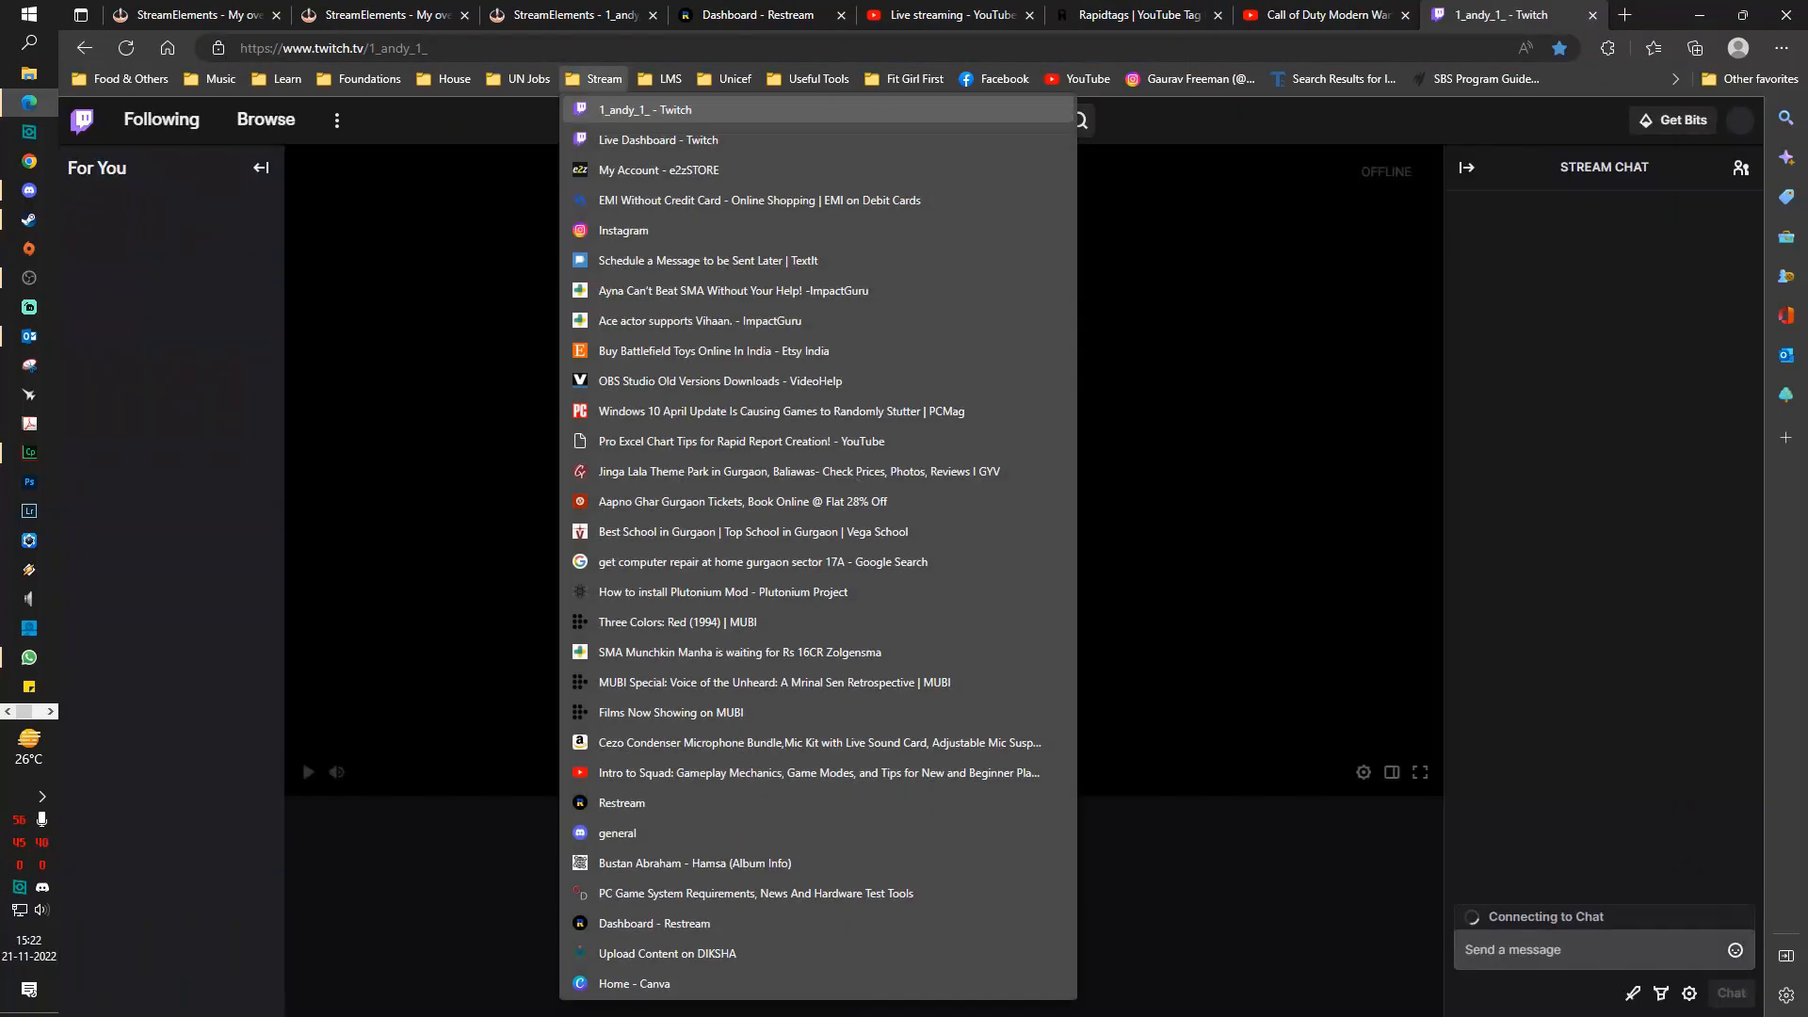
pyautogui.click(659, 140)
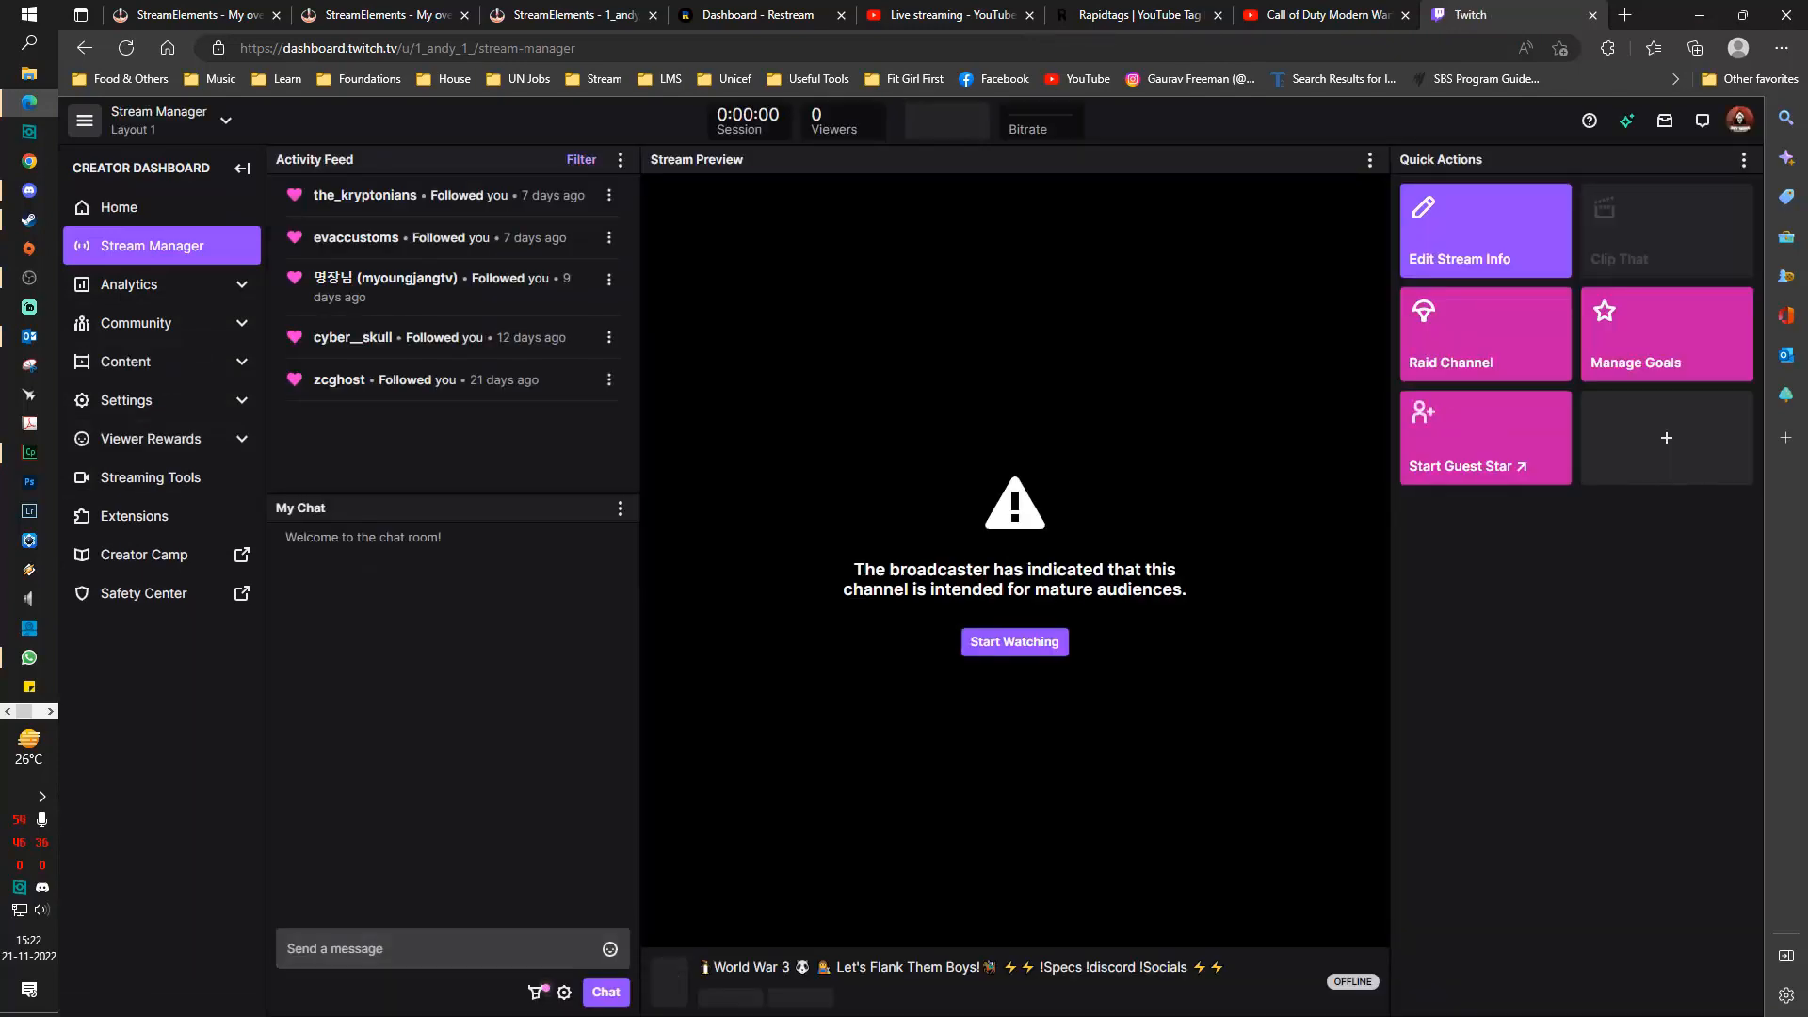
# Step: Review the stream info's World War 3 title and category, close it, and return to OBS
pyautogui.click(1494, 230)
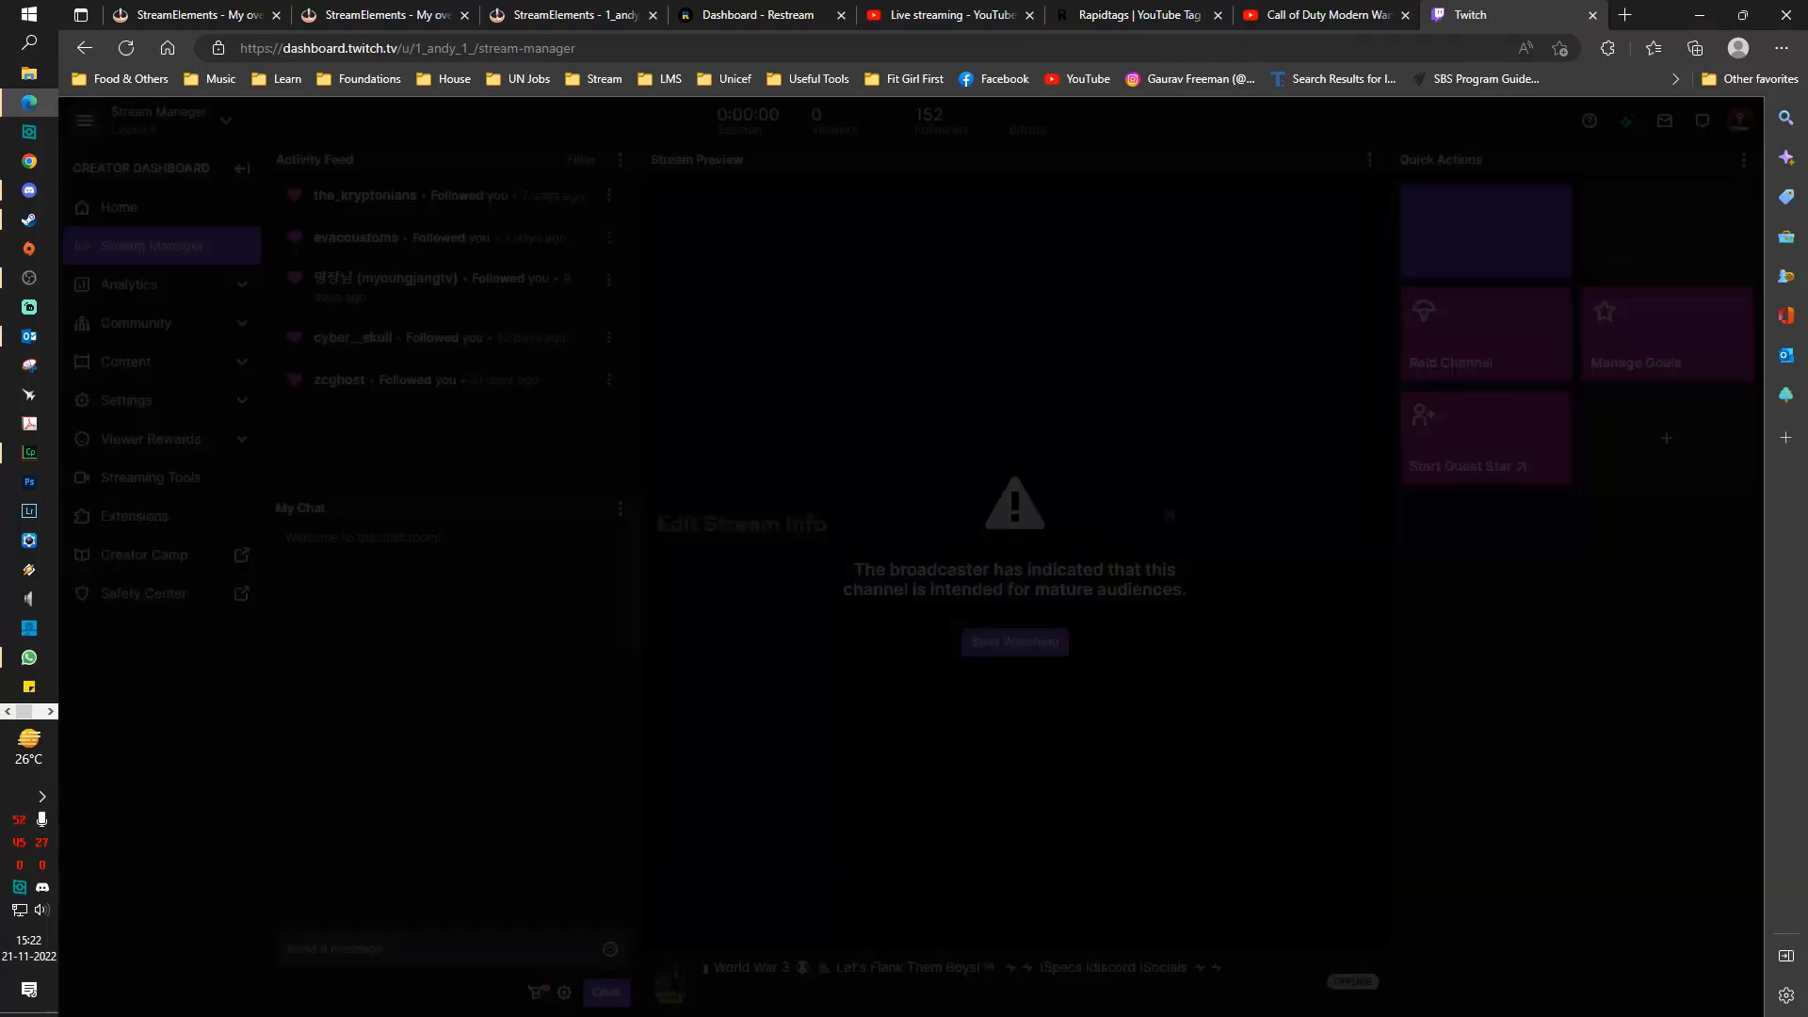
pyautogui.moveTo(862, 183); pyautogui.dragTo(933, 183)
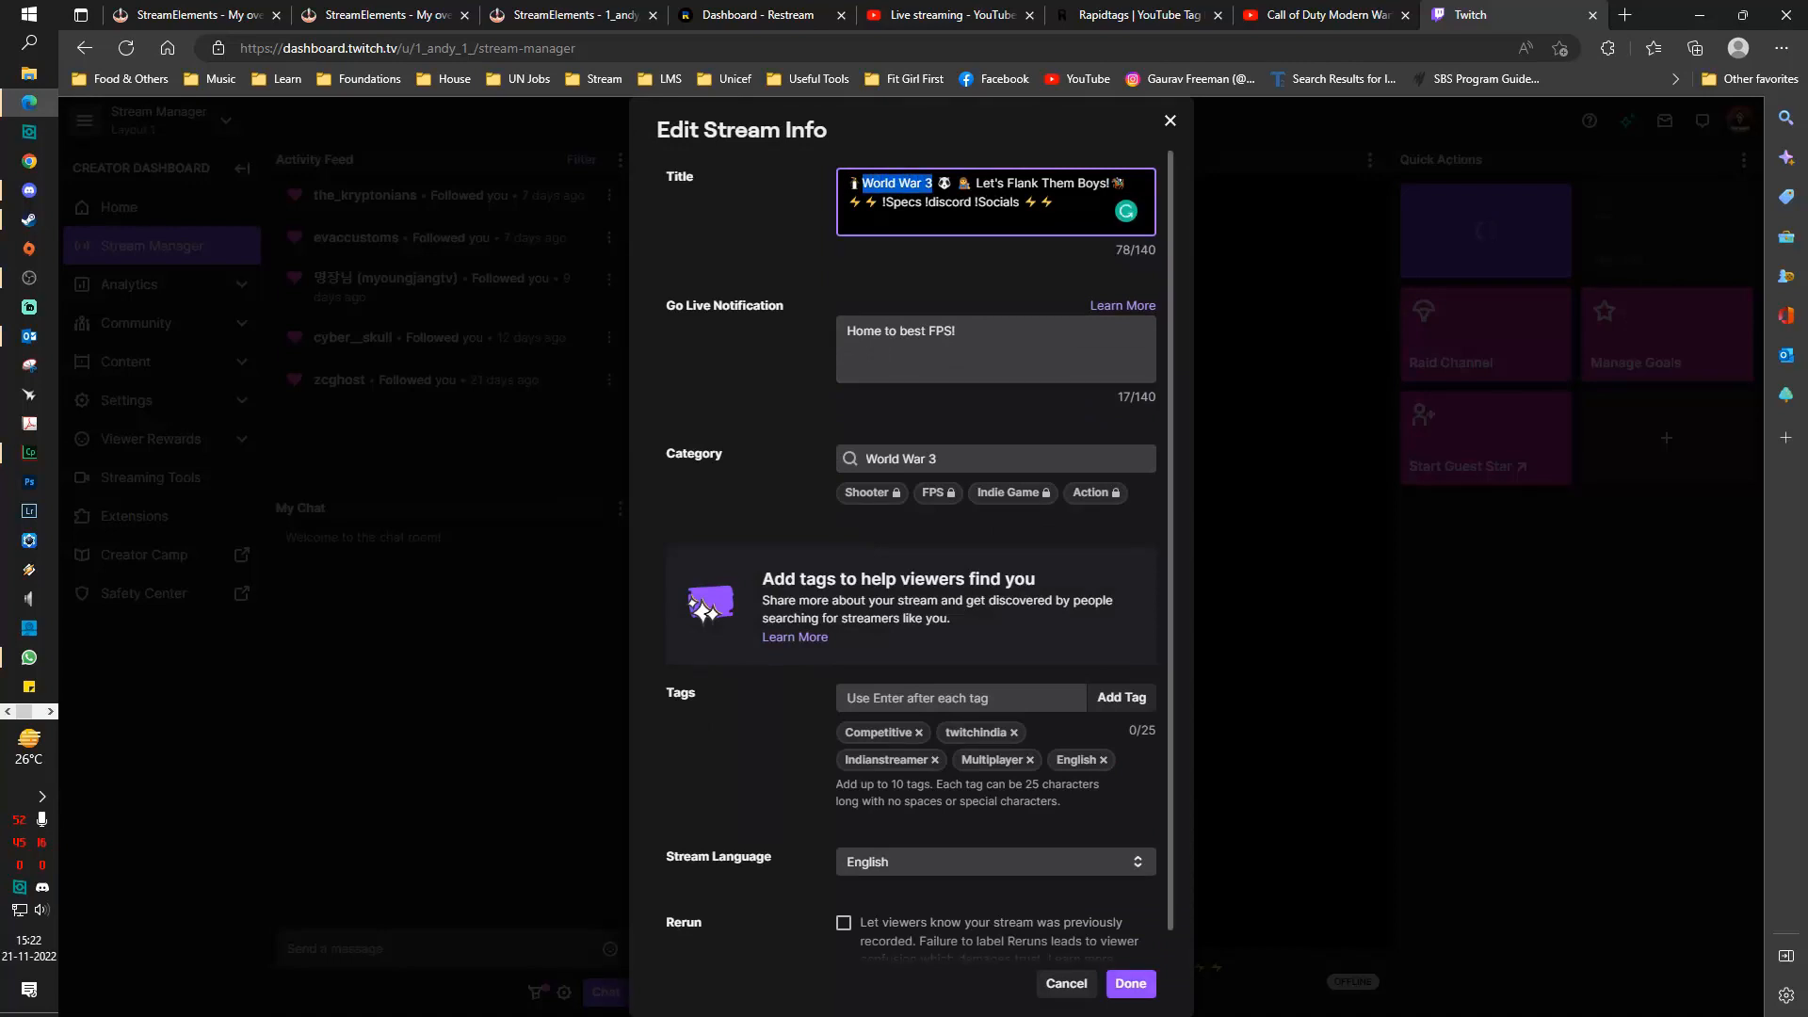
pyautogui.moveTo(937, 458); pyautogui.dragTo(863, 458)
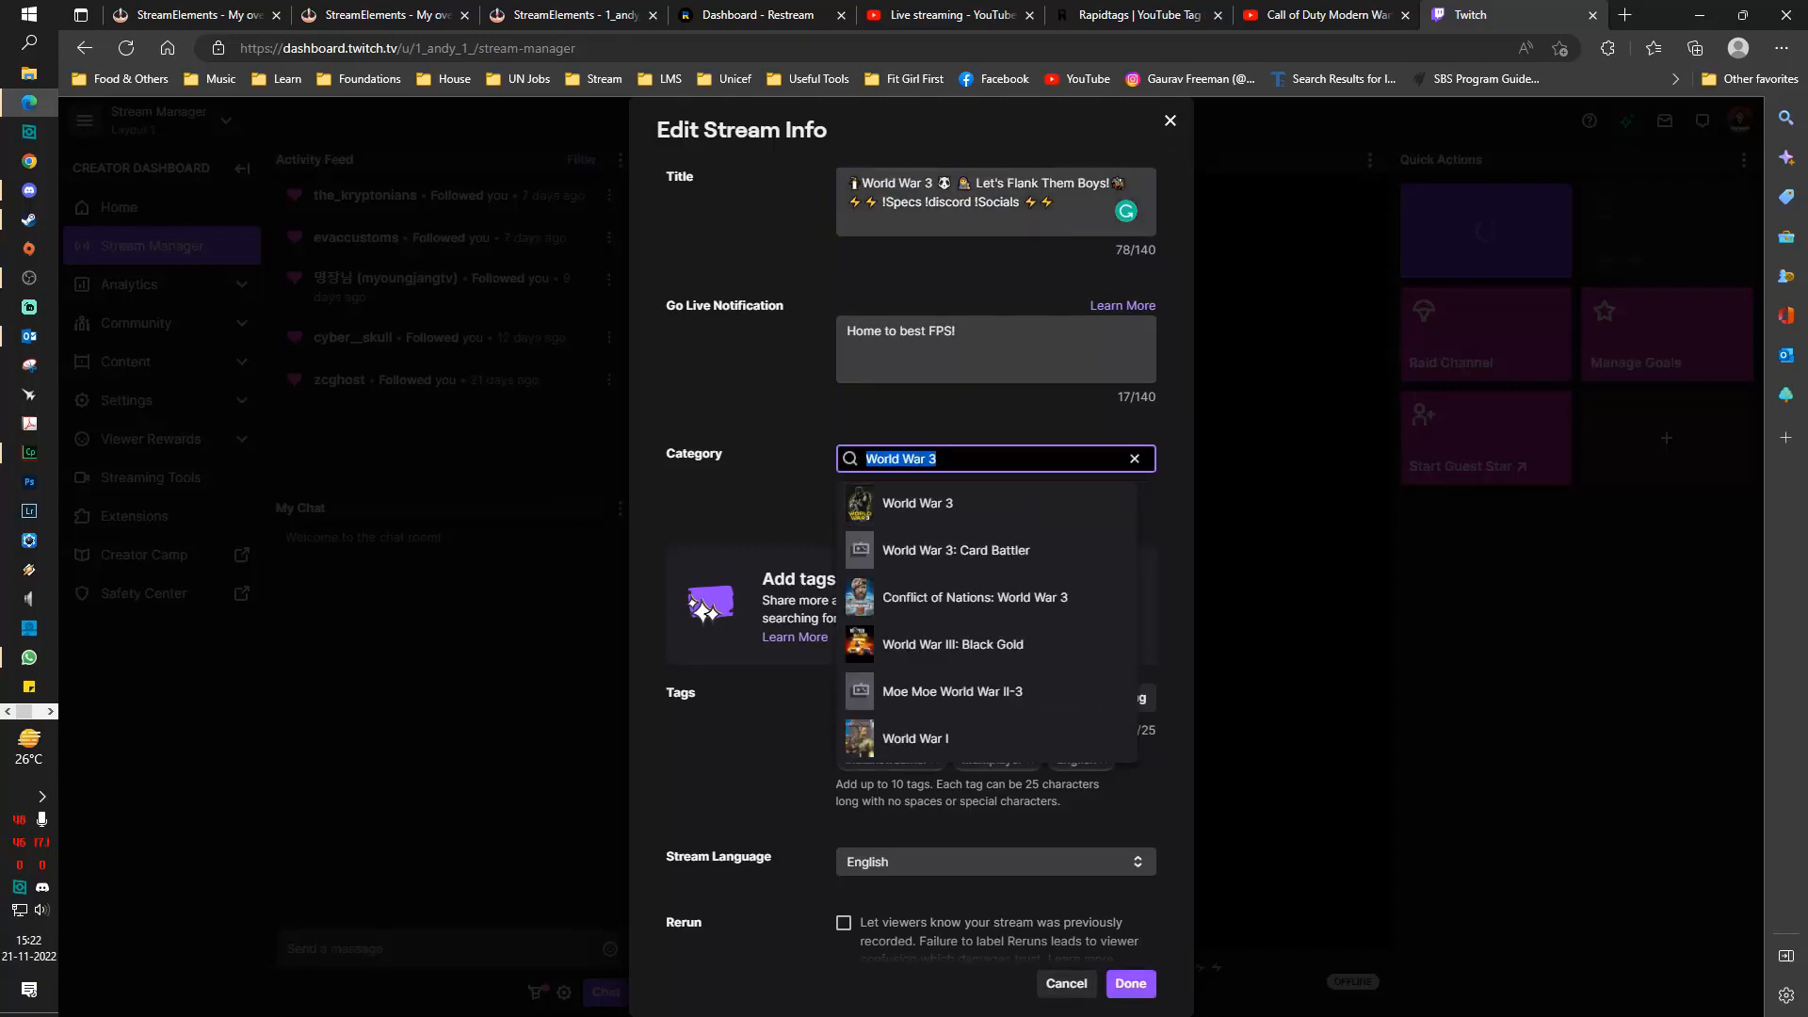
pyautogui.click(419, 278)
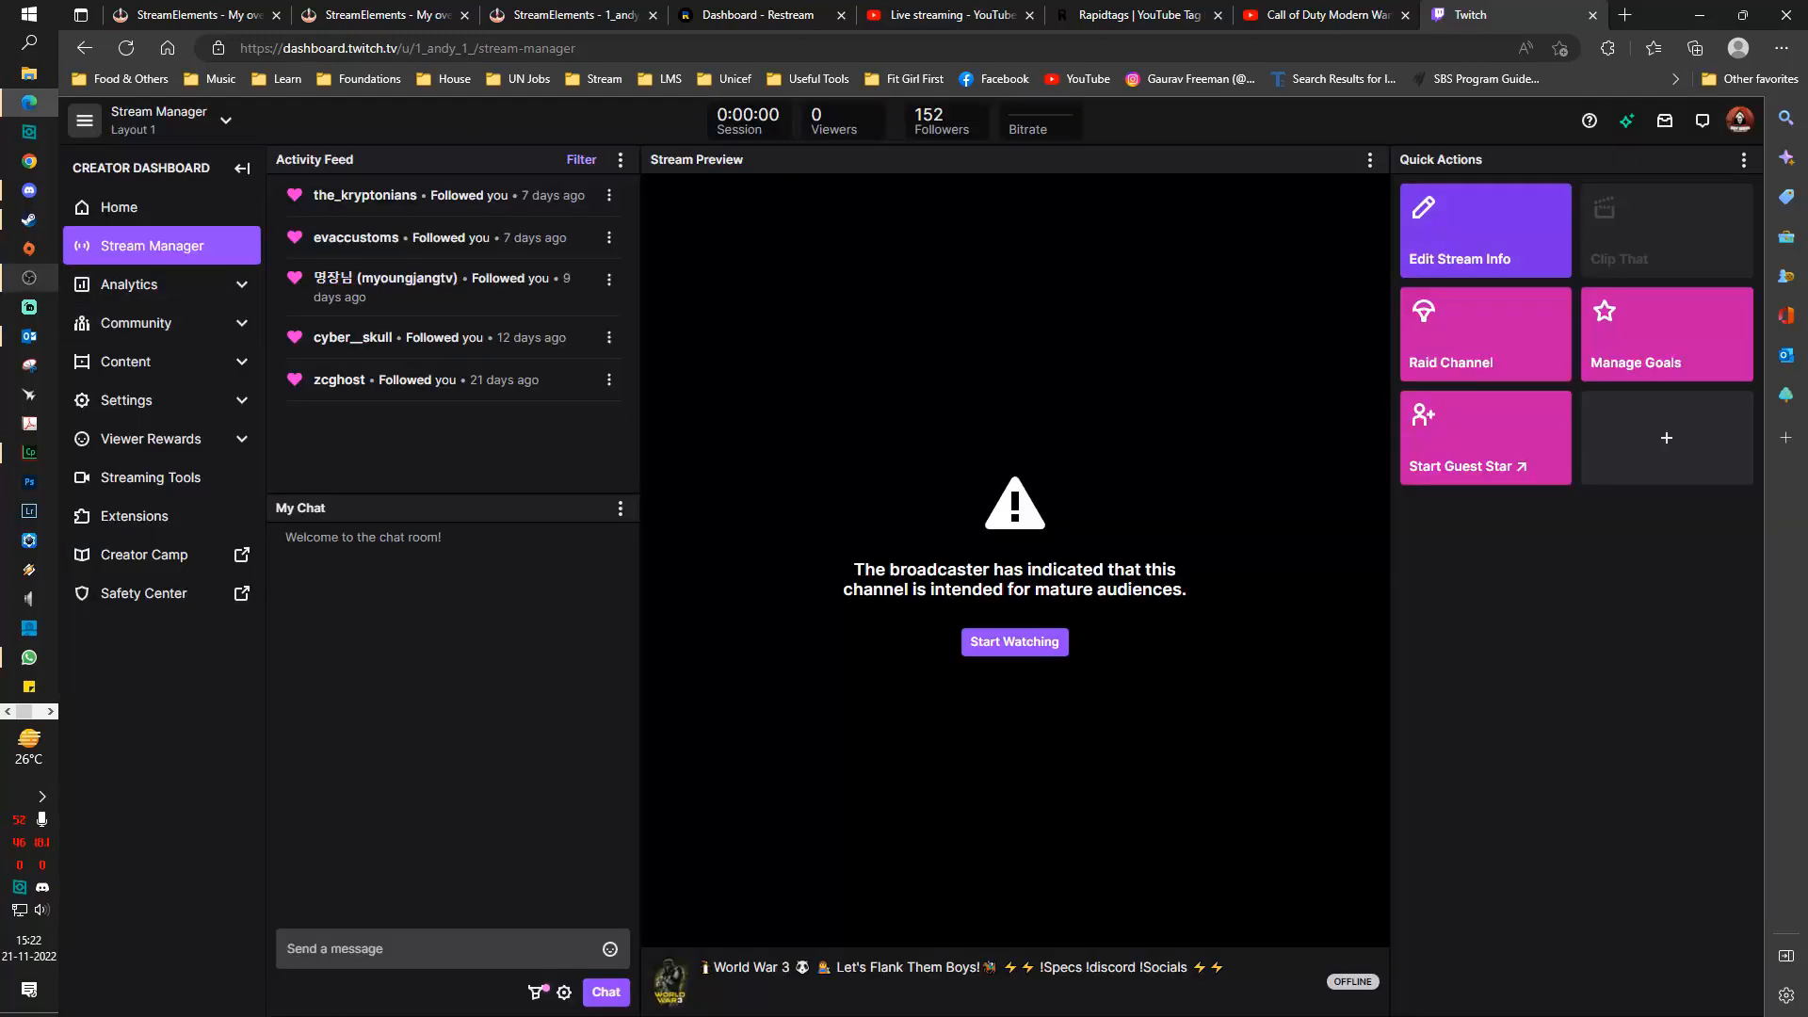
pyautogui.click(28, 278)
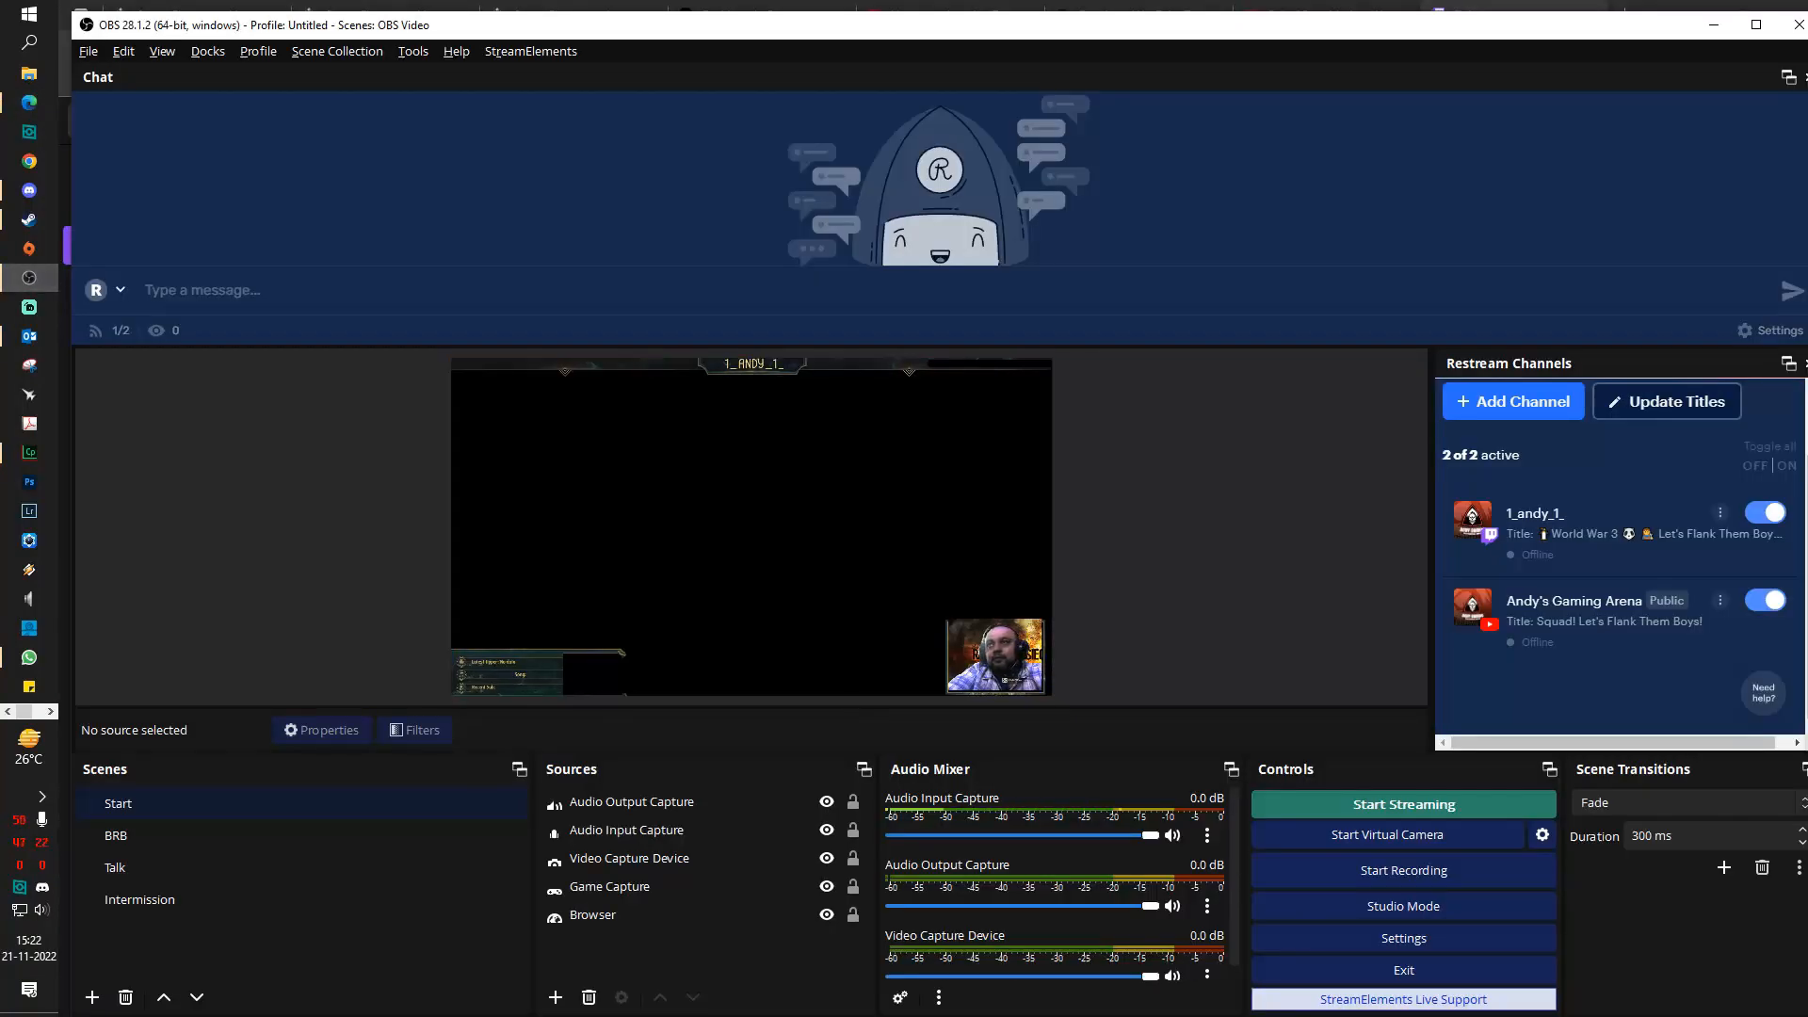
# Step: Maximize the OBS window and lock its Chat and Restream Channels docks via Docks > Lock Docks
pyautogui.moveTo(1600, 25); pyautogui.dragTo(1256, 145)
pyautogui.click(1454, 145)
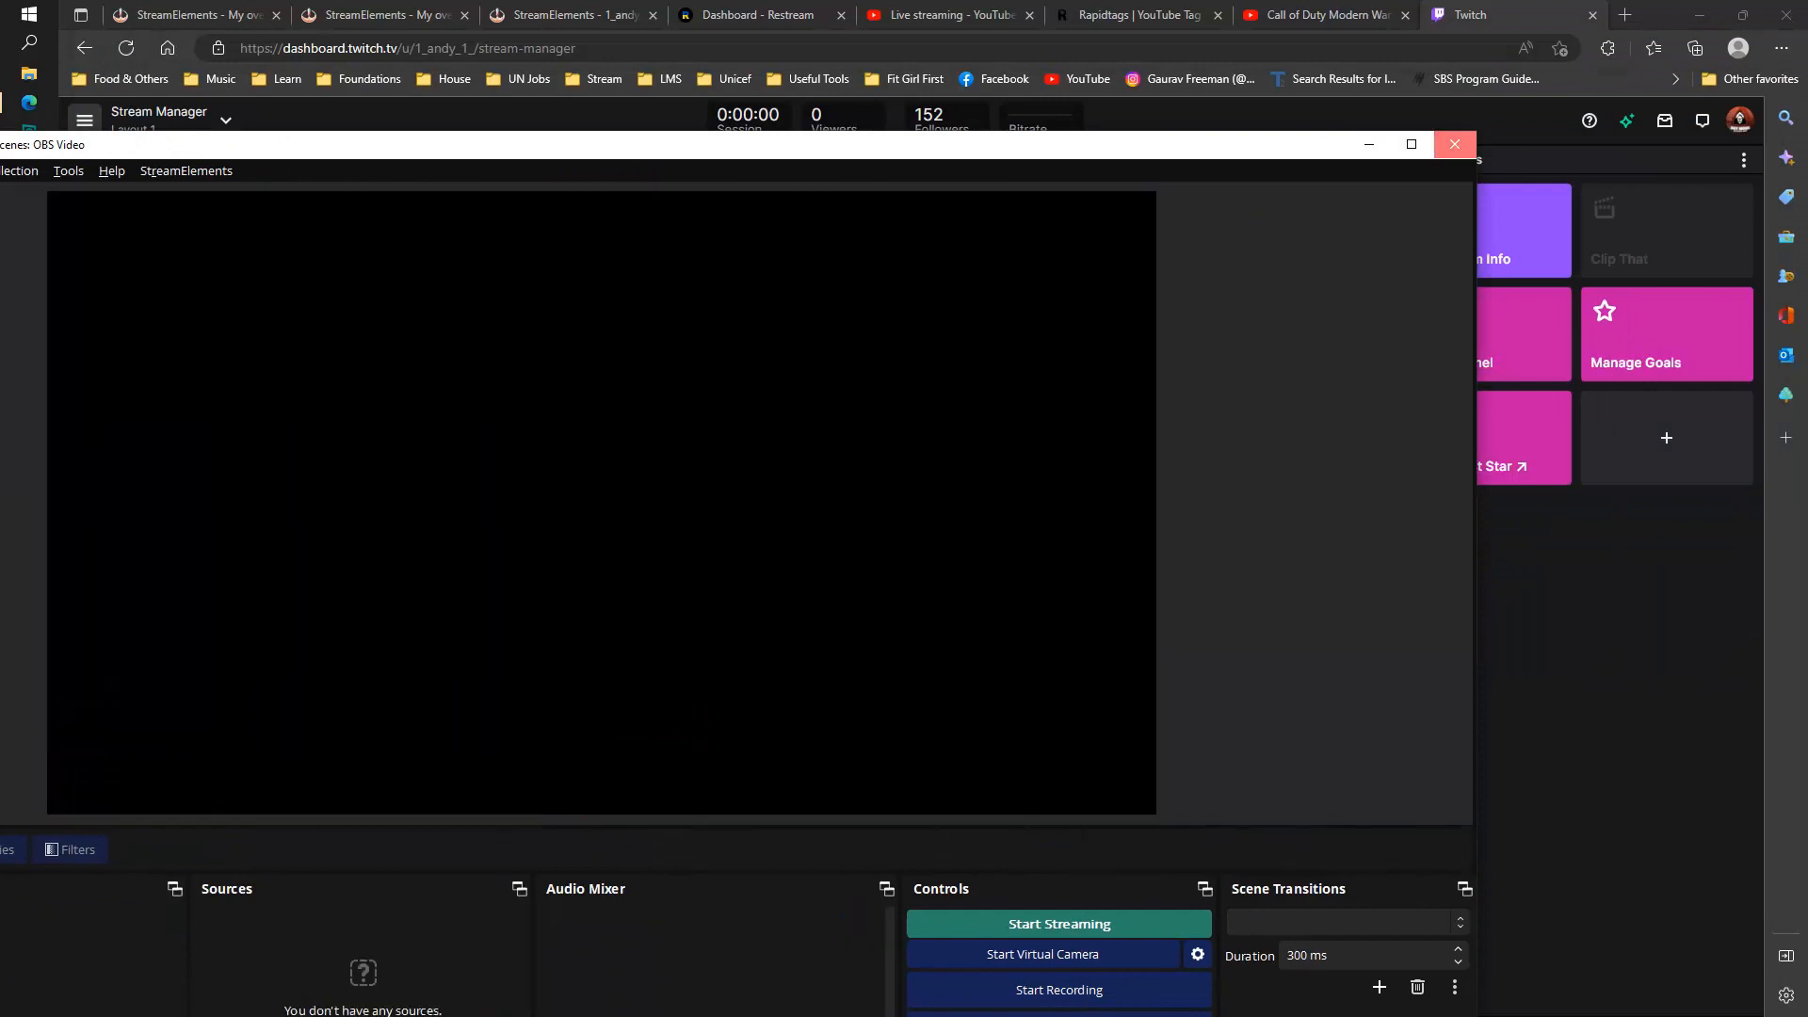
pyautogui.click(28, 278)
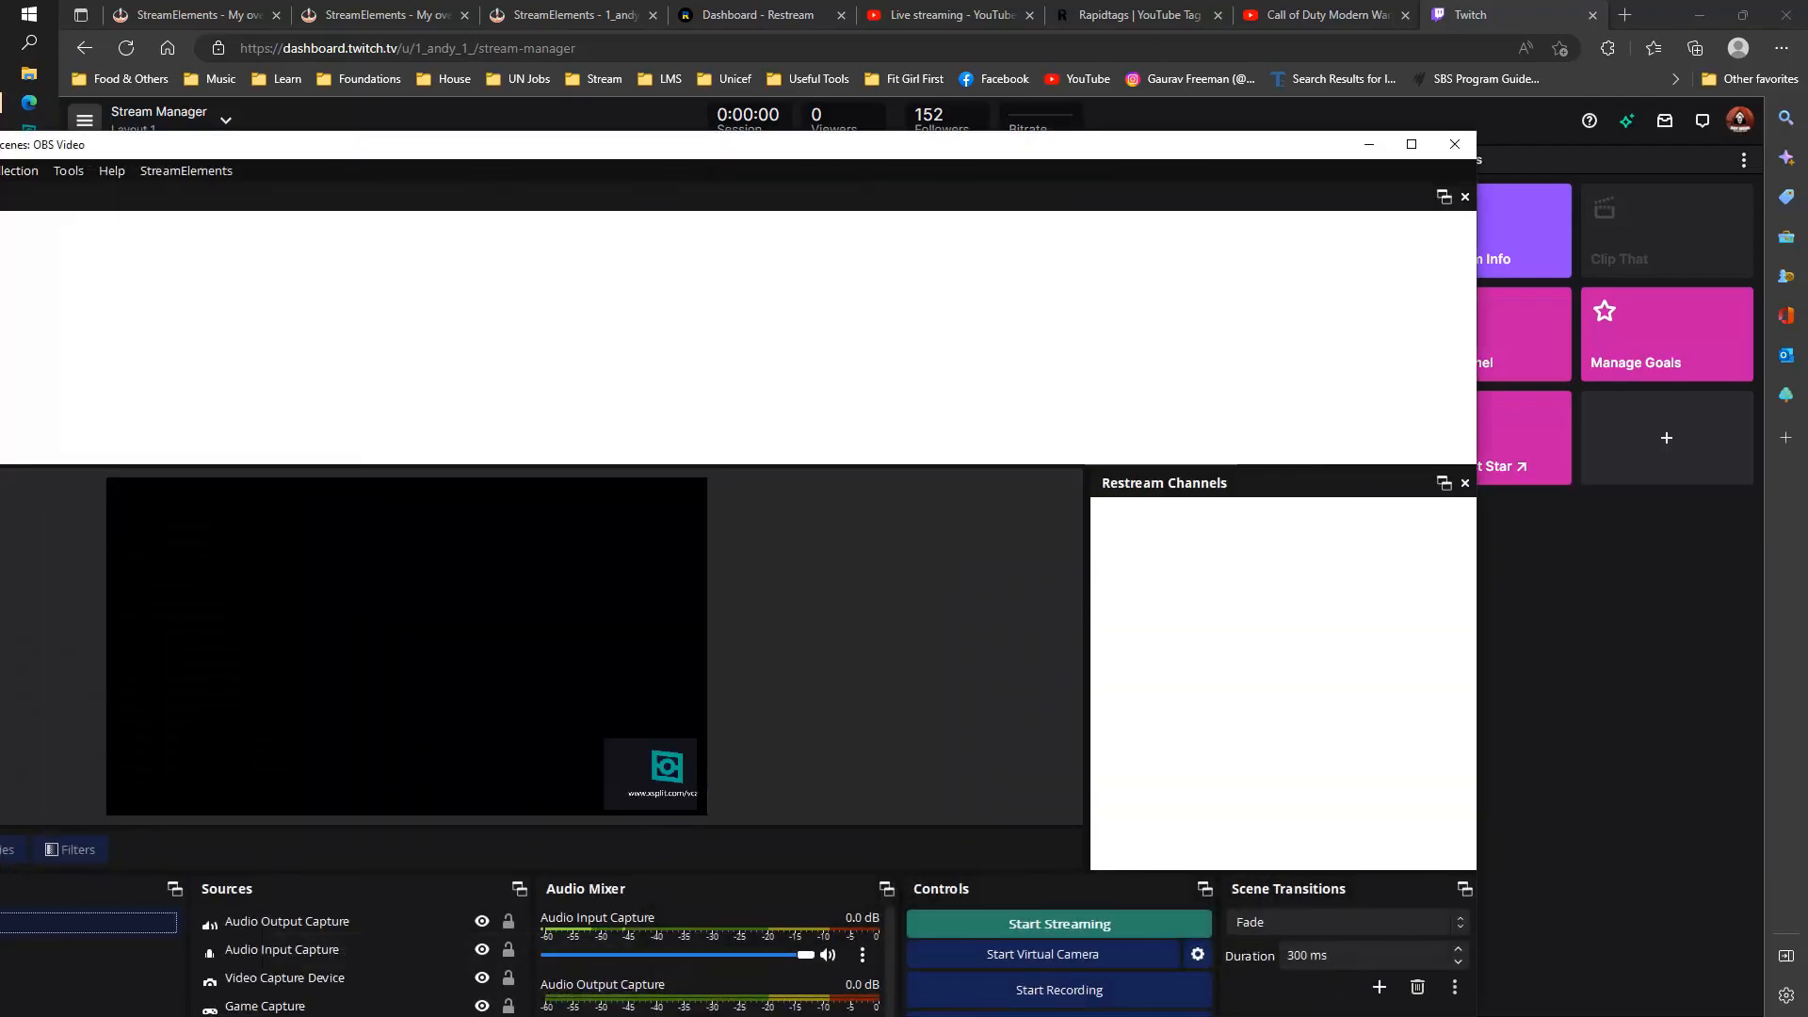
pyautogui.press('super+Up')
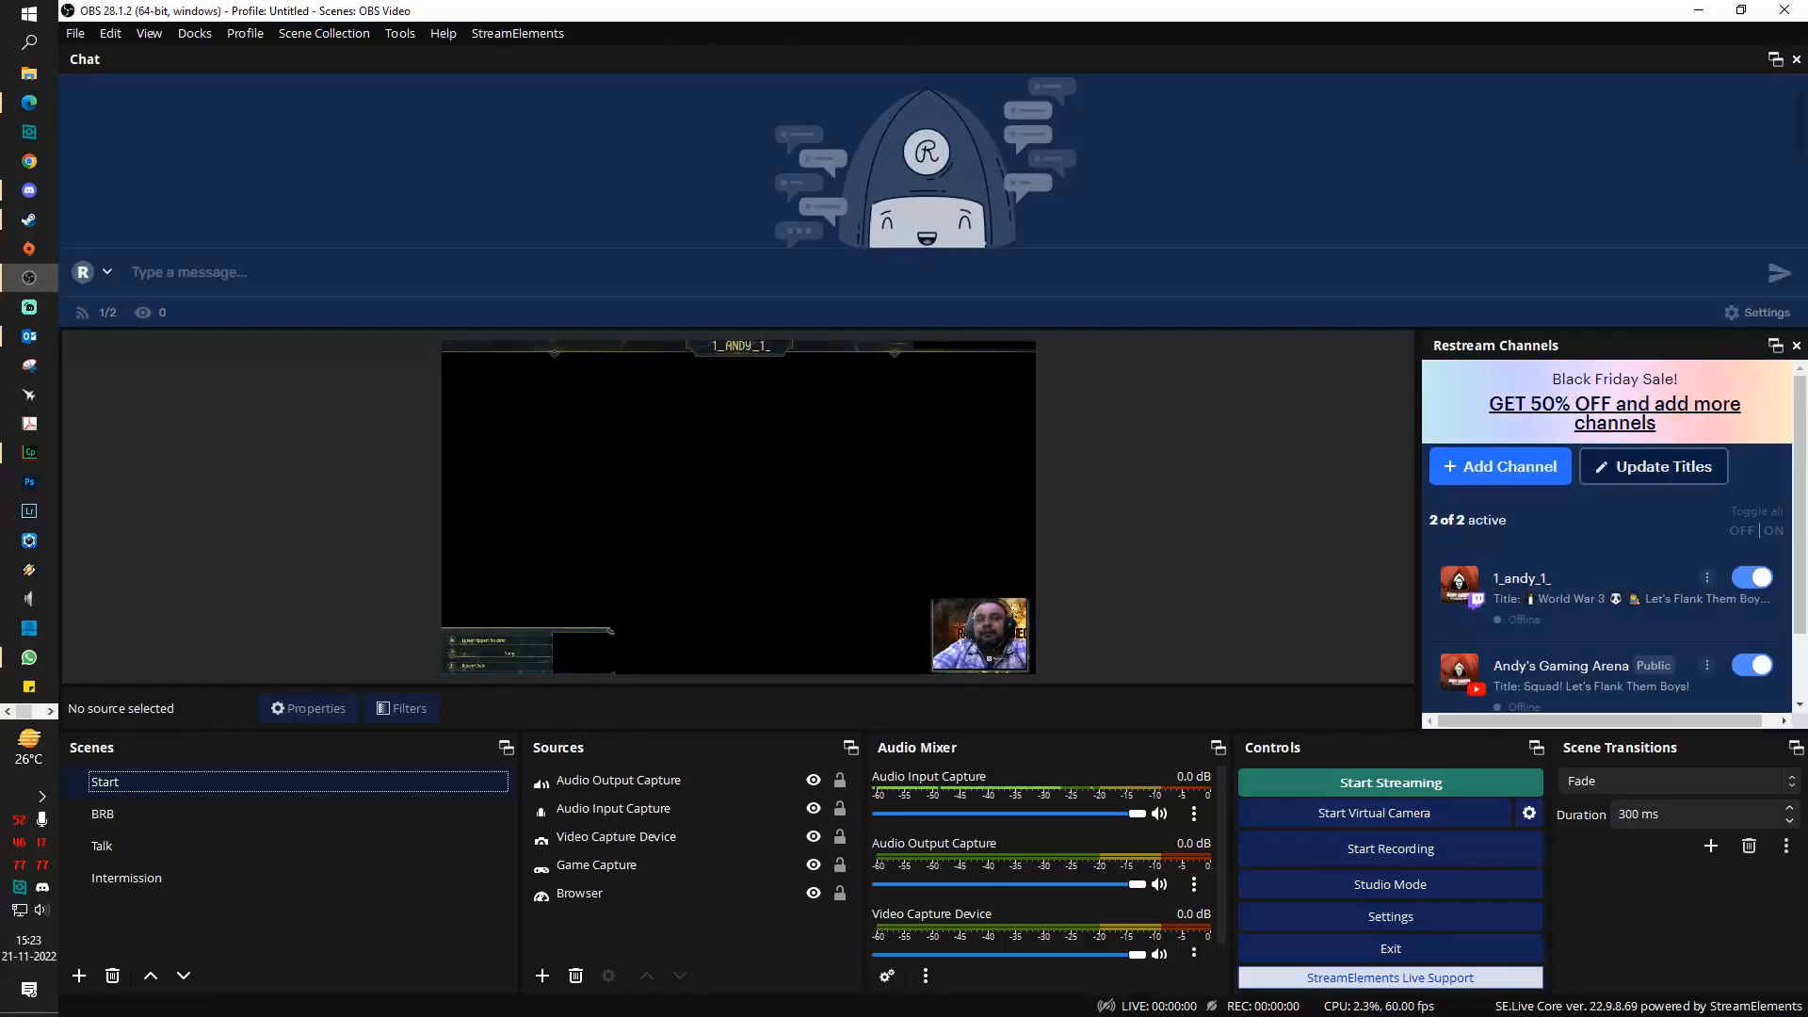
pyautogui.click(195, 33)
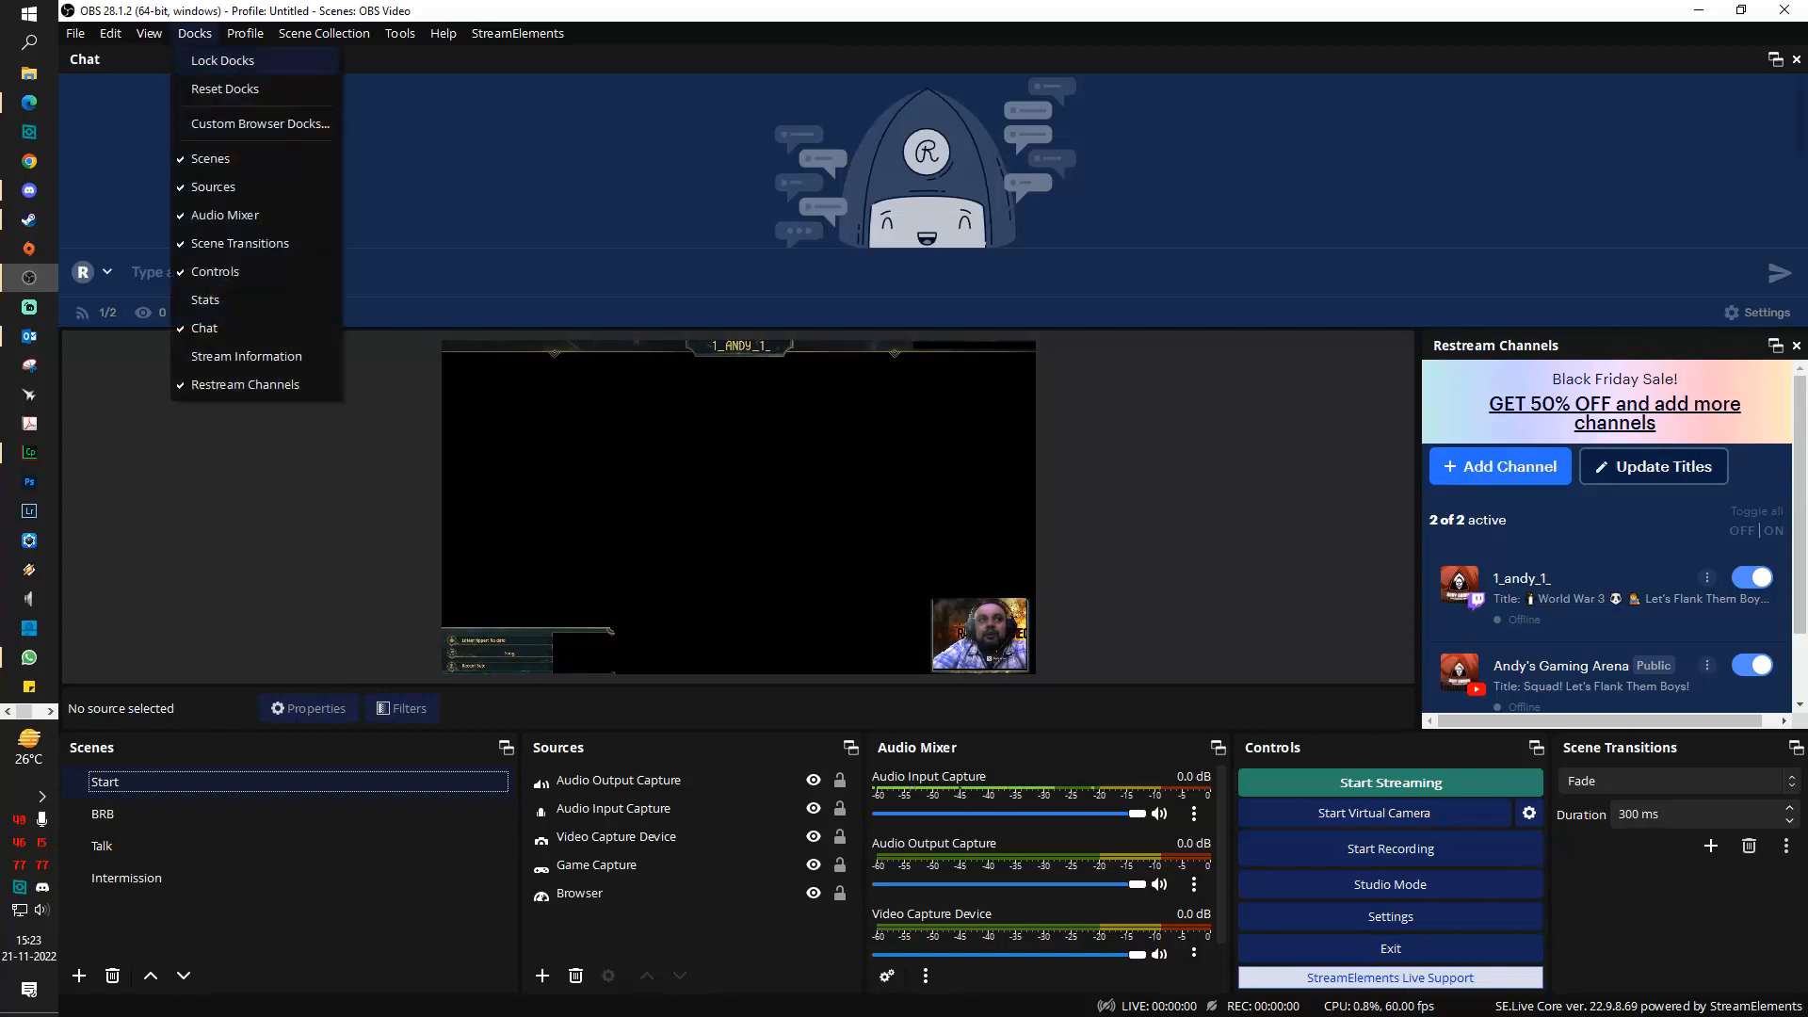
pyautogui.click(226, 56)
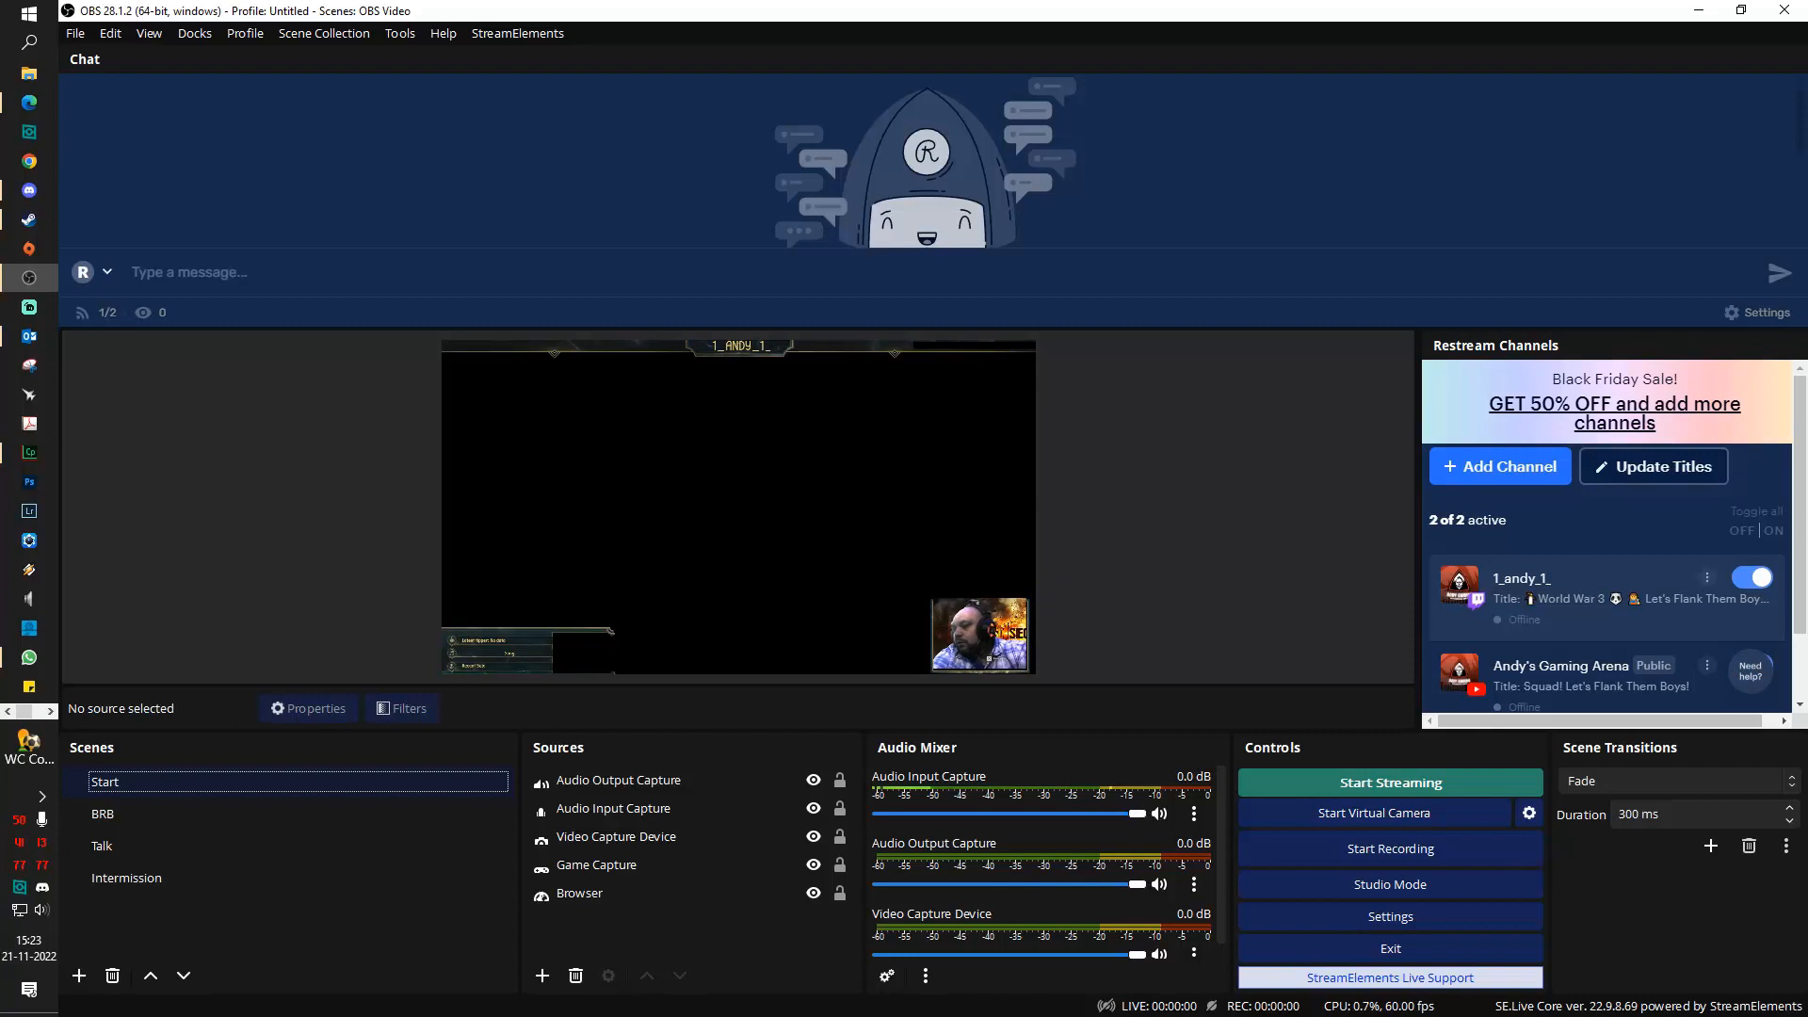
pyautogui.scroll(-1, 1606, 536)
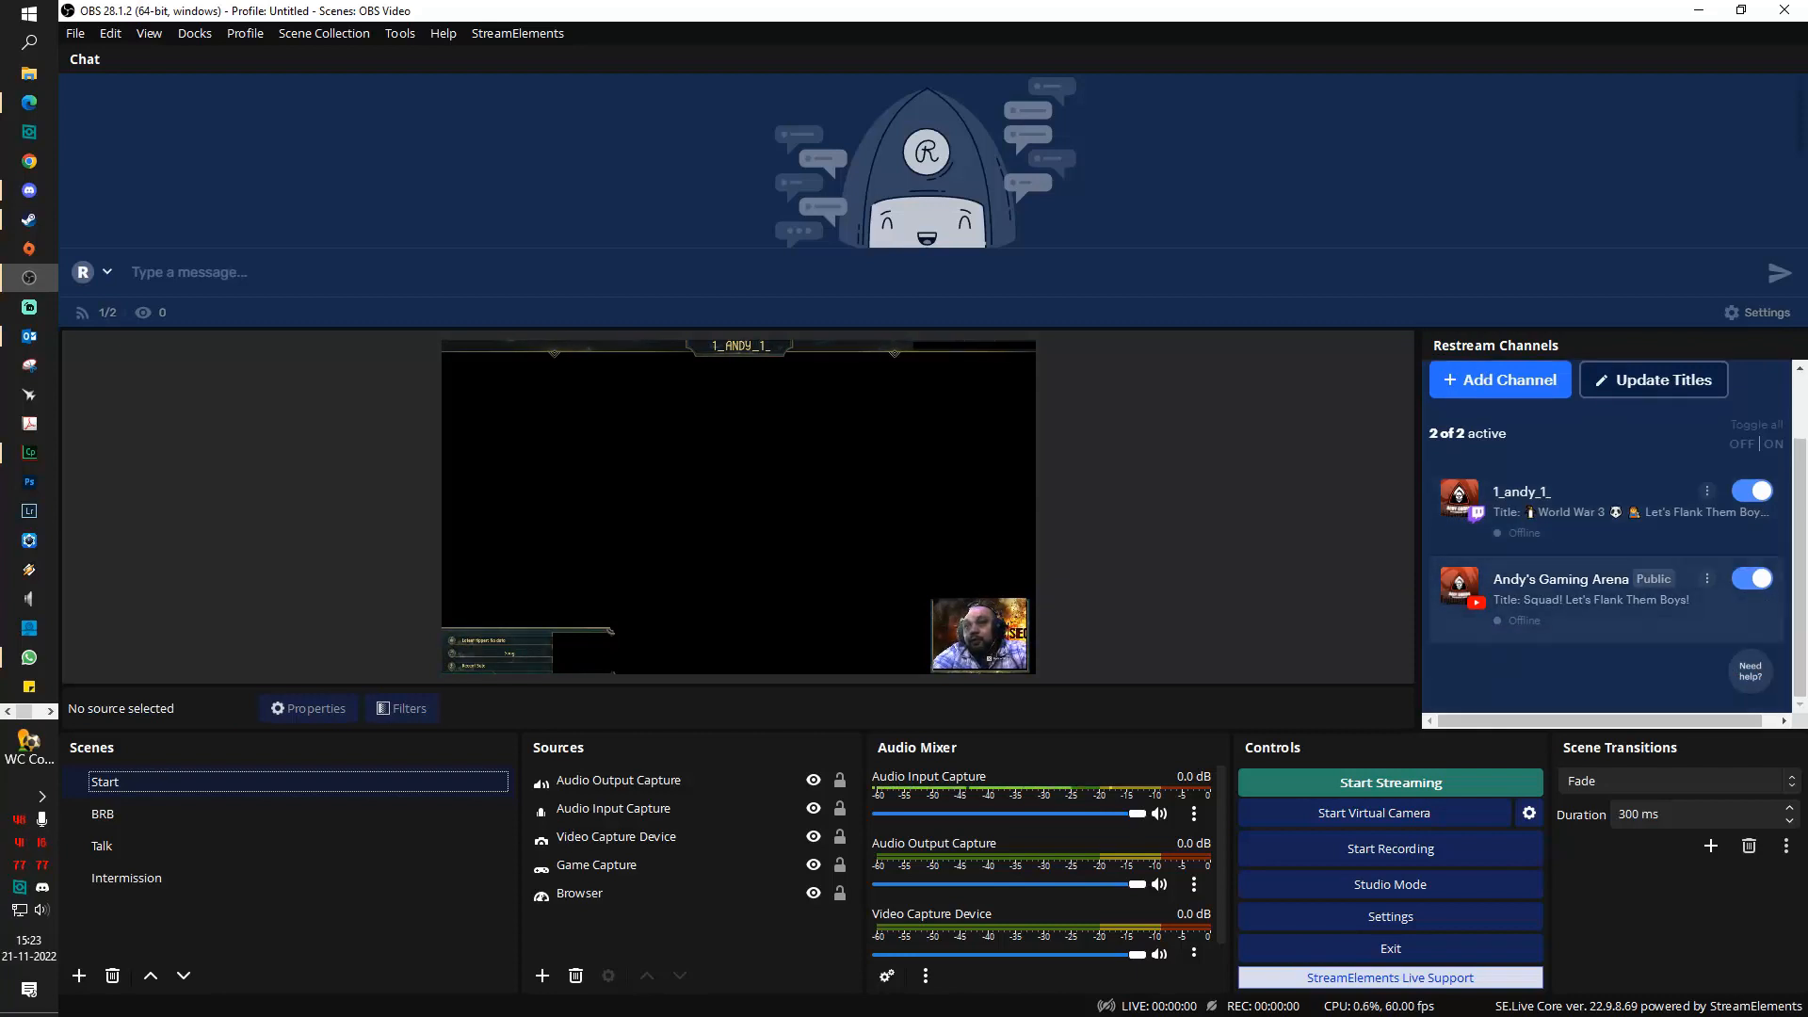
# Step: Set the Restream YouTube channel's event to Call of Duty Modern Warfare and save its settings
pyautogui.click(1706, 578)
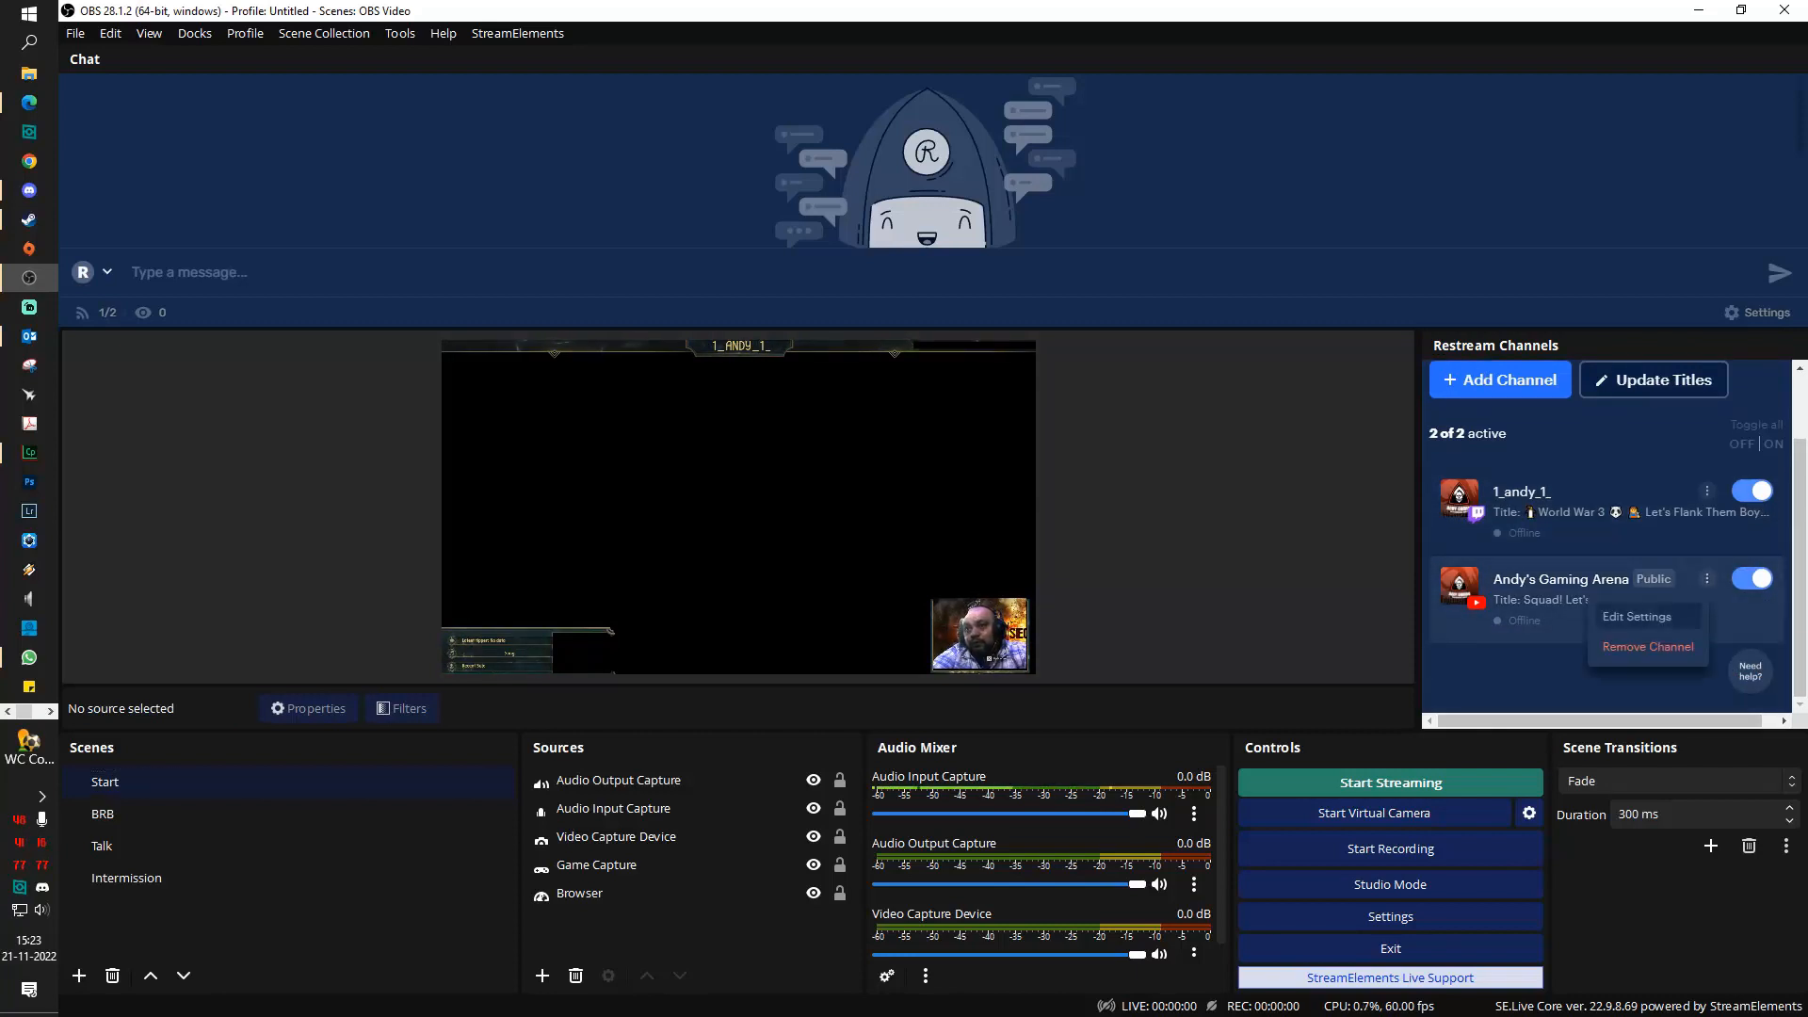
pyautogui.click(1636, 615)
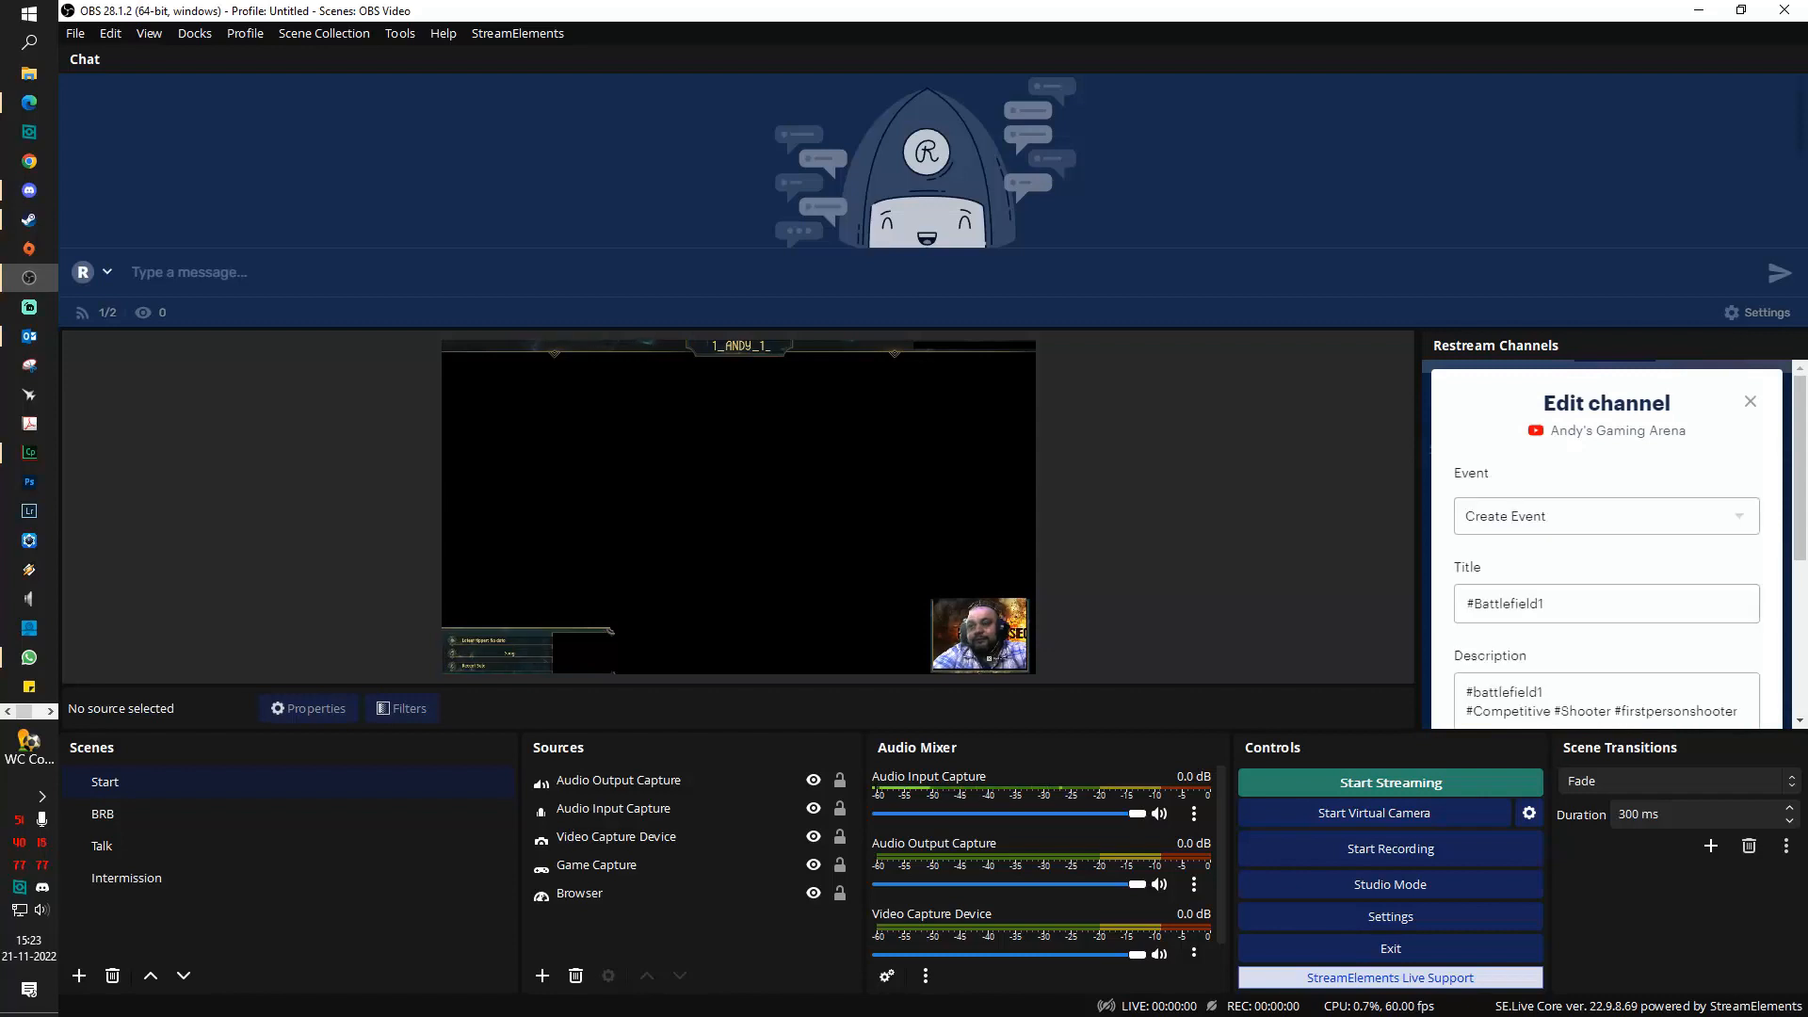
pyautogui.click(1604, 602)
pyautogui.click(1605, 516)
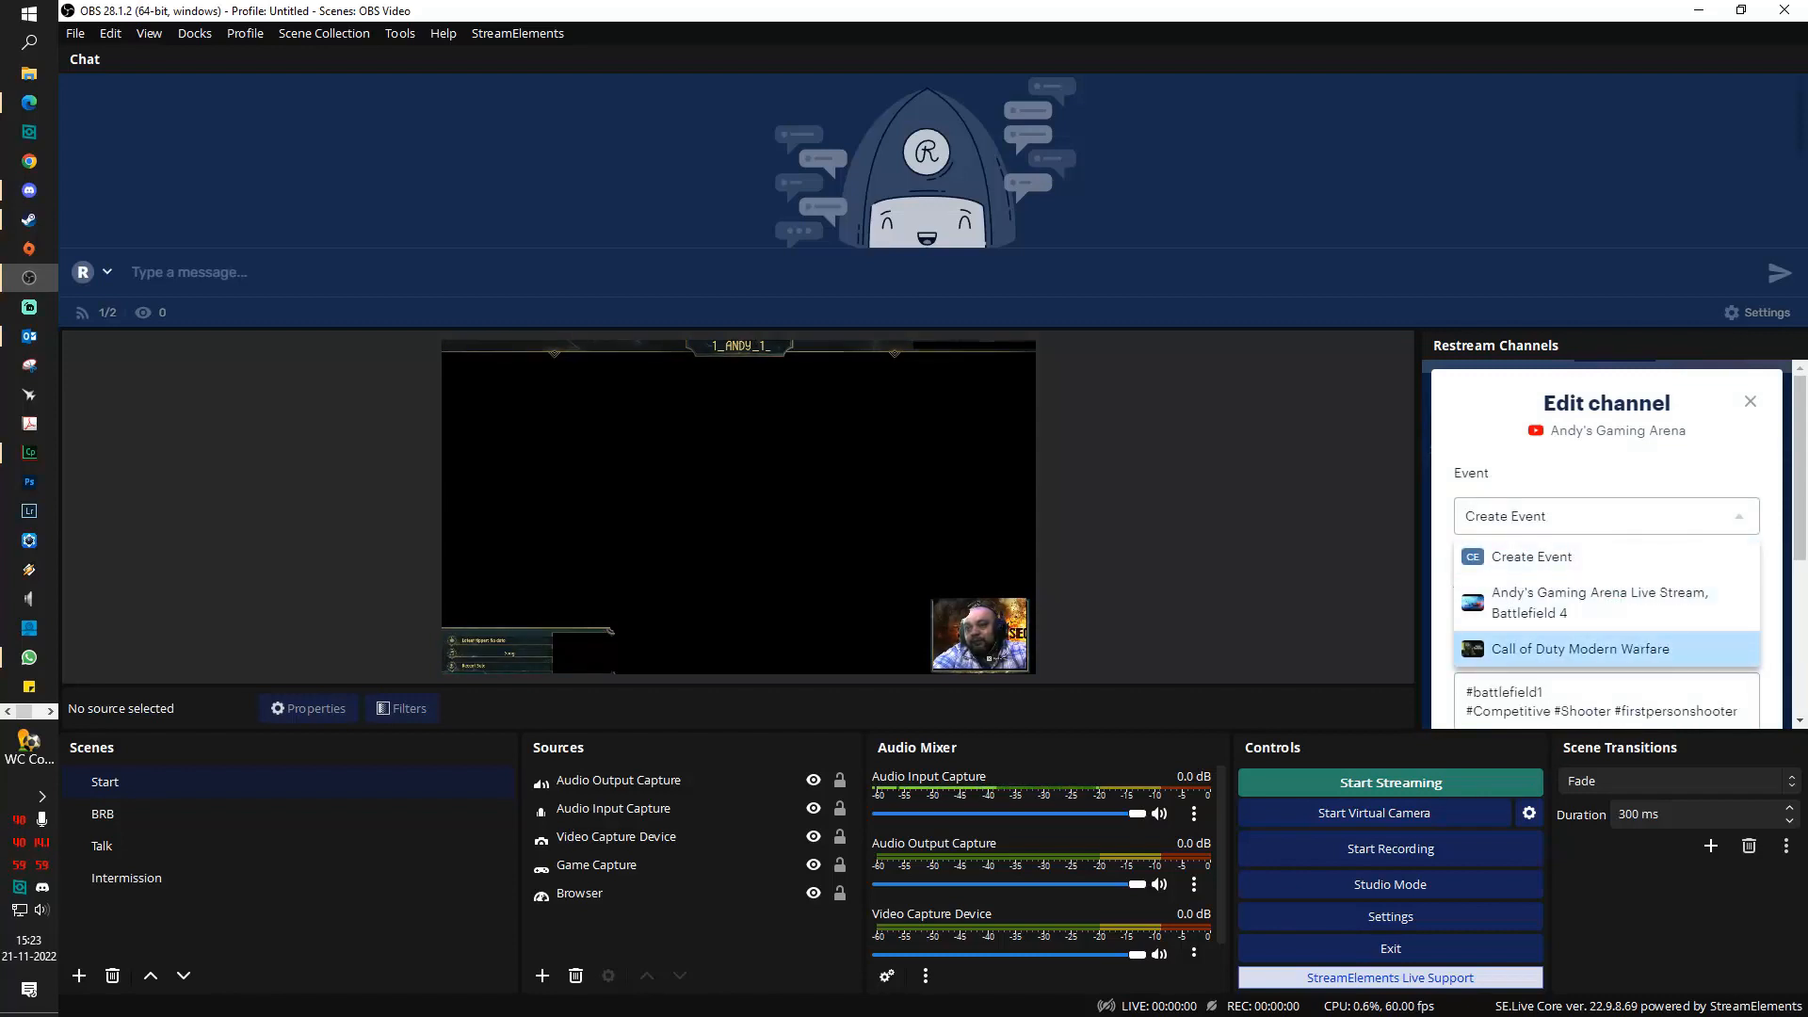
pyautogui.click(1579, 649)
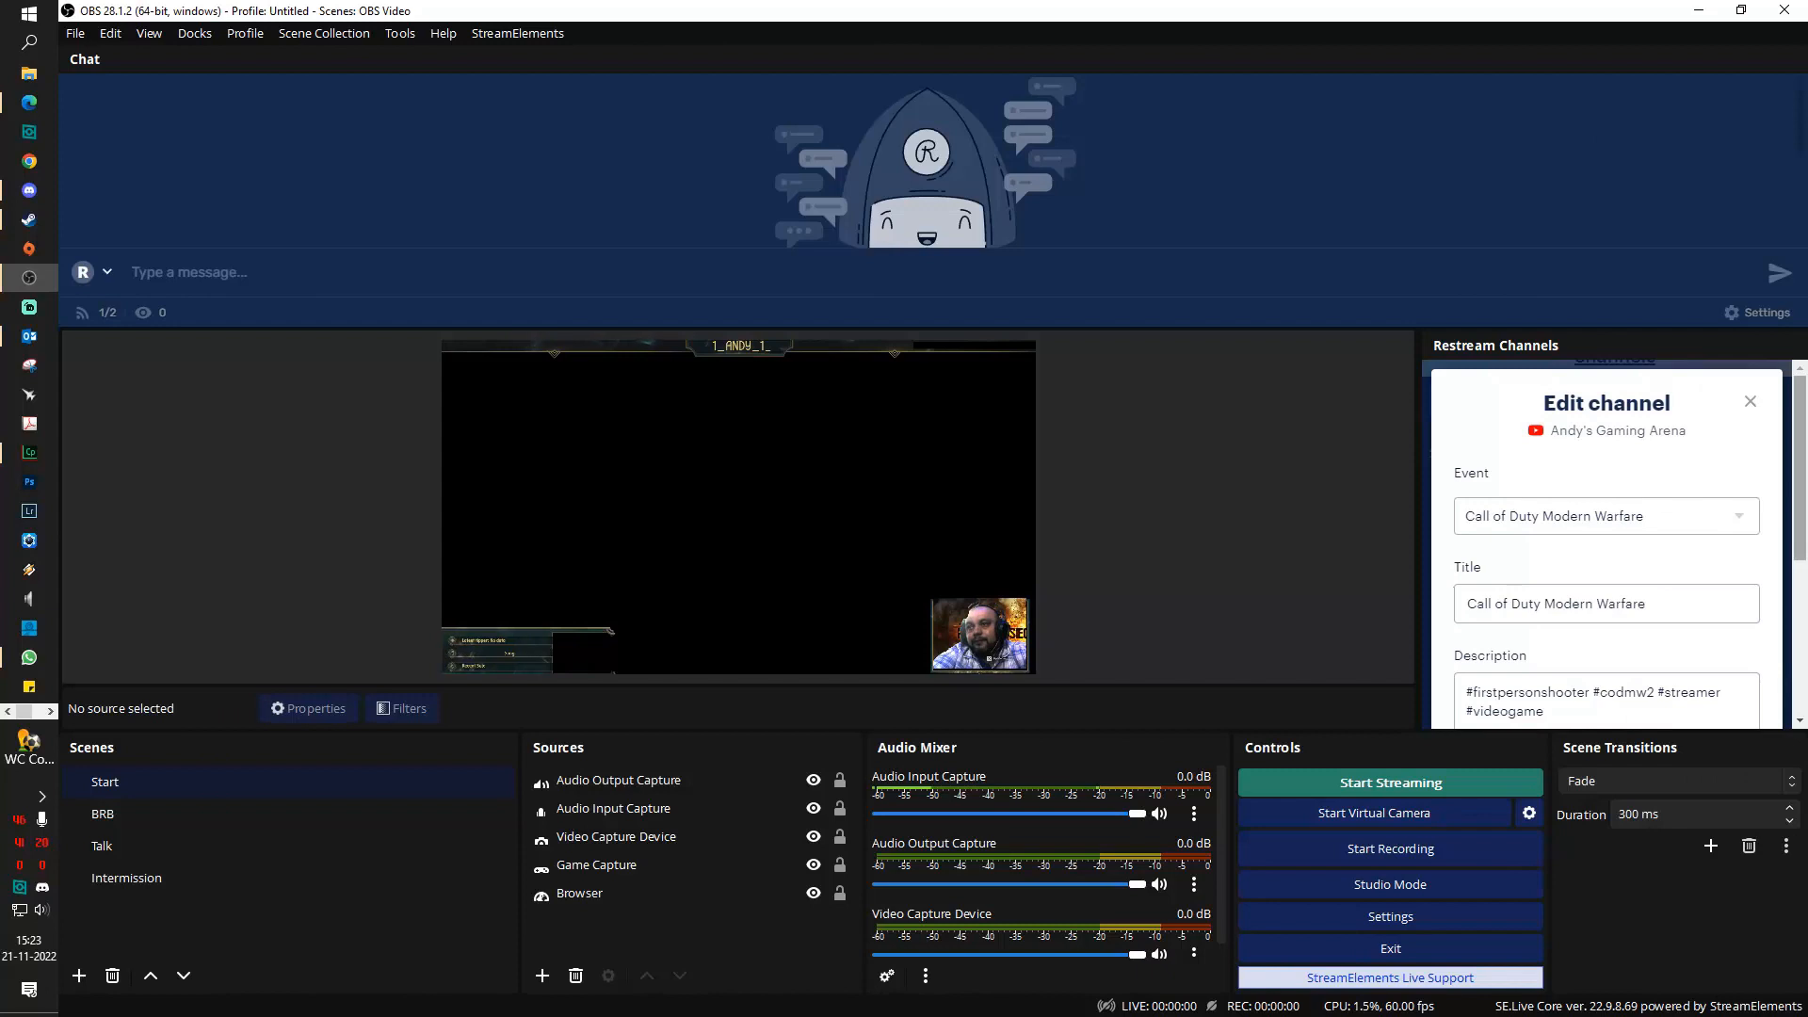
pyautogui.scroll(-3, 1606, 542)
pyautogui.click(1701, 680)
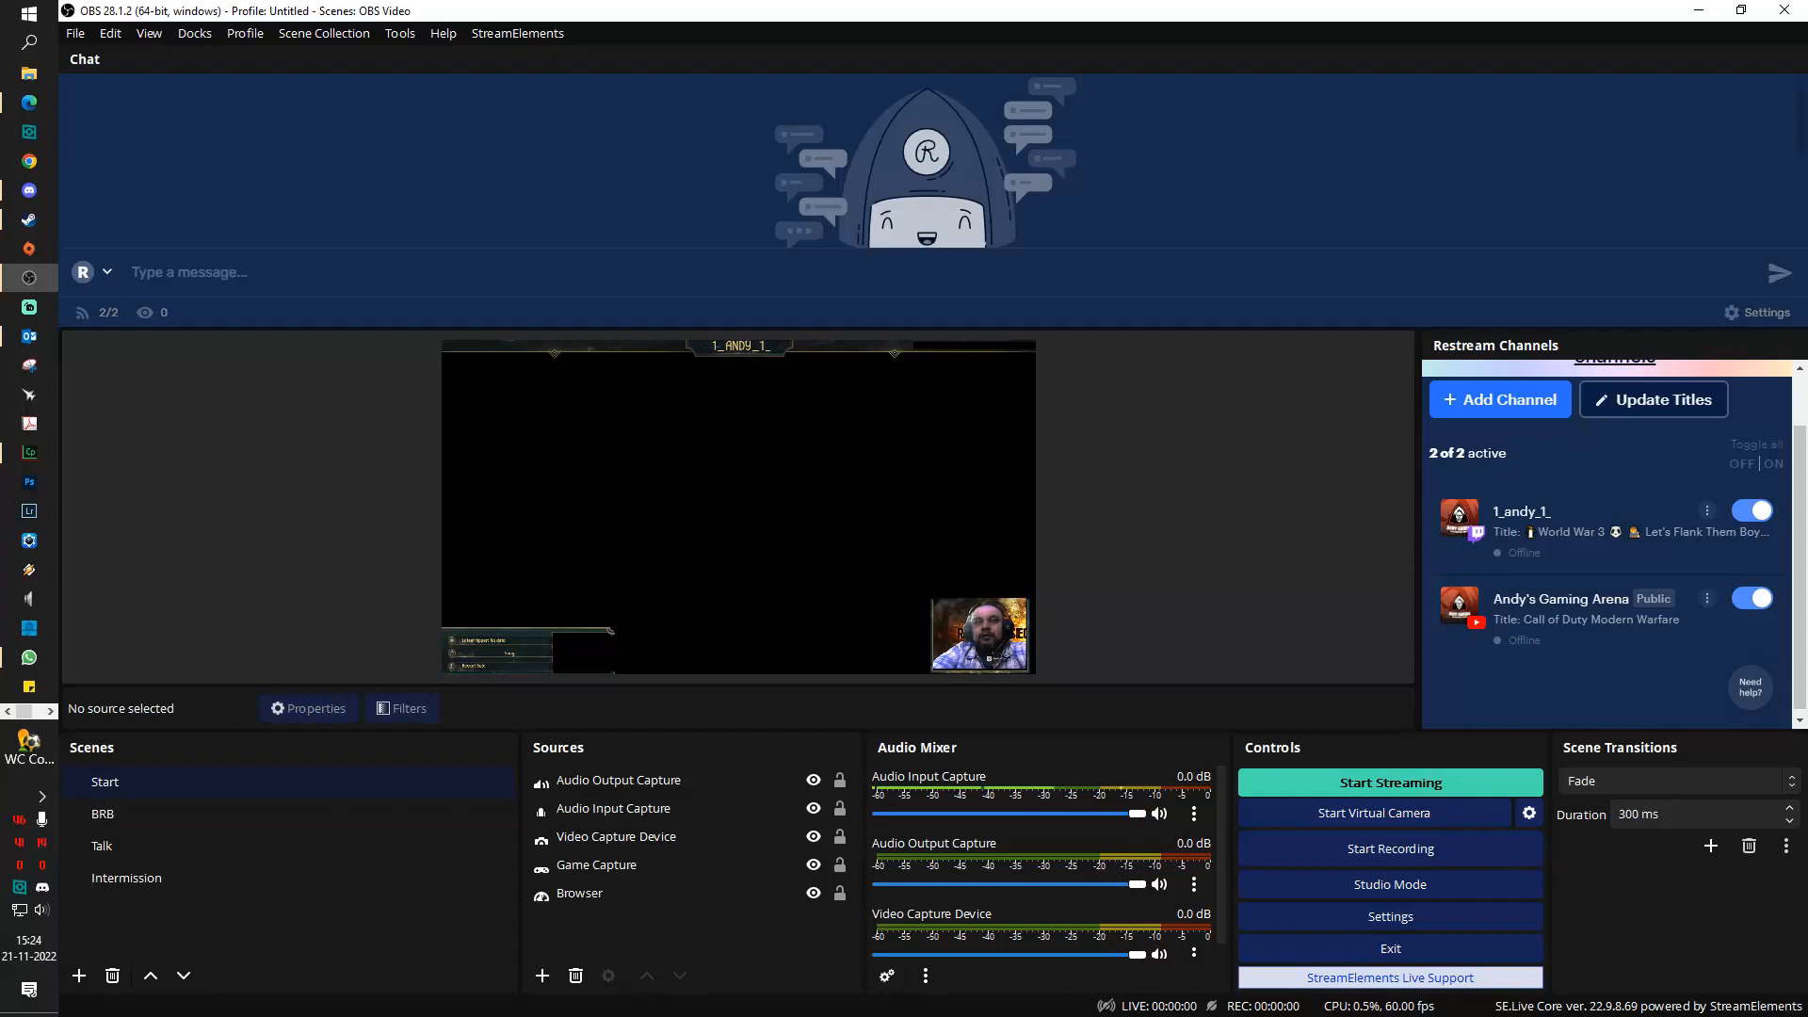
# Step: Expand the Chatbot section on the StreamElements overlays page, then go to the Call of Duty watch page
pyautogui.click(517, 33)
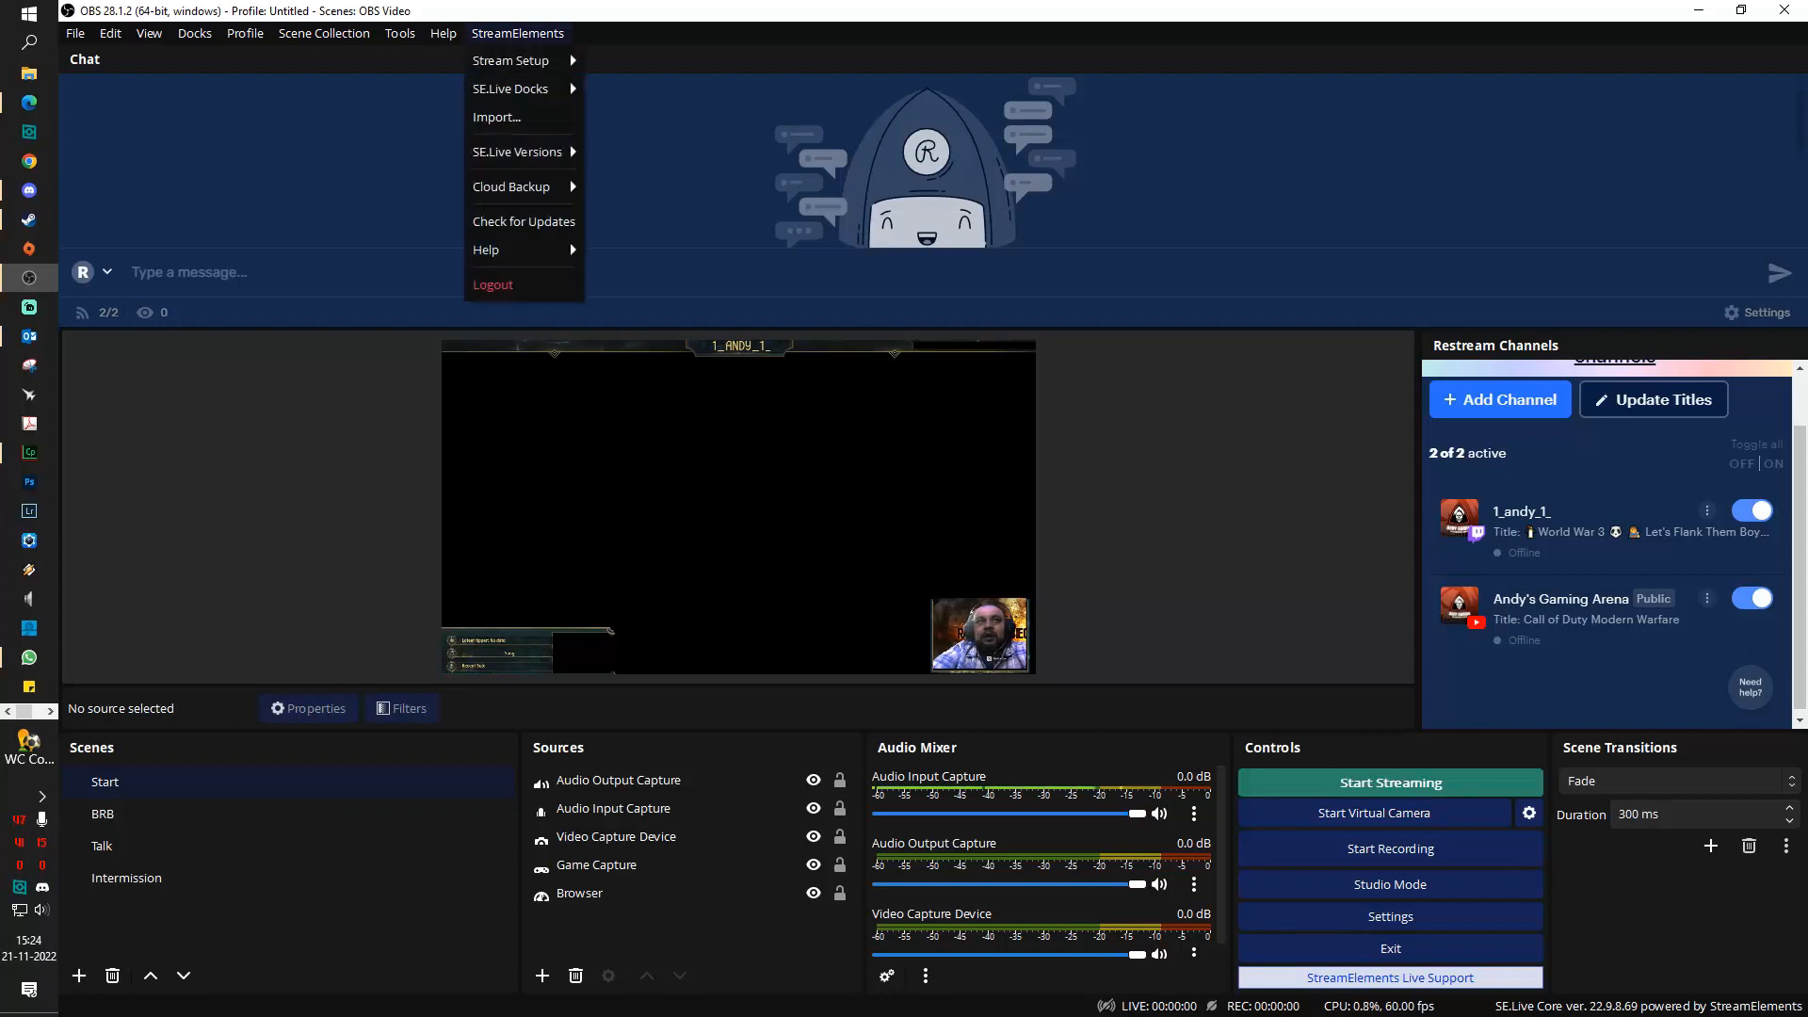
pyautogui.click(28, 102)
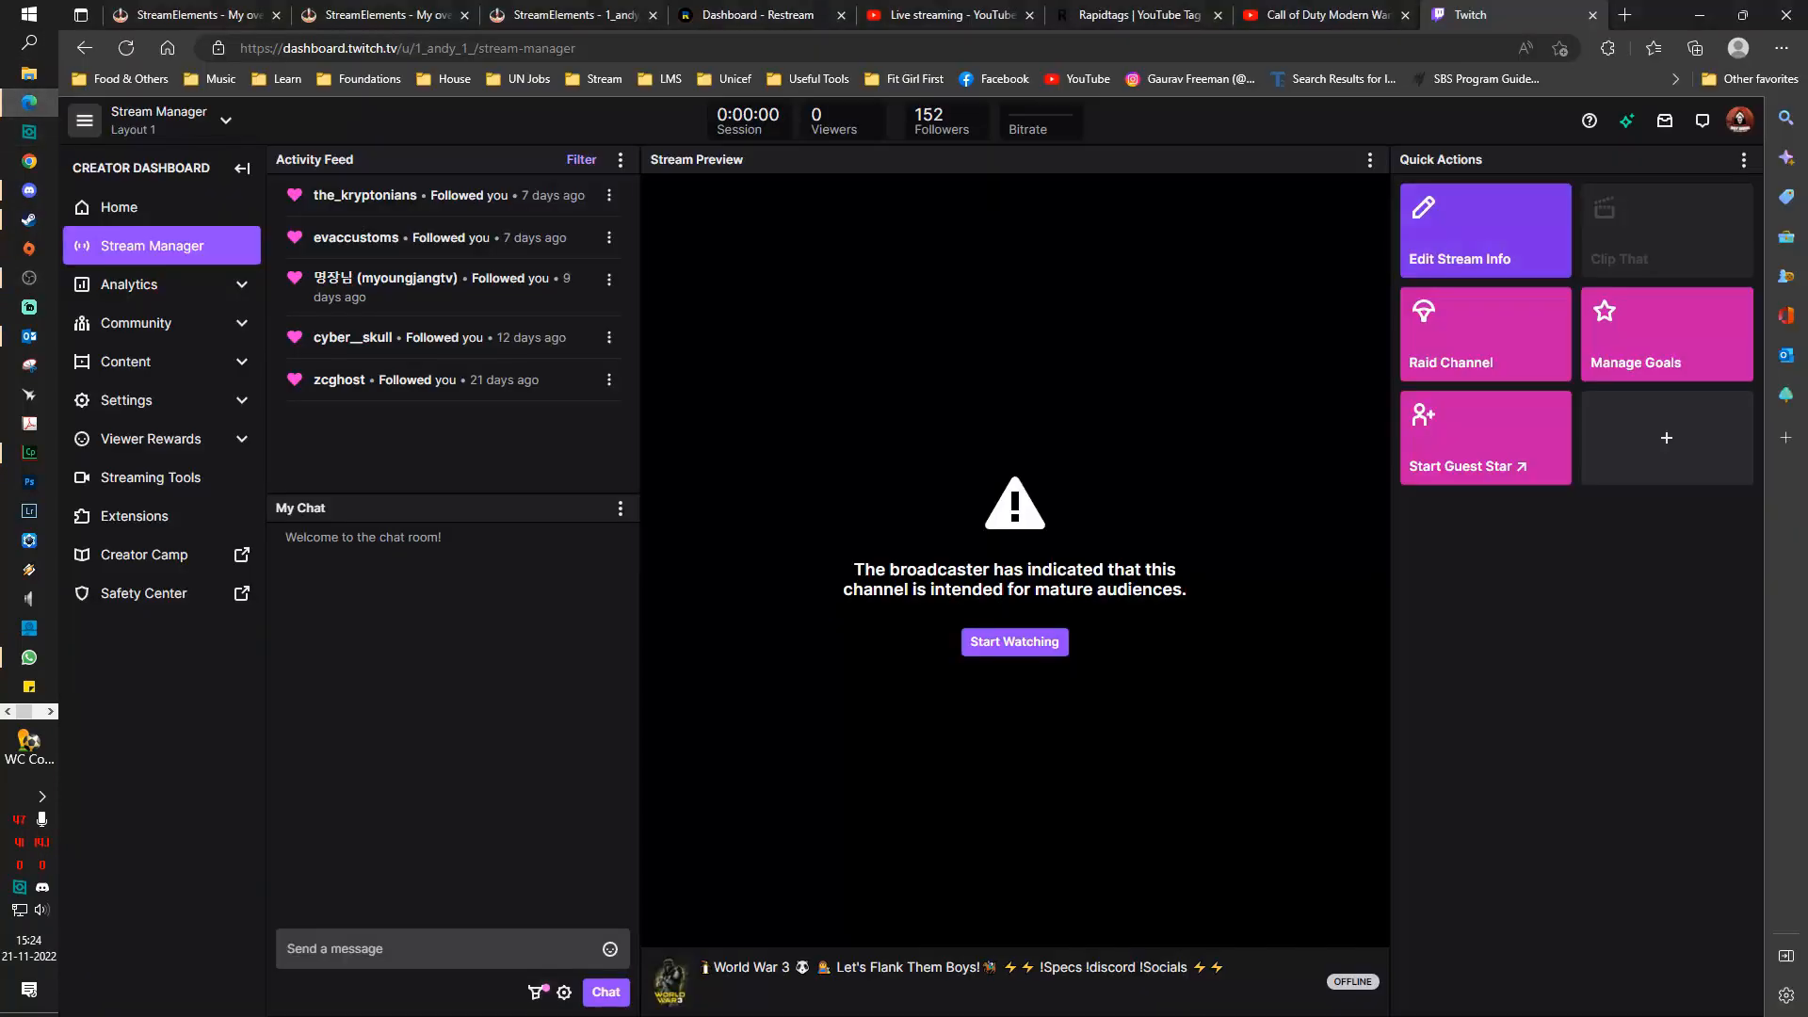
pyautogui.click(188, 14)
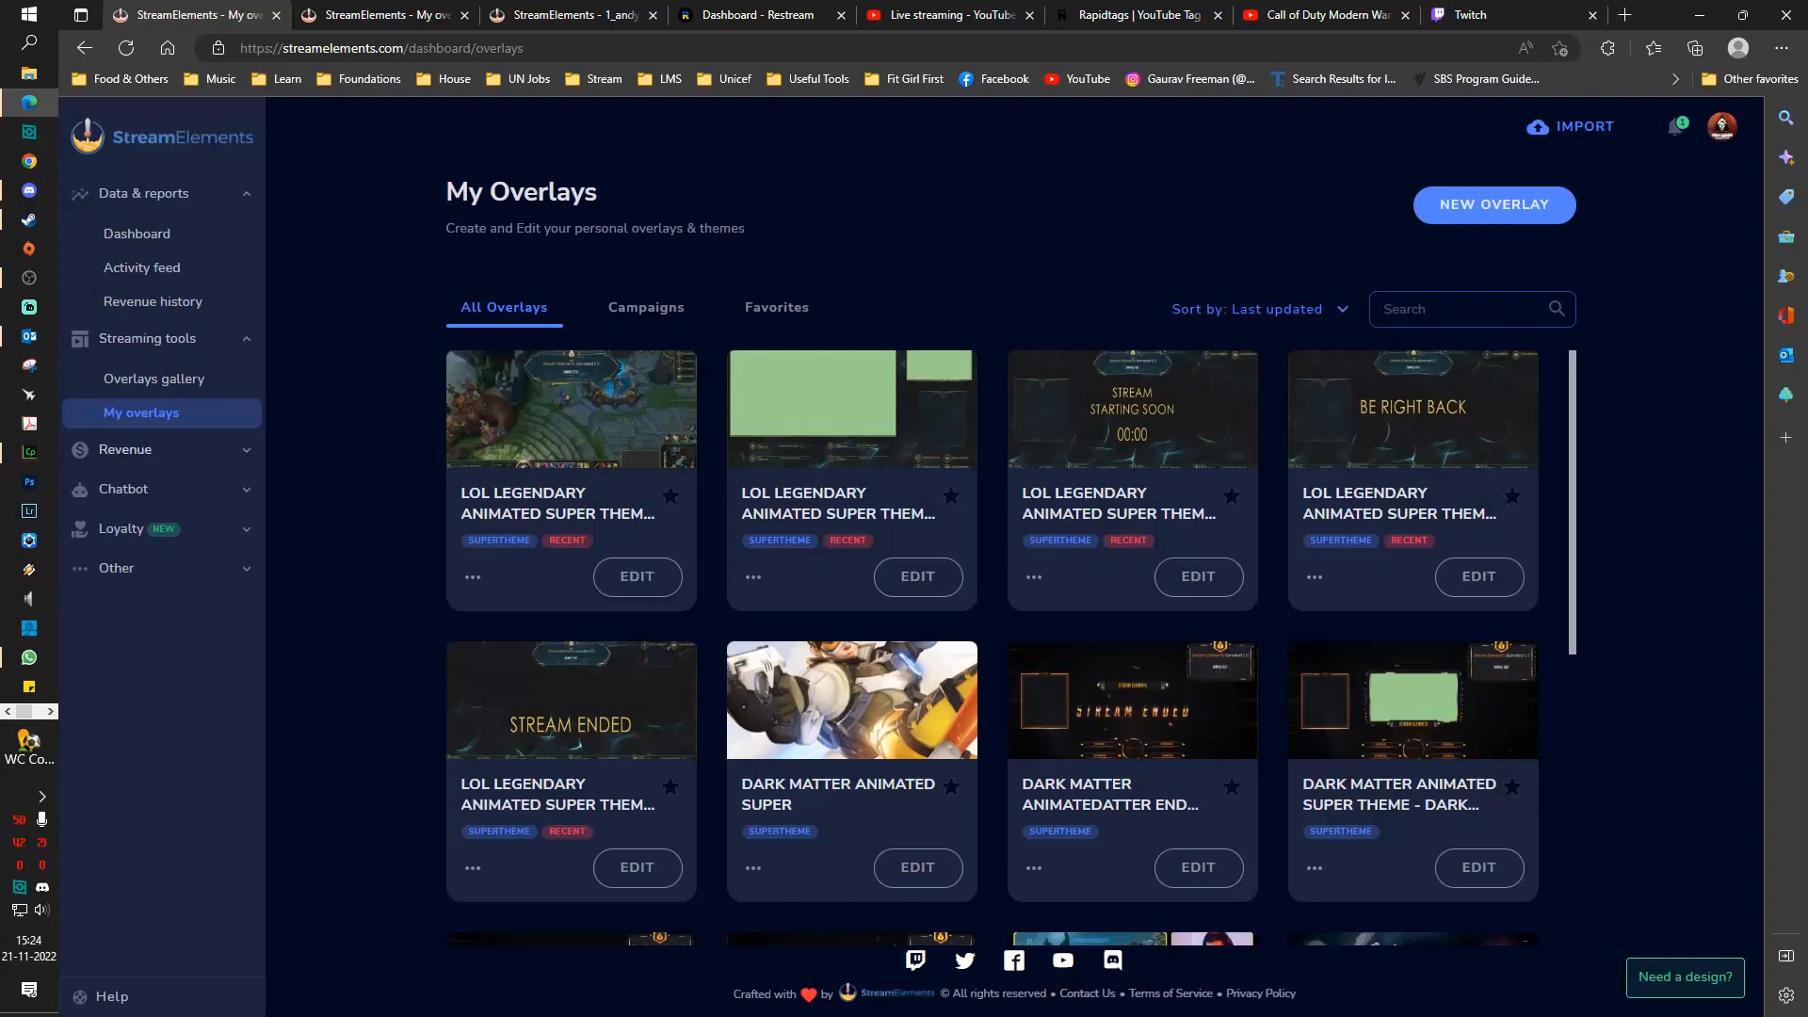
pyautogui.click(123, 488)
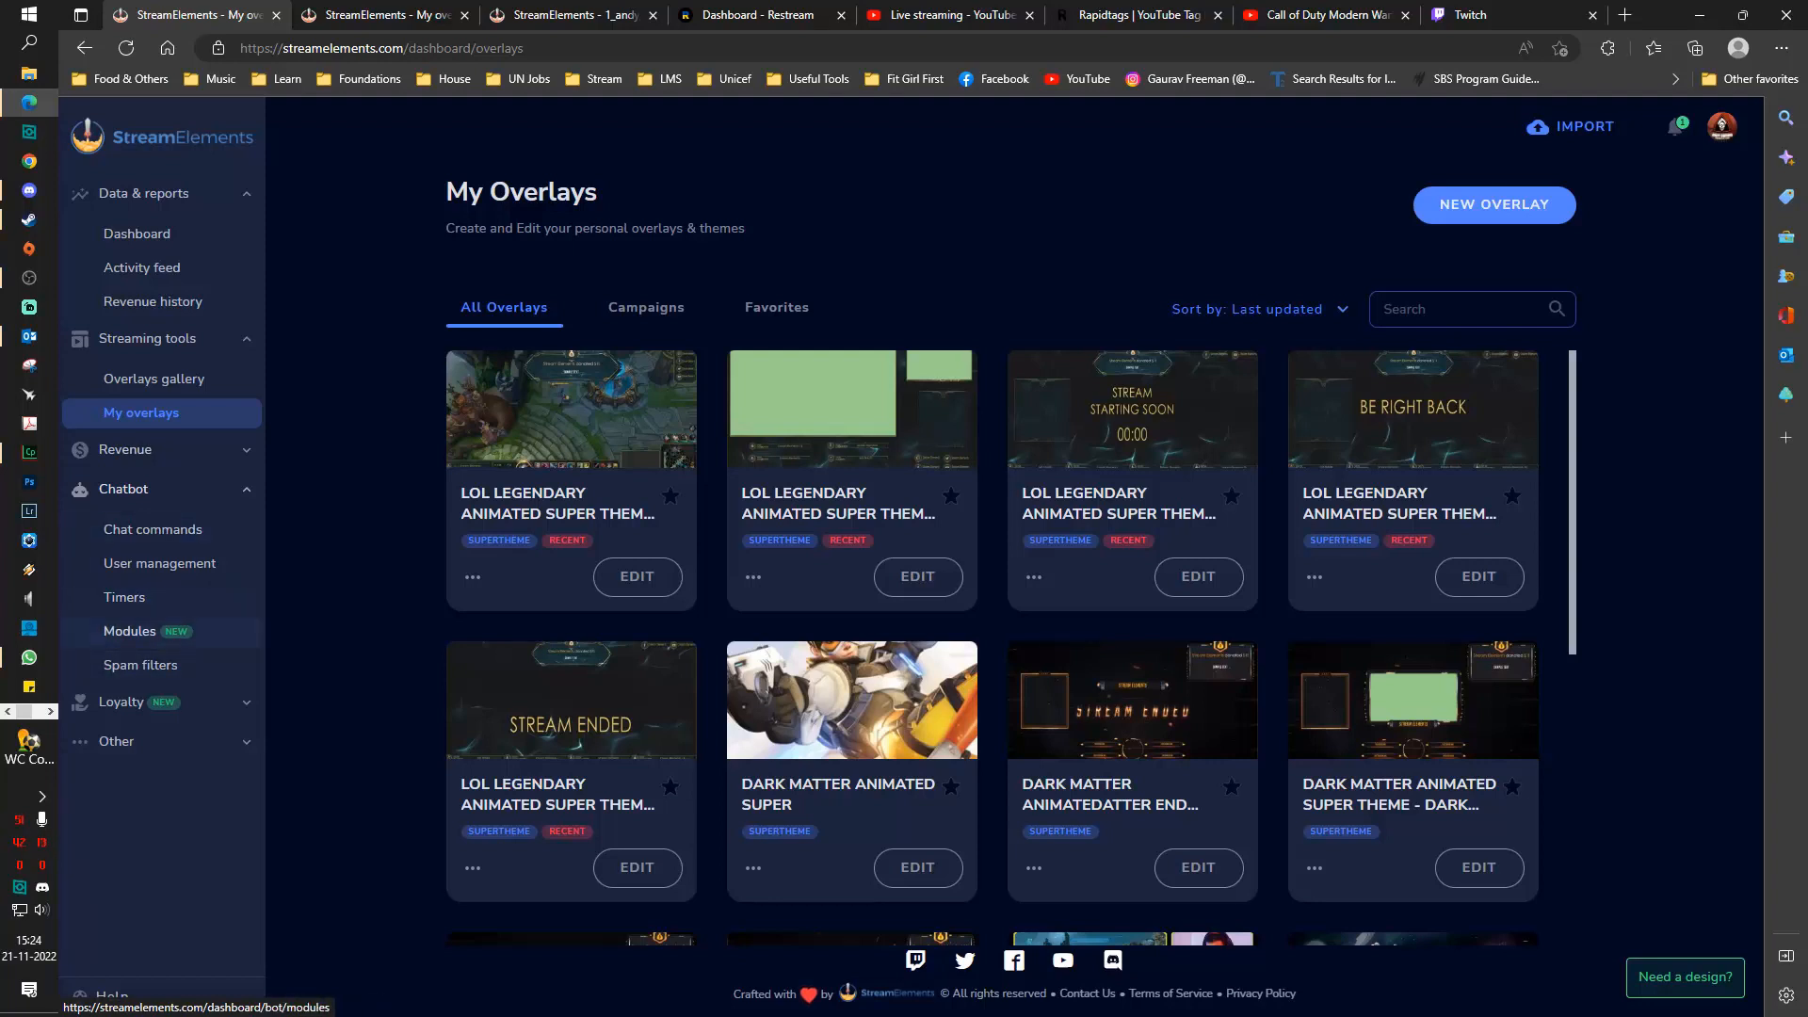
pyautogui.click(1318, 14)
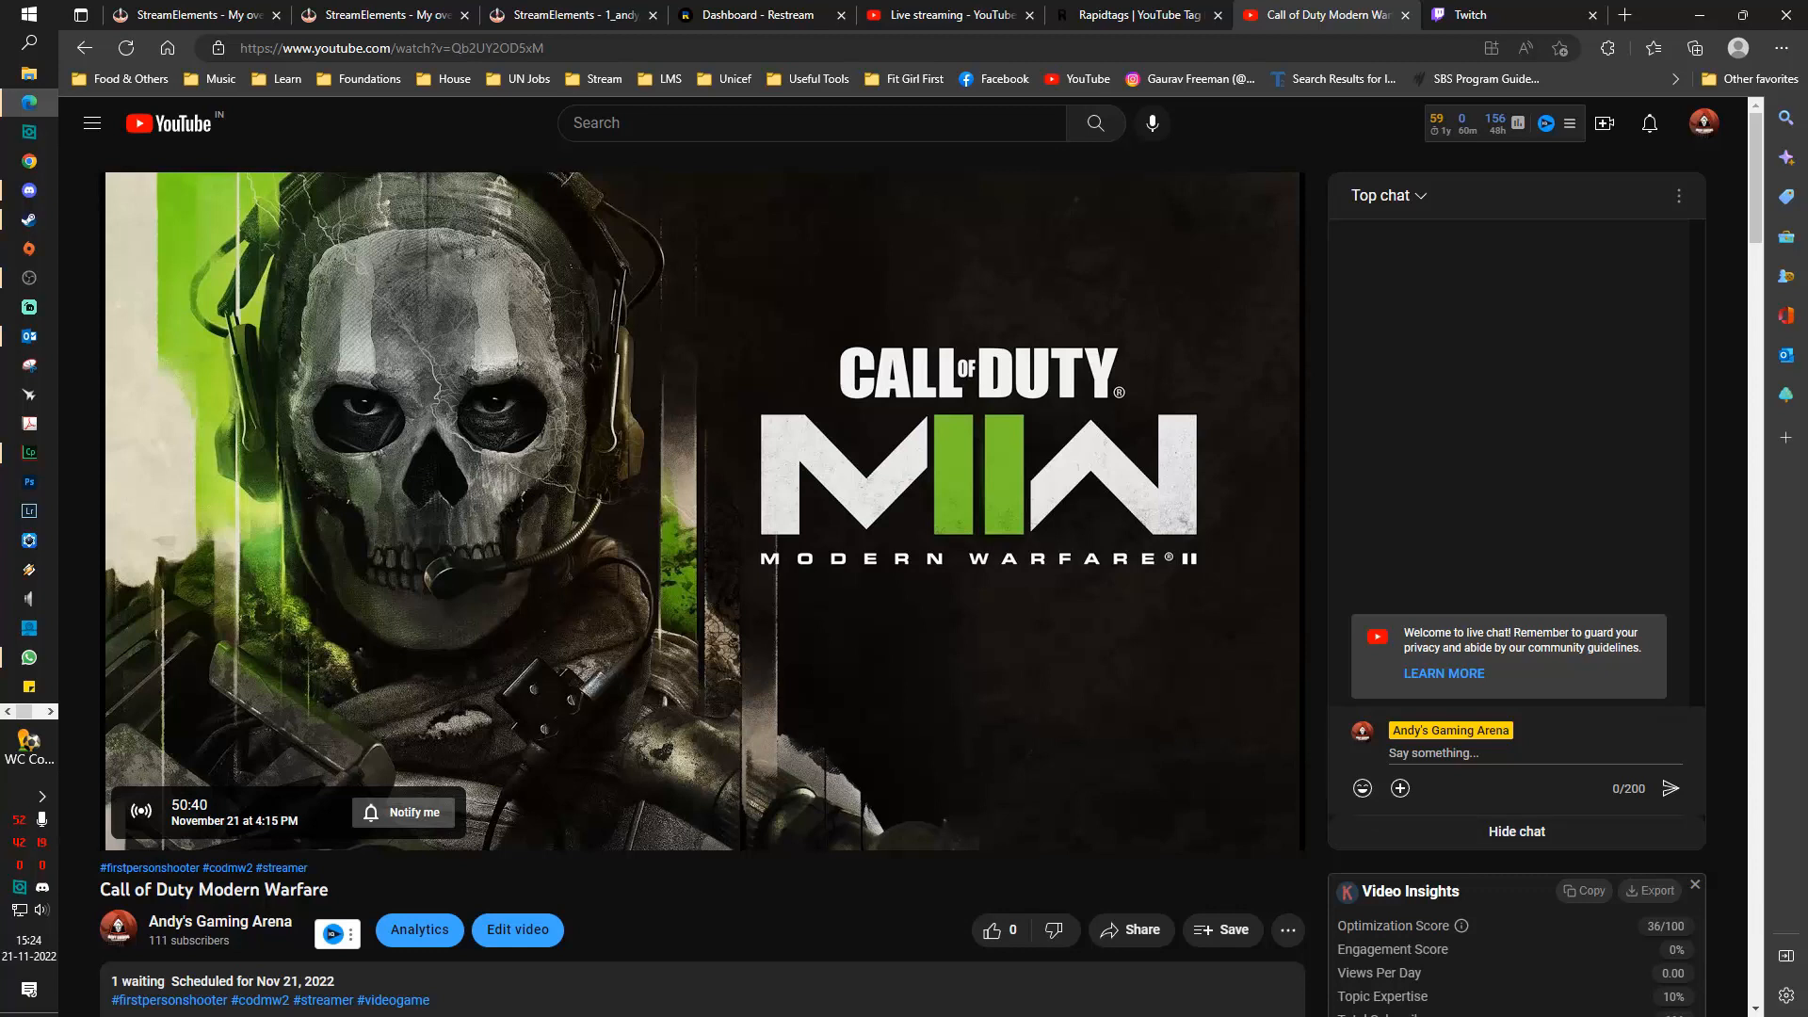
# Step: Send !discord in the YouTube live chat and check its relay in the Twitch Stream Manager chat
pyautogui.click(1433, 752)
pyautogui.write('I')
pyautogui.write('discord')
pyautogui.press('Return')
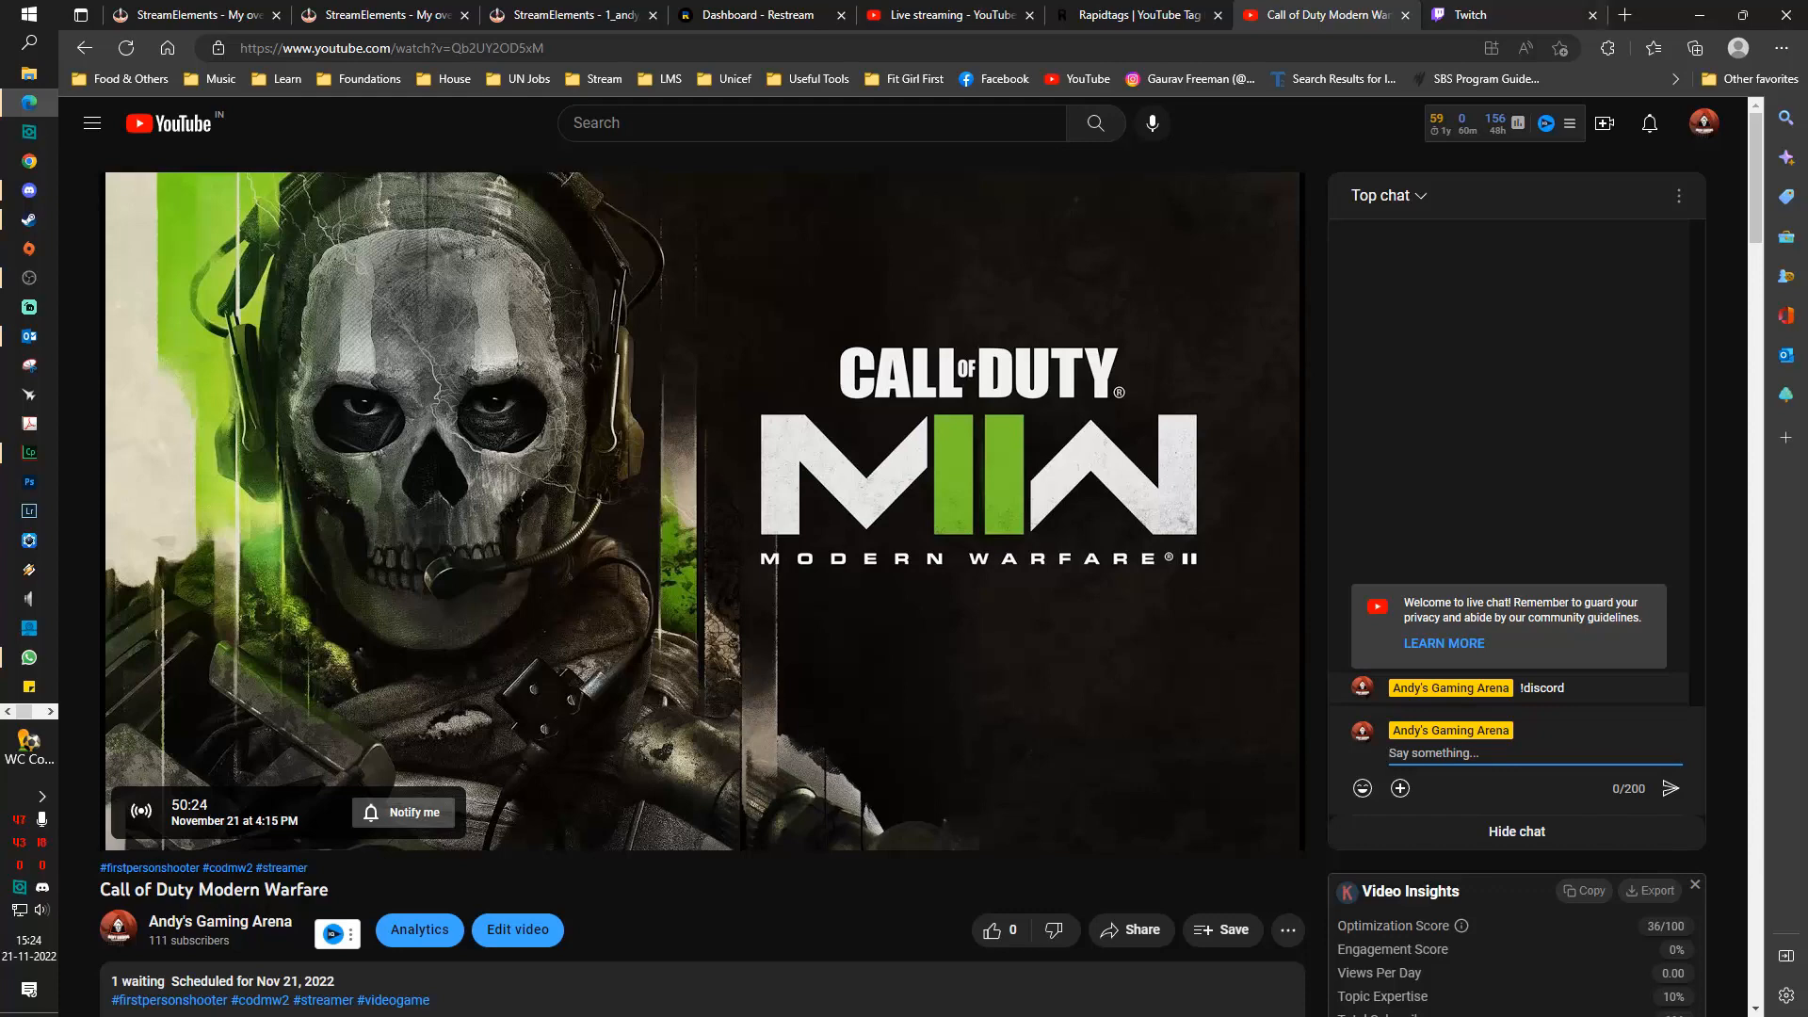
pyautogui.hotkey('ctrl', 'Tab')
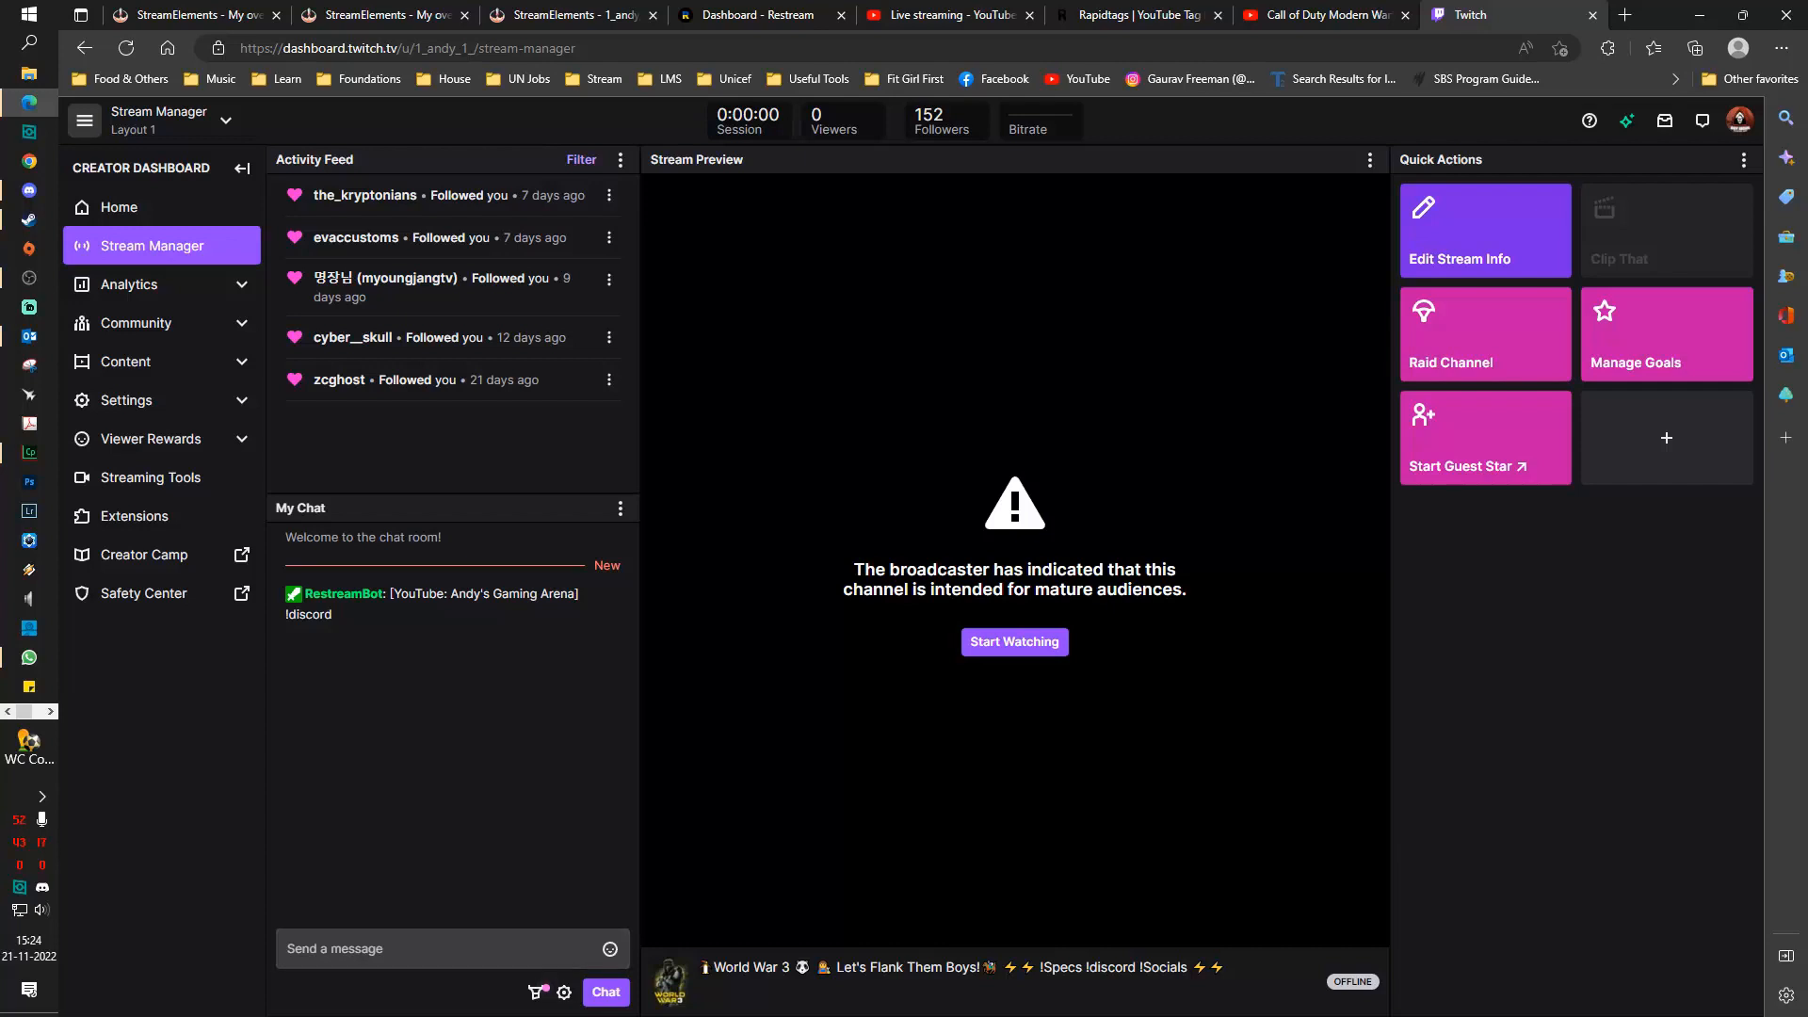
# Step: Send !discord and !specs in the Twitch chat, then switch to the StreamElements dashboard tab
pyautogui.click(436, 948)
pyautogui.write('!d')
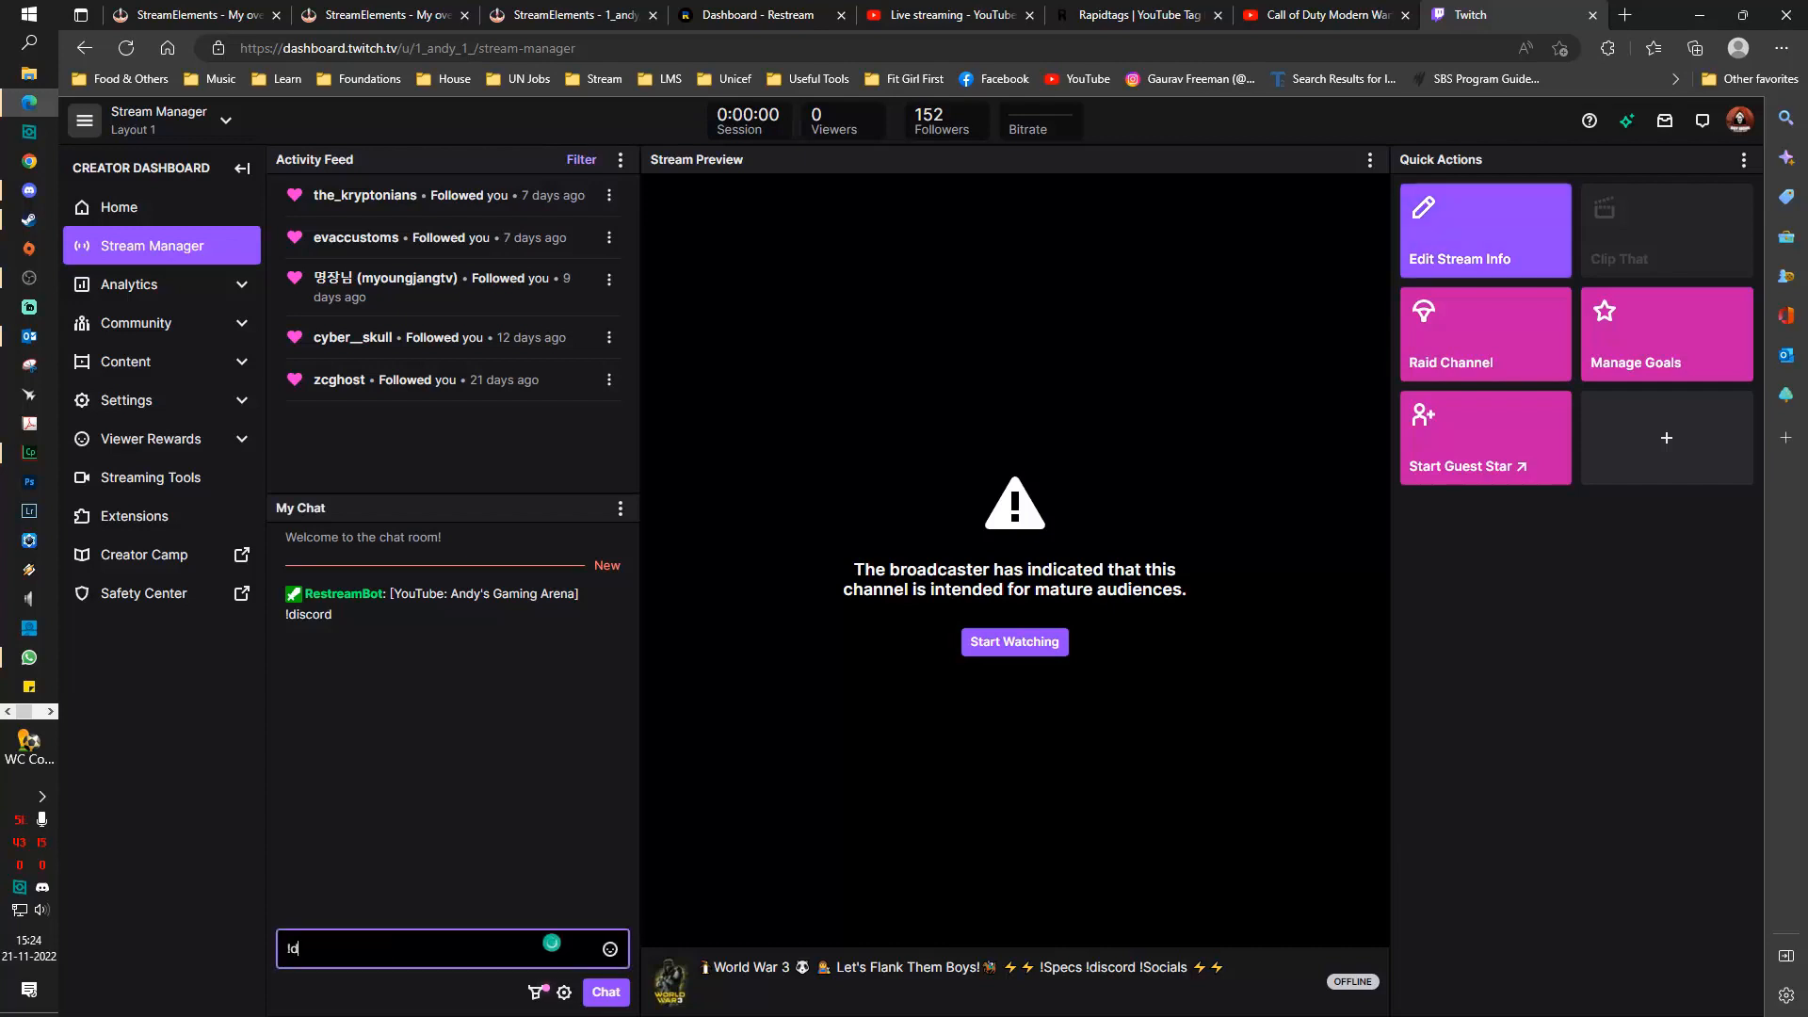
pyautogui.write('iscord')
pyautogui.press('Return')
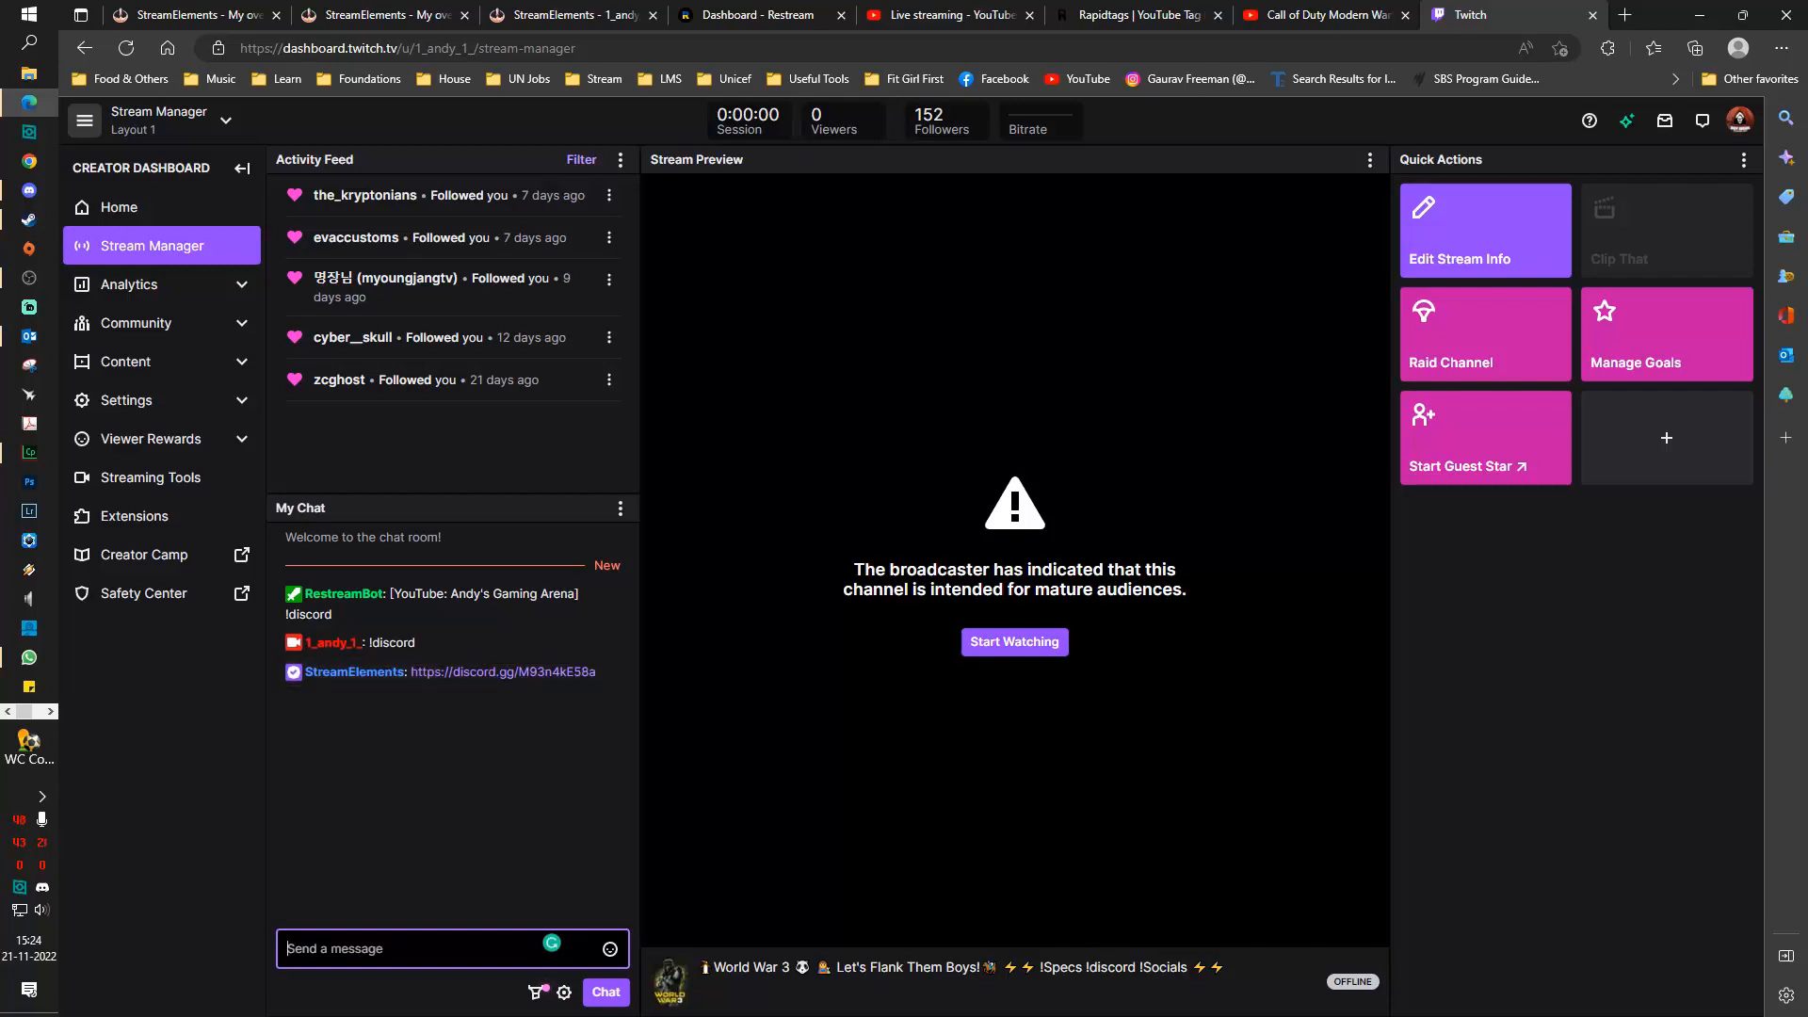
pyautogui.write('!specs')
pyautogui.press('Return')
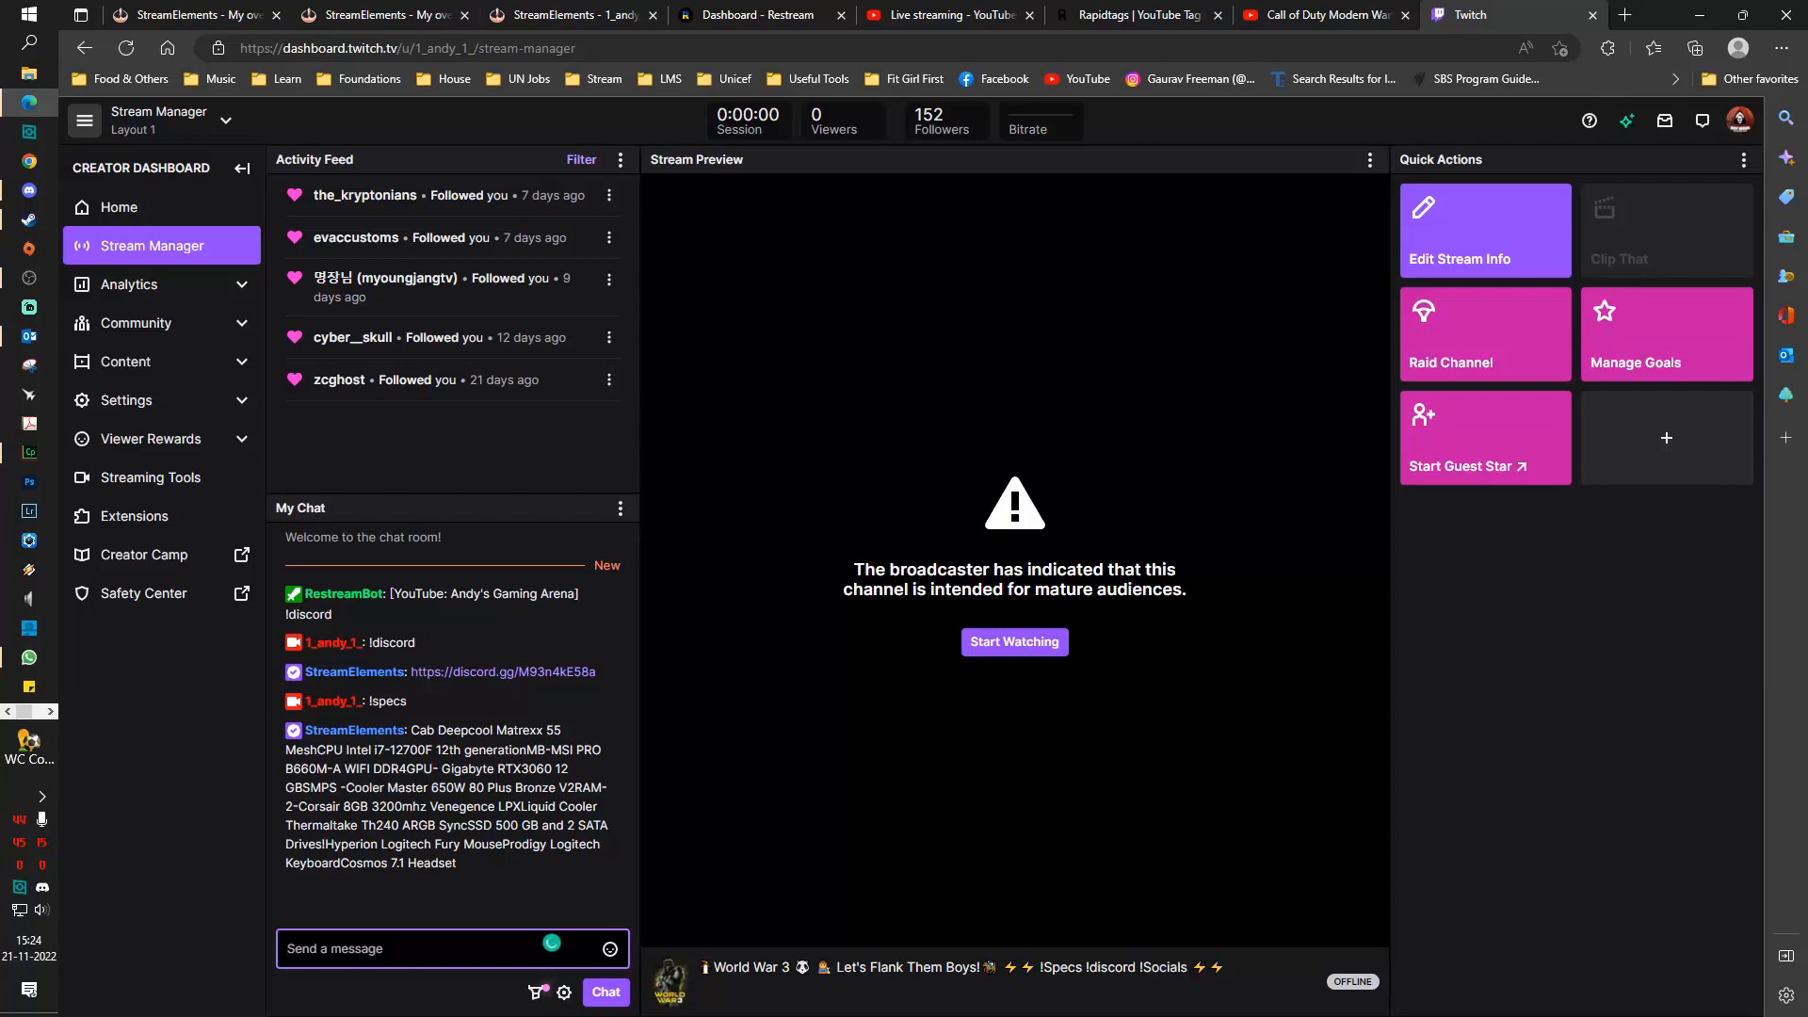
pyautogui.click(196, 14)
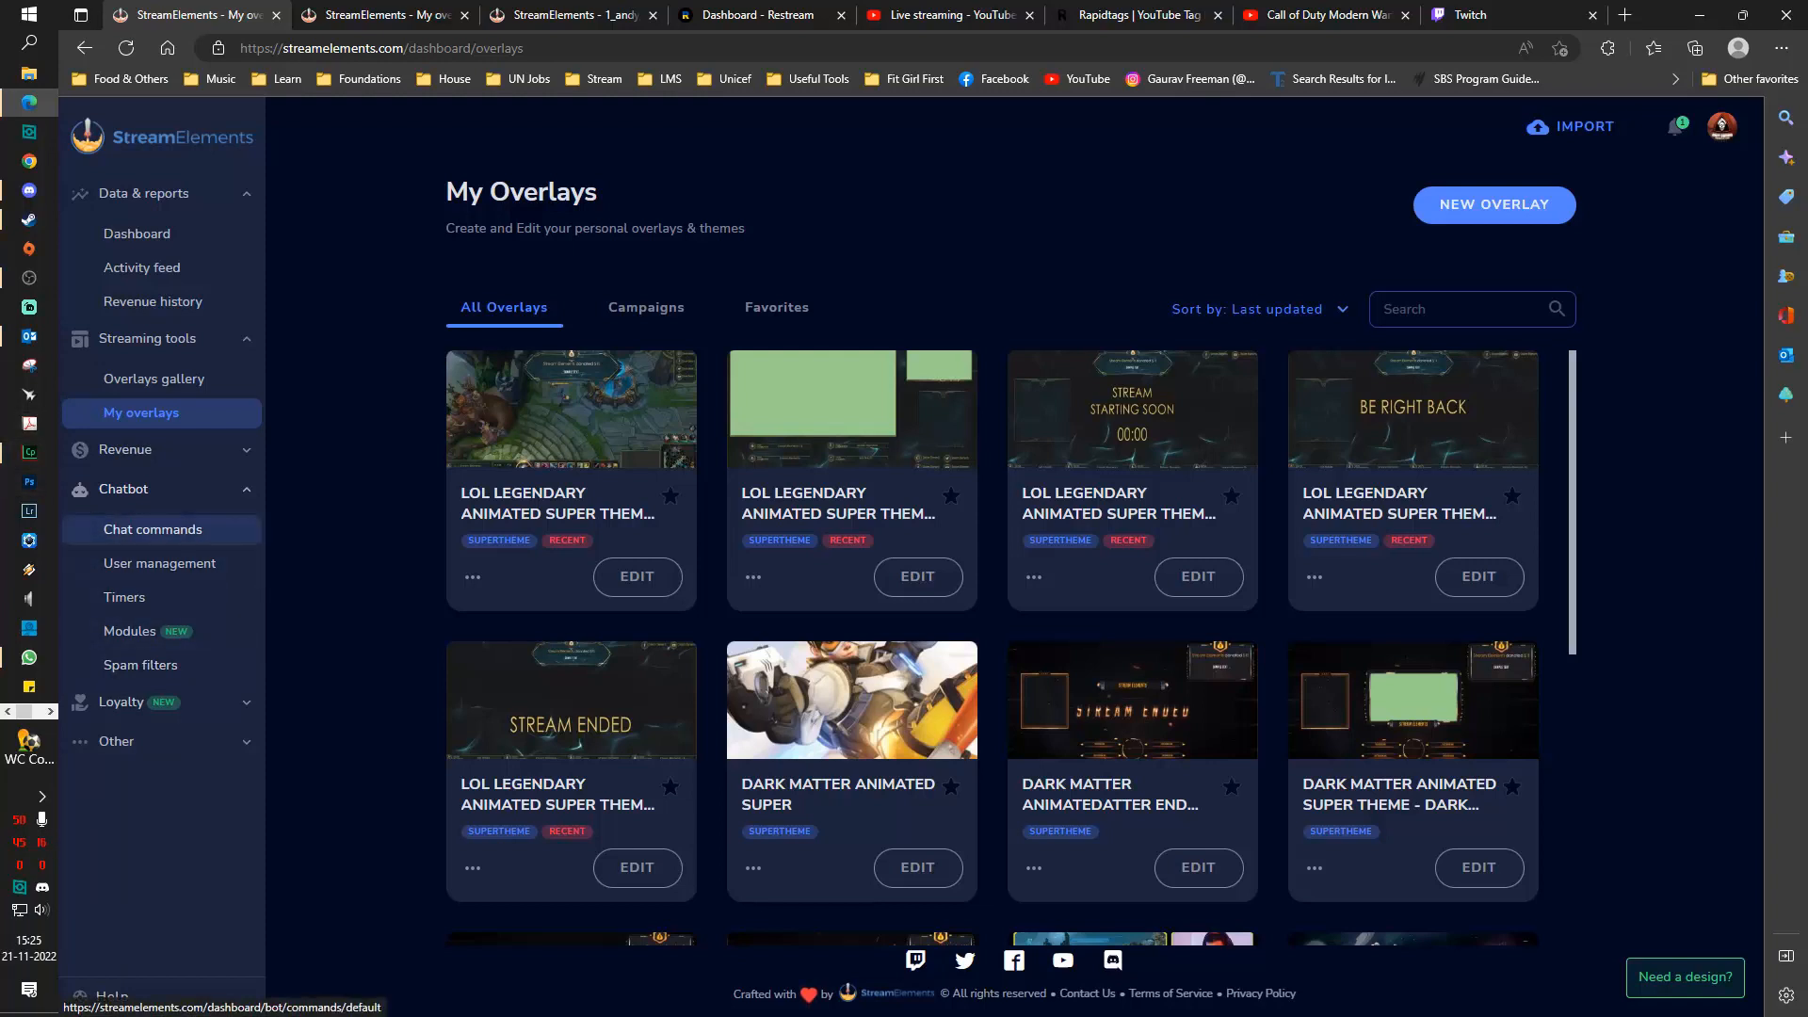
# Step: Browse StreamElements' default Everyone and Super Moderator chat commands, then return to the Twitch stream manager
pyautogui.click(153, 529)
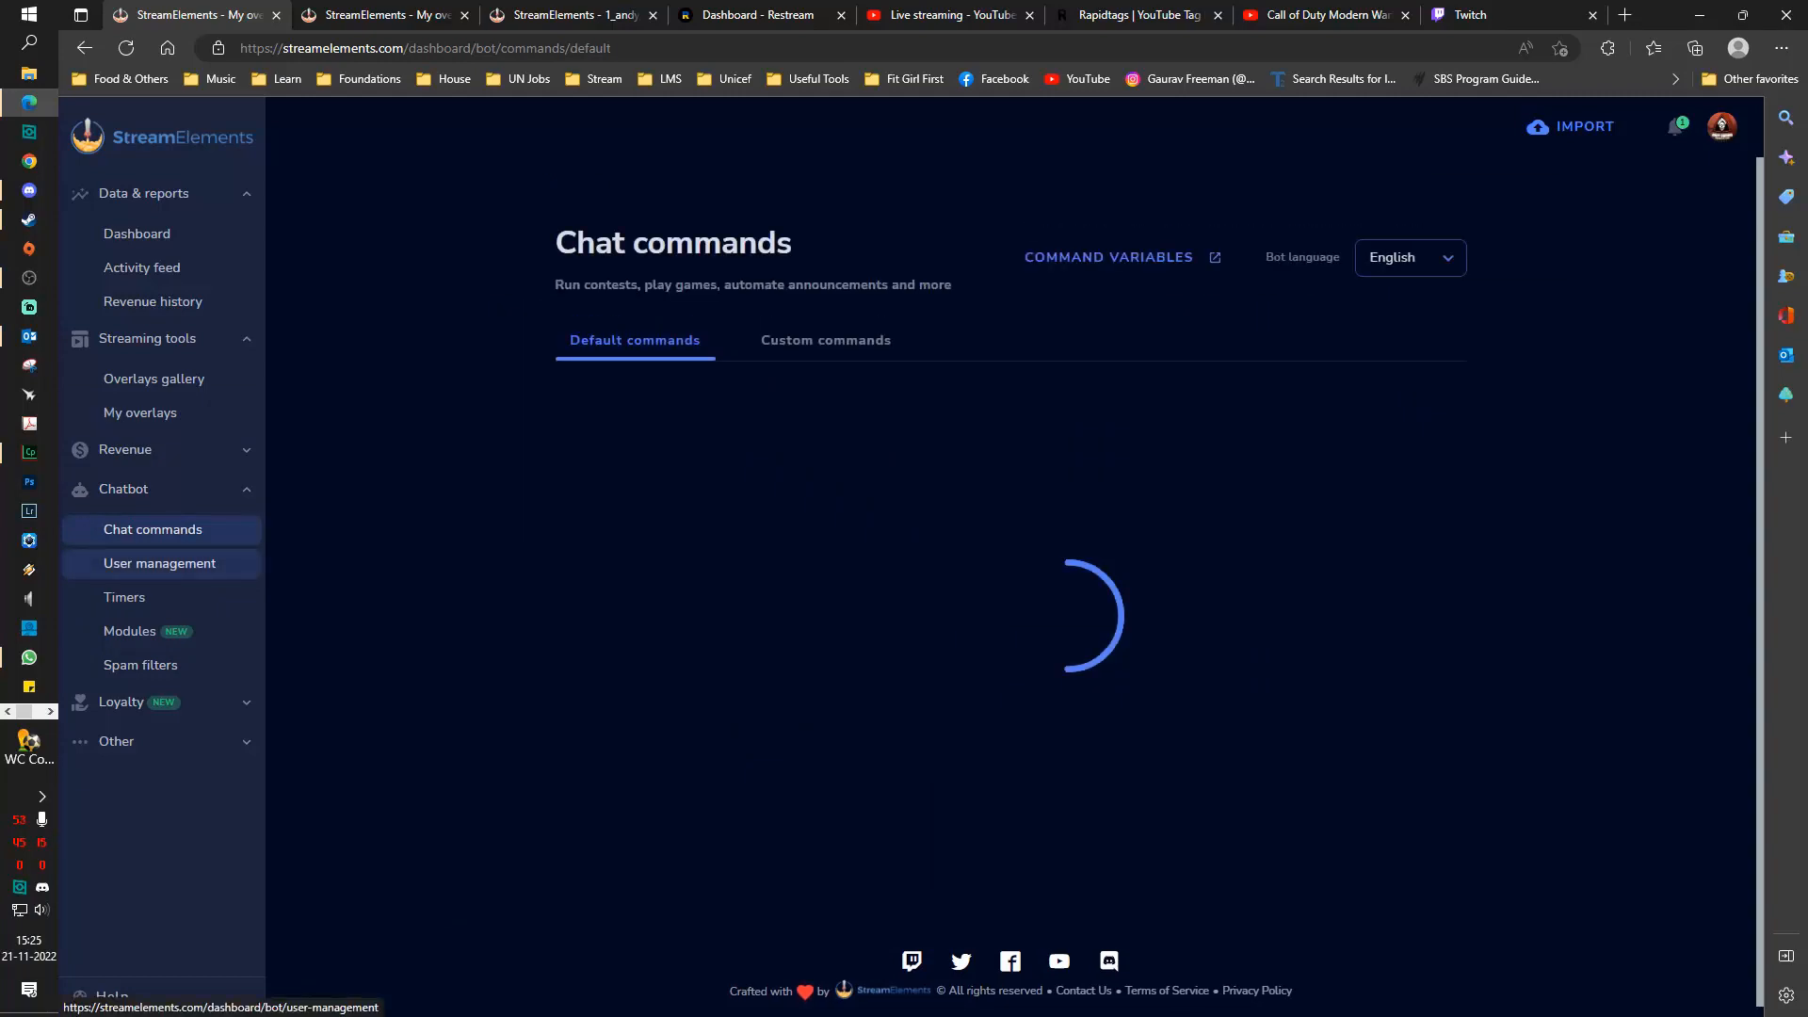
pyautogui.scroll(-15, 941, 530)
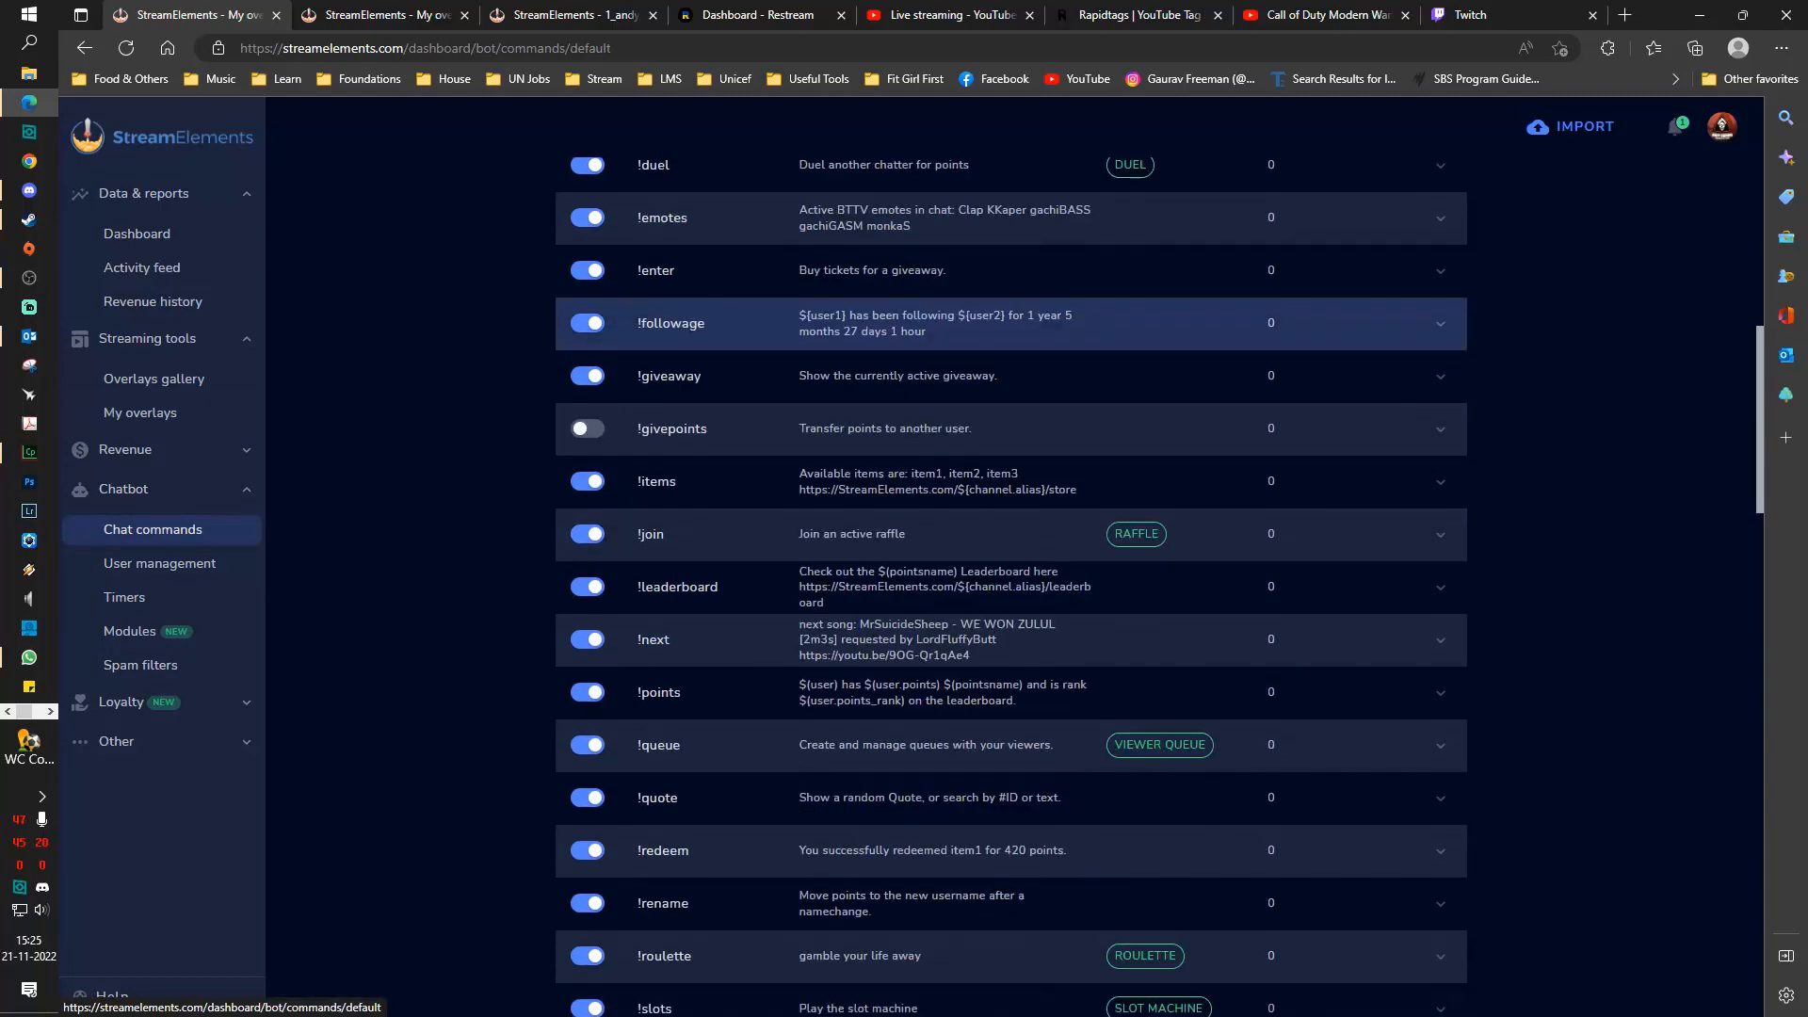
pyautogui.scroll(-20, 941, 523)
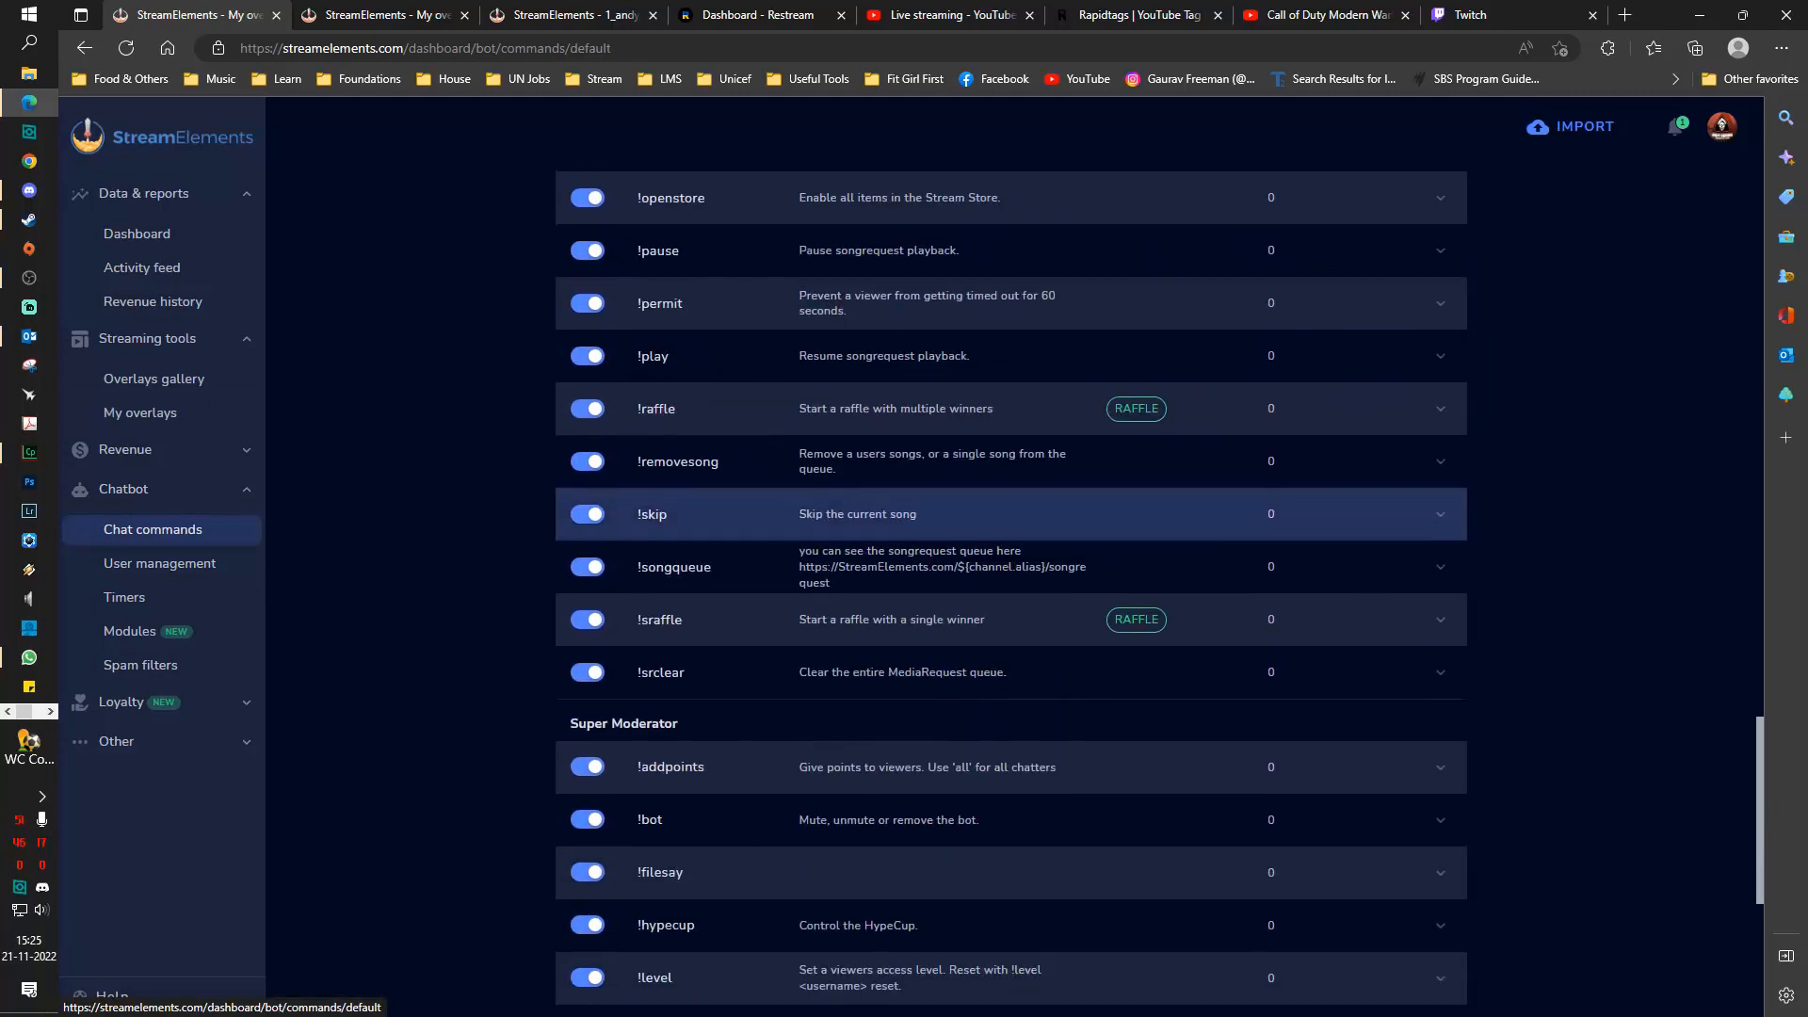
pyautogui.scroll(-5, 942, 524)
pyautogui.scroll(15, 941, 523)
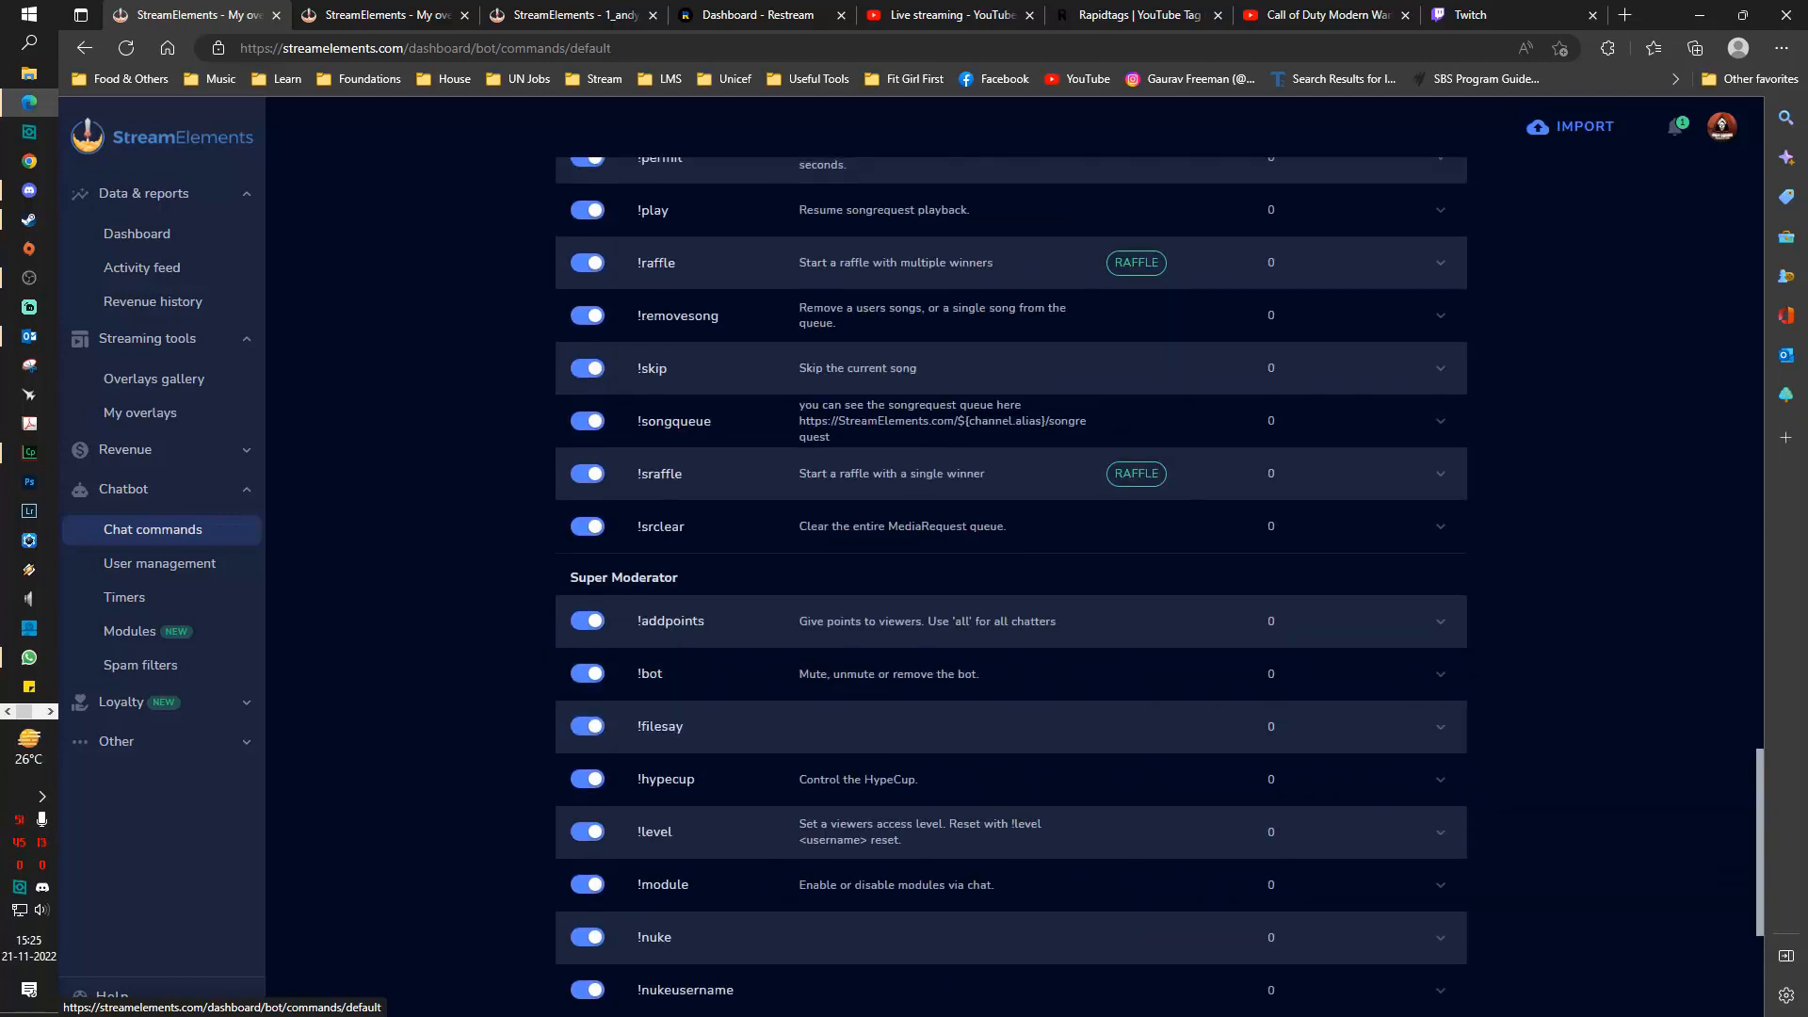
pyautogui.scroll(15, 941, 847)
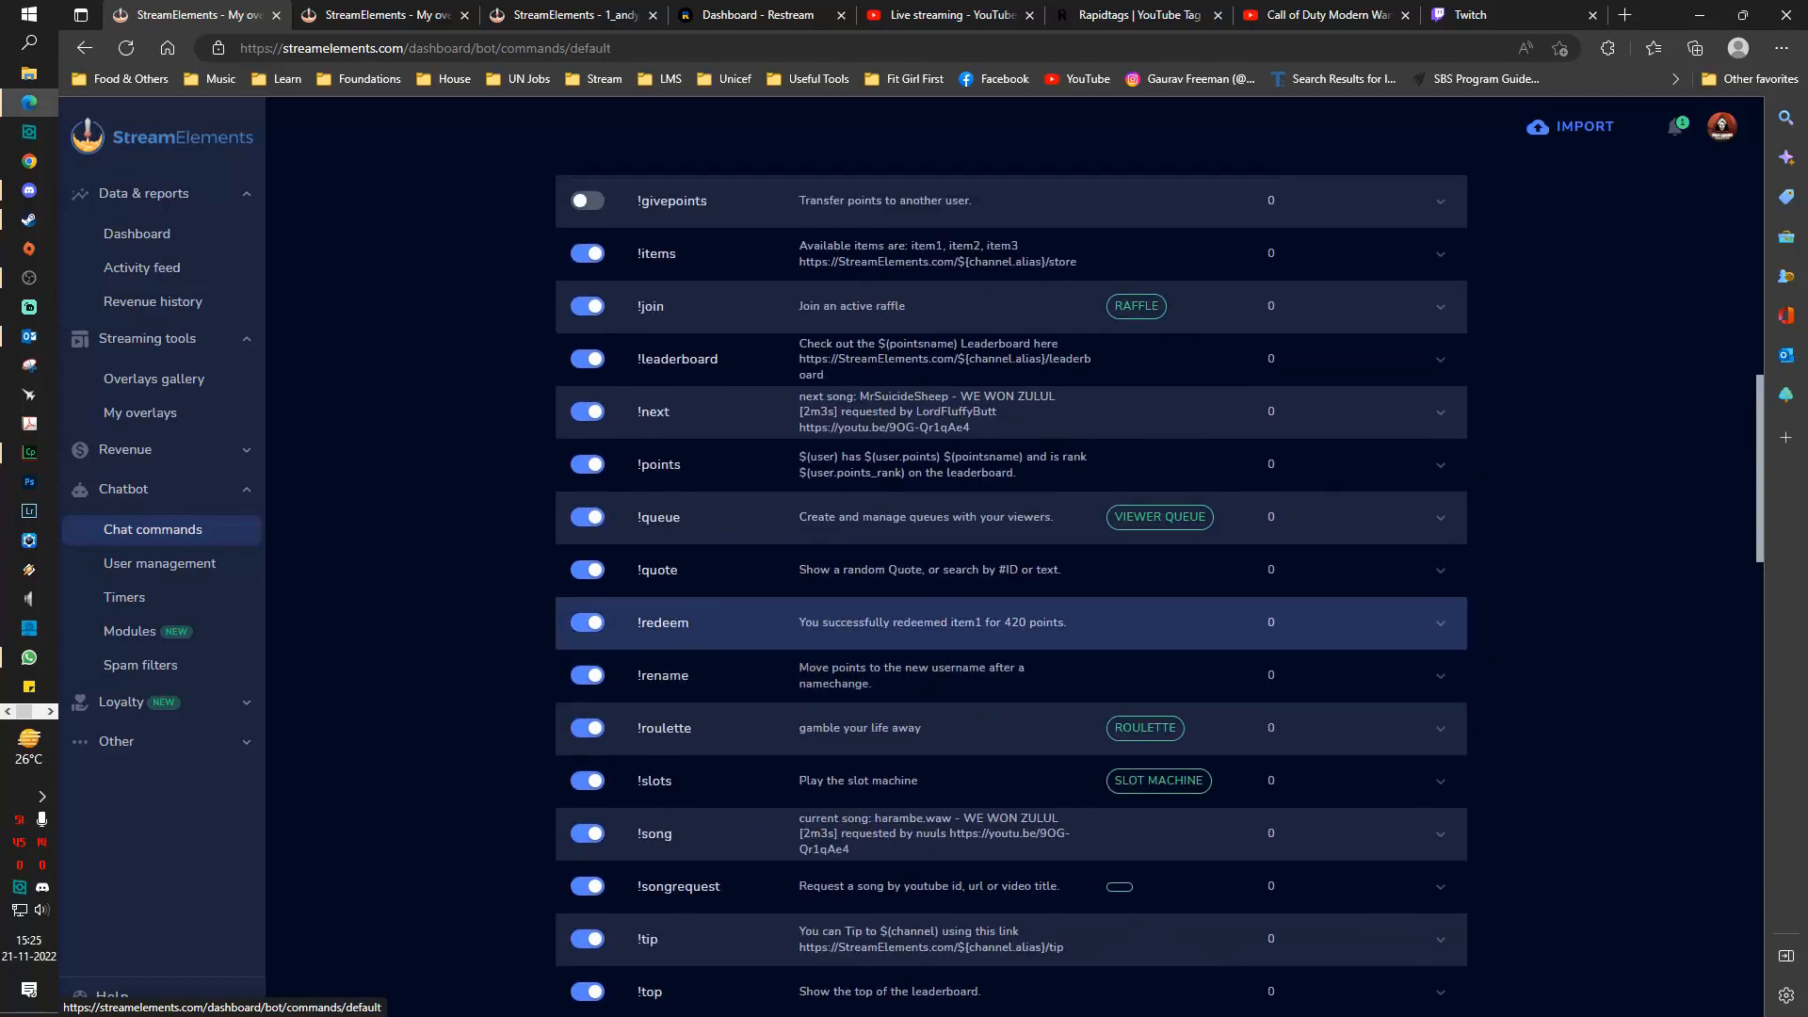
pyautogui.scroll(6, 942, 832)
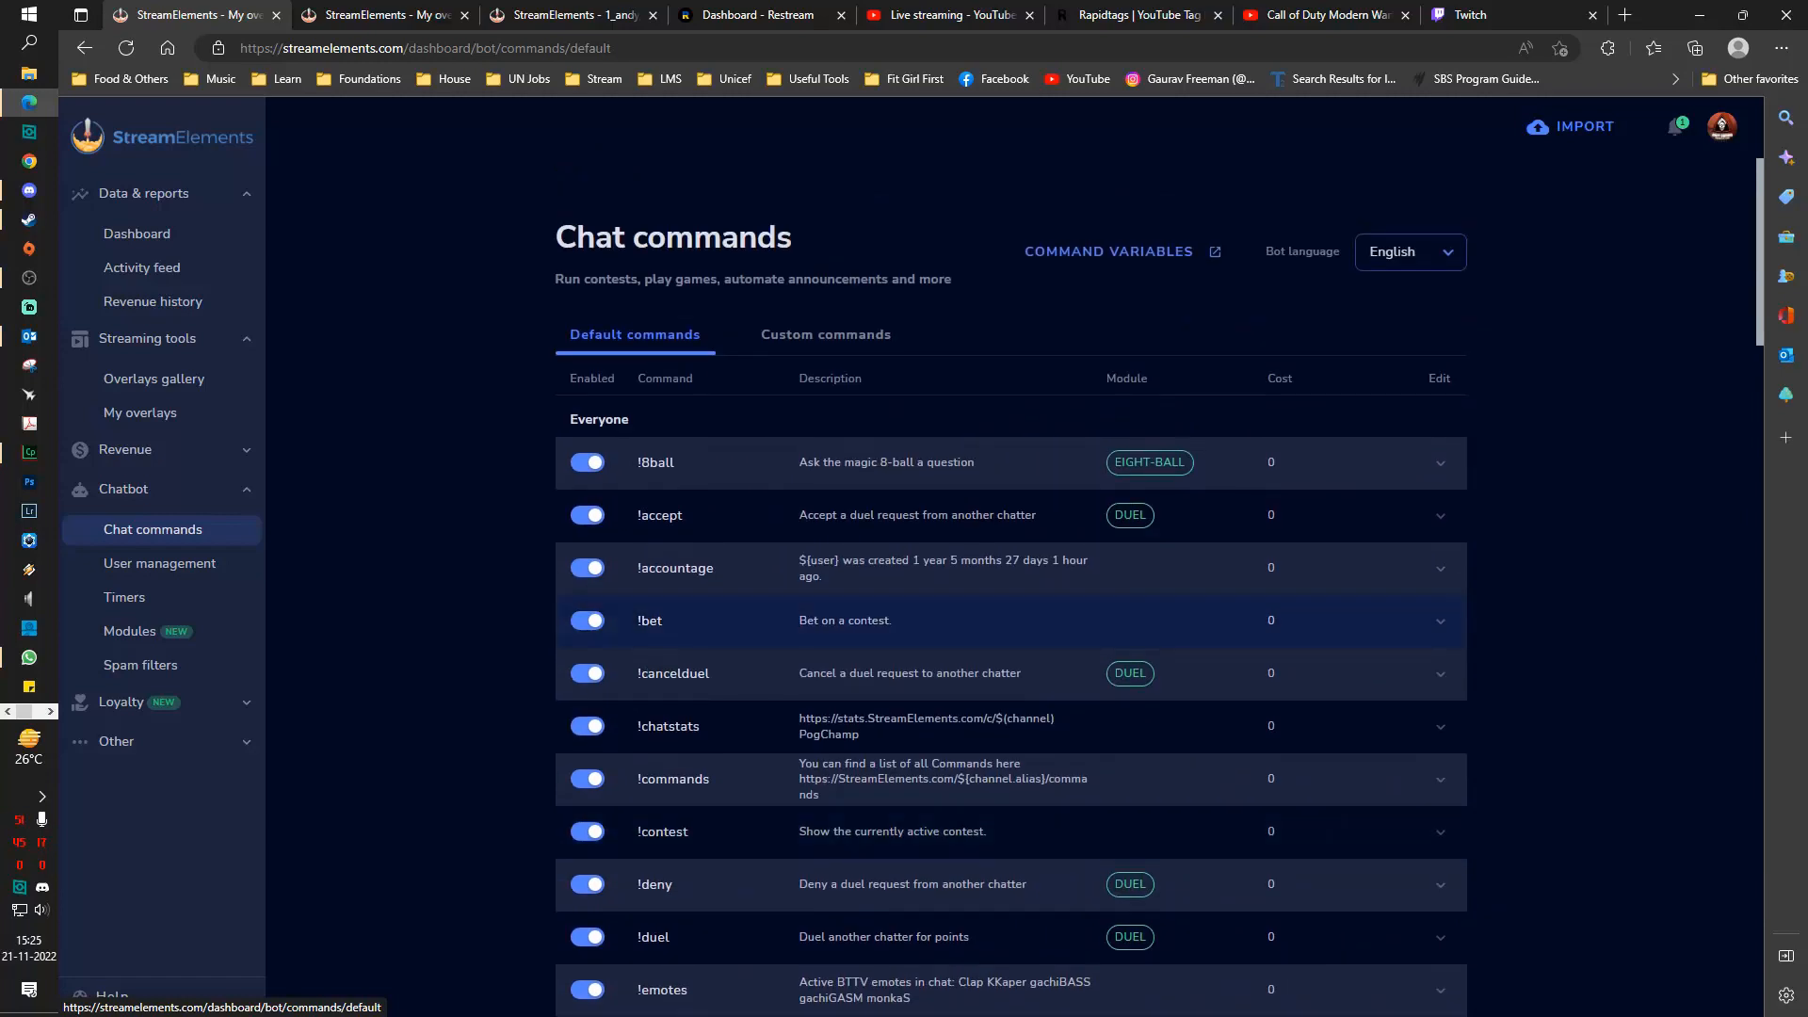
pyautogui.scroll(1, 942, 574)
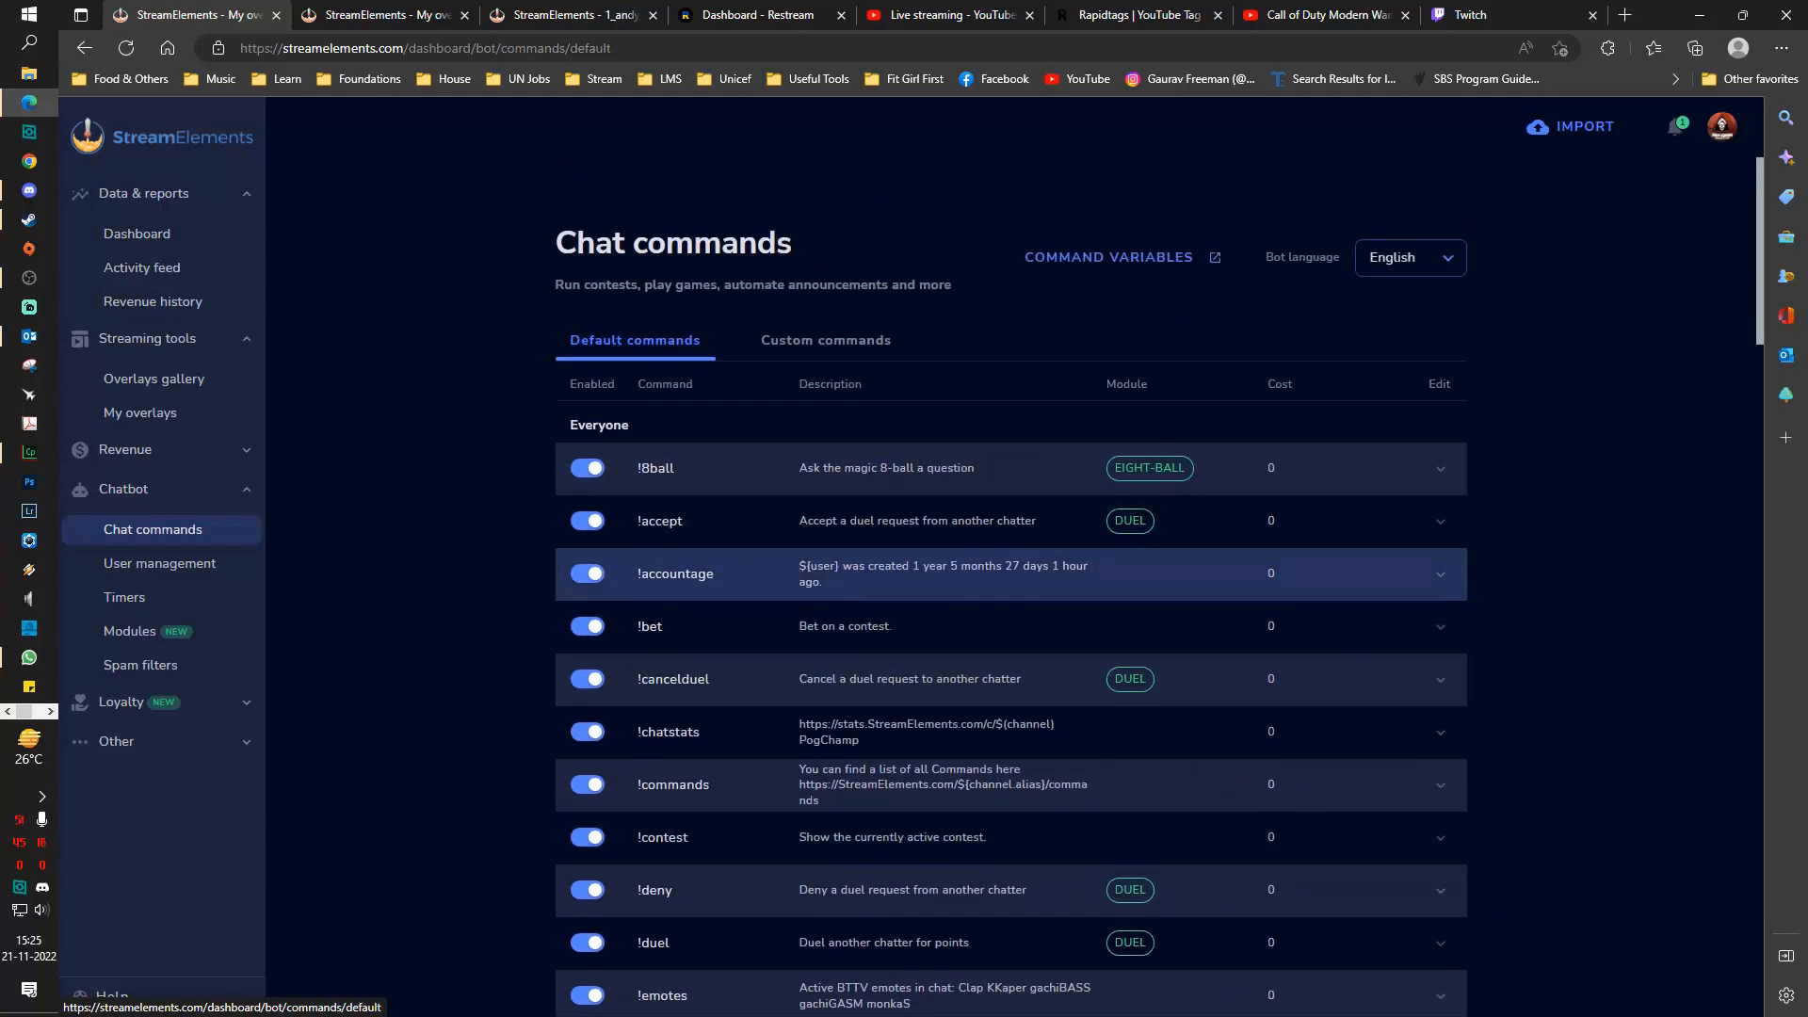
pyautogui.hotkey('alt', 'Tab')
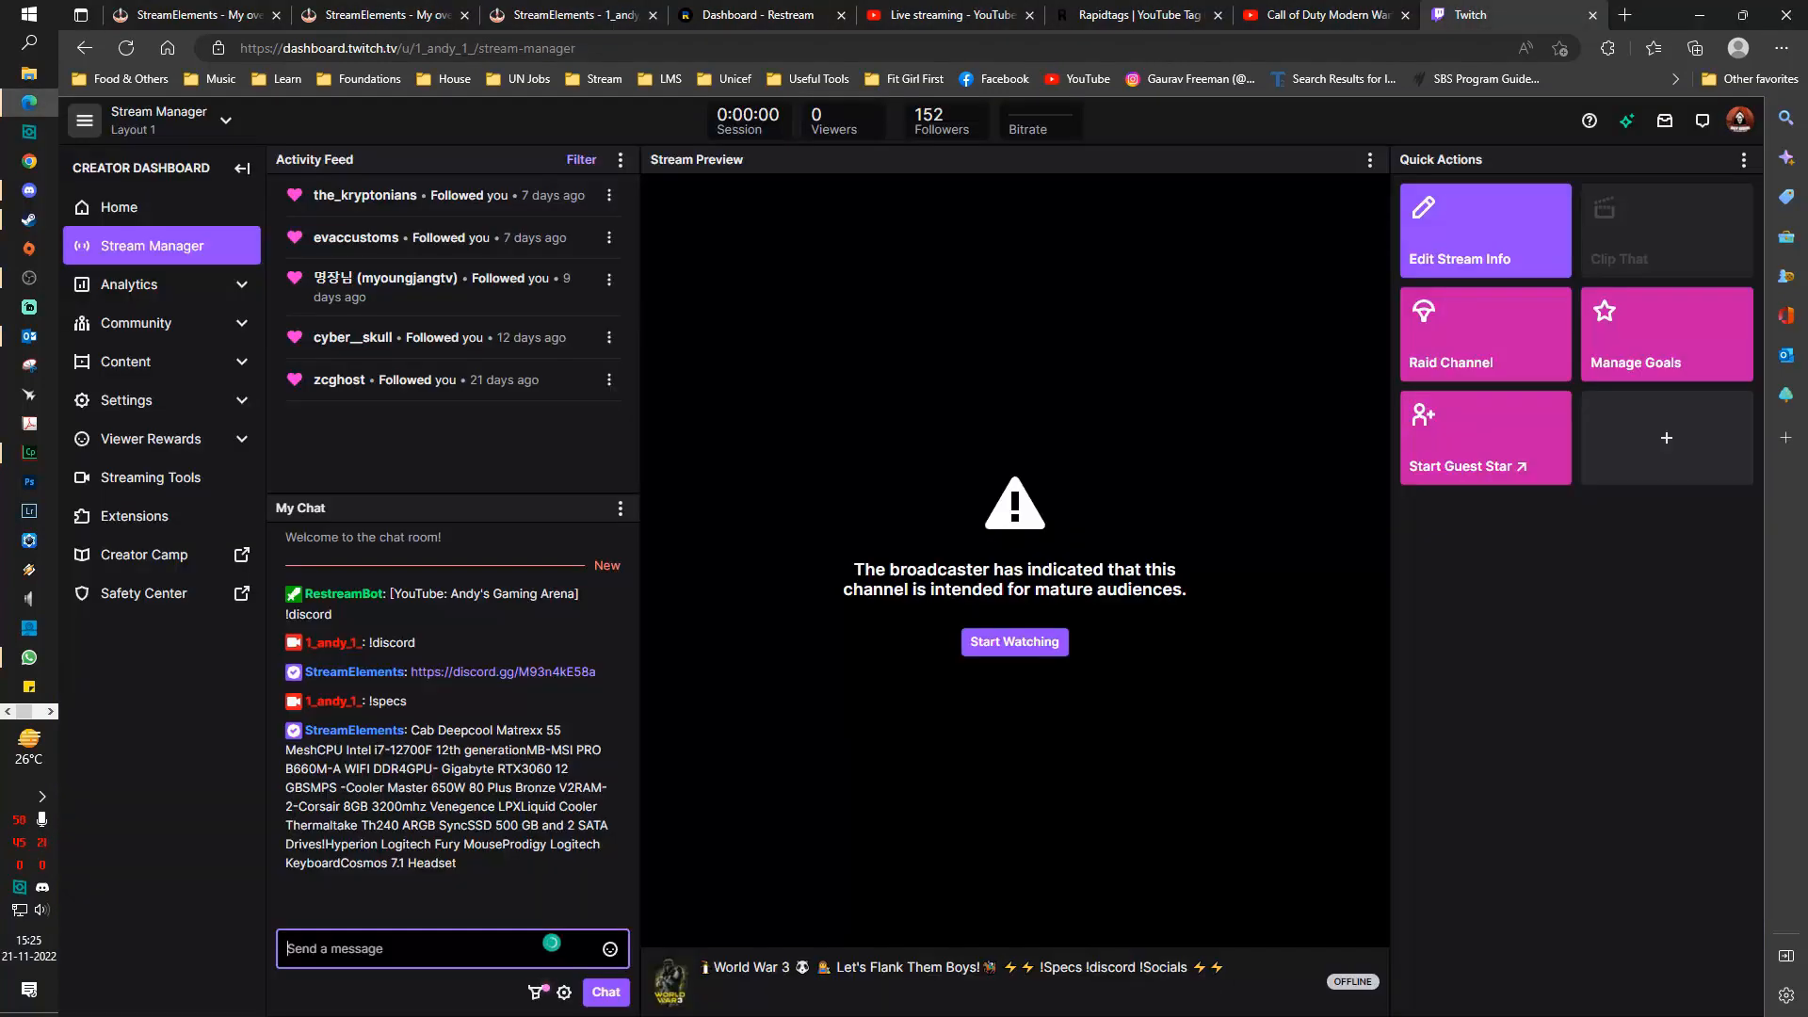
# Step: Send !commands in Twitch chat to get the bot's commands link, then bring OBS forward
pyautogui.write('!commands')
pyautogui.press('Return')
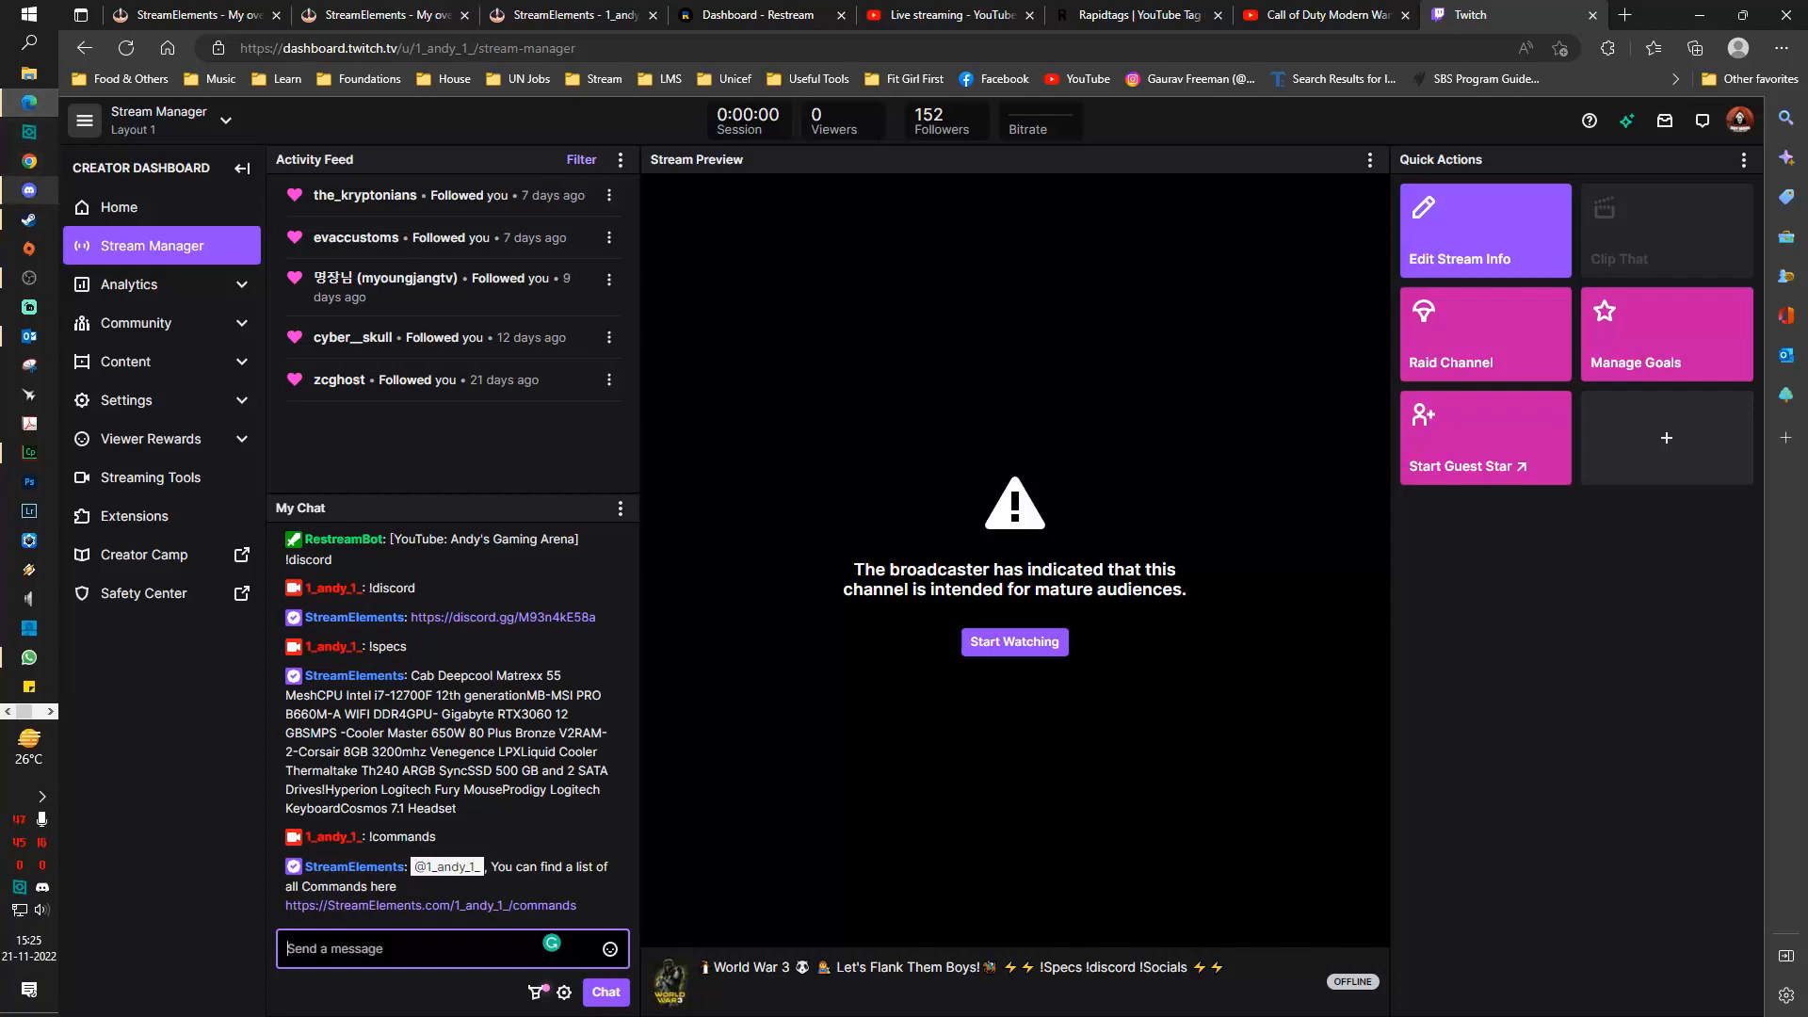
pyautogui.click(28, 277)
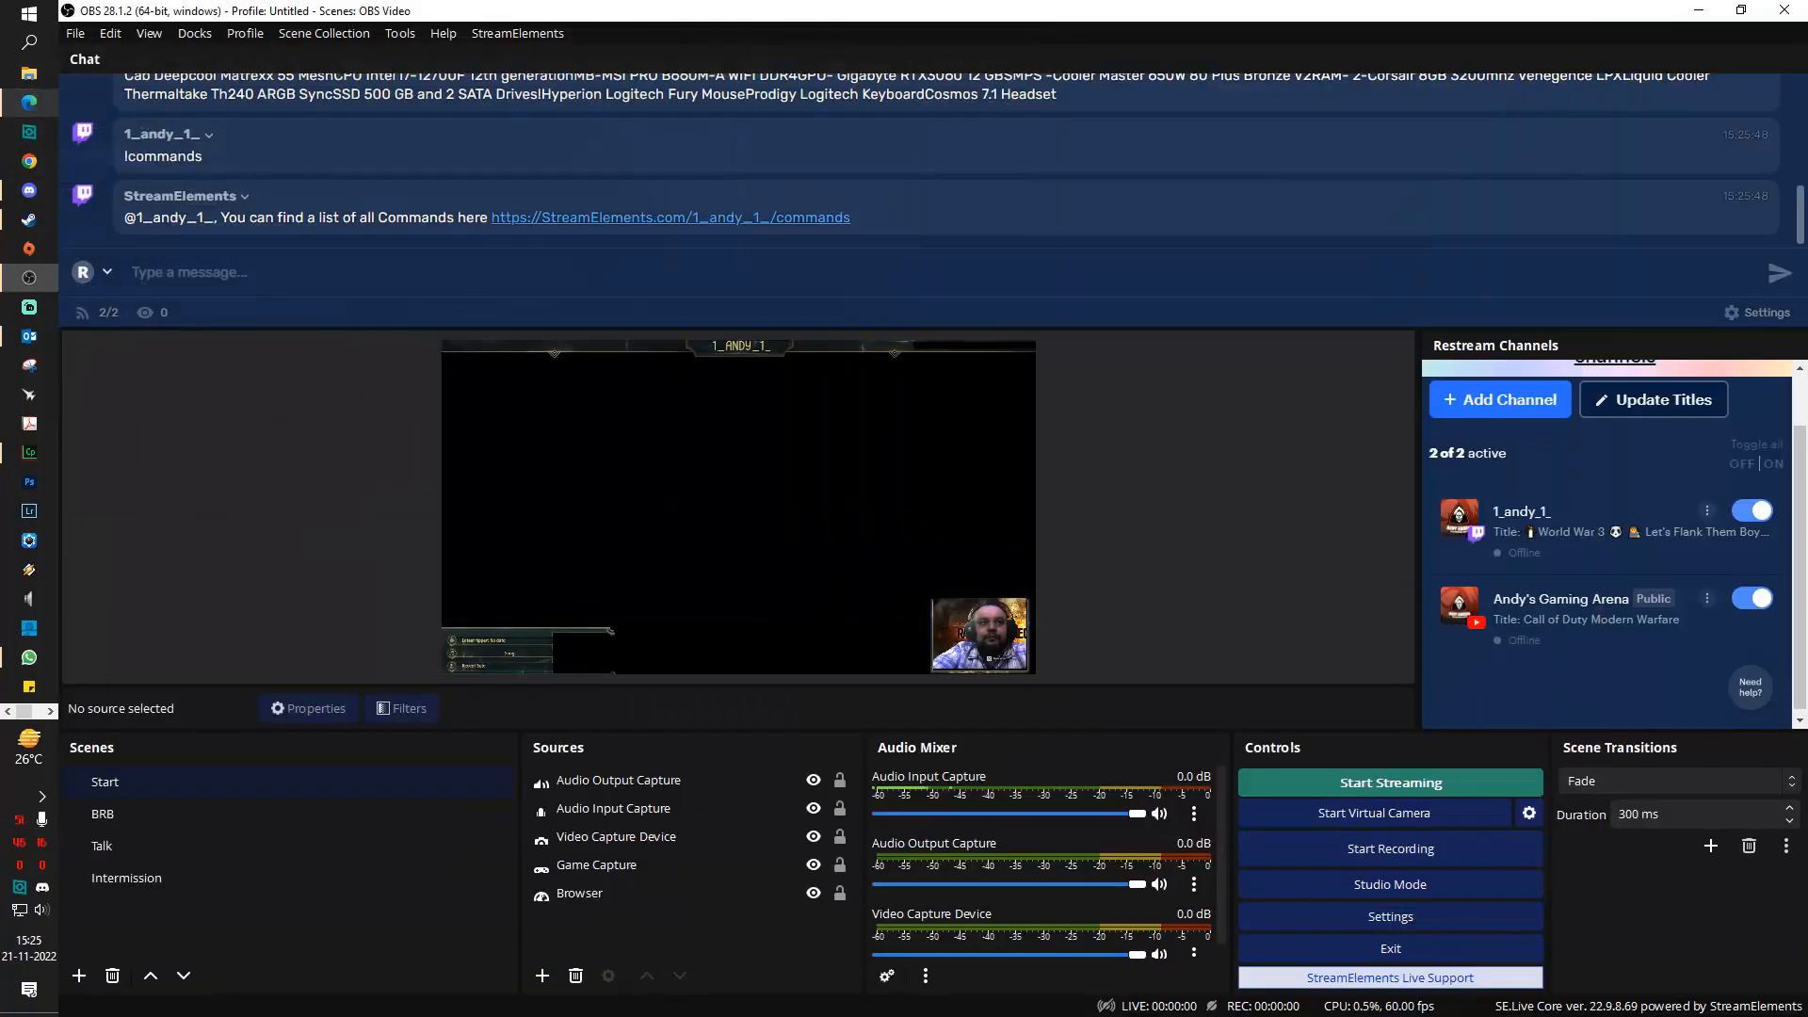
# Step: Show the Custom commands tab of StreamElements' chat commands page
pyautogui.click(28, 102)
pyautogui.click(193, 15)
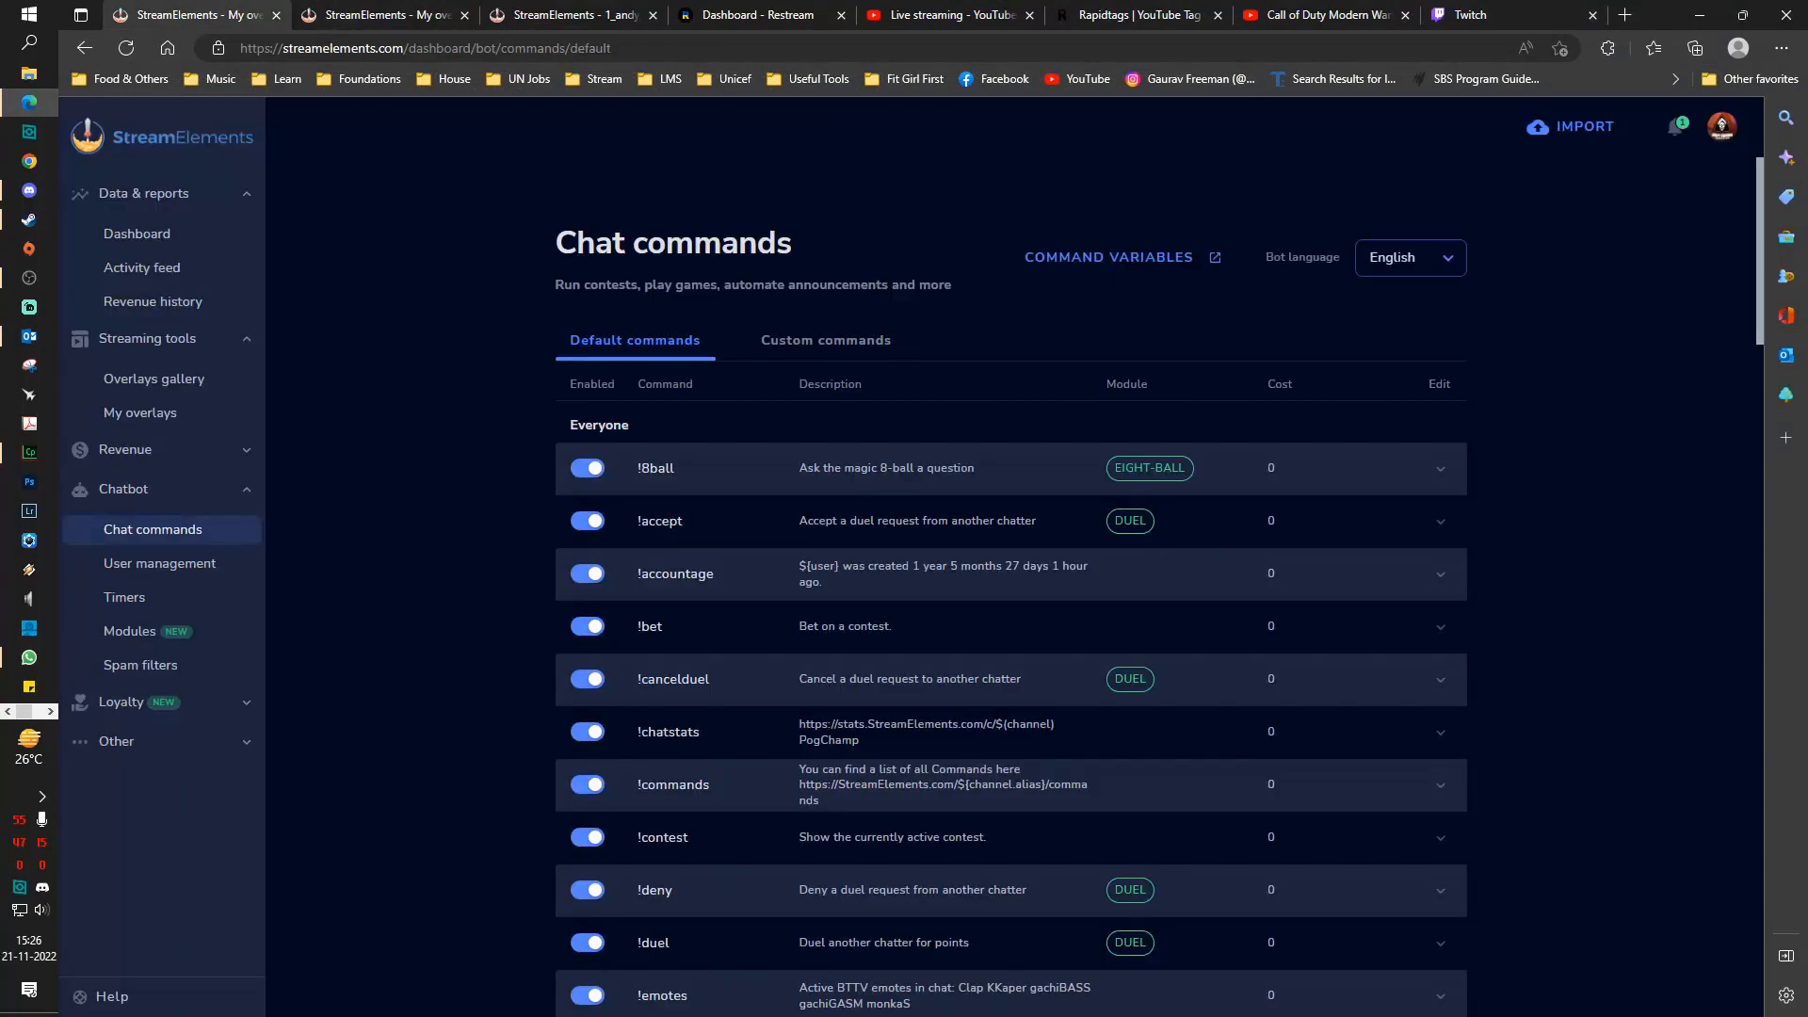
pyautogui.click(825, 340)
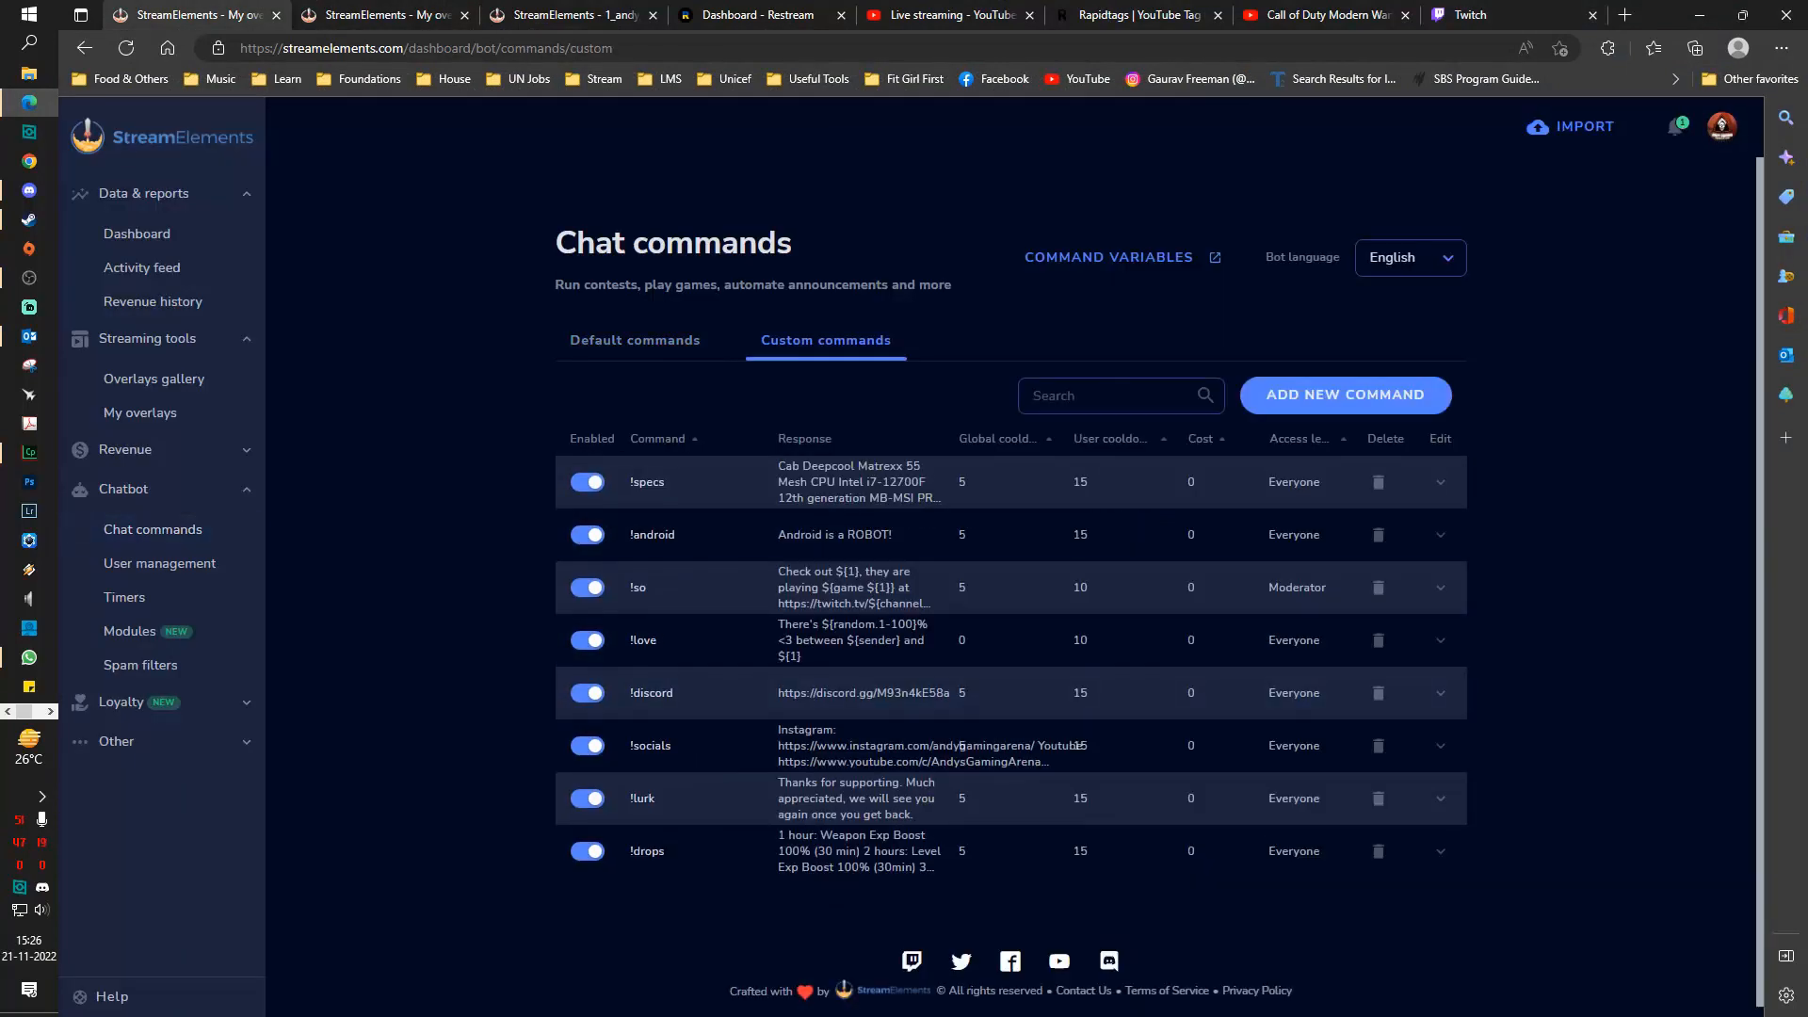
# Step: Look over a blank new-command form's name and response fields, then open the Timers page
pyautogui.click(1345, 394)
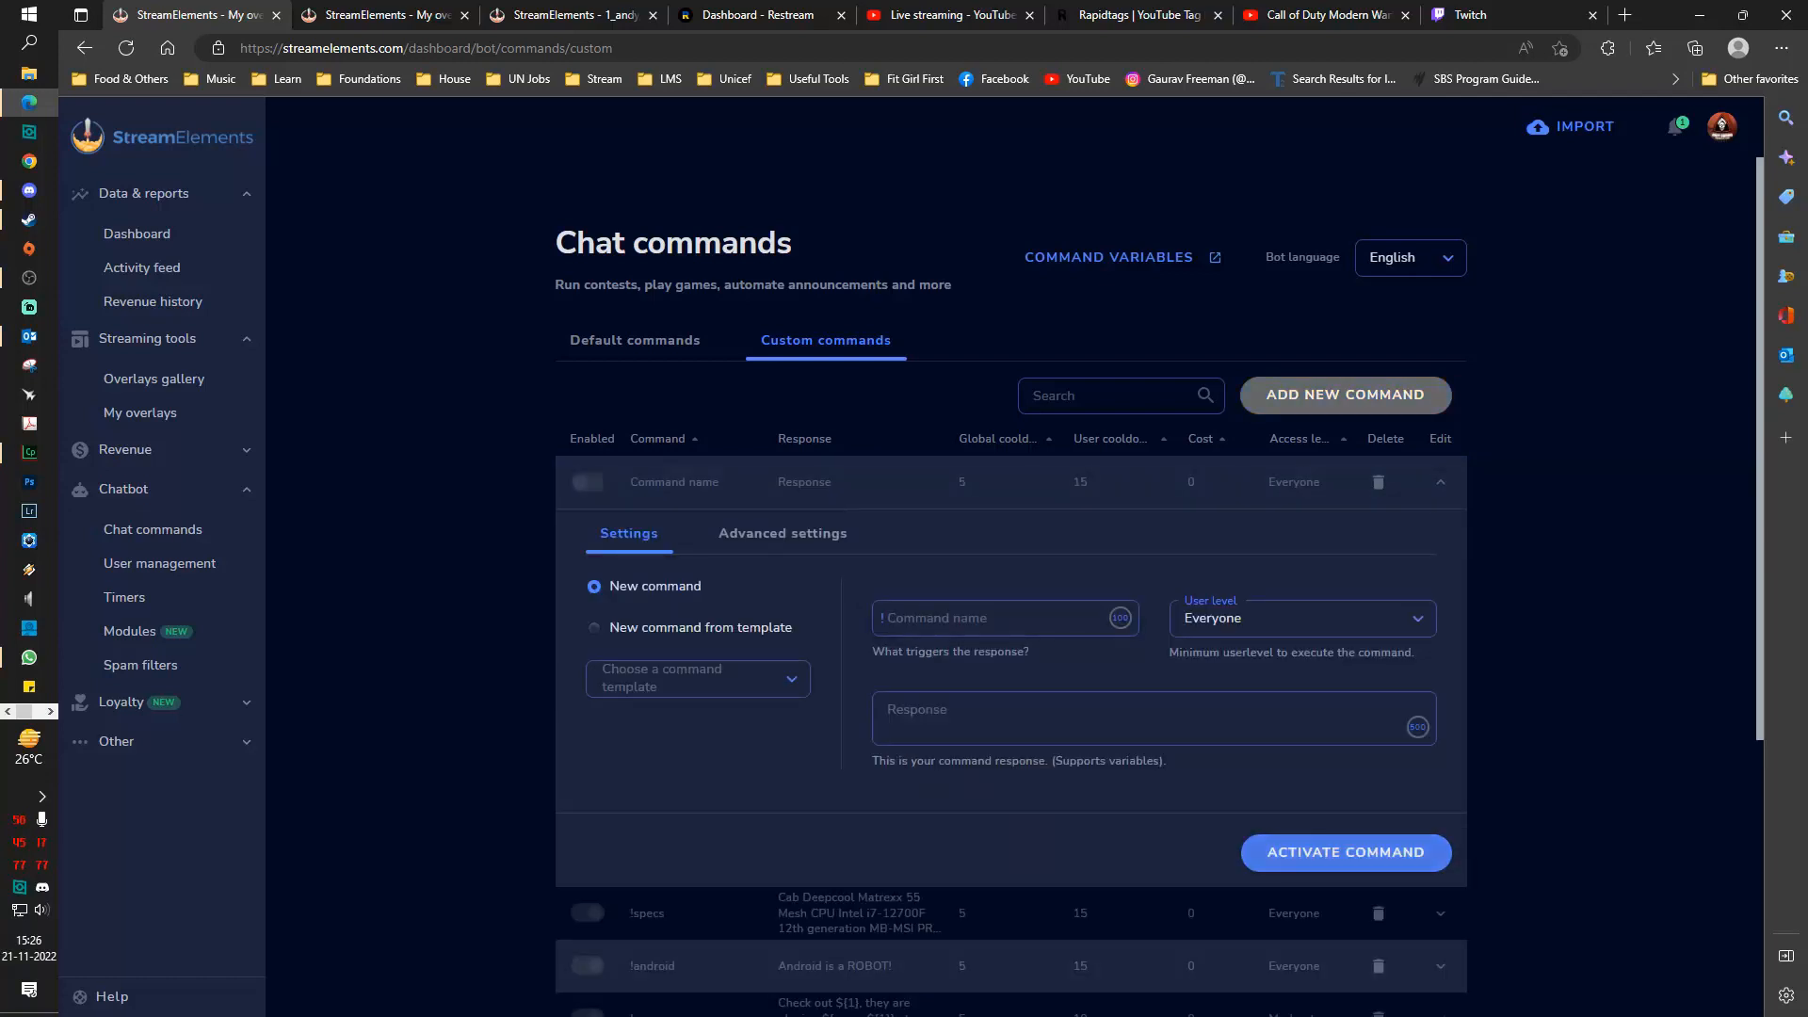
pyautogui.click(887, 710)
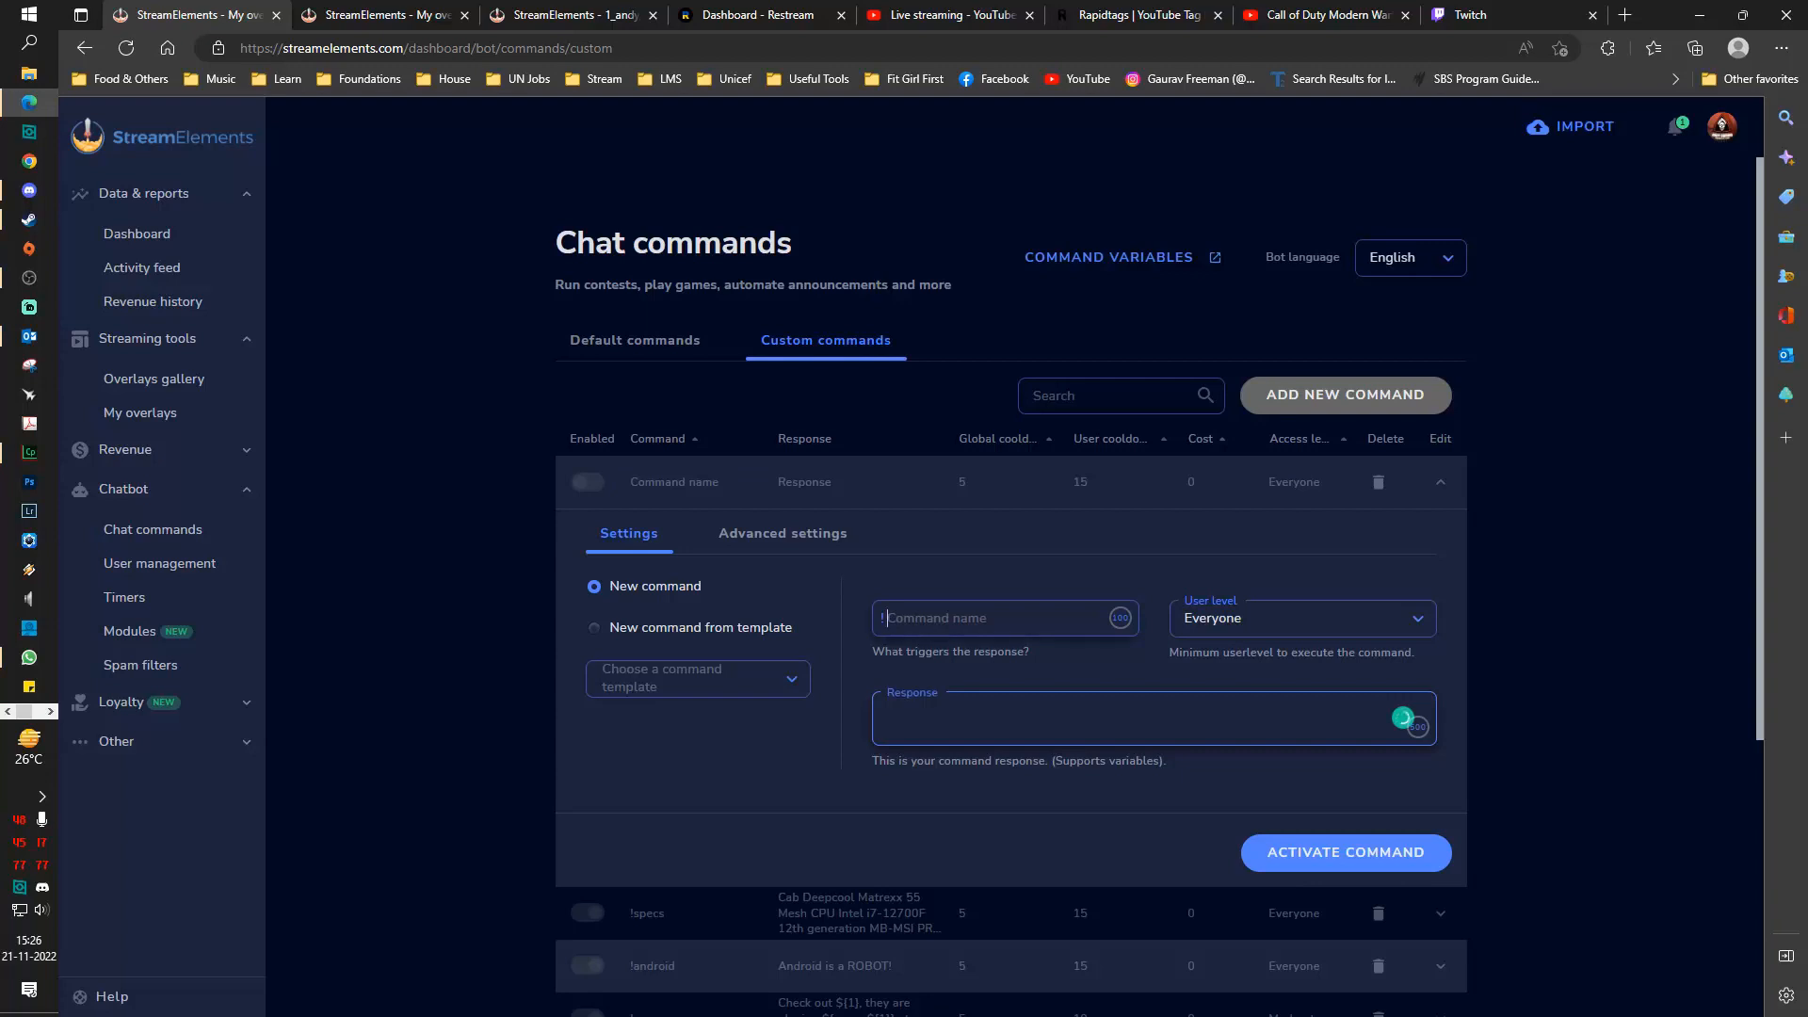
pyautogui.click(887, 618)
pyautogui.click(887, 710)
pyautogui.click(124, 597)
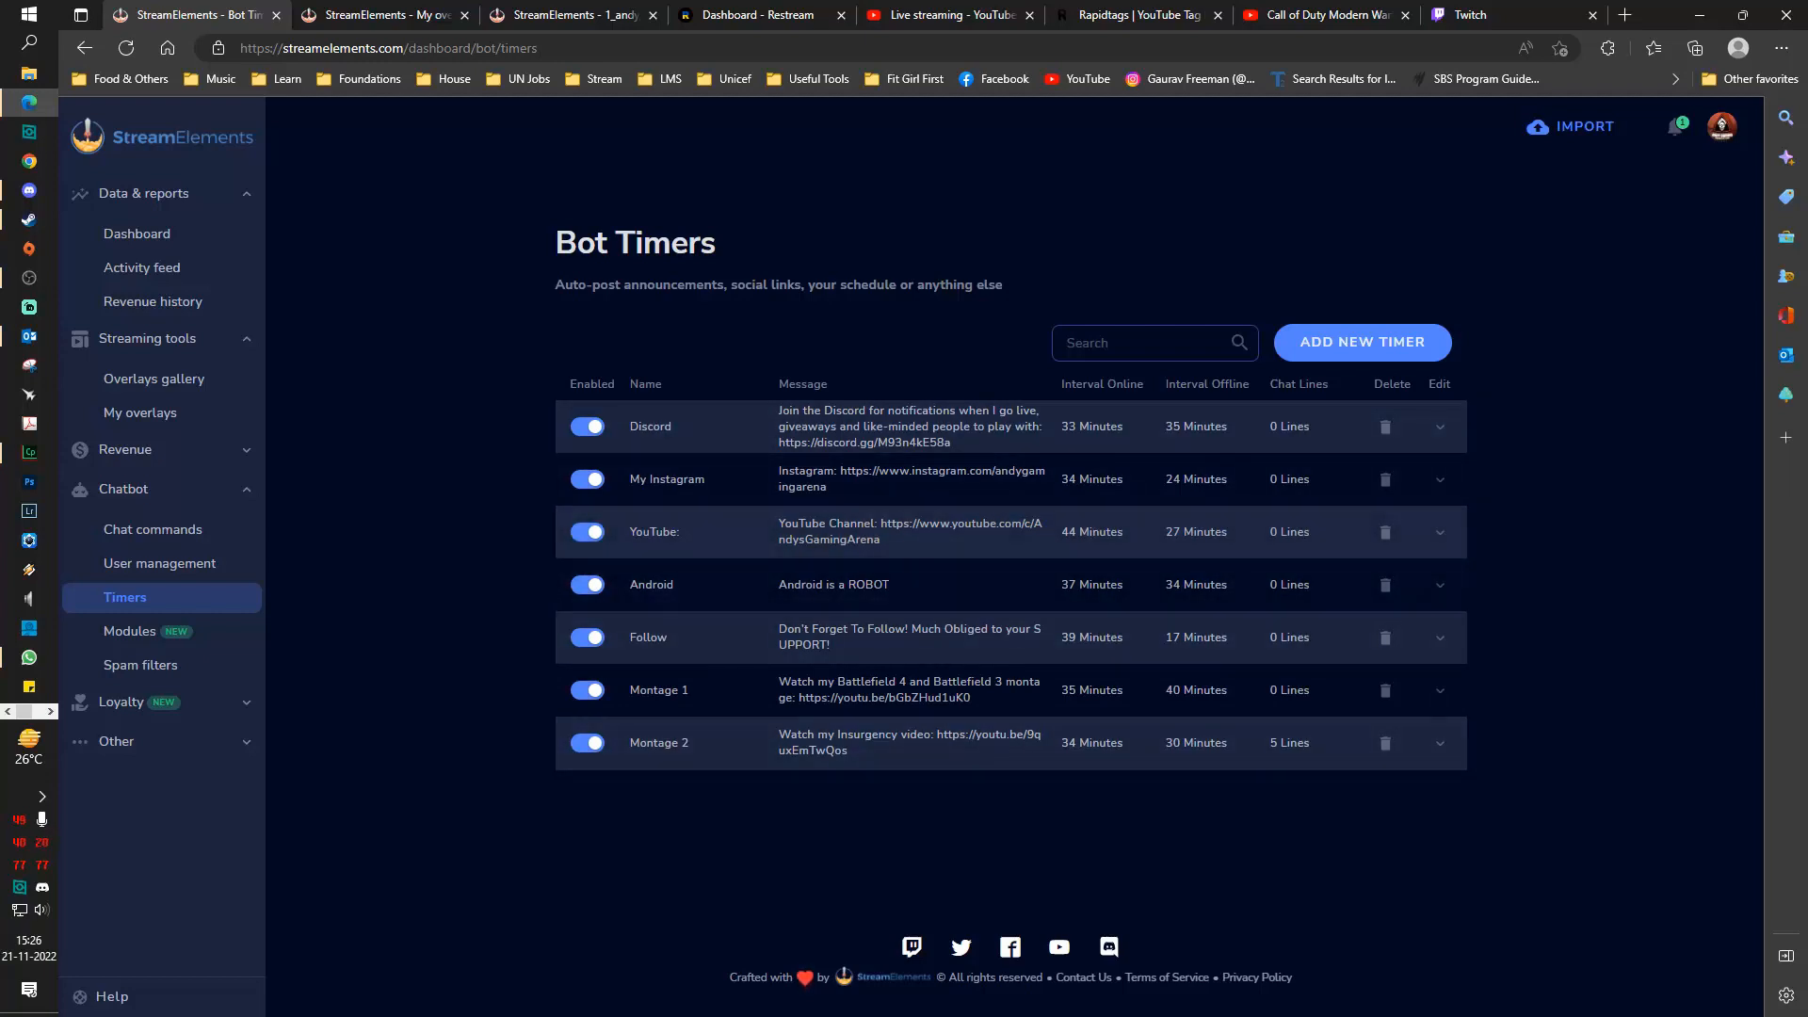
# Step: Start a blank new timer, view the StreamLabs/Nightbot/MooBot Import page, then return to OBS
pyautogui.click(1361, 341)
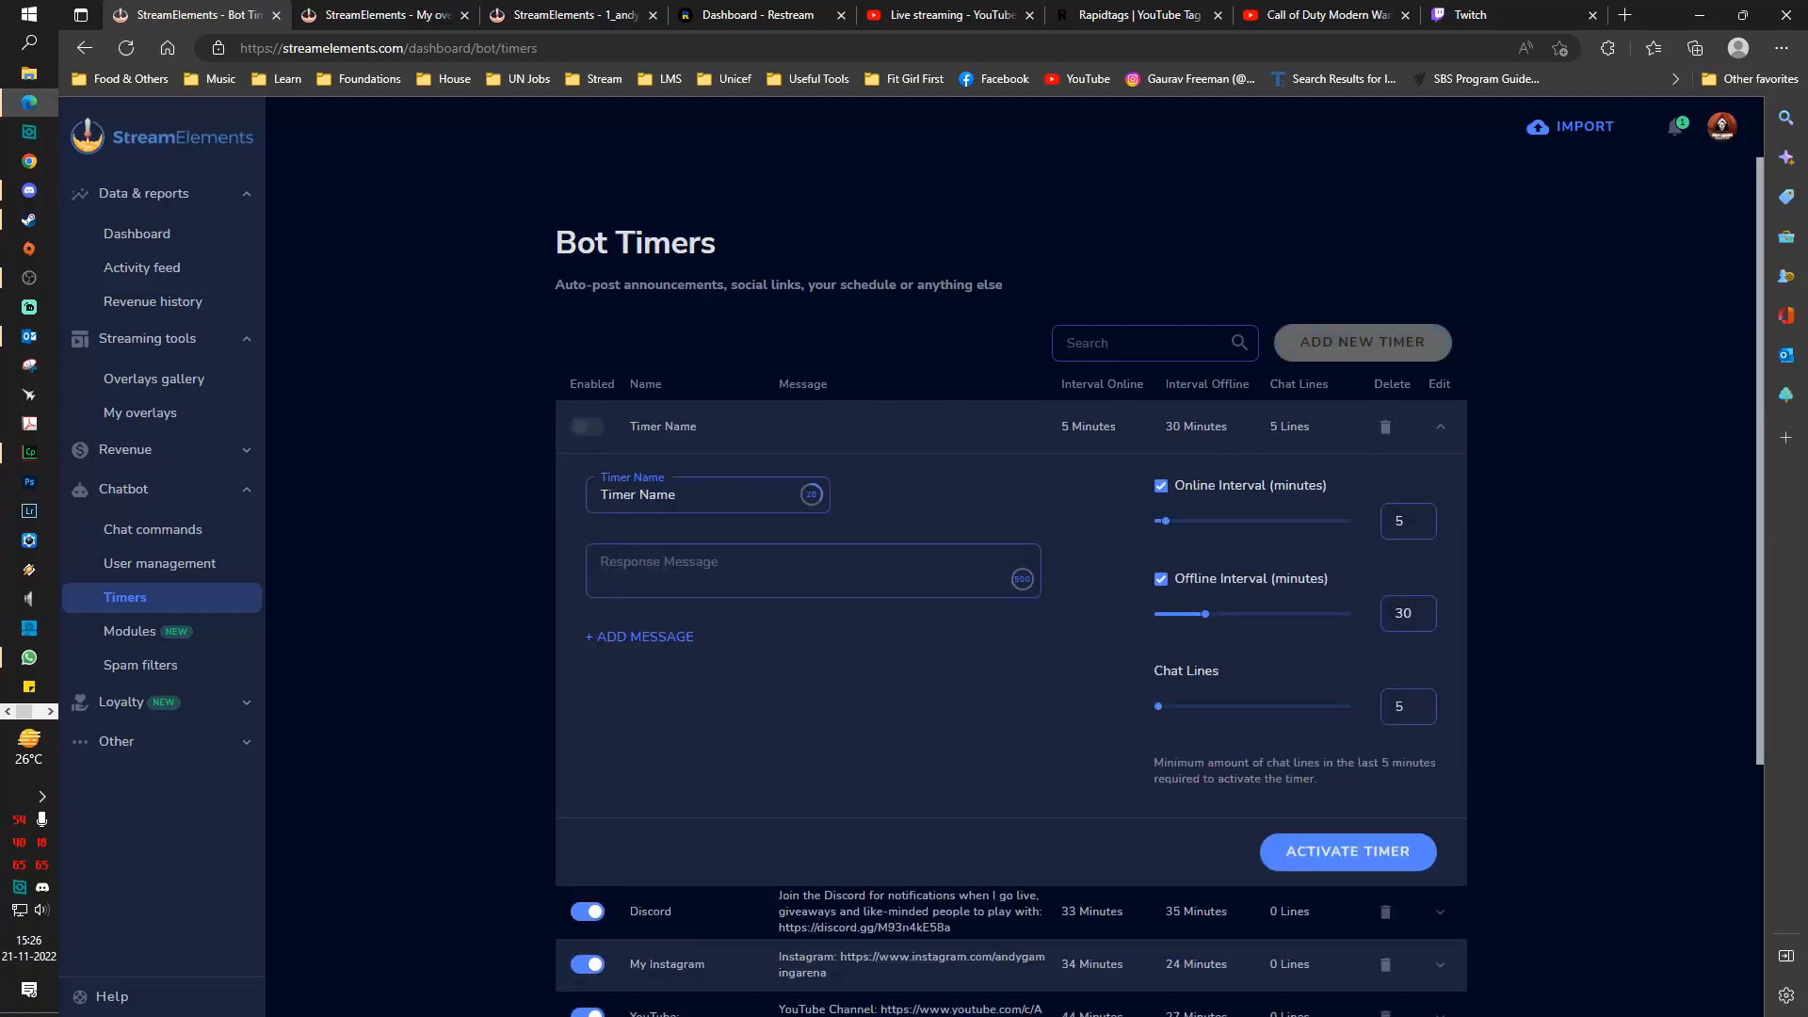
pyautogui.click(1007, 570)
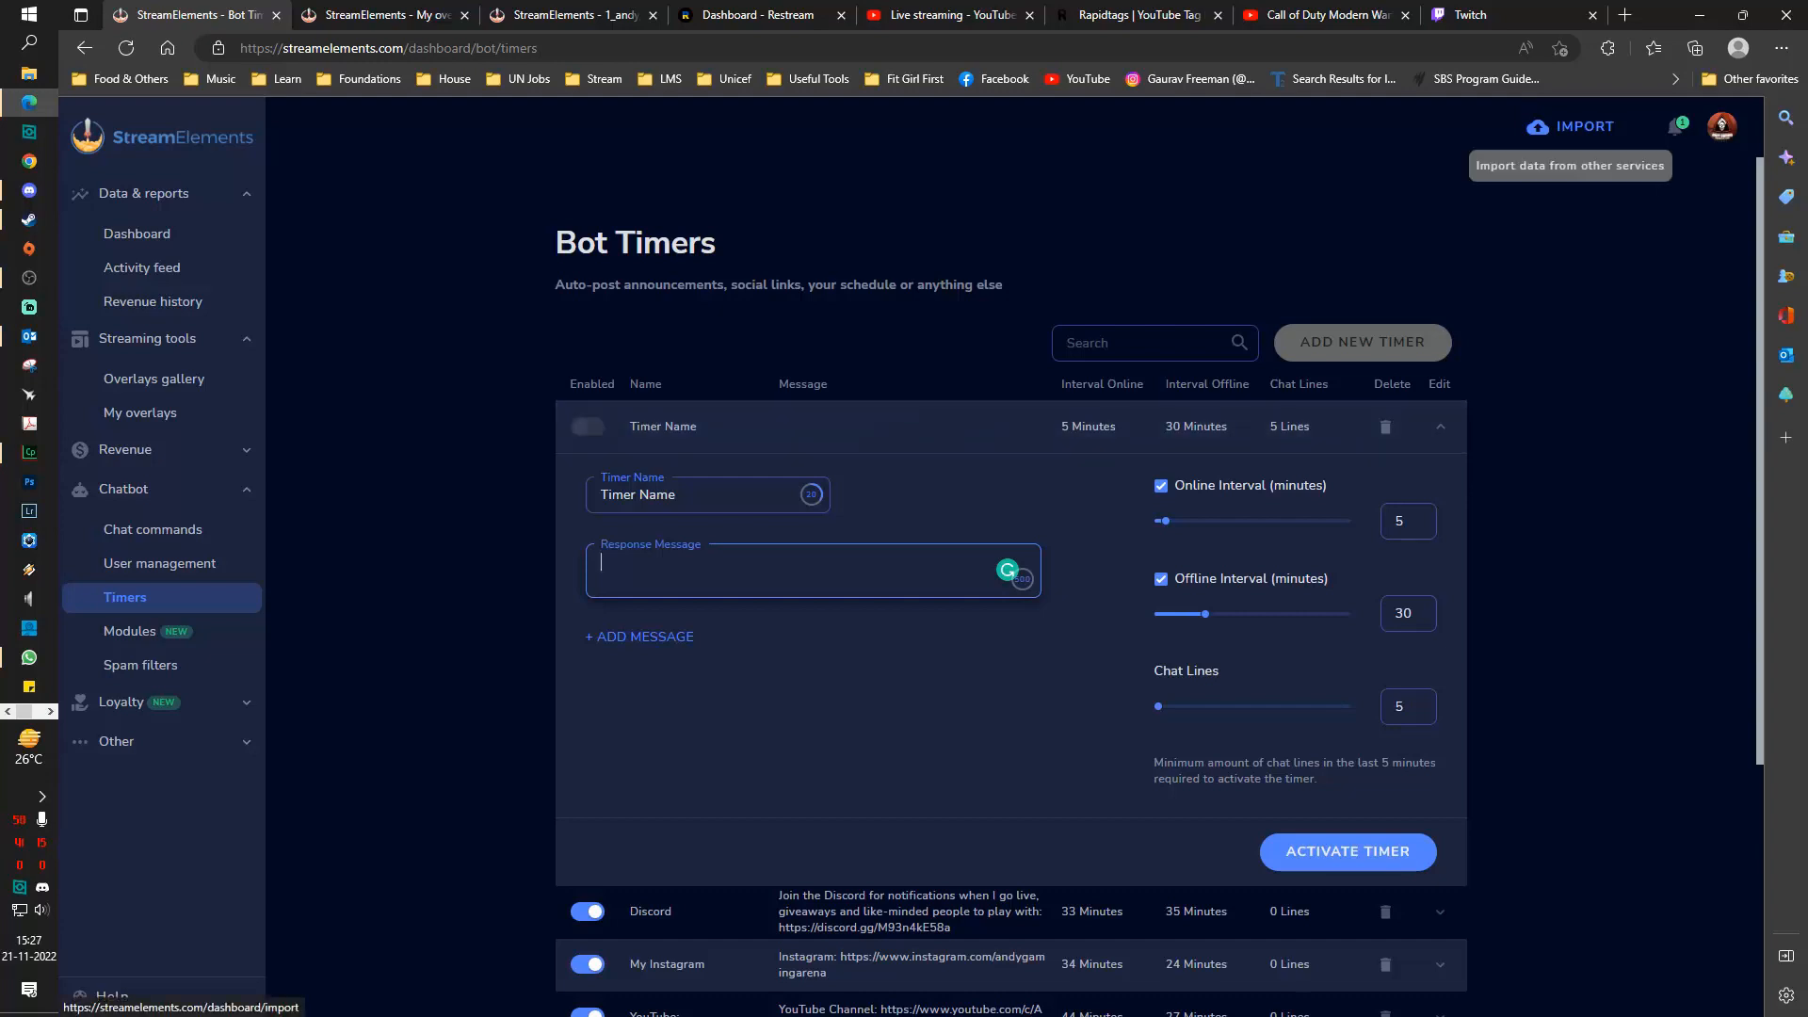
pyautogui.click(1570, 126)
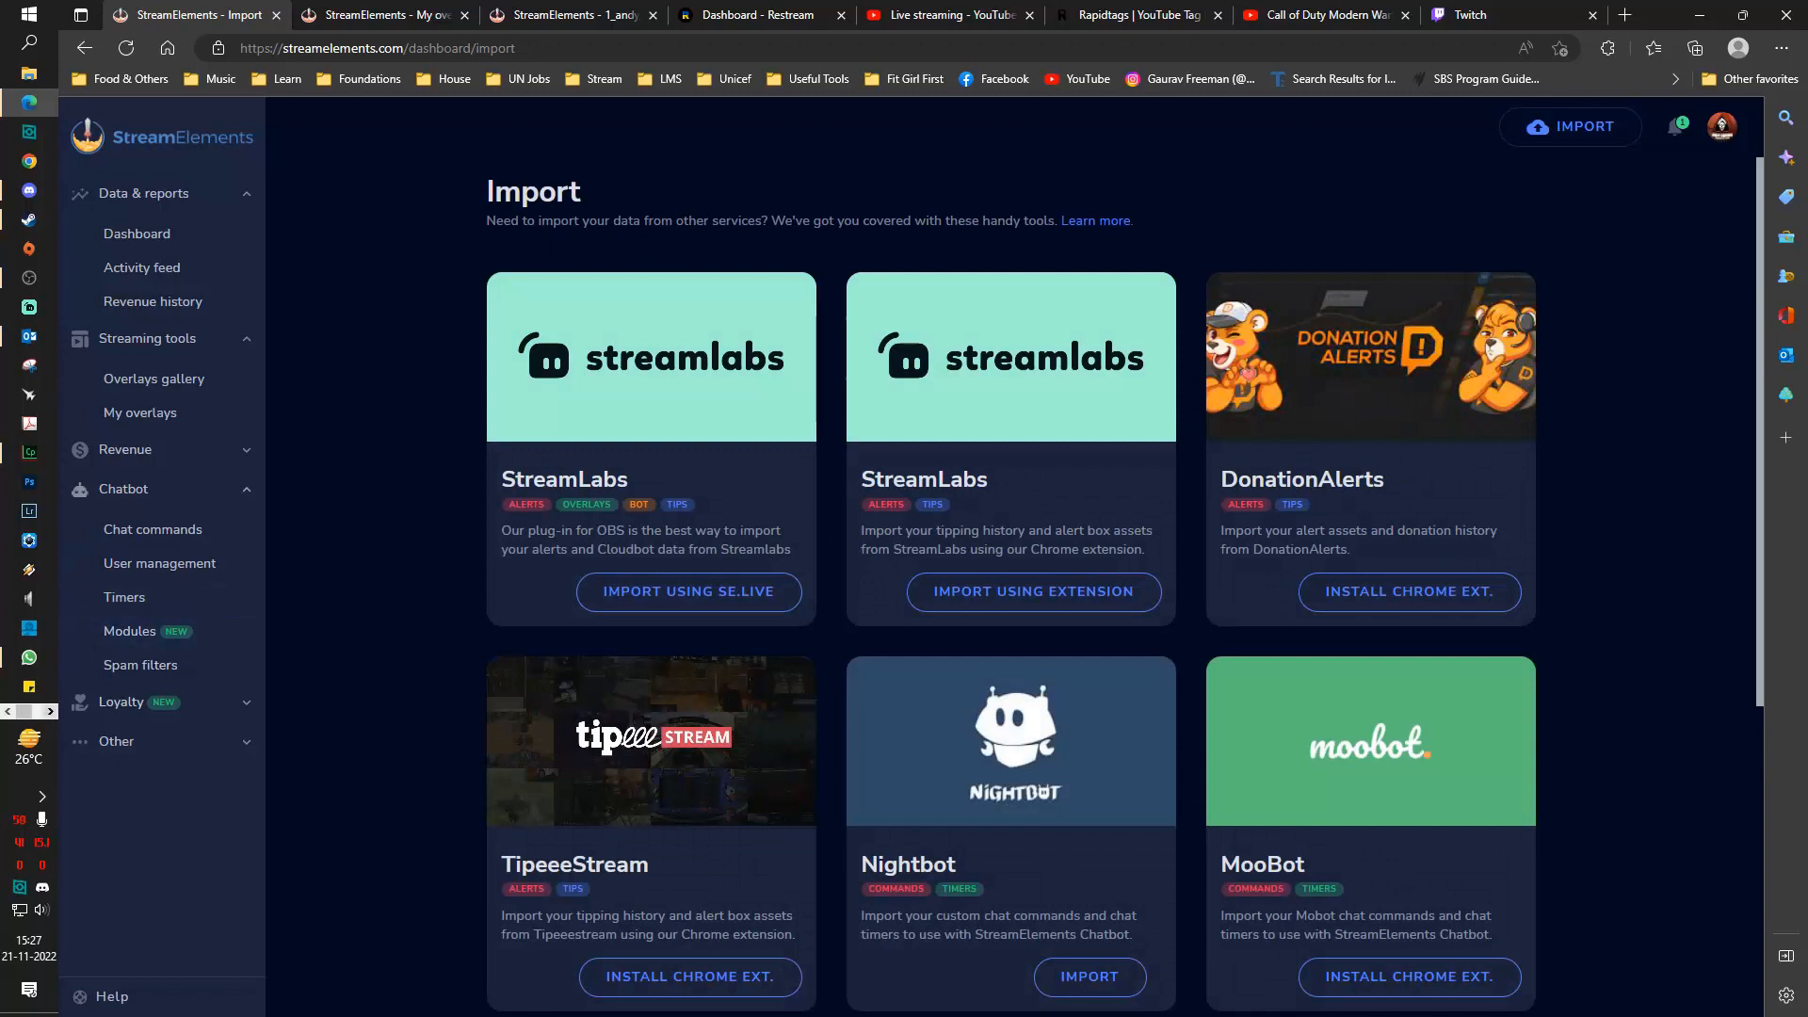
pyautogui.click(160, 489)
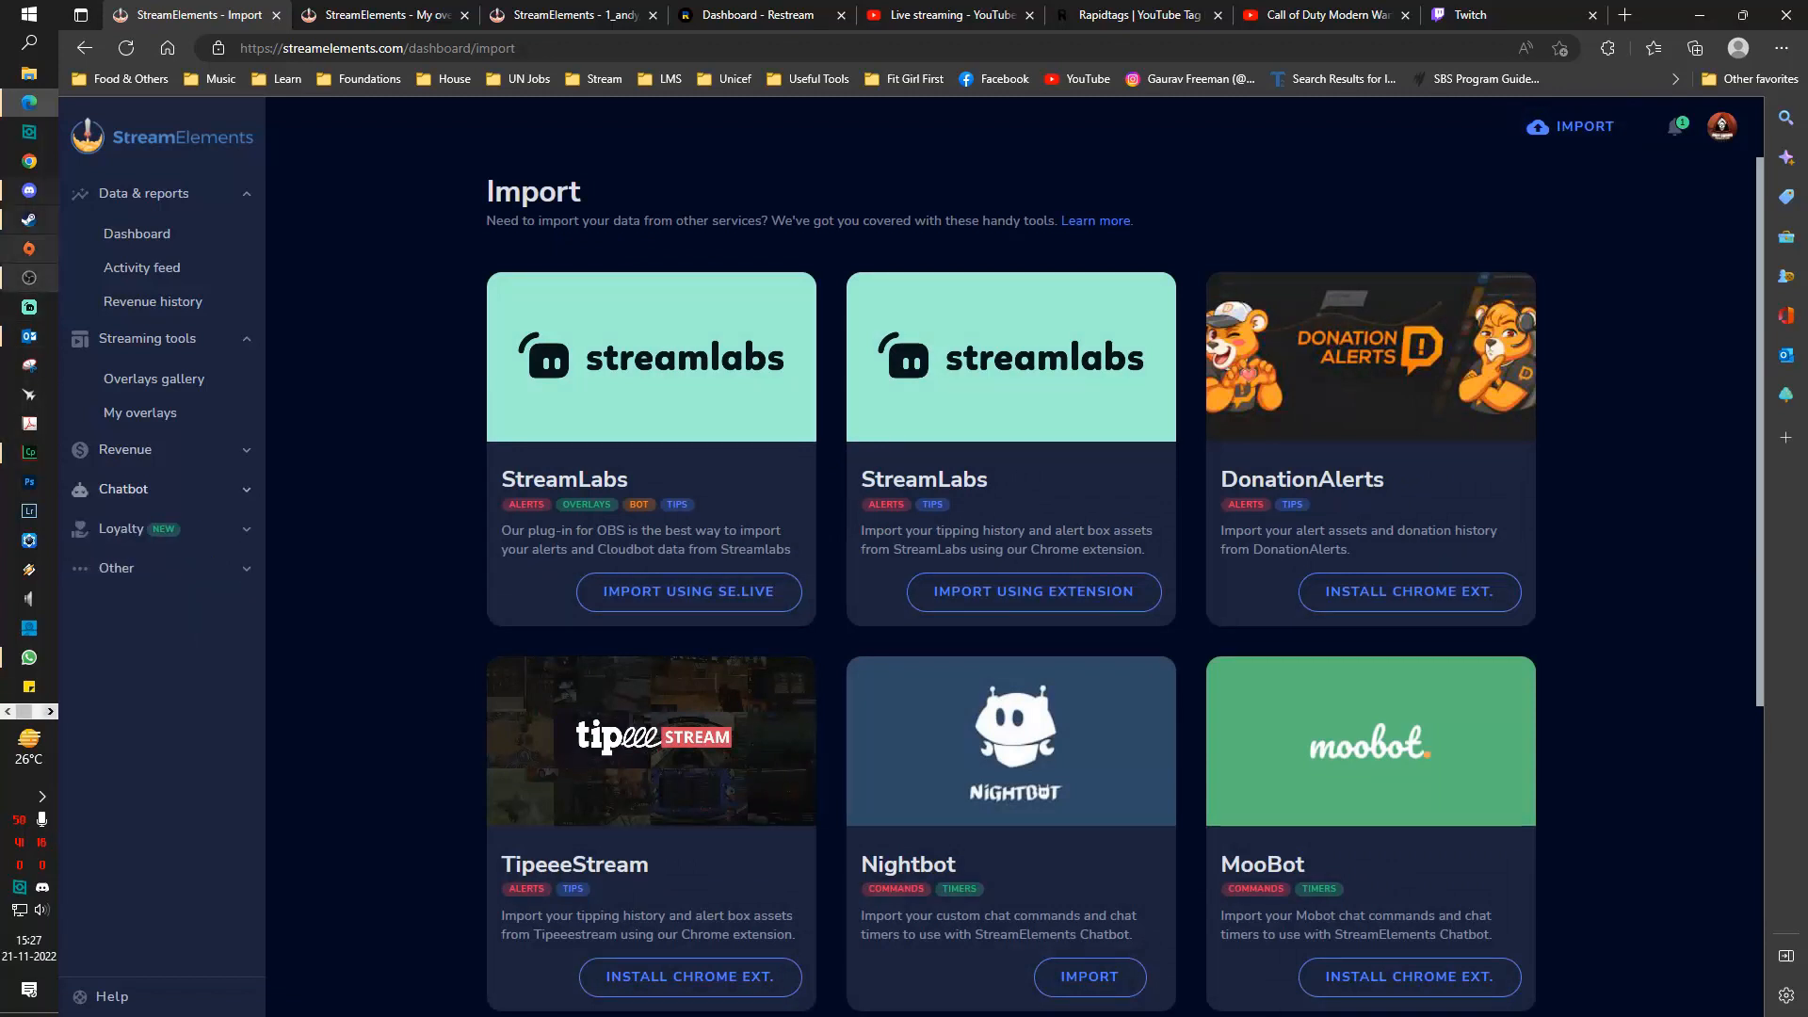
pyautogui.click(29, 278)
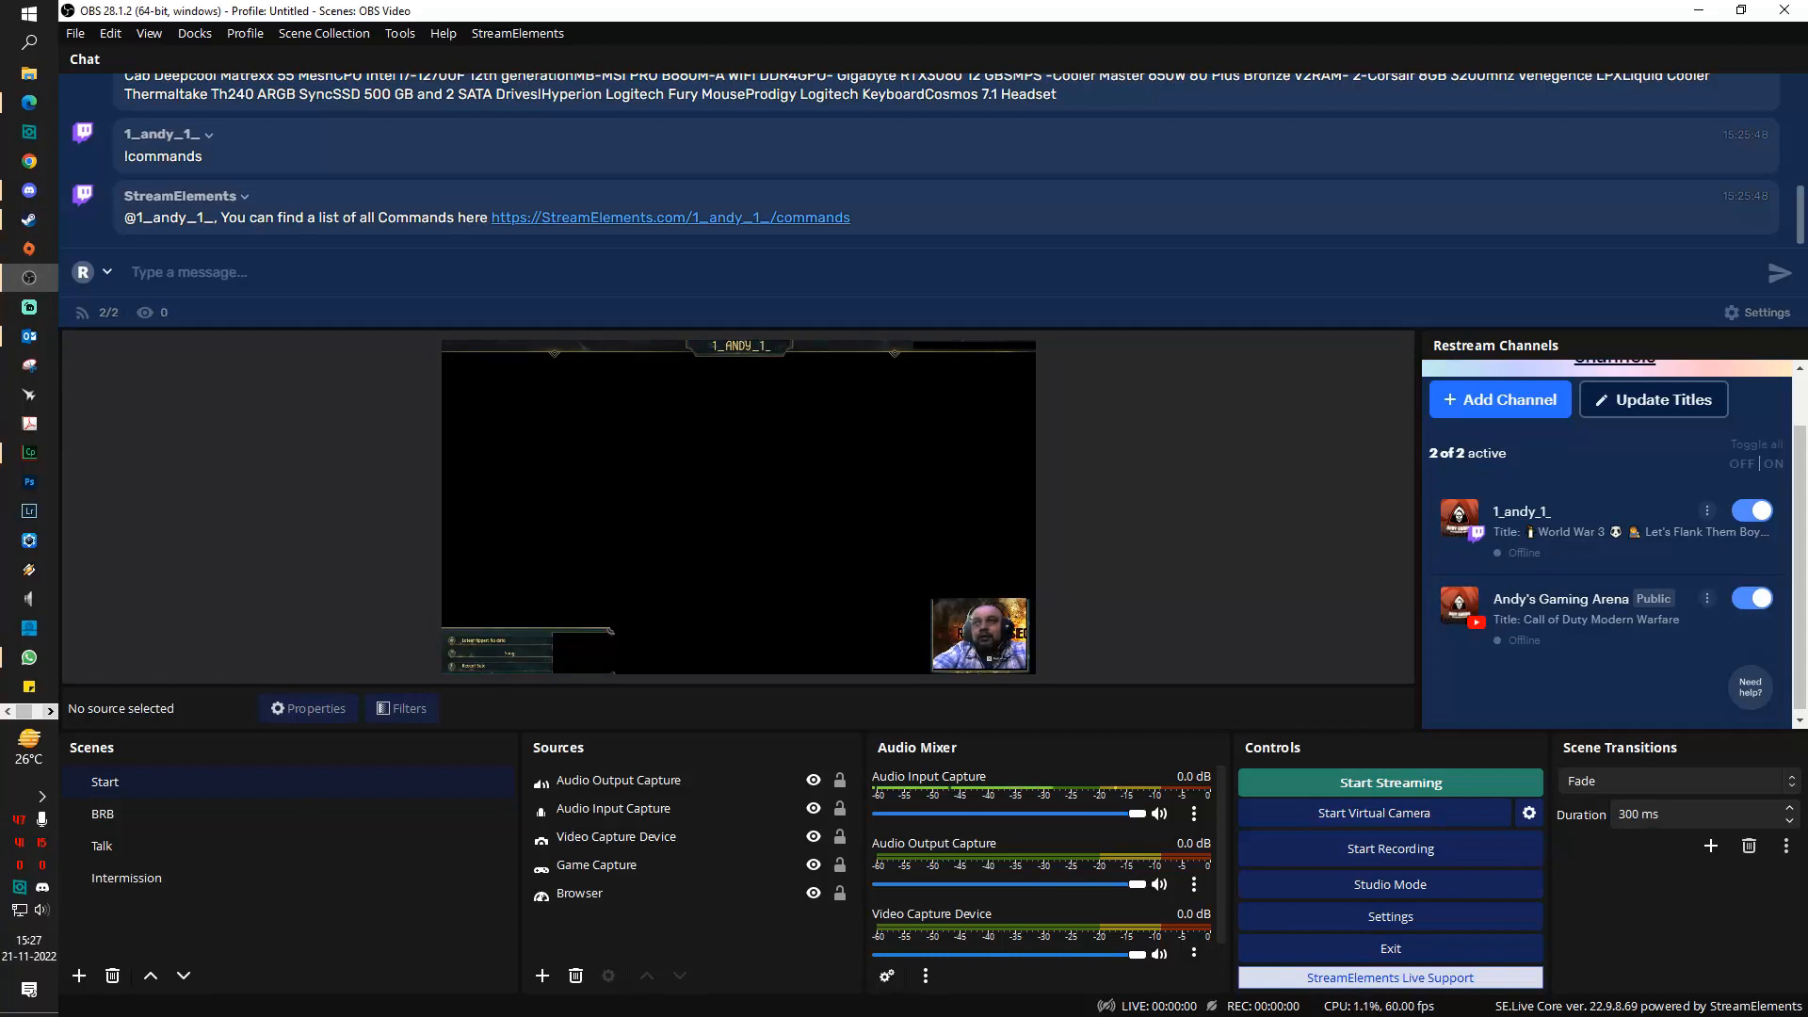
# Step: Choose StreamElements > Stream Setup > Setup Bot & Tipping in OBS
pyautogui.scroll(4, 925, 160)
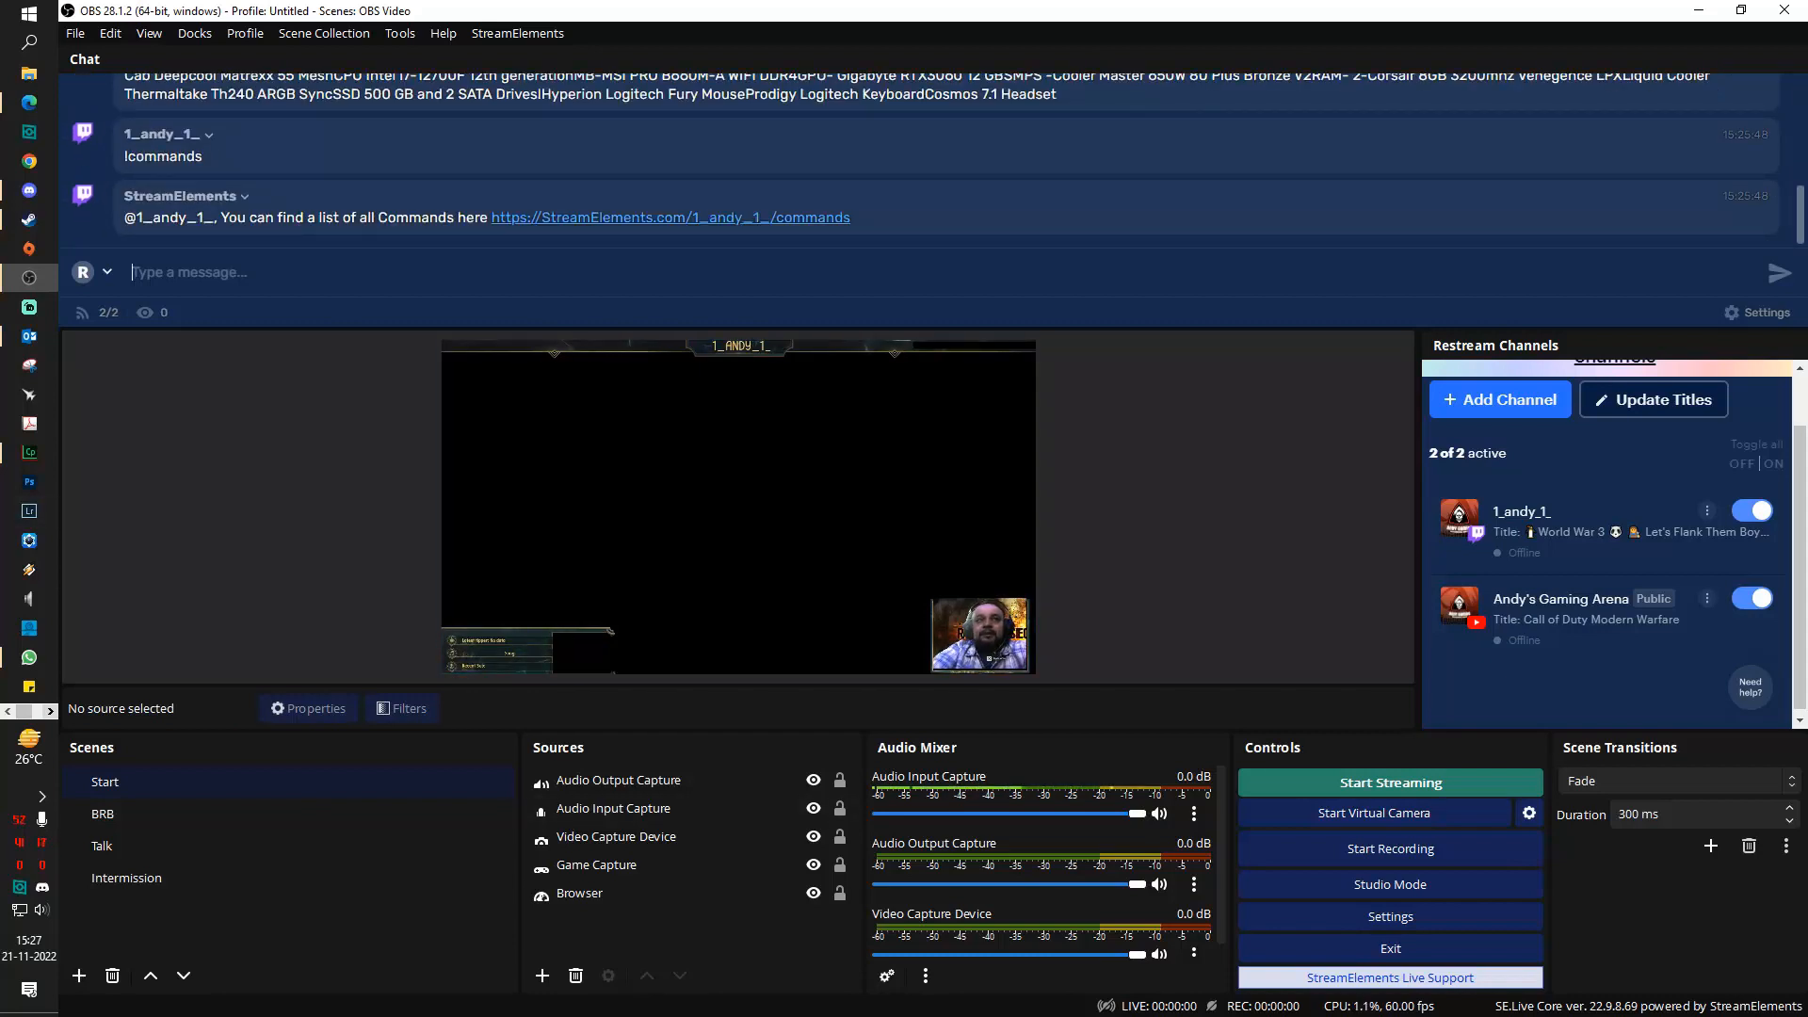
pyautogui.click(517, 33)
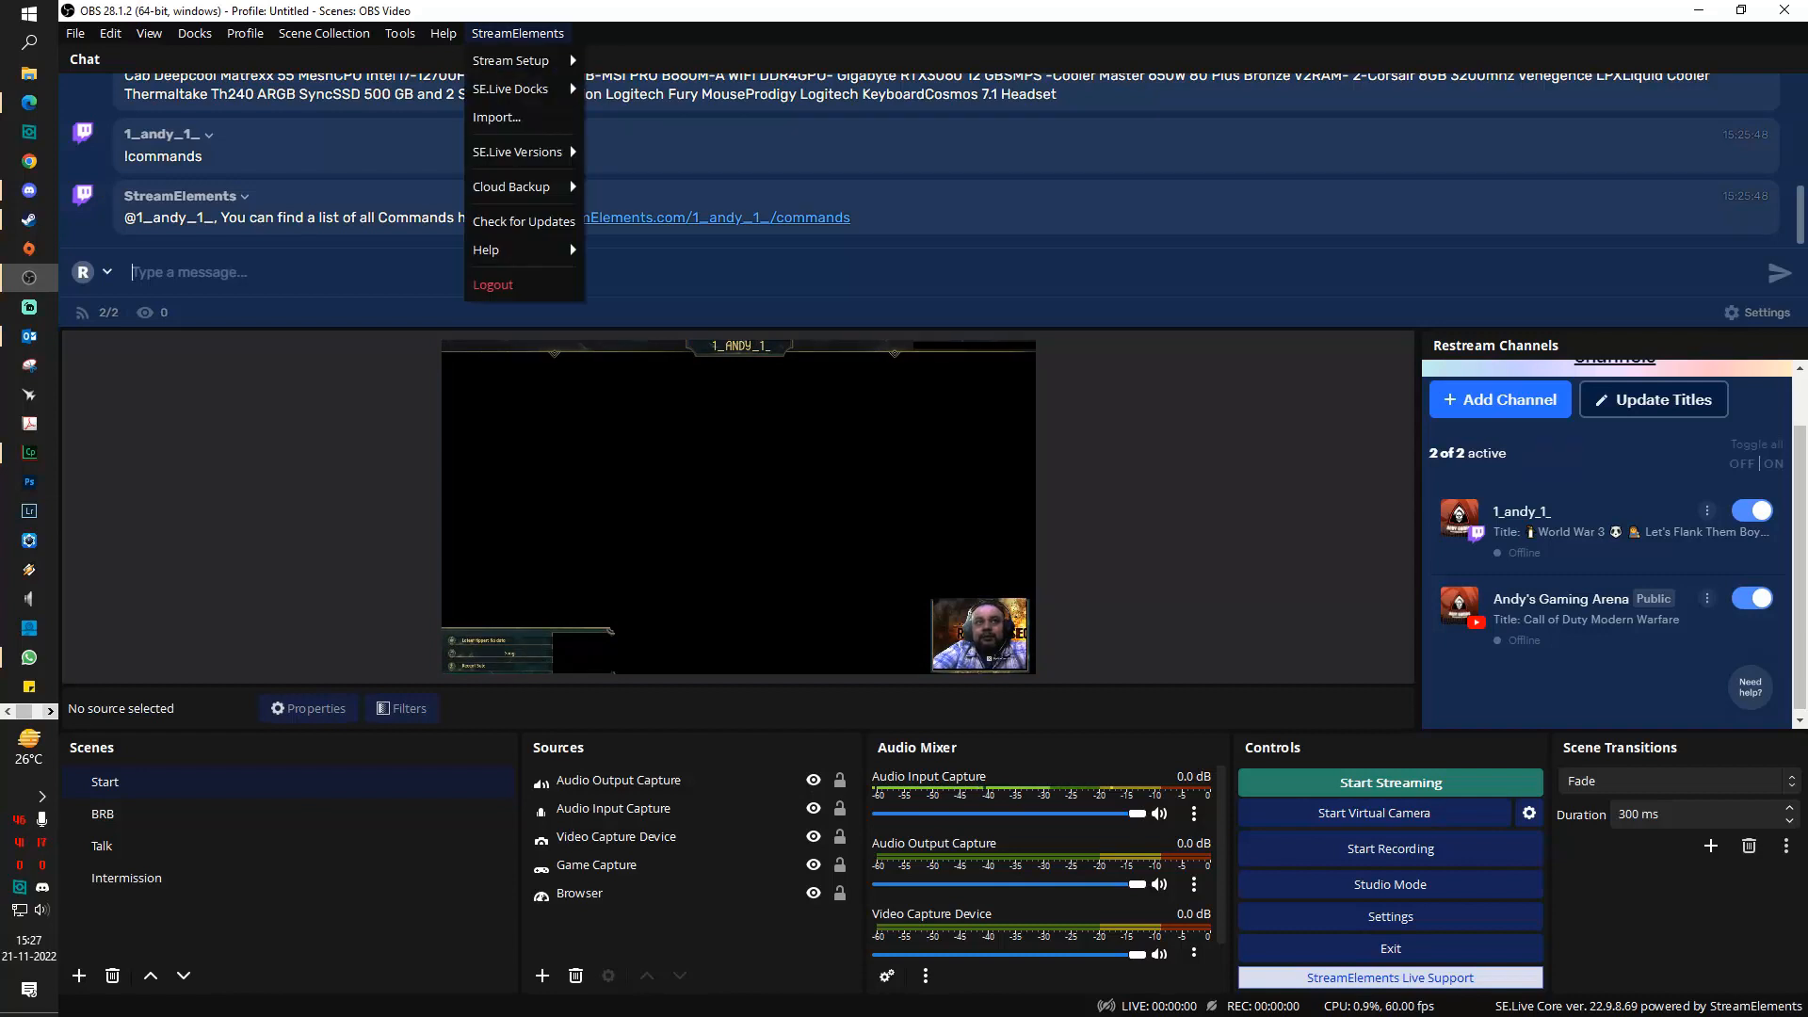
pyautogui.moveTo(513, 60)
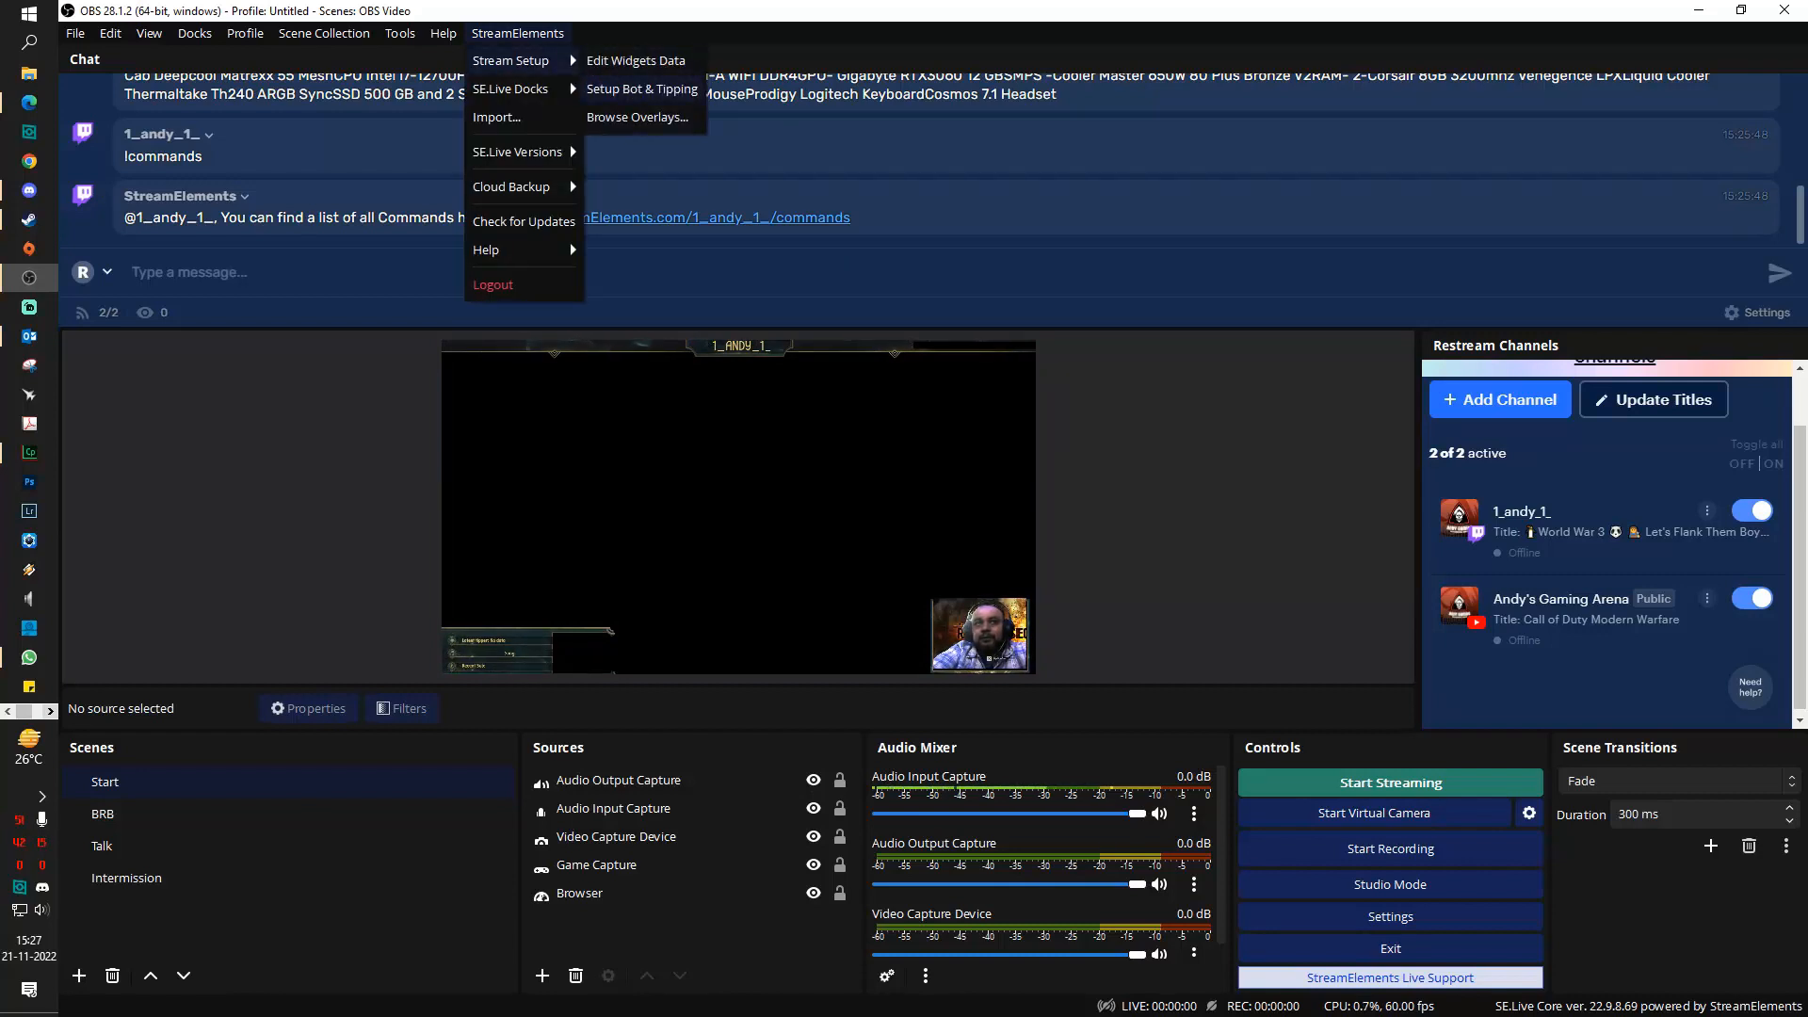
pyautogui.click(641, 89)
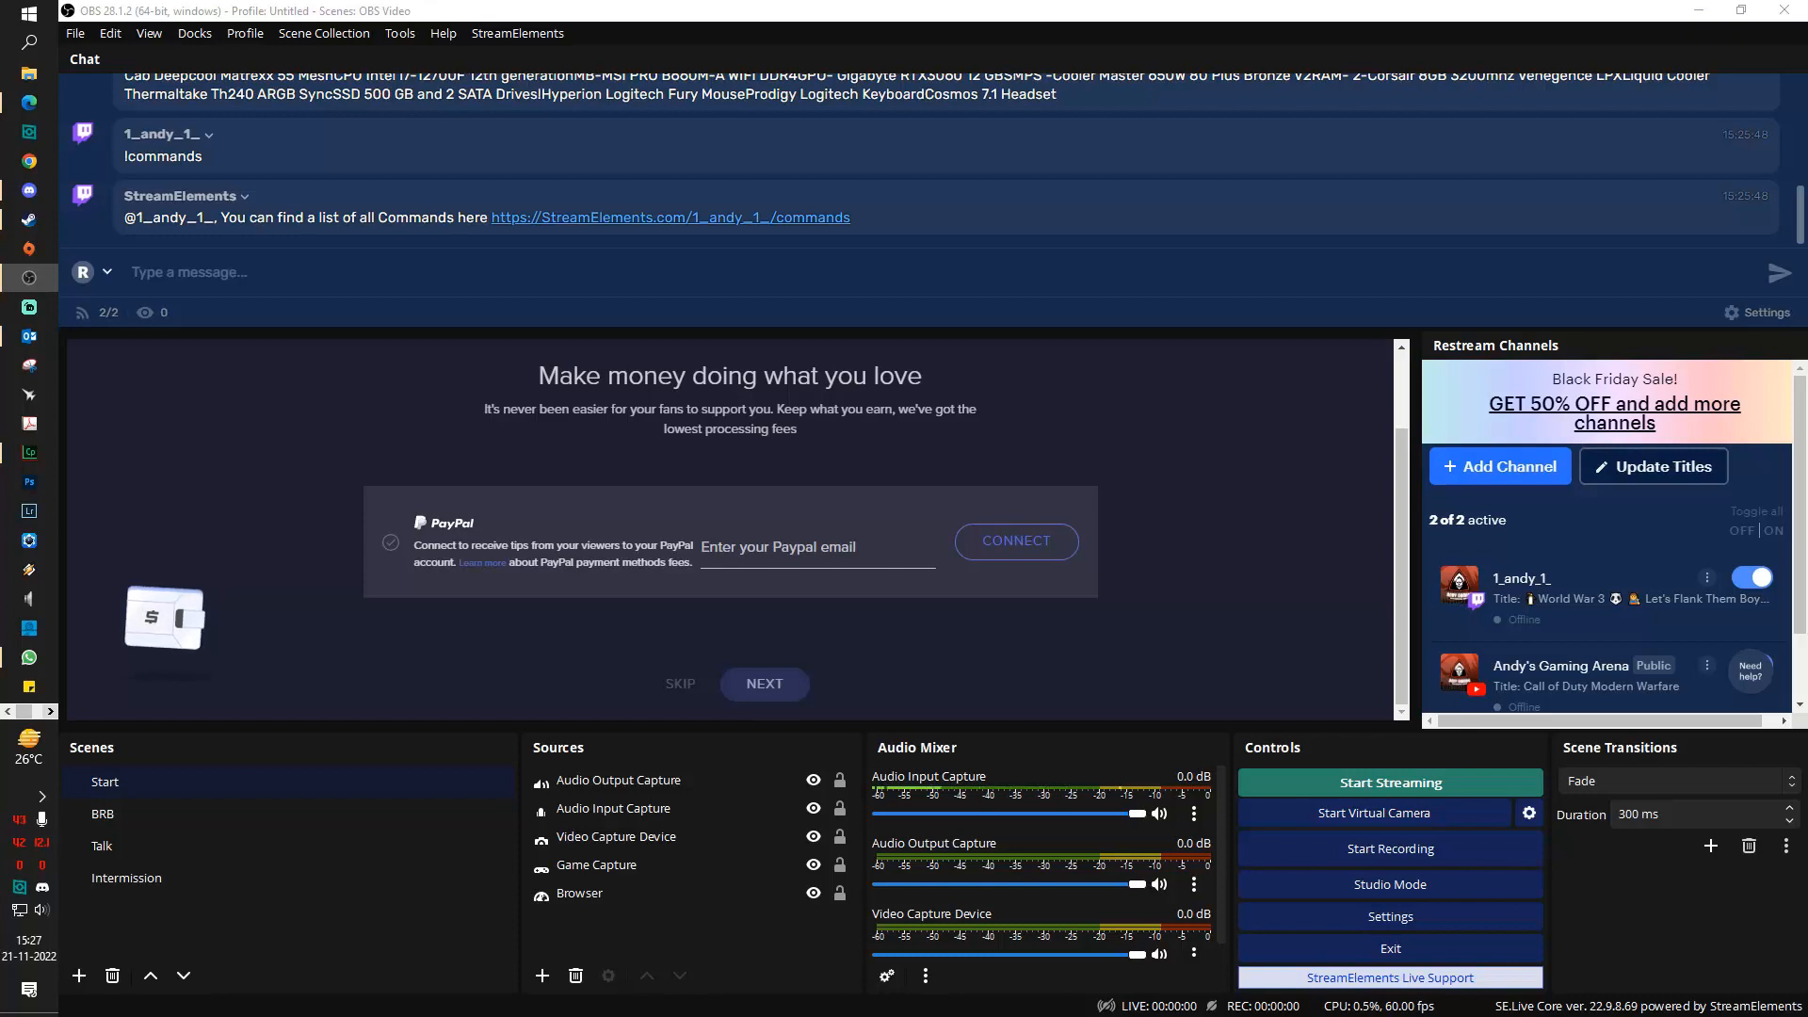
# Step: Skip the PayPal tipping connection, dismiss the reminder, and check the Profile menu
pyautogui.click(680, 684)
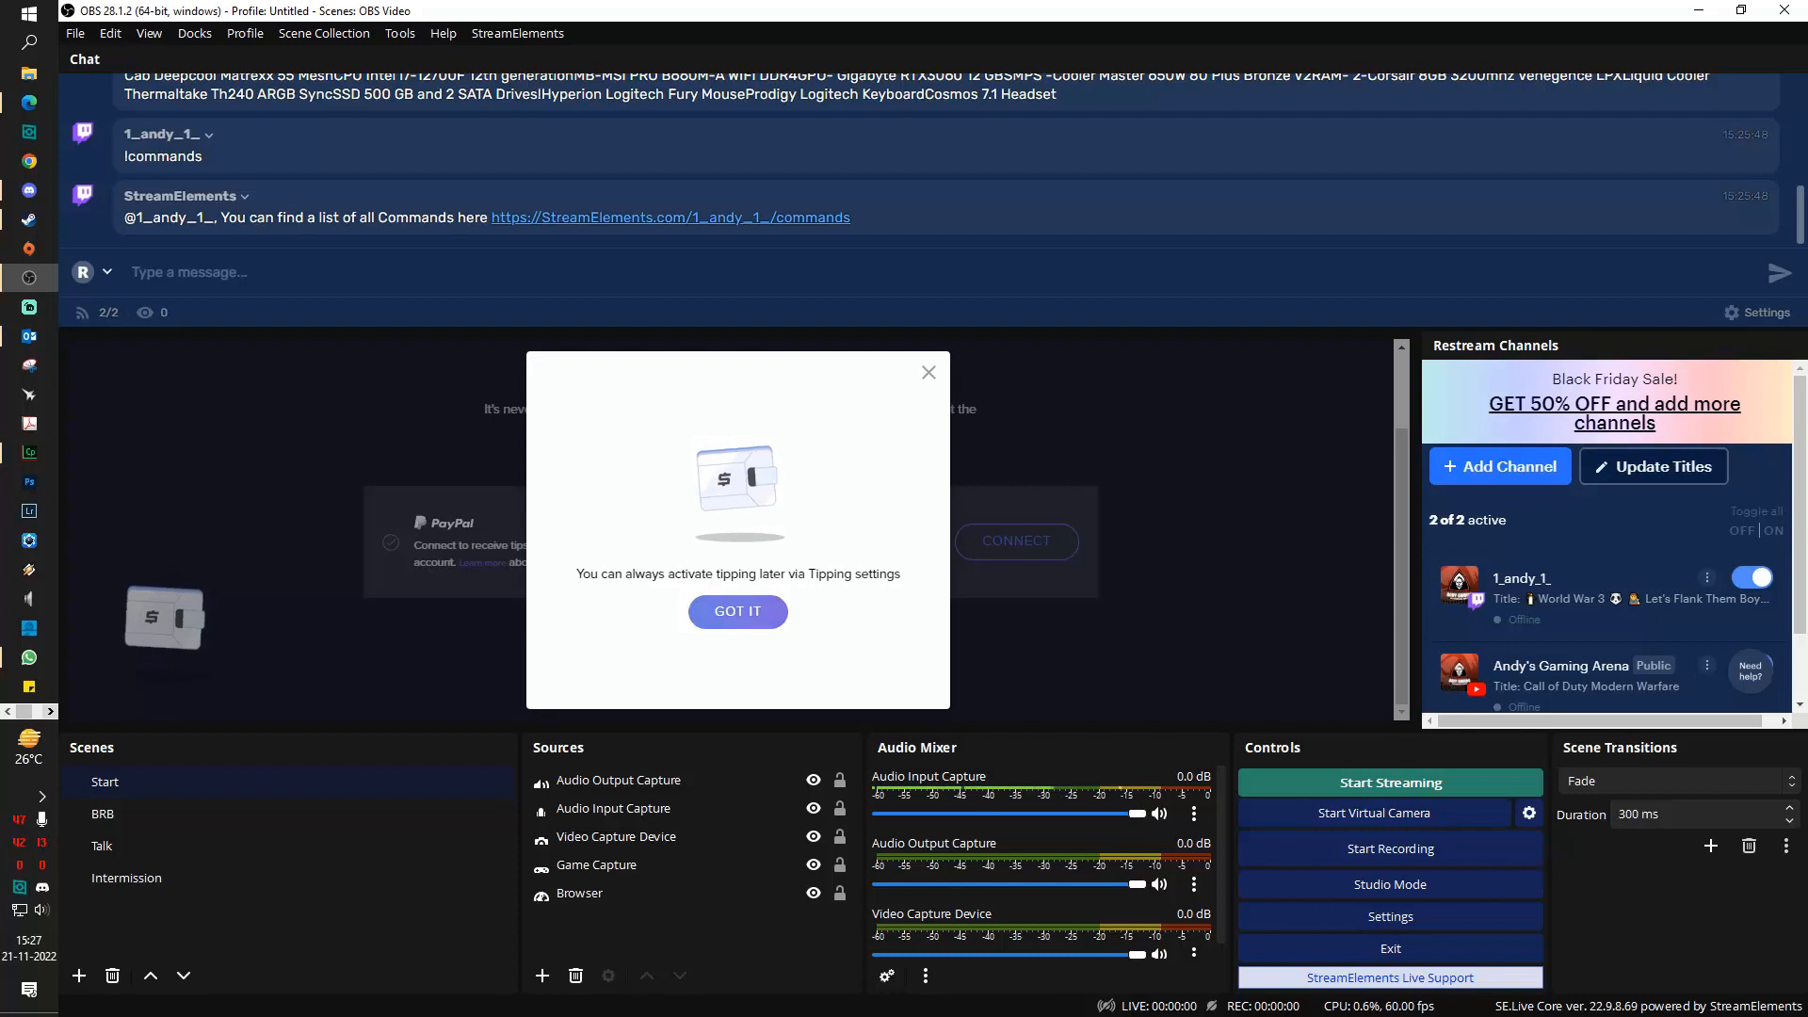
pyautogui.click(738, 613)
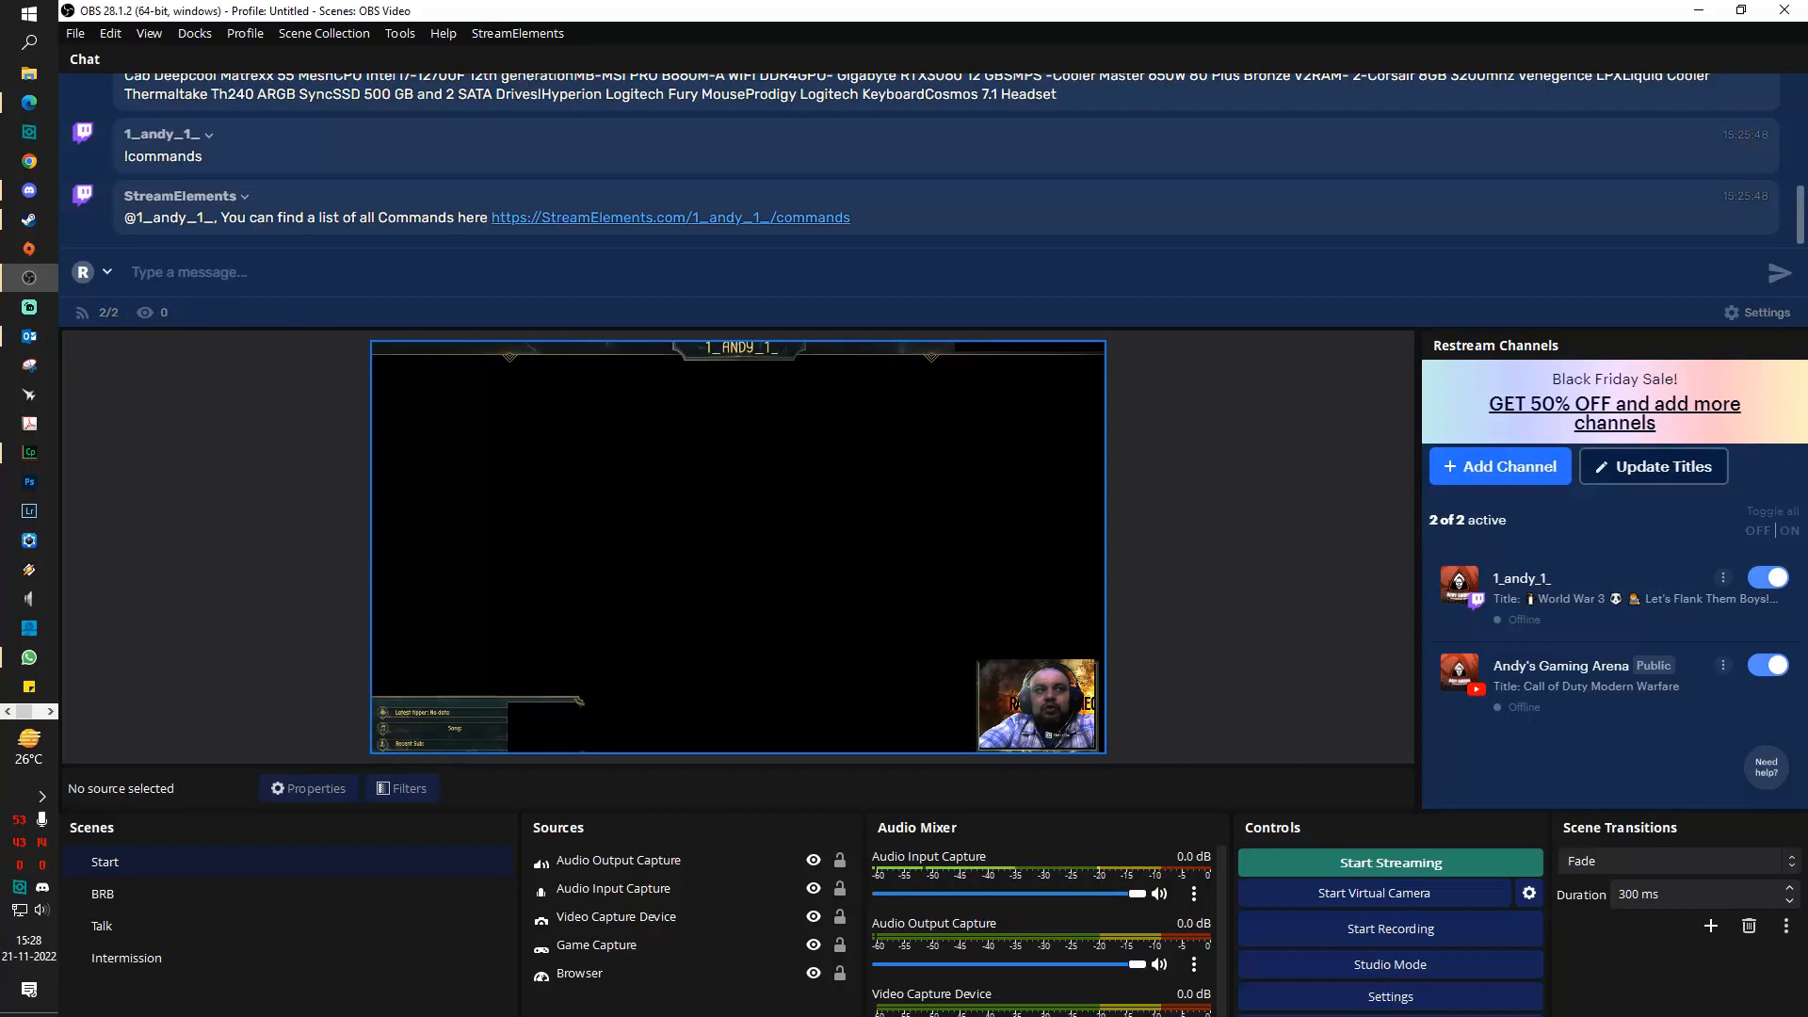
pyautogui.click(245, 33)
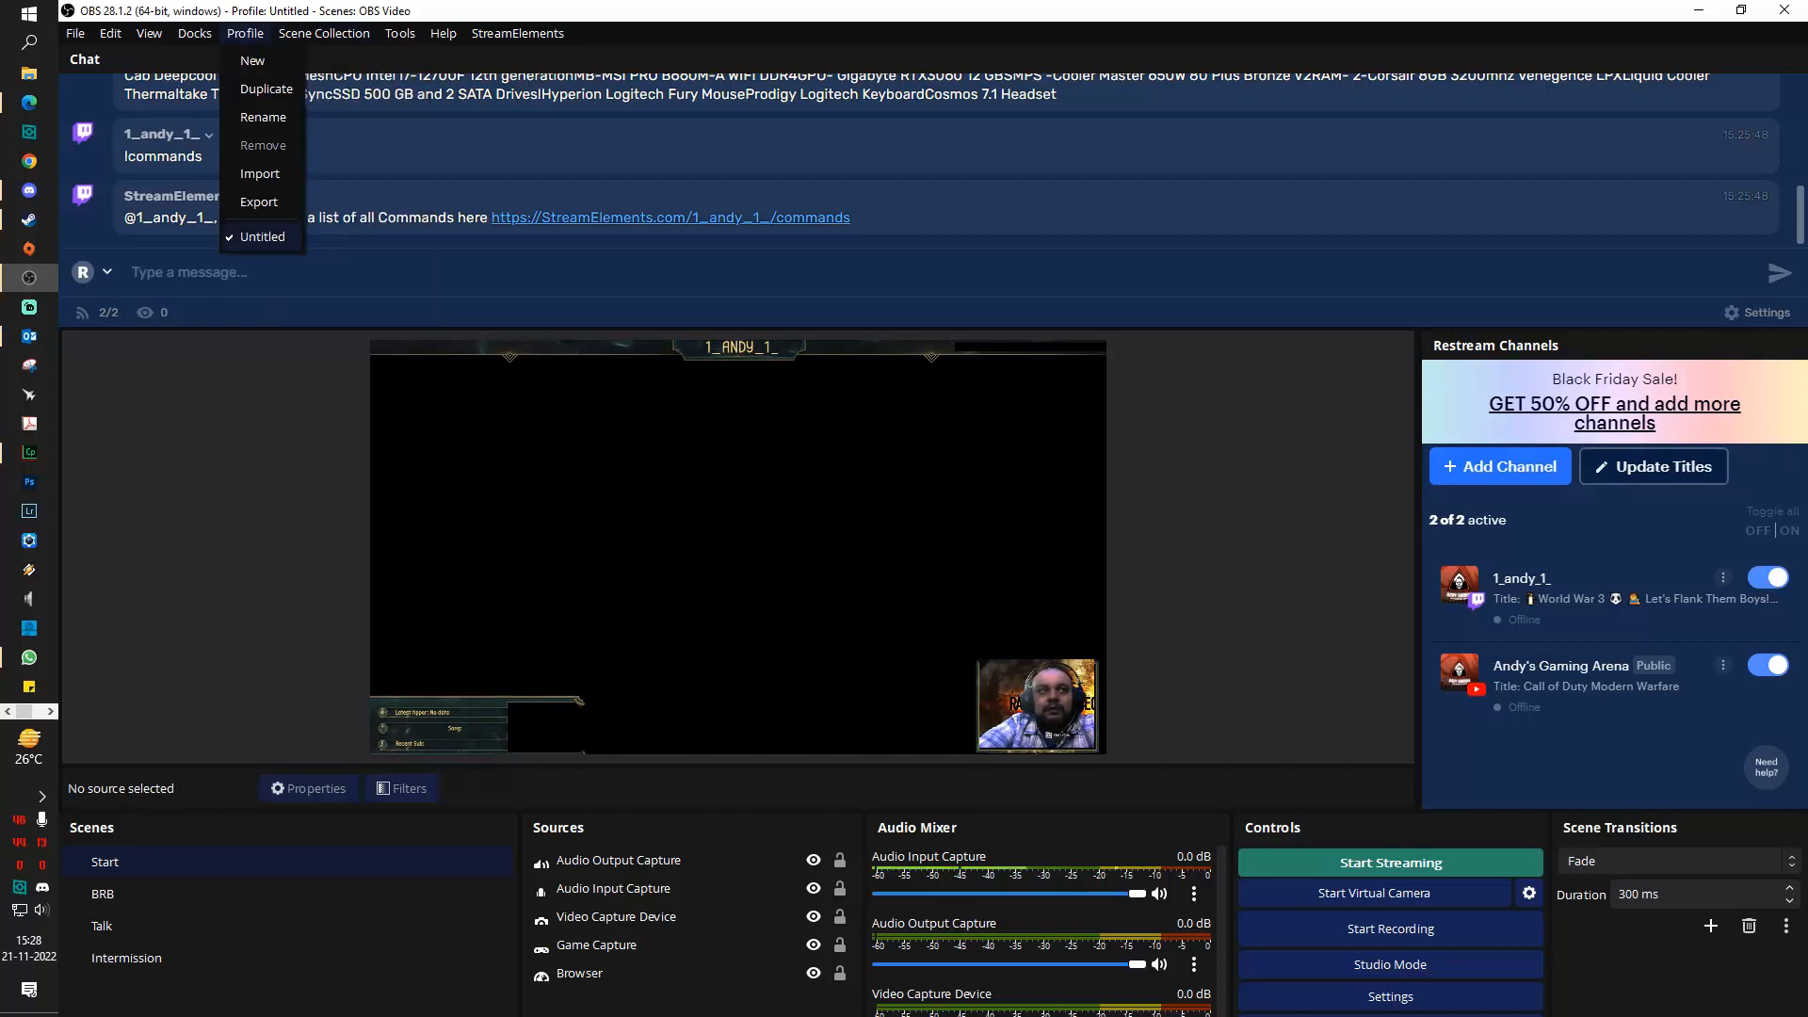
# Step: Keep the Untitled profile and load the Untitled scene collection
pyautogui.click(262, 236)
pyautogui.click(244, 33)
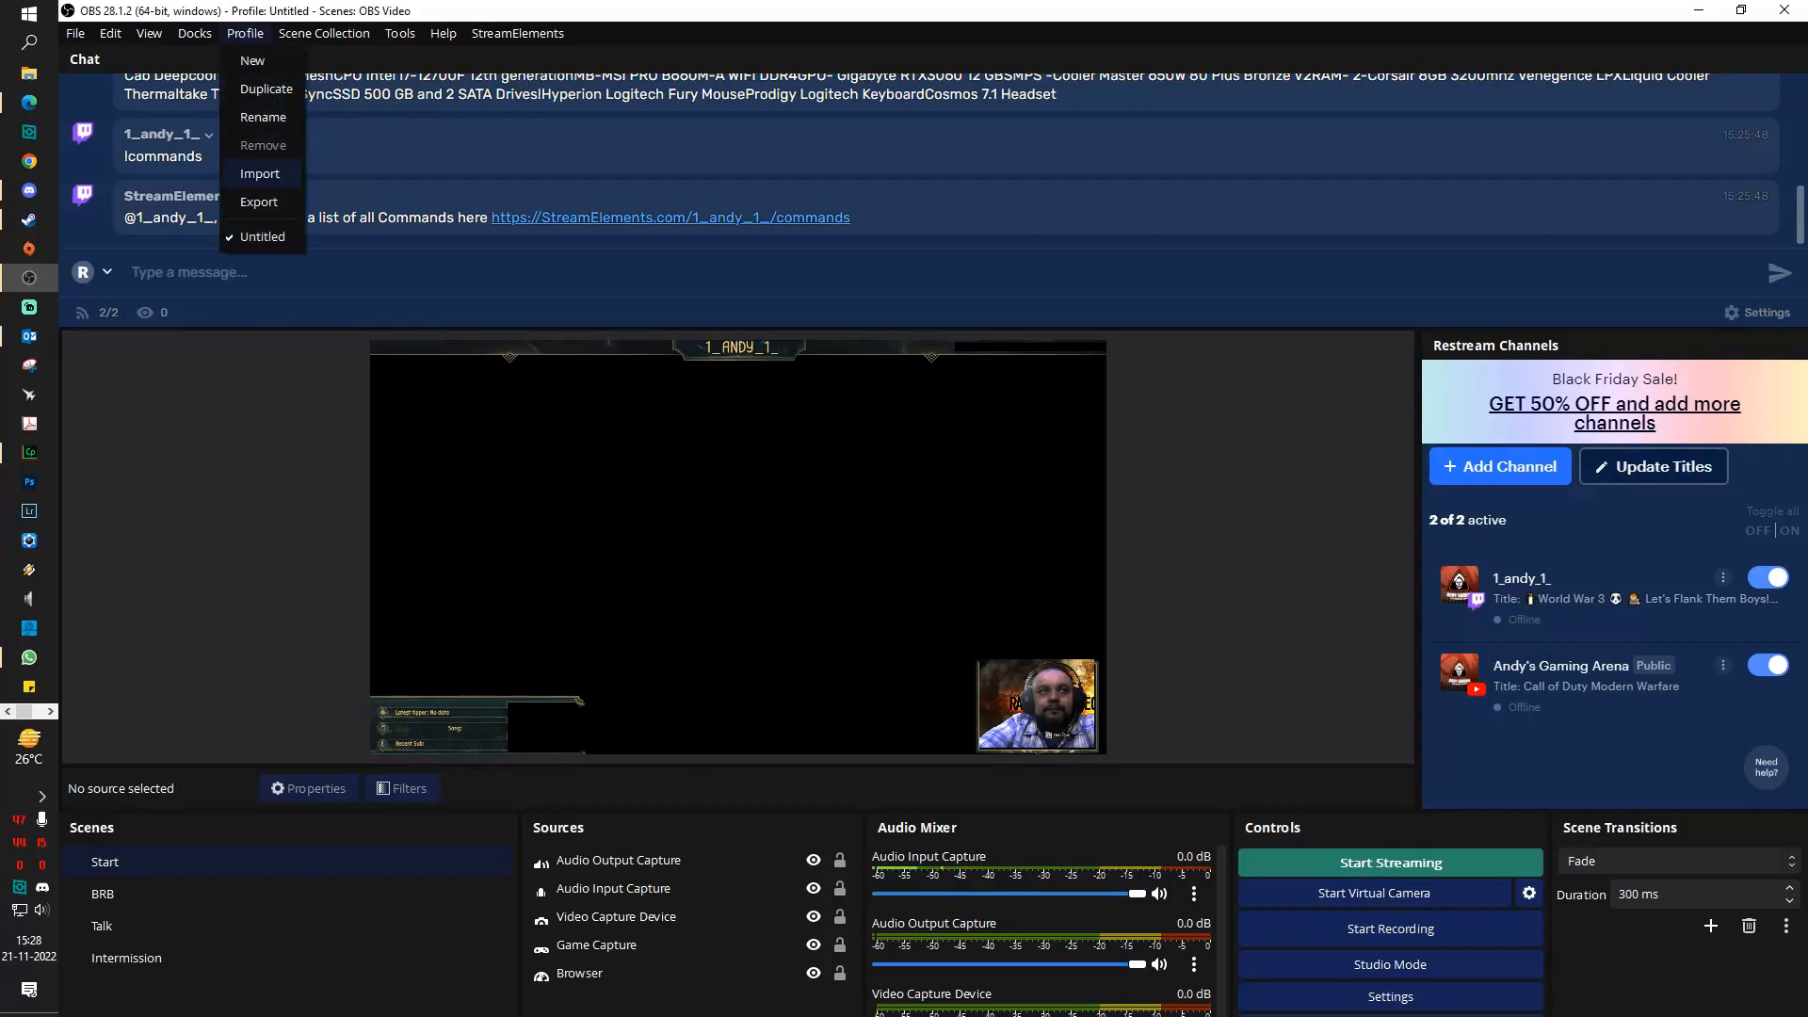
pyautogui.moveTo(323, 33)
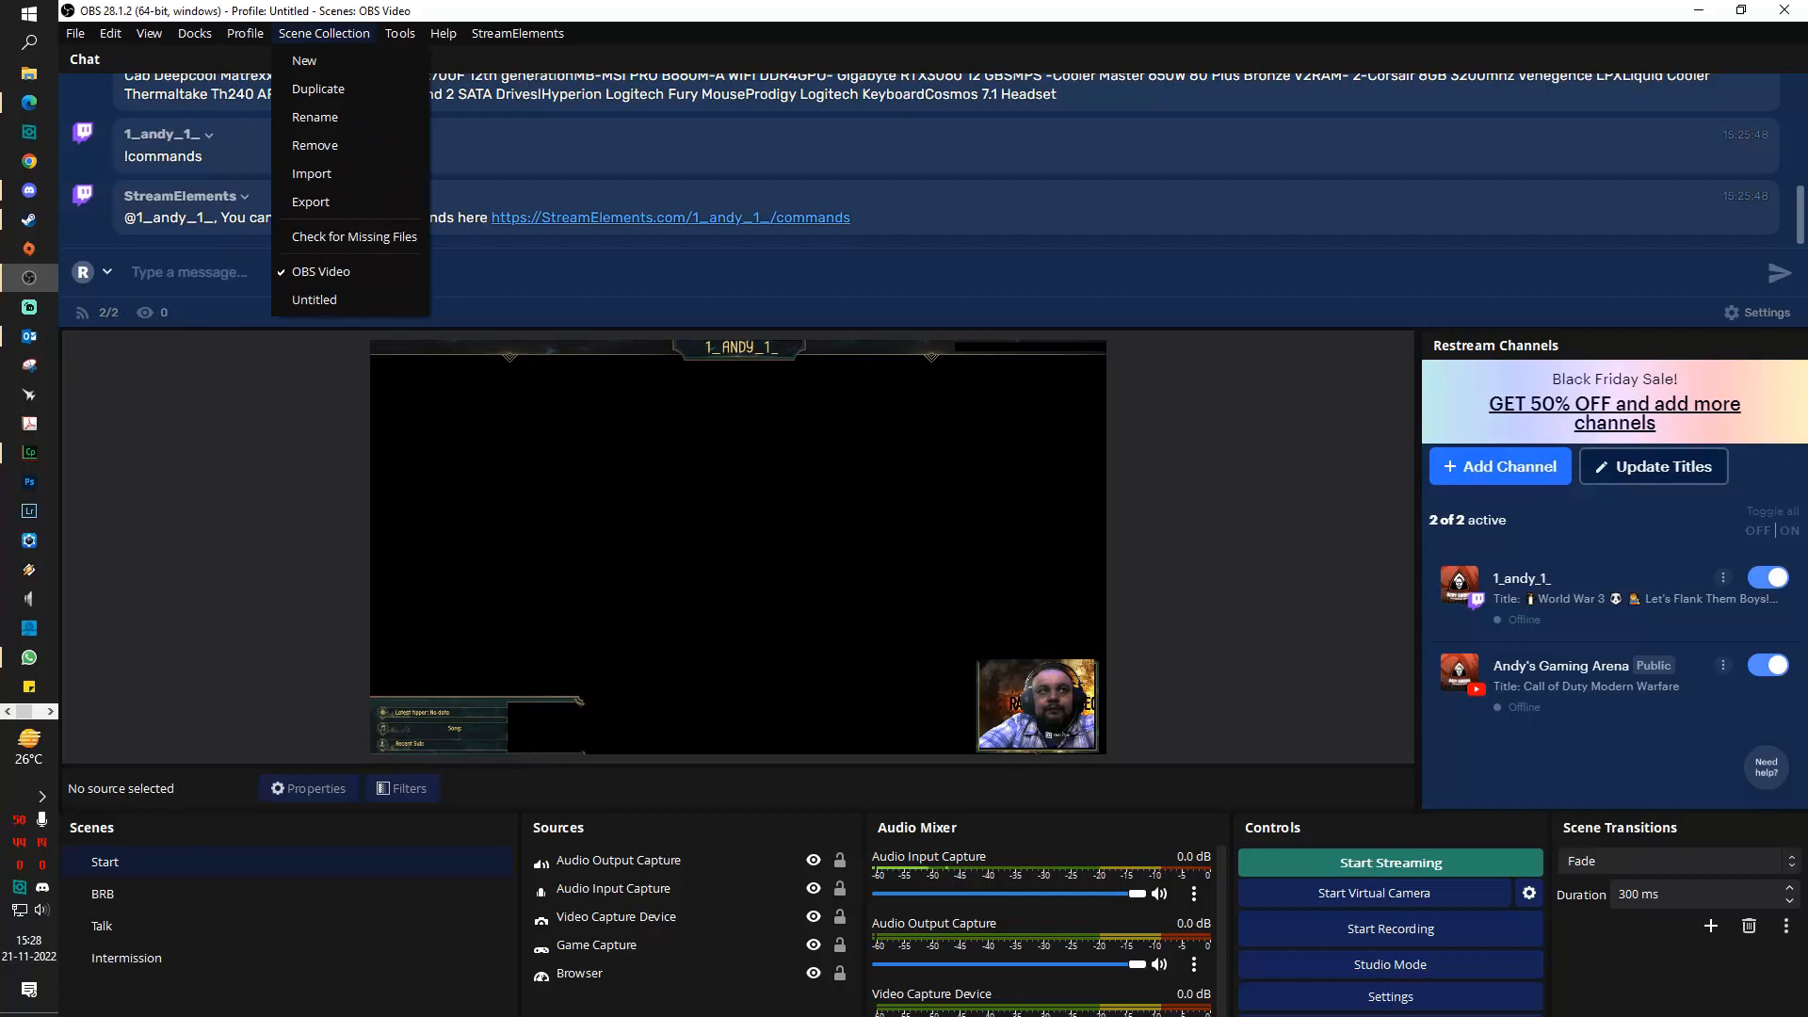
pyautogui.click(313, 300)
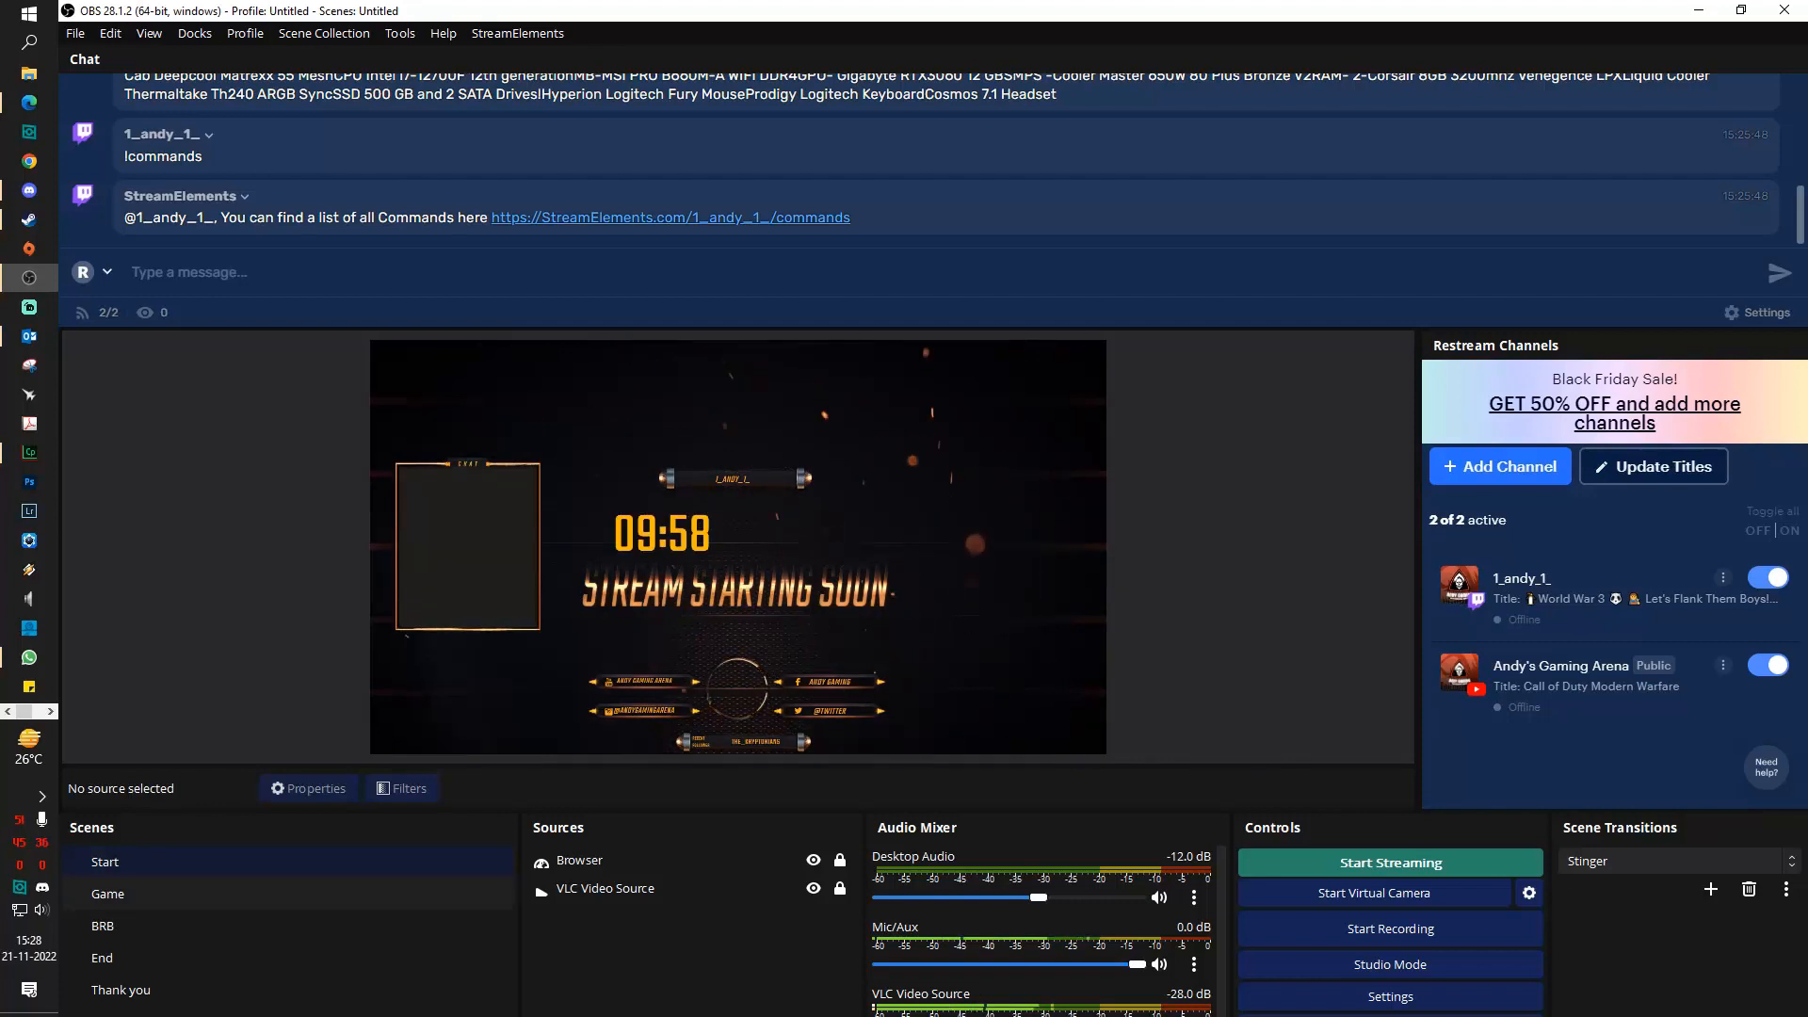
# Step: Preview the Game, Start and BRB scenes by switching between them
pyautogui.click(107, 894)
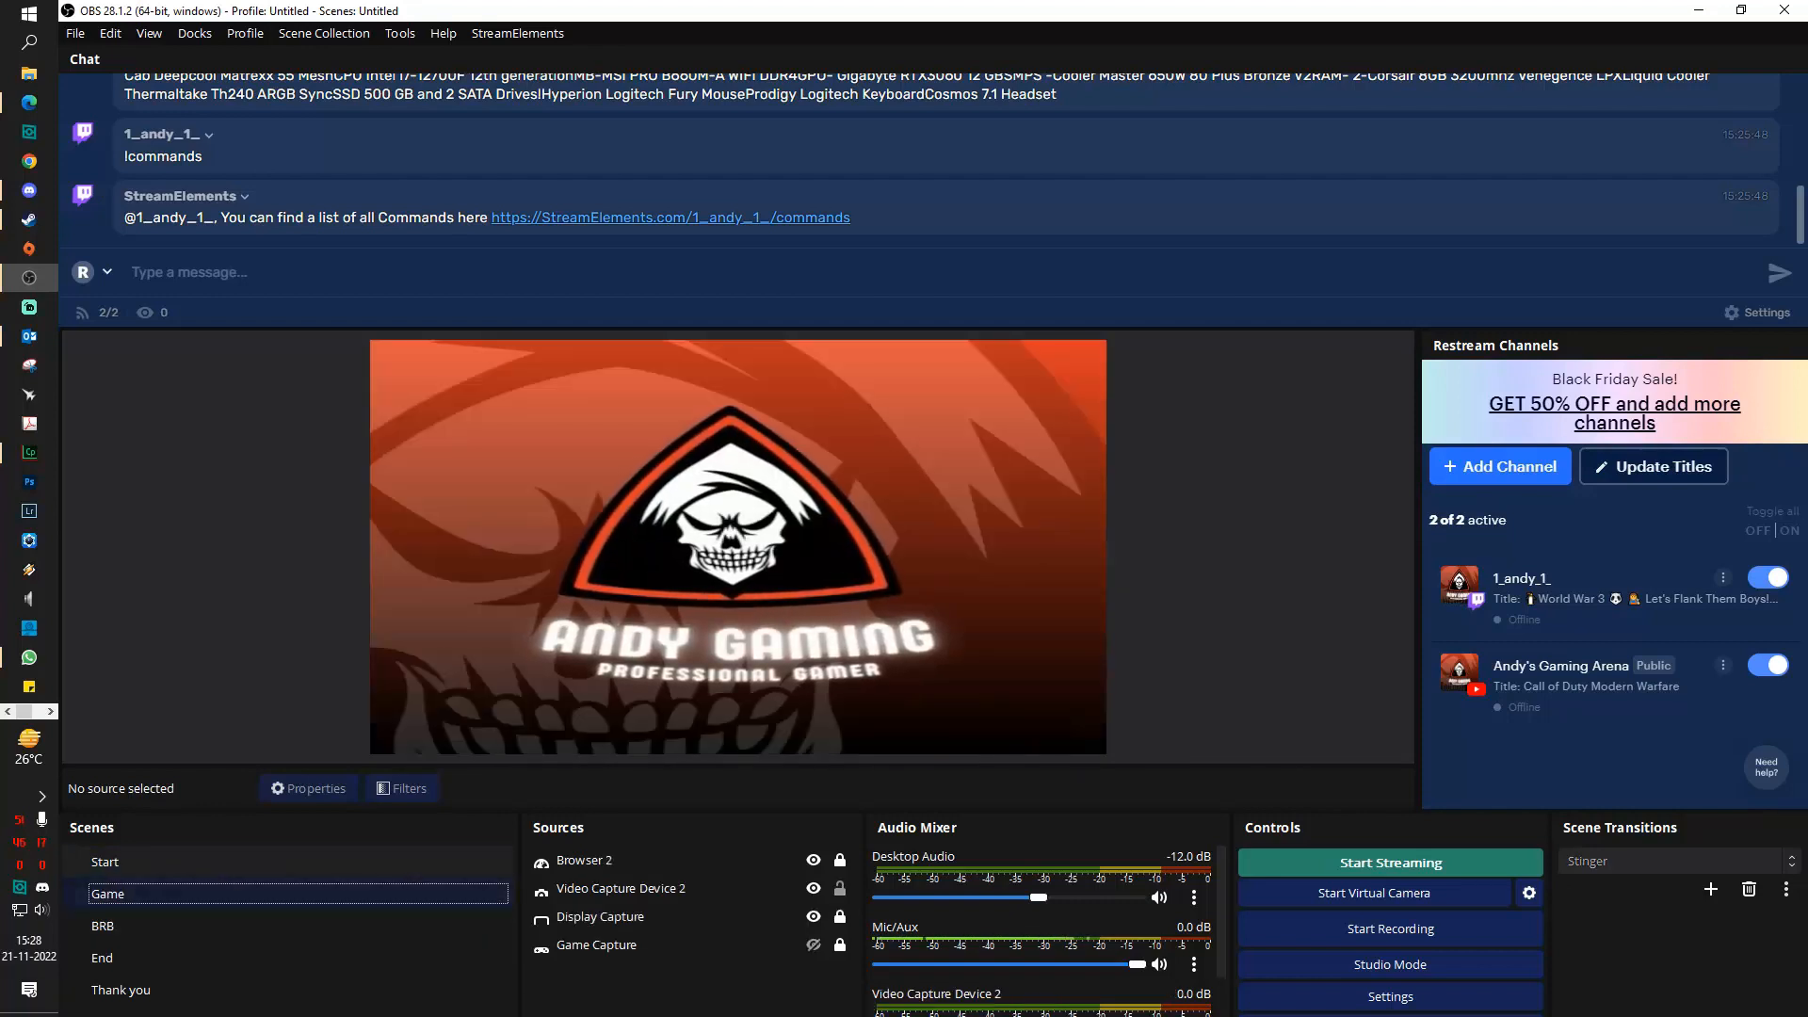
pyautogui.click(105, 862)
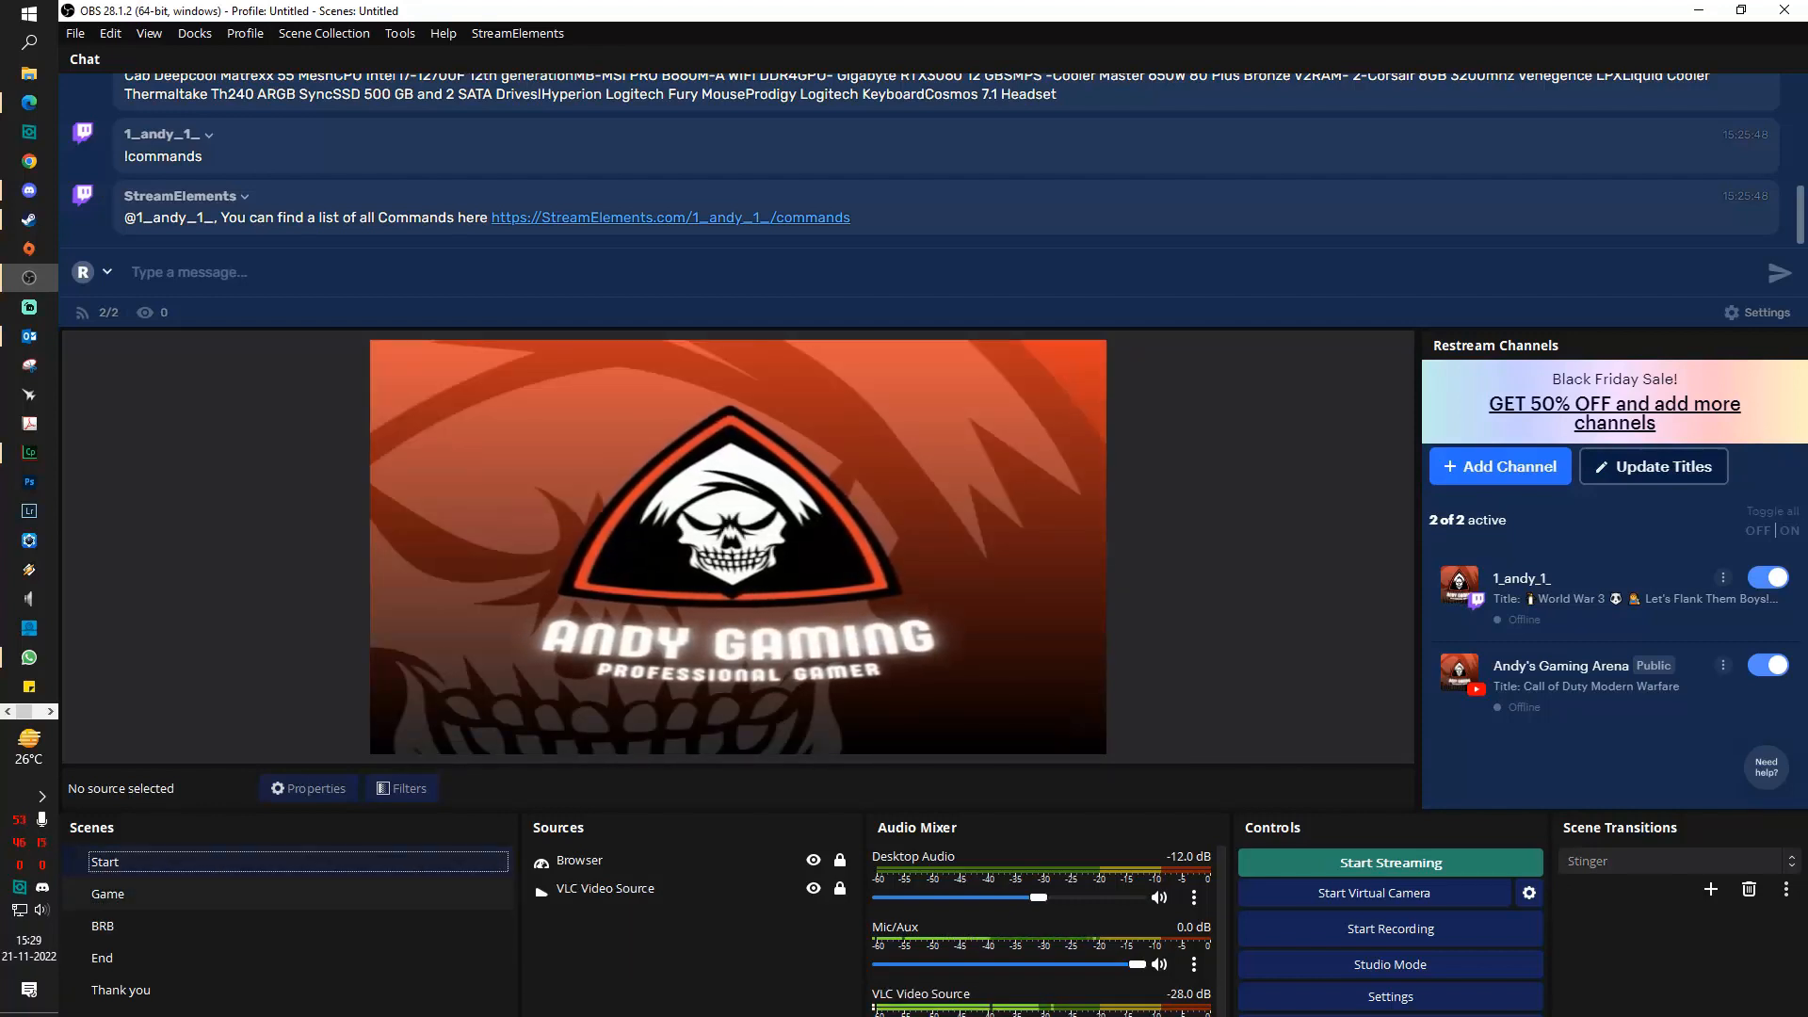
pyautogui.click(108, 894)
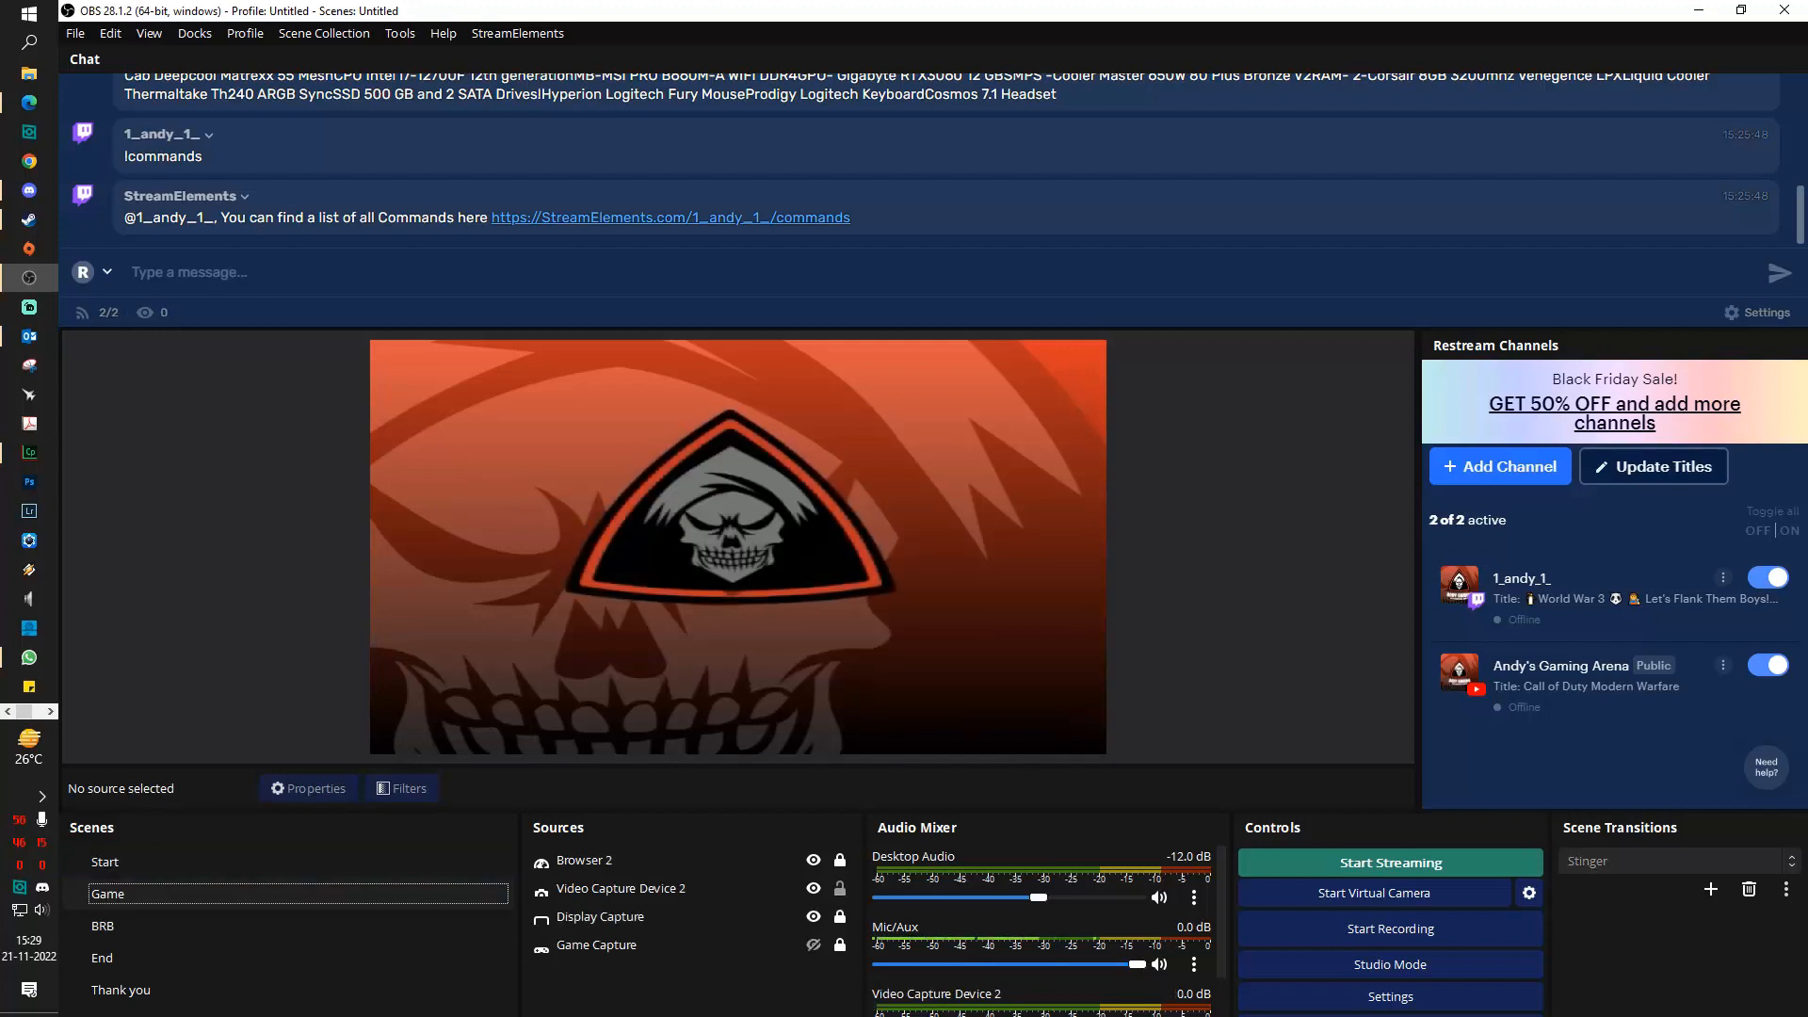
pyautogui.click(103, 925)
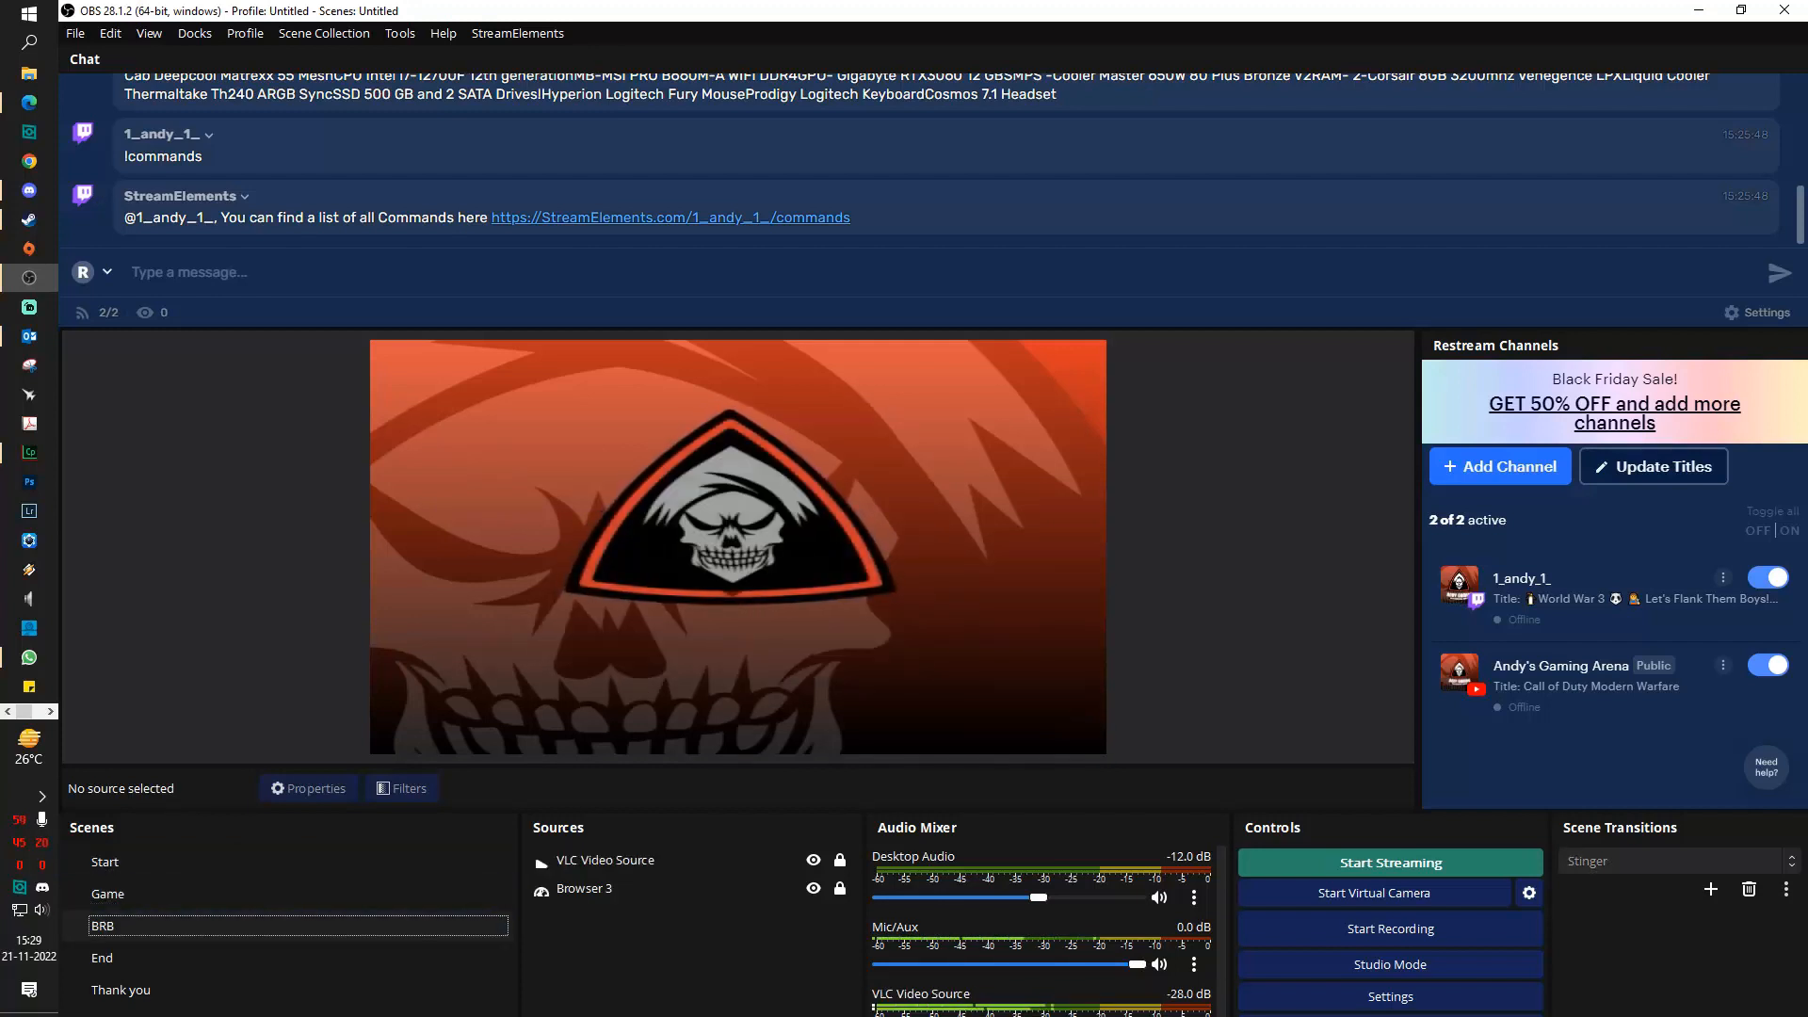
pyautogui.click(105, 862)
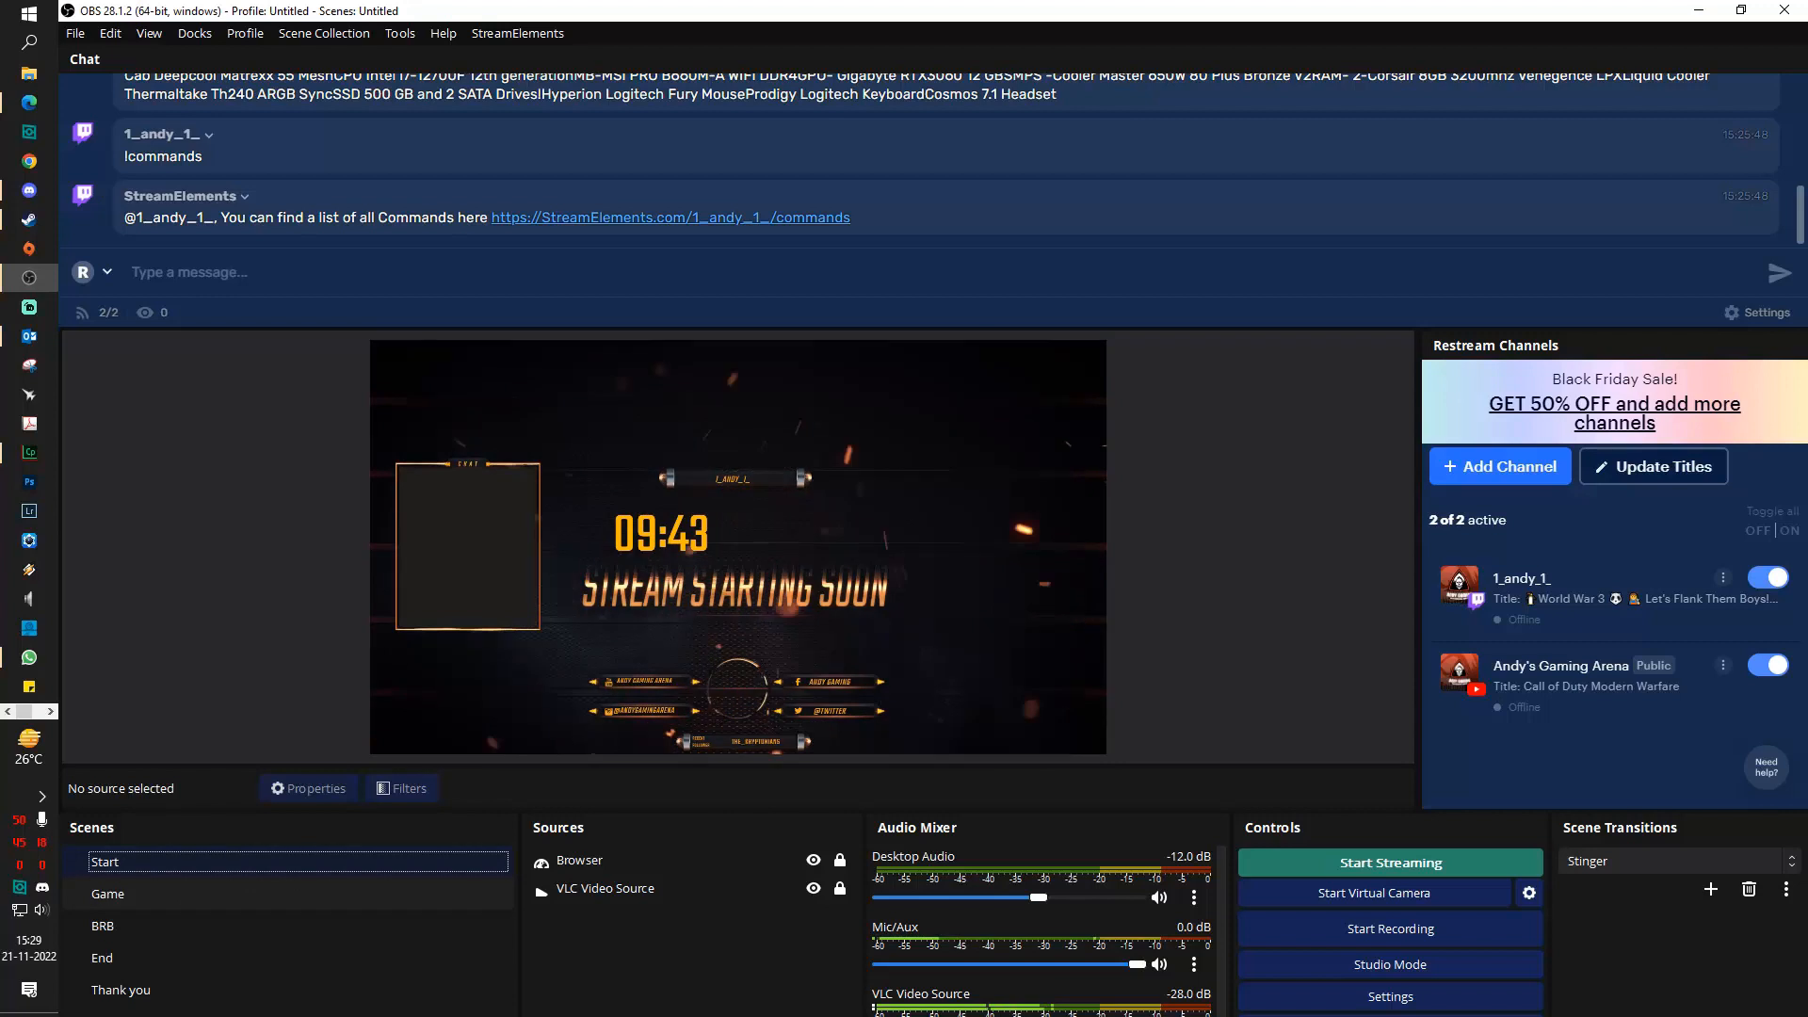
pyautogui.click(107, 893)
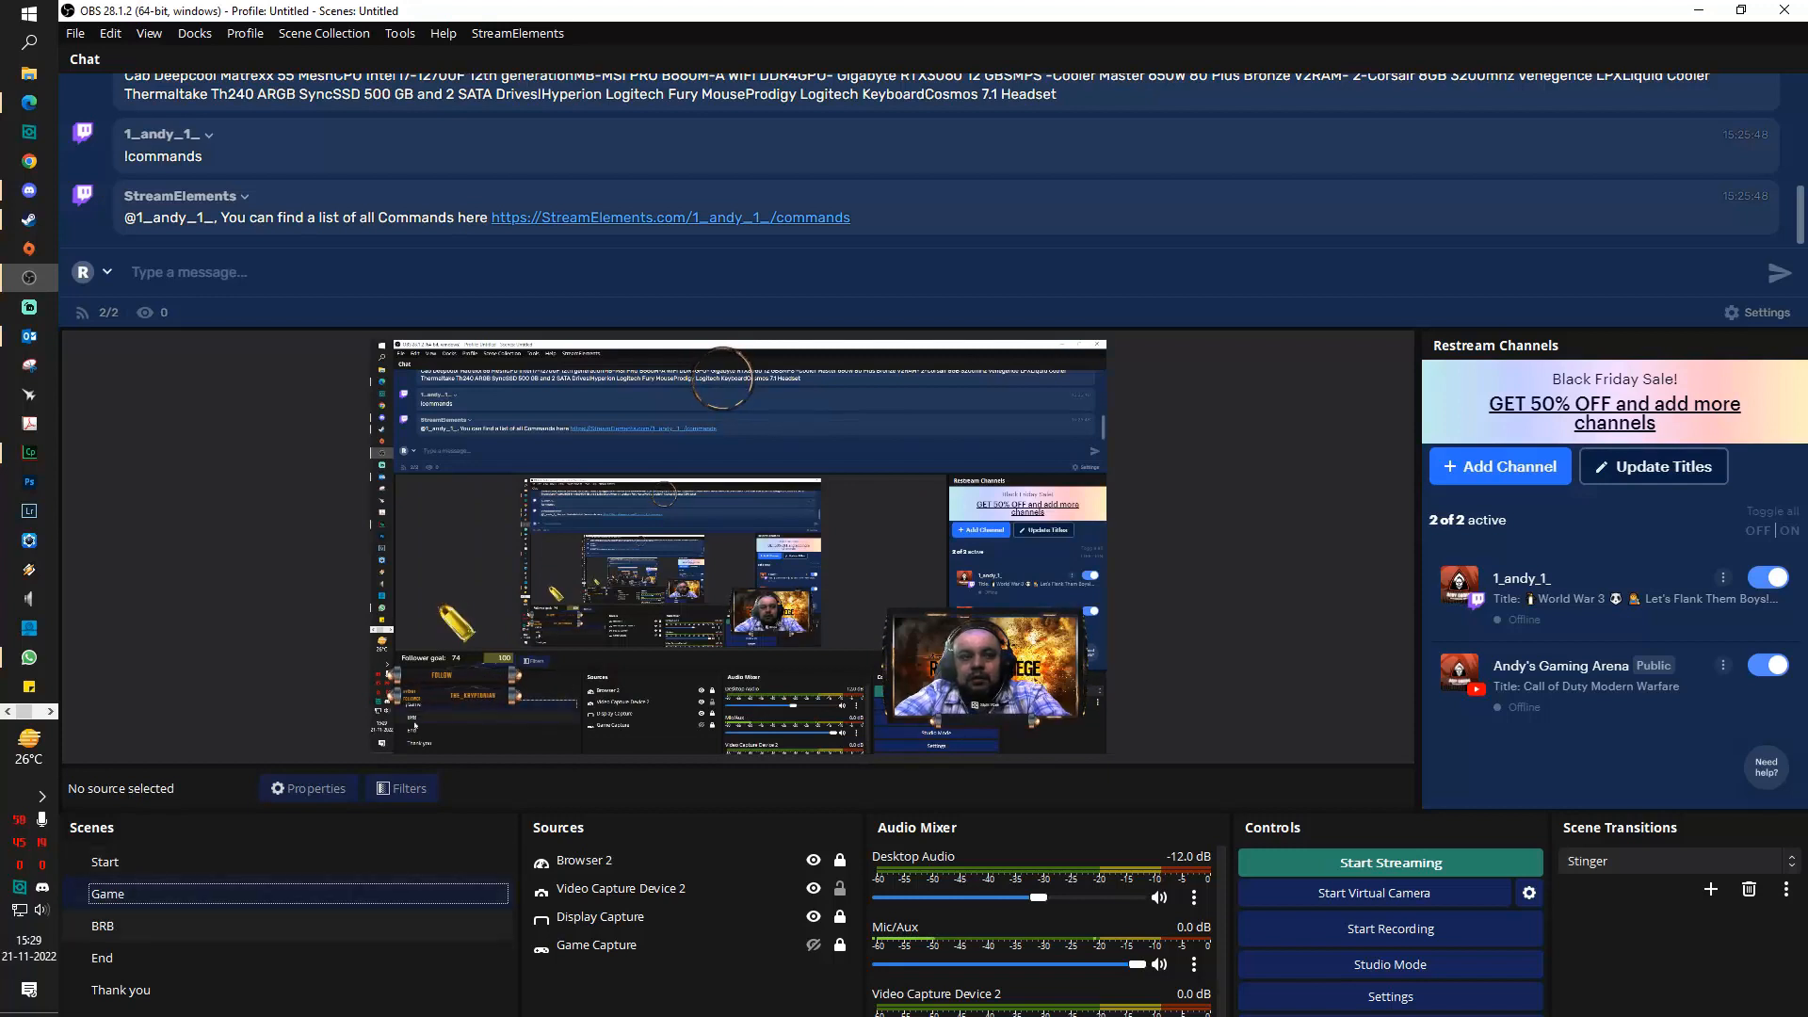
pyautogui.click(103, 926)
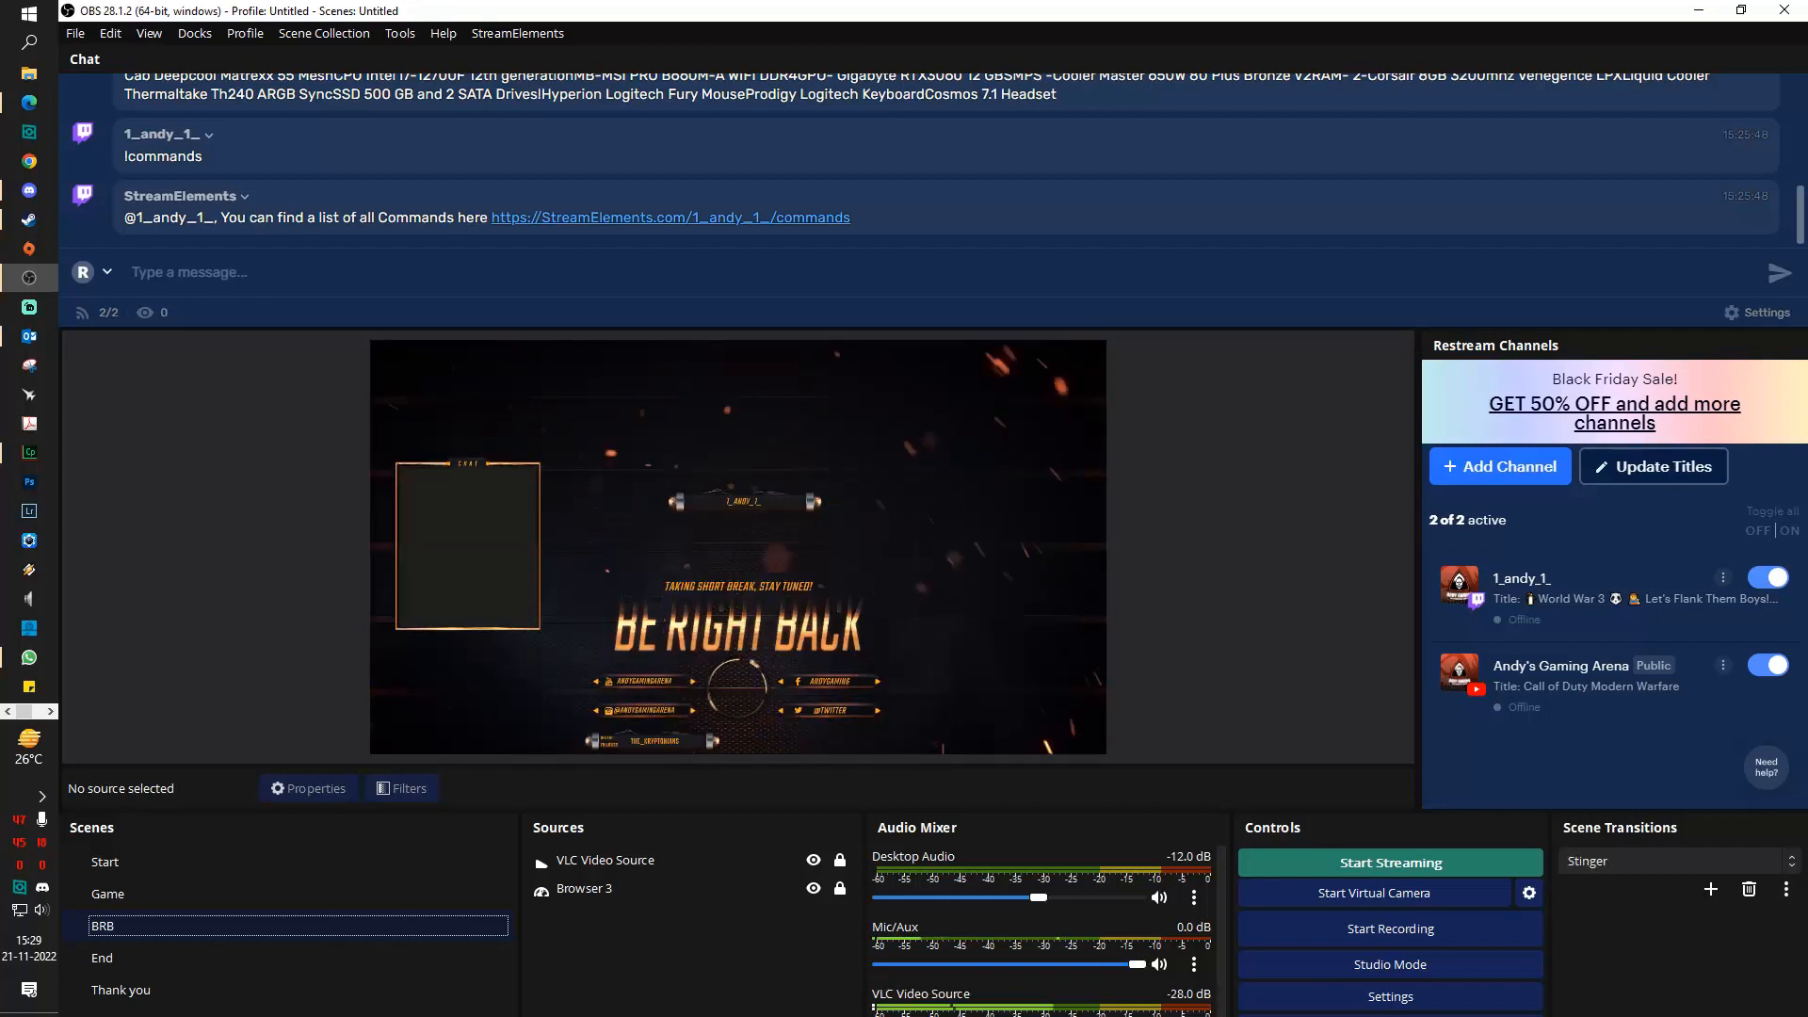
# Step: Preview the End, Thank you, Start and Game scenes, then bring the StreamElements browser forward
pyautogui.click(102, 957)
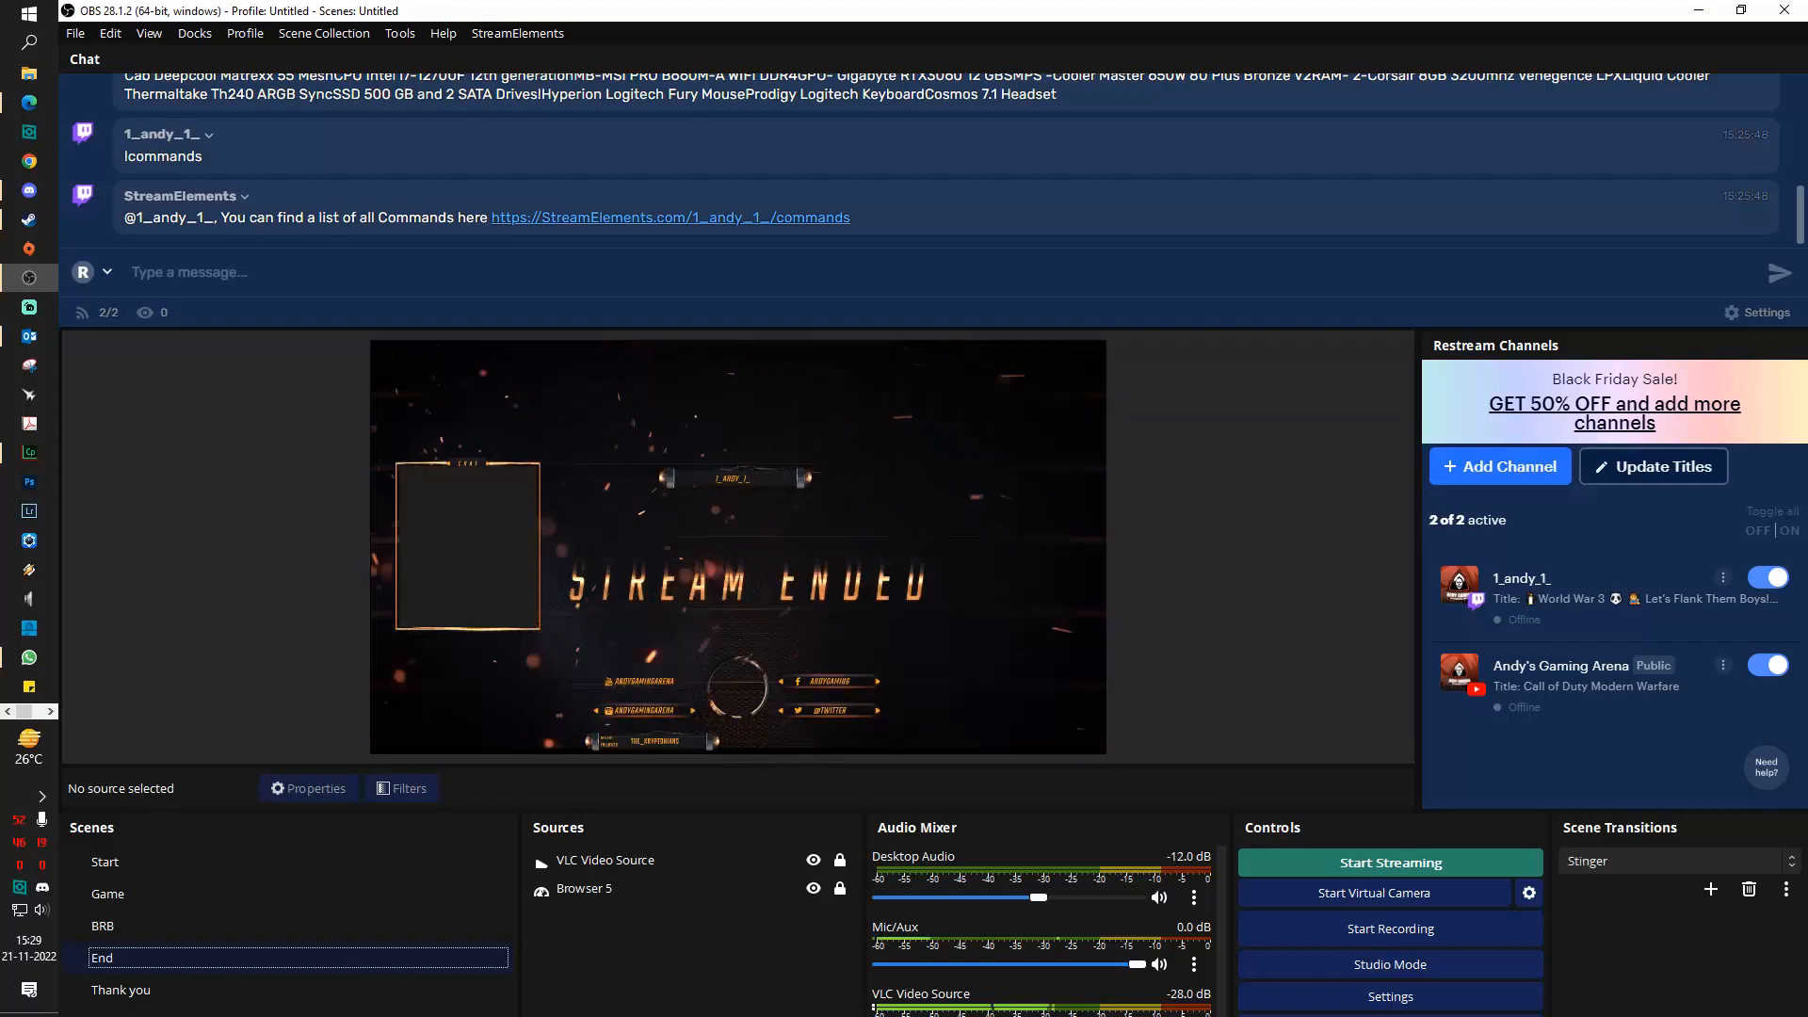
pyautogui.click(121, 990)
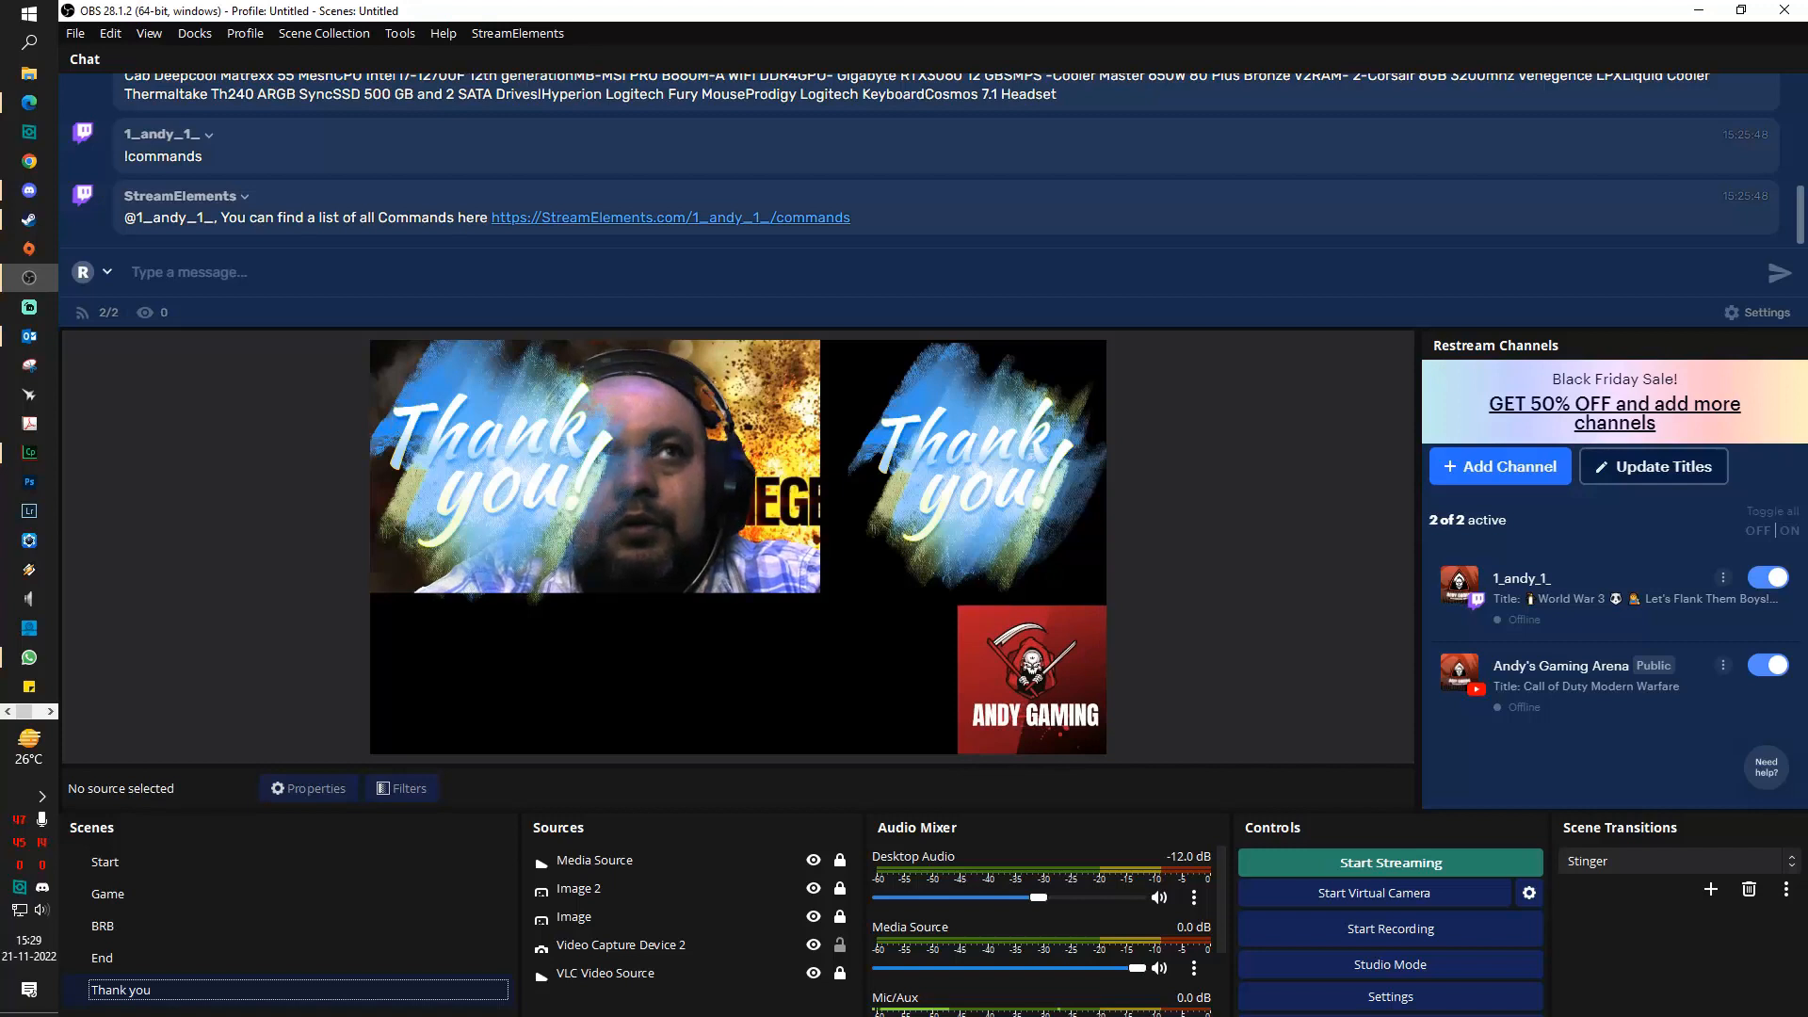
pyautogui.moveTo(29, 102)
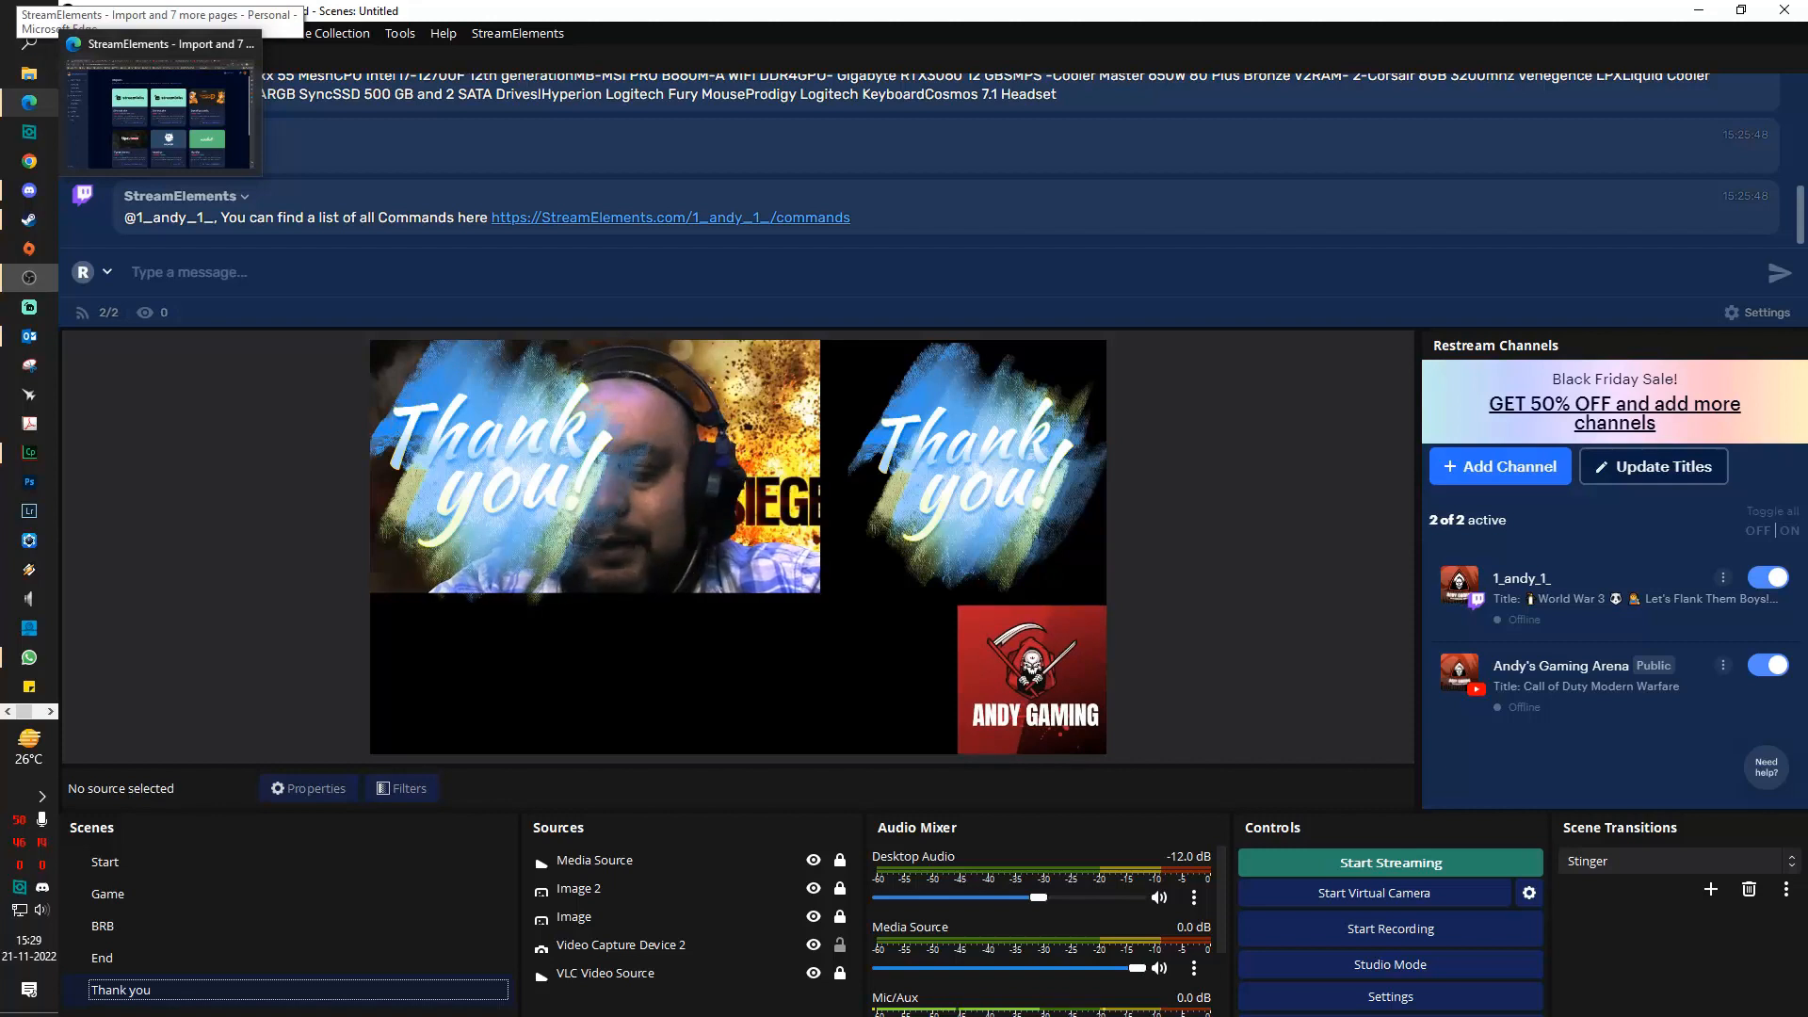
pyautogui.click(105, 862)
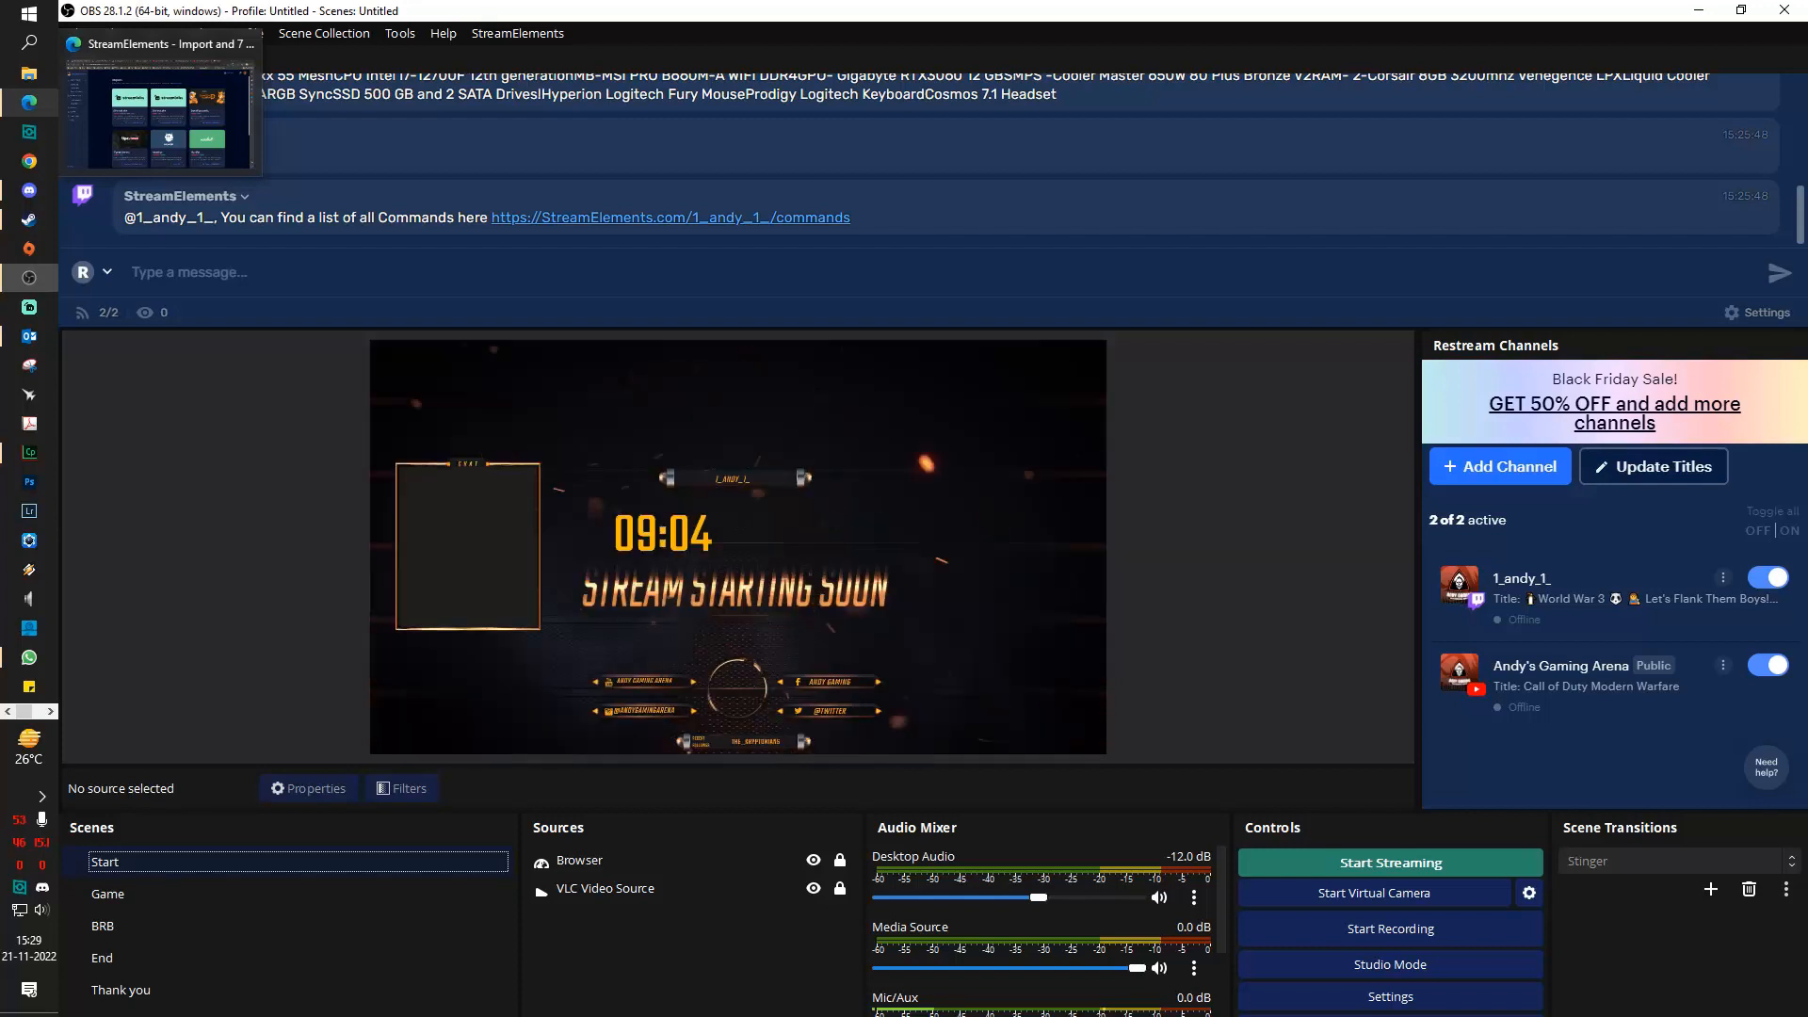
pyautogui.click(107, 893)
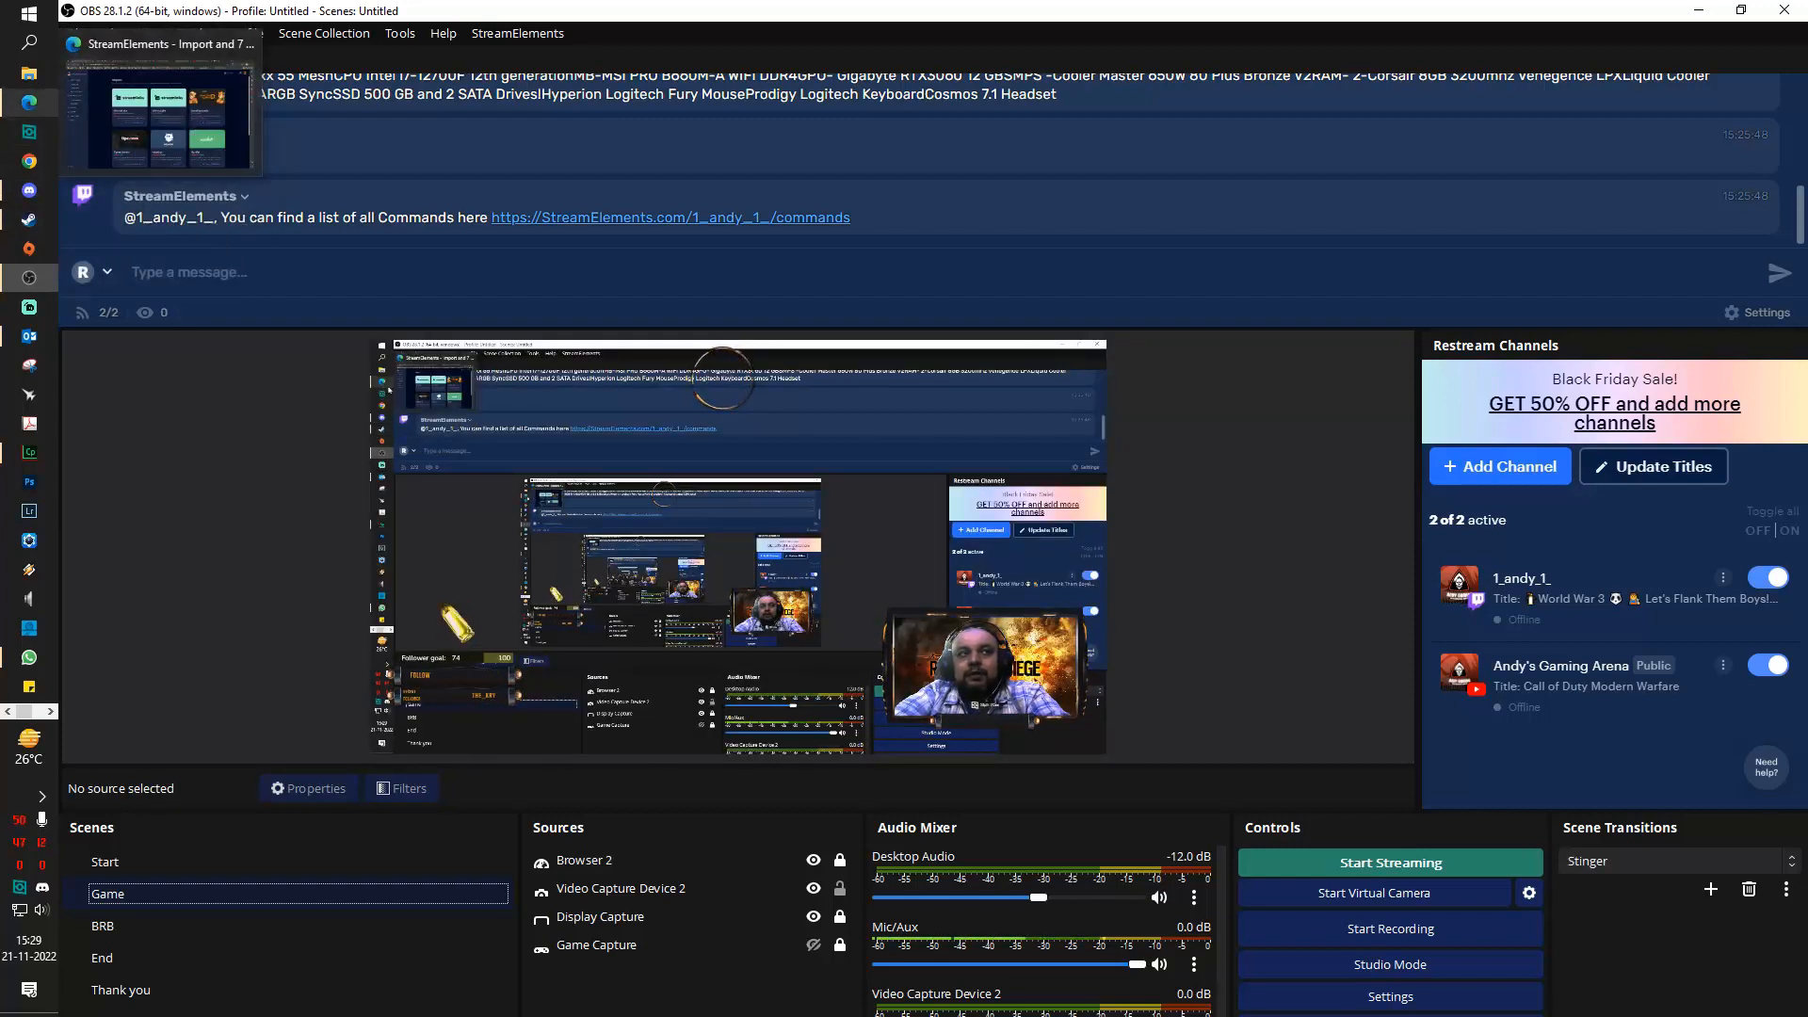
pyautogui.click(160, 113)
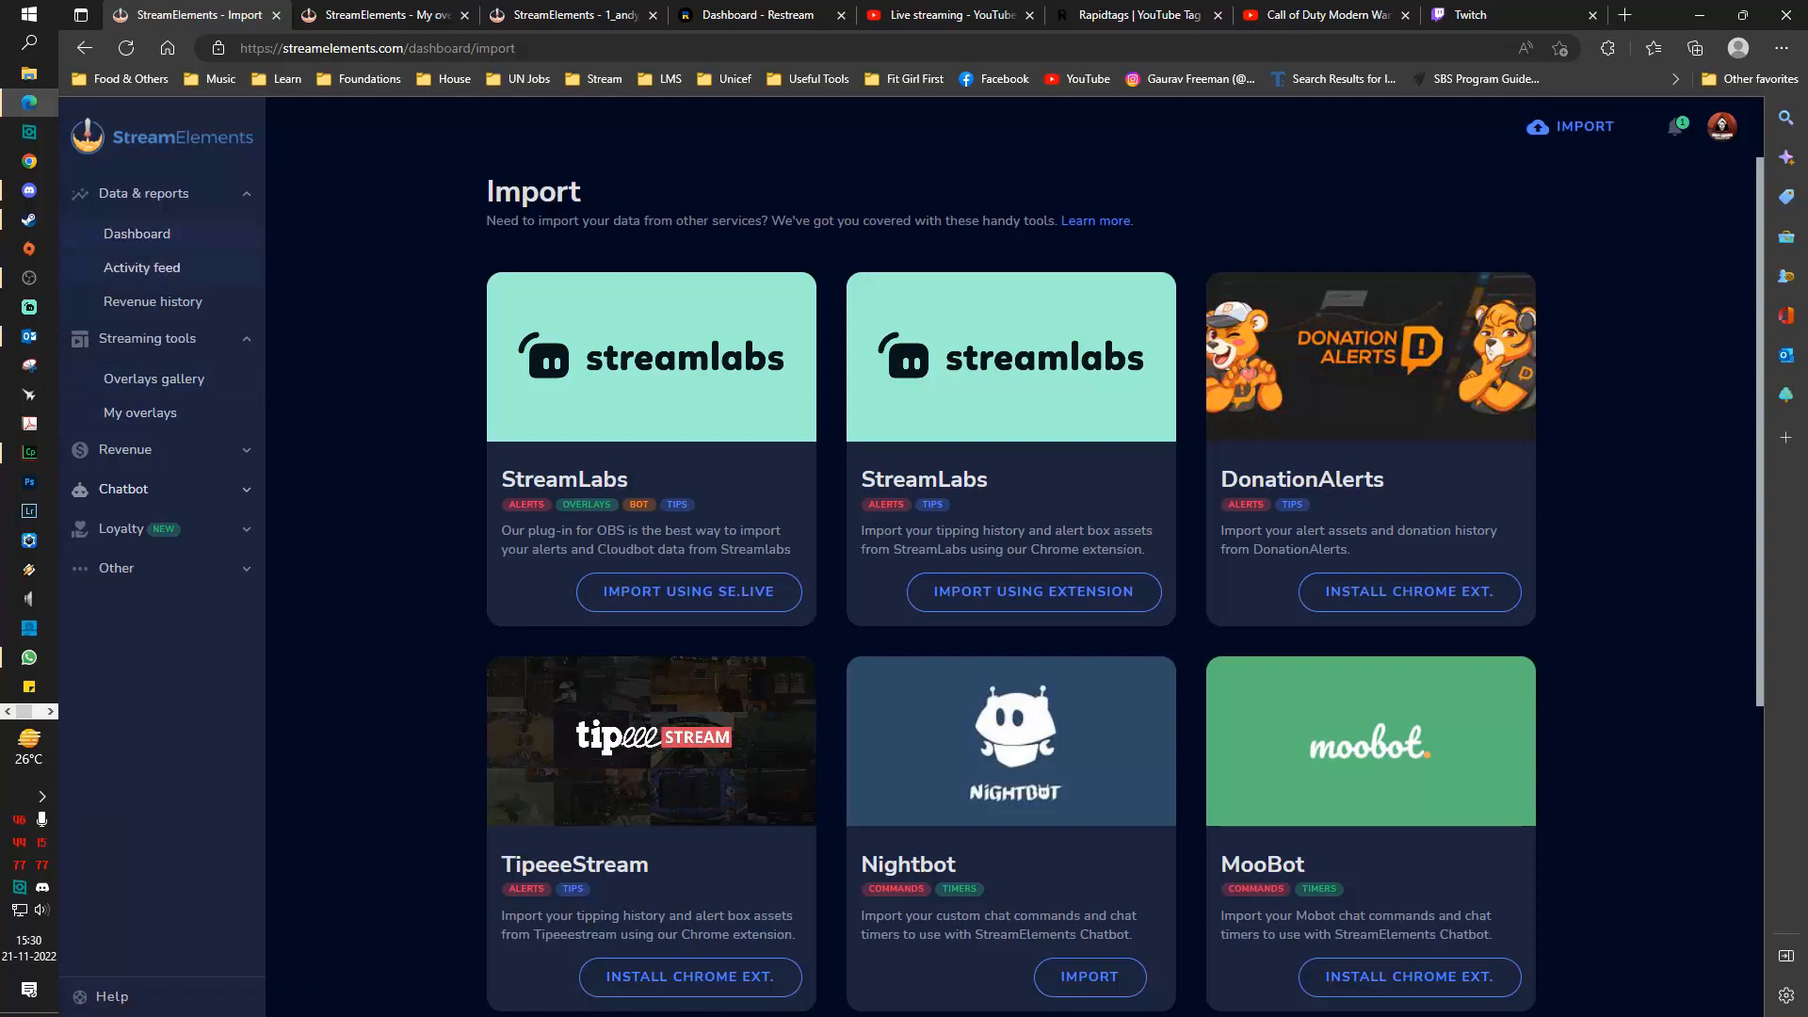
# Step: Open the first LOL Legendary overlay from My overlays in the editor and scroll its layers
pyautogui.click(141, 412)
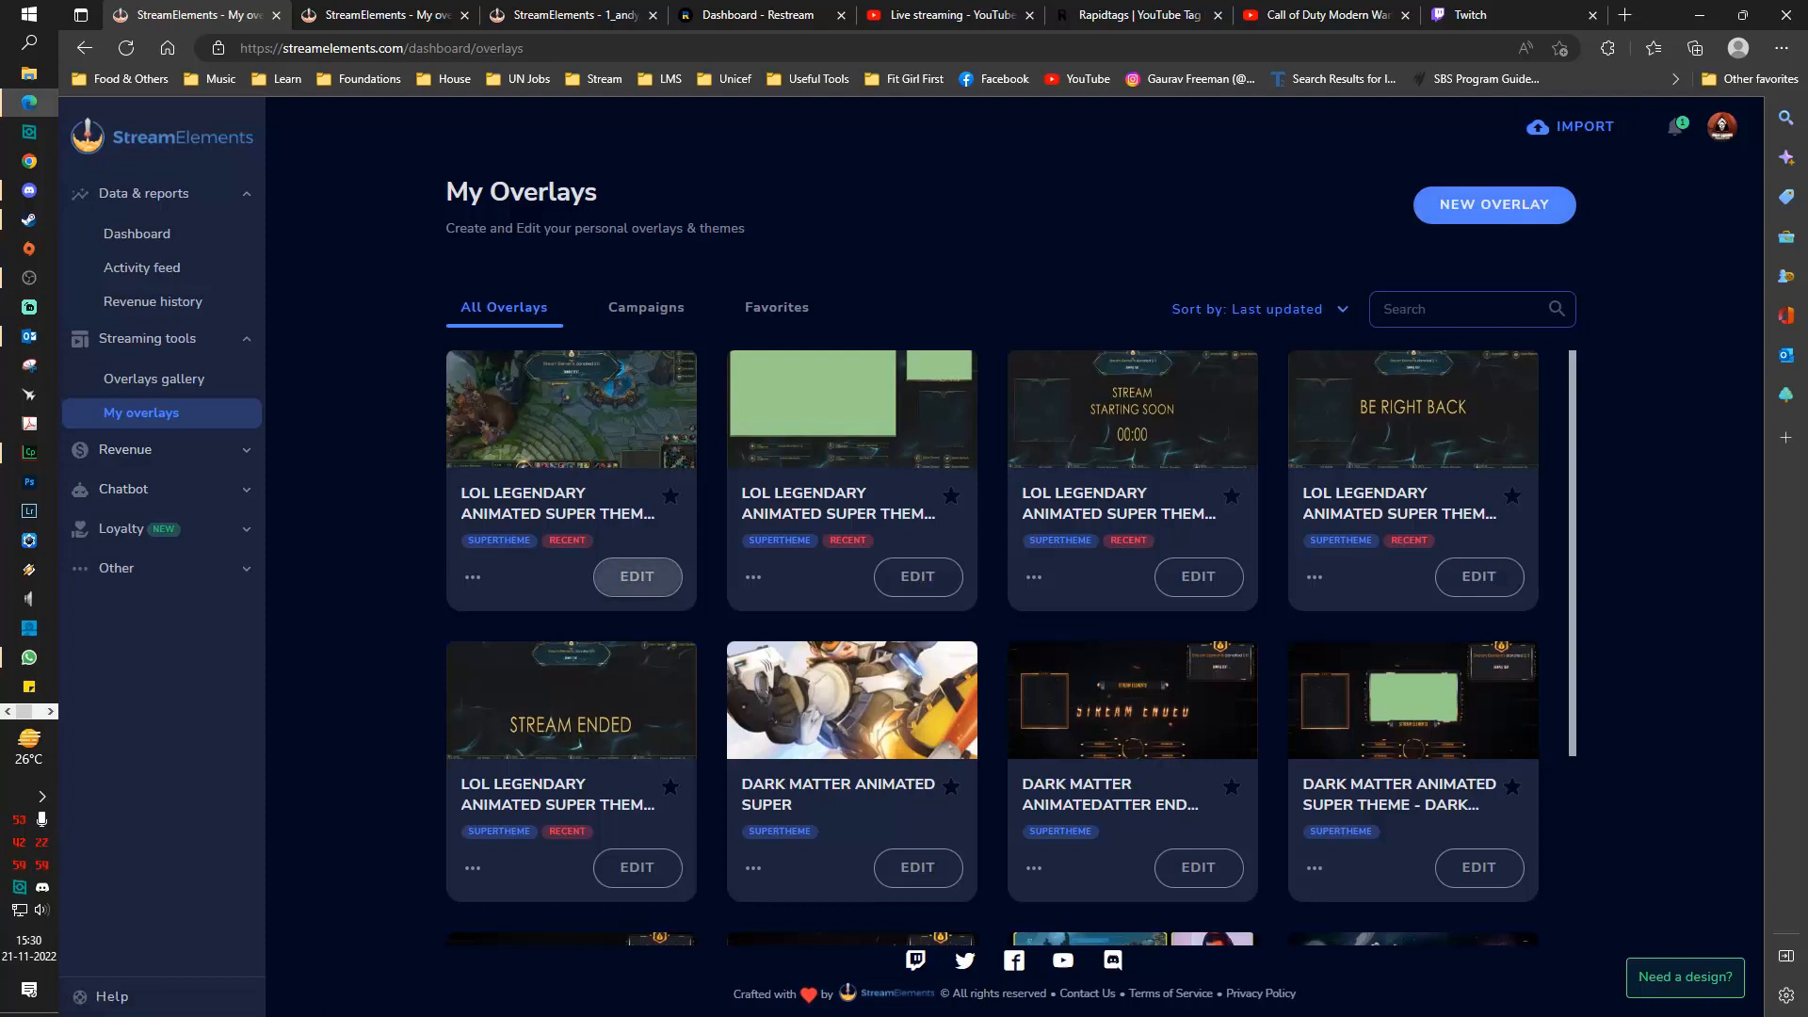
pyautogui.click(636, 576)
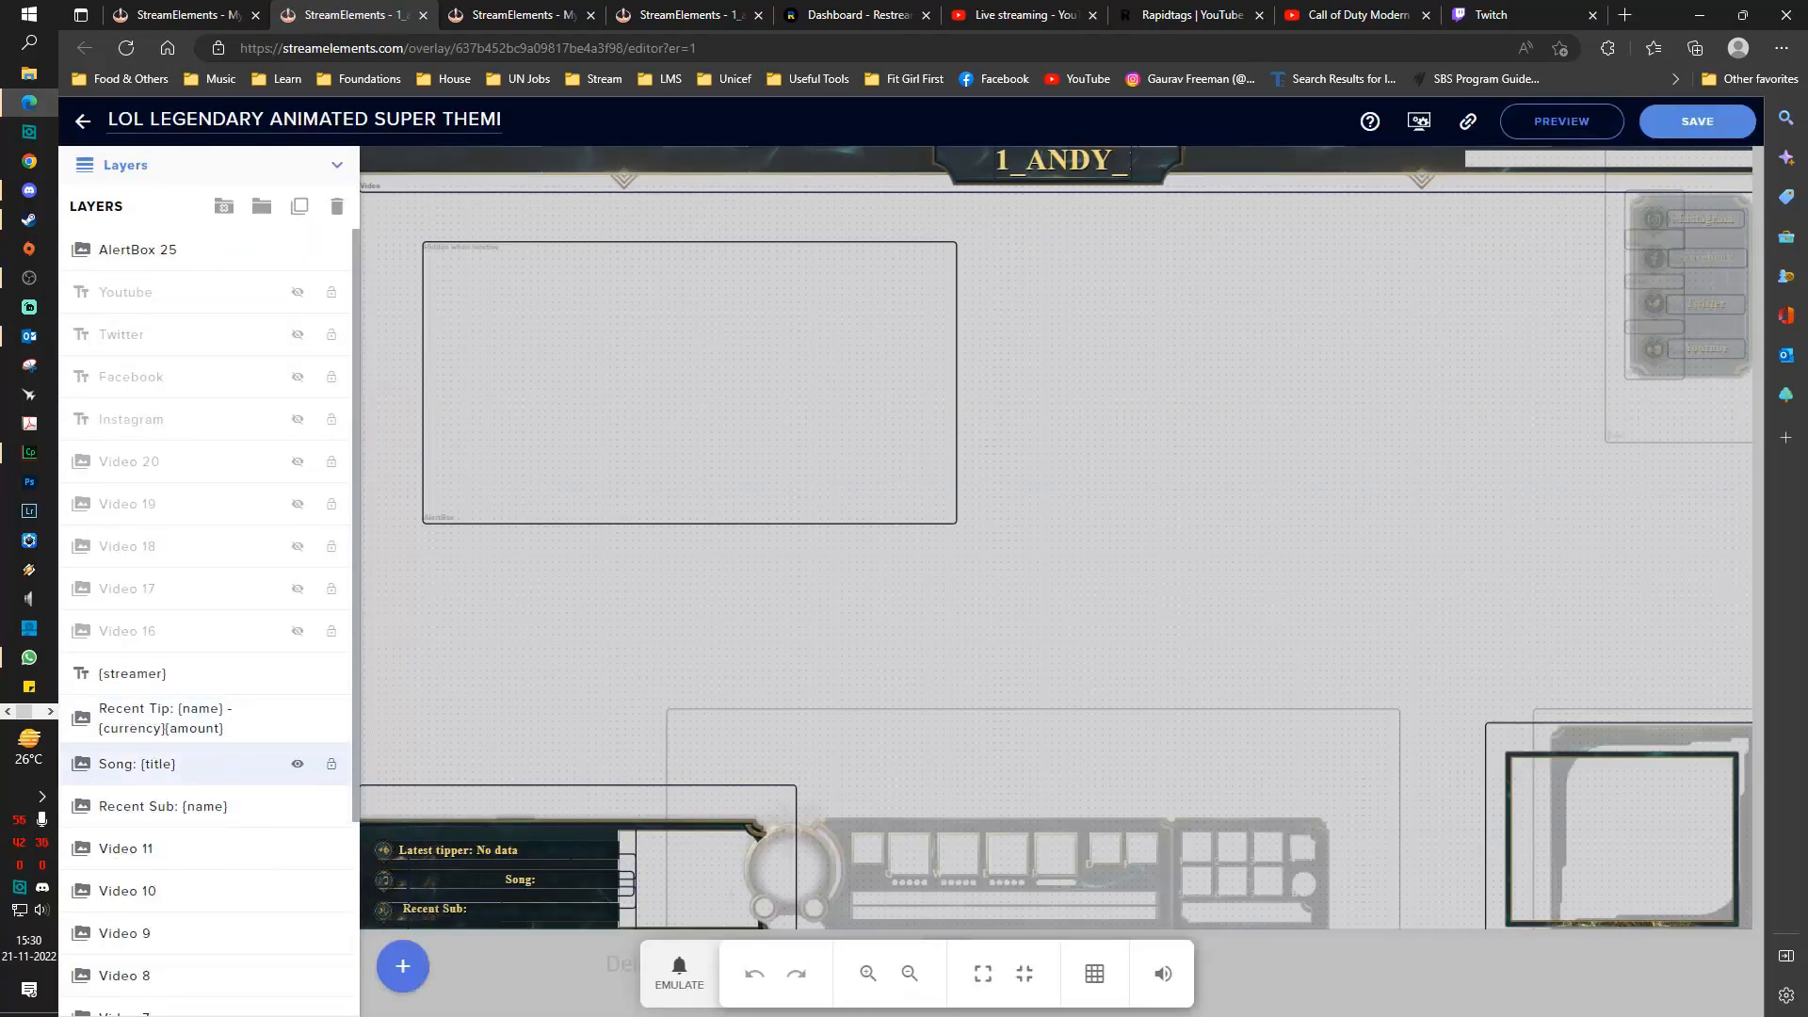
pyautogui.scroll(-3, 207, 754)
pyautogui.scroll(3, 207, 829)
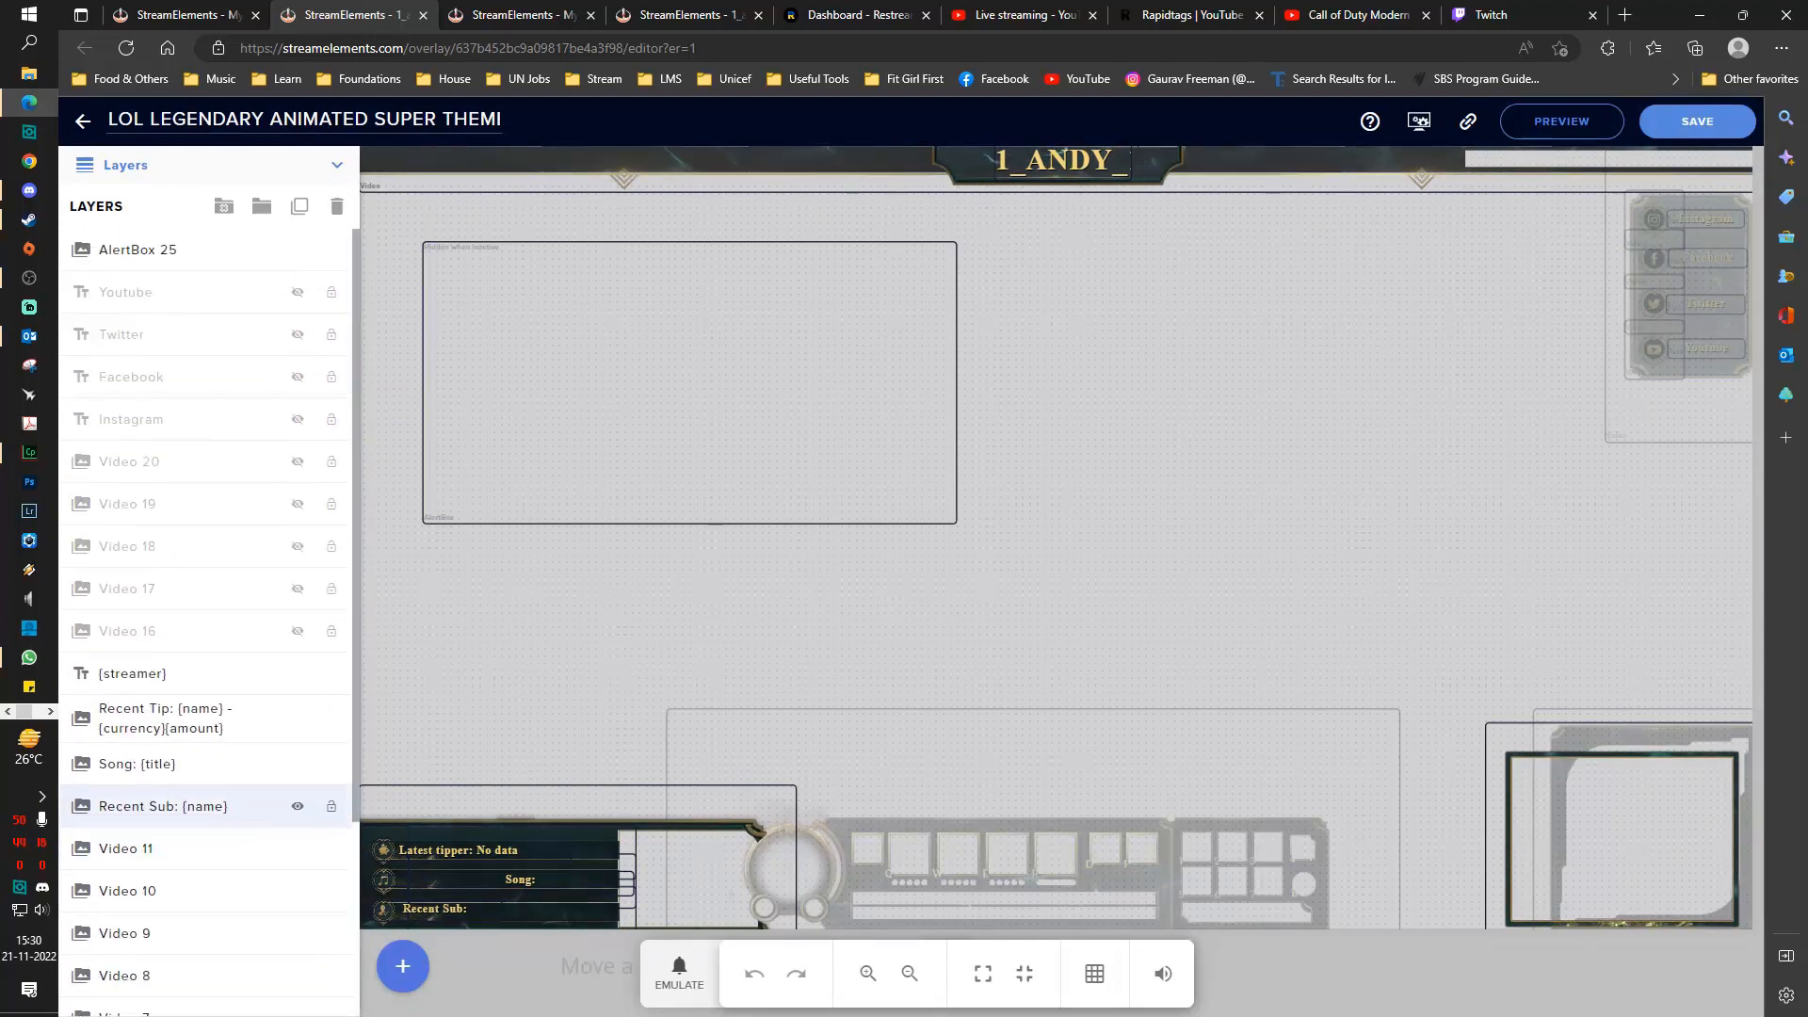
pyautogui.scroll(-2, 208, 617)
pyautogui.scroll(-2, 207, 791)
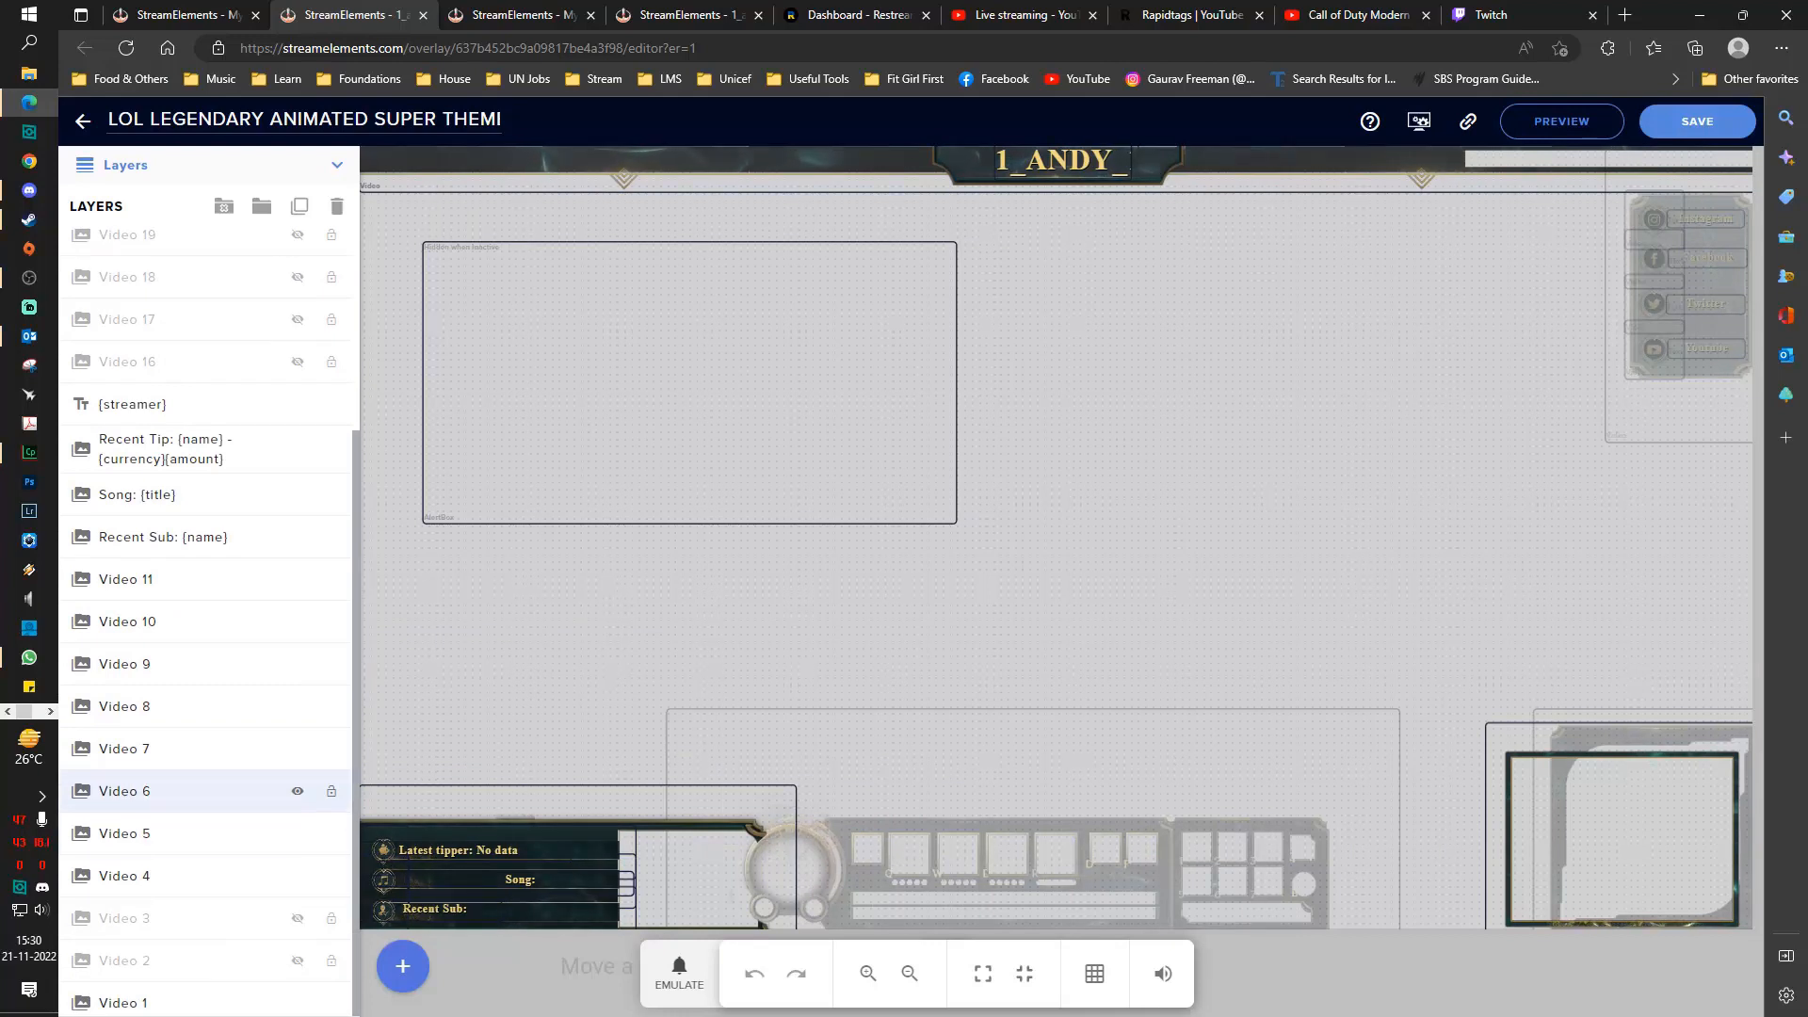
pyautogui.scroll(2, 207, 904)
pyautogui.scroll(2, 207, 848)
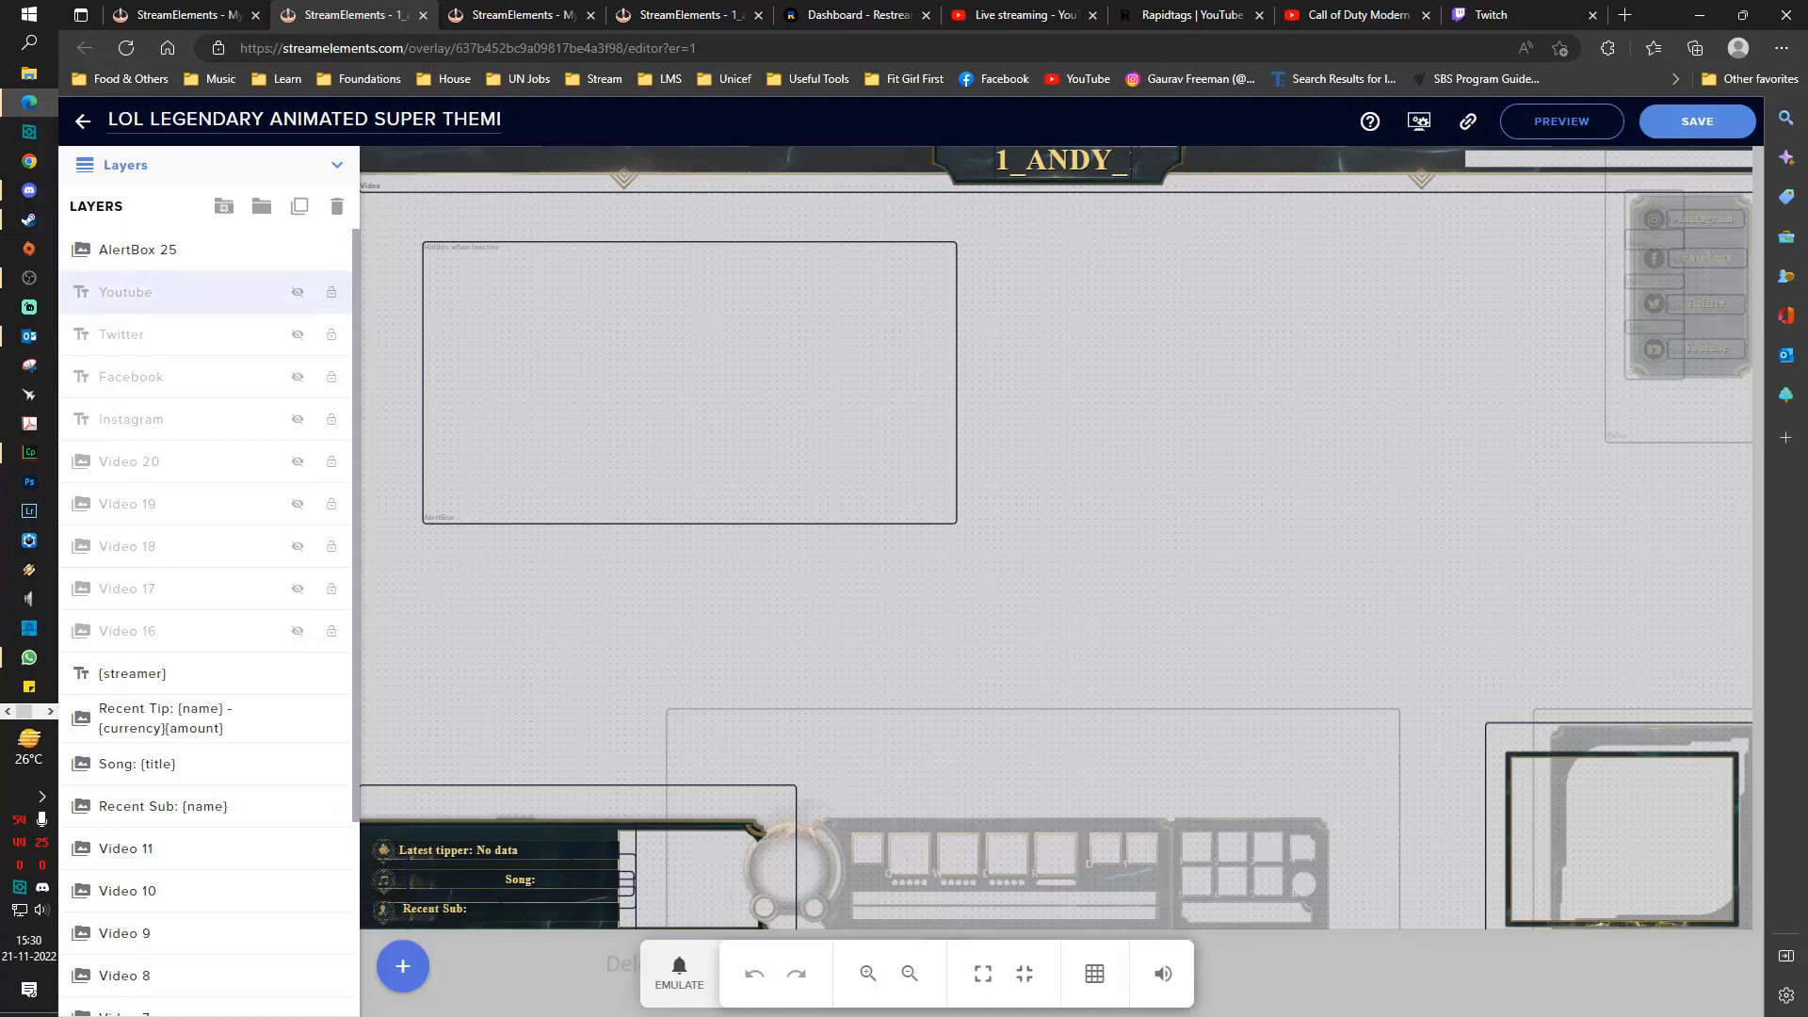
# Step: Drag the AlertBox 25 layer toward the canvas centre and emulate follower and subscriber alerts
pyautogui.click(141, 250)
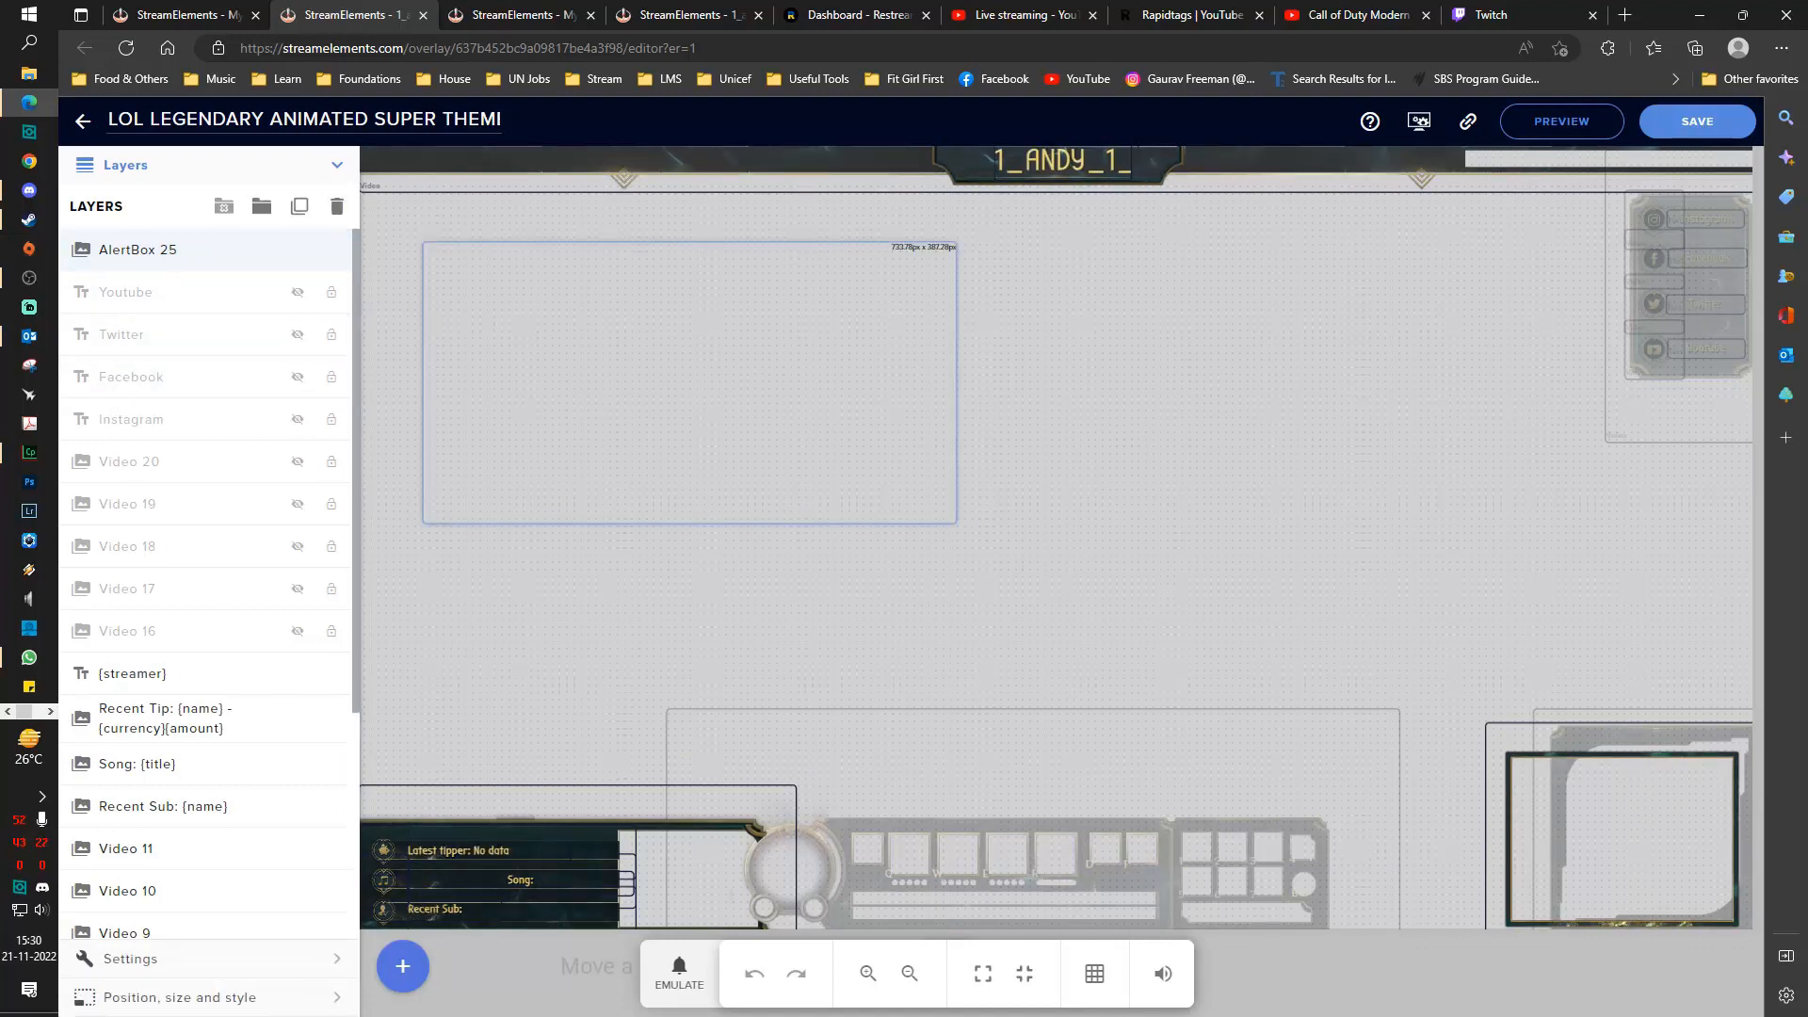
pyautogui.moveTo(690, 382); pyautogui.dragTo(1068, 441)
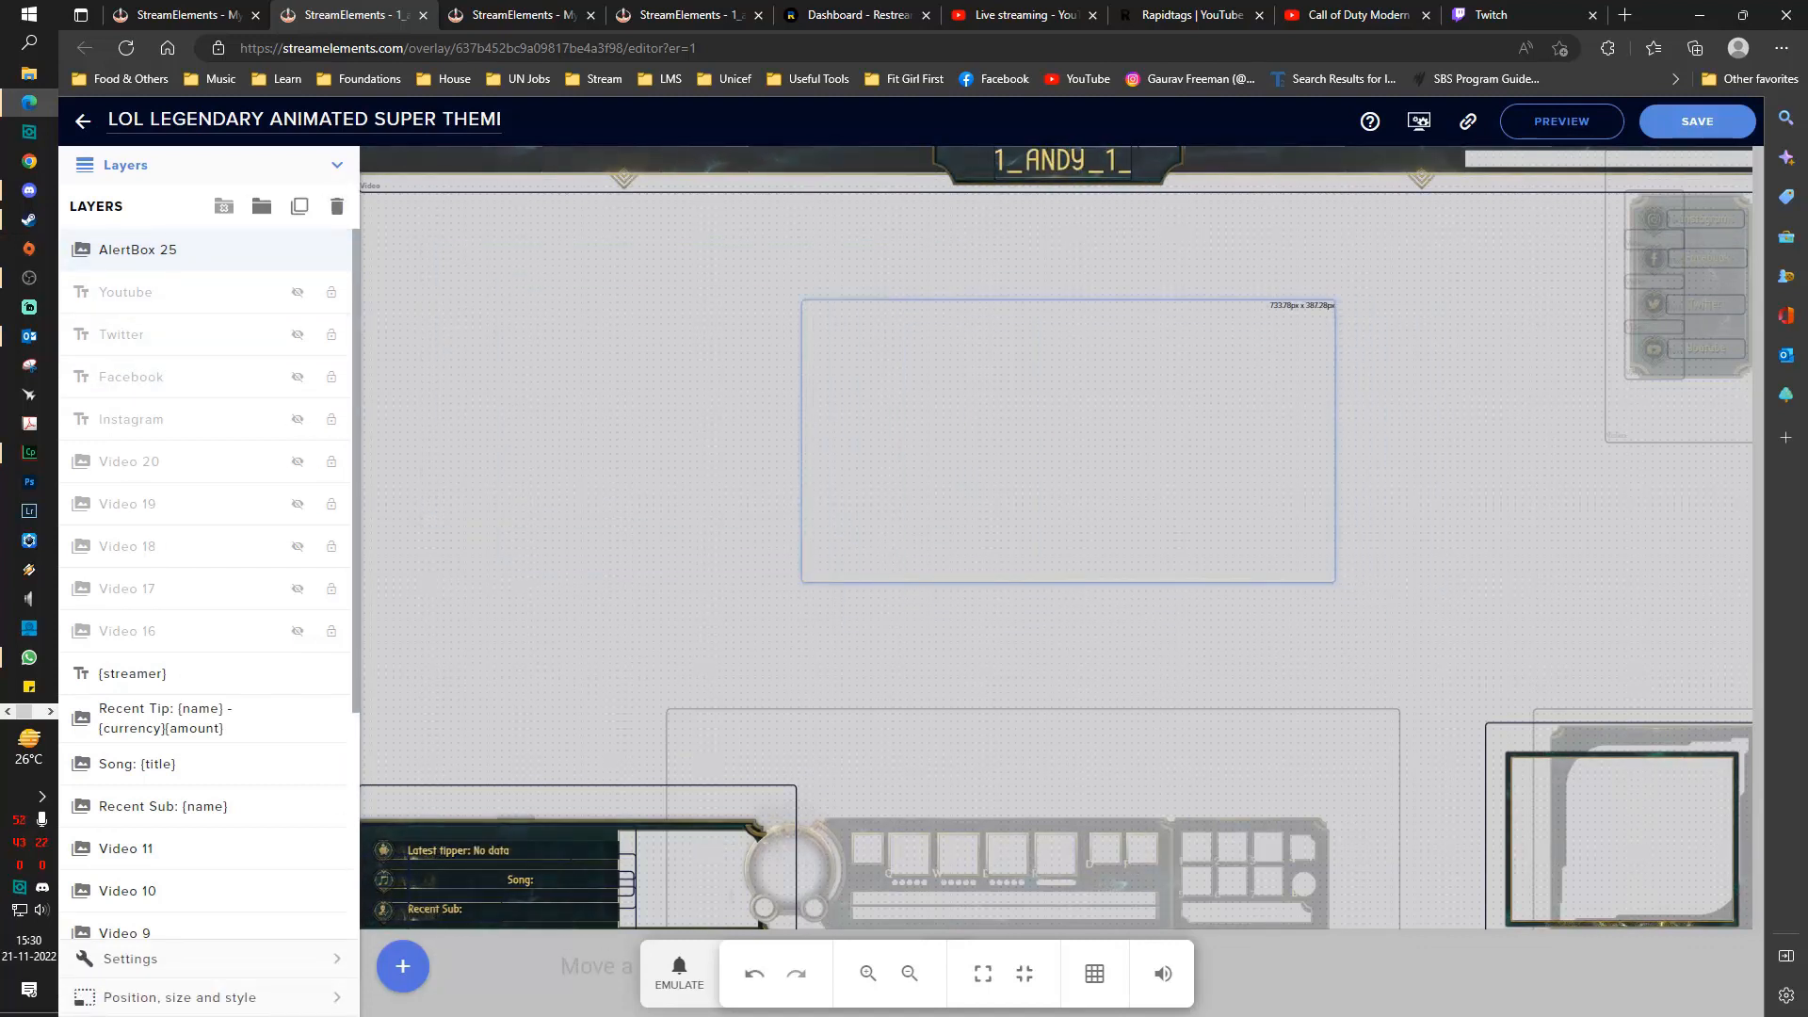
pyautogui.click(679, 970)
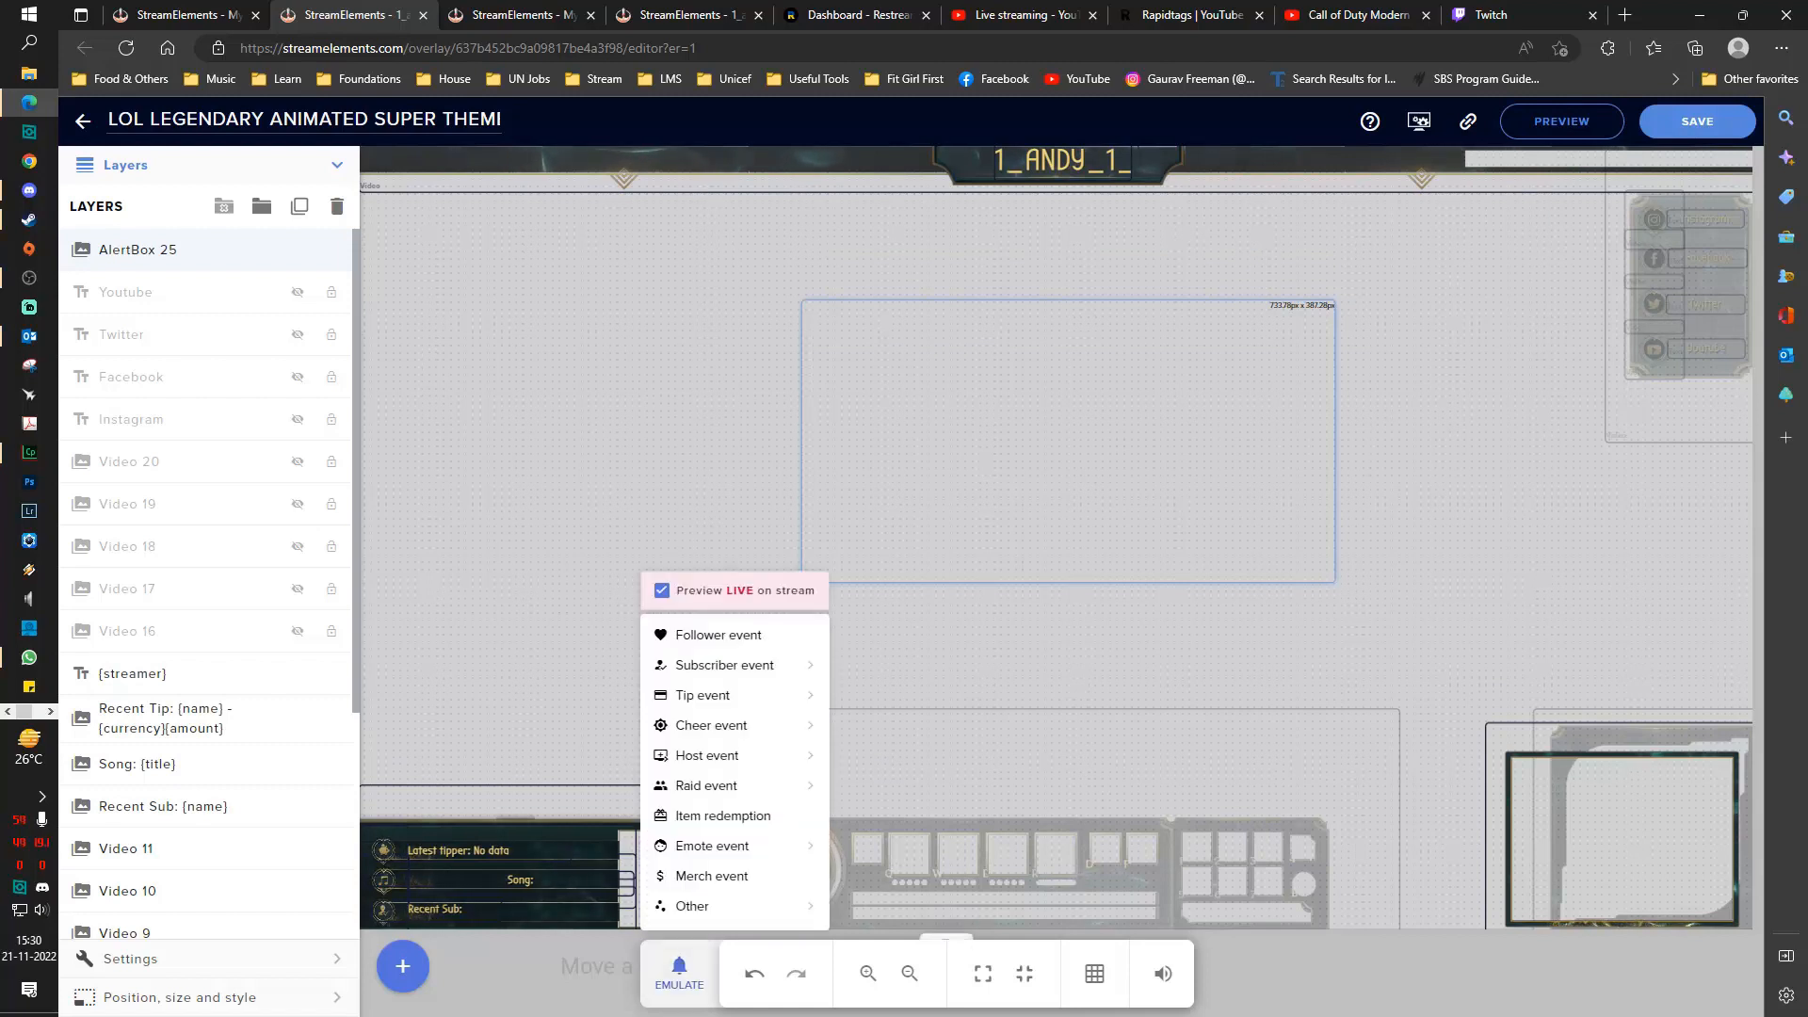
pyautogui.click(718, 635)
pyautogui.moveTo(725, 665)
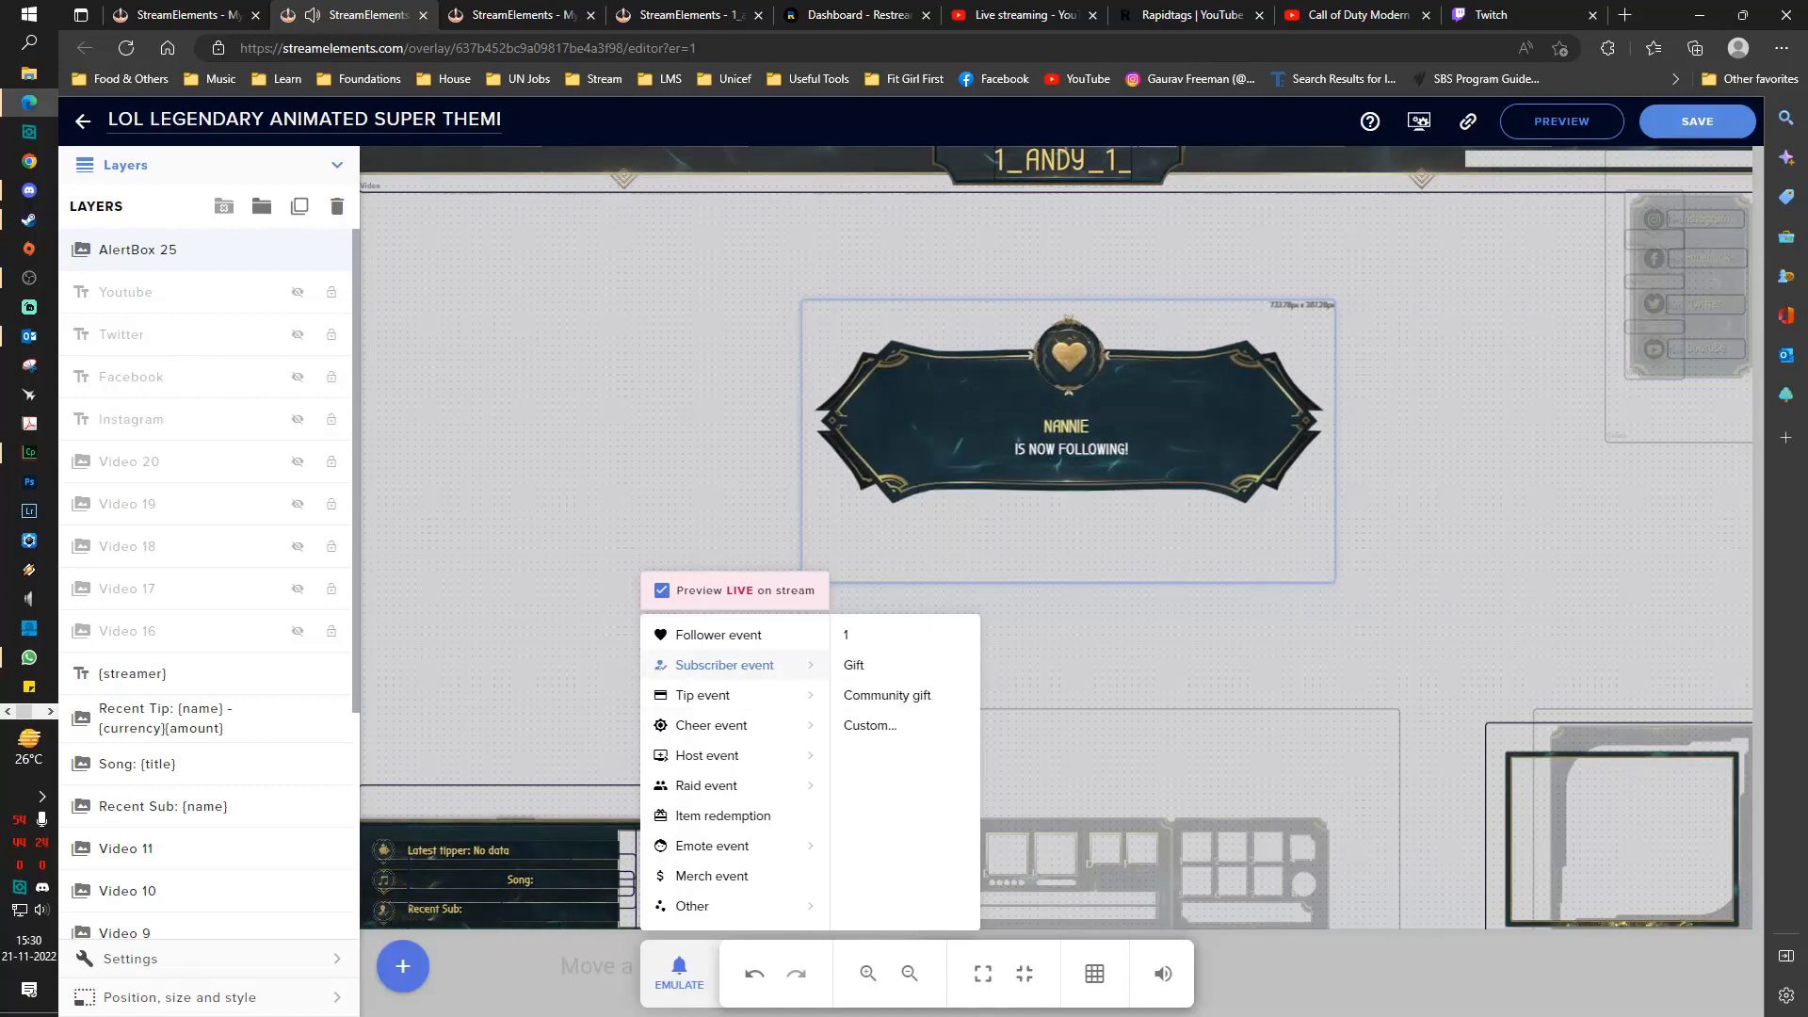
pyautogui.moveTo(711, 725)
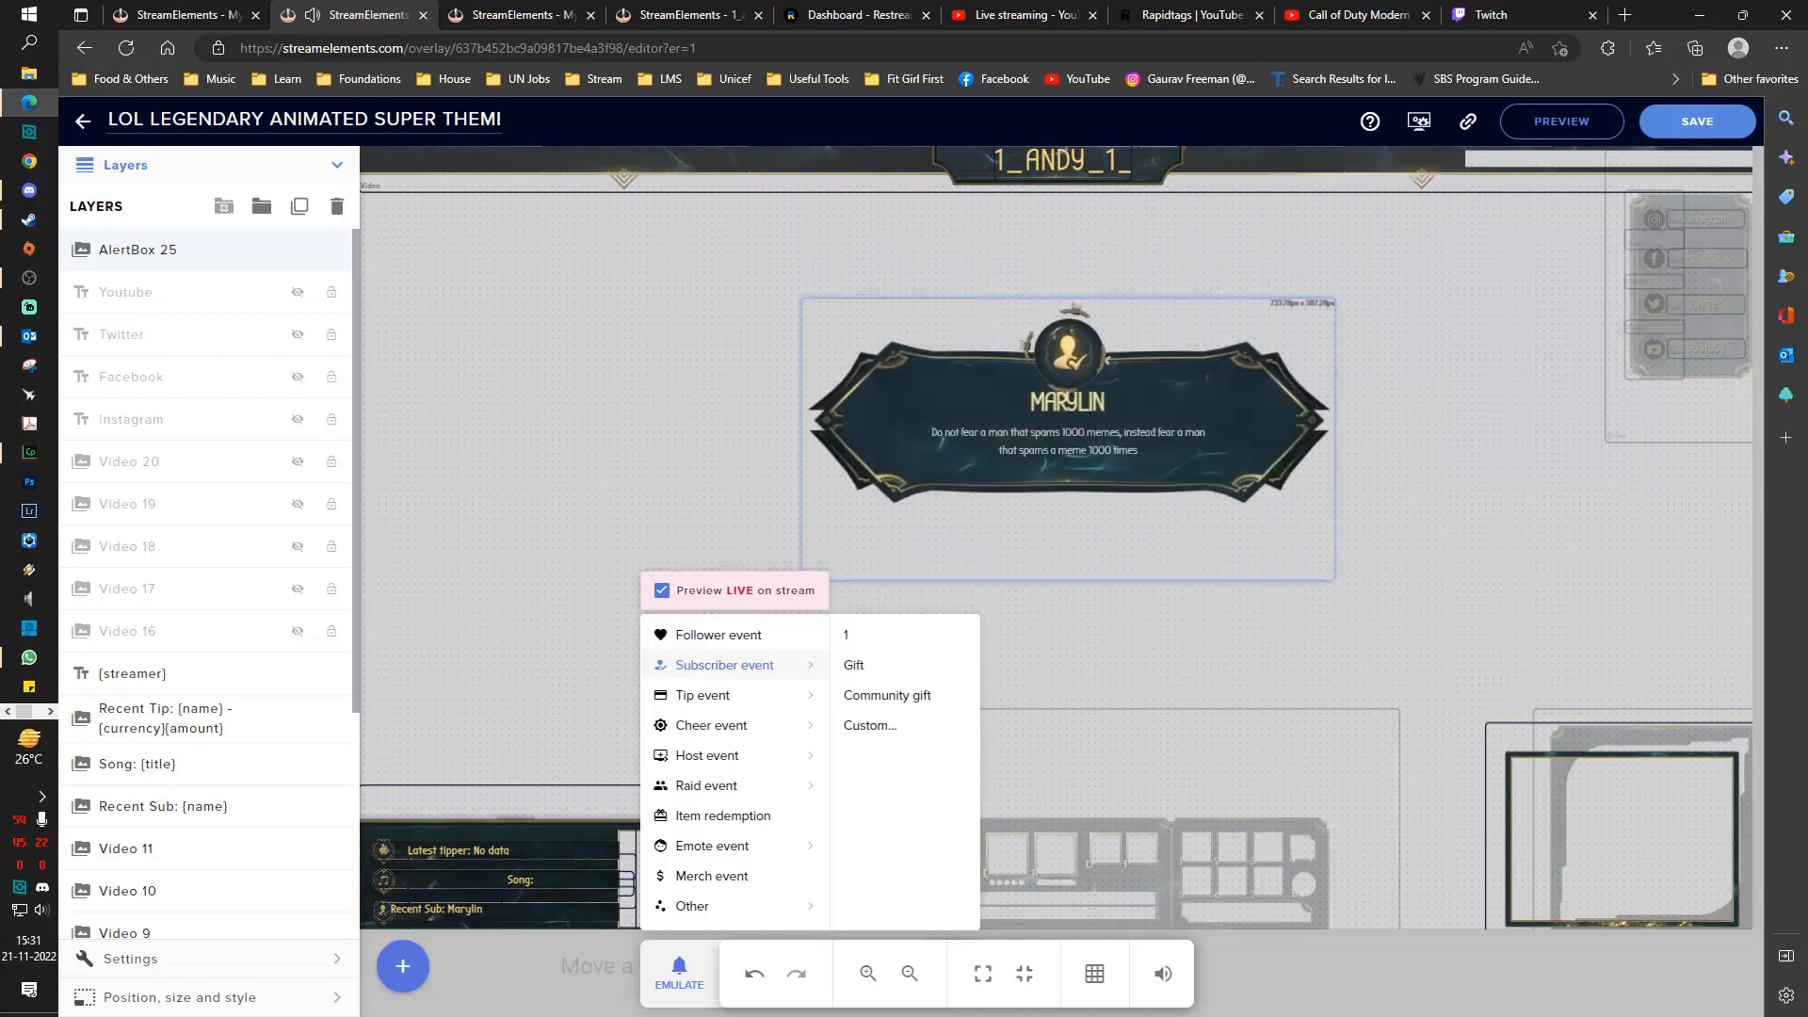
# Step: Check the test alert in OBS, then cancel closing the second StreamElements tab
pyautogui.moveTo(29, 191)
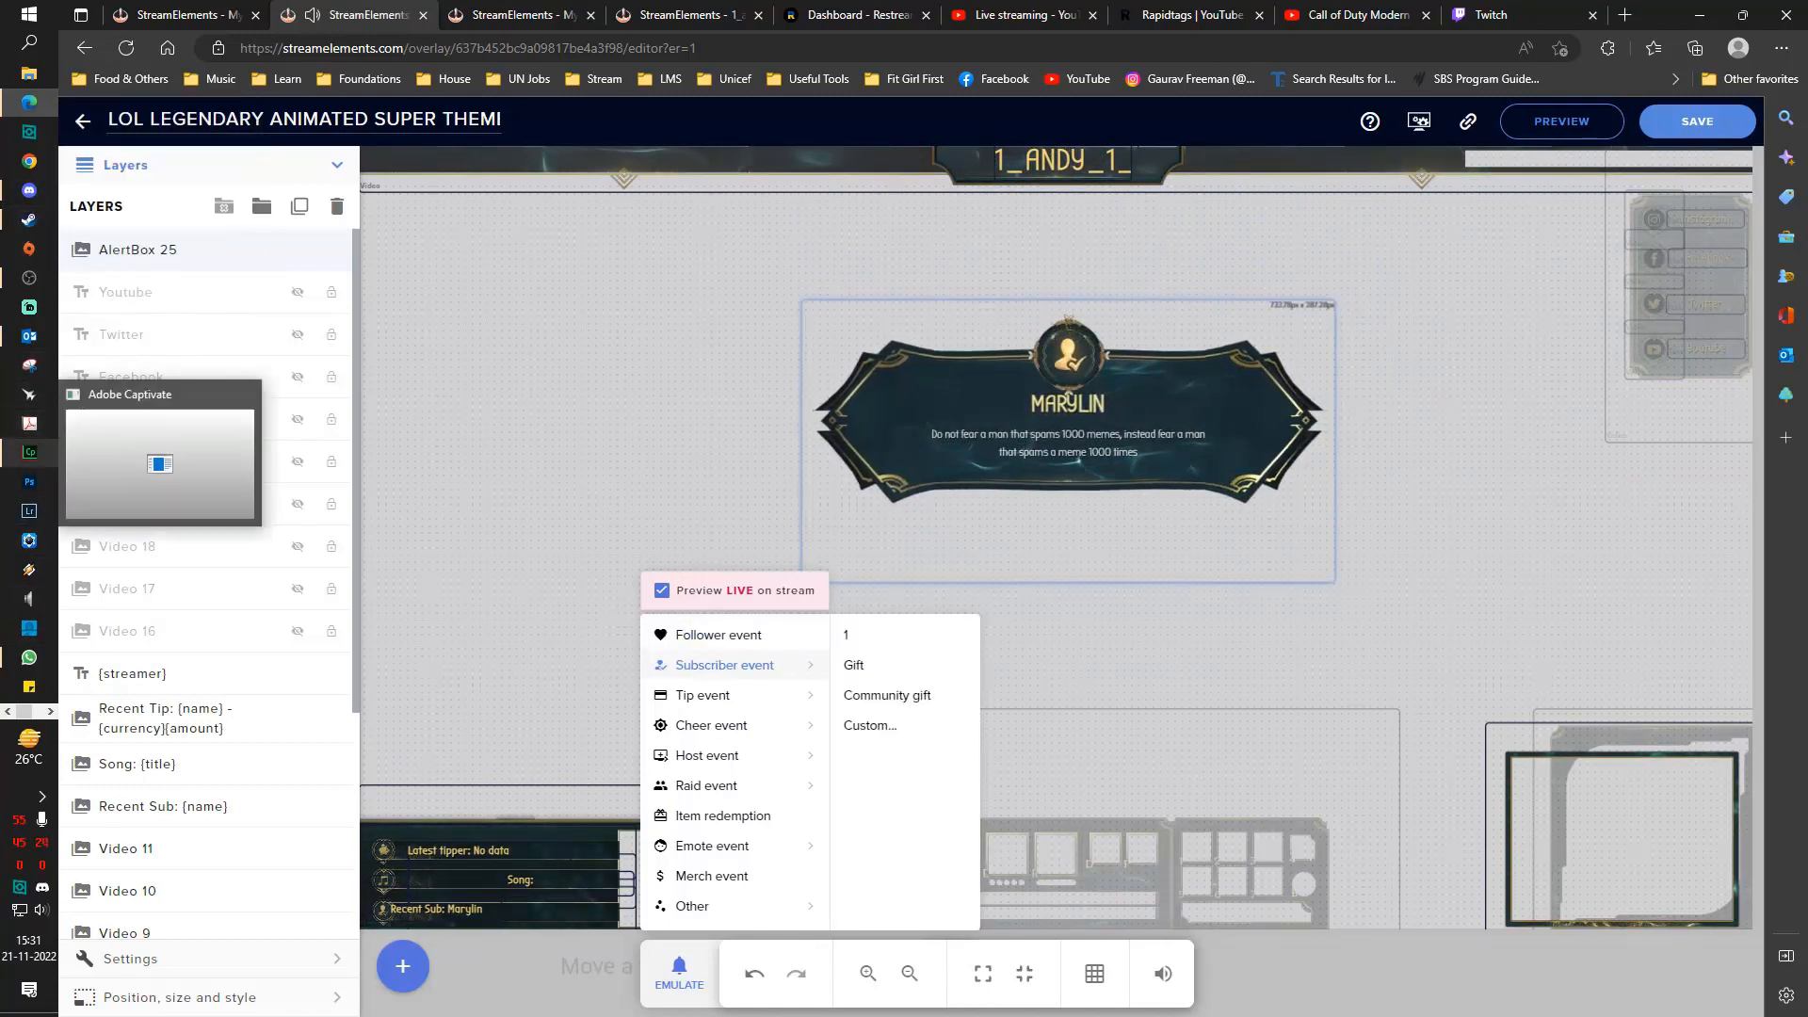
pyautogui.click(29, 278)
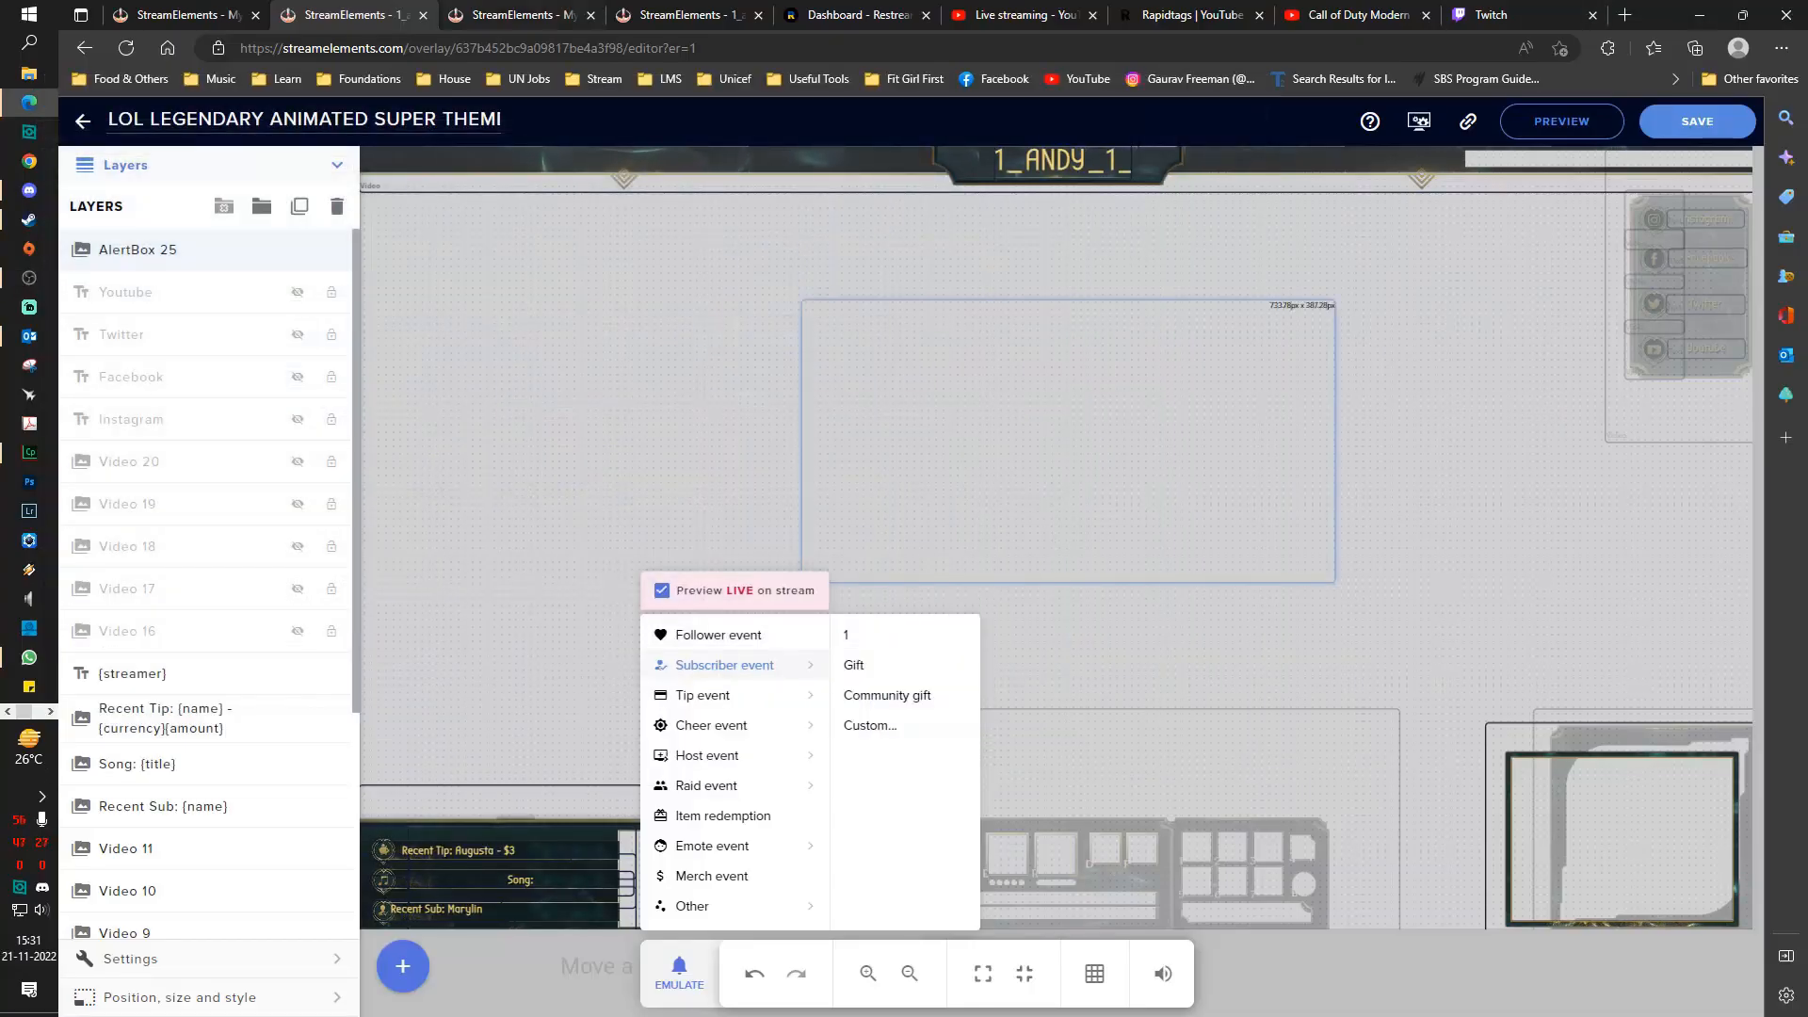
pyautogui.click(423, 15)
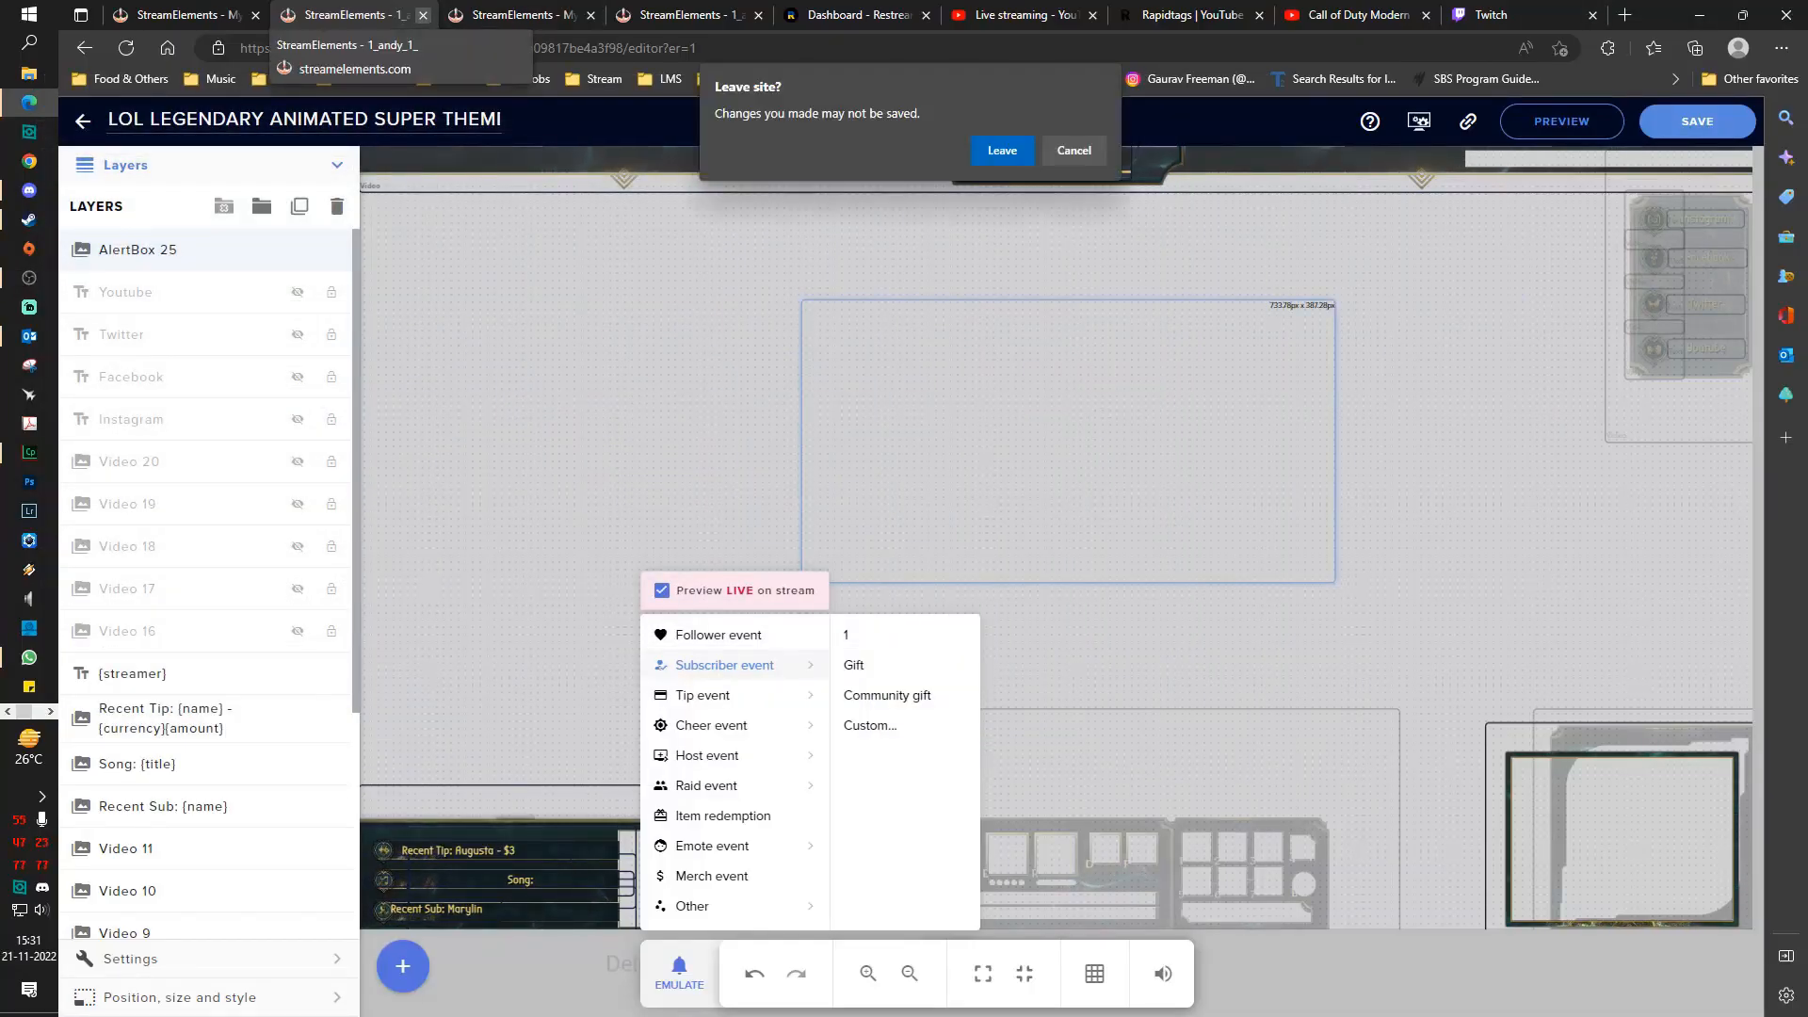
pyautogui.click(1073, 150)
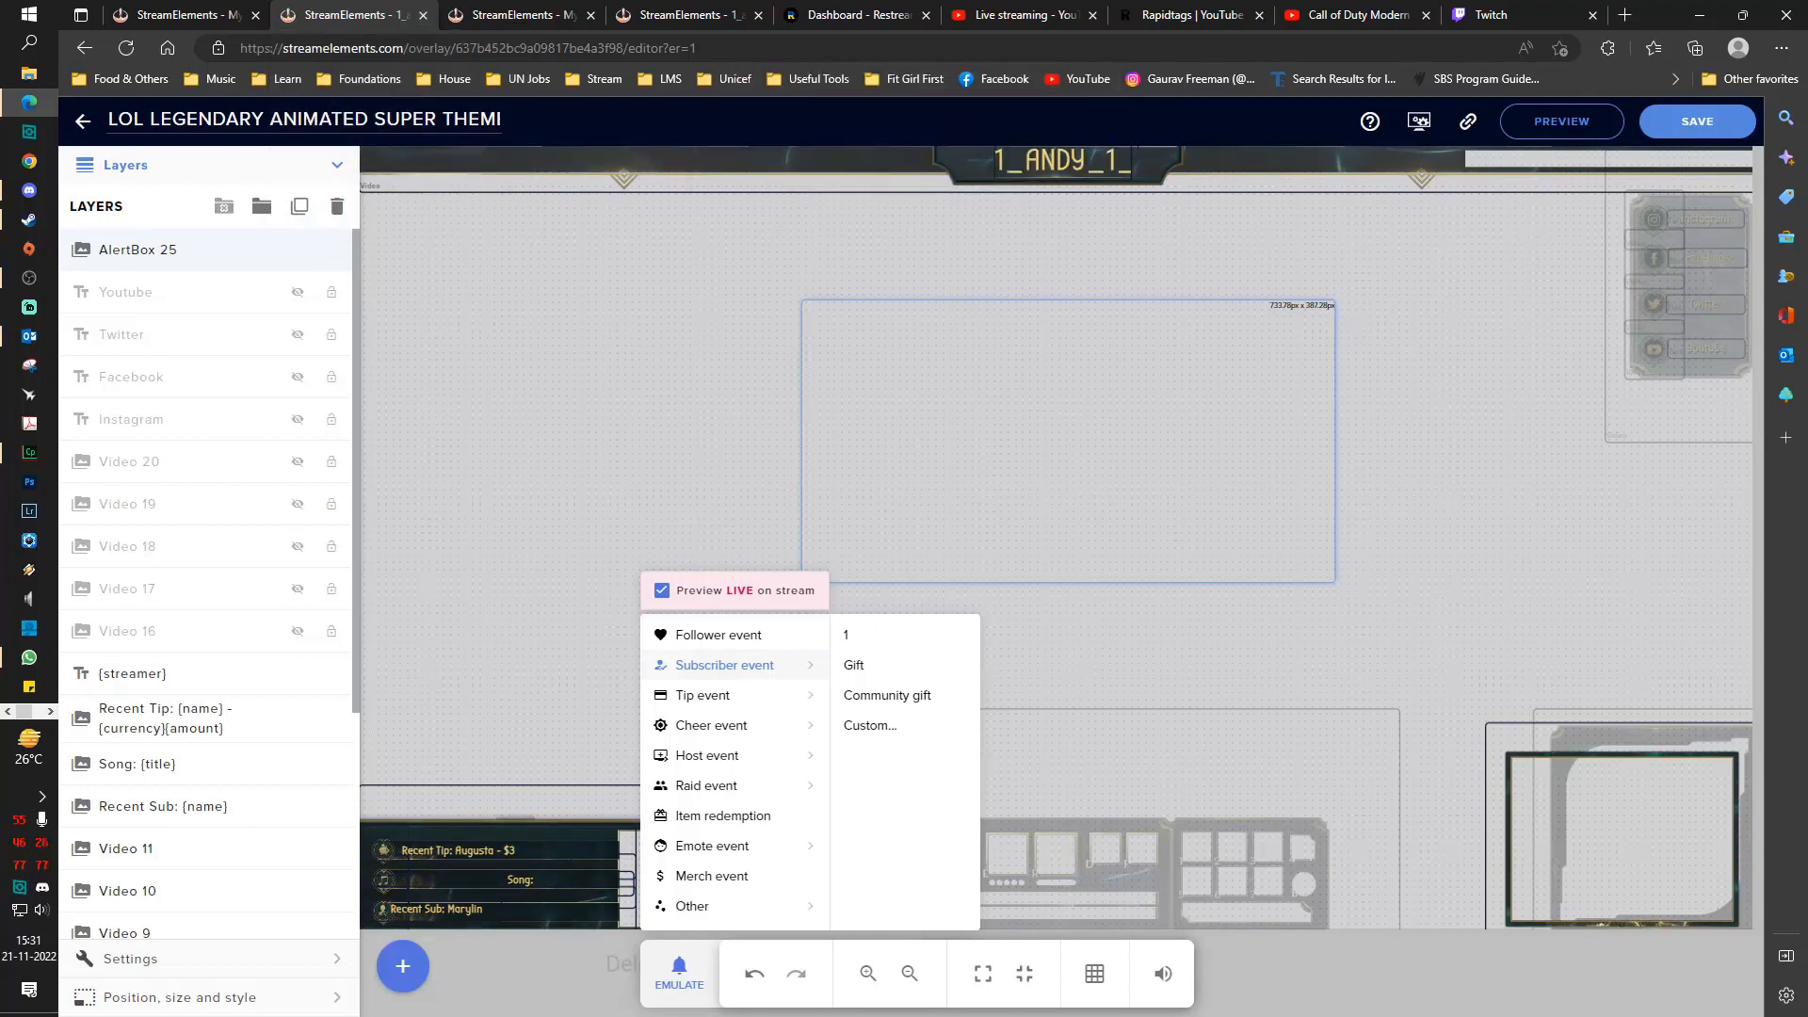